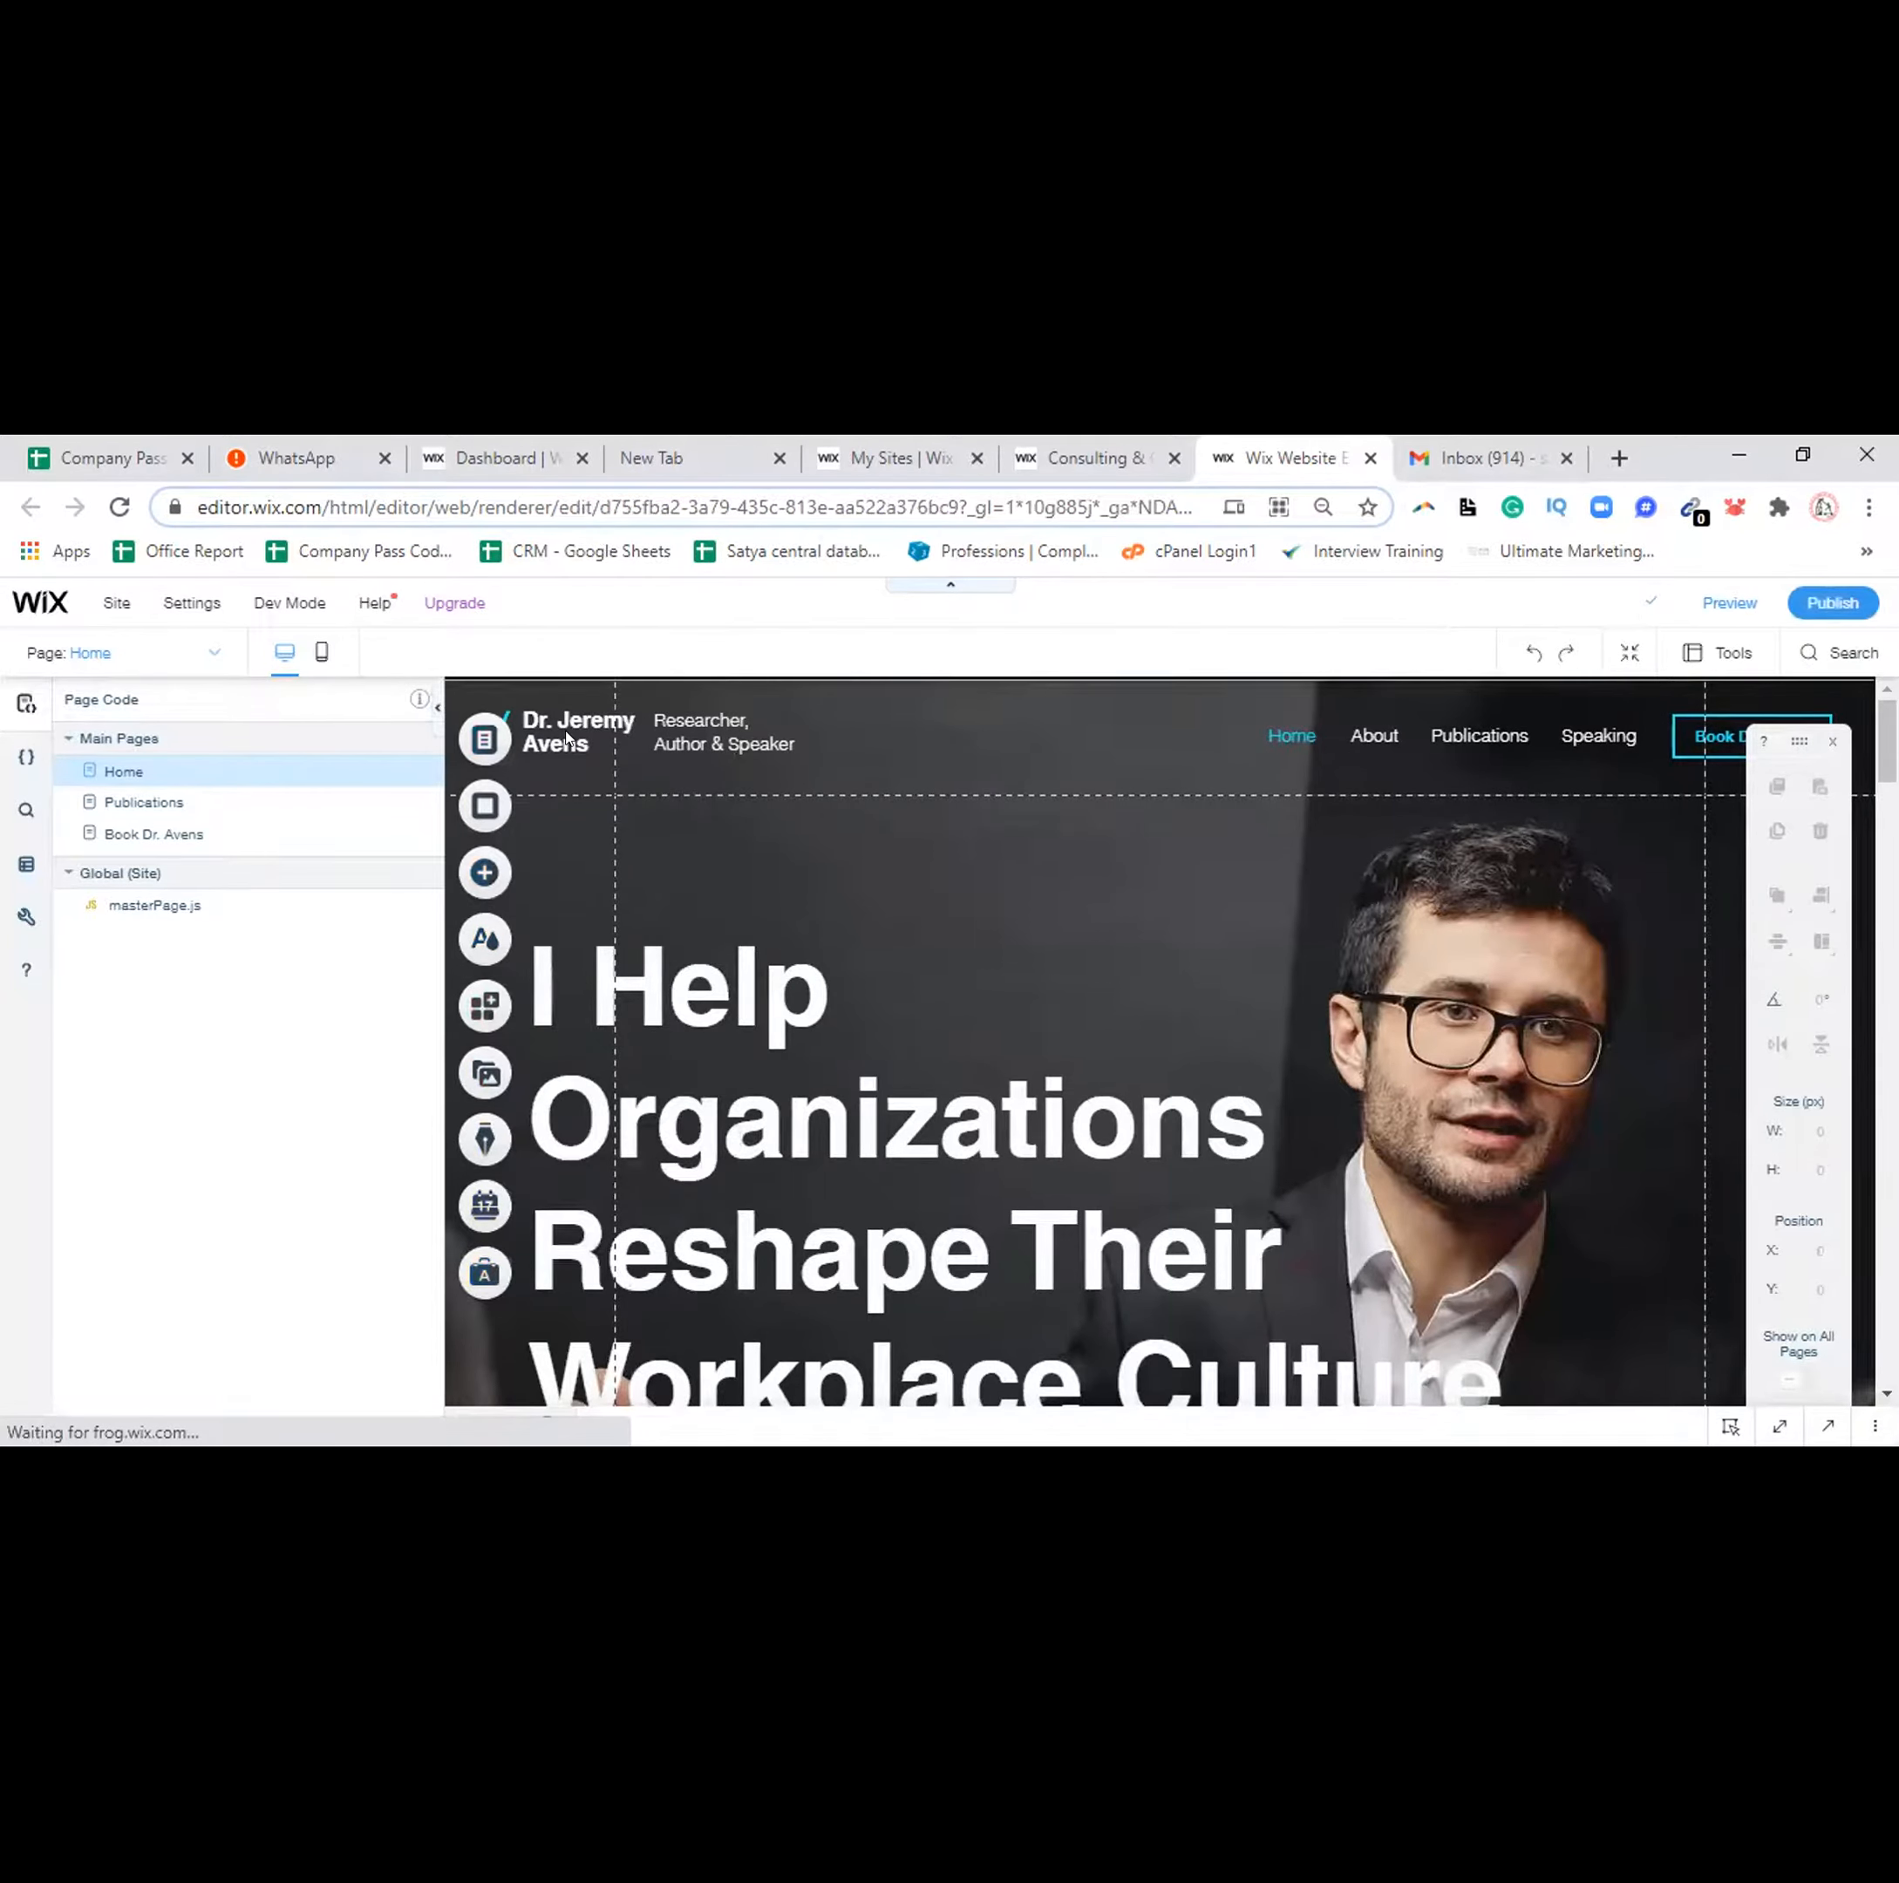
left_click(567, 736)
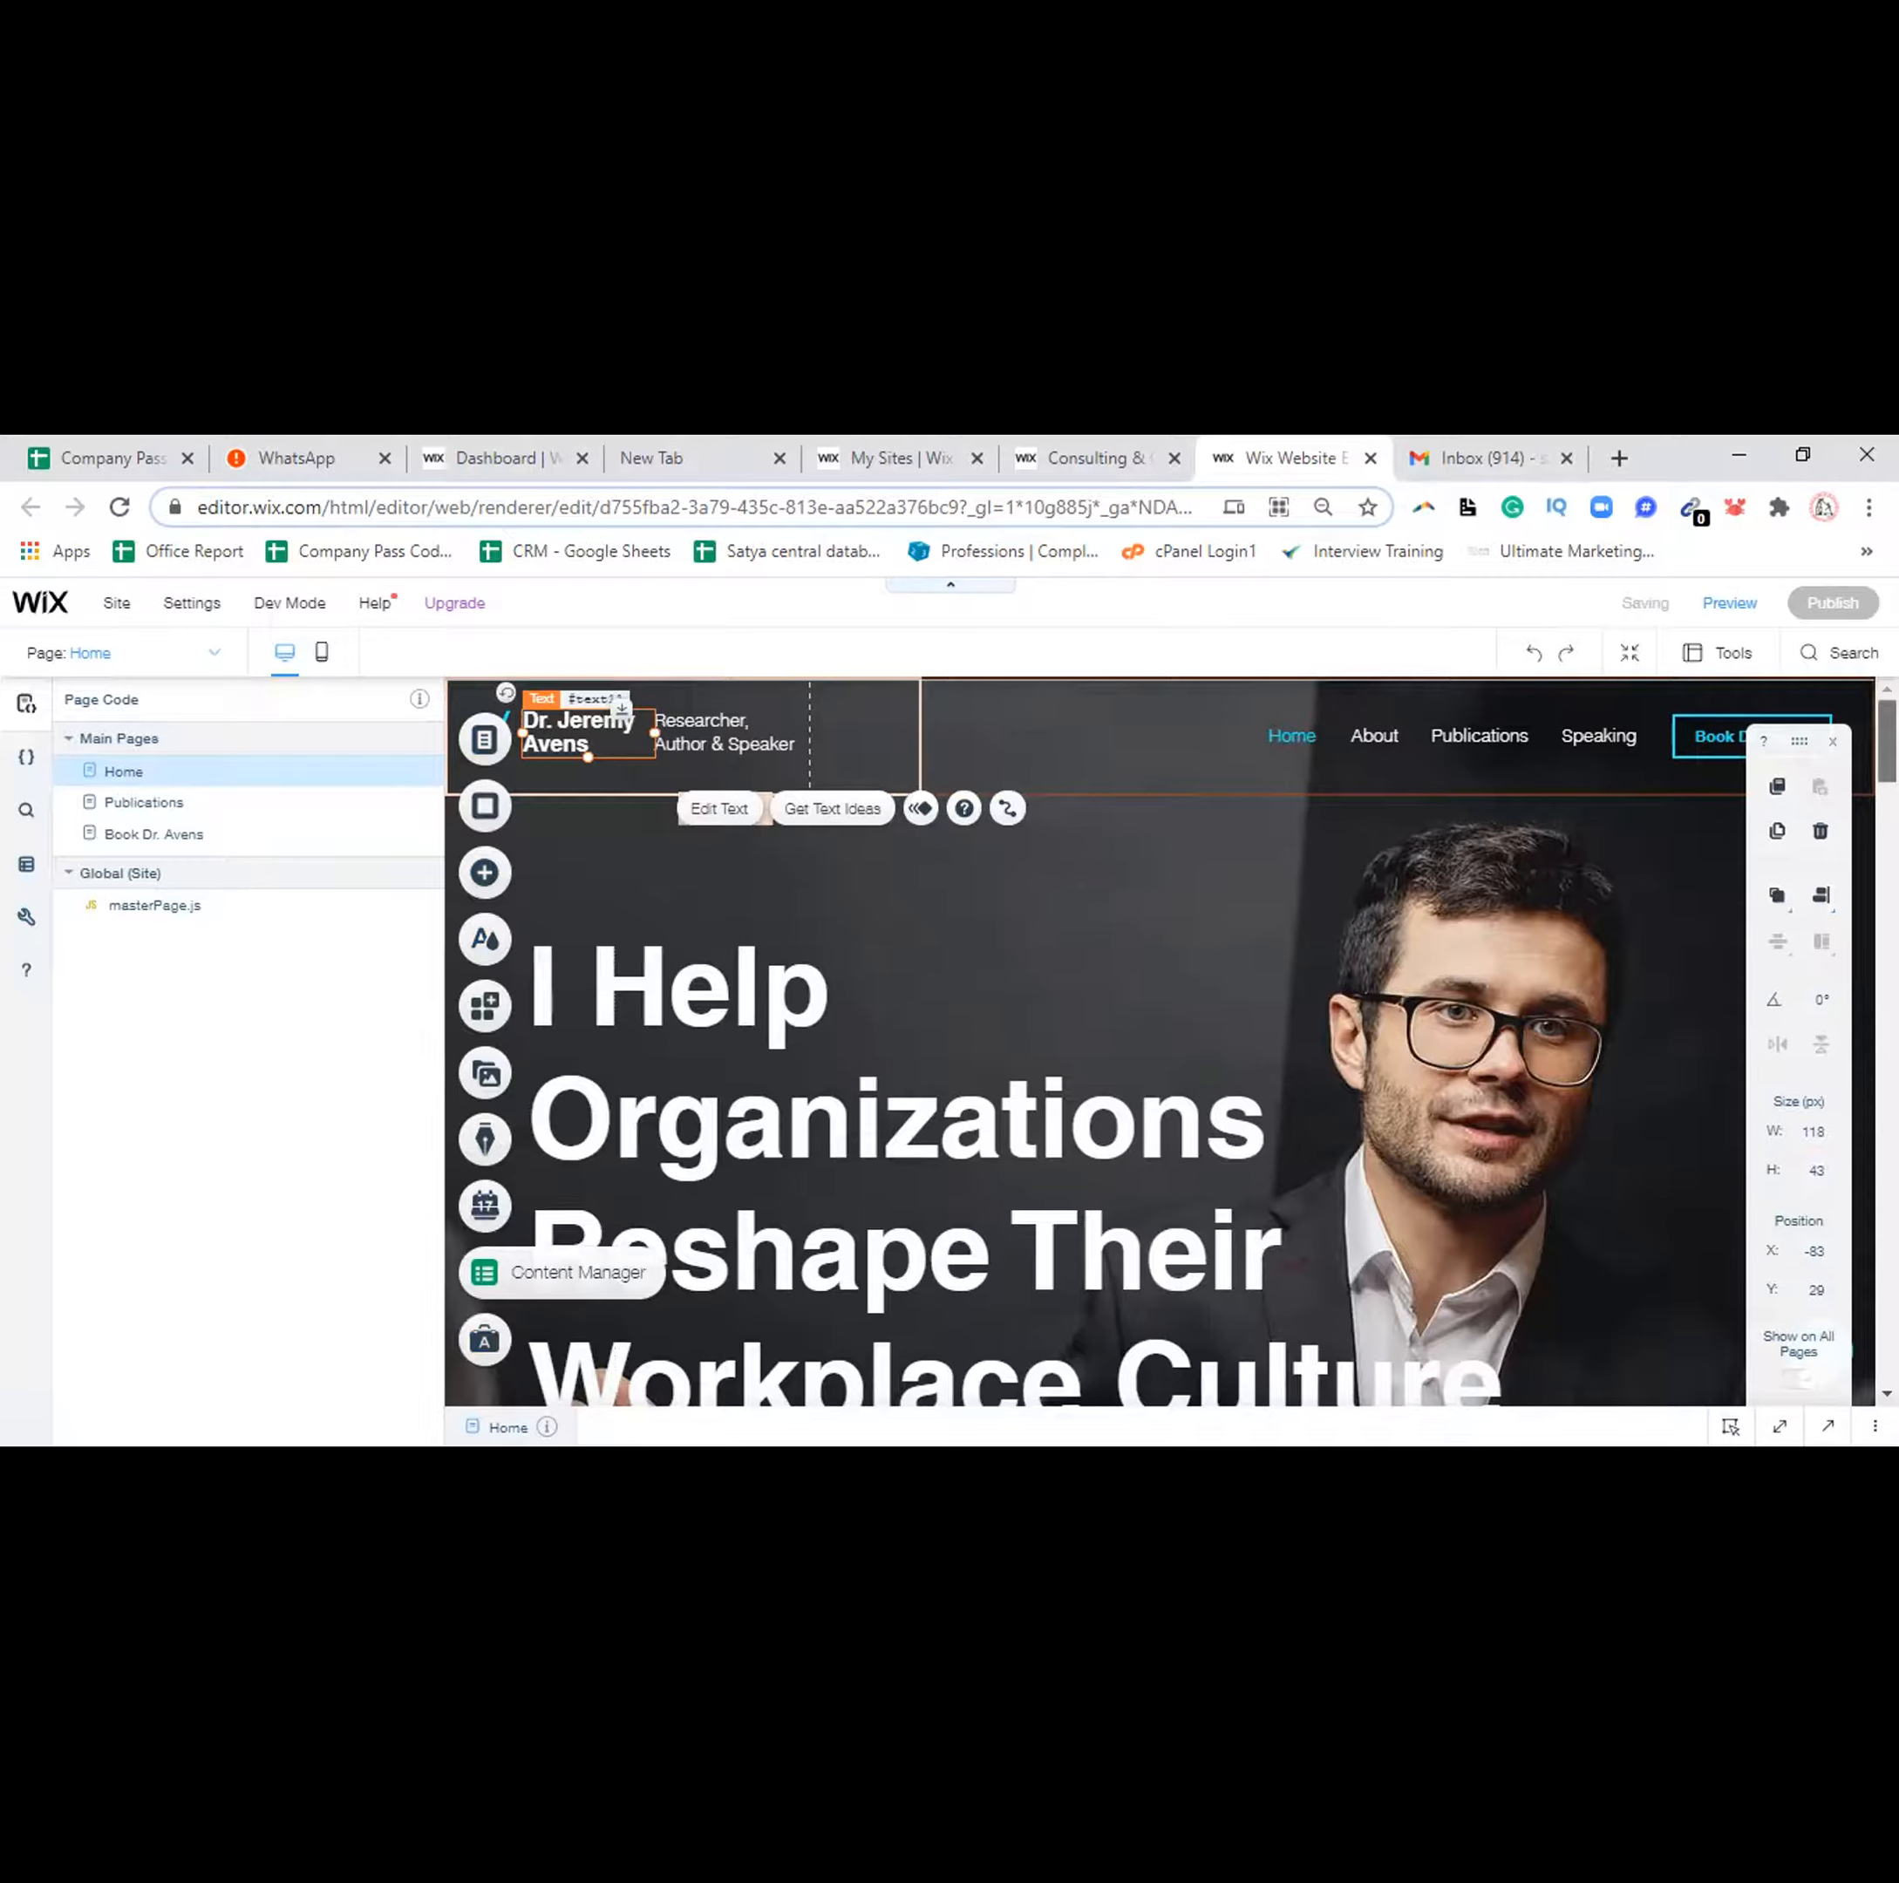
scroll(1157, 1038, "down", 5)
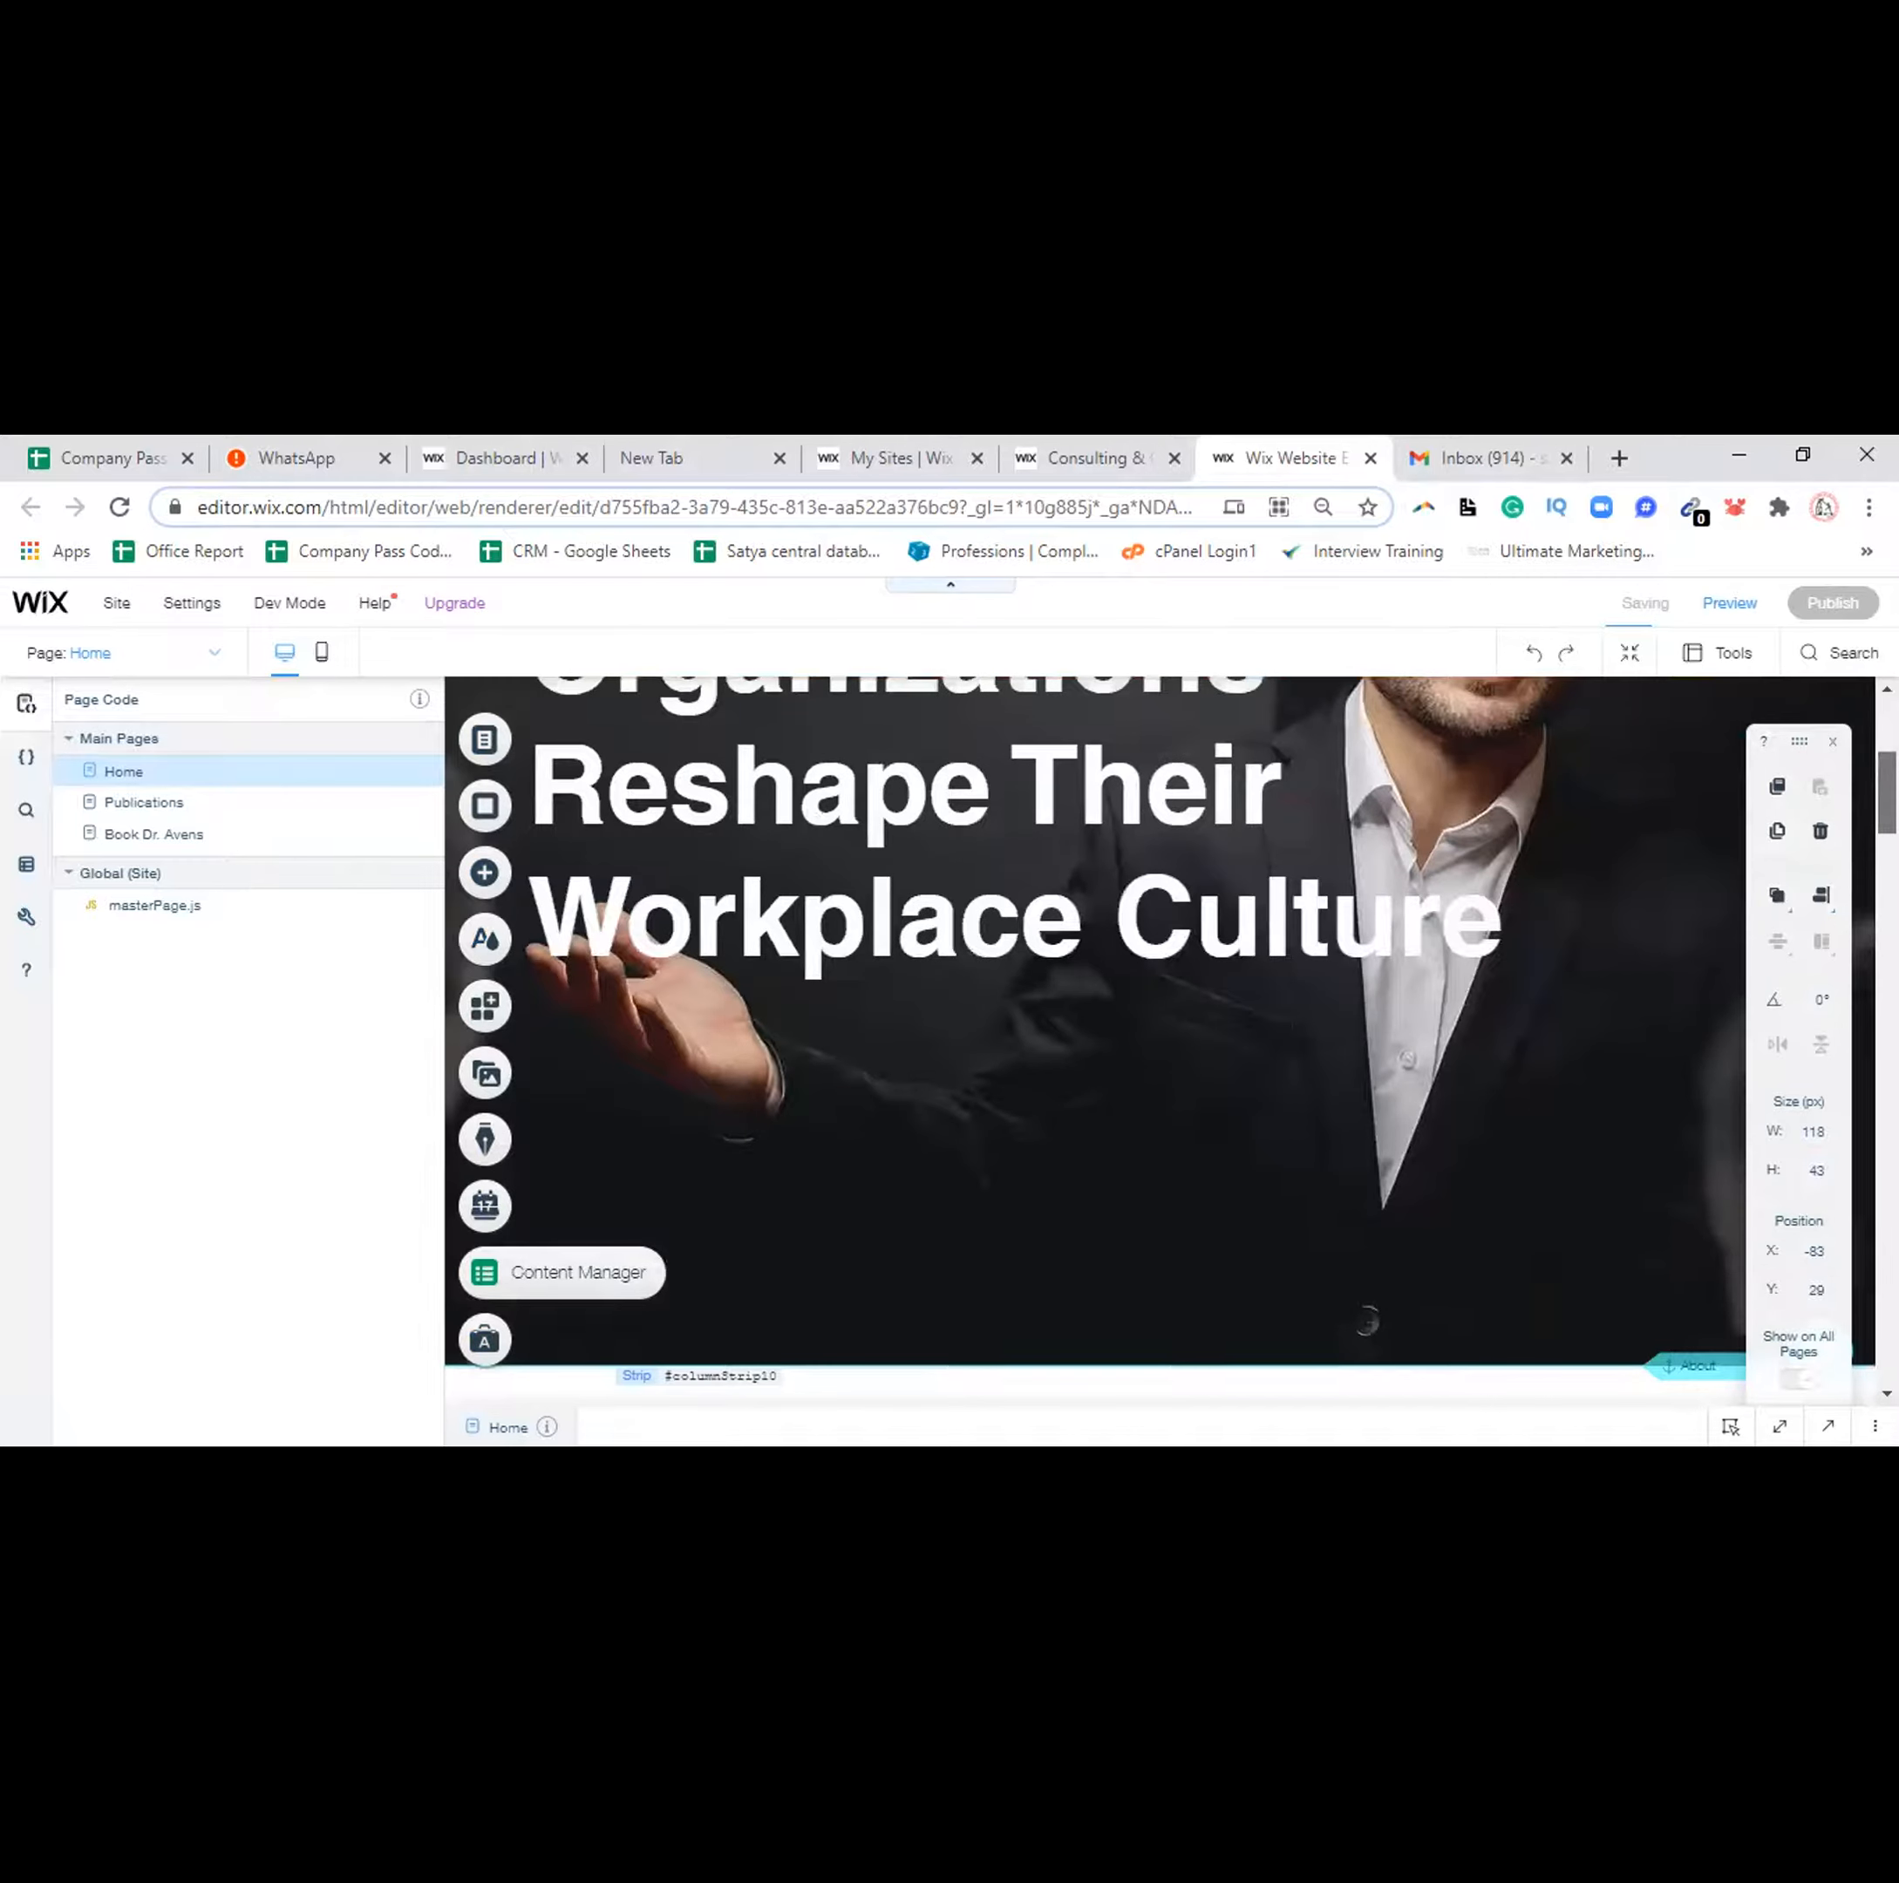
scroll(1157, 1039, "down", 5)
scroll(1088, 1039, "down", 2)
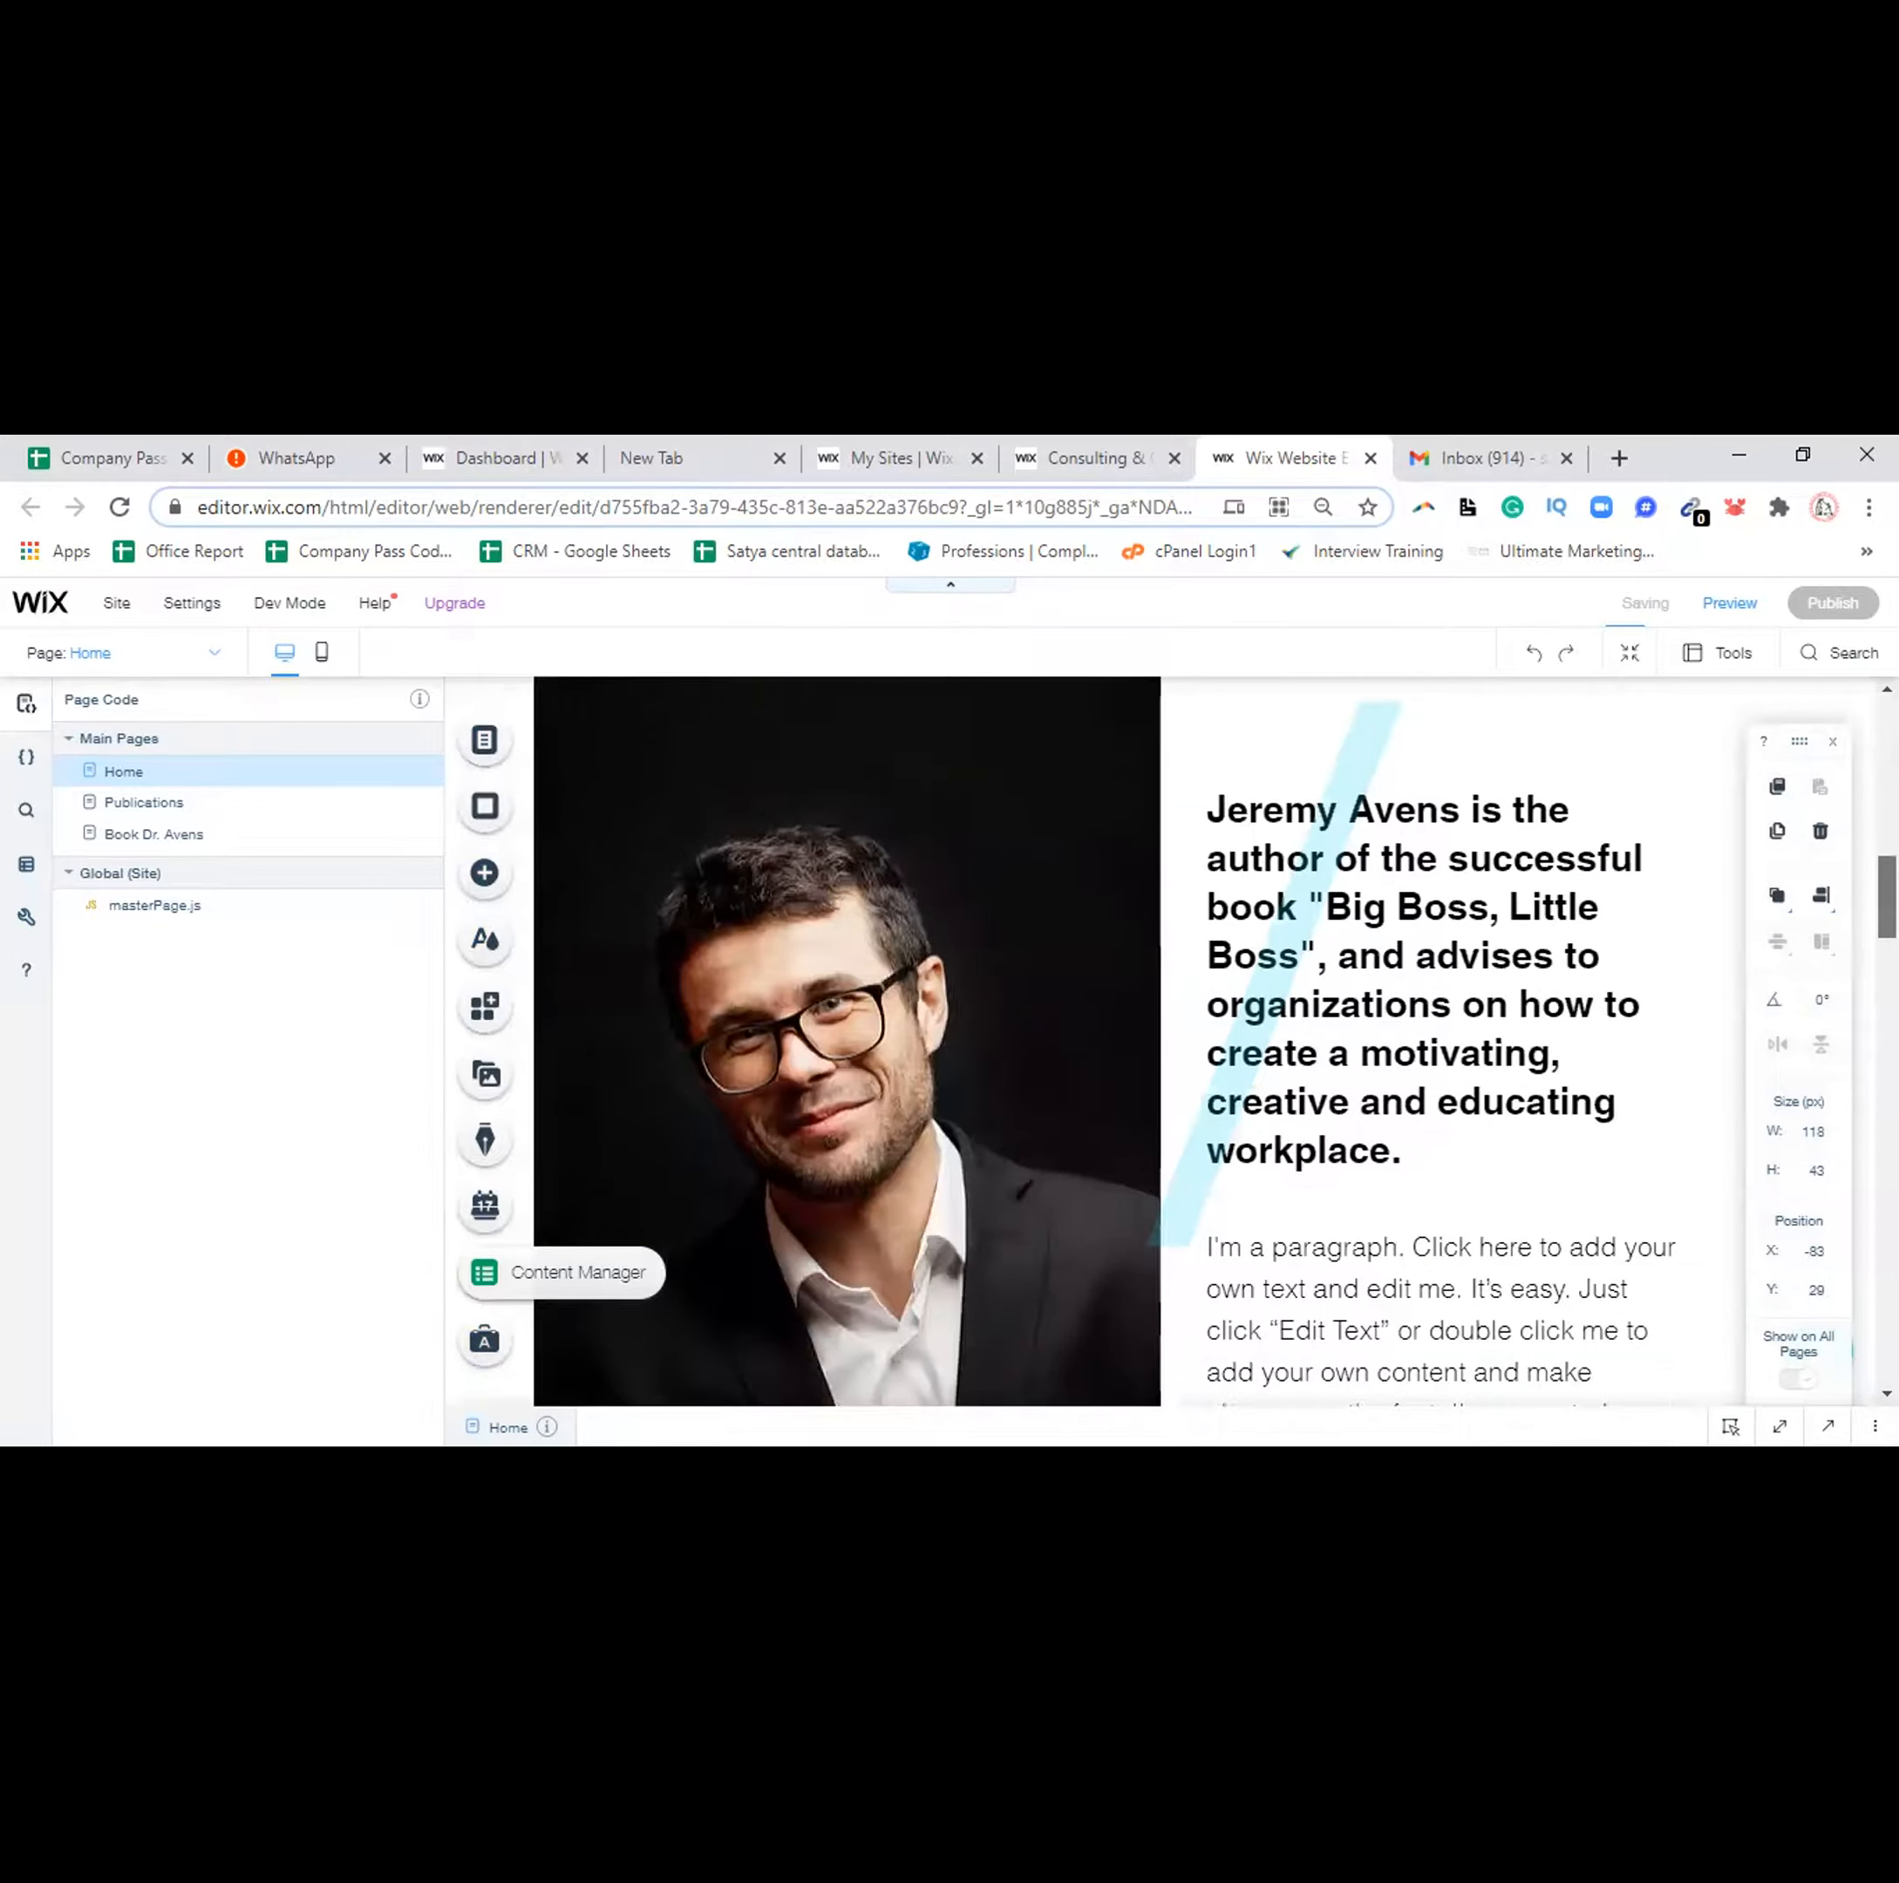
scroll(1096, 1040, "down", 5)
scroll(1157, 1038, "down", 2)
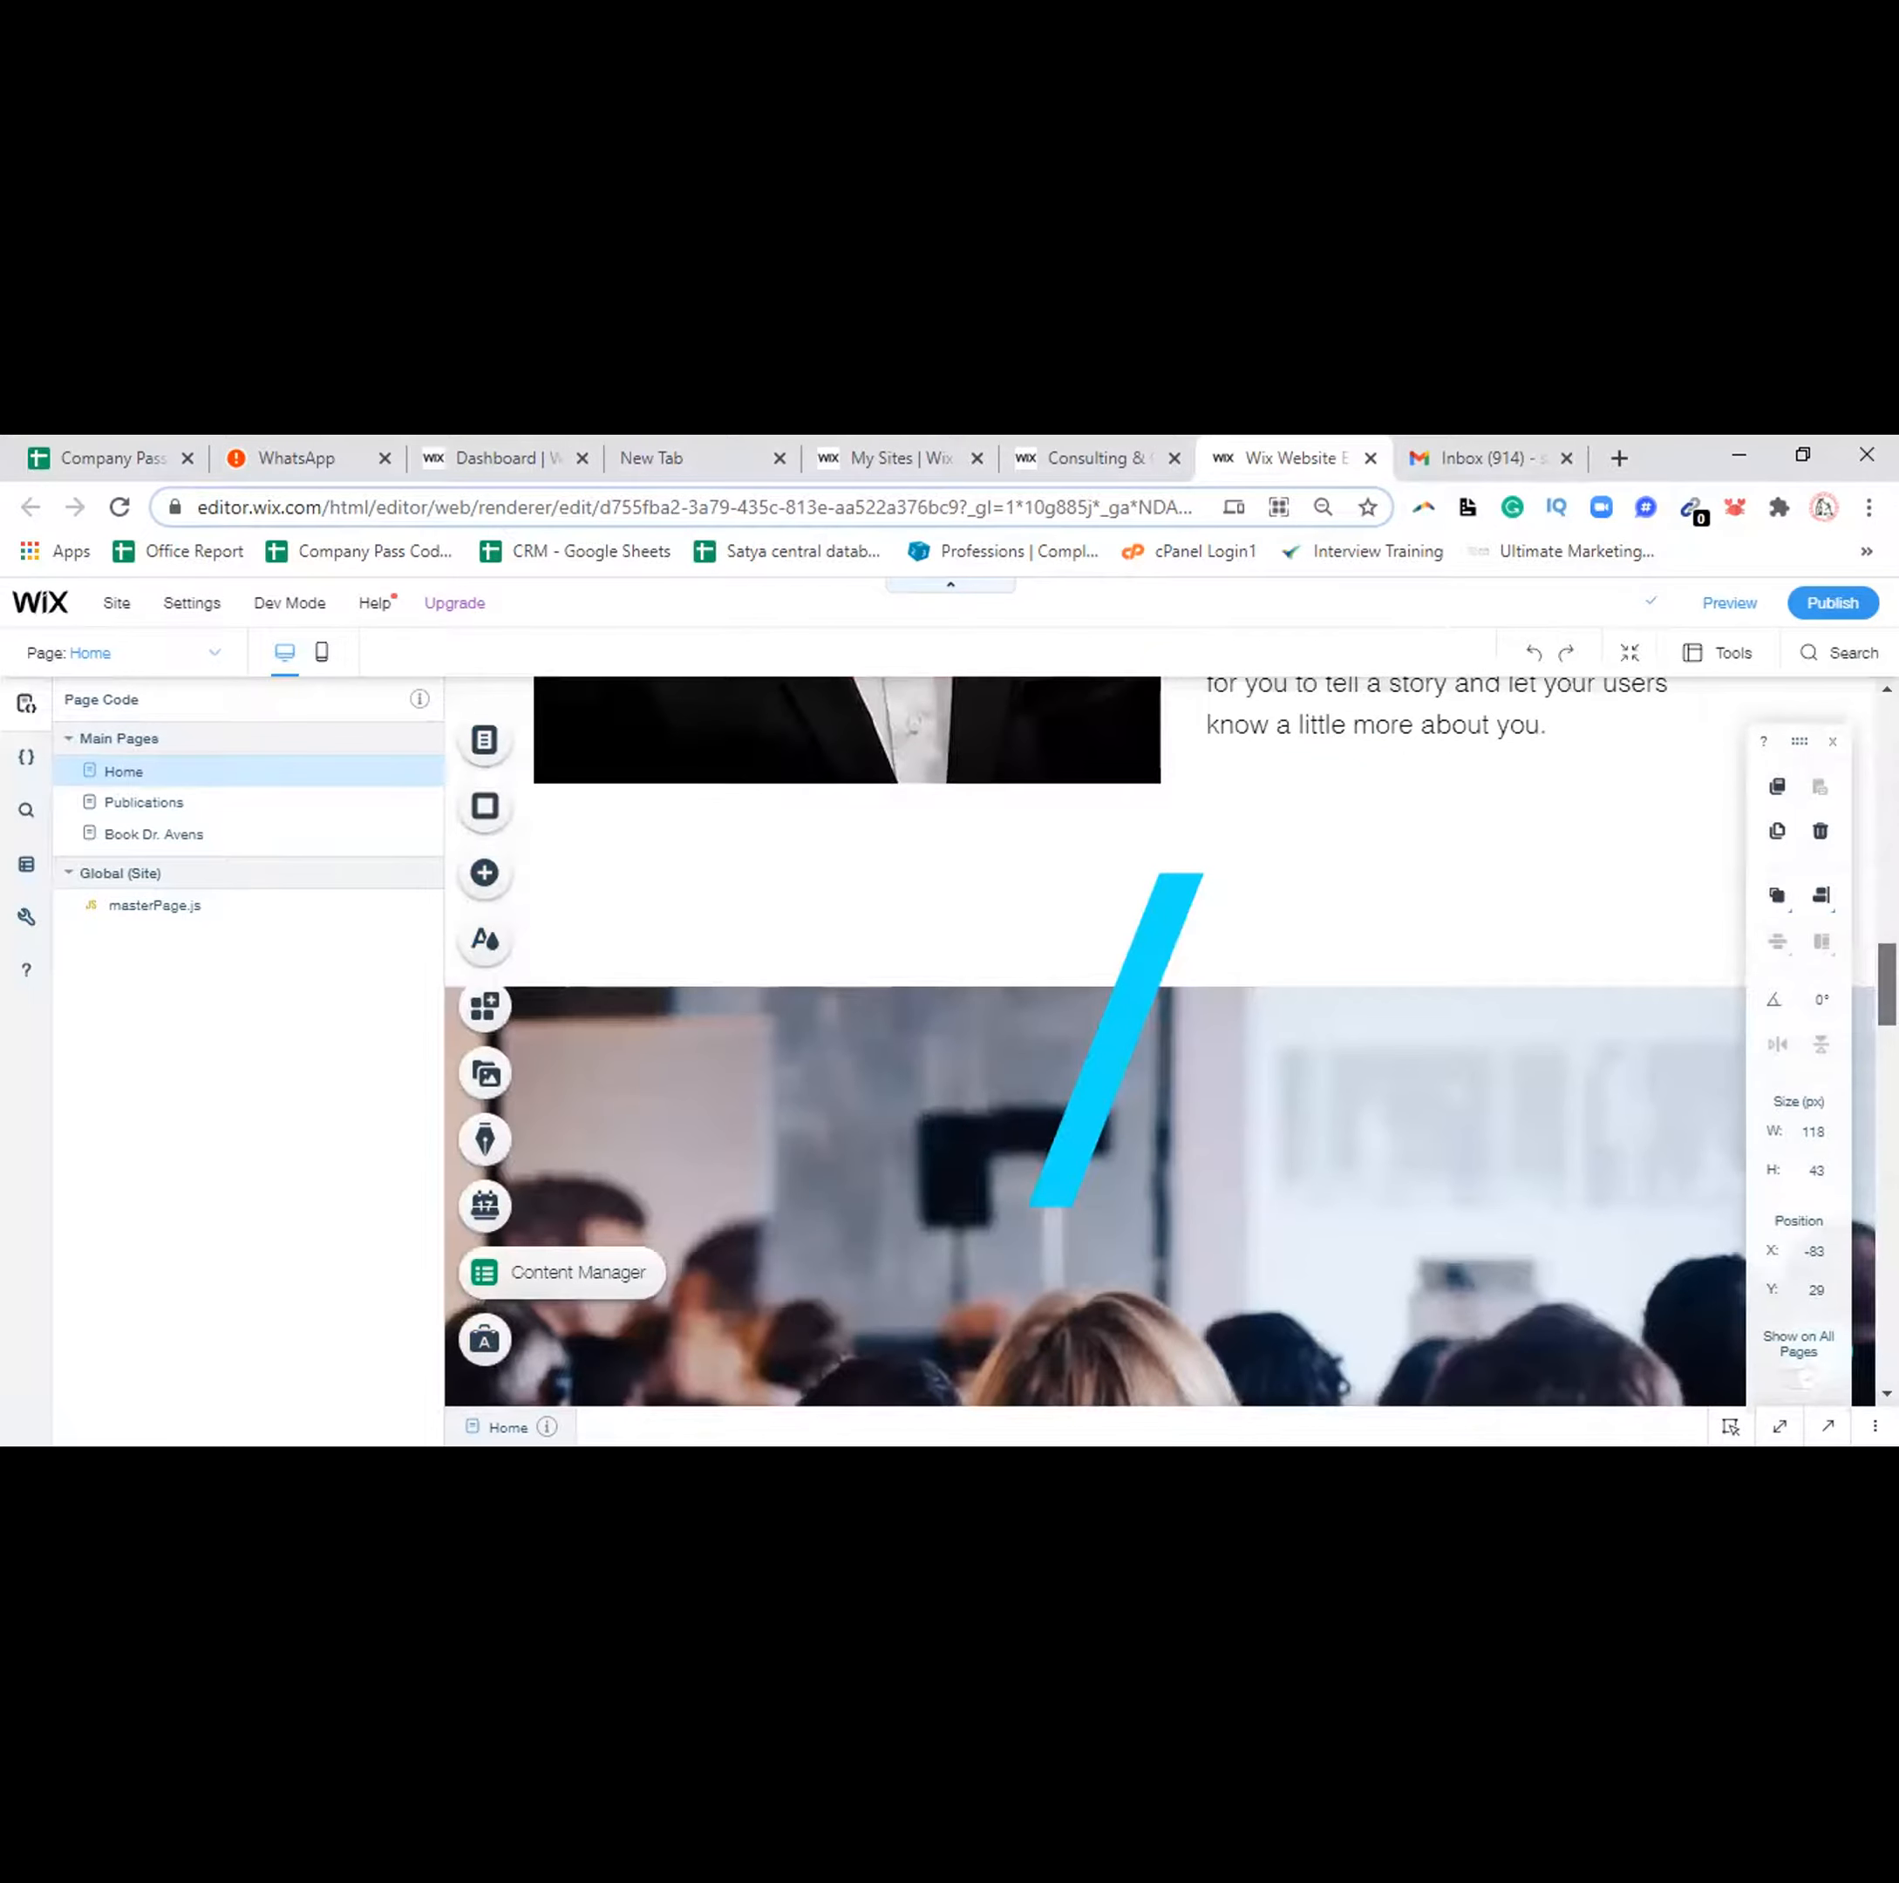
scroll(1138, 1038, "down", 3)
scroll(1138, 1039, "down", 4)
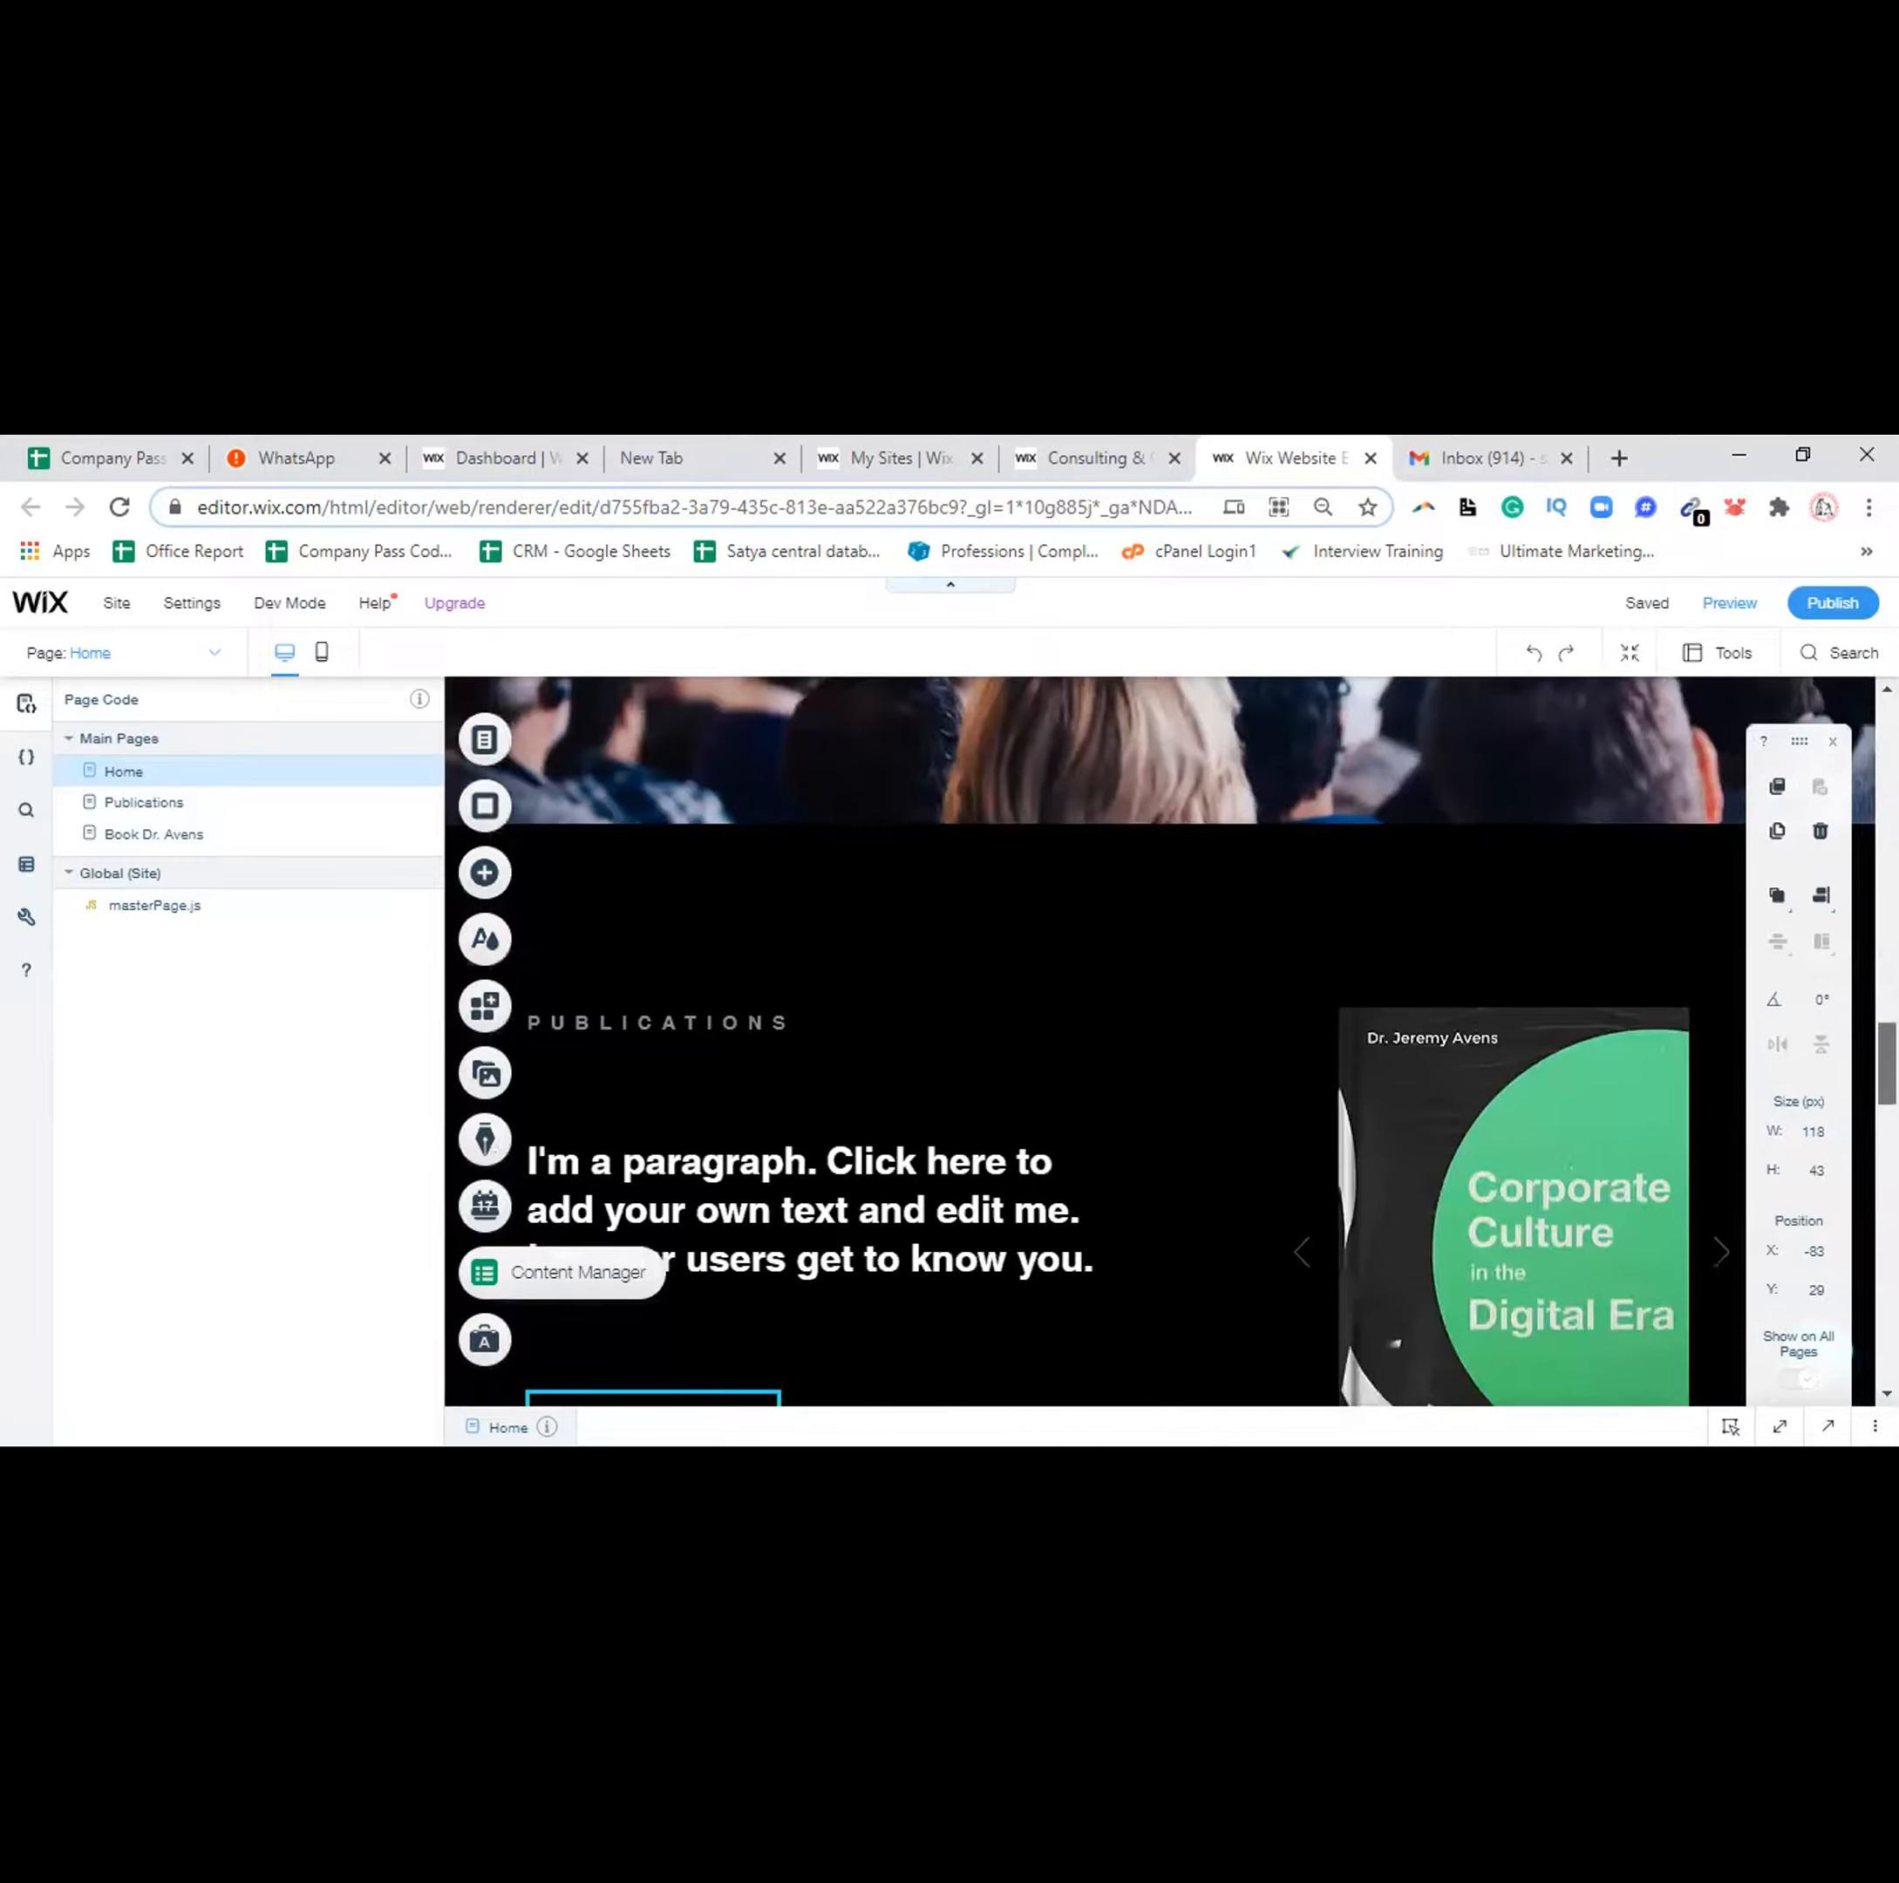
scroll(1137, 1038, "down", 4)
scroll(1137, 1038, "down", 3)
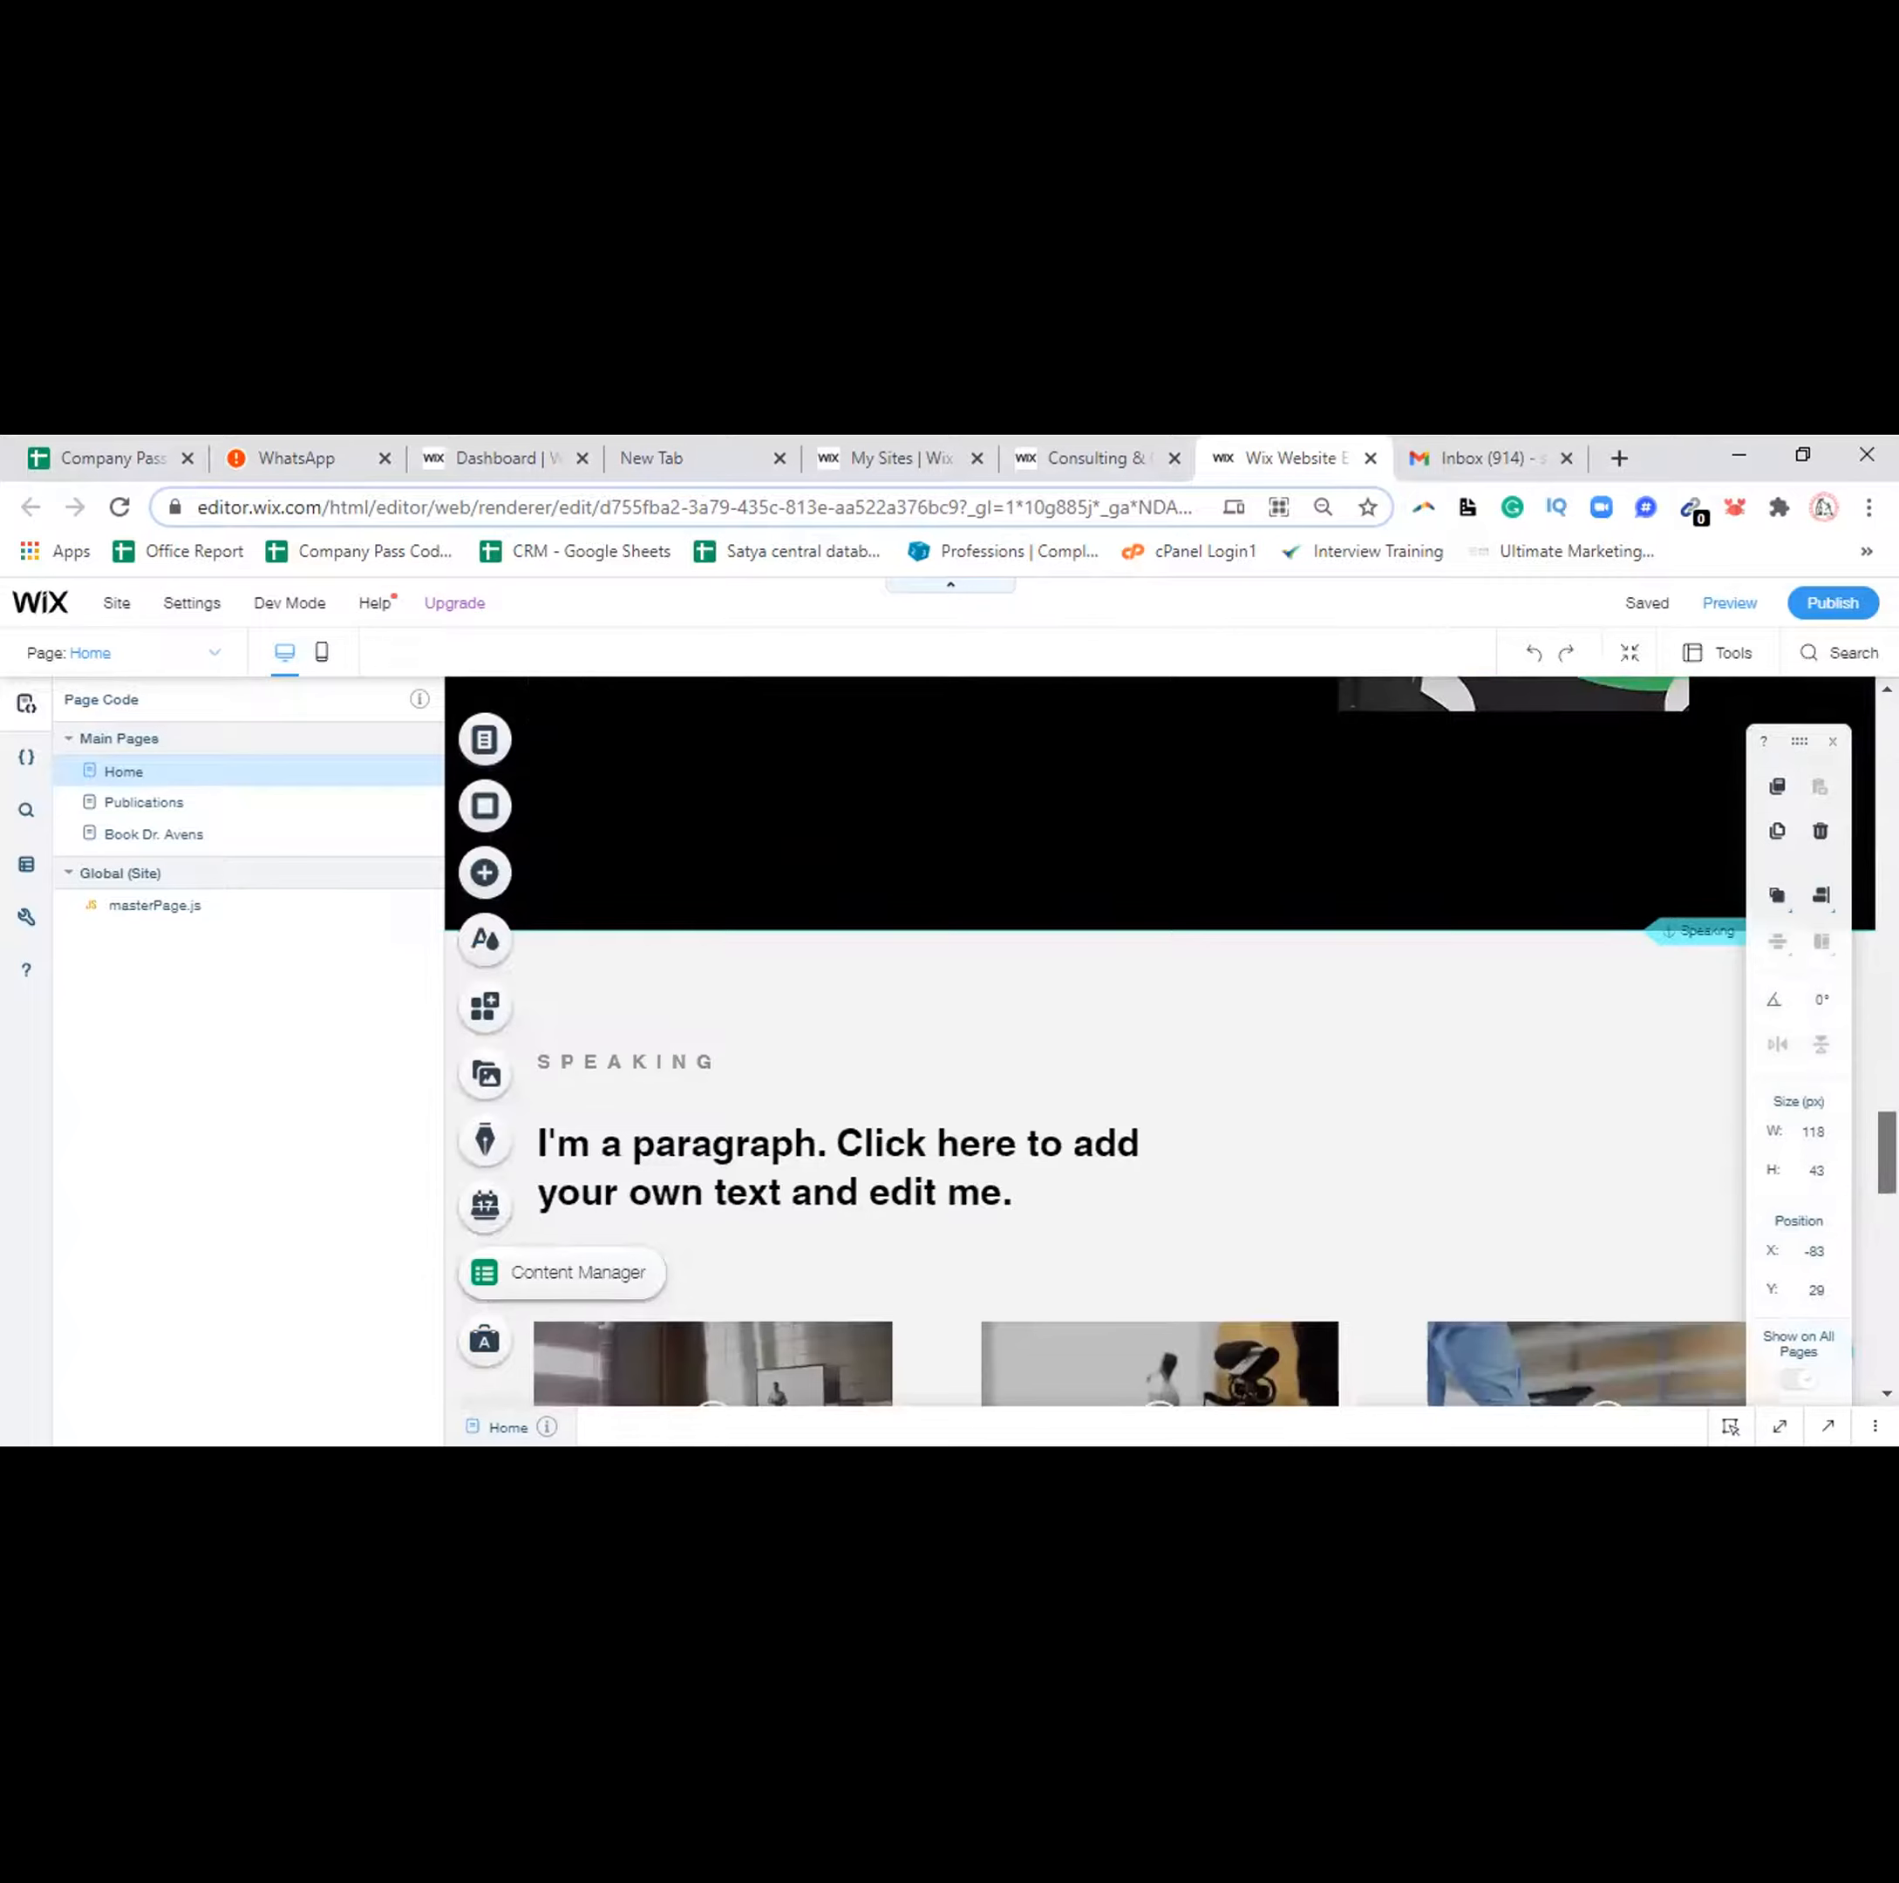
scroll(1137, 1038, "down", 4)
scroll(1138, 1038, "down", 2)
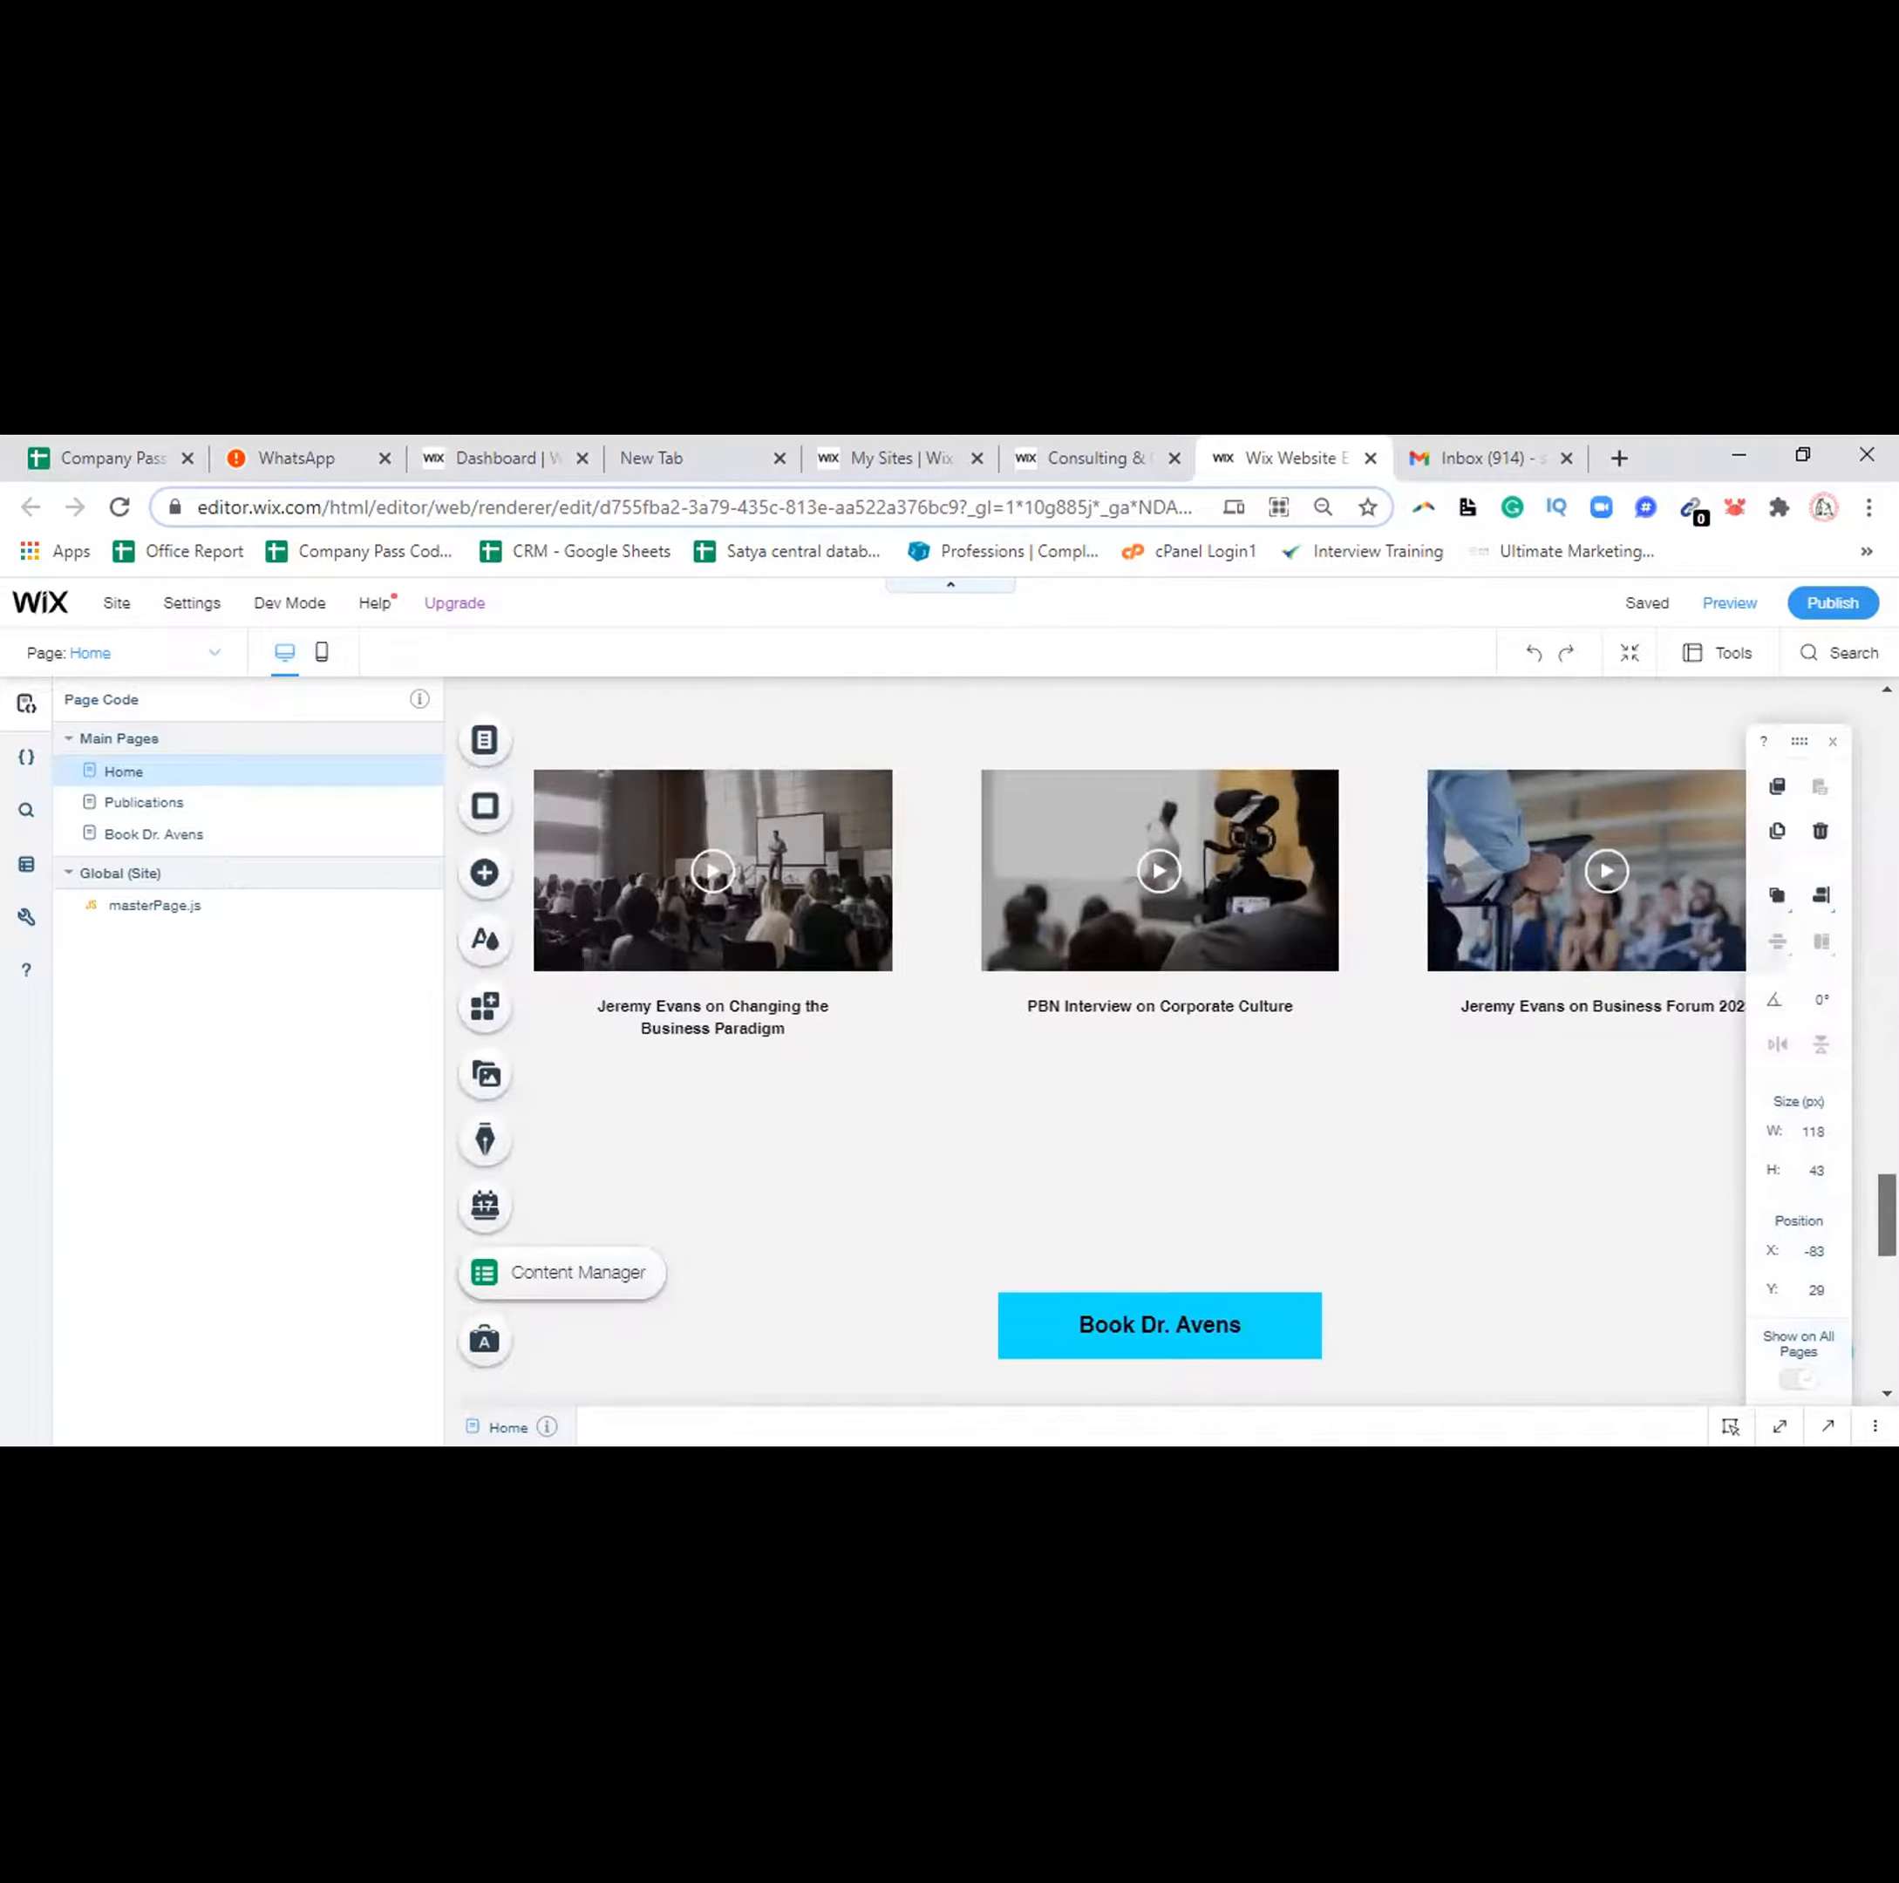
scroll(1138, 1038, "down", 5)
scroll(1138, 1038, "down", 5)
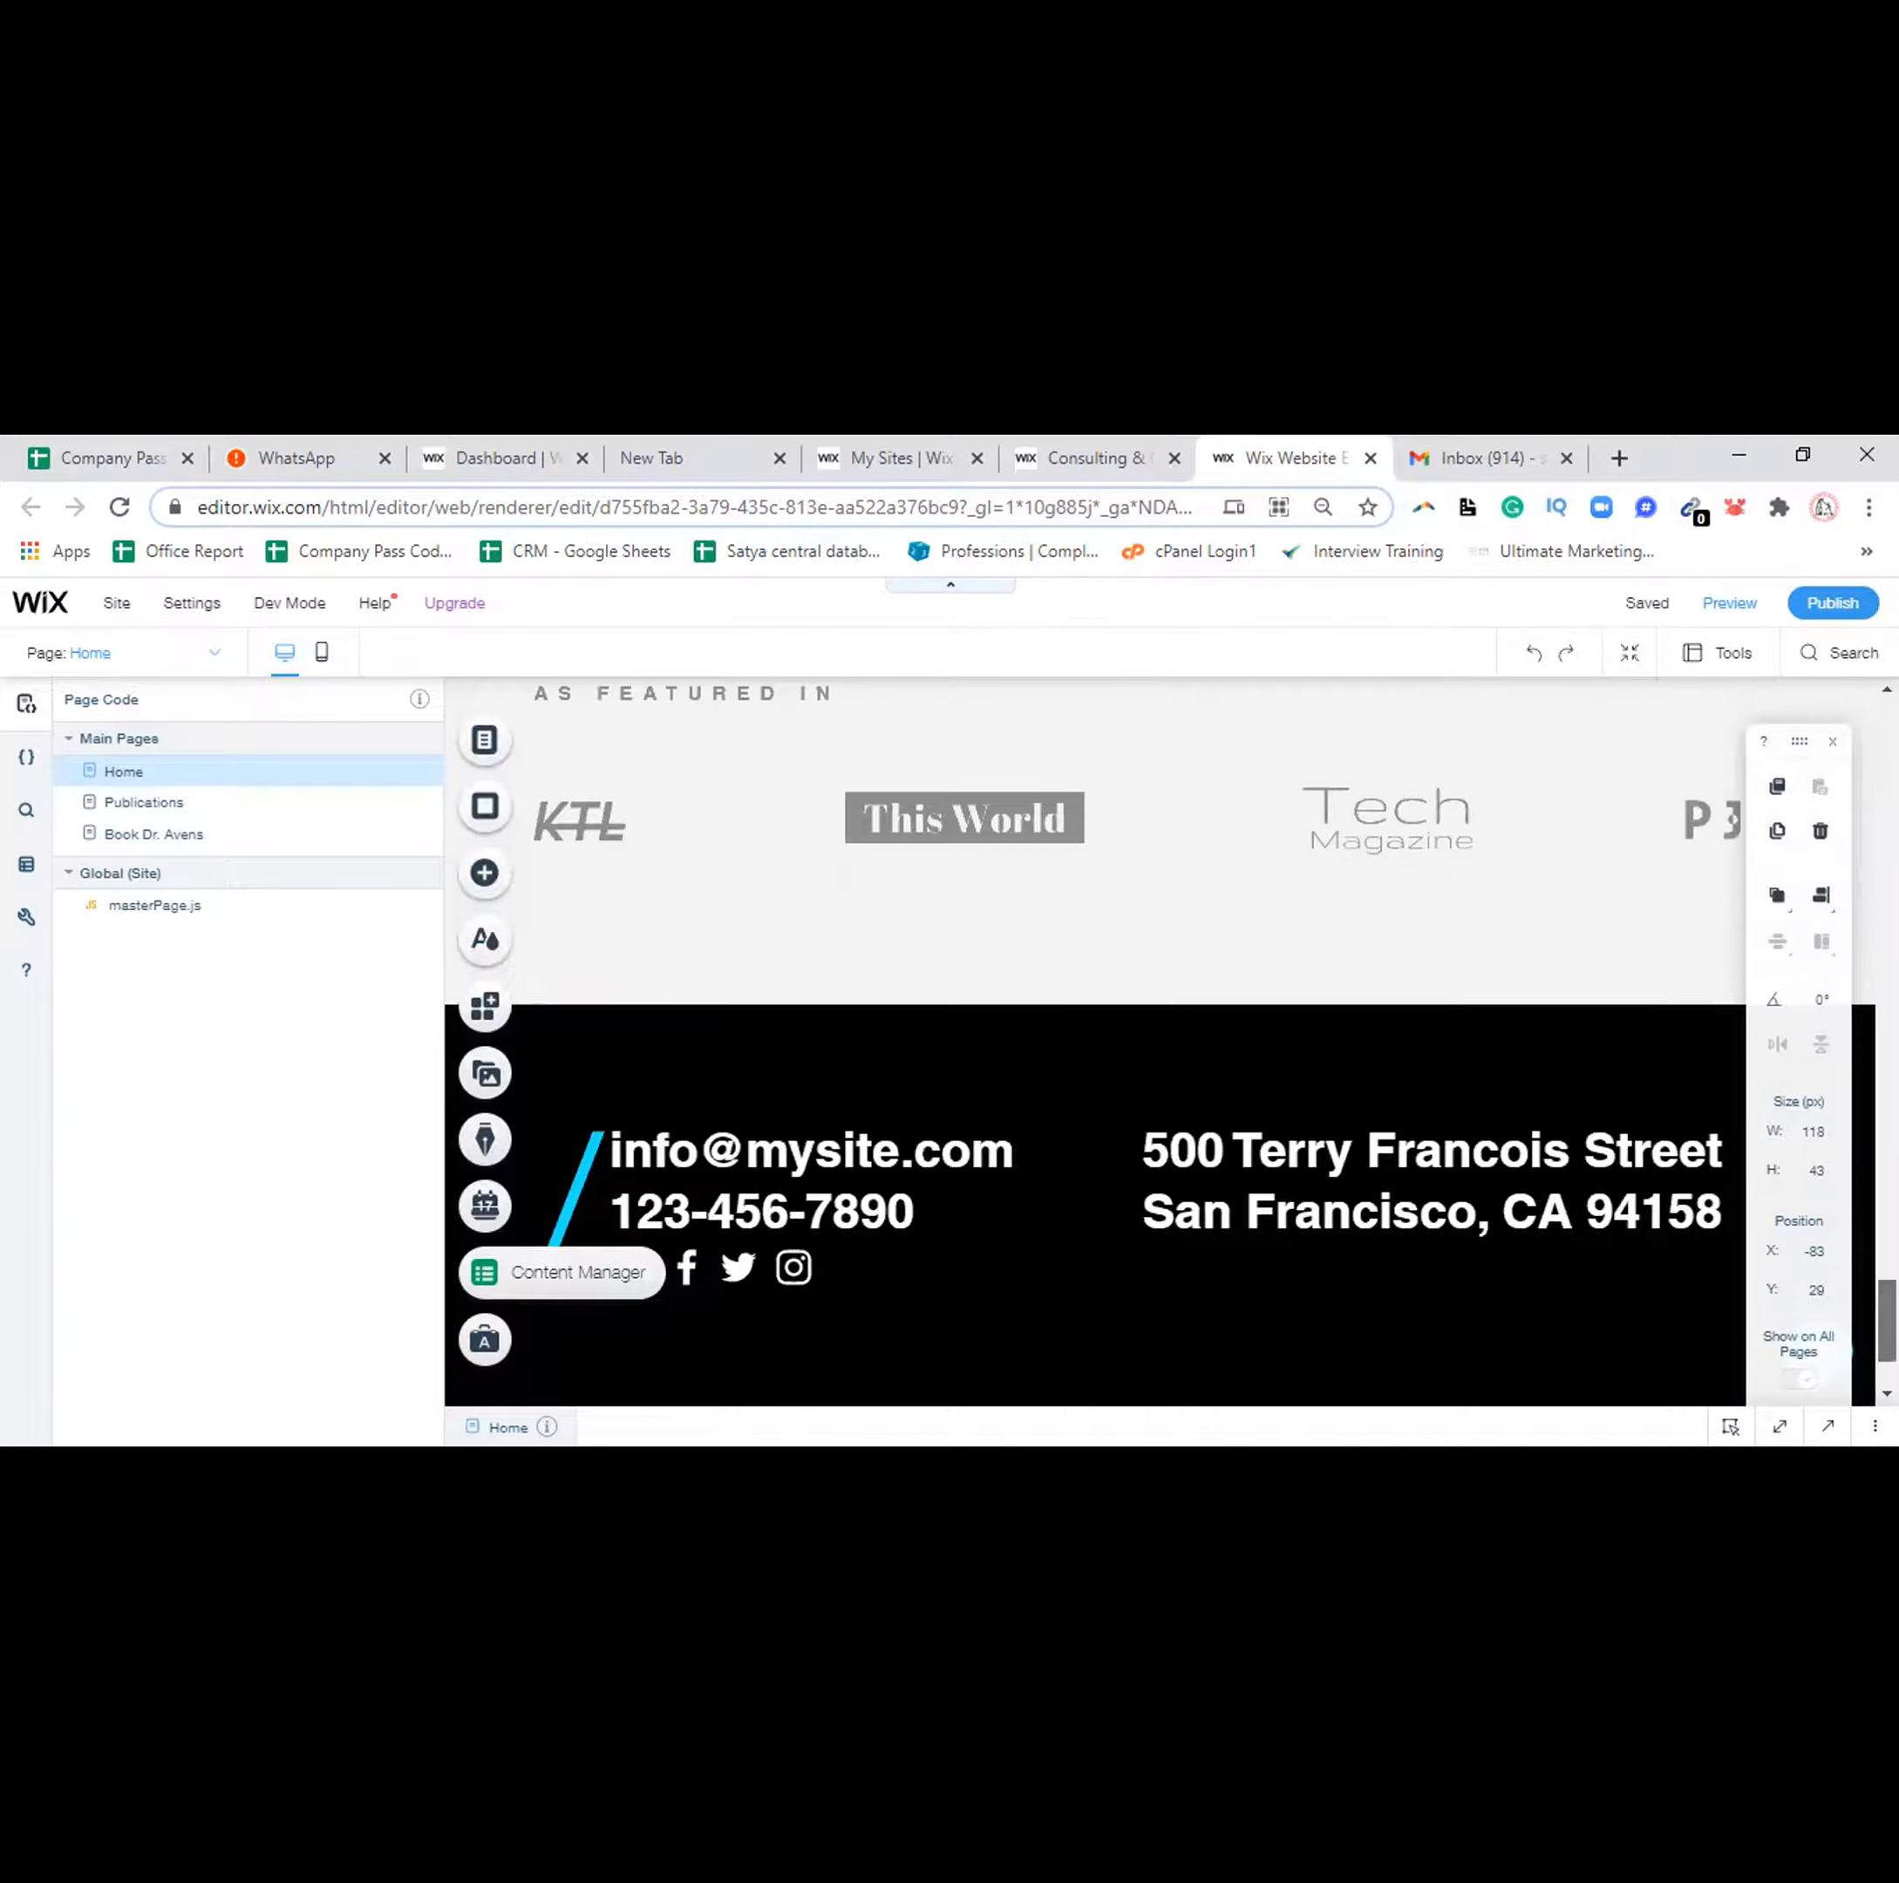
scroll(1138, 1038, "up", 10)
scroll(1137, 1038, "up", 10)
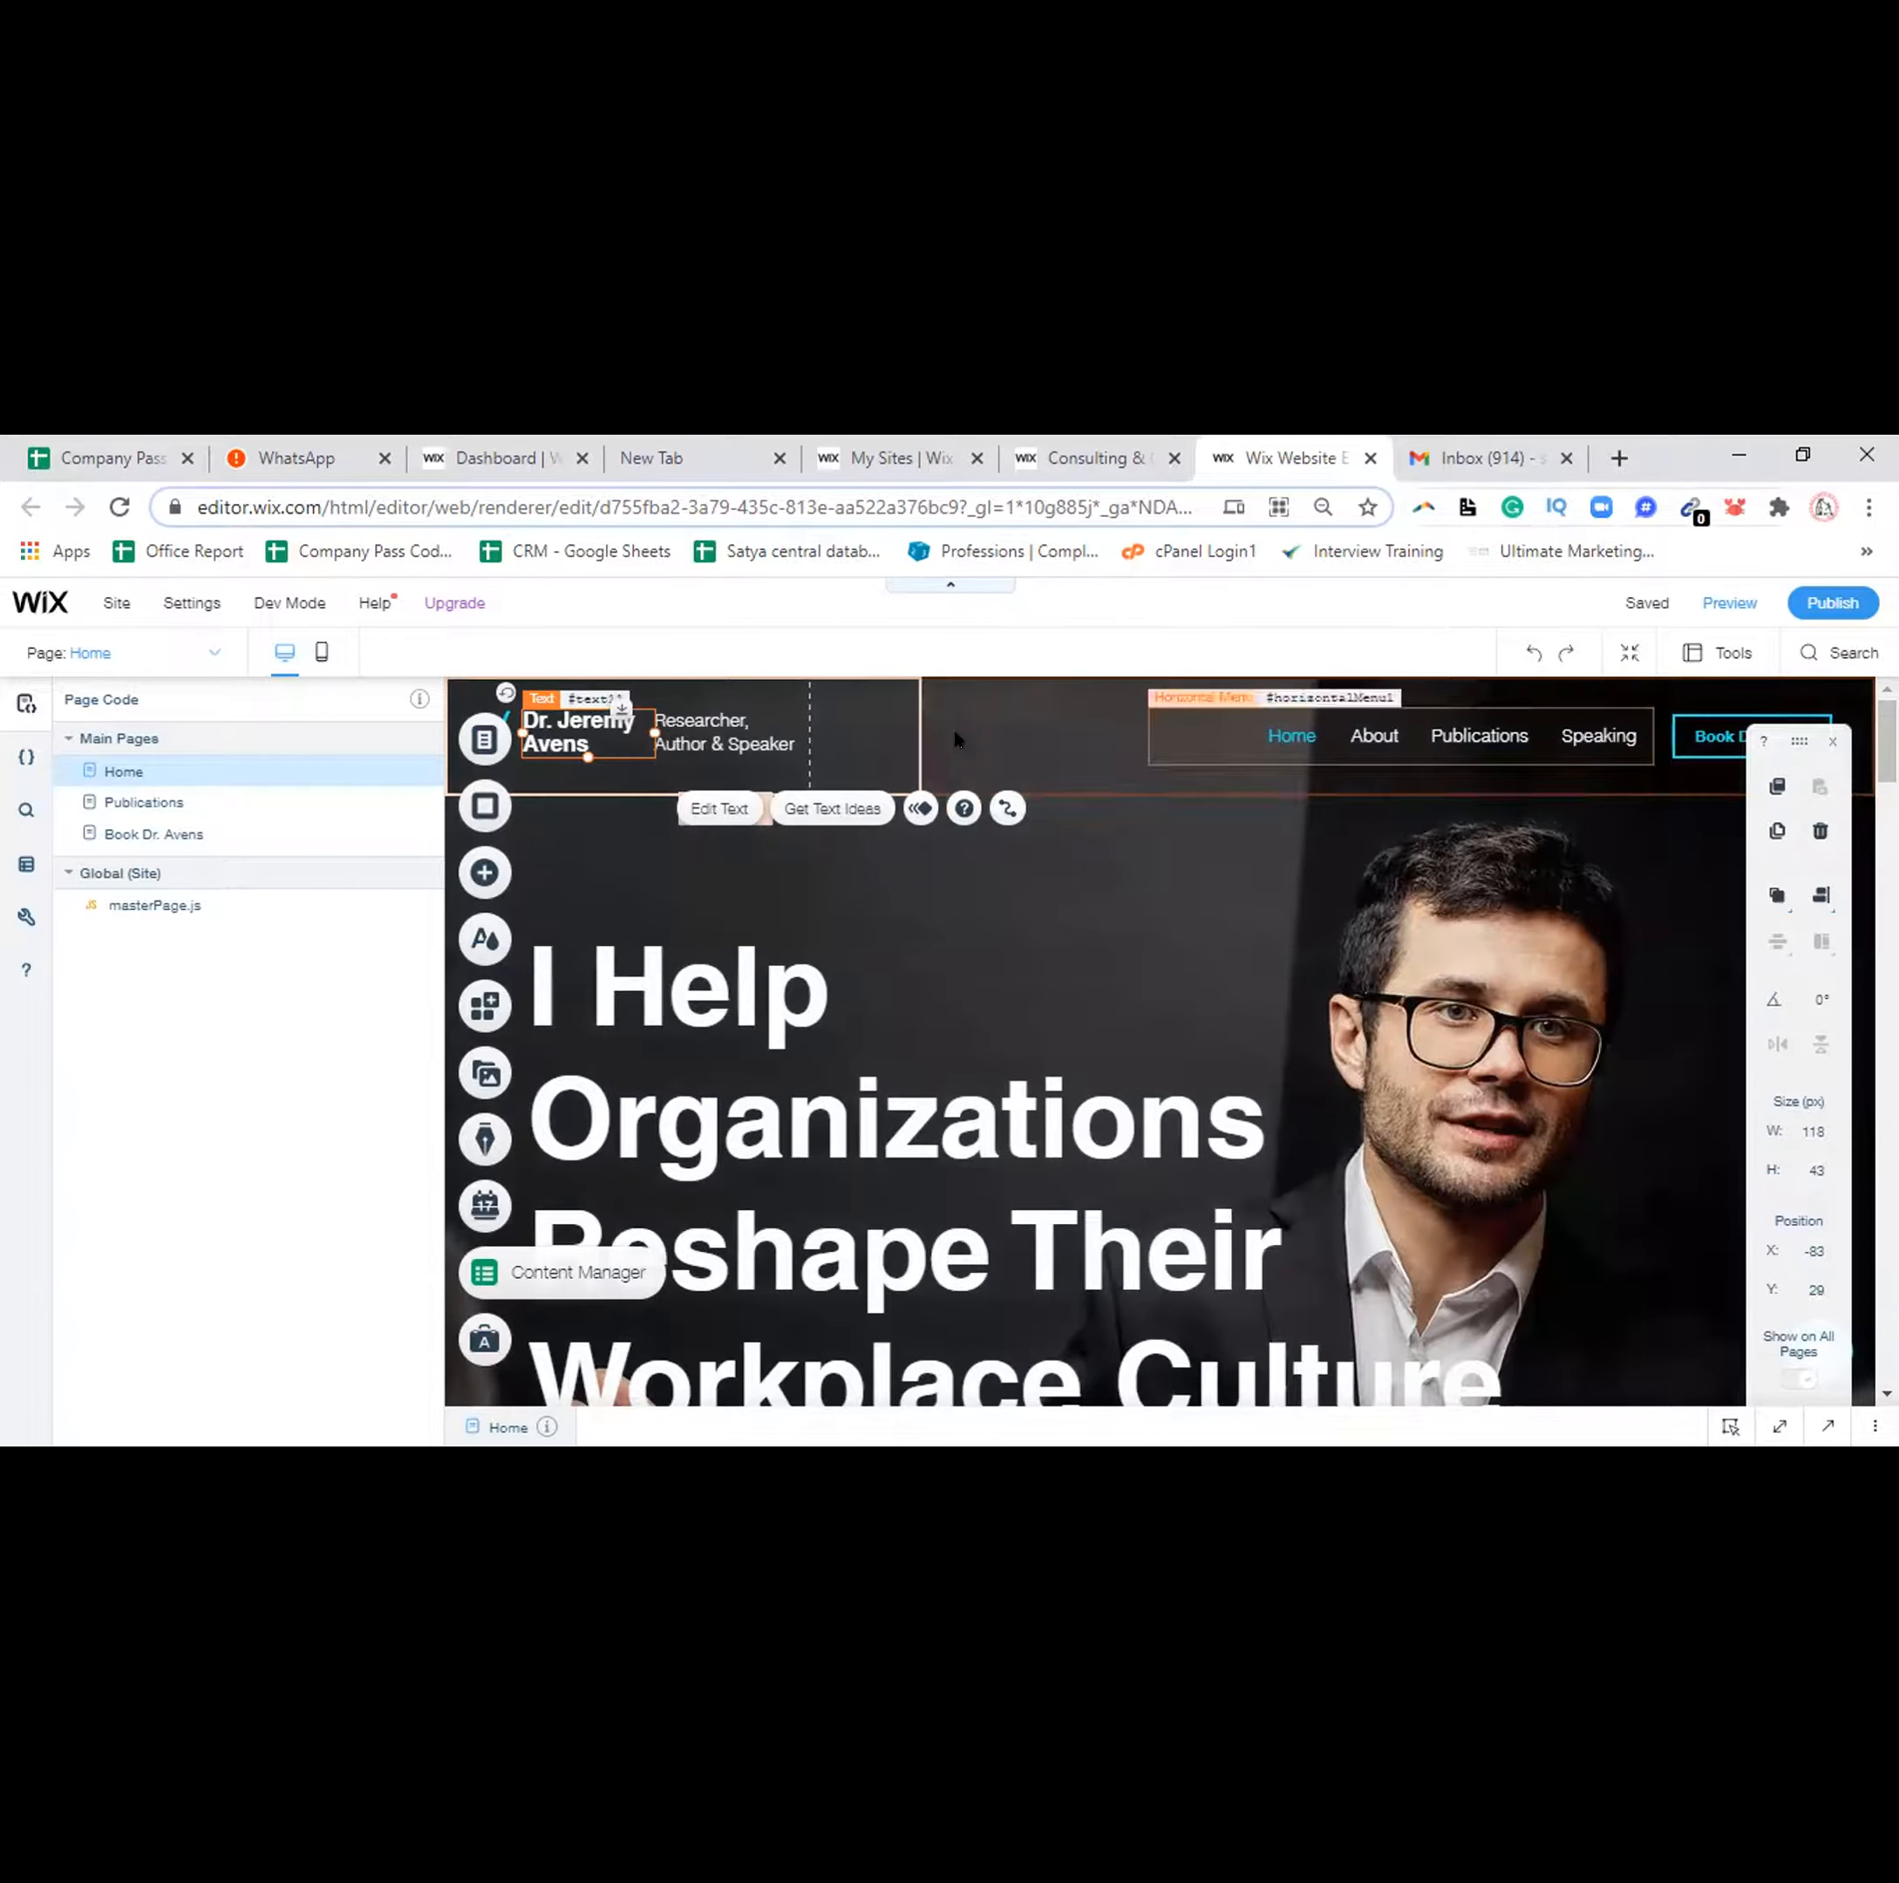
left_click(1134, 774)
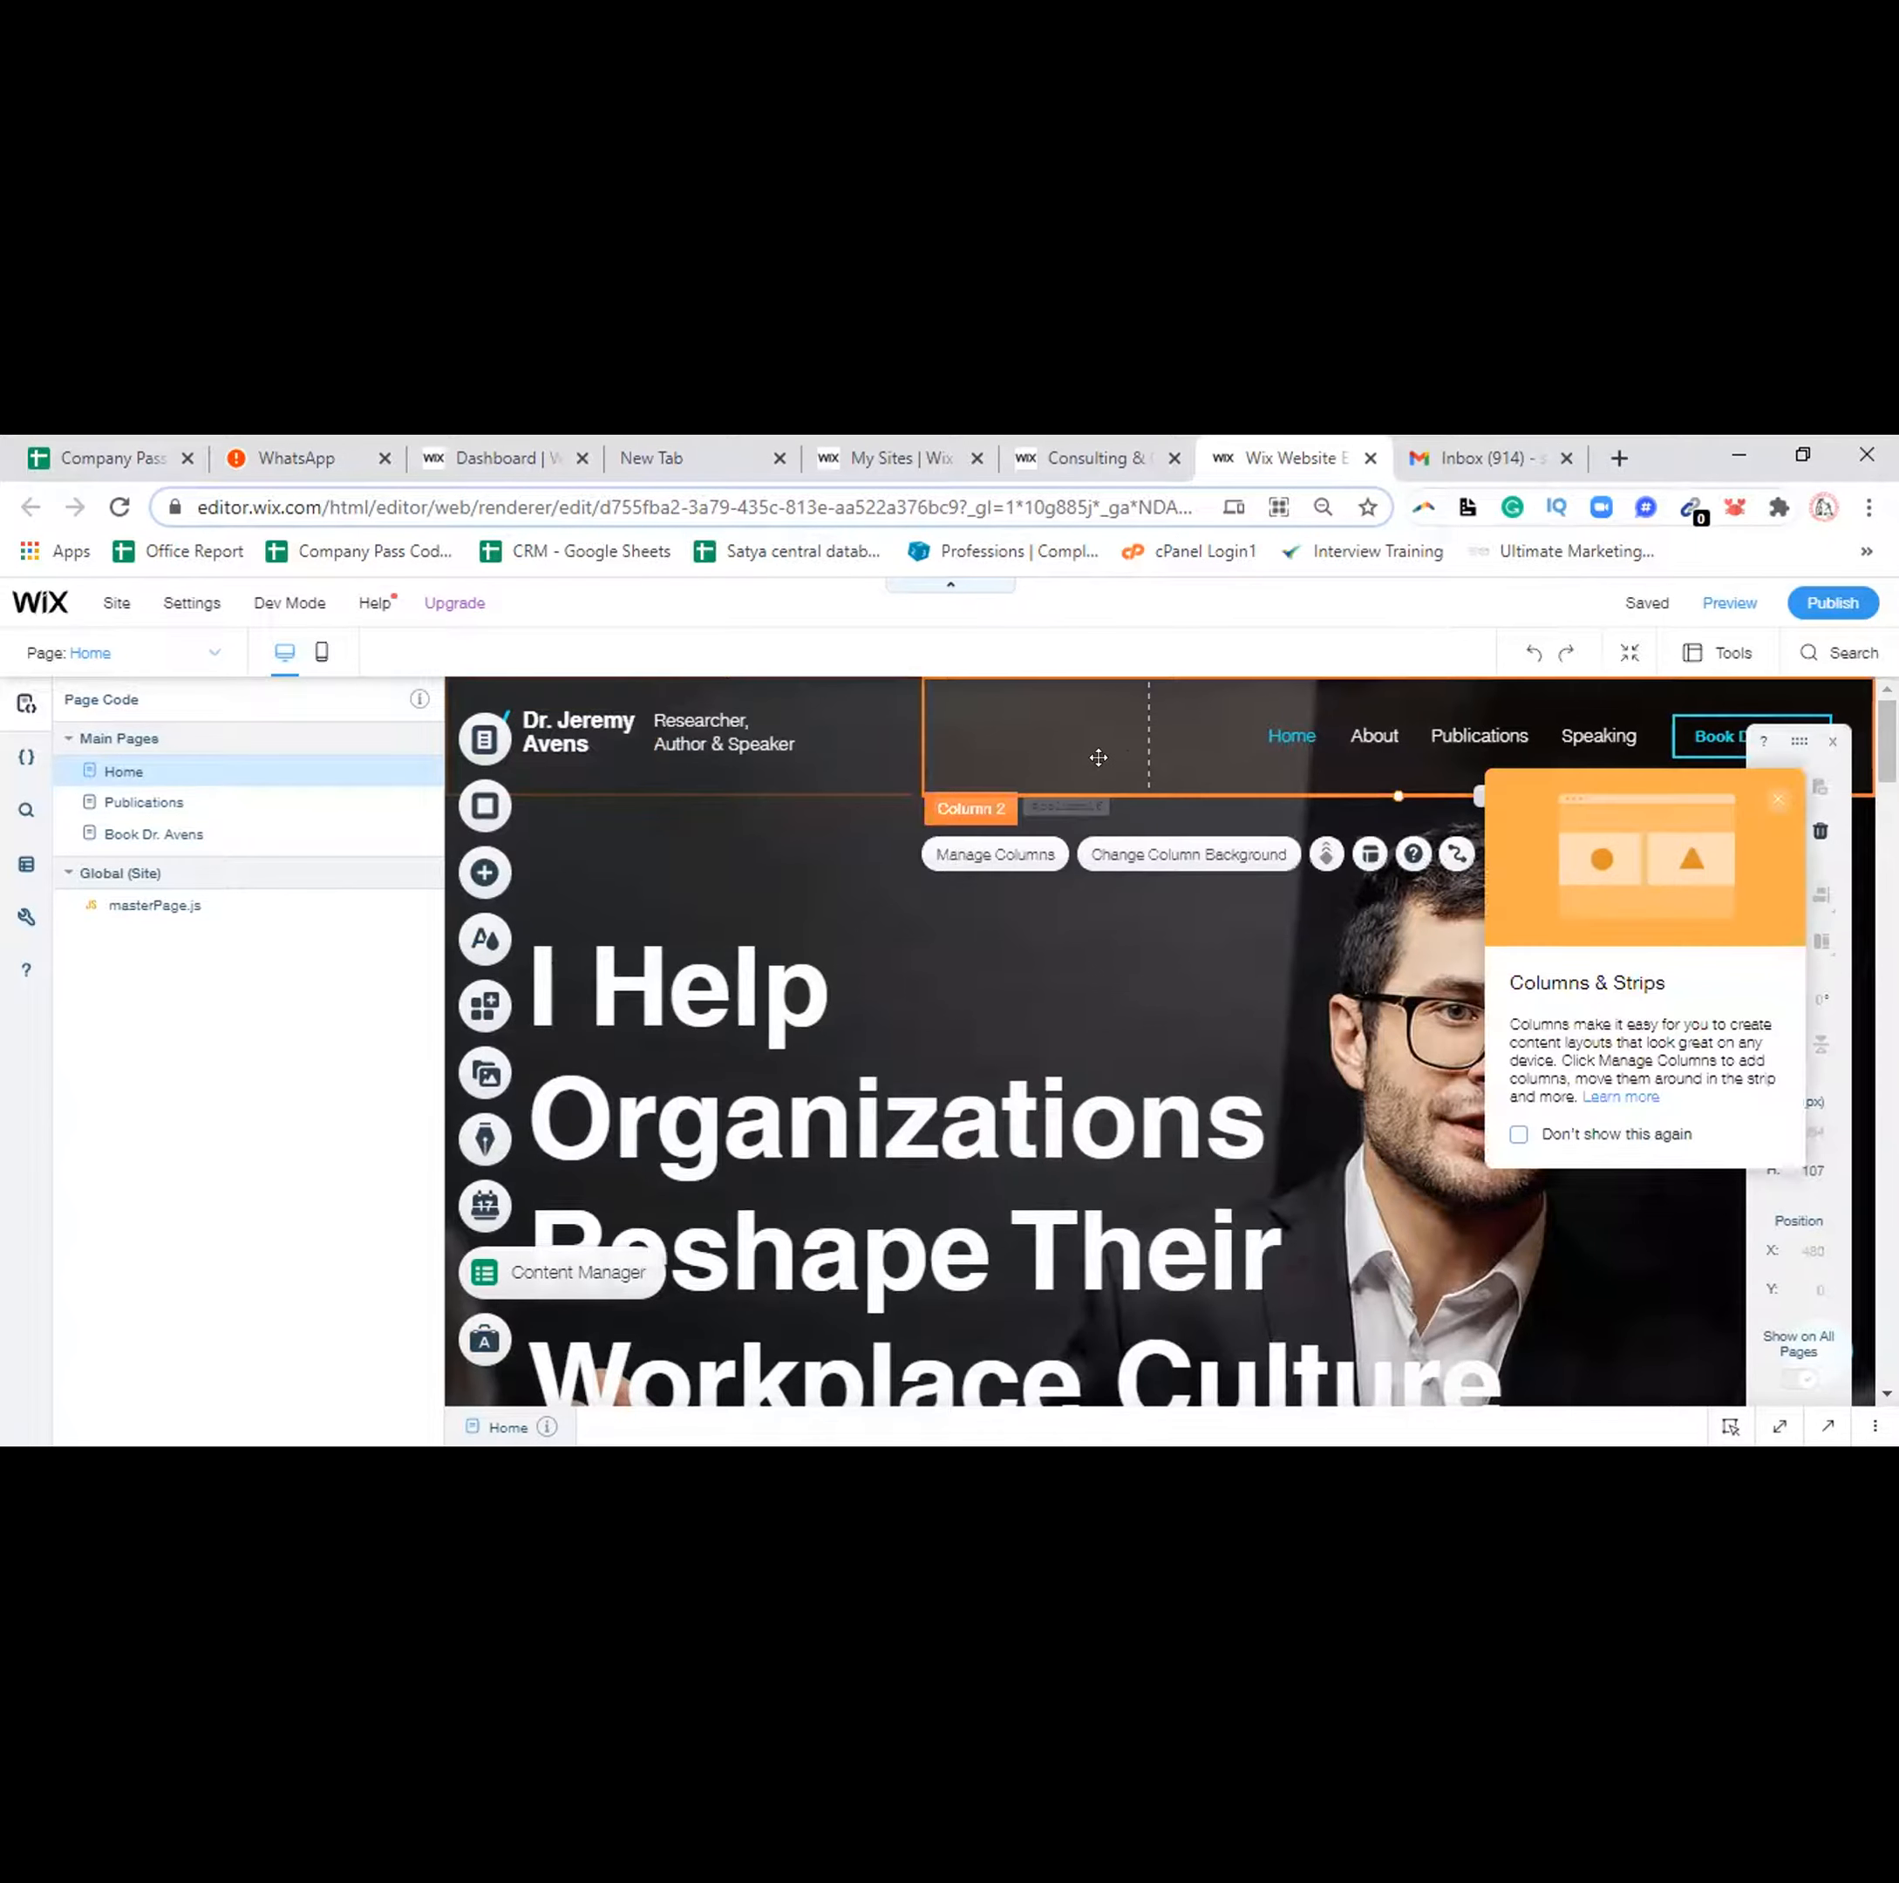
left_click(831, 762)
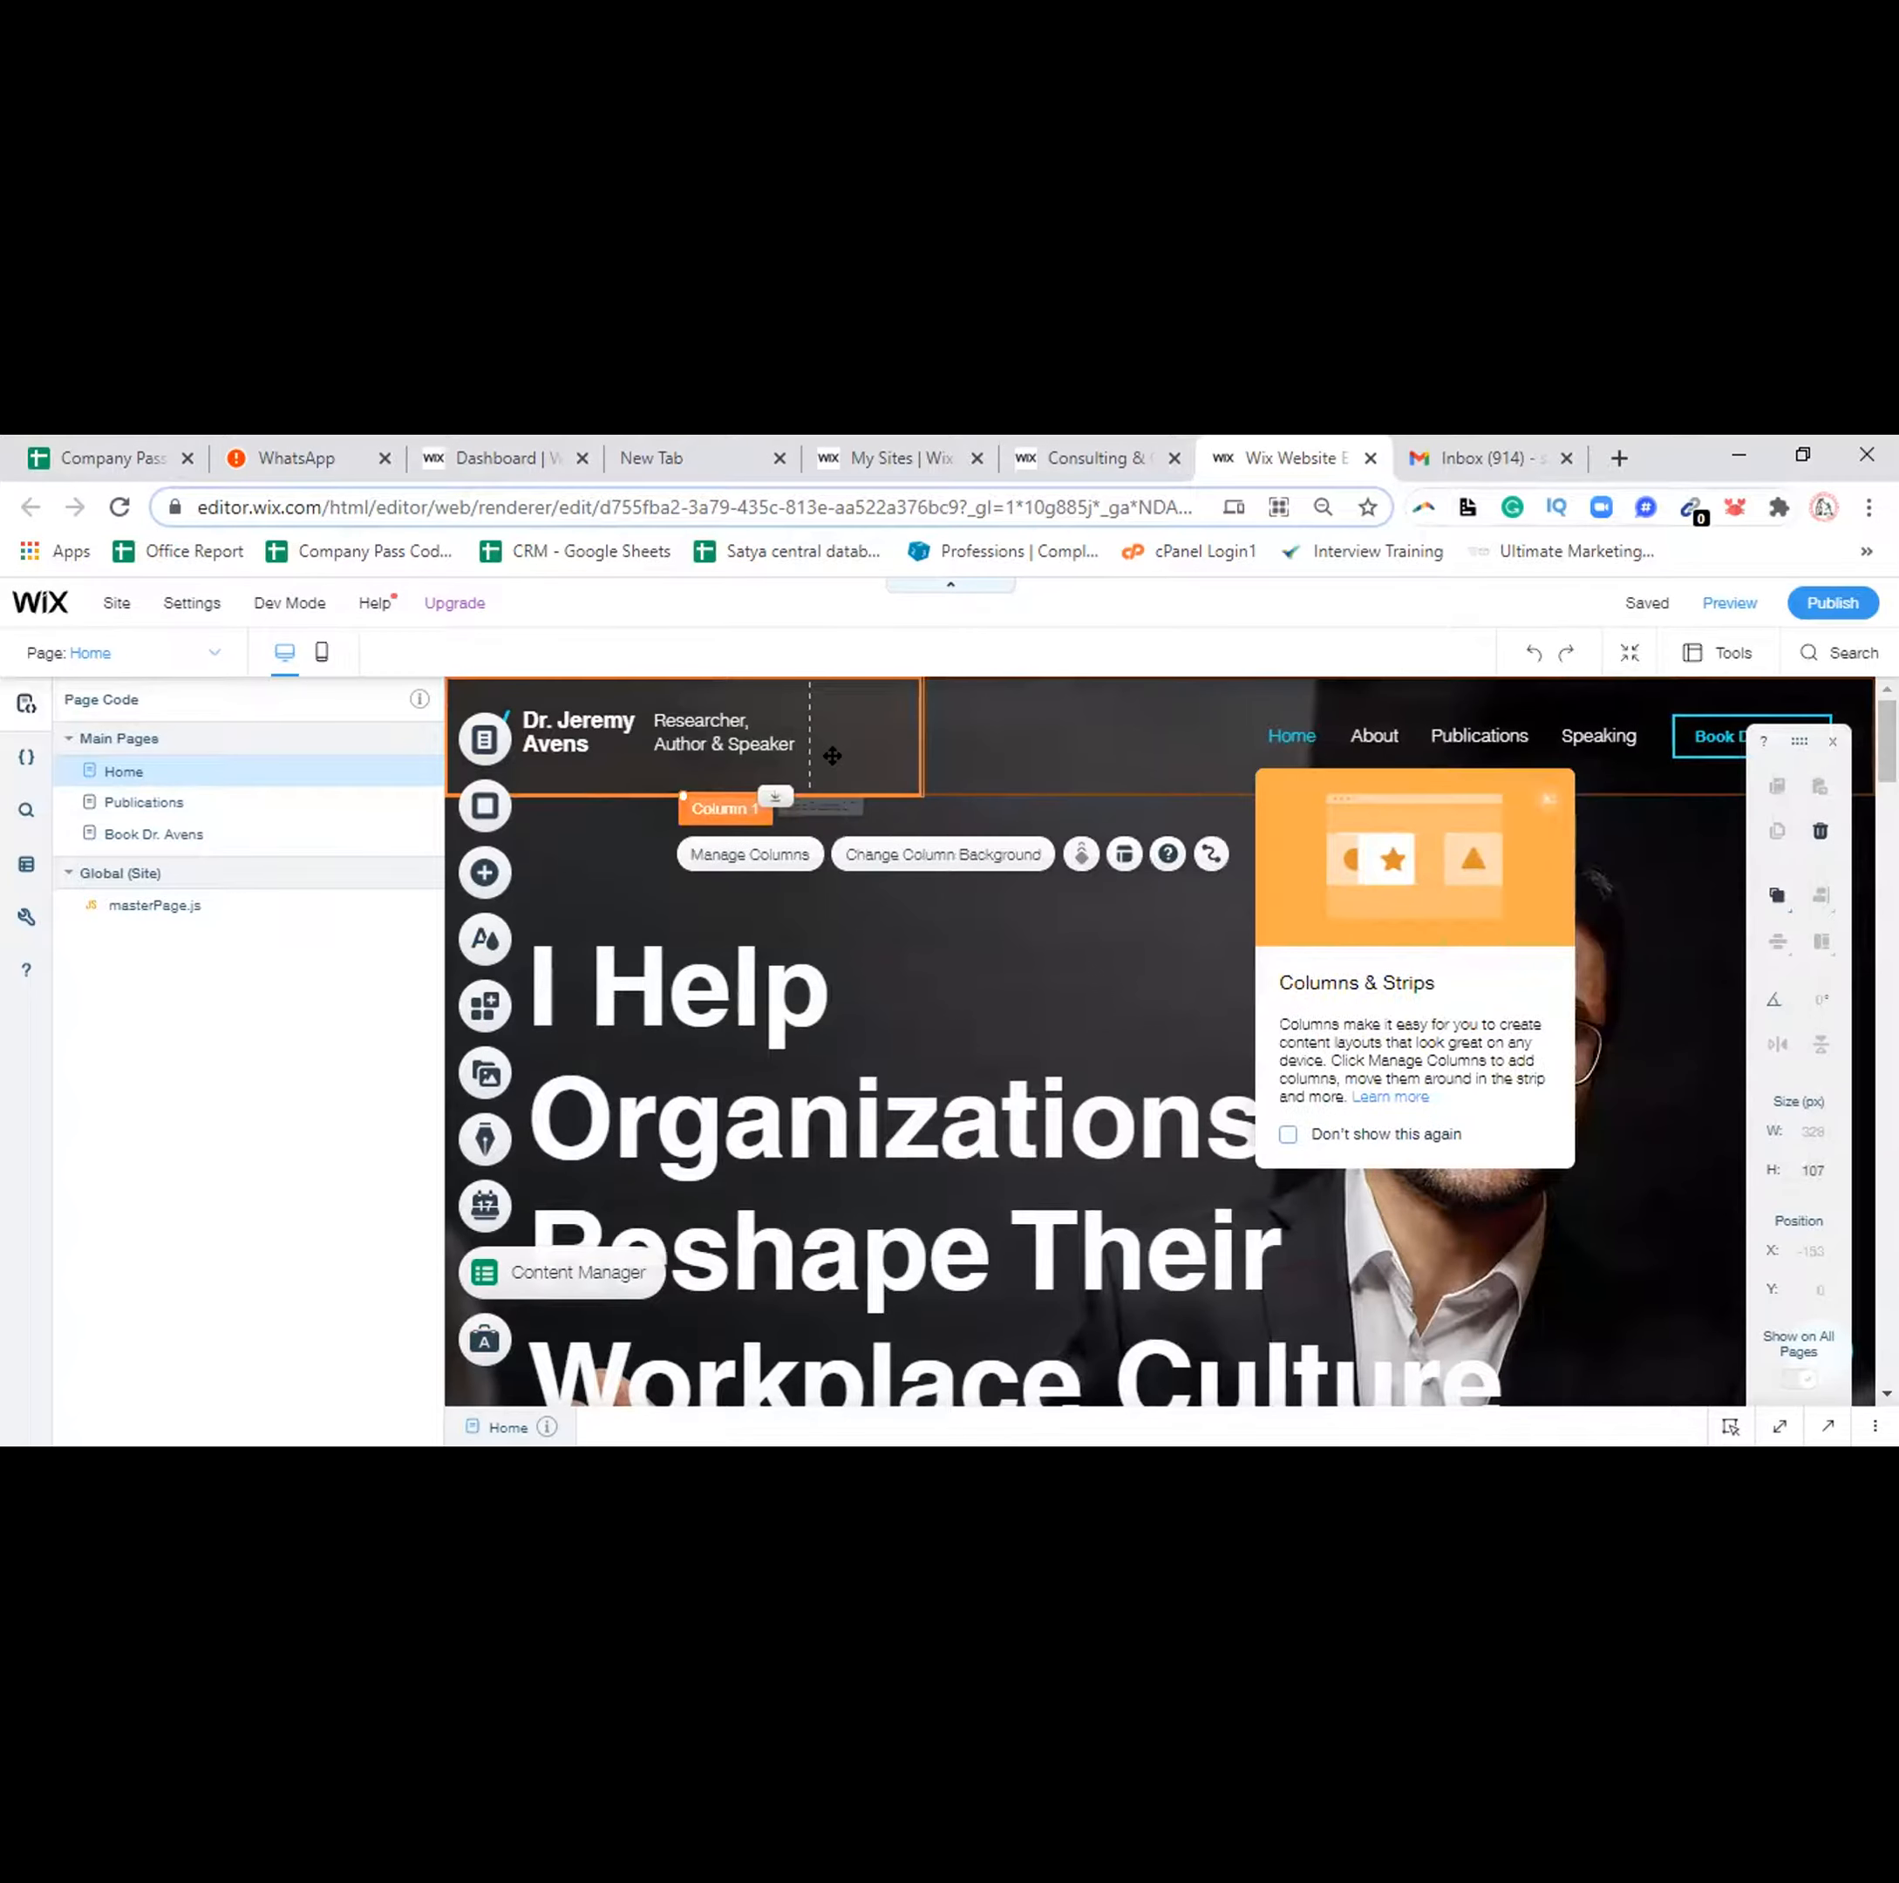
left_click(1084, 742)
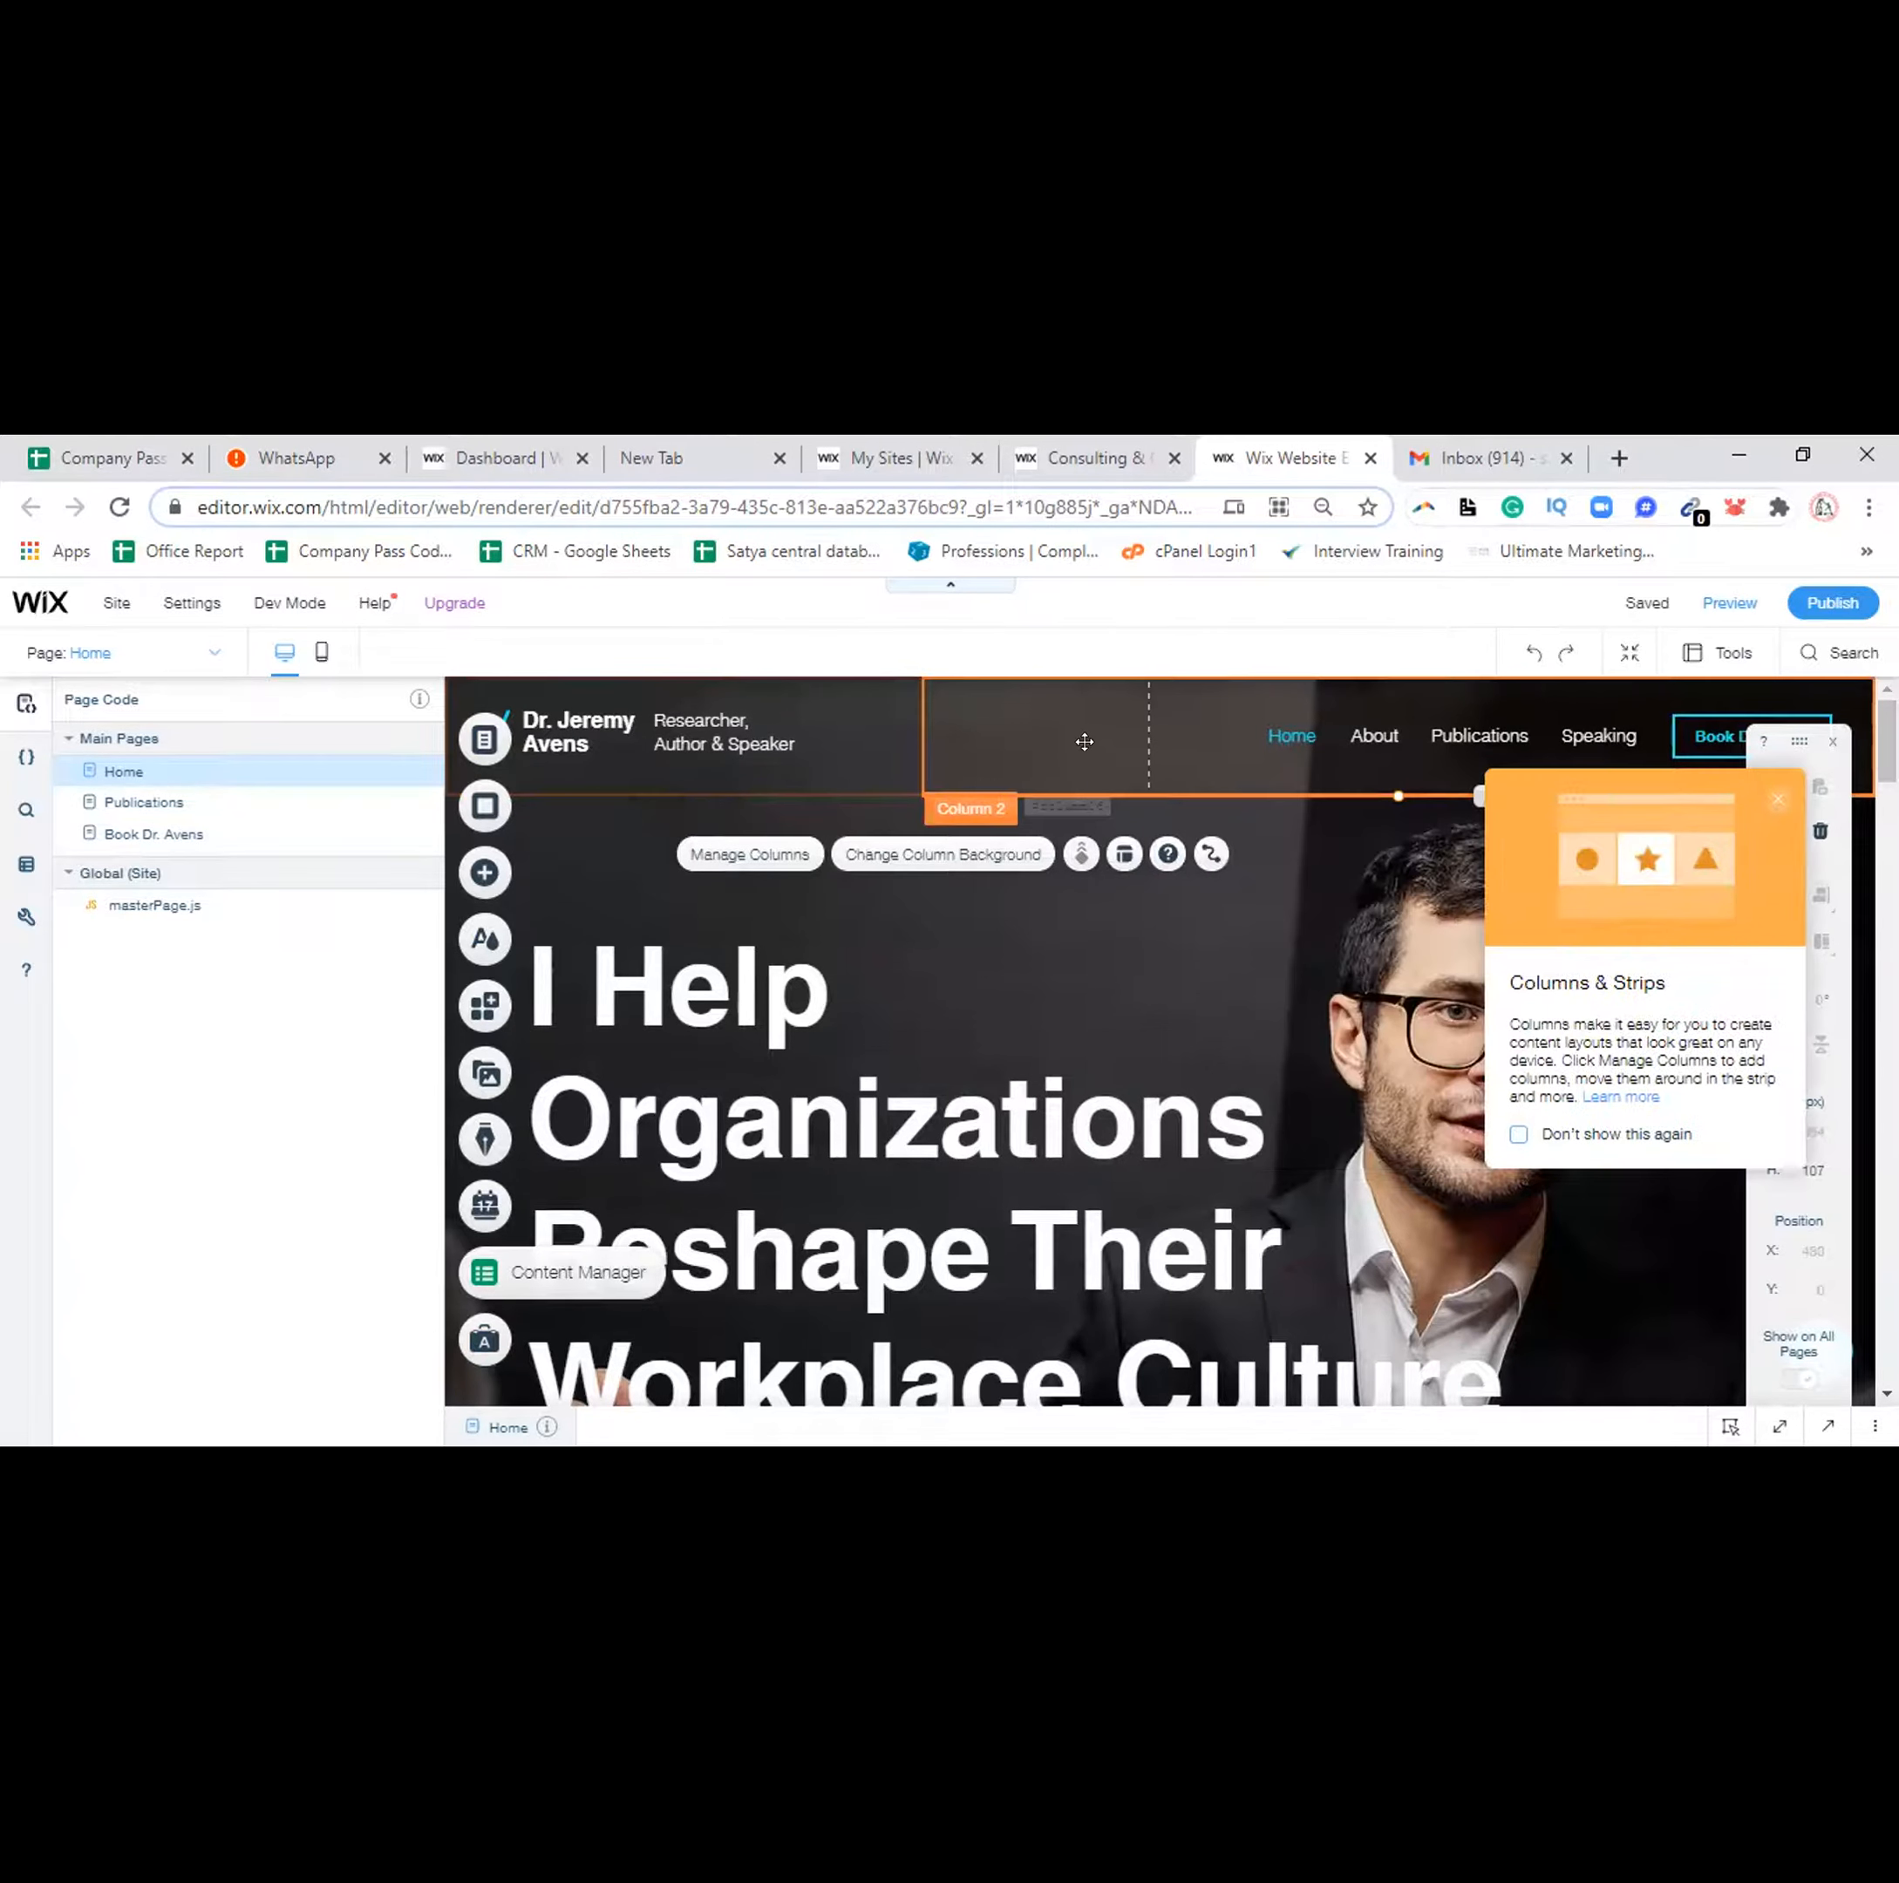
left_click(839, 741)
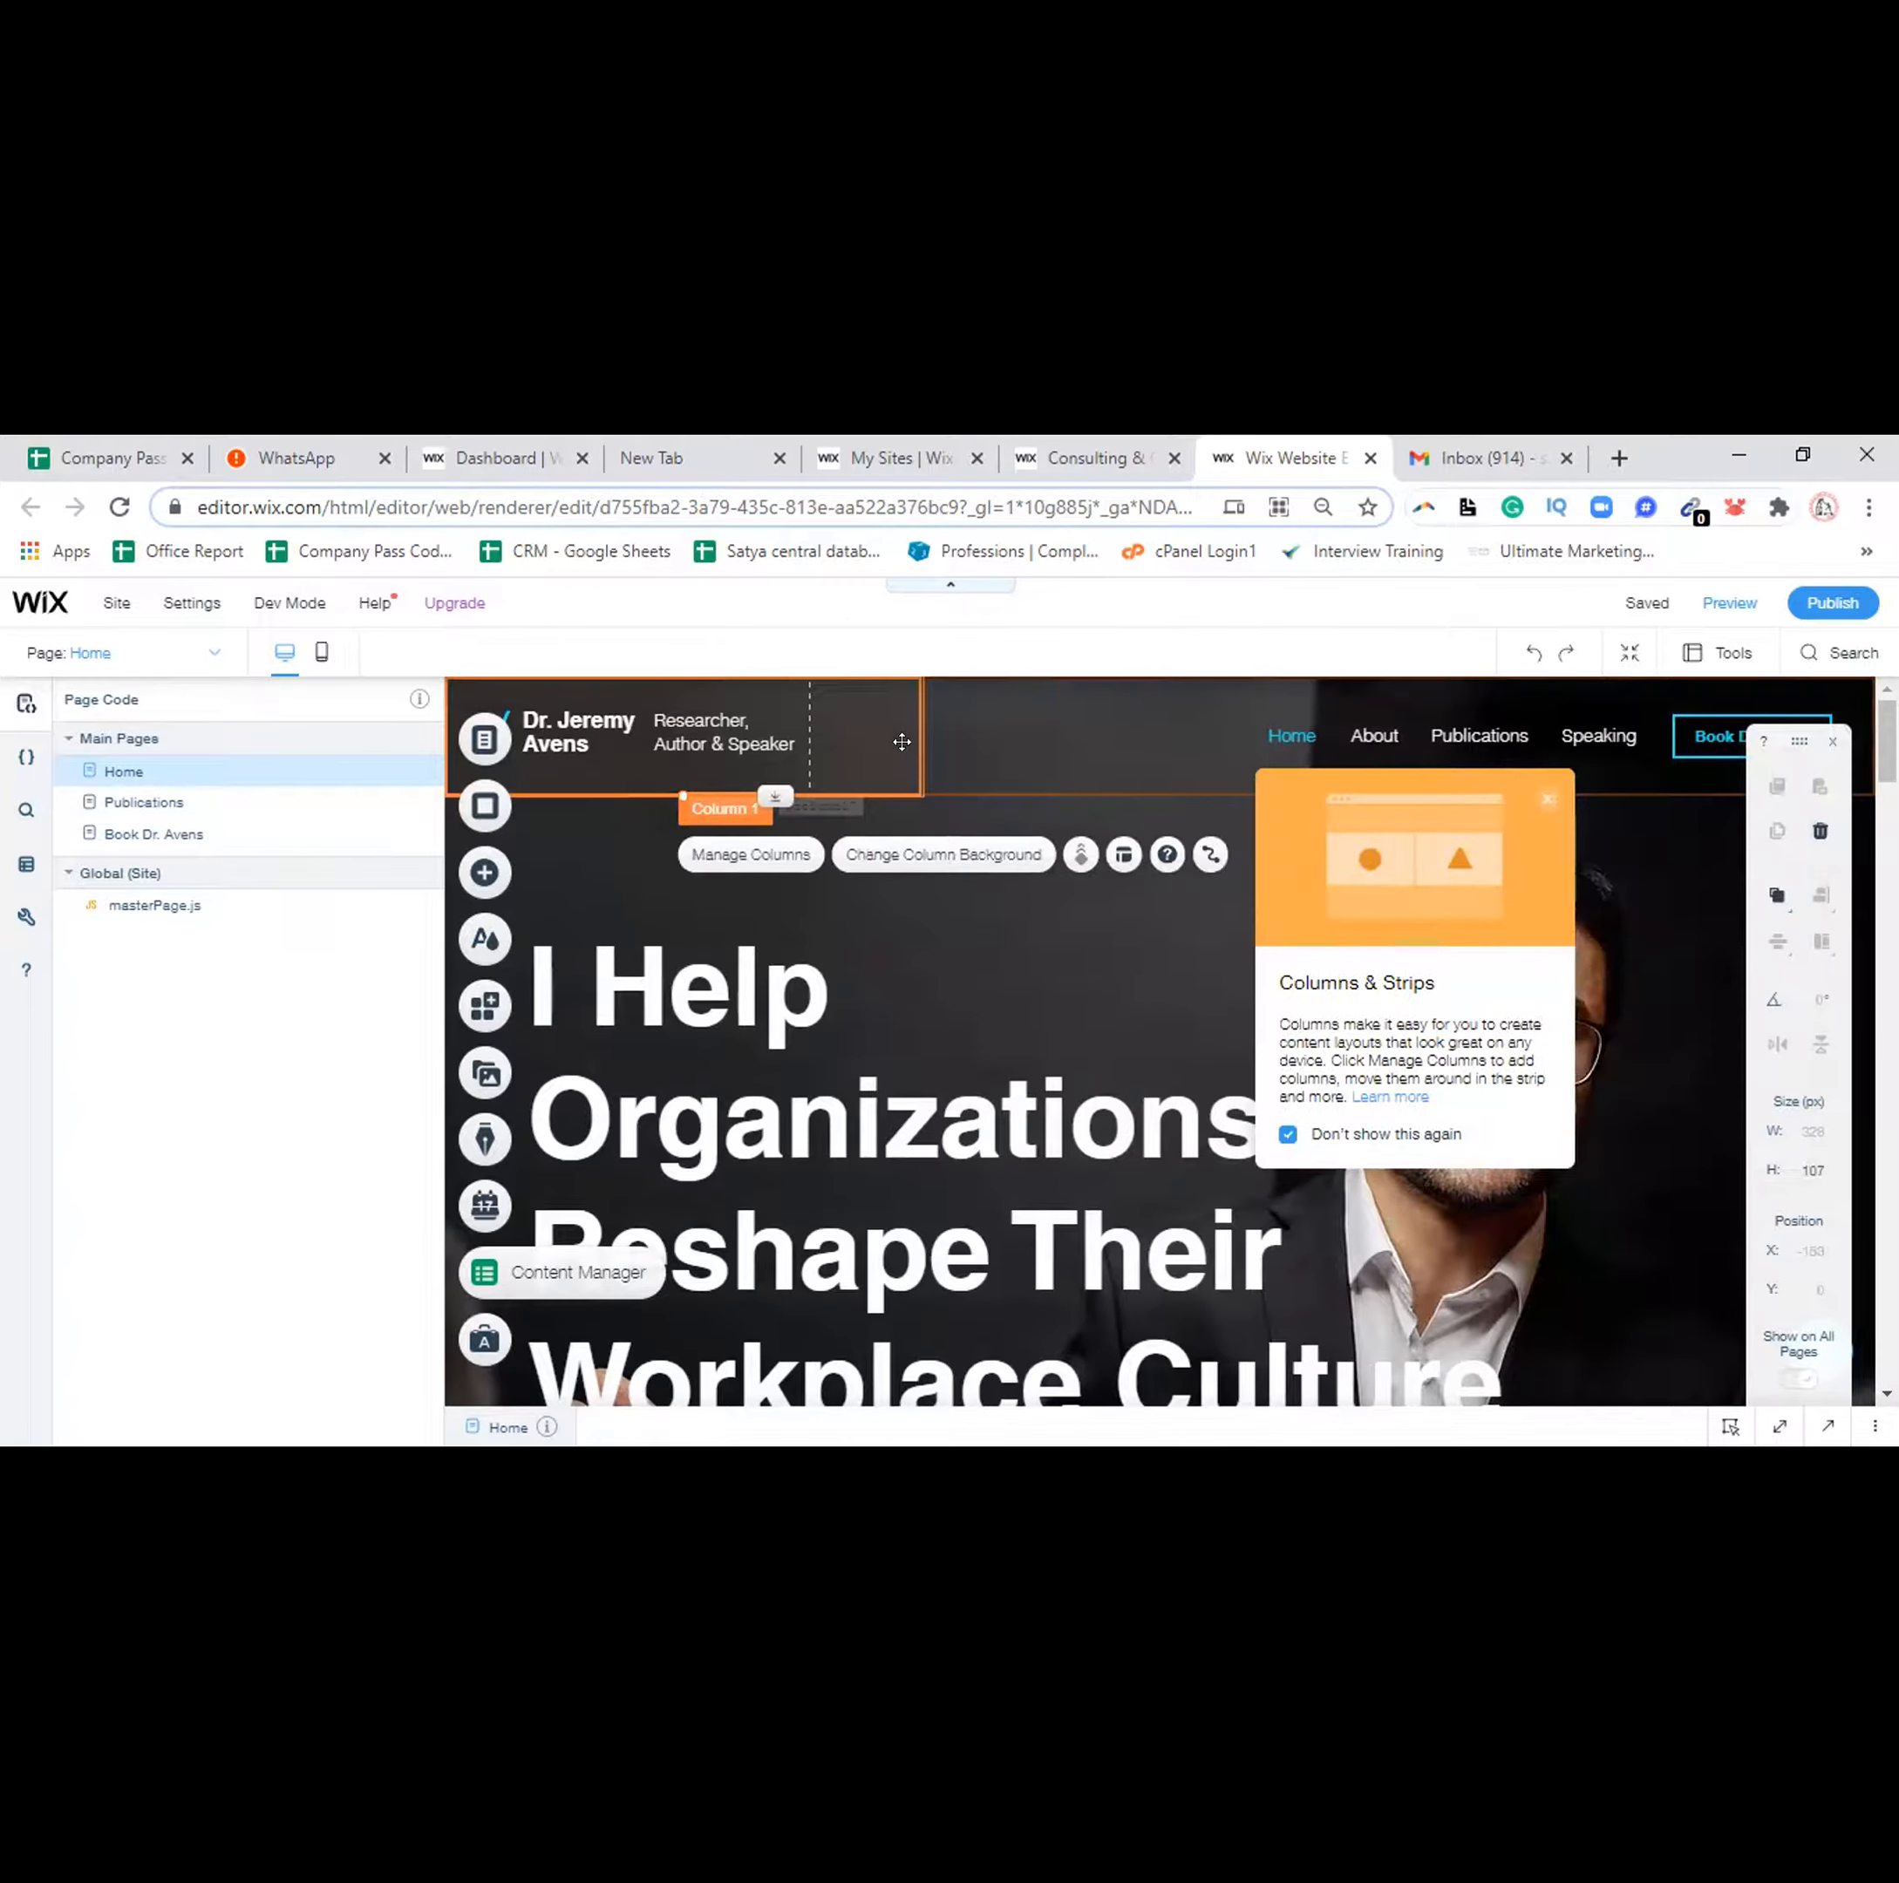
left_click(1017, 731)
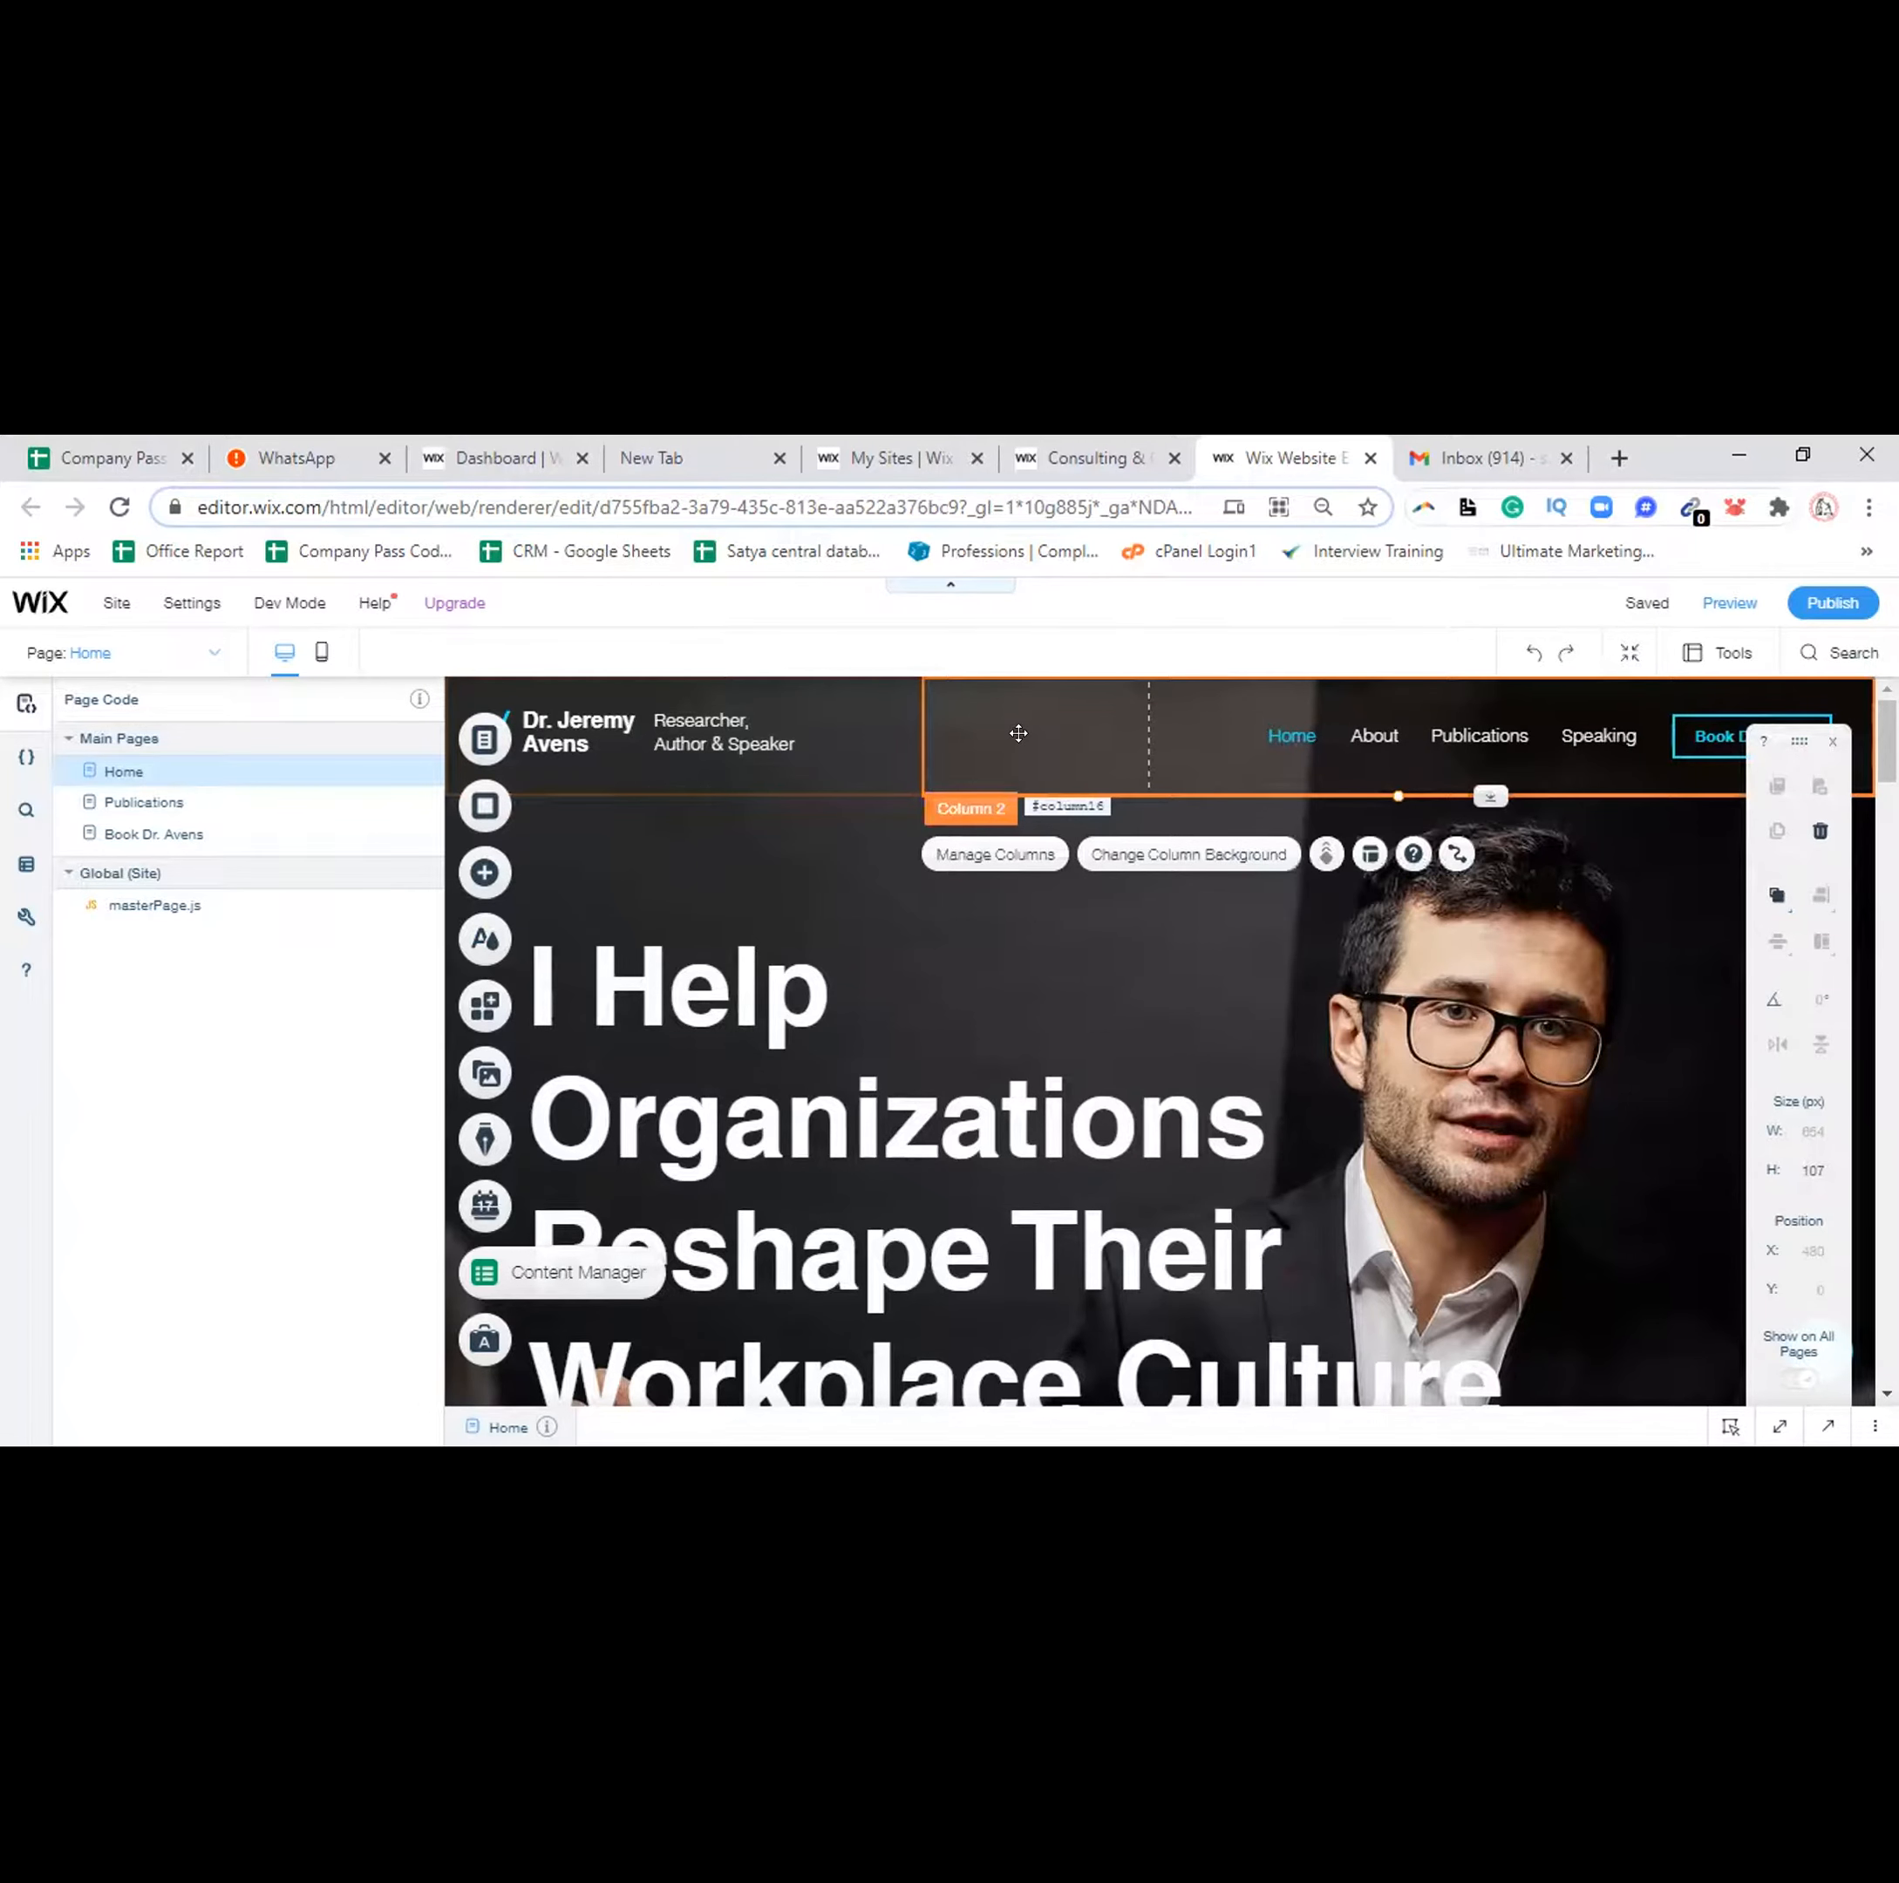
scroll(1088, 1038, "down", 3)
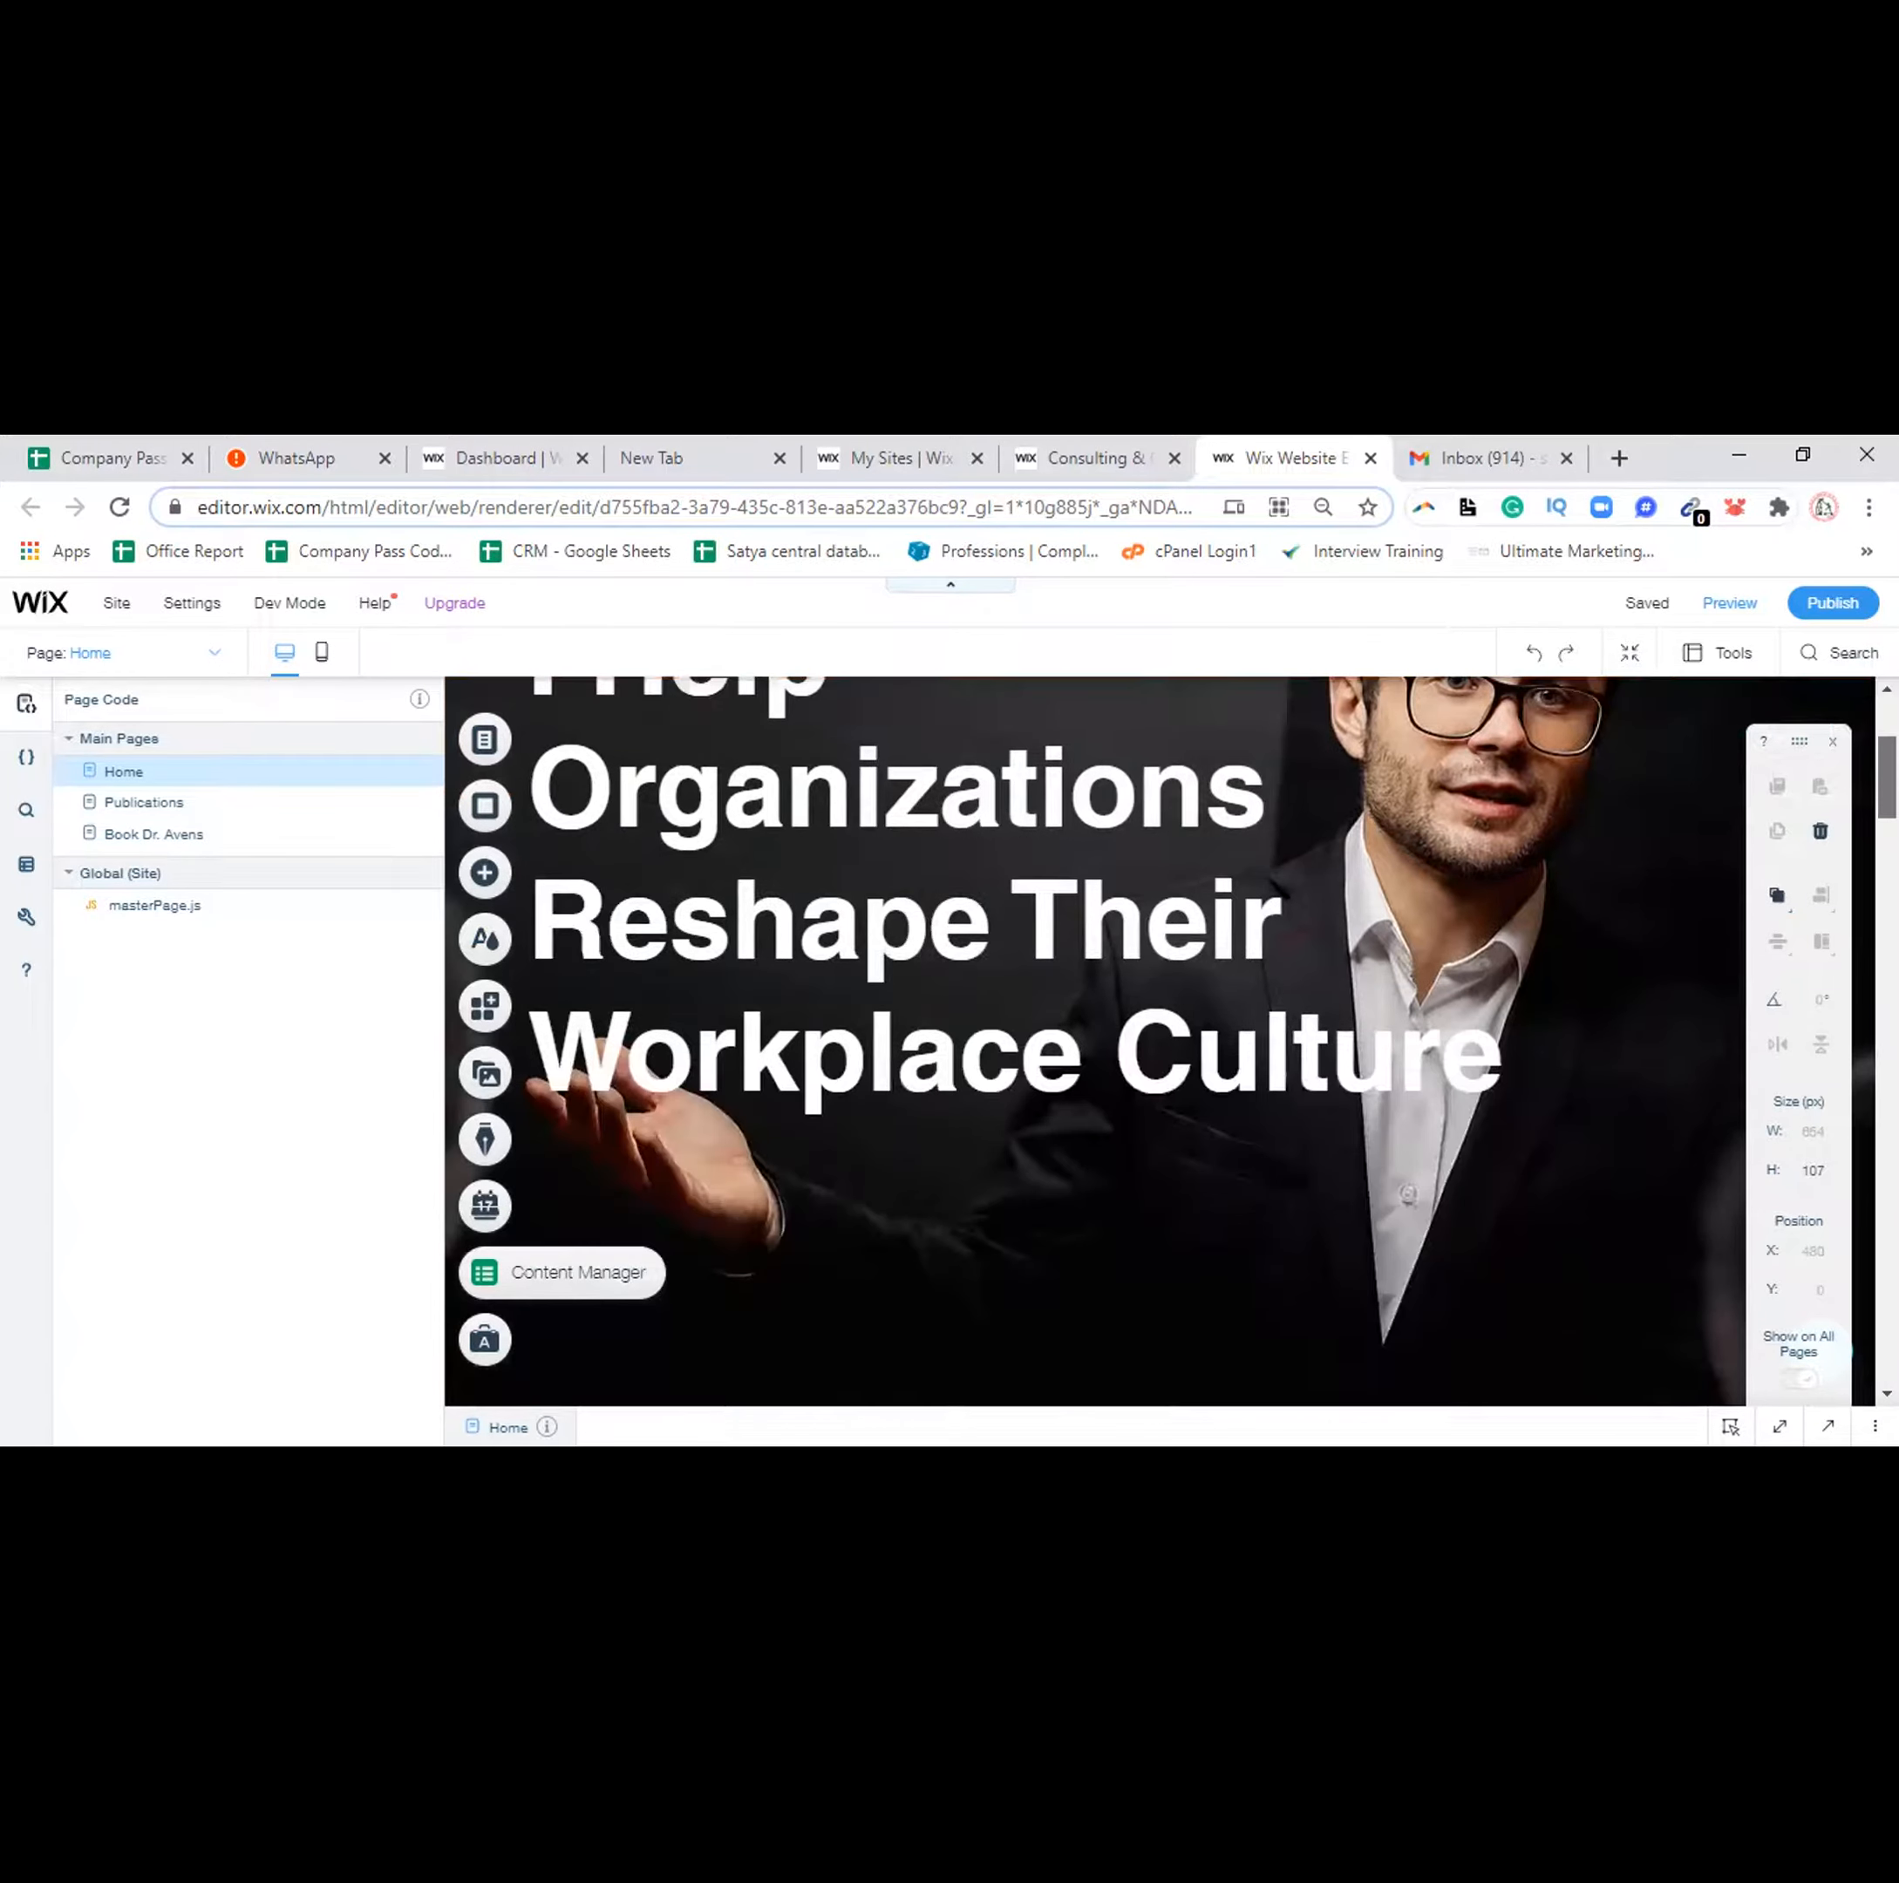
scroll(1088, 1039, "down", 5)
scroll(674, 1042, "down", 5)
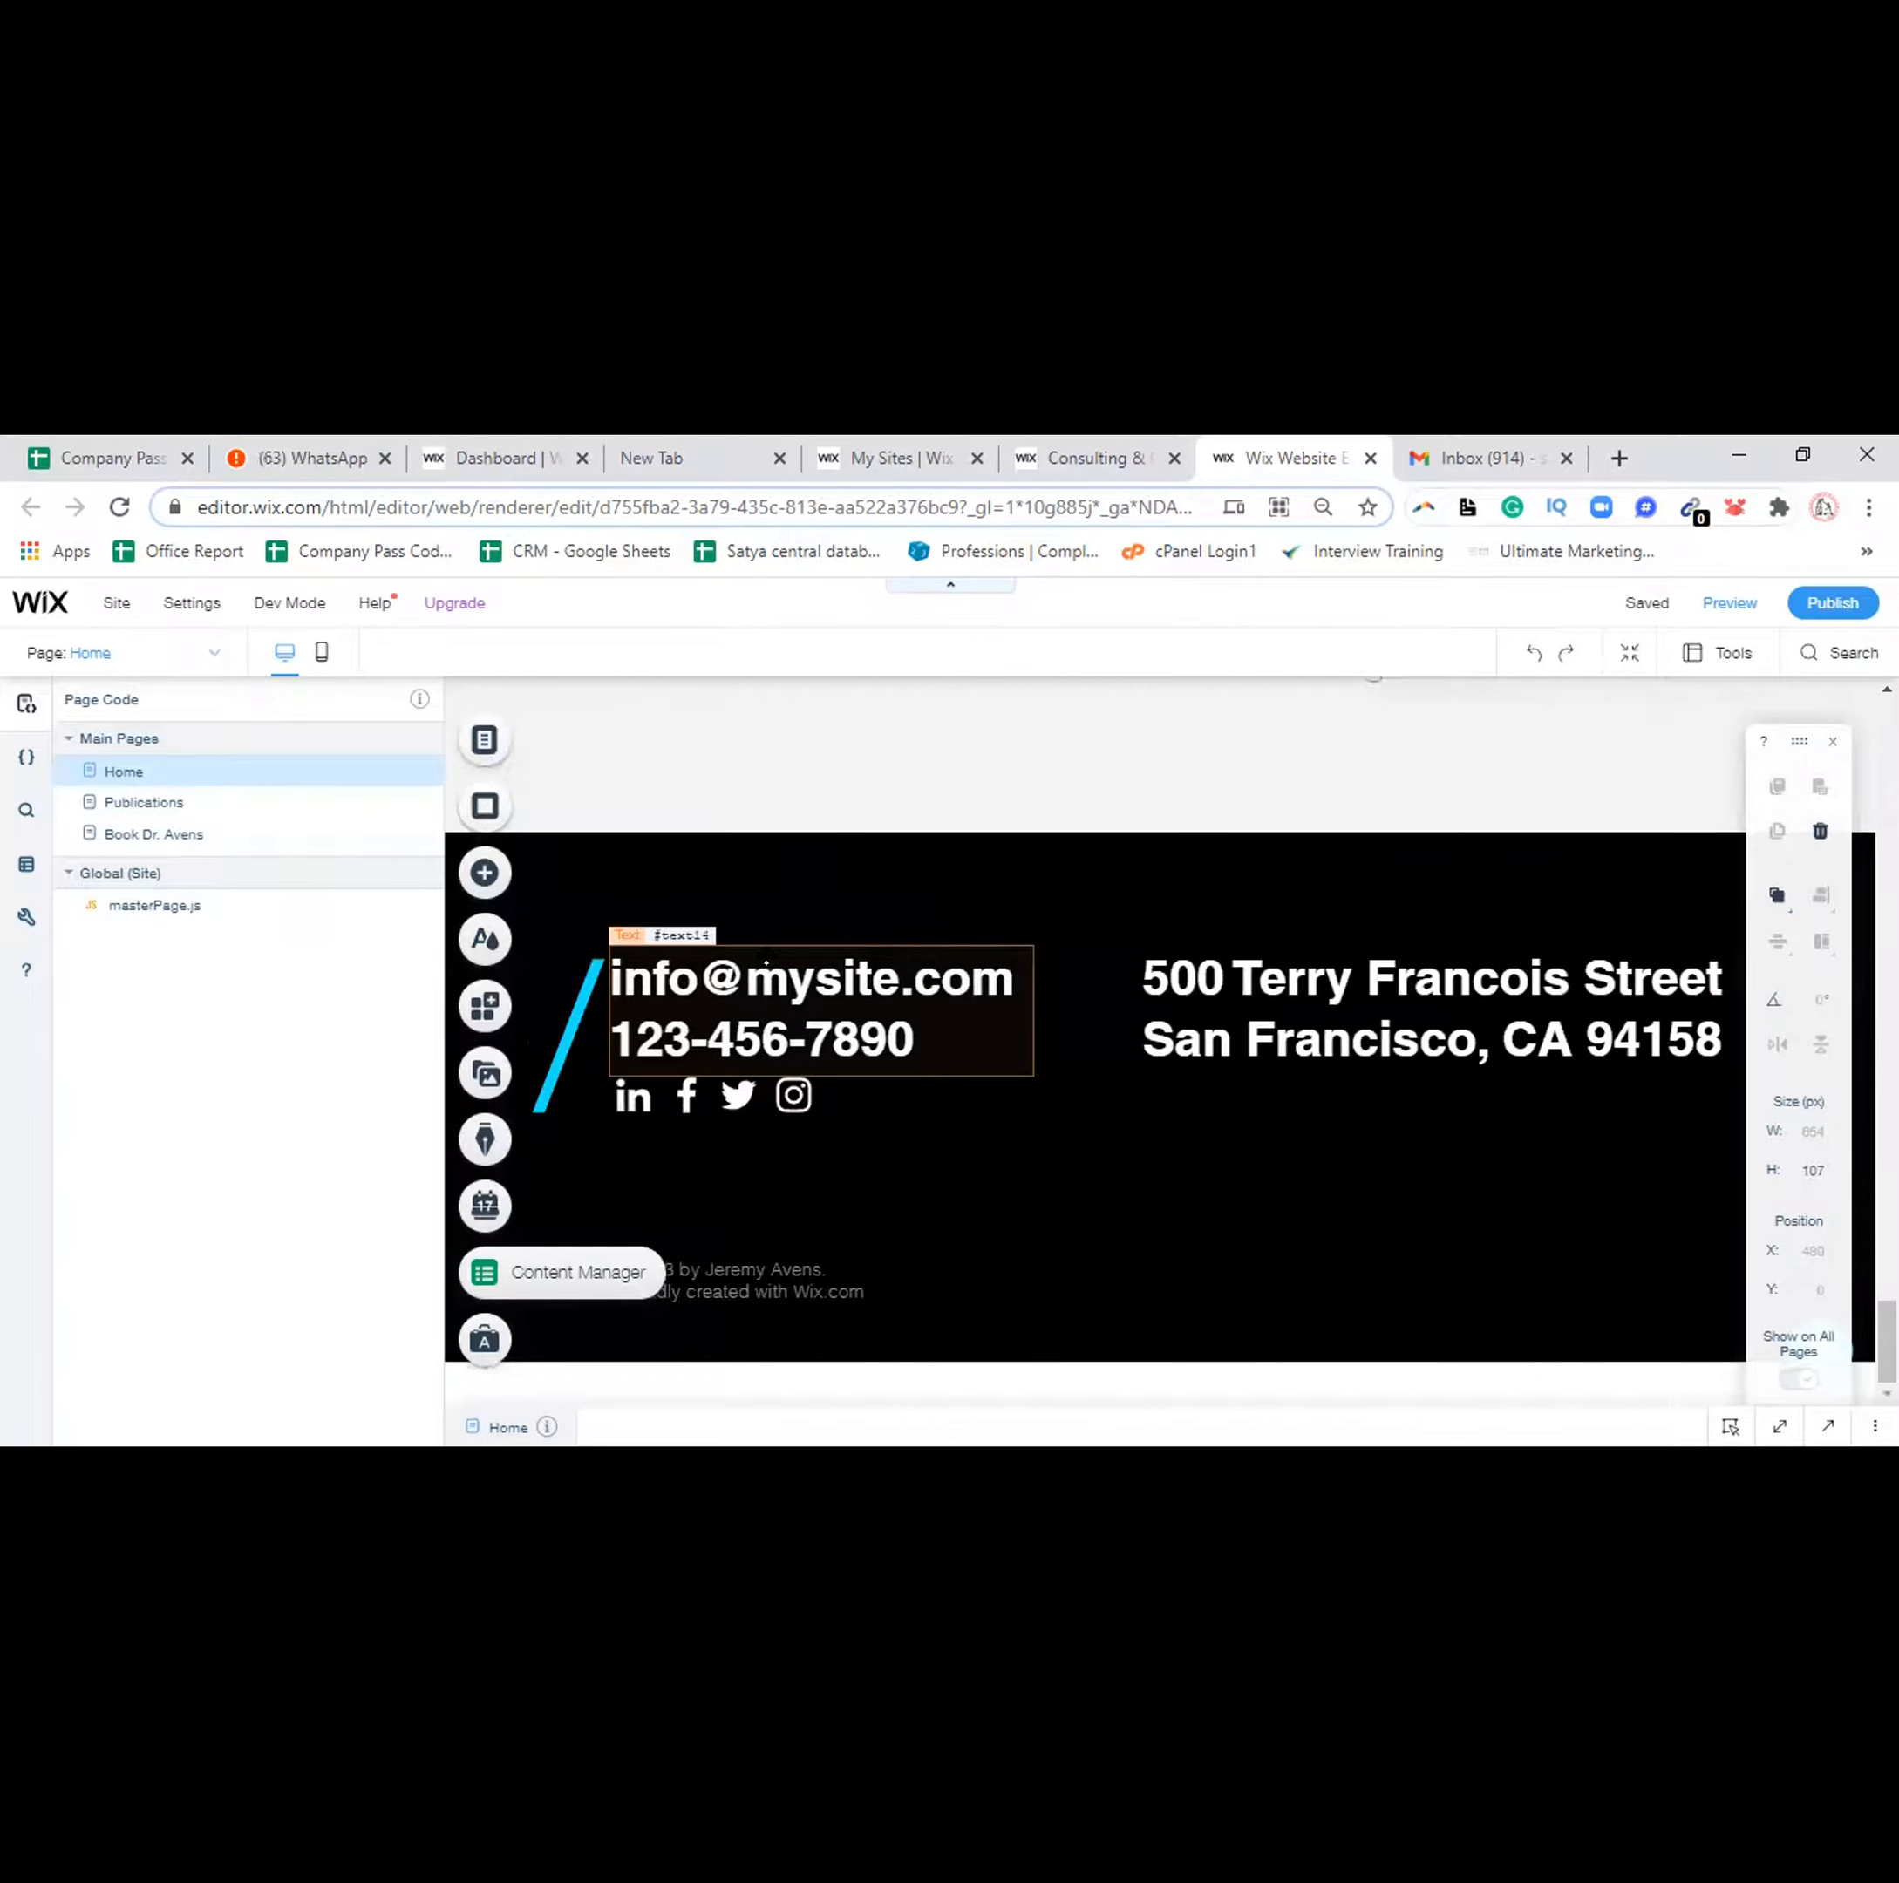
left_click(766, 964)
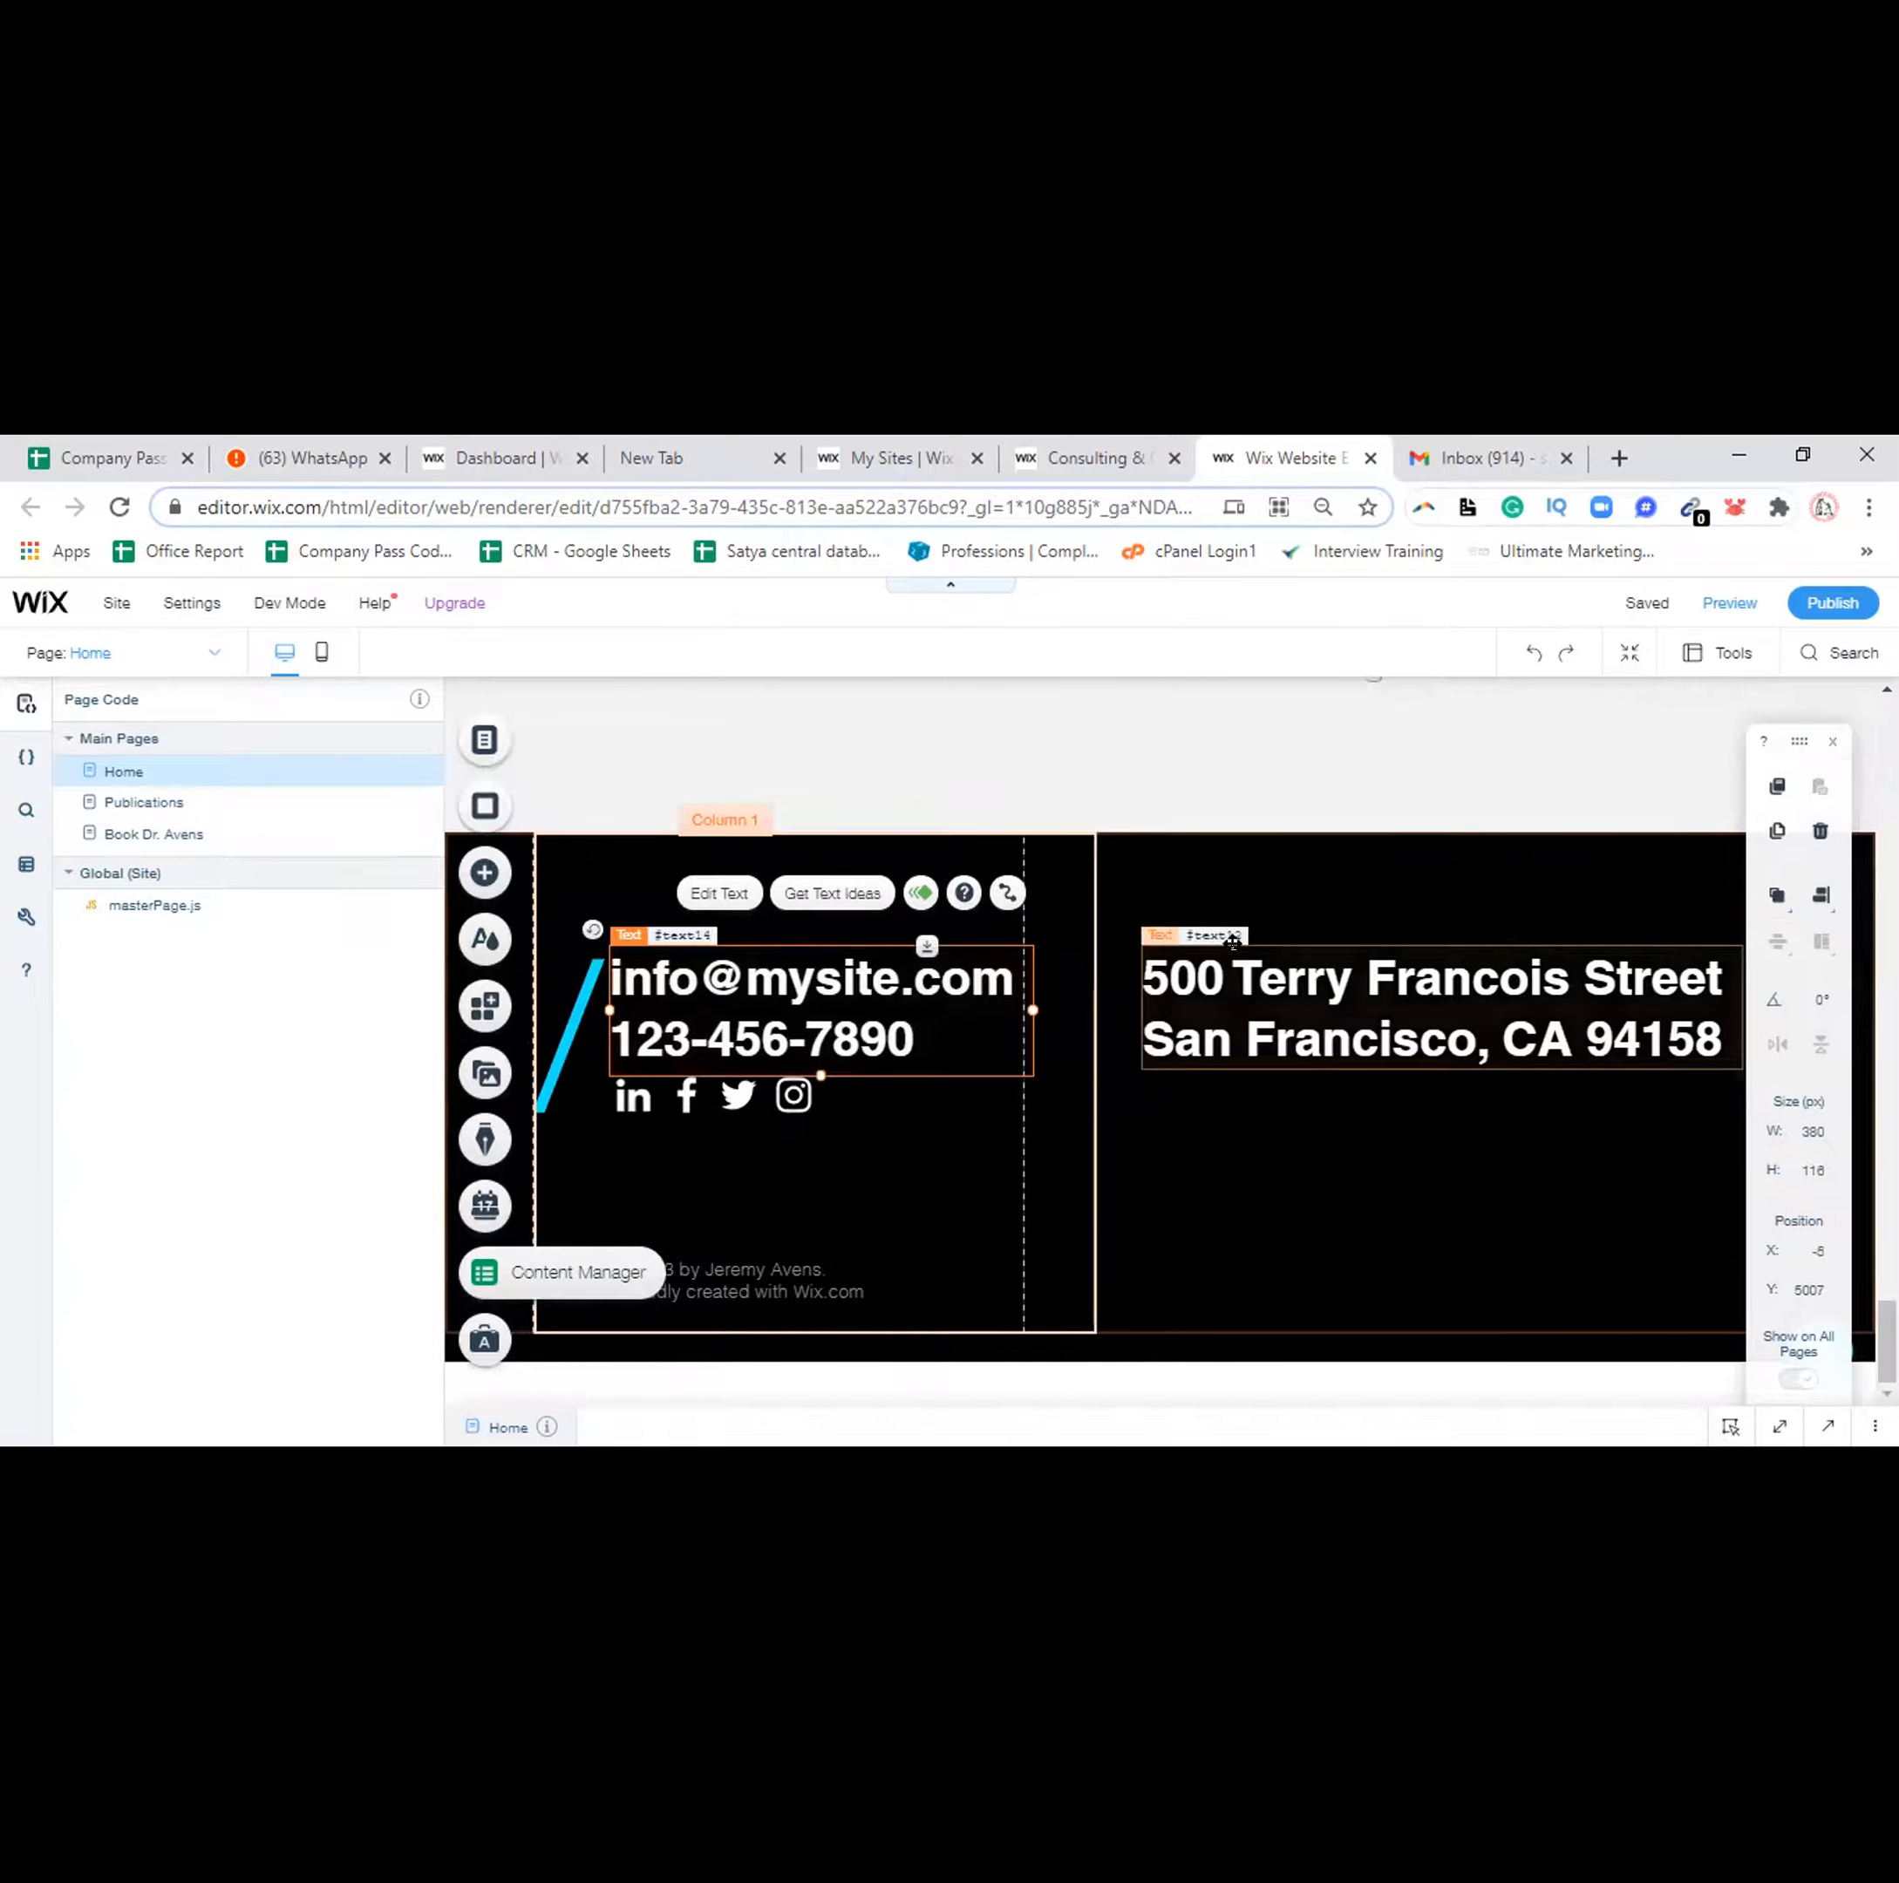
left_click(1234, 942)
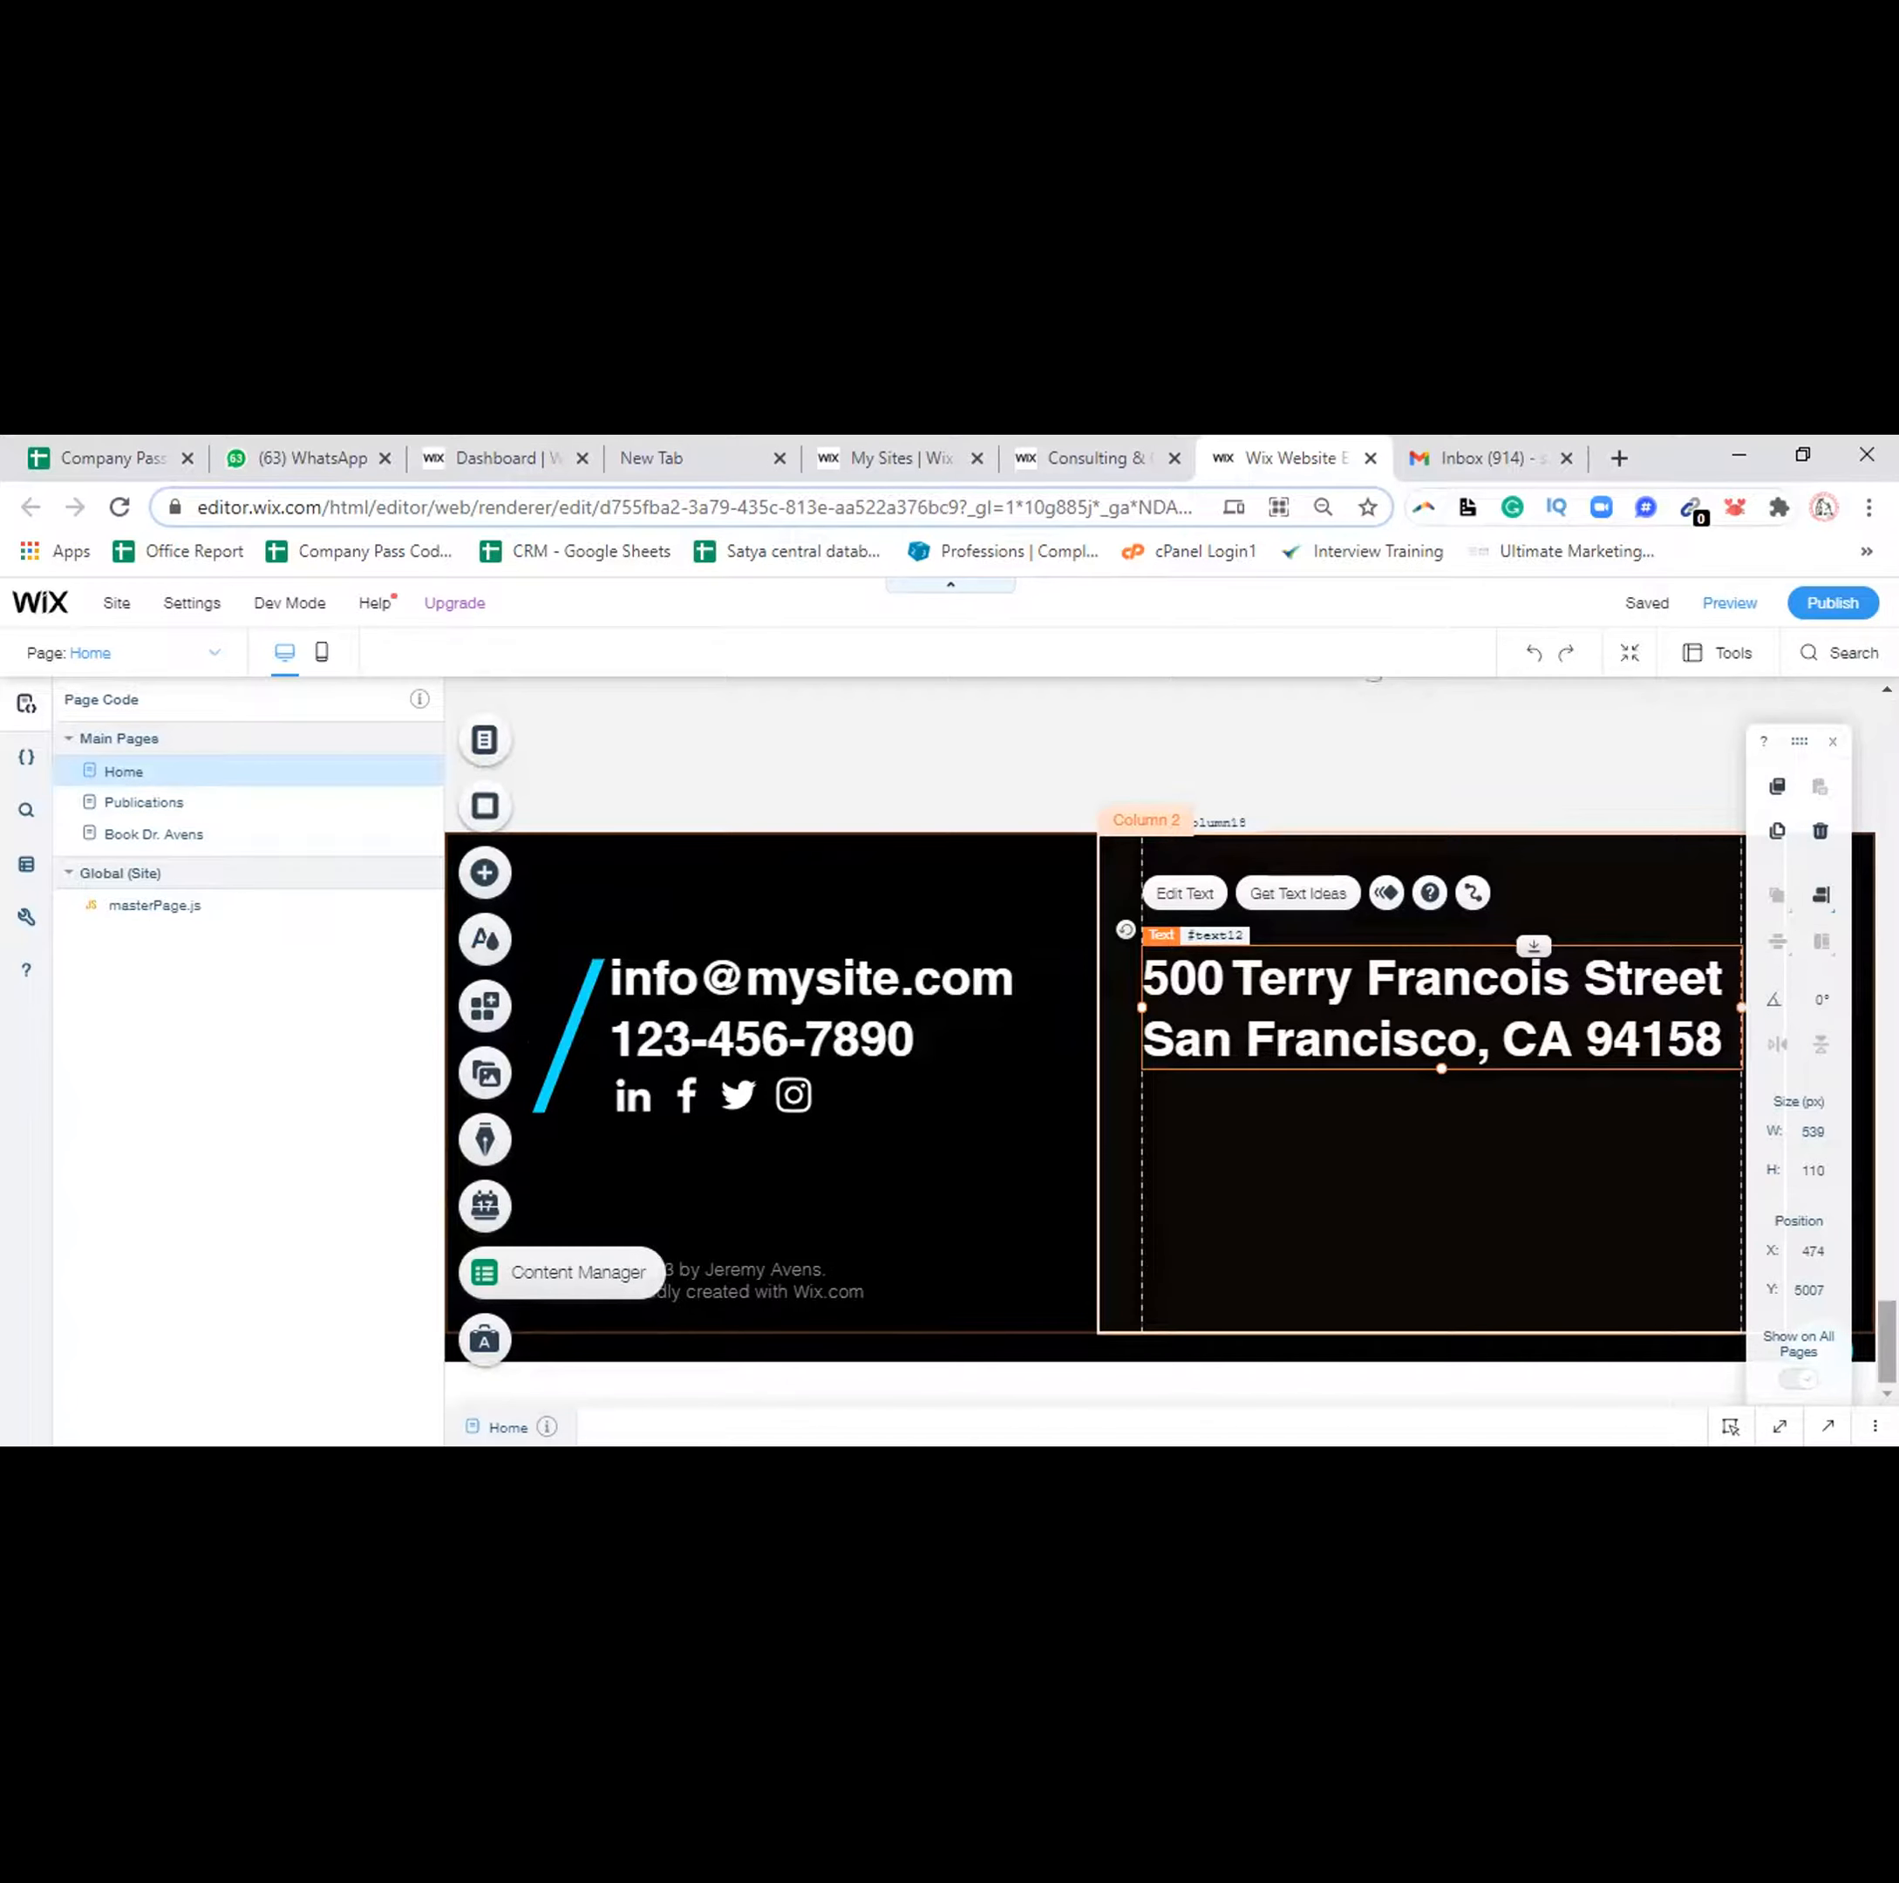
scroll(1157, 1039, "up", 5)
scroll(1156, 1038, "up", 10)
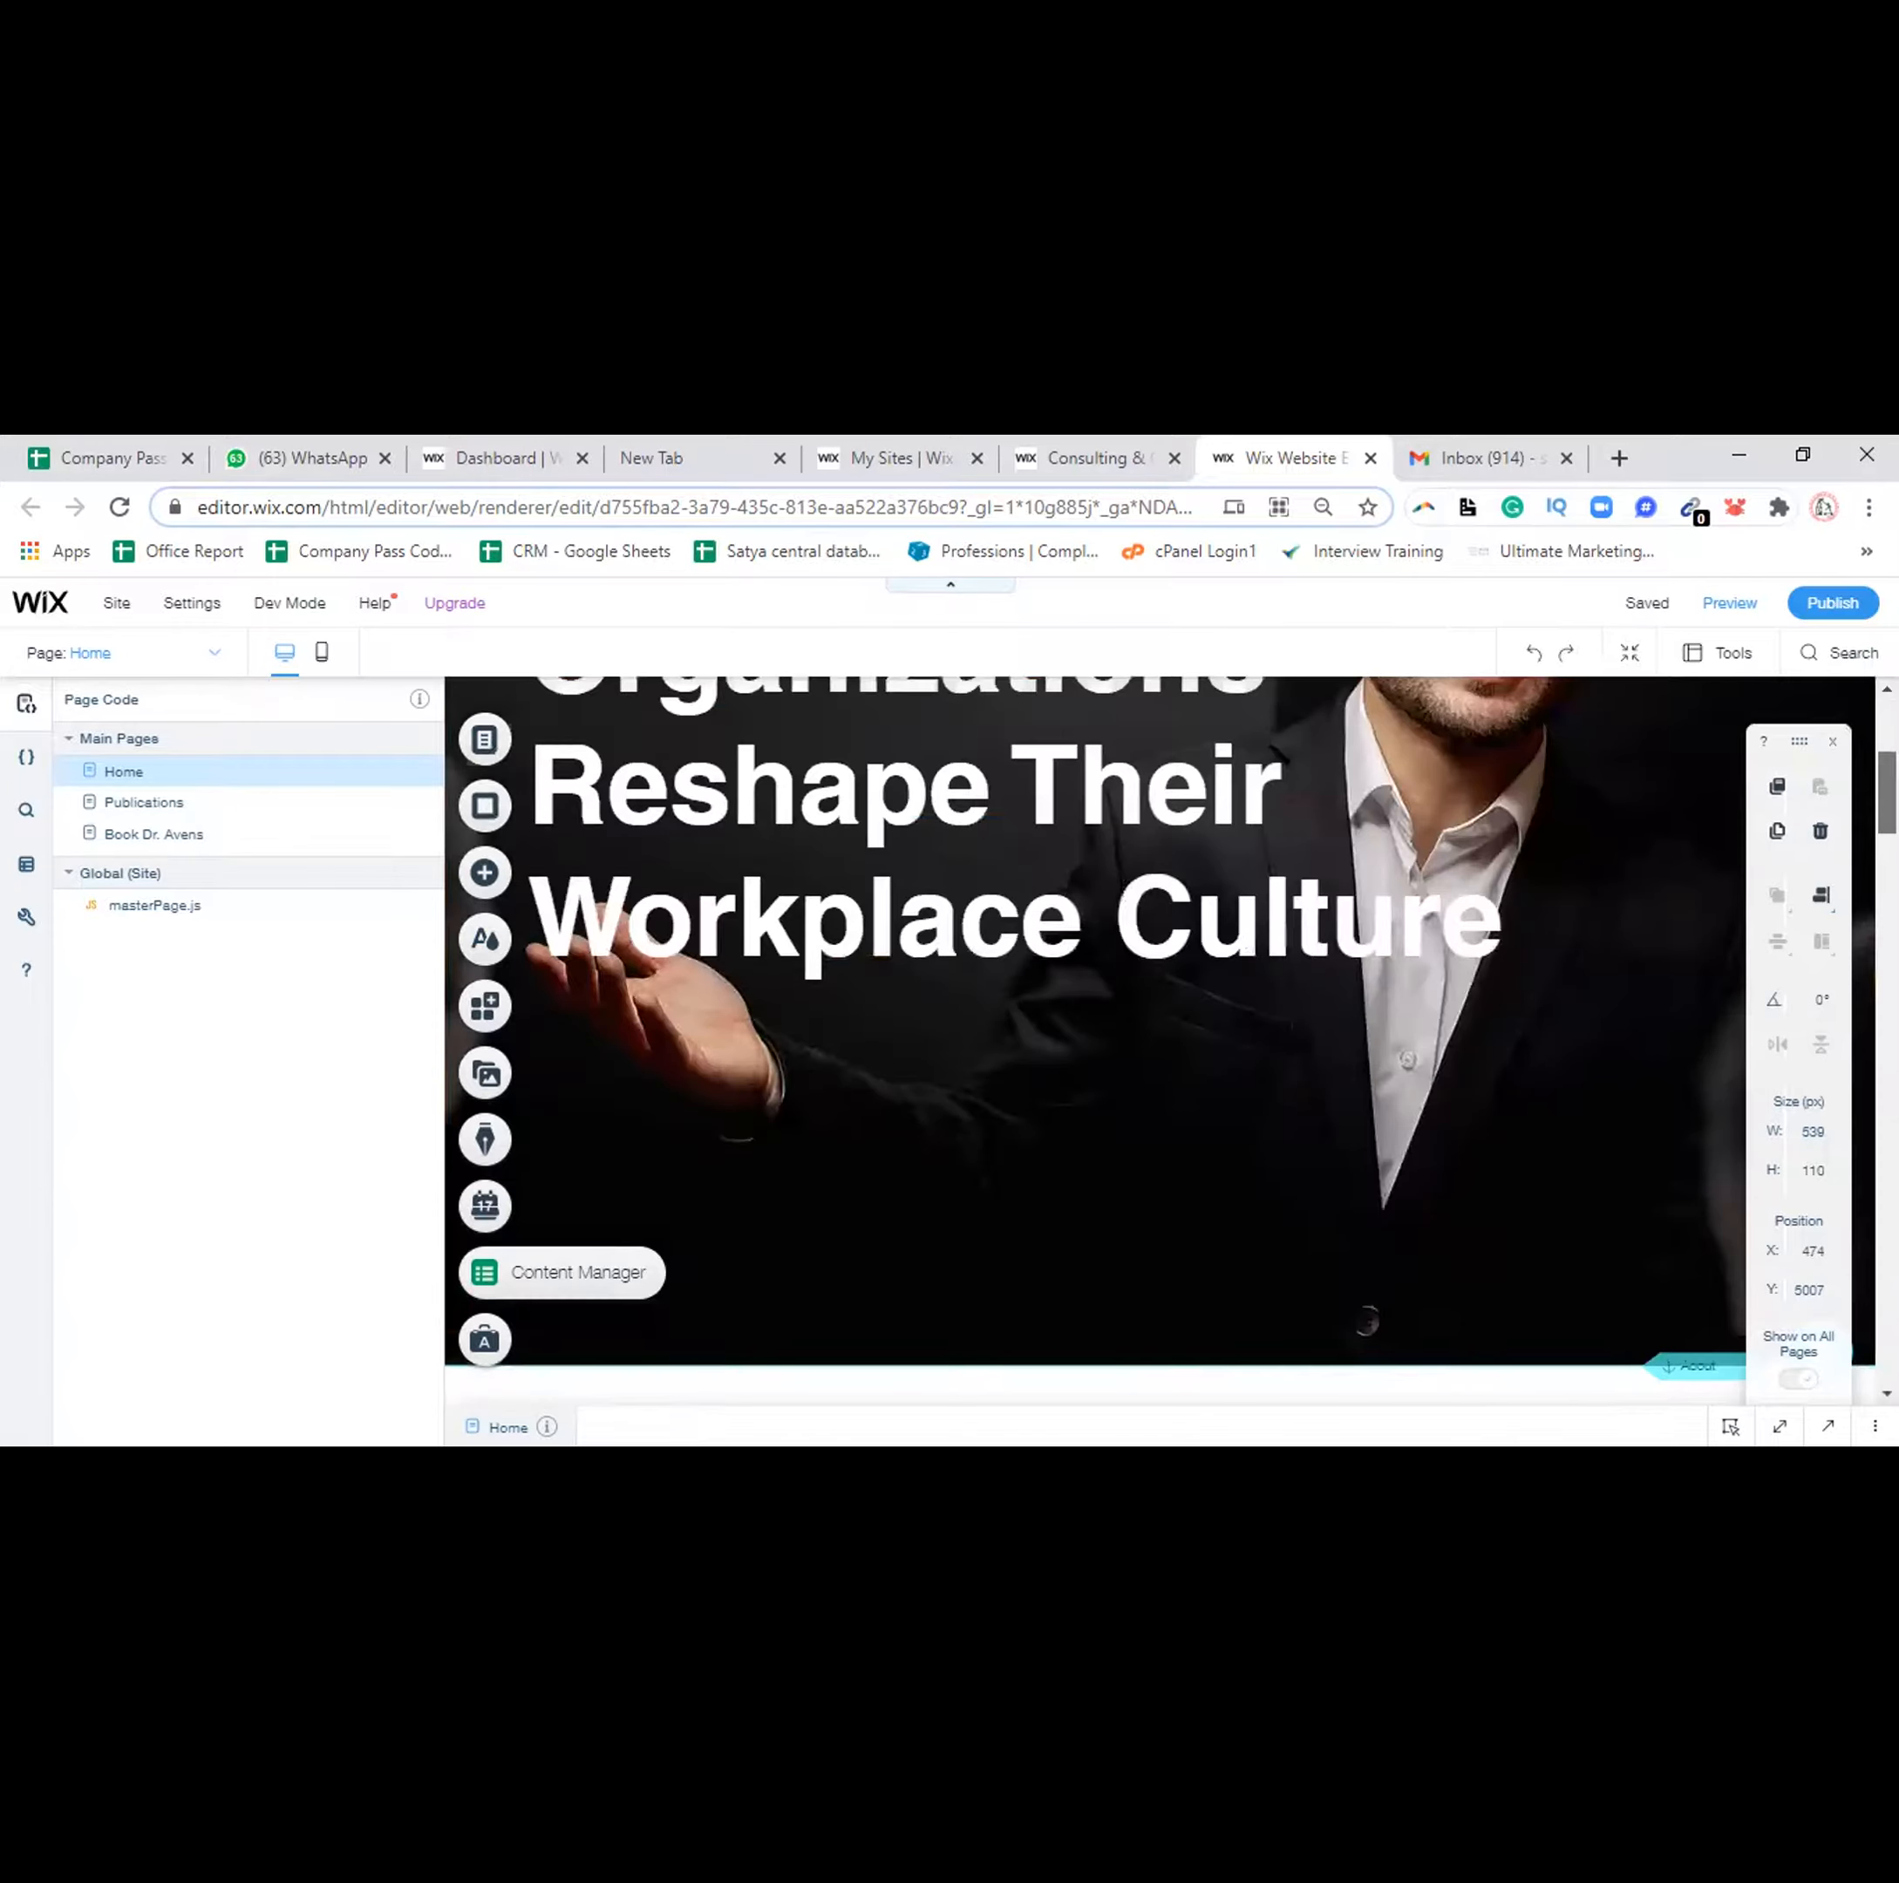
scroll(1157, 1038, "up", 5)
scroll(1156, 1038, "down", 5)
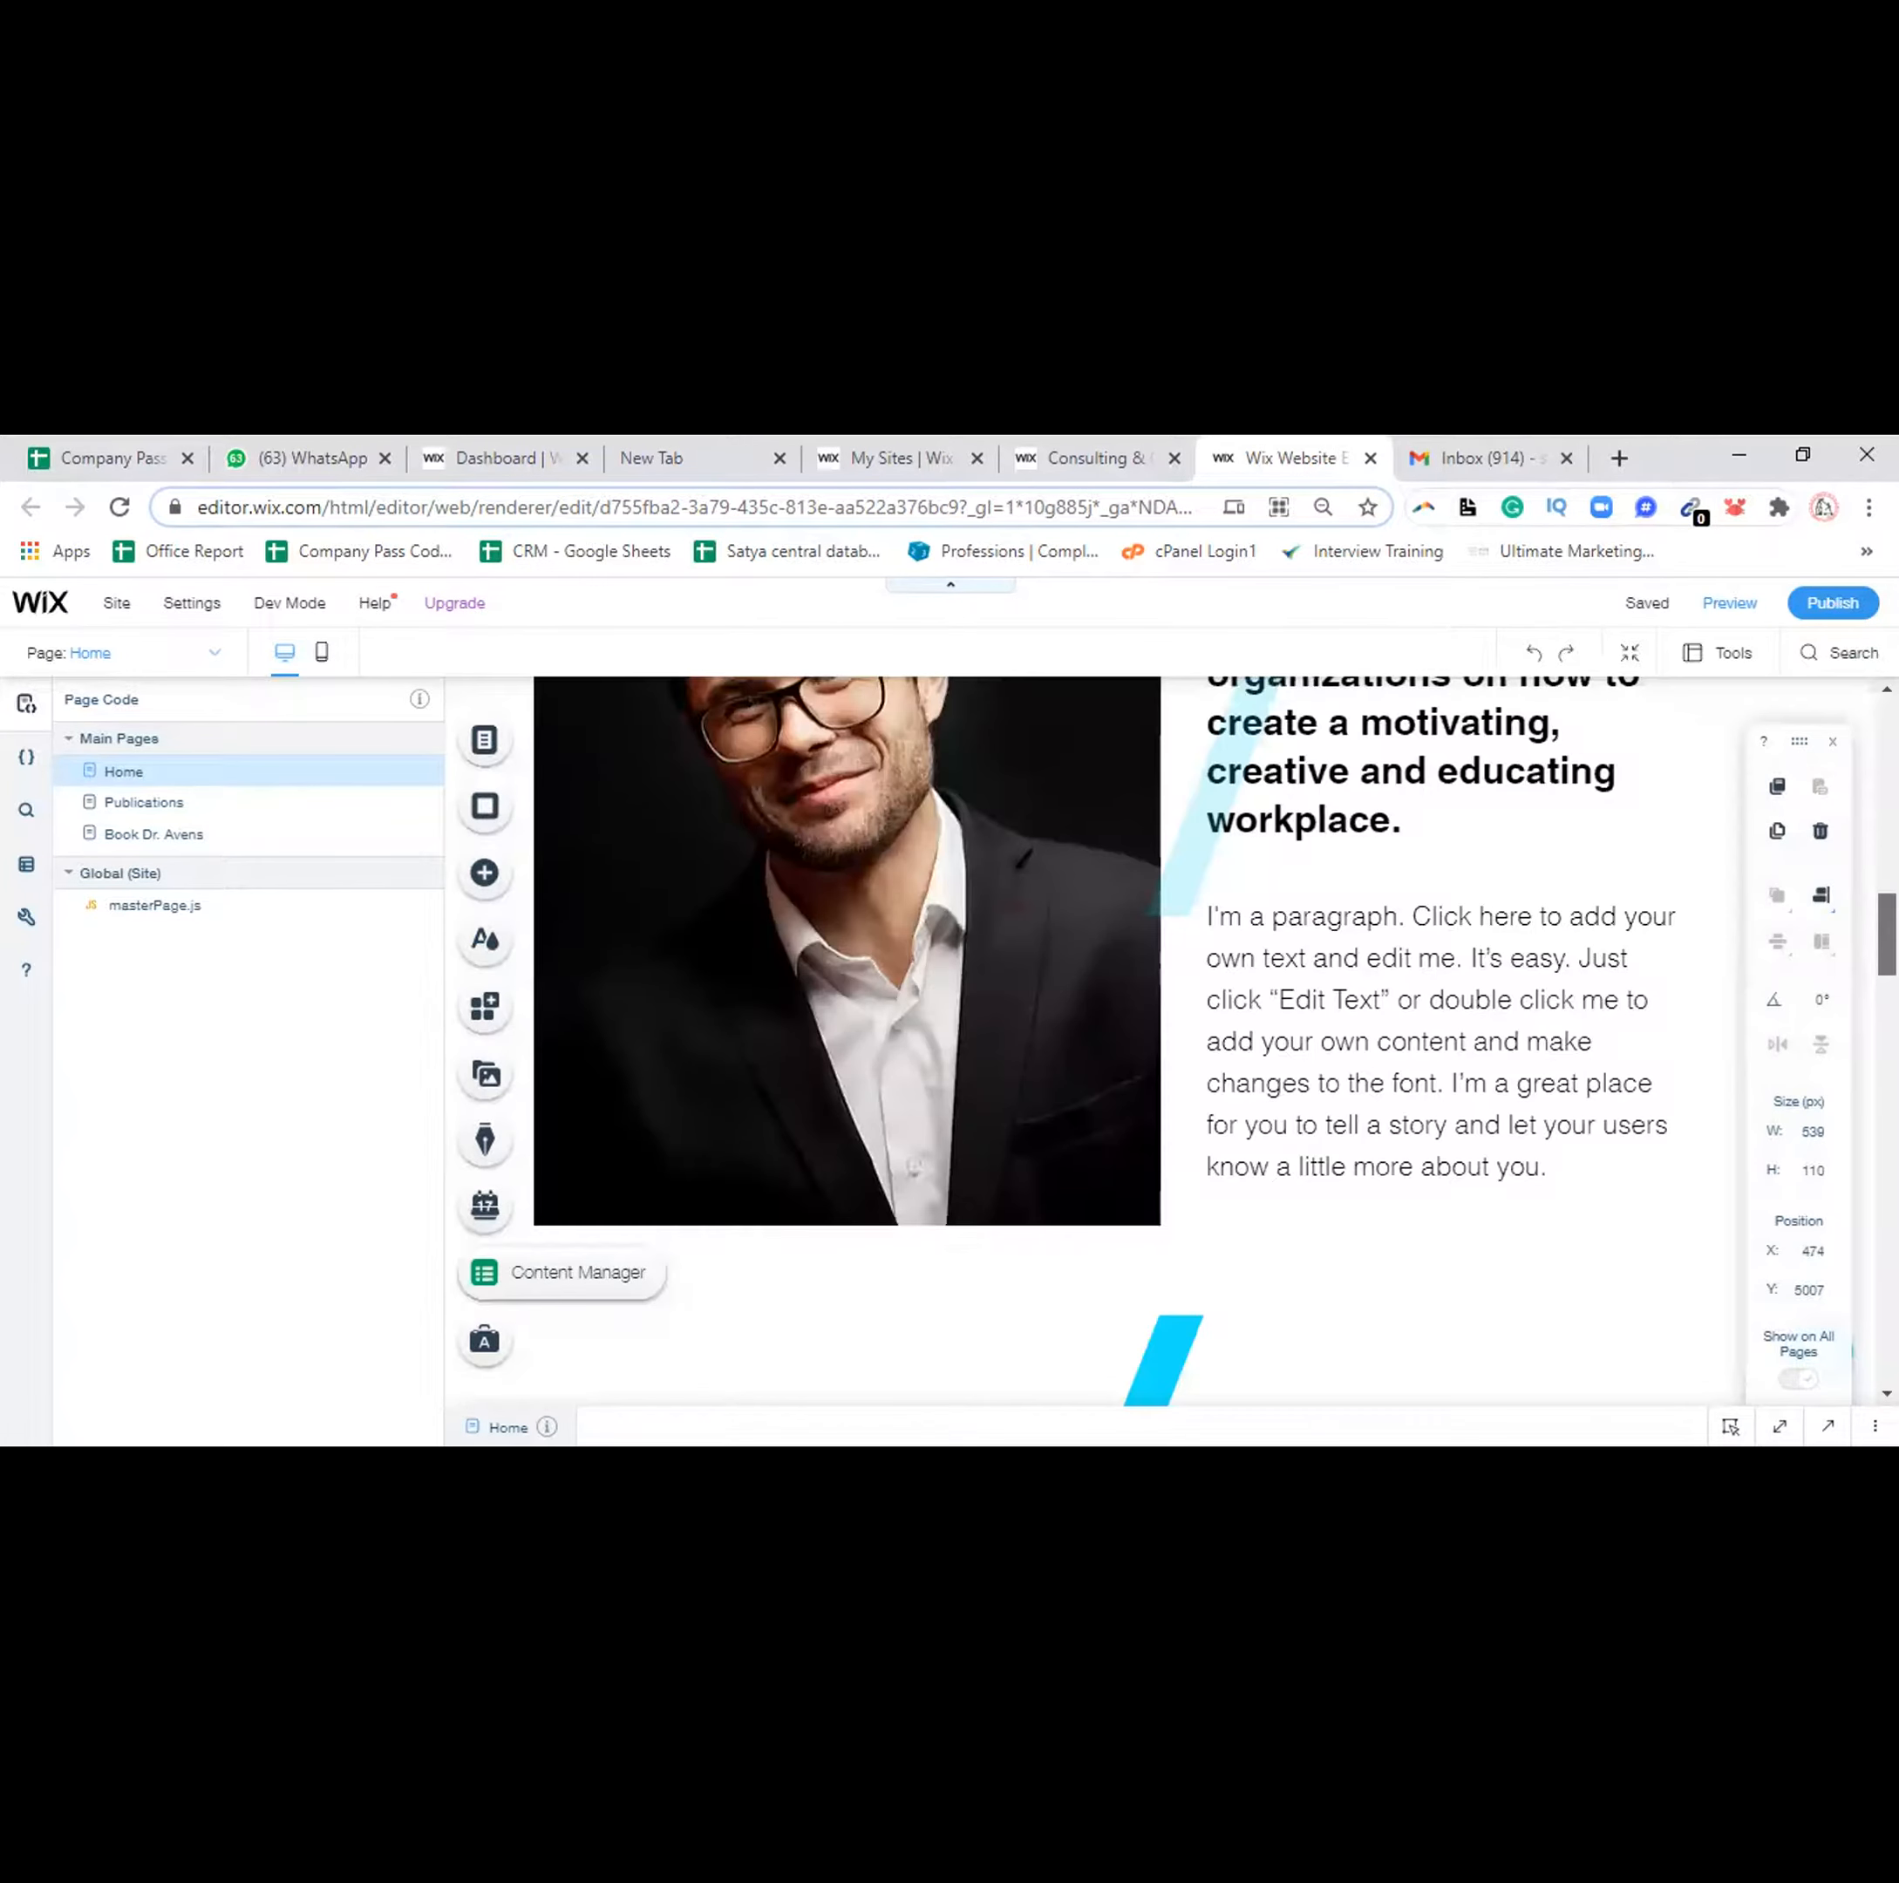
scroll(1156, 1038, "down", 10)
scroll(1157, 1038, "down", 2)
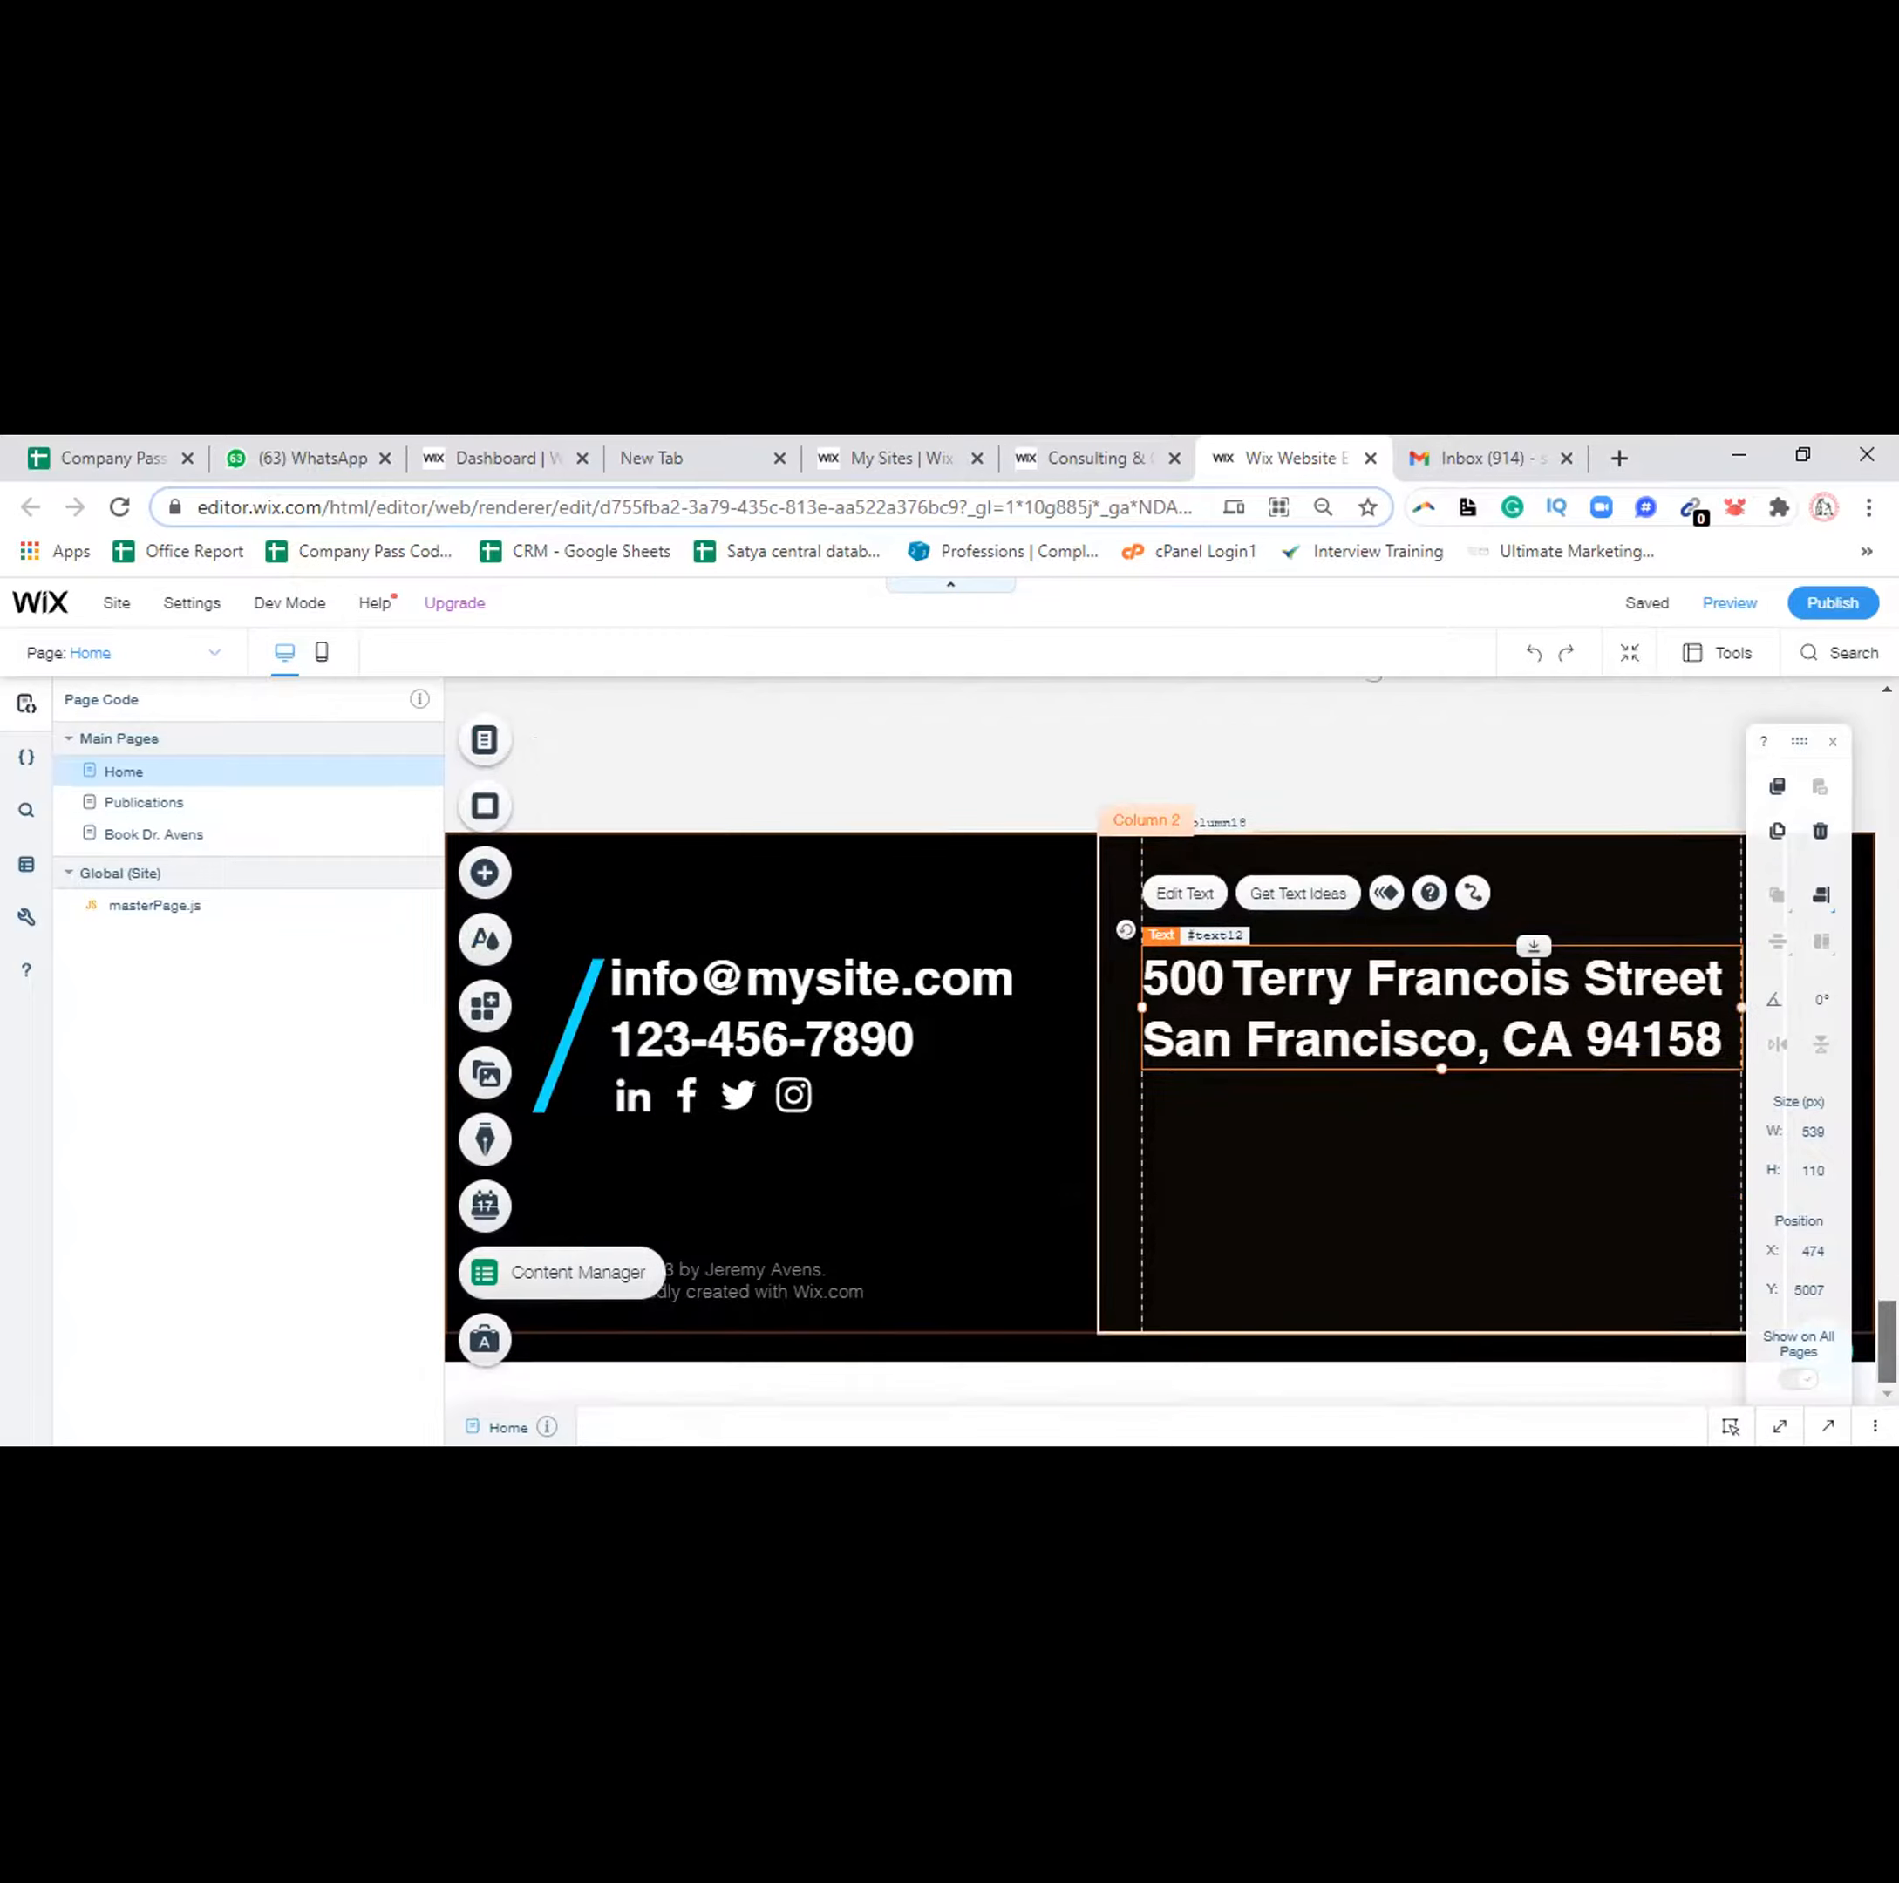
left_click_drag(1887, 1341, 1815, 880)
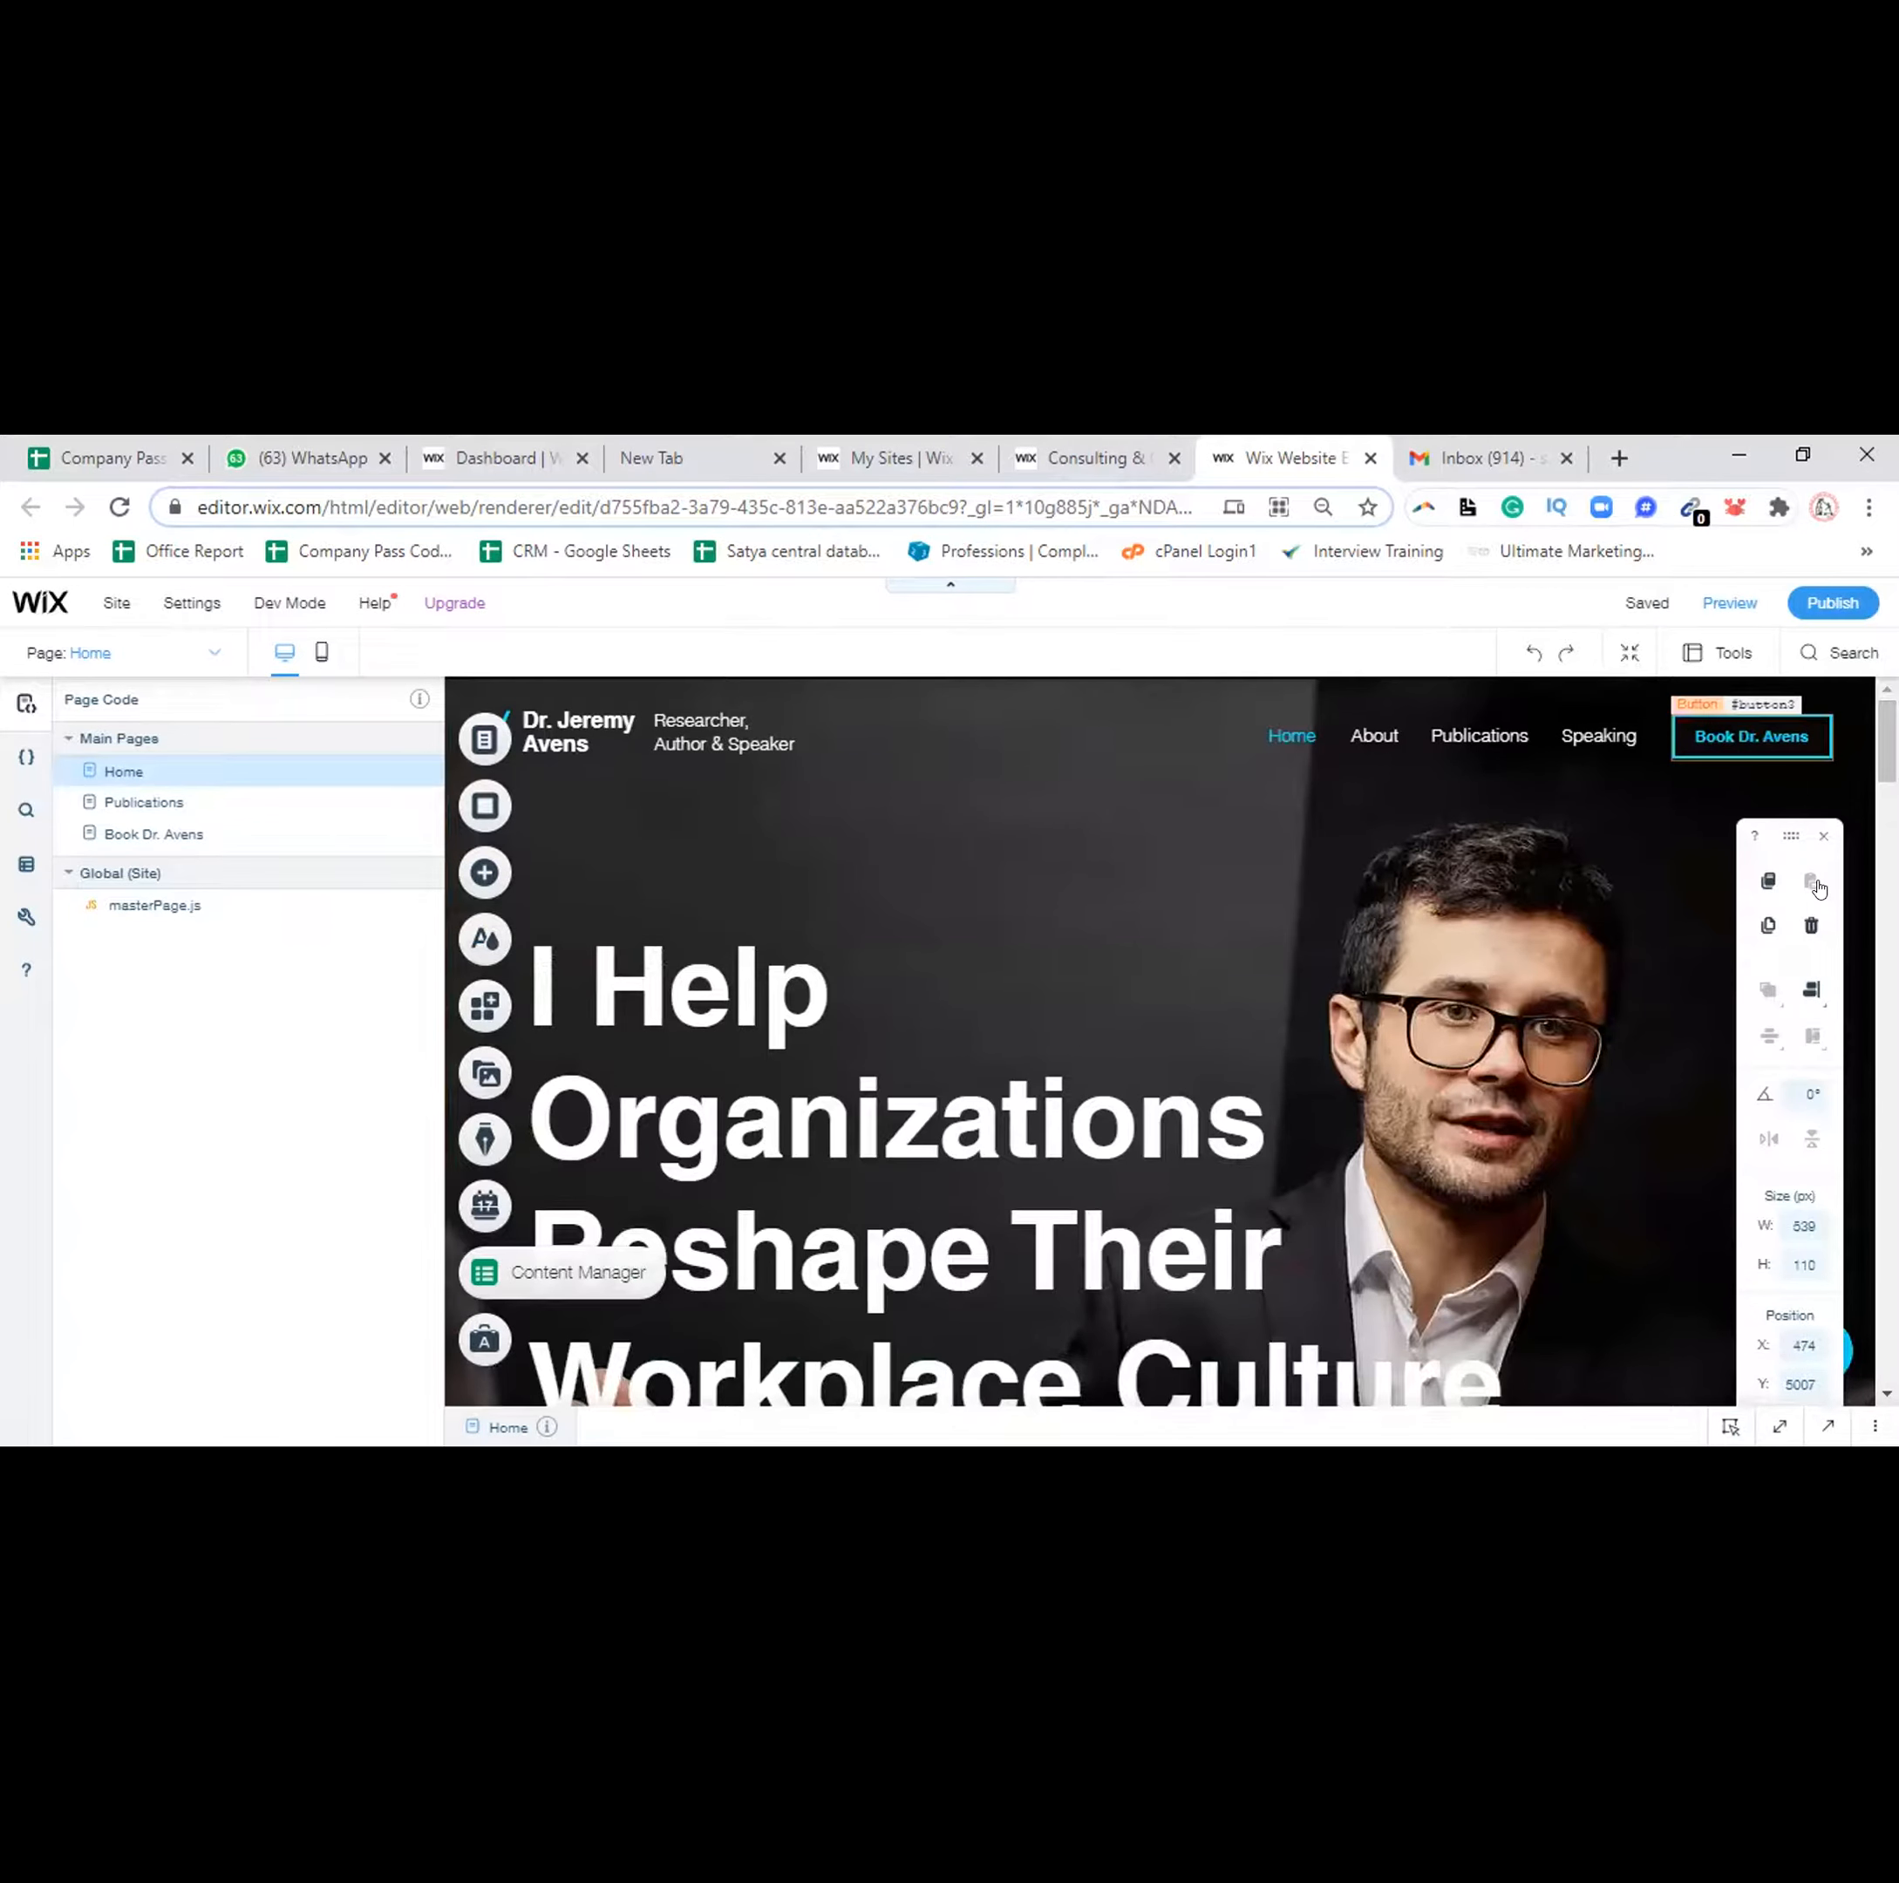
Shift the header's horizontal navigation menu a few pixels to the right
left_click(1279, 716)
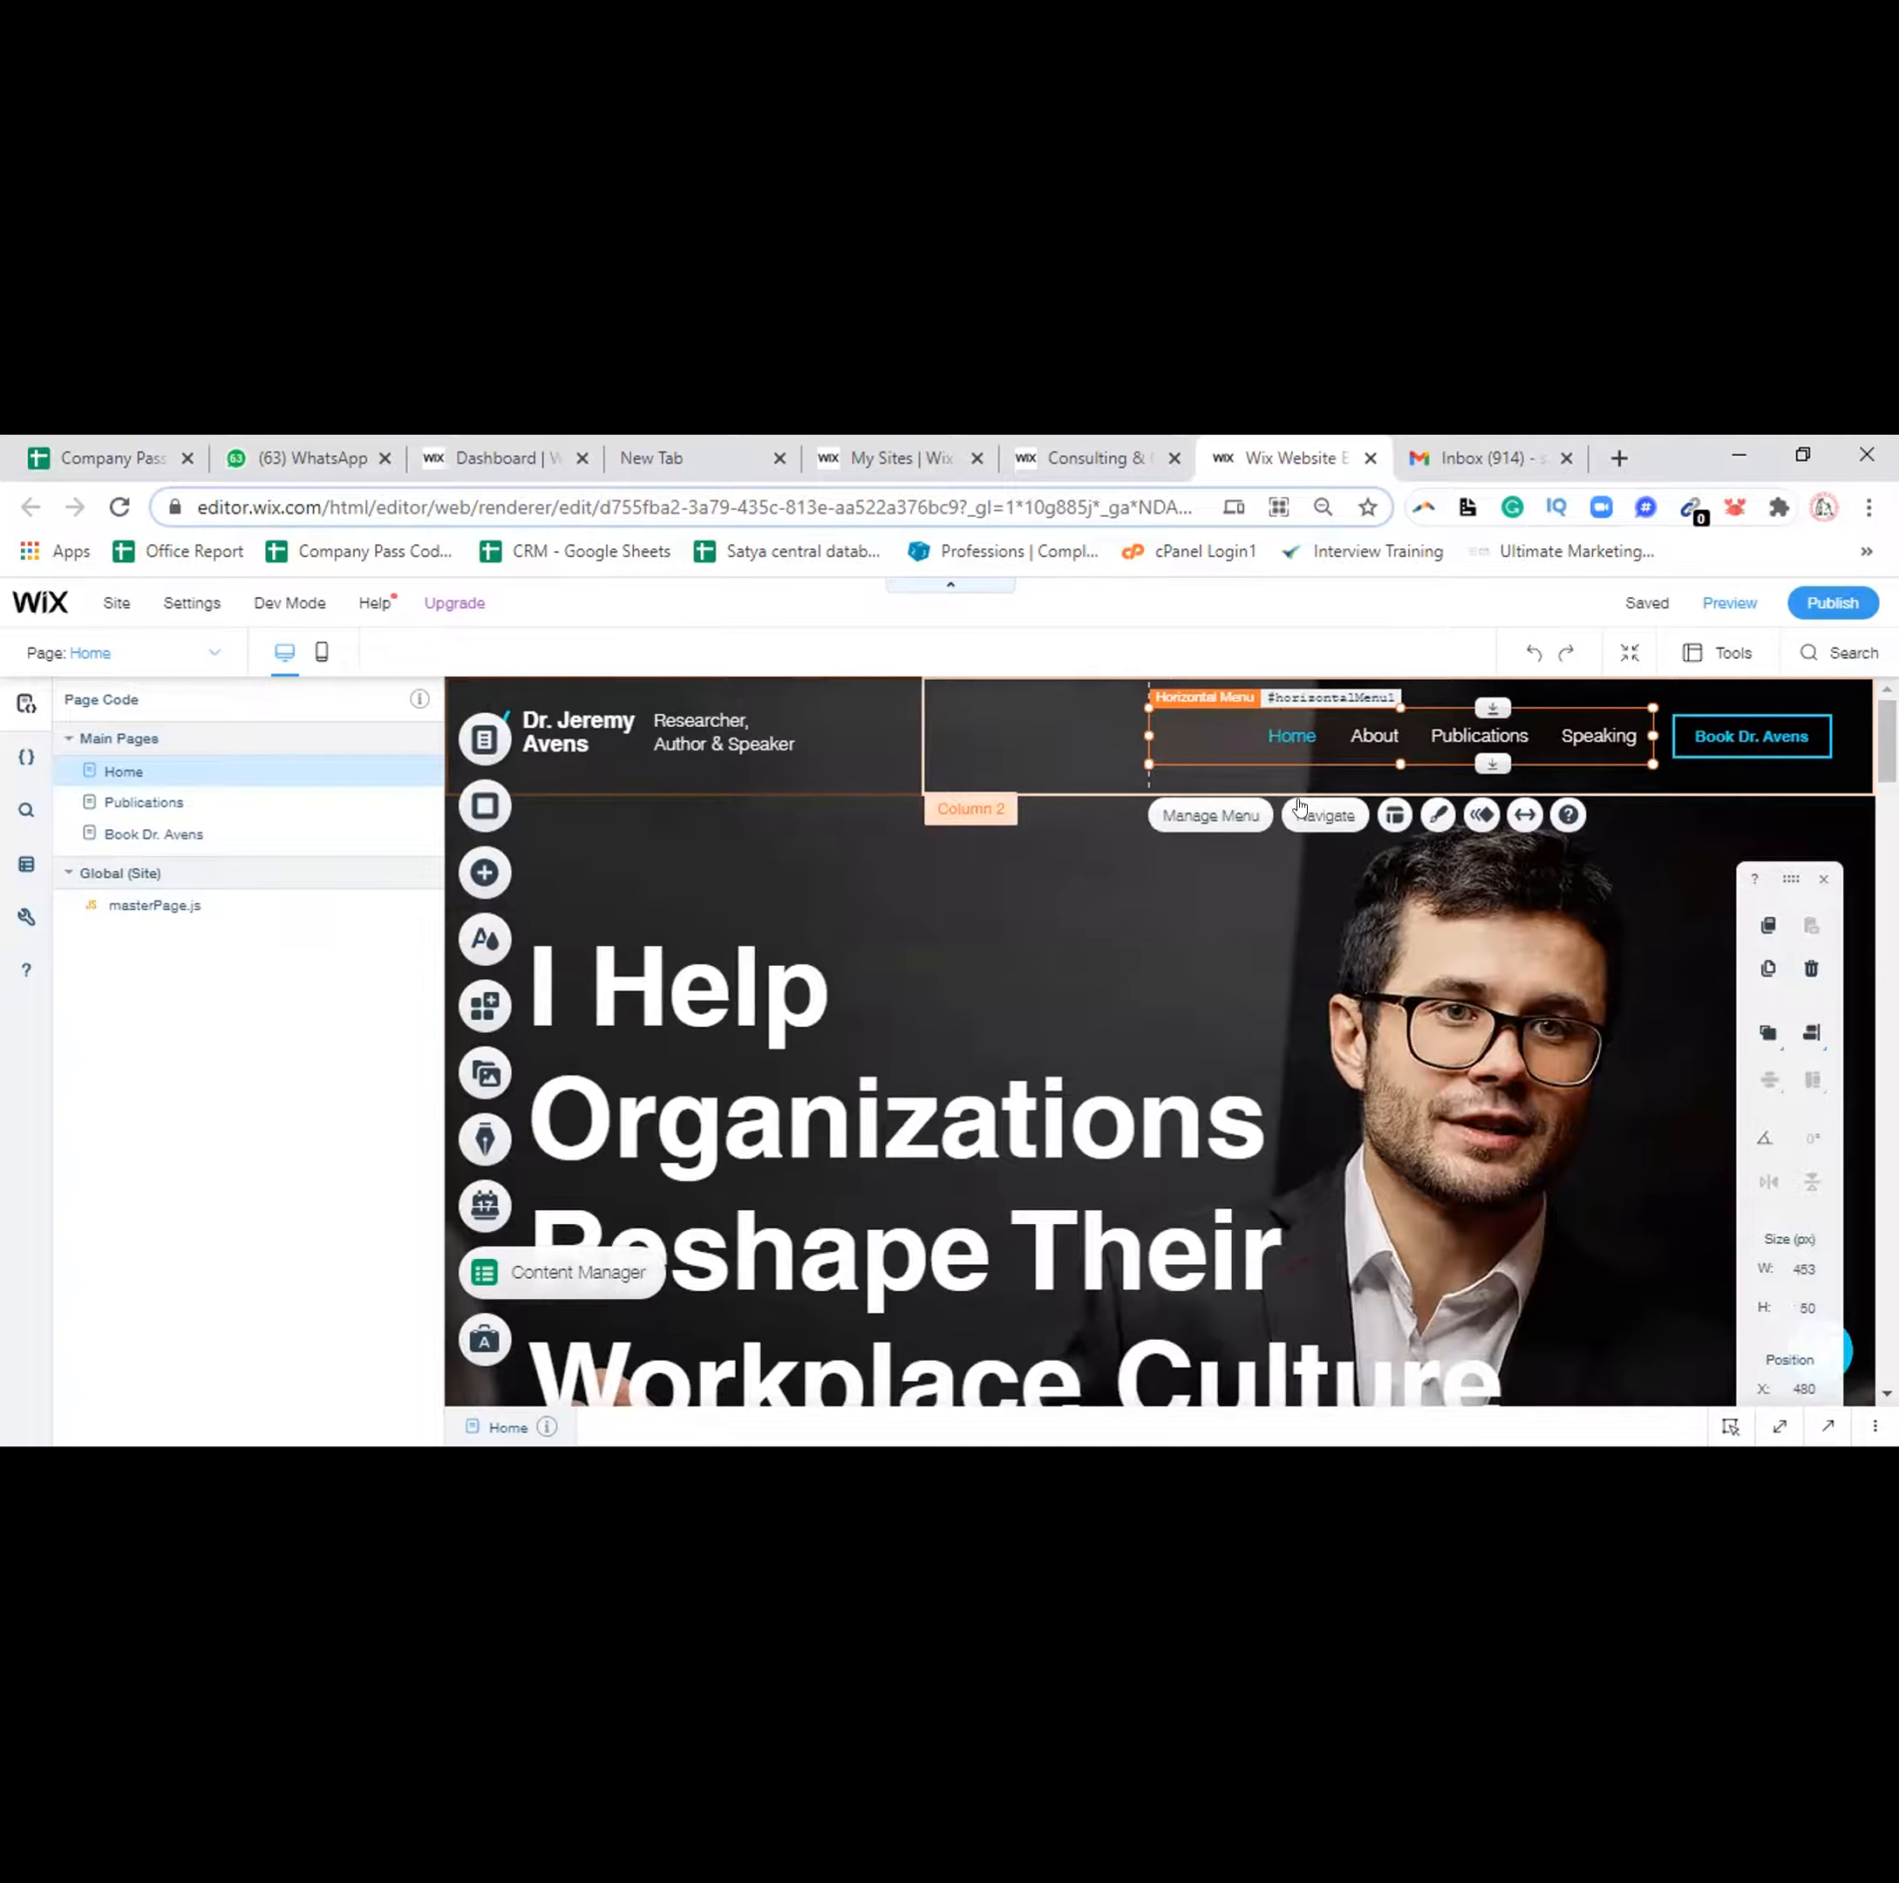
left_click_drag(1233, 736, 1275, 740)
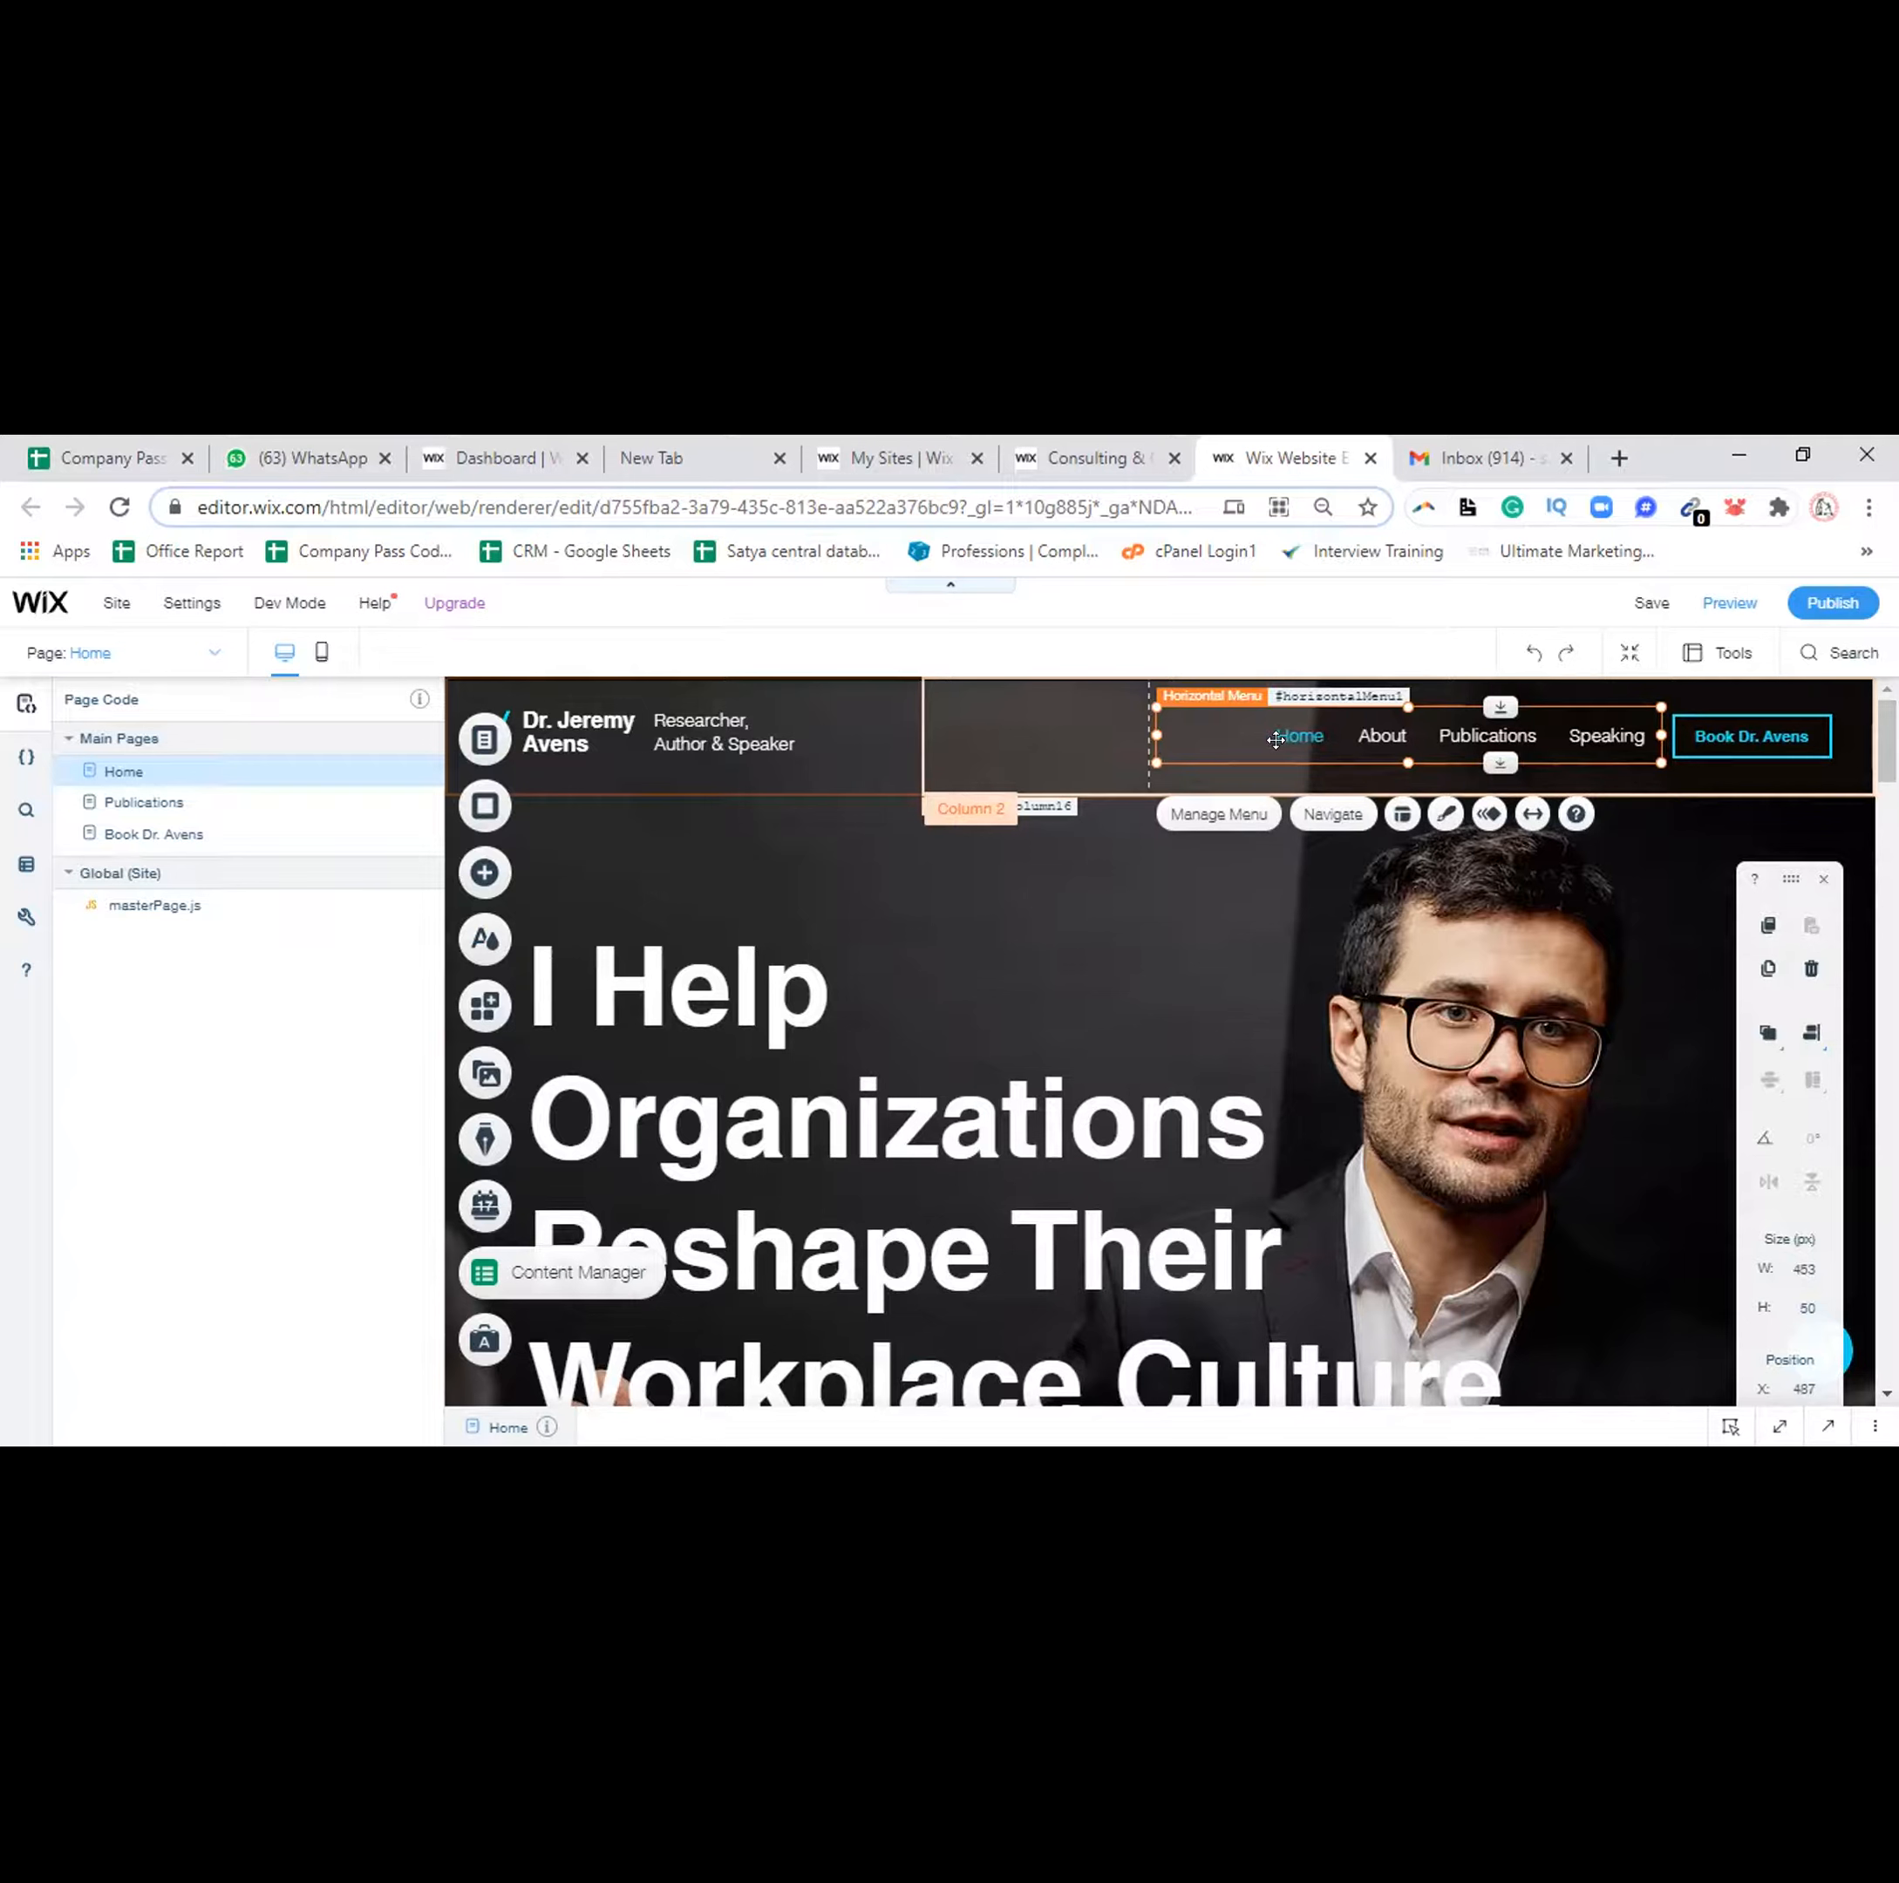
left_click(704, 714)
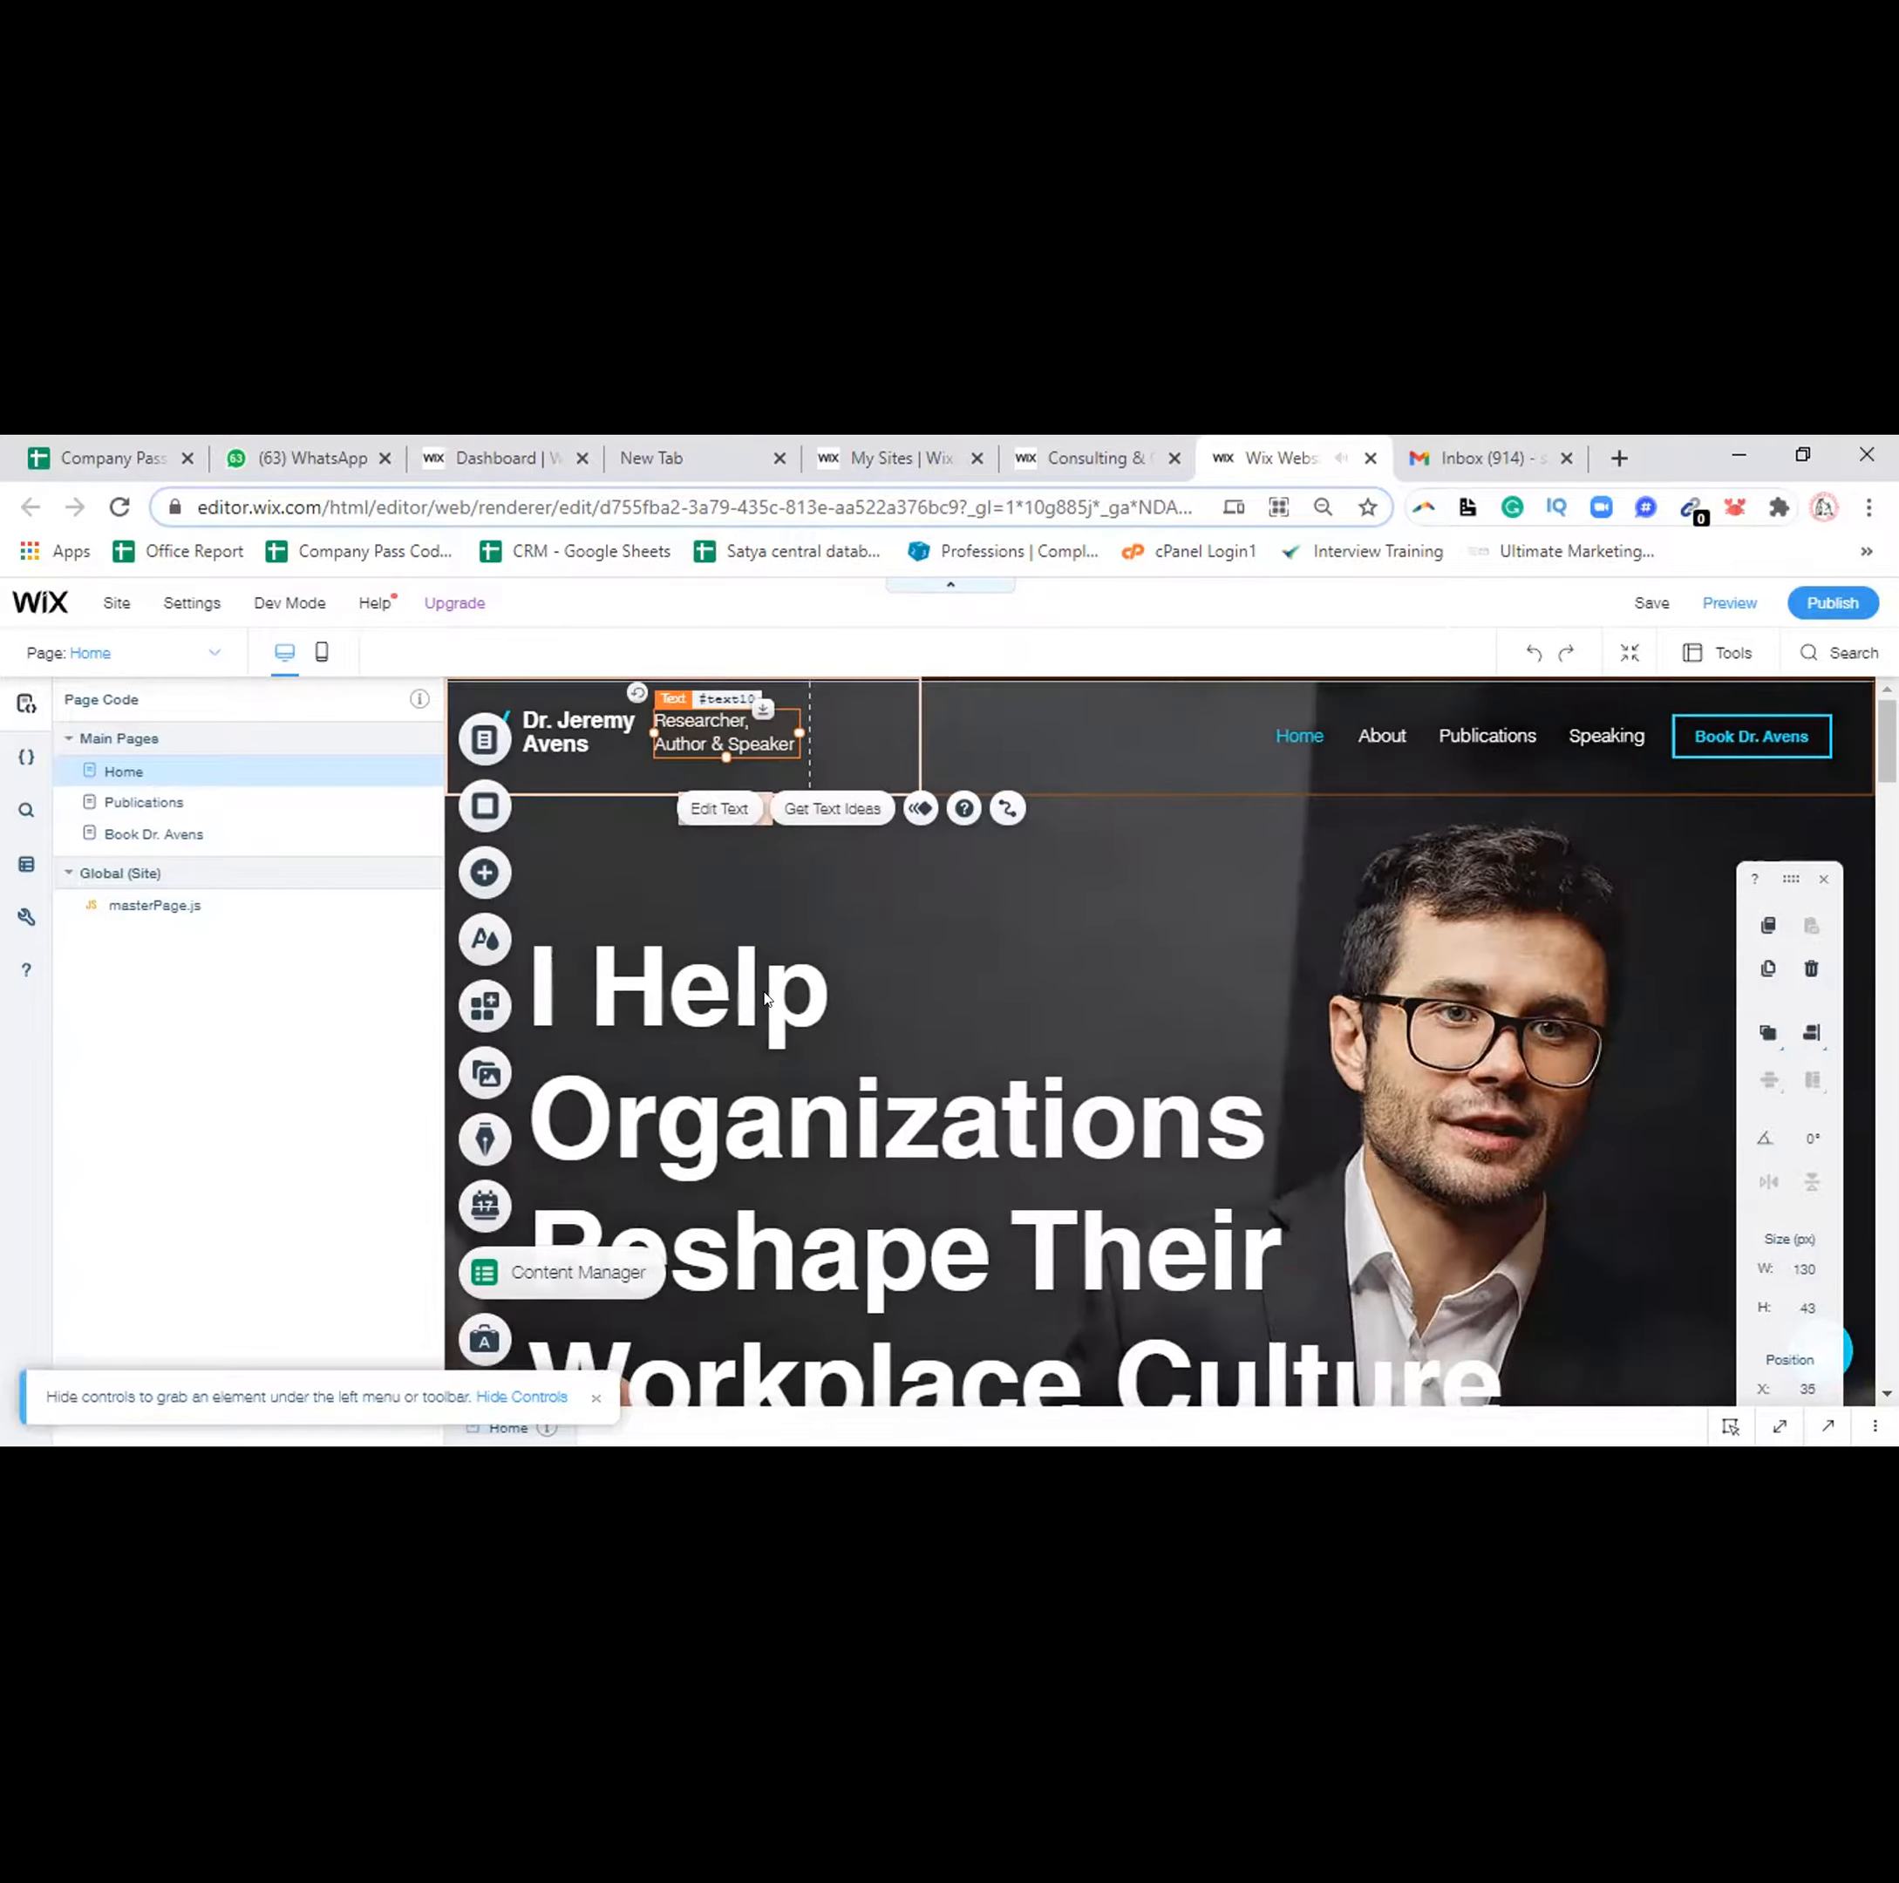
left_click(1488, 737)
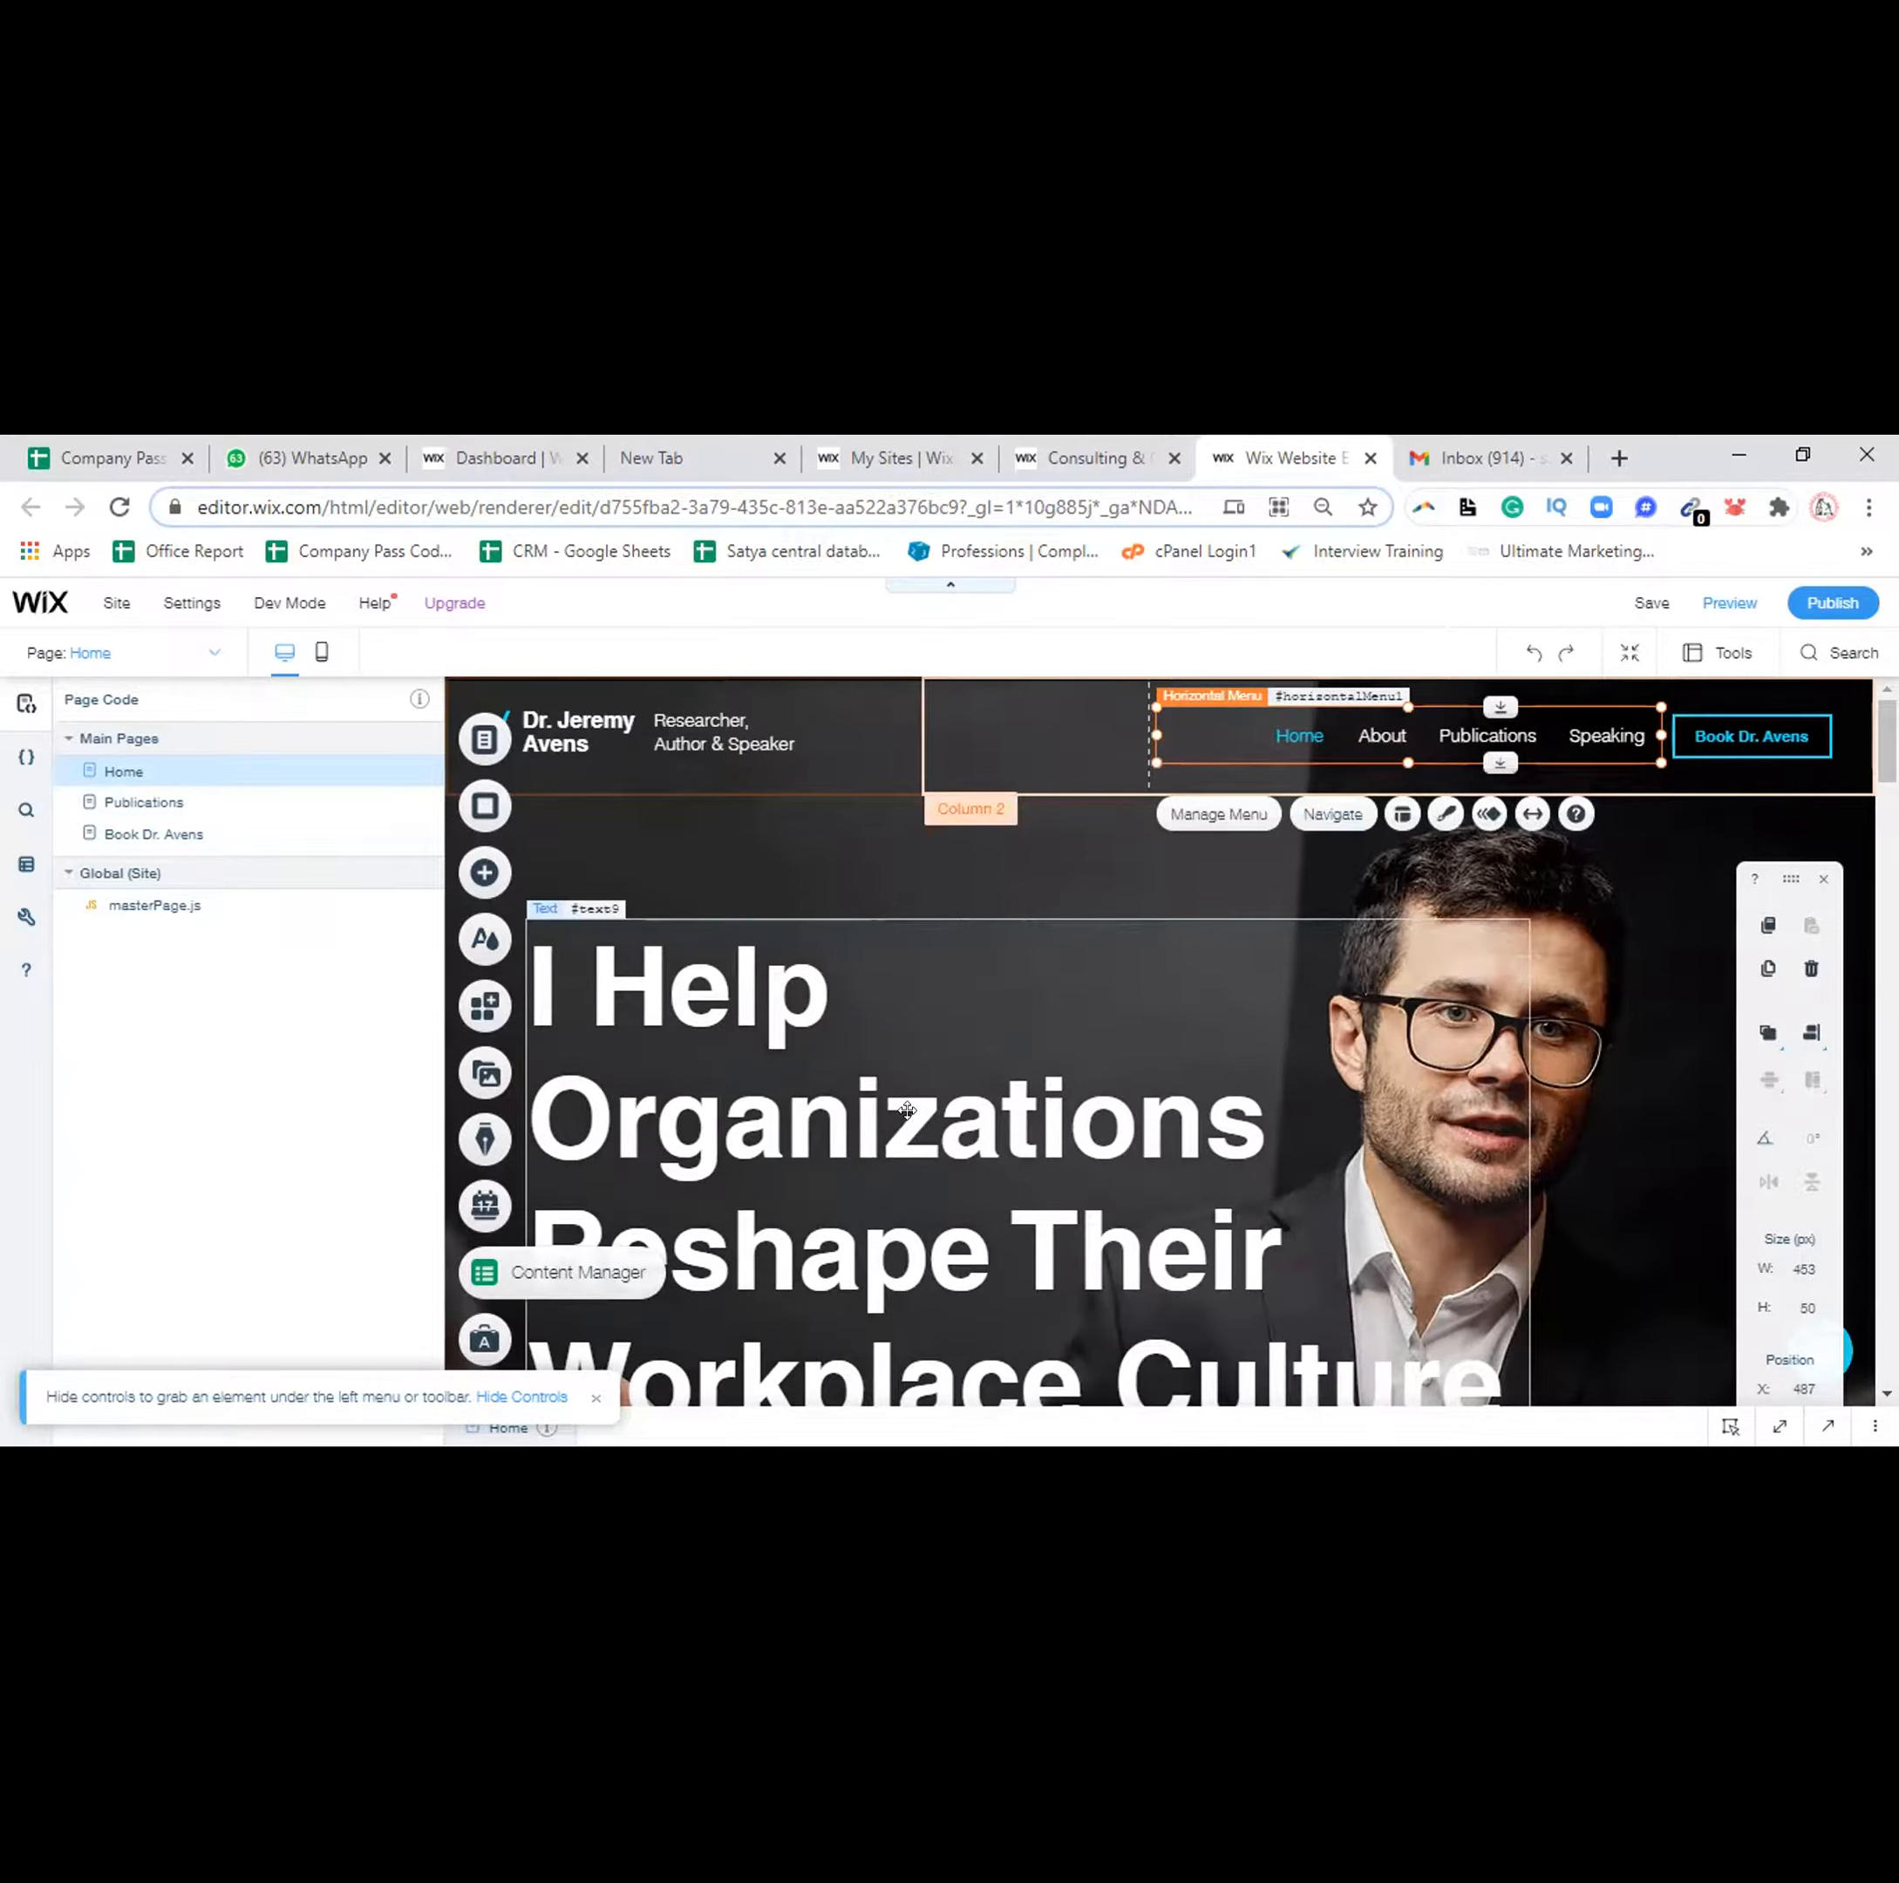
left_click(907, 1111)
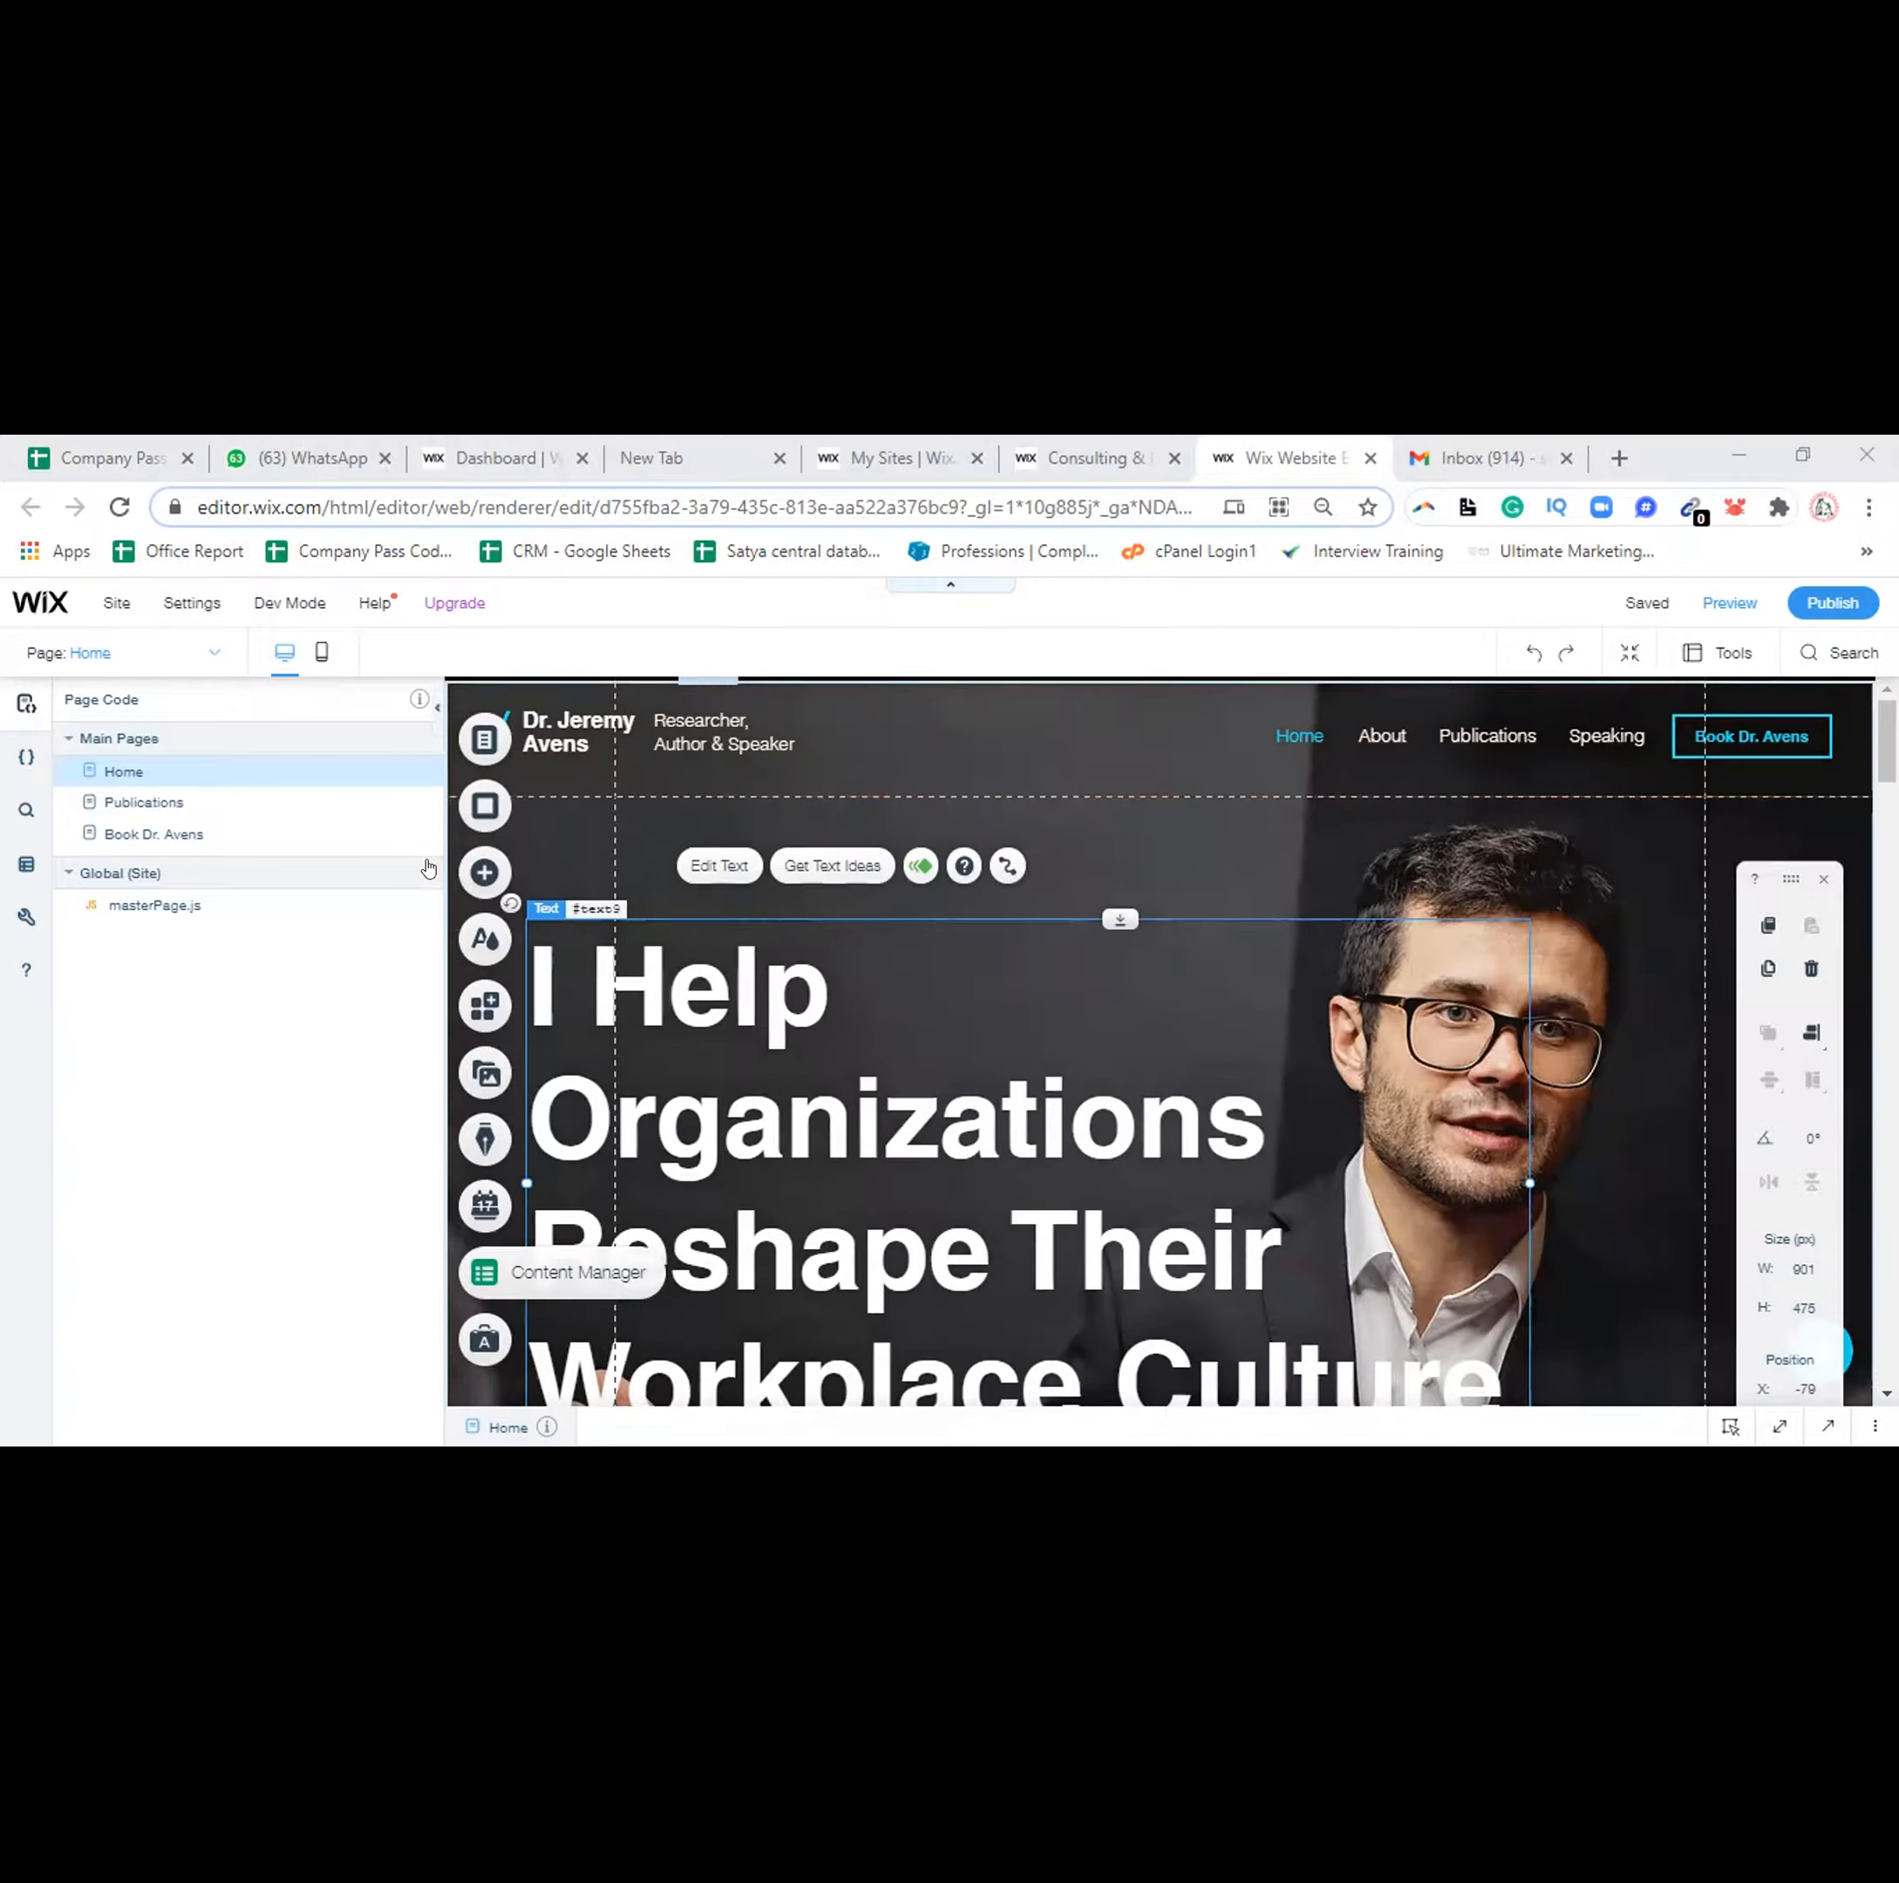
Drag the Page Code panel's edge left so the site canvas is wider
left_click_drag(434, 852, 212, 849)
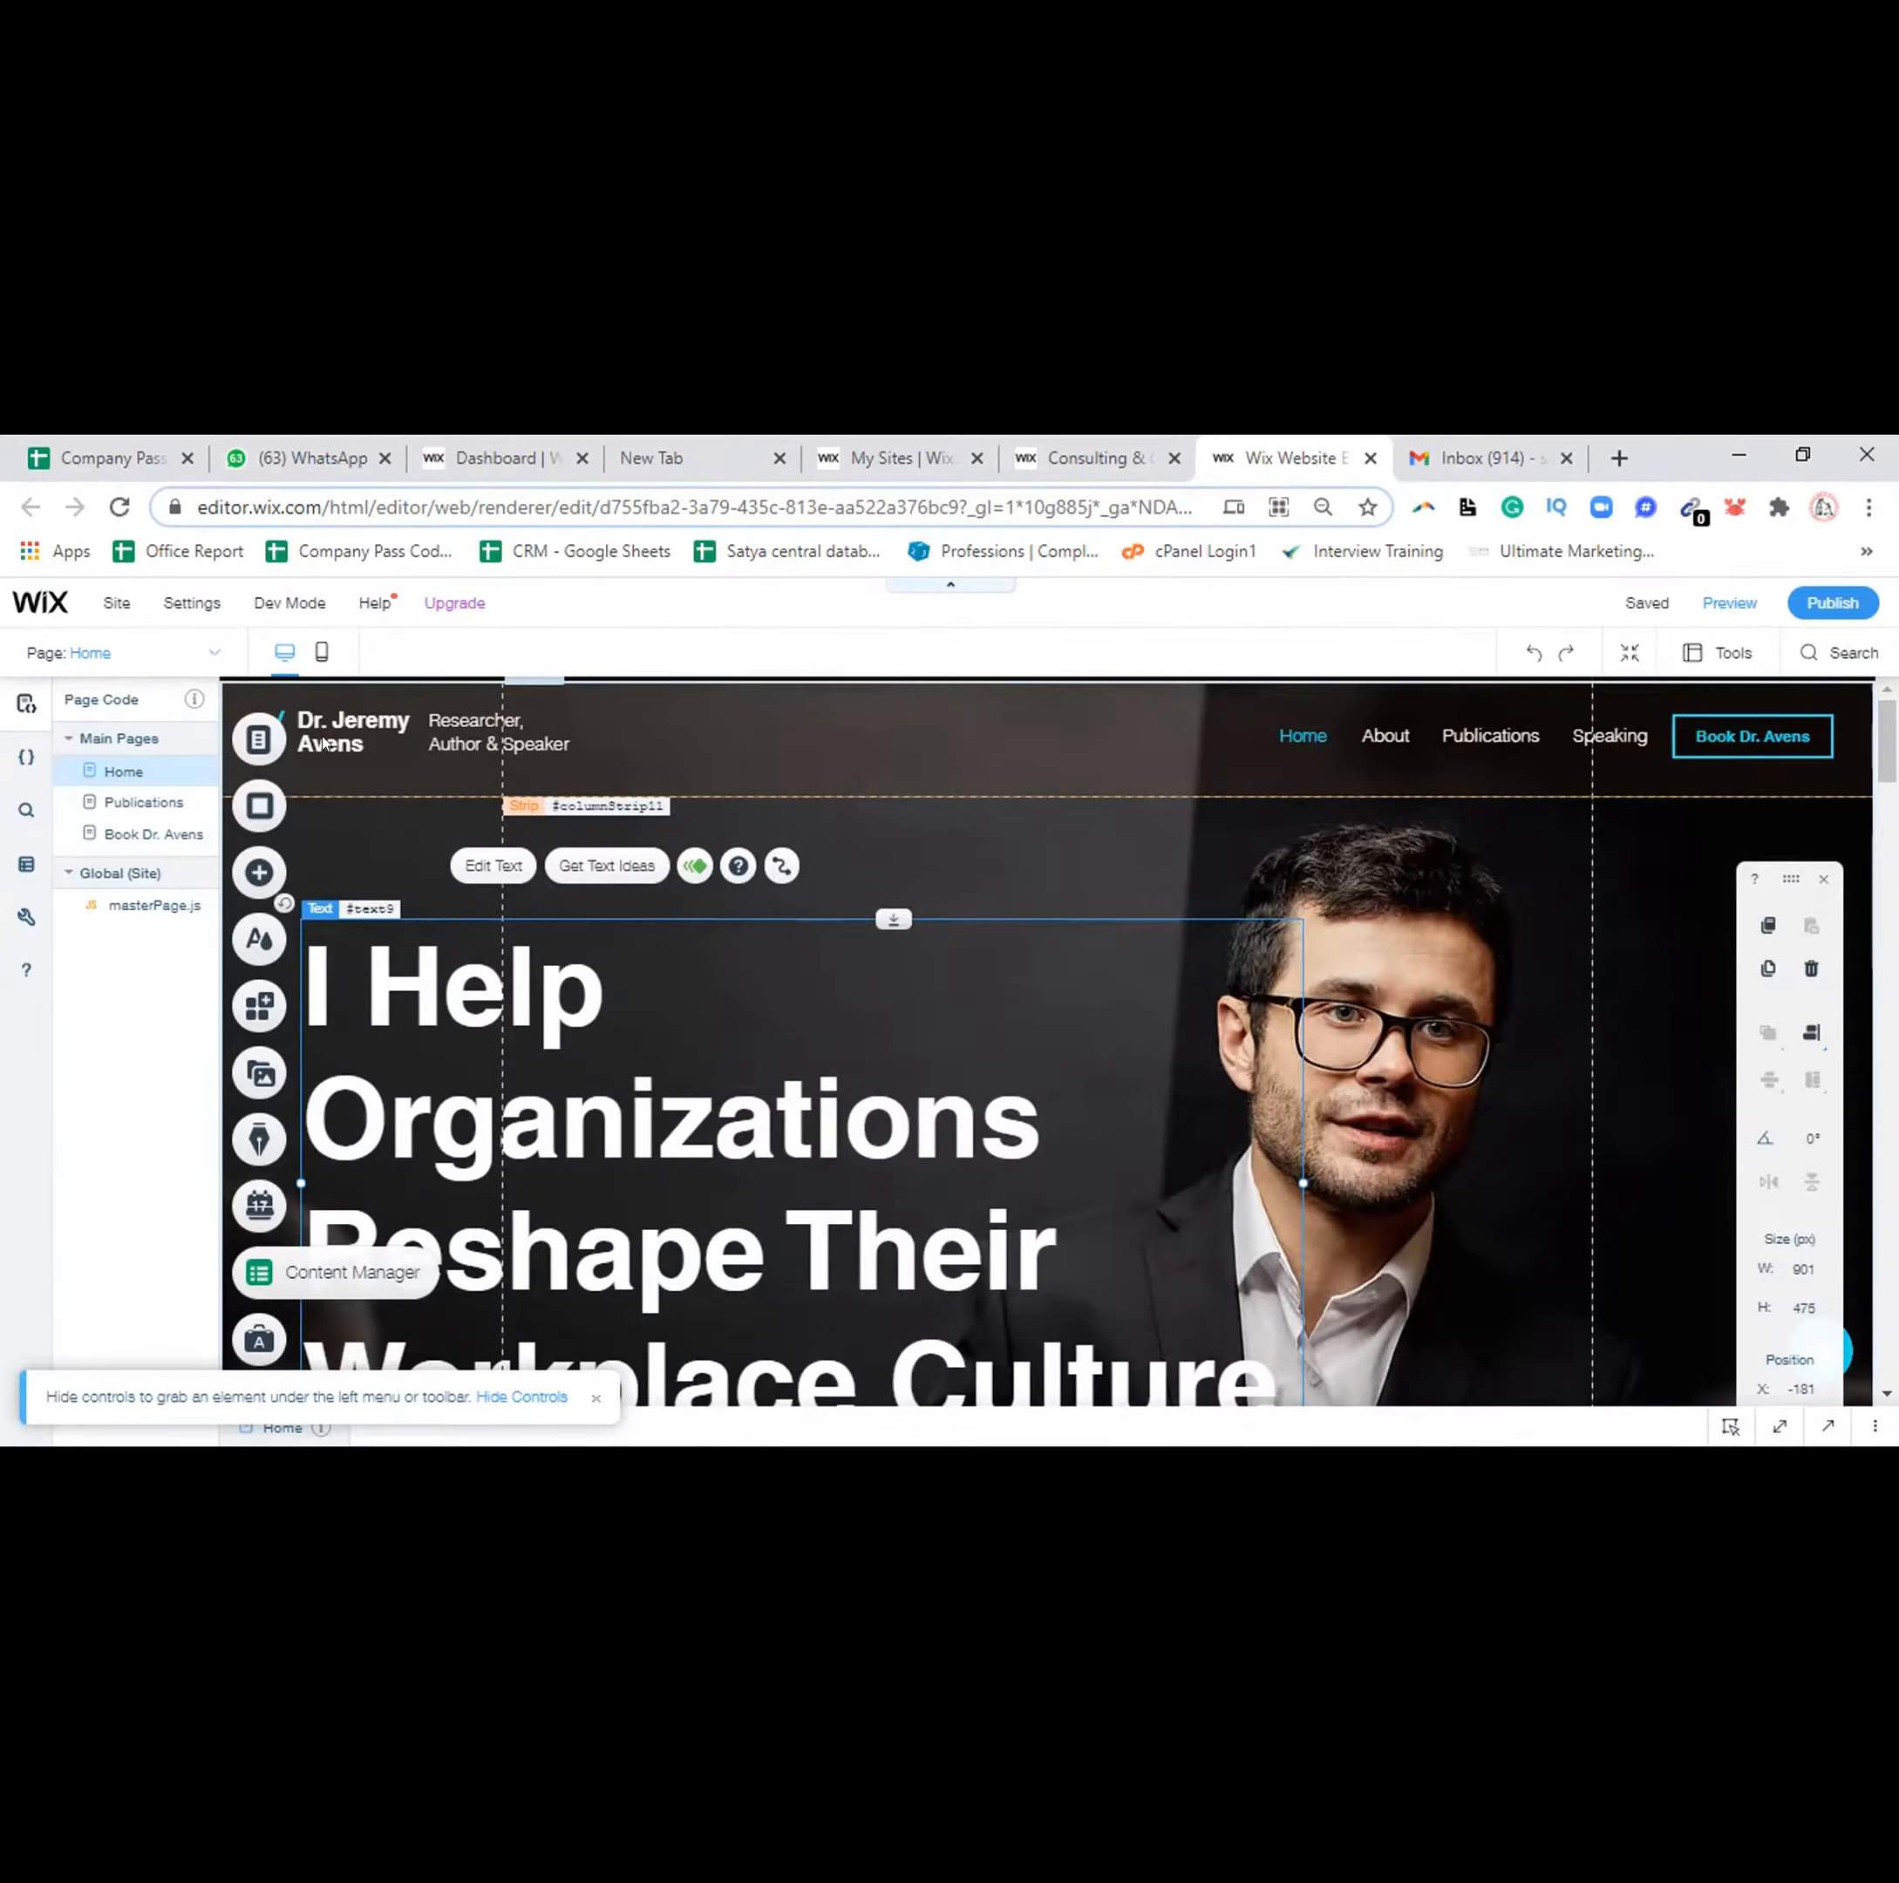
Edit the tagline beside the name to read 'Trainer' and close Text Settings
left_click(451, 740)
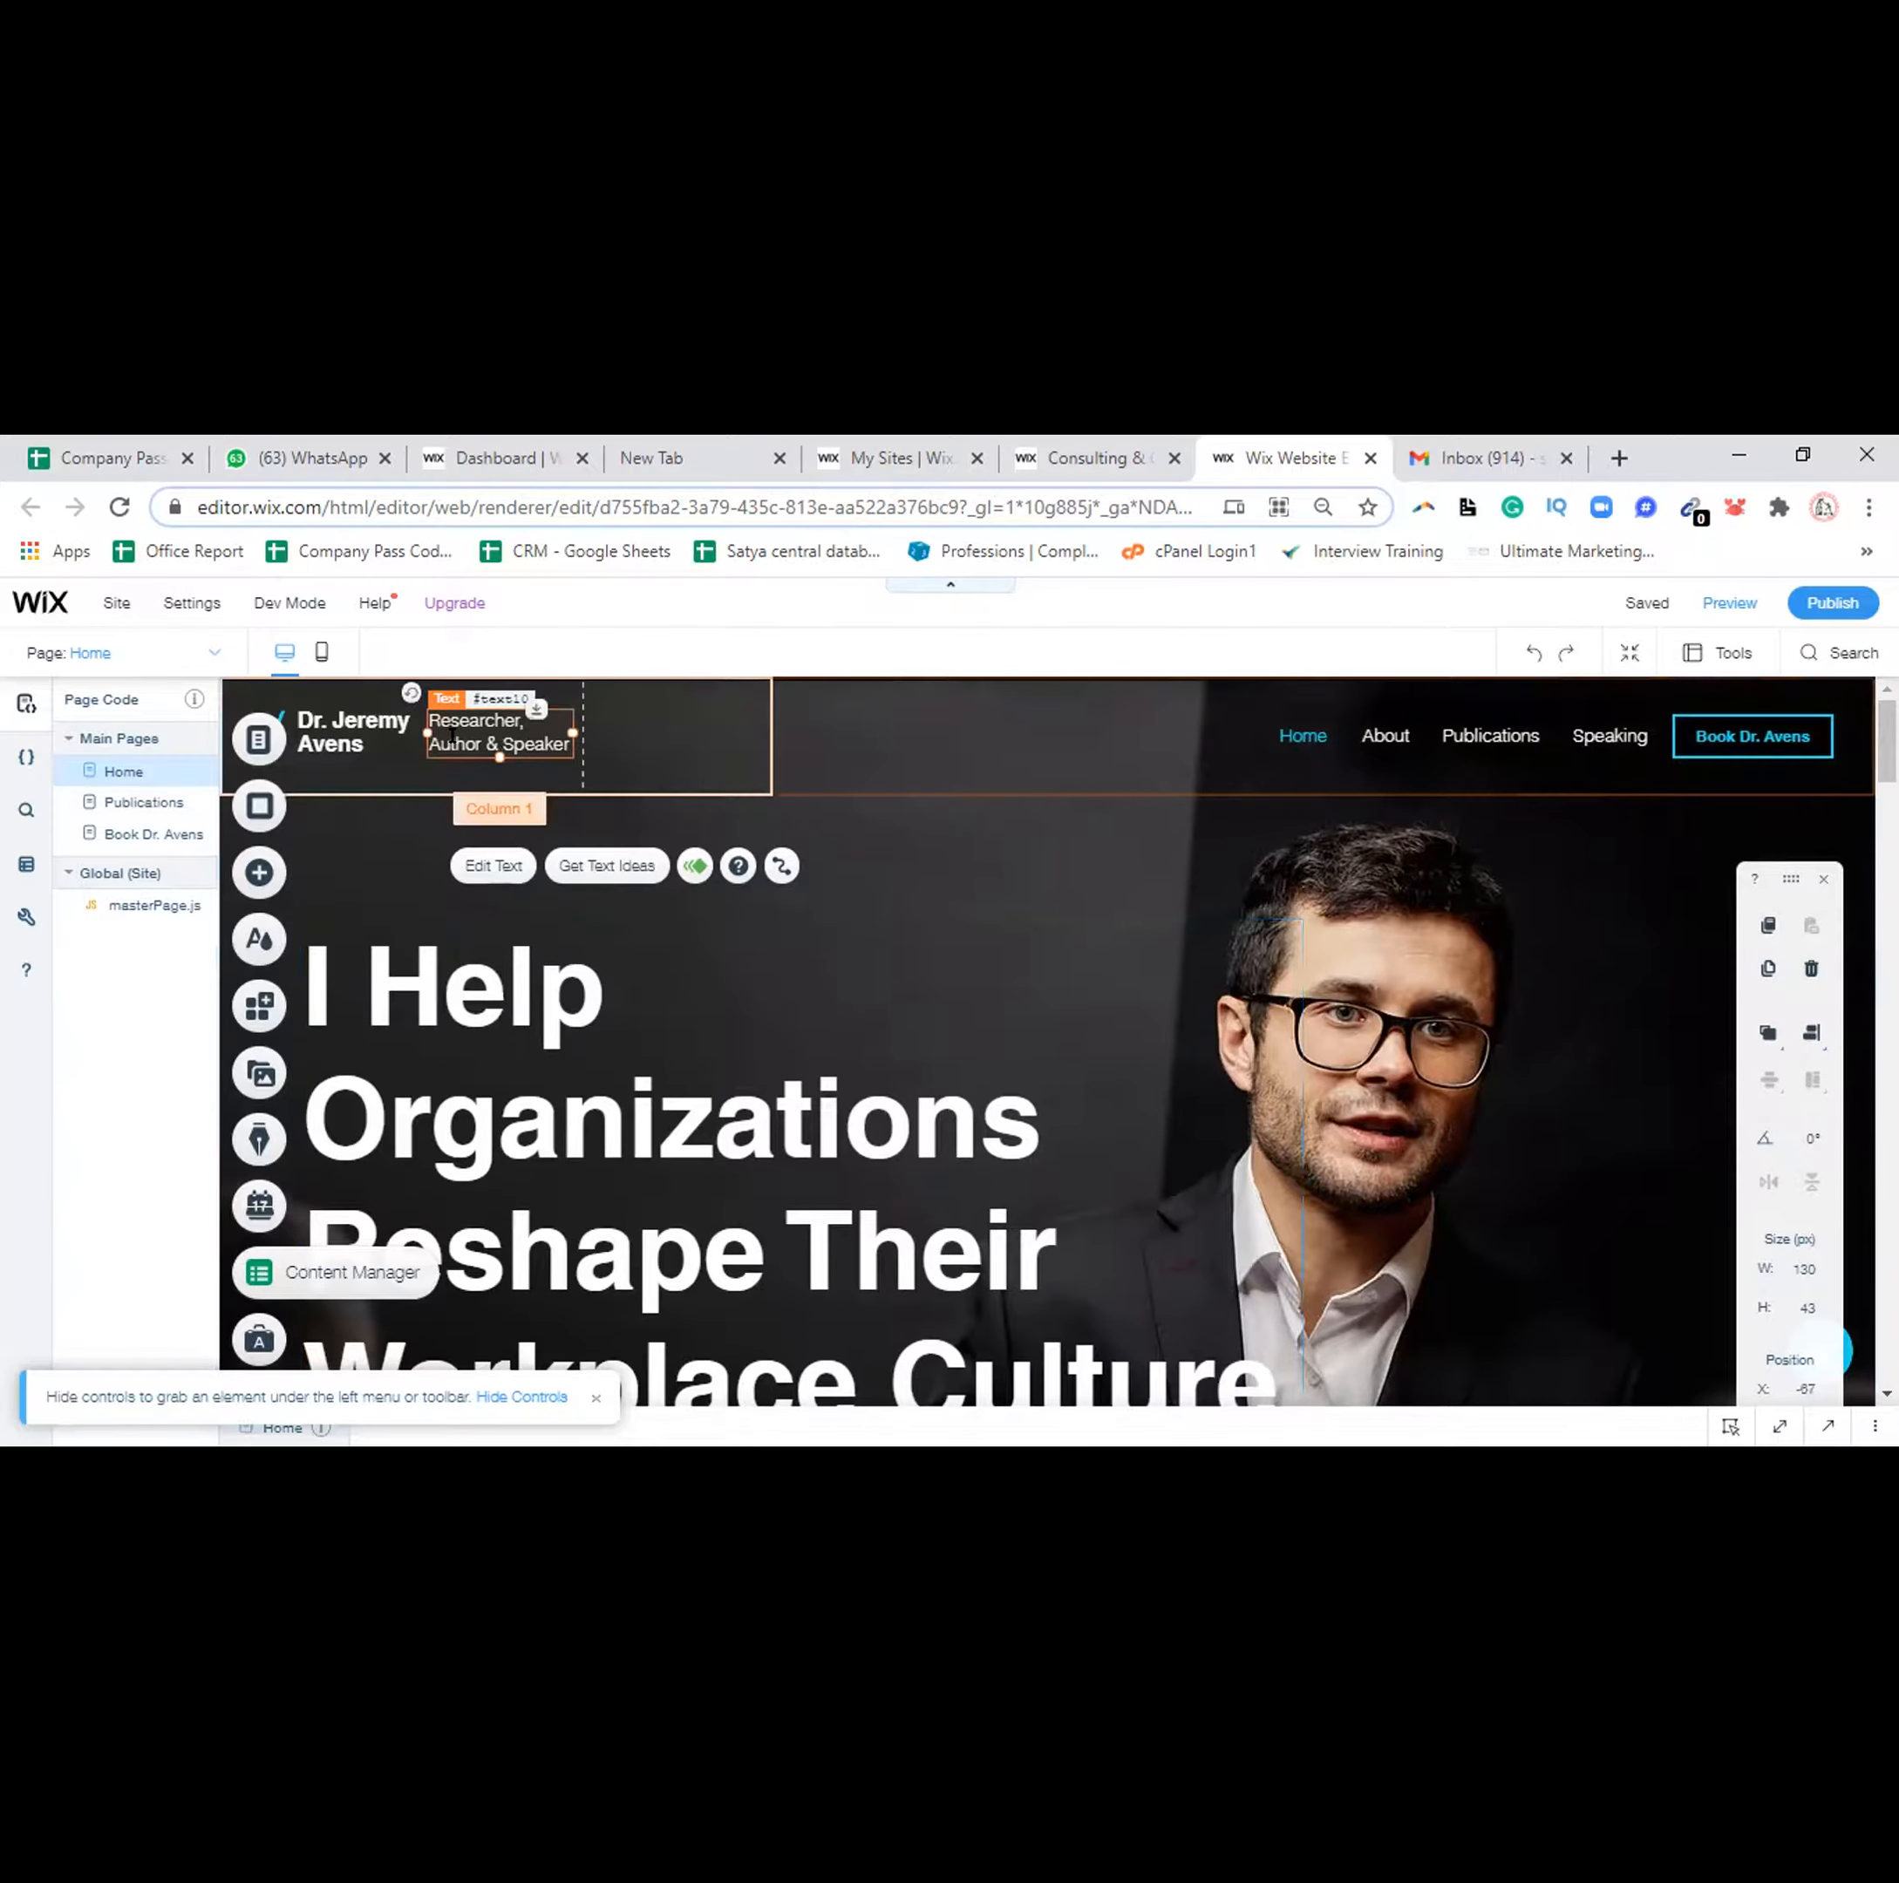
double_click(451, 737)
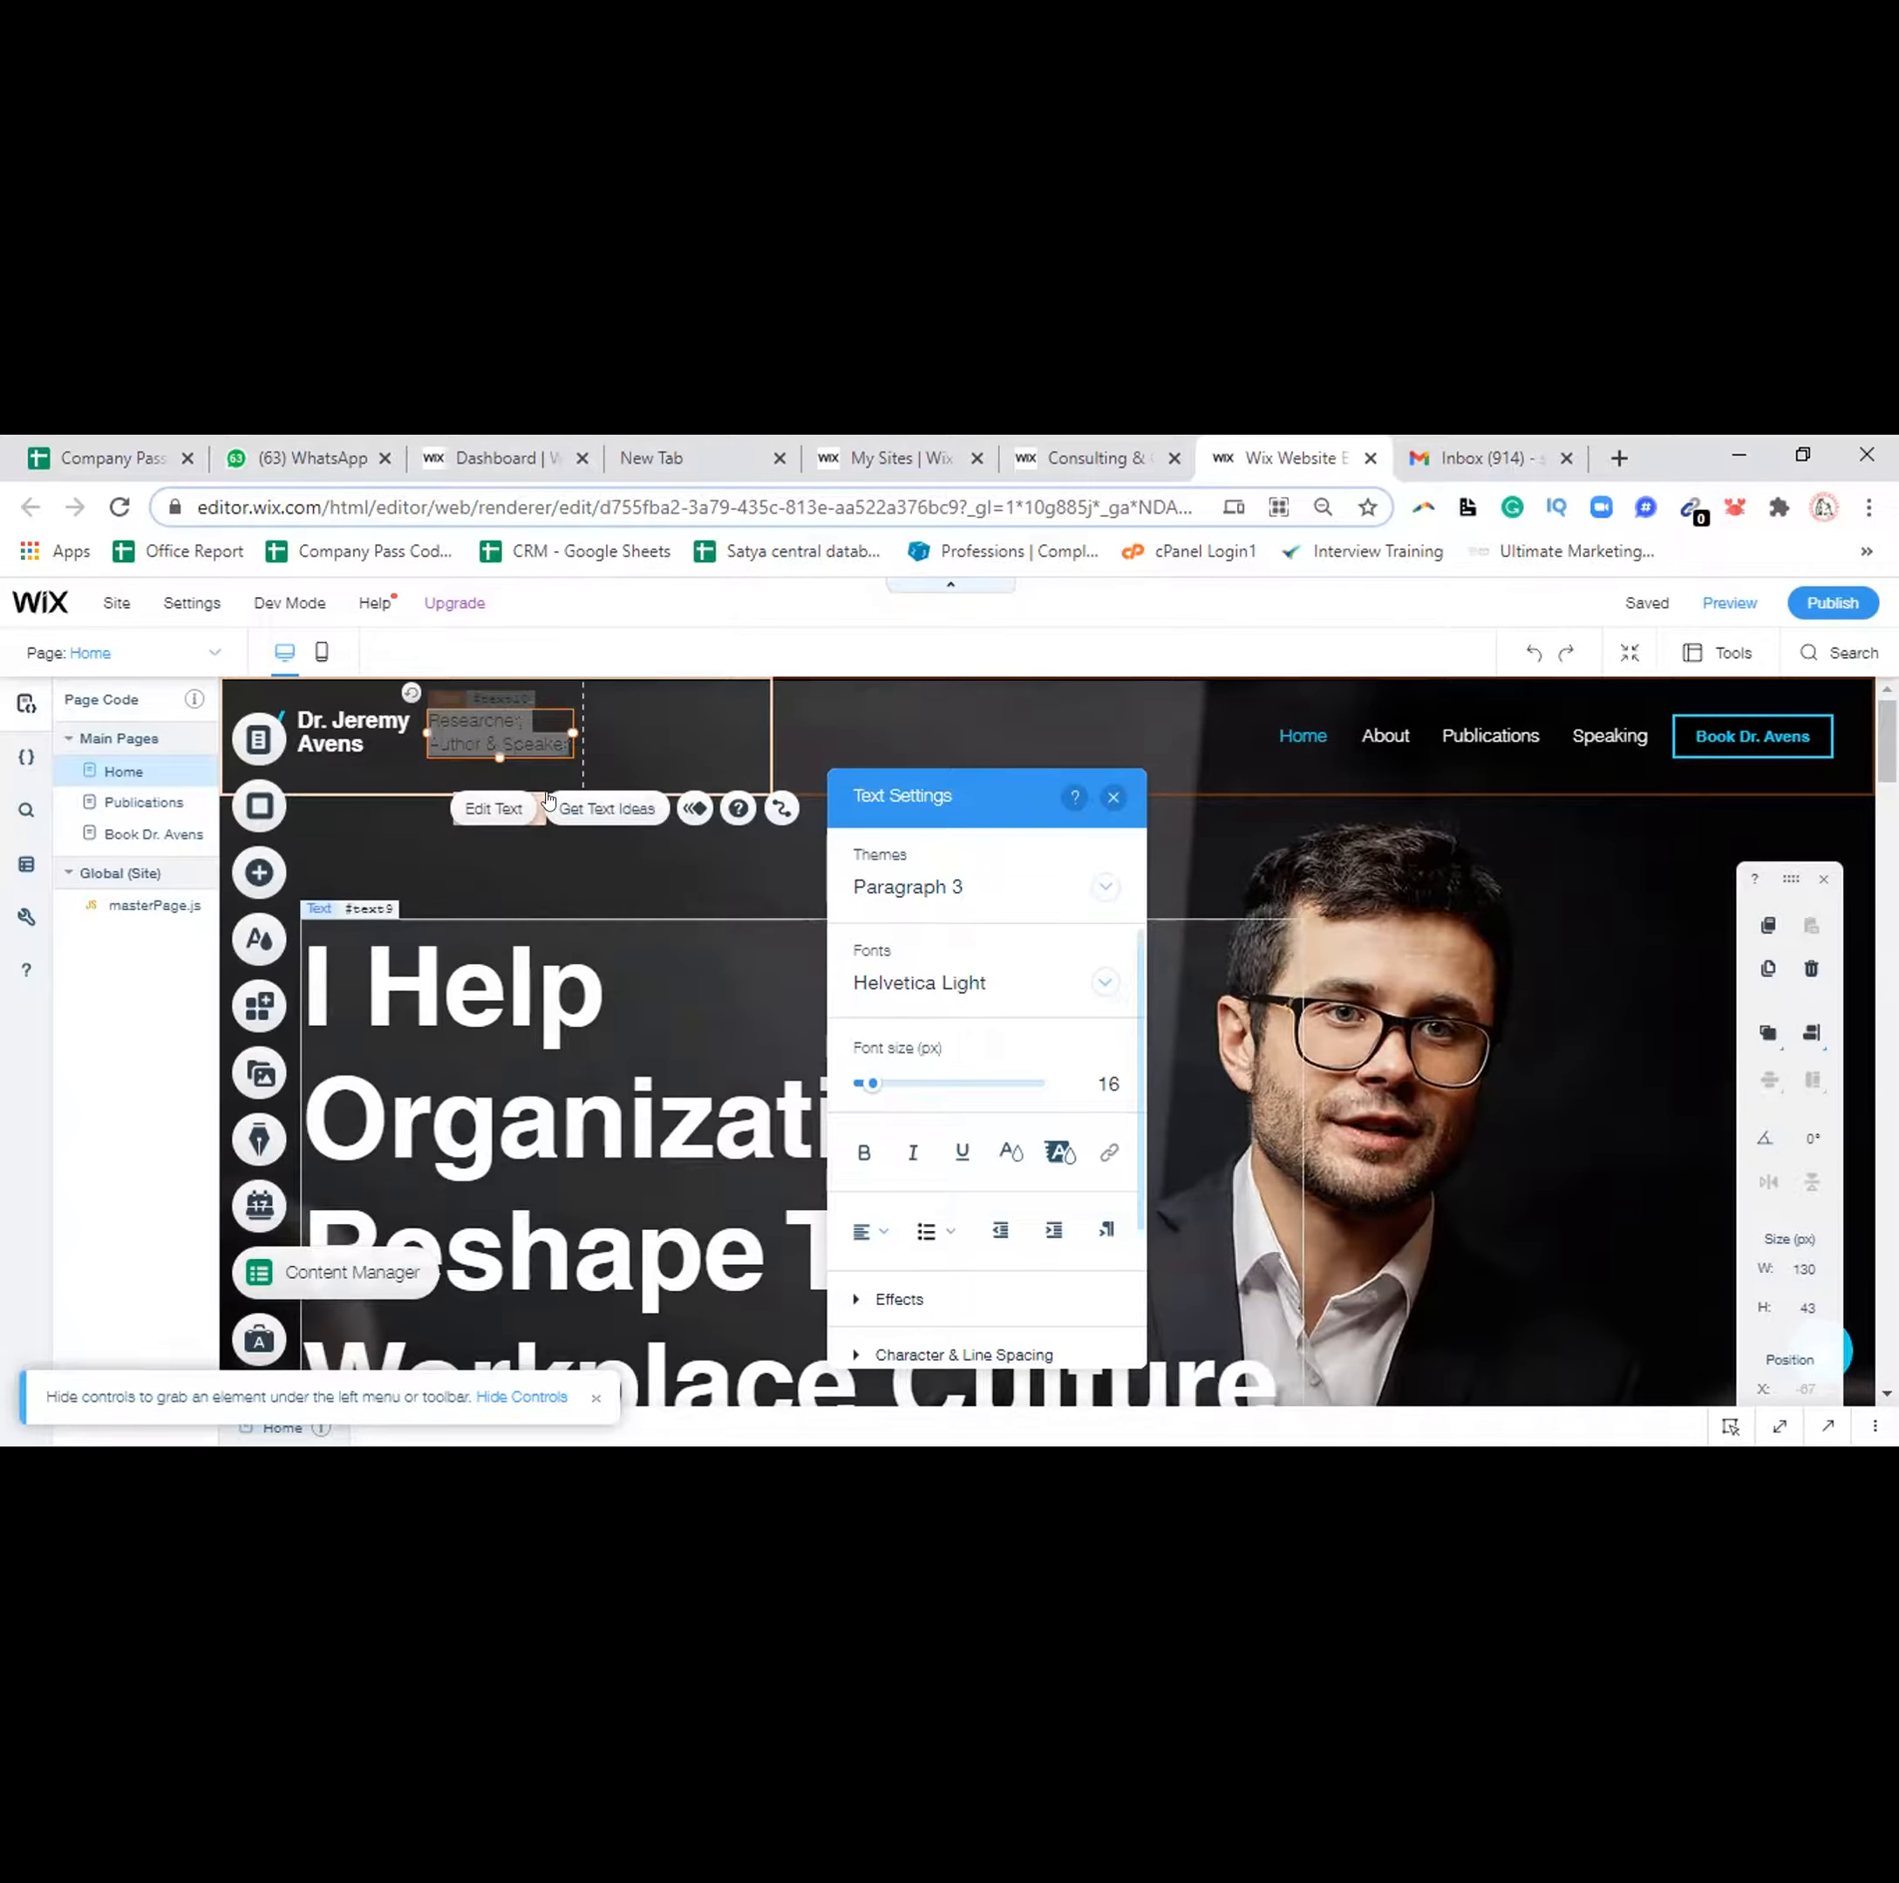
double_click(488, 716)
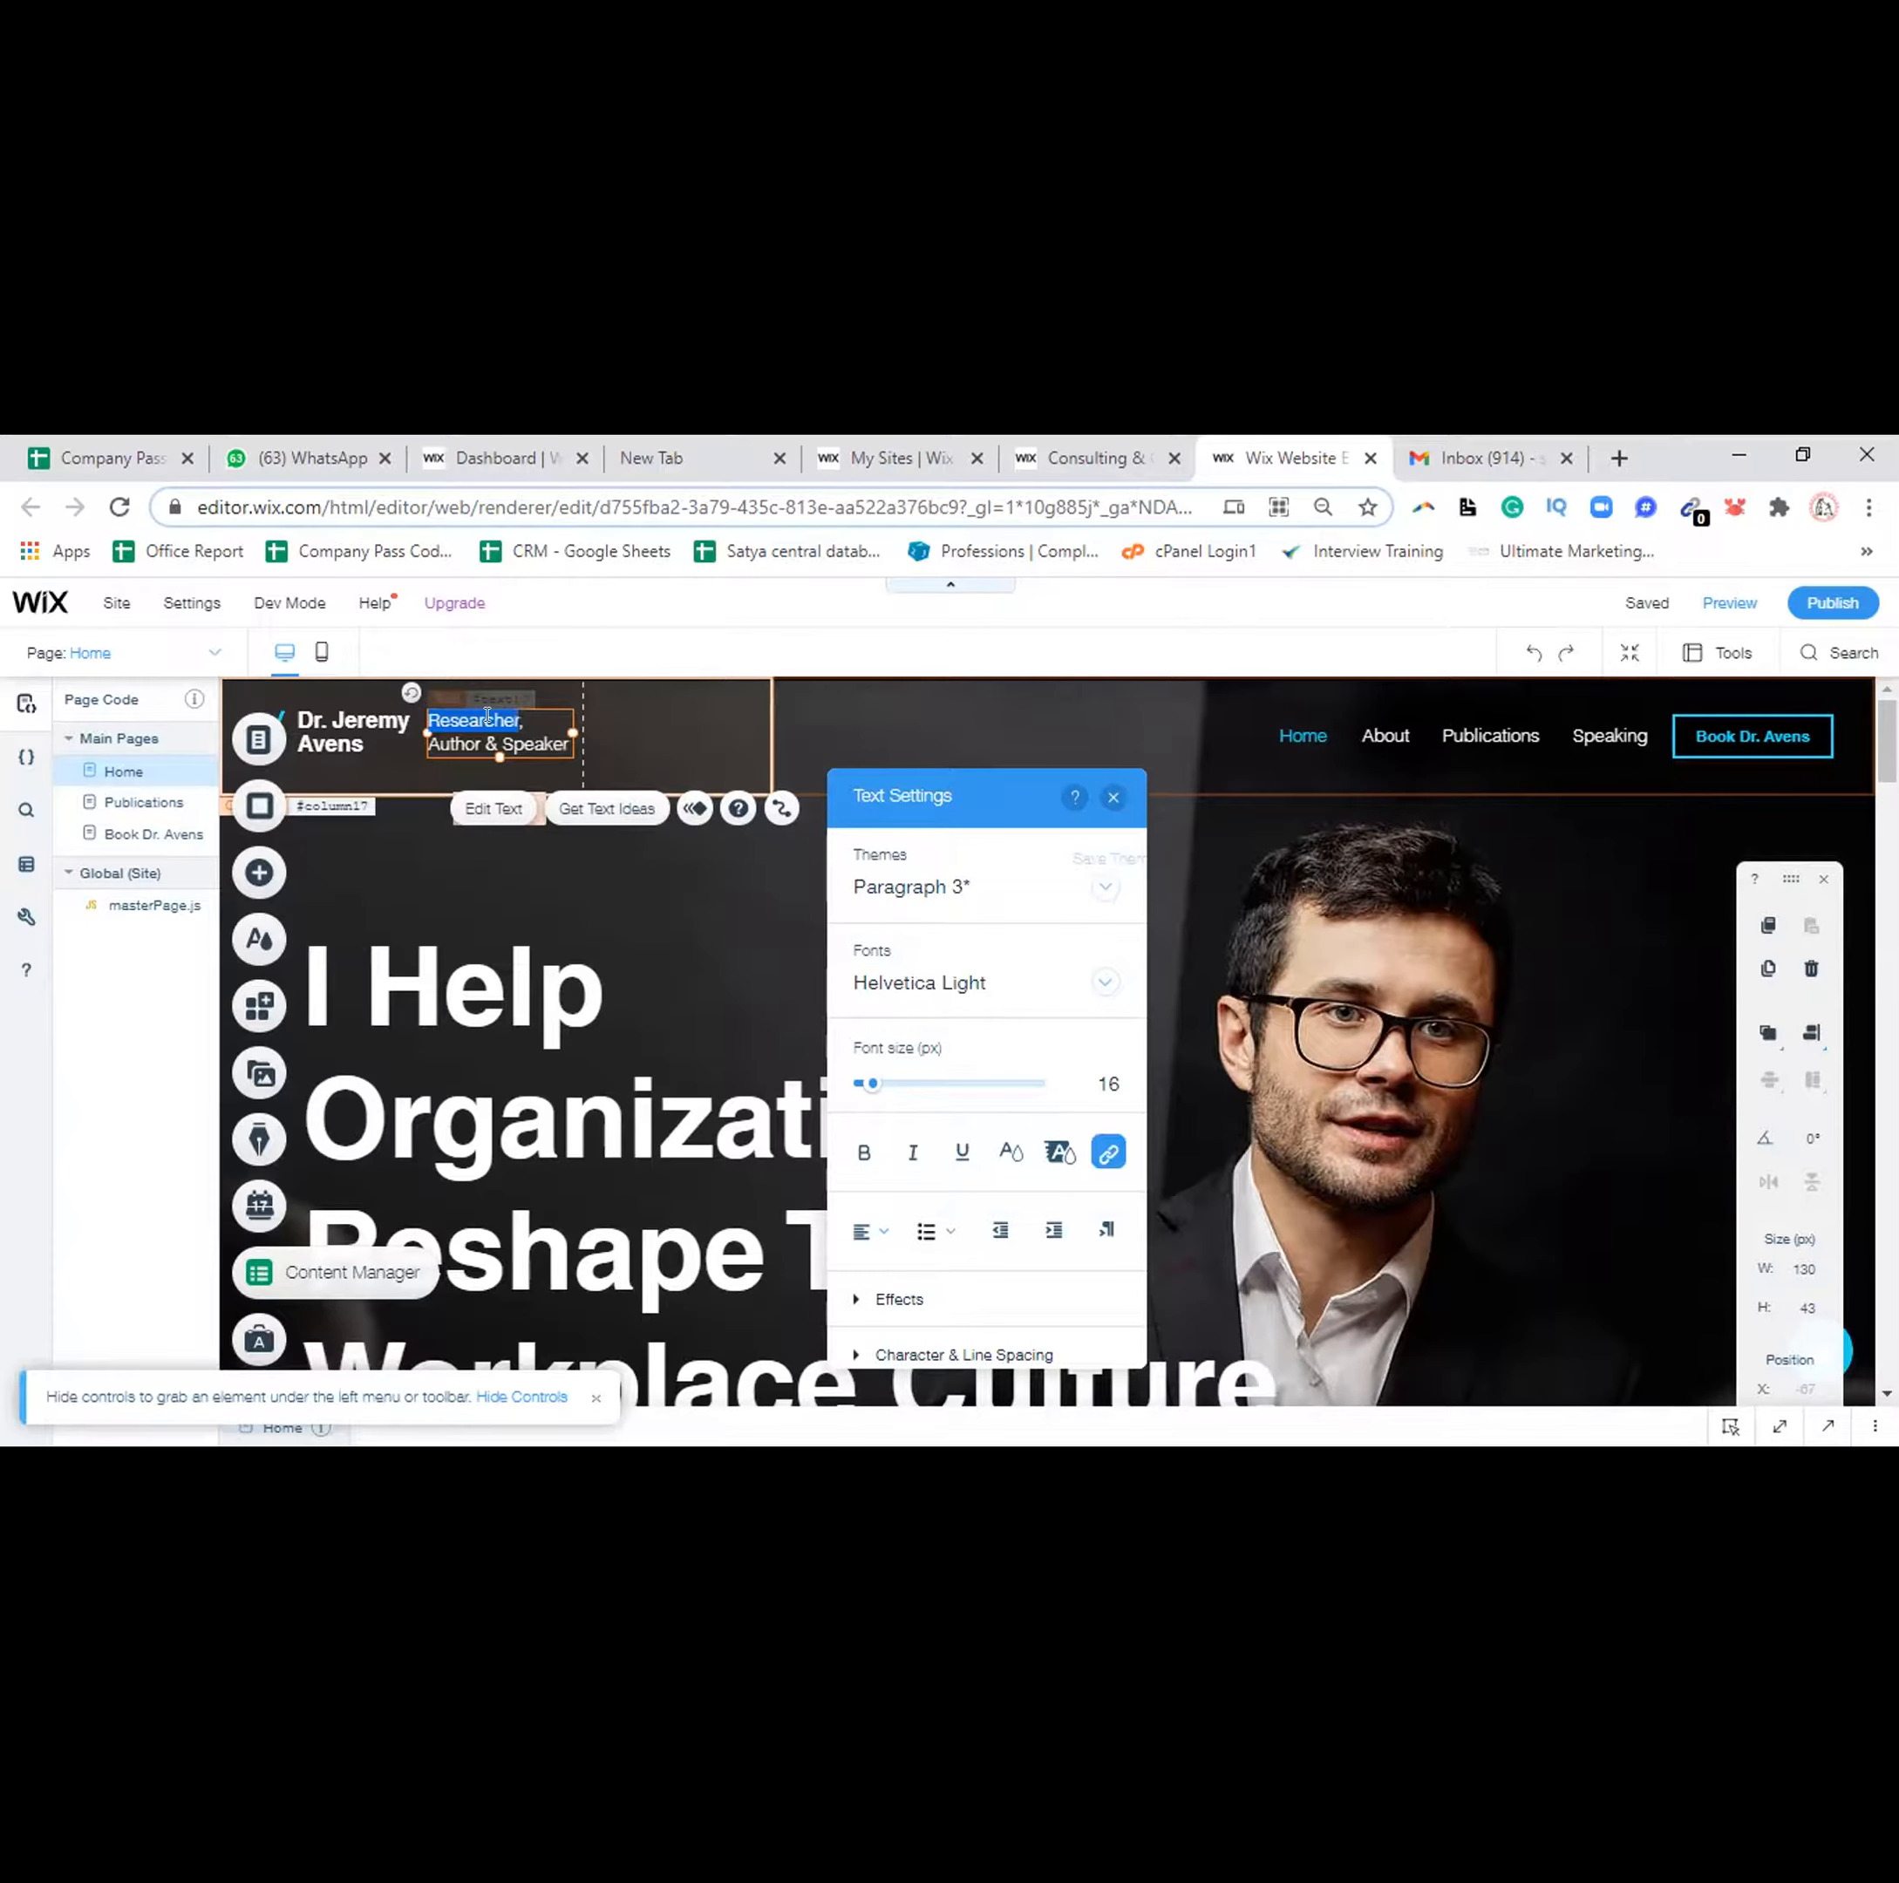
triple_click(487, 717)
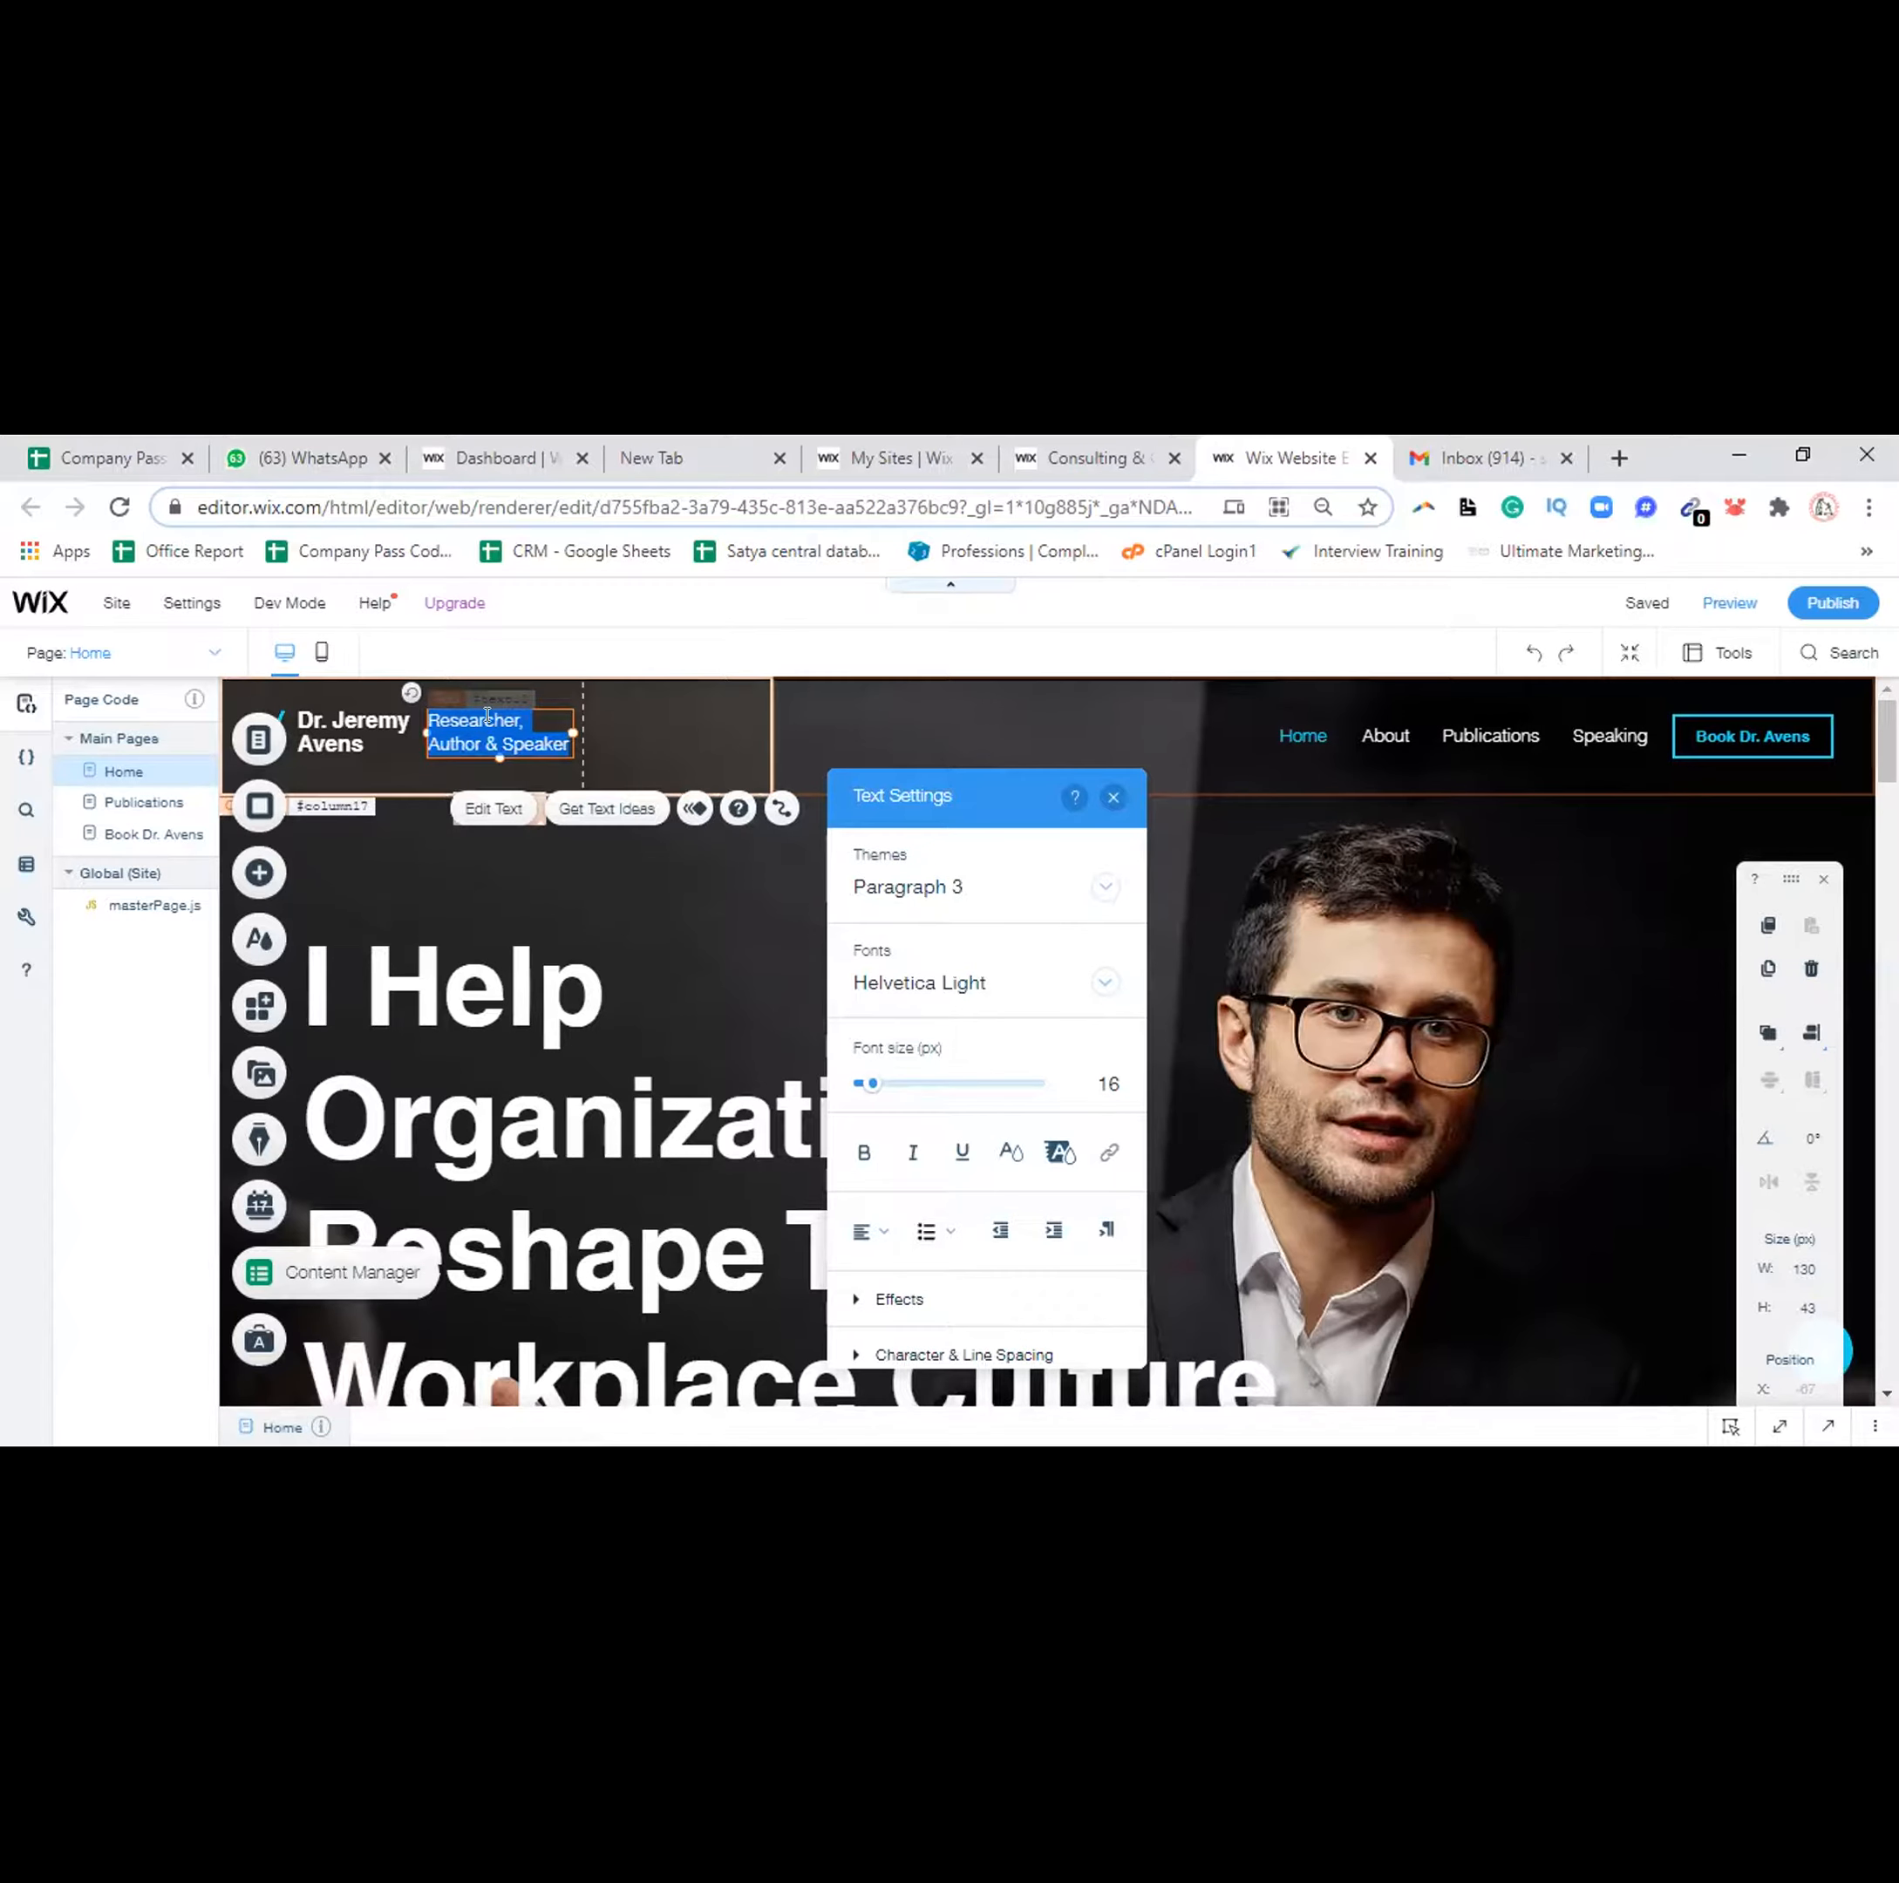
type("Trainers")
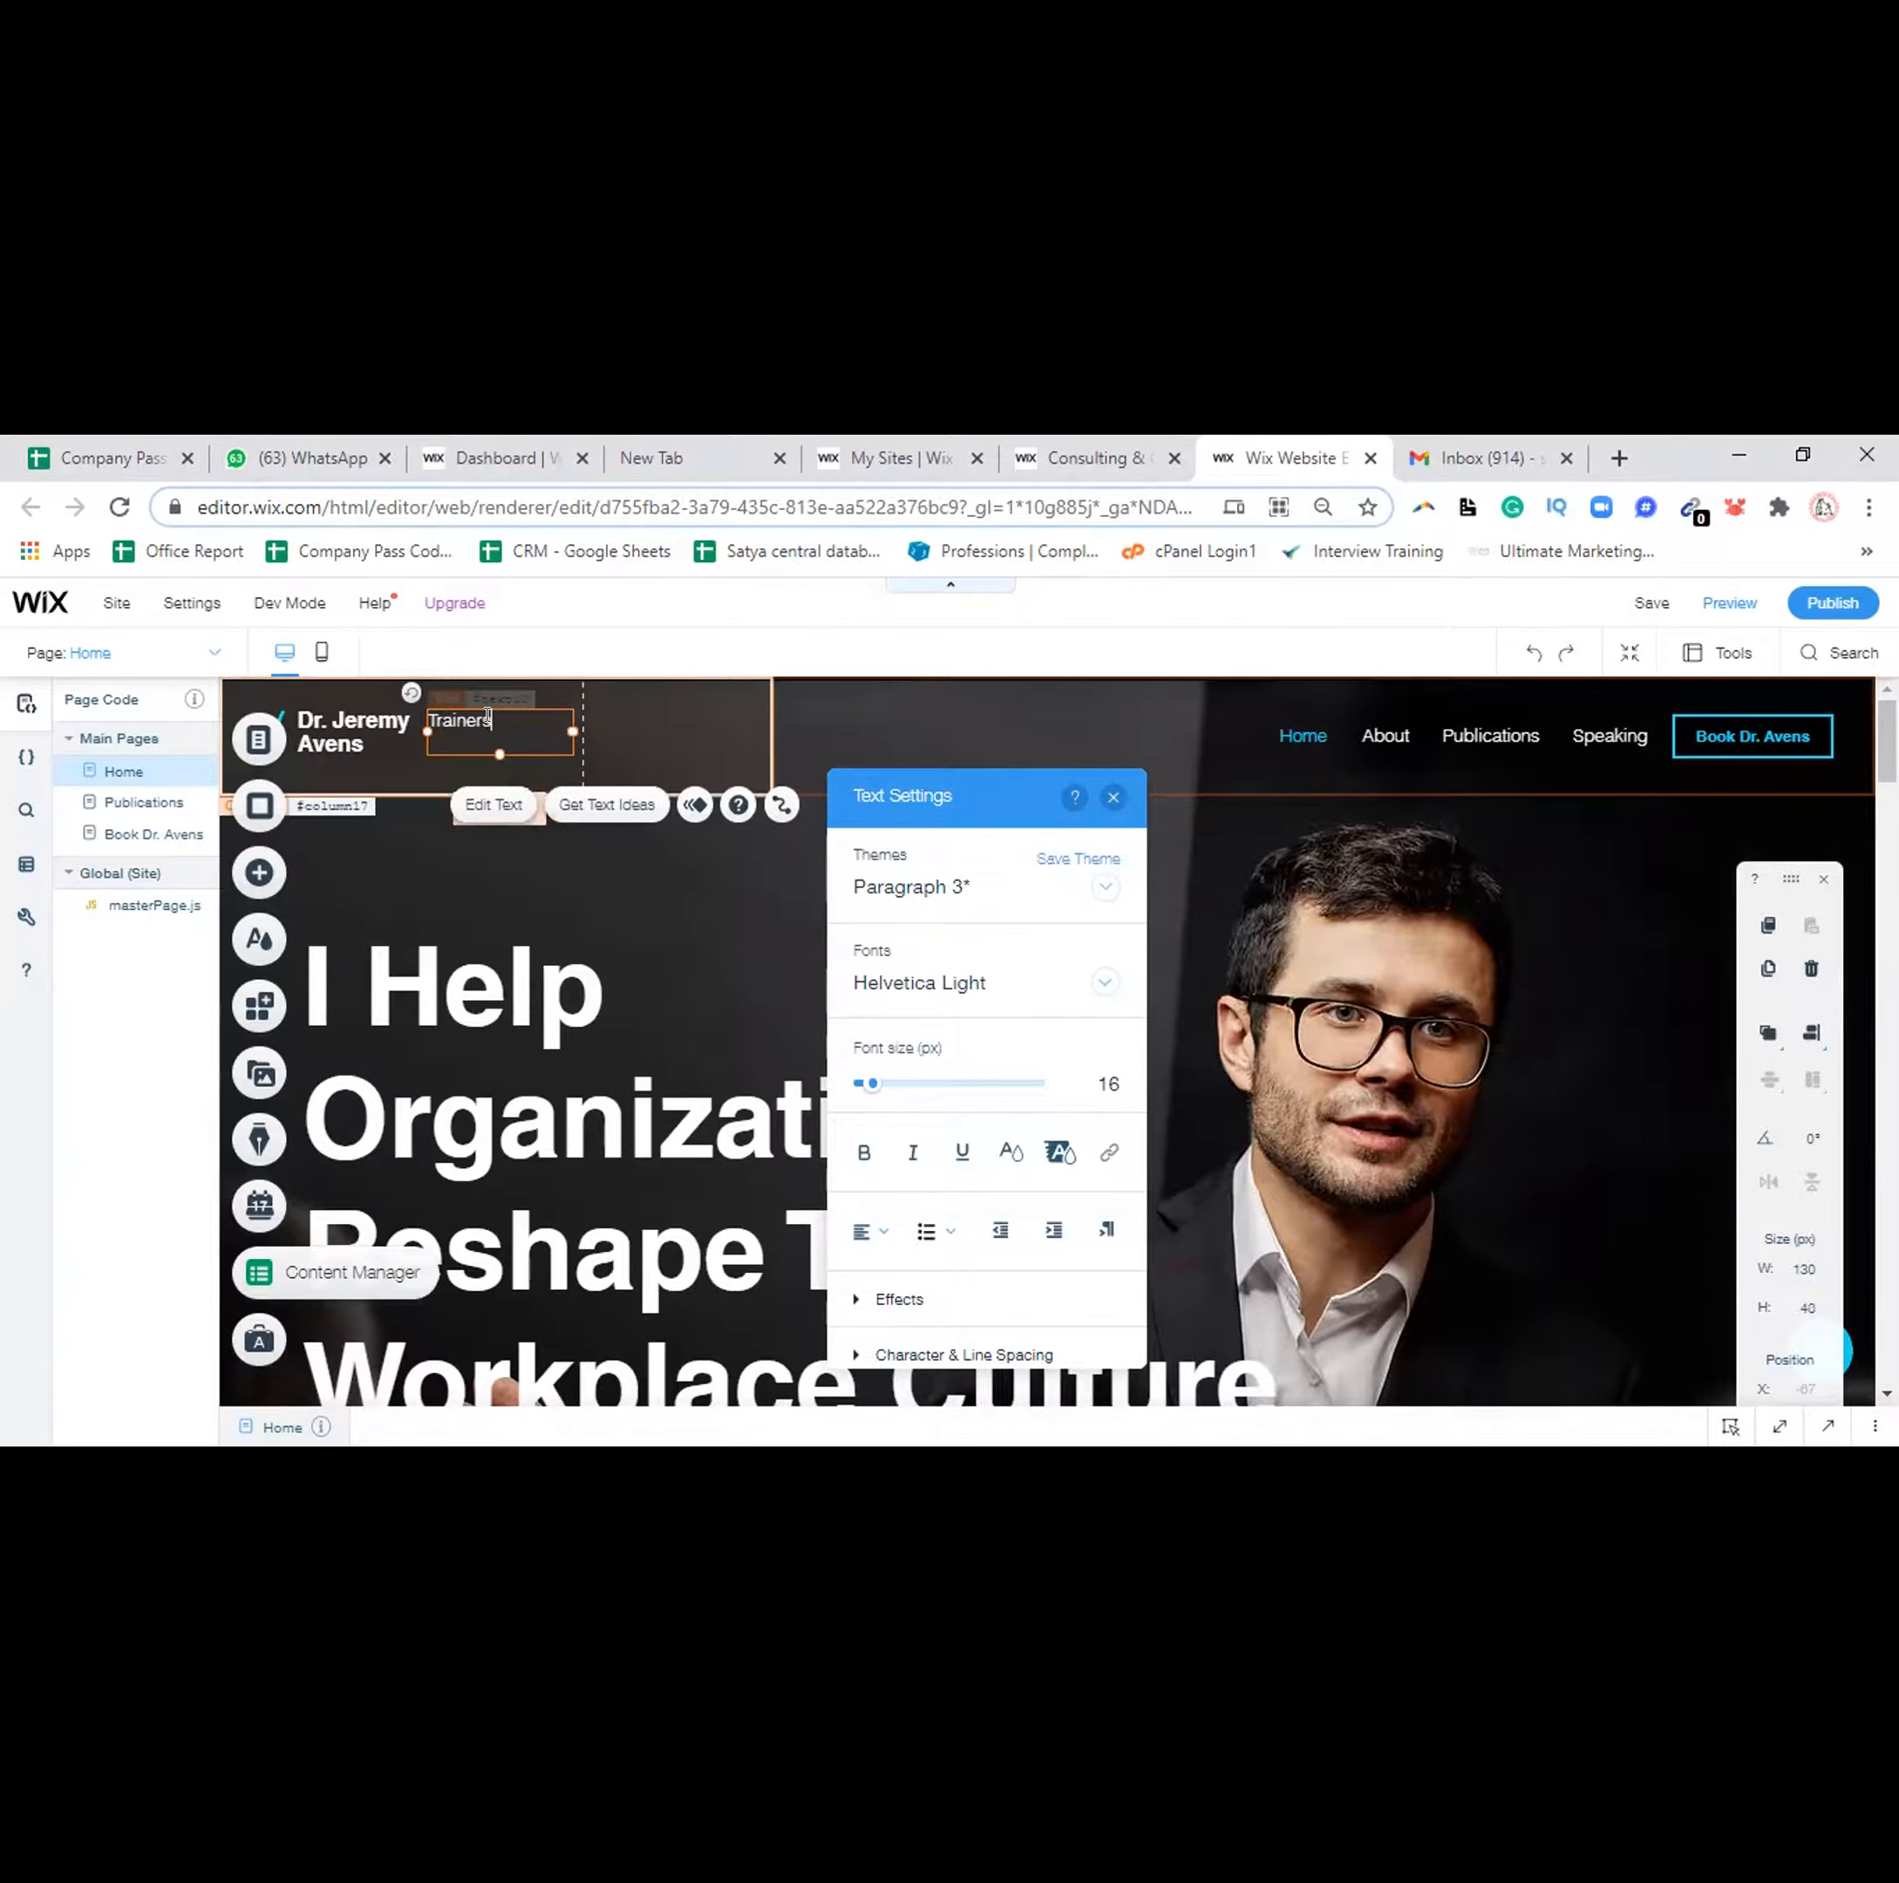
key("BackSpace")
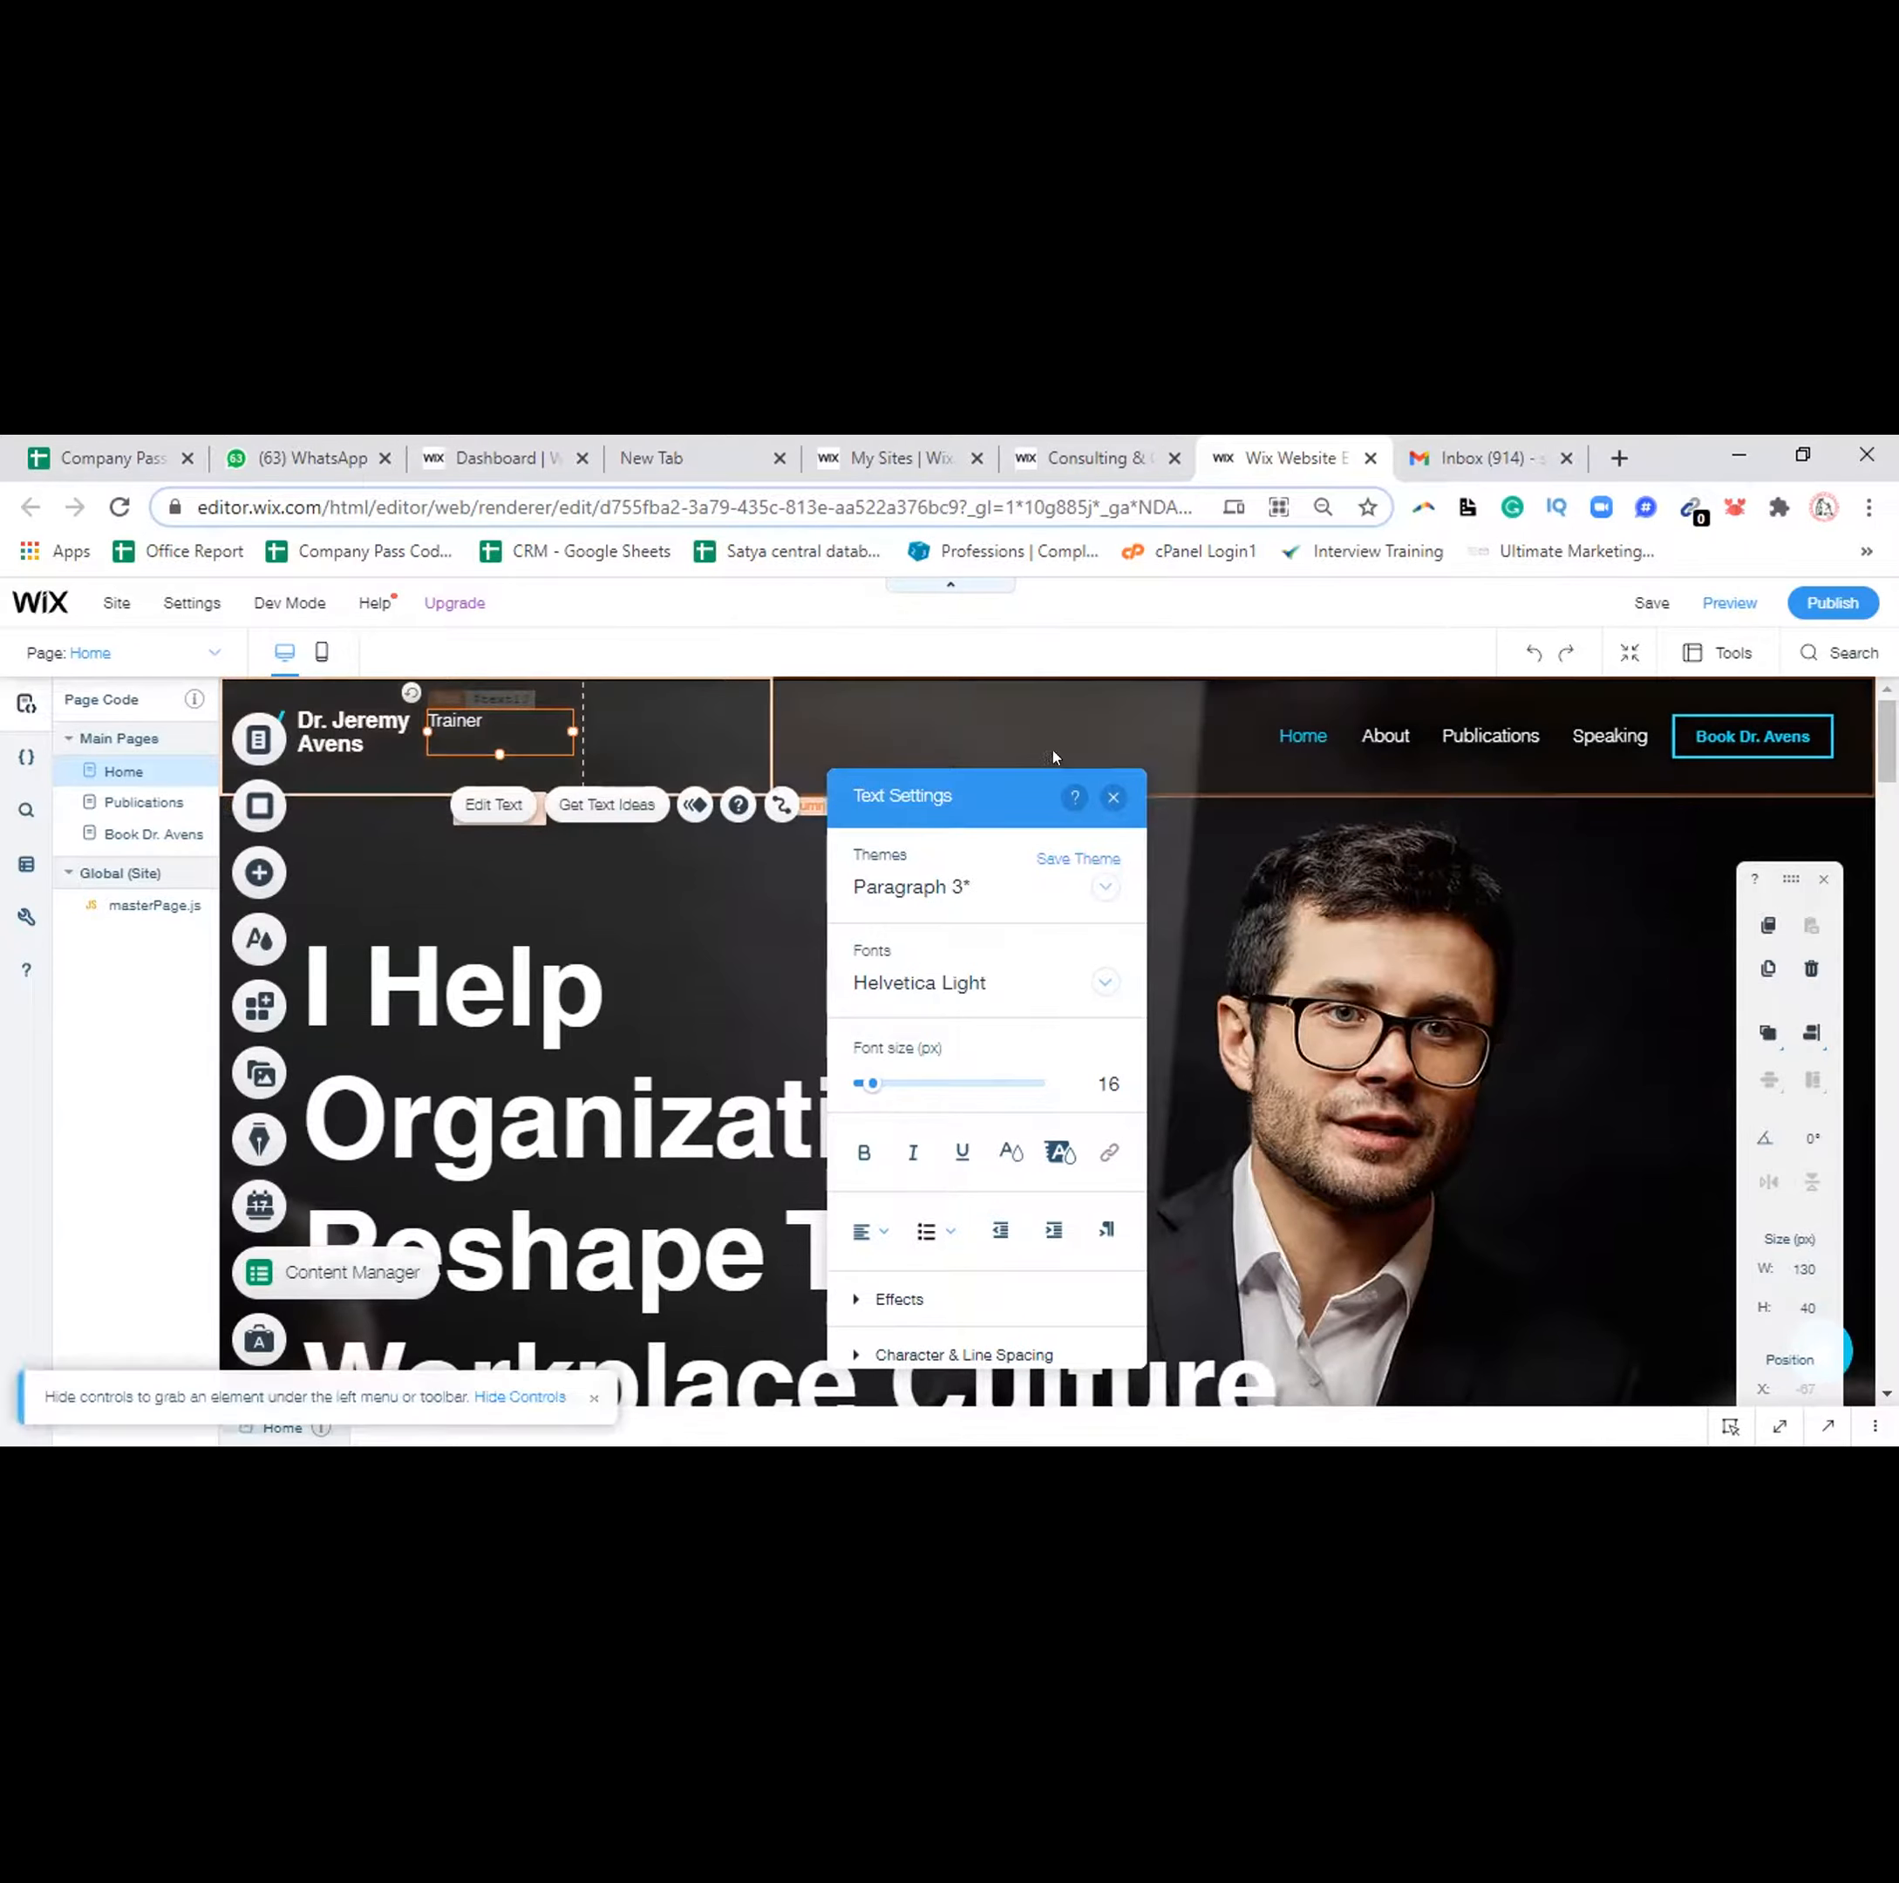
left_click(1105, 799)
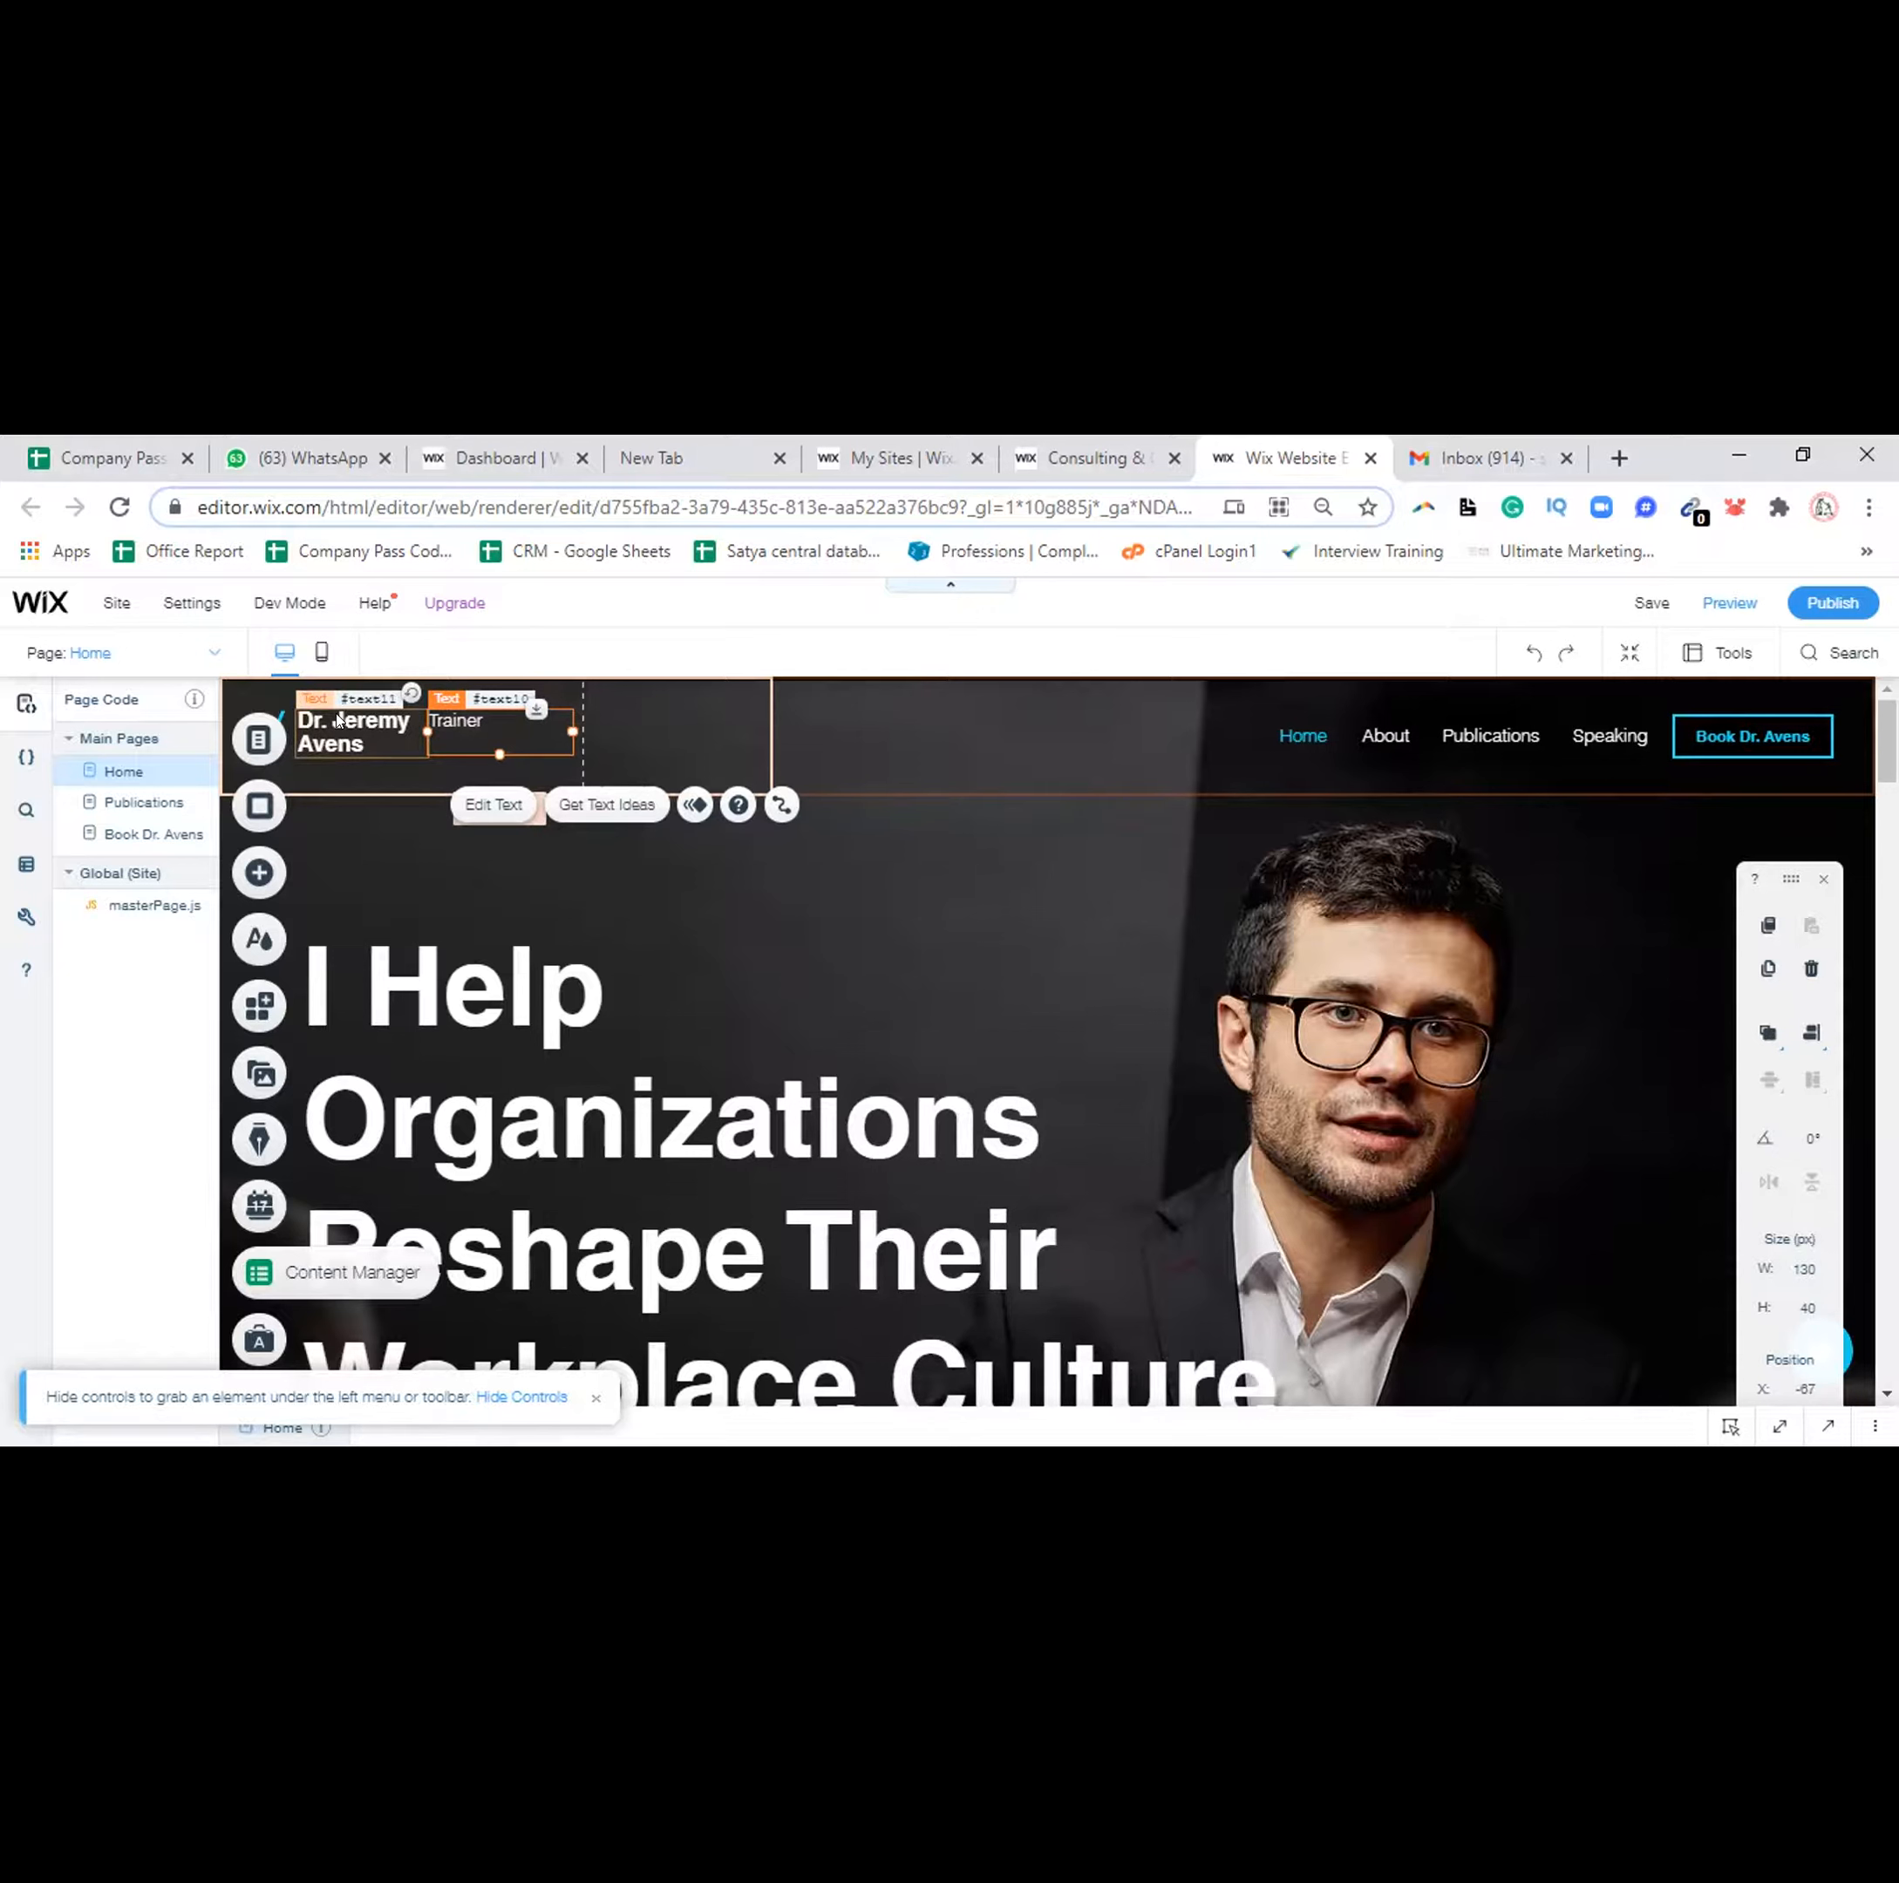
Undo the accidental deletion of the 'Trainer' tagline, widen the Page Code panel, and save
key("Delete")
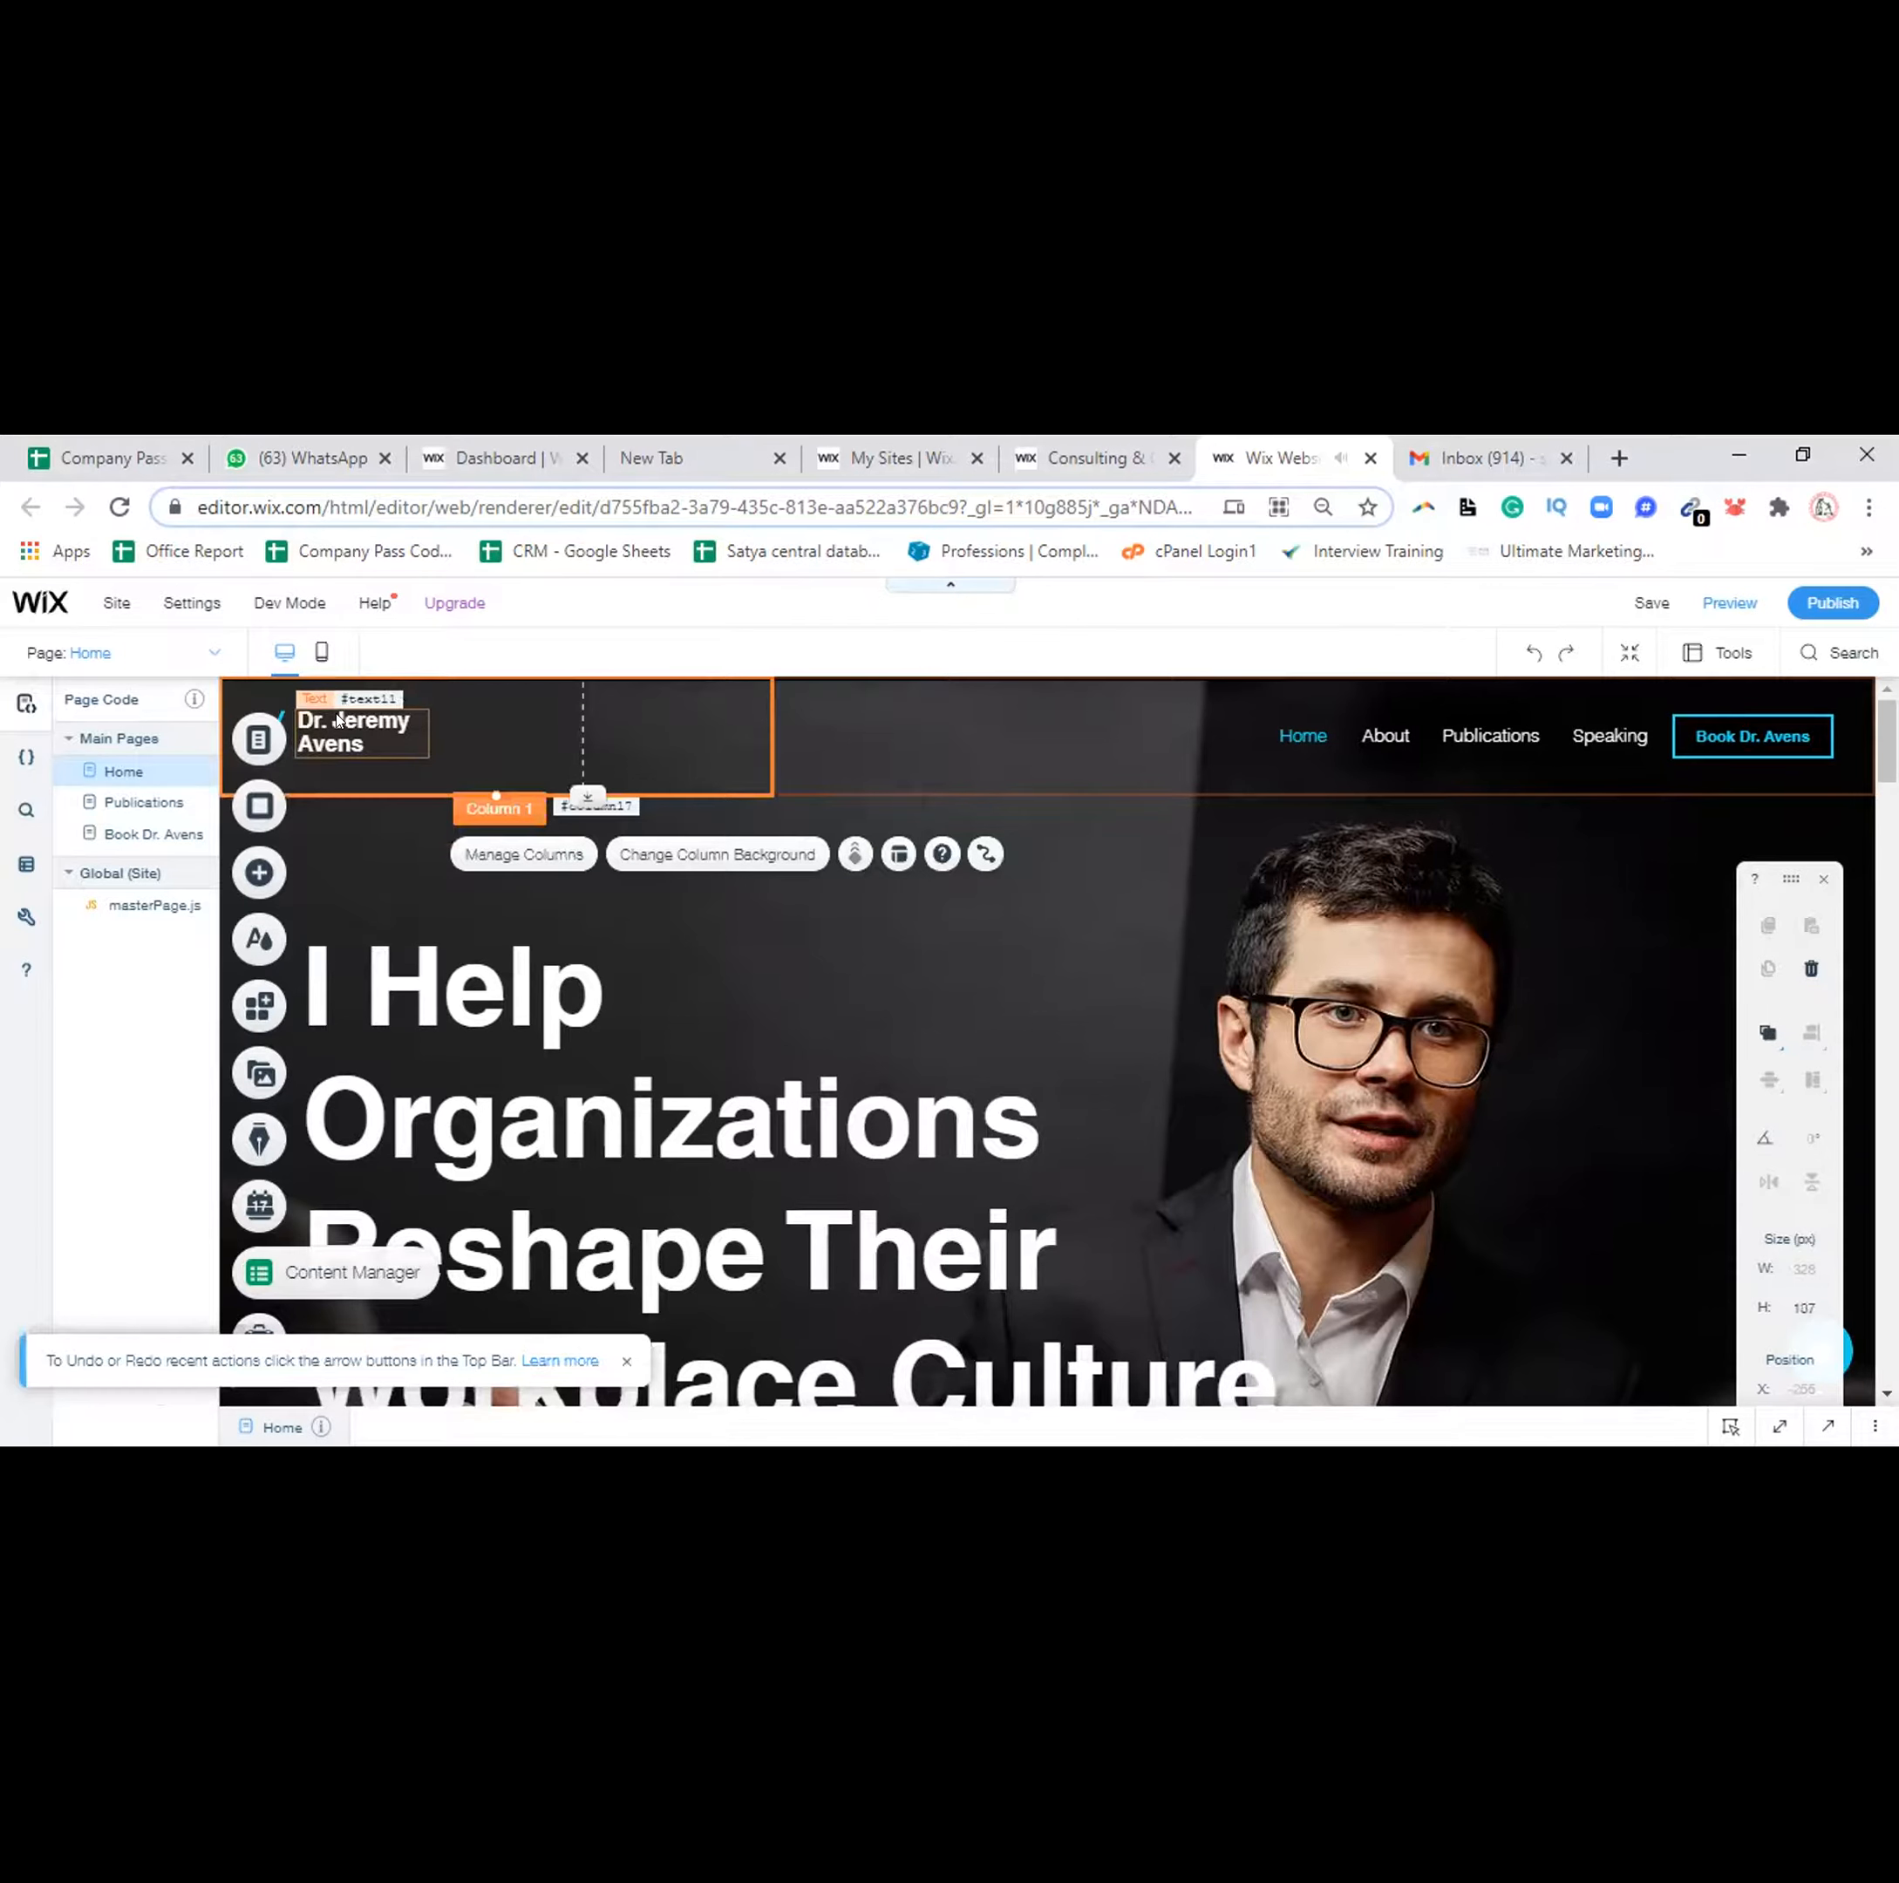
key("ctrl+z")
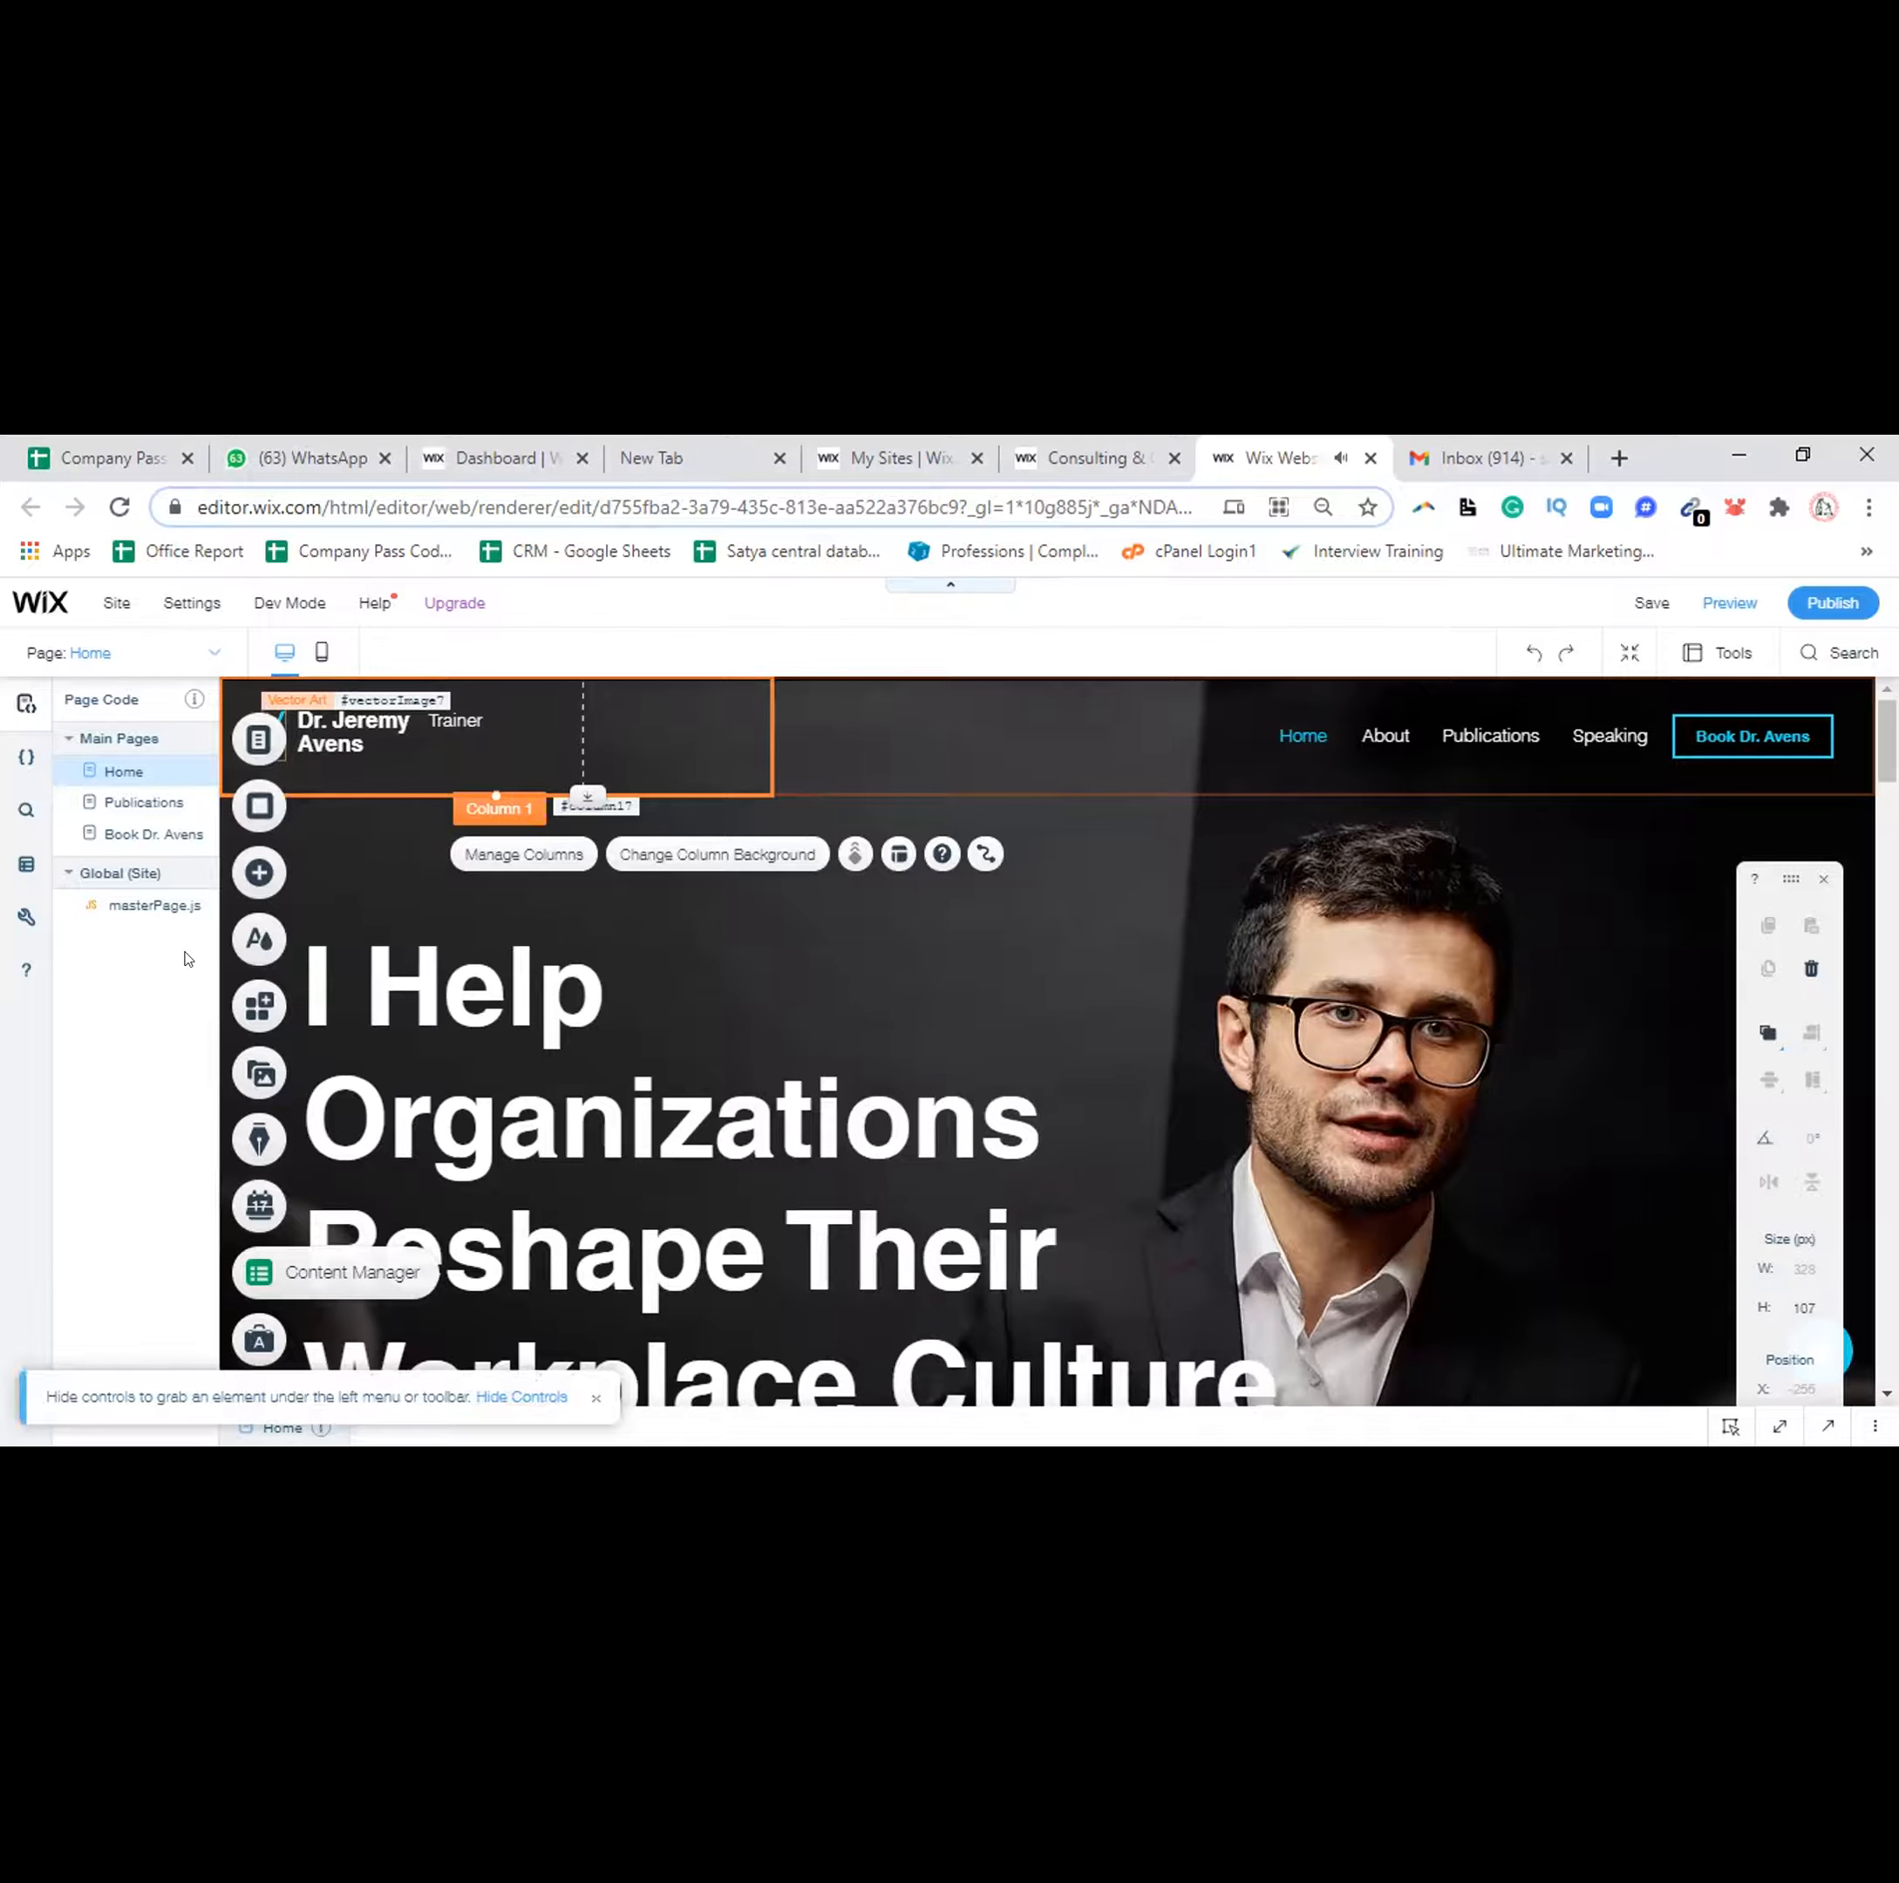
left_click_drag(211, 937, 324, 915)
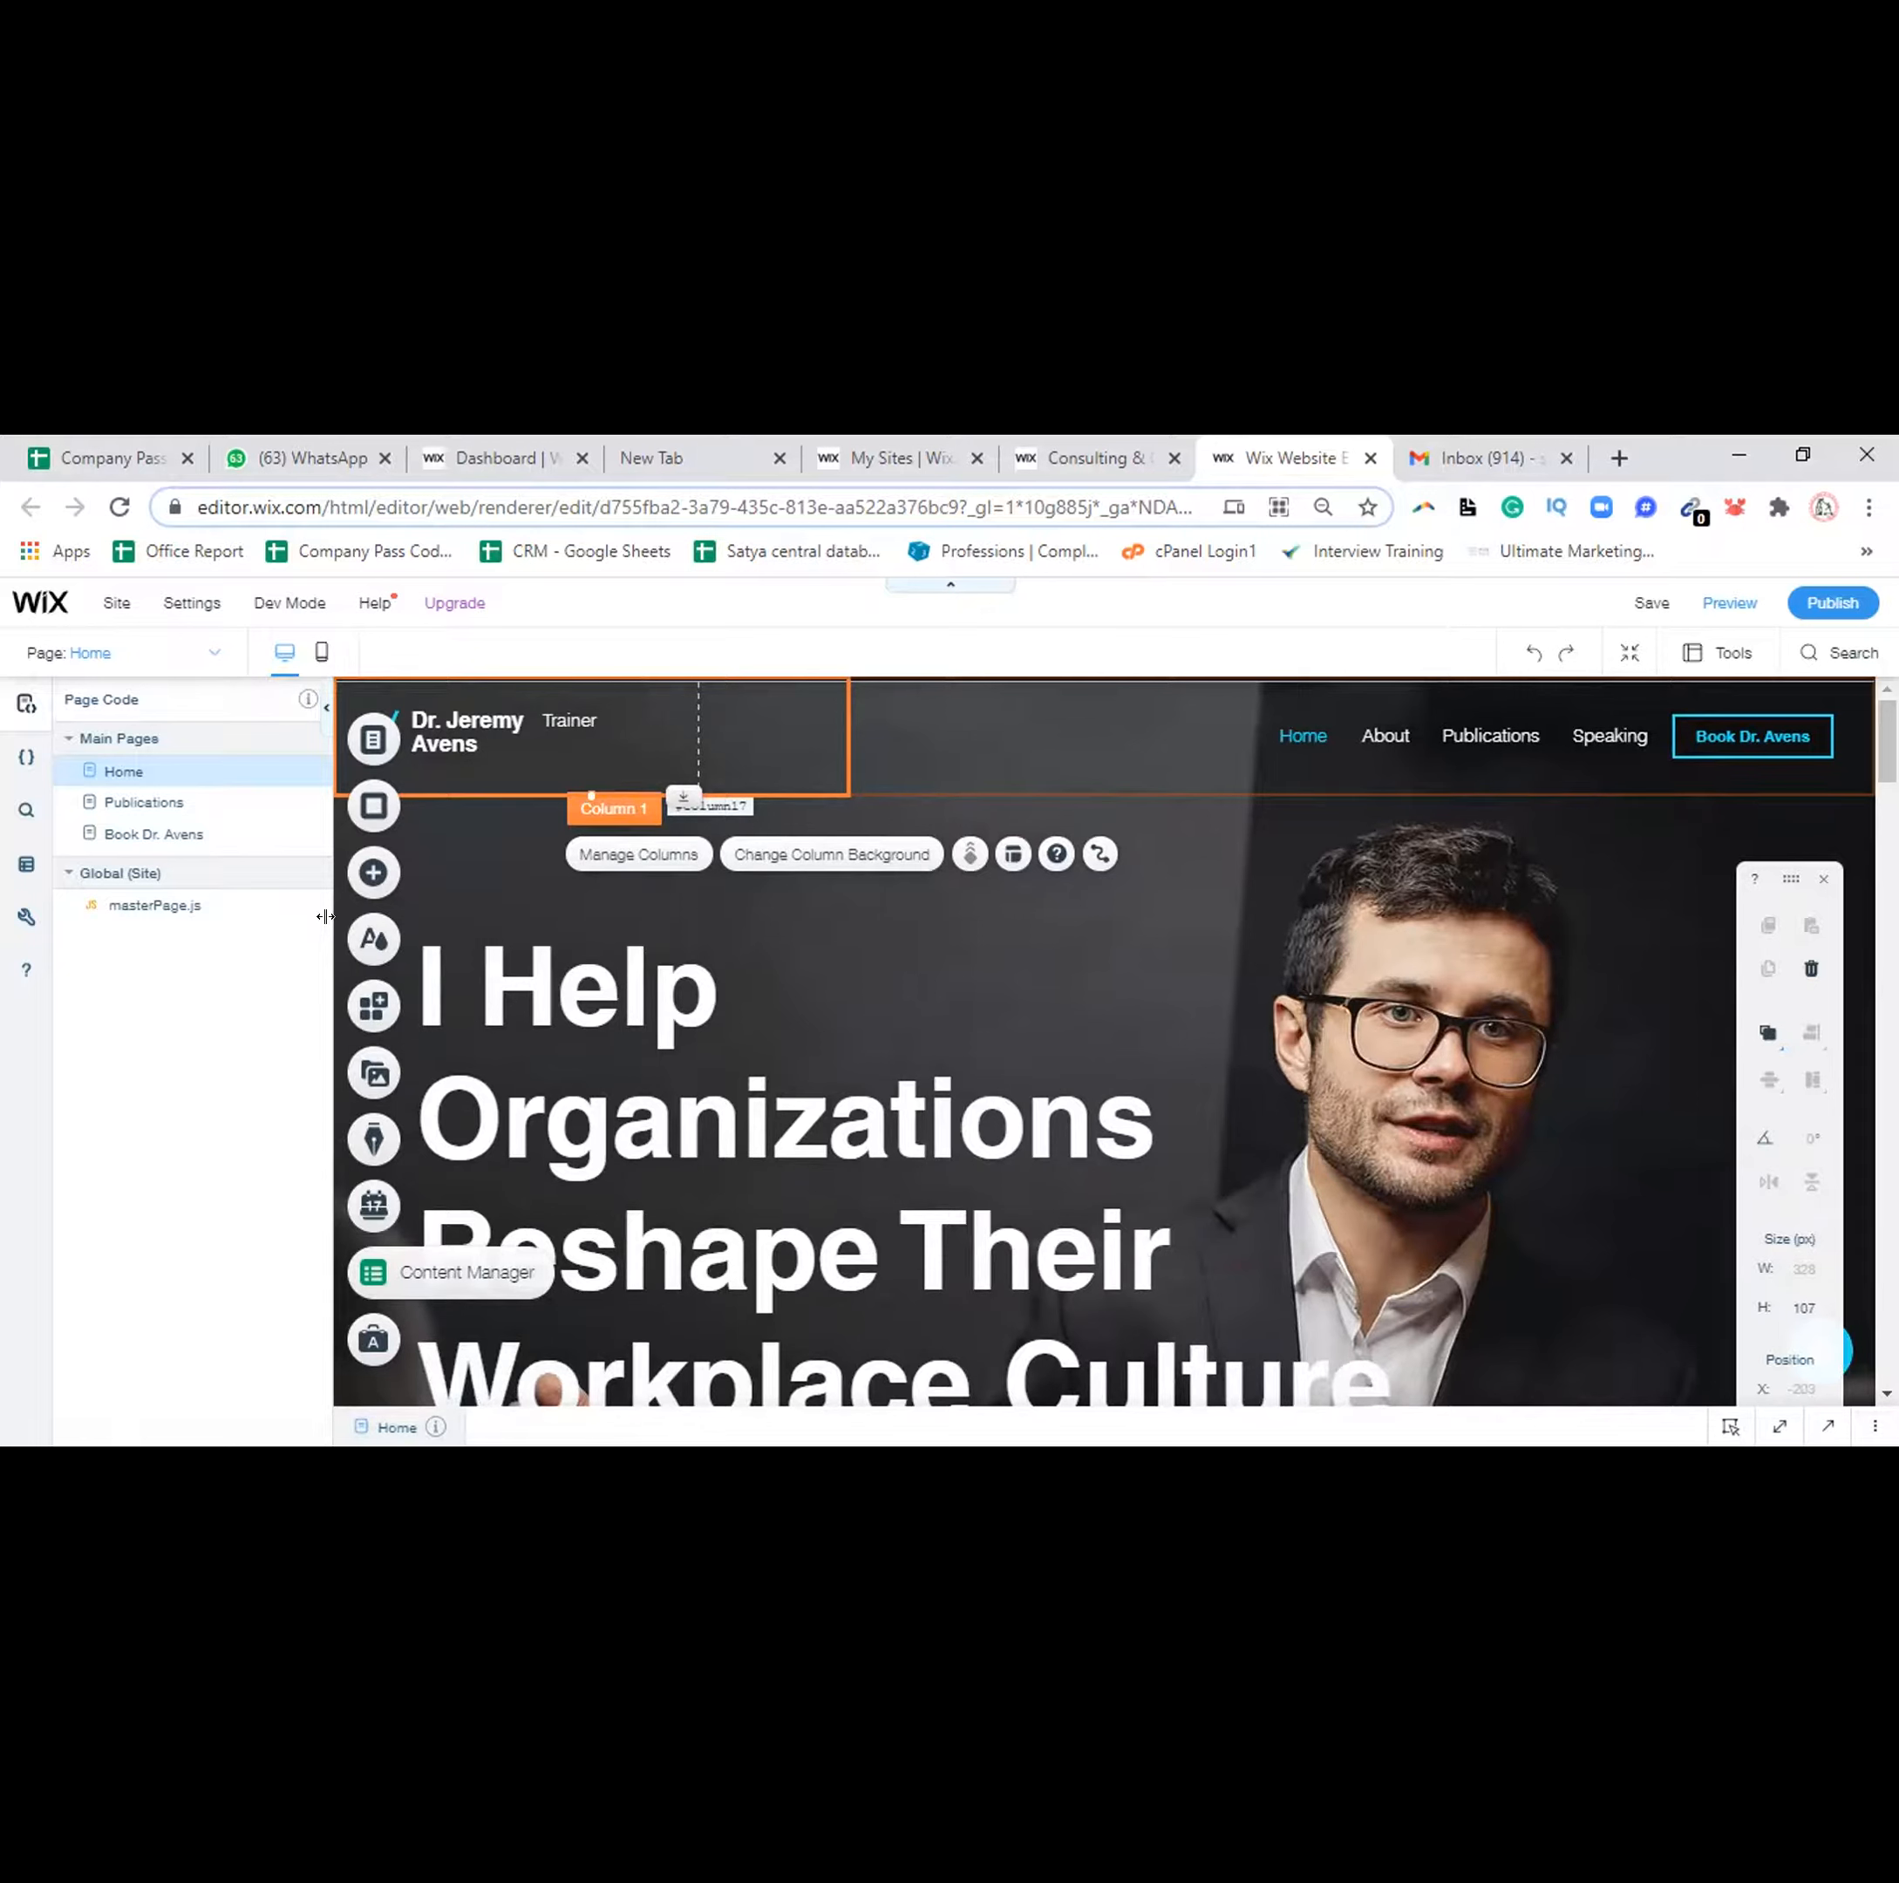
key("ctrl+s")
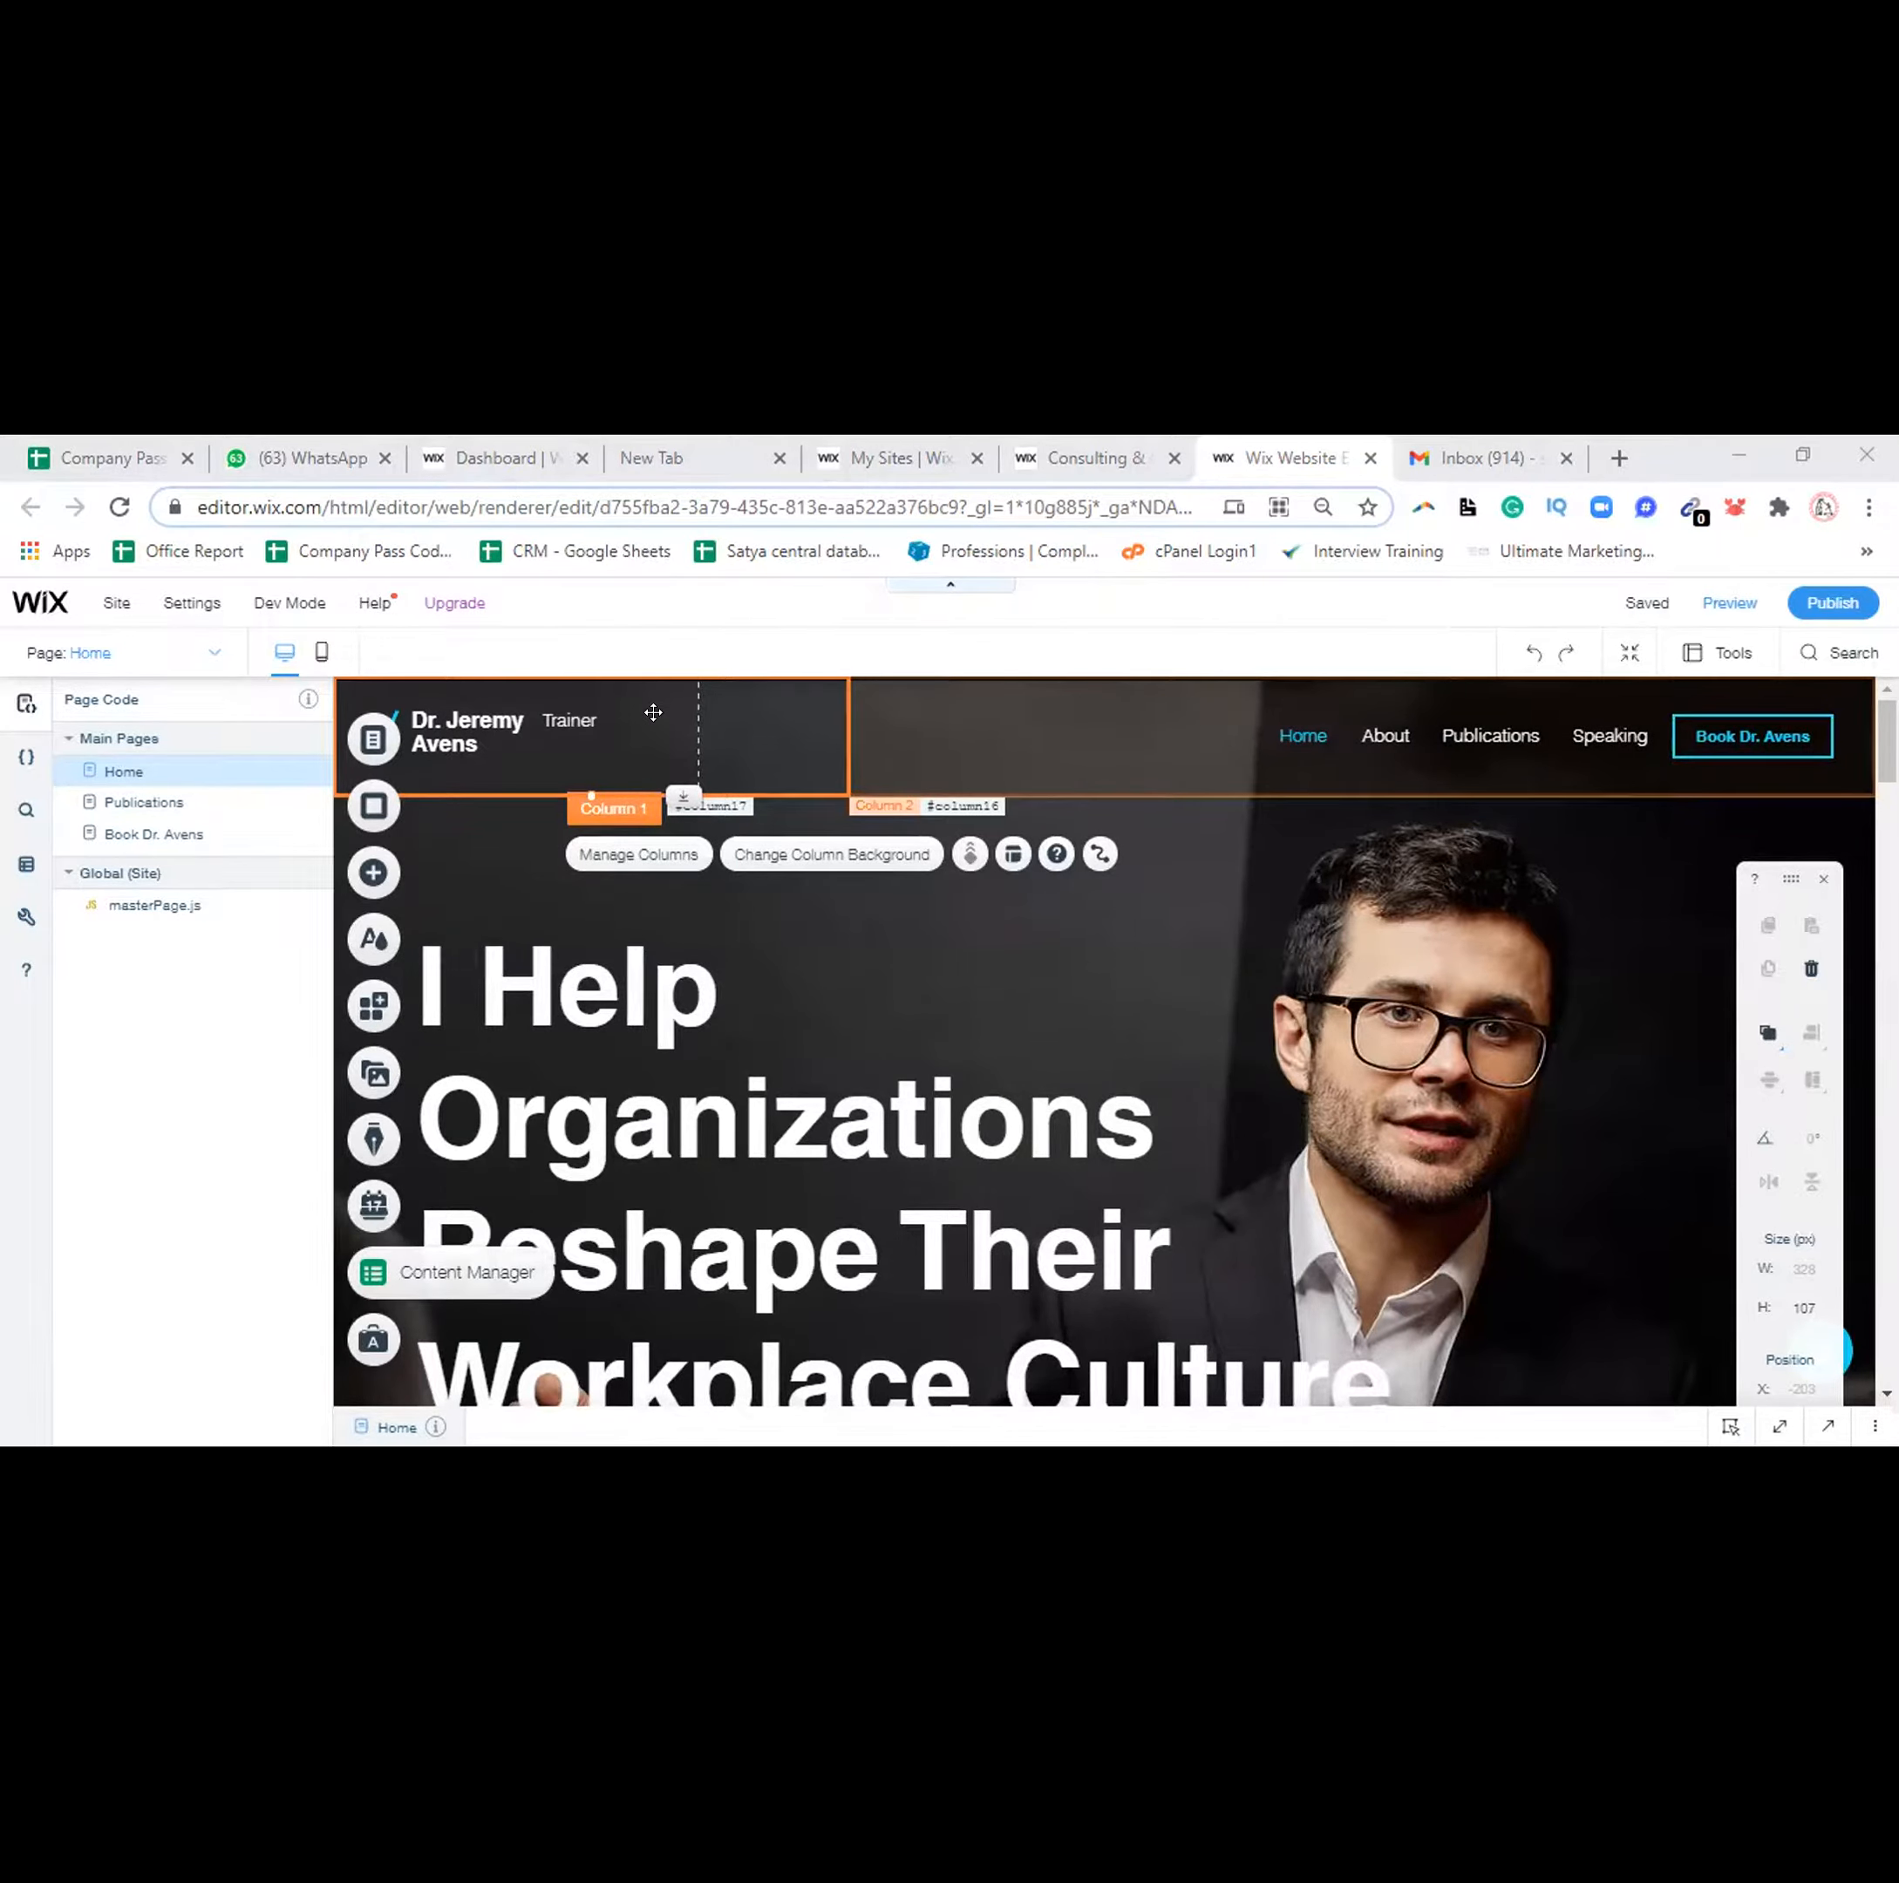
left_click(588, 727)
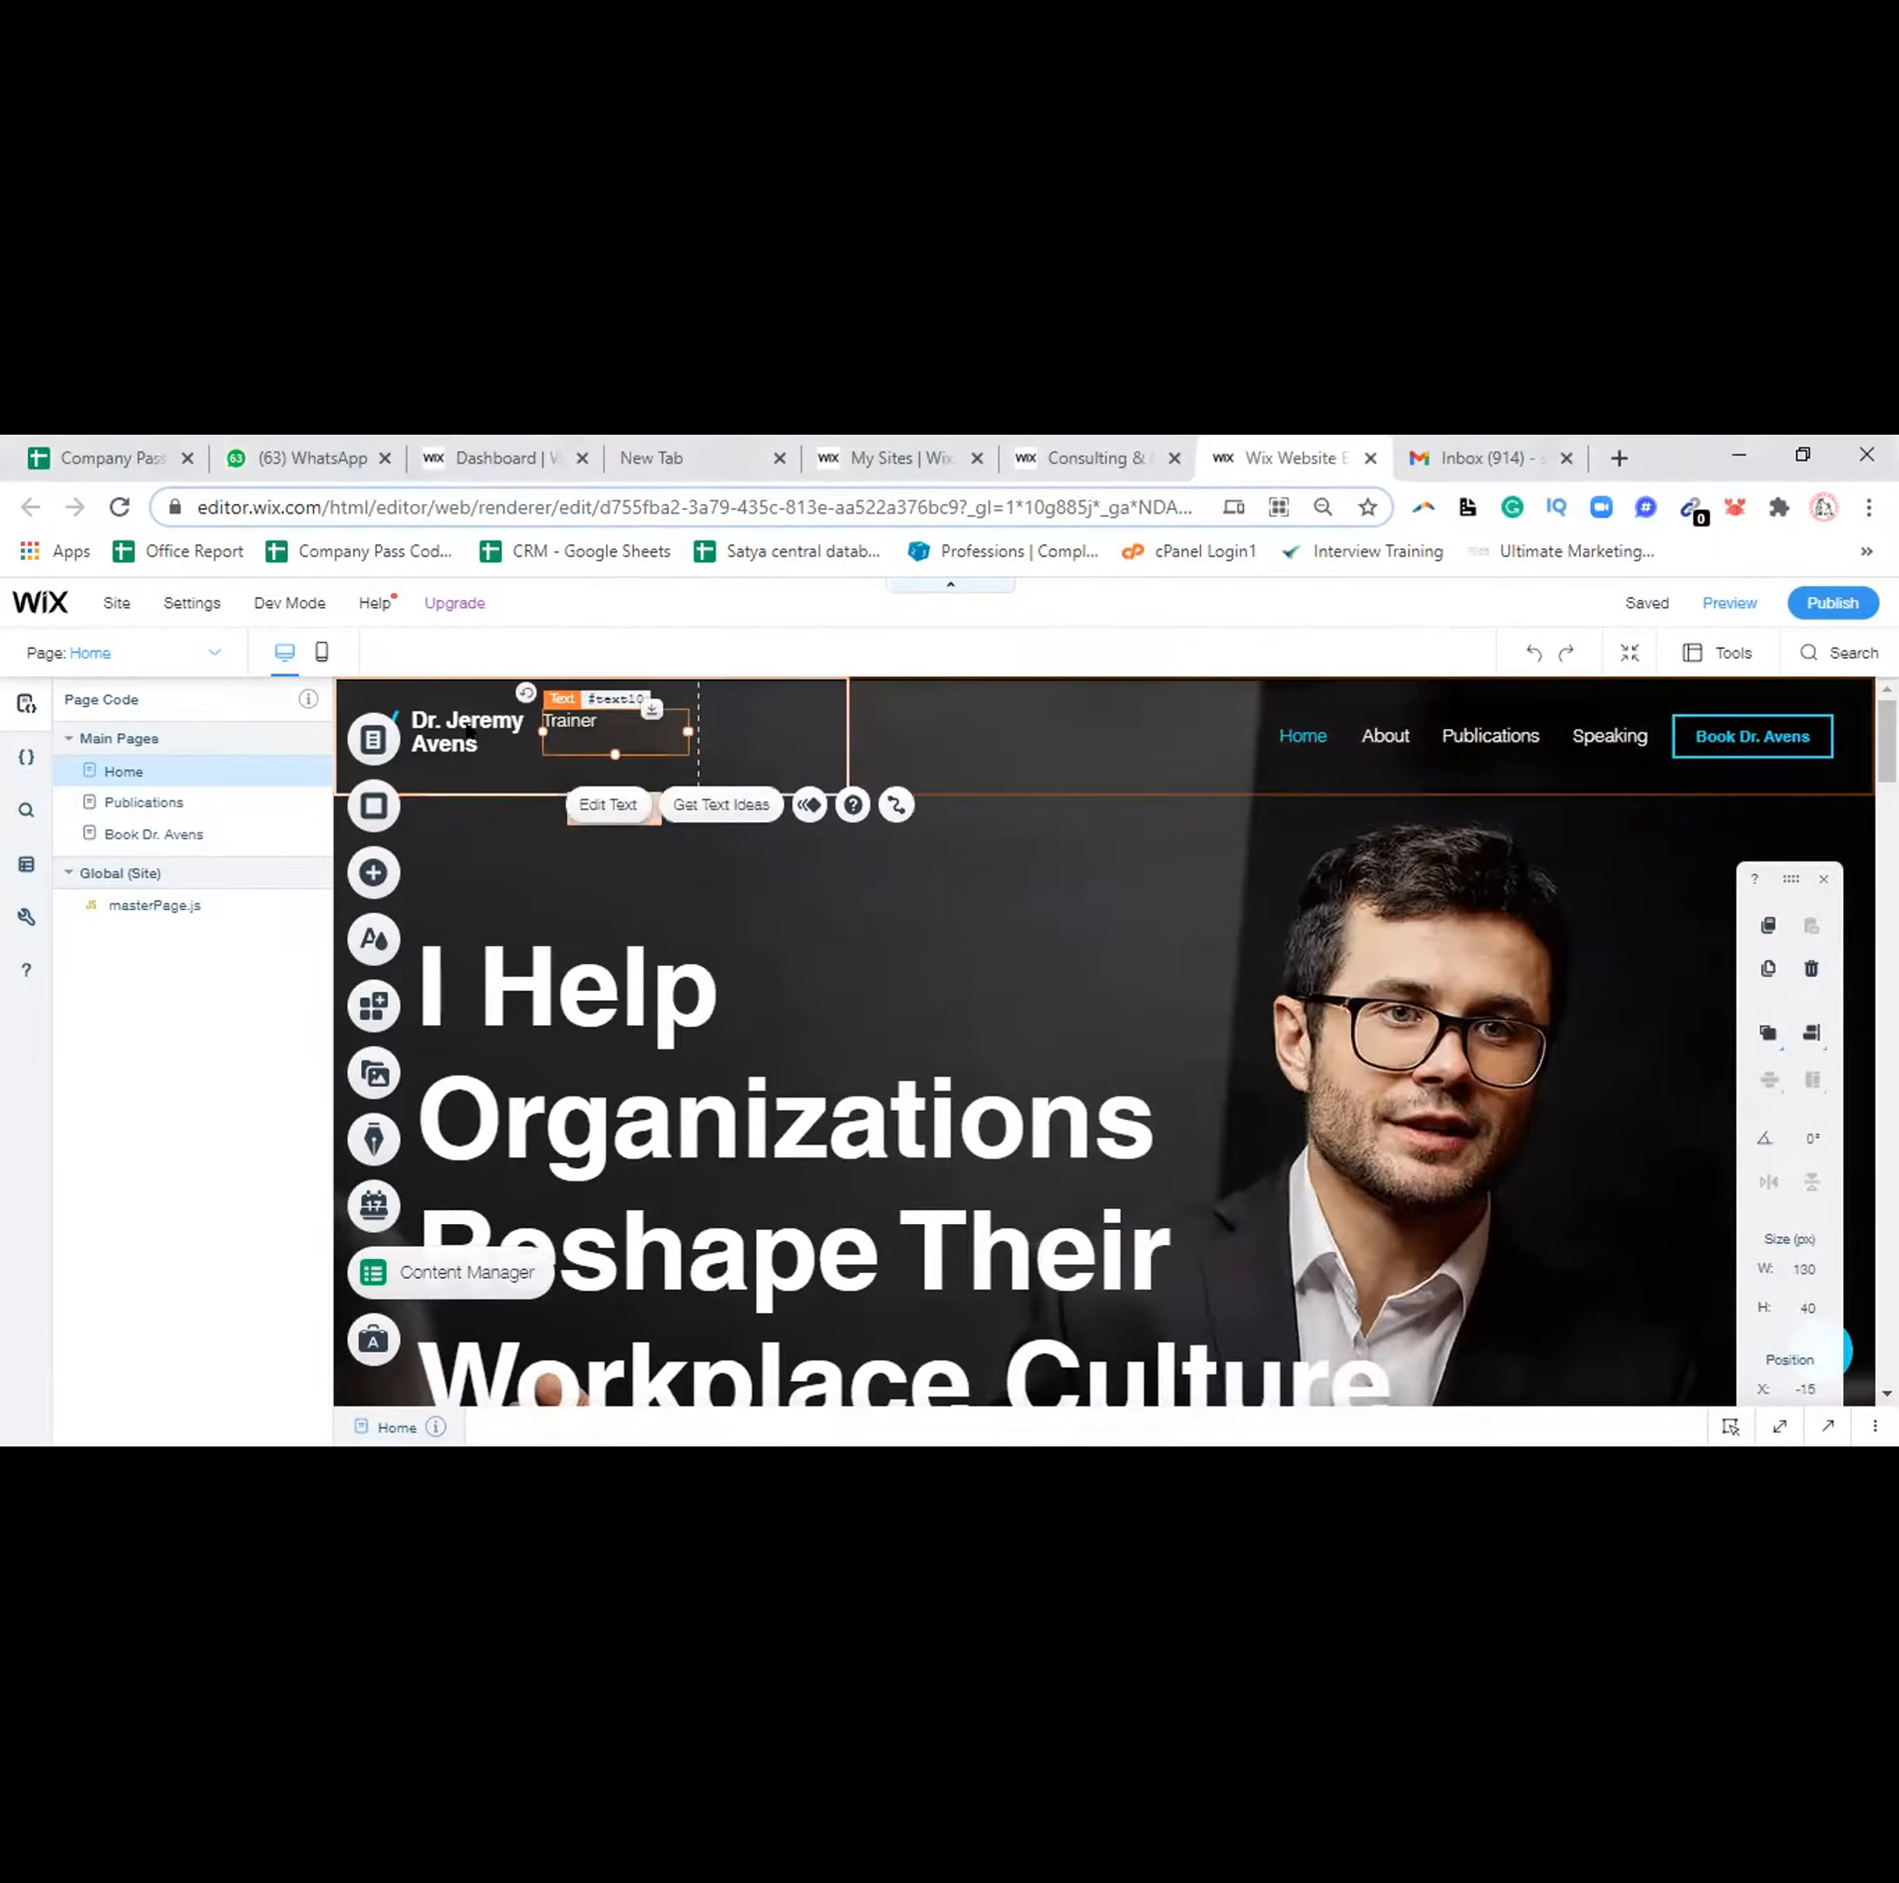
left_click(831, 714)
key("Delete")
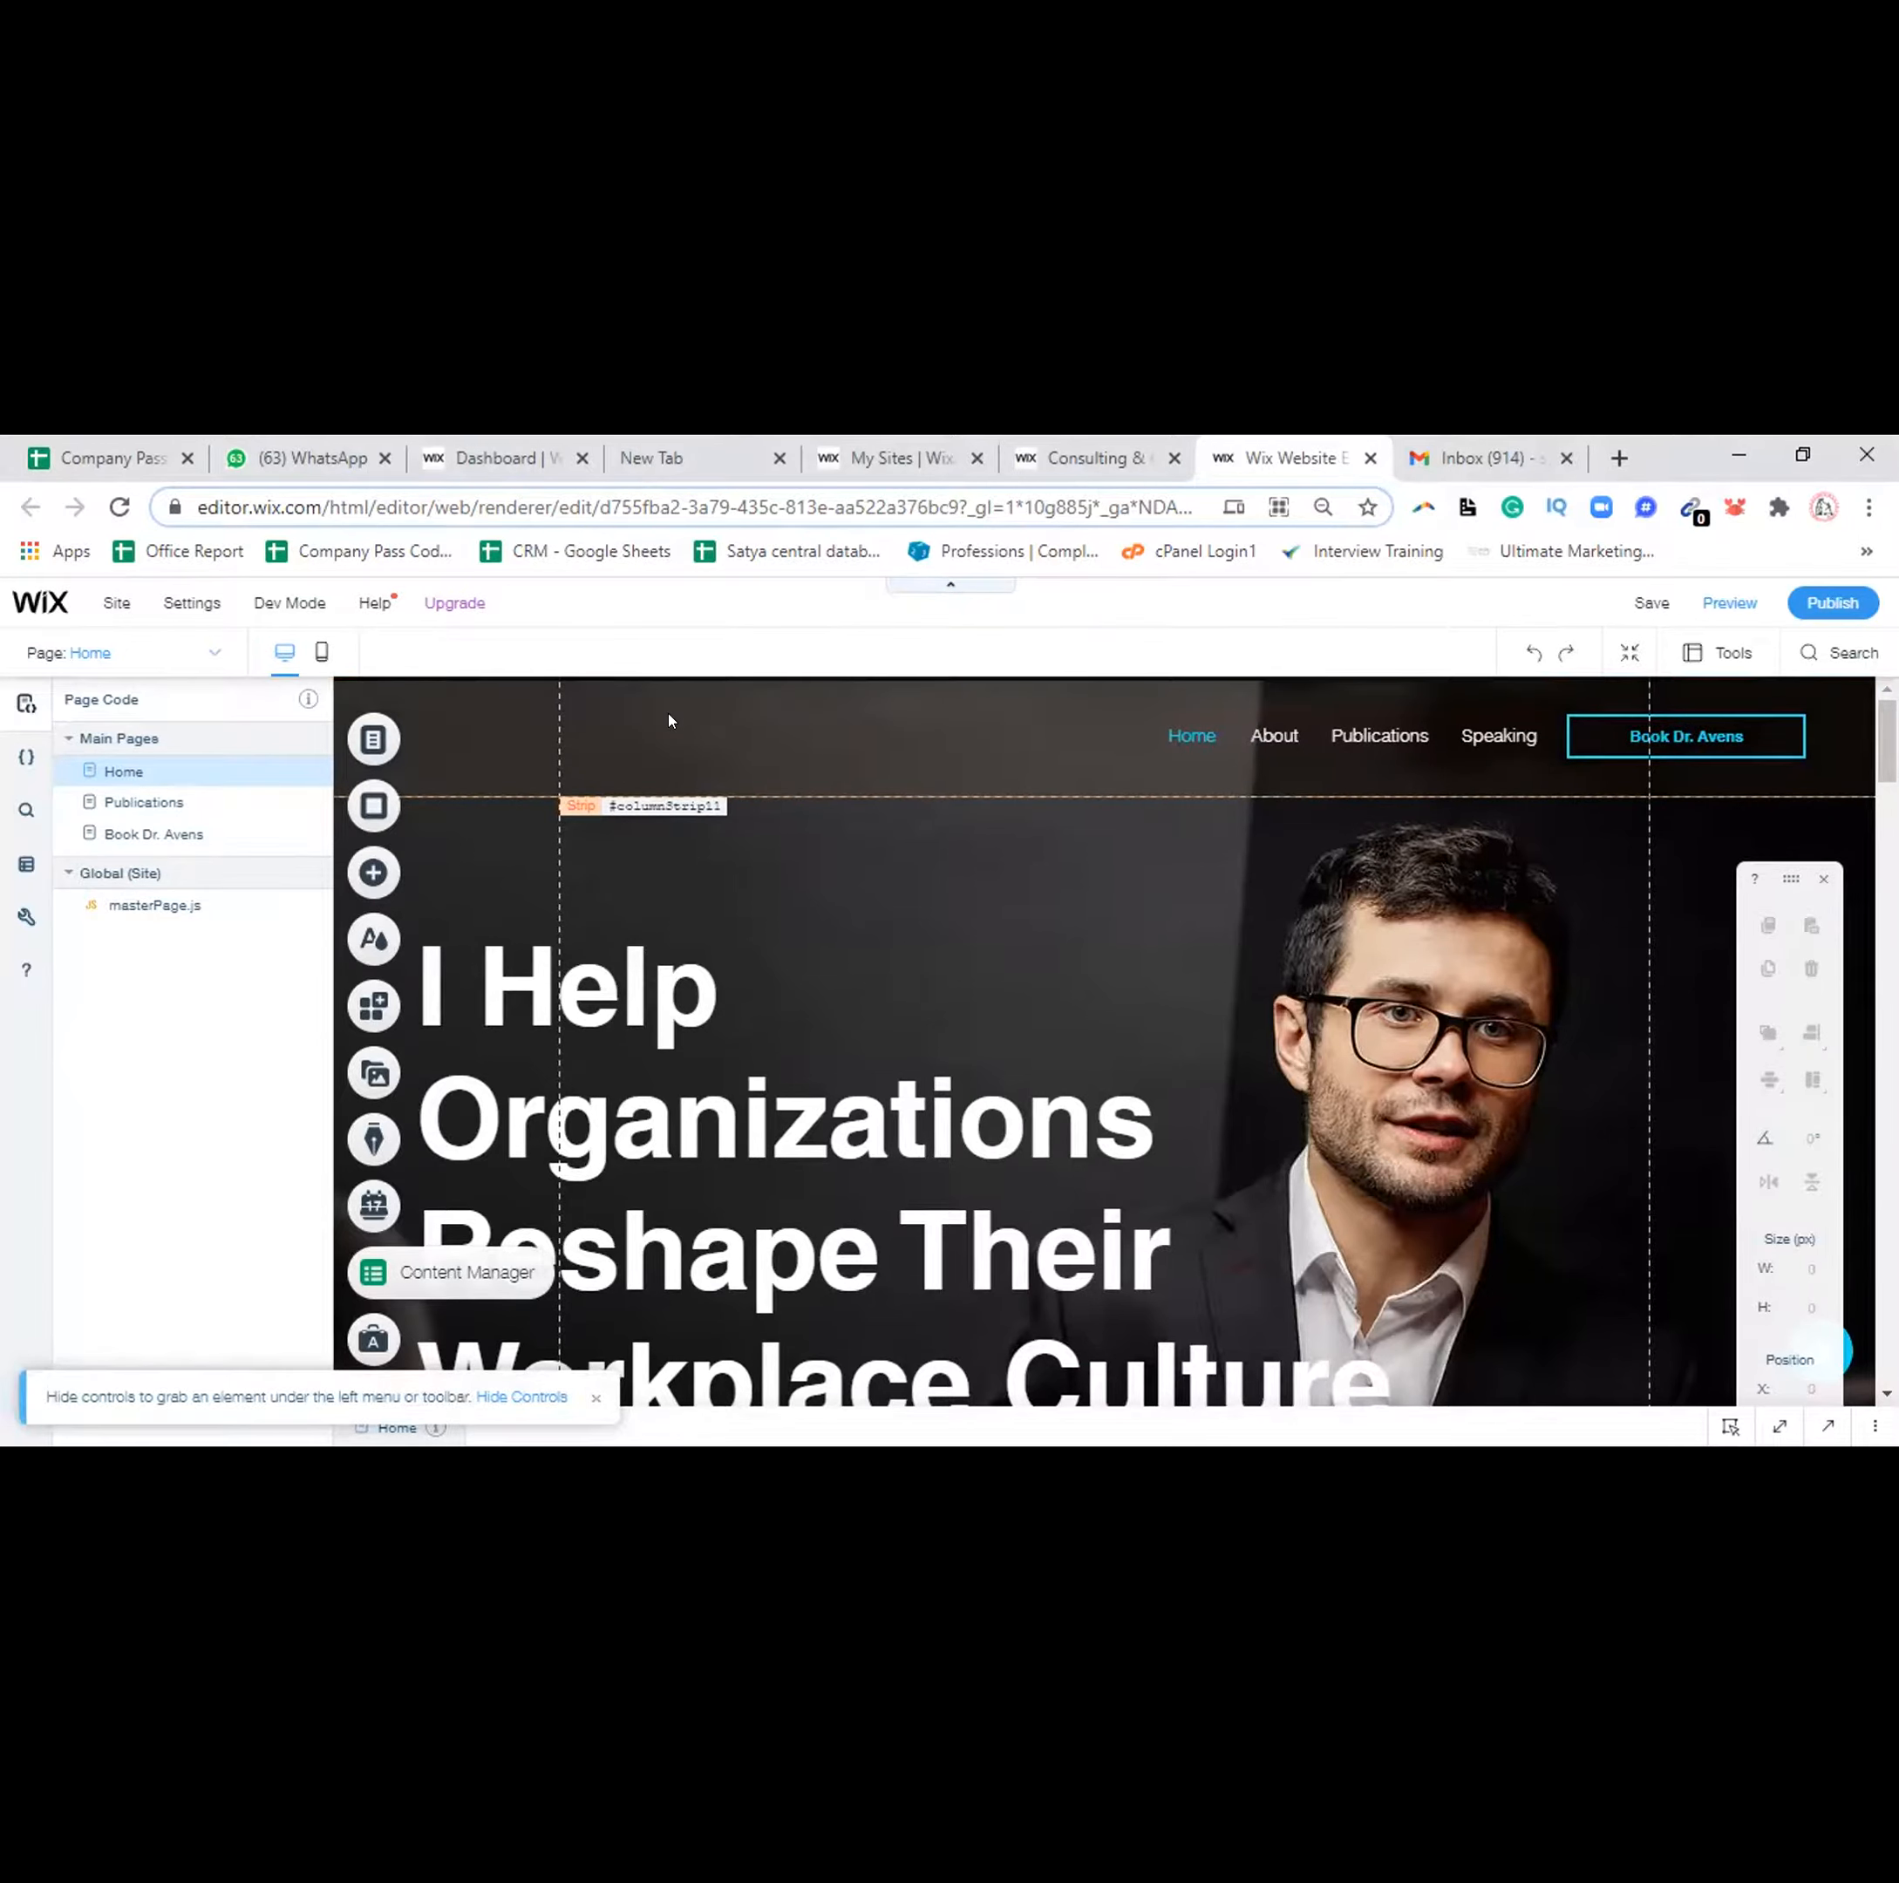
key("ctrl+z")
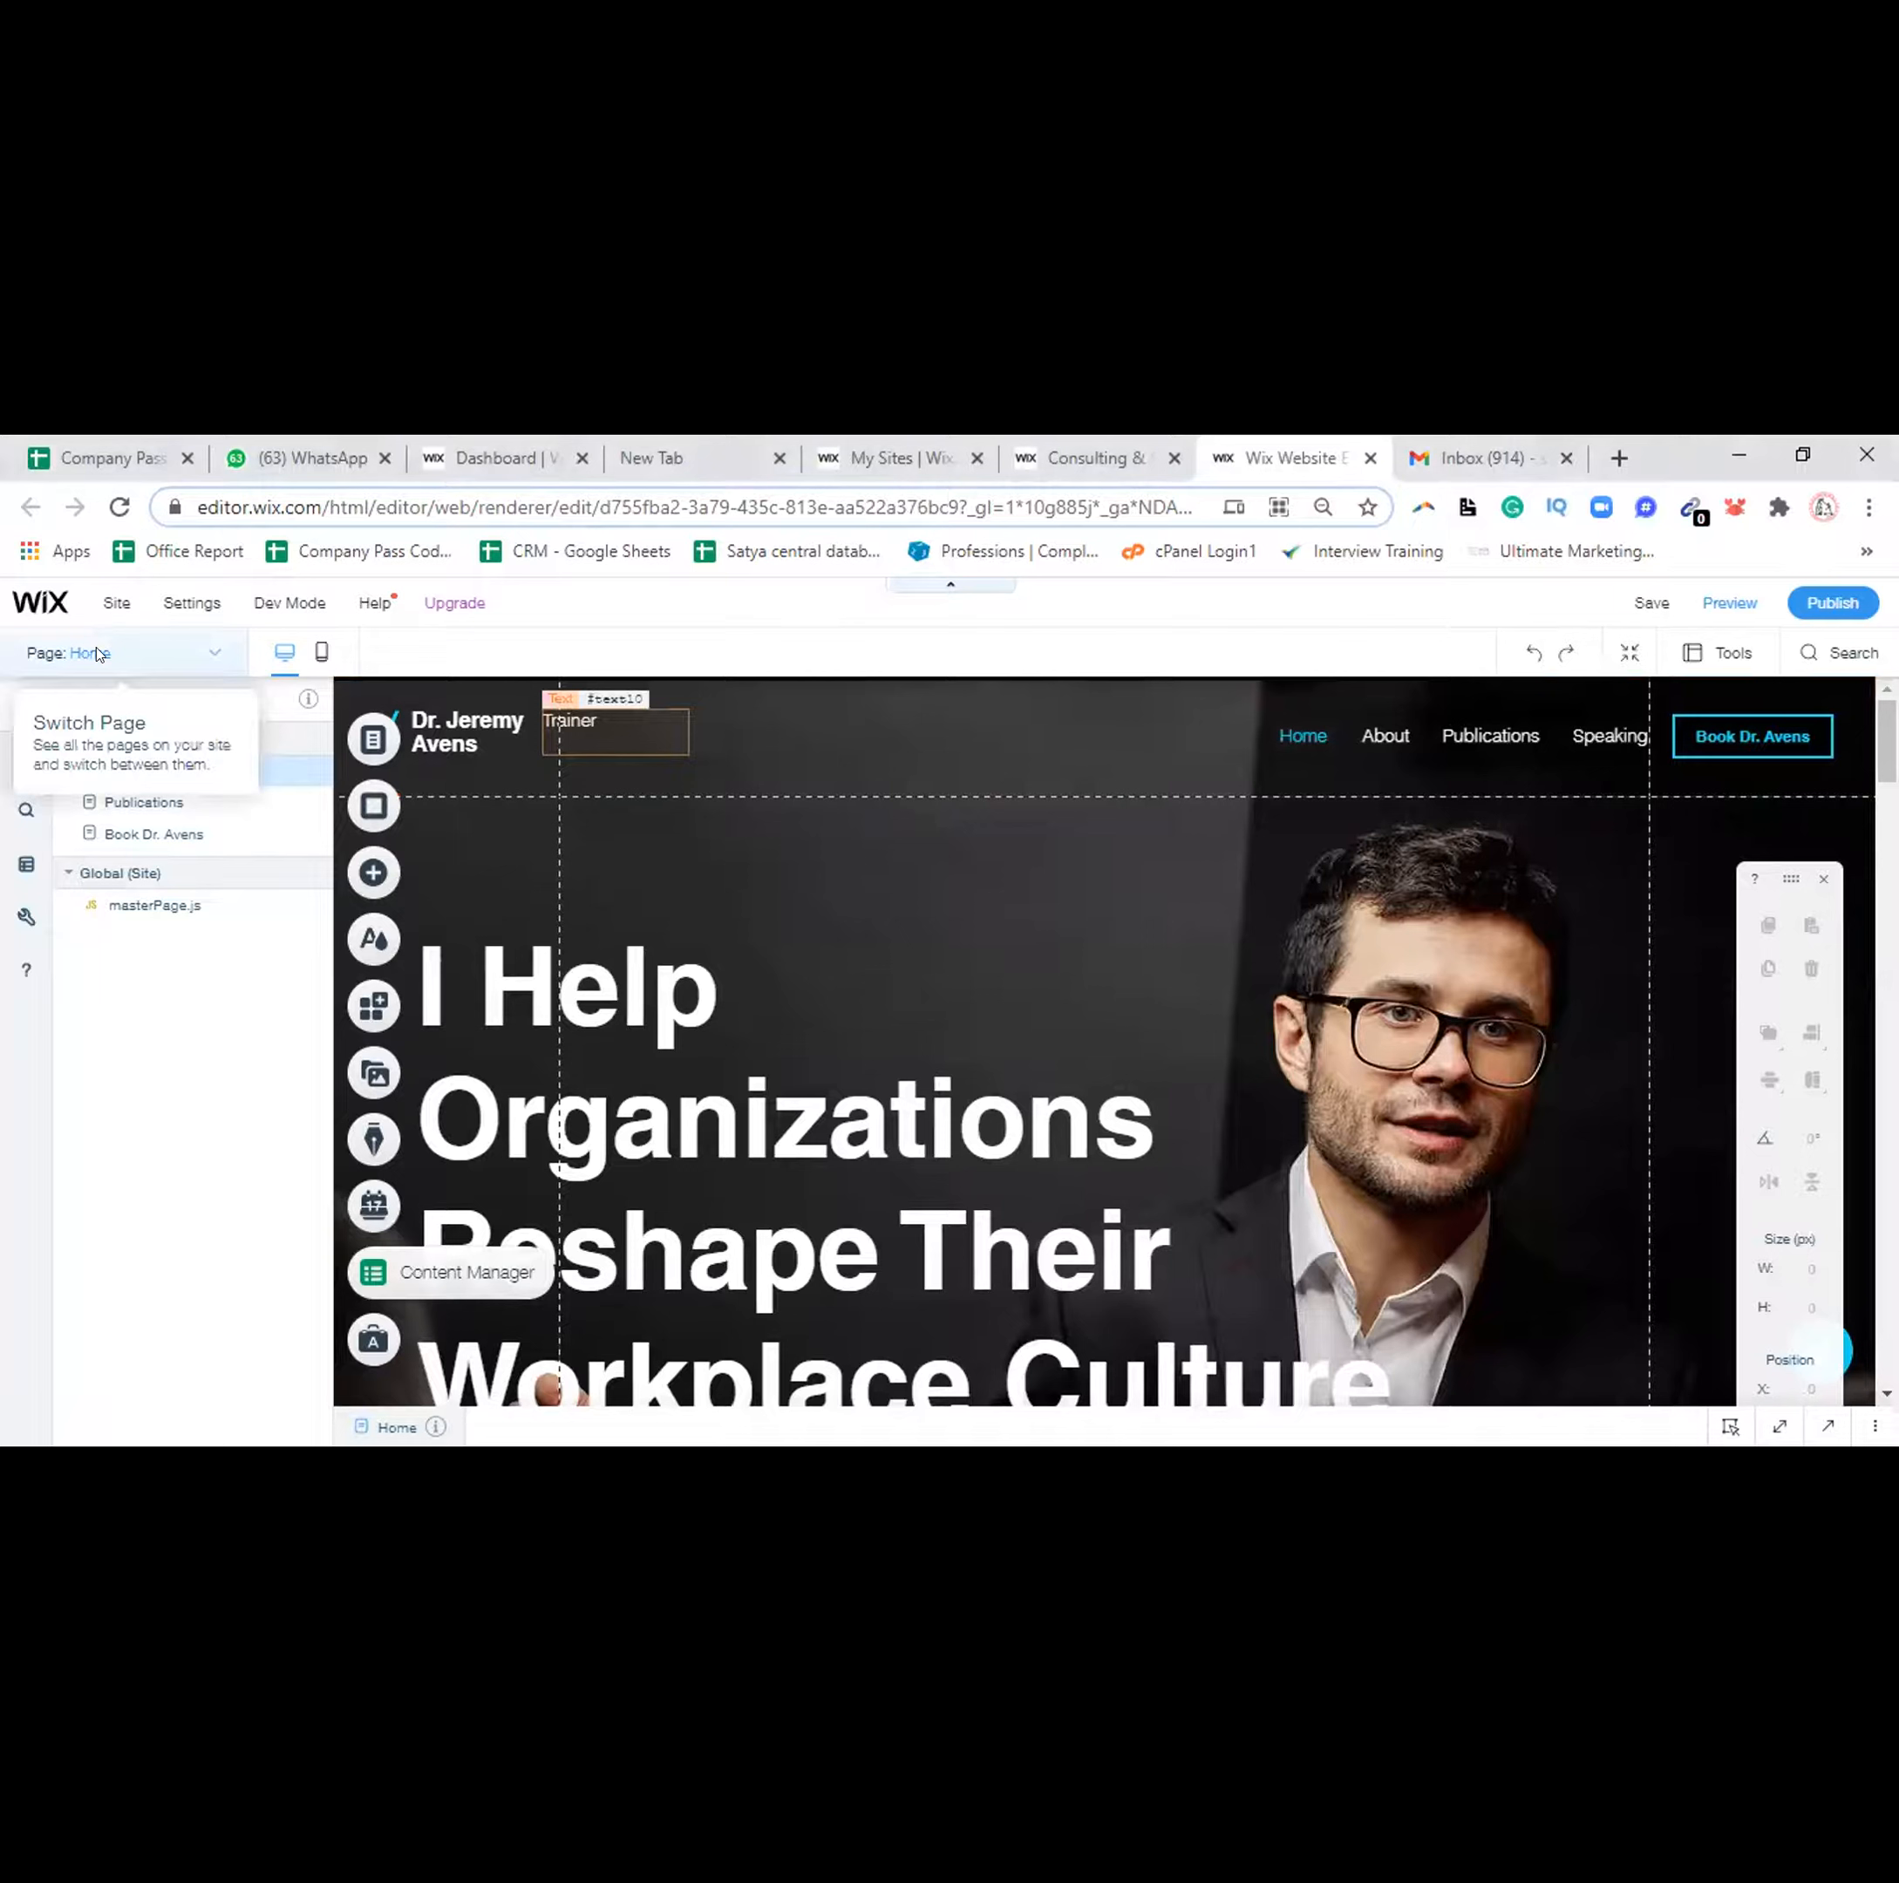
left_click(81, 661)
left_click(75, 693)
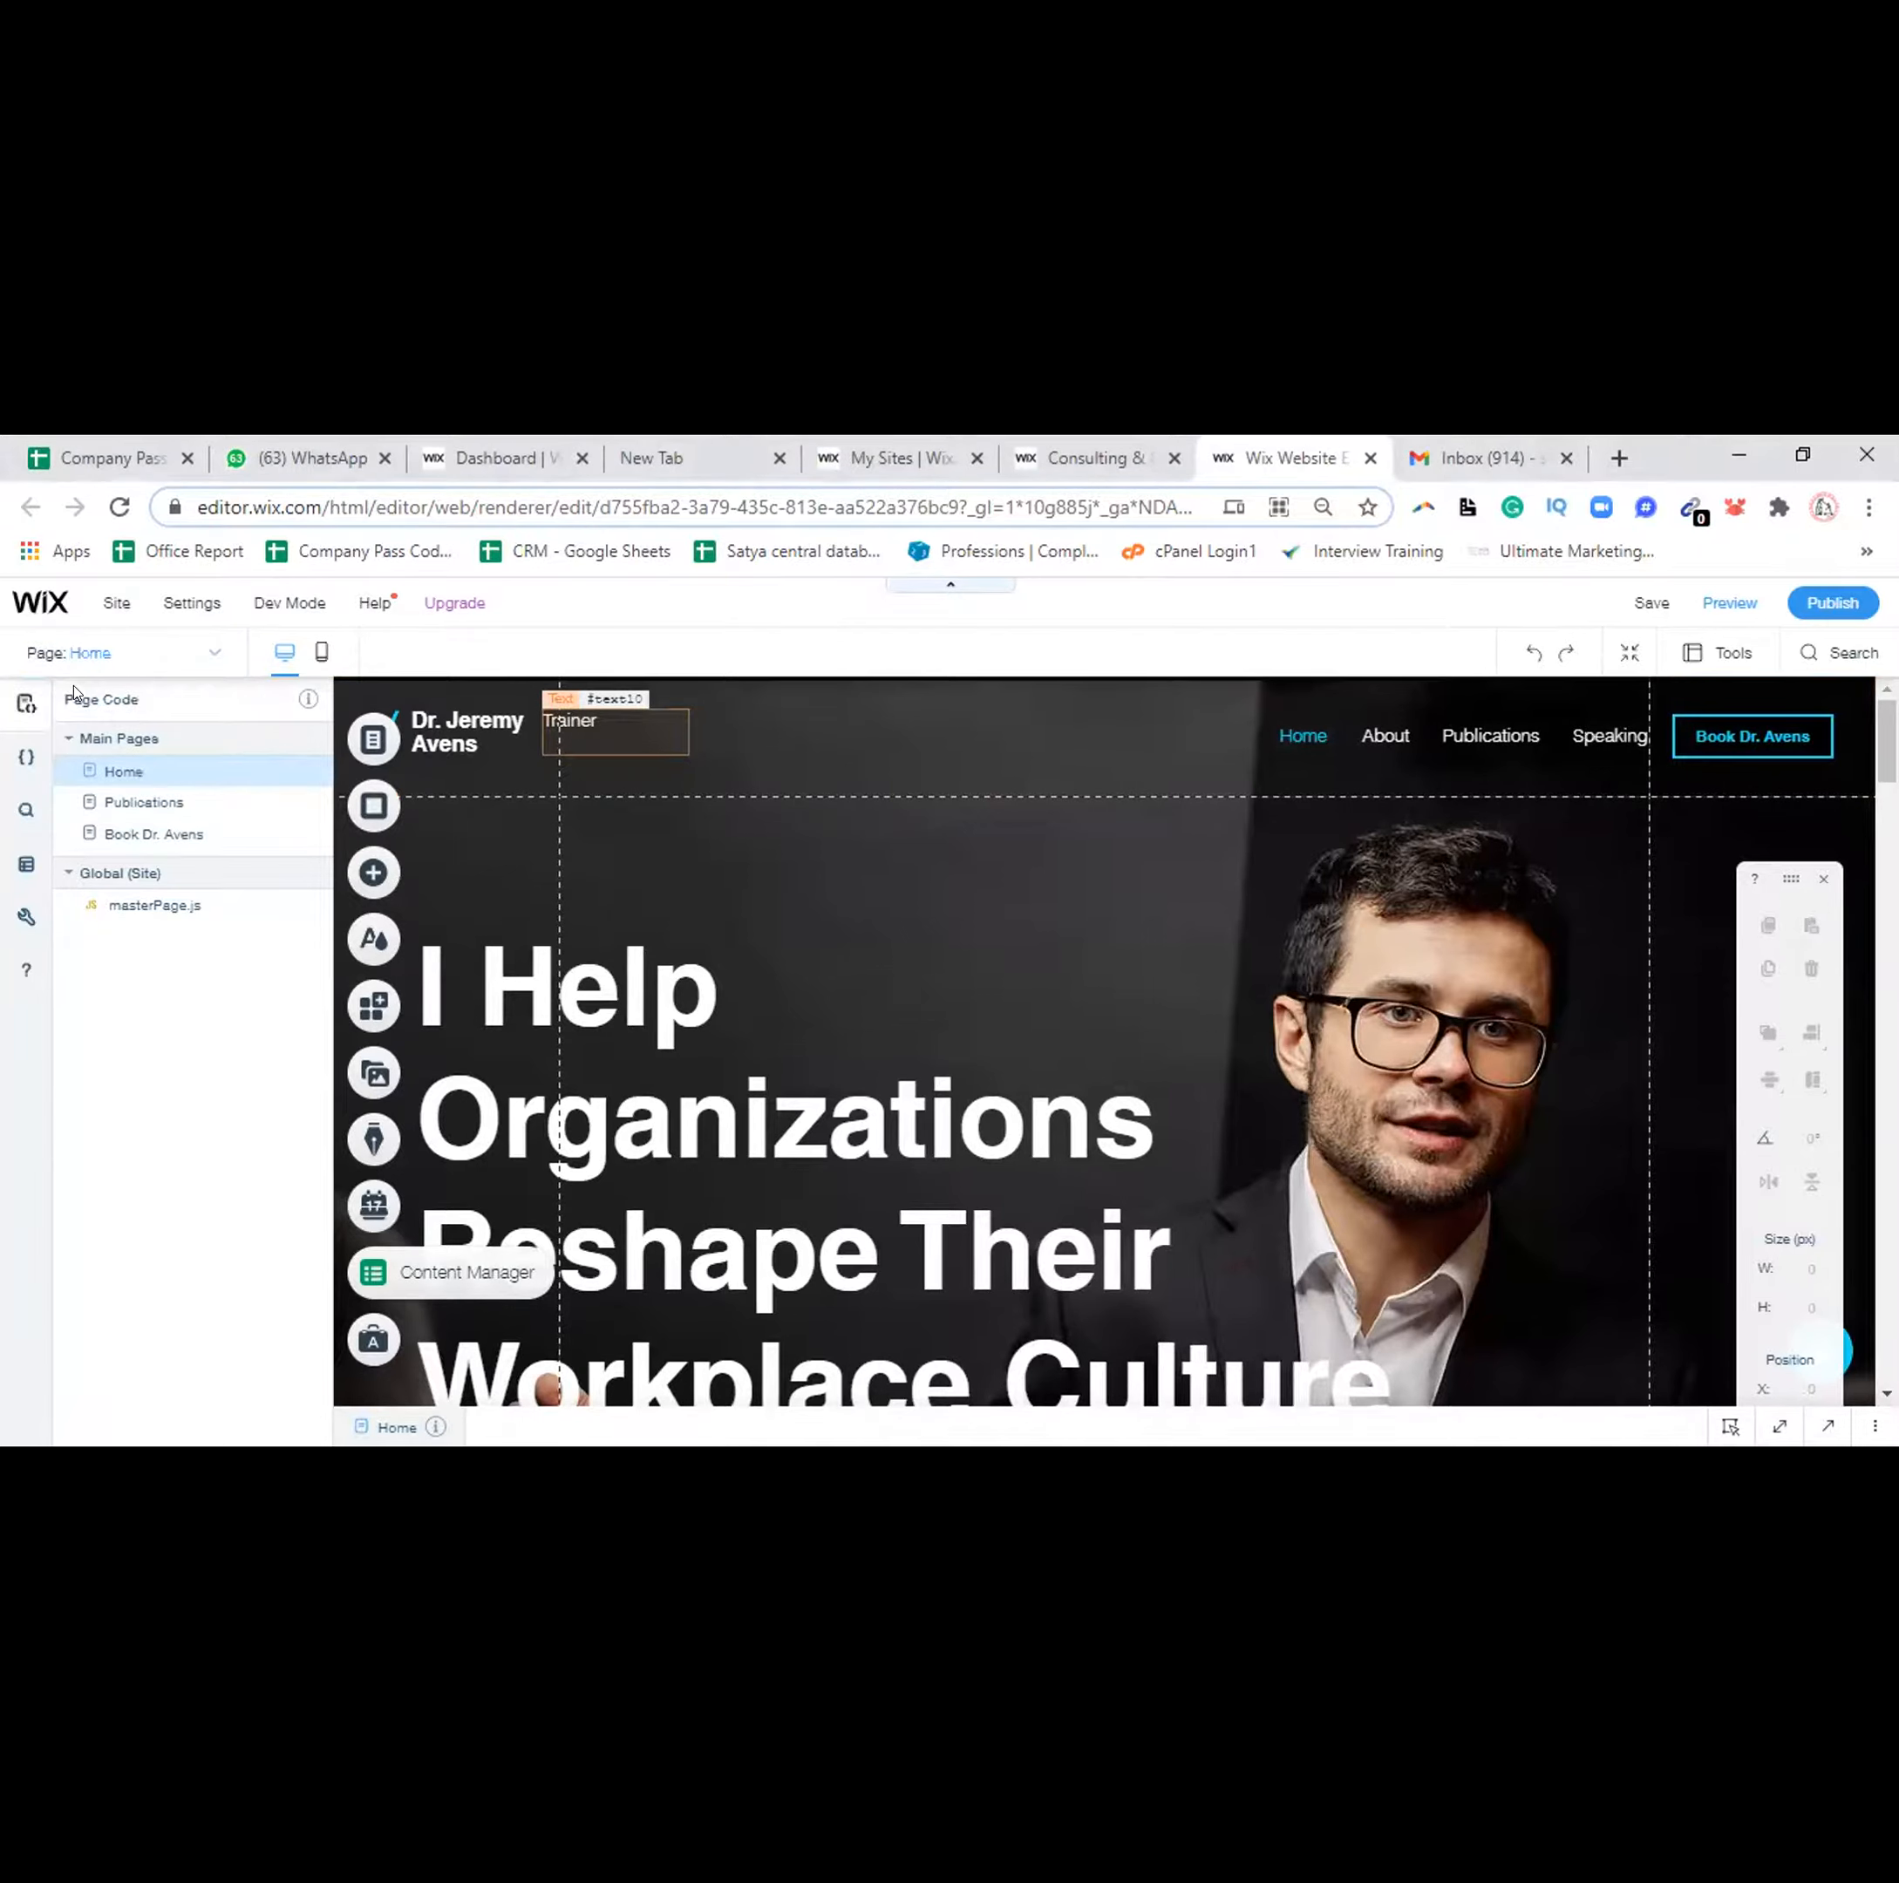
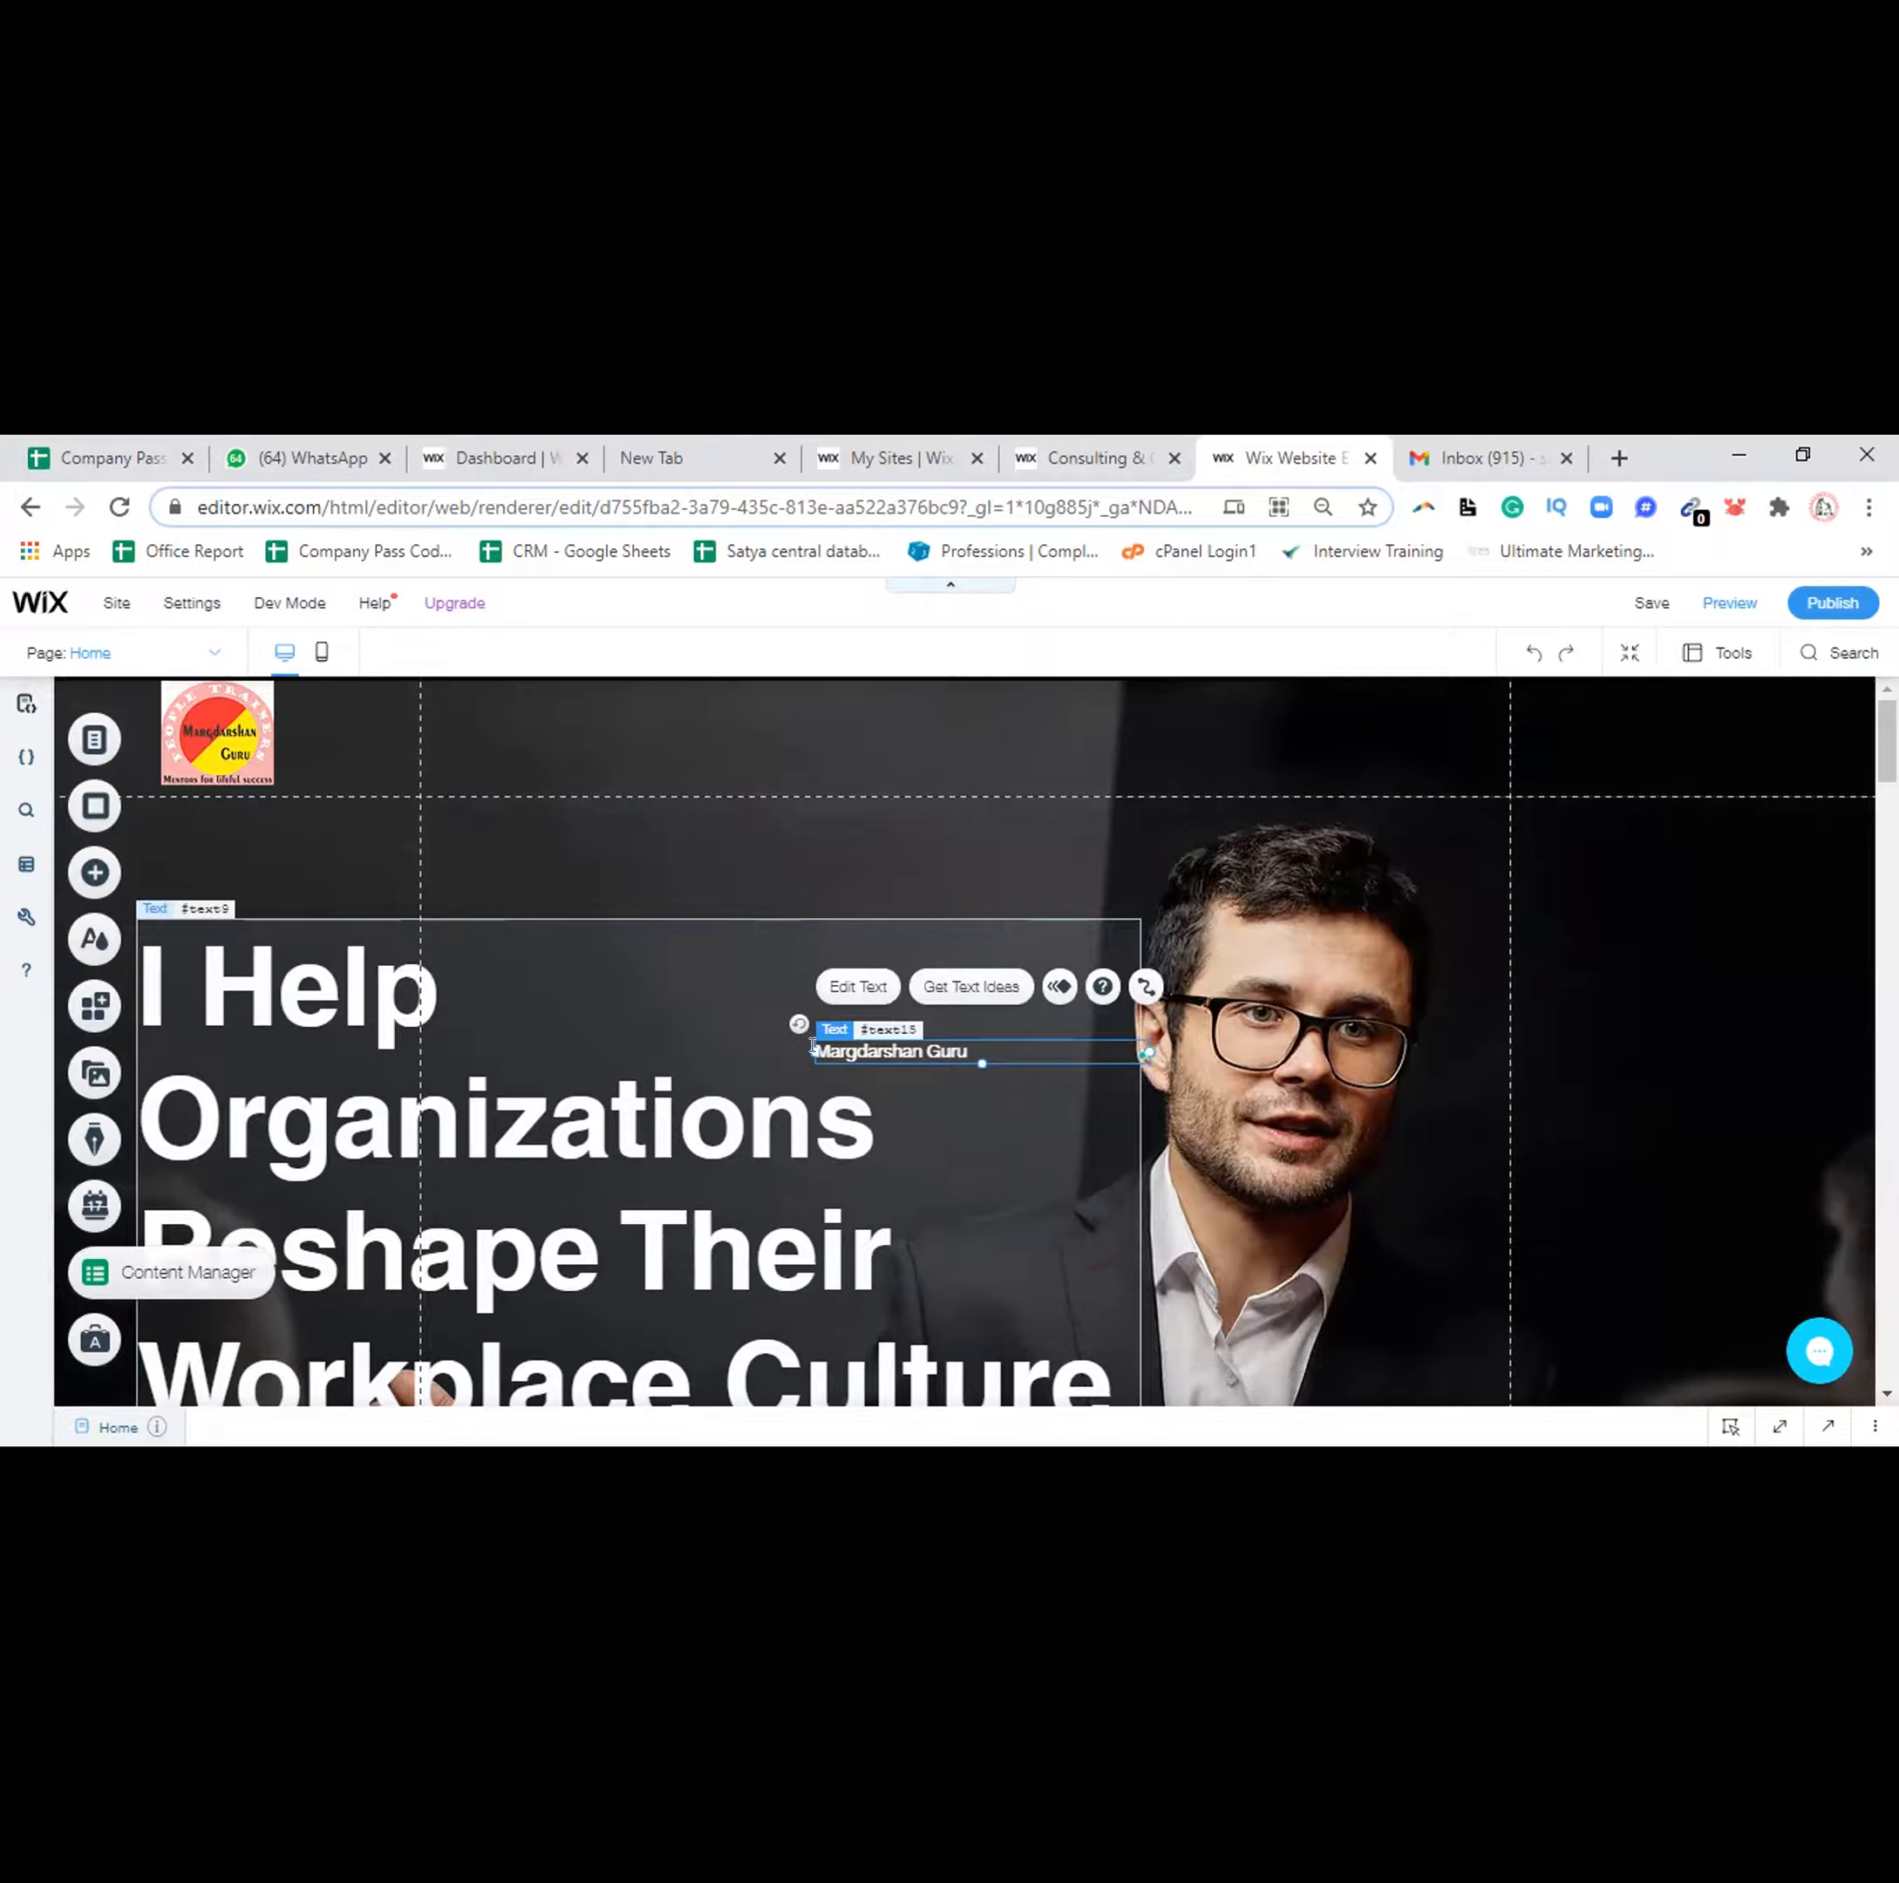
Put the 'Margdarshan Guru' line at the top of the large 'I Help Organizations…' heading
left_click(854, 994)
left_click(838, 988)
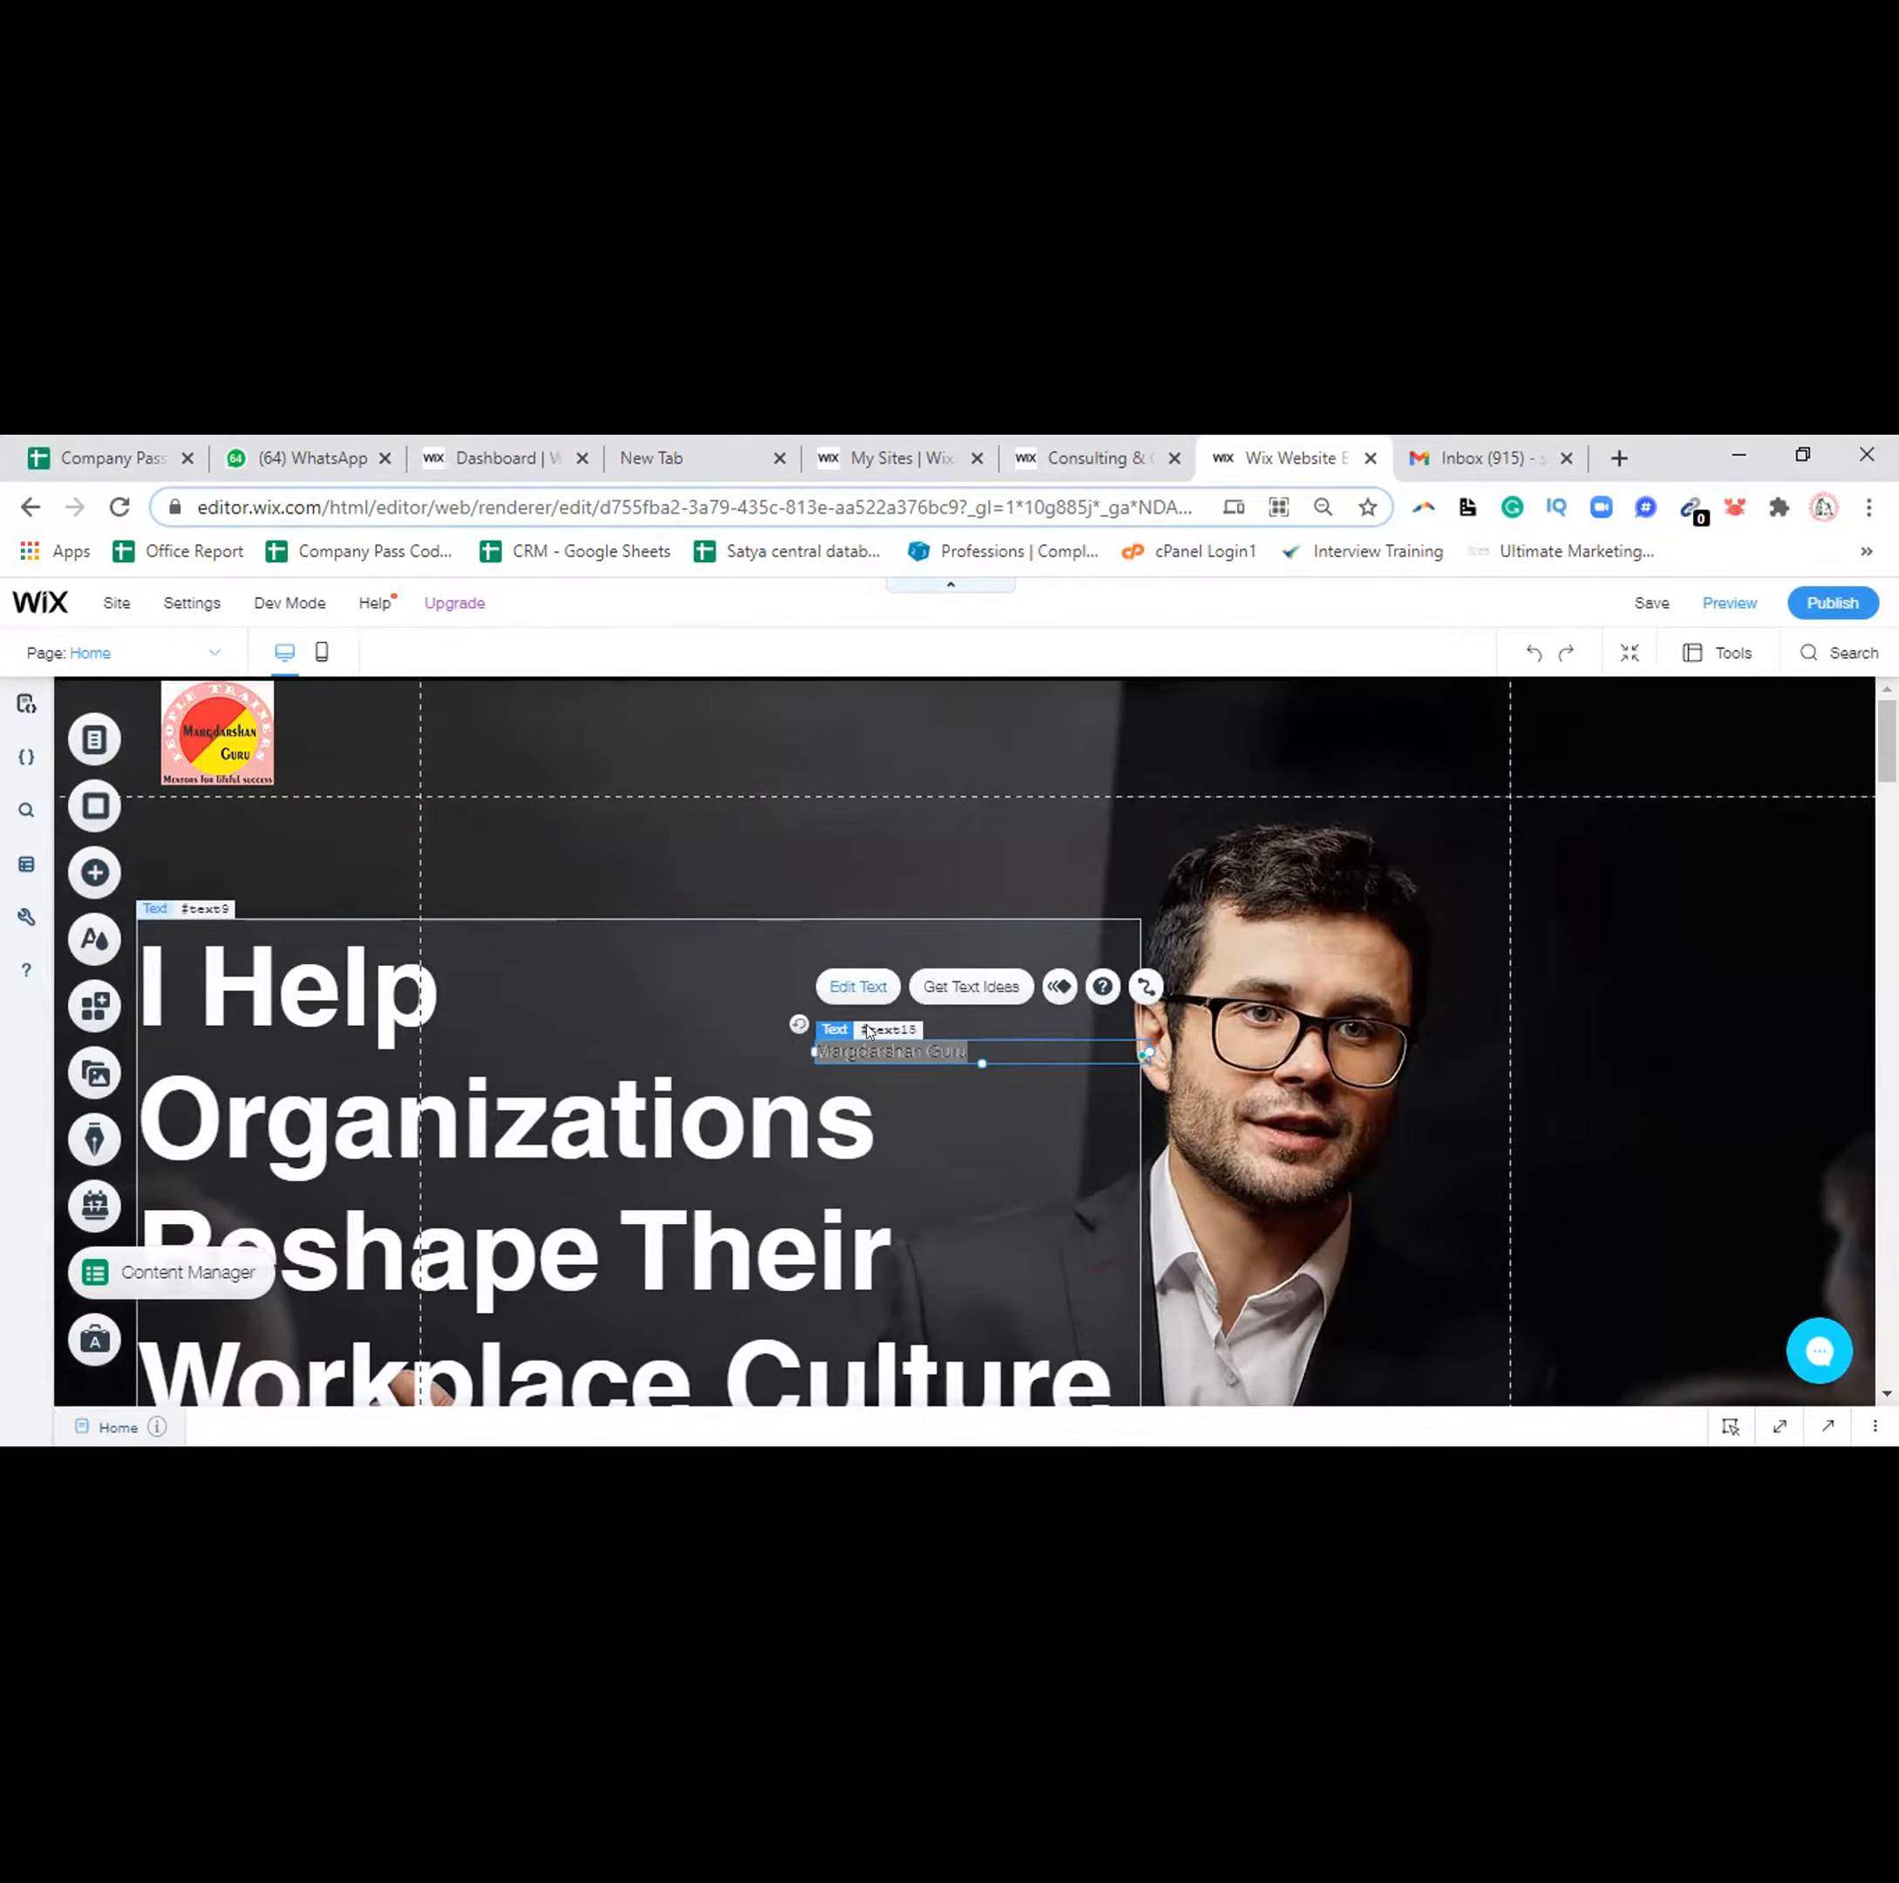
left_click(832, 981)
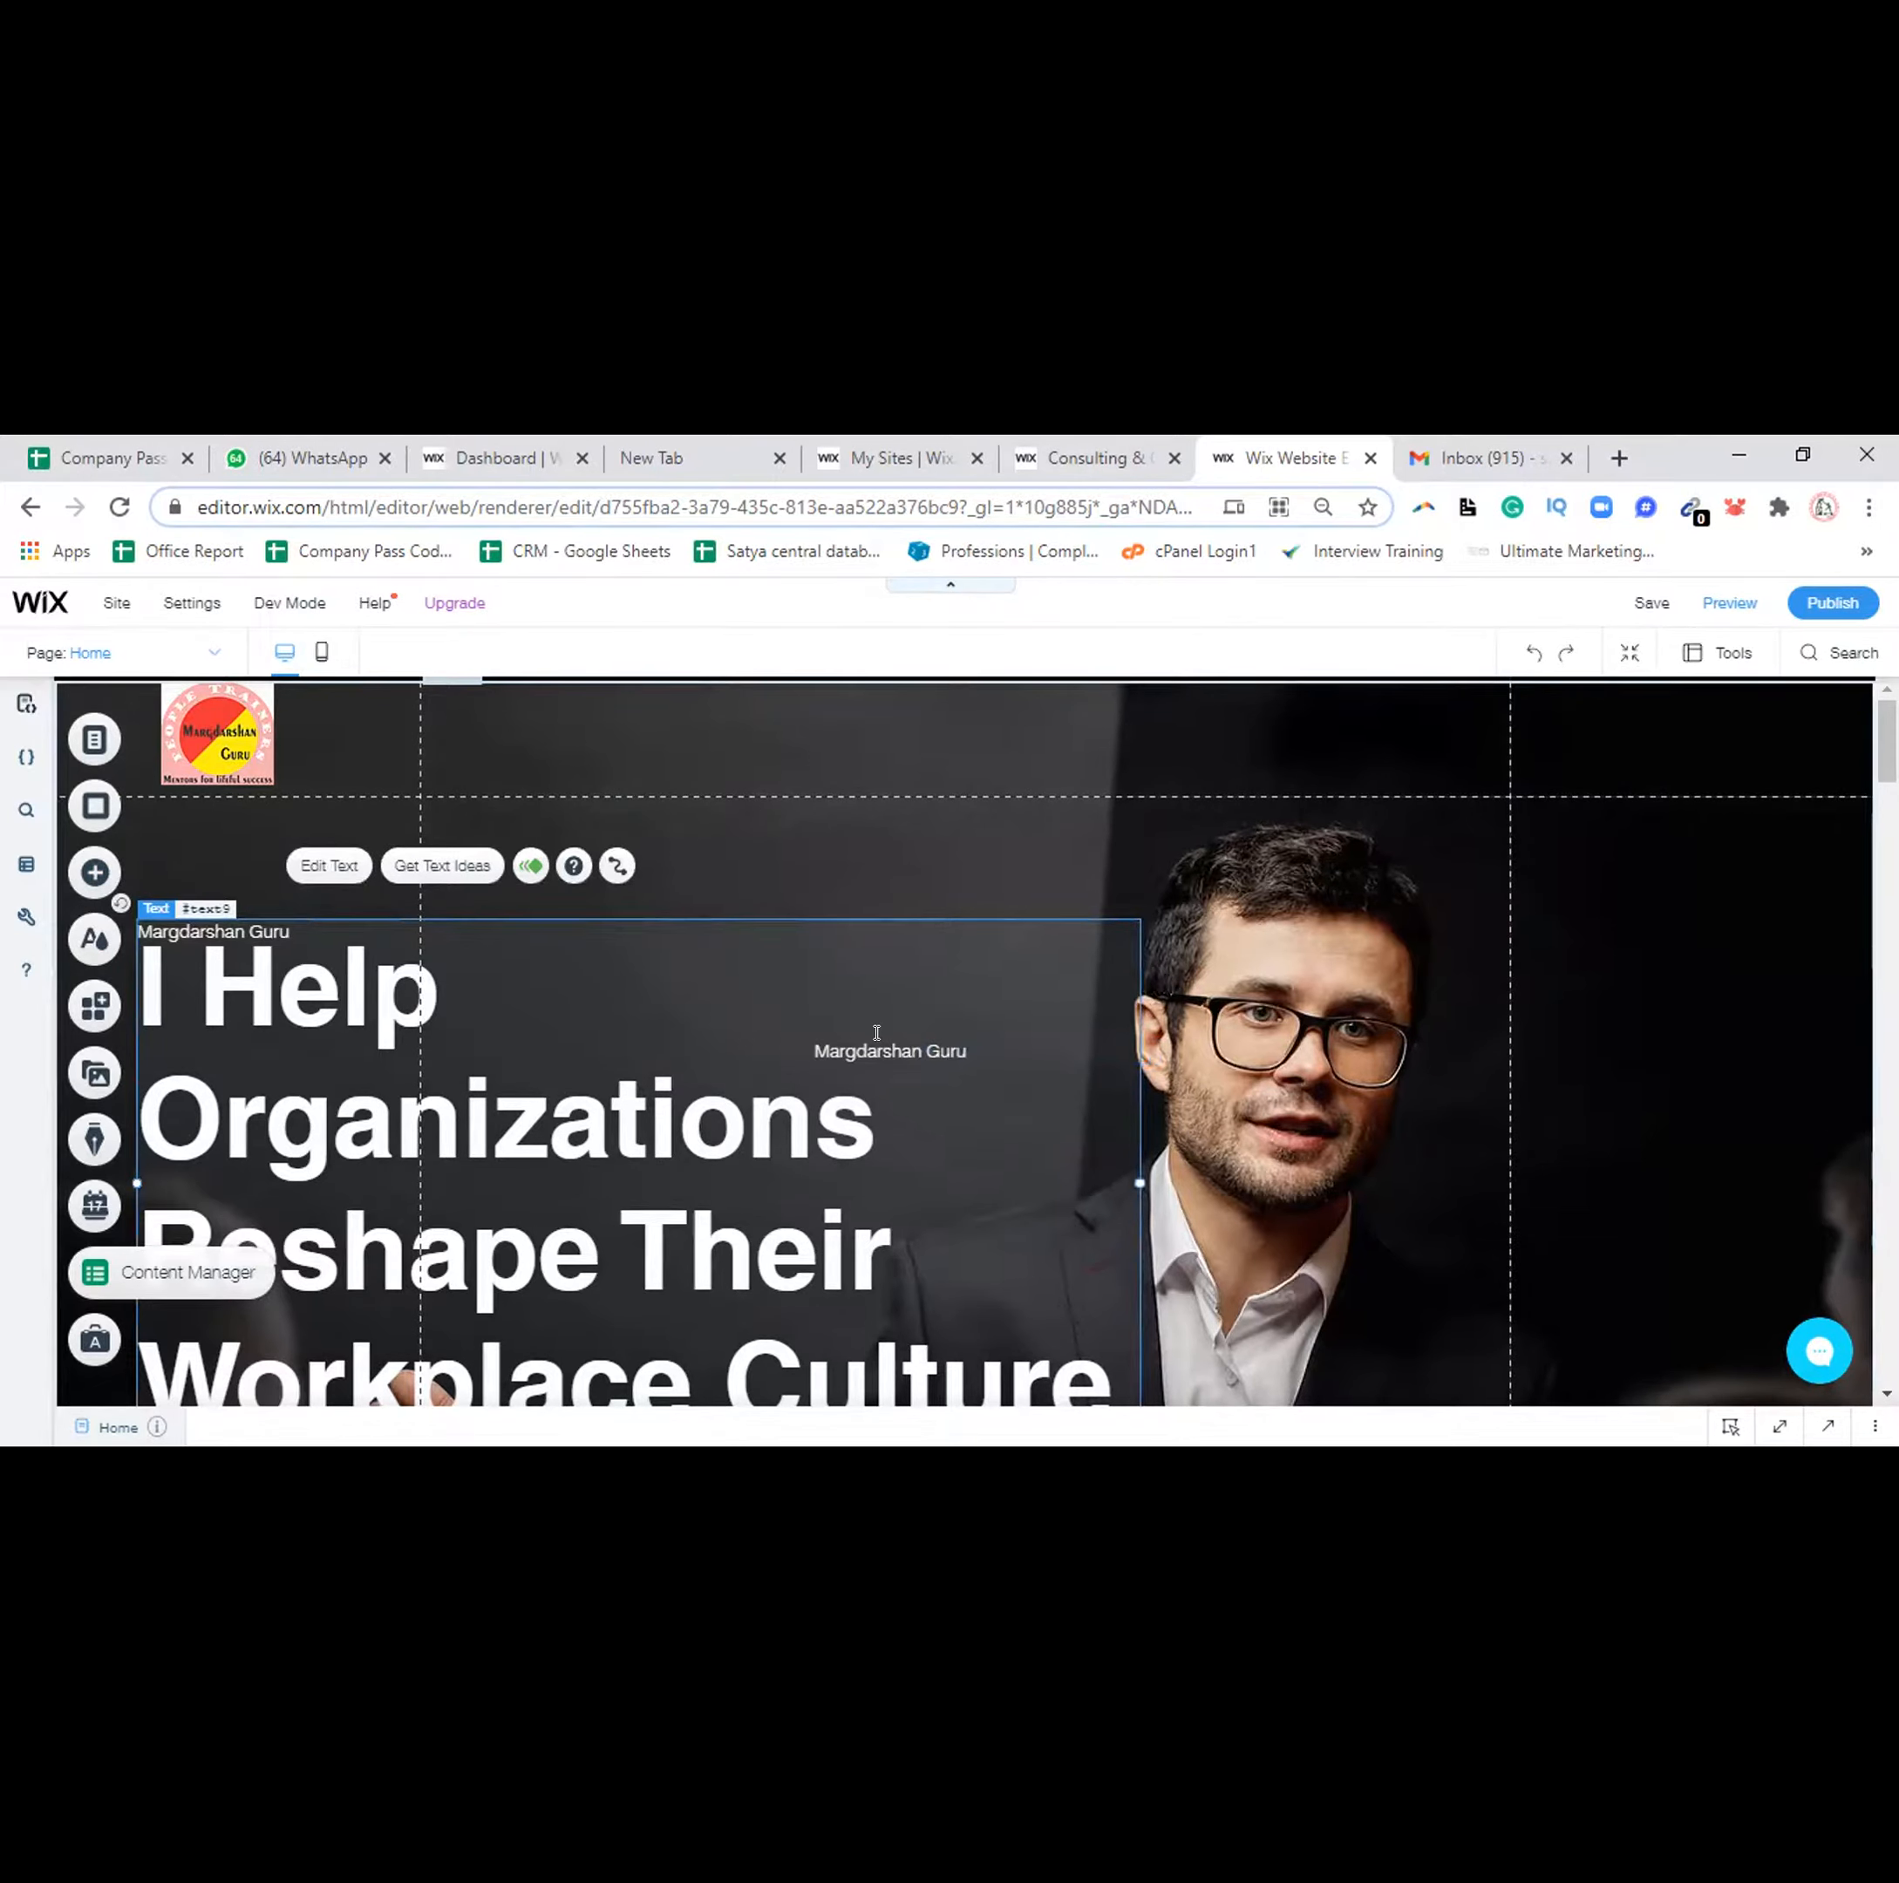
double_click(703, 920)
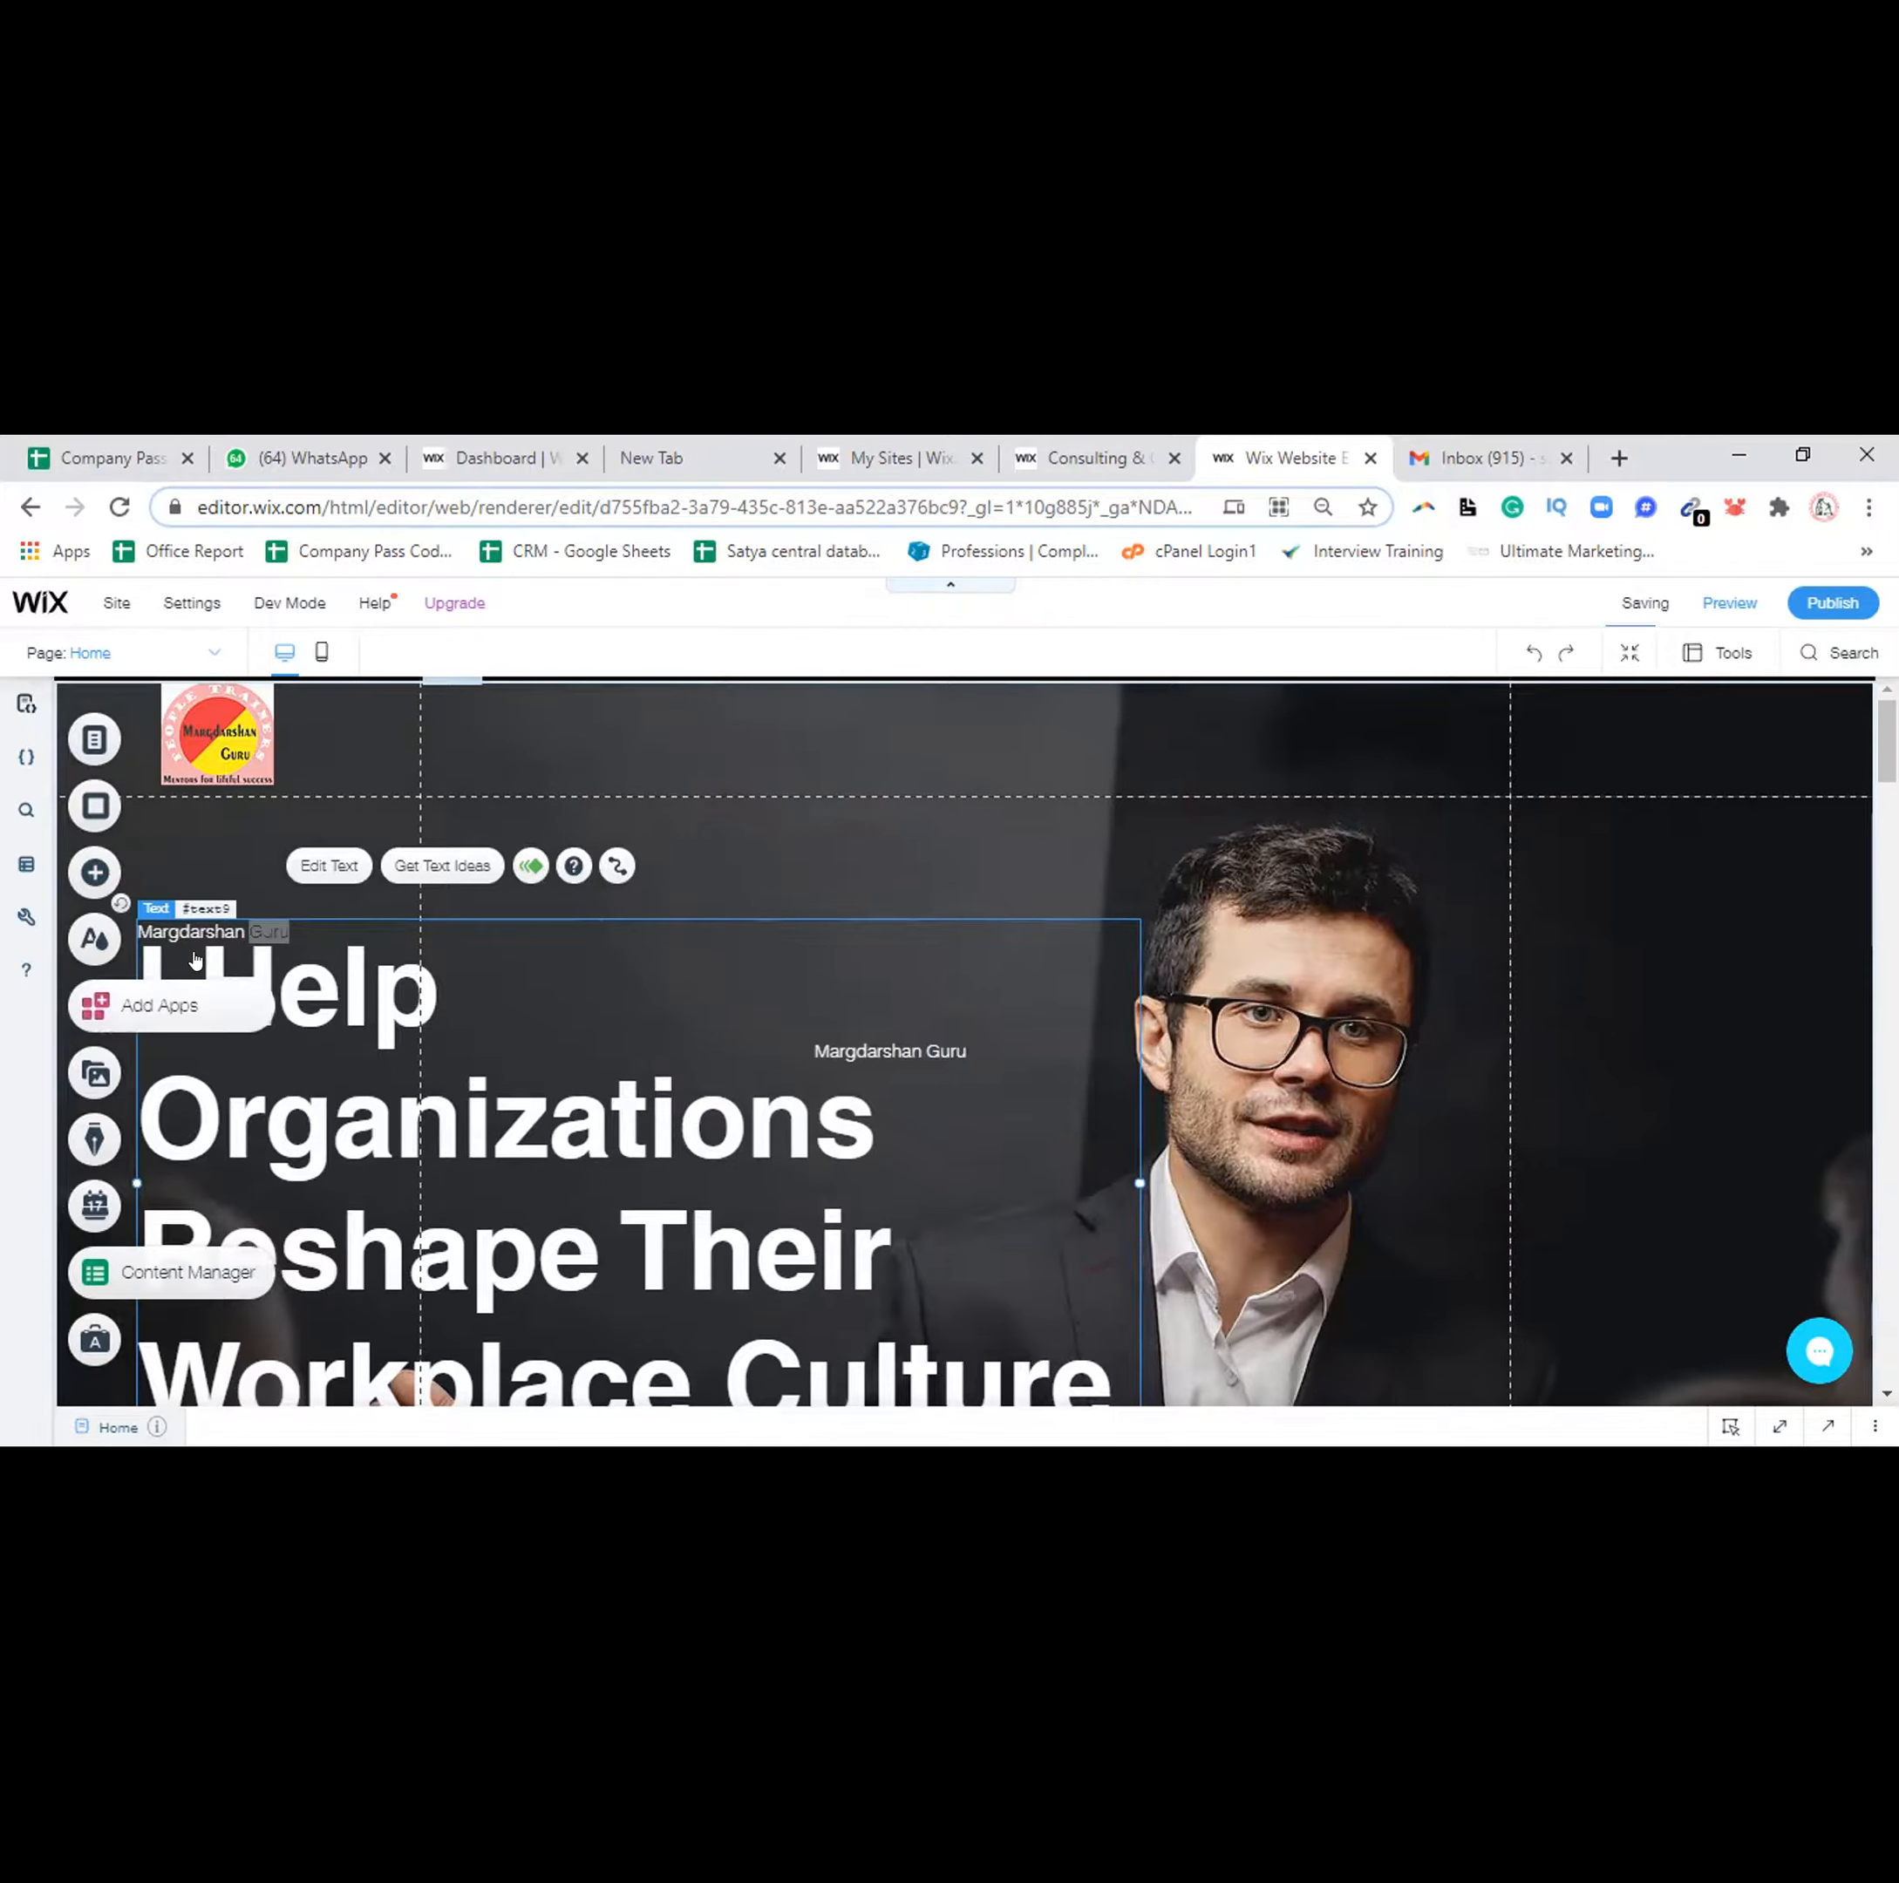
Open the Wix App Market and close it again without adding an app
left_click(95, 1006)
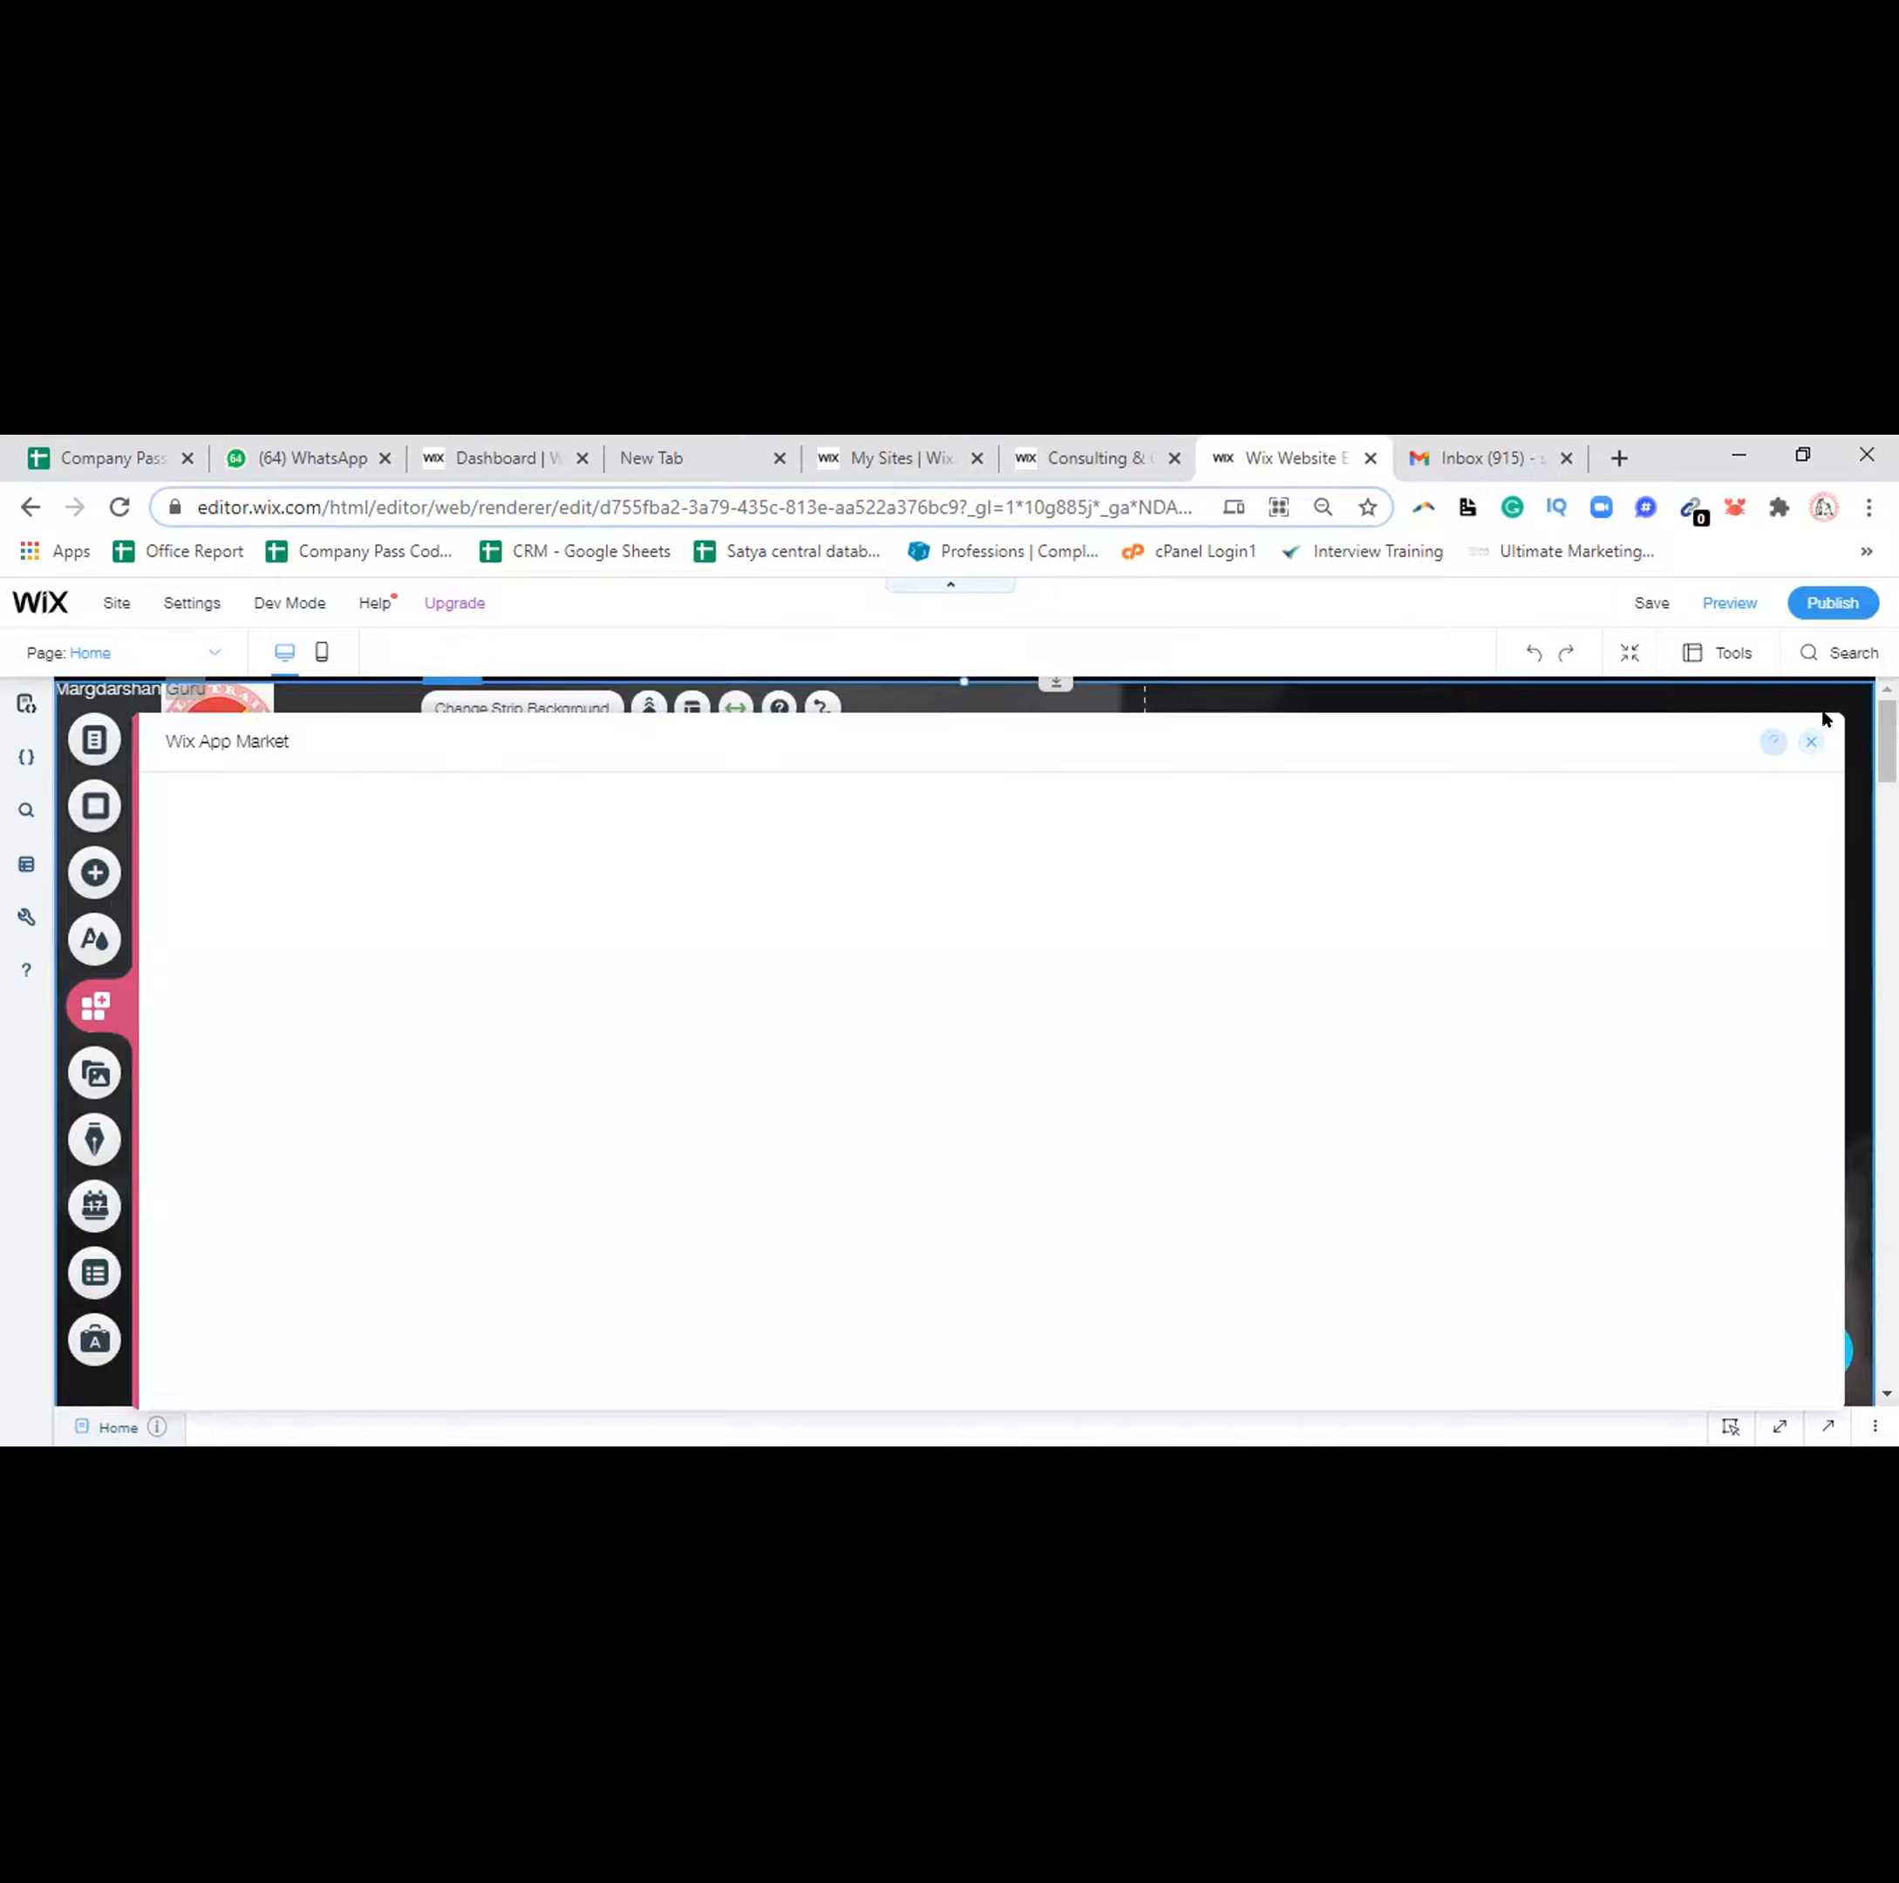
left_click(1813, 738)
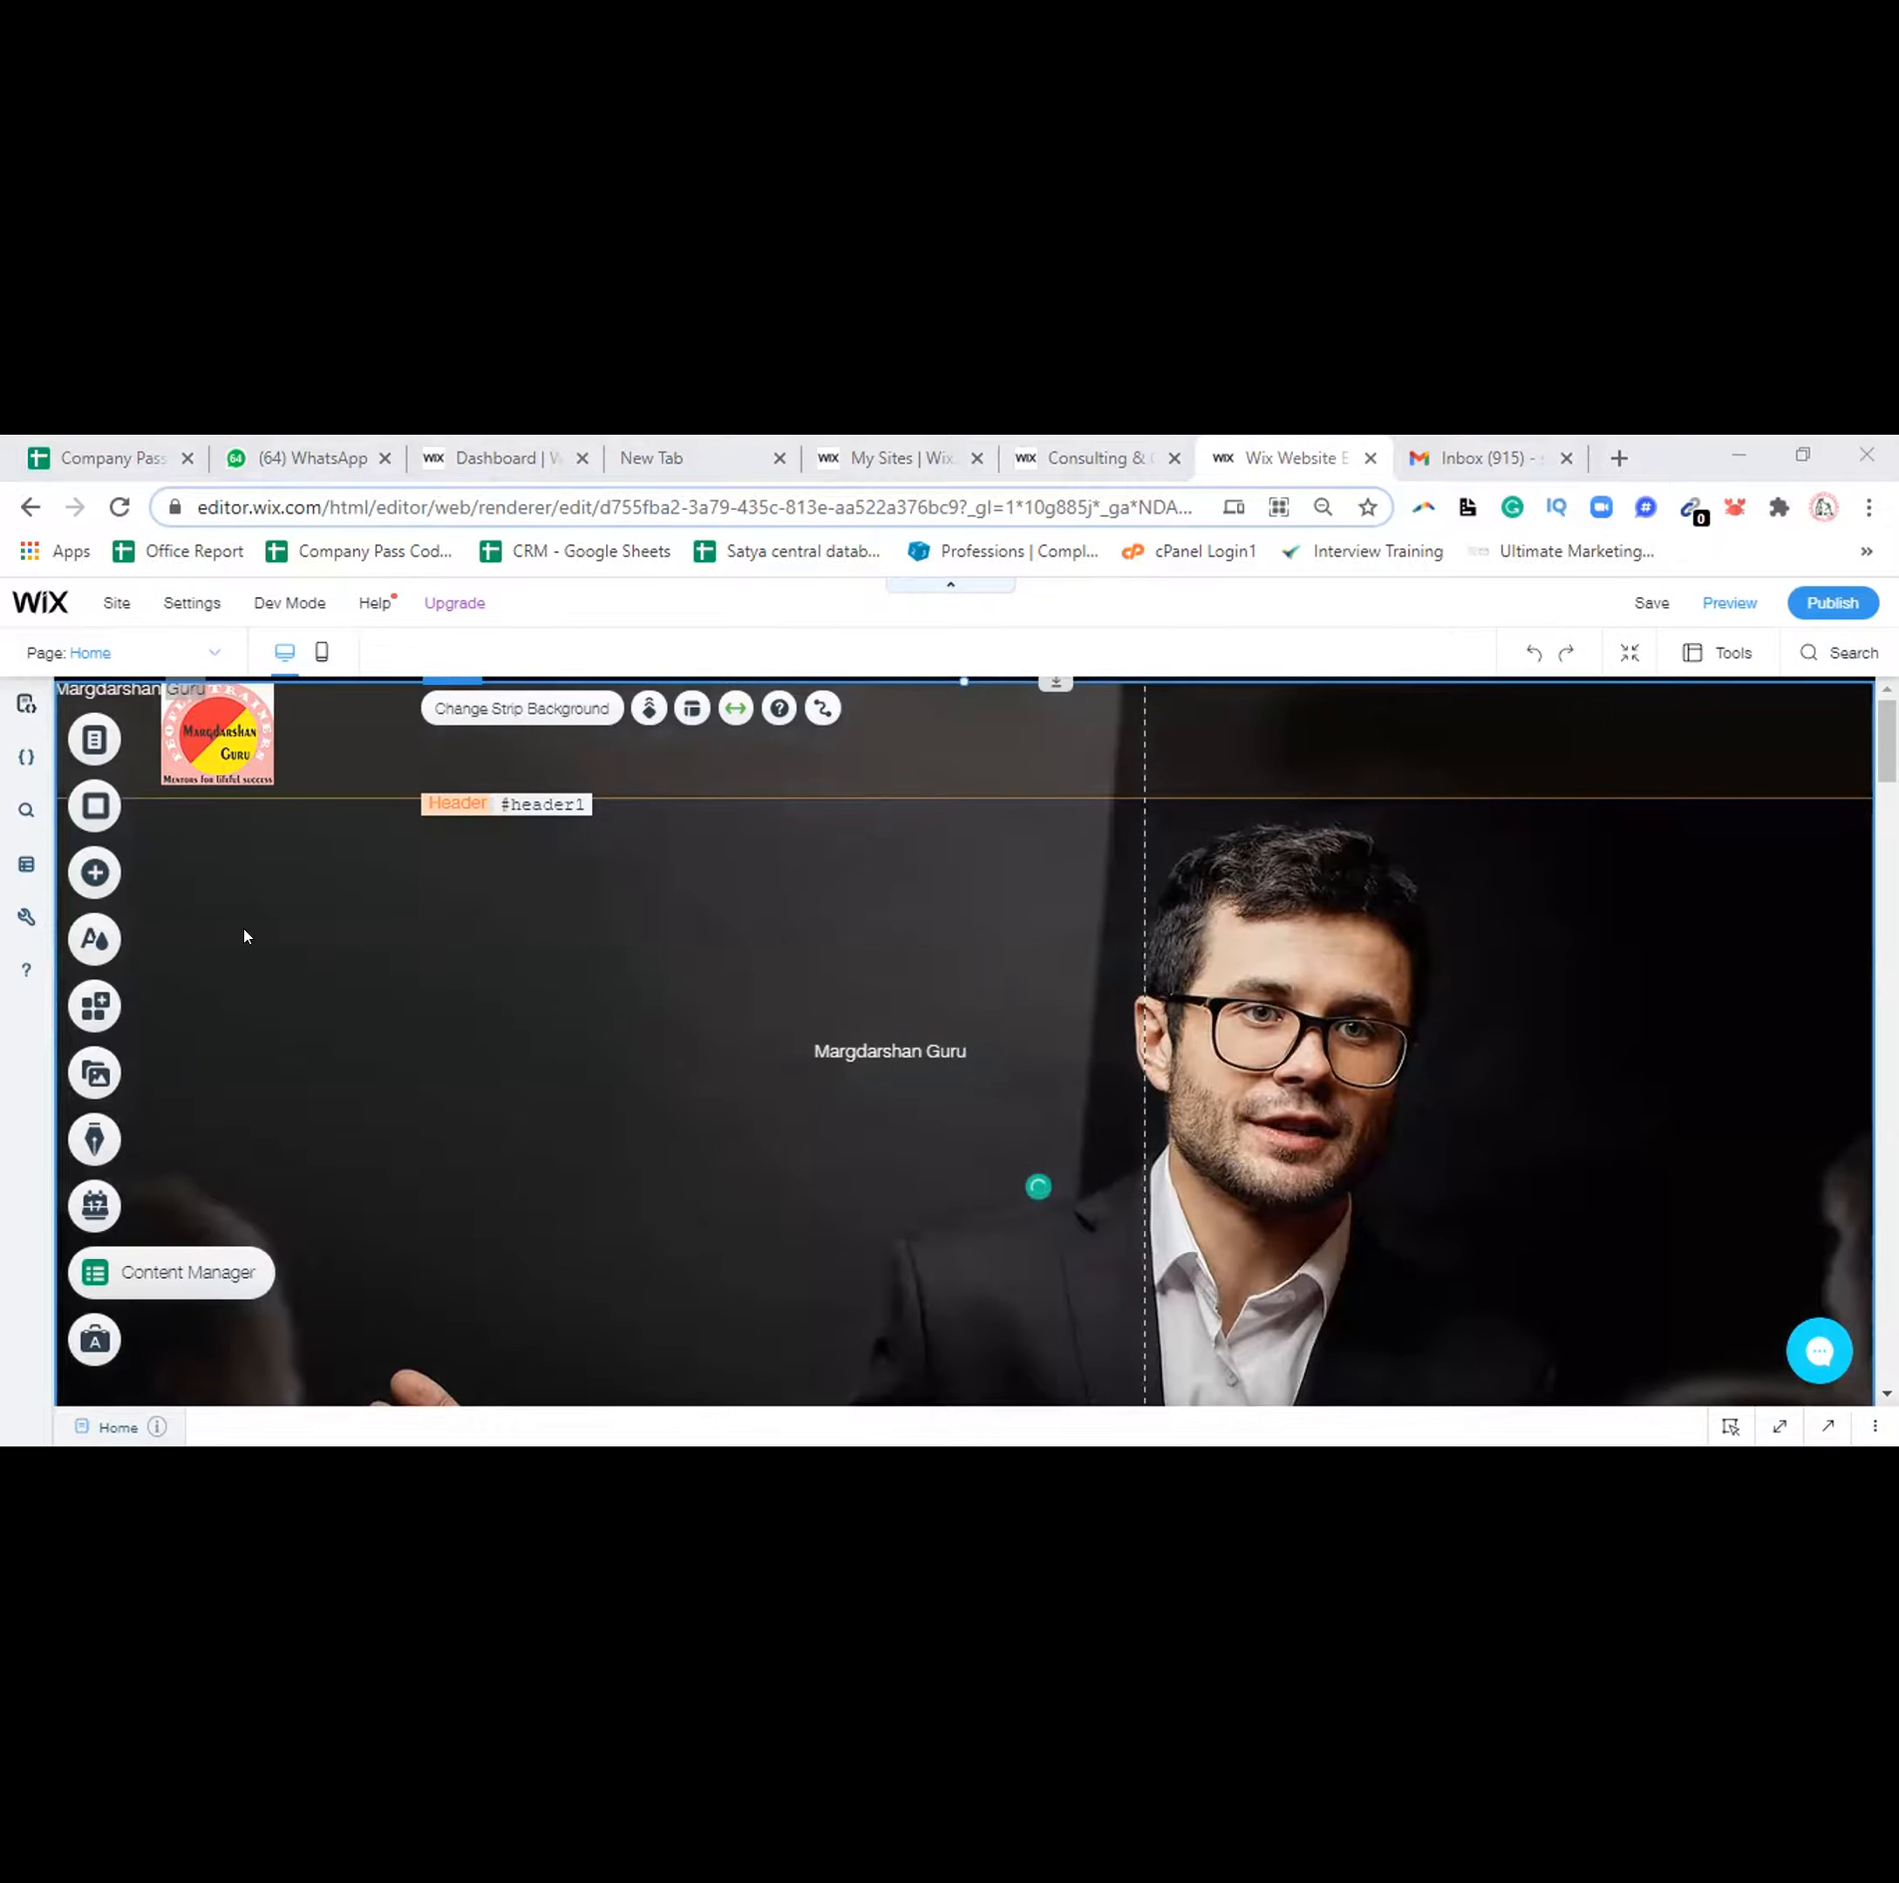
Add the Illustrated Tiger image from Free Wix Illustrations to the page
left_click(96, 870)
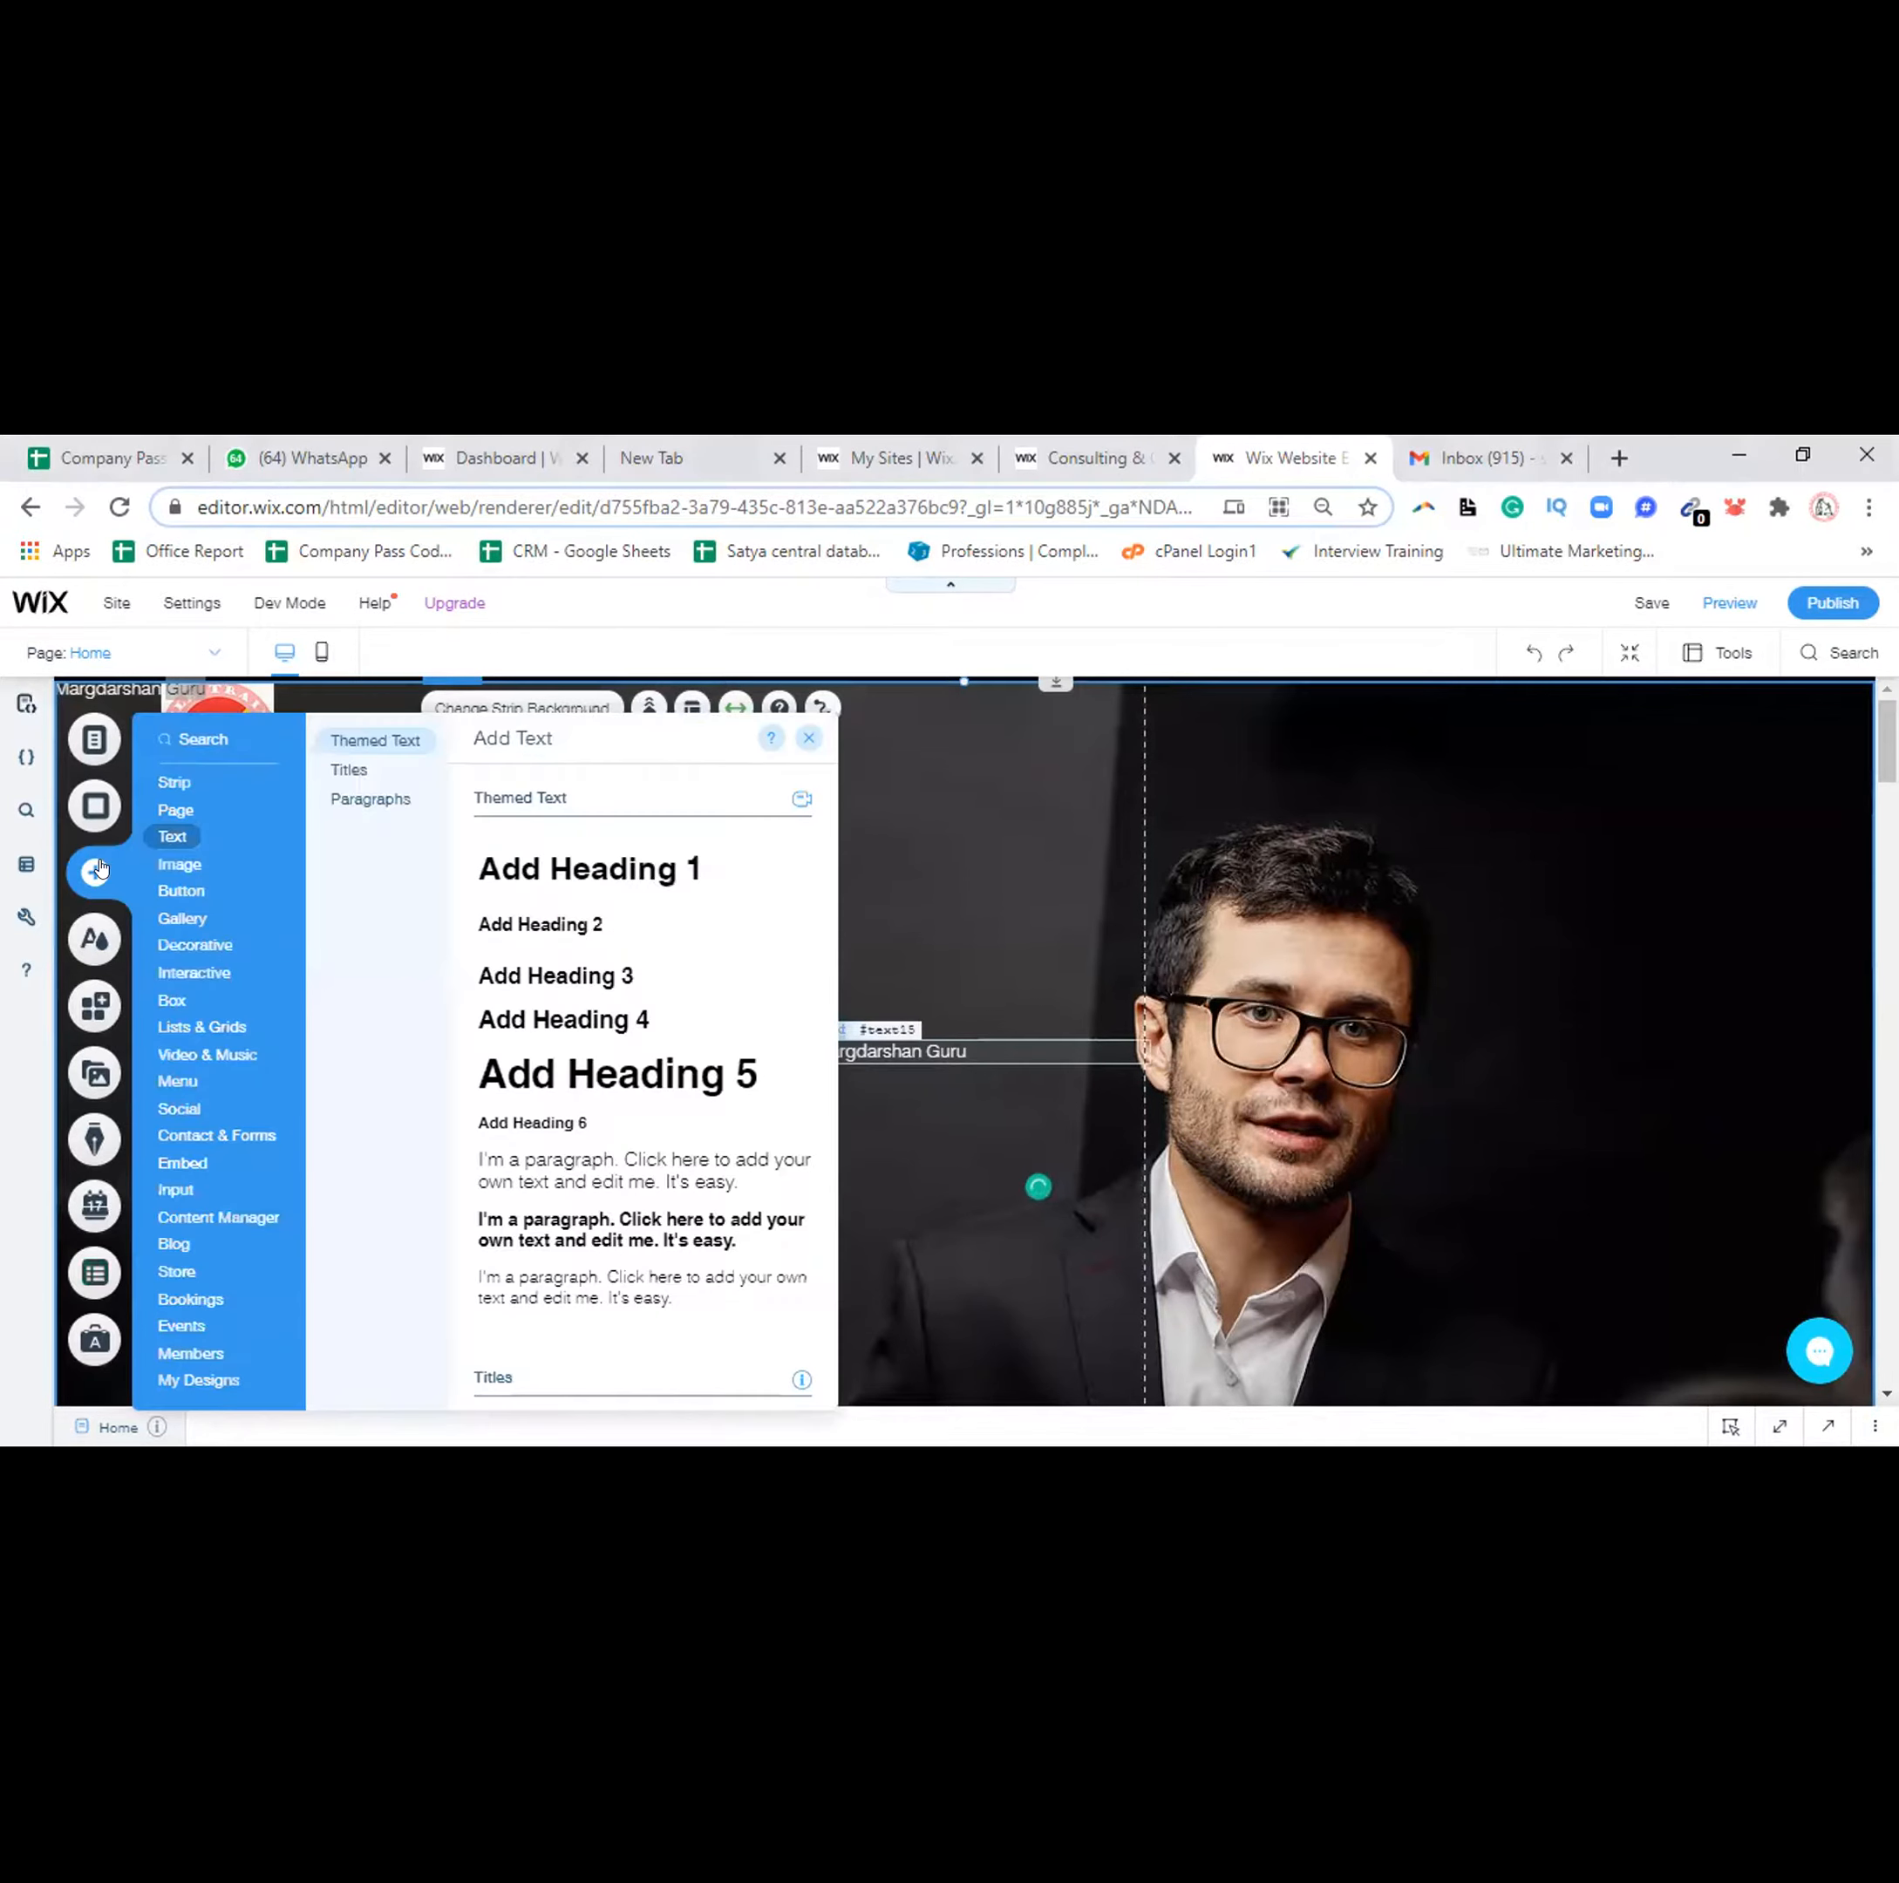
left_click(176, 867)
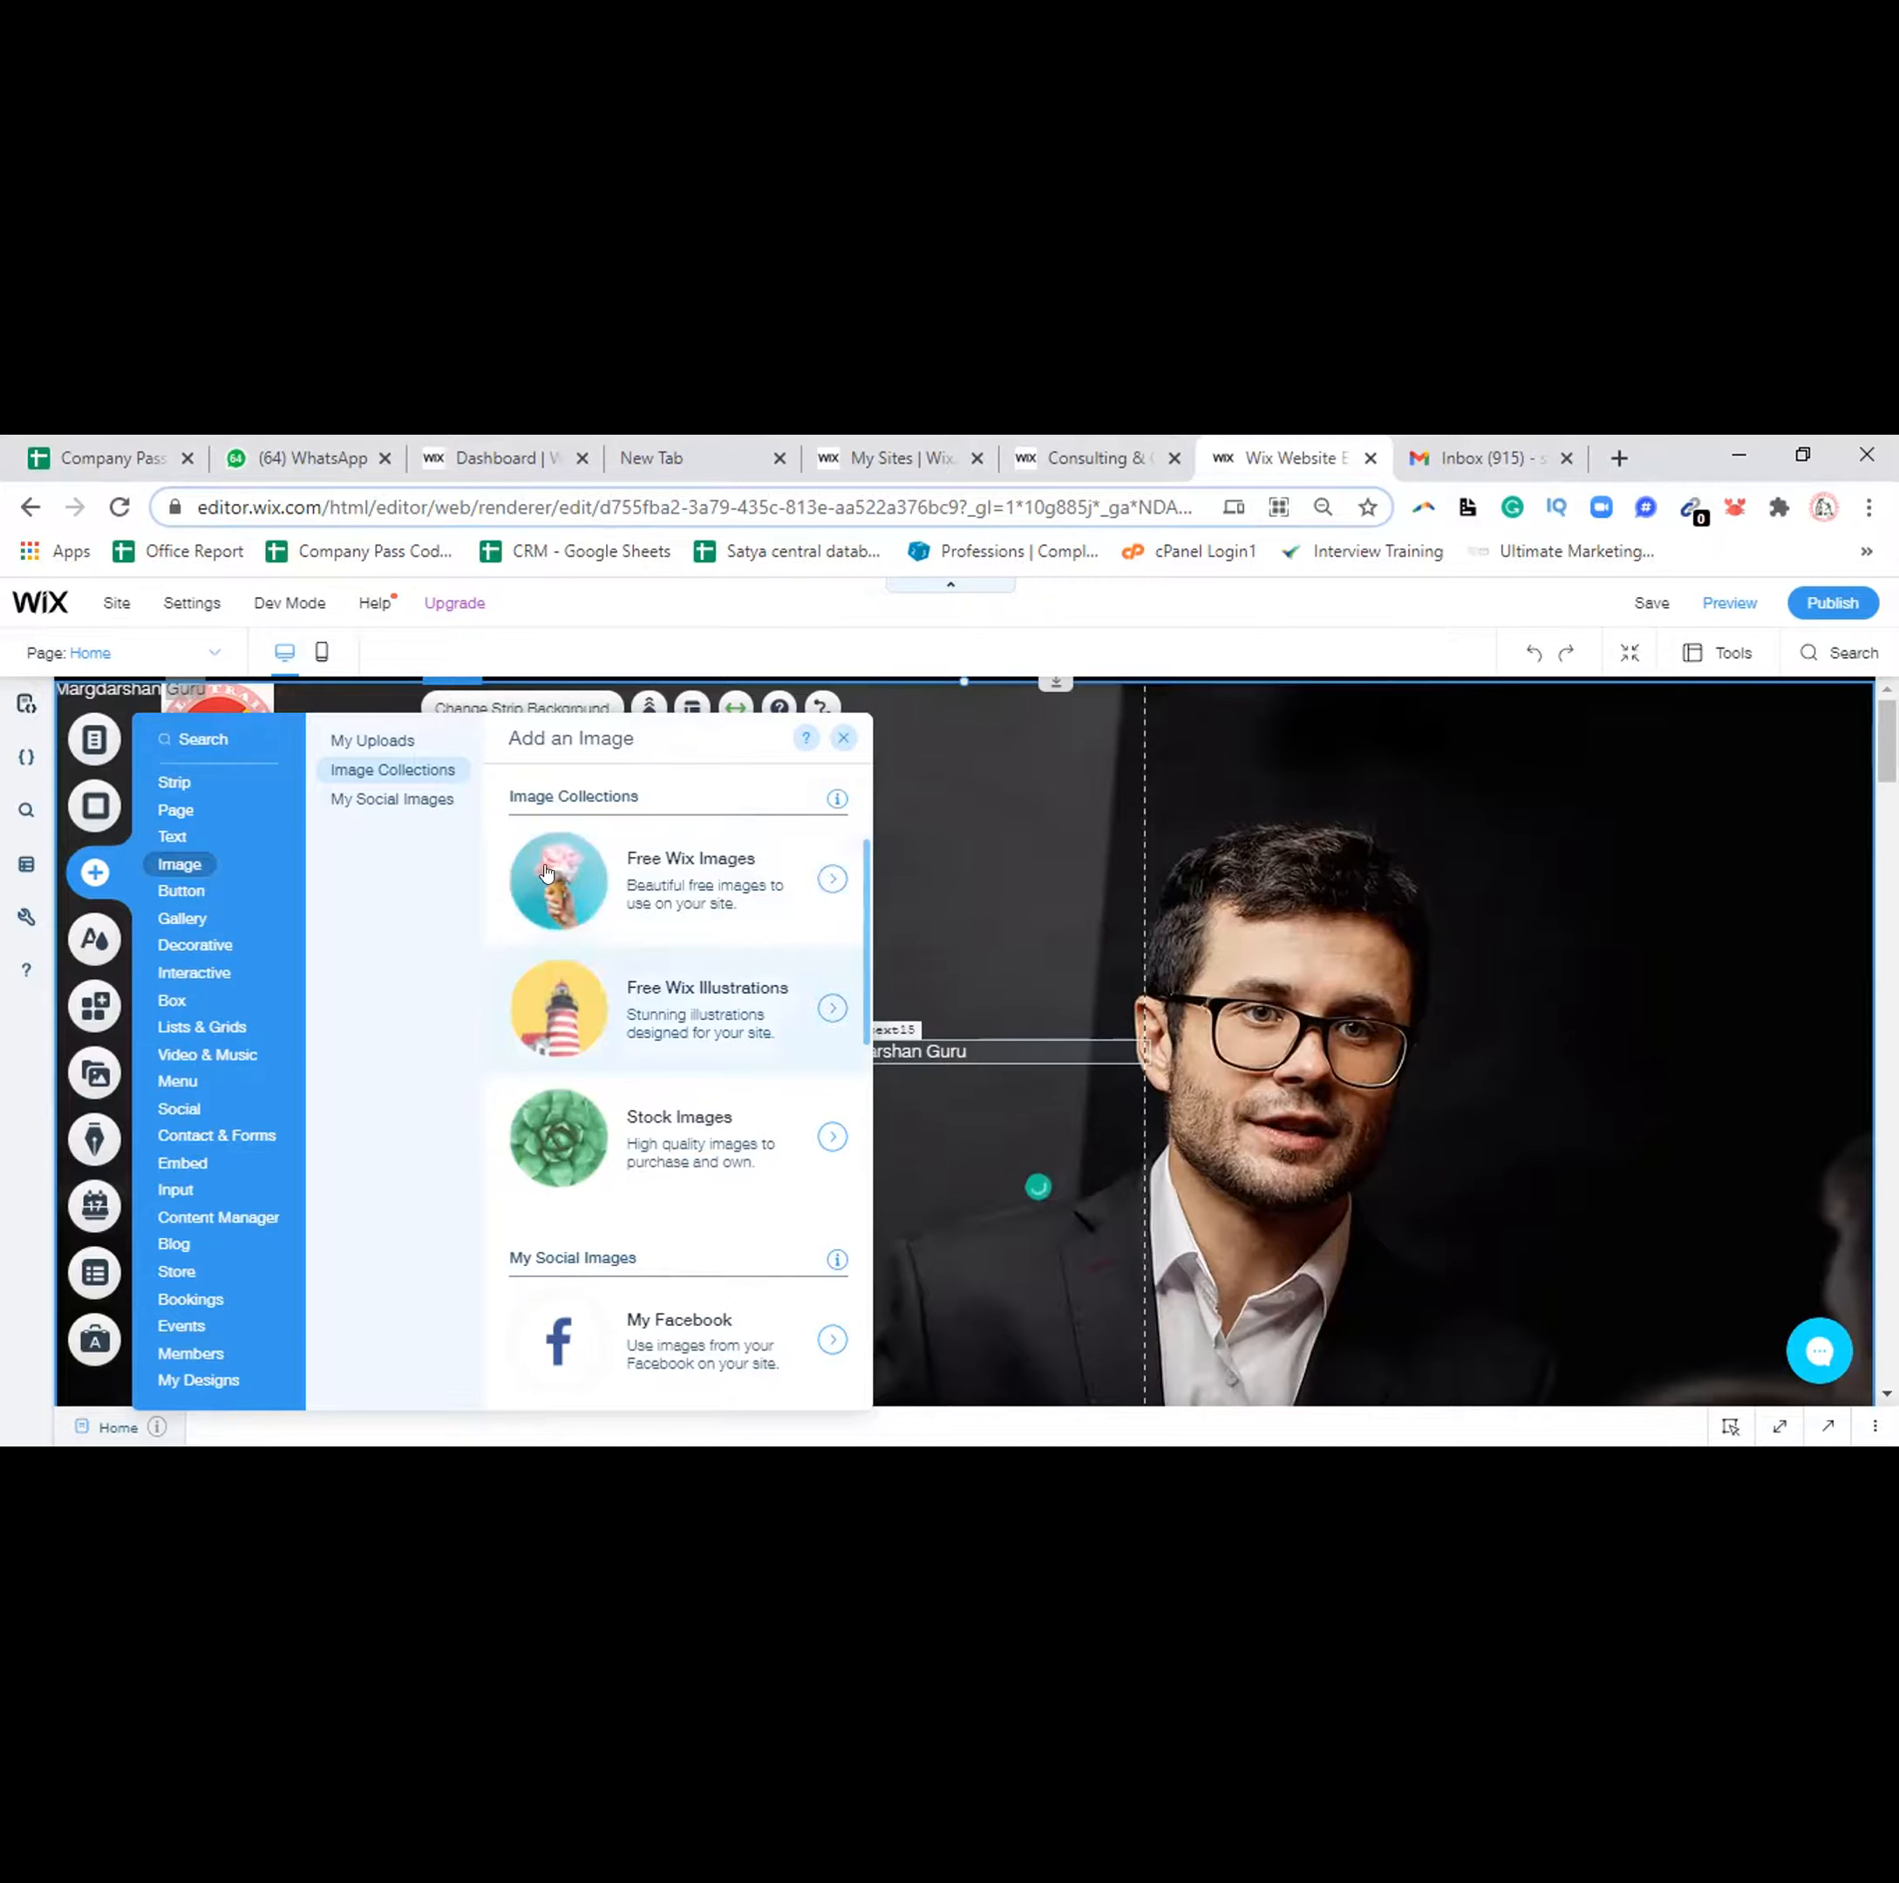
left_click(391, 742)
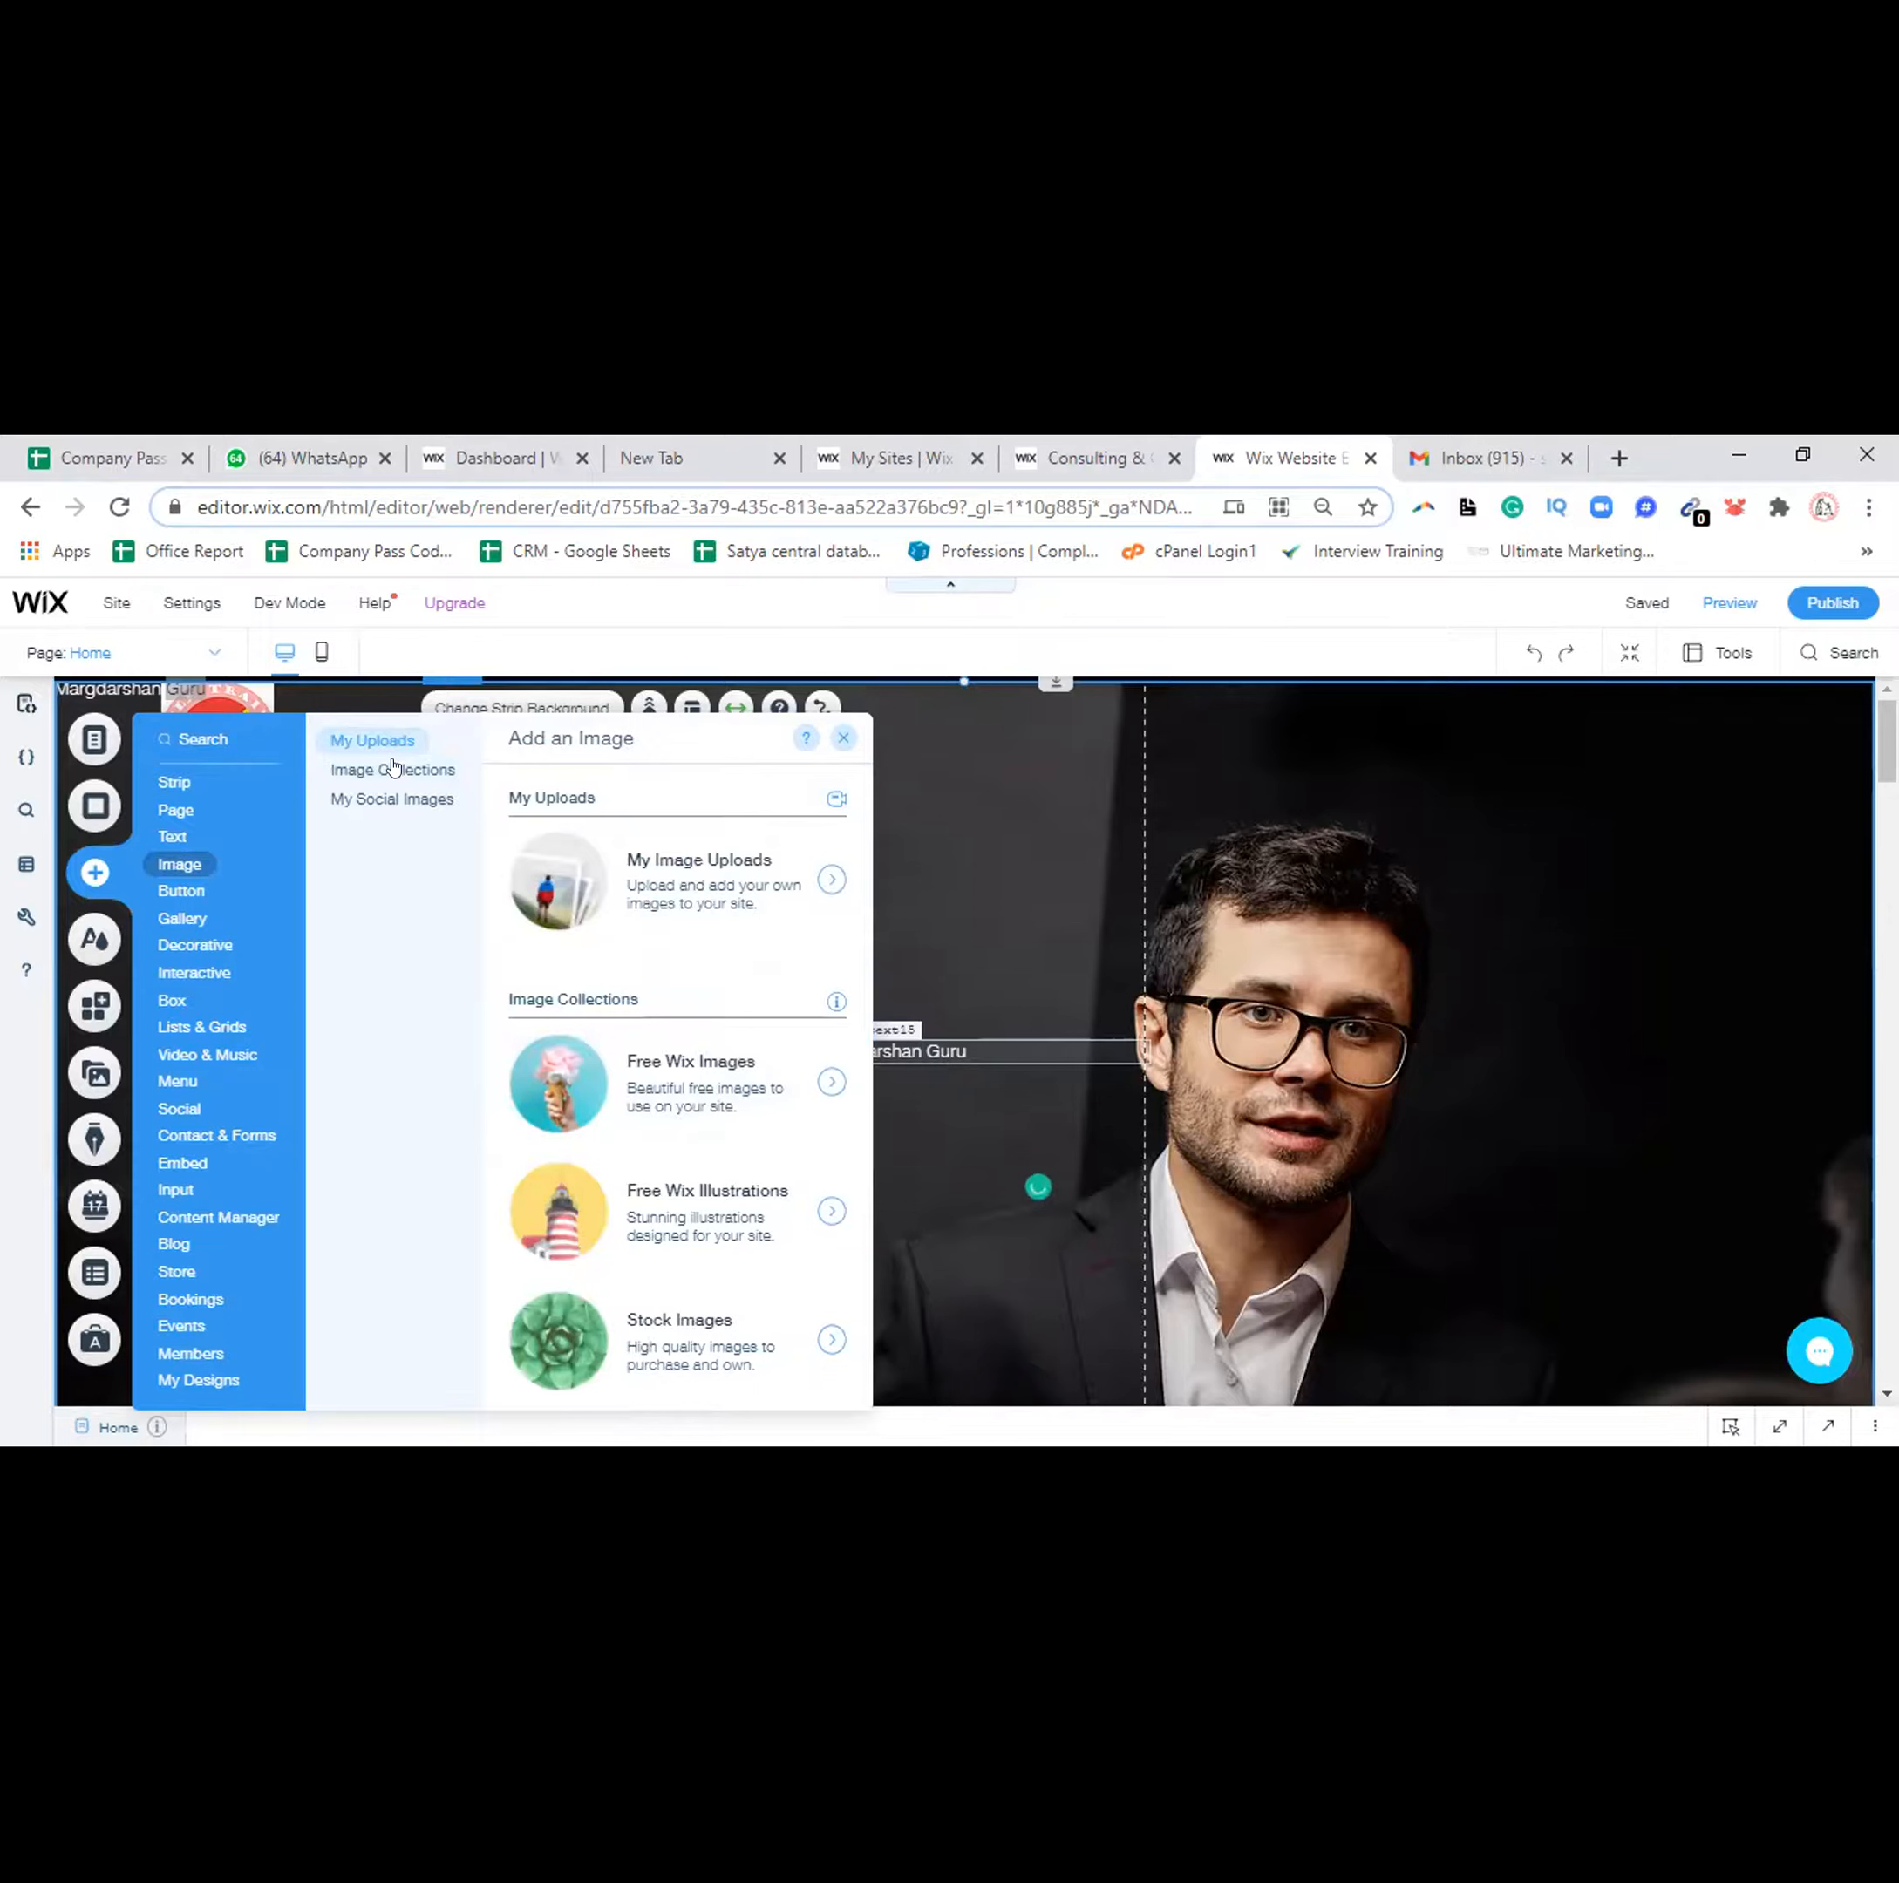
left_click(394, 768)
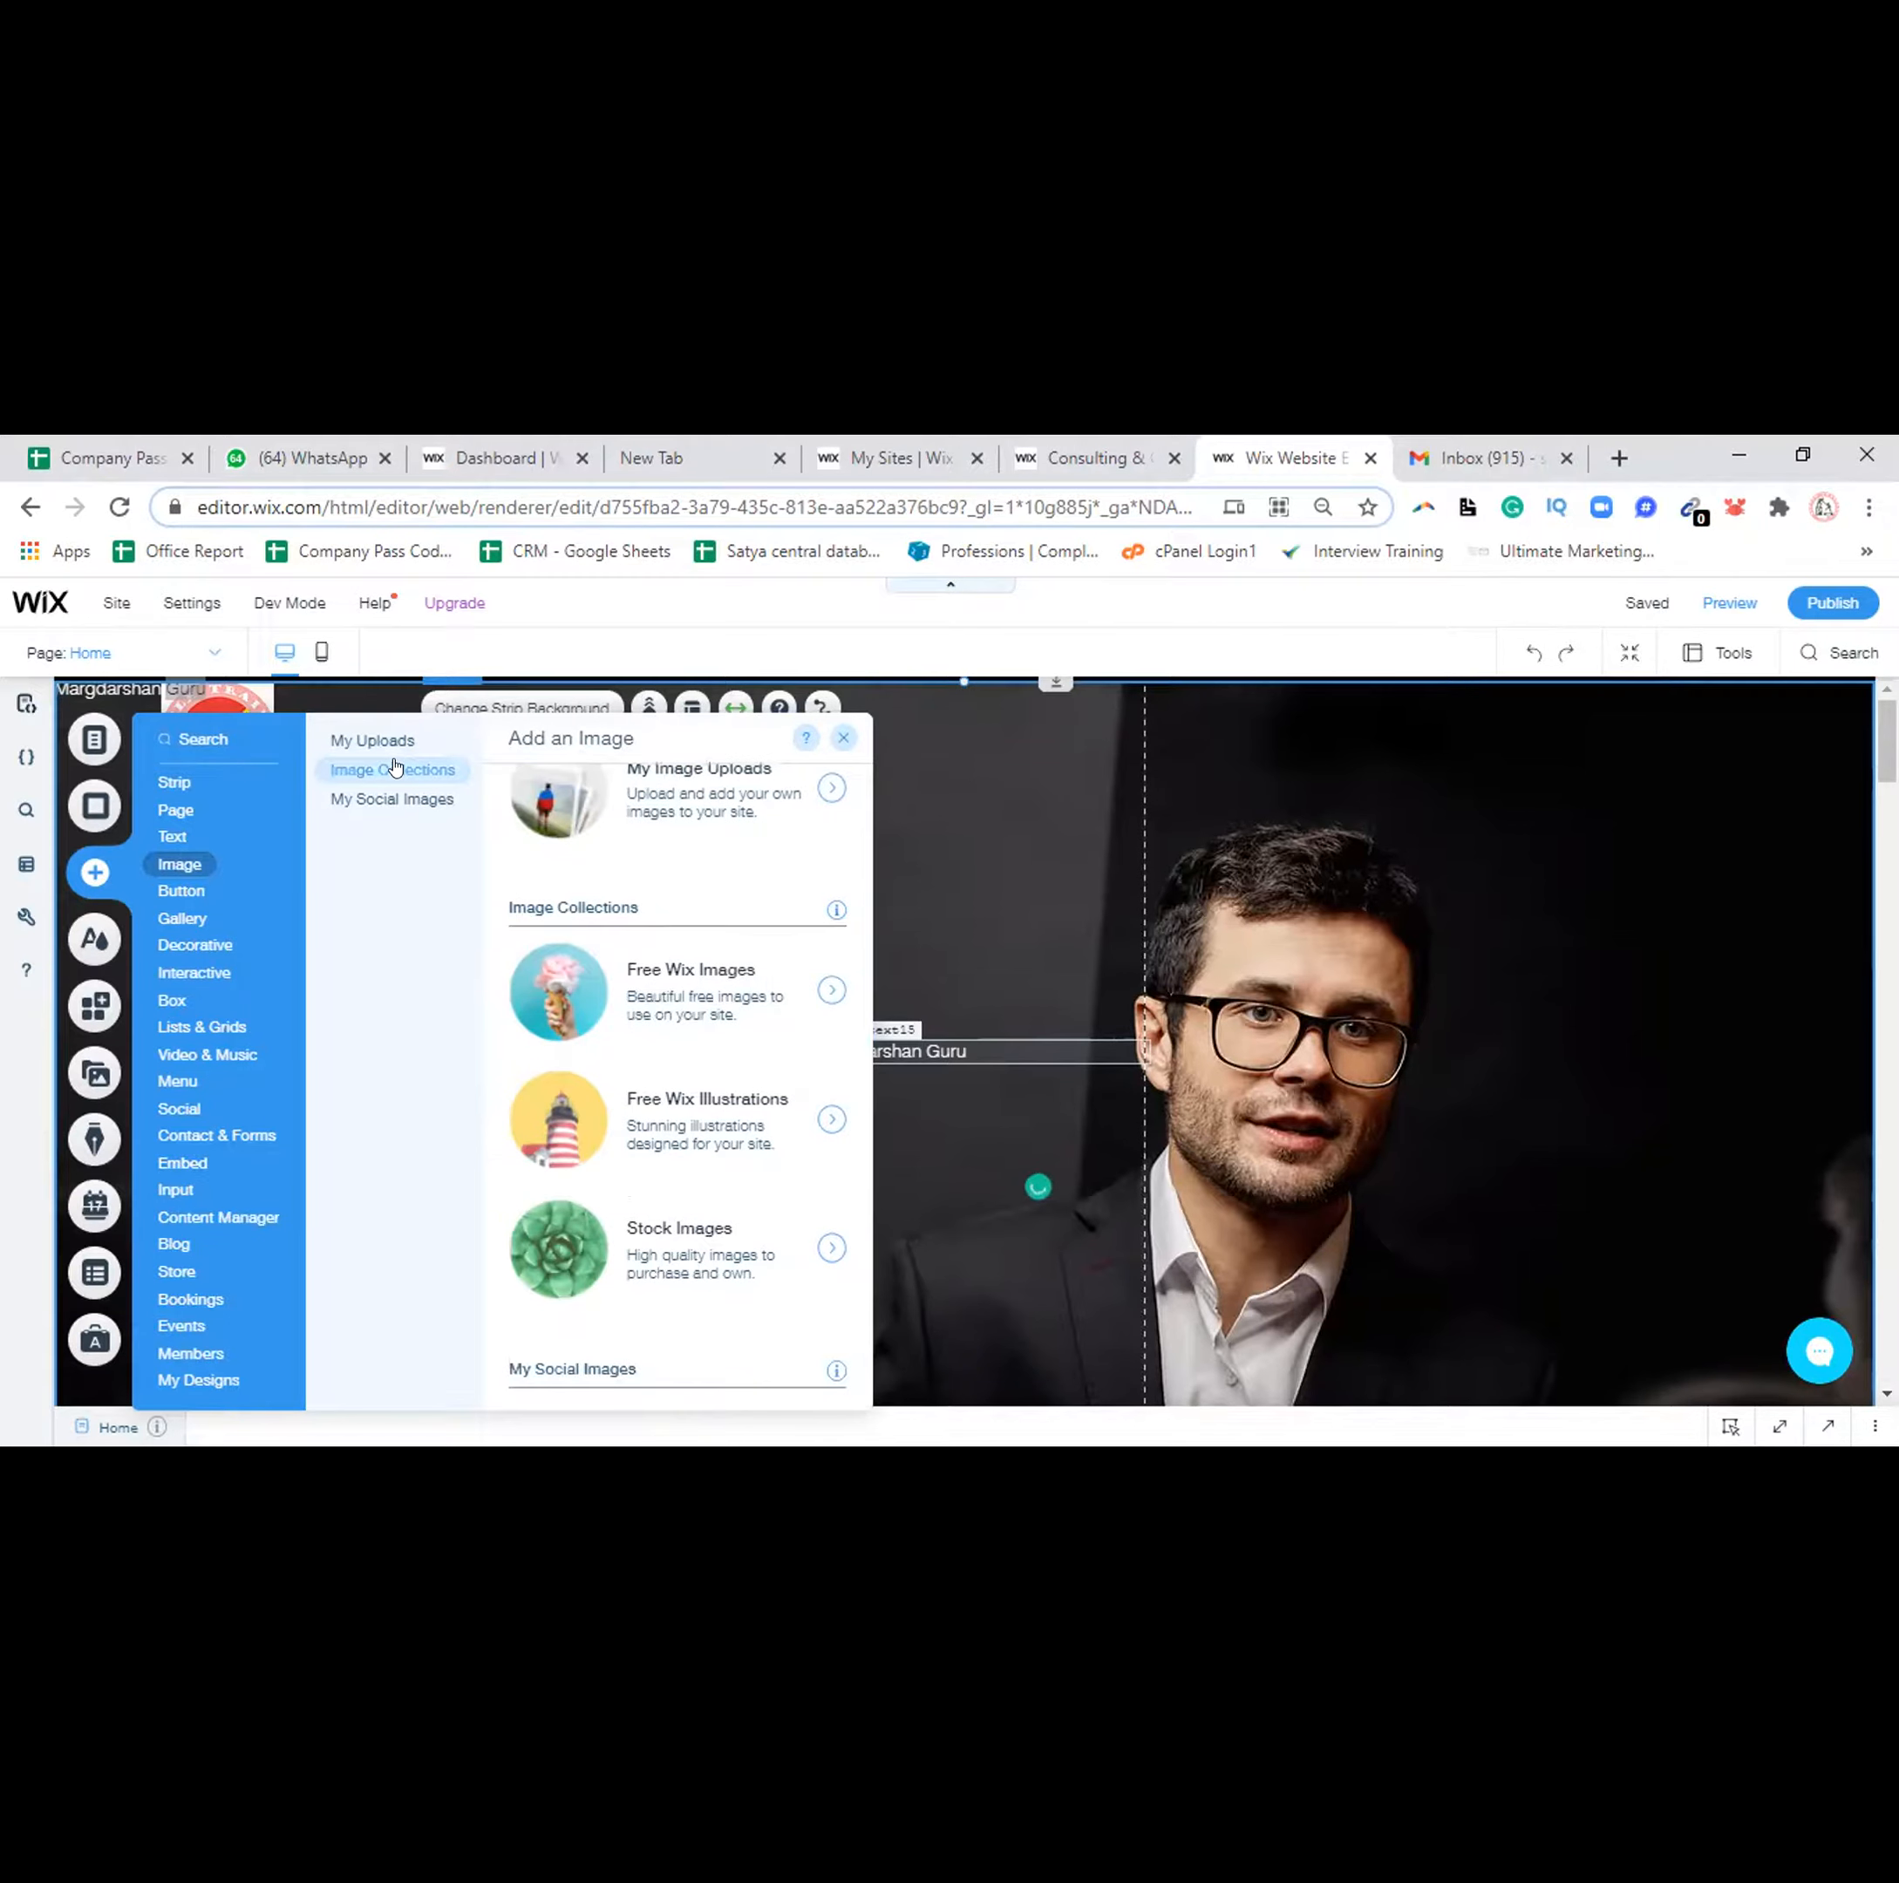
scroll(546, 900, "down", 1)
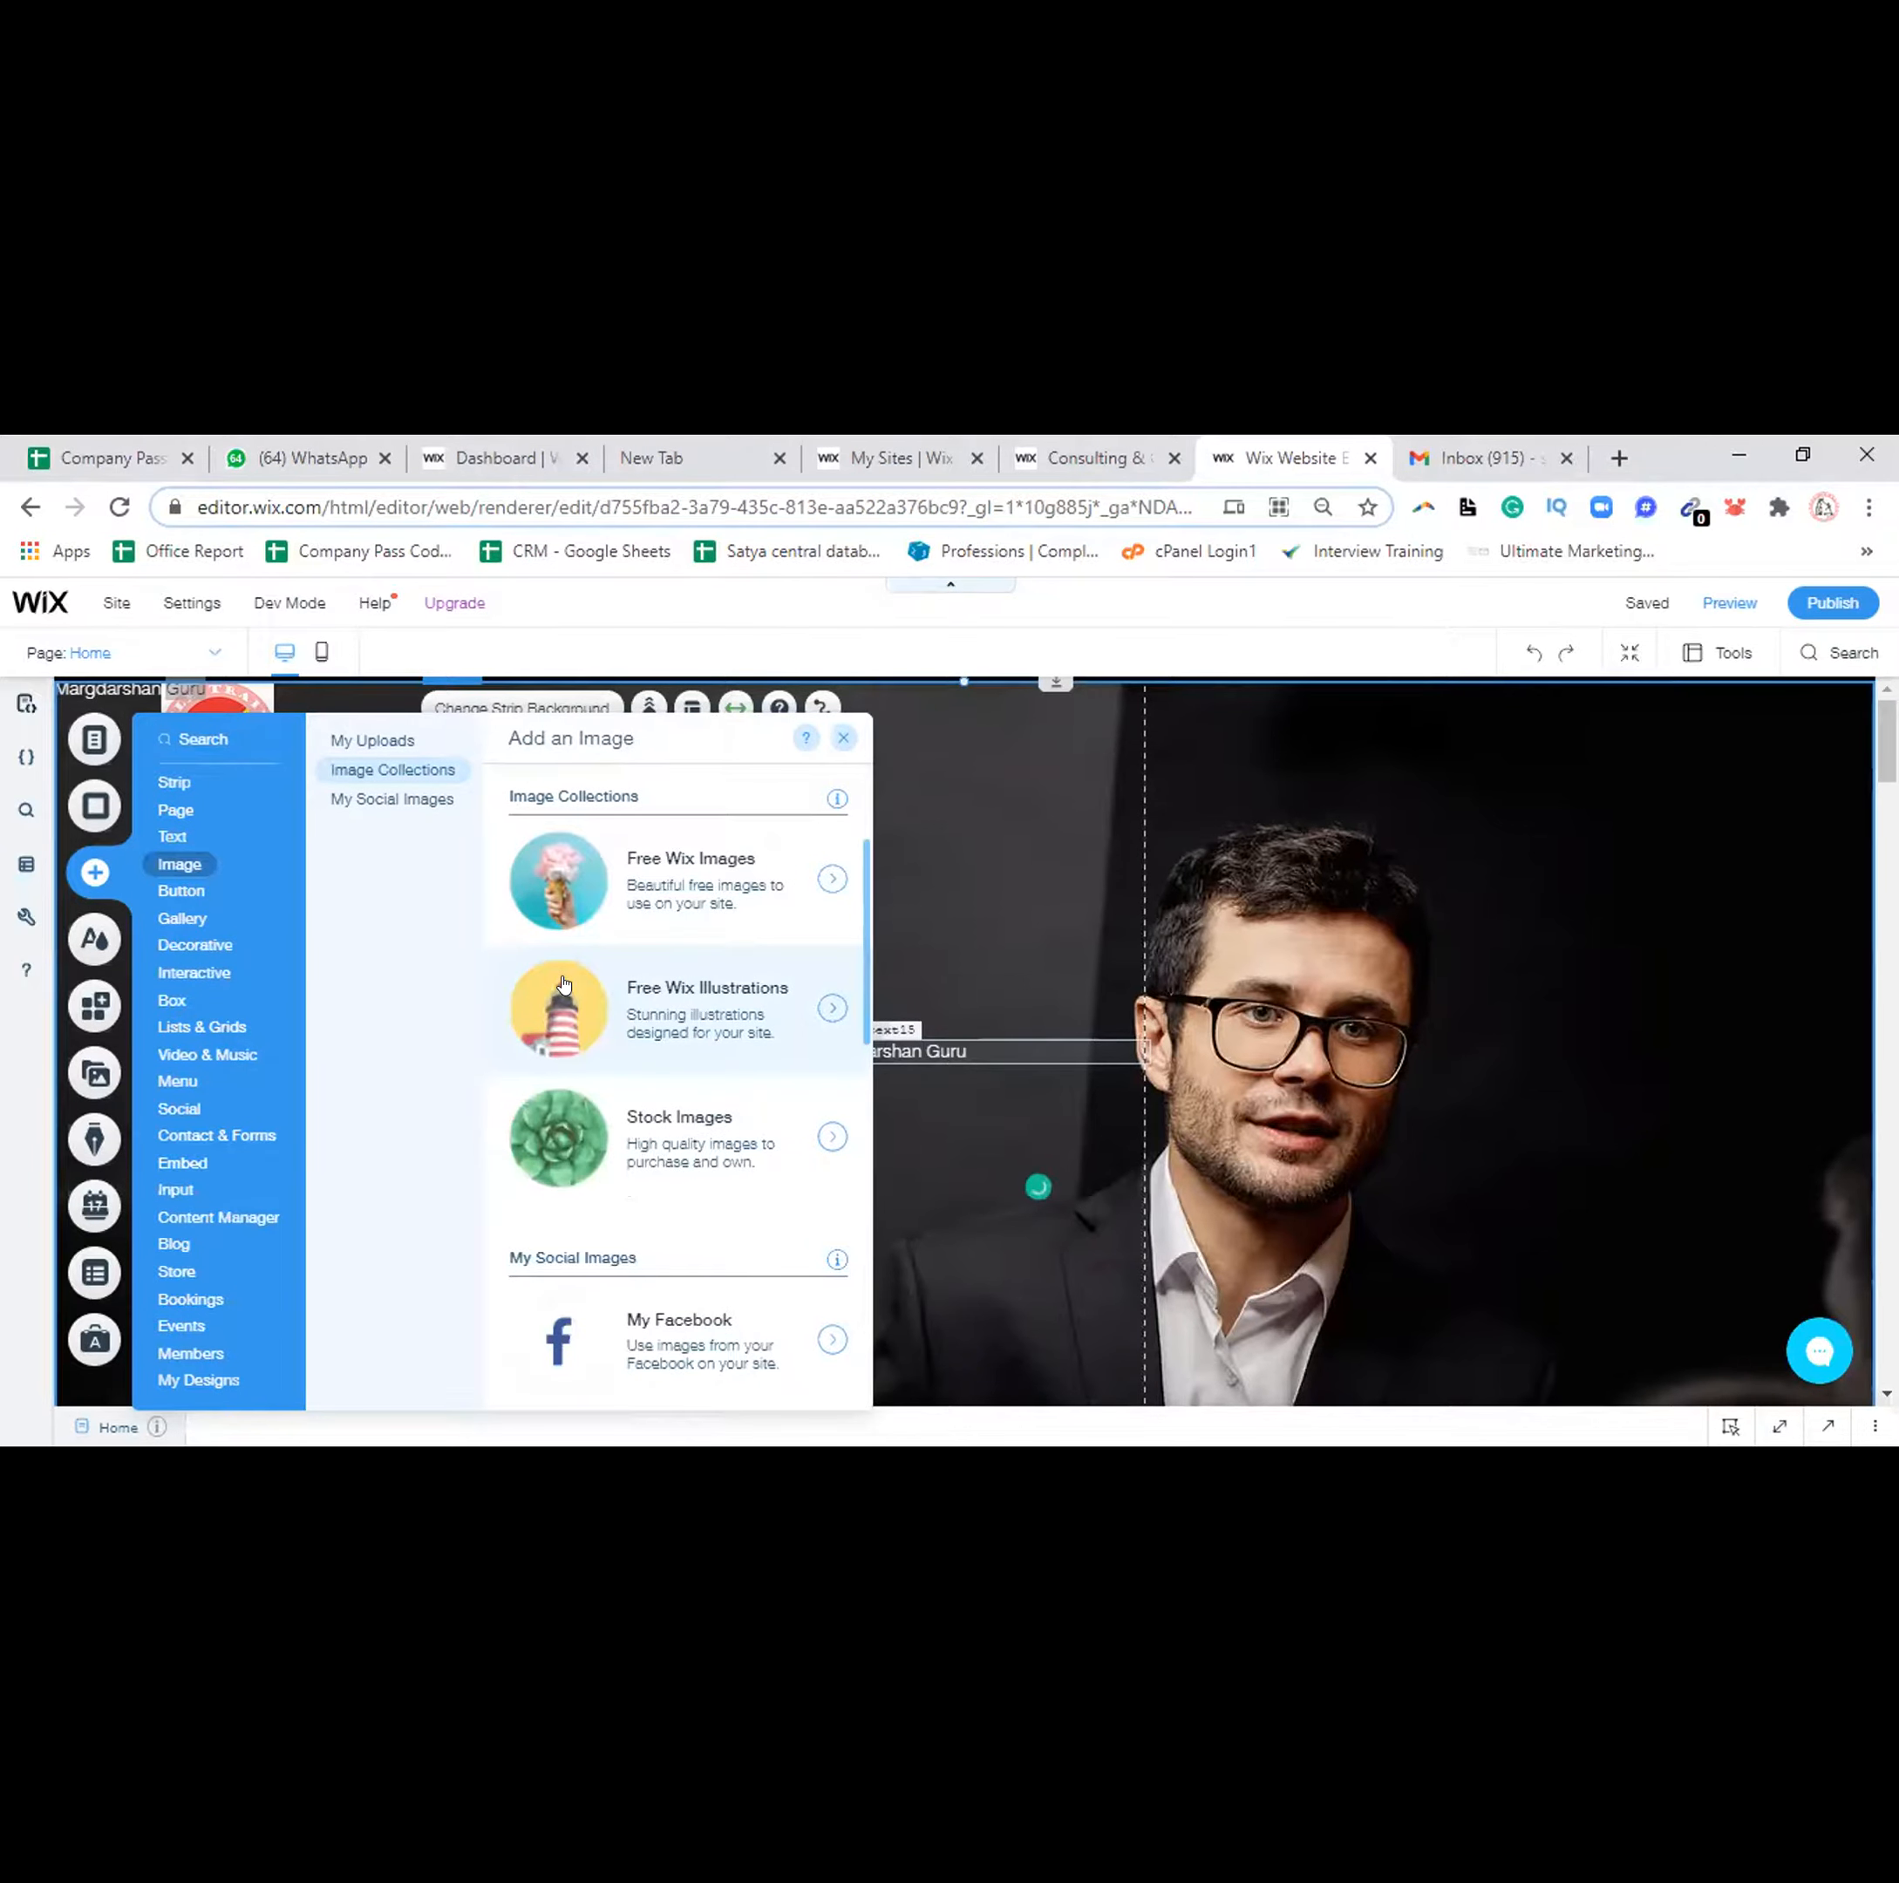
left_click(561, 982)
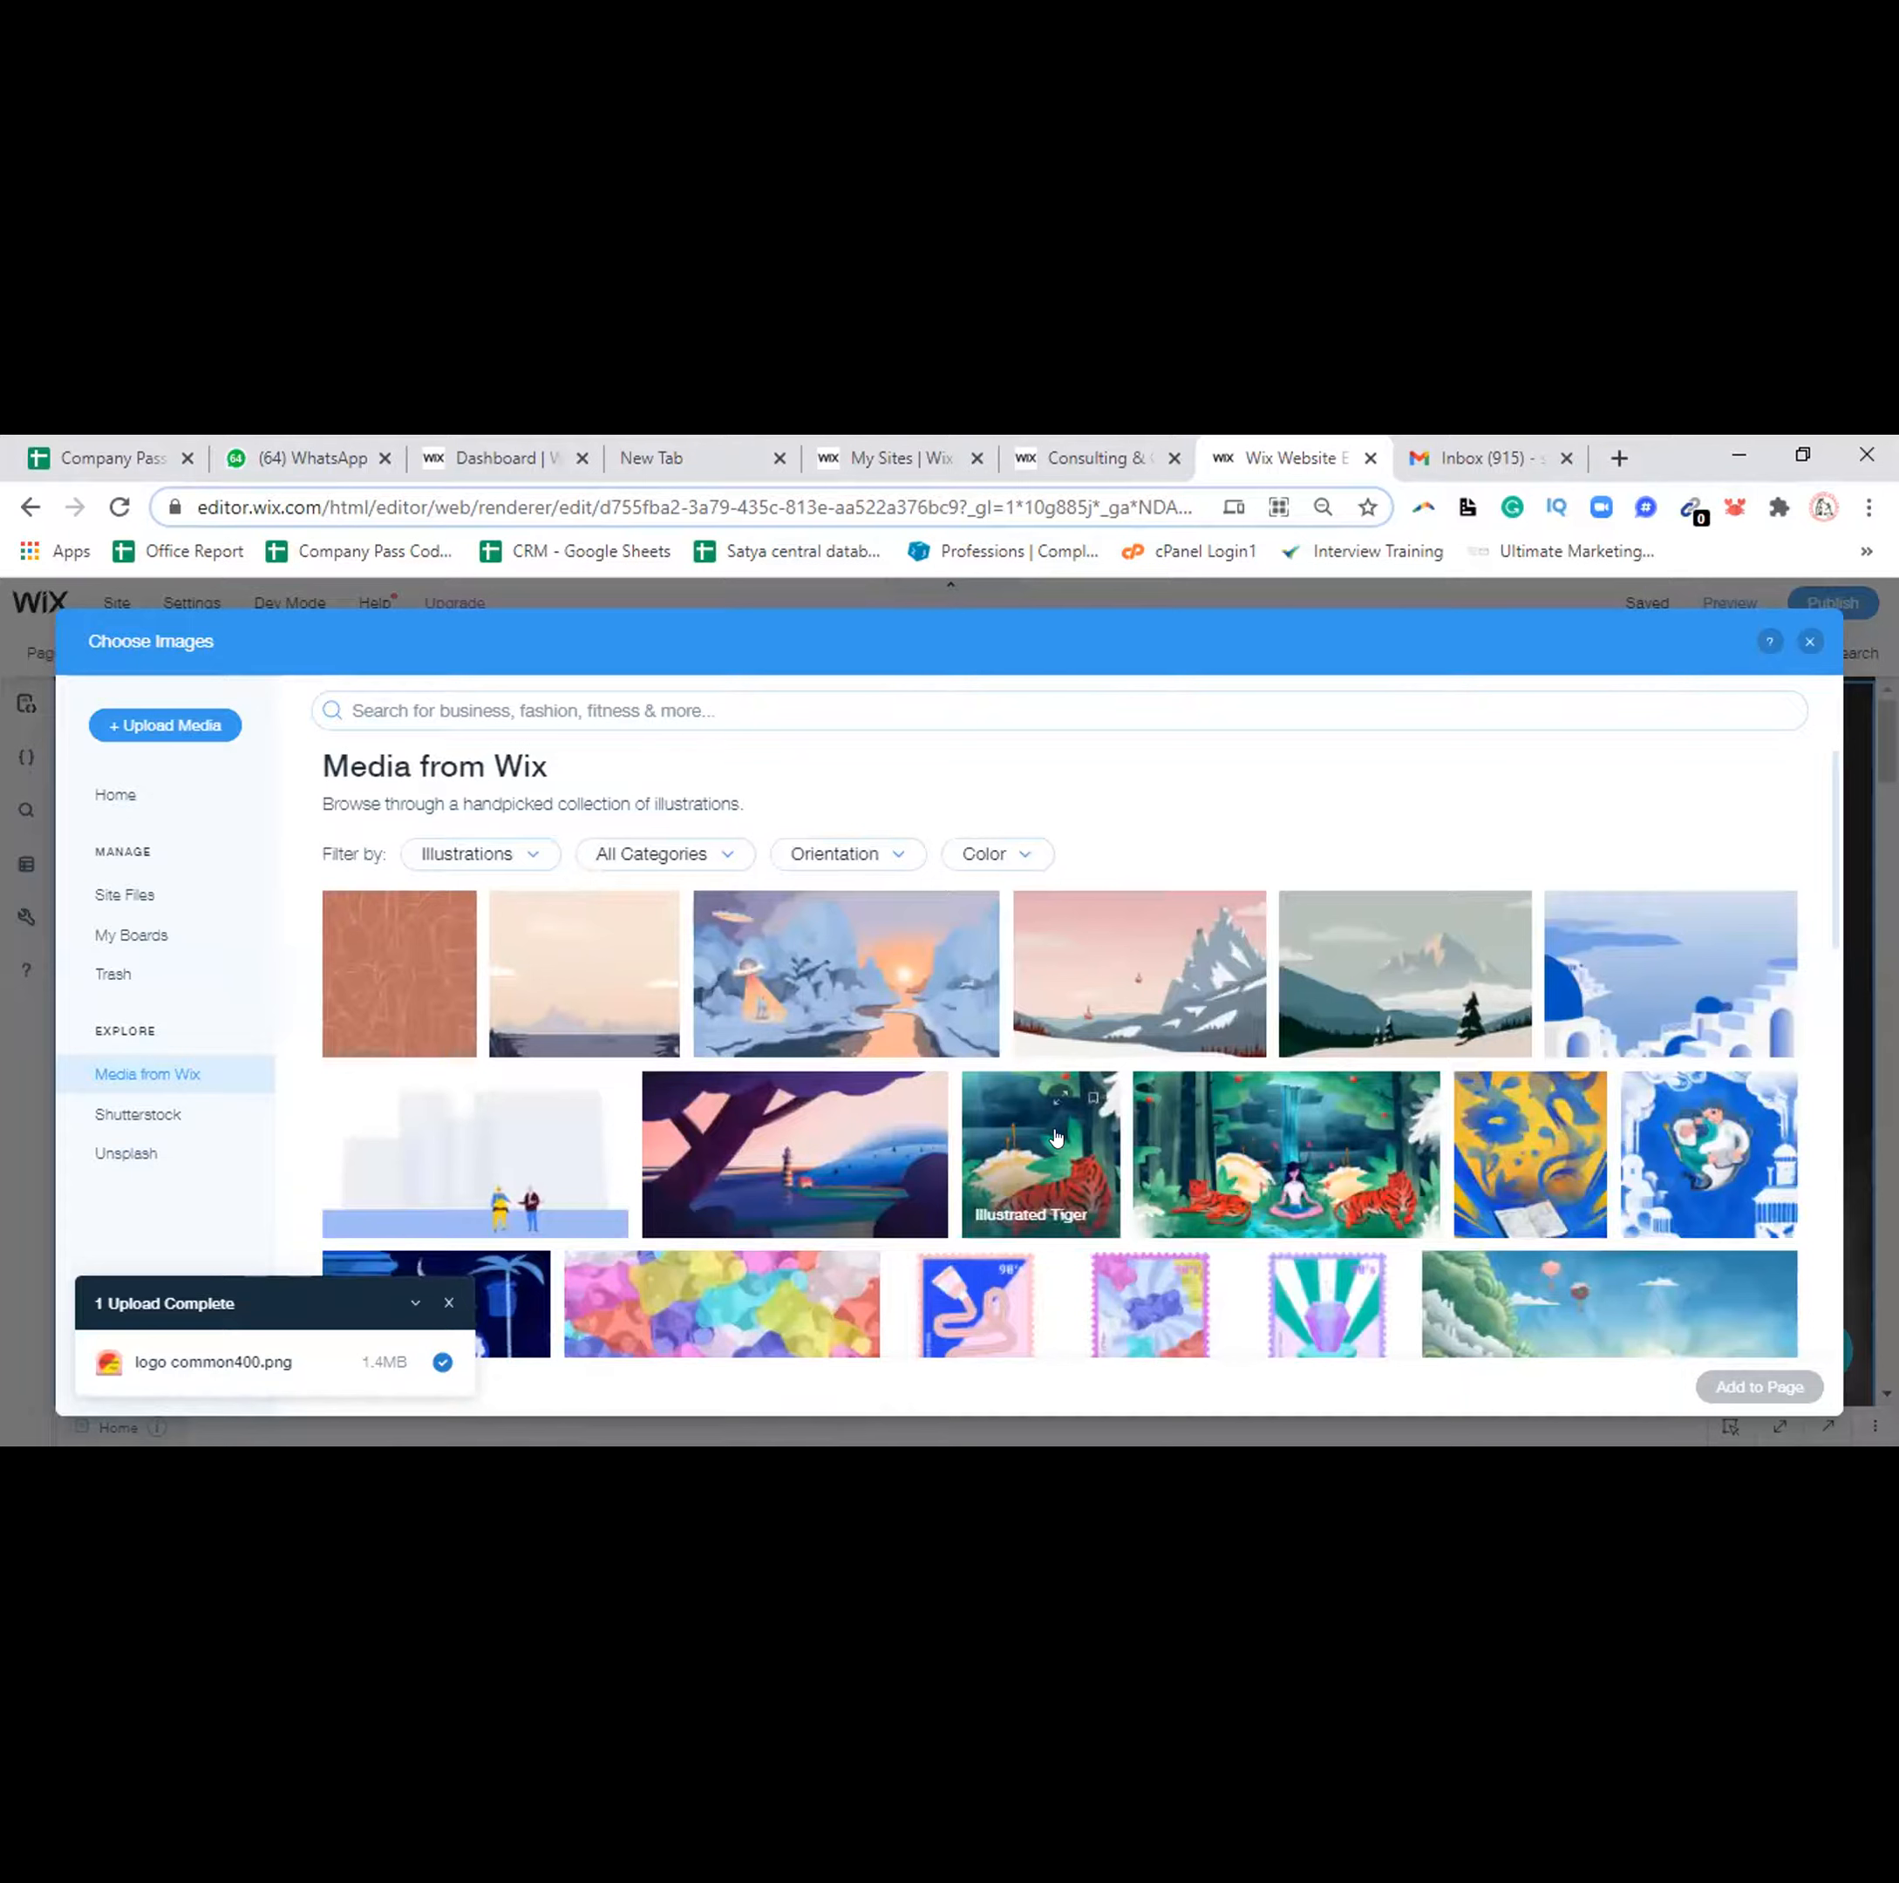
left_click(1057, 1138)
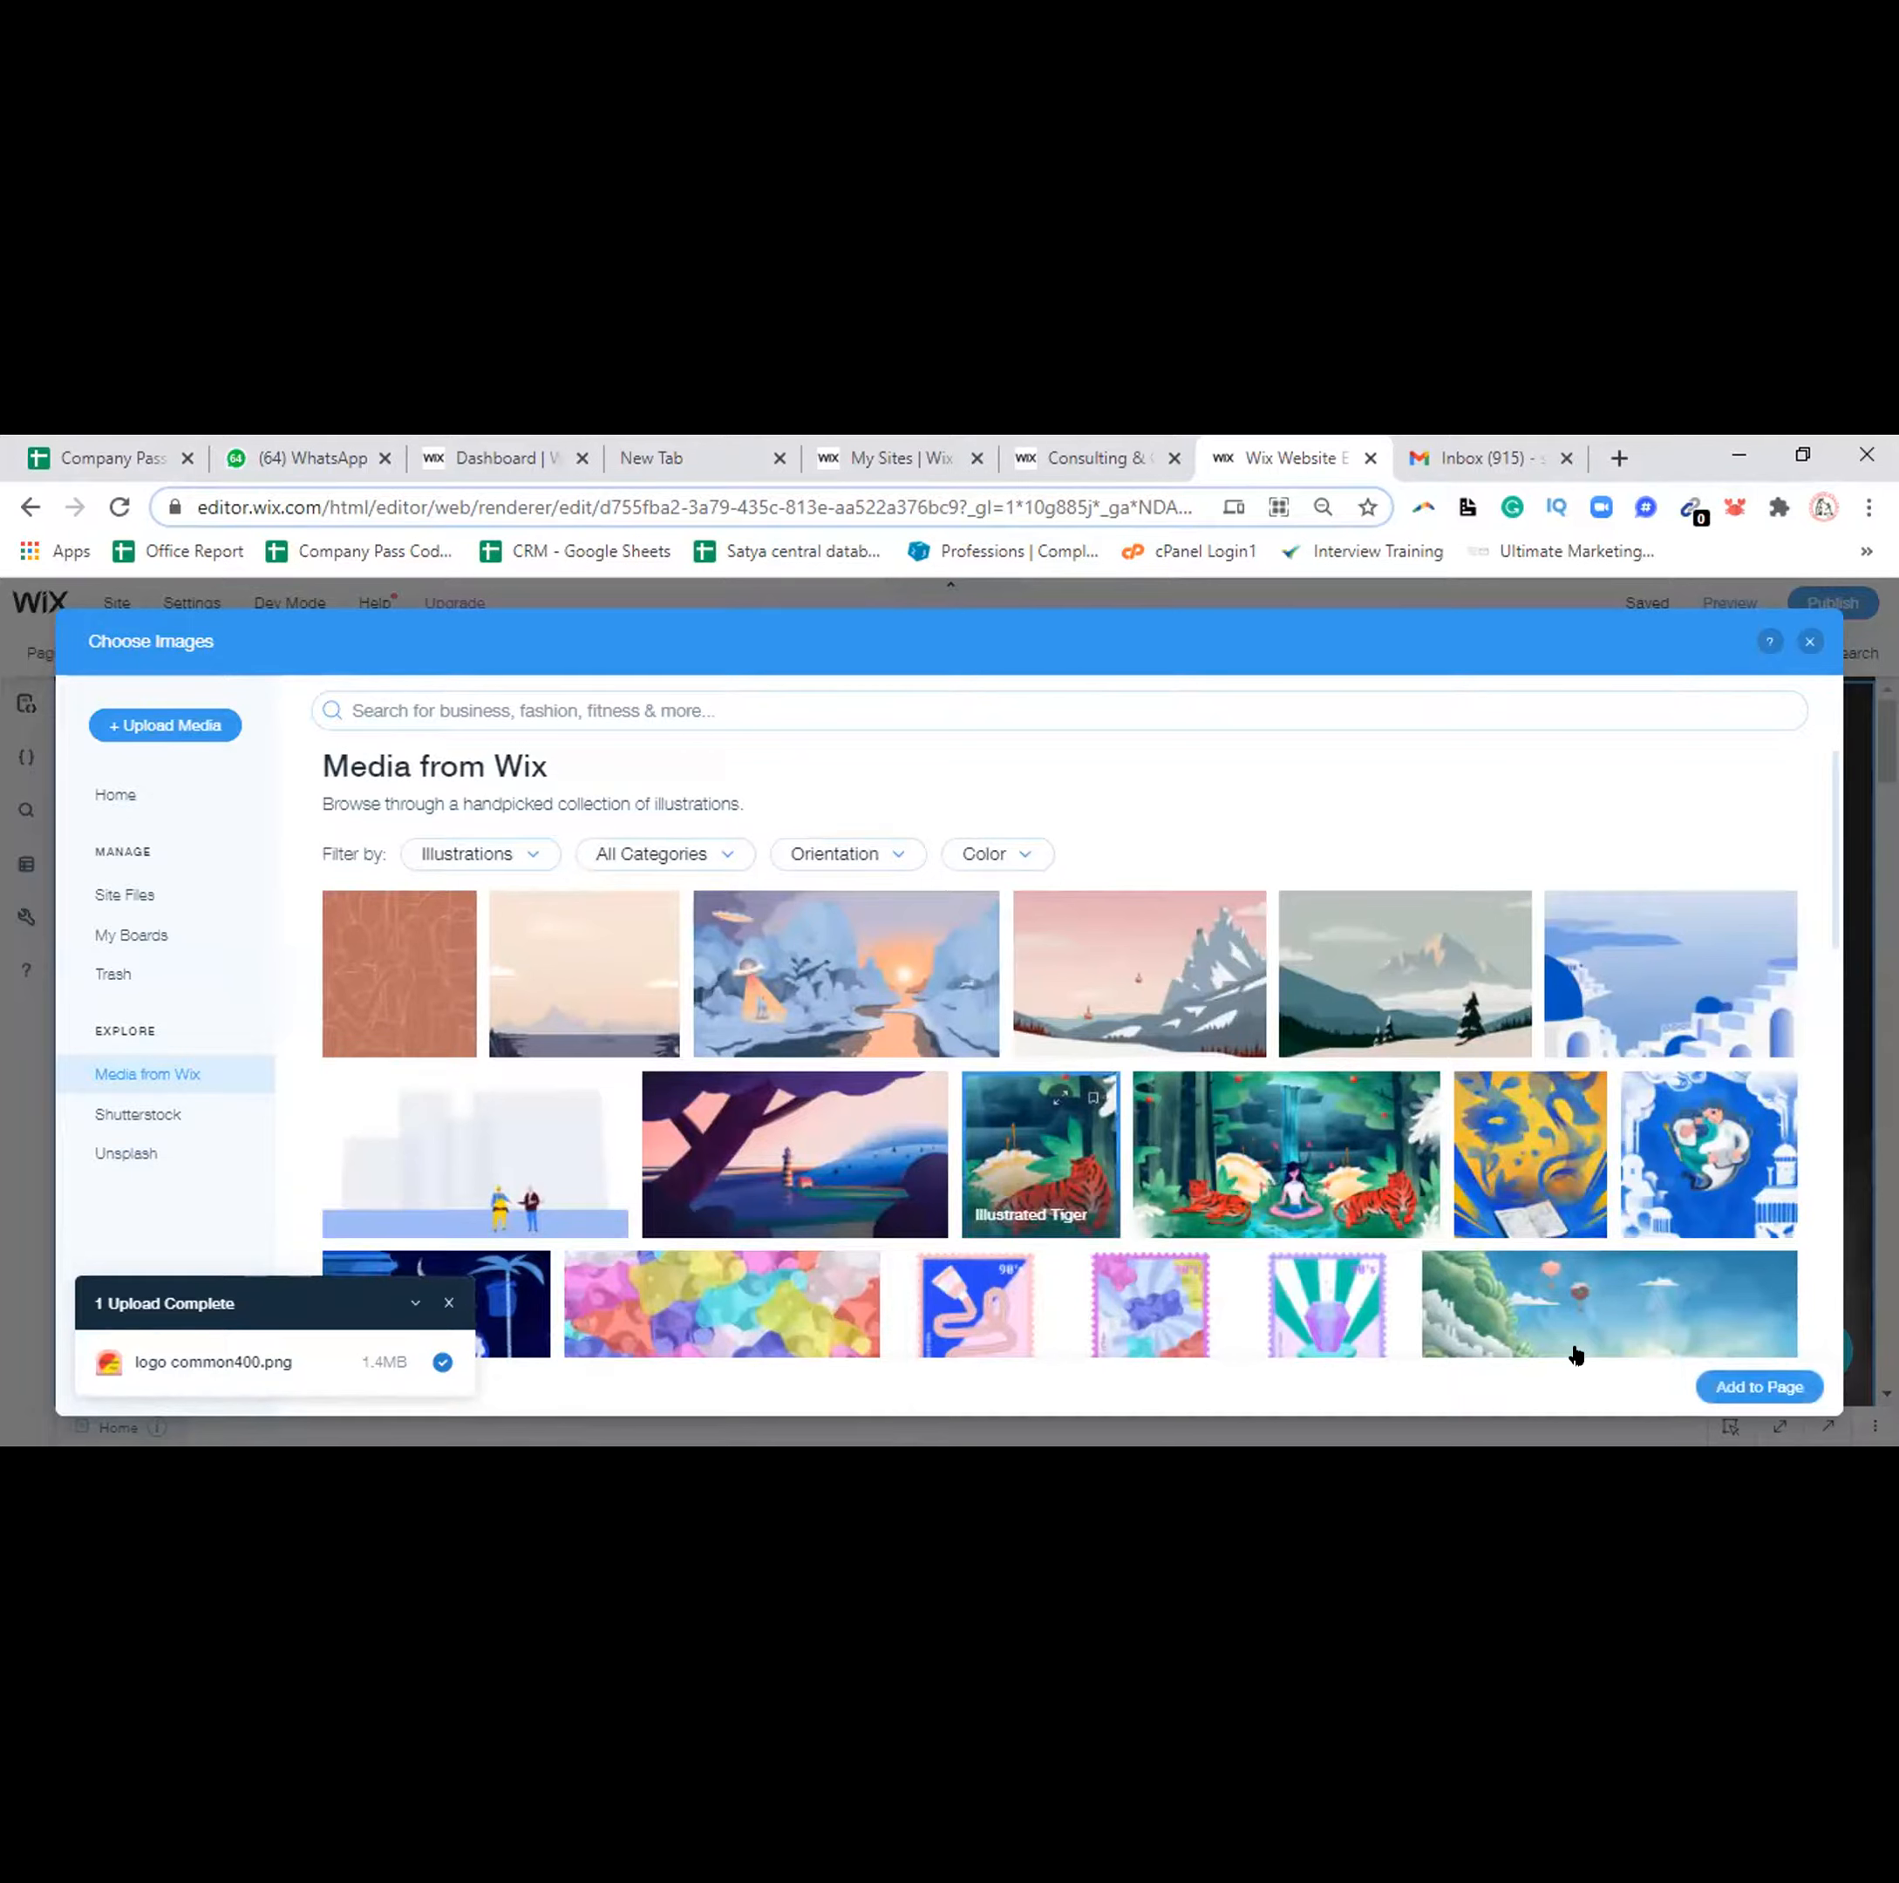
left_click(1723, 1385)
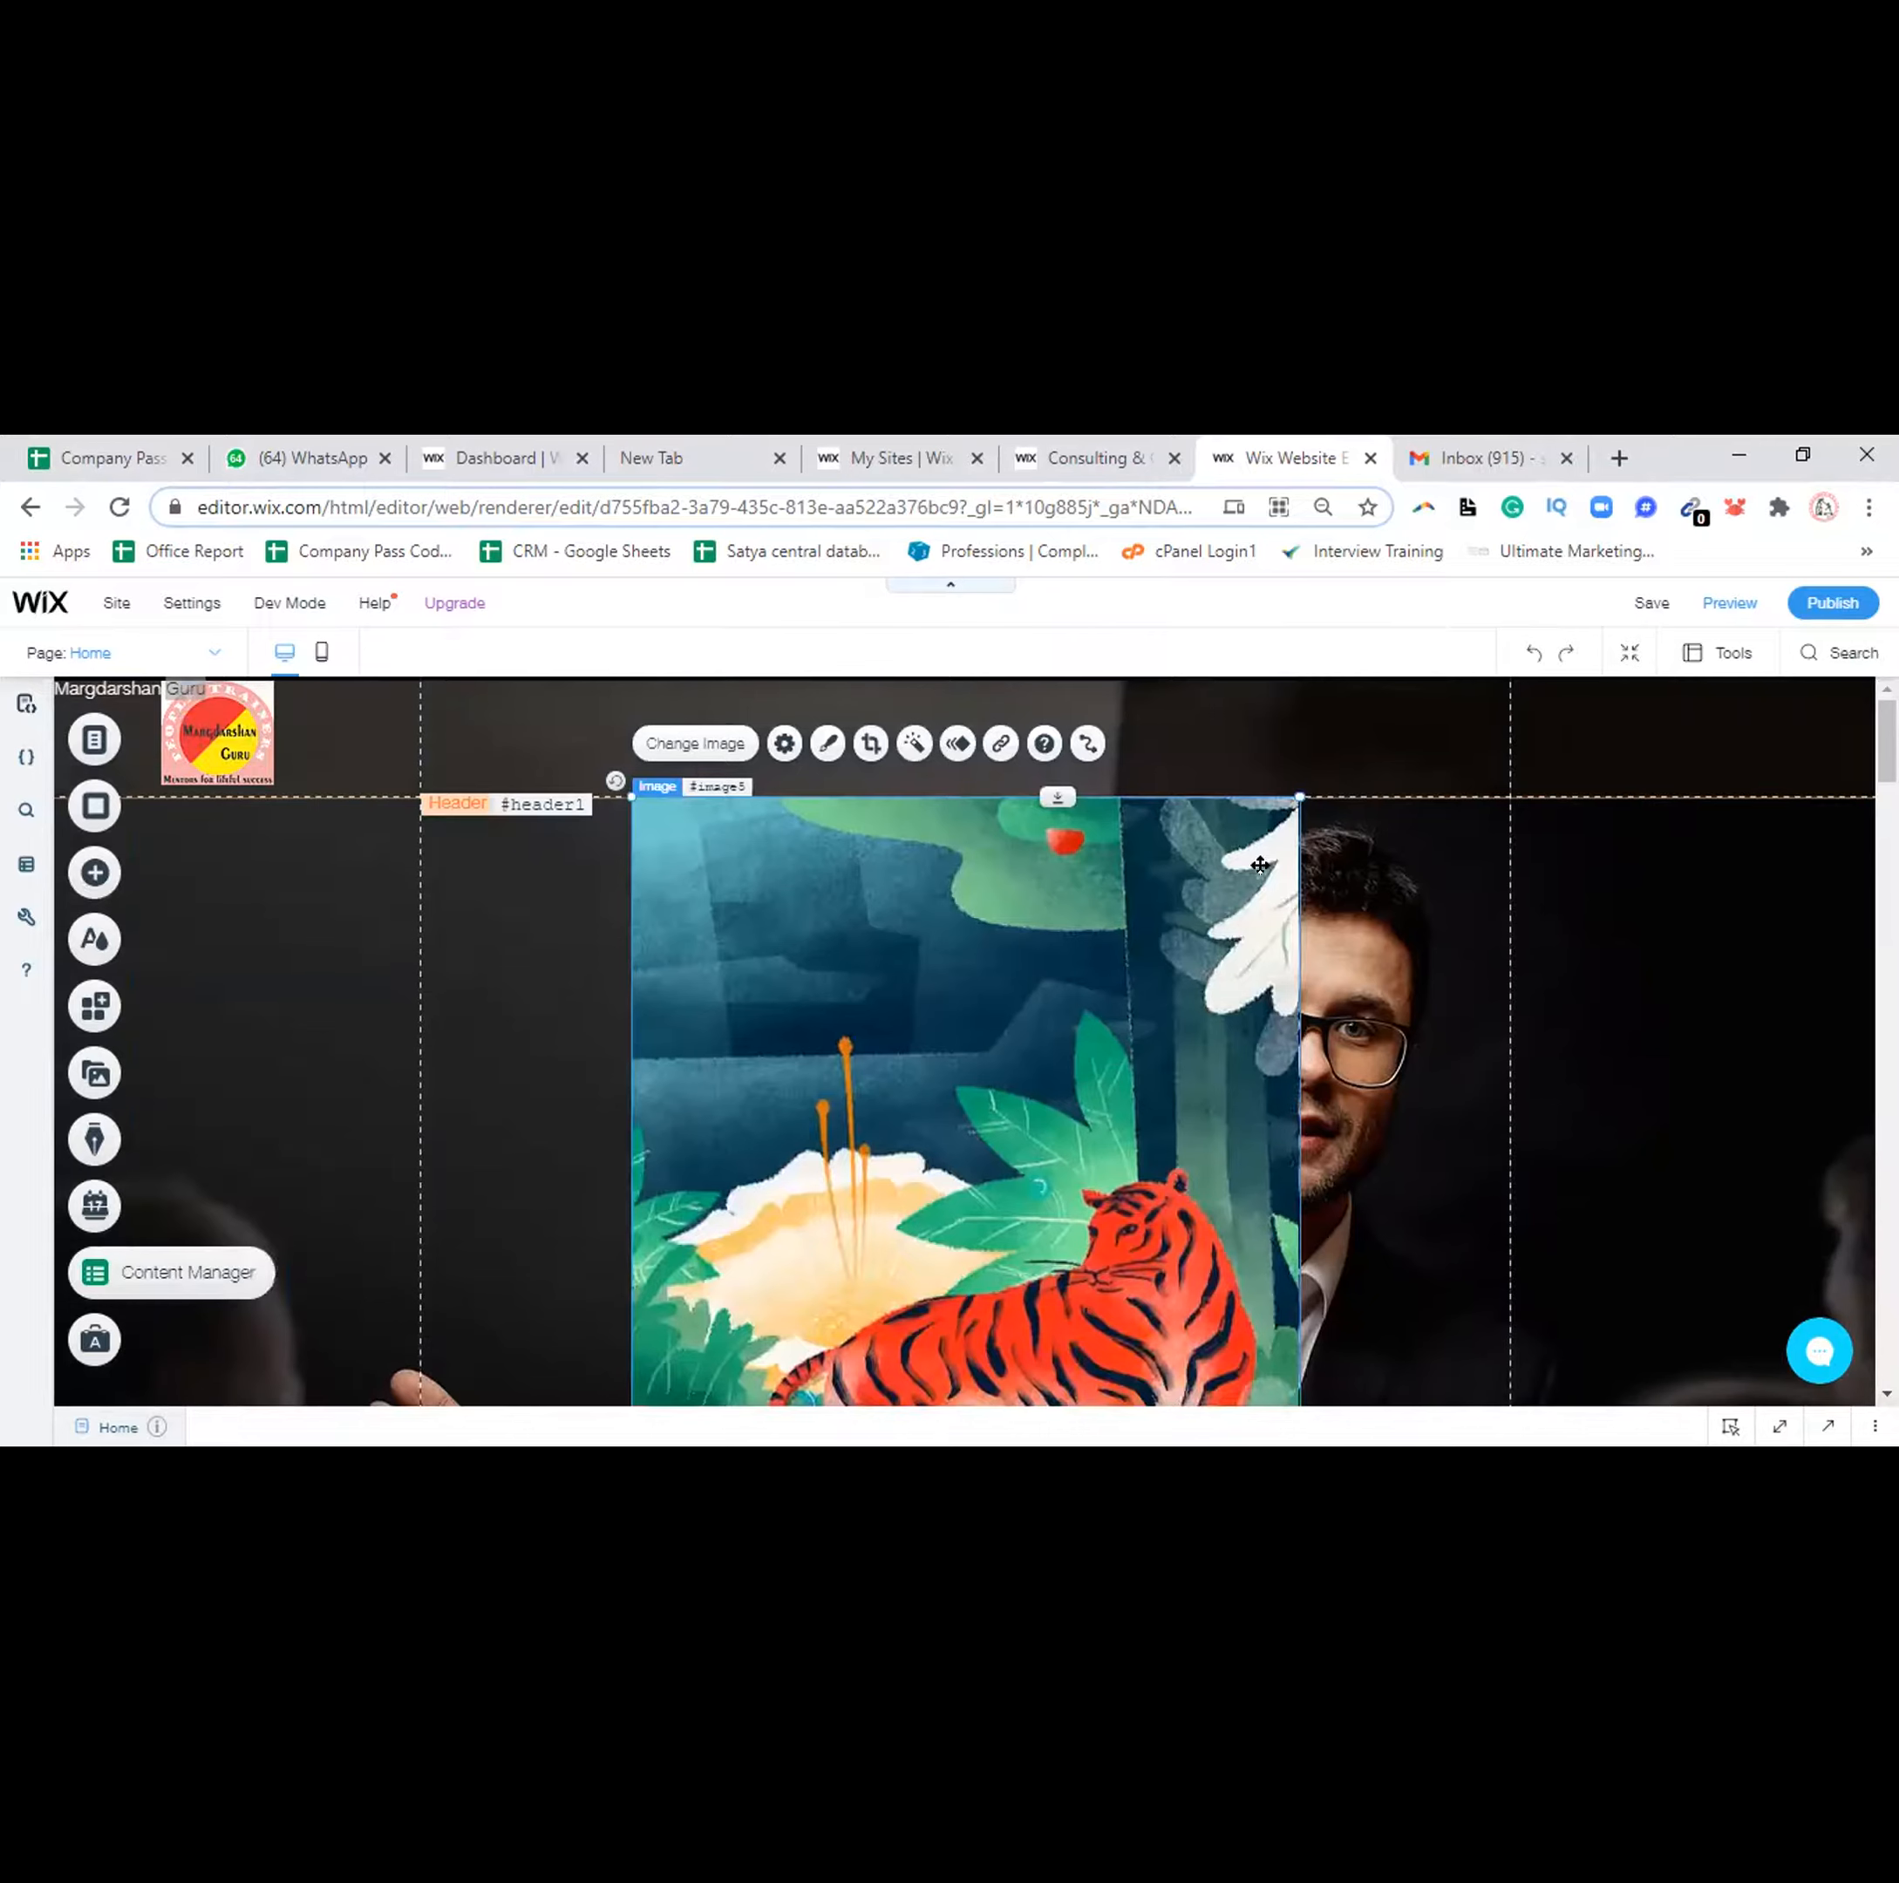
Shrink the tiger illustration to a thumbnail and place it in the header beside the logo
left_click_drag(1300, 796, 796, 1224)
left_click_drag(588, 877, 462, 722)
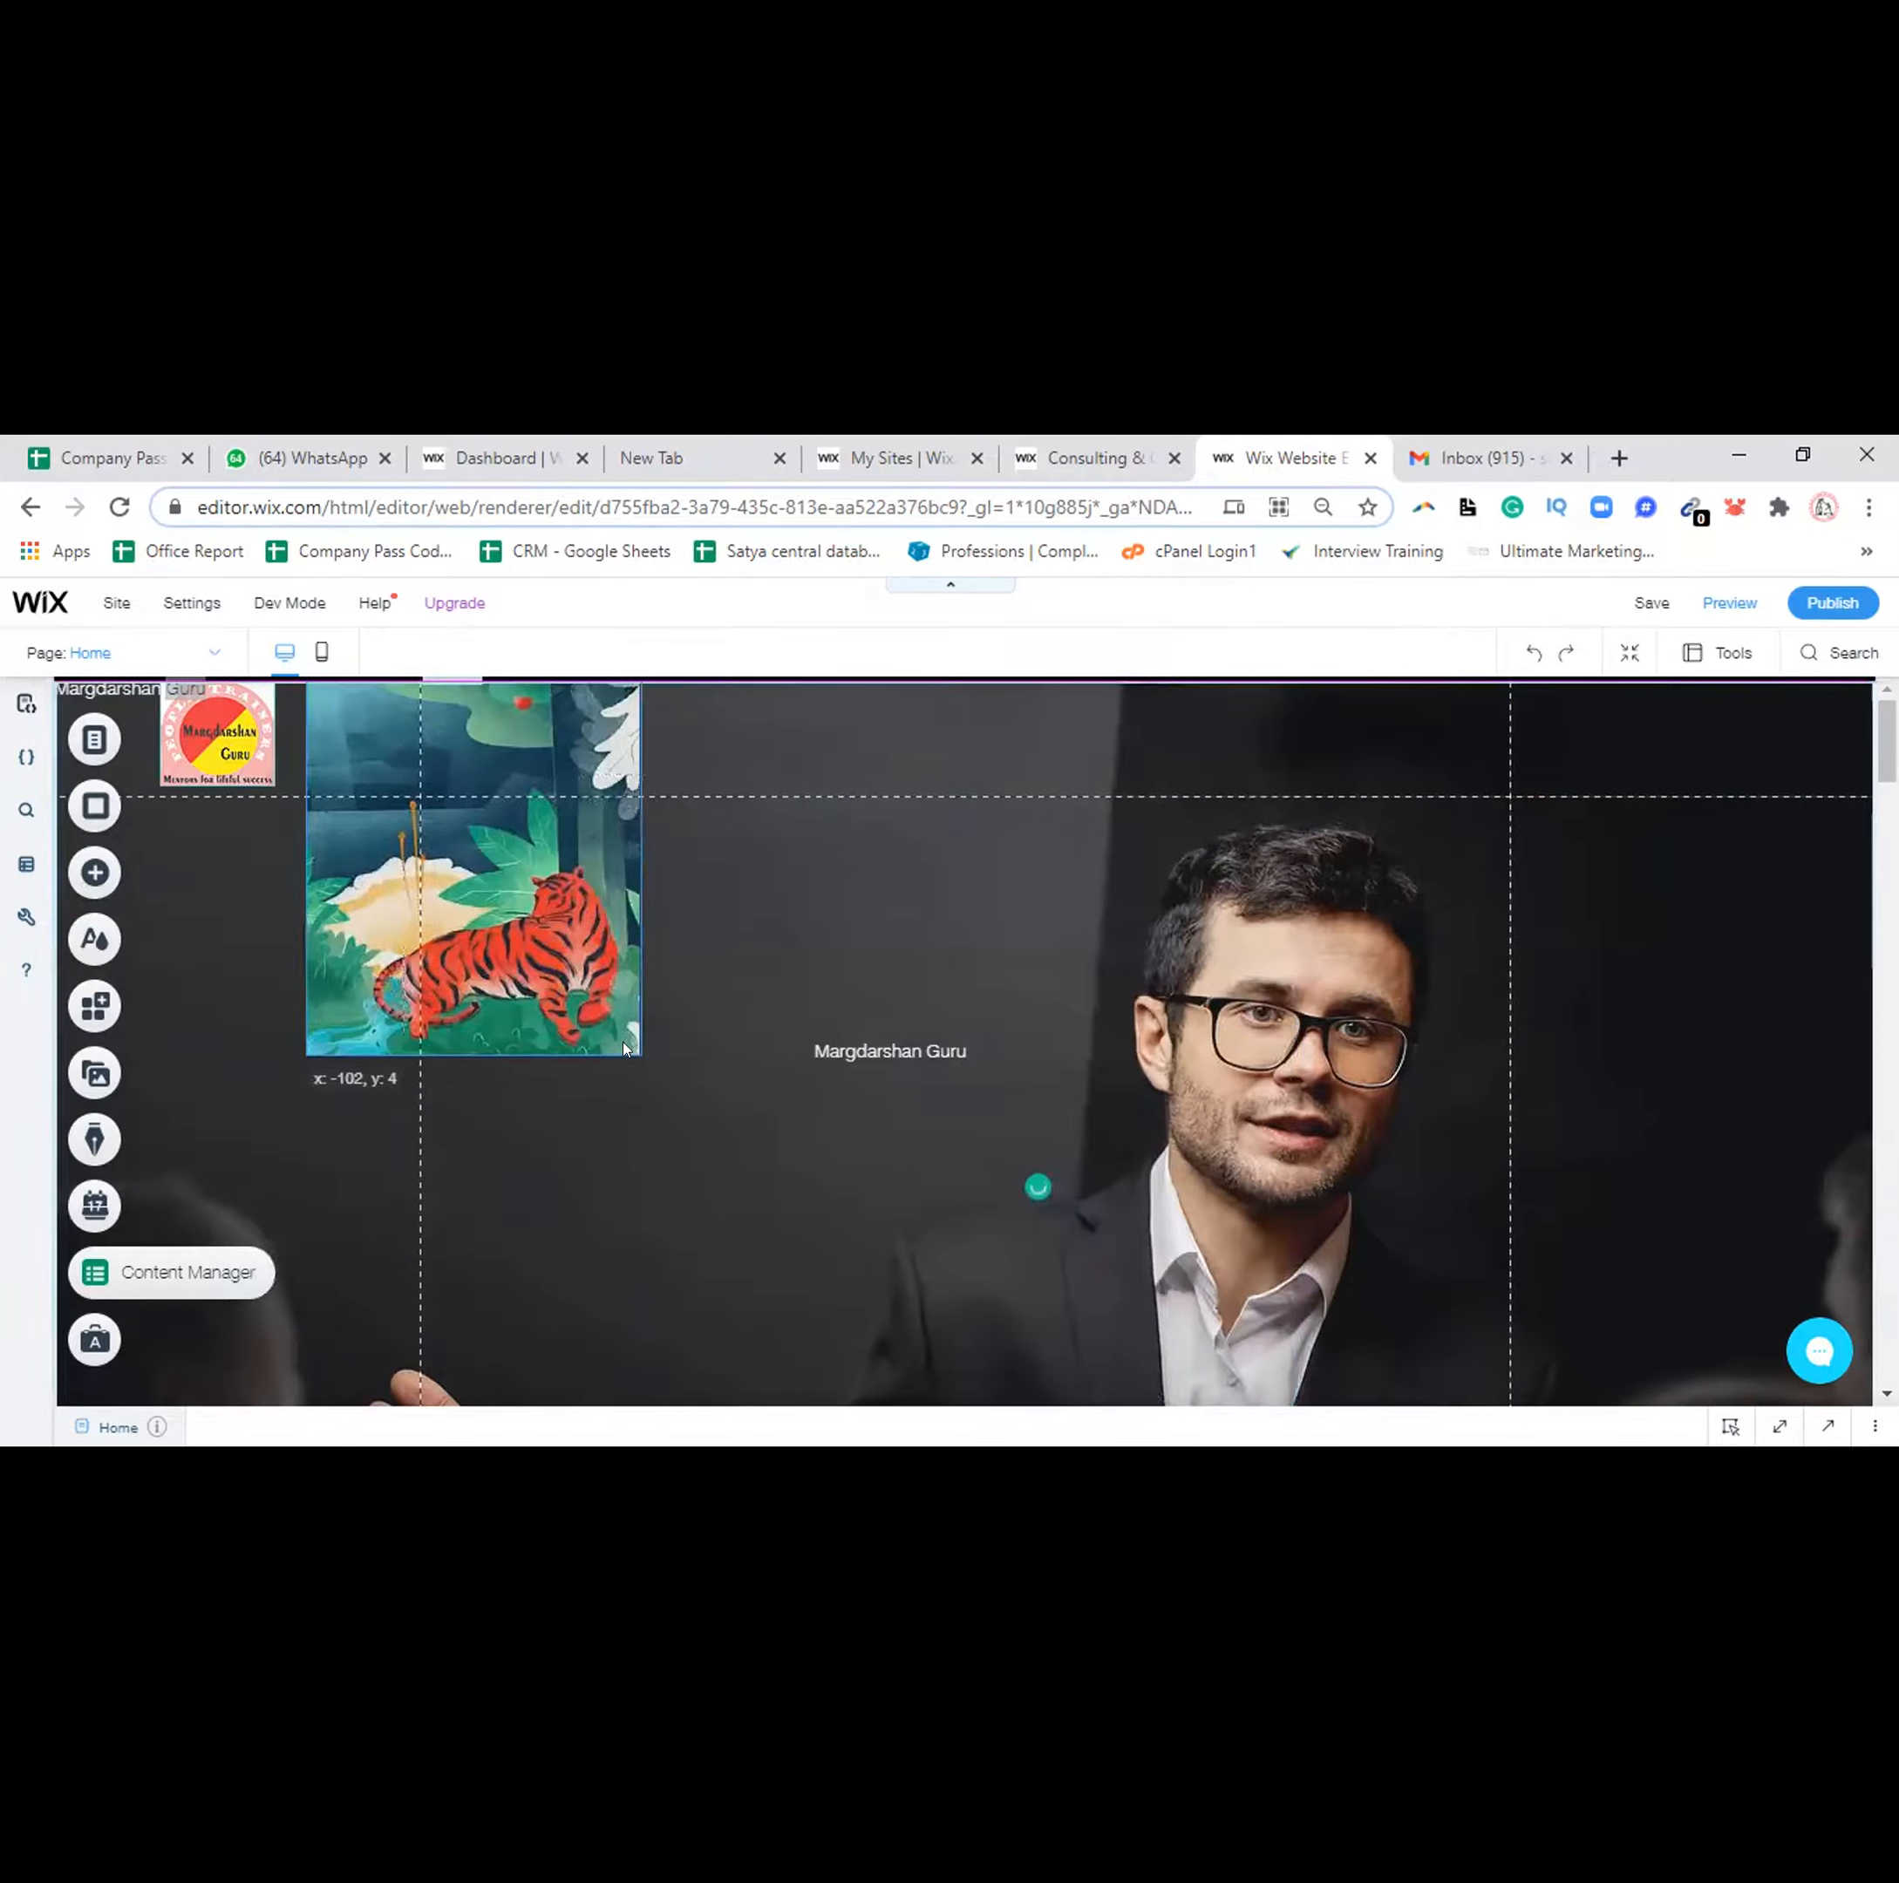
left_click_drag(627, 1042, 413, 779)
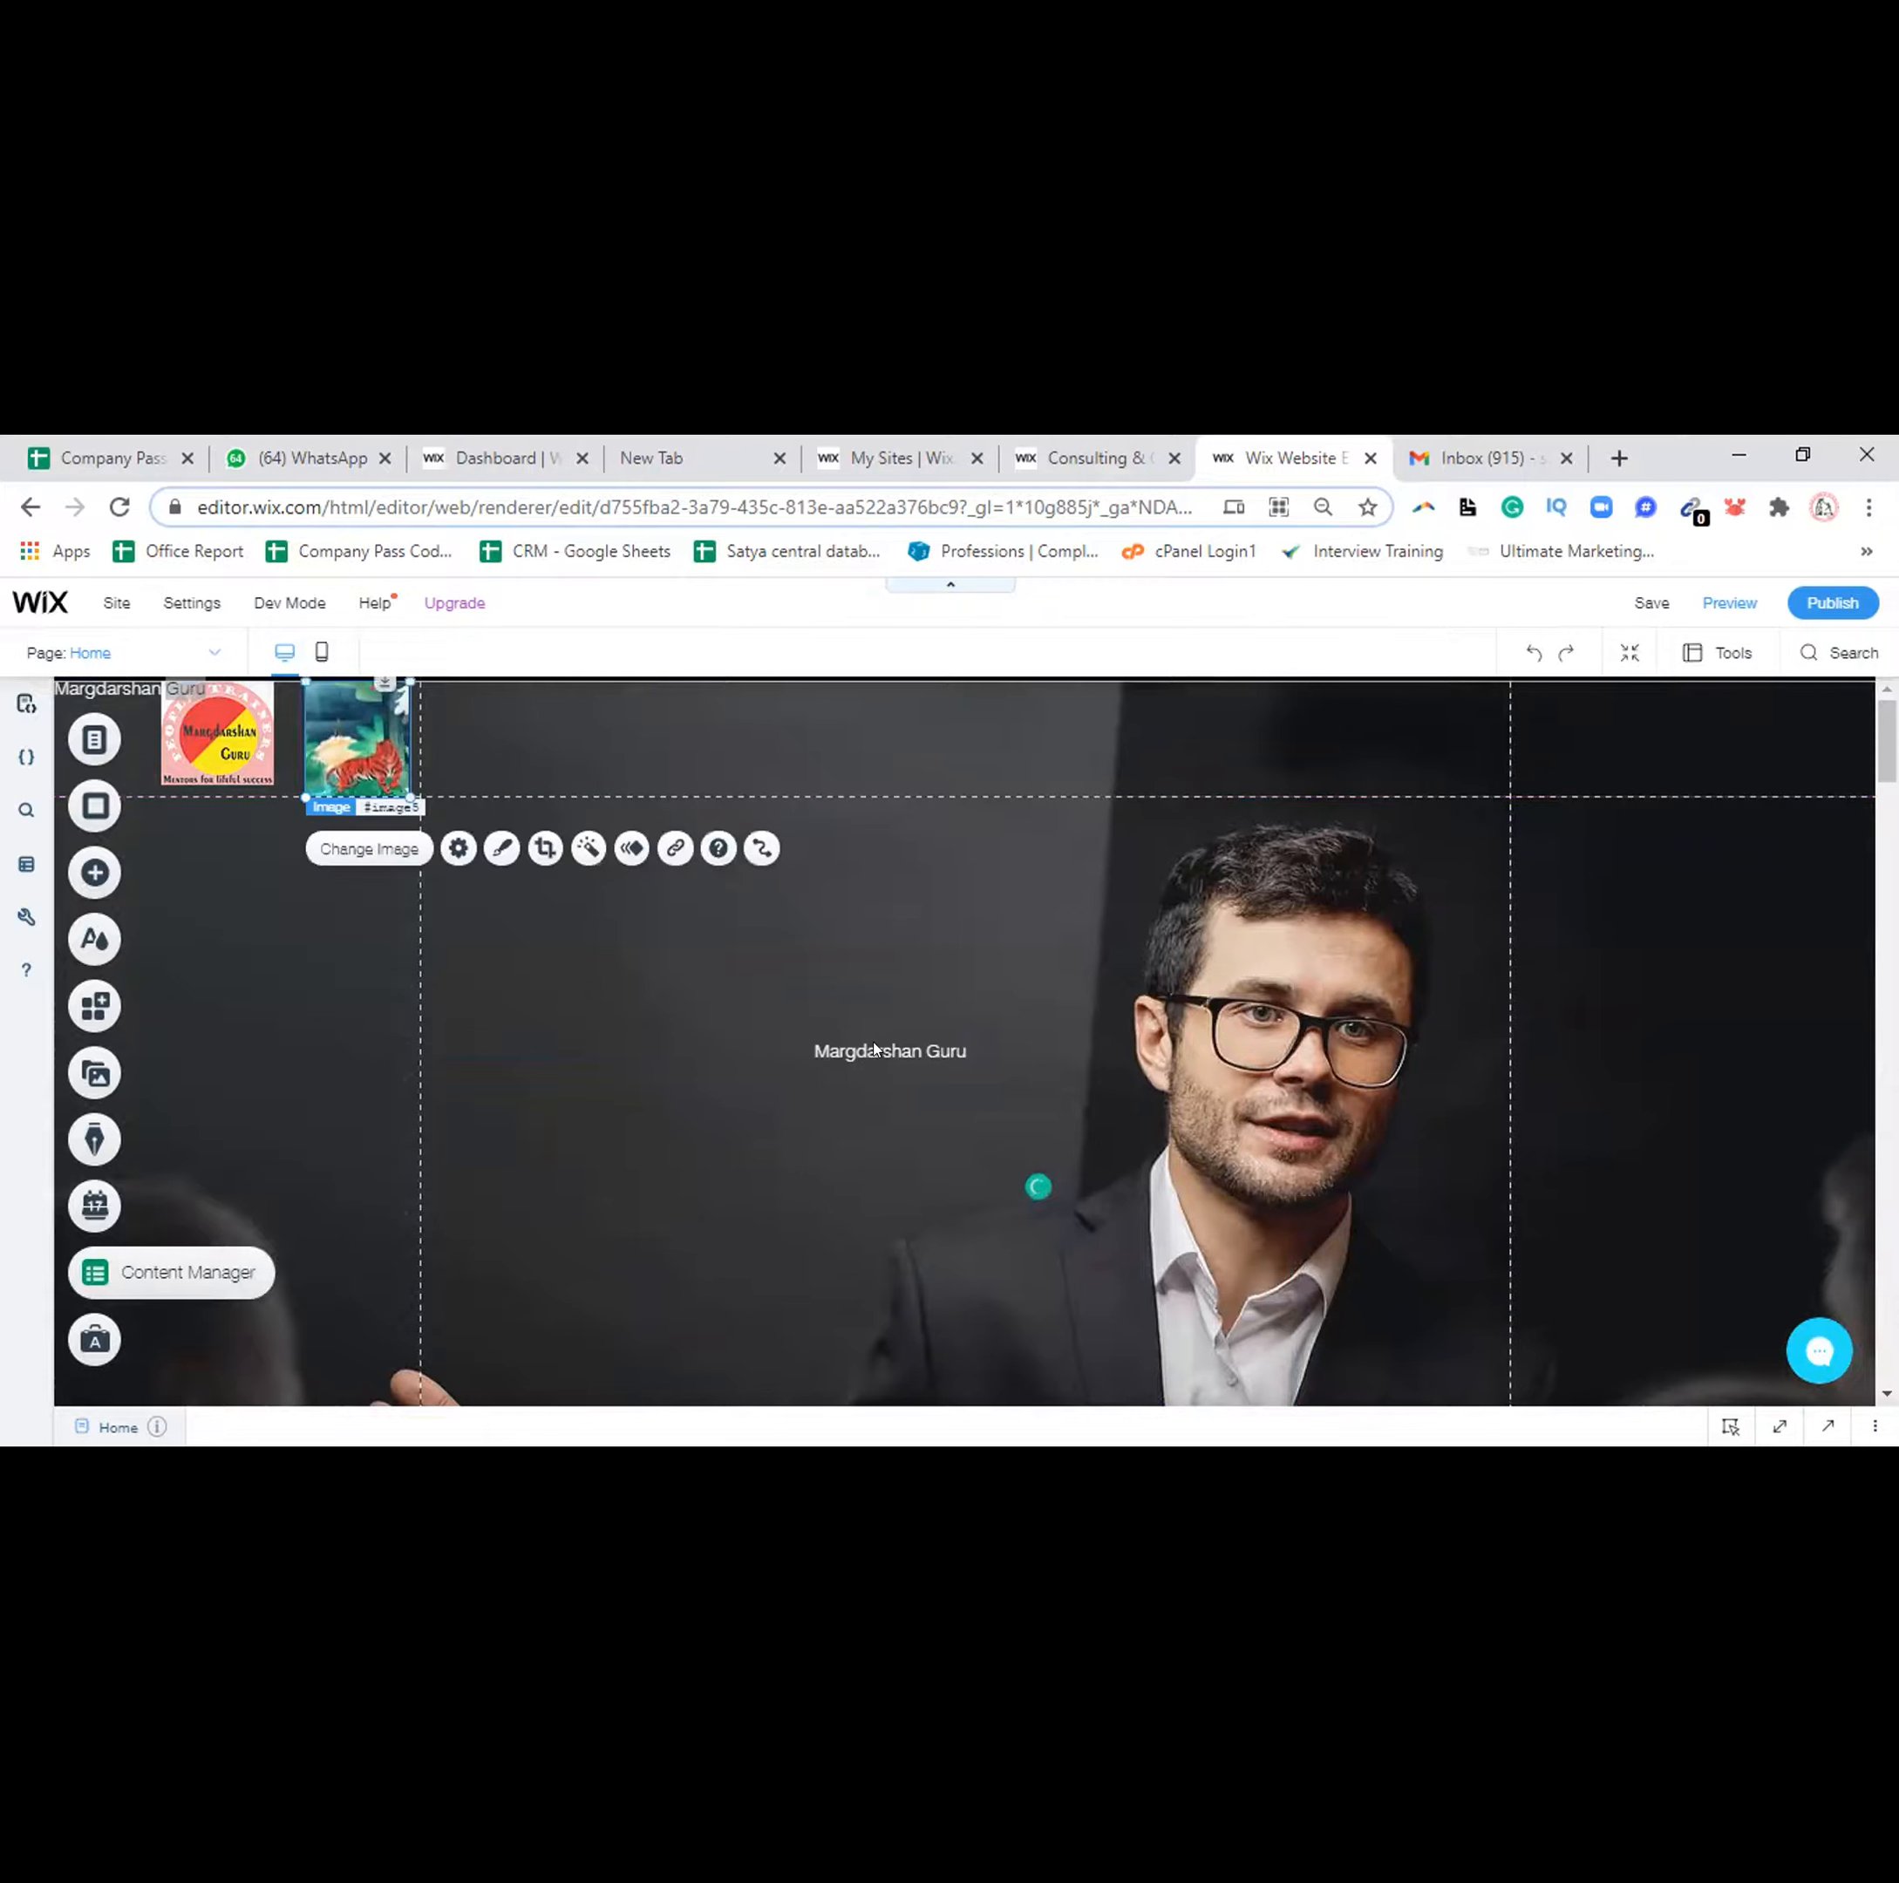
left_click(875, 1049)
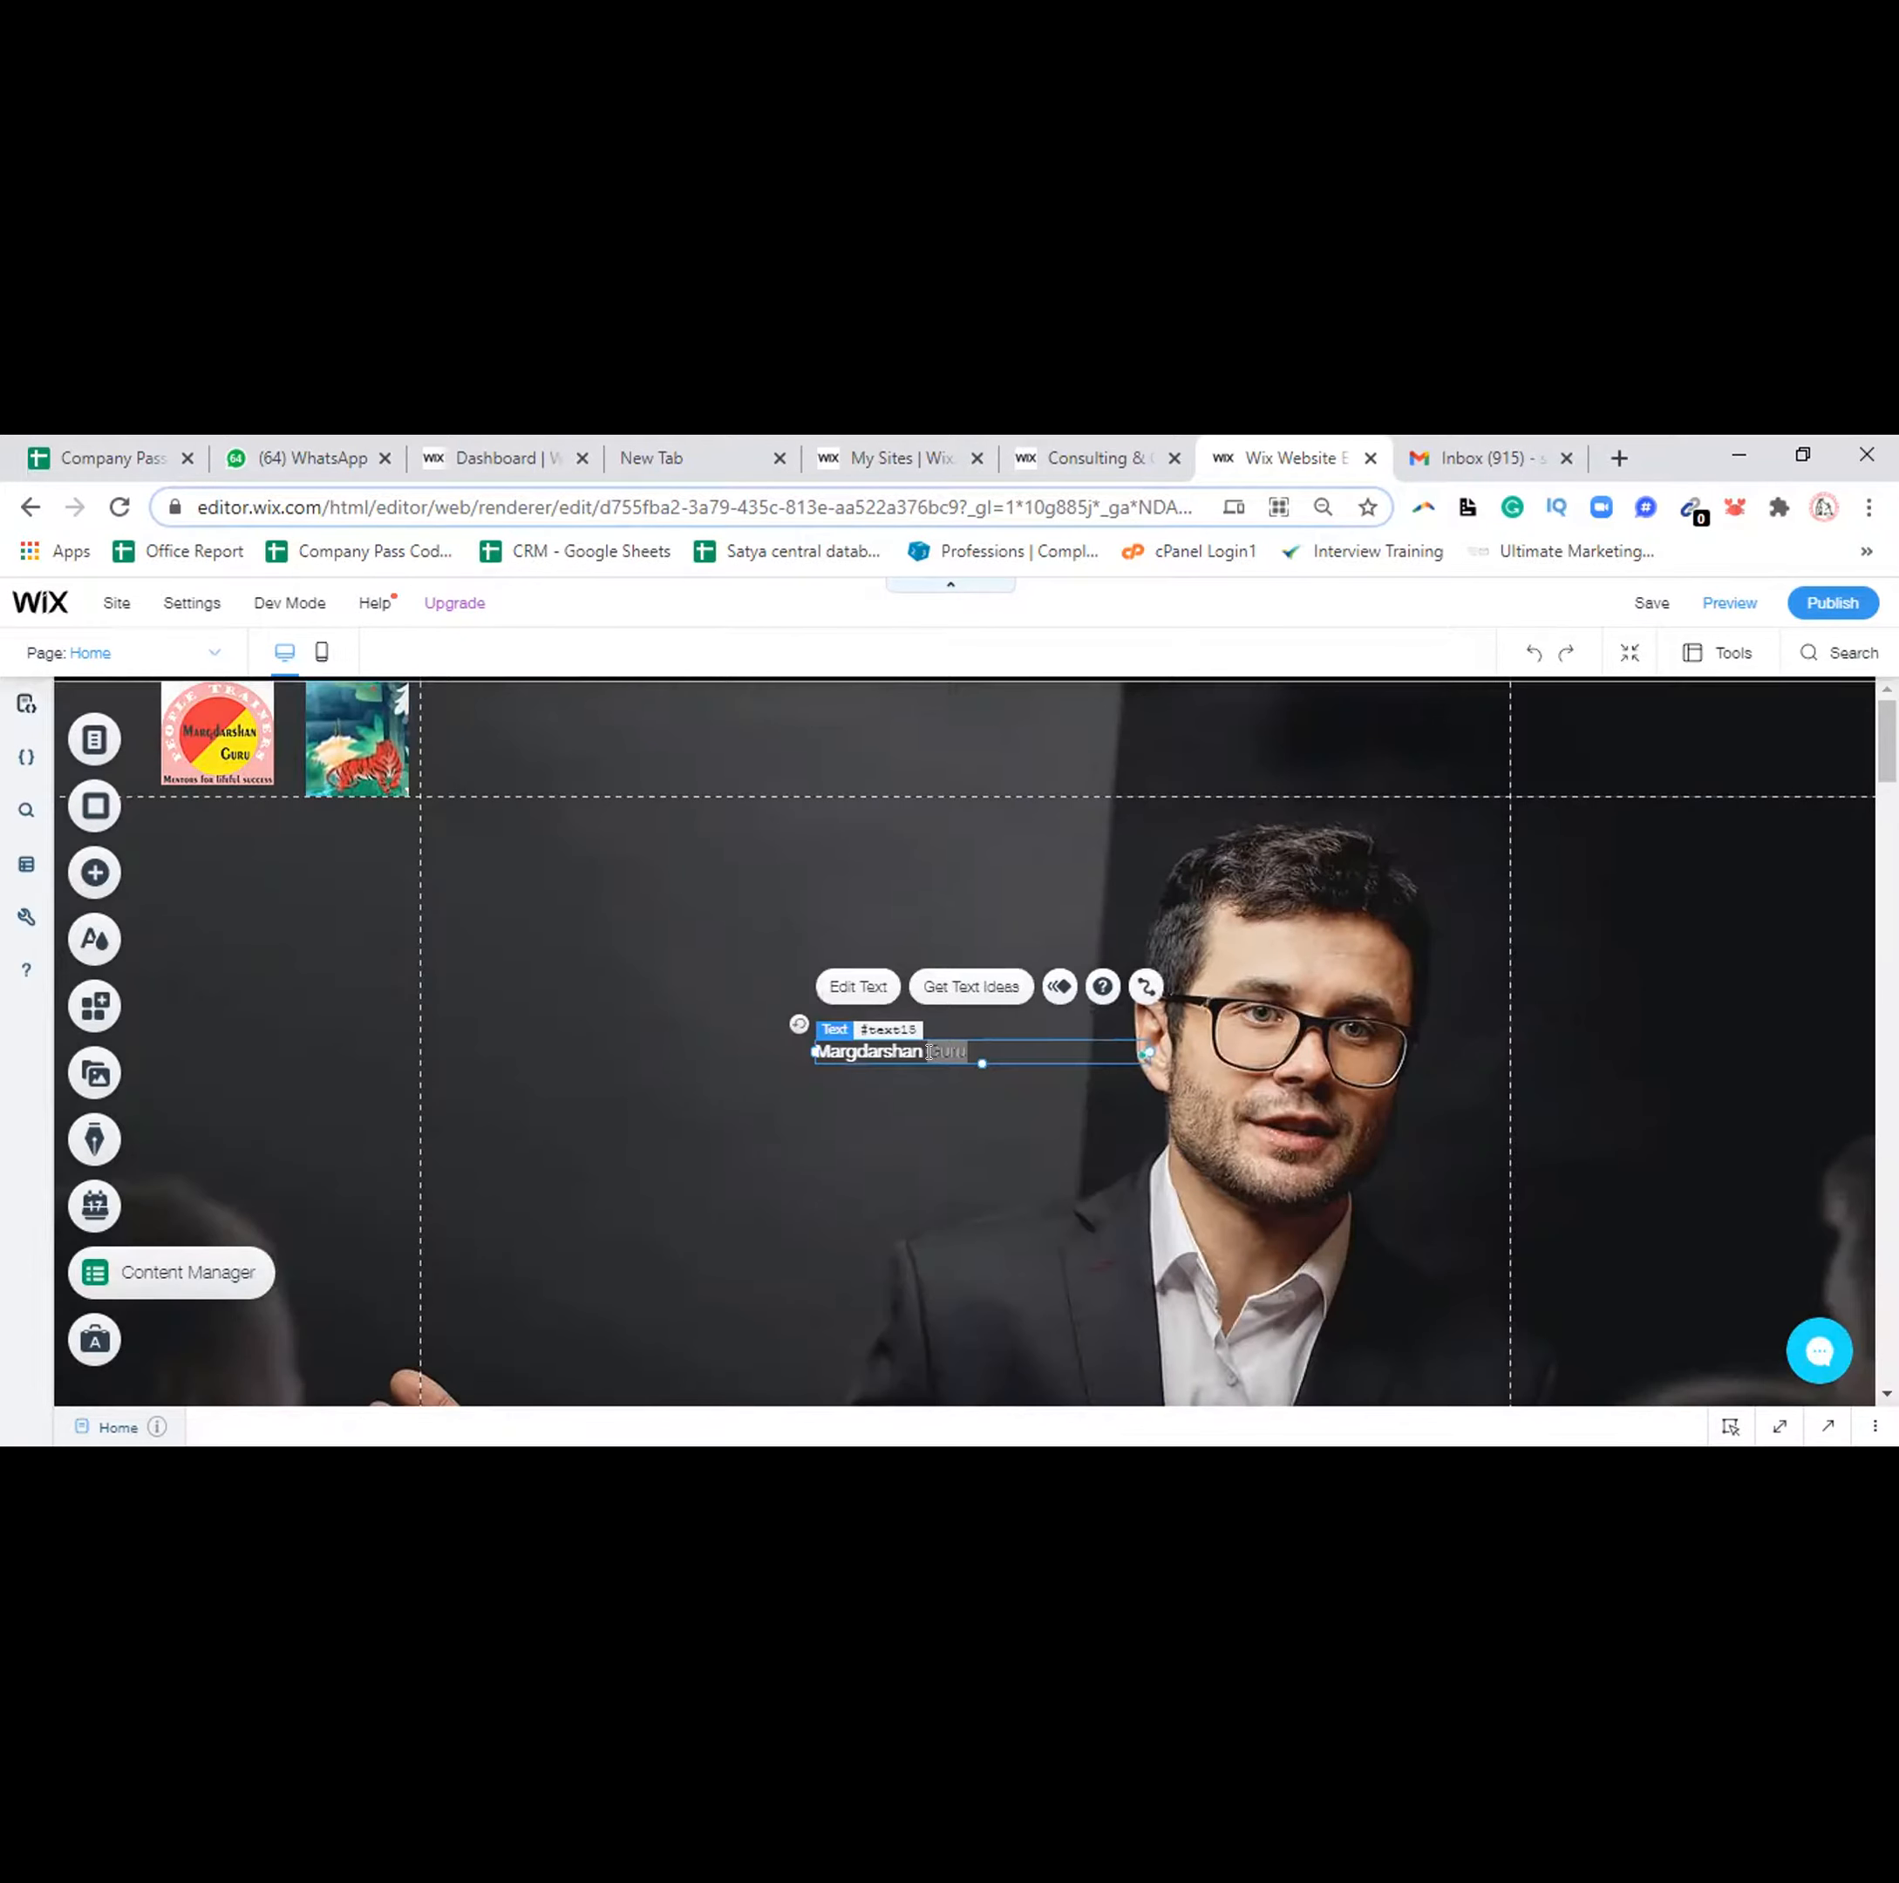
left_click(929, 1052)
key("Delete")
key("Delete")
key("Delete")
type("uru")
left_click(812, 765)
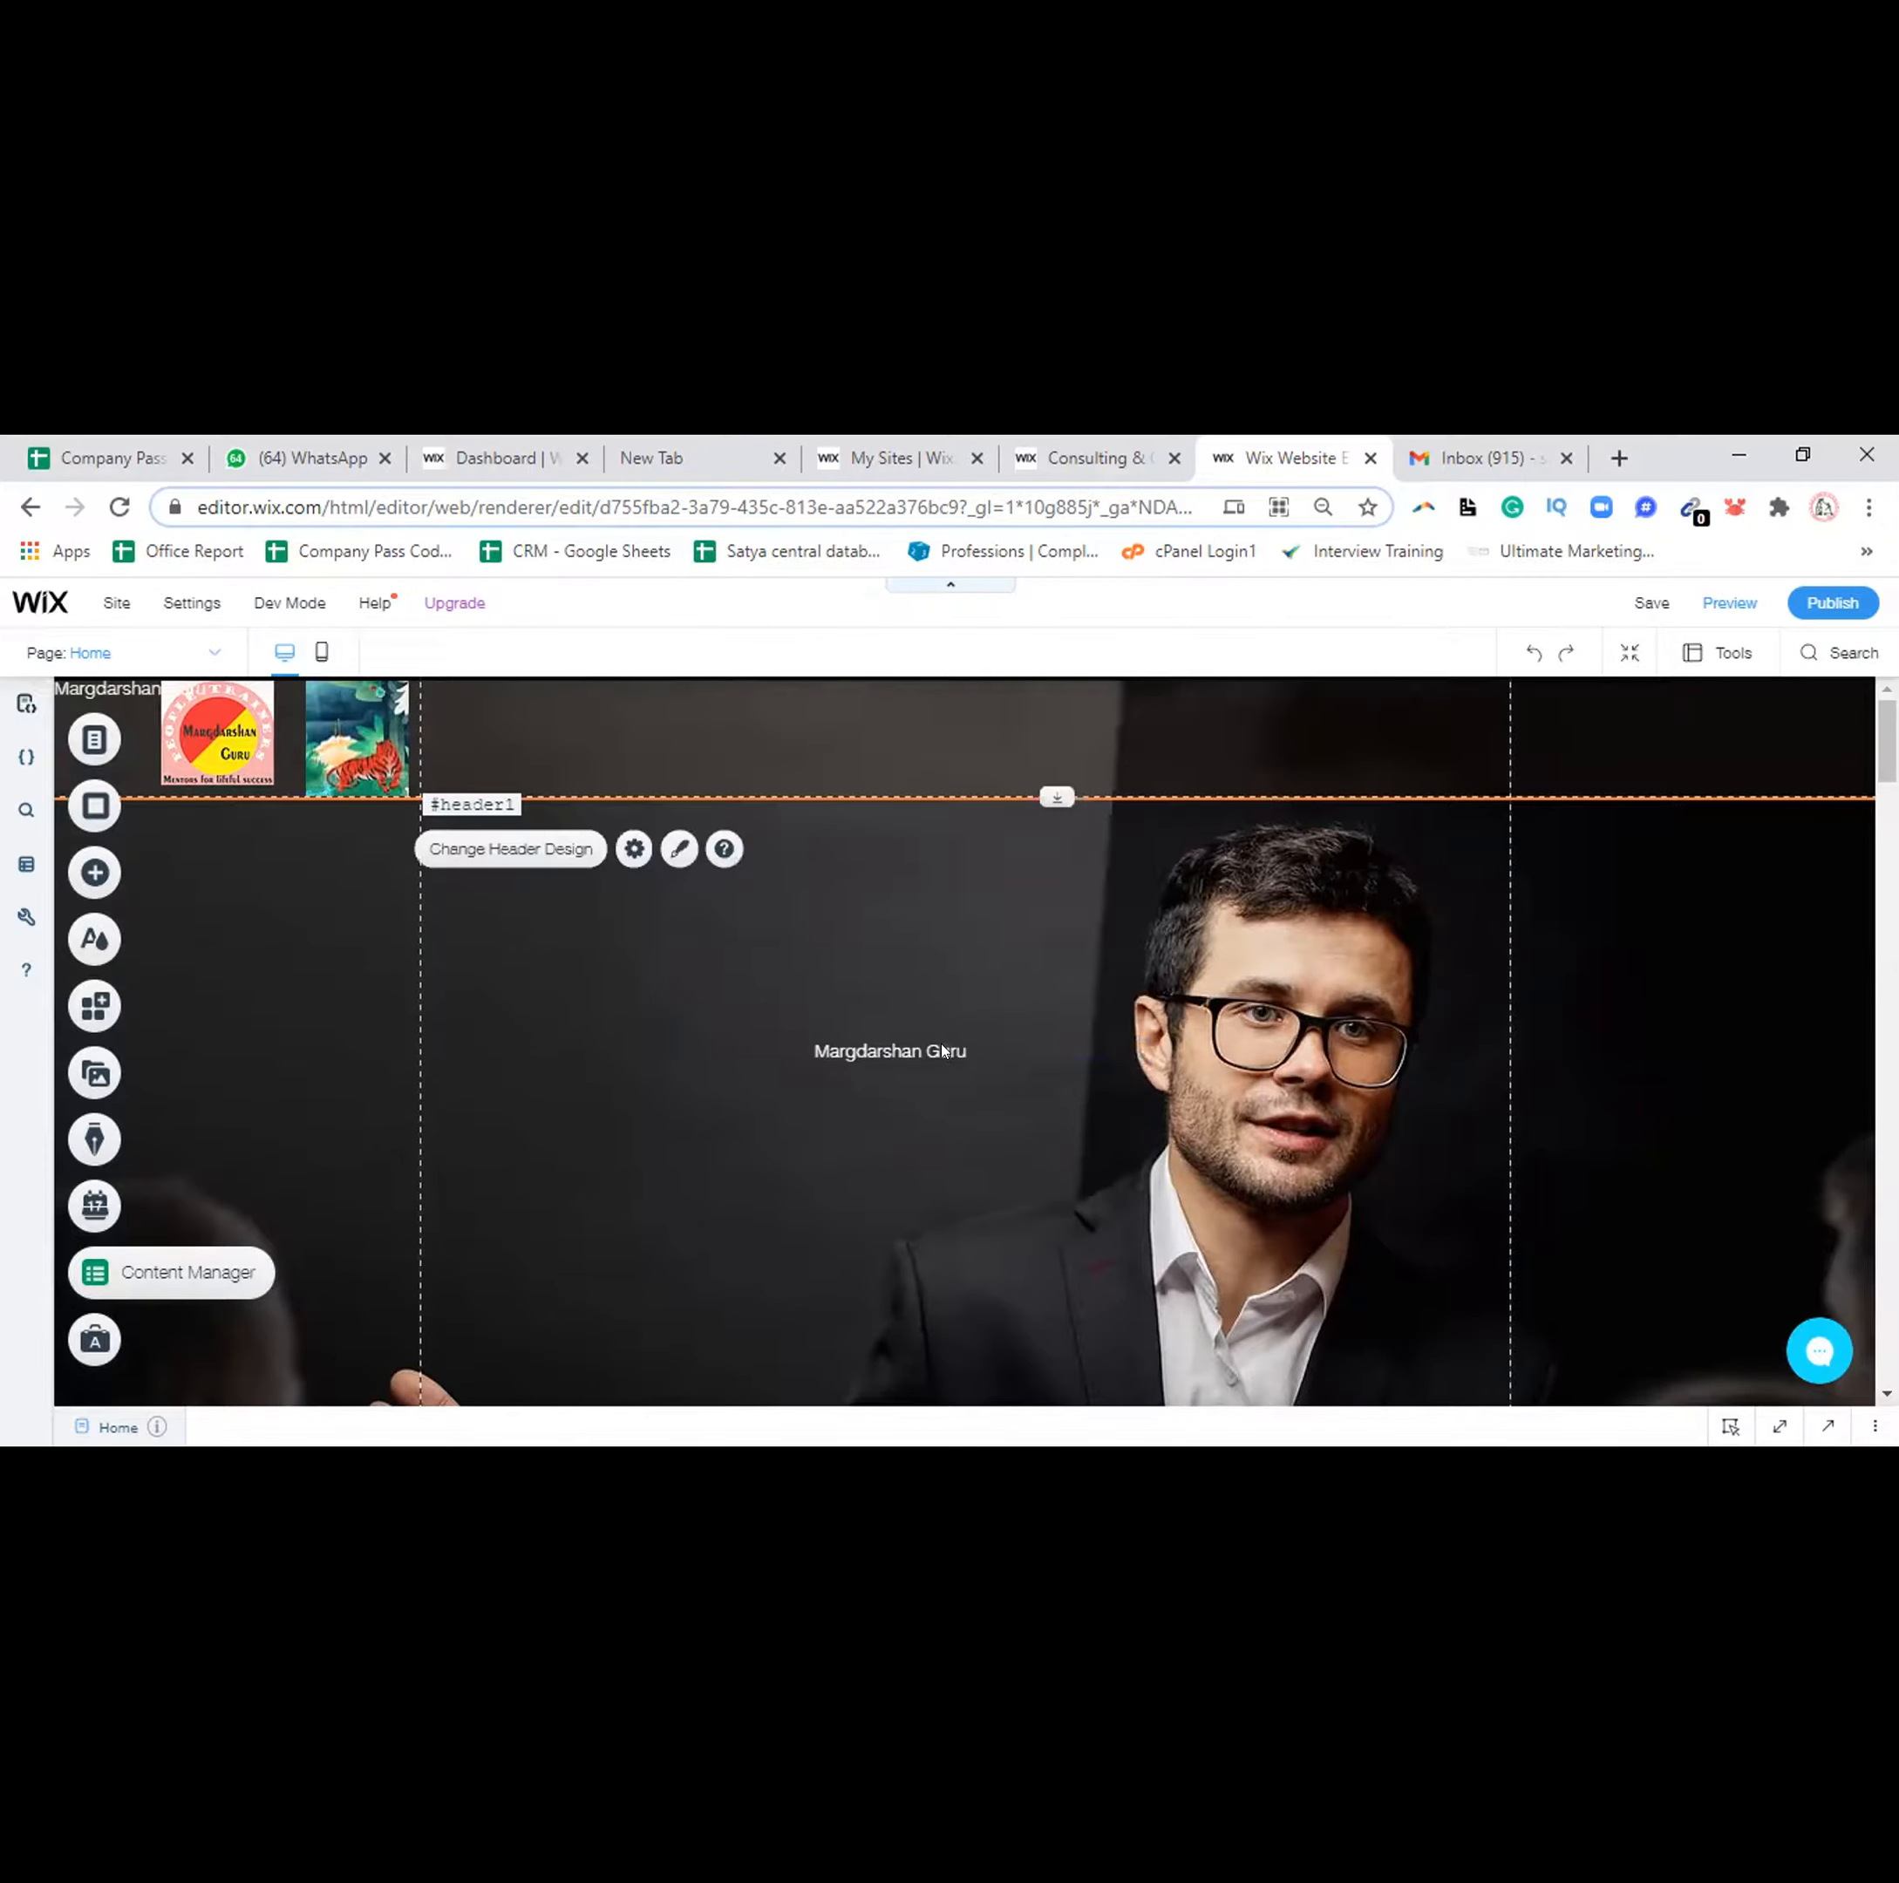
left_click(930, 1029)
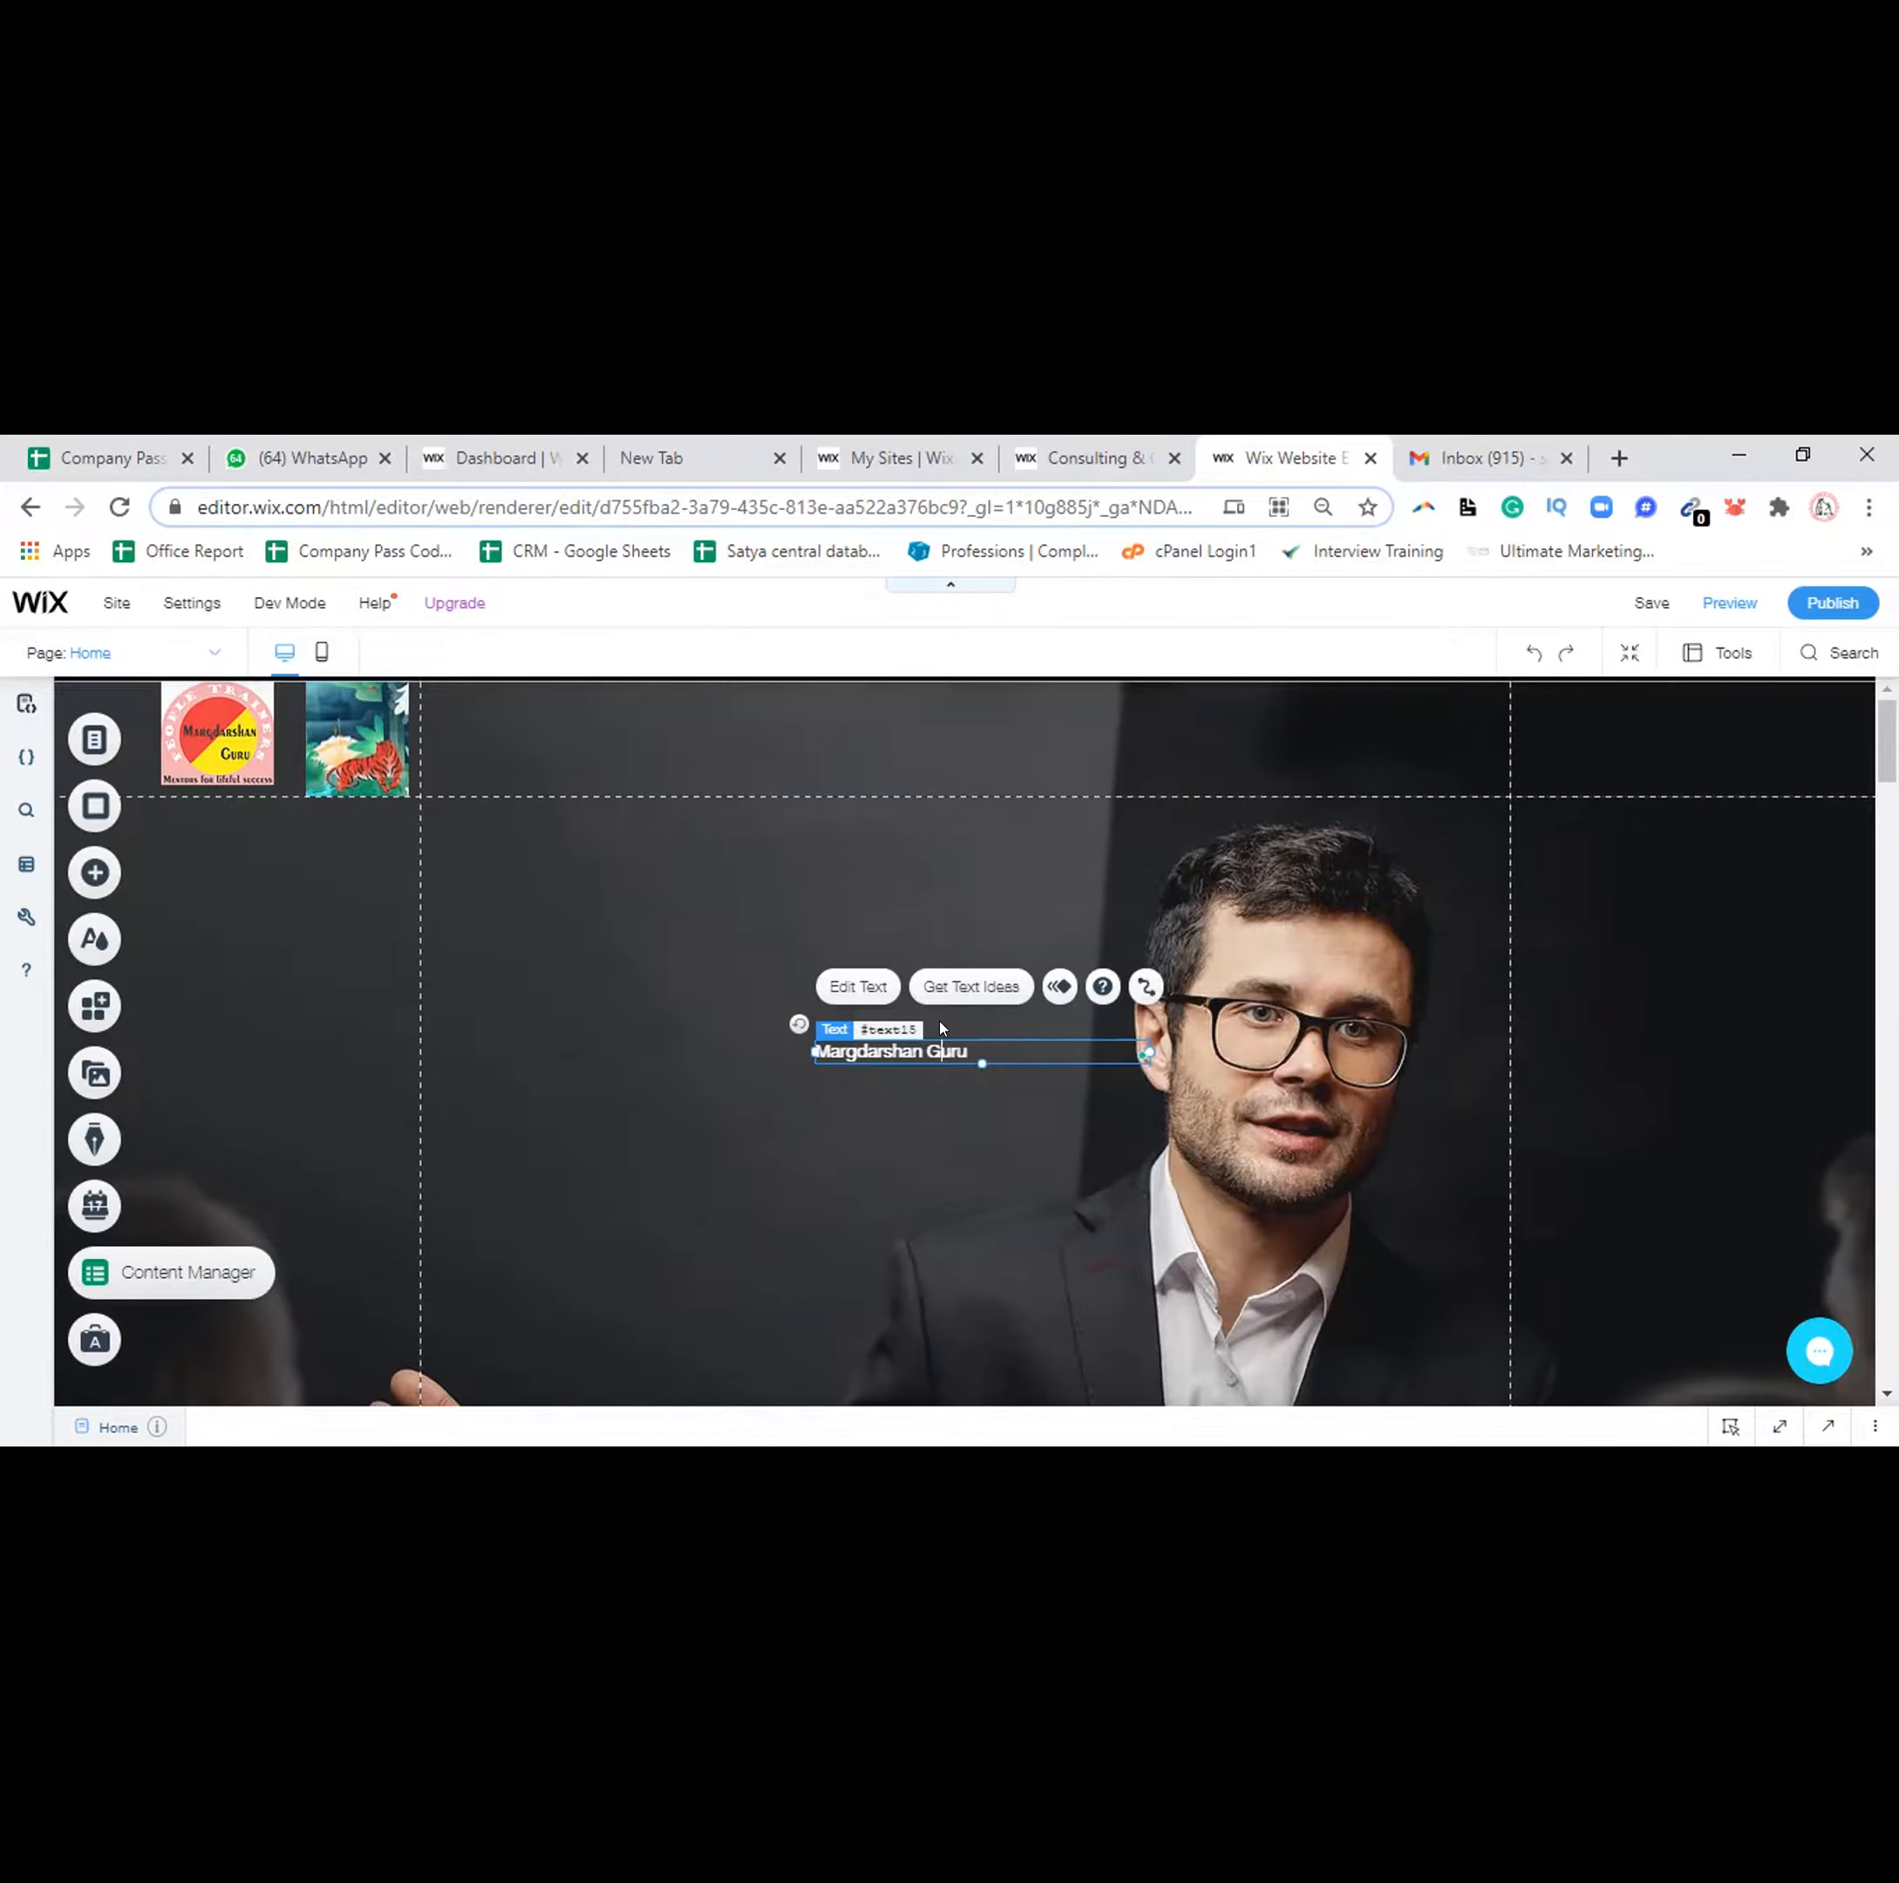
left_click(882, 1025)
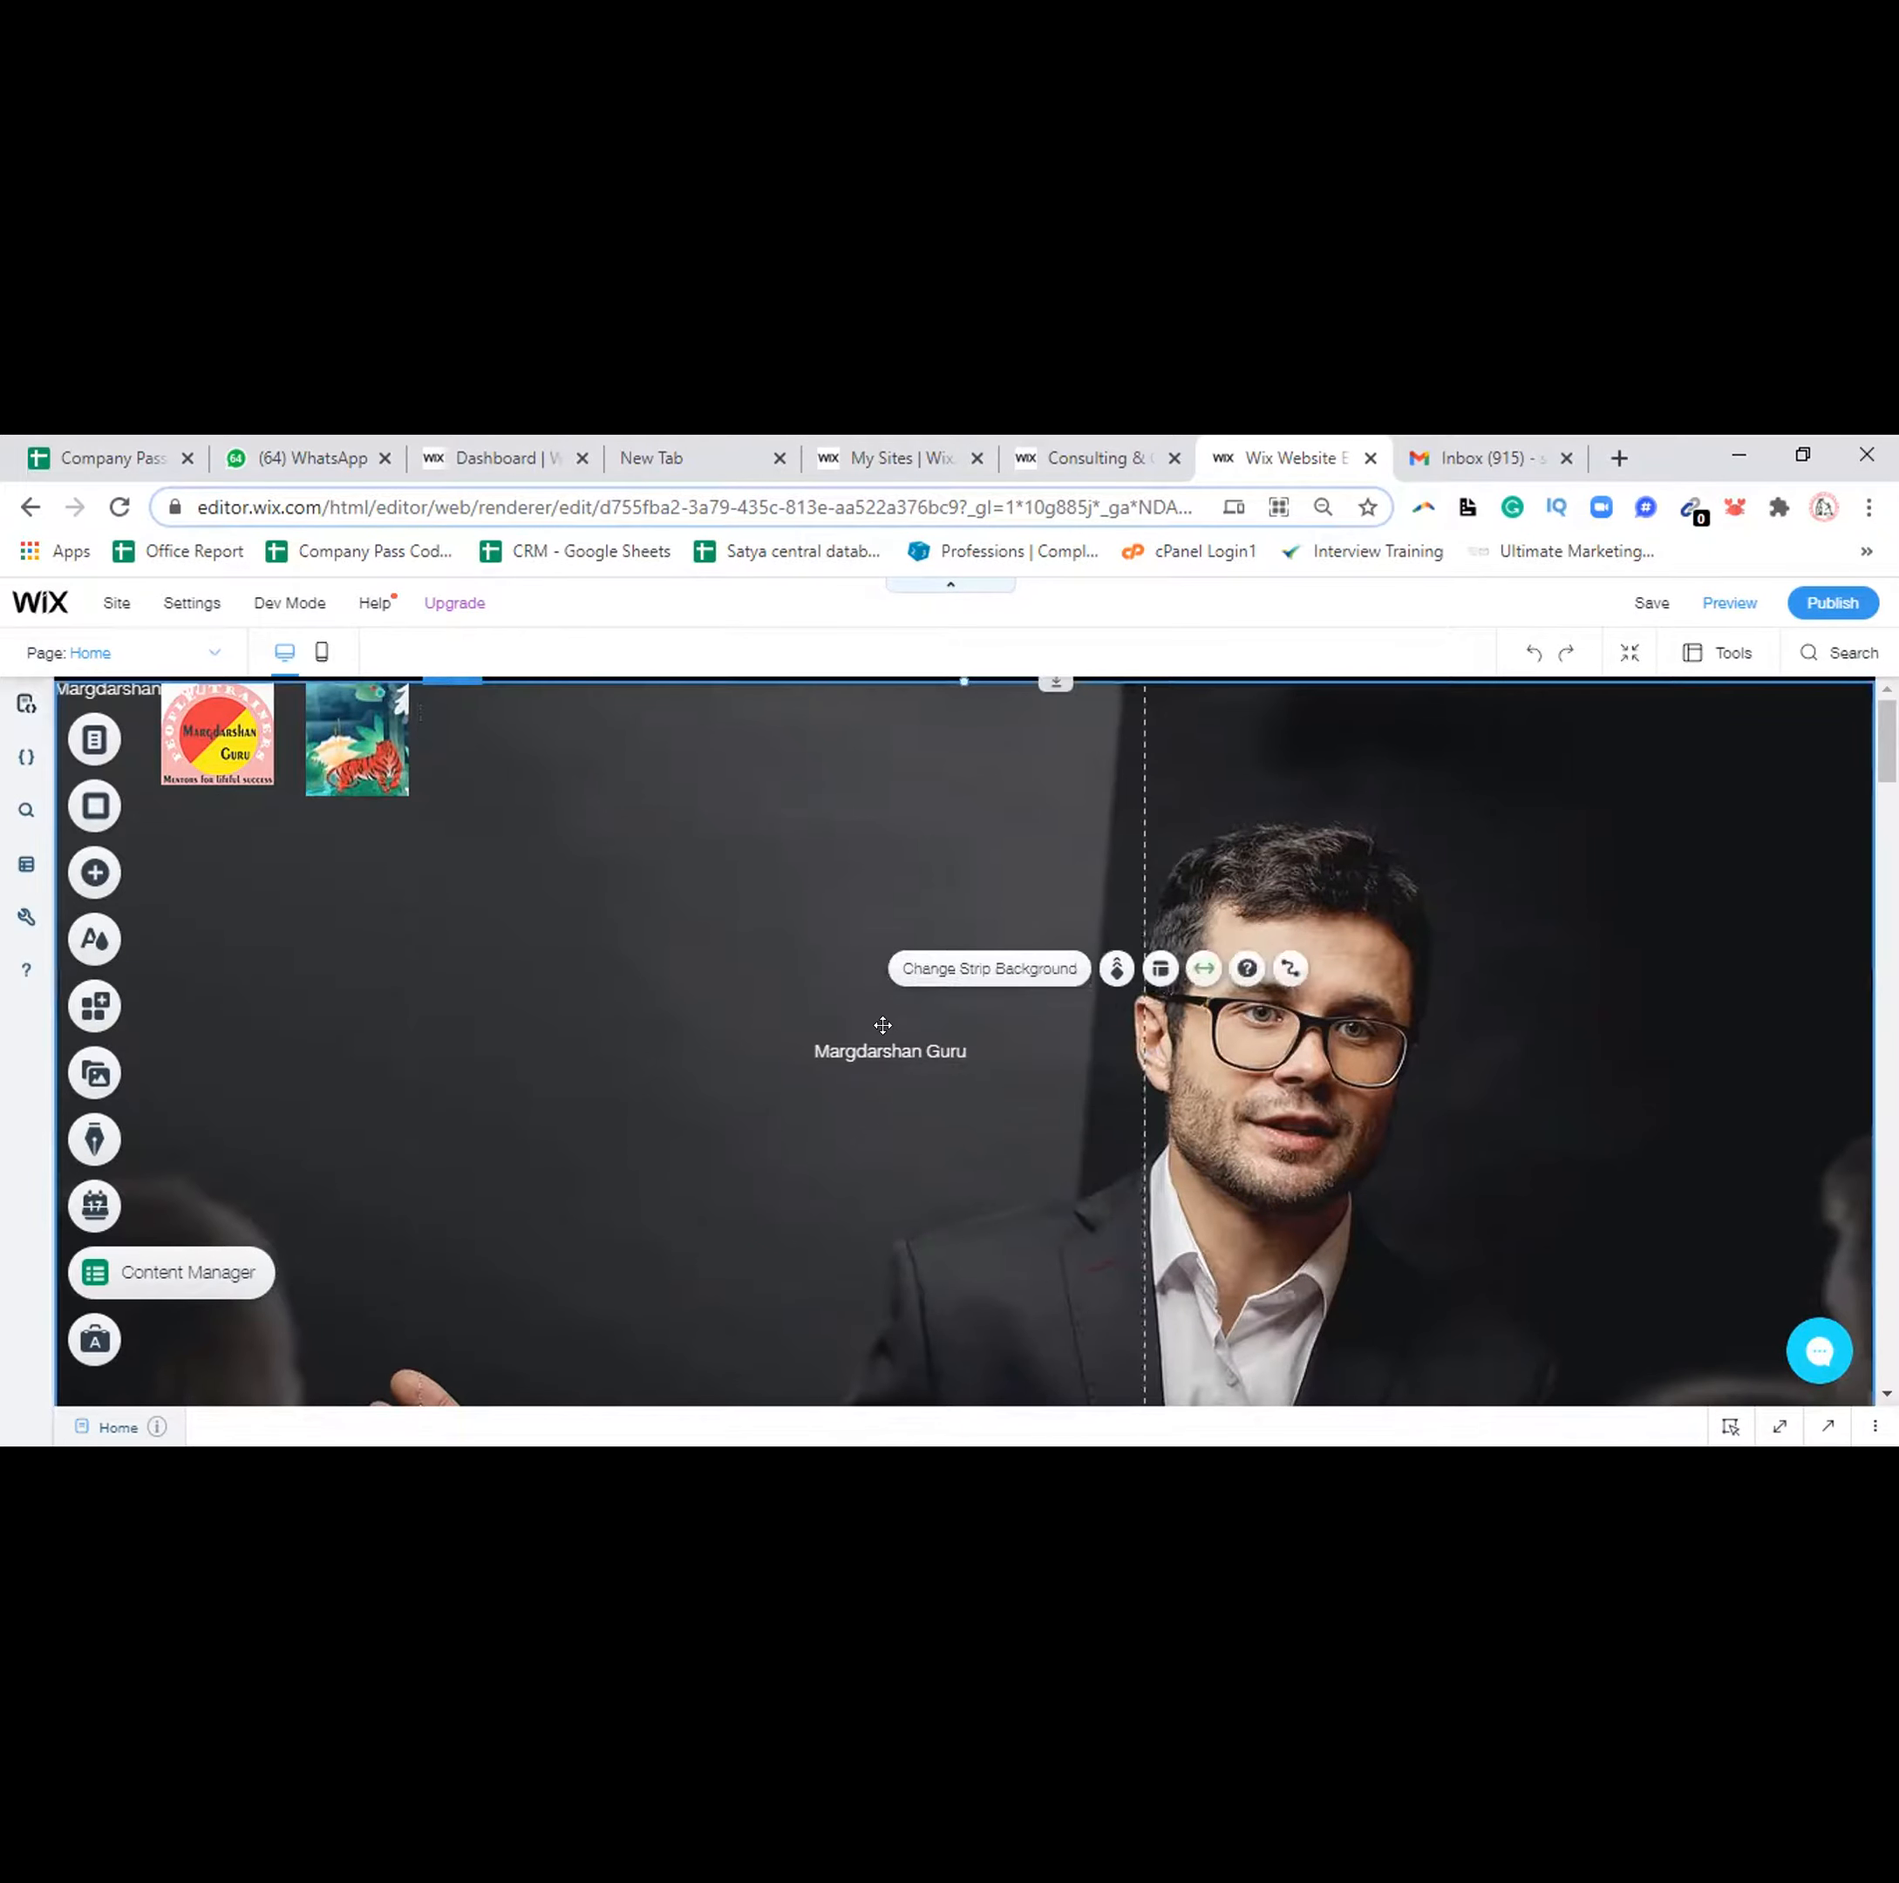
left_click_drag(815, 825, 753, 695)
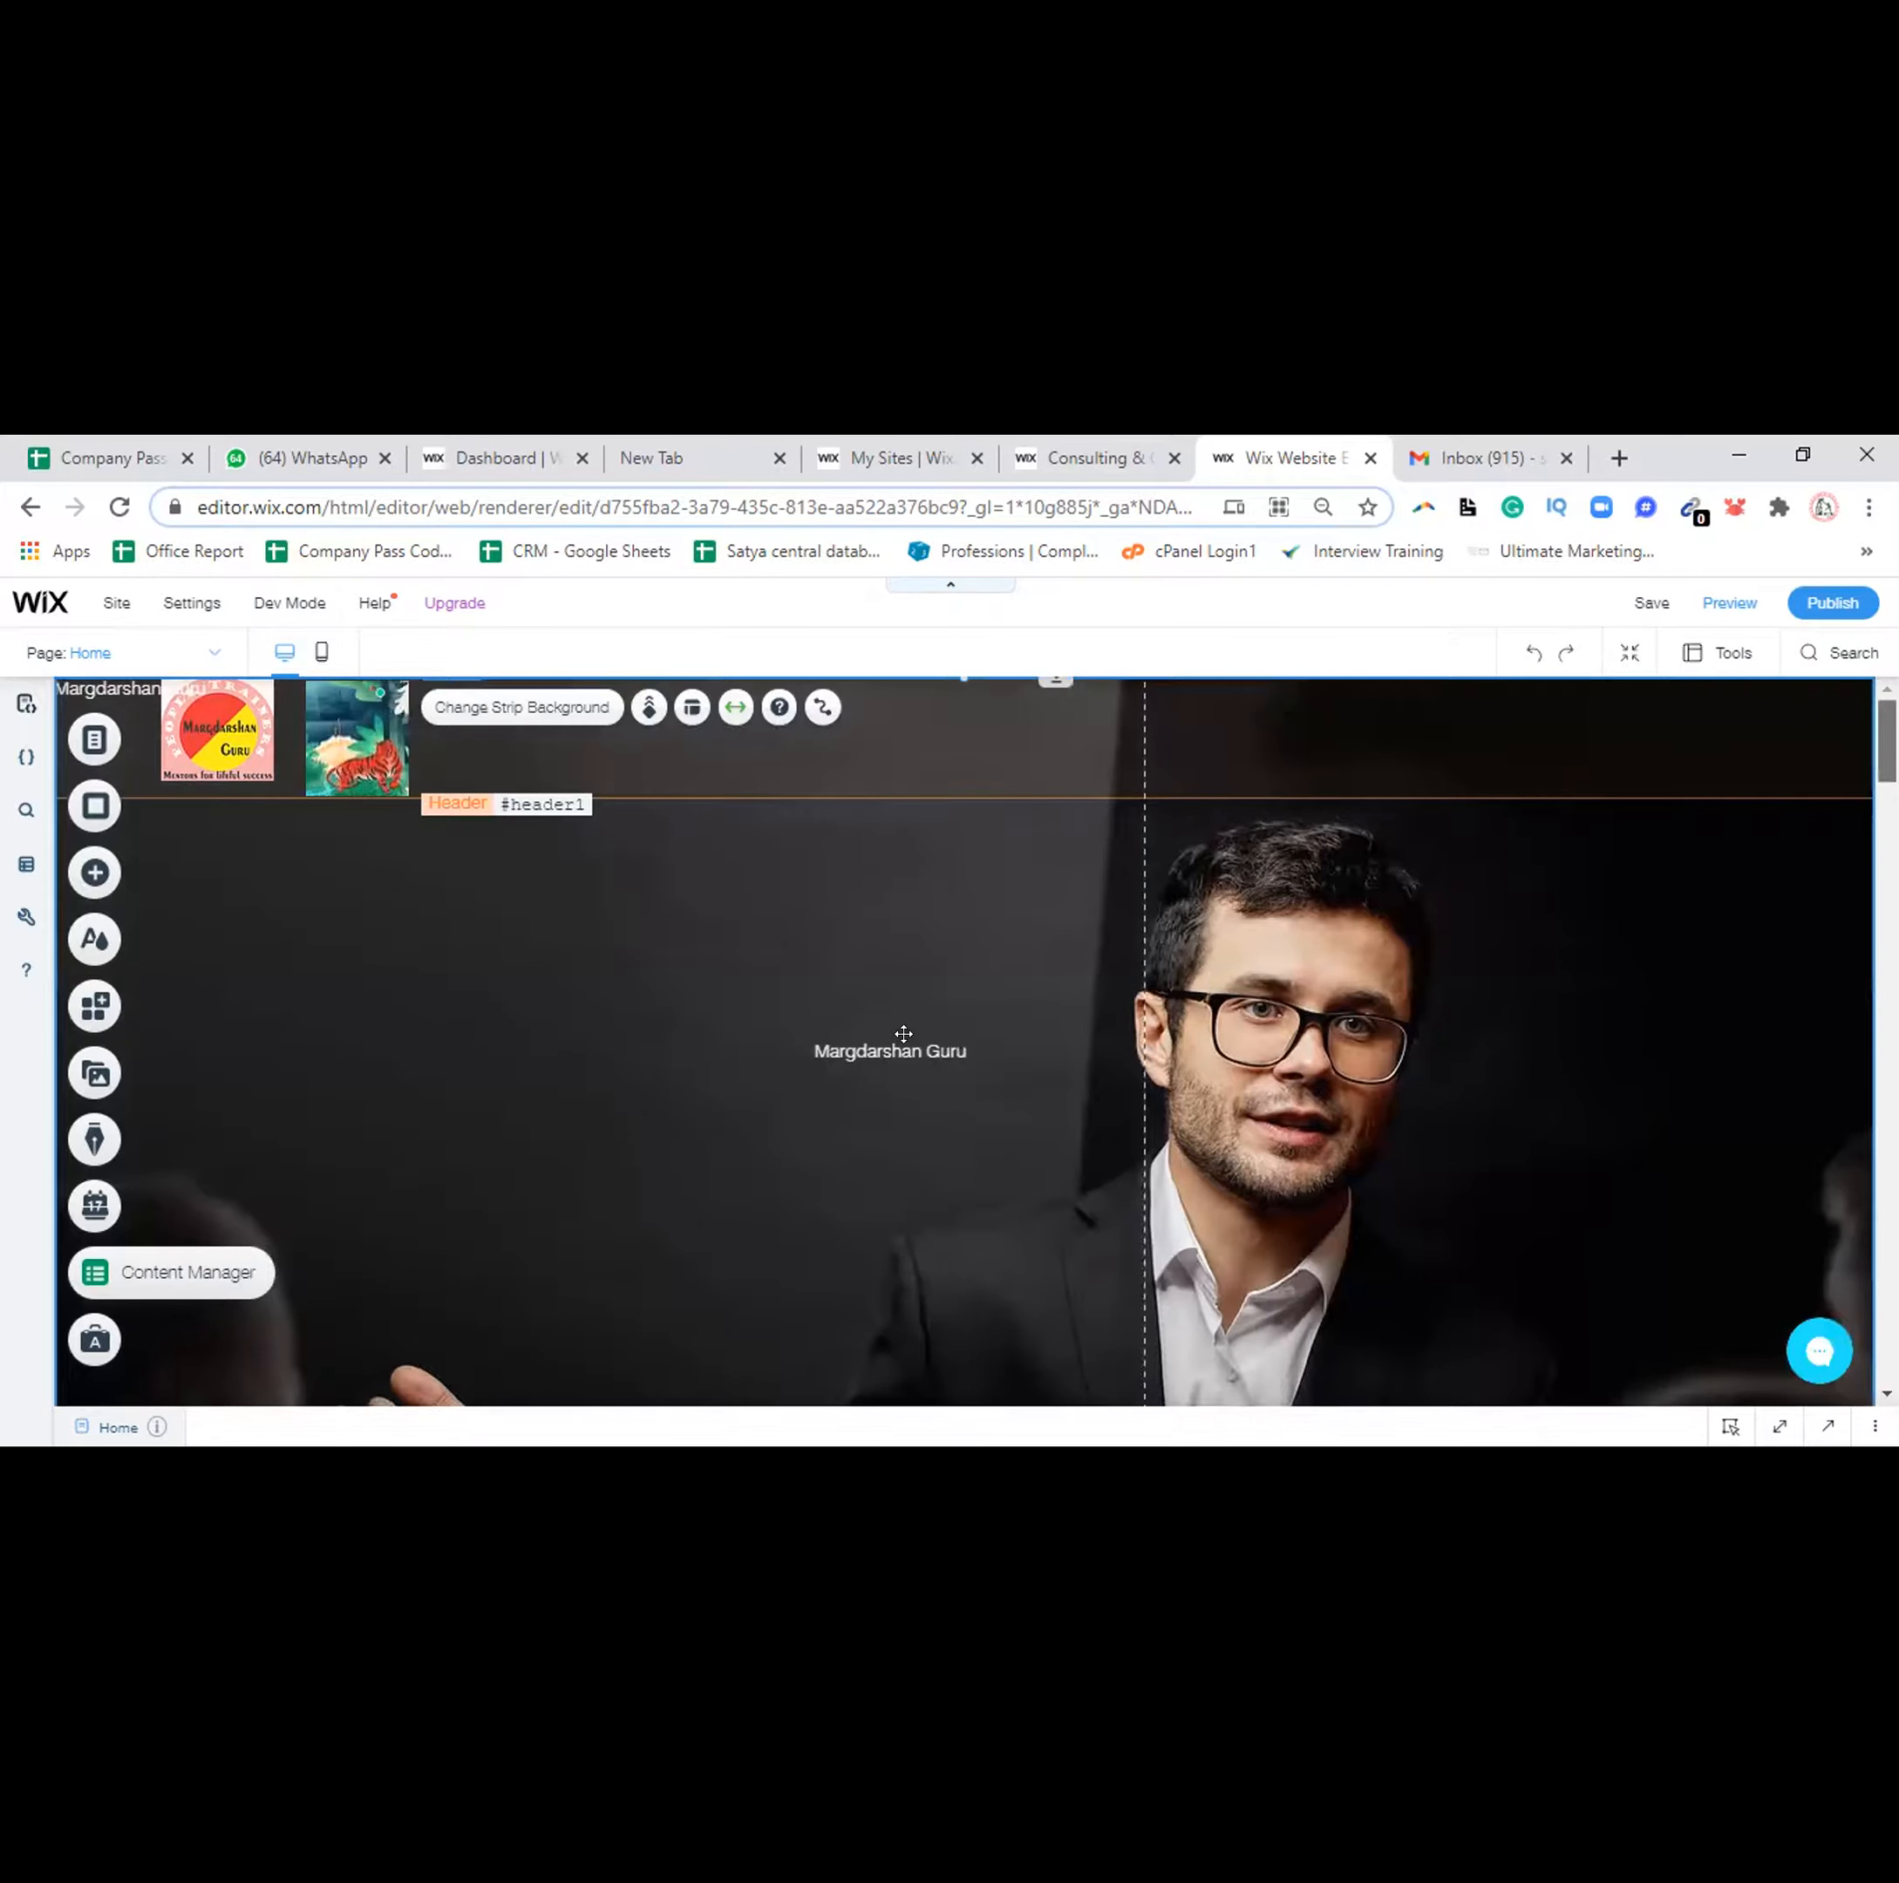
left_click(950, 1051)
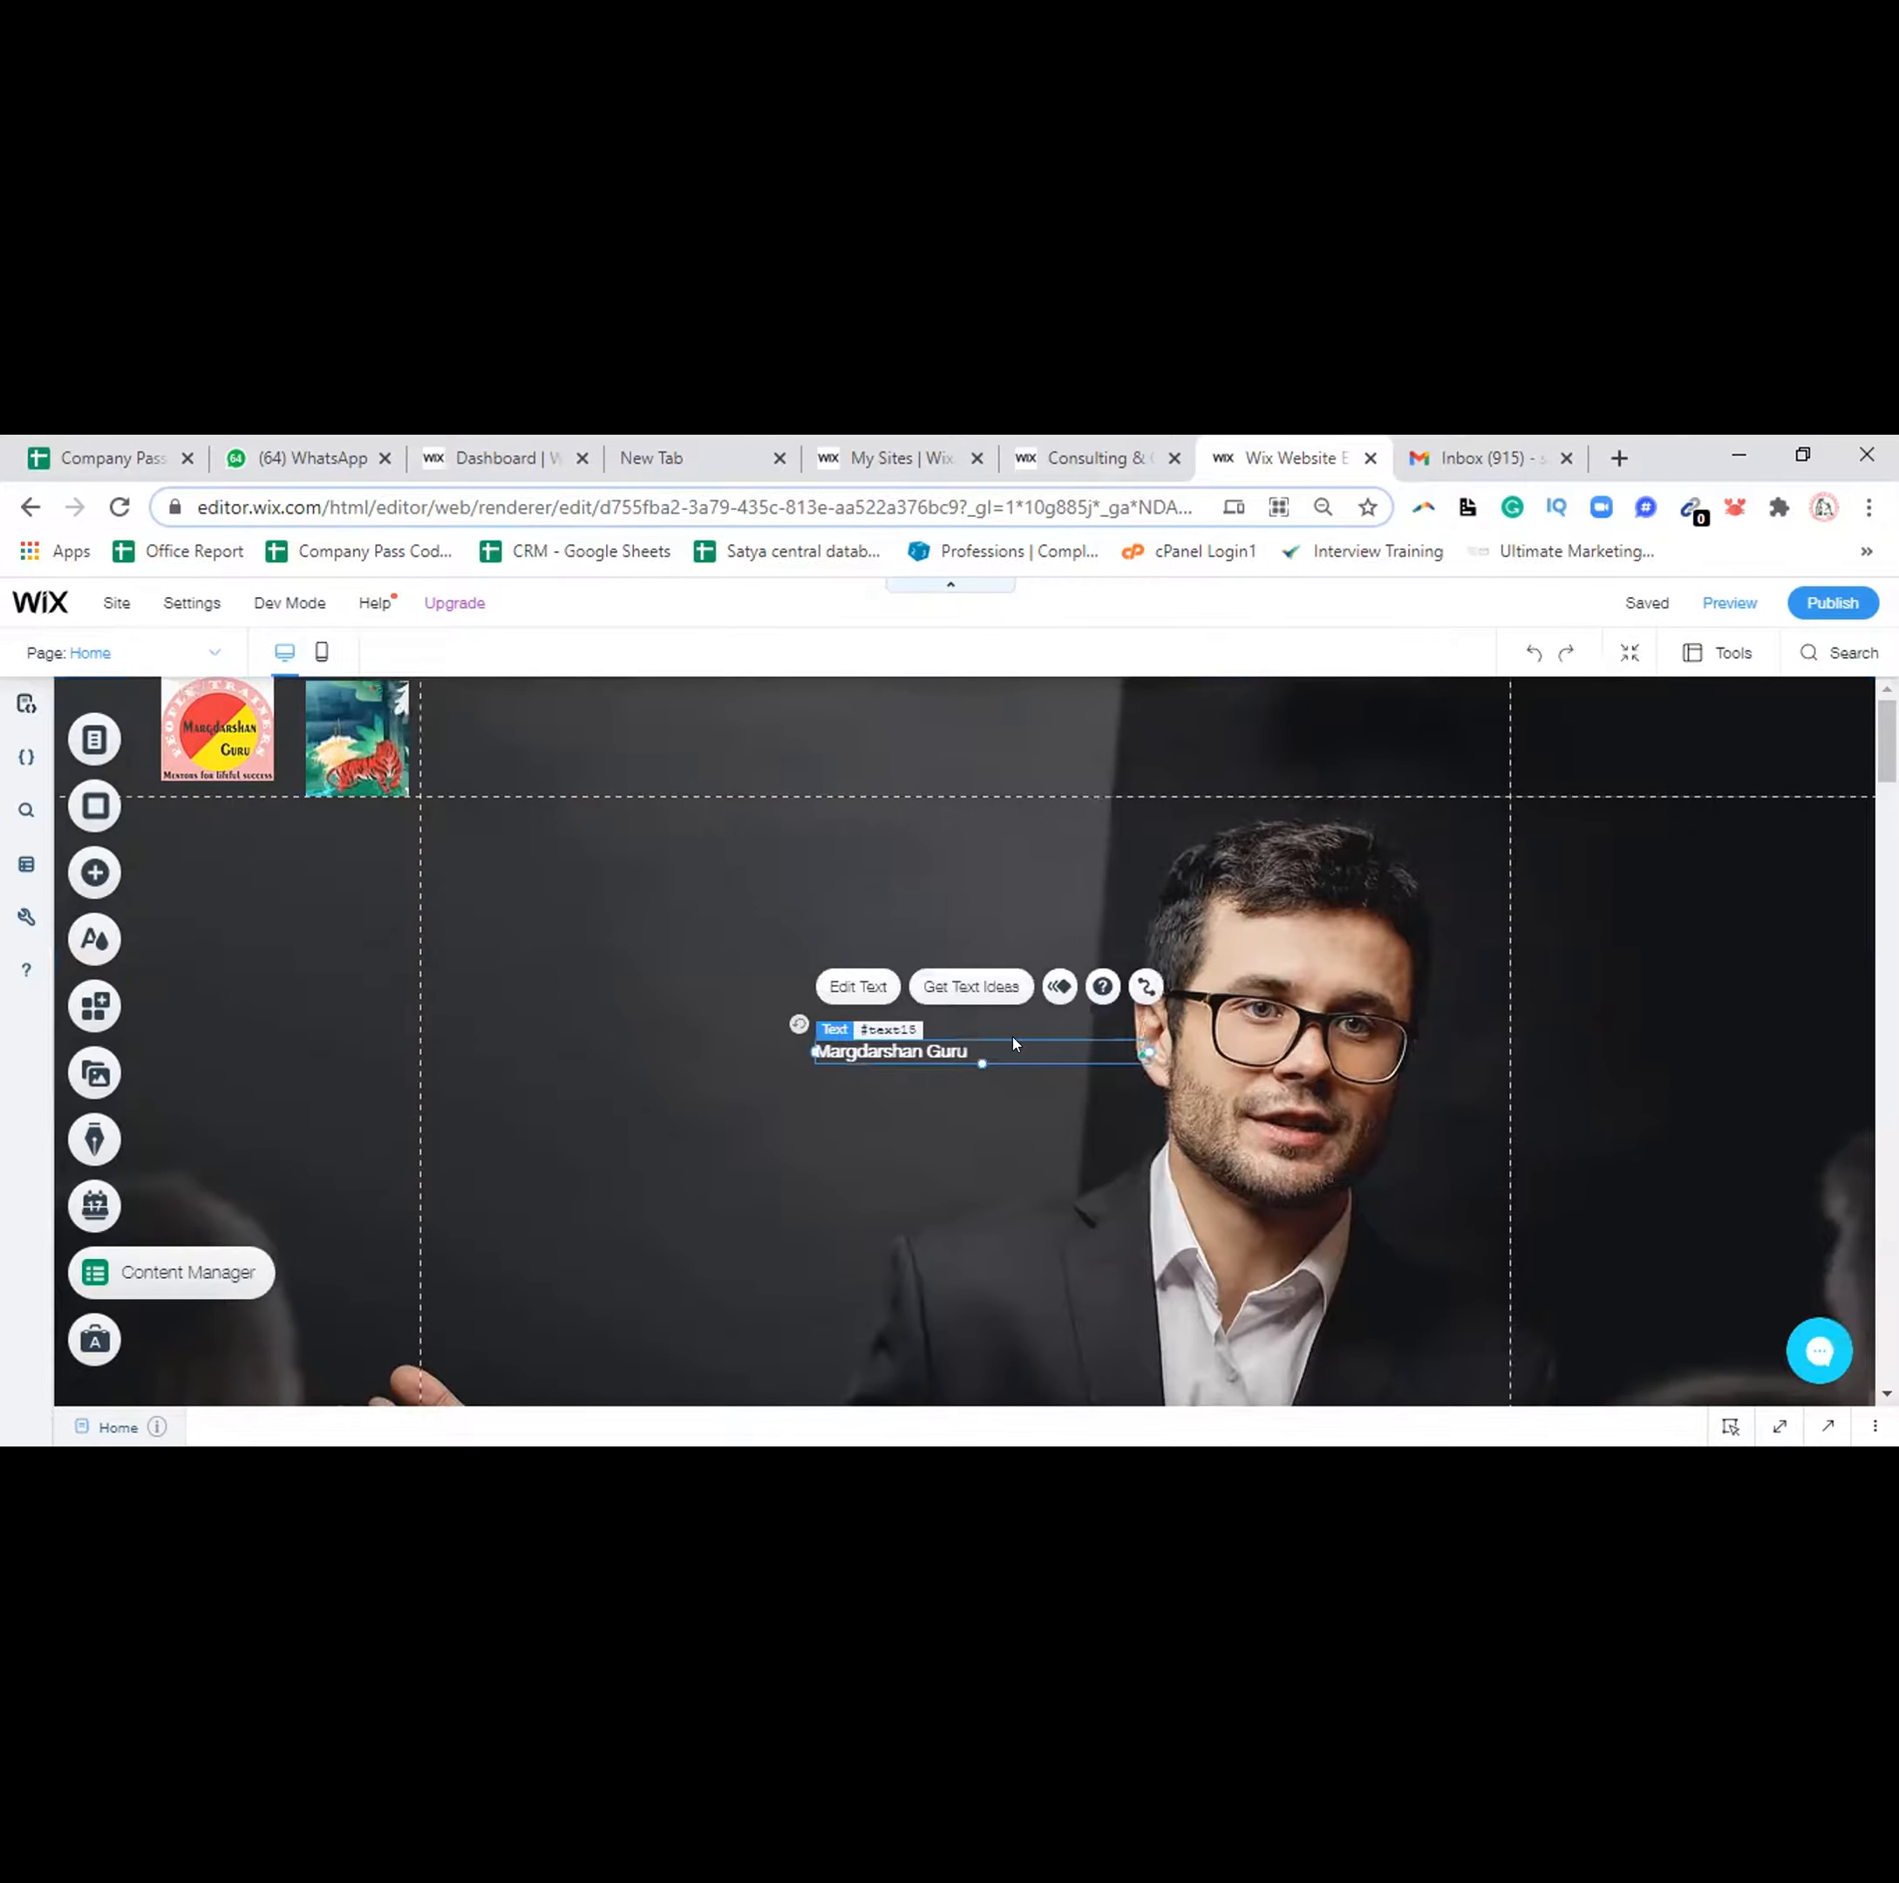
key("Delete")
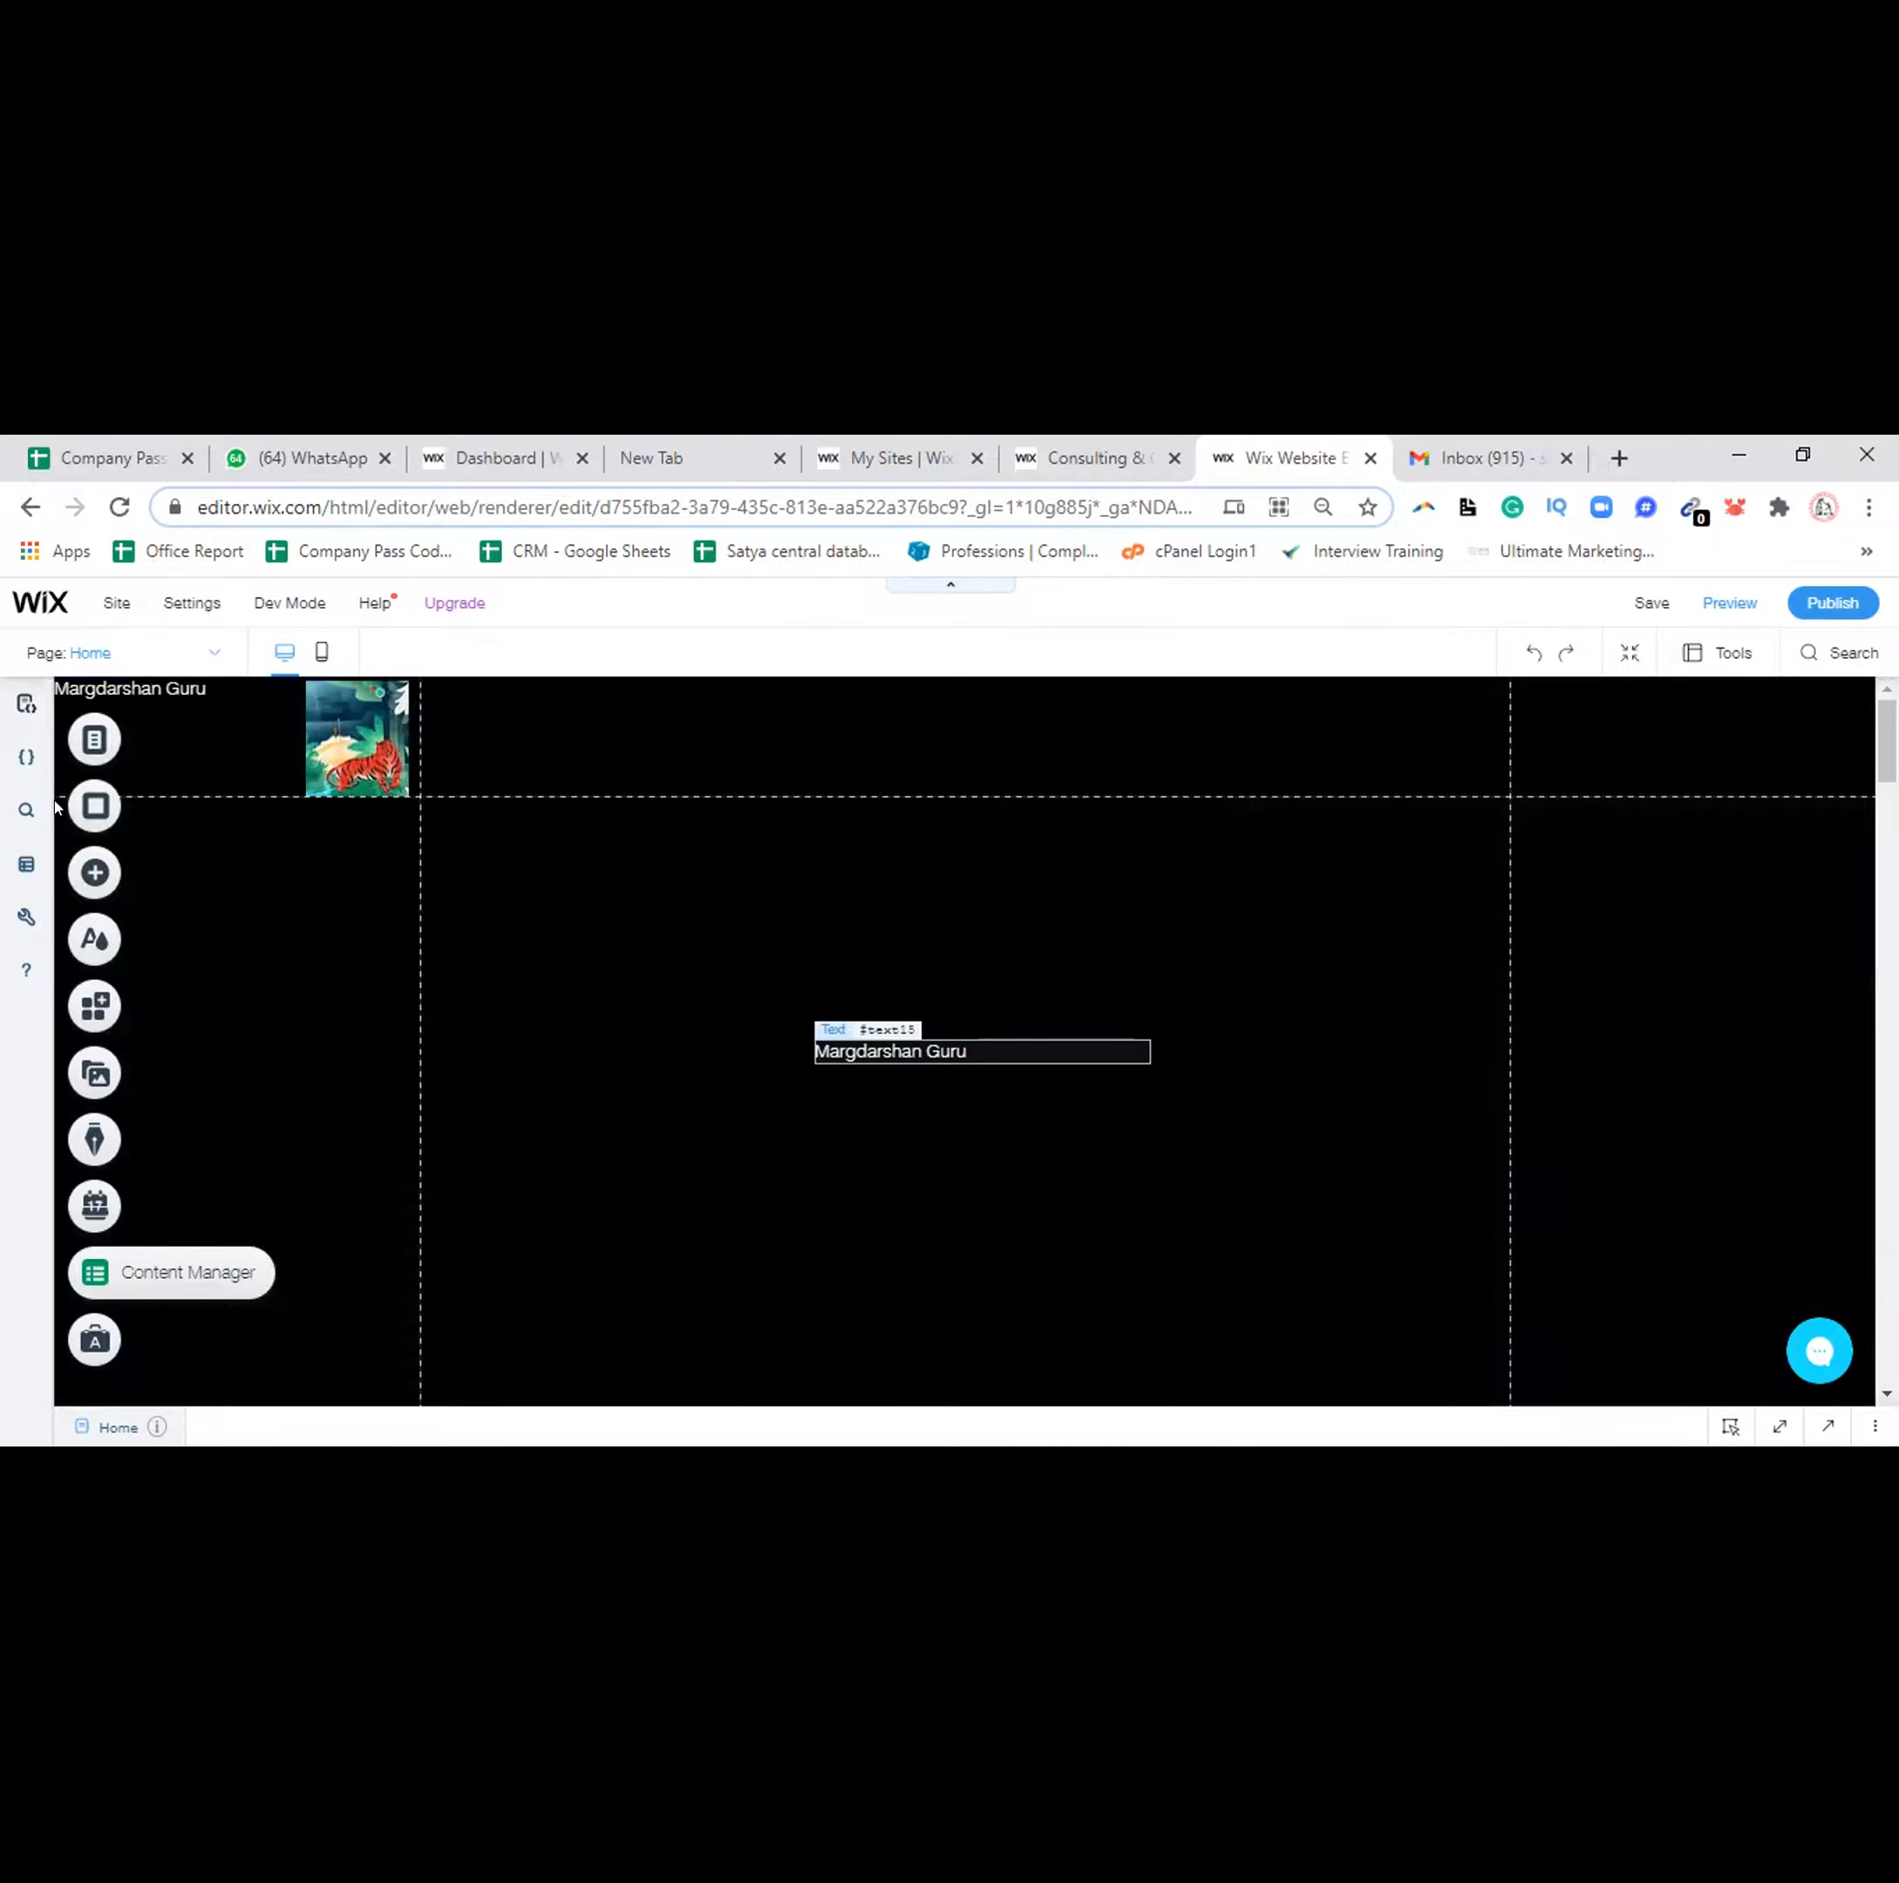
key("ctrl+z")
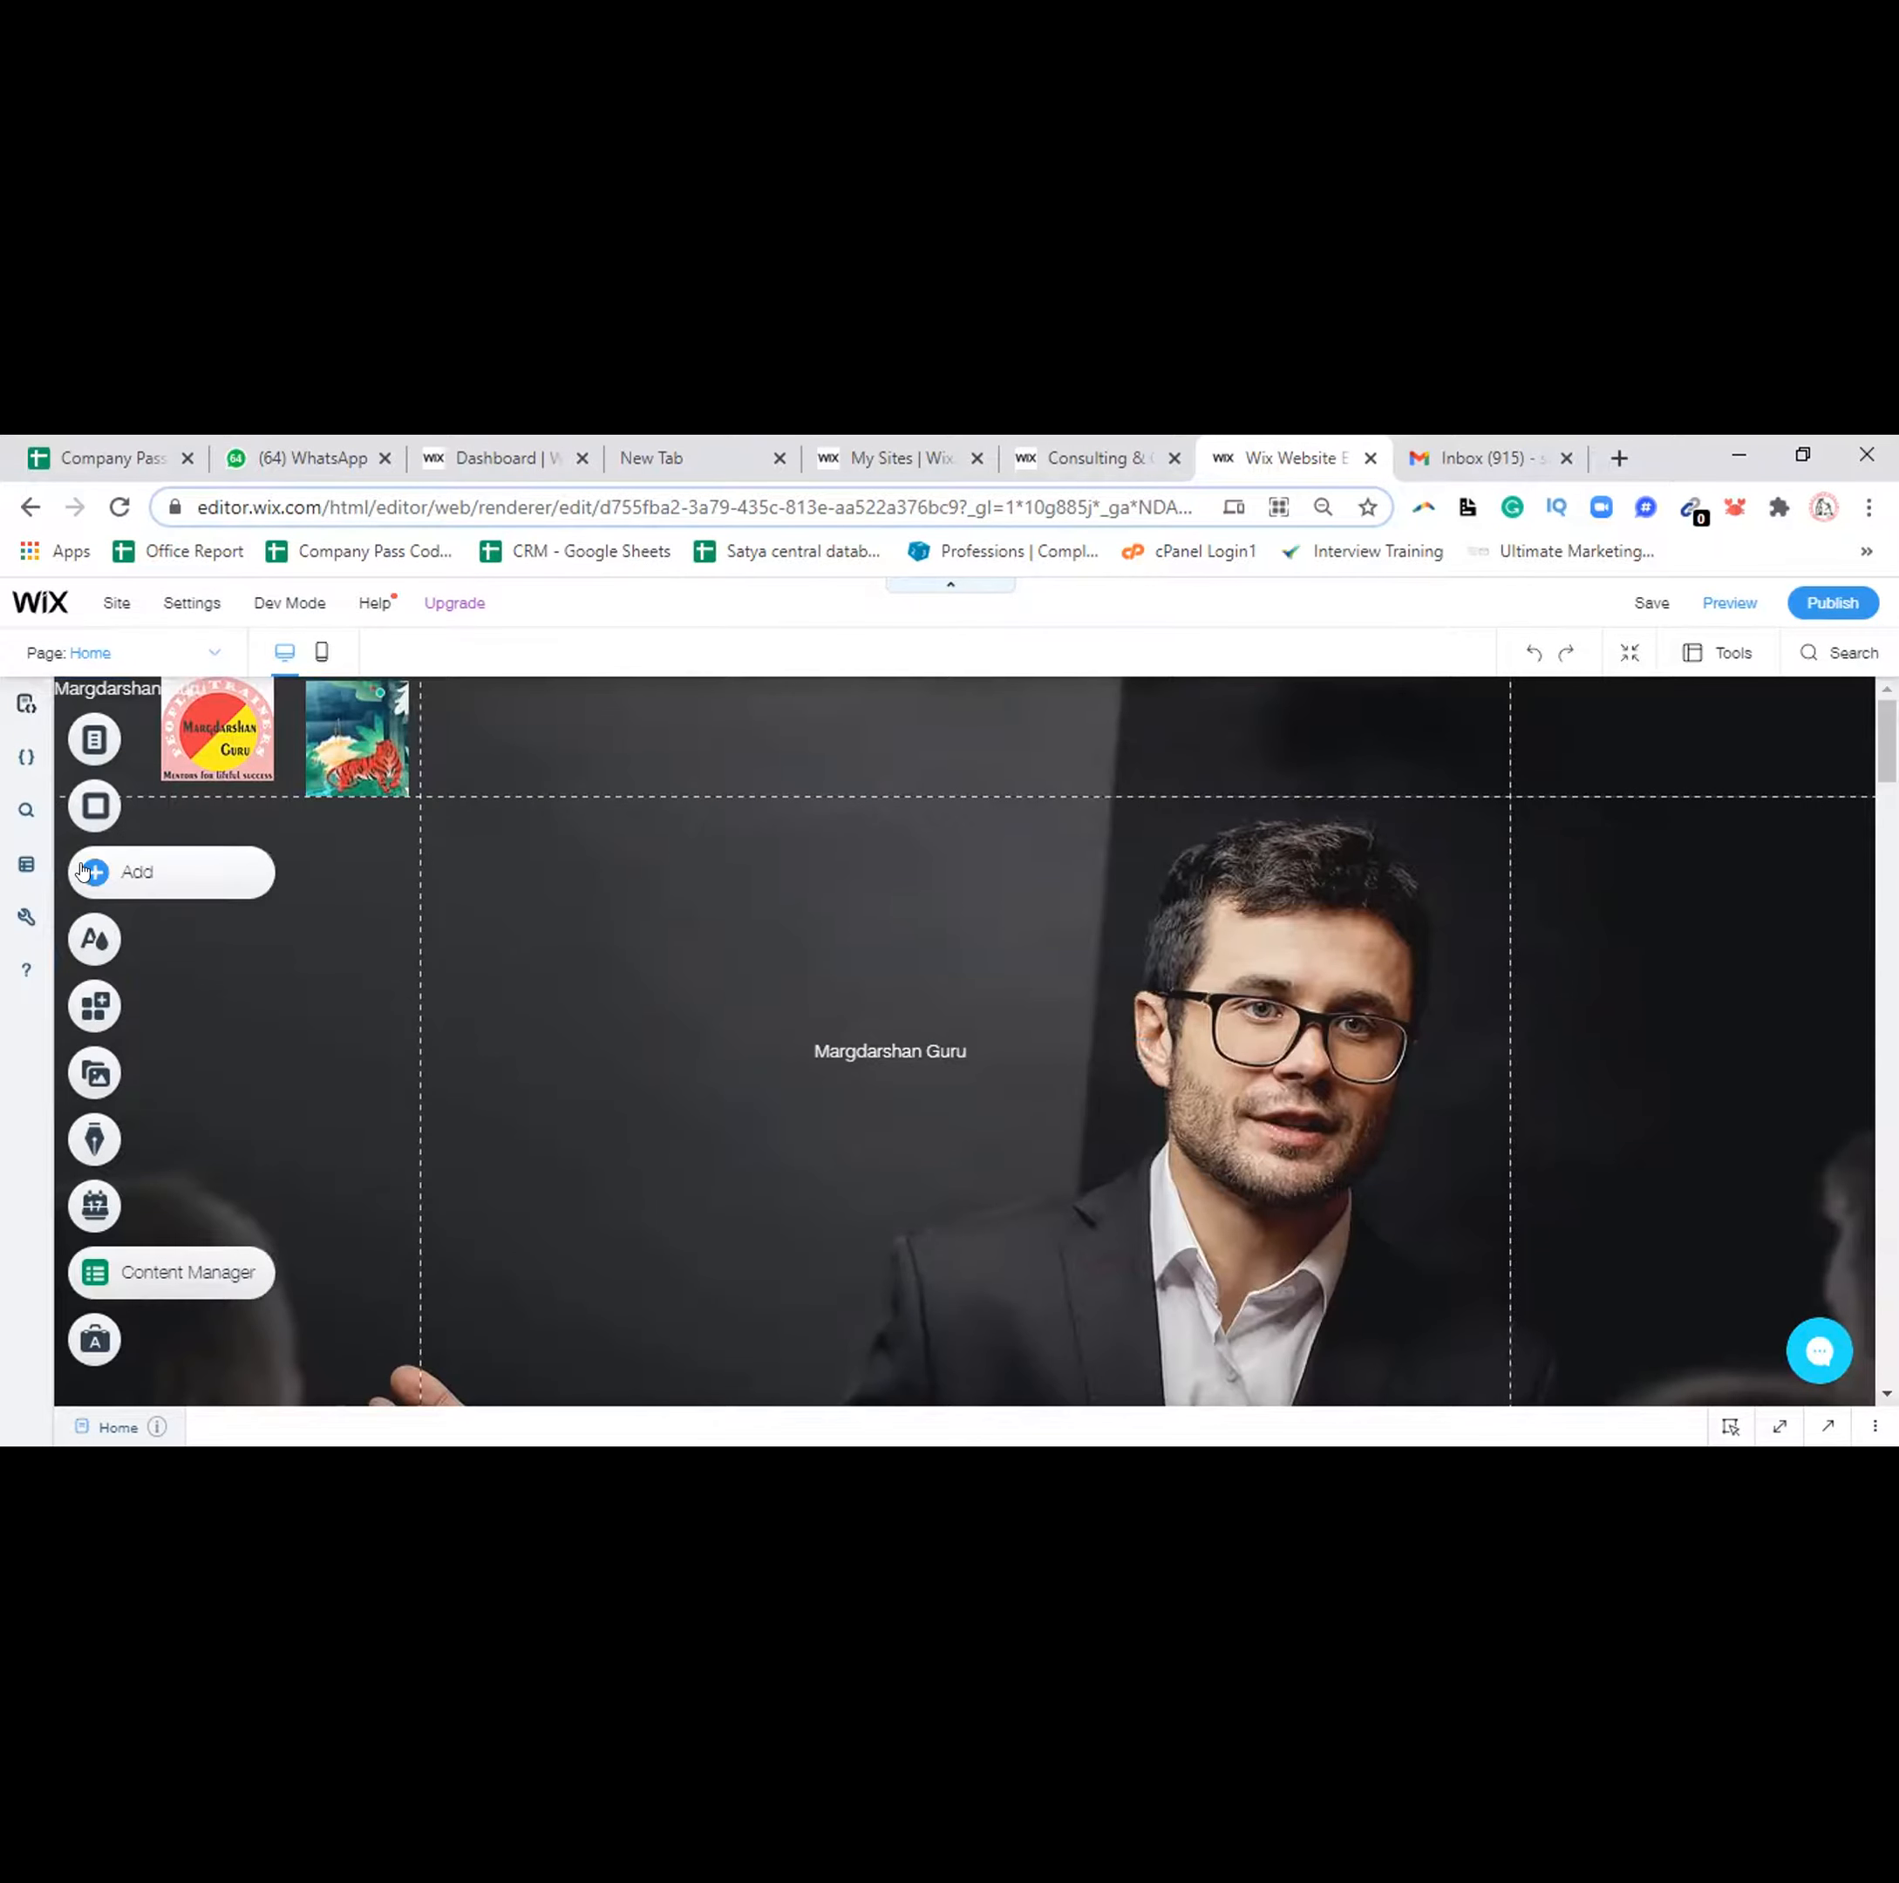
Add a Heading 1 text box to the page, then delete it
left_click(82, 870)
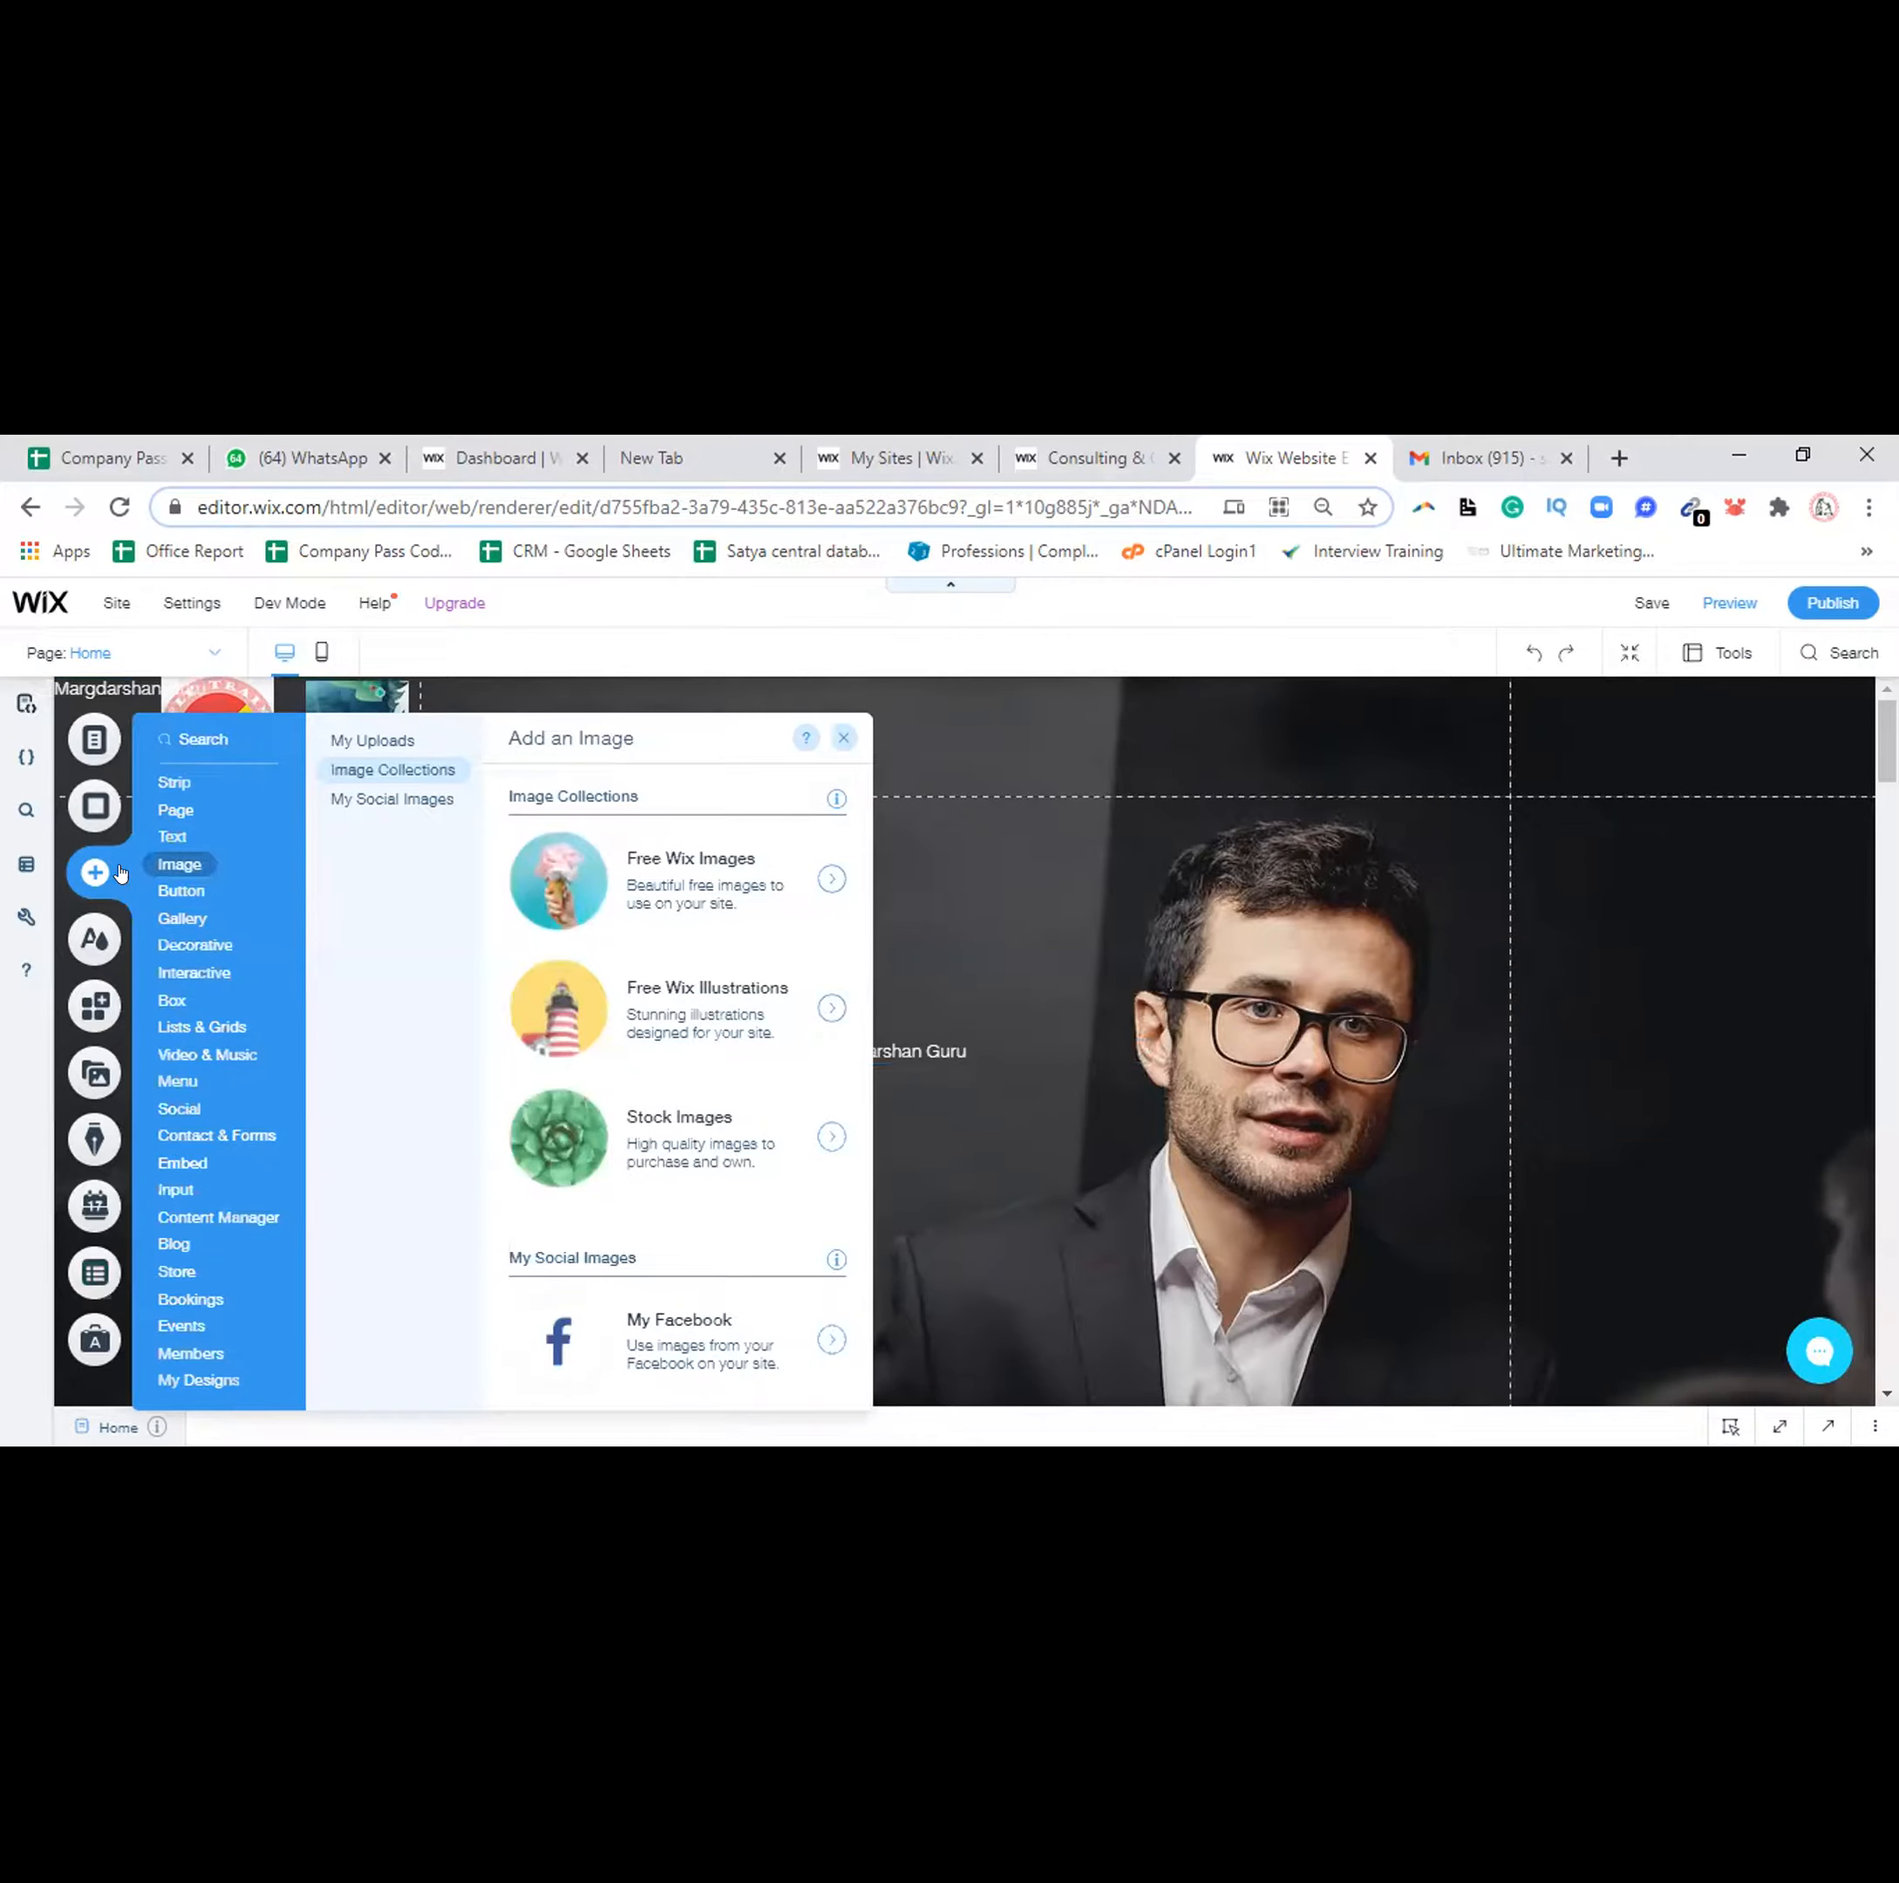
left_click(170, 836)
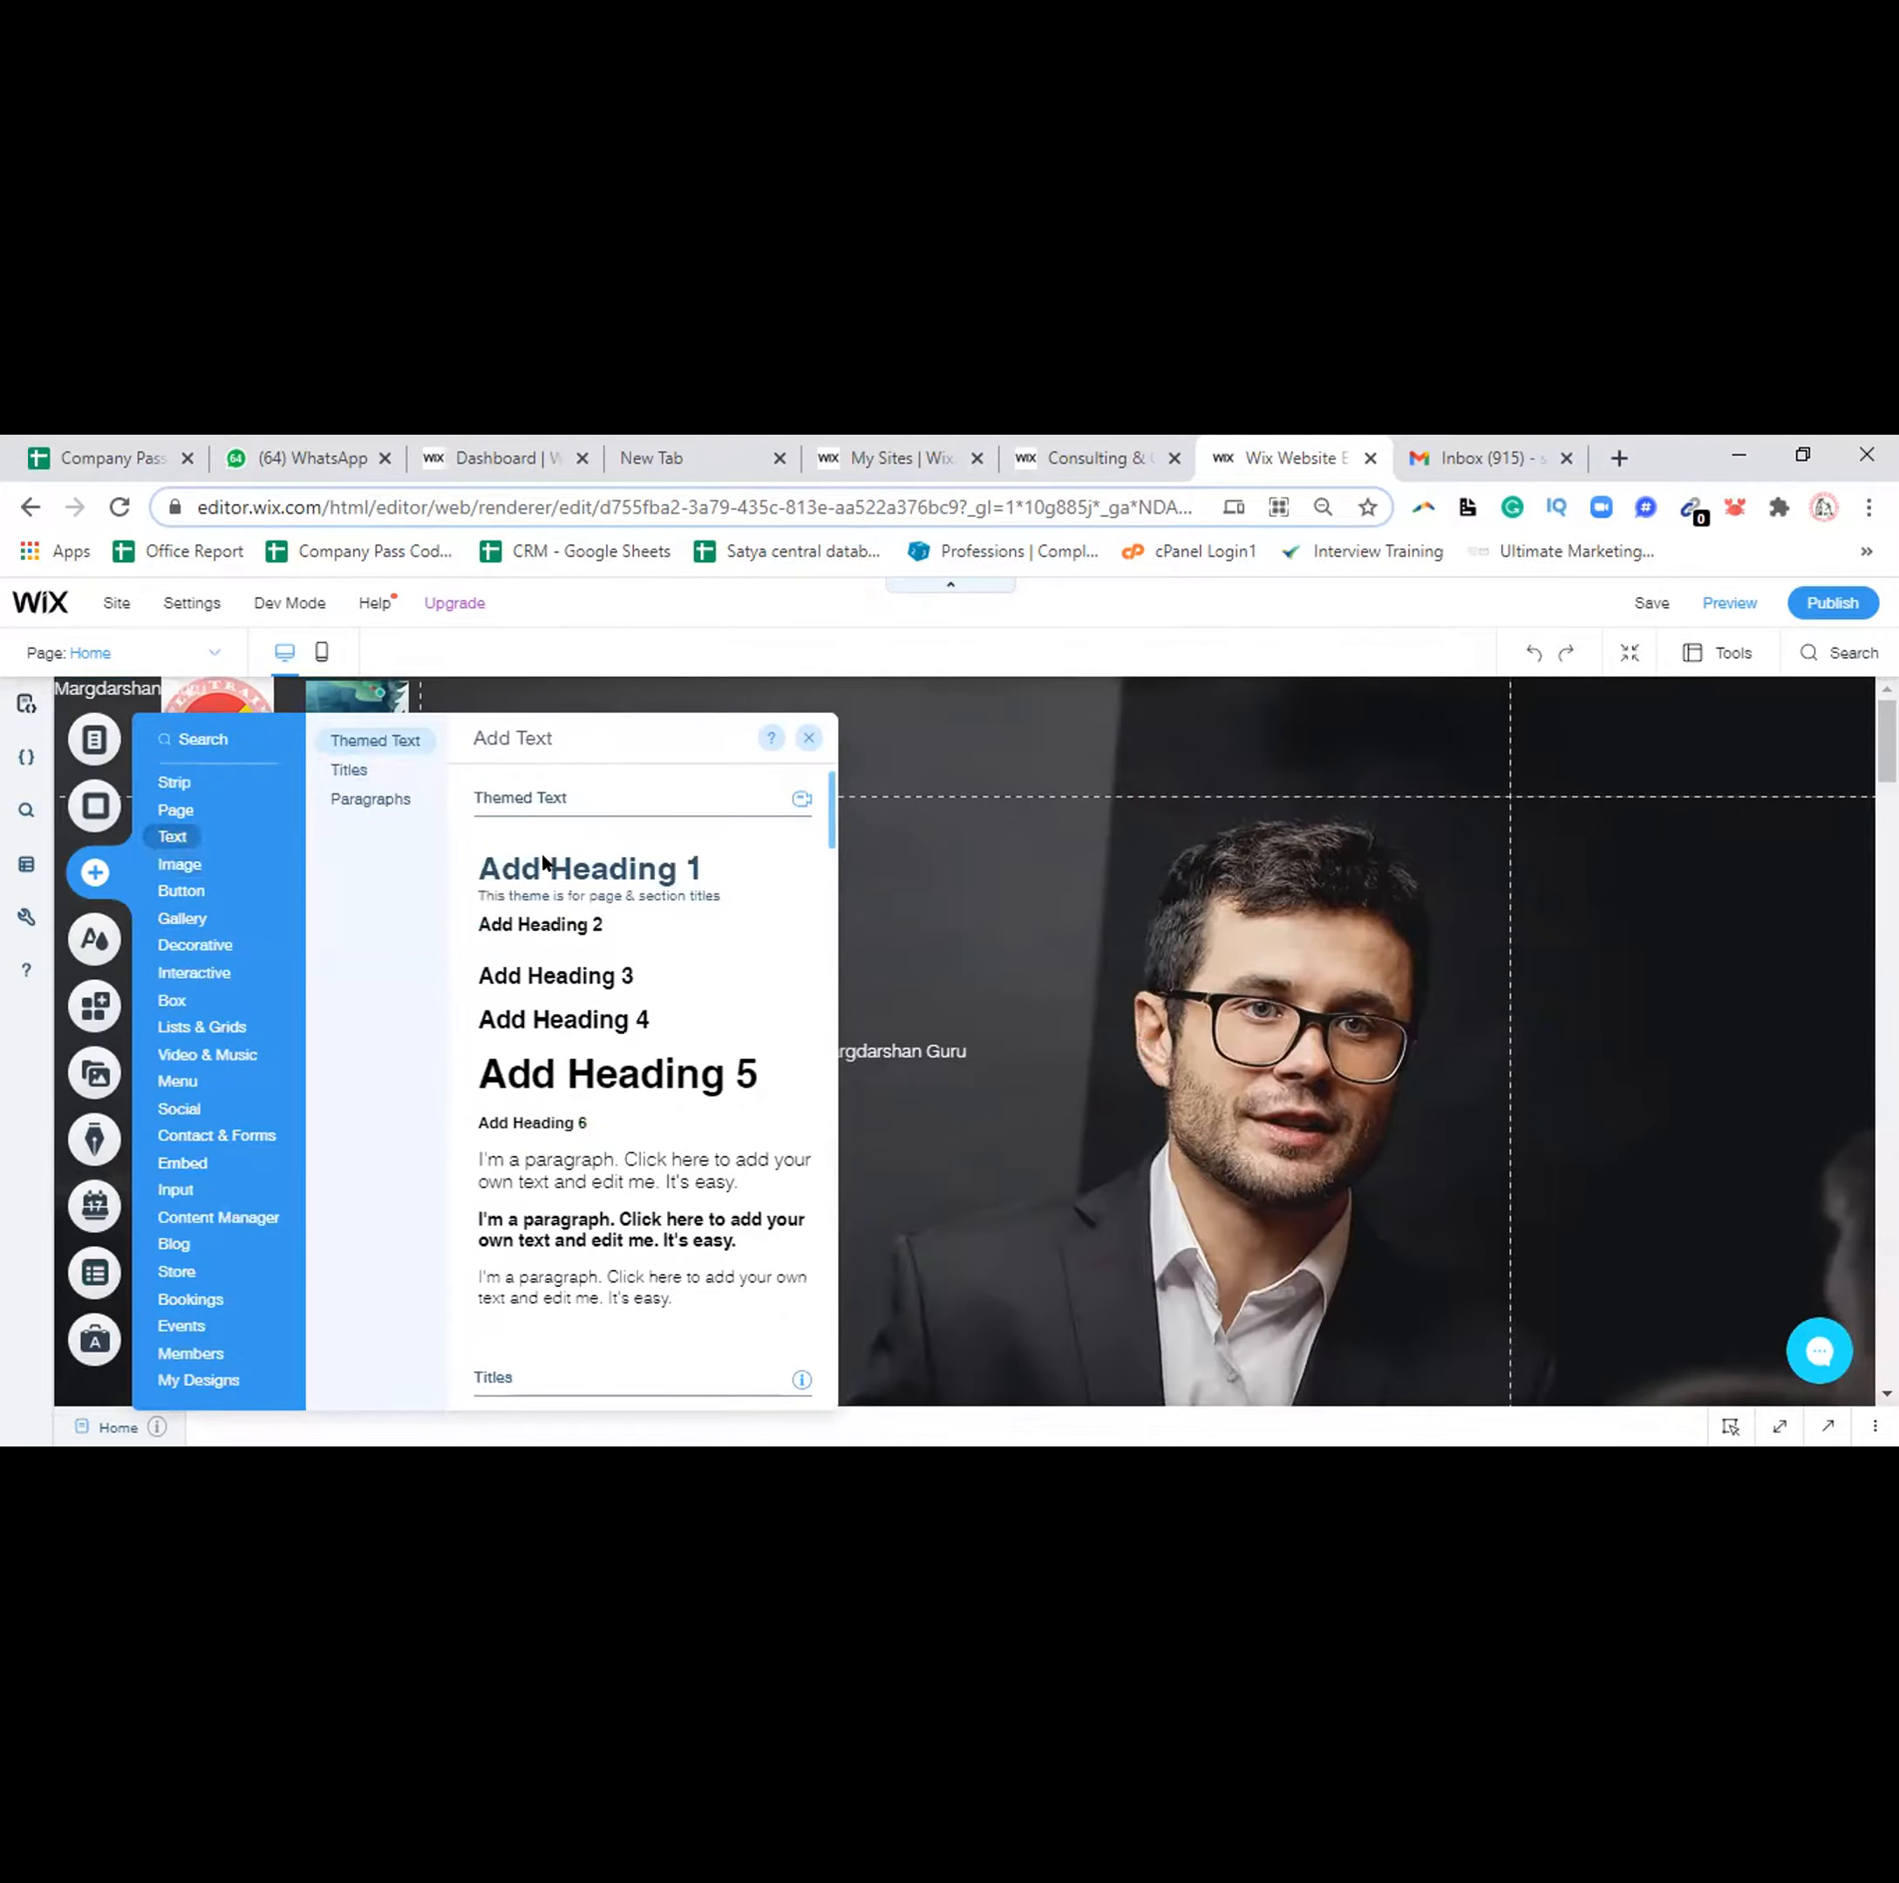
left_click(546, 866)
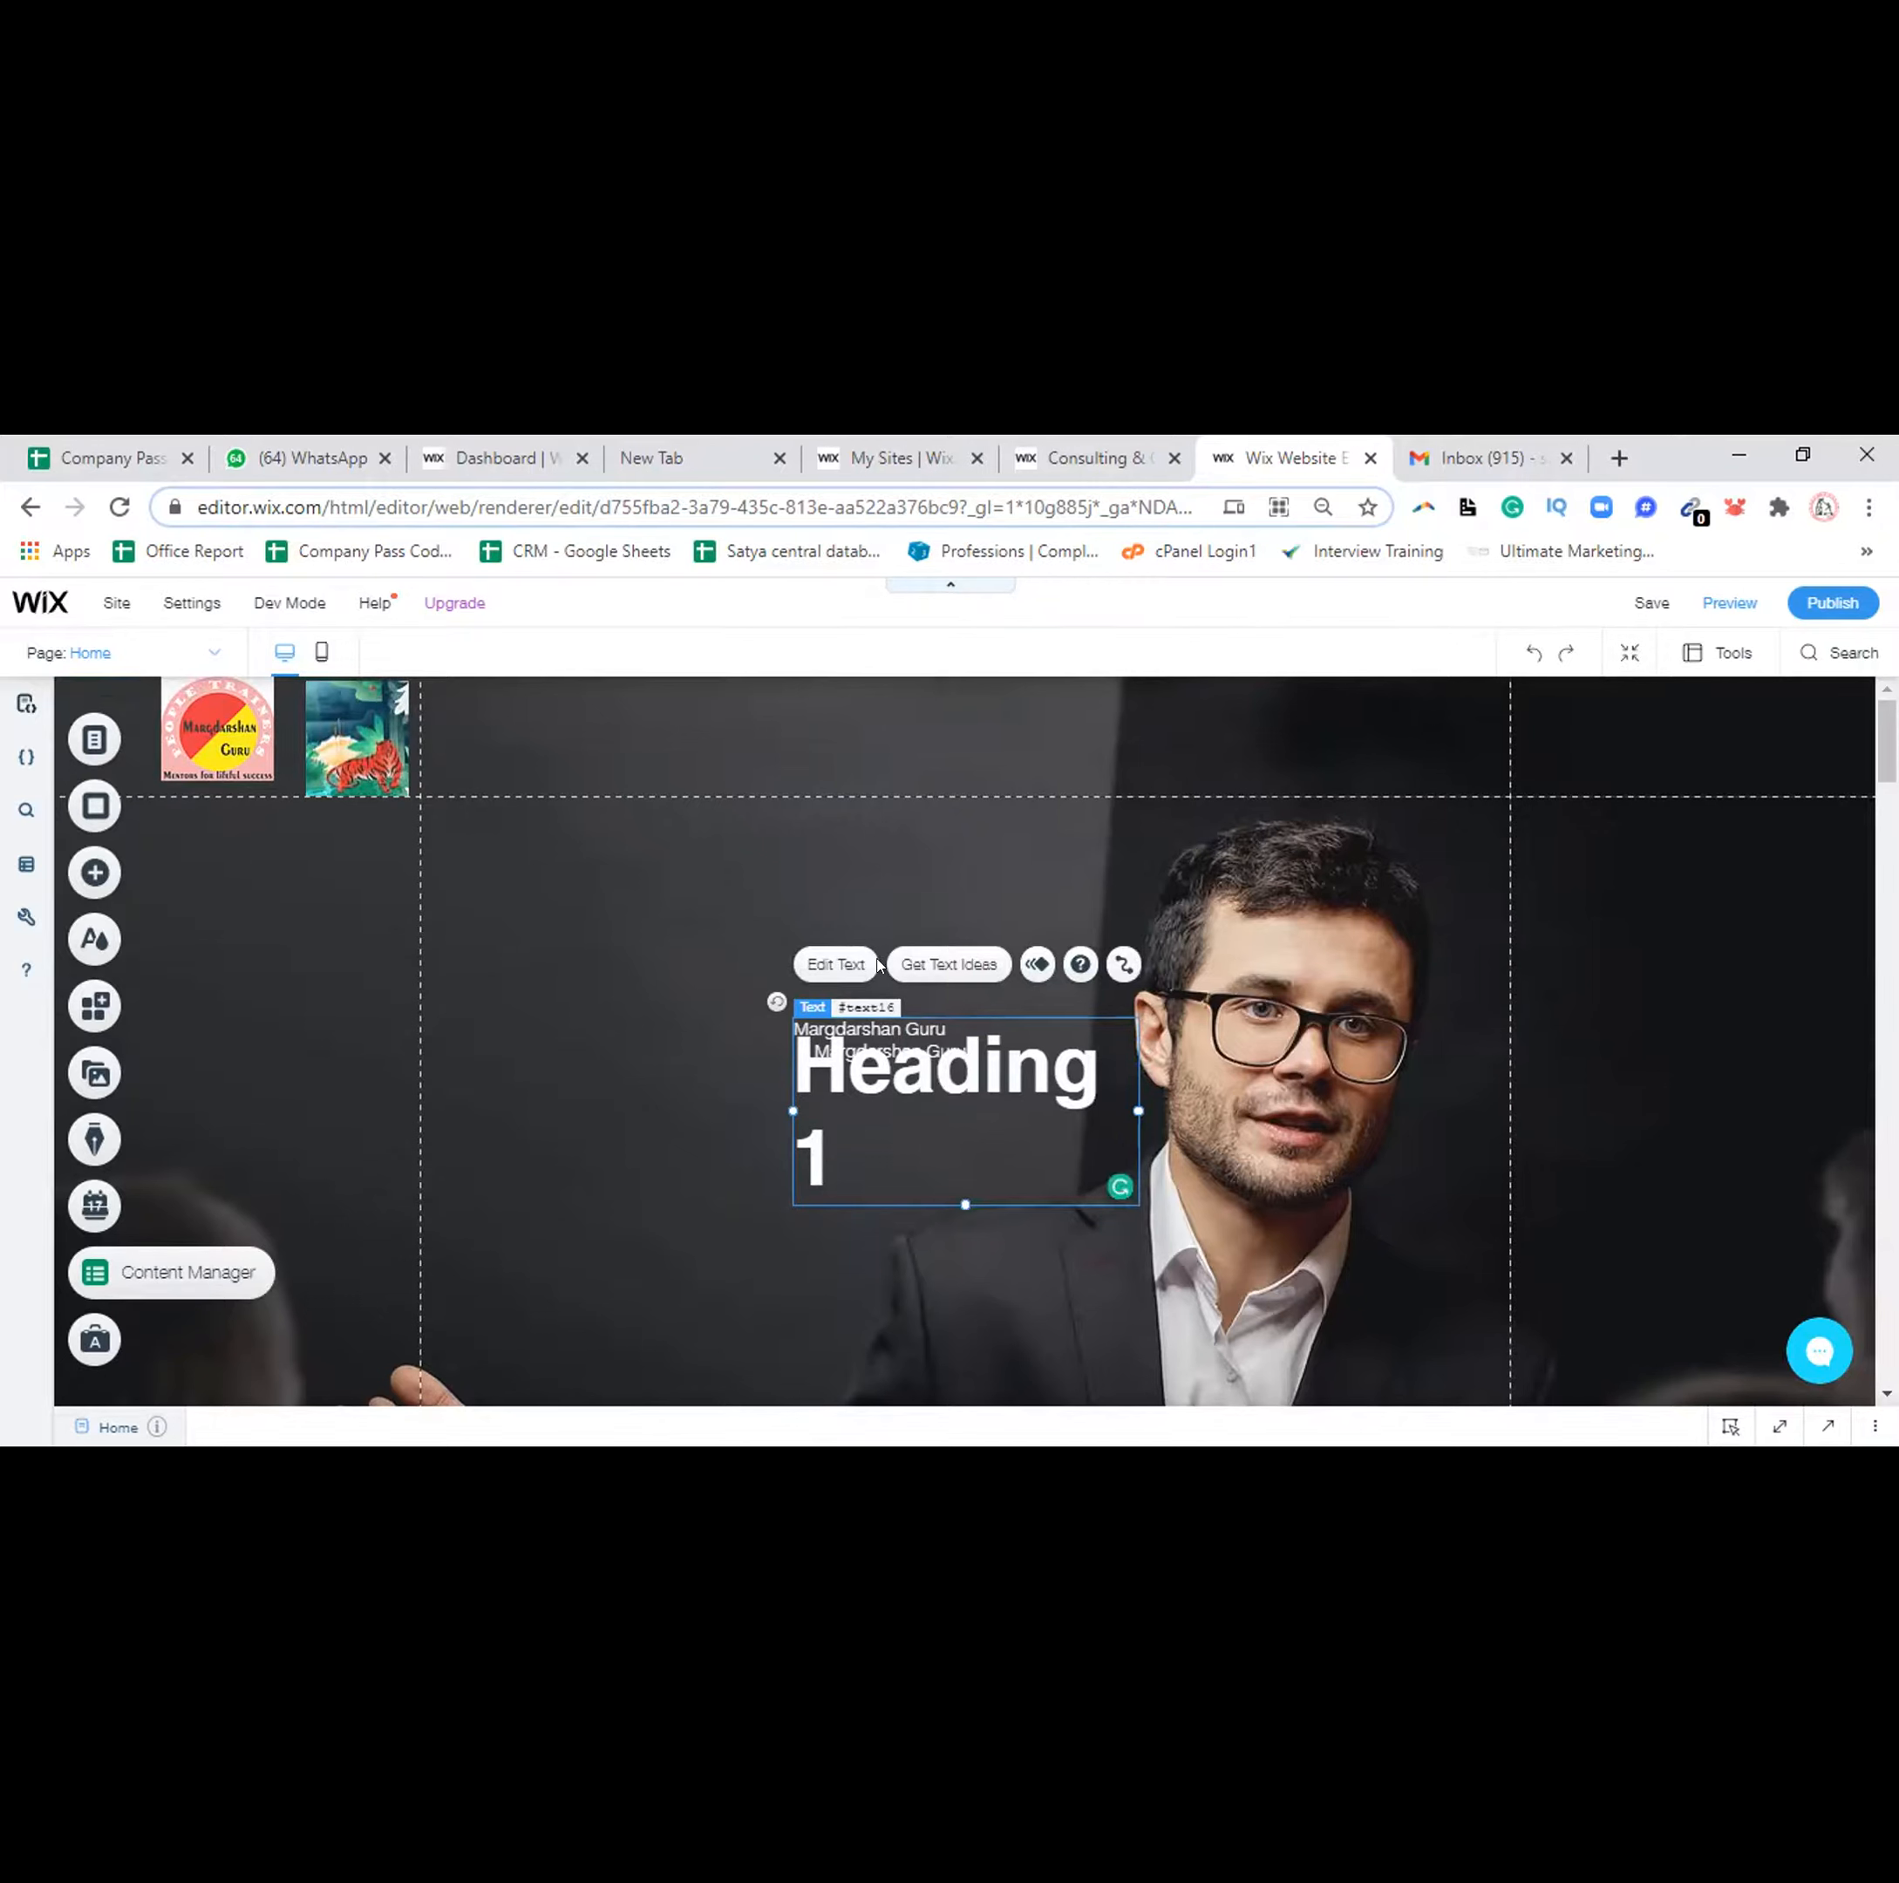
left_click_drag(851, 910, 917, 1014)
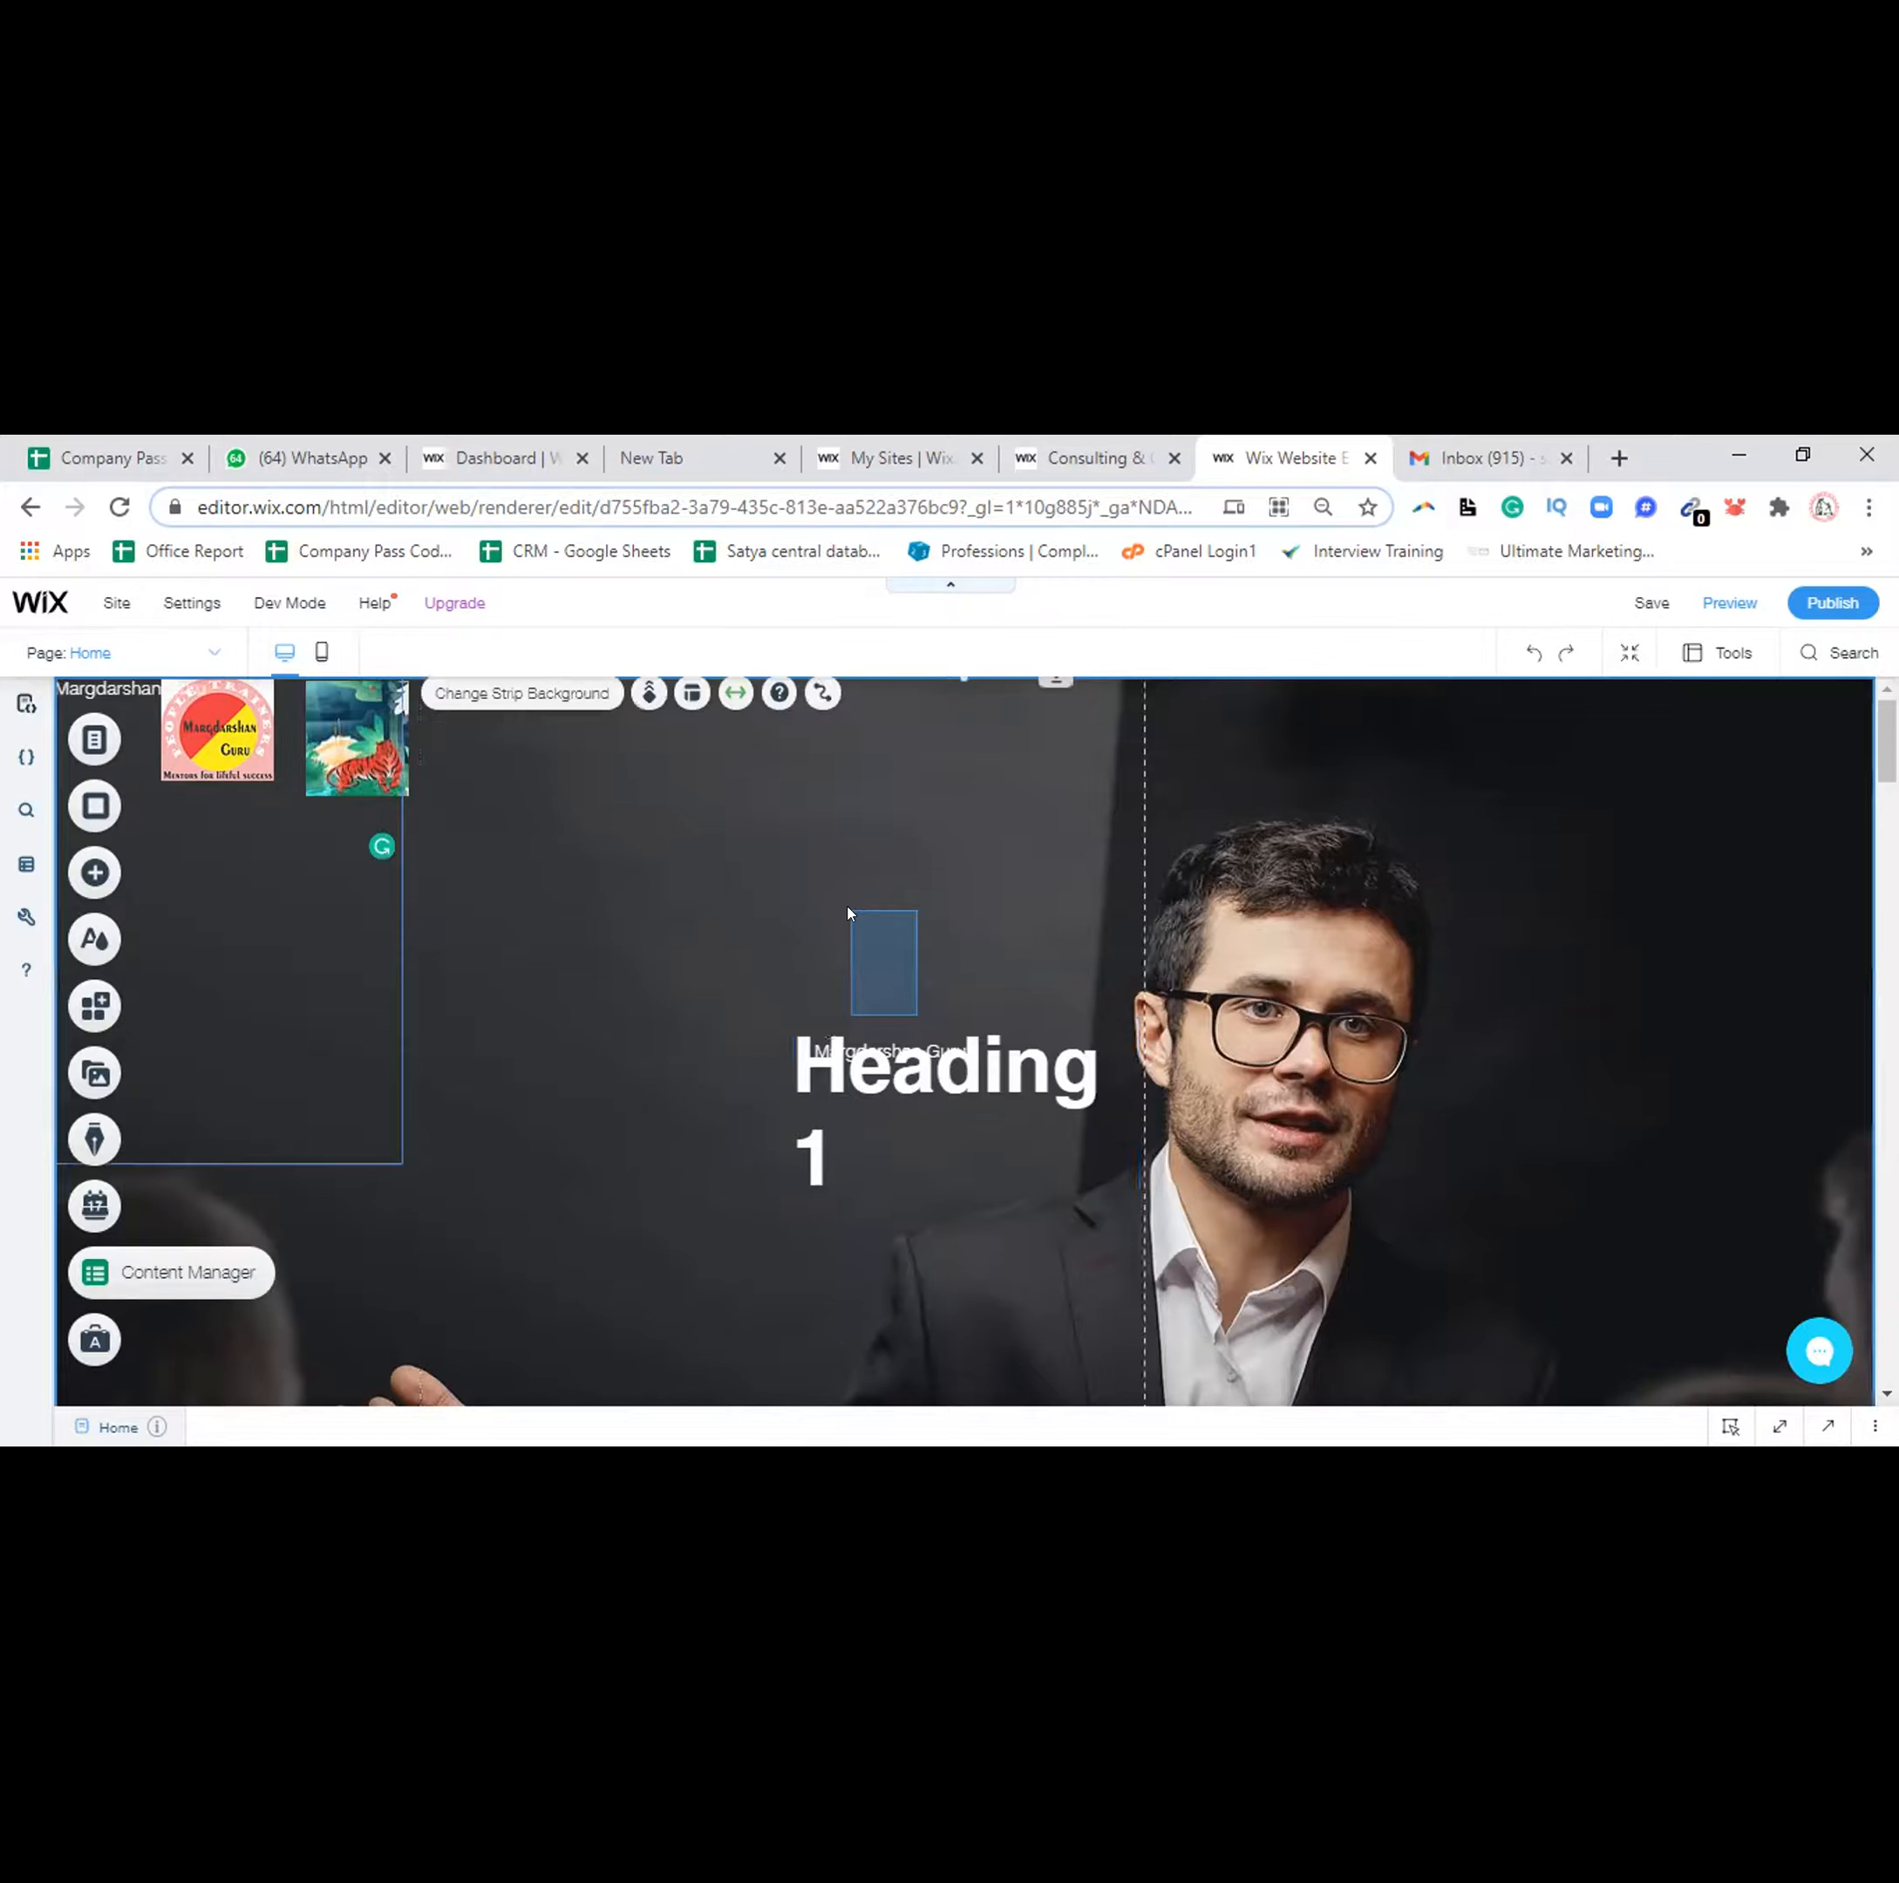
key("Delete")
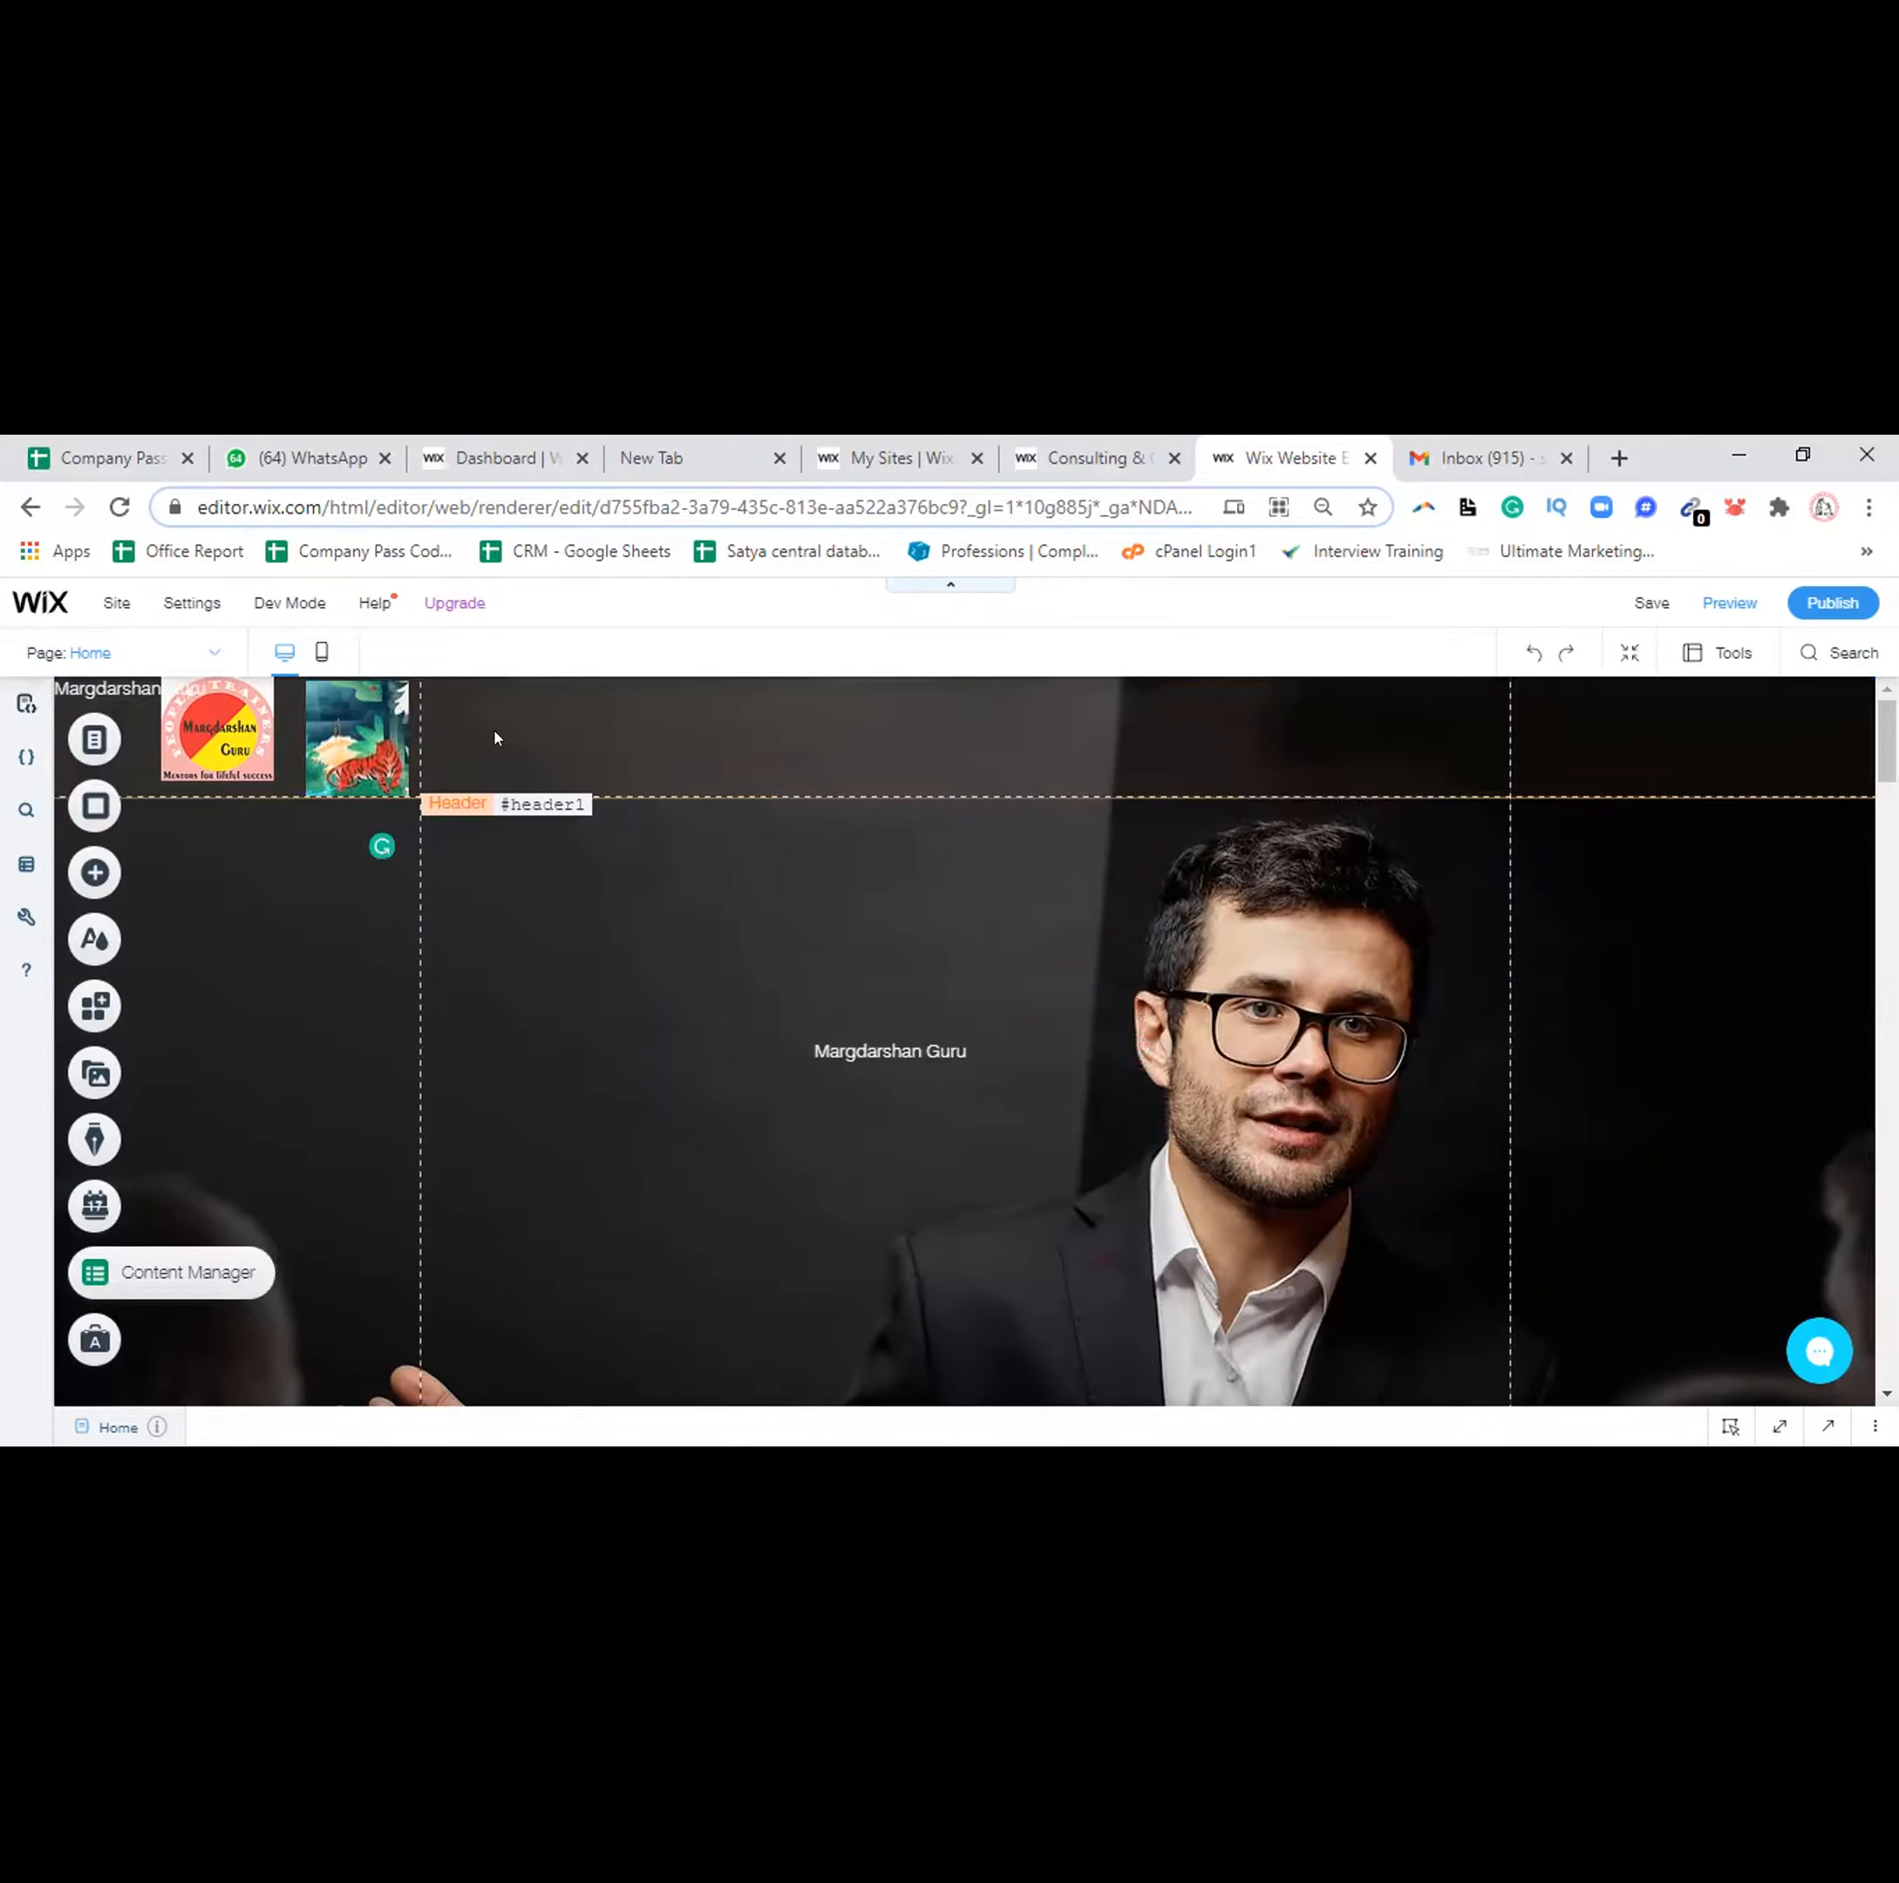
Drag a new heading onto the hero and clear its 'Heading 1' placeholder text
left_click(496, 738)
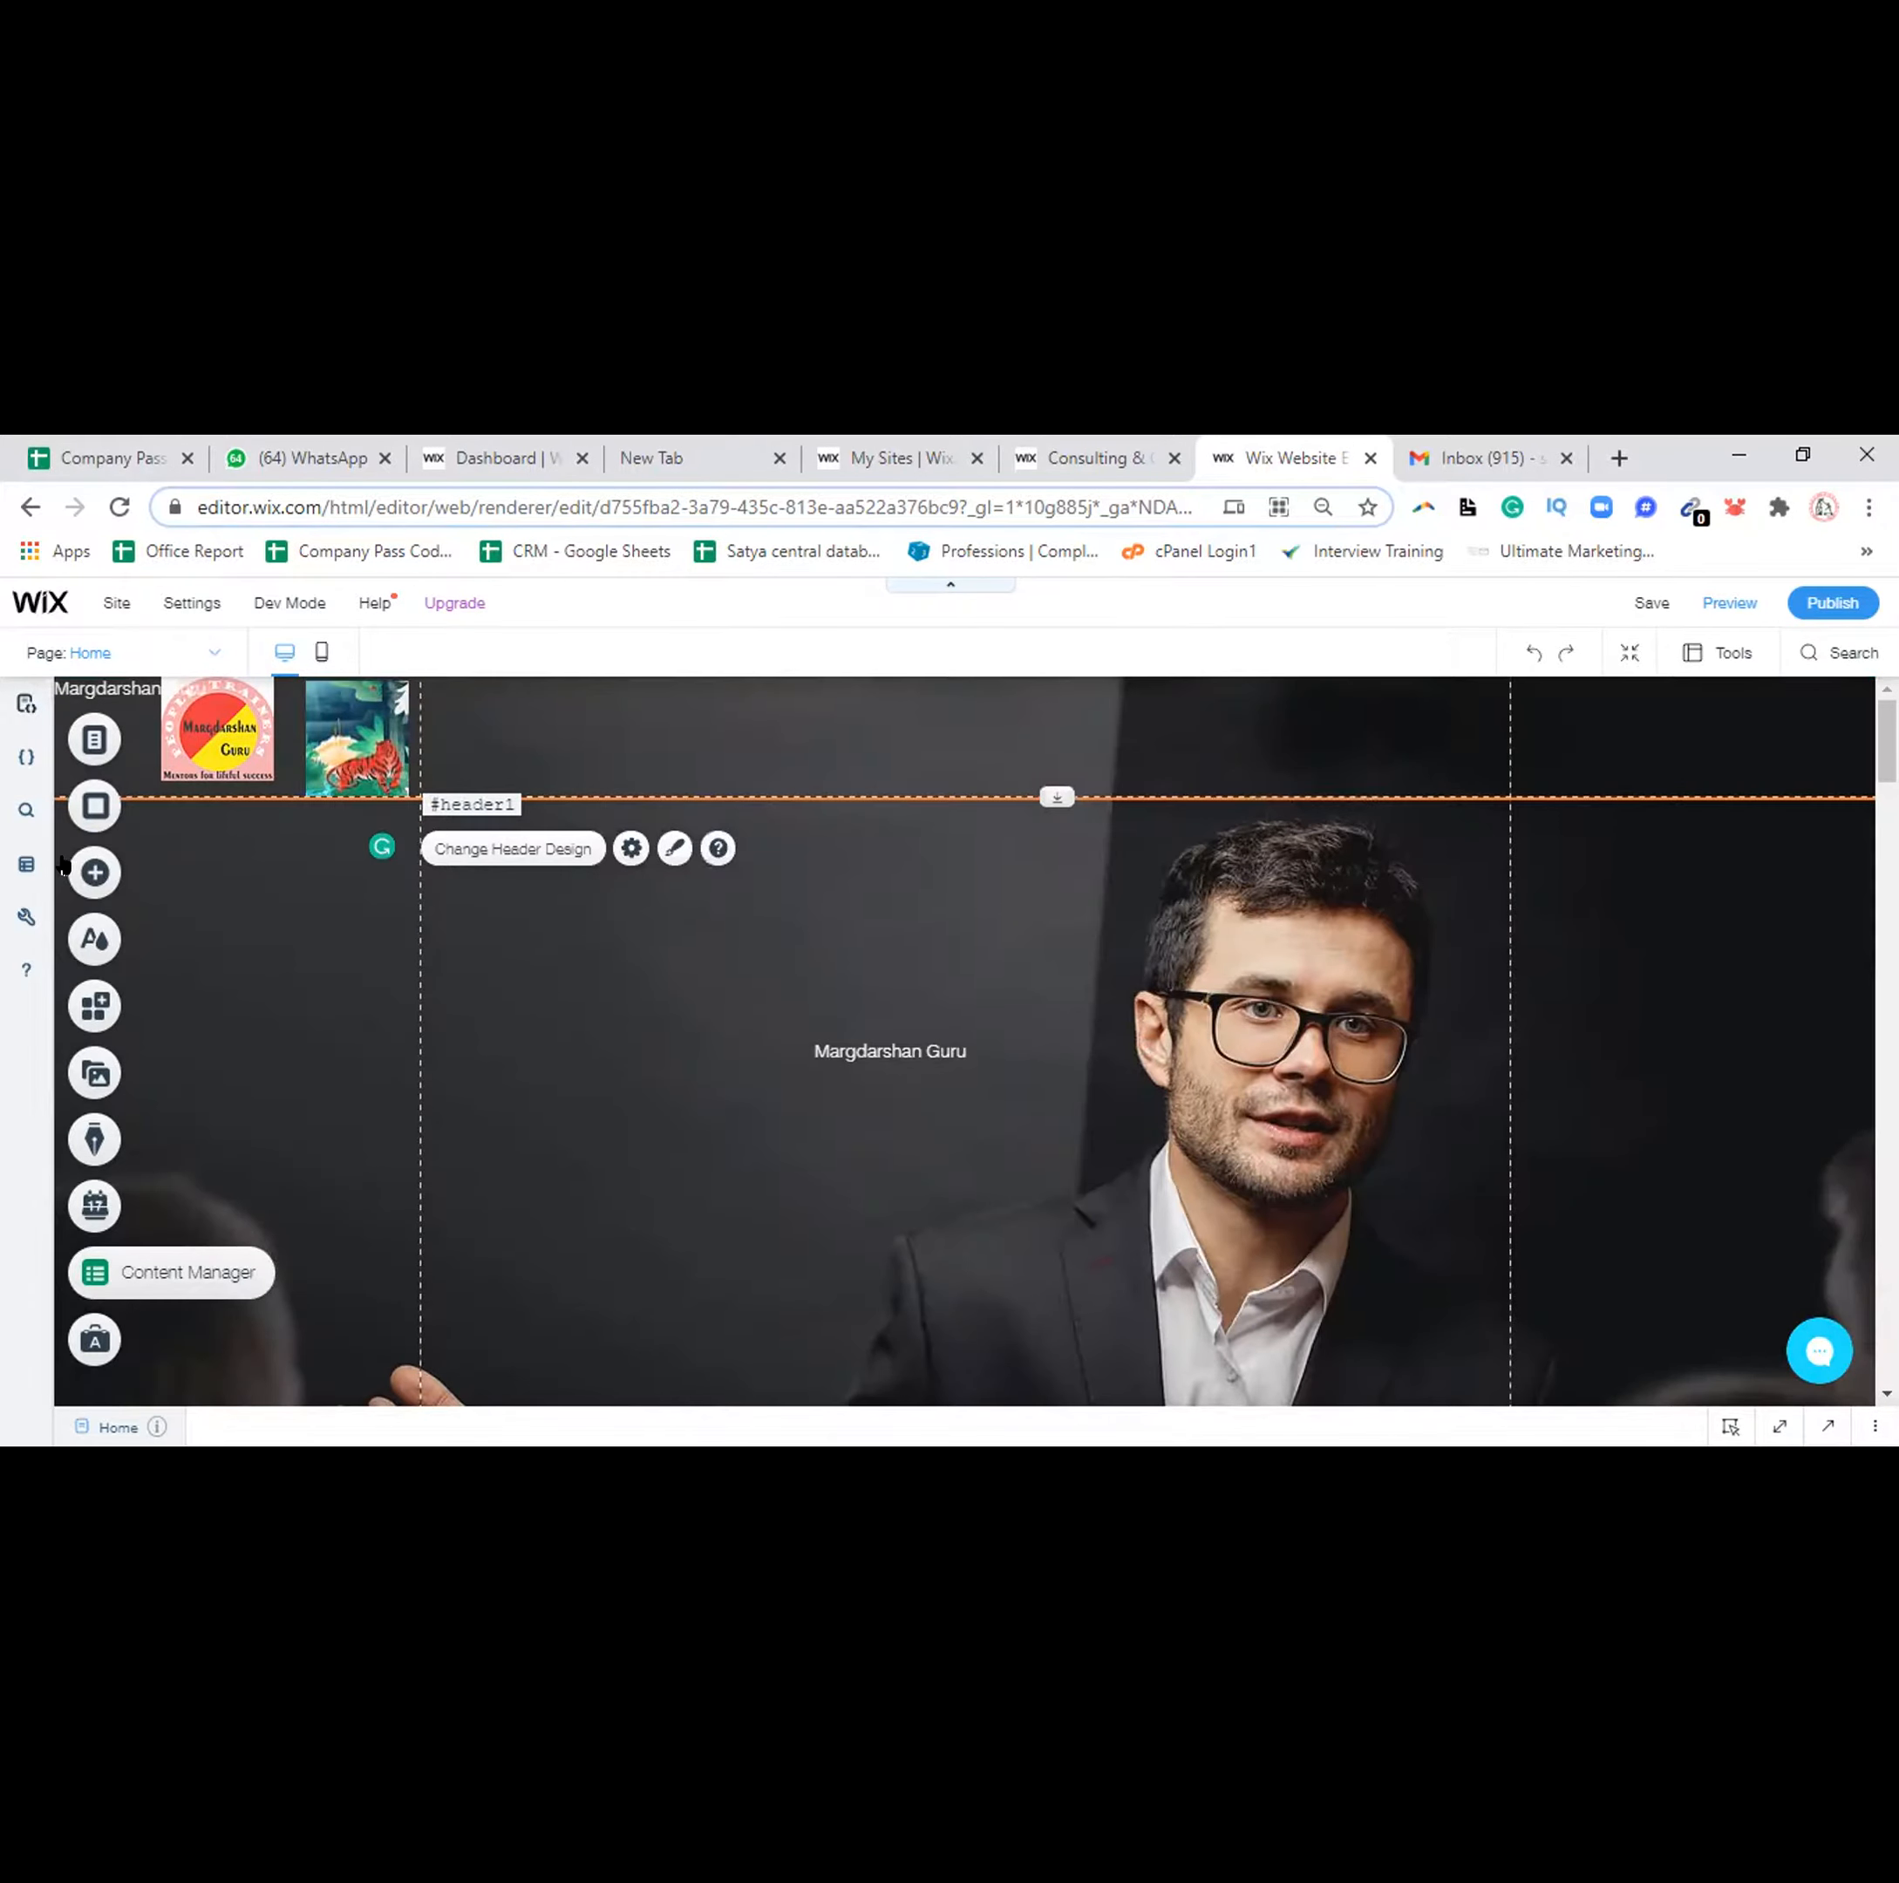
left_click(117, 874)
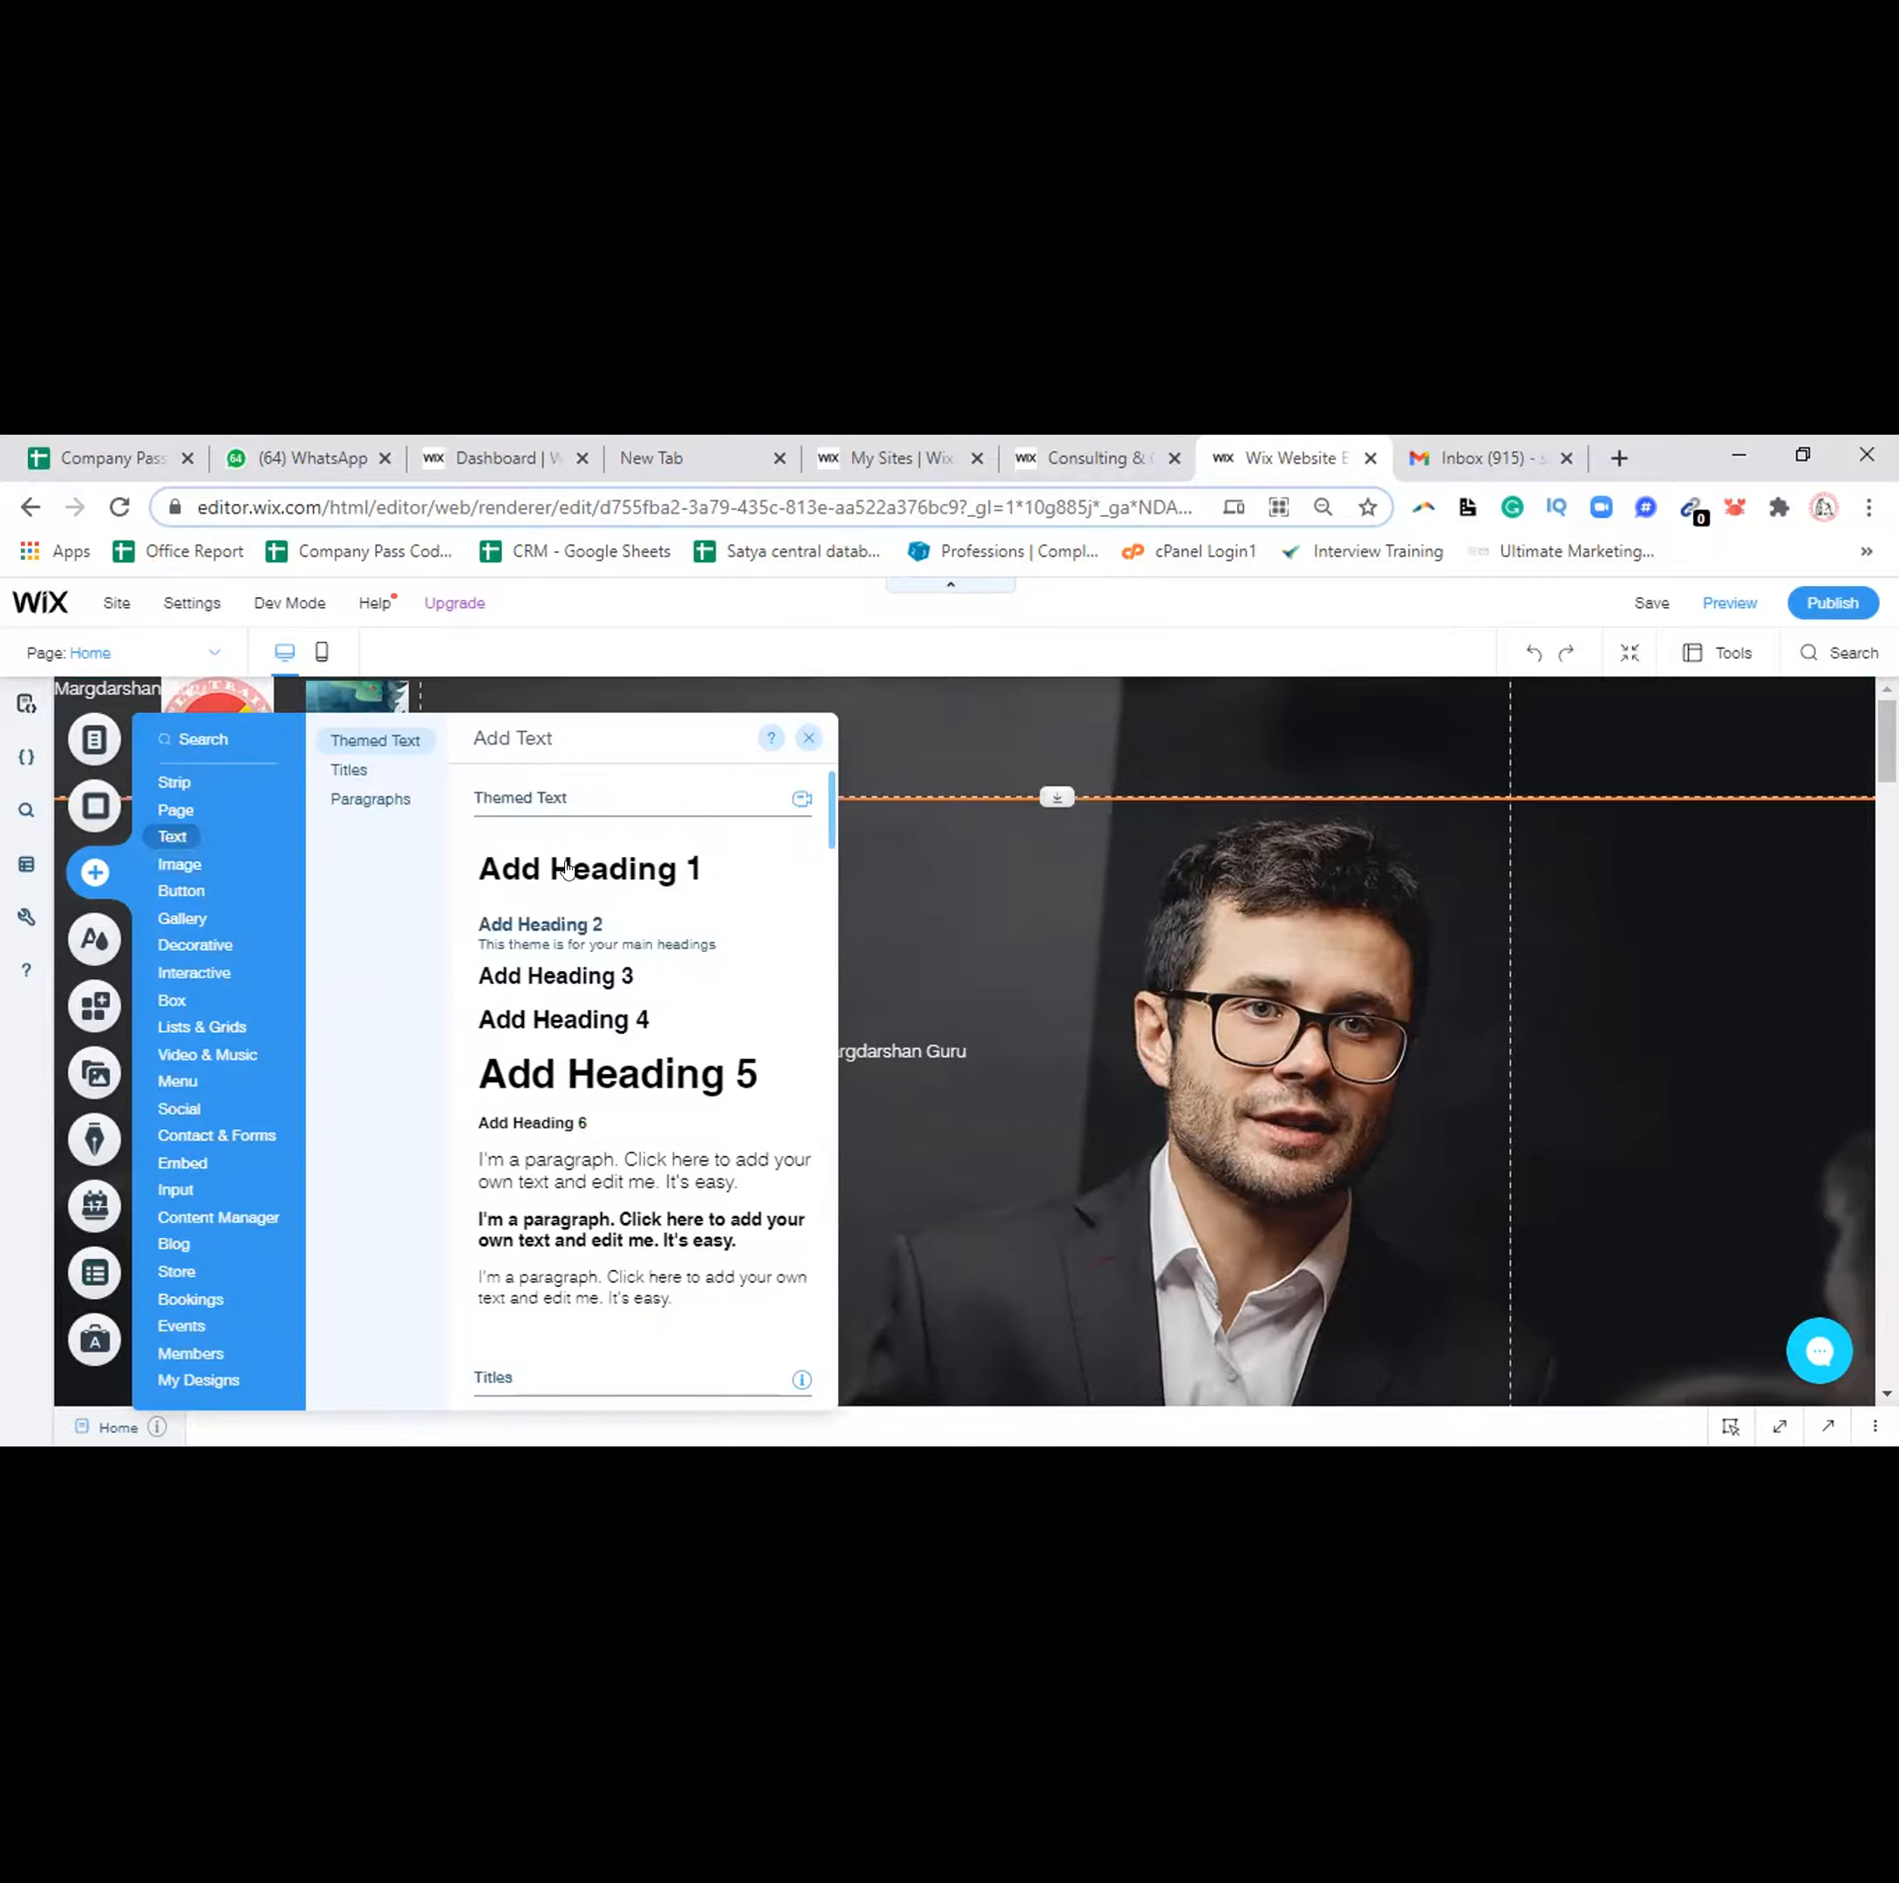
left_click_drag(566, 868, 809, 1078)
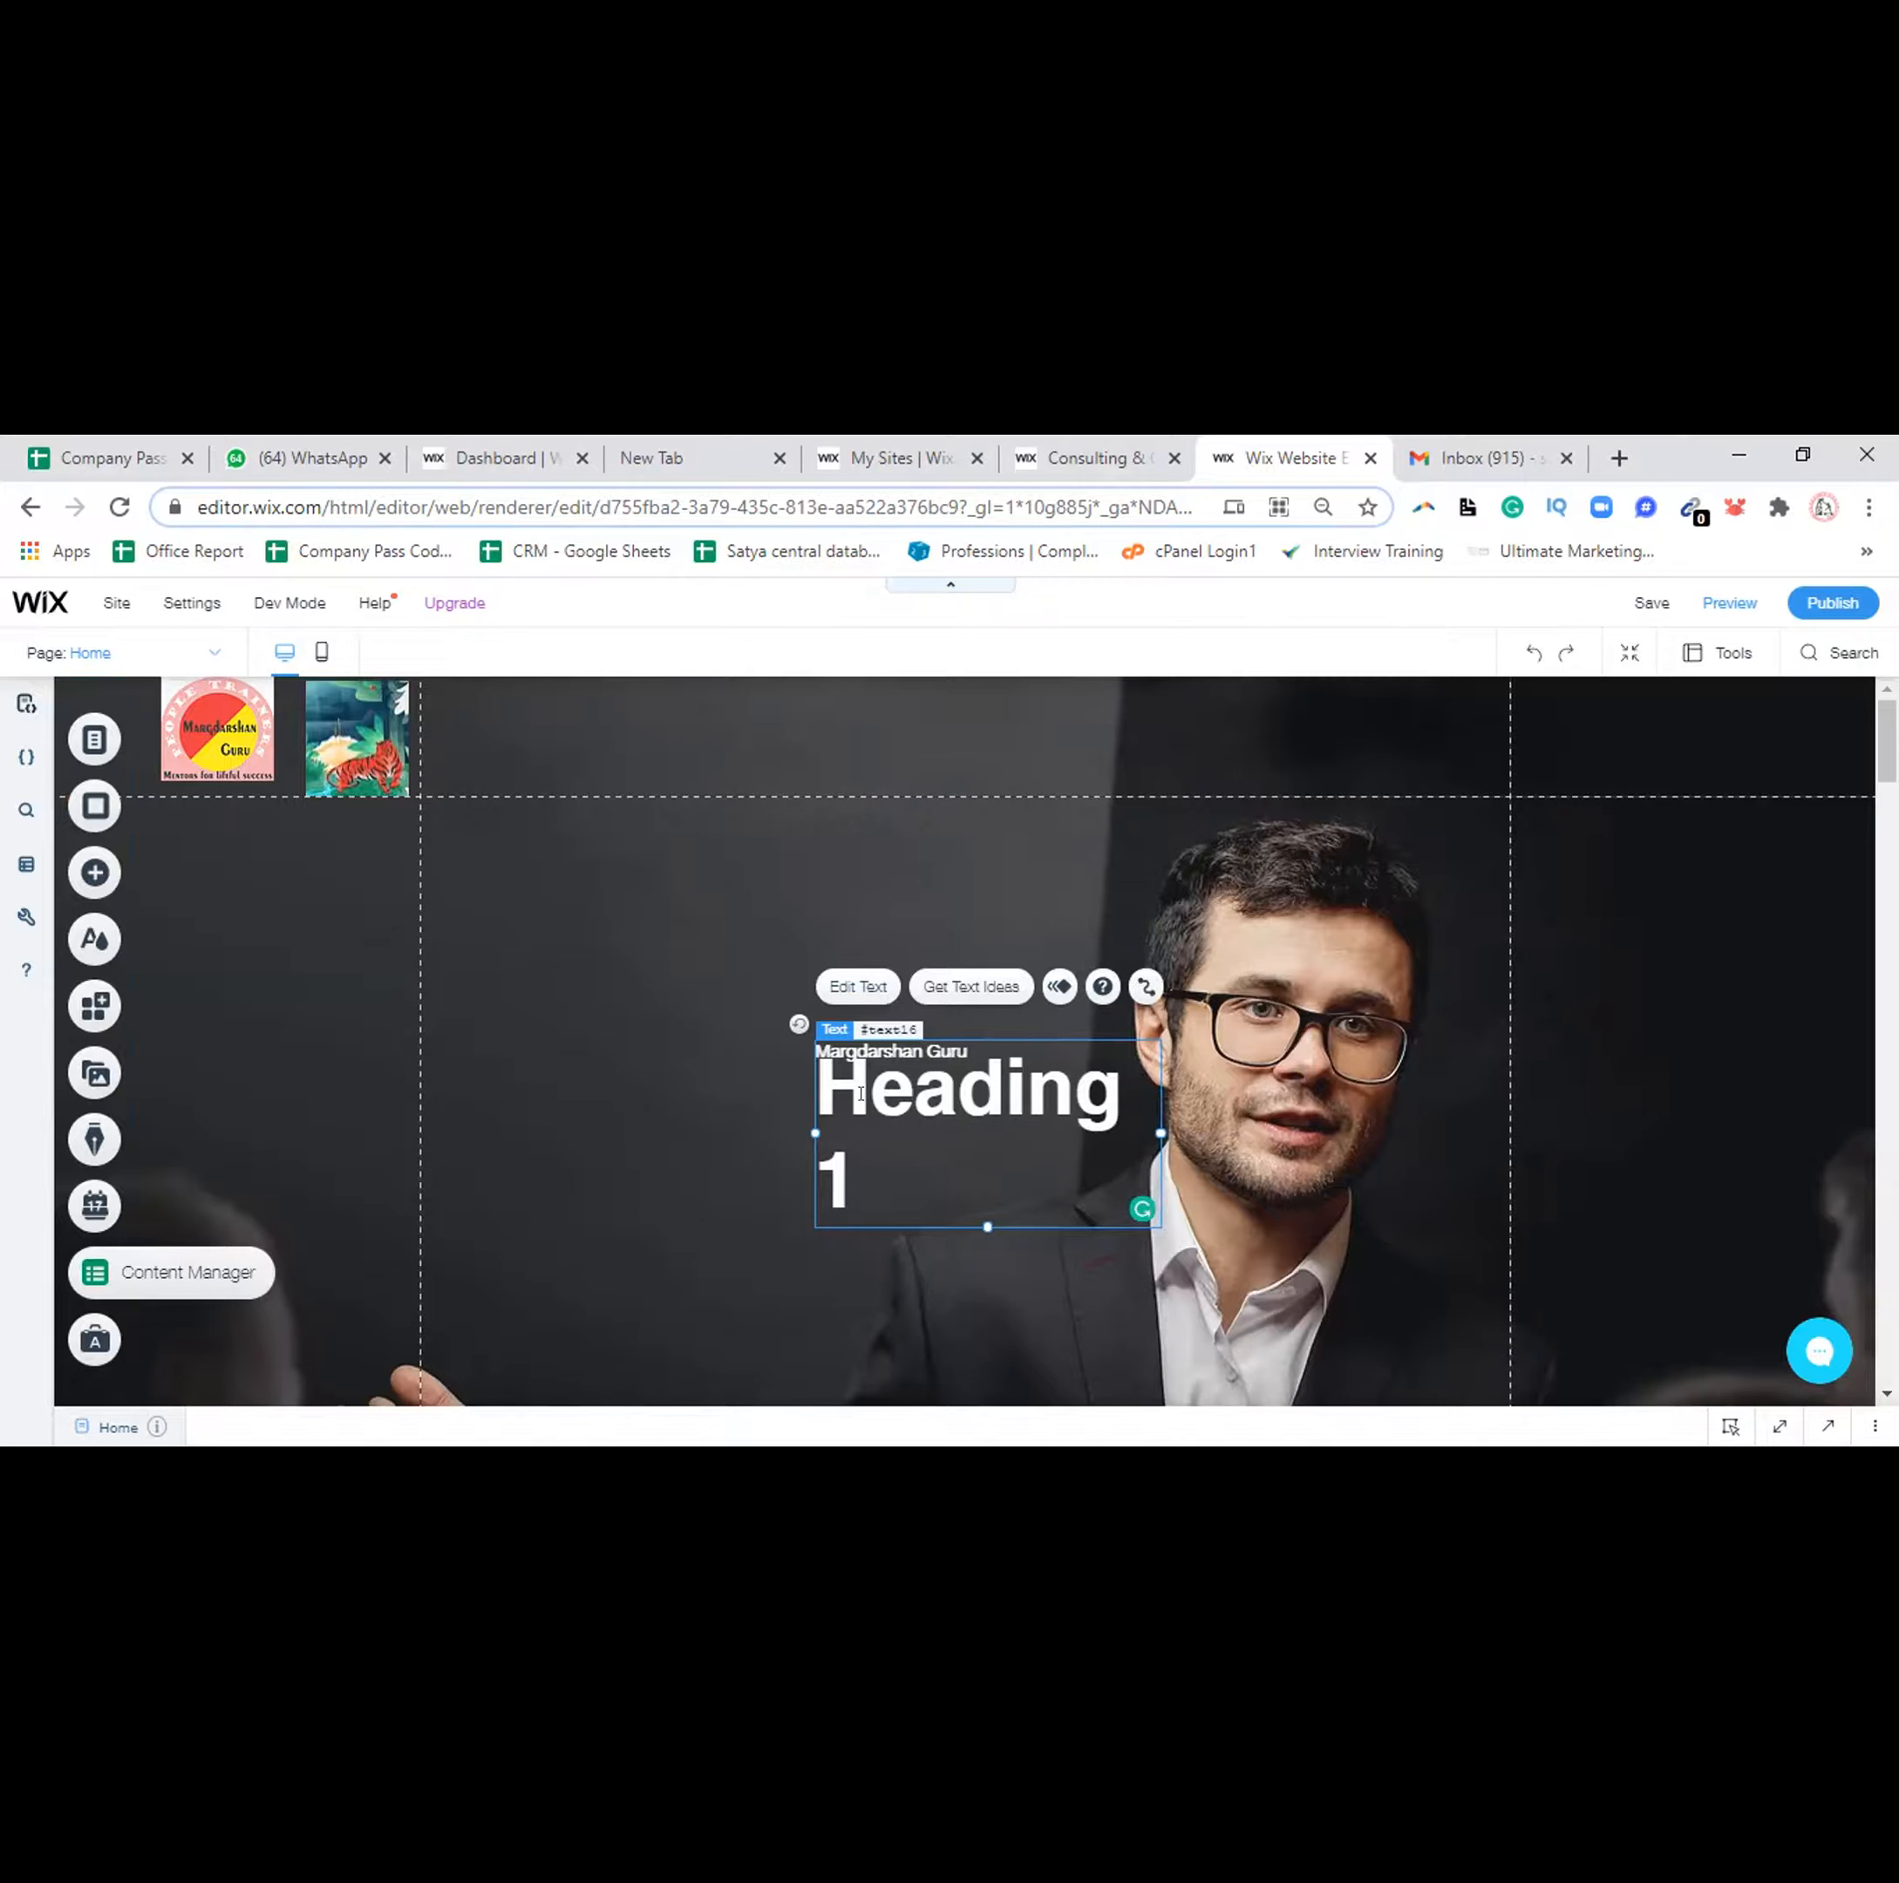
left_click_drag(836, 1091, 876, 1085)
key("ctrl+a")
key("BackSpace")
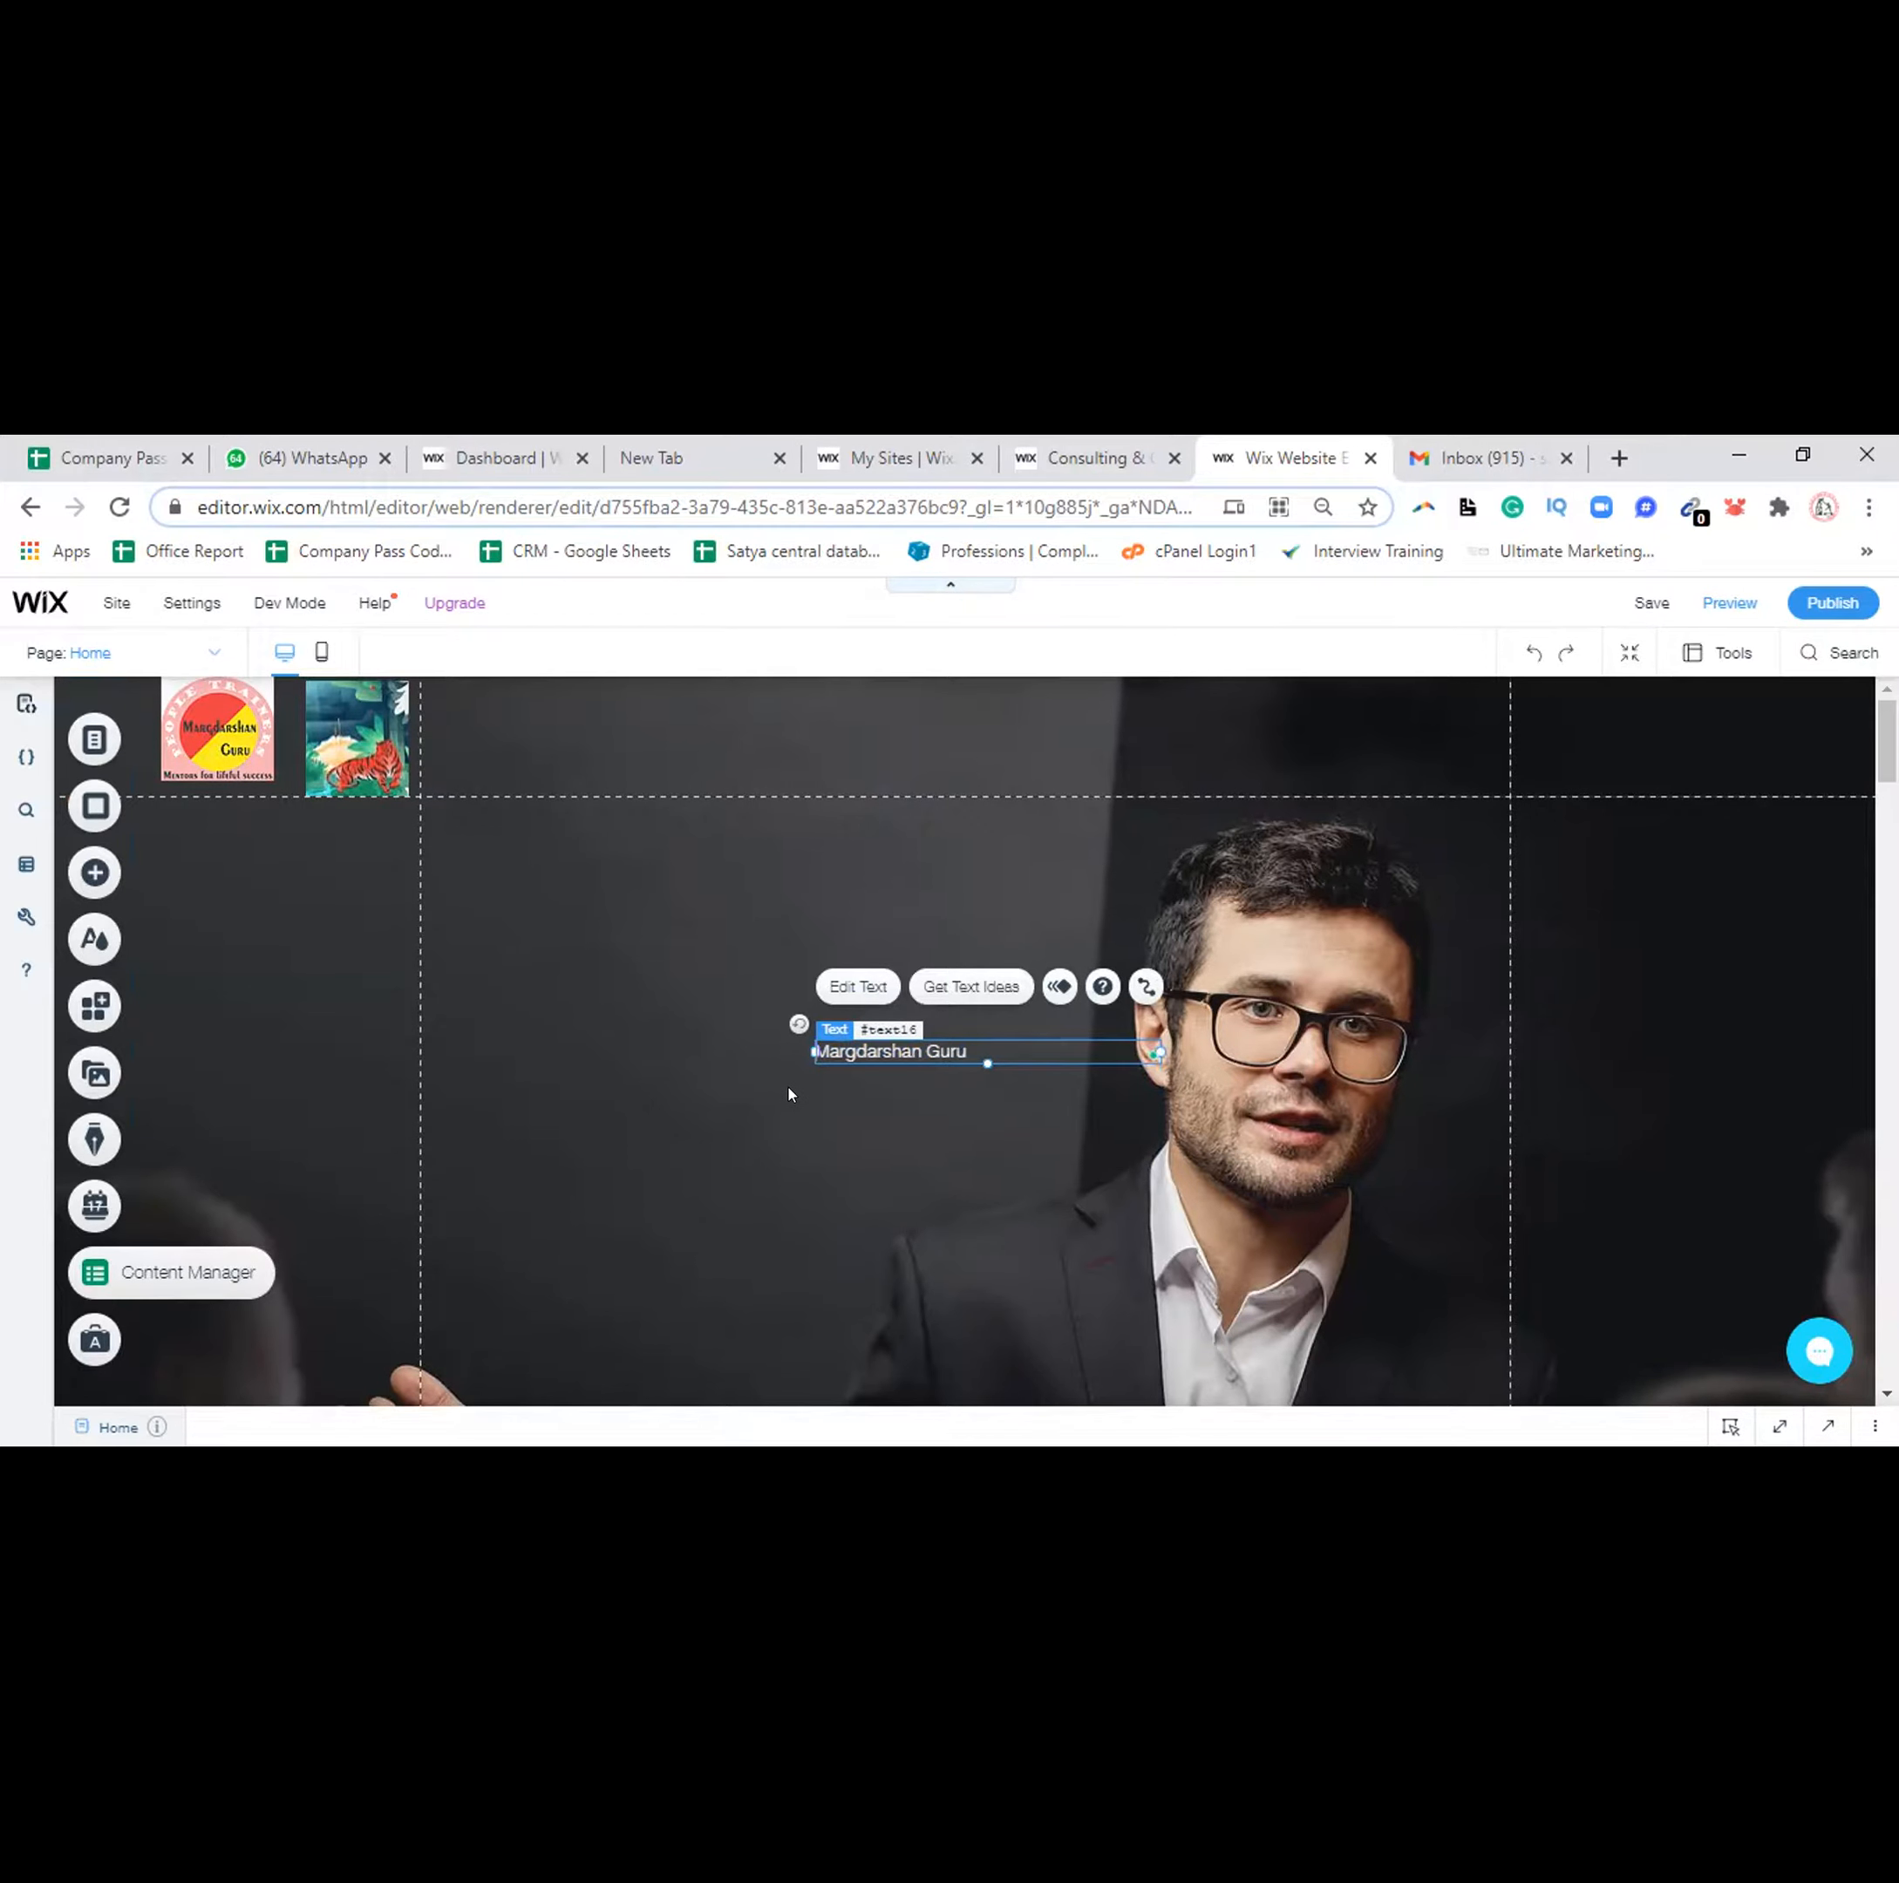
Rotate the 'Margdarshan Guru' text clockwise, then return it to level
left_click(879, 1052)
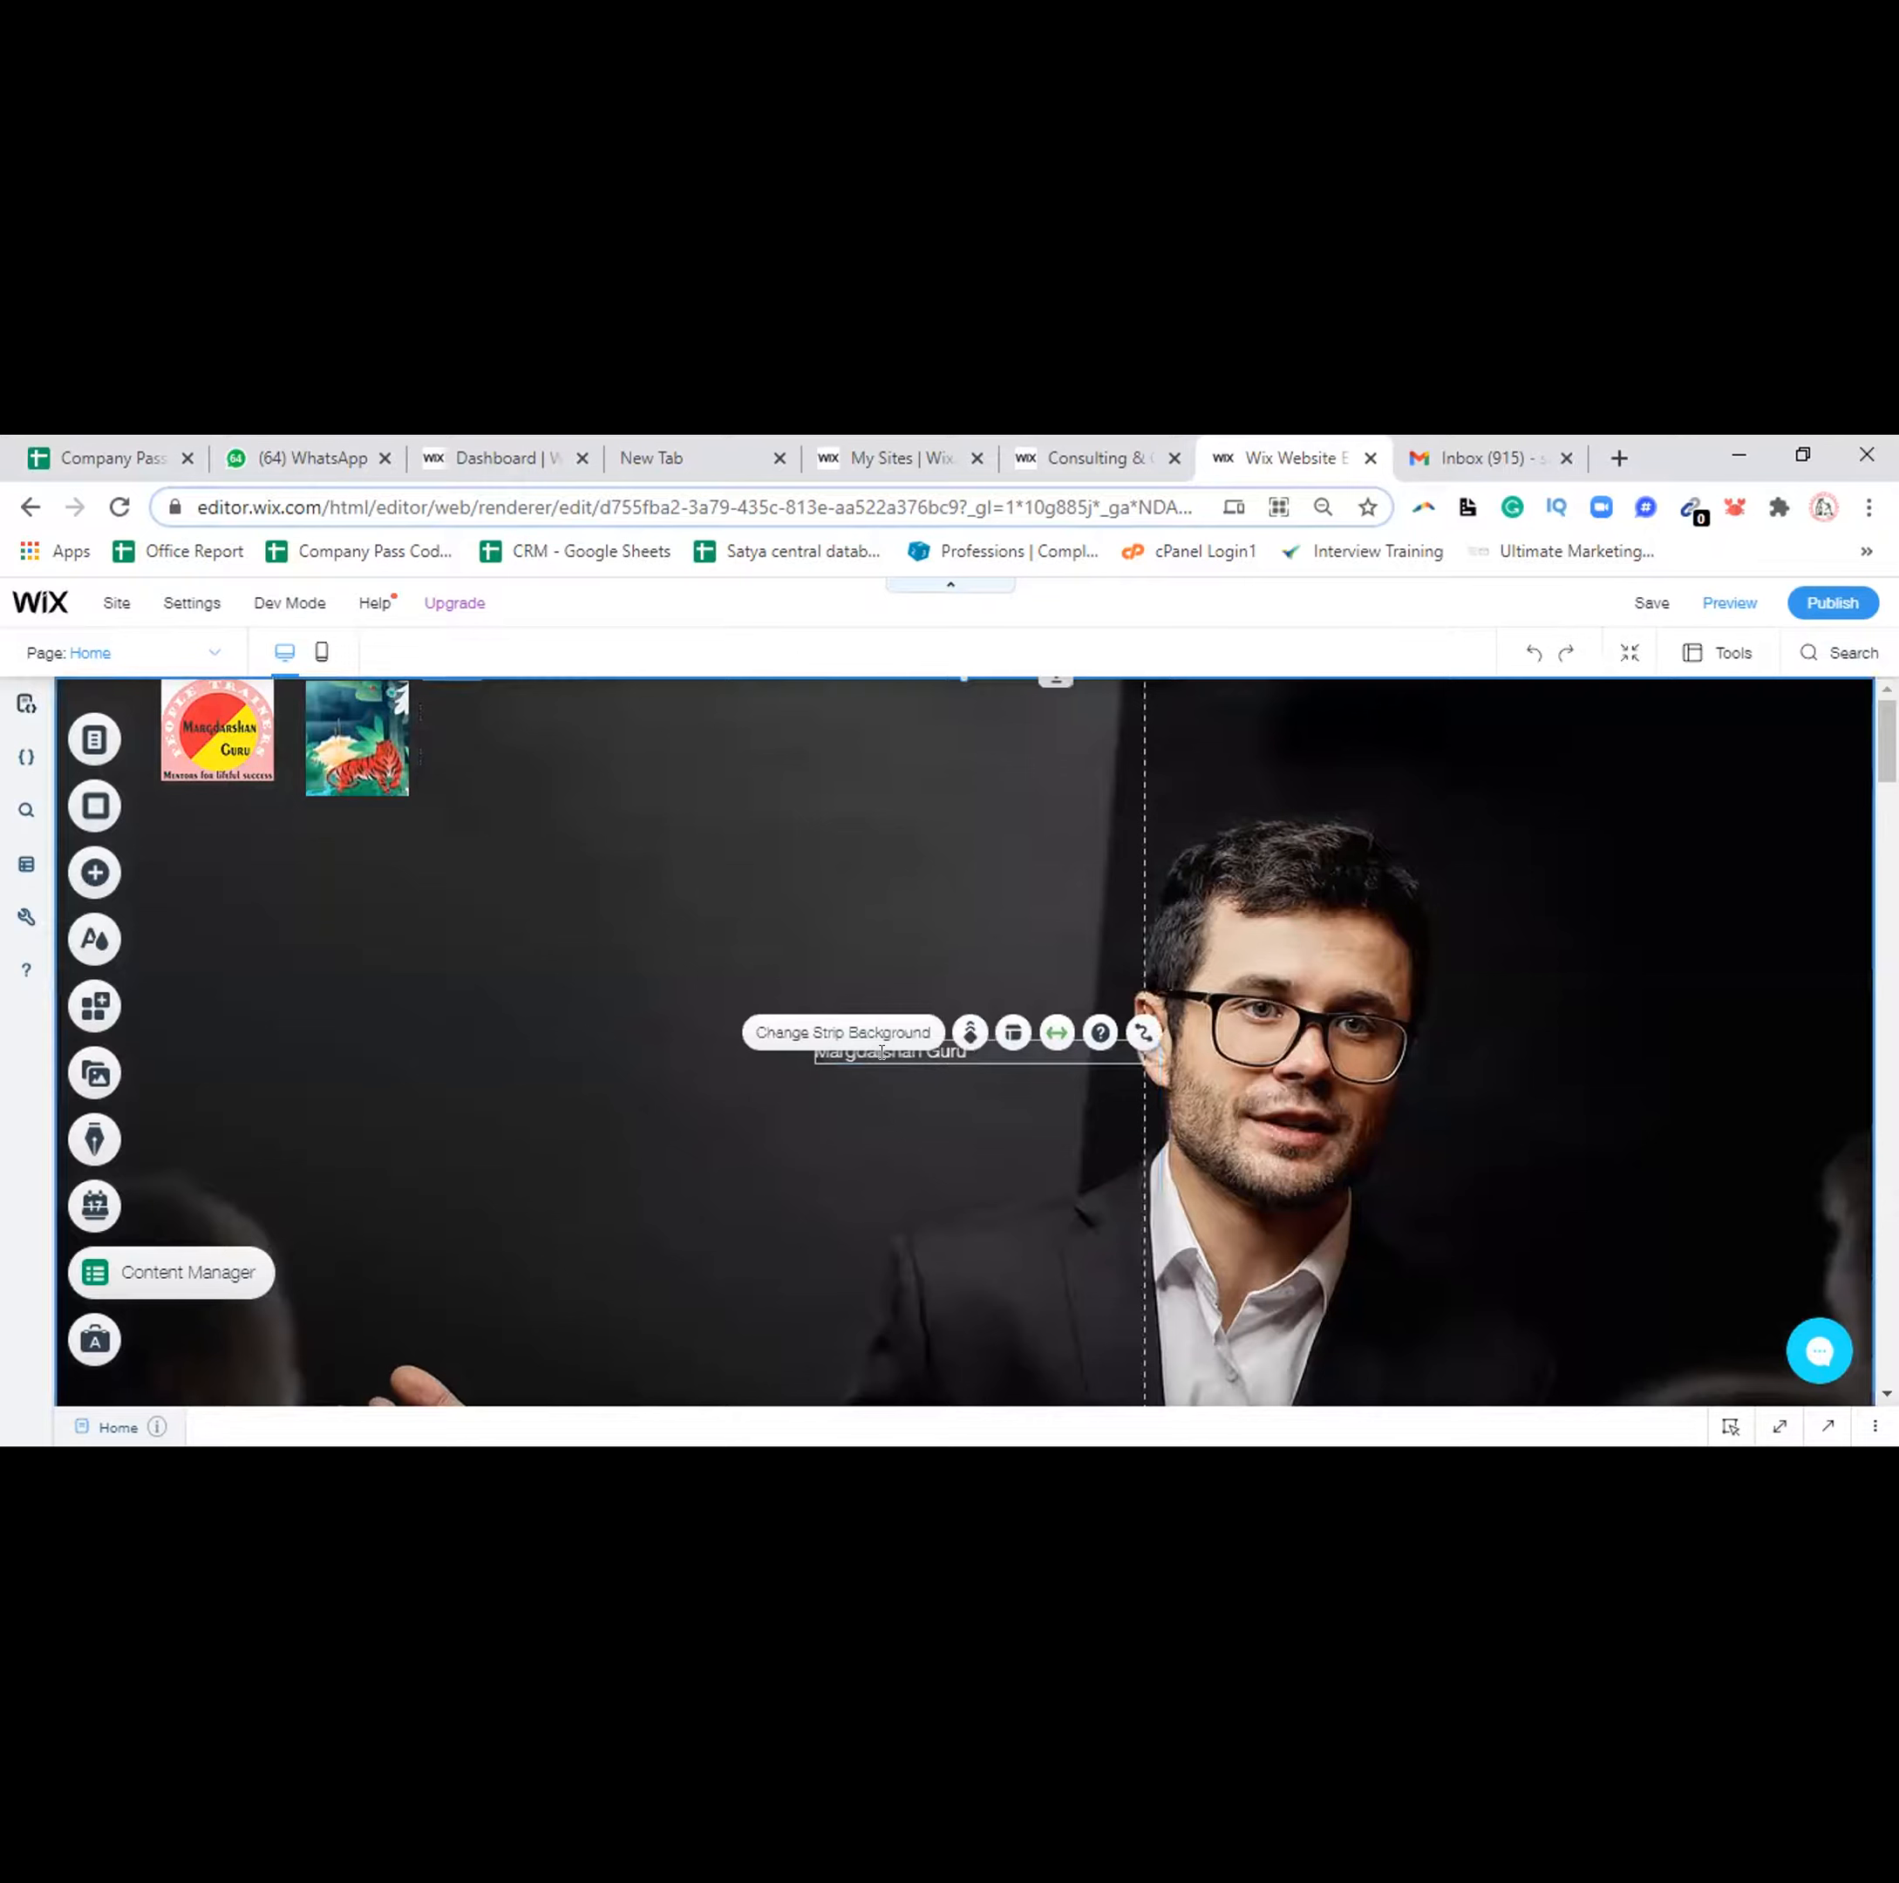
left_click(881, 1052)
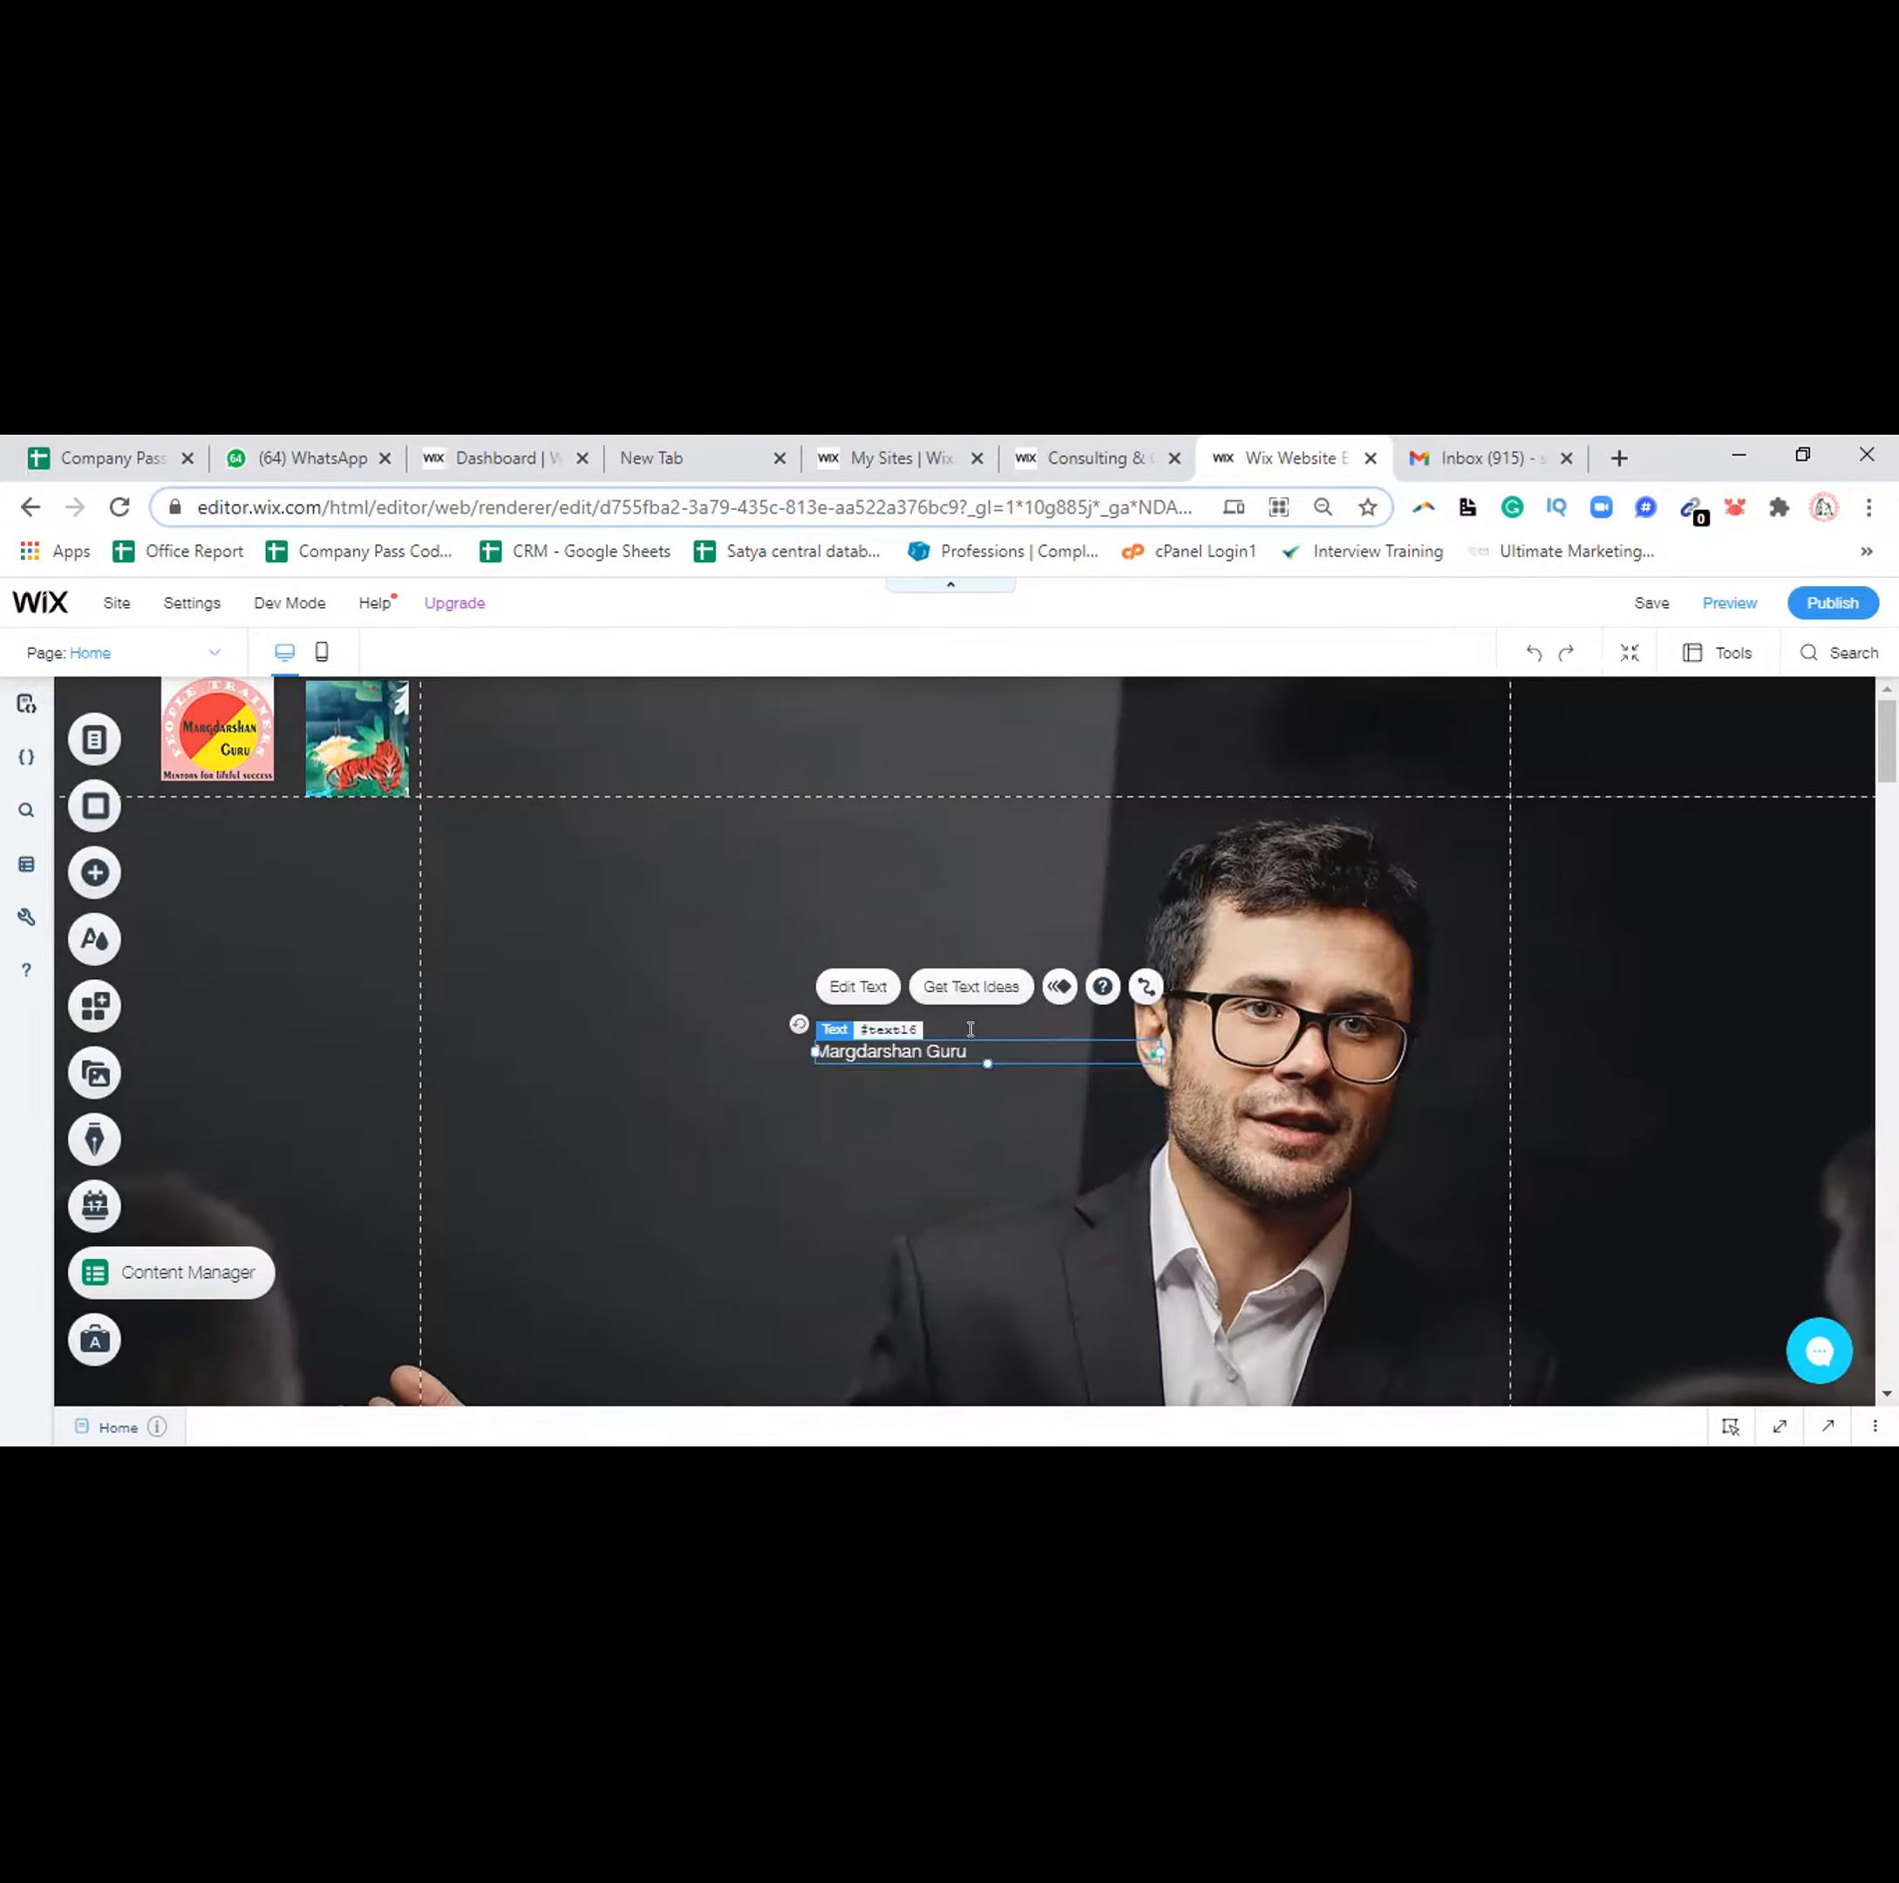
left_click(855, 920)
left_click_drag(840, 916, 658, 720)
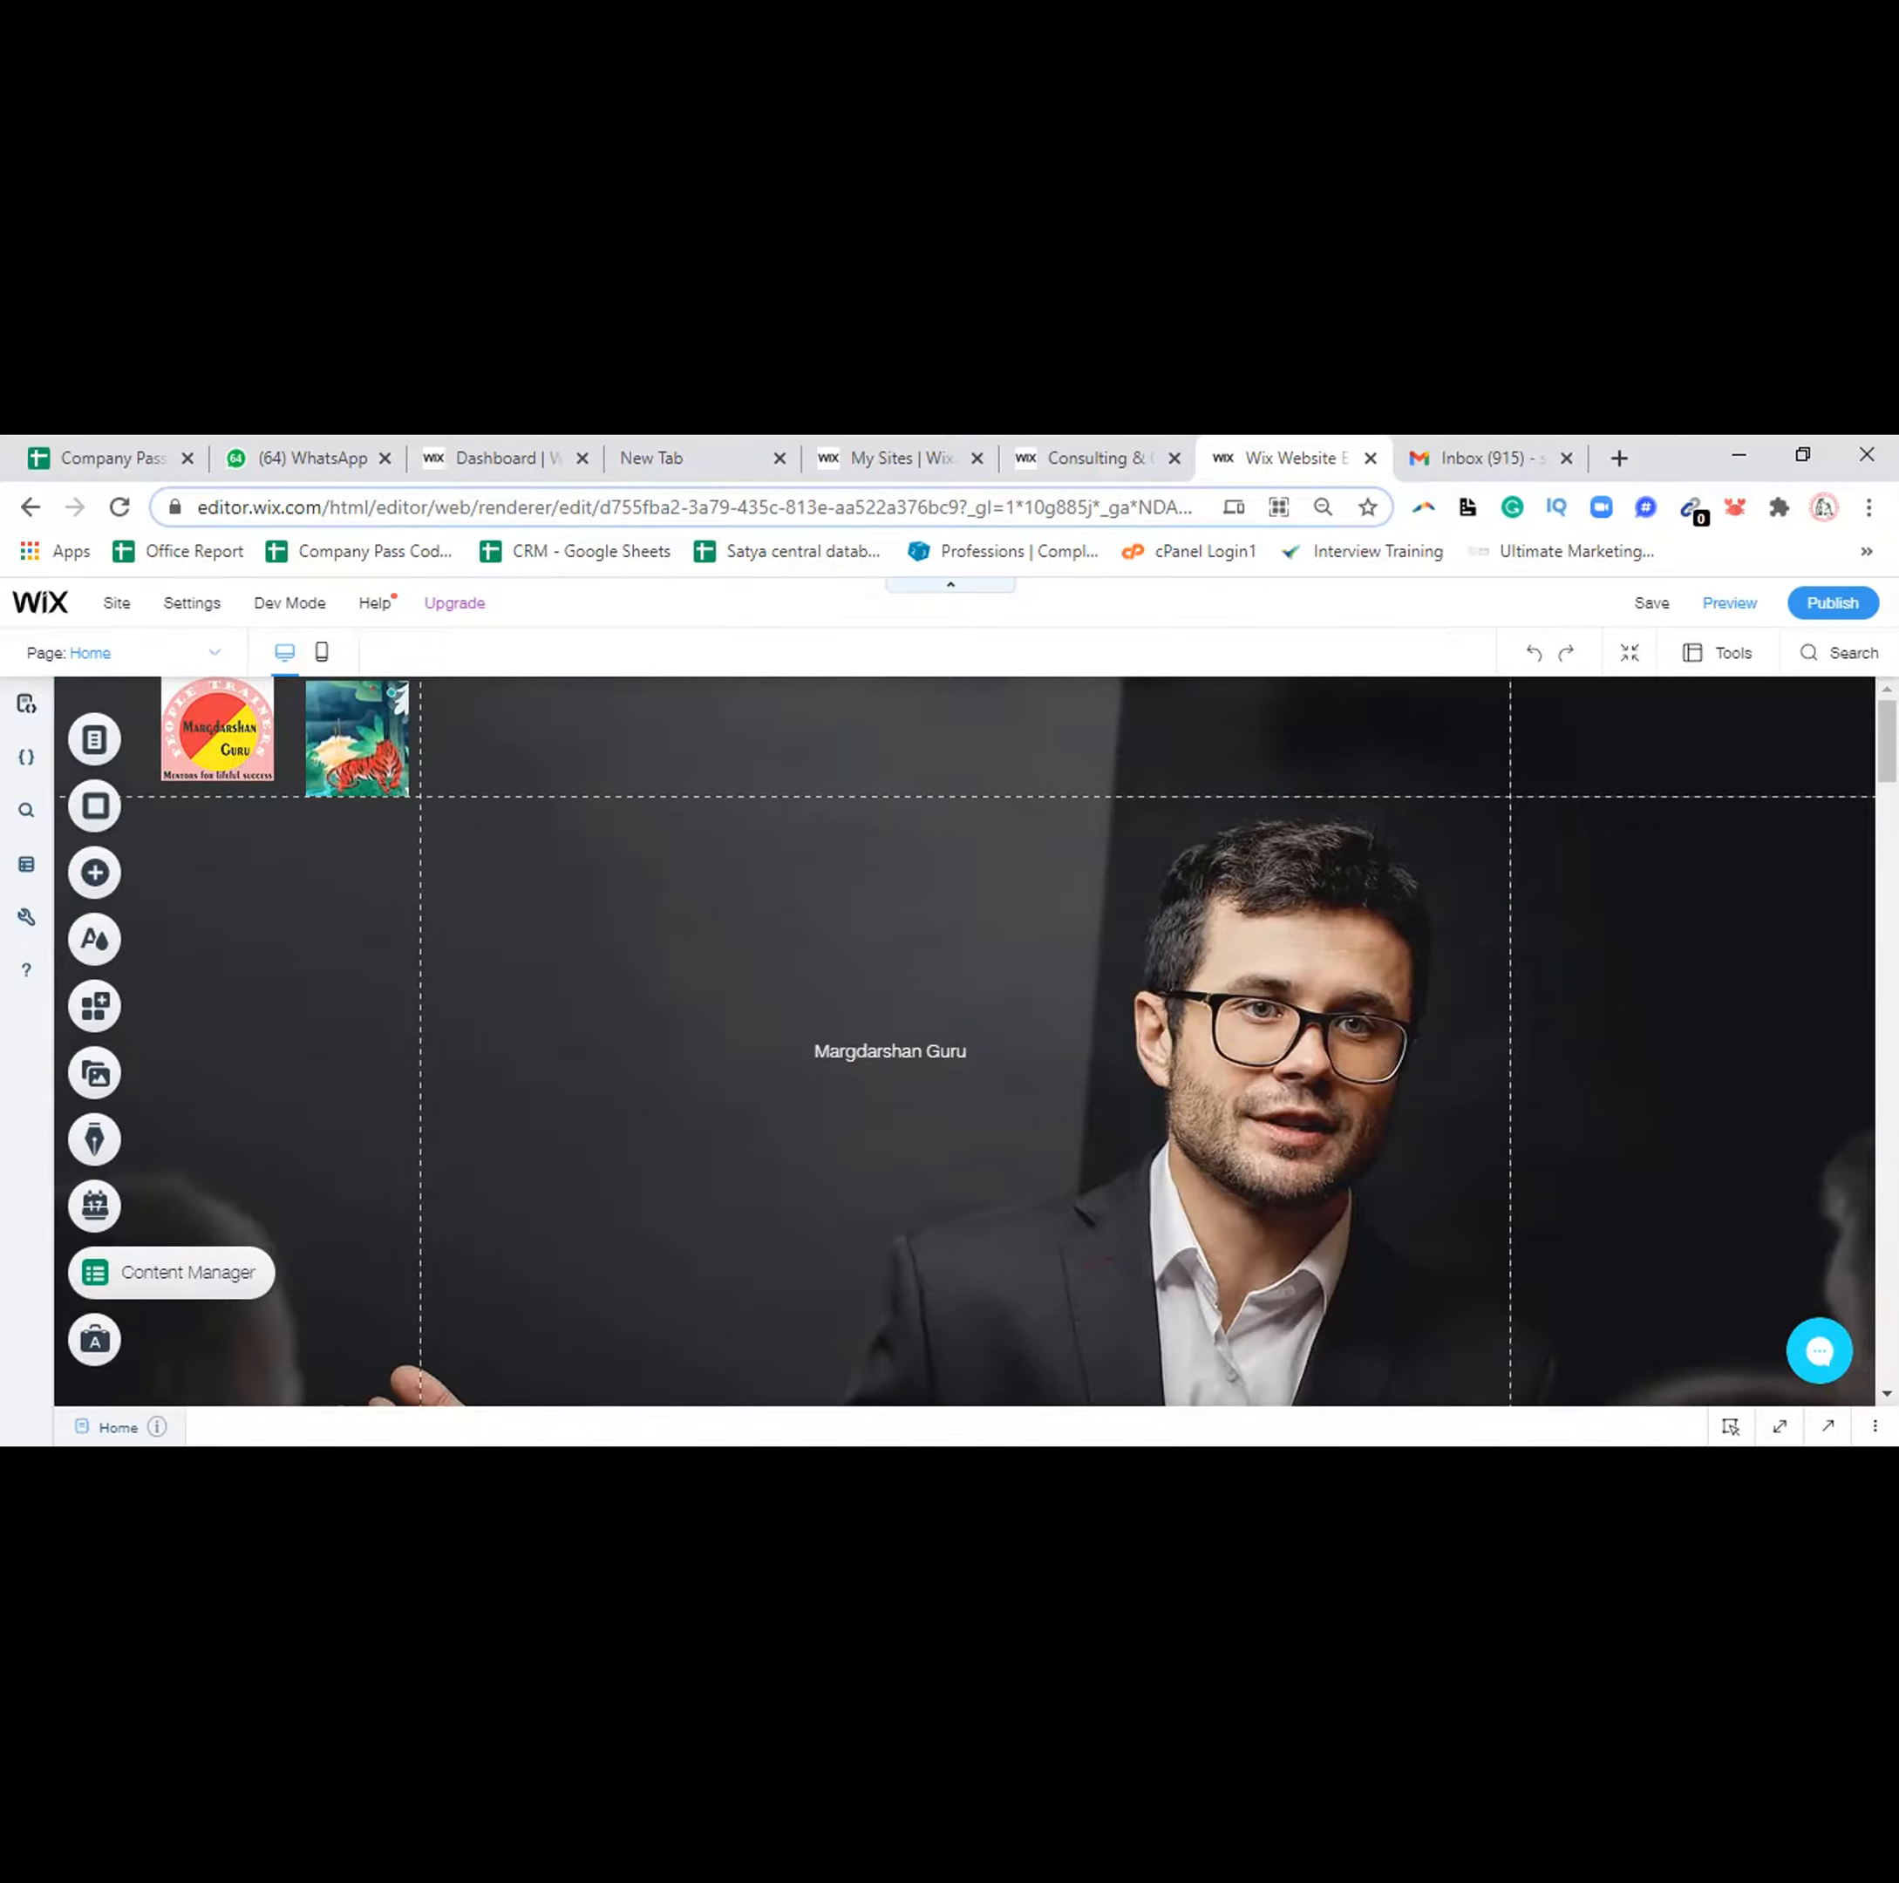
left_click(851, 1051)
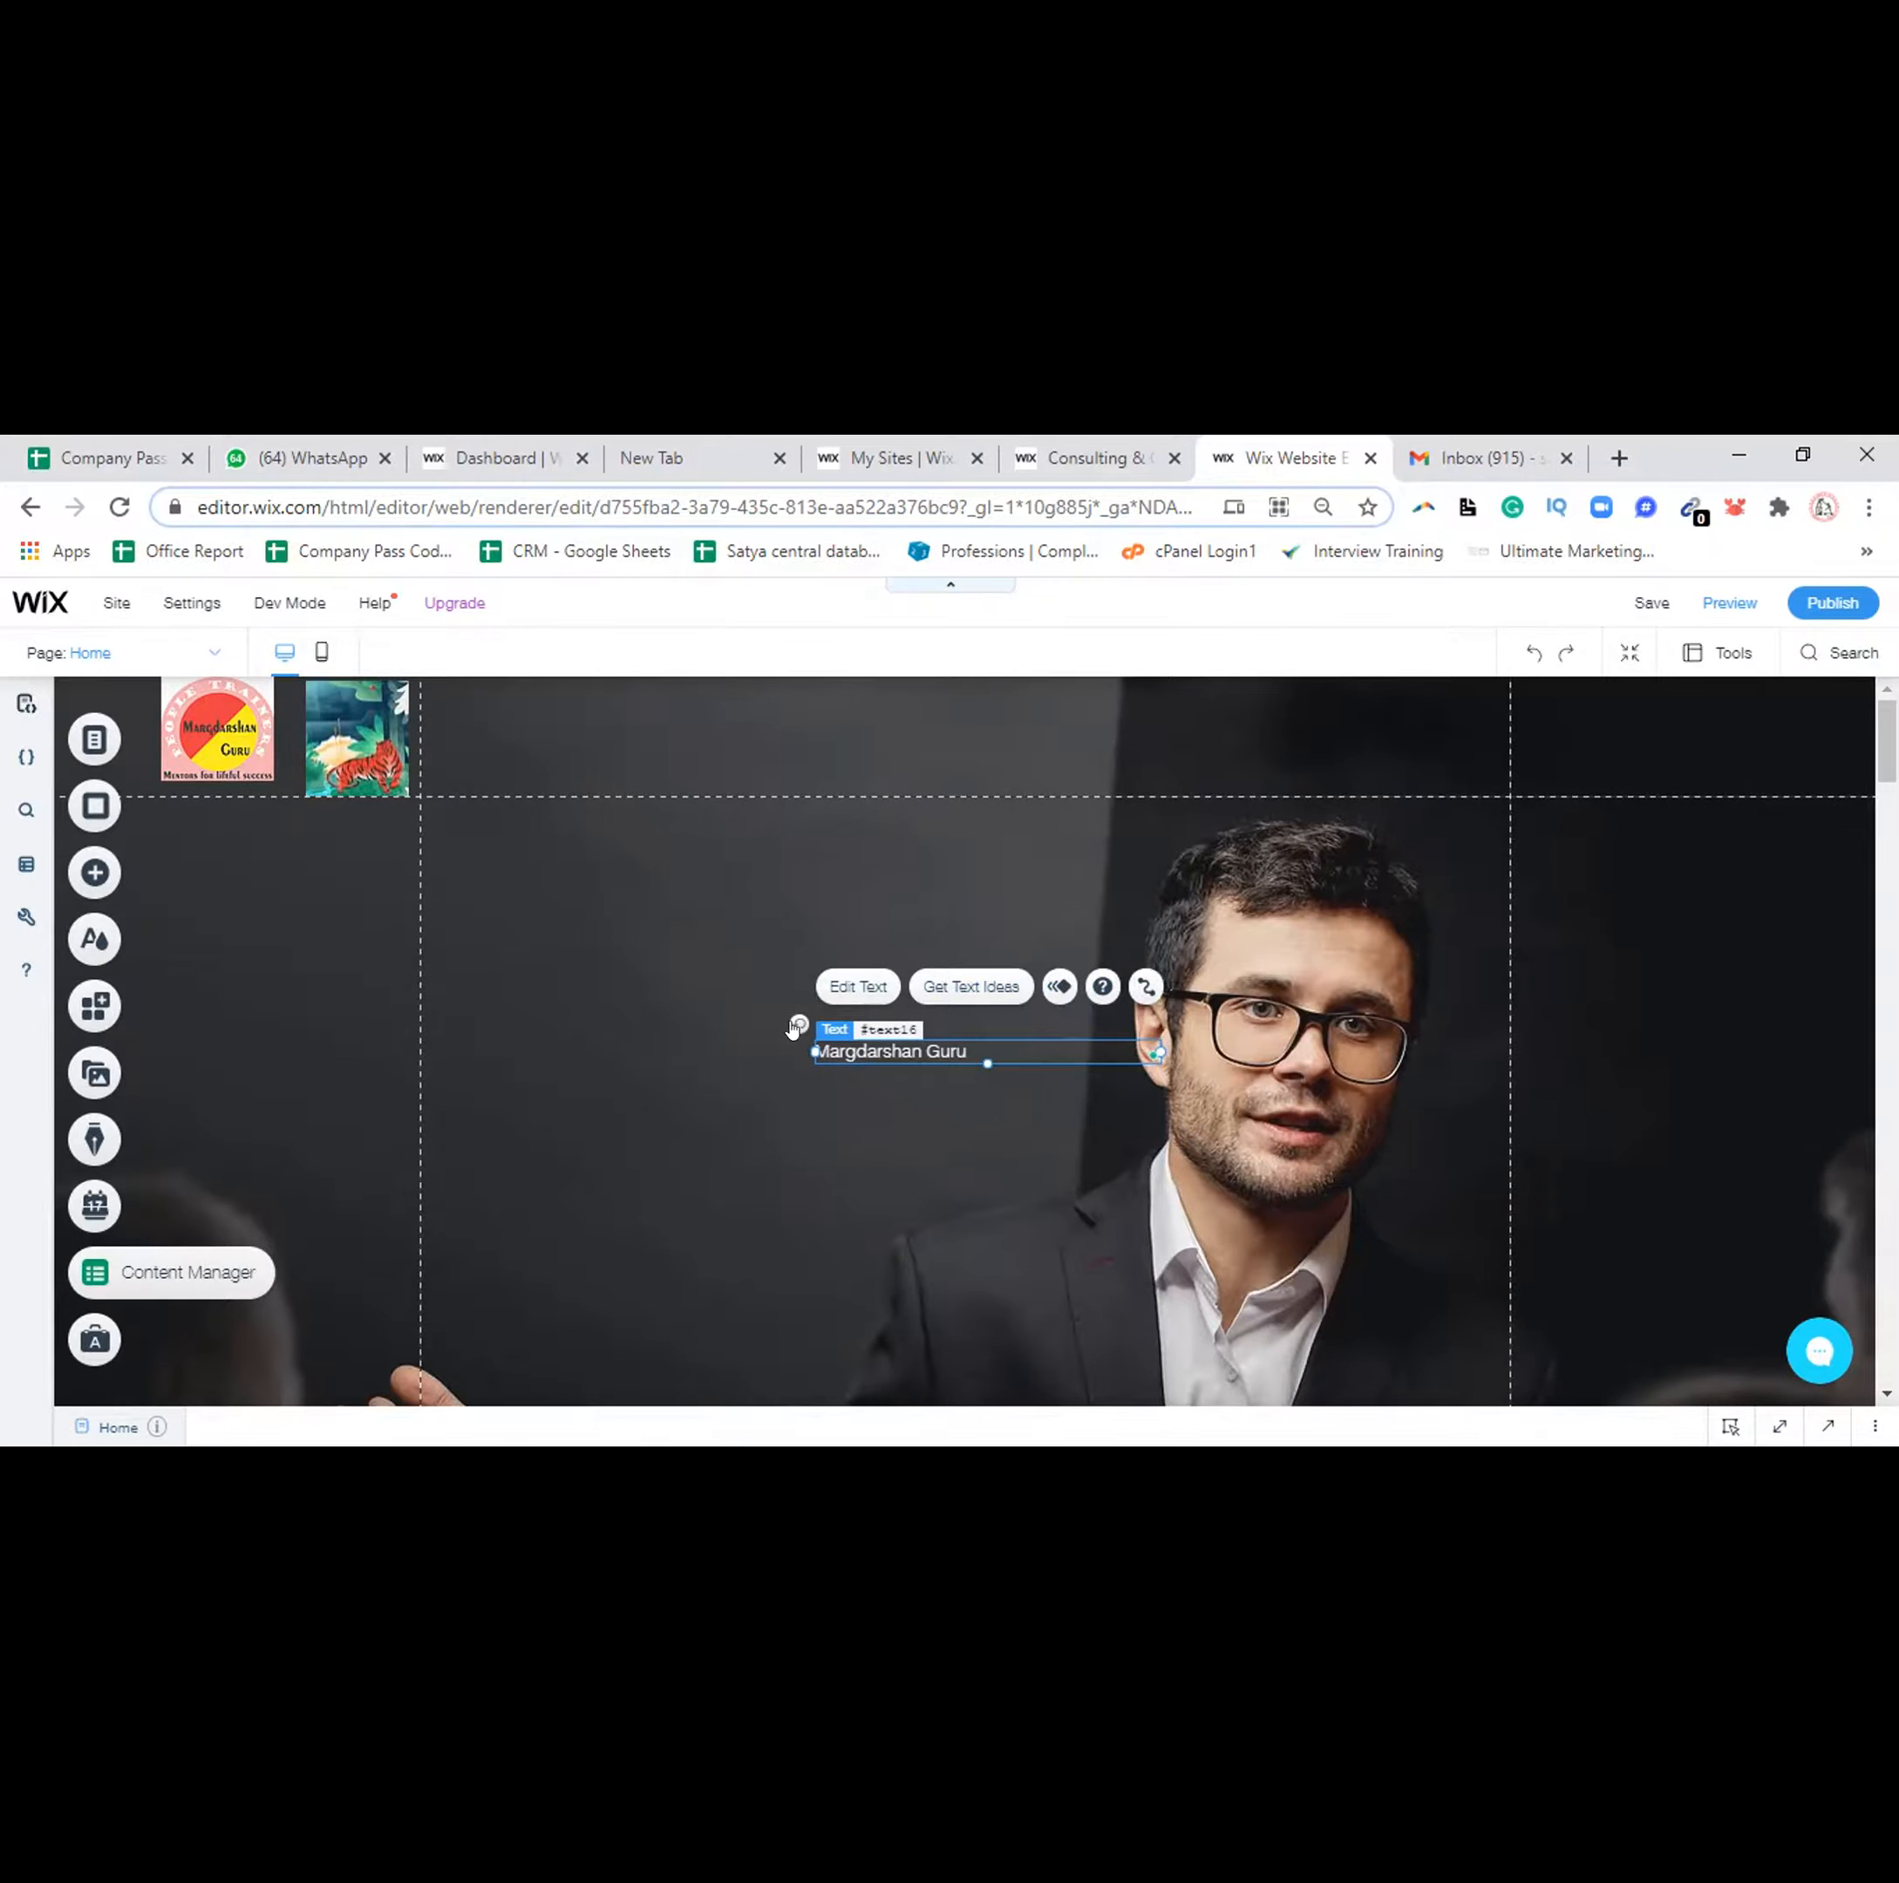
left_click_drag(793, 1028, 870, 1065)
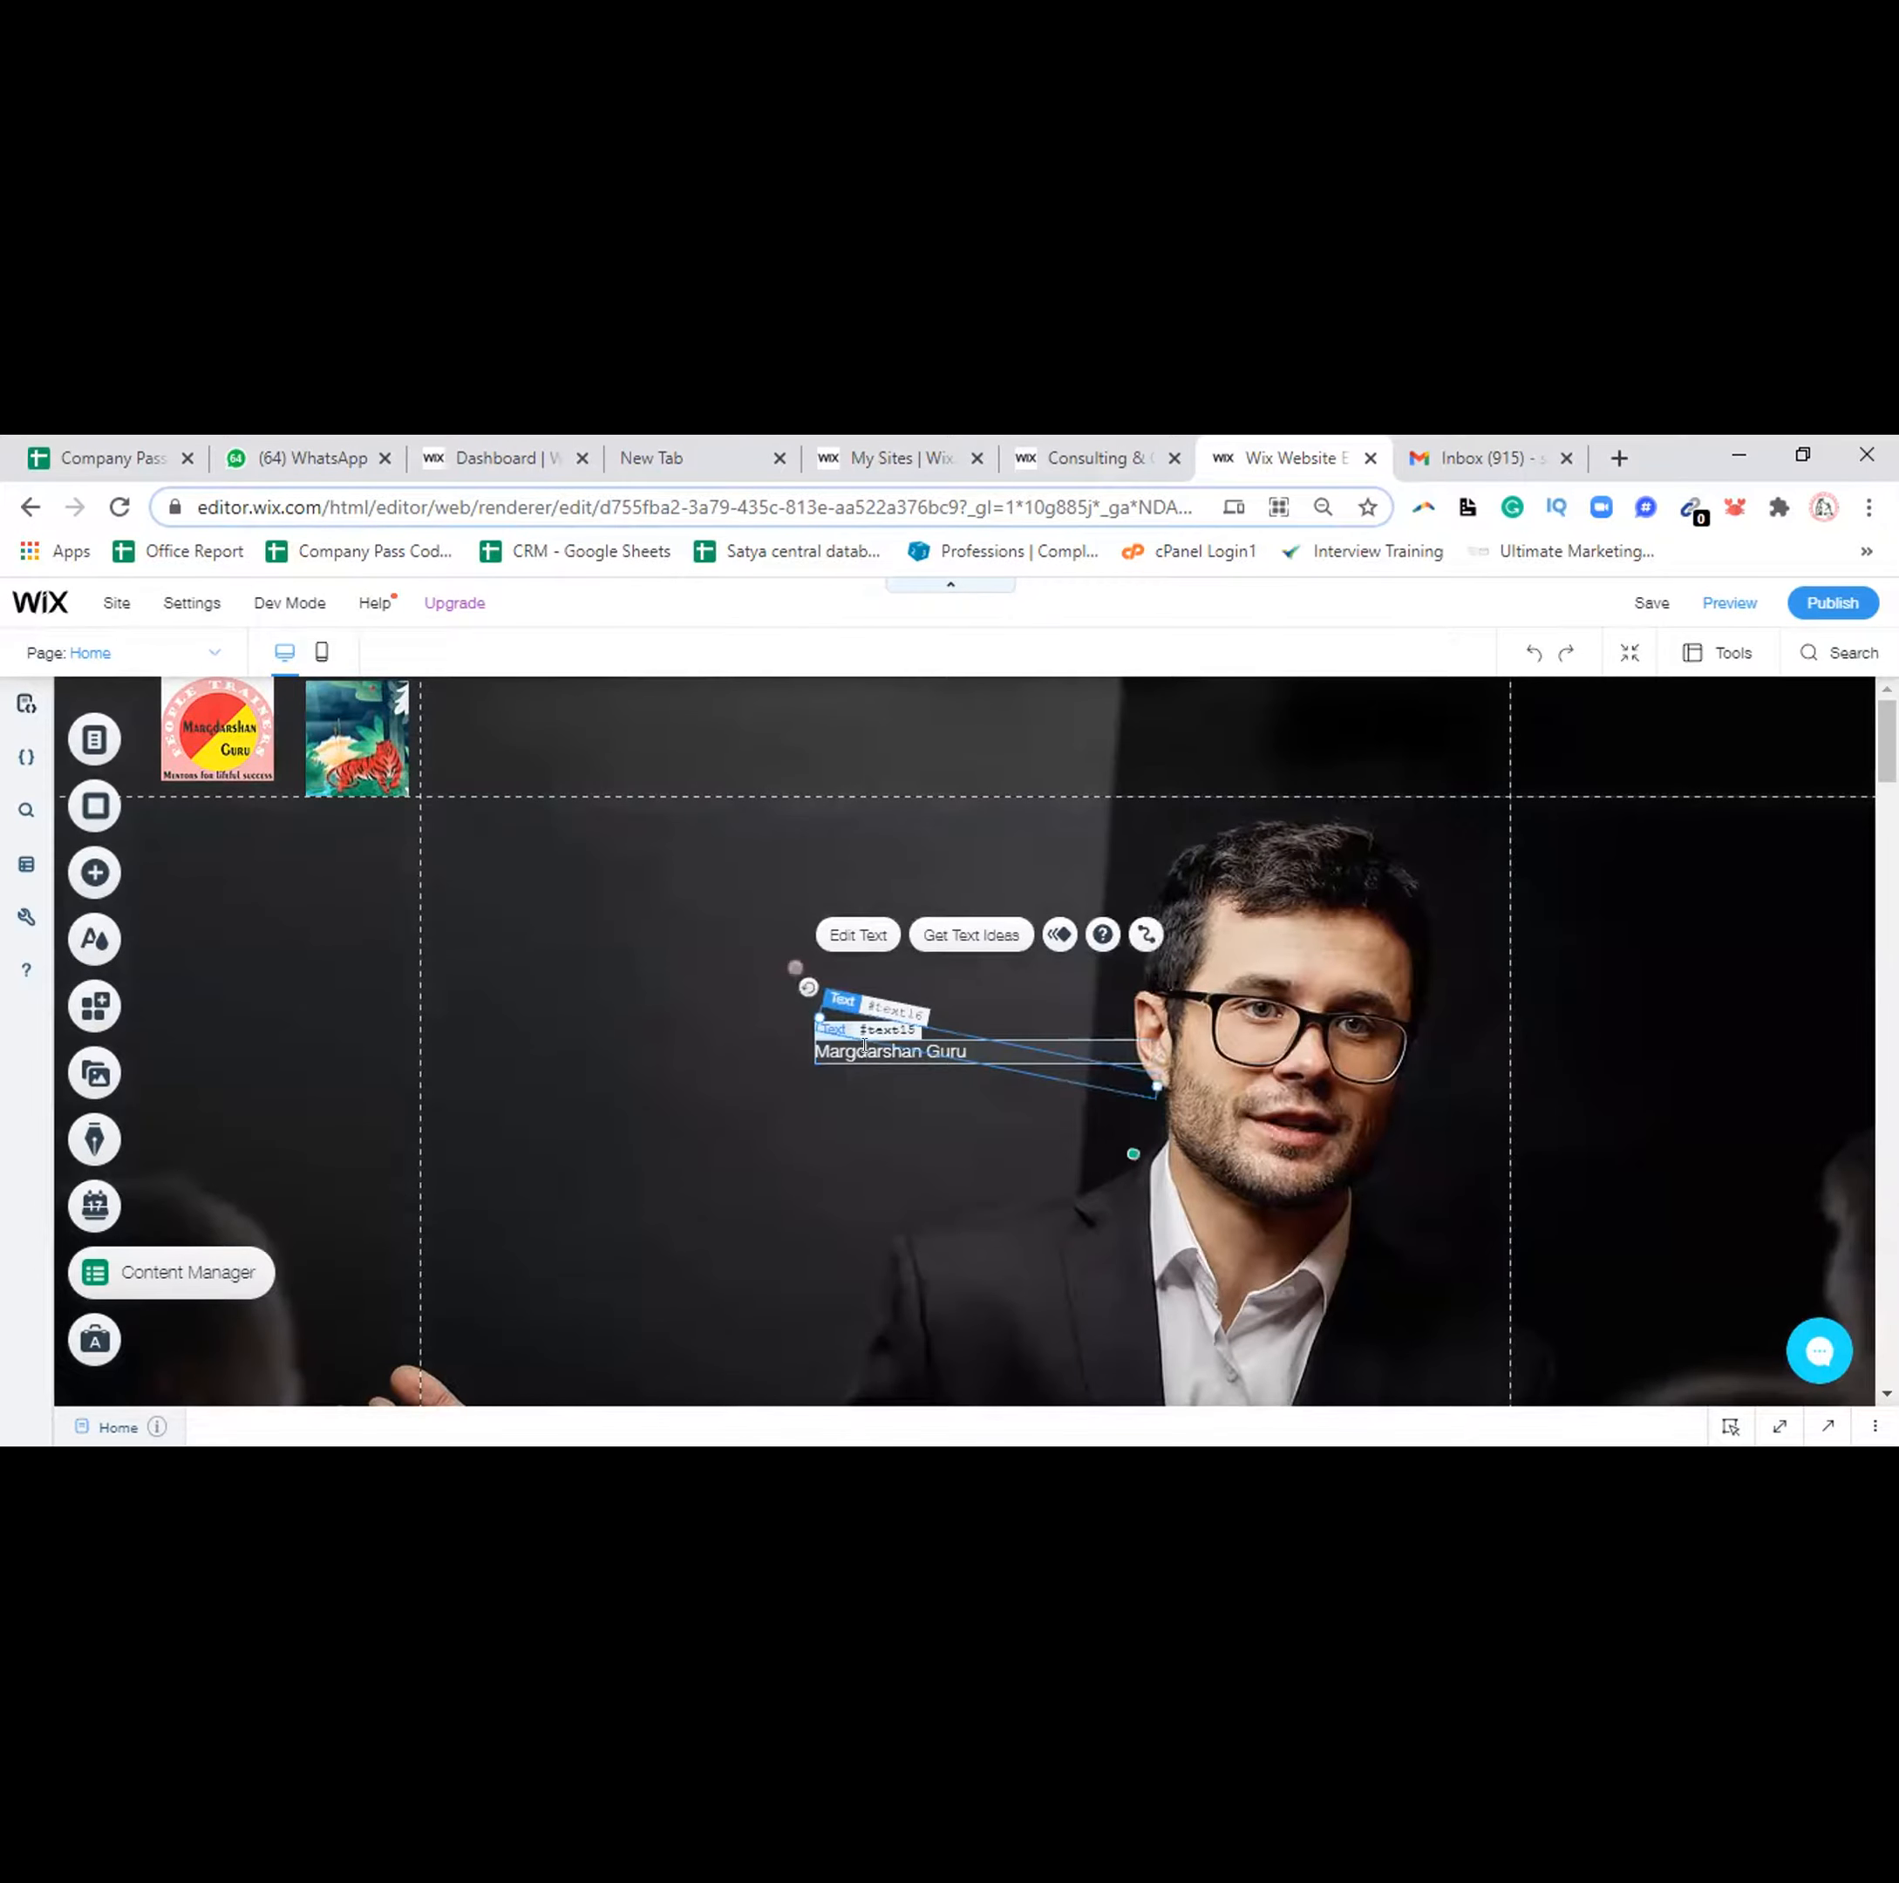
left_click(863, 1051)
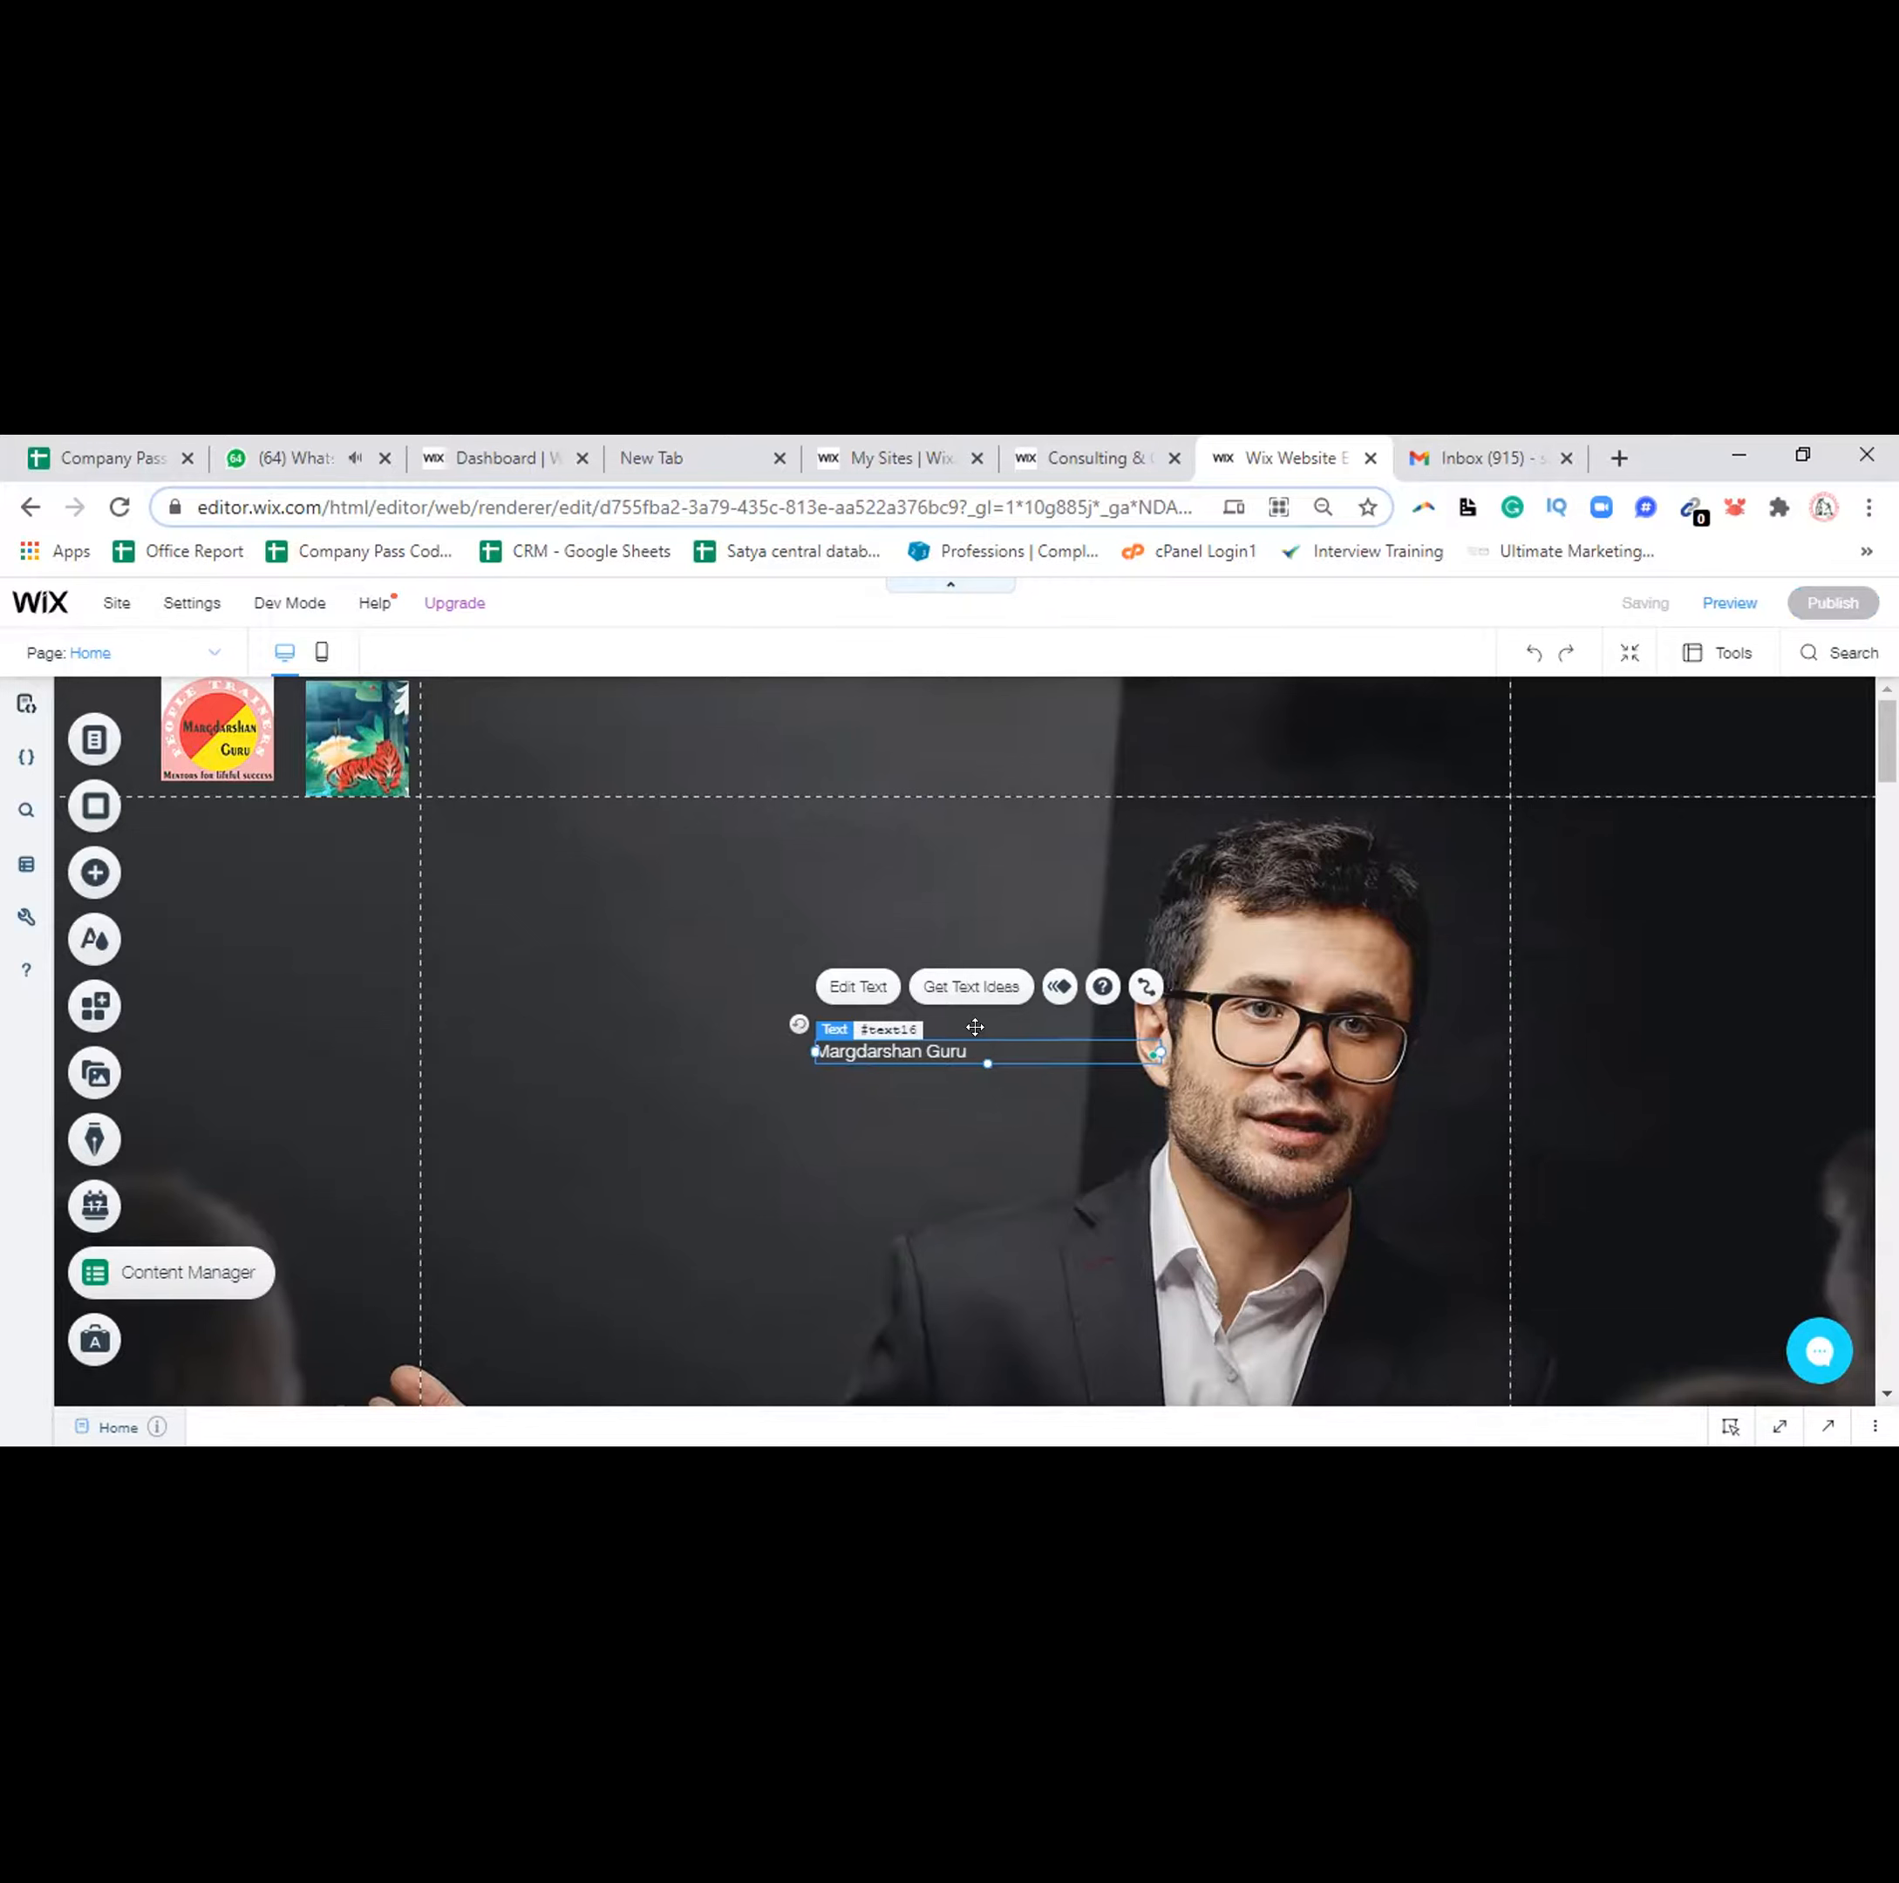
Reselect the hero strip and the 'Margdarshan Guru' text, then clear the selection
left_click(974, 1027)
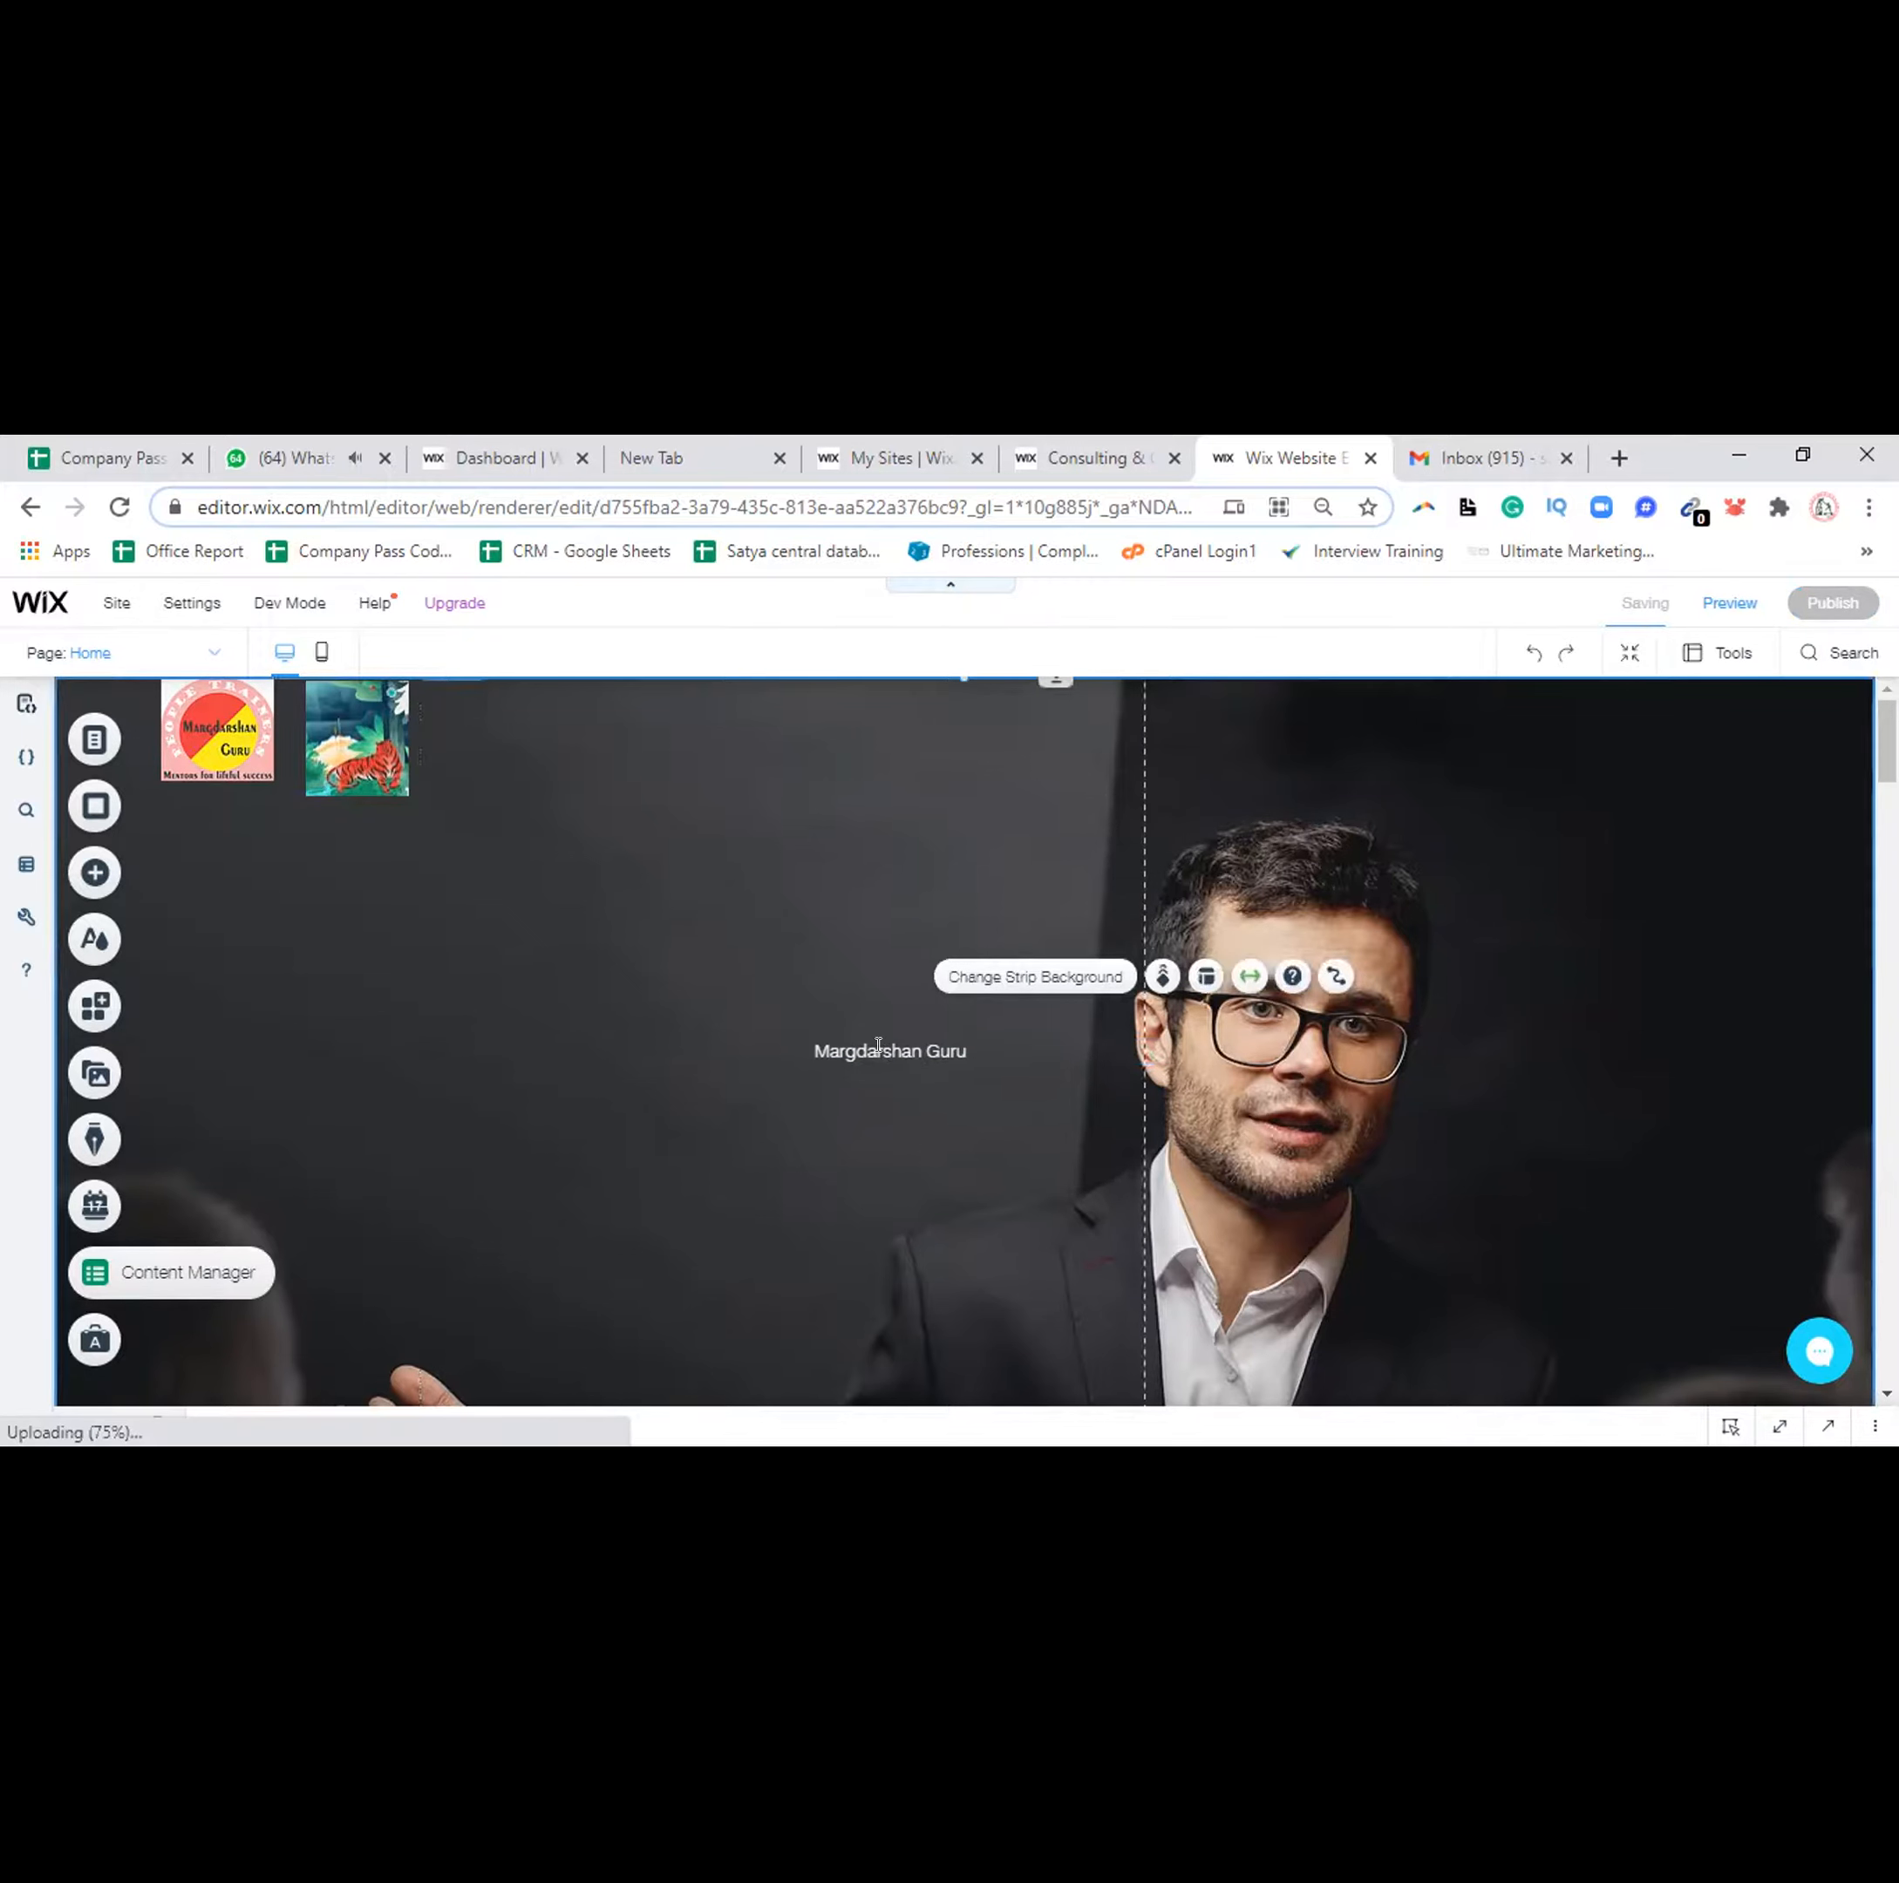
left_click(893, 1054)
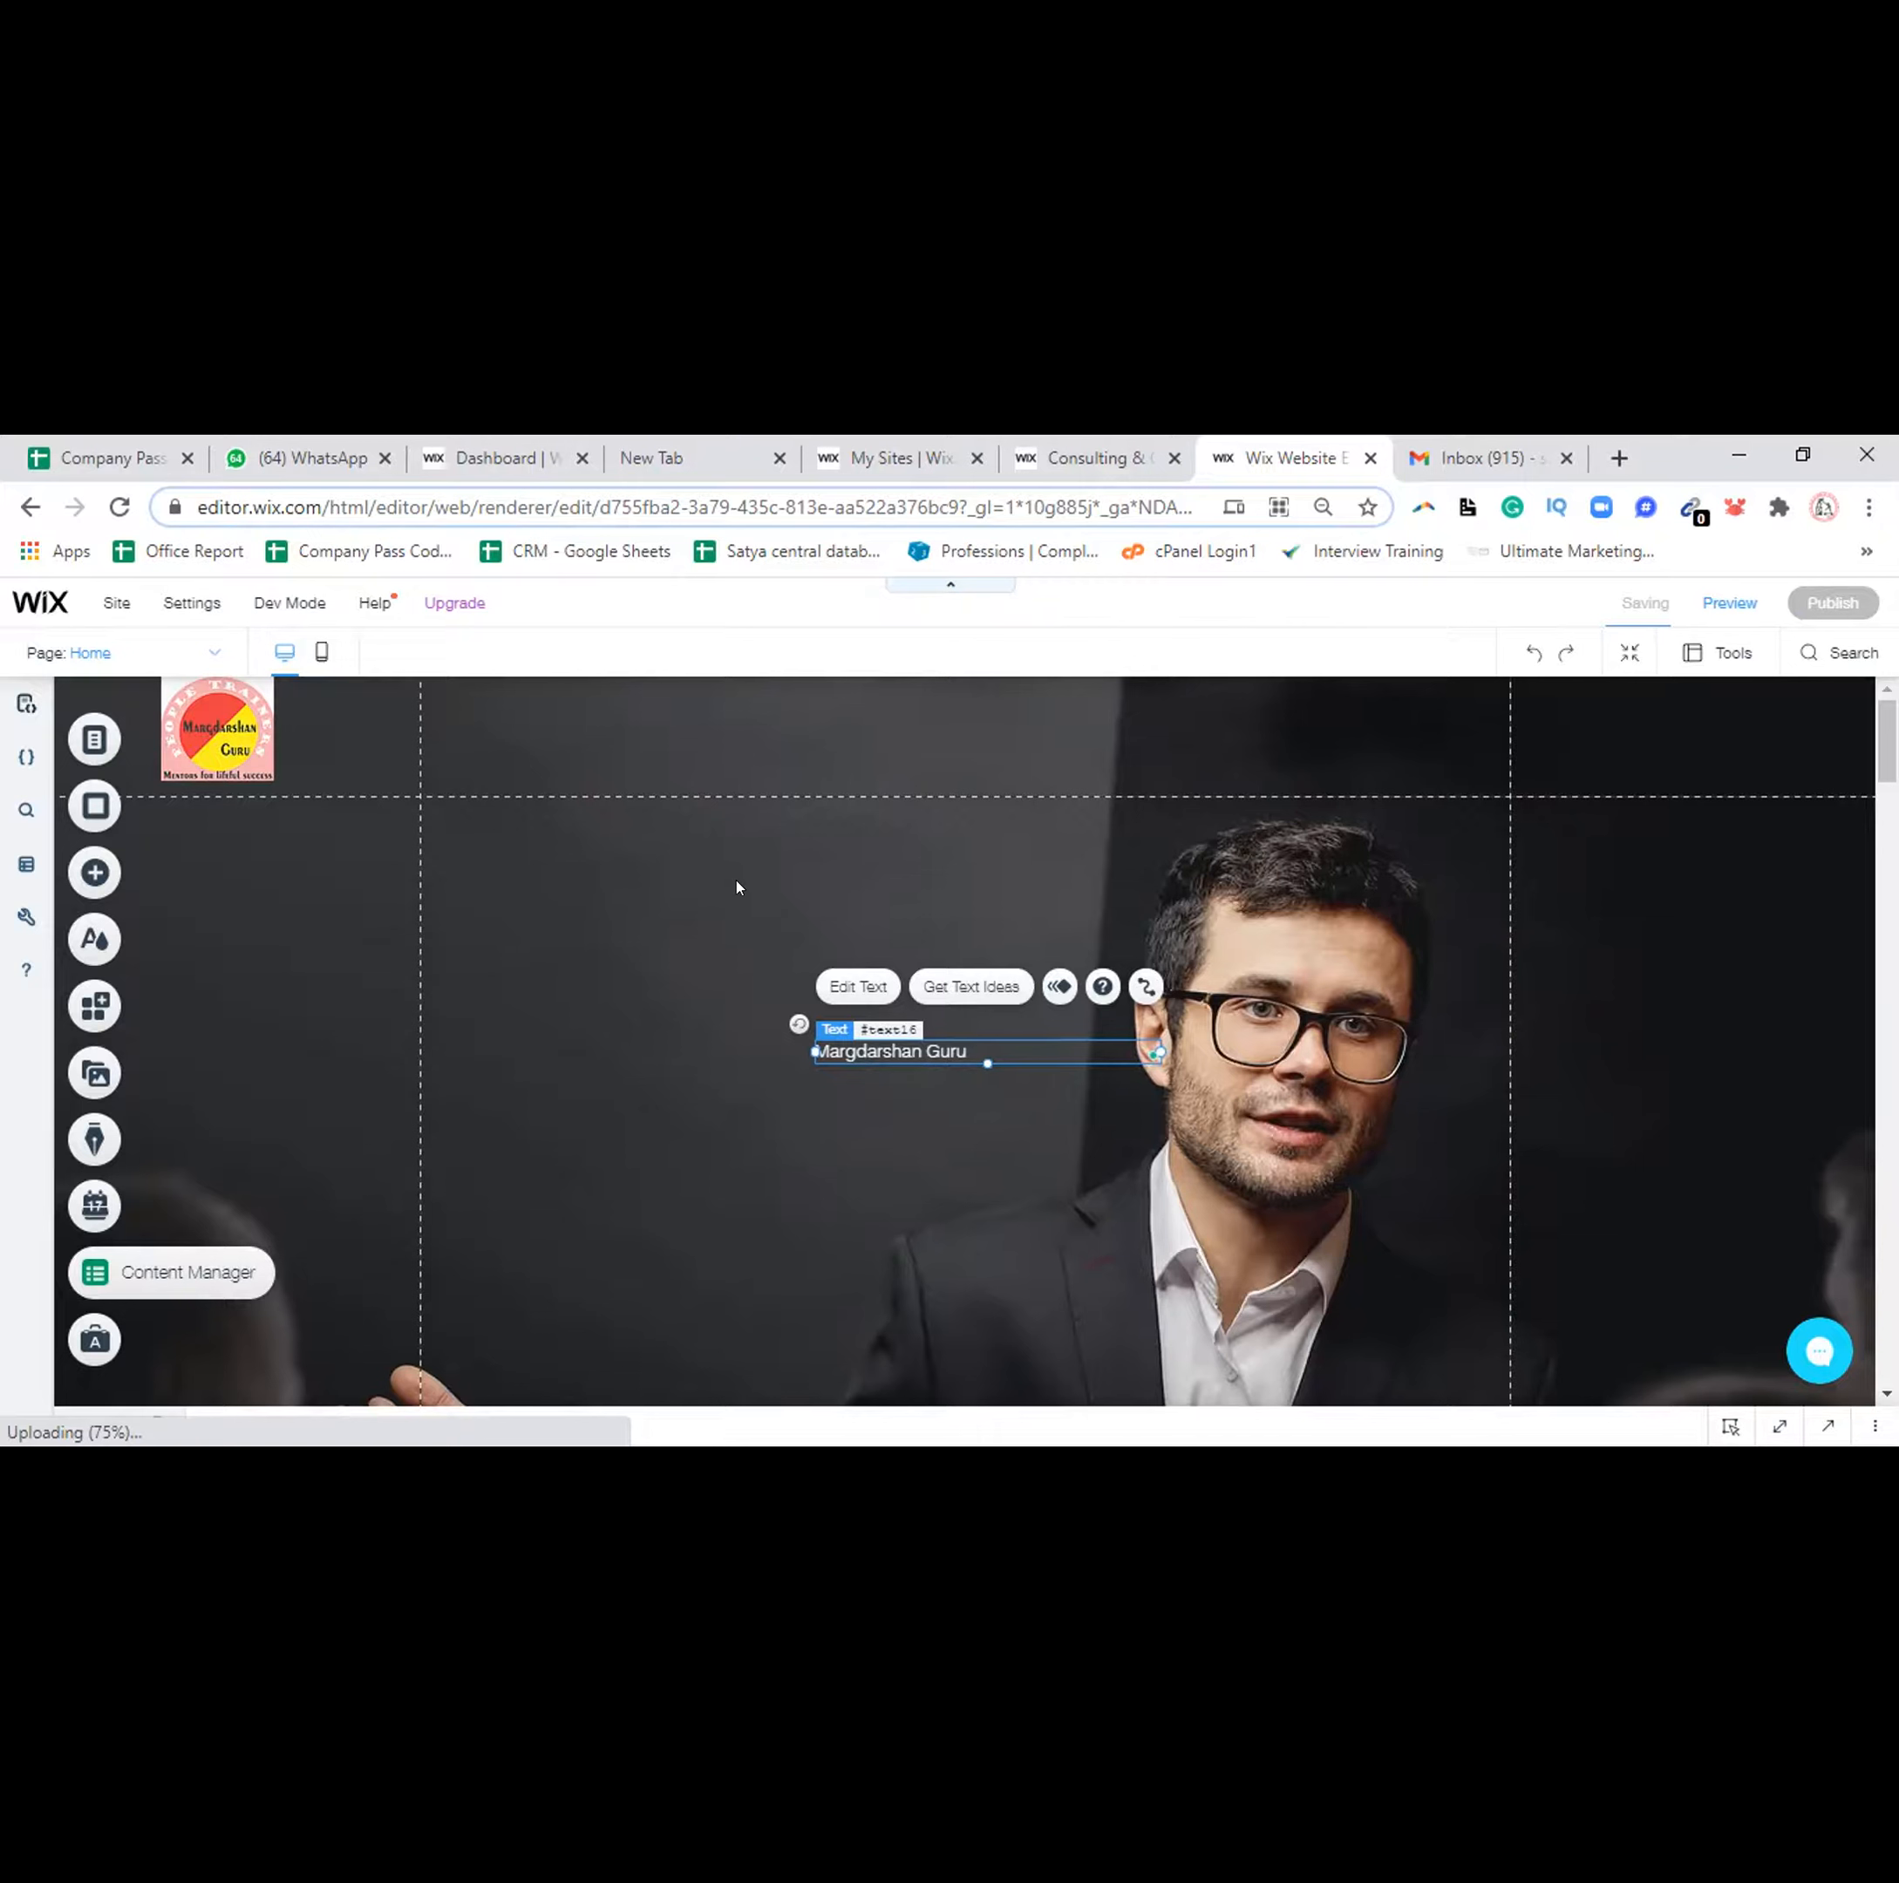
left_click(454, 713)
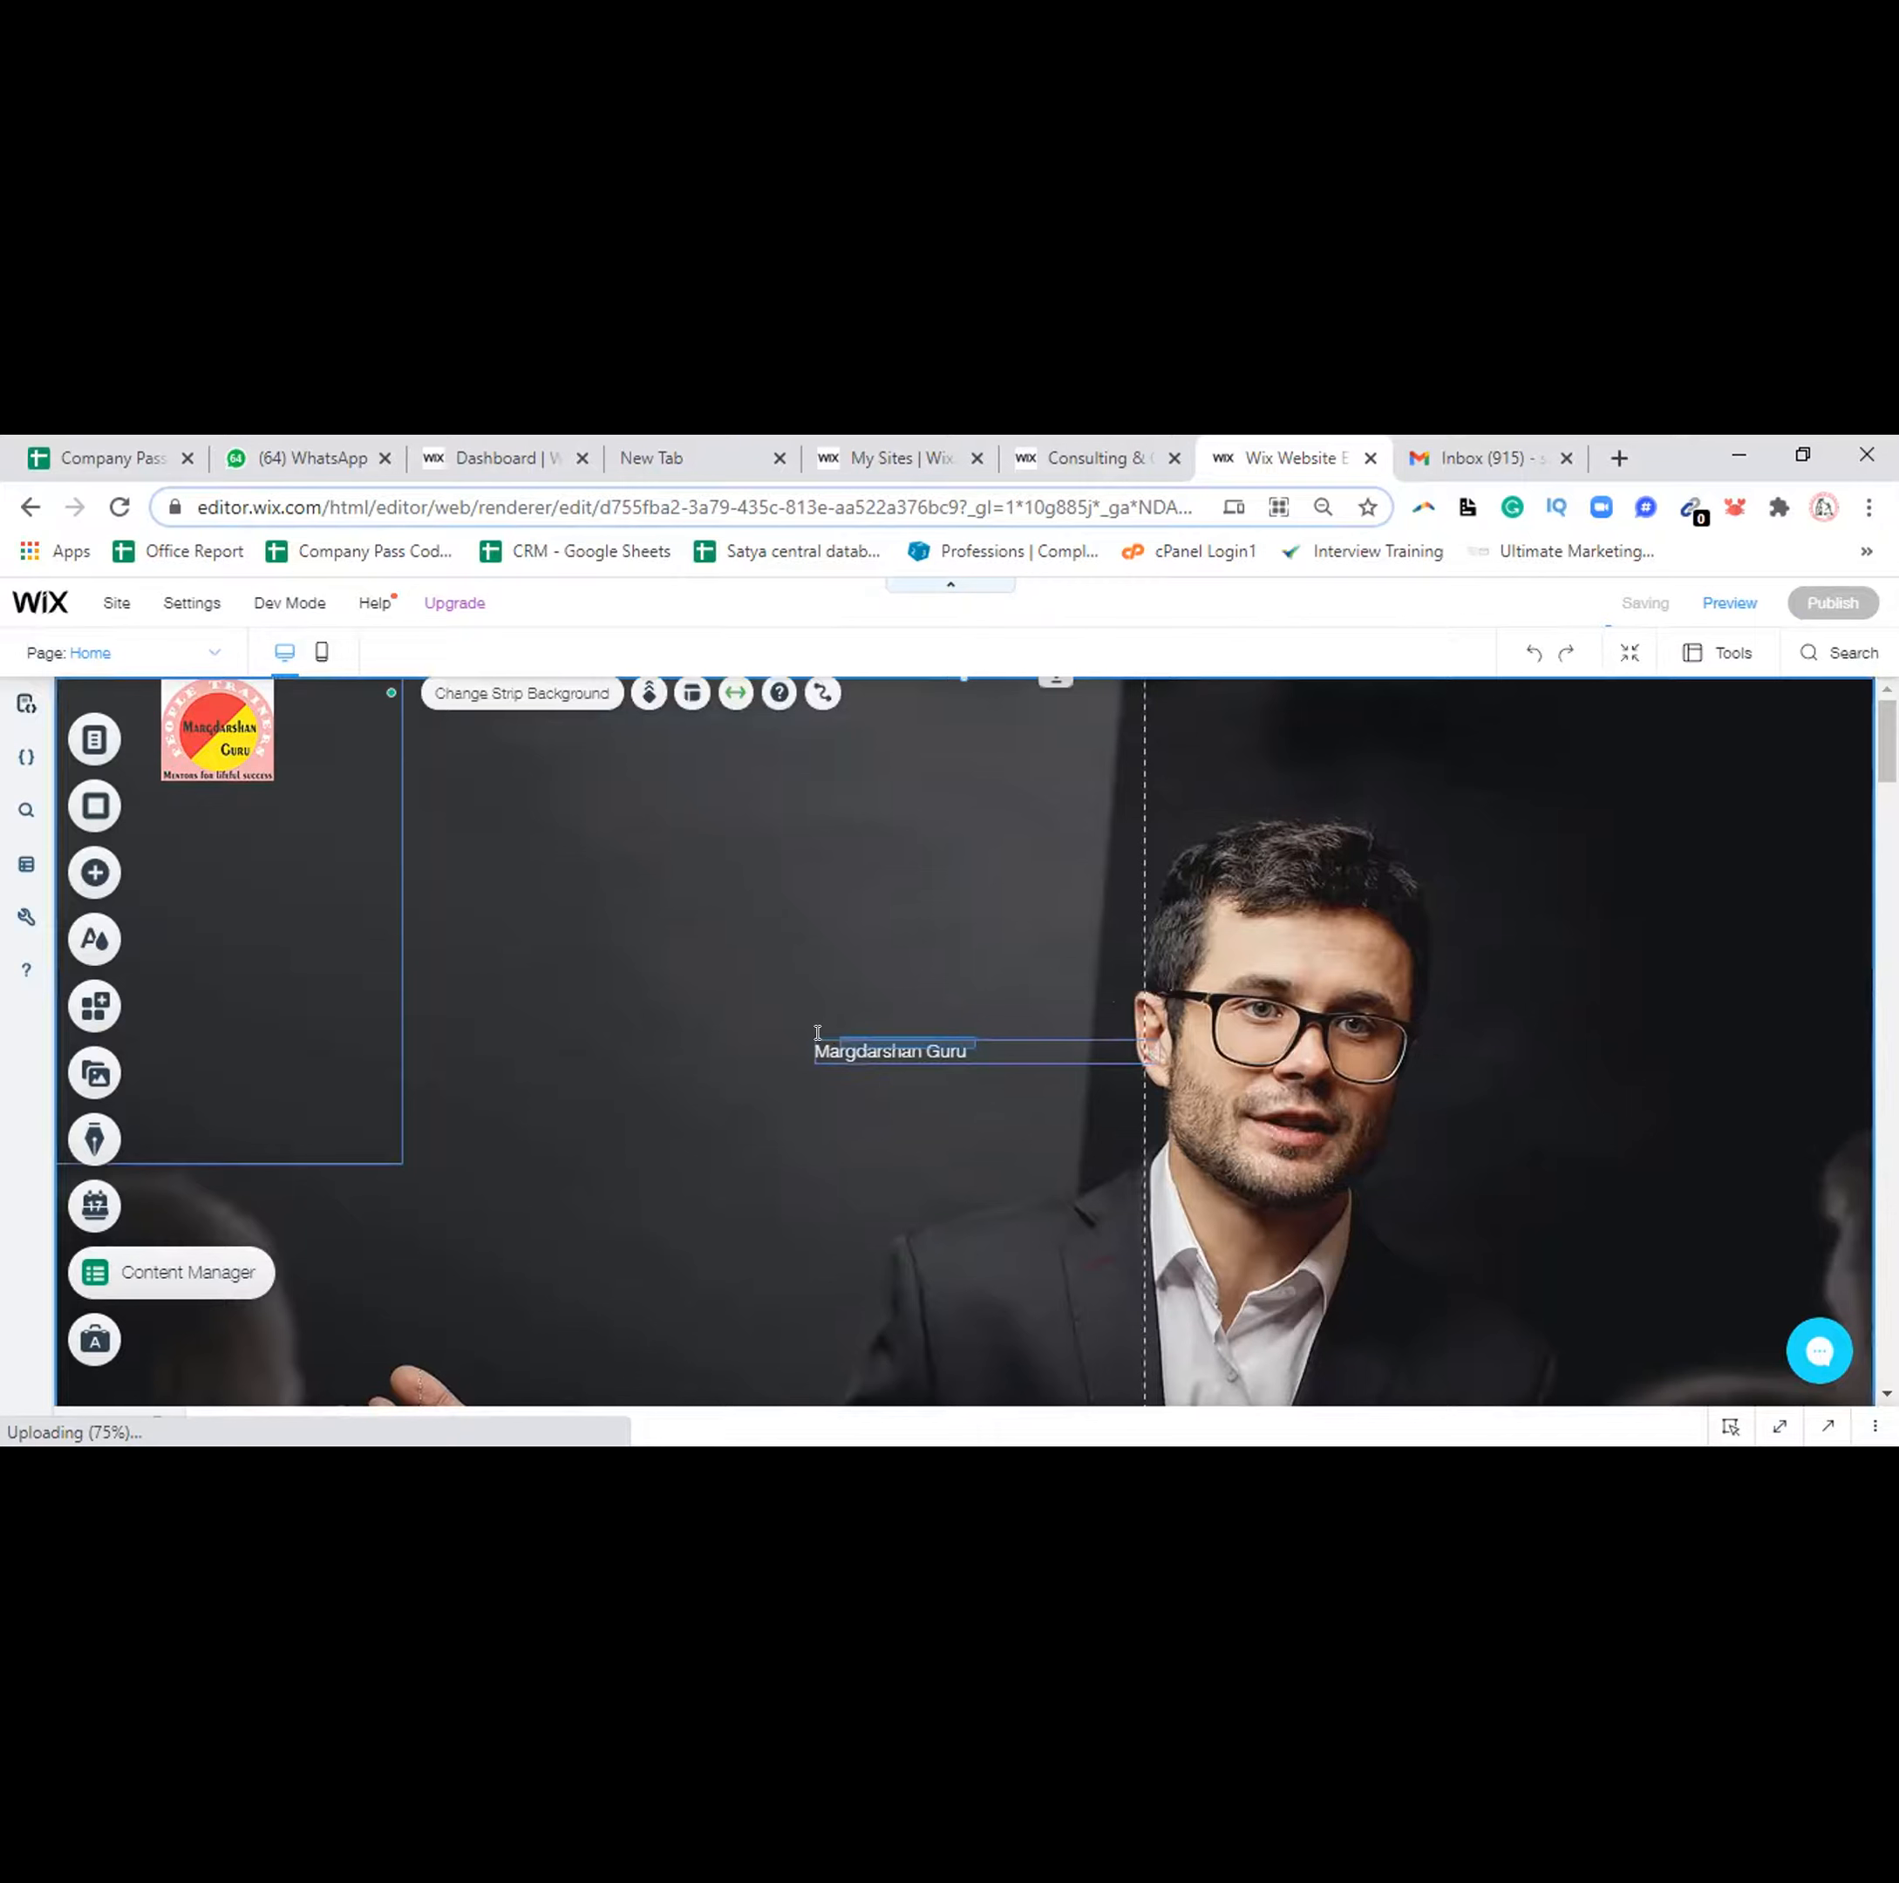
left_click(823, 1033)
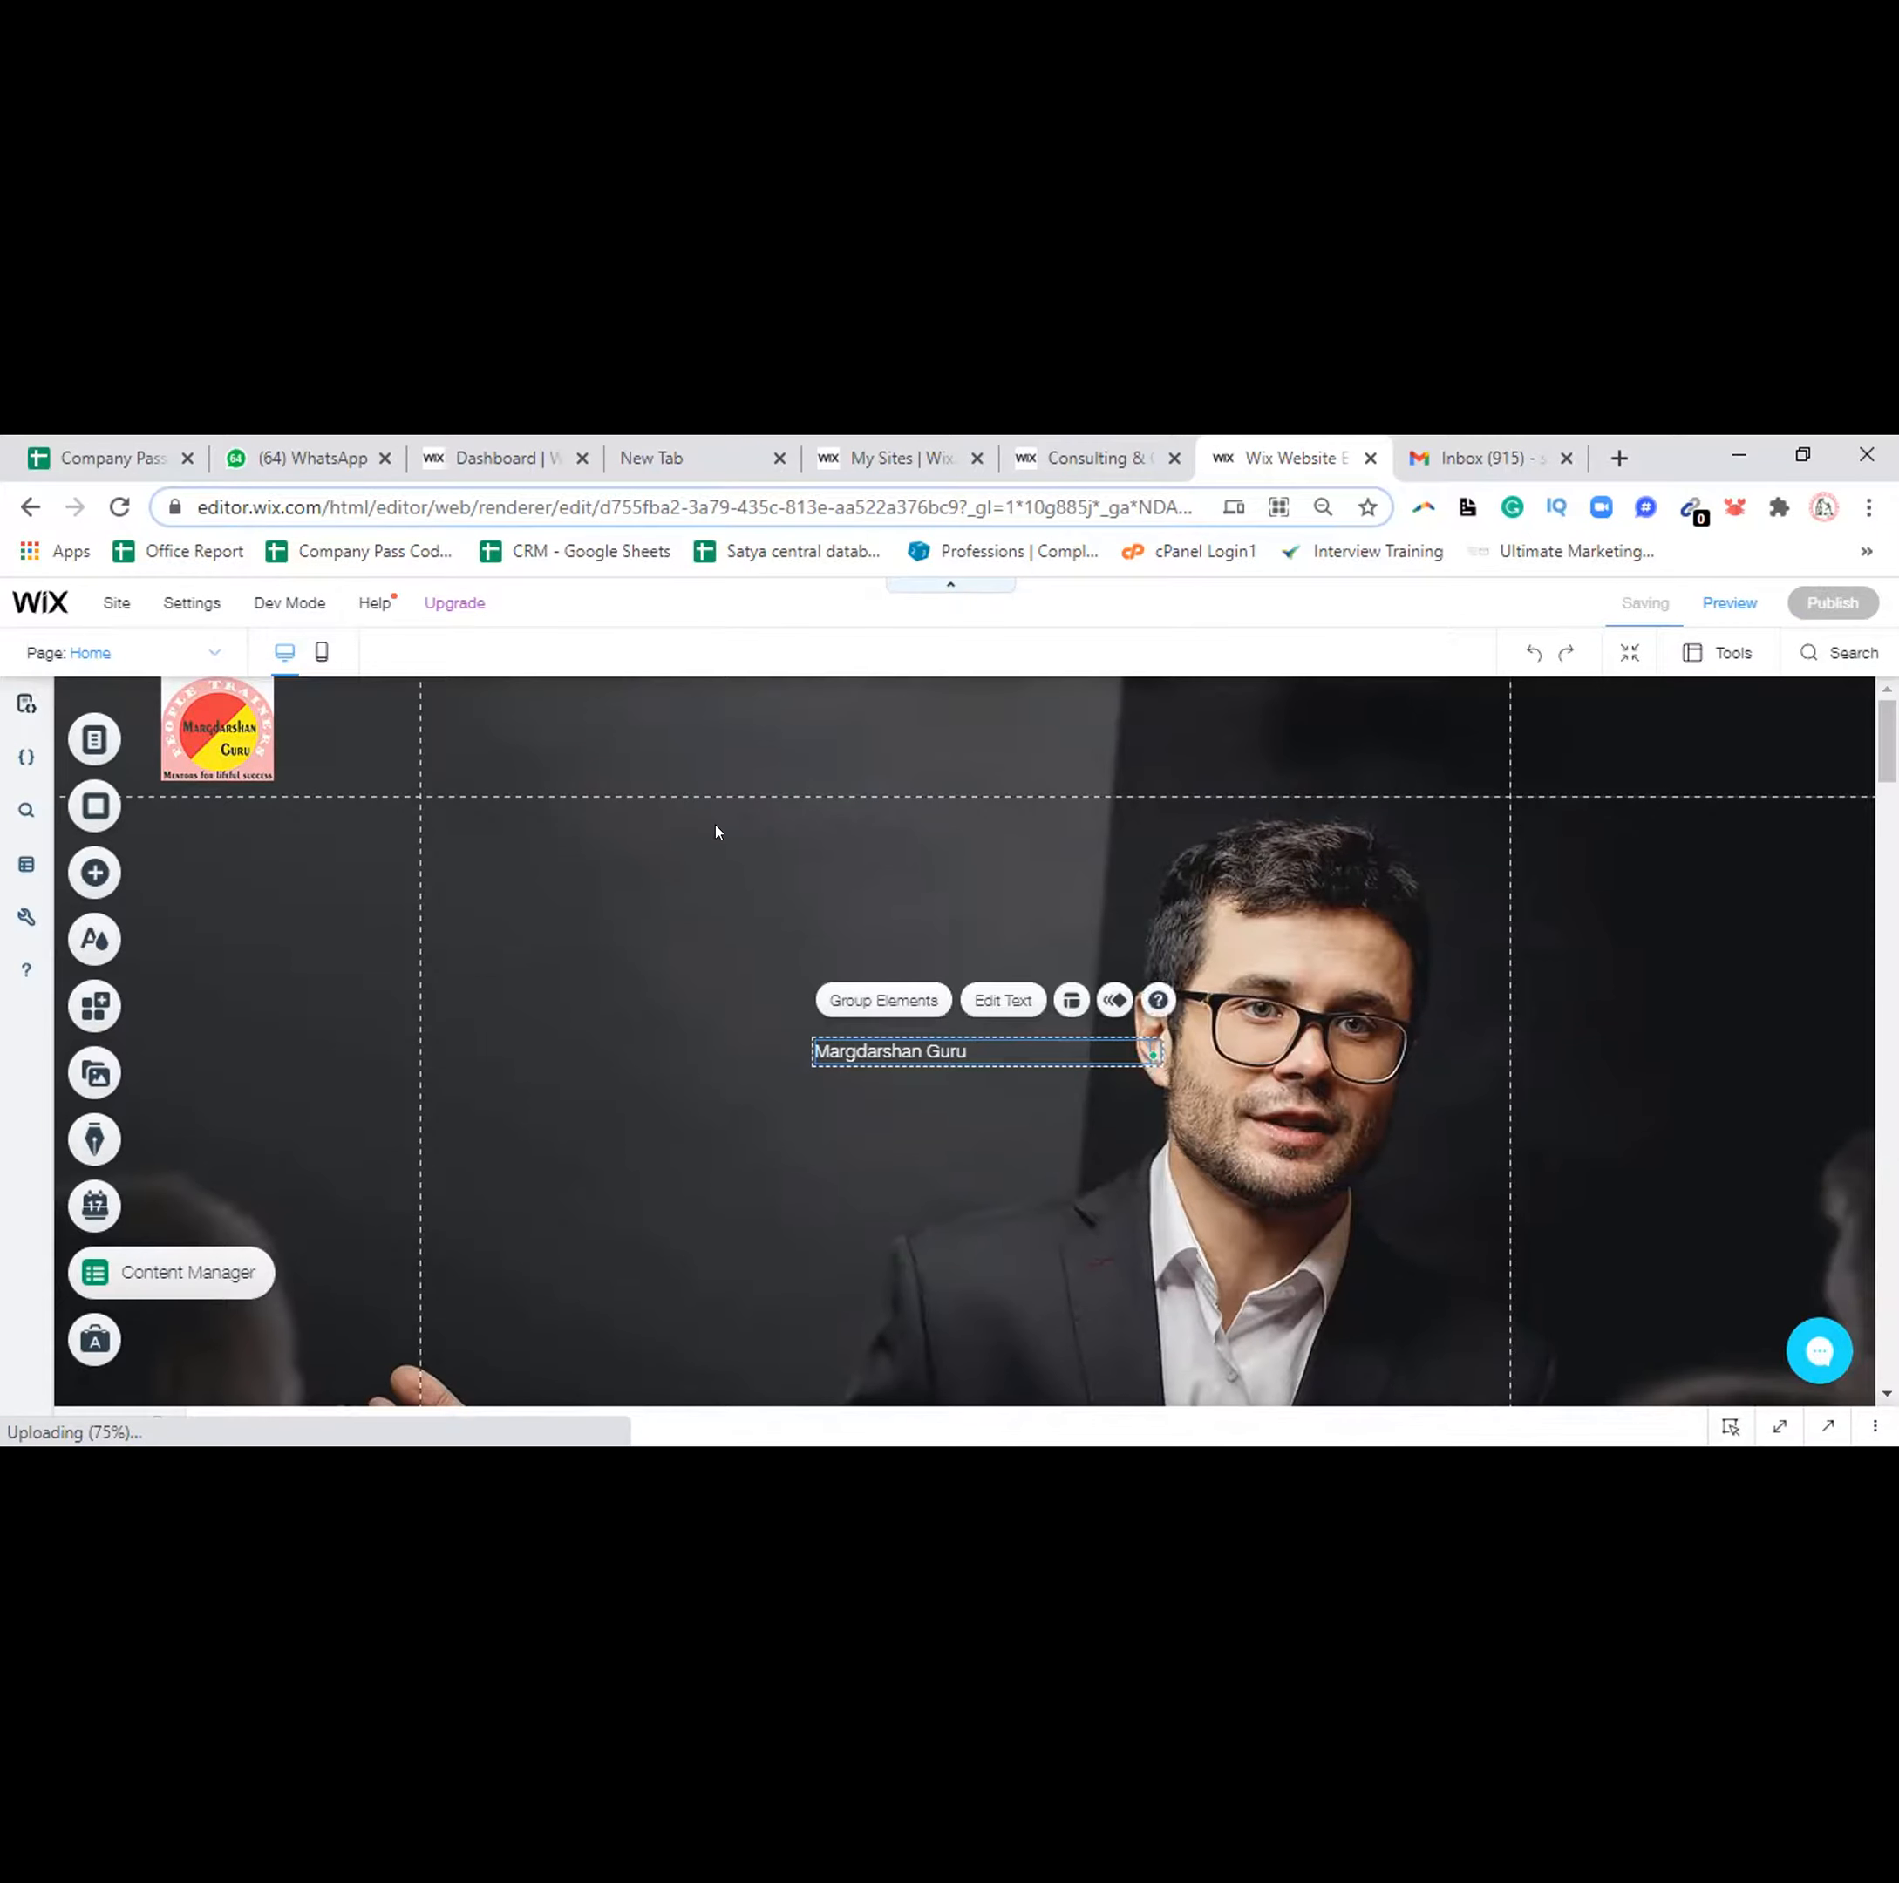
left_click(661, 762)
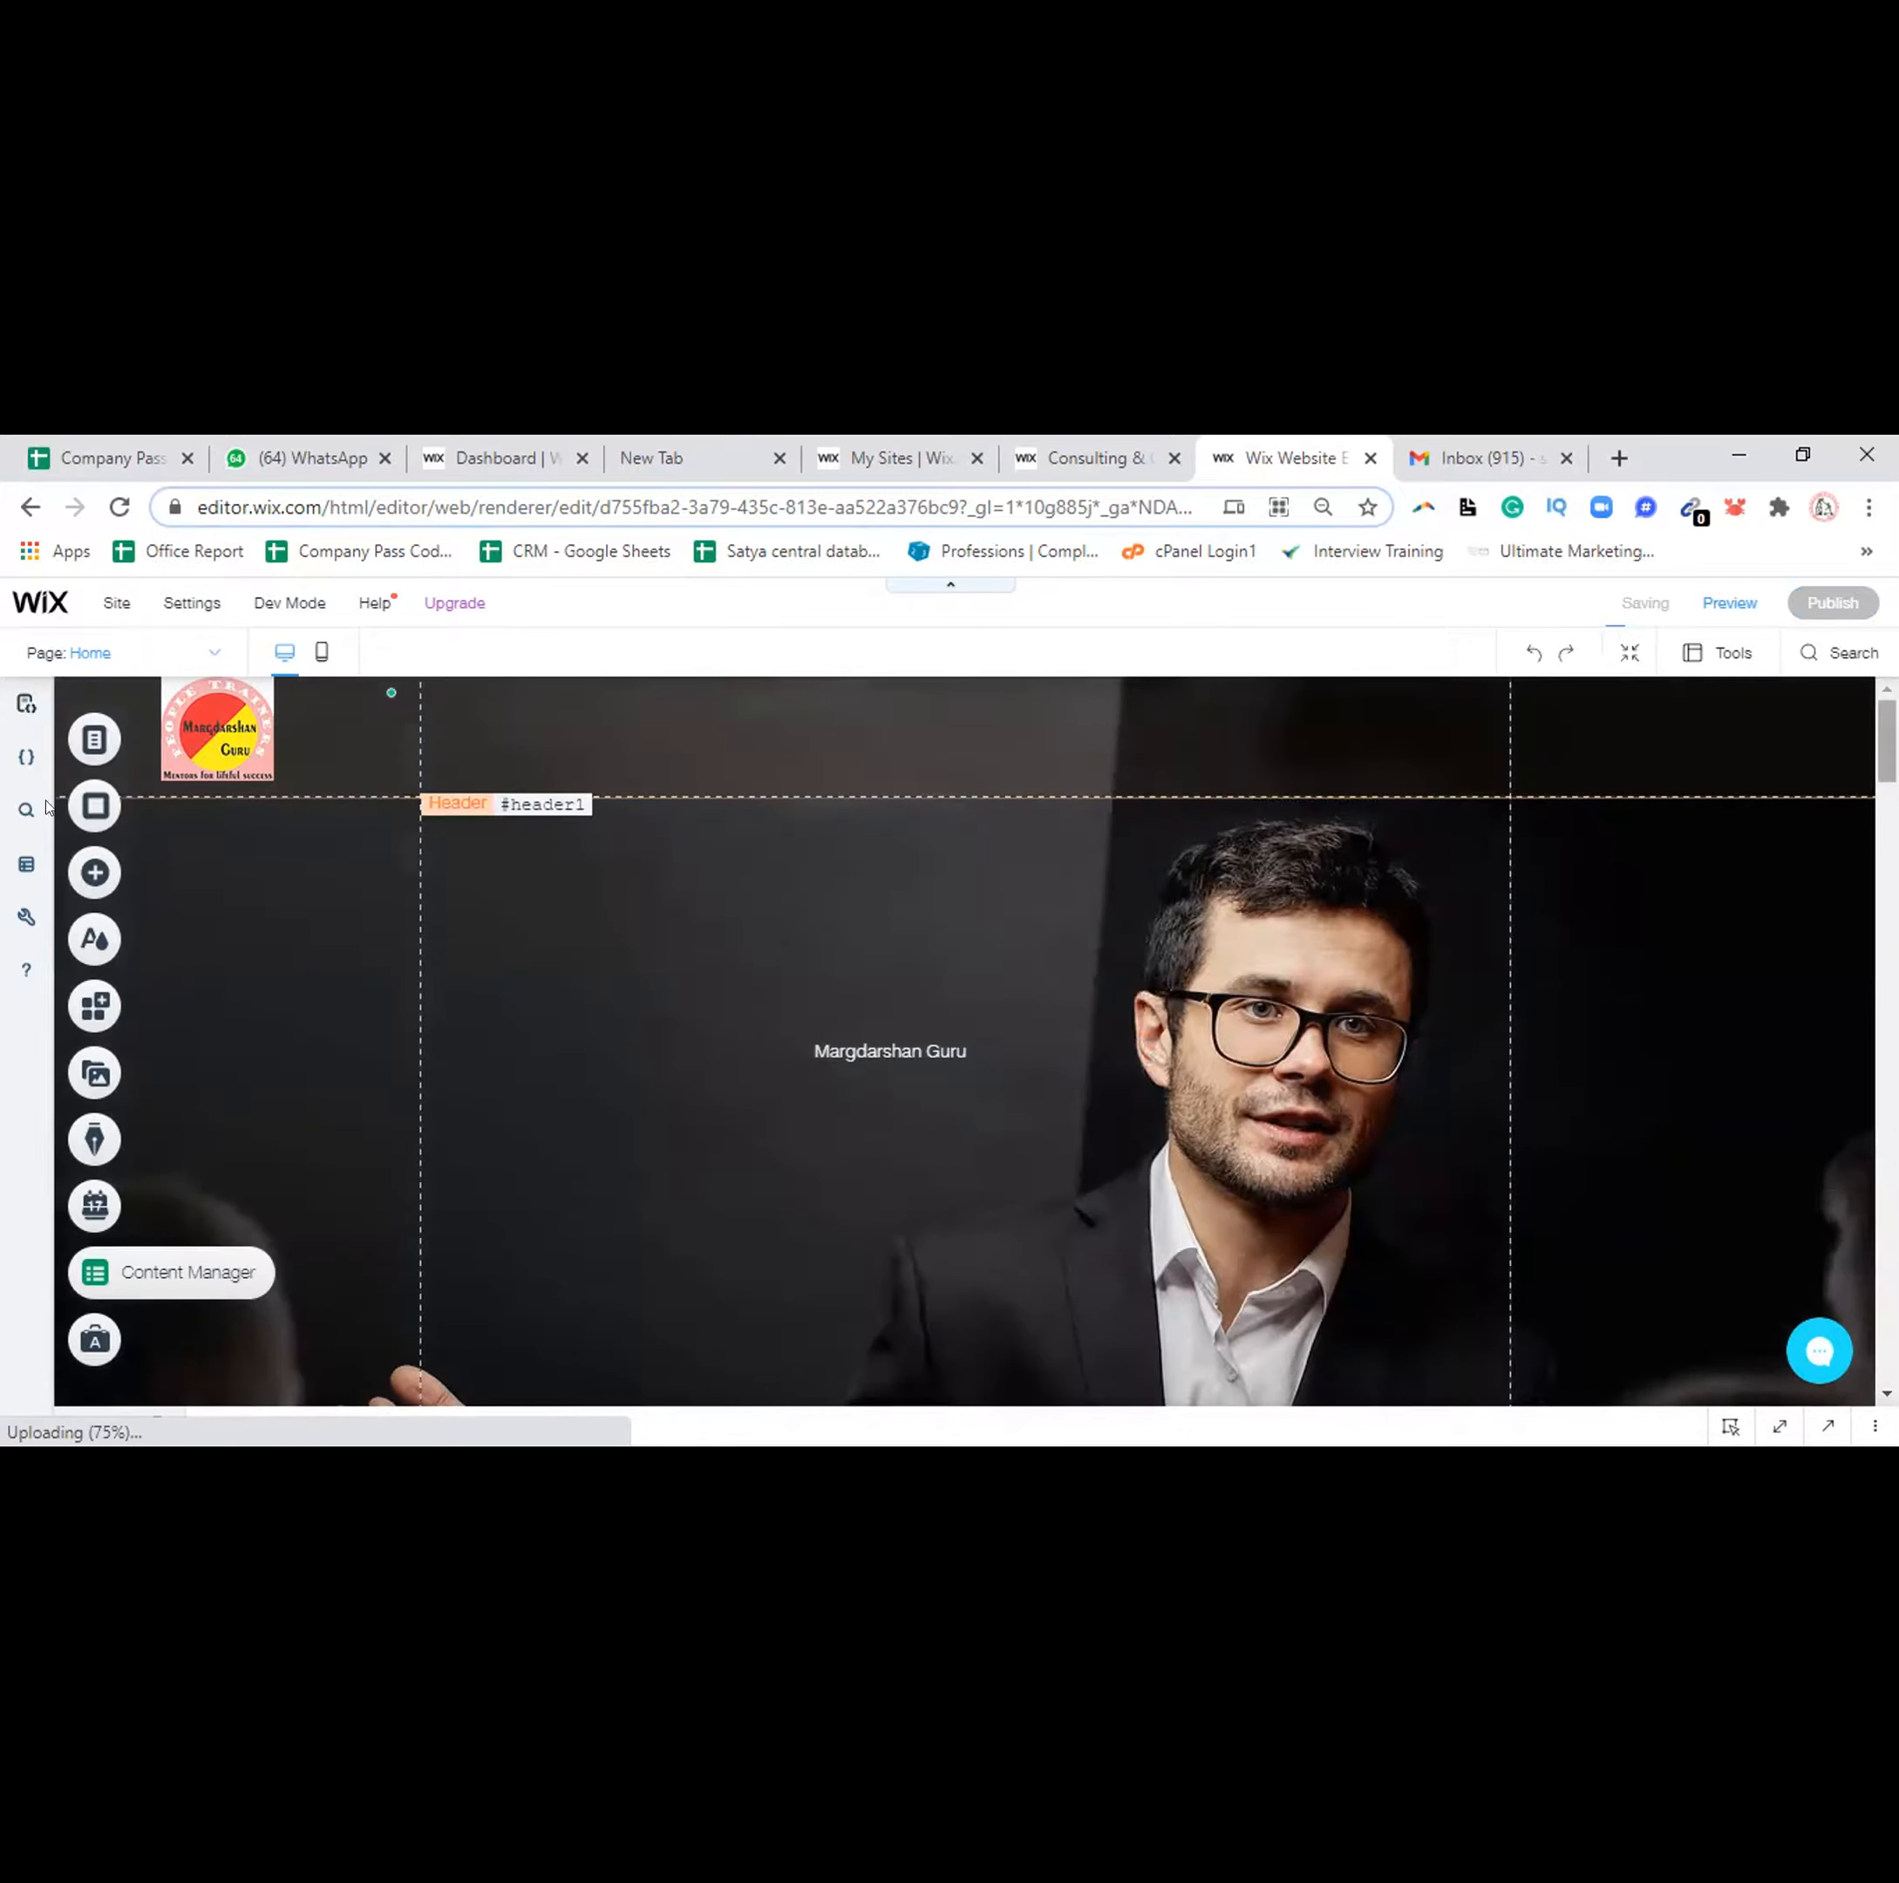
left_click(82, 888)
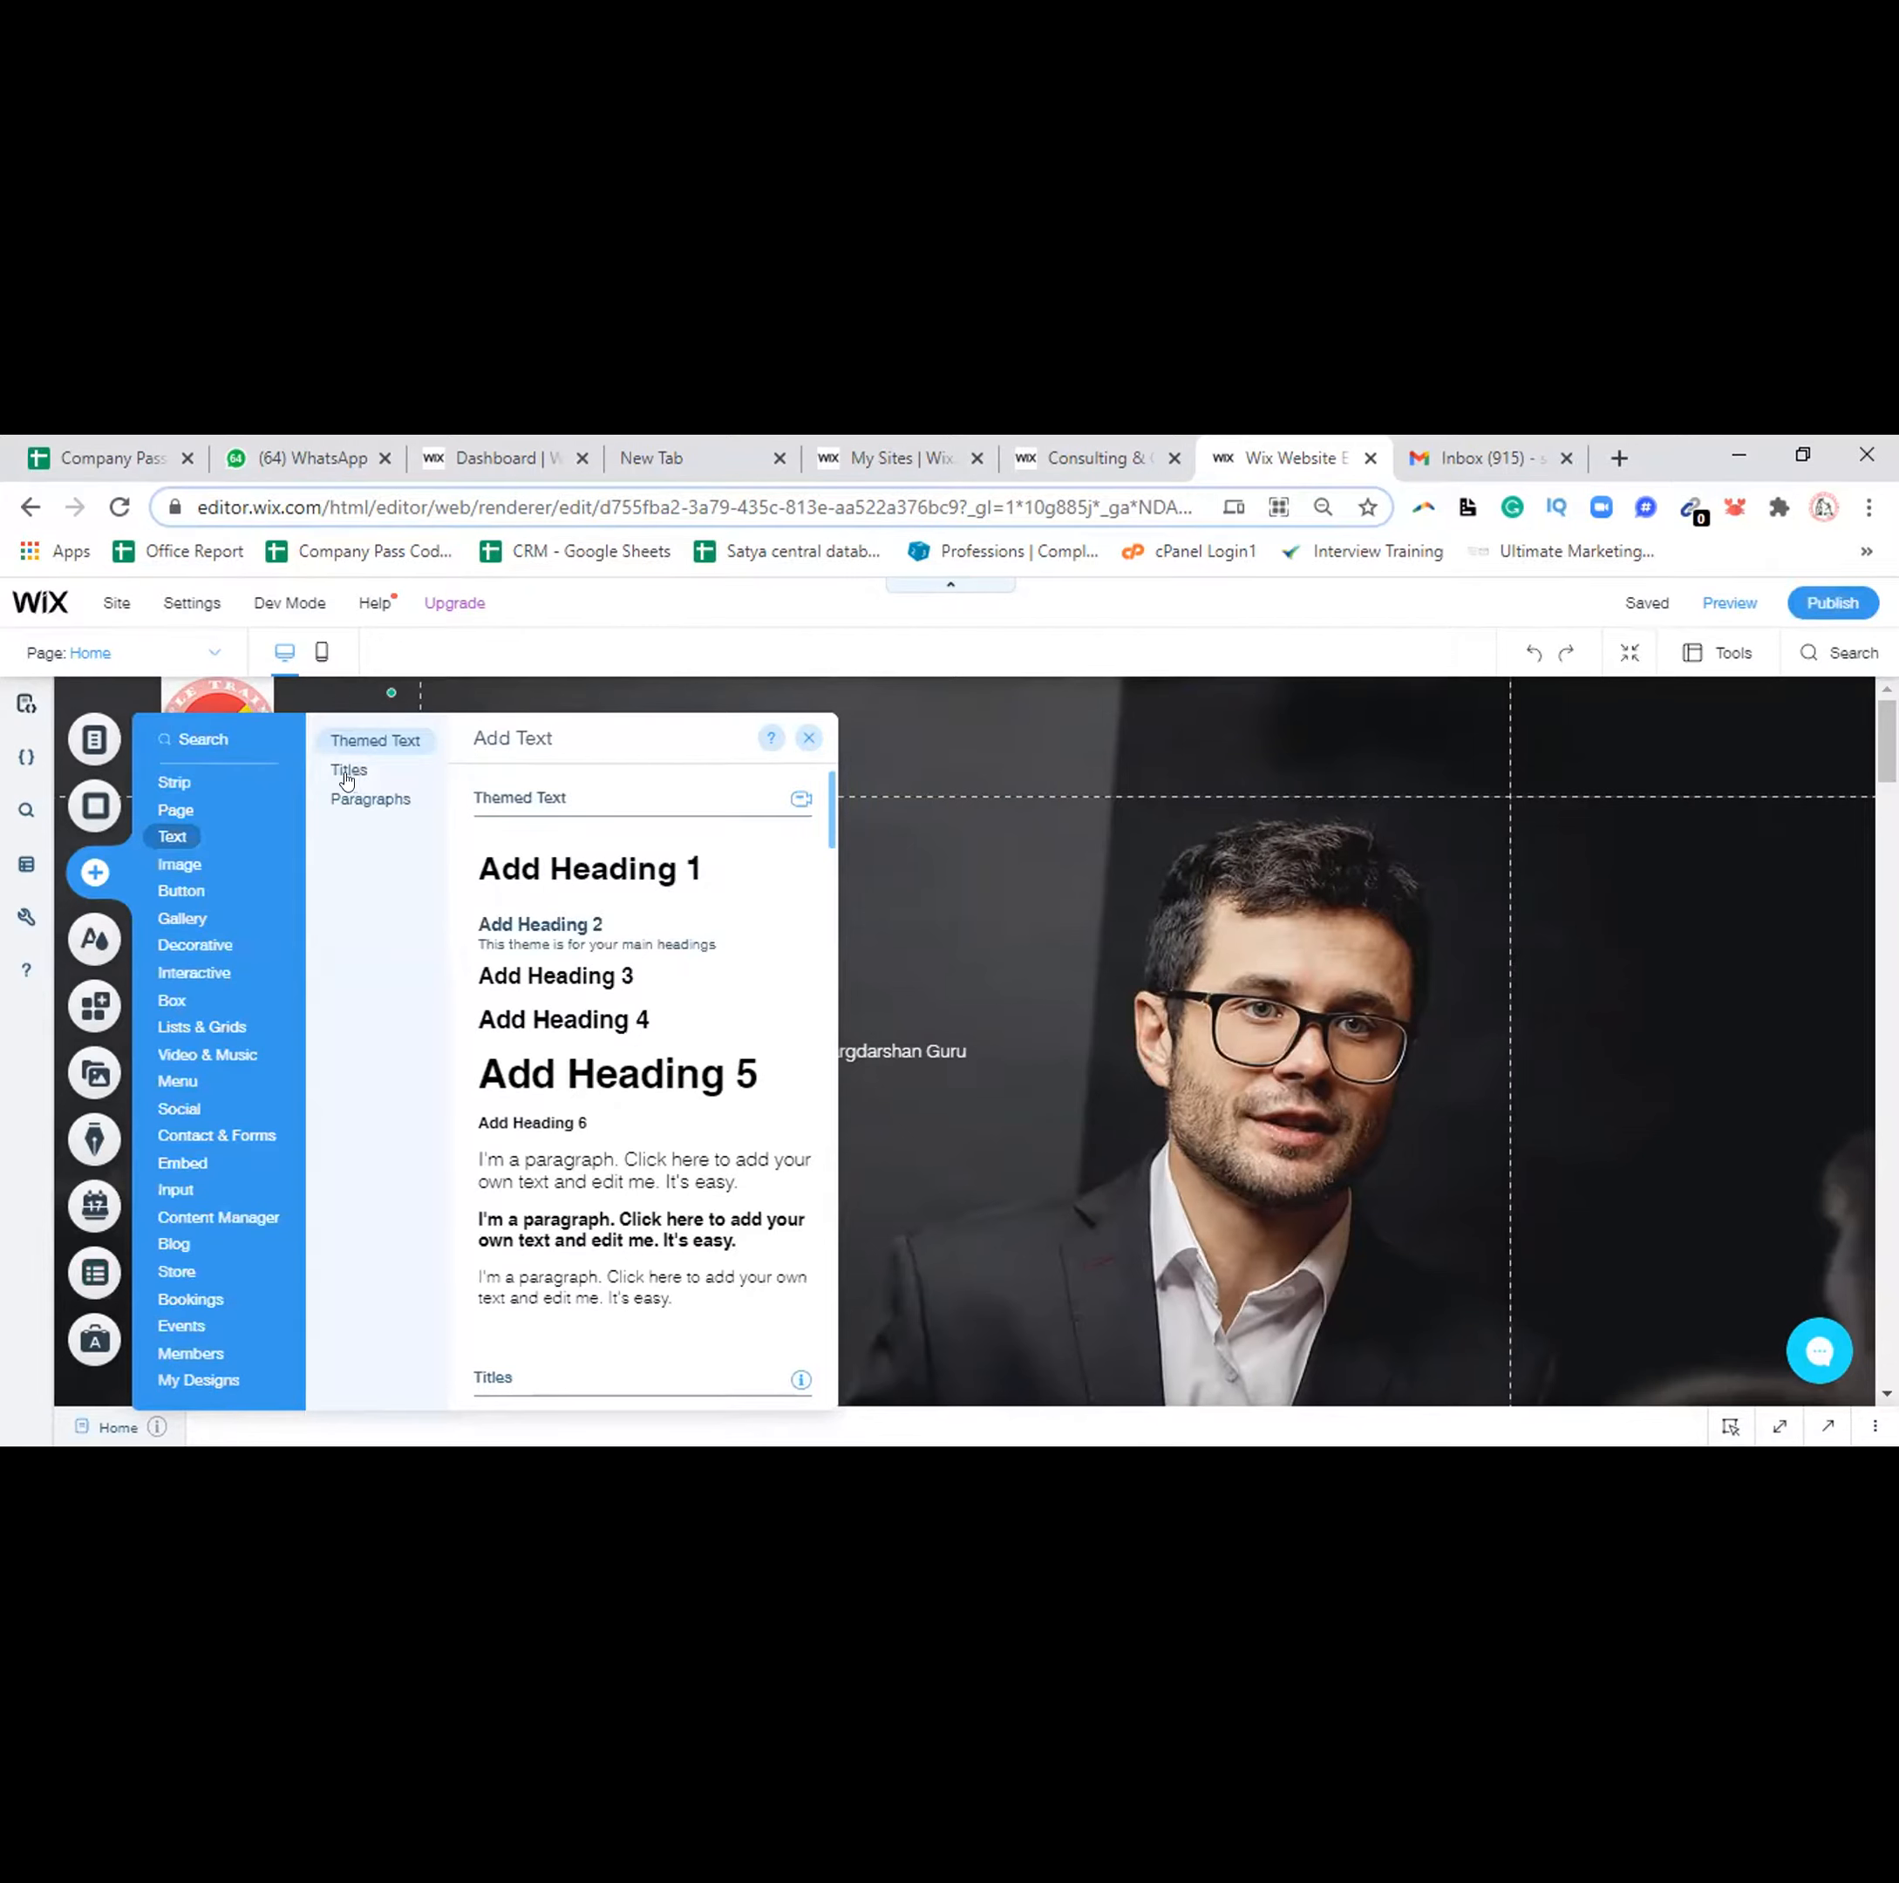
left_click(349, 768)
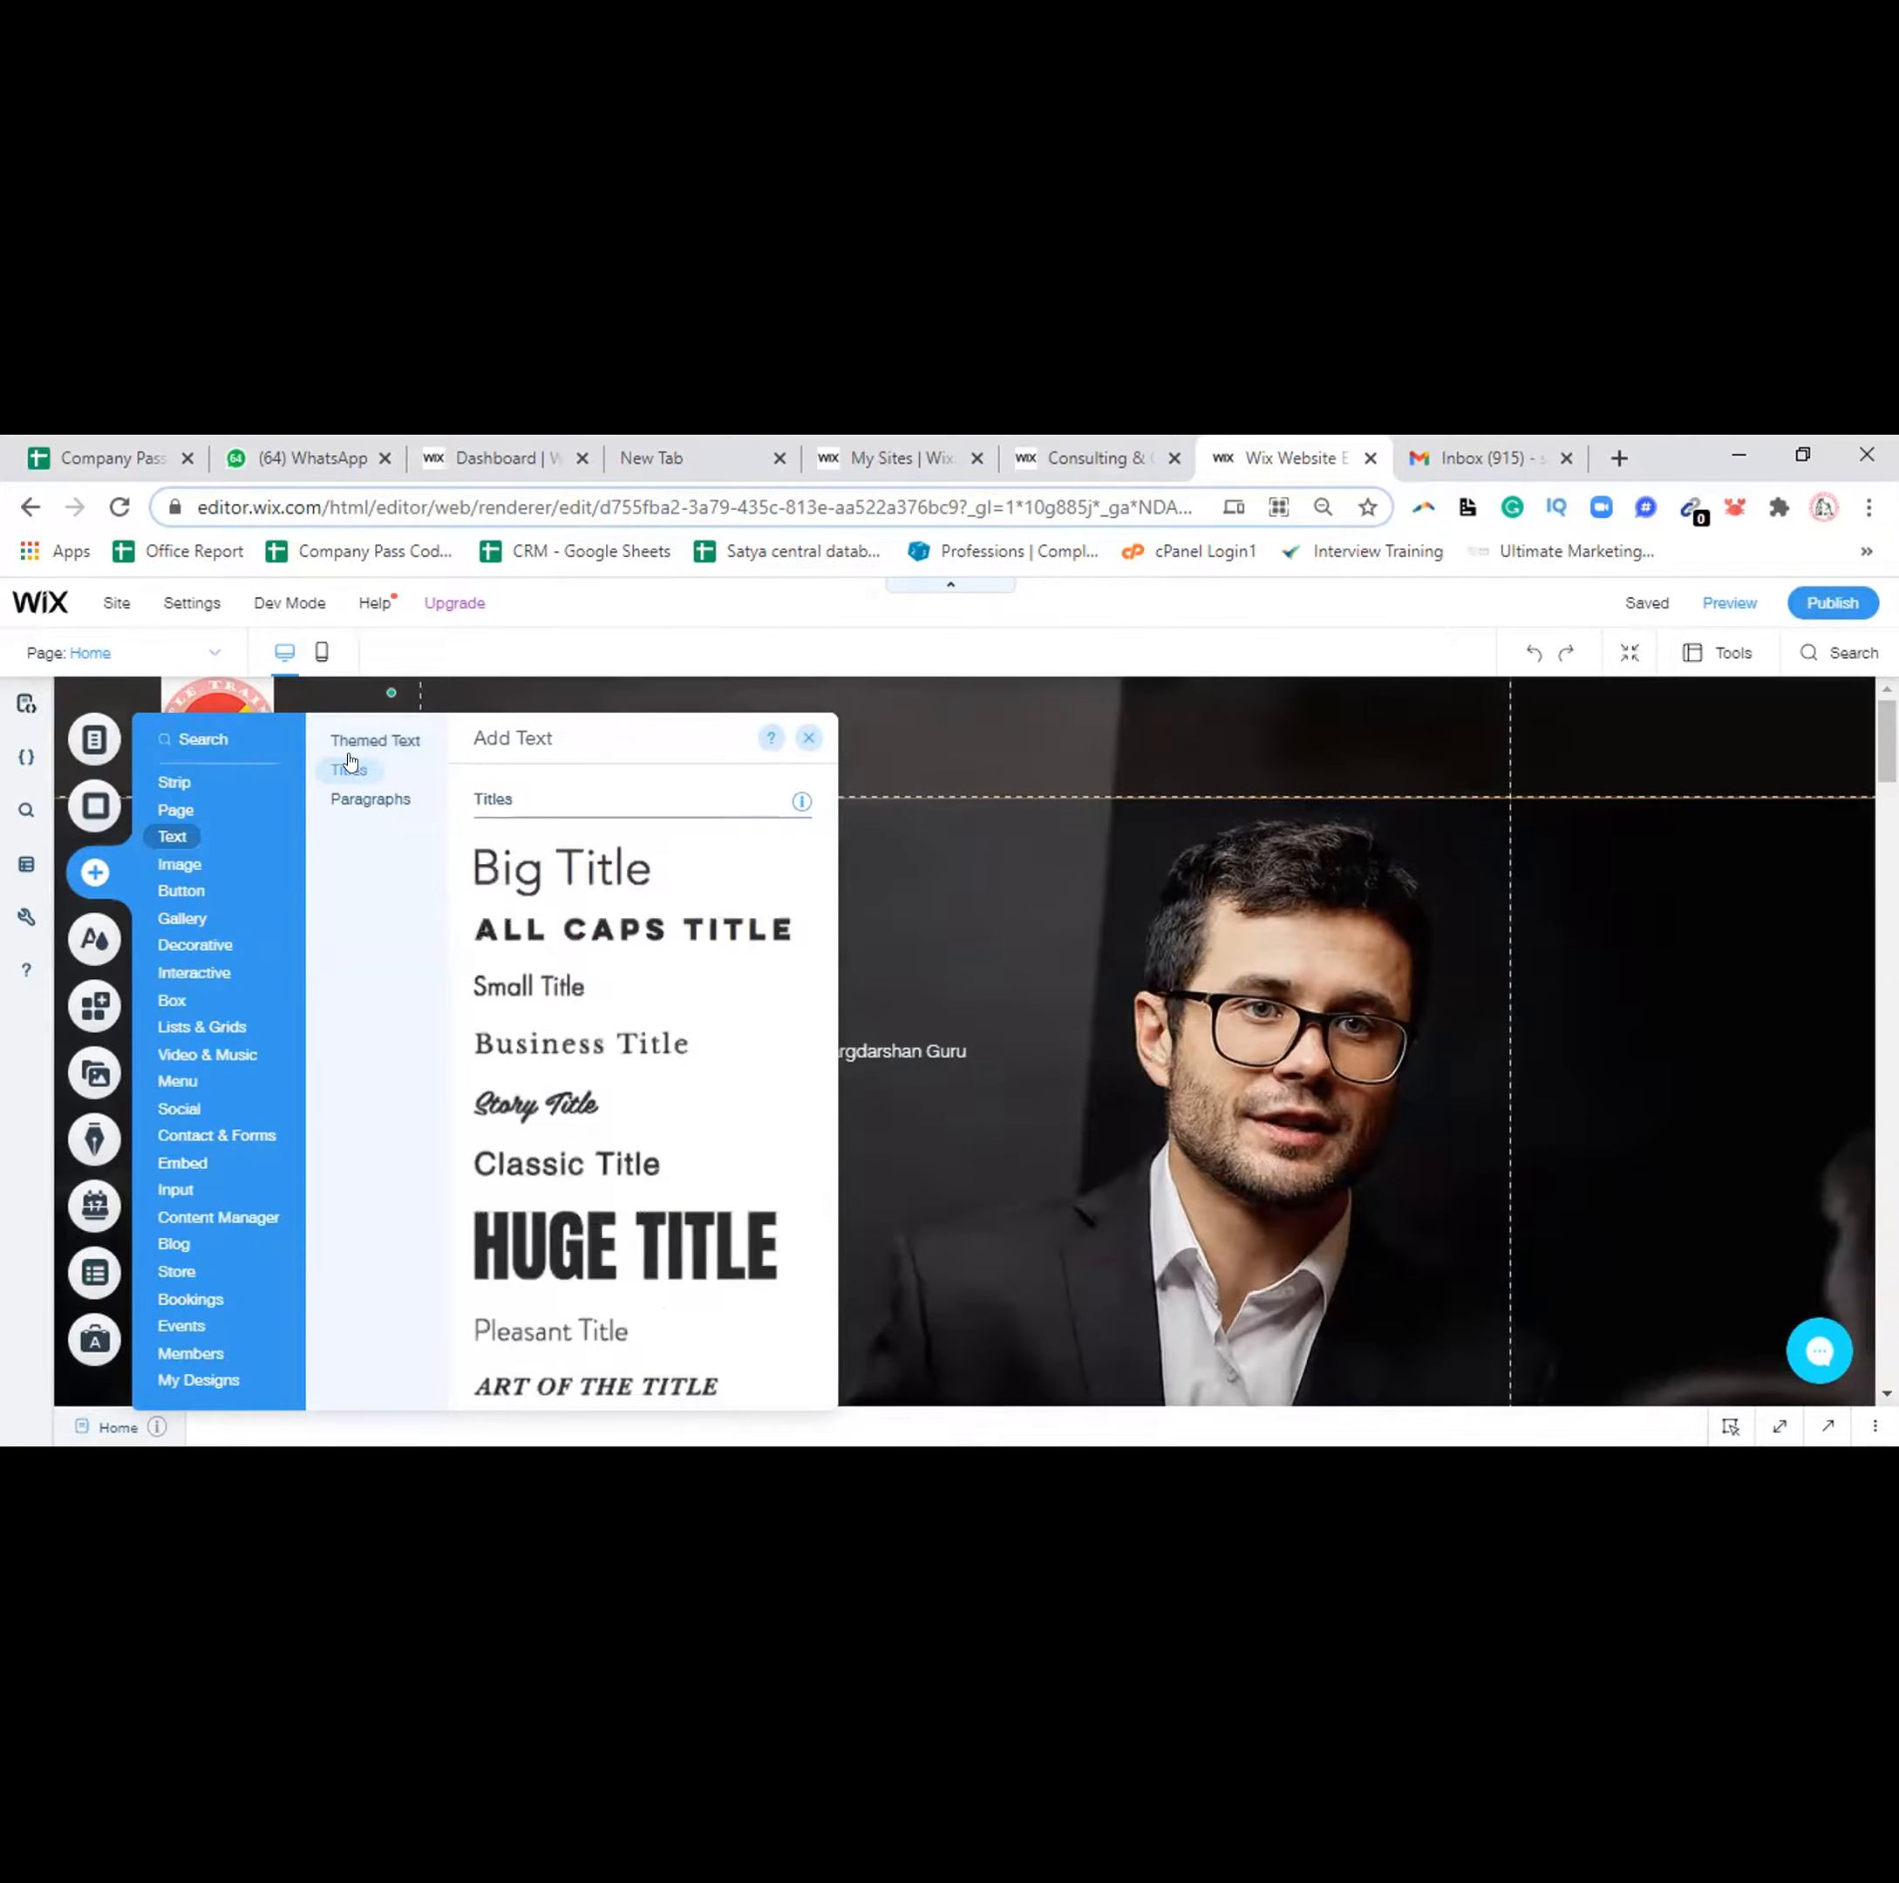
left_click(638, 1229)
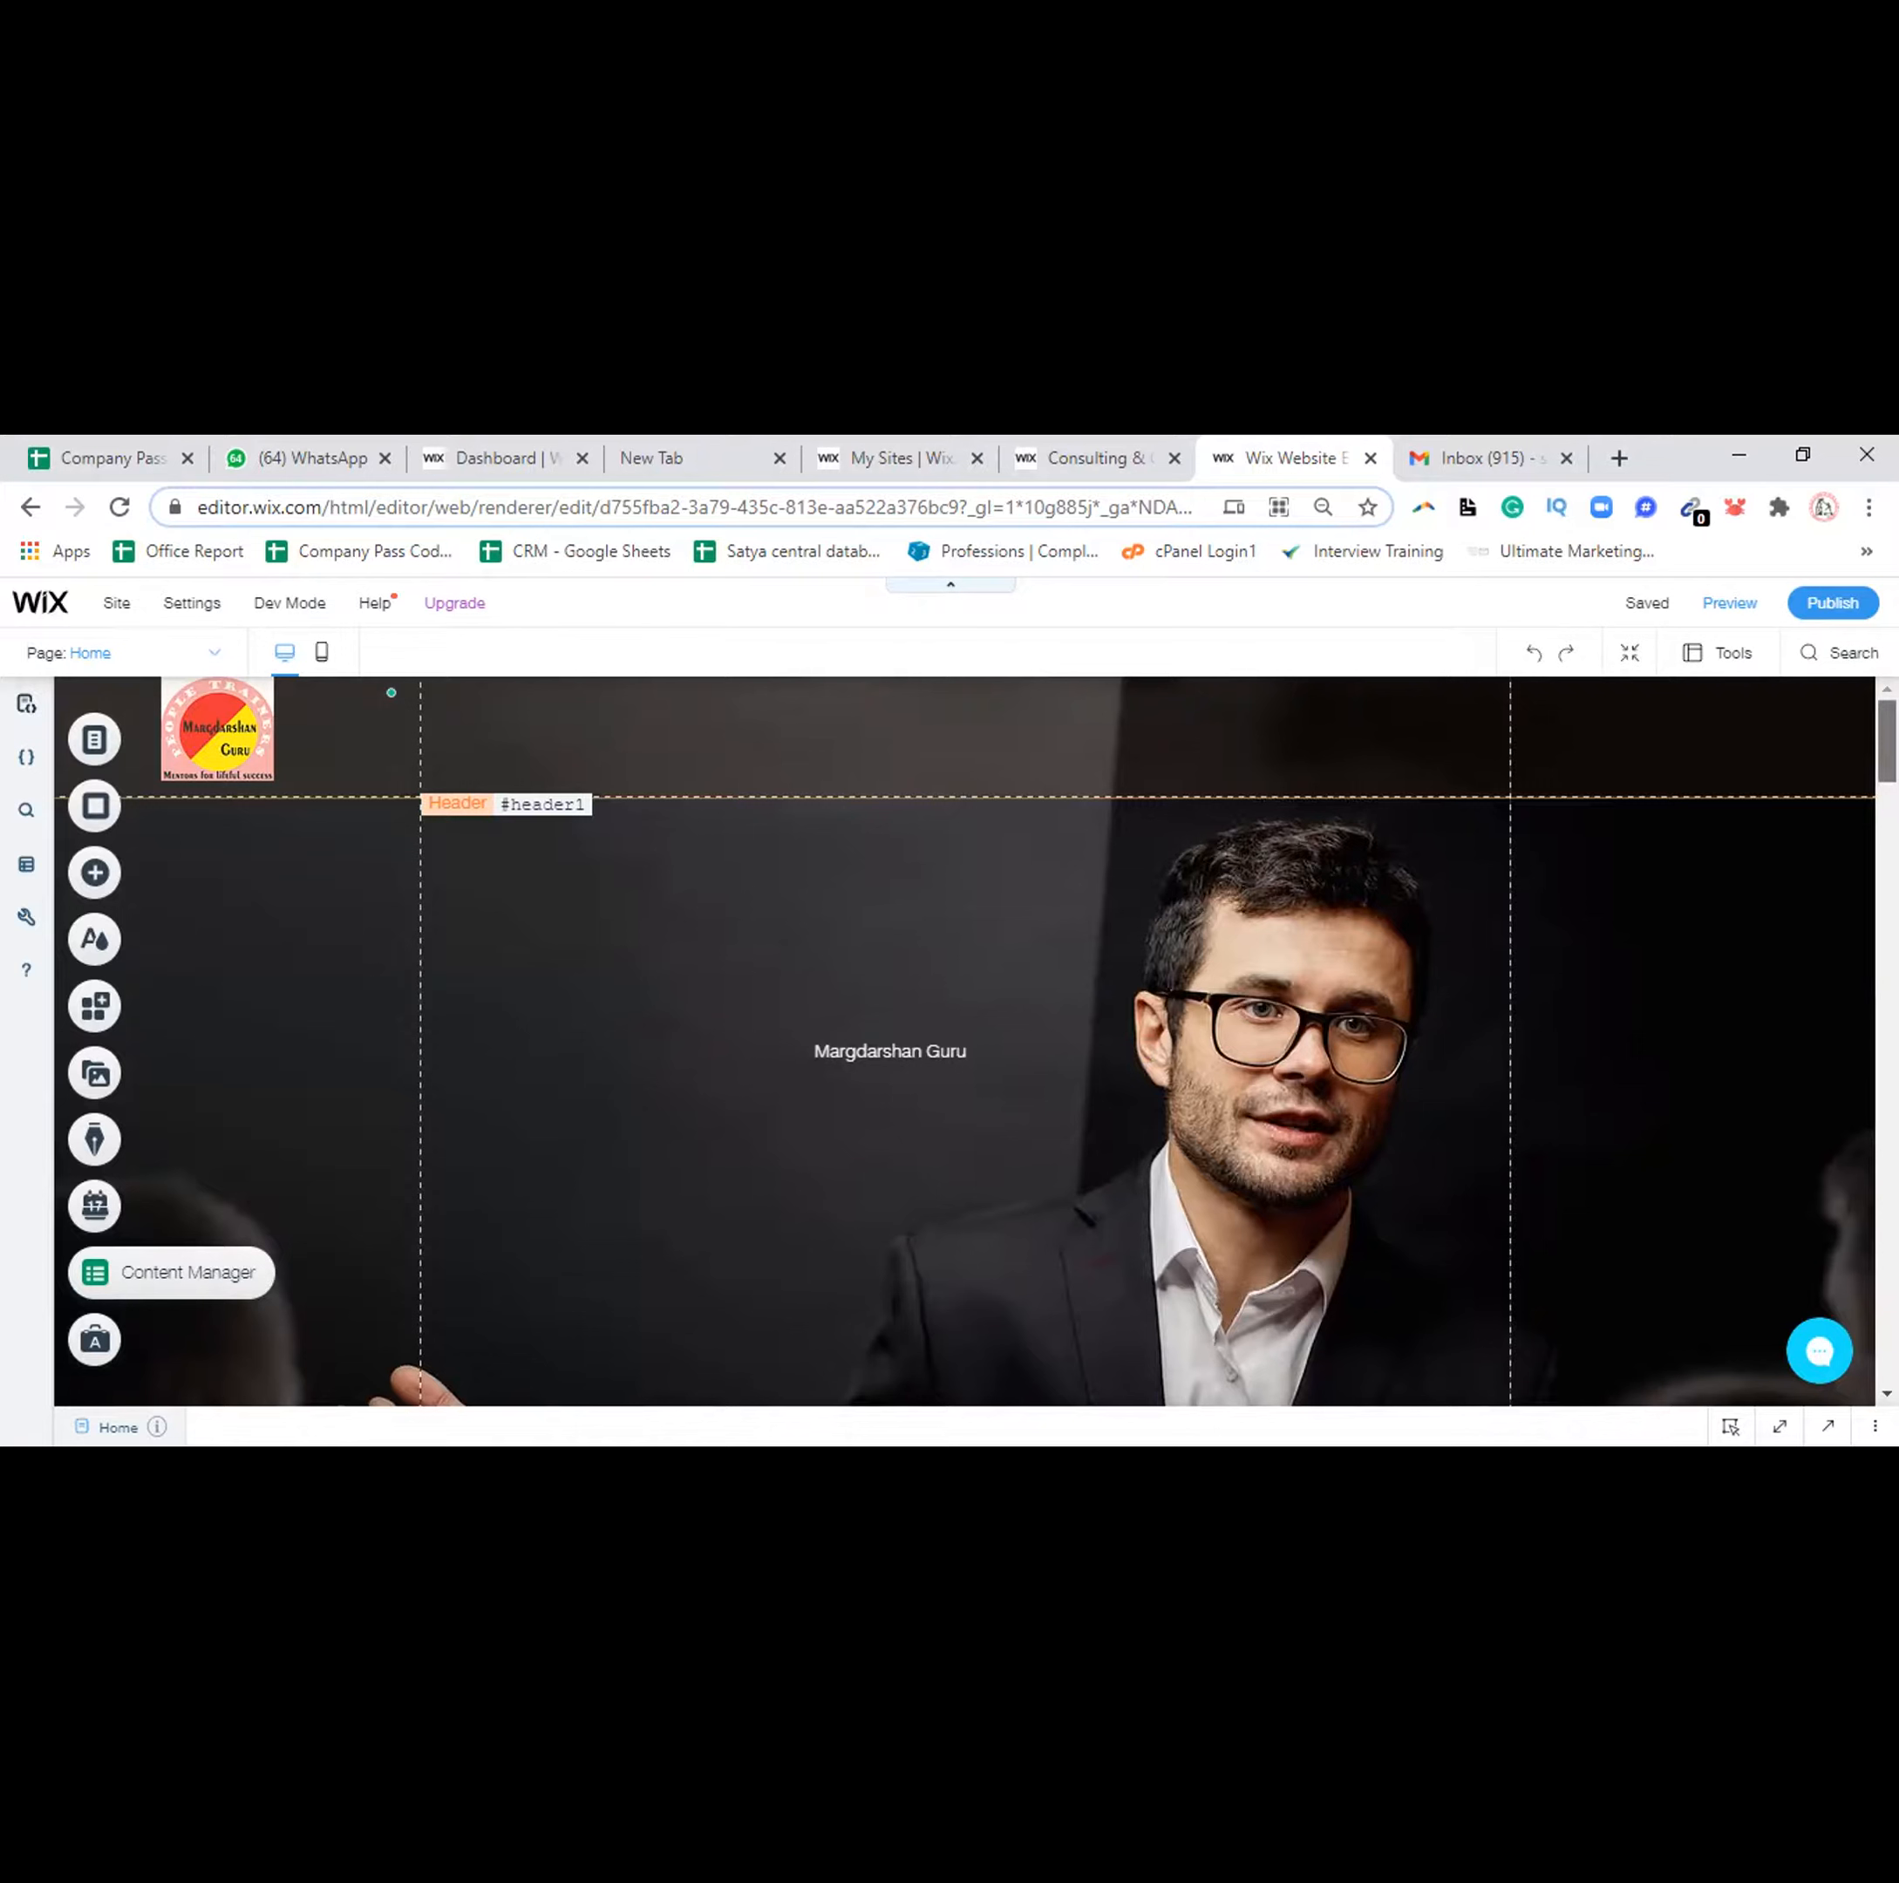
left_click(476, 720)
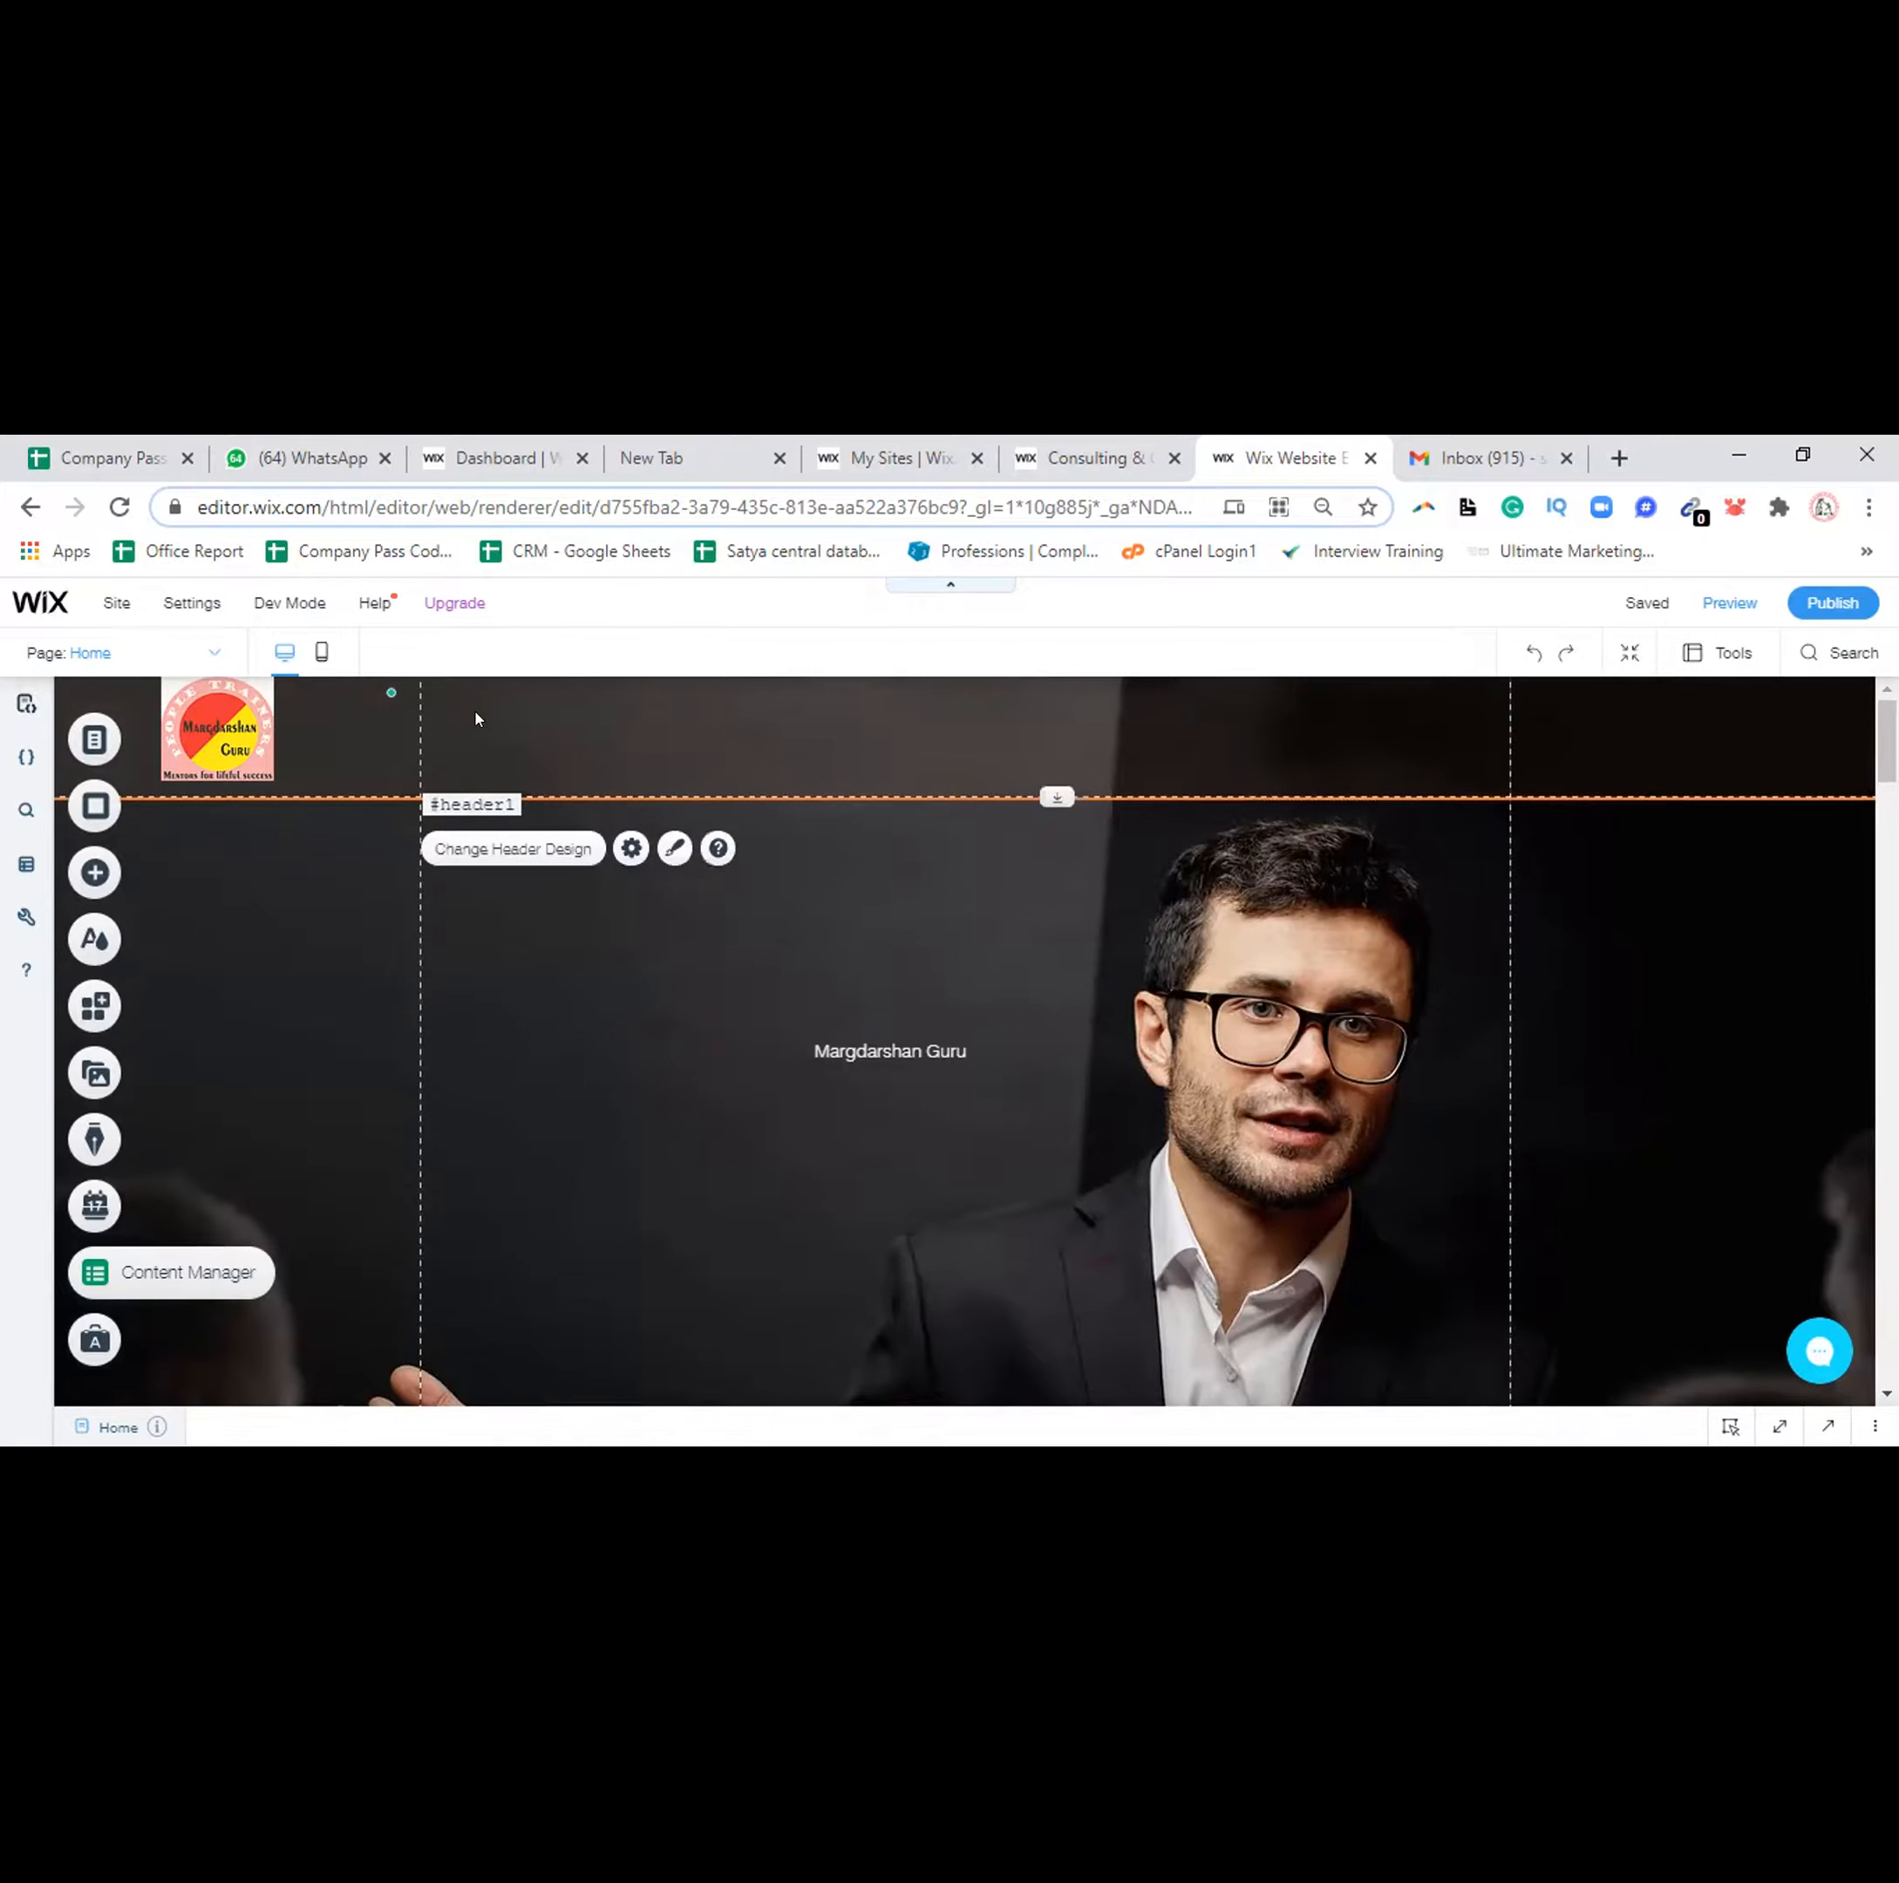
Add a new title text to the hero and retype it as 'Margdarshan Guru'
left_click(96, 871)
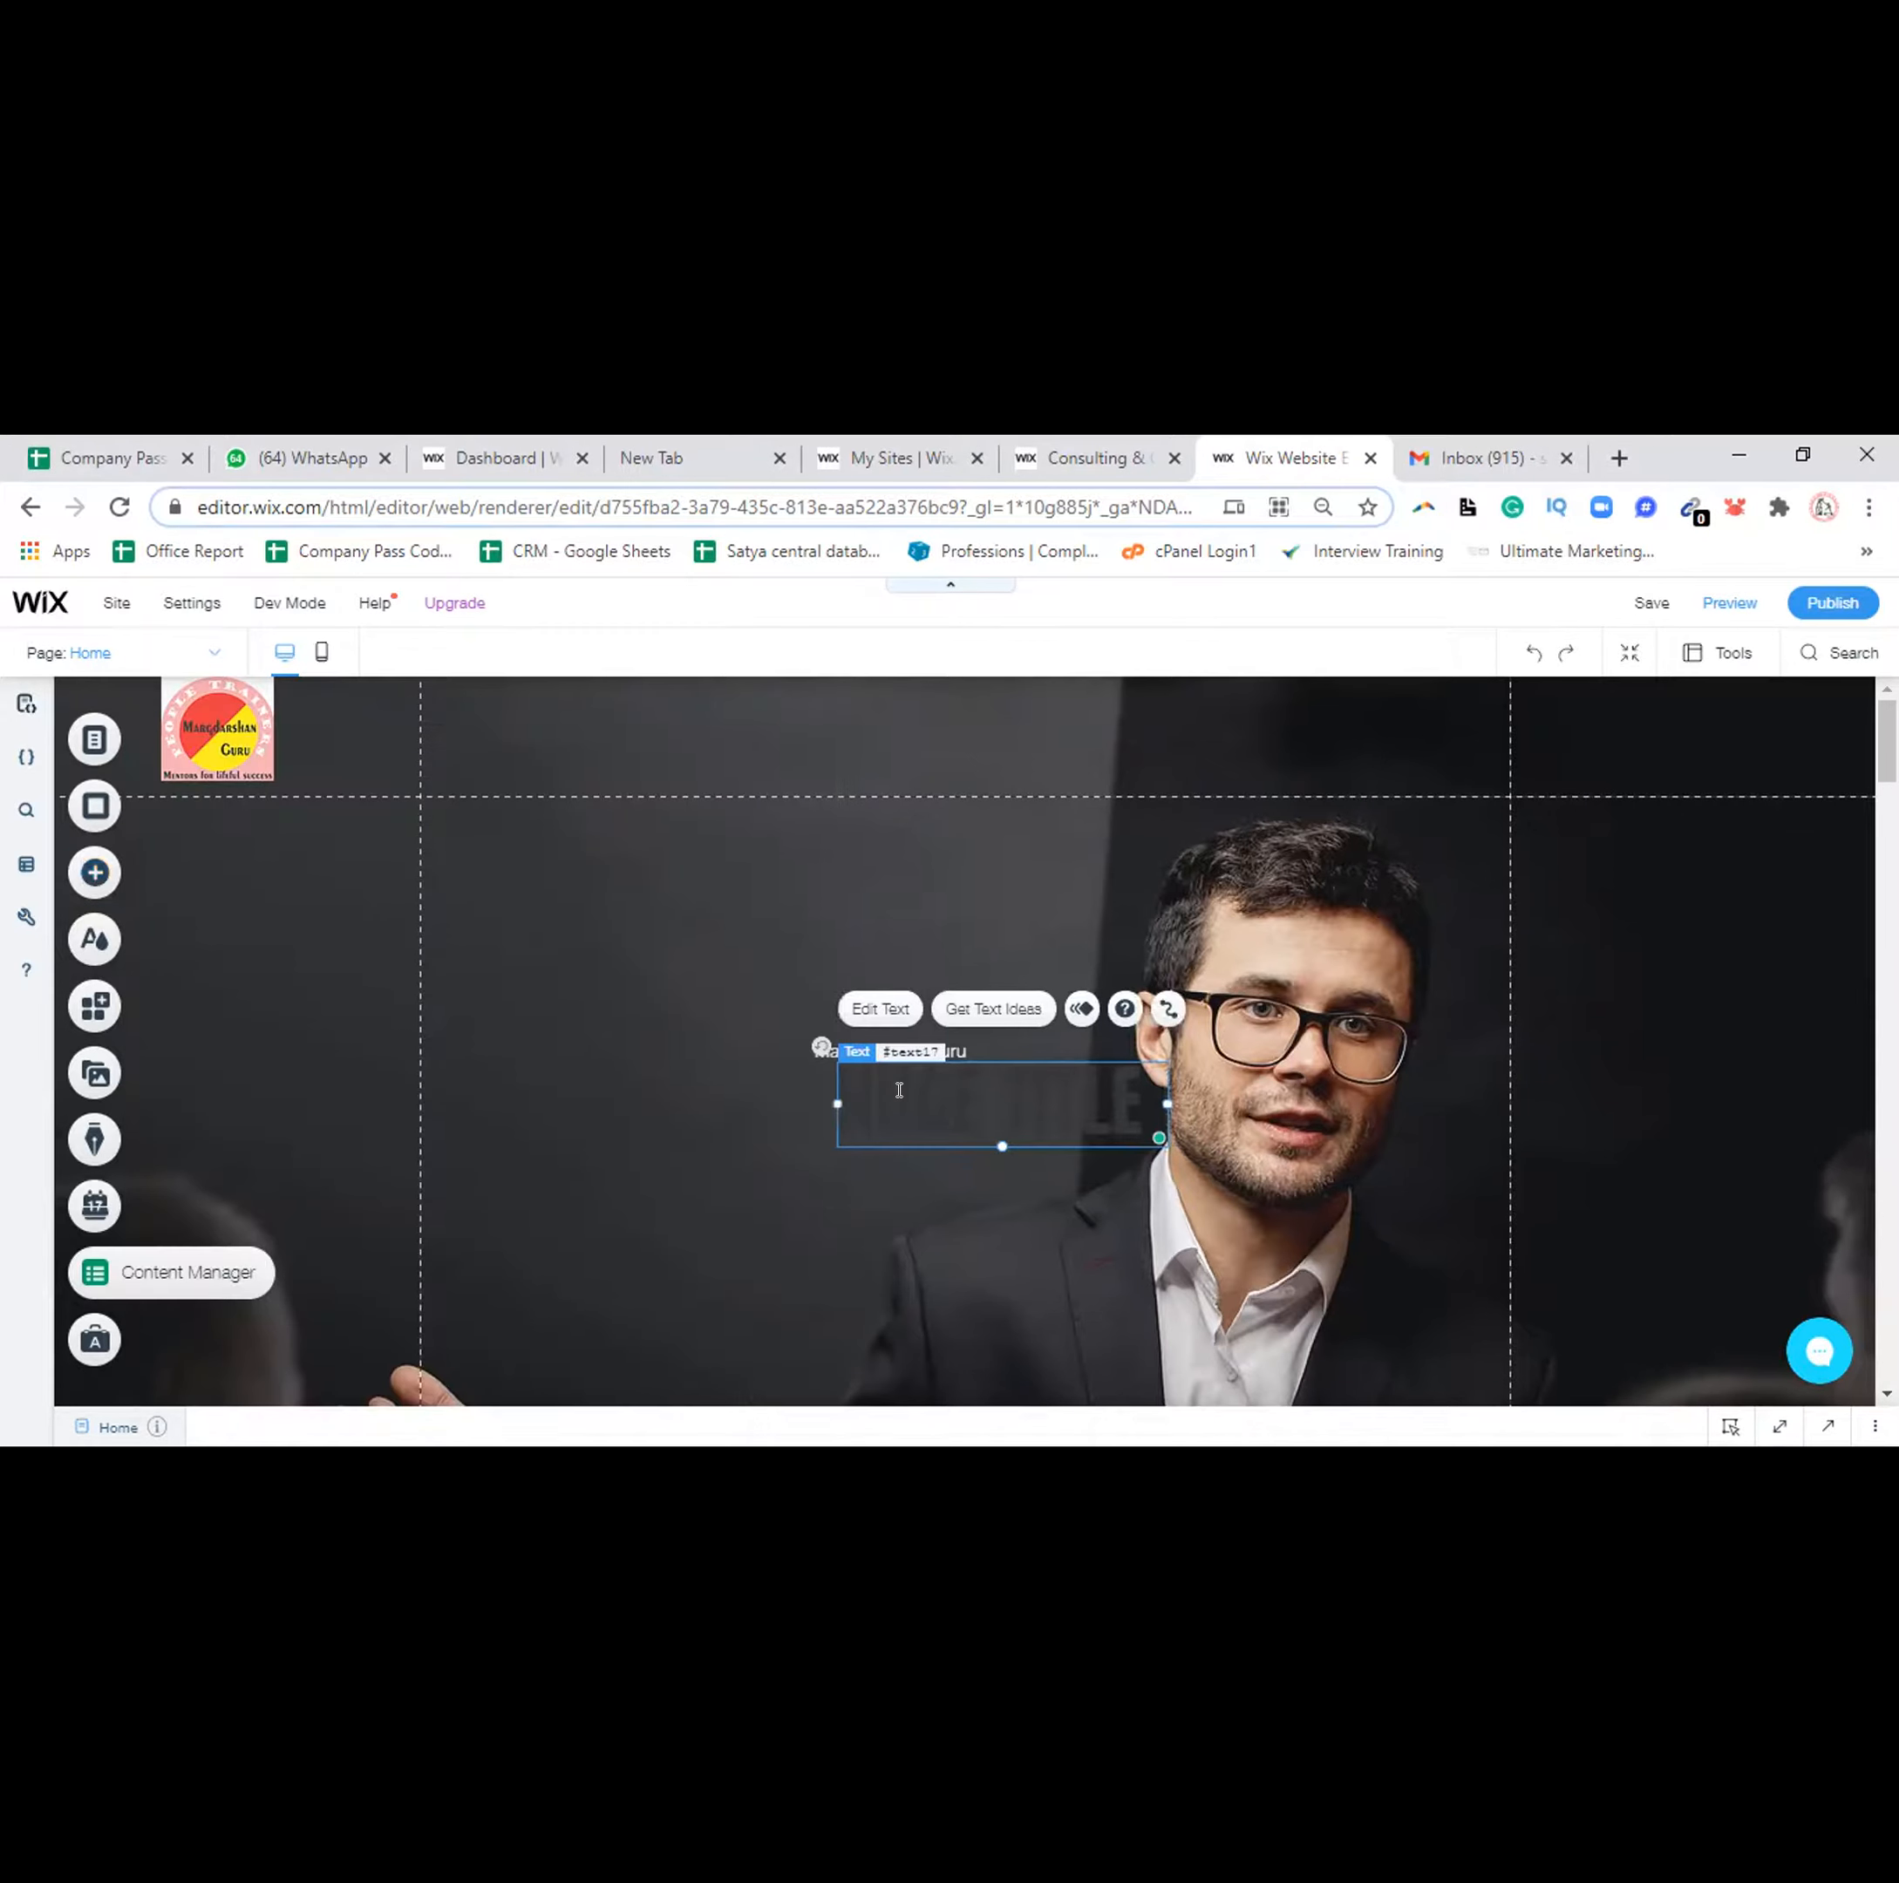
key("ctrl+a")
key("BackSpace")
type("Margdarshan Guru")
left_click(639, 827)
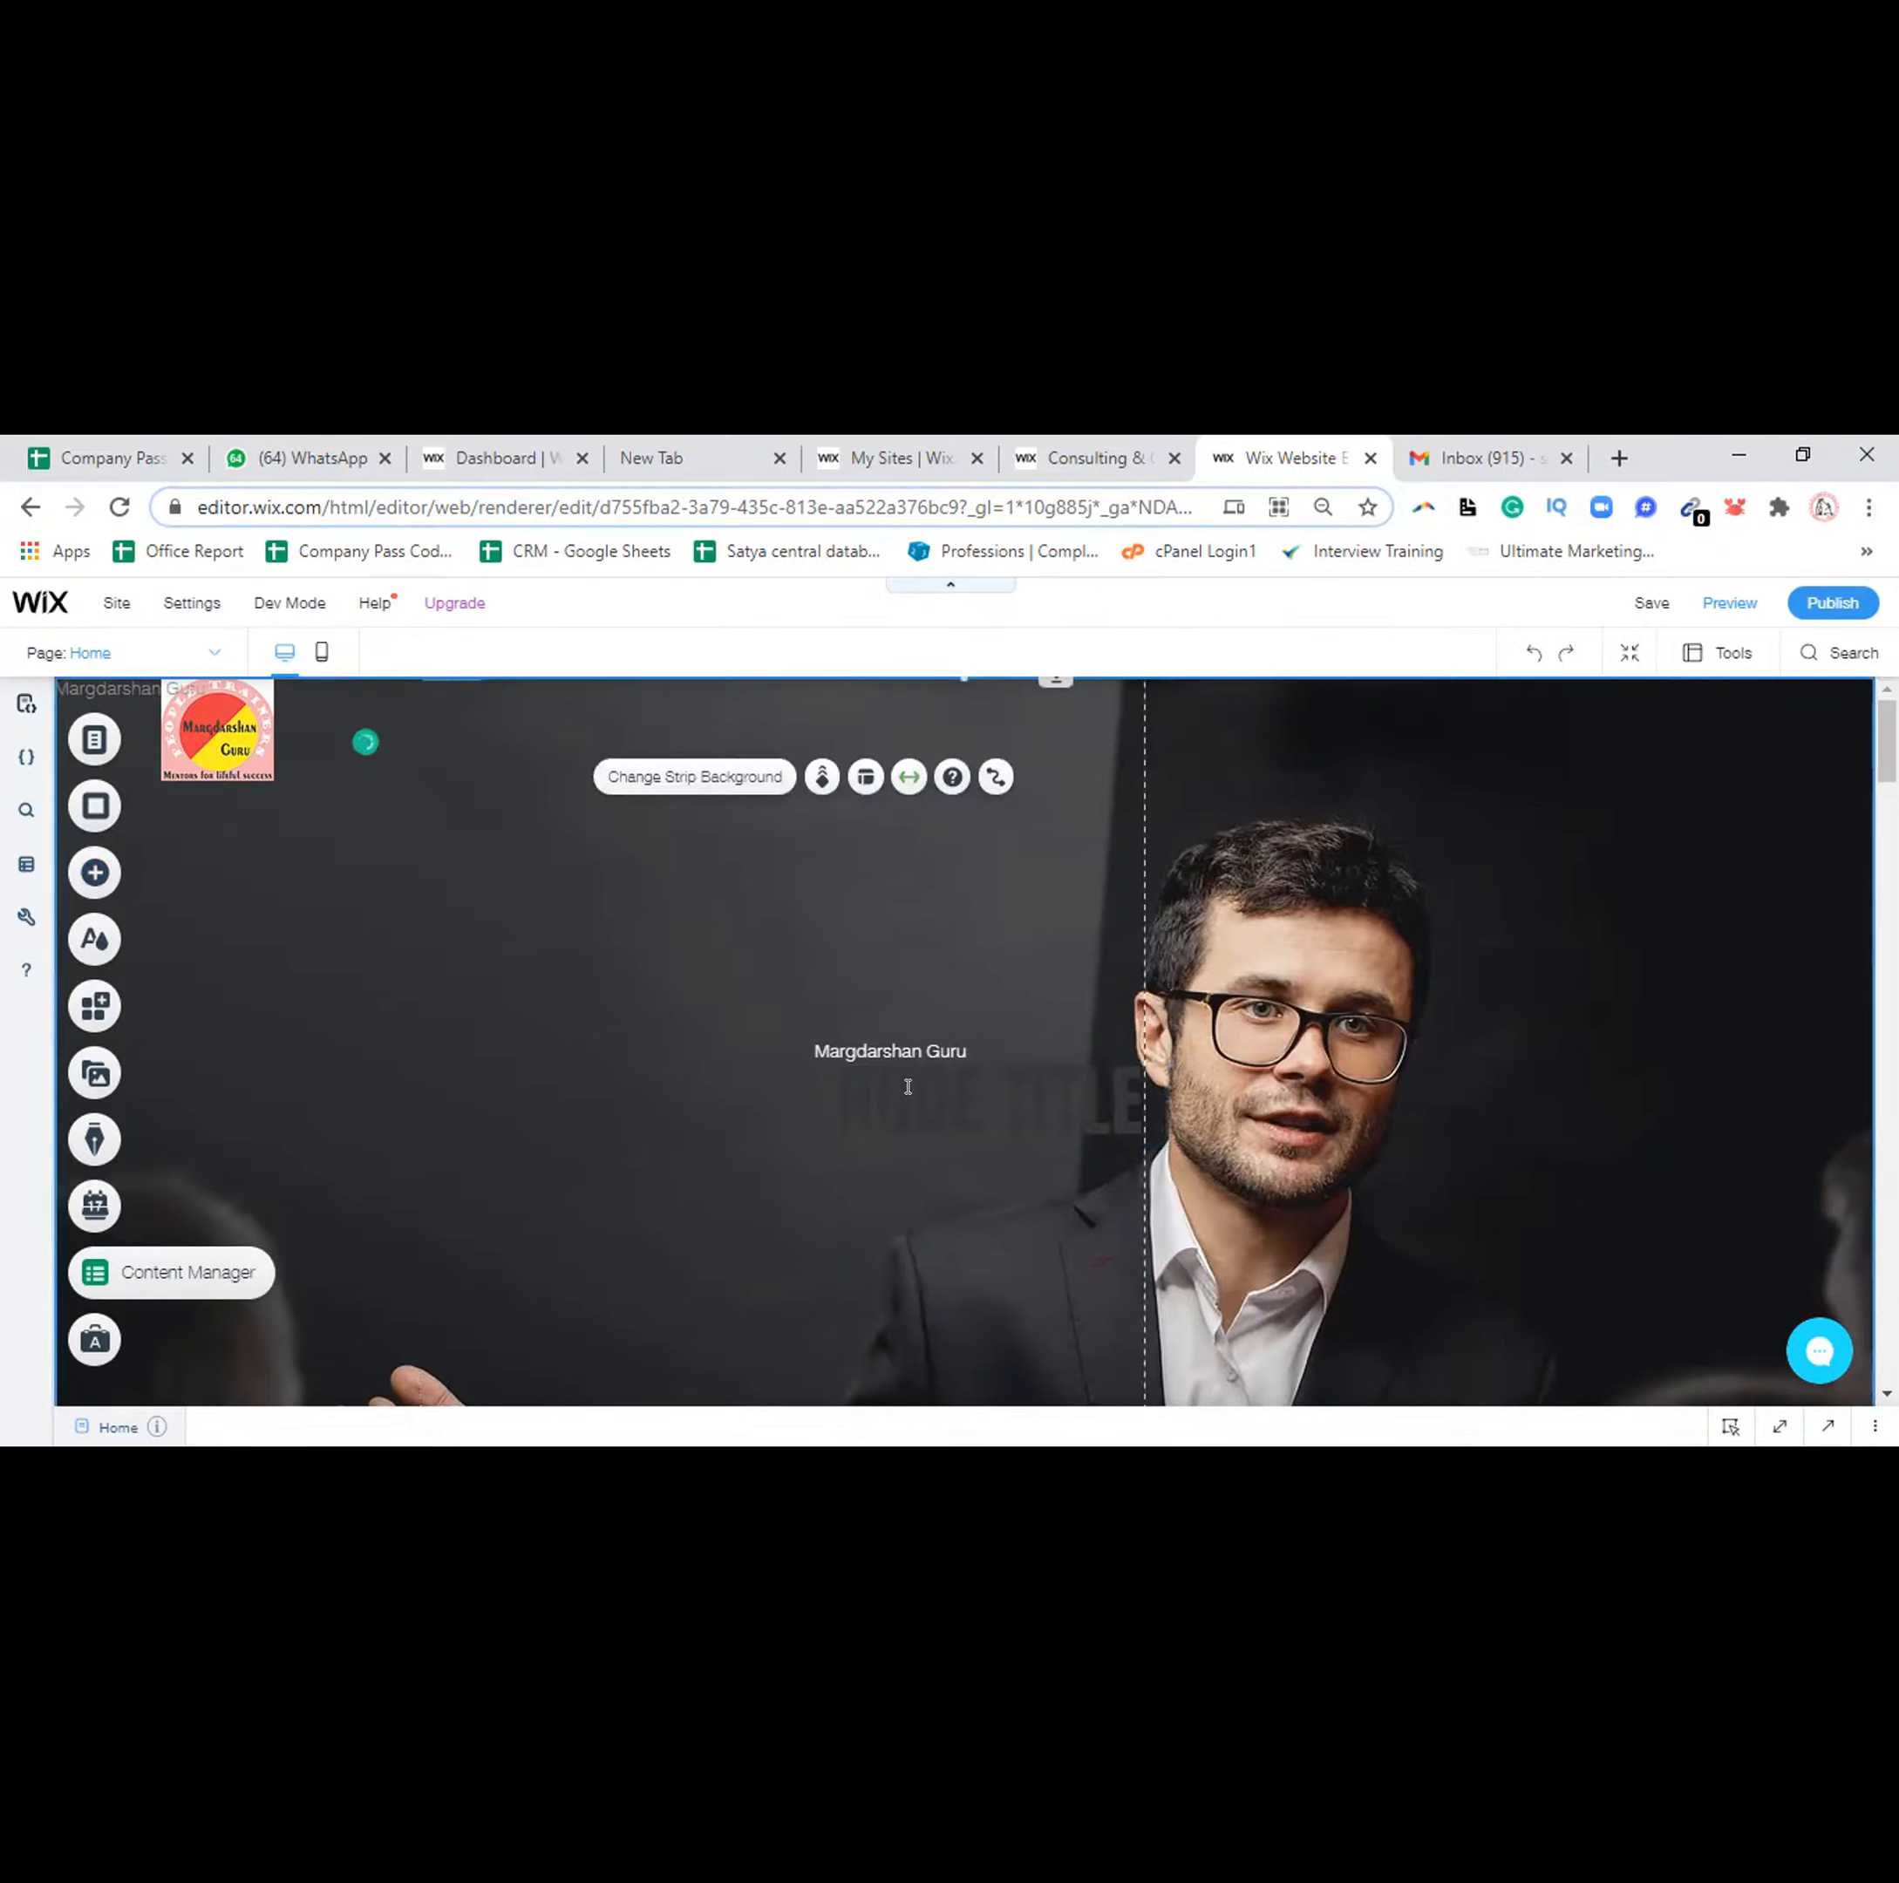
Select the new text box and undo twice to remove the extra copy
left_click(919, 1099)
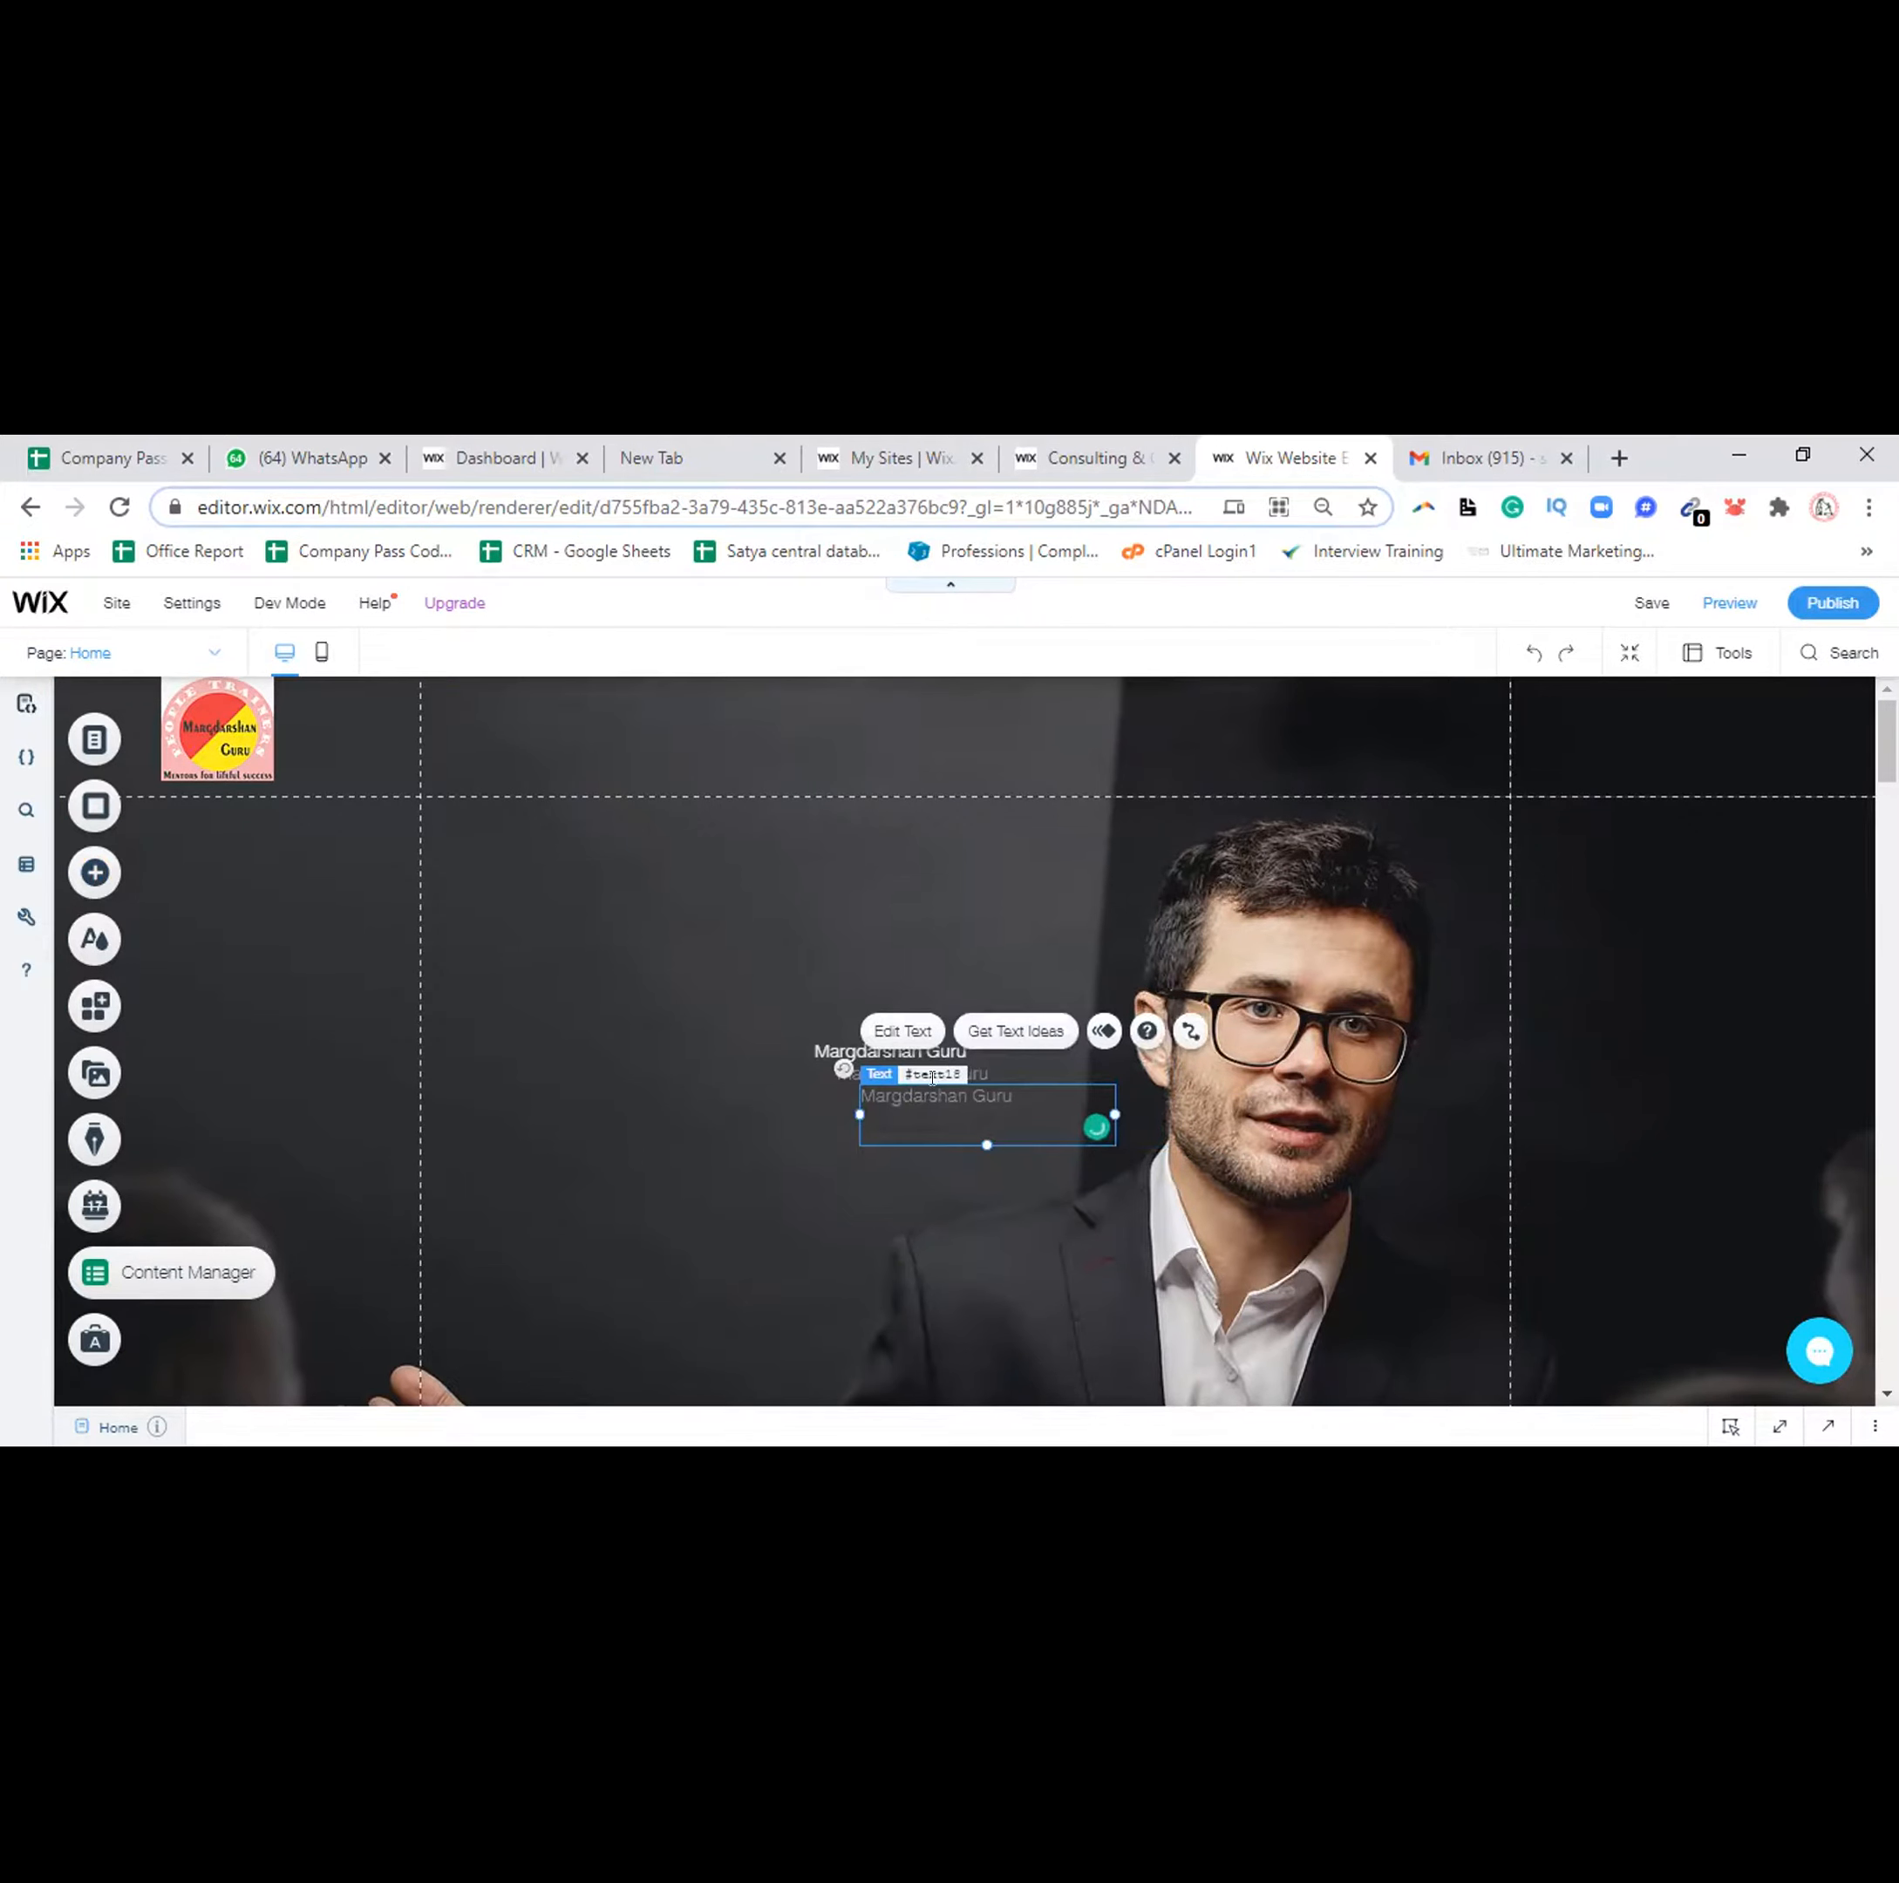
key("ctrl+z")
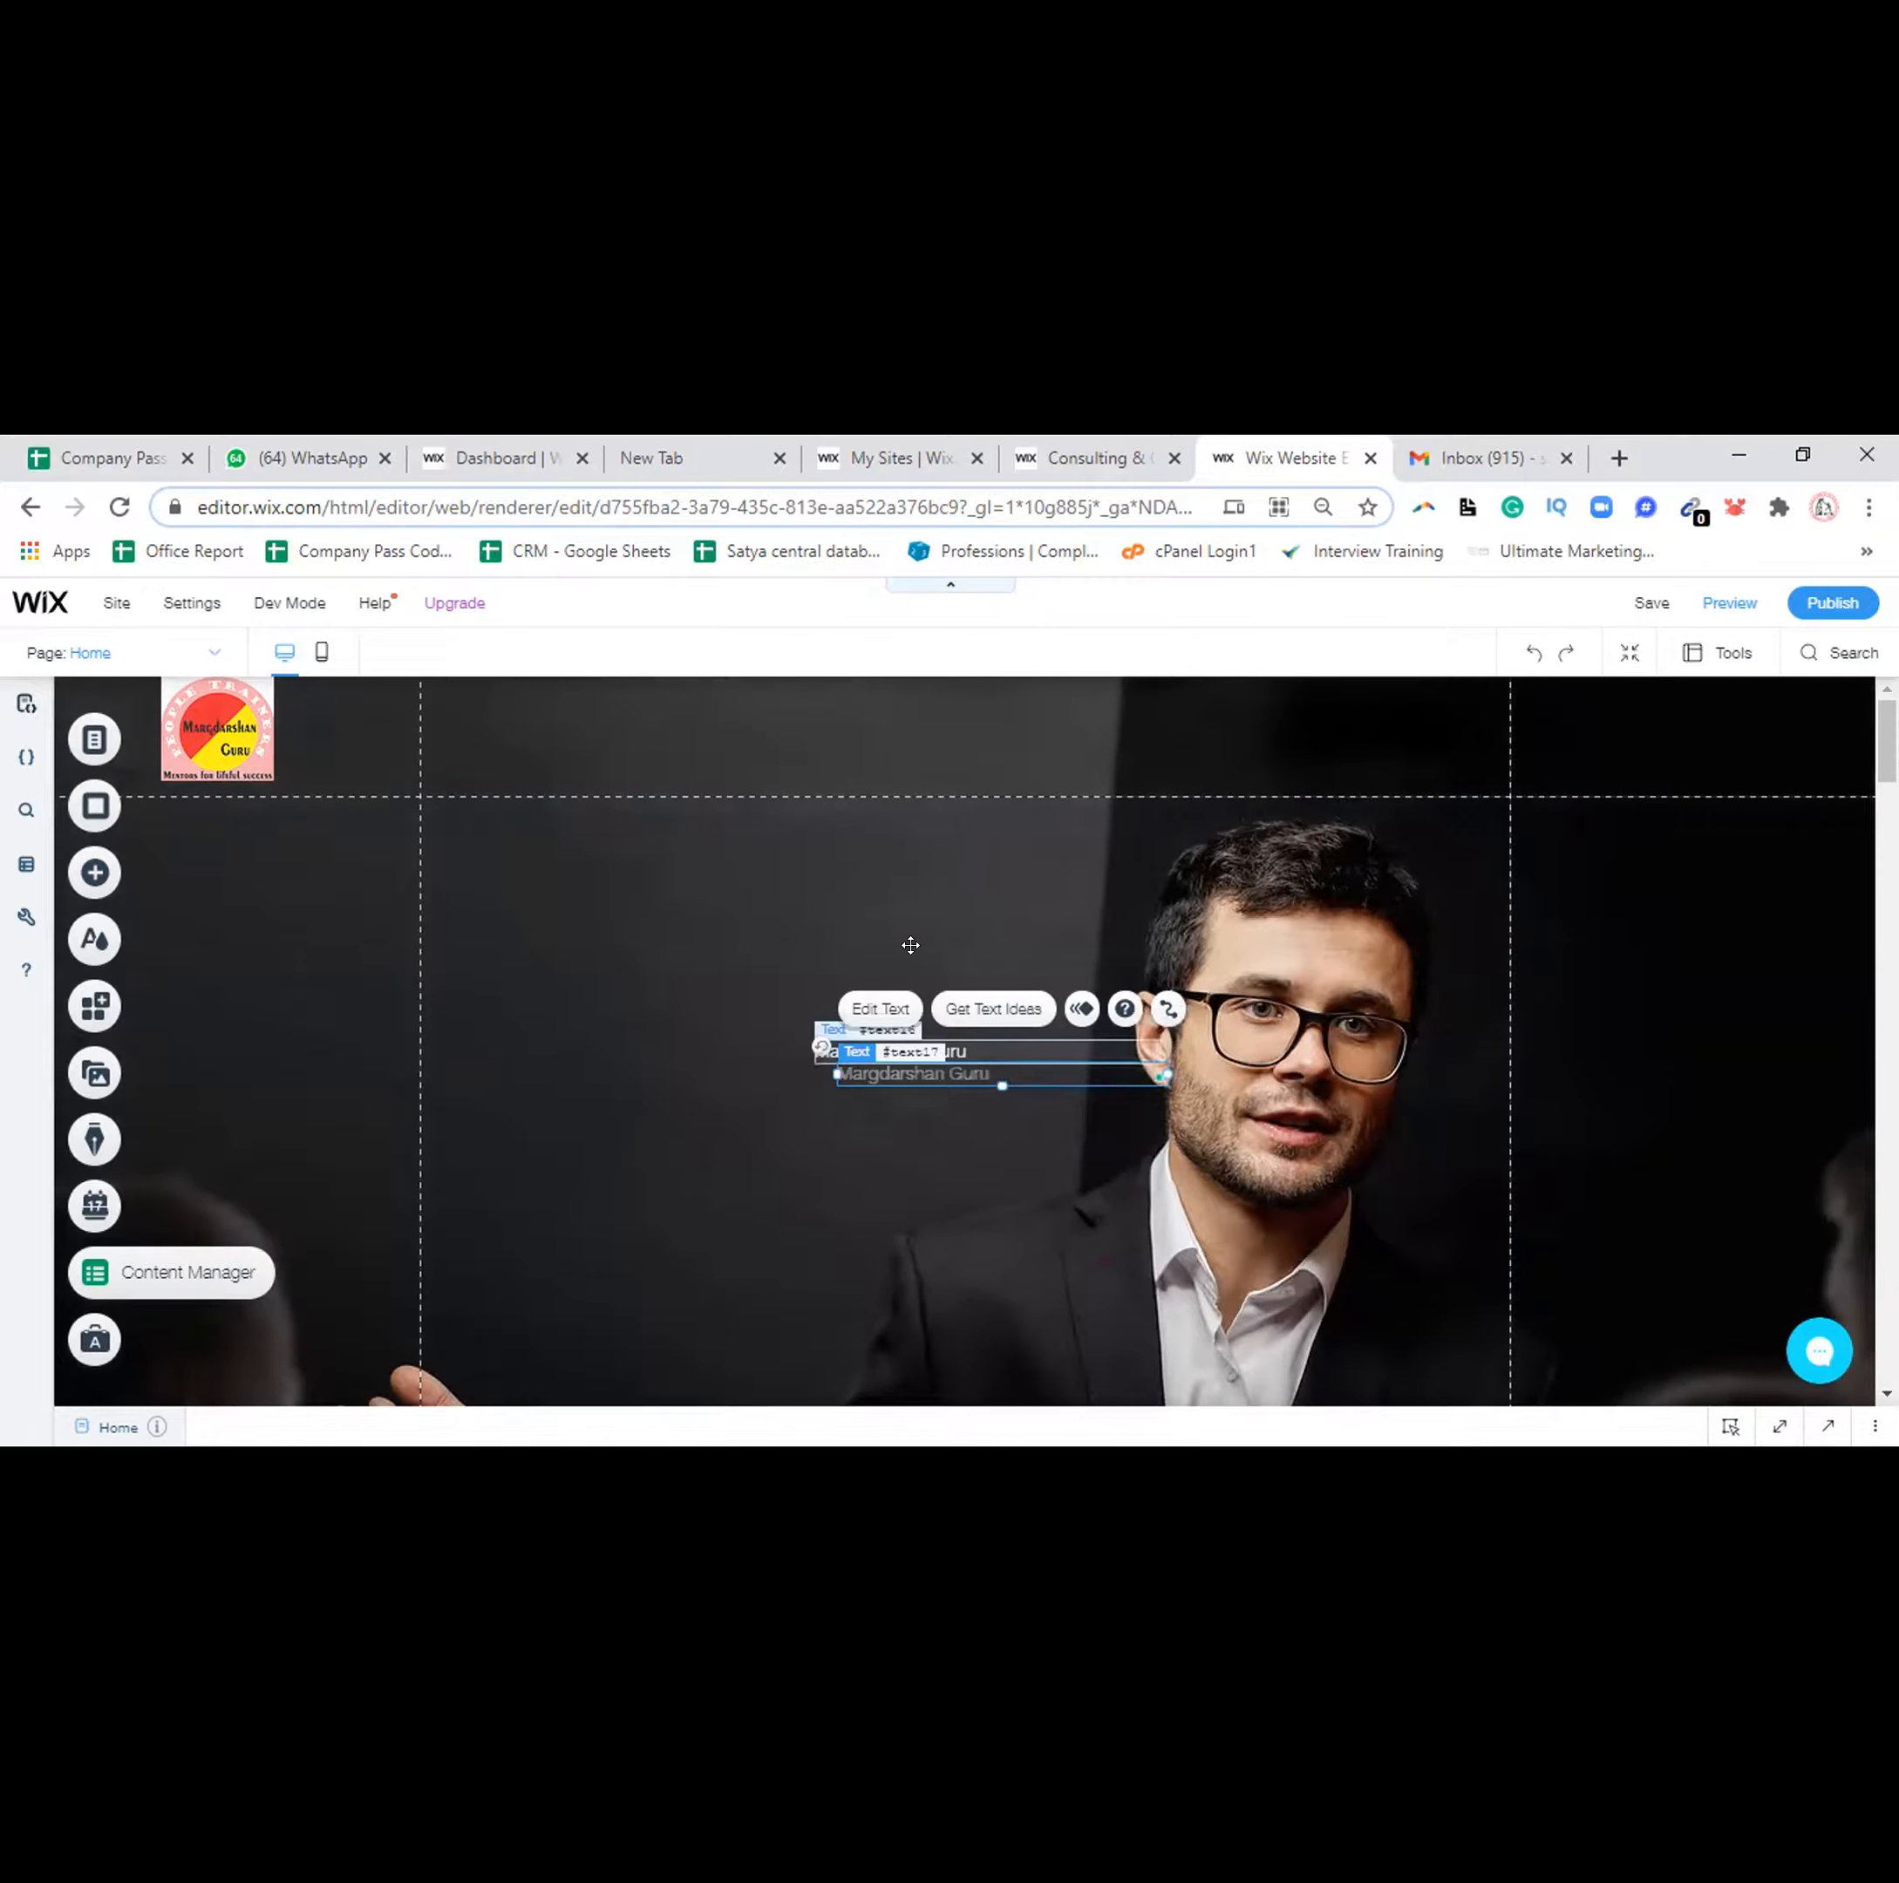
key("ctrl+z")
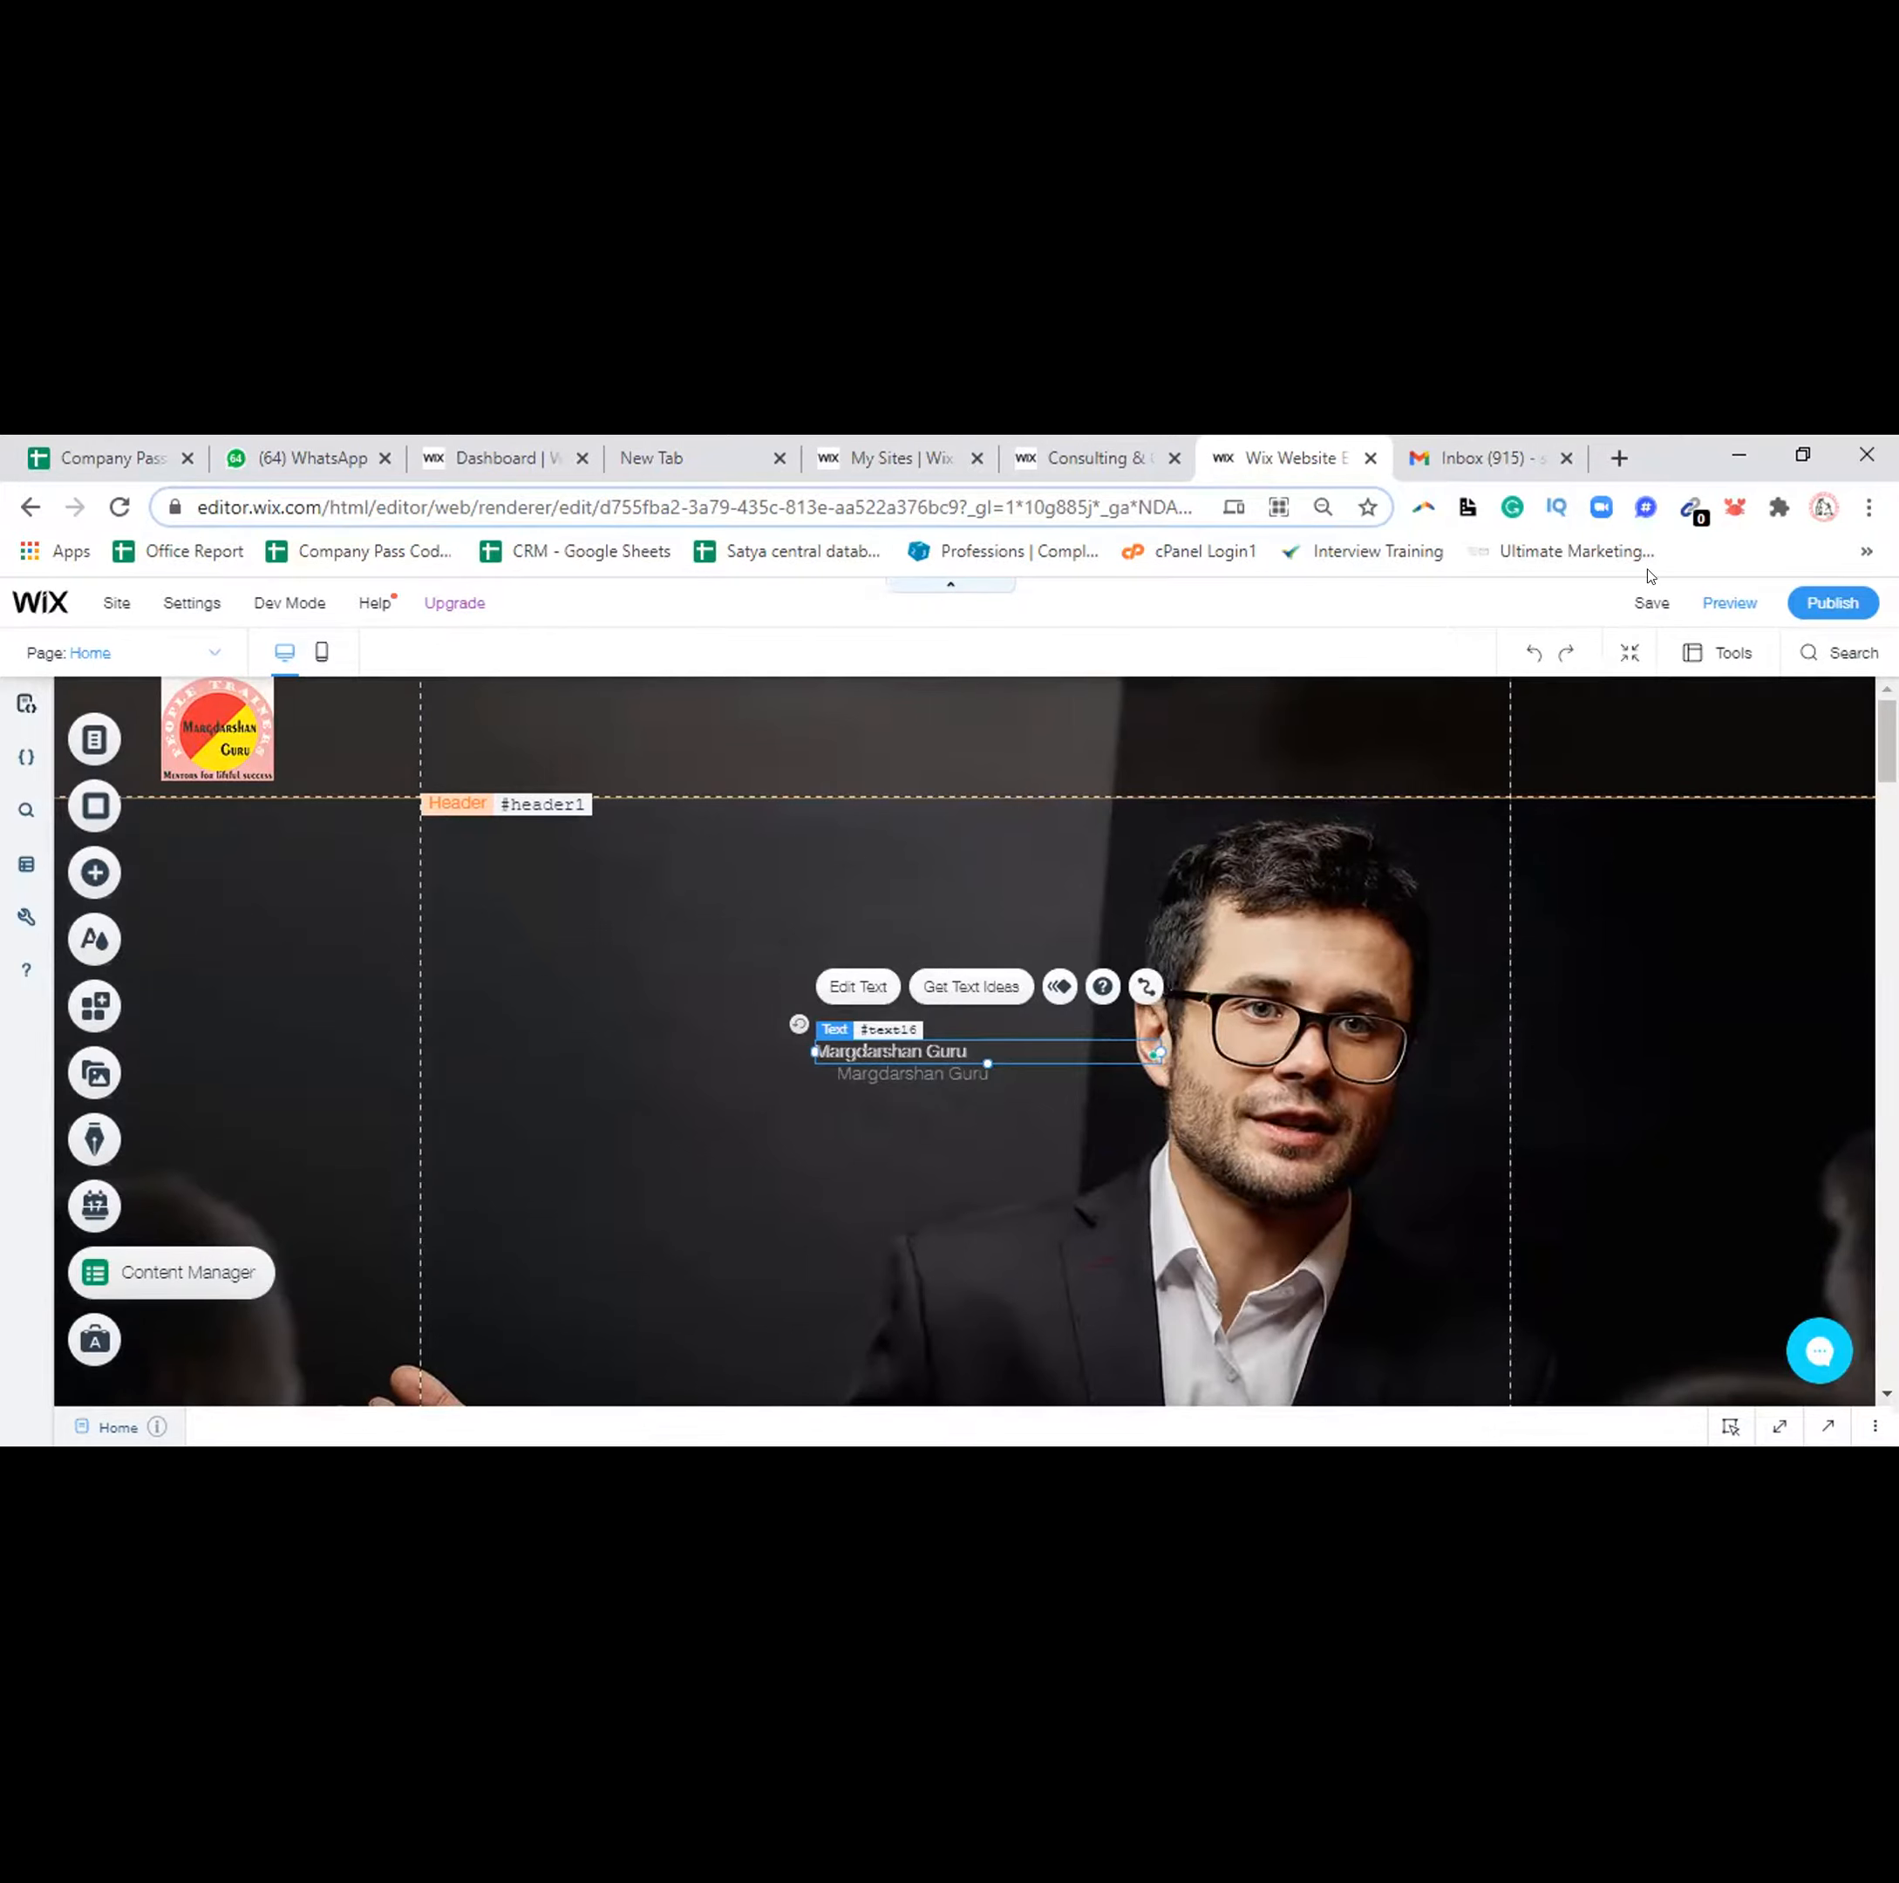
Preview the site as visitors see it
left_click(1721, 603)
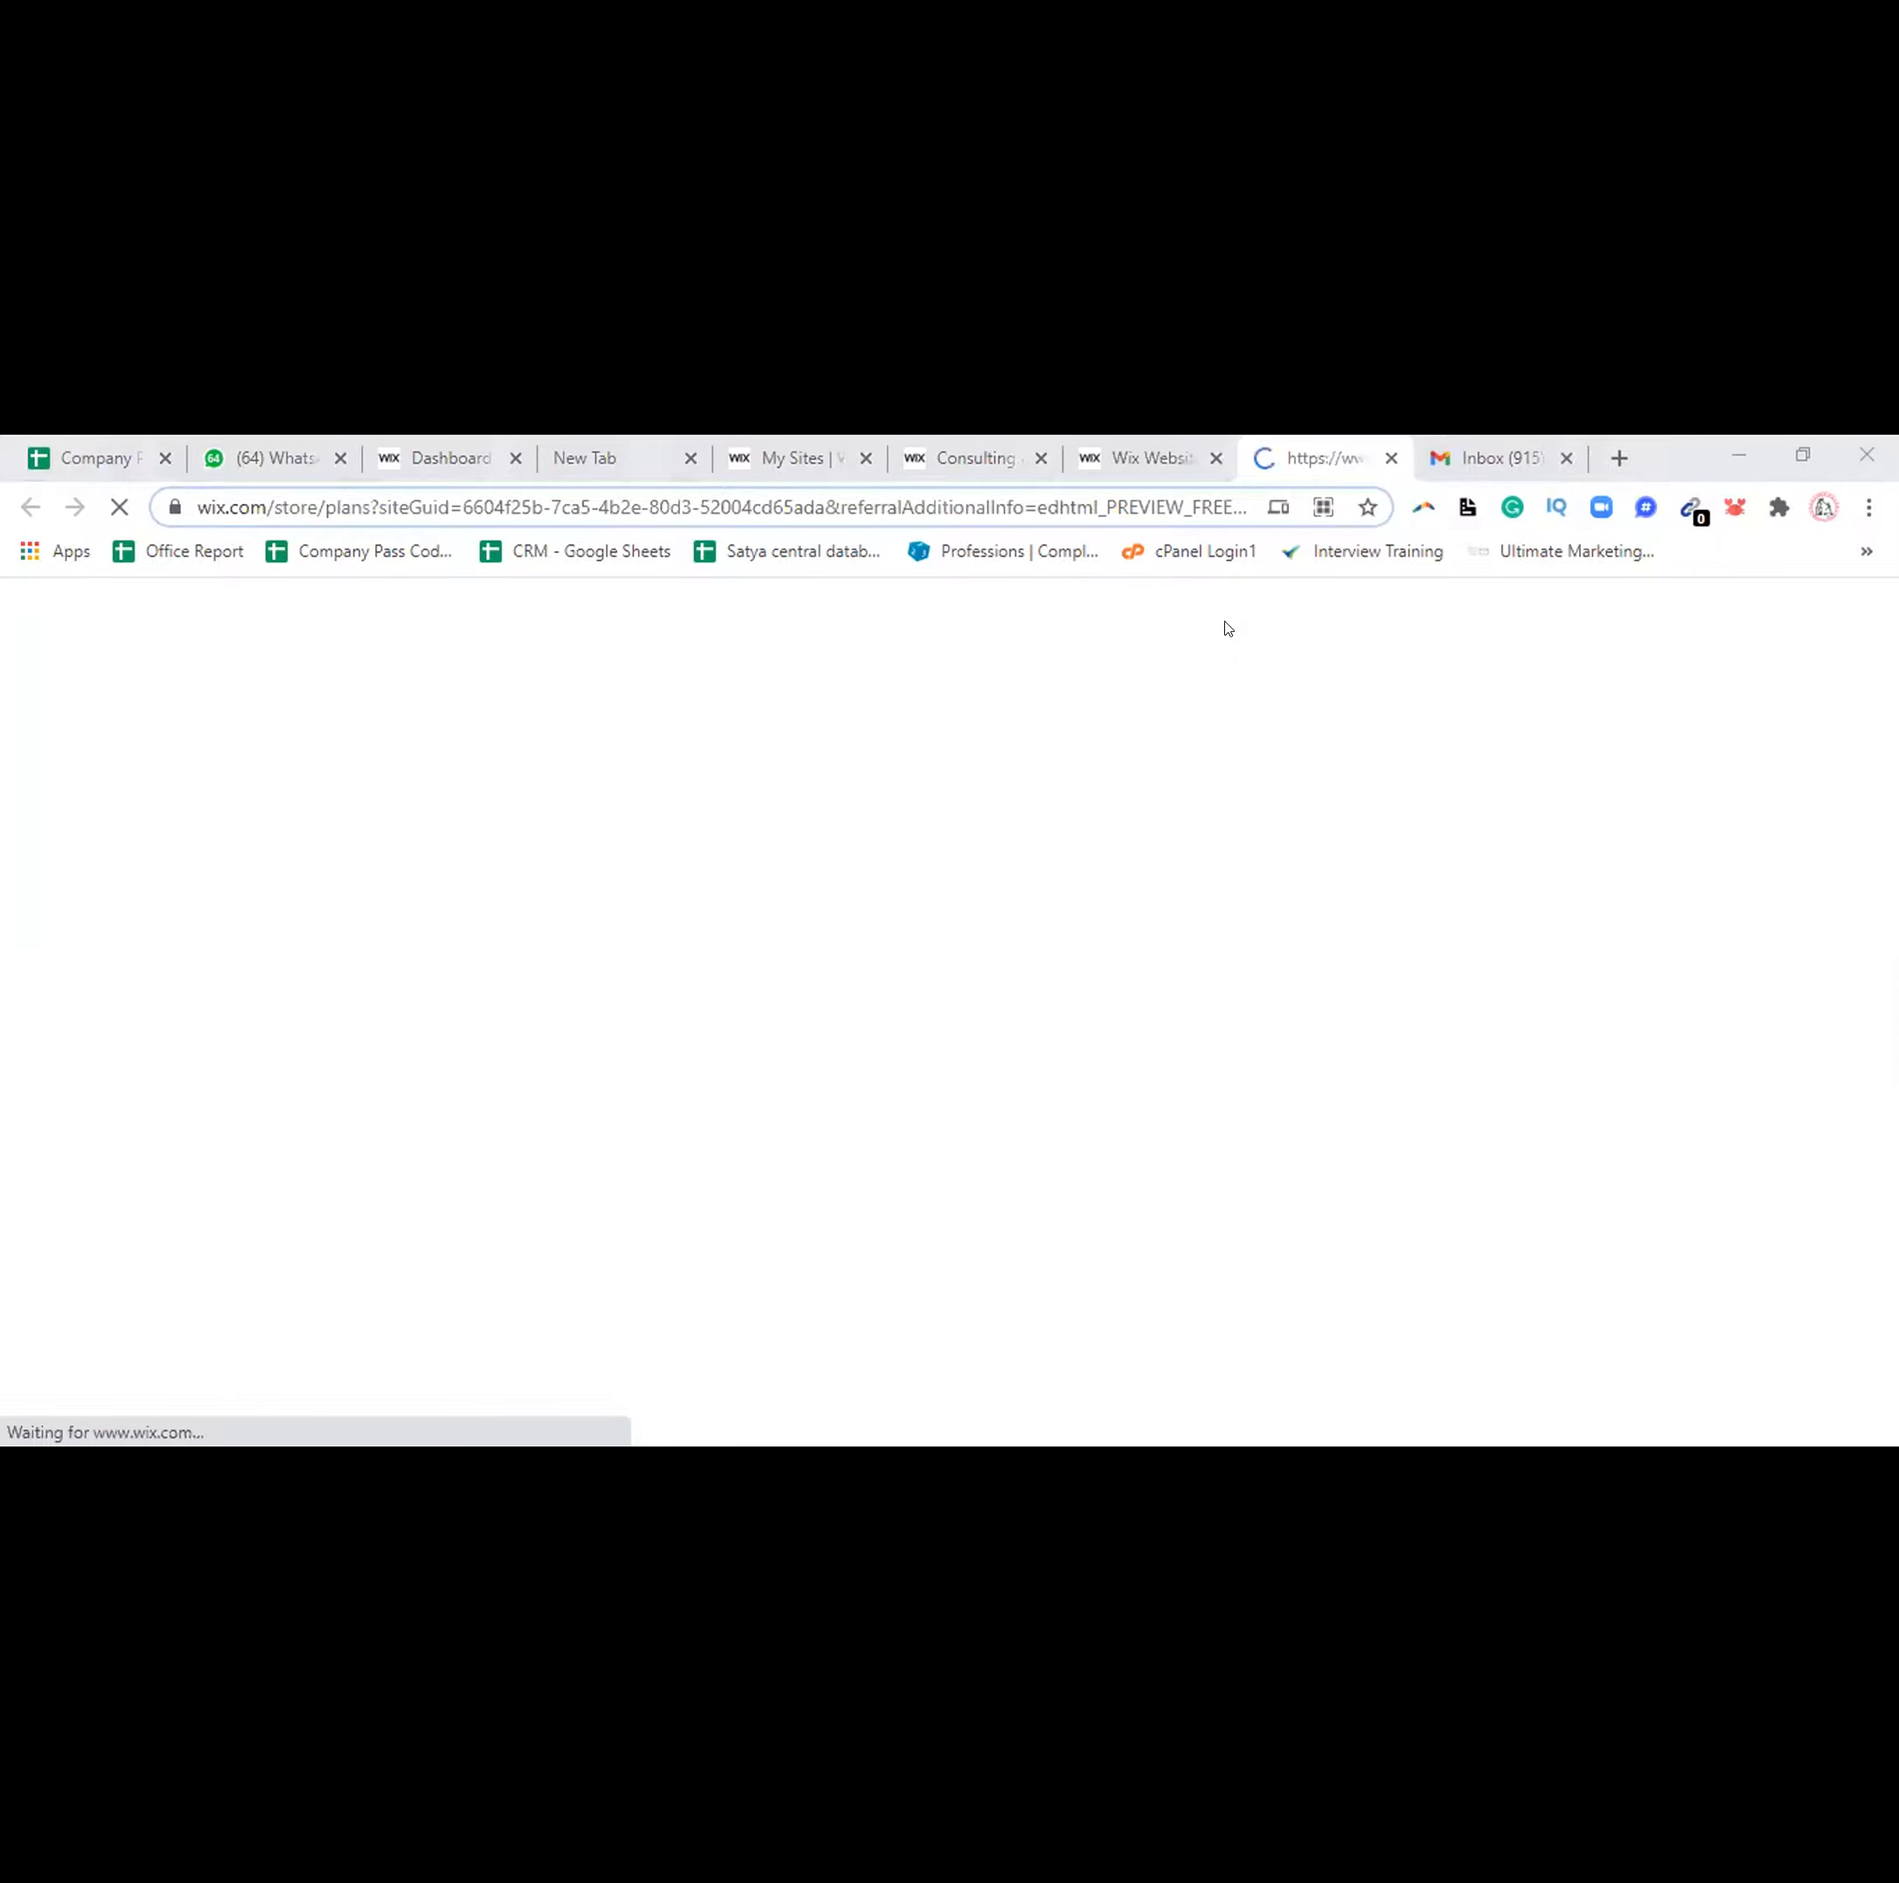
Collapse the Developer Console, reload the preview, and switch to the Premium Plan upgrade tab
left_click(1165, 455)
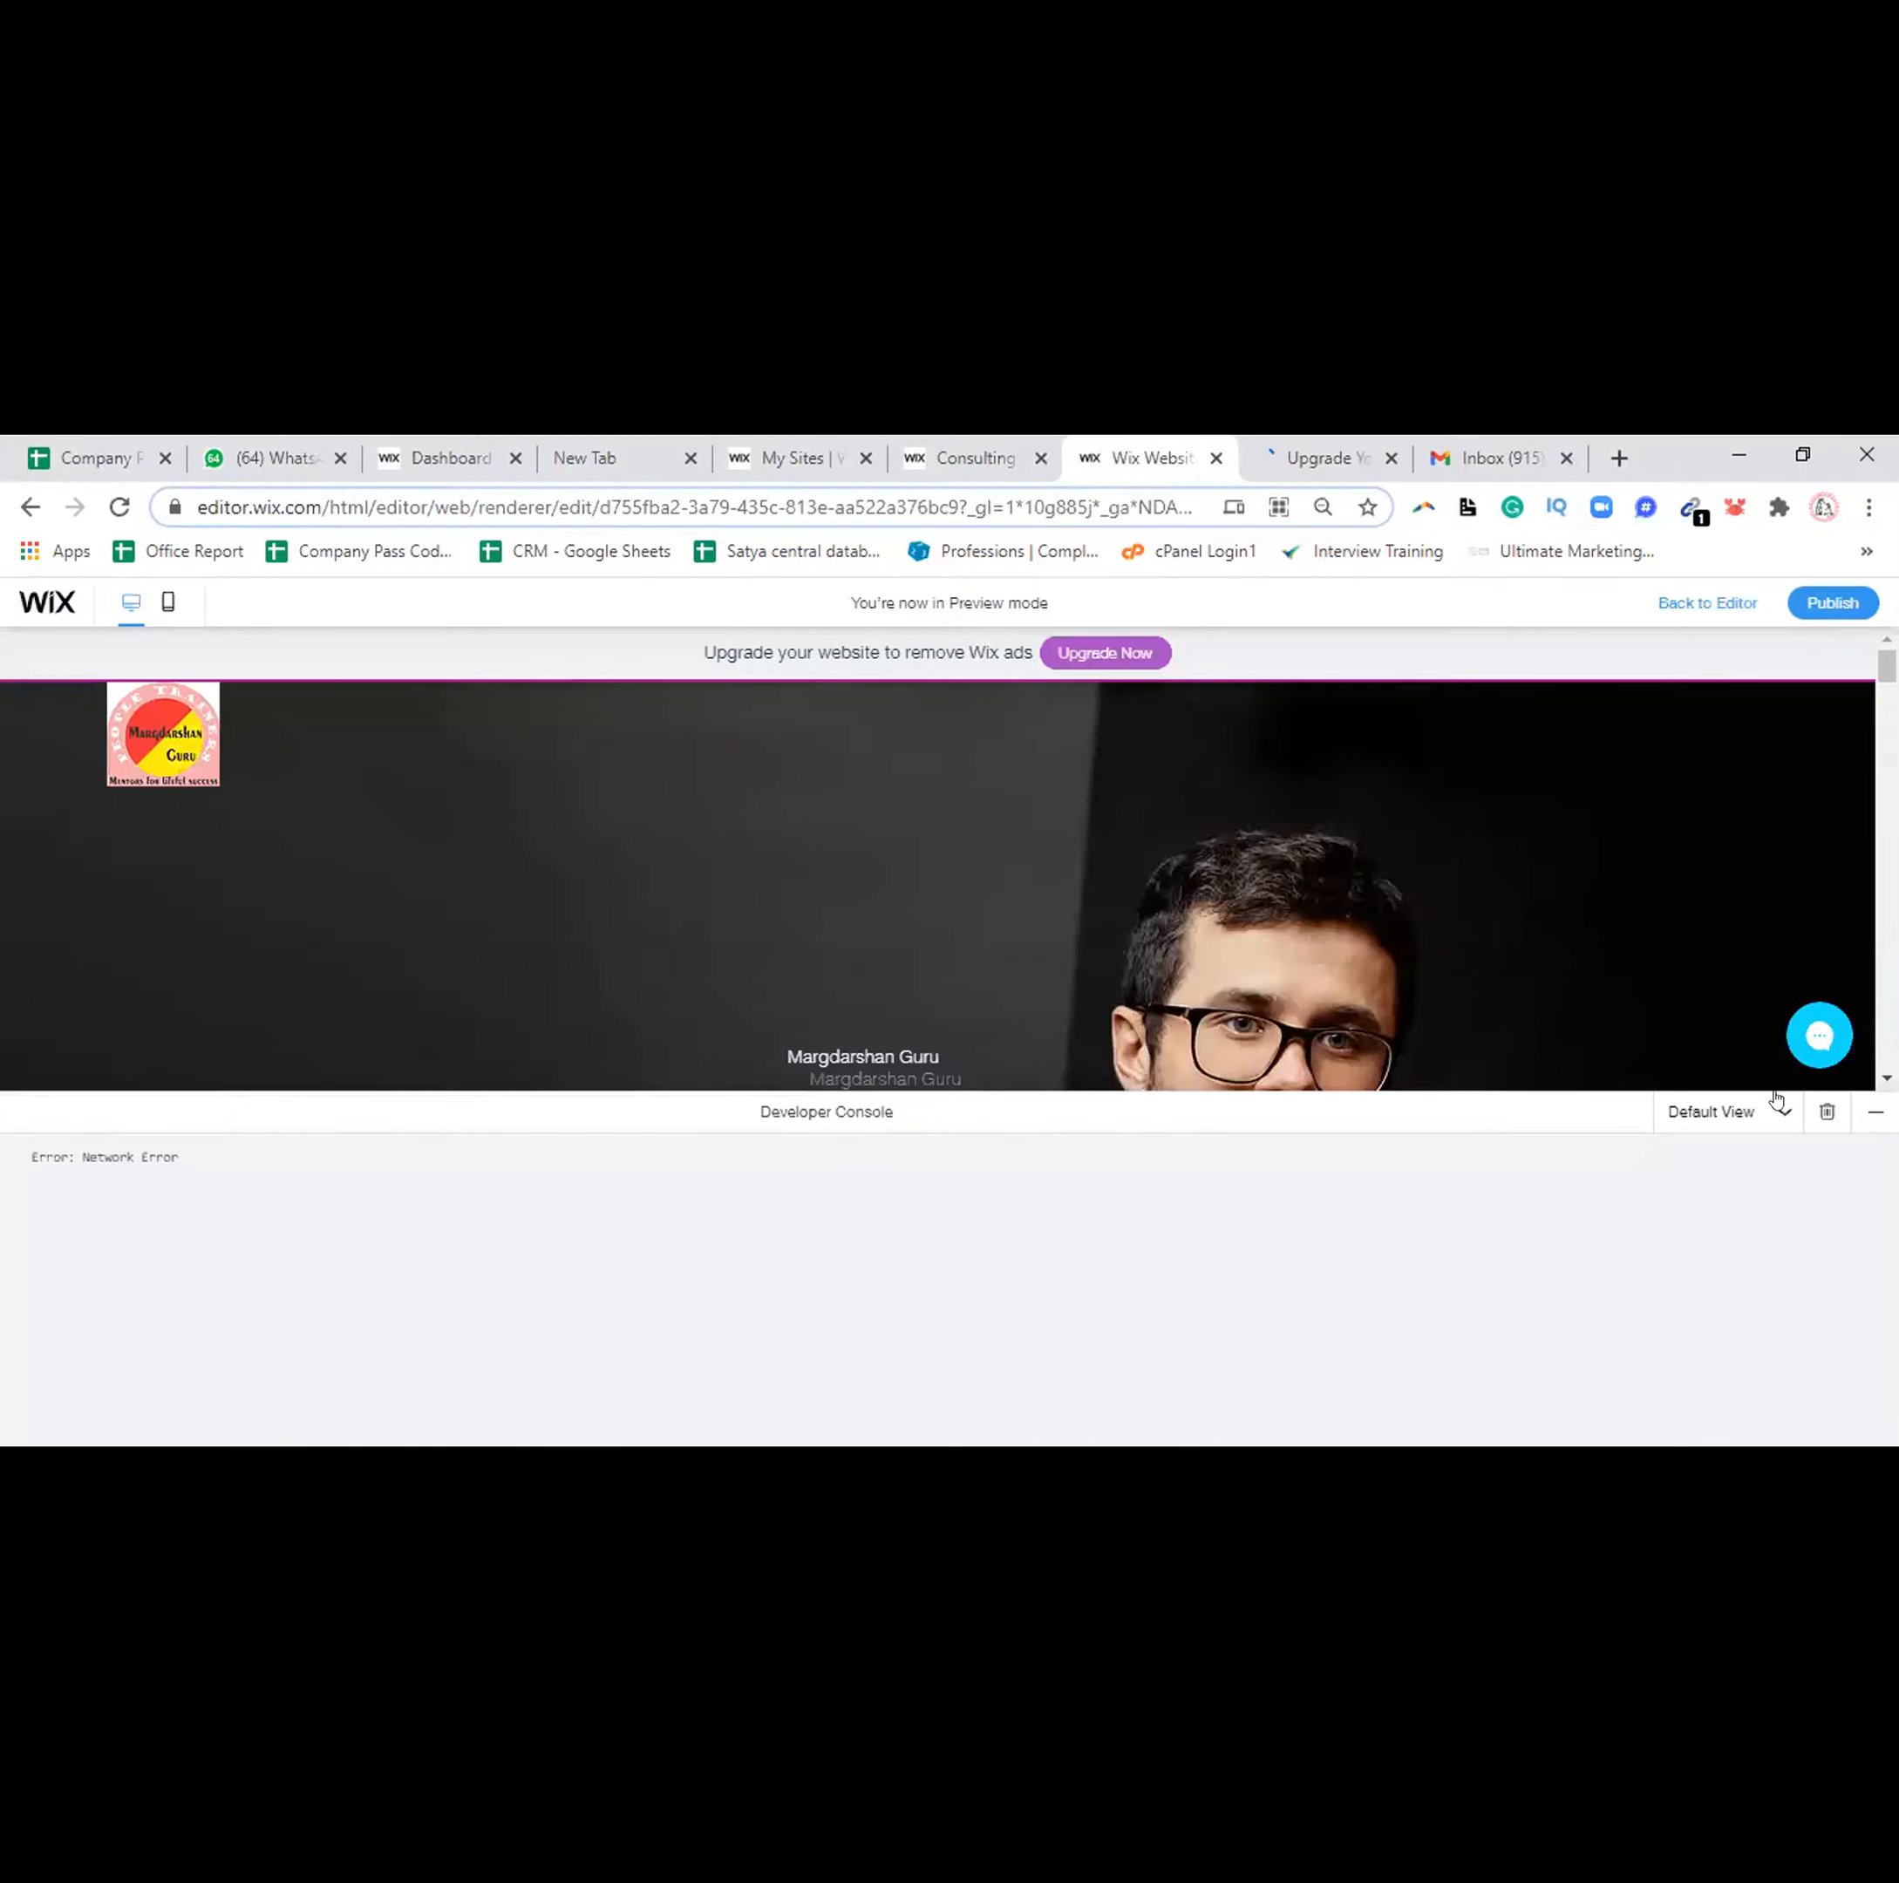
left_click(1783, 1112)
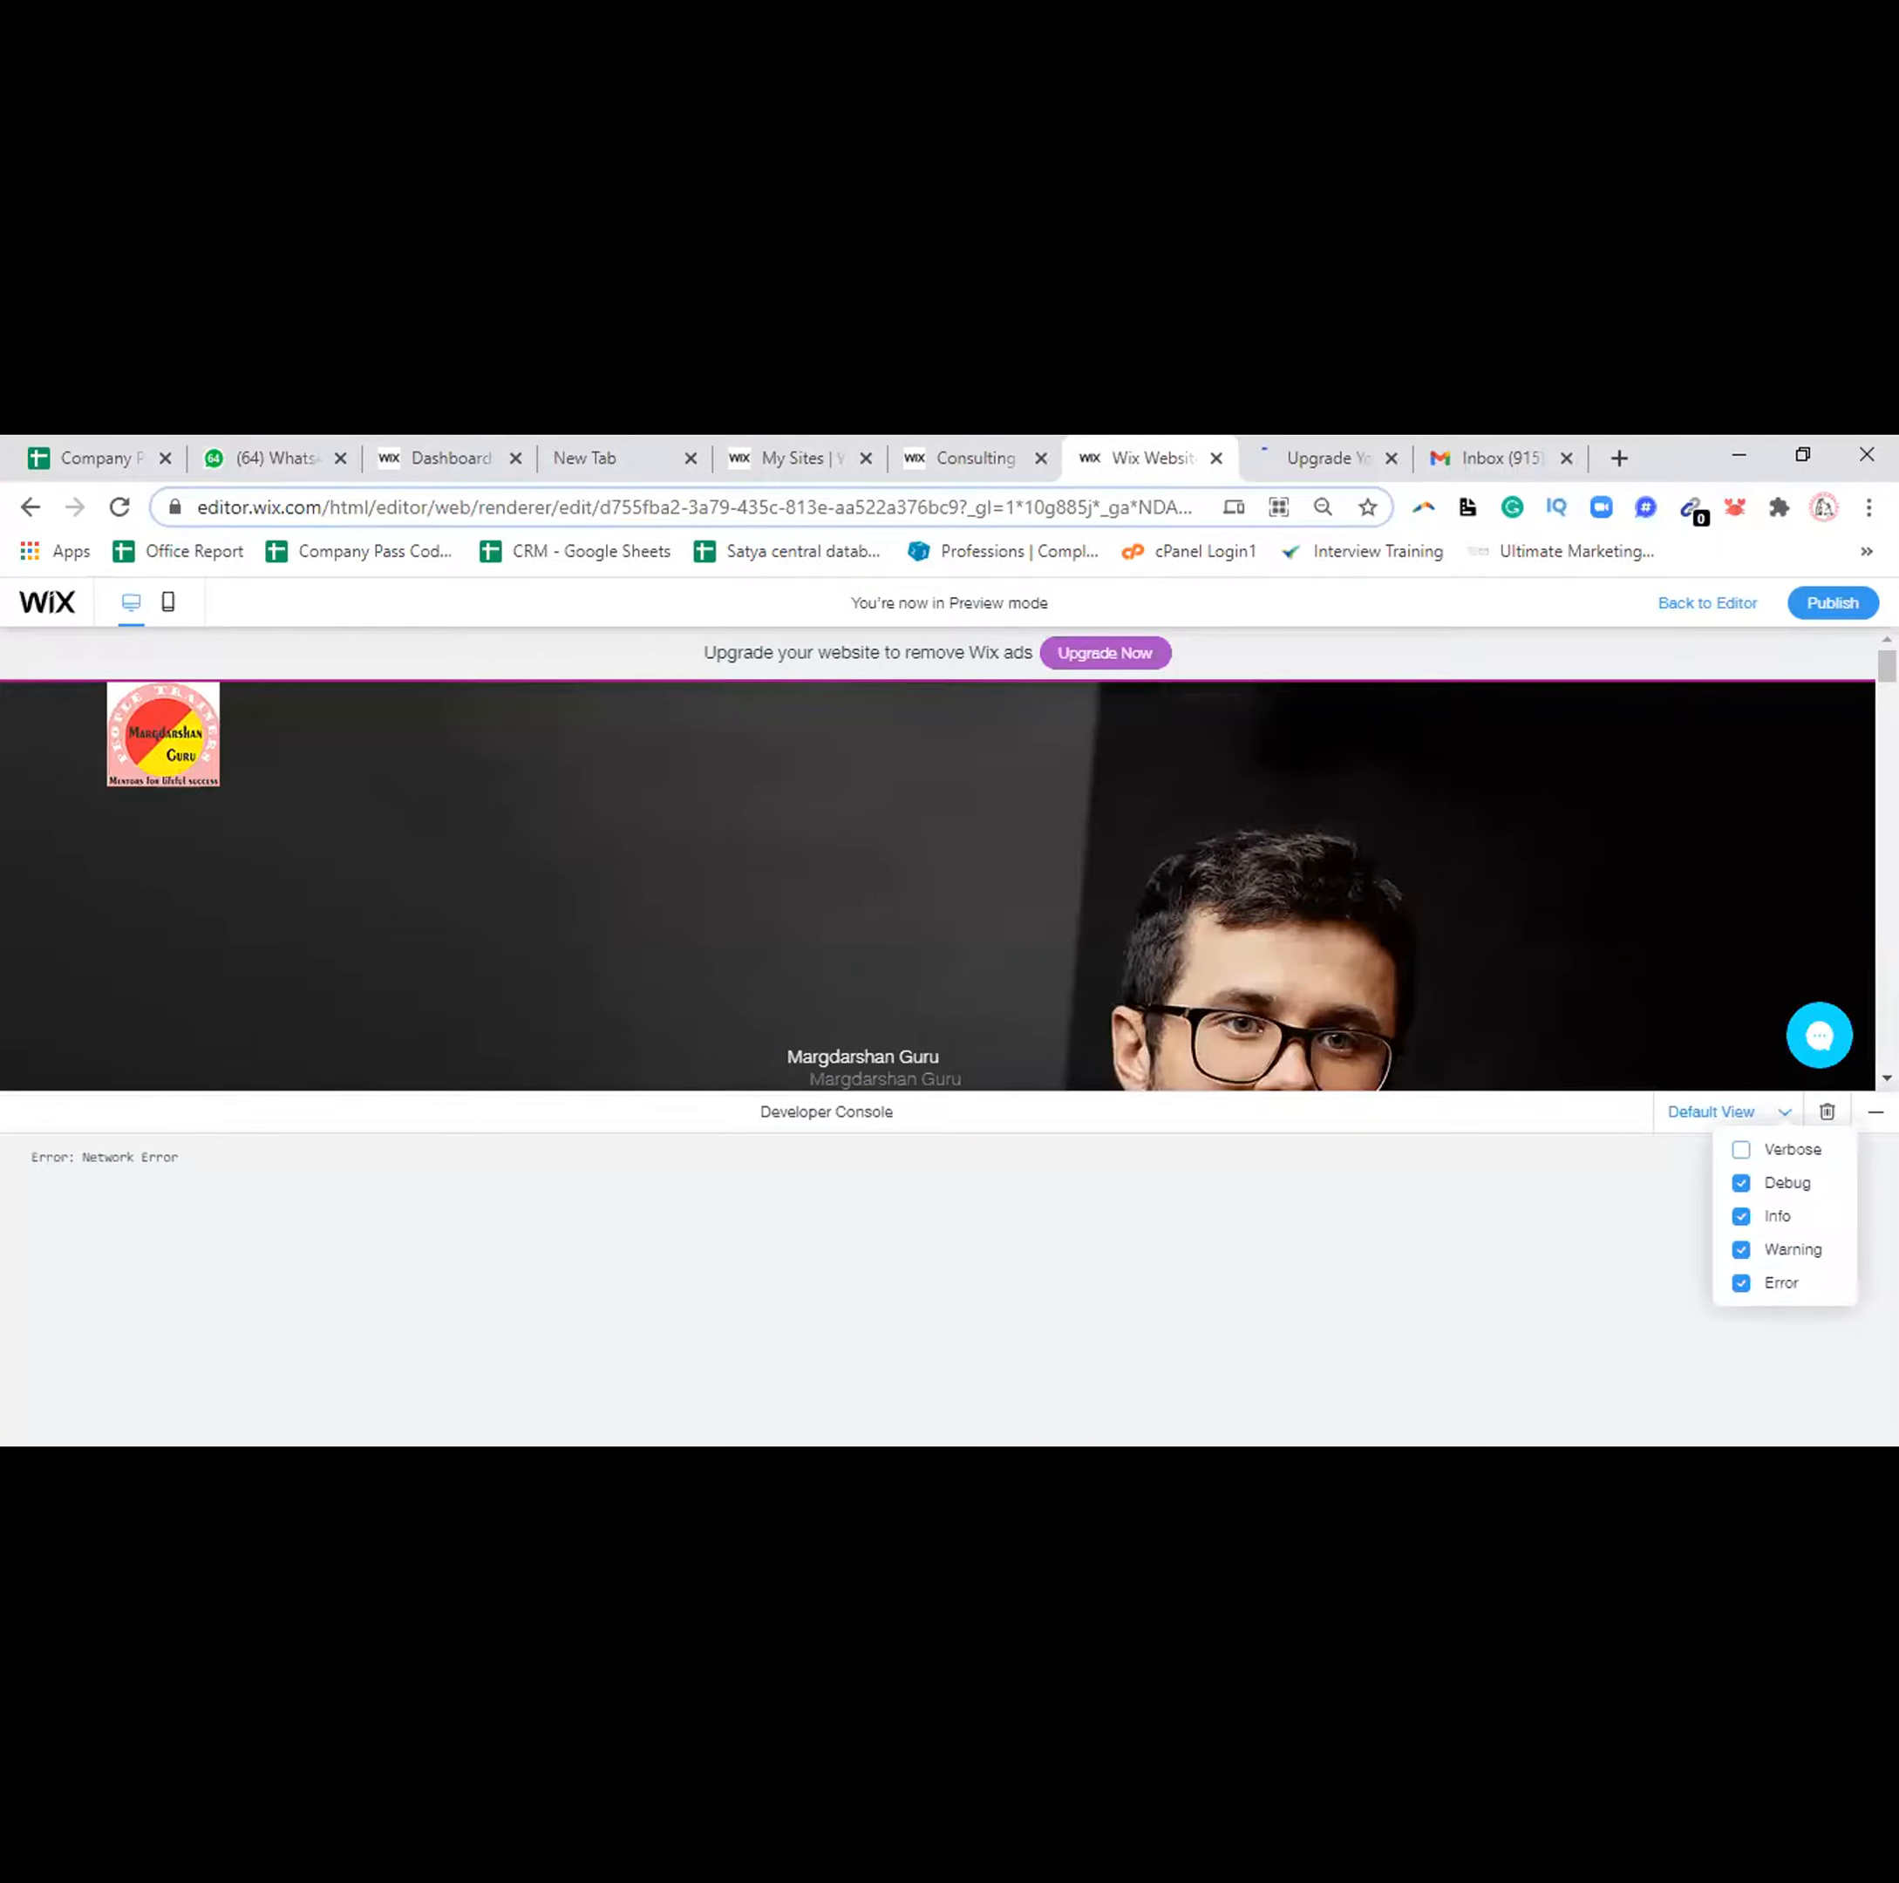
left_click(1862, 1114)
mouse_move(1886, 672)
left_mouse_down()
mouse_move(1887, 920)
mouse_move(1886, 693)
left_mouse_up()
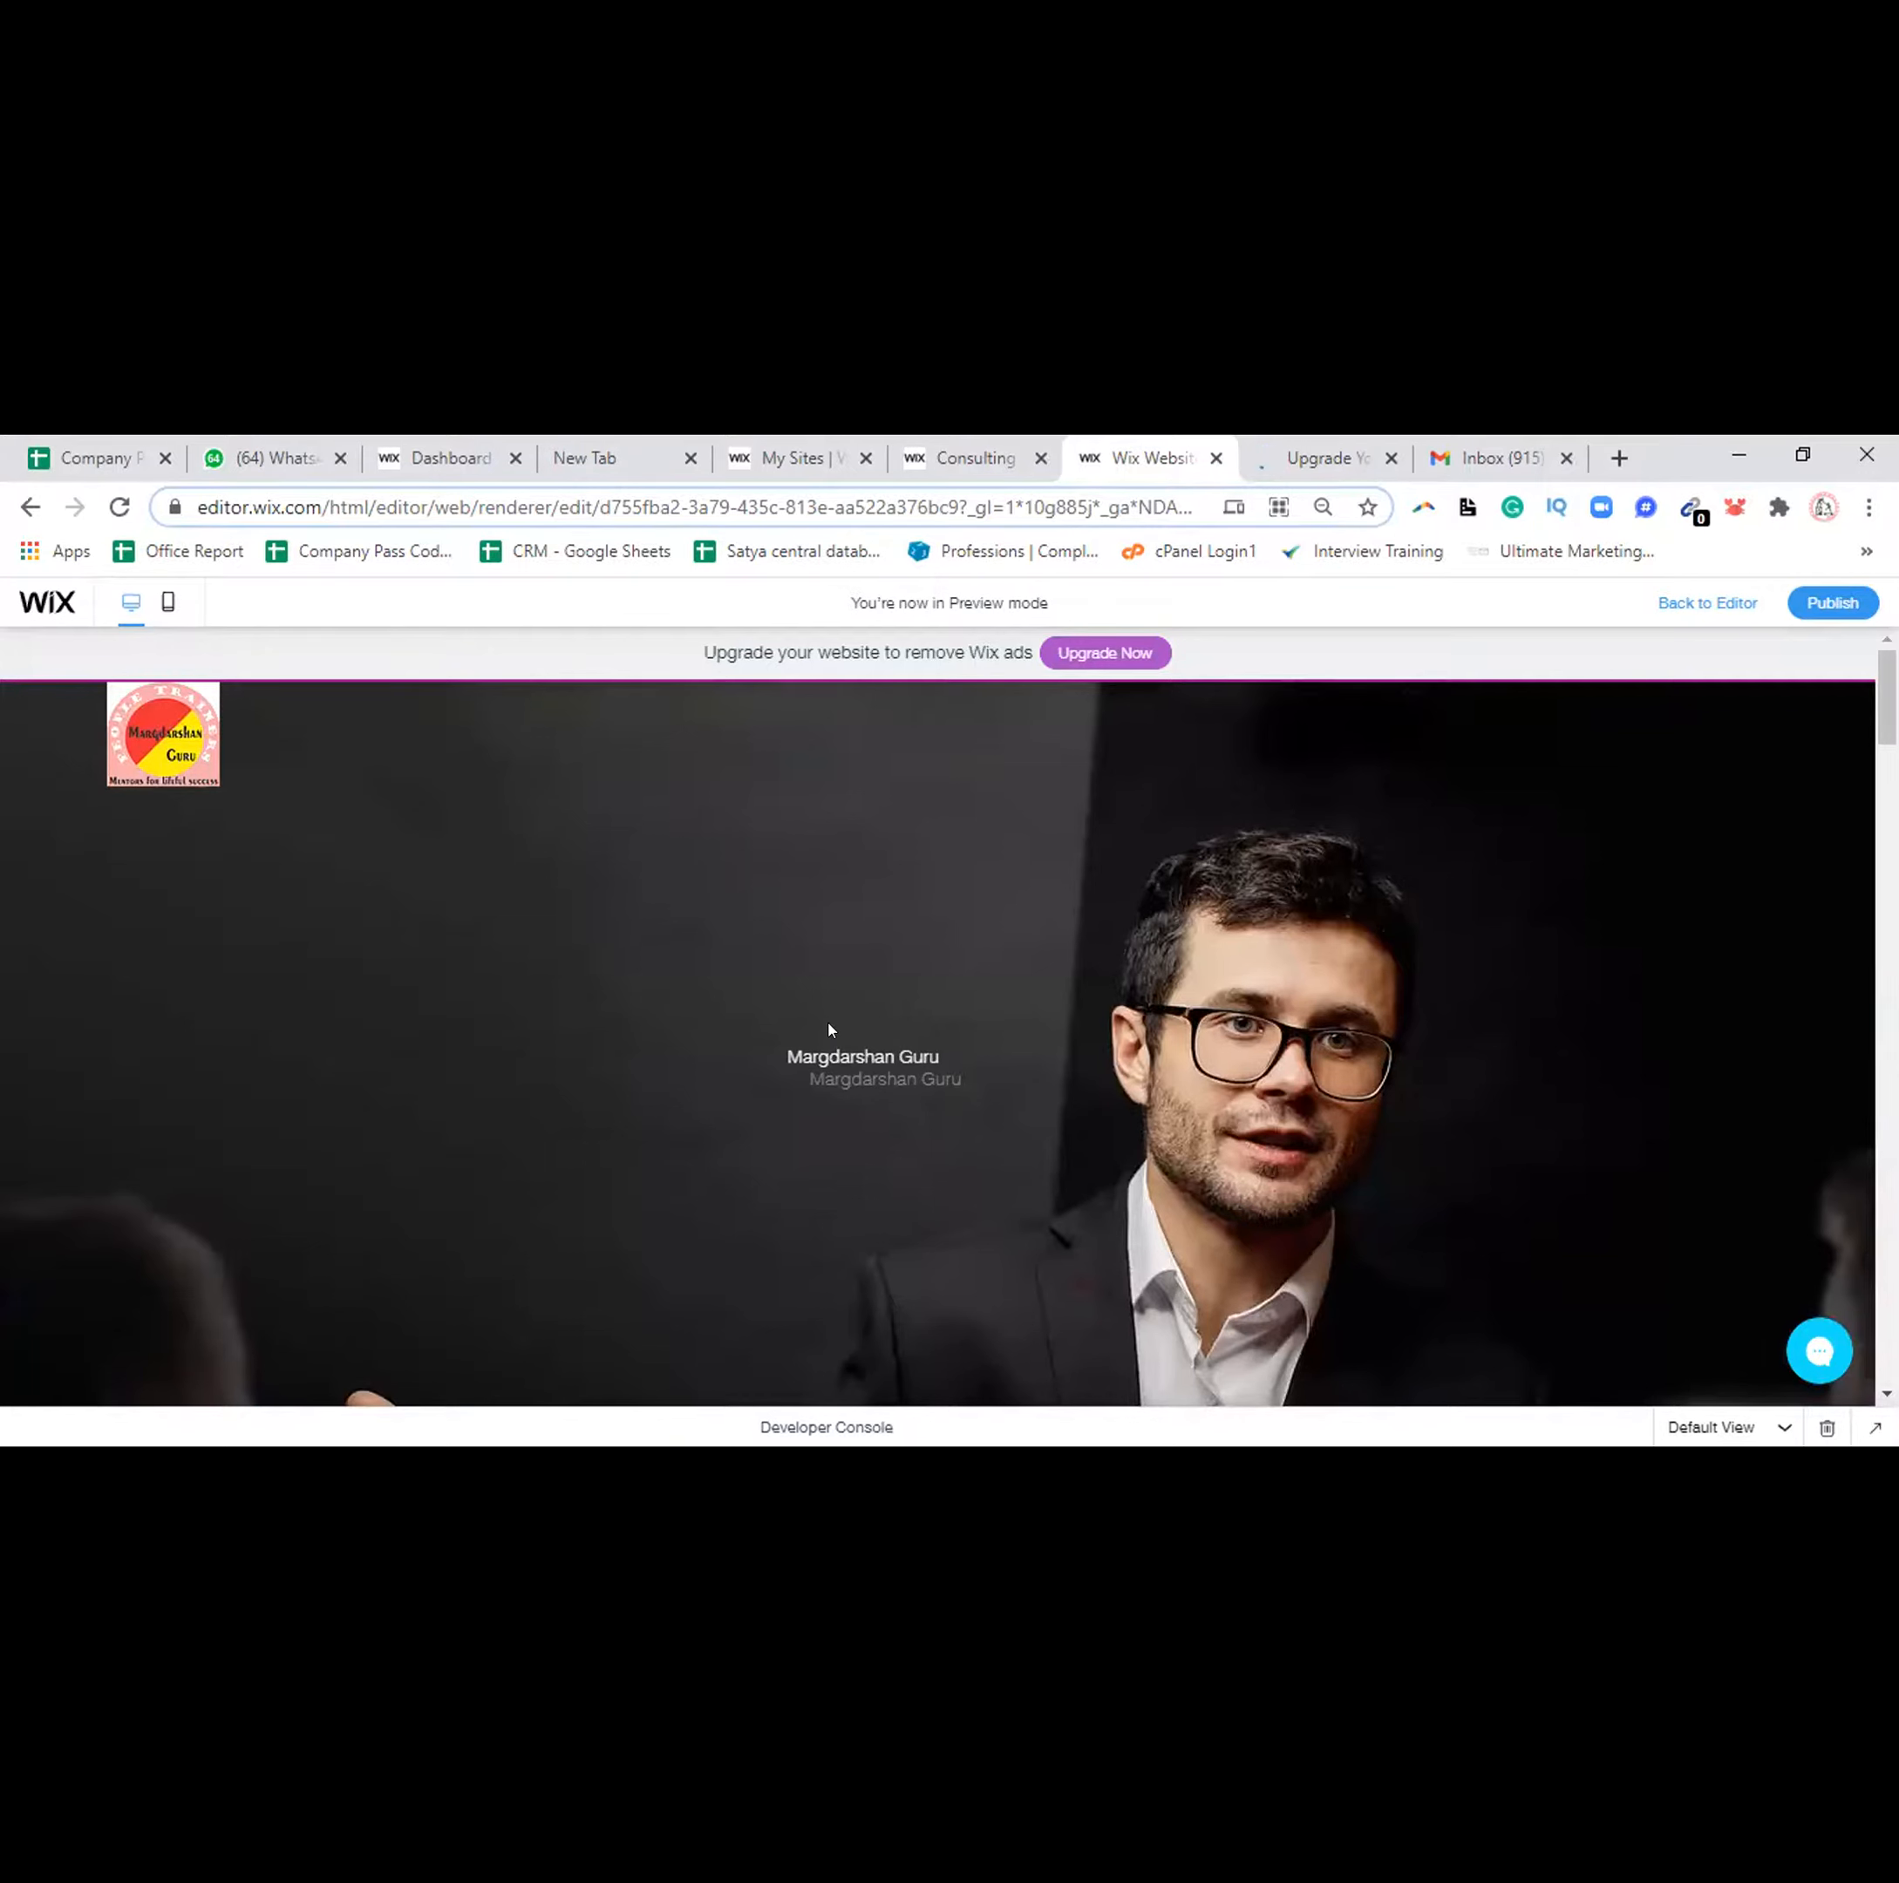
left_click(696, 496)
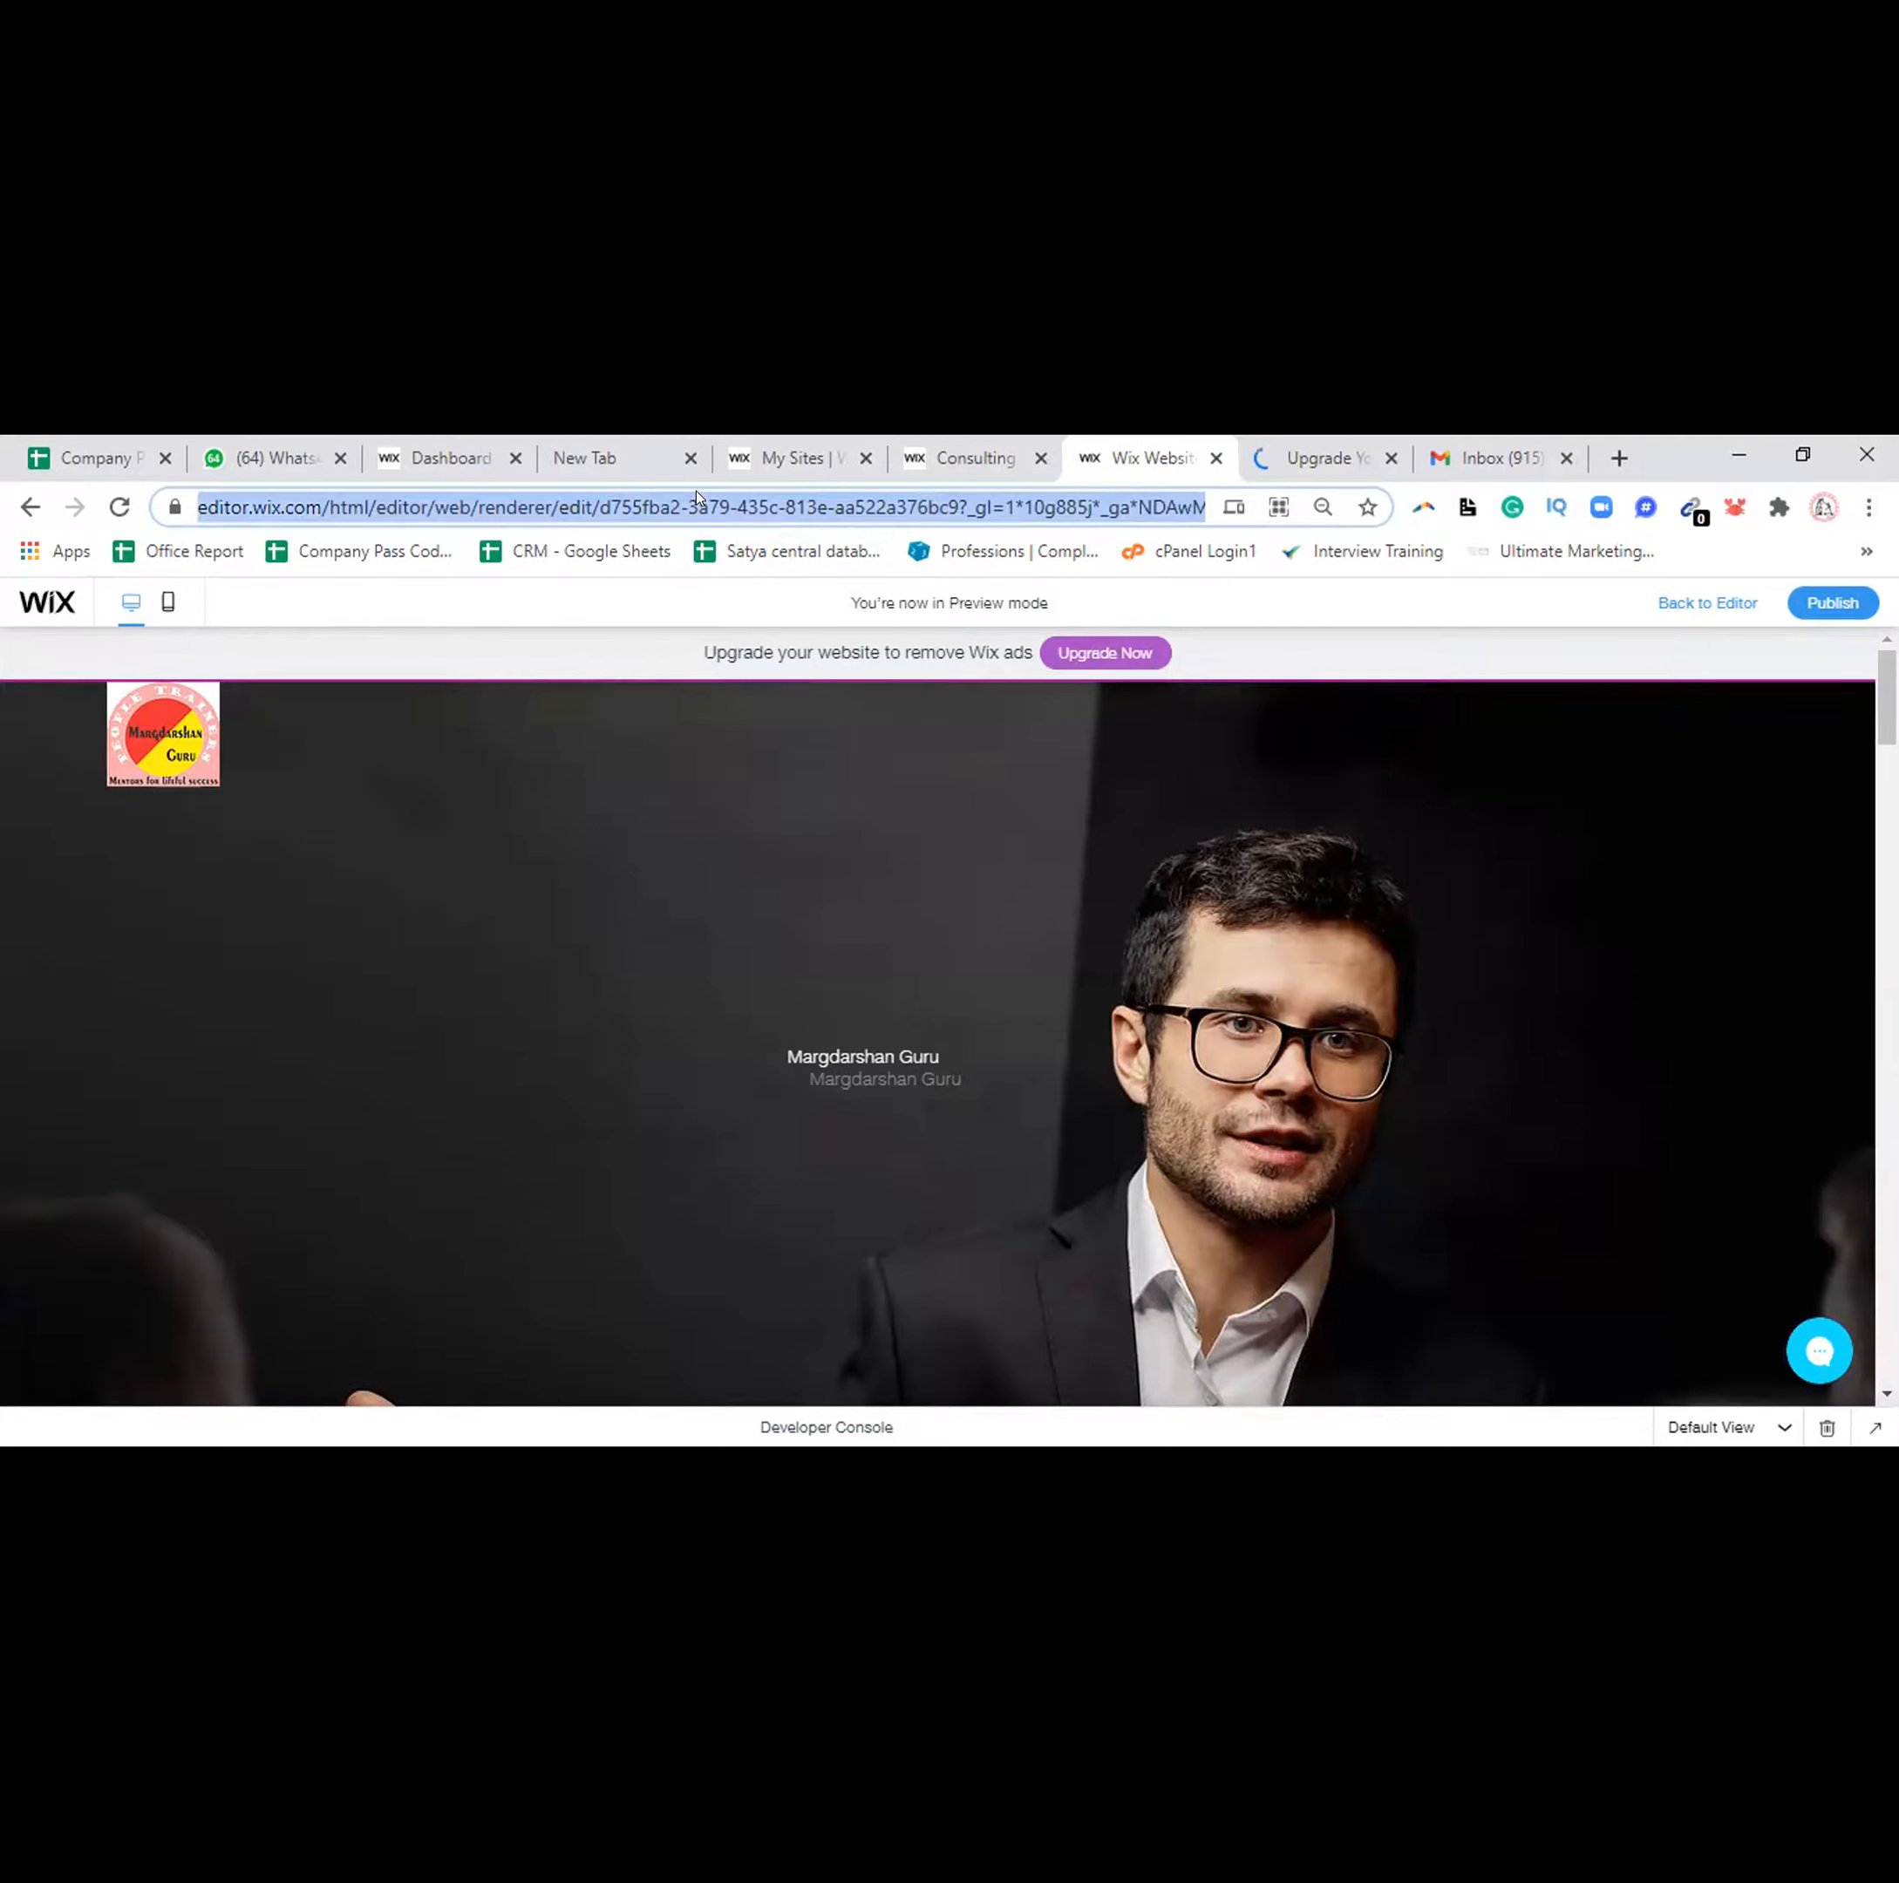
key("Return")
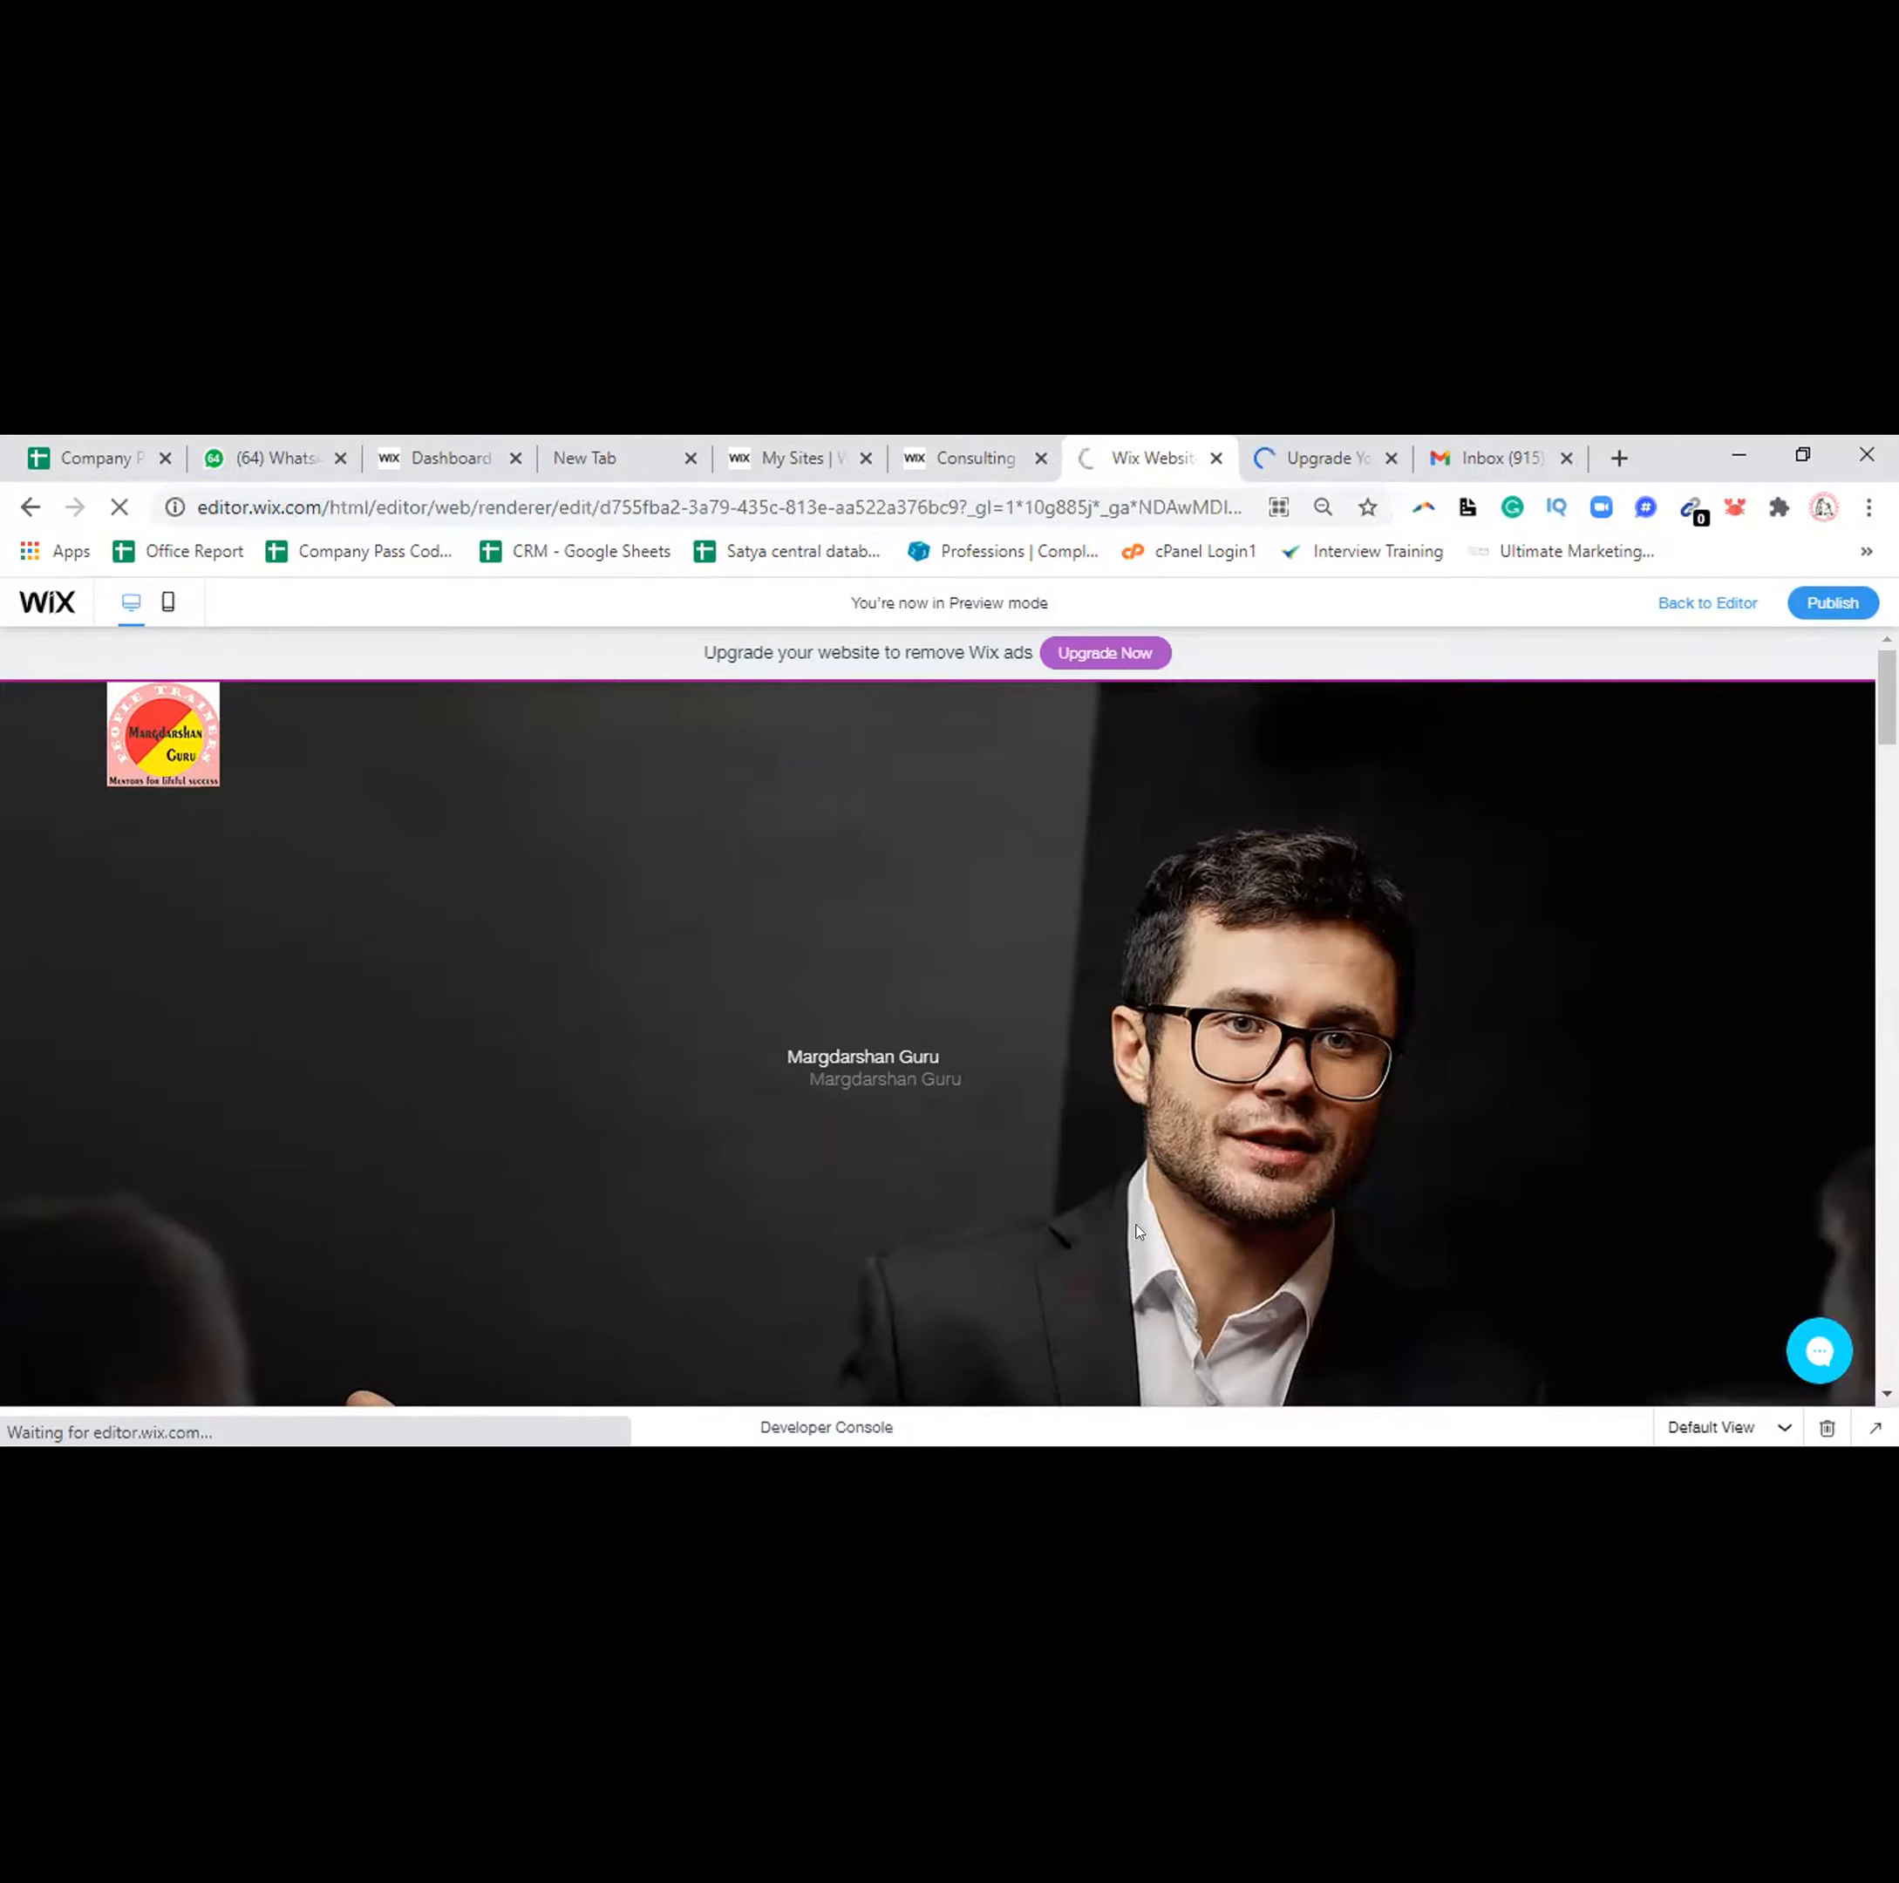
left_click(1318, 450)
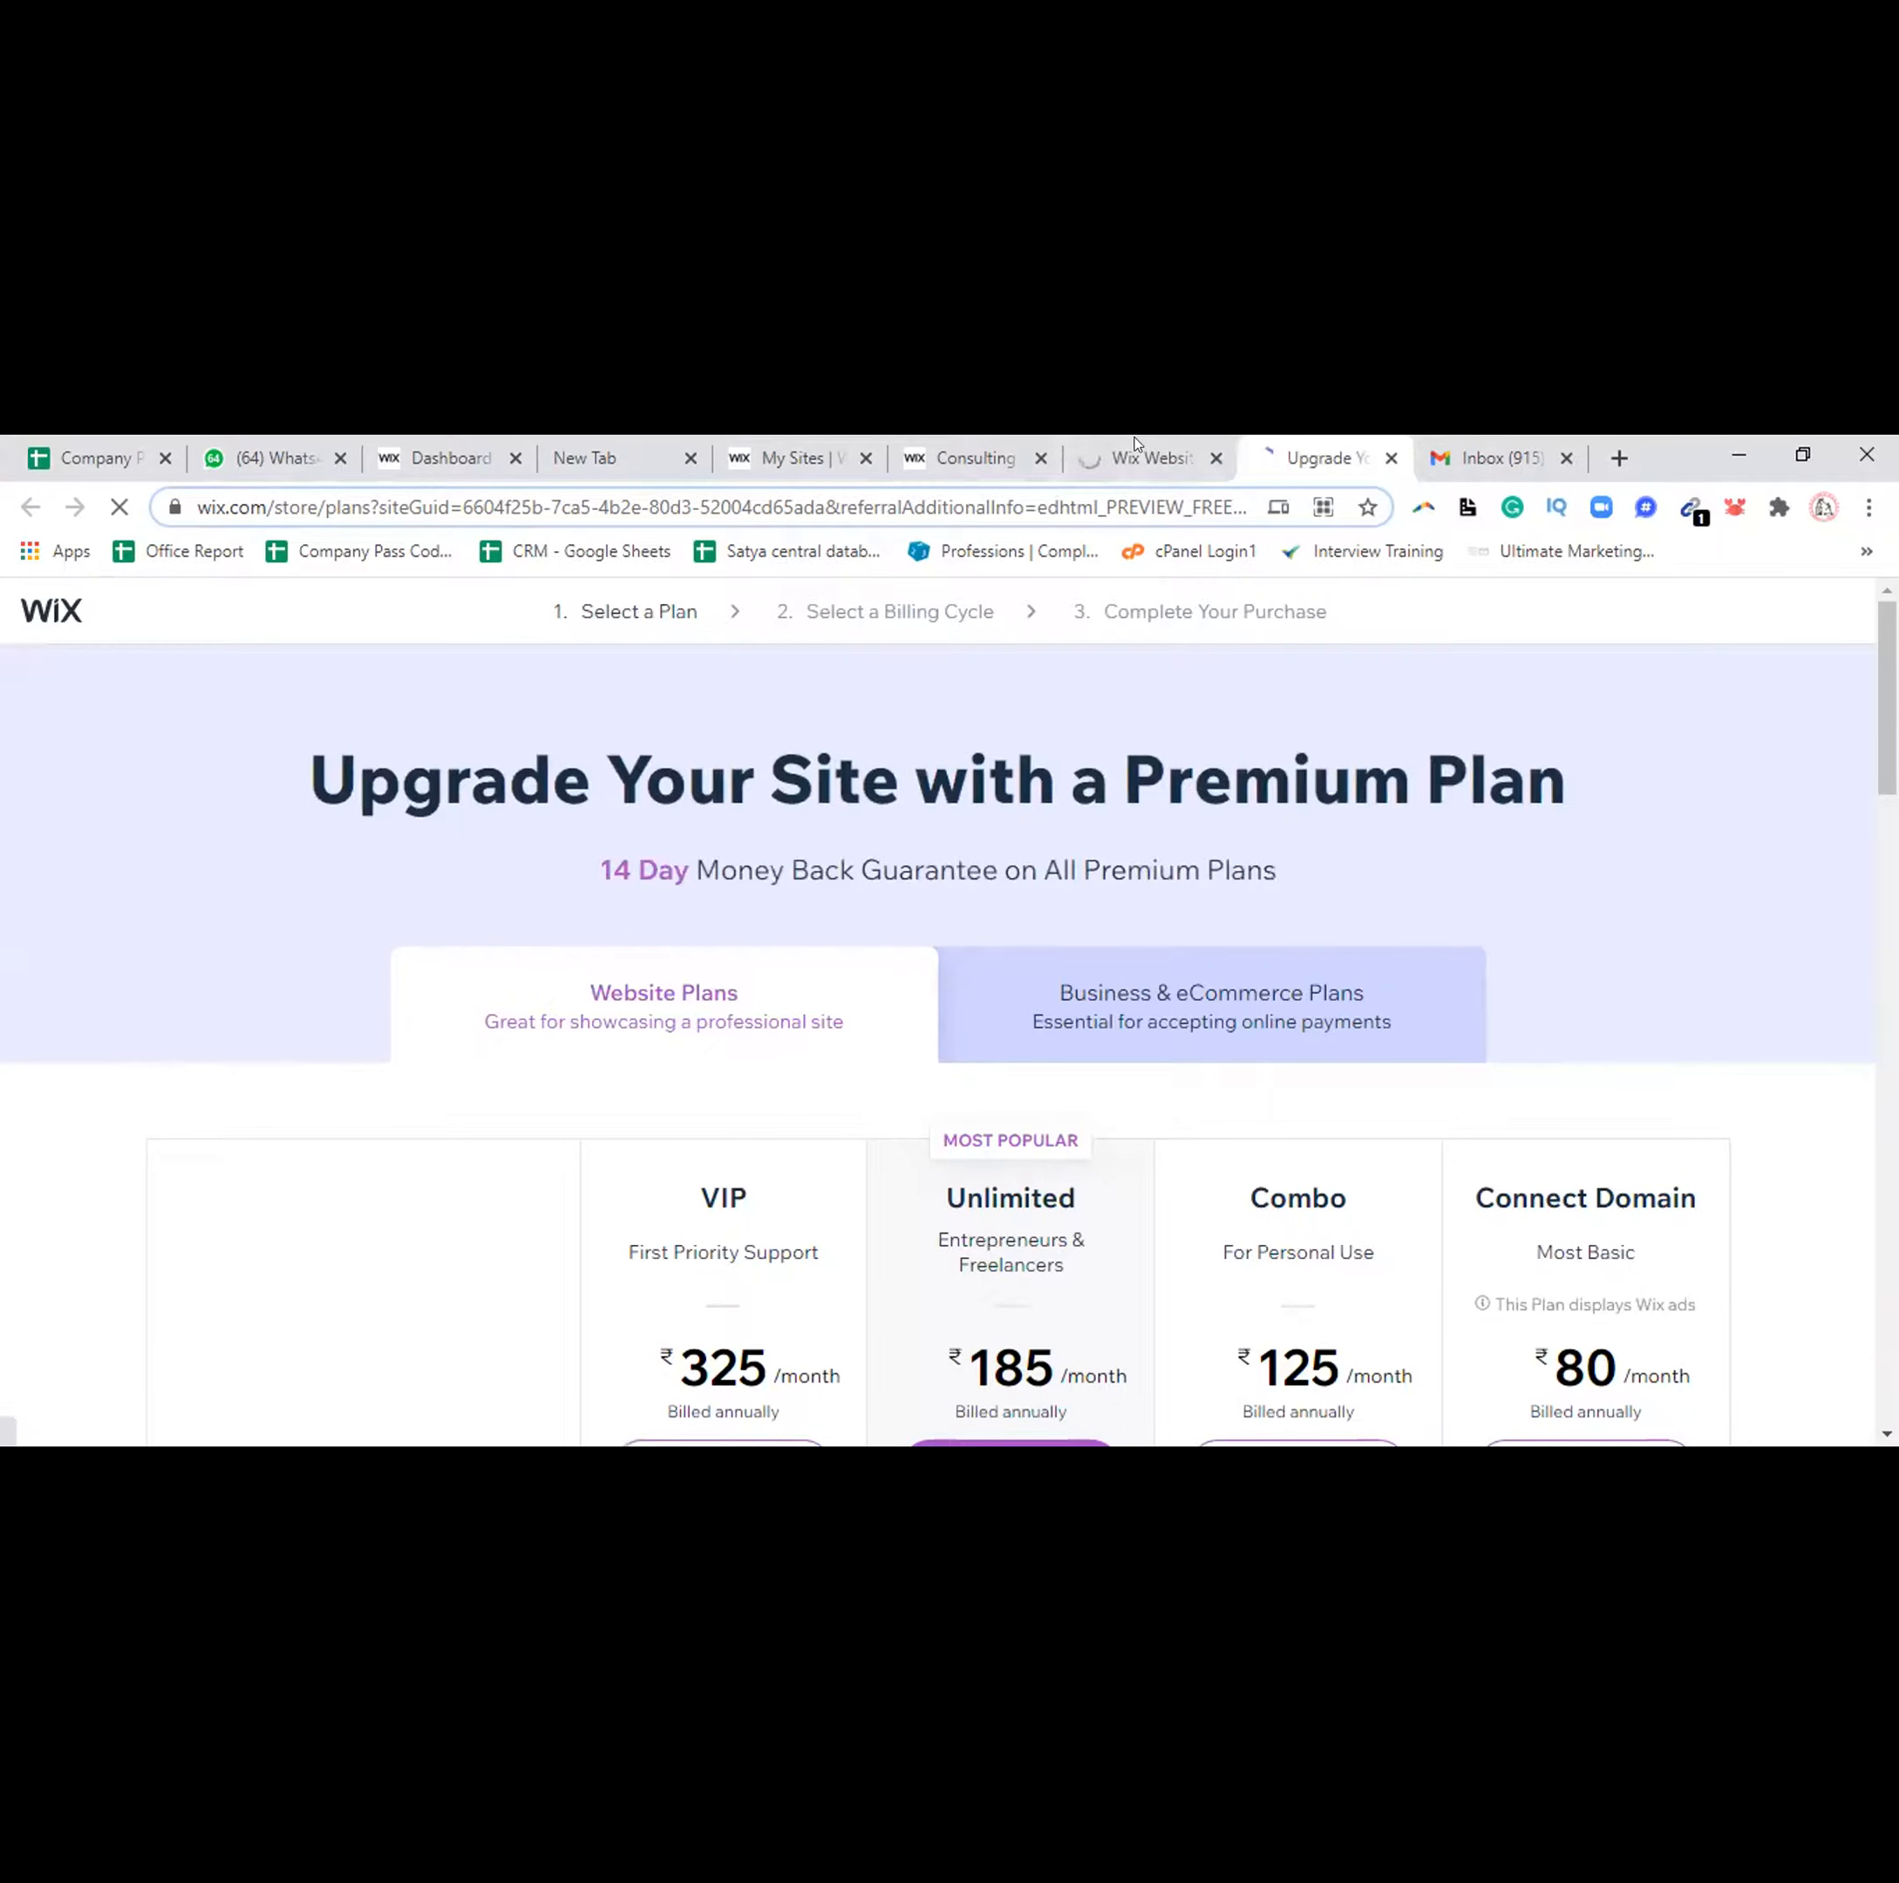
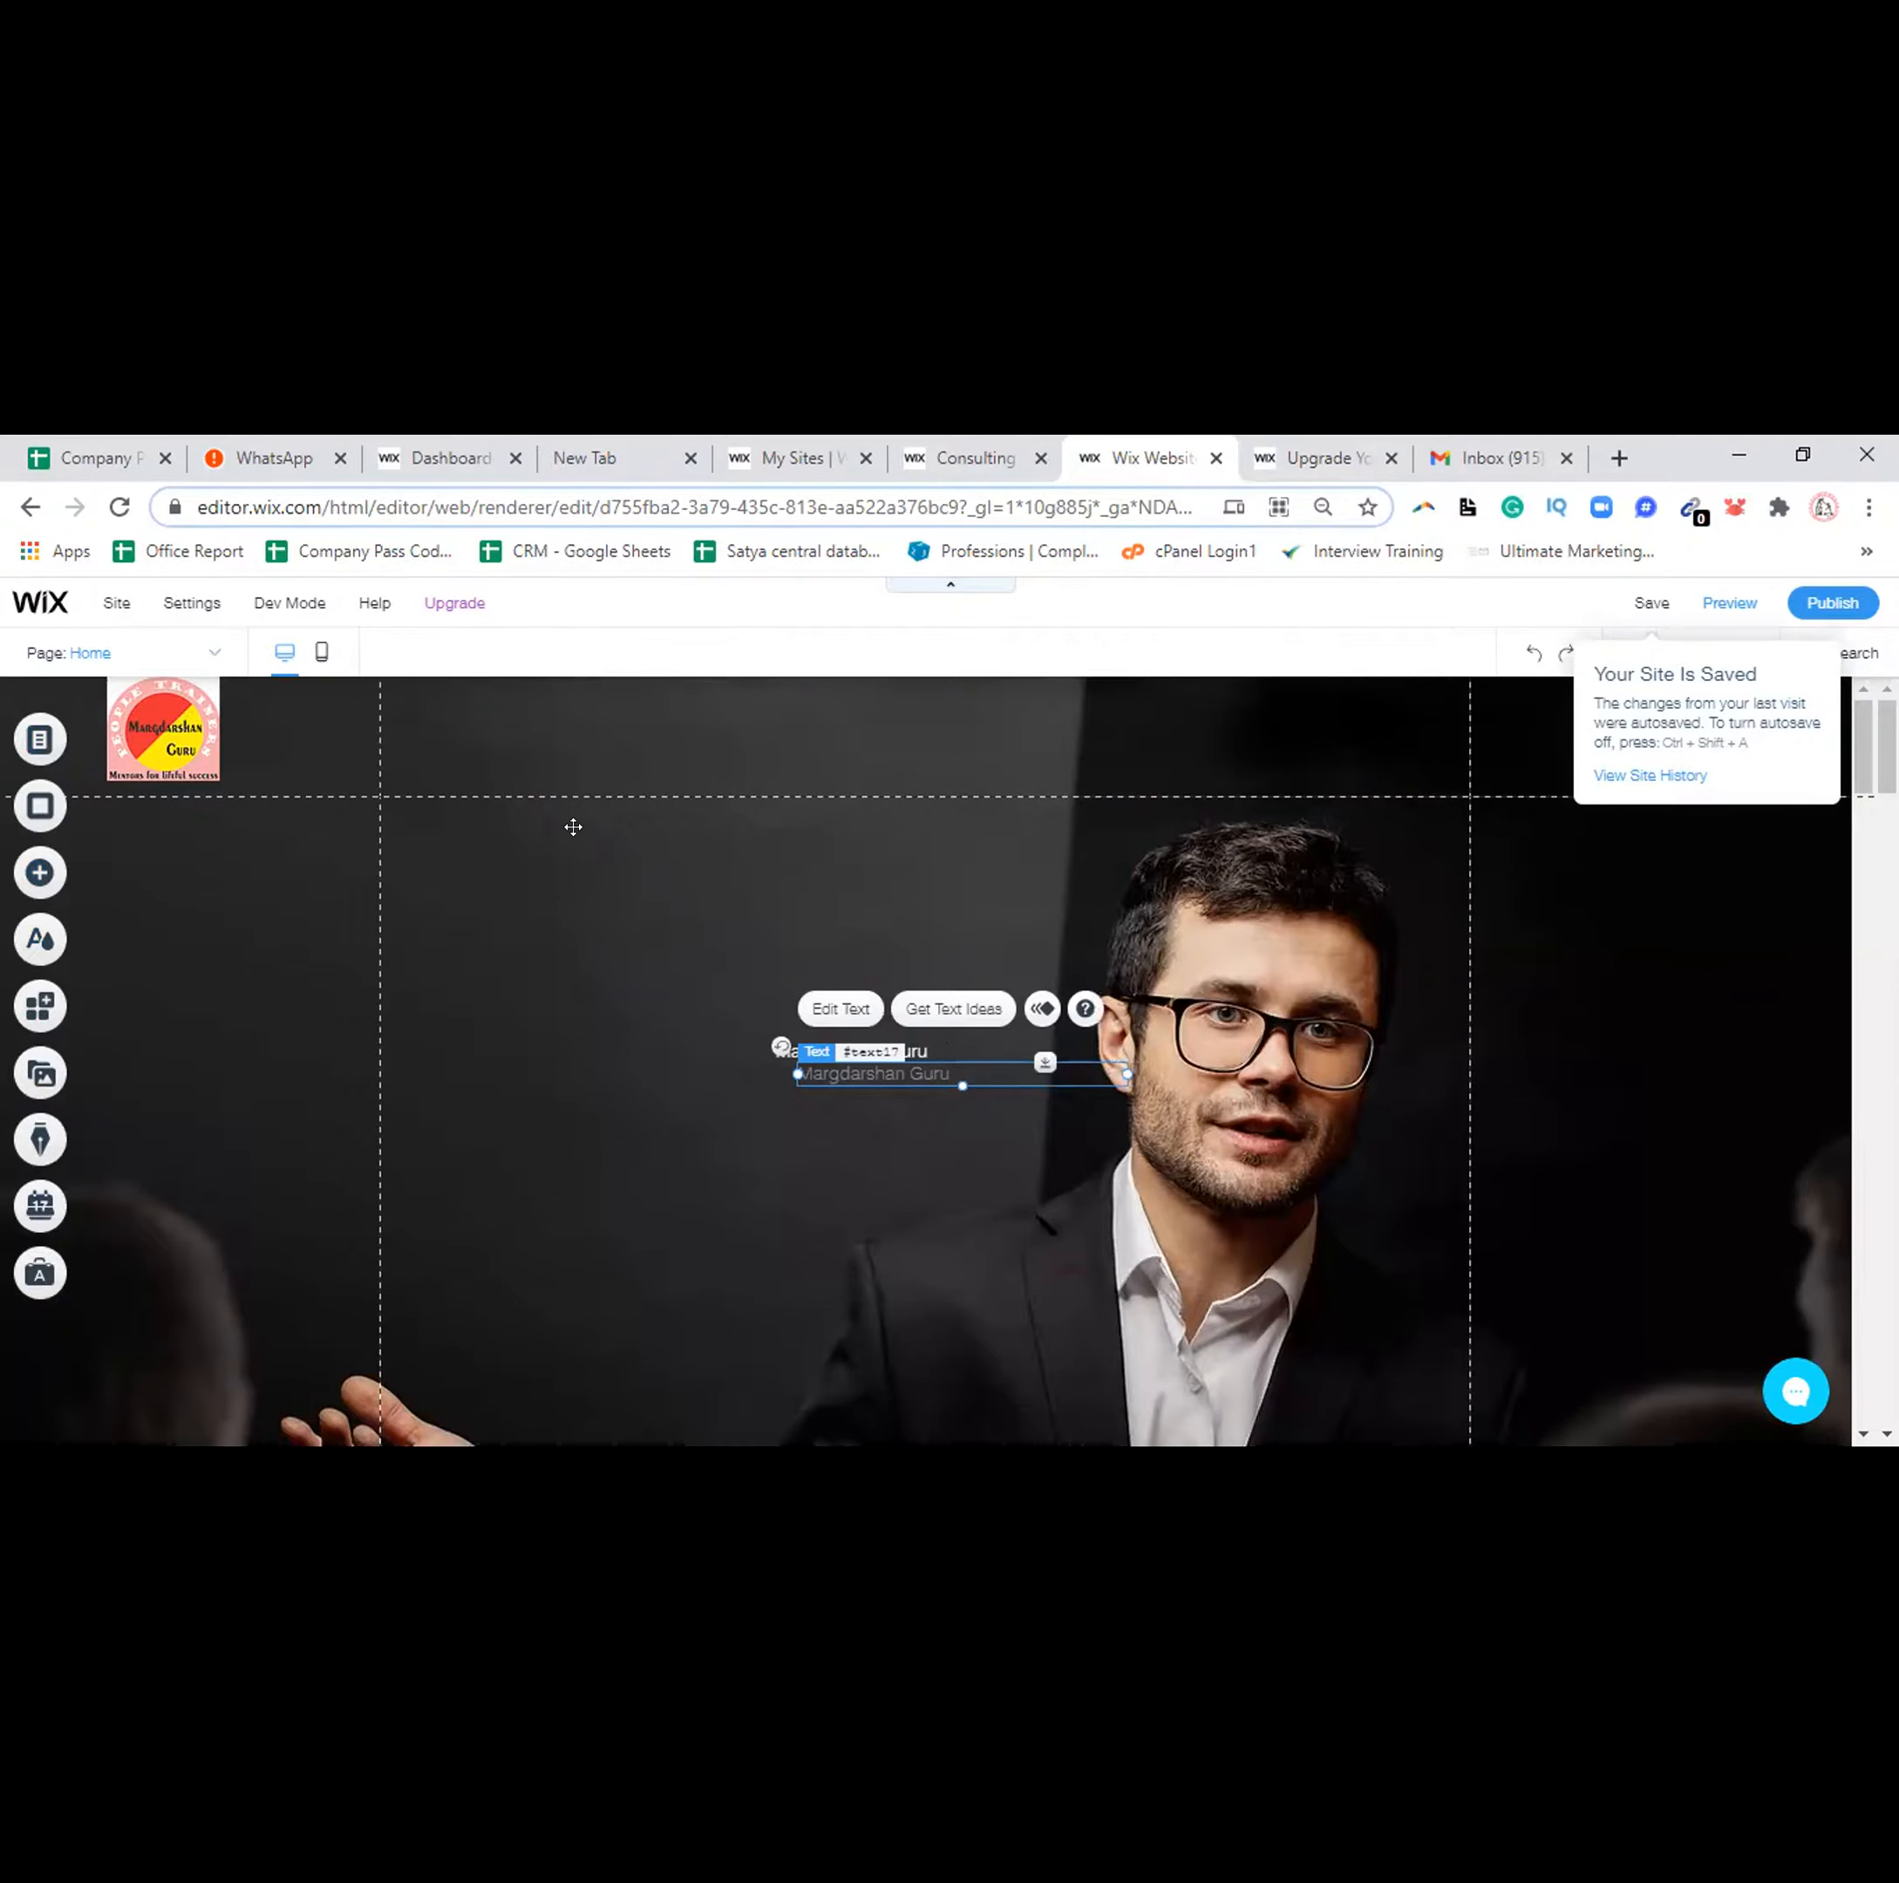
Drag 'Margdarshan Guru' beside the header logo, delete its copy on the hero photo, and open the title's text settings
left_click_drag(951, 1076, 573, 827)
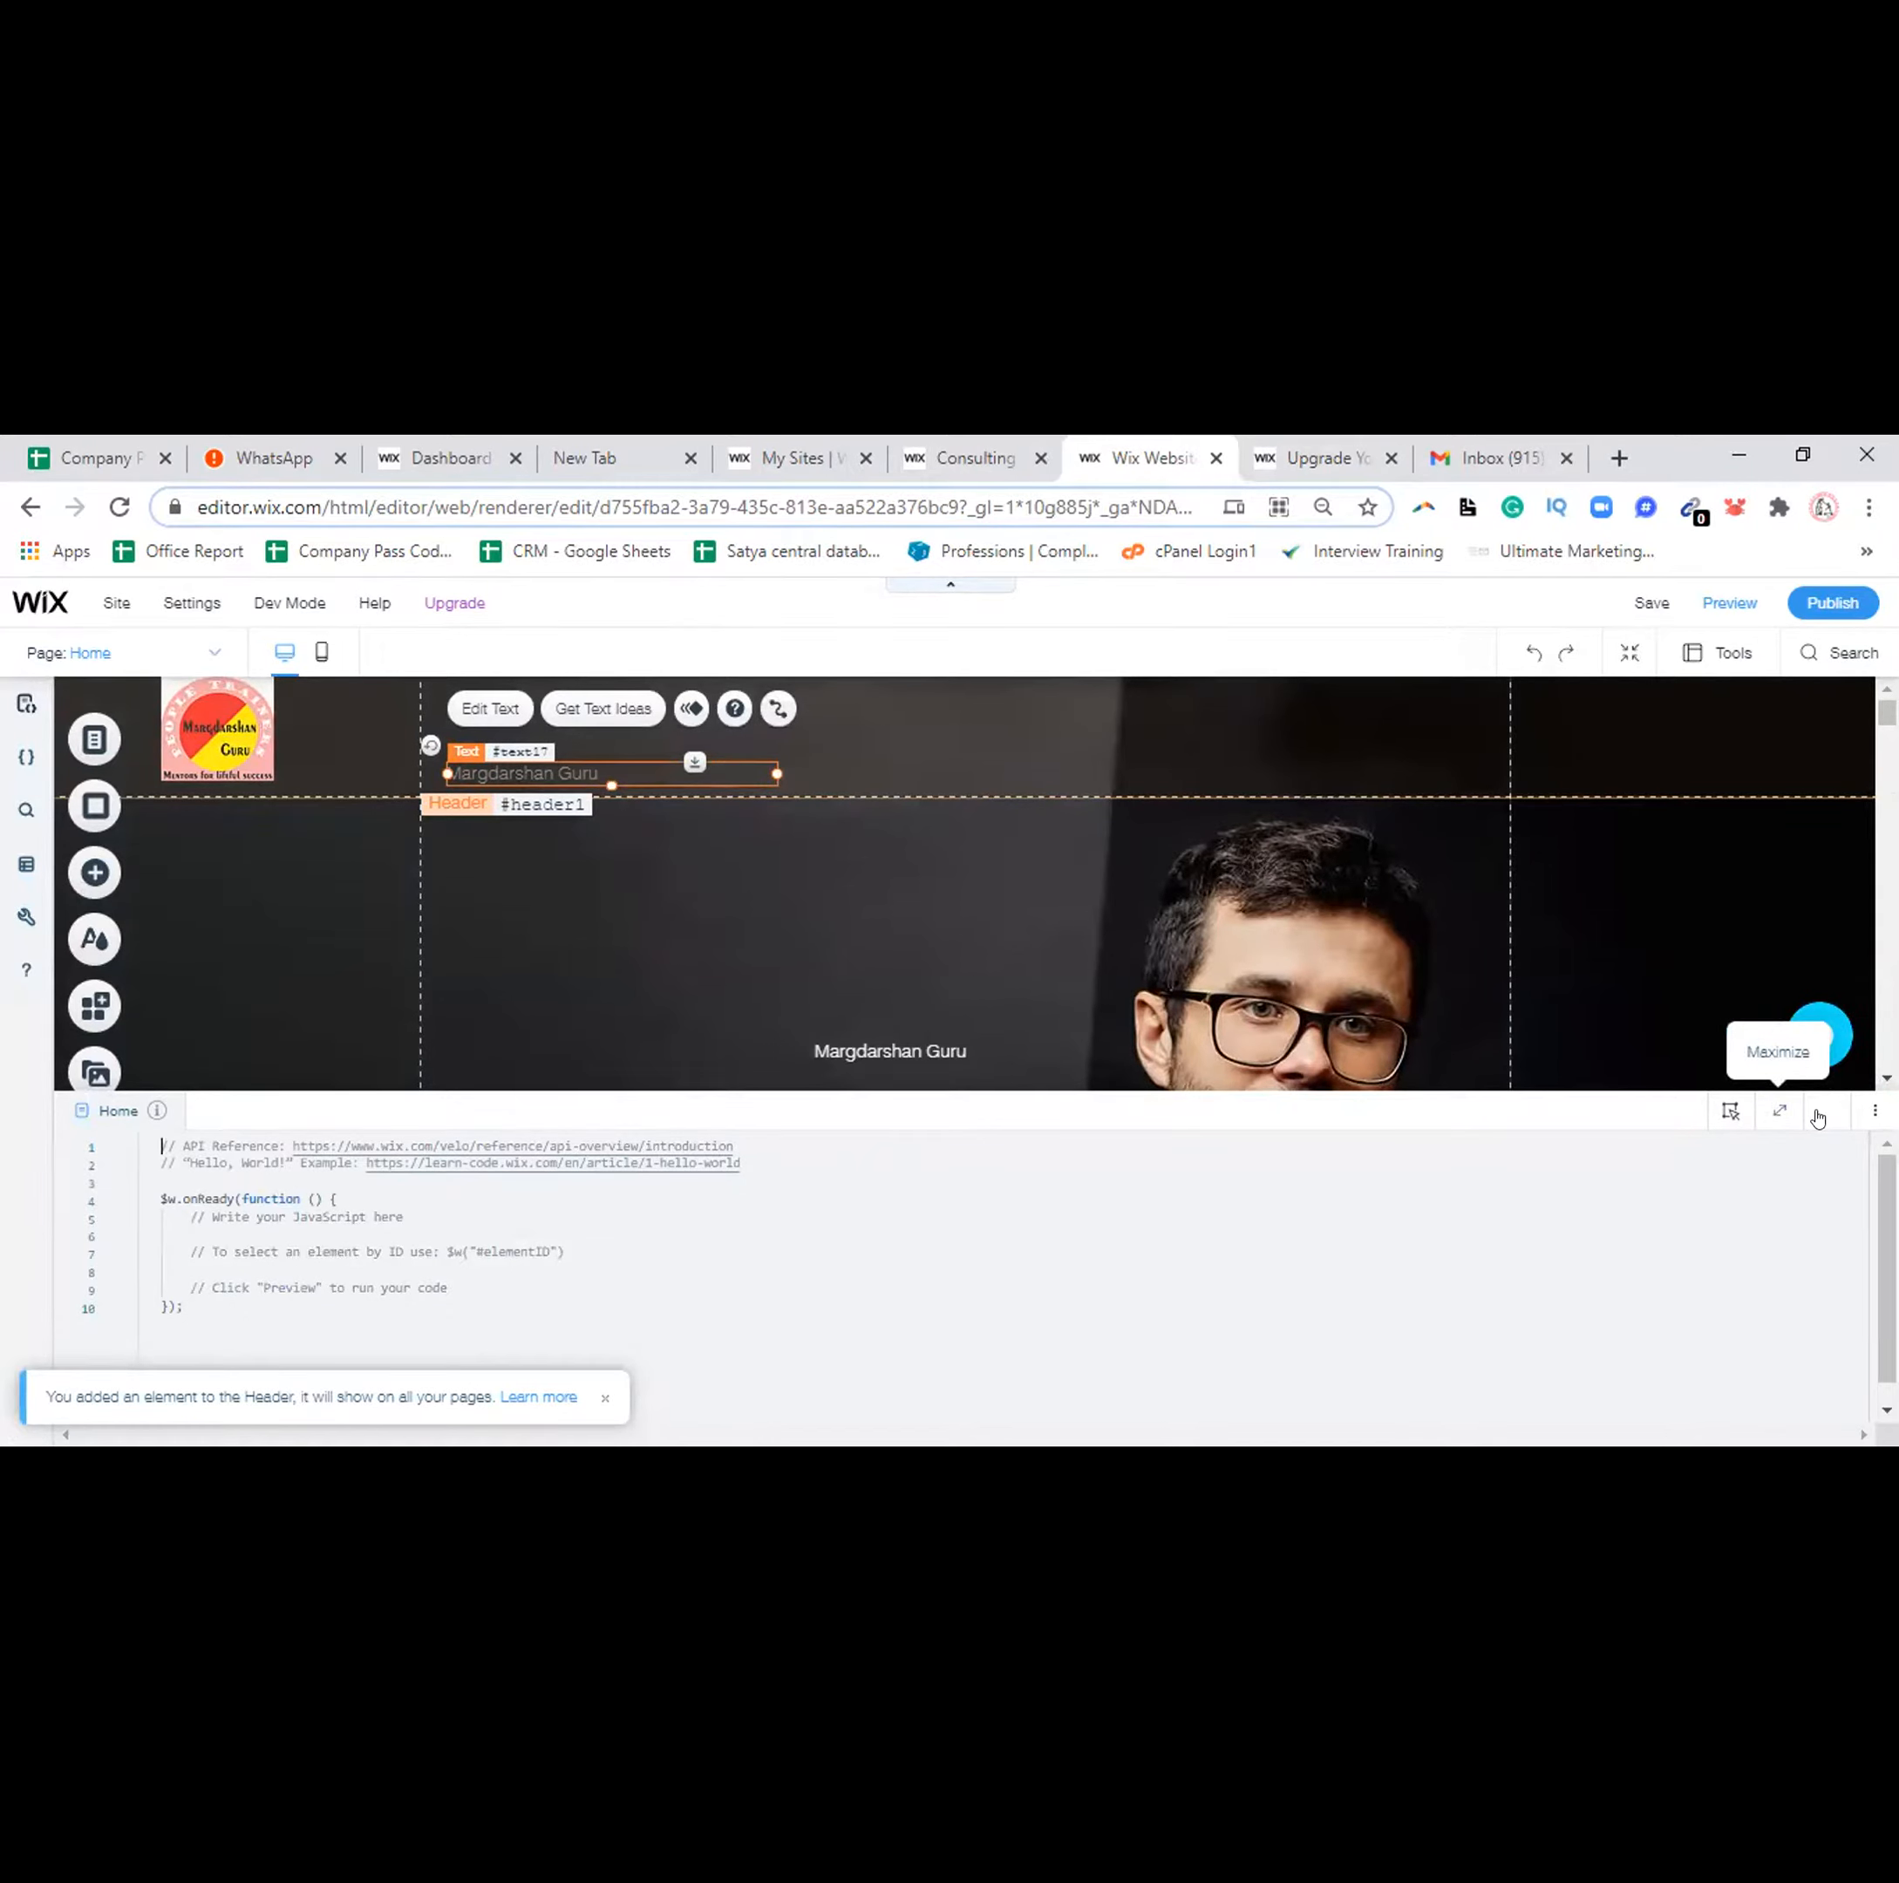
left_click(1818, 1117)
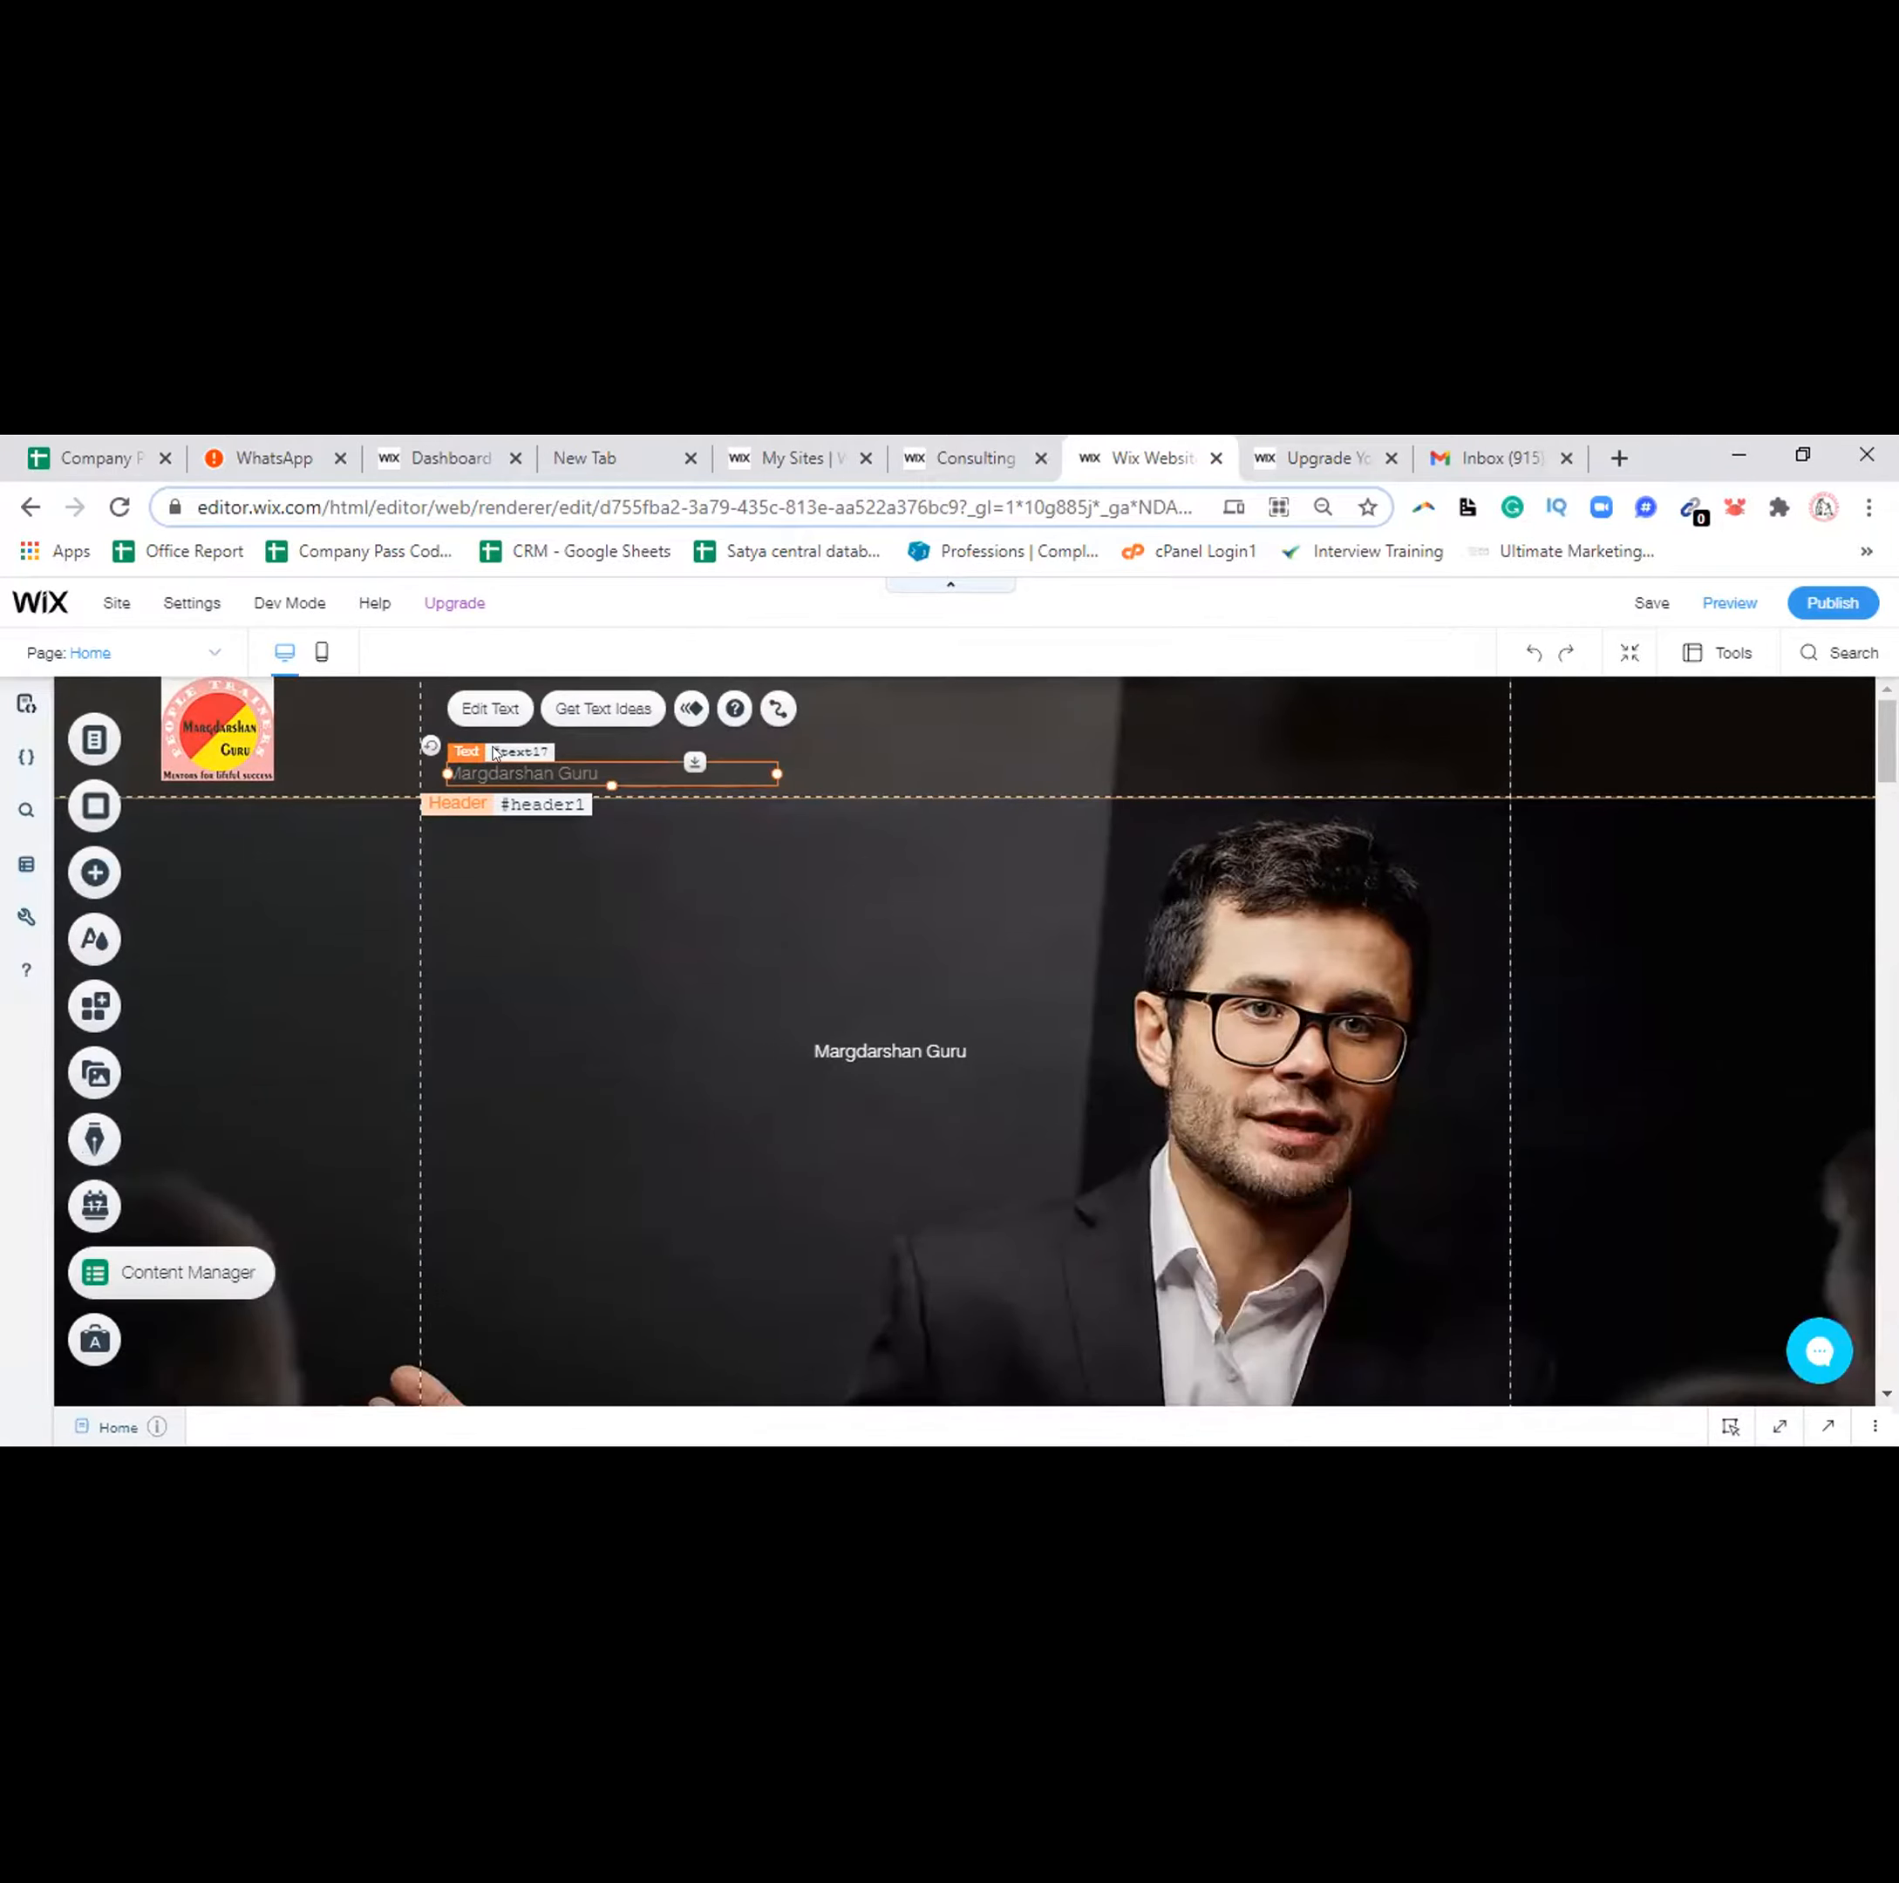
left_click(874, 1051)
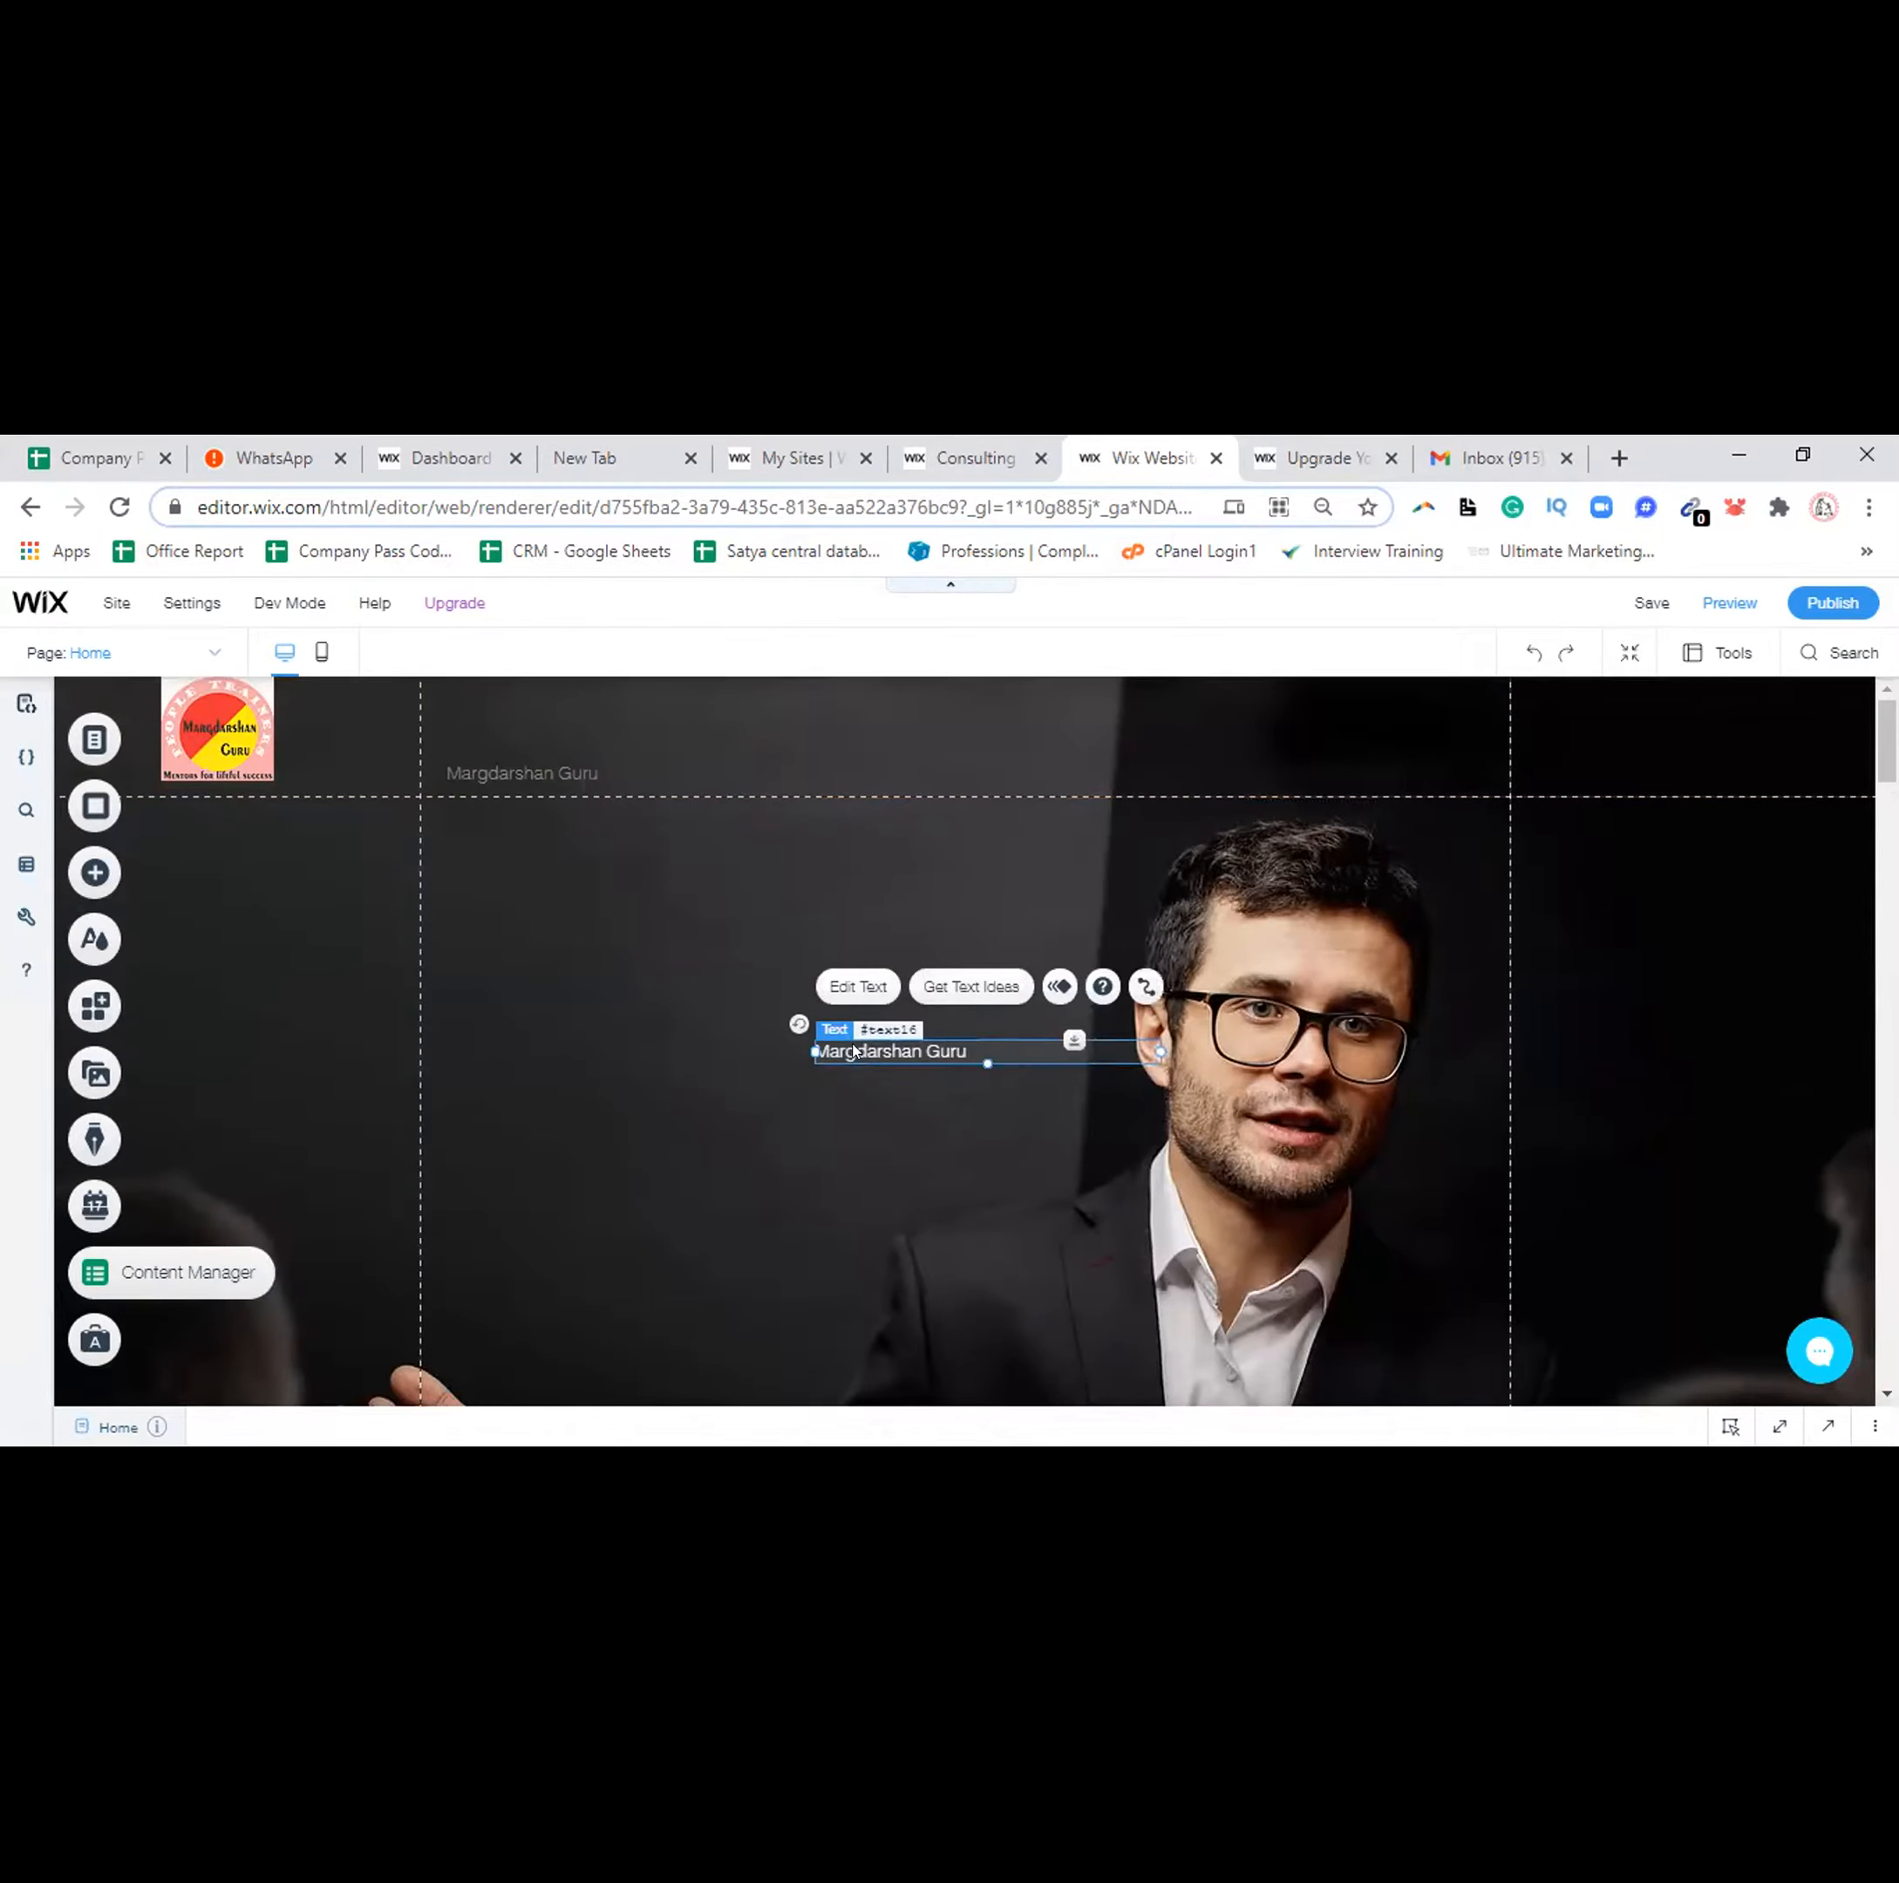
double_click(853, 1051)
left_click(861, 1045)
double_click(884, 1050)
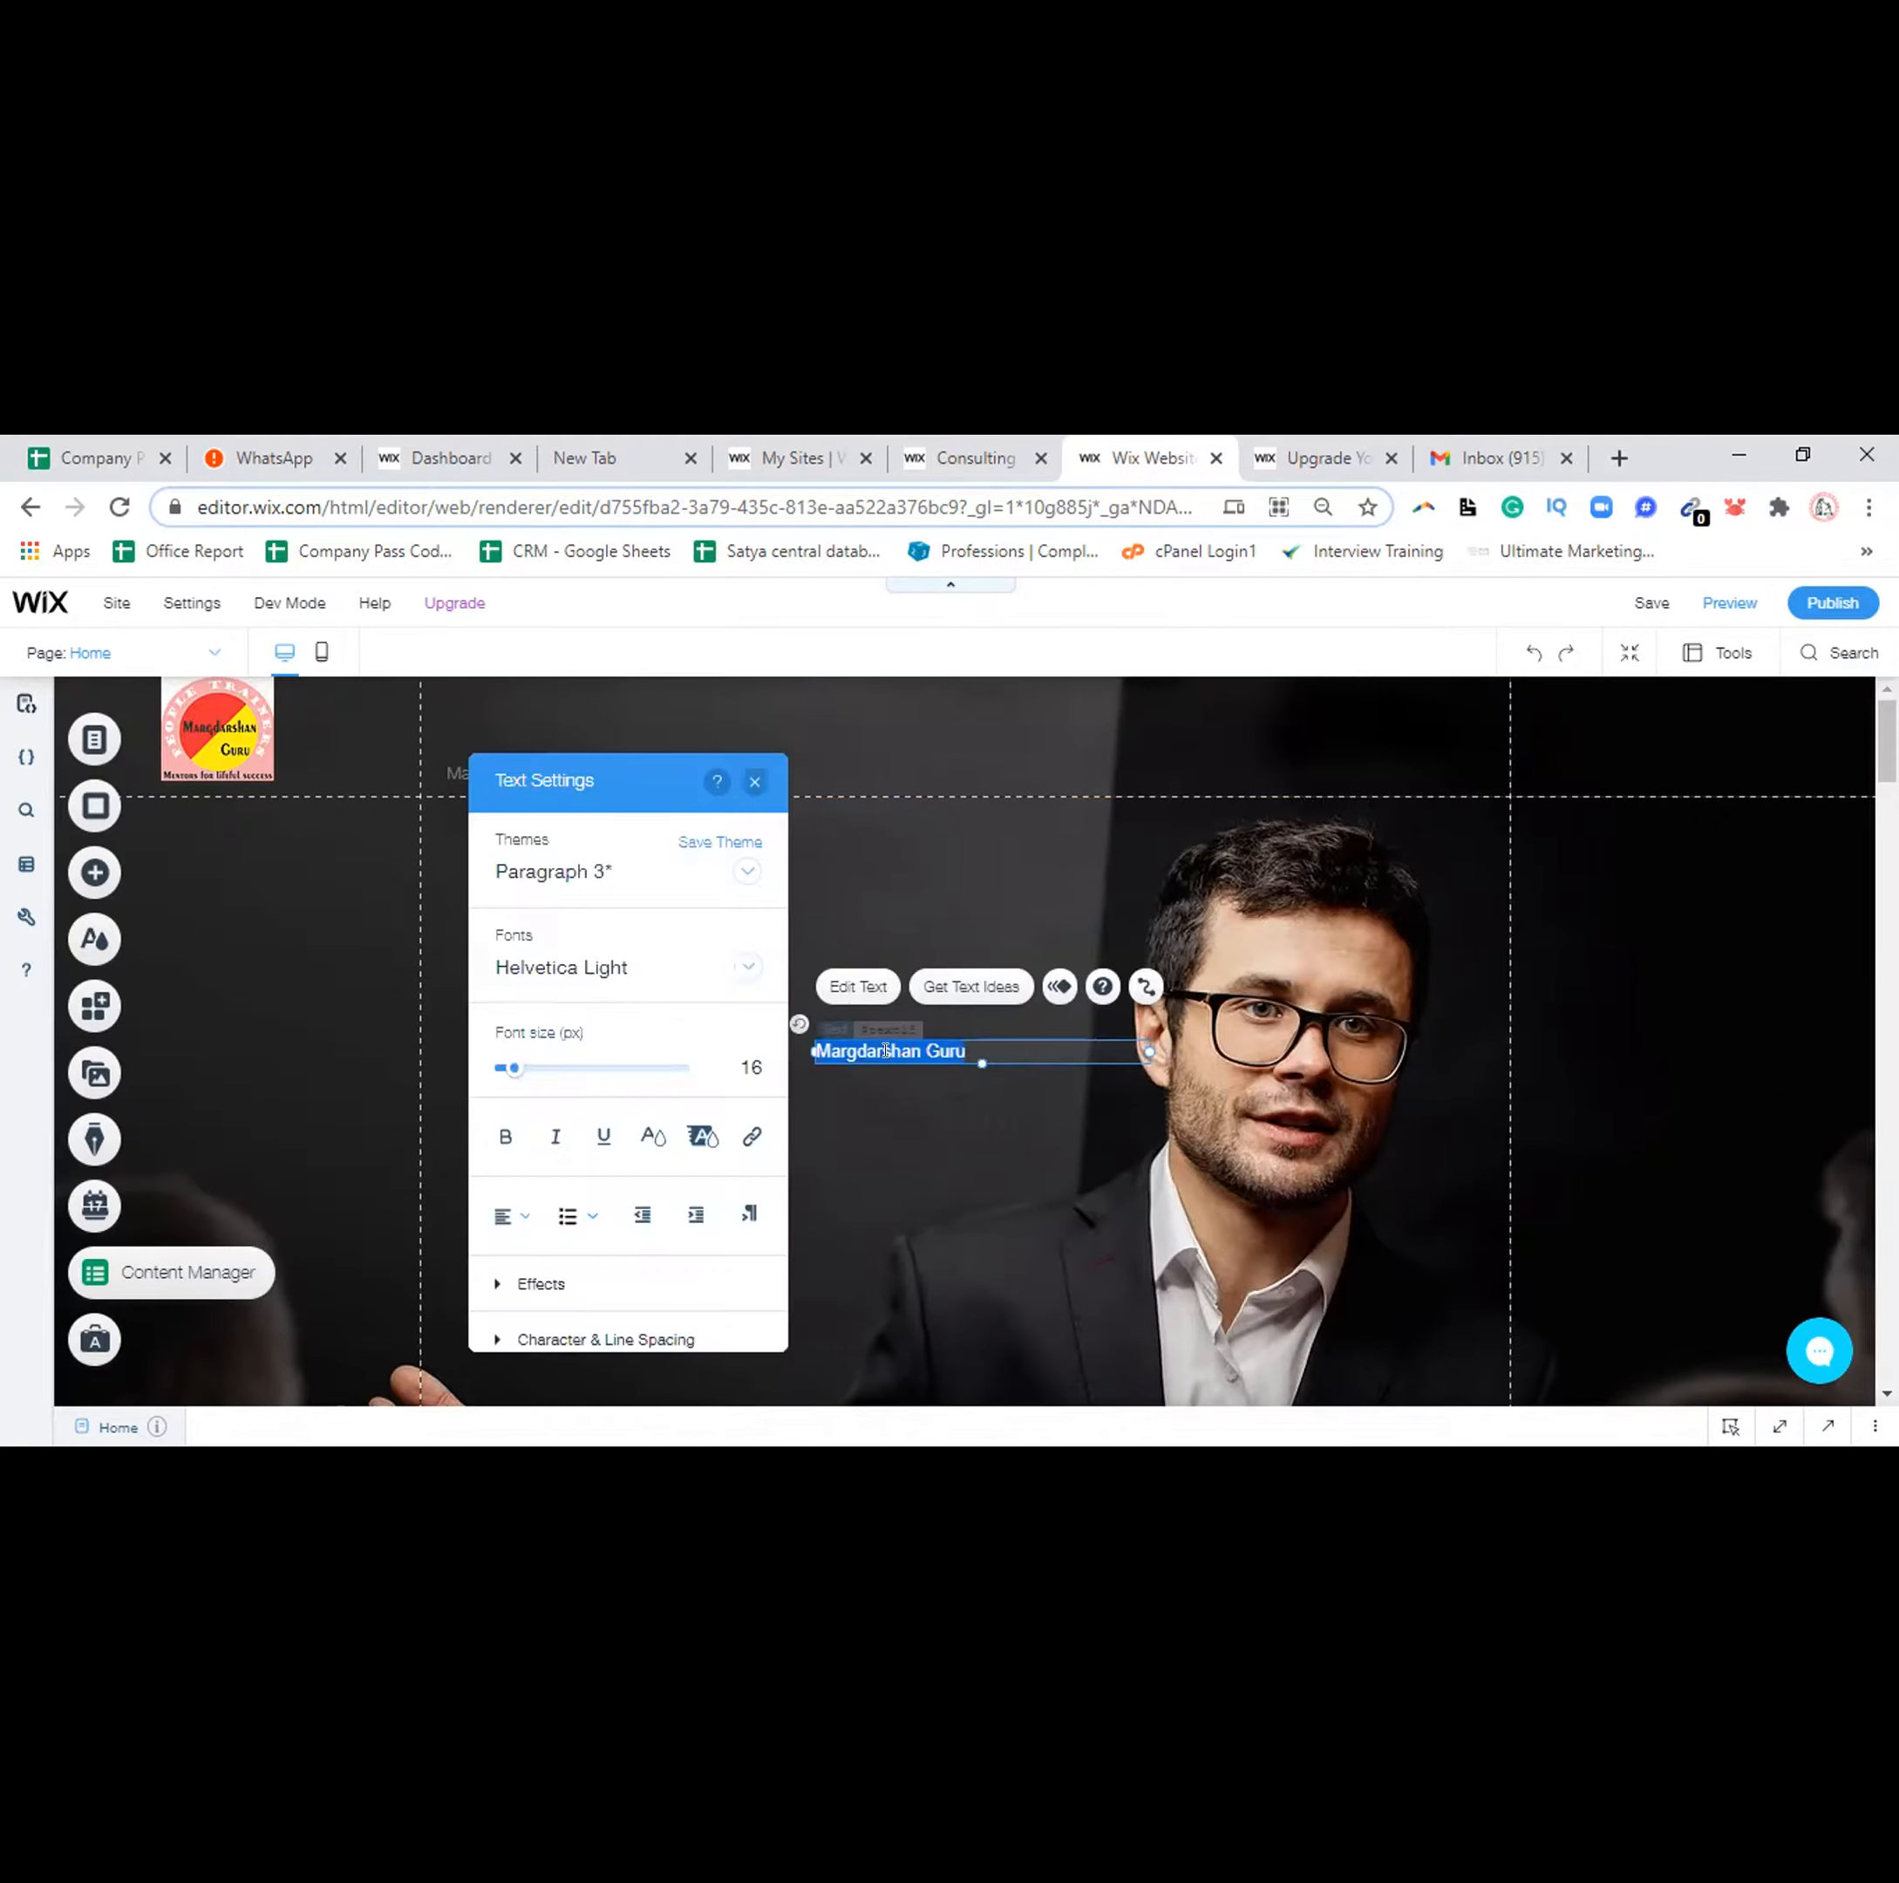
key("BackSpace")
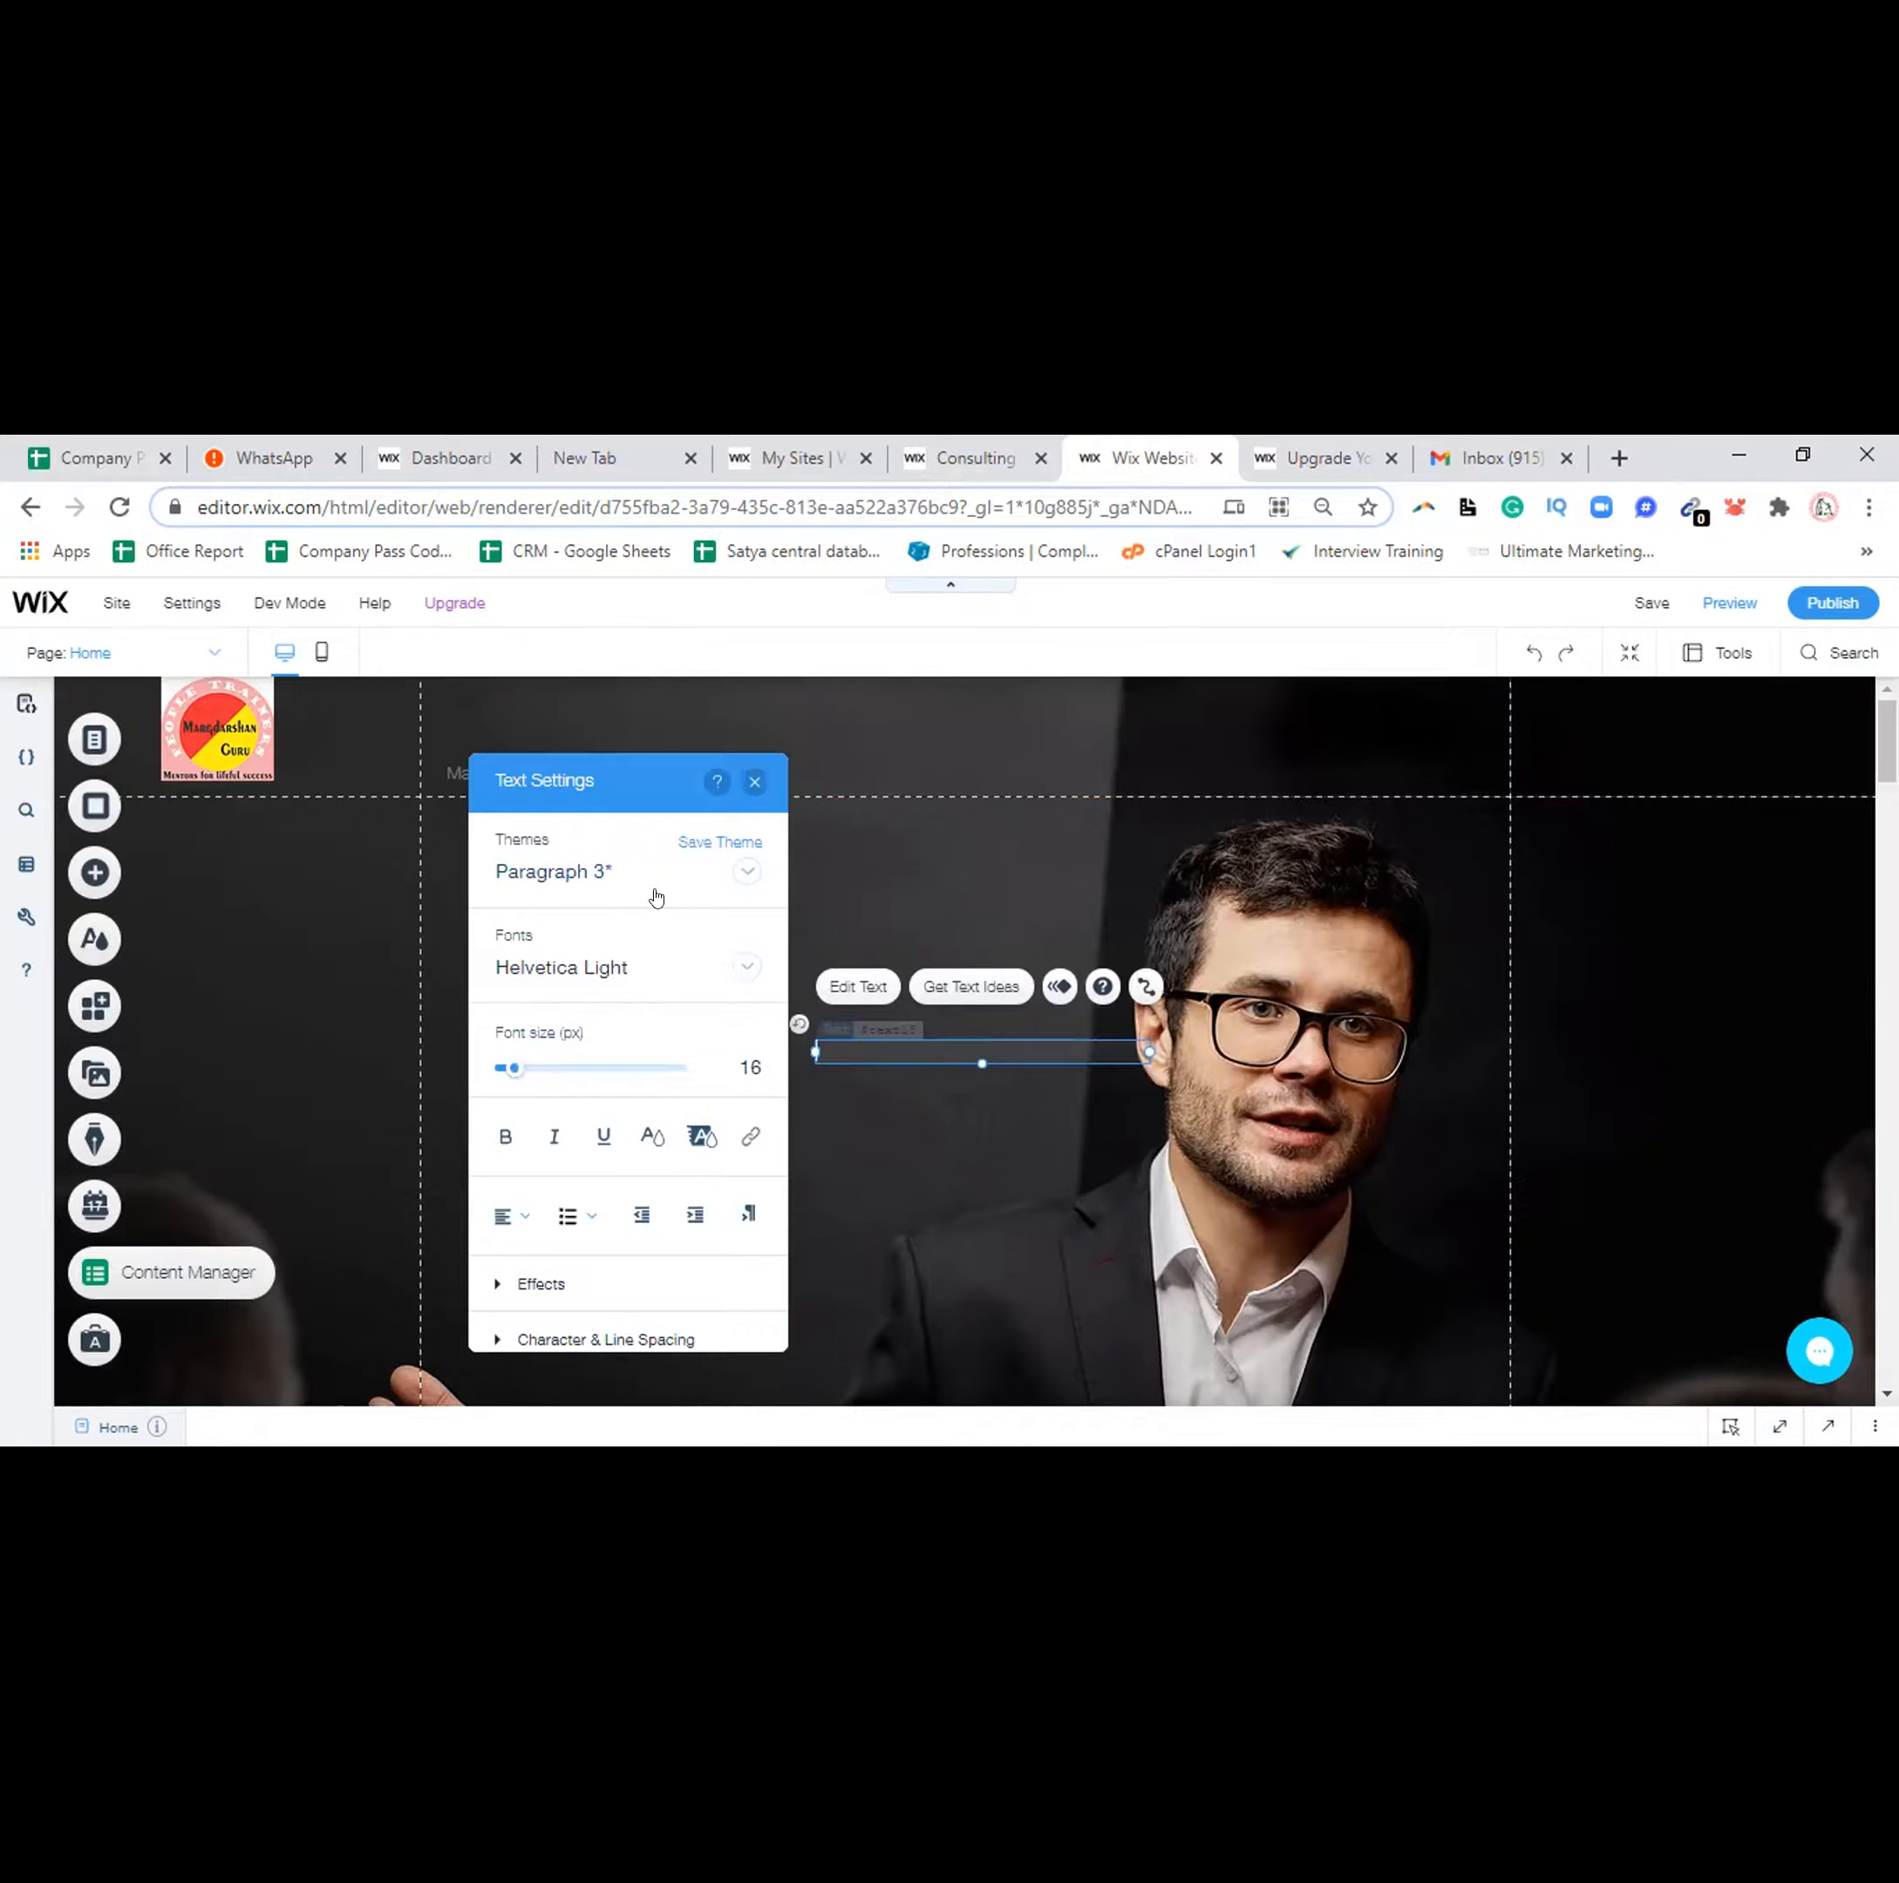
key("Escape")
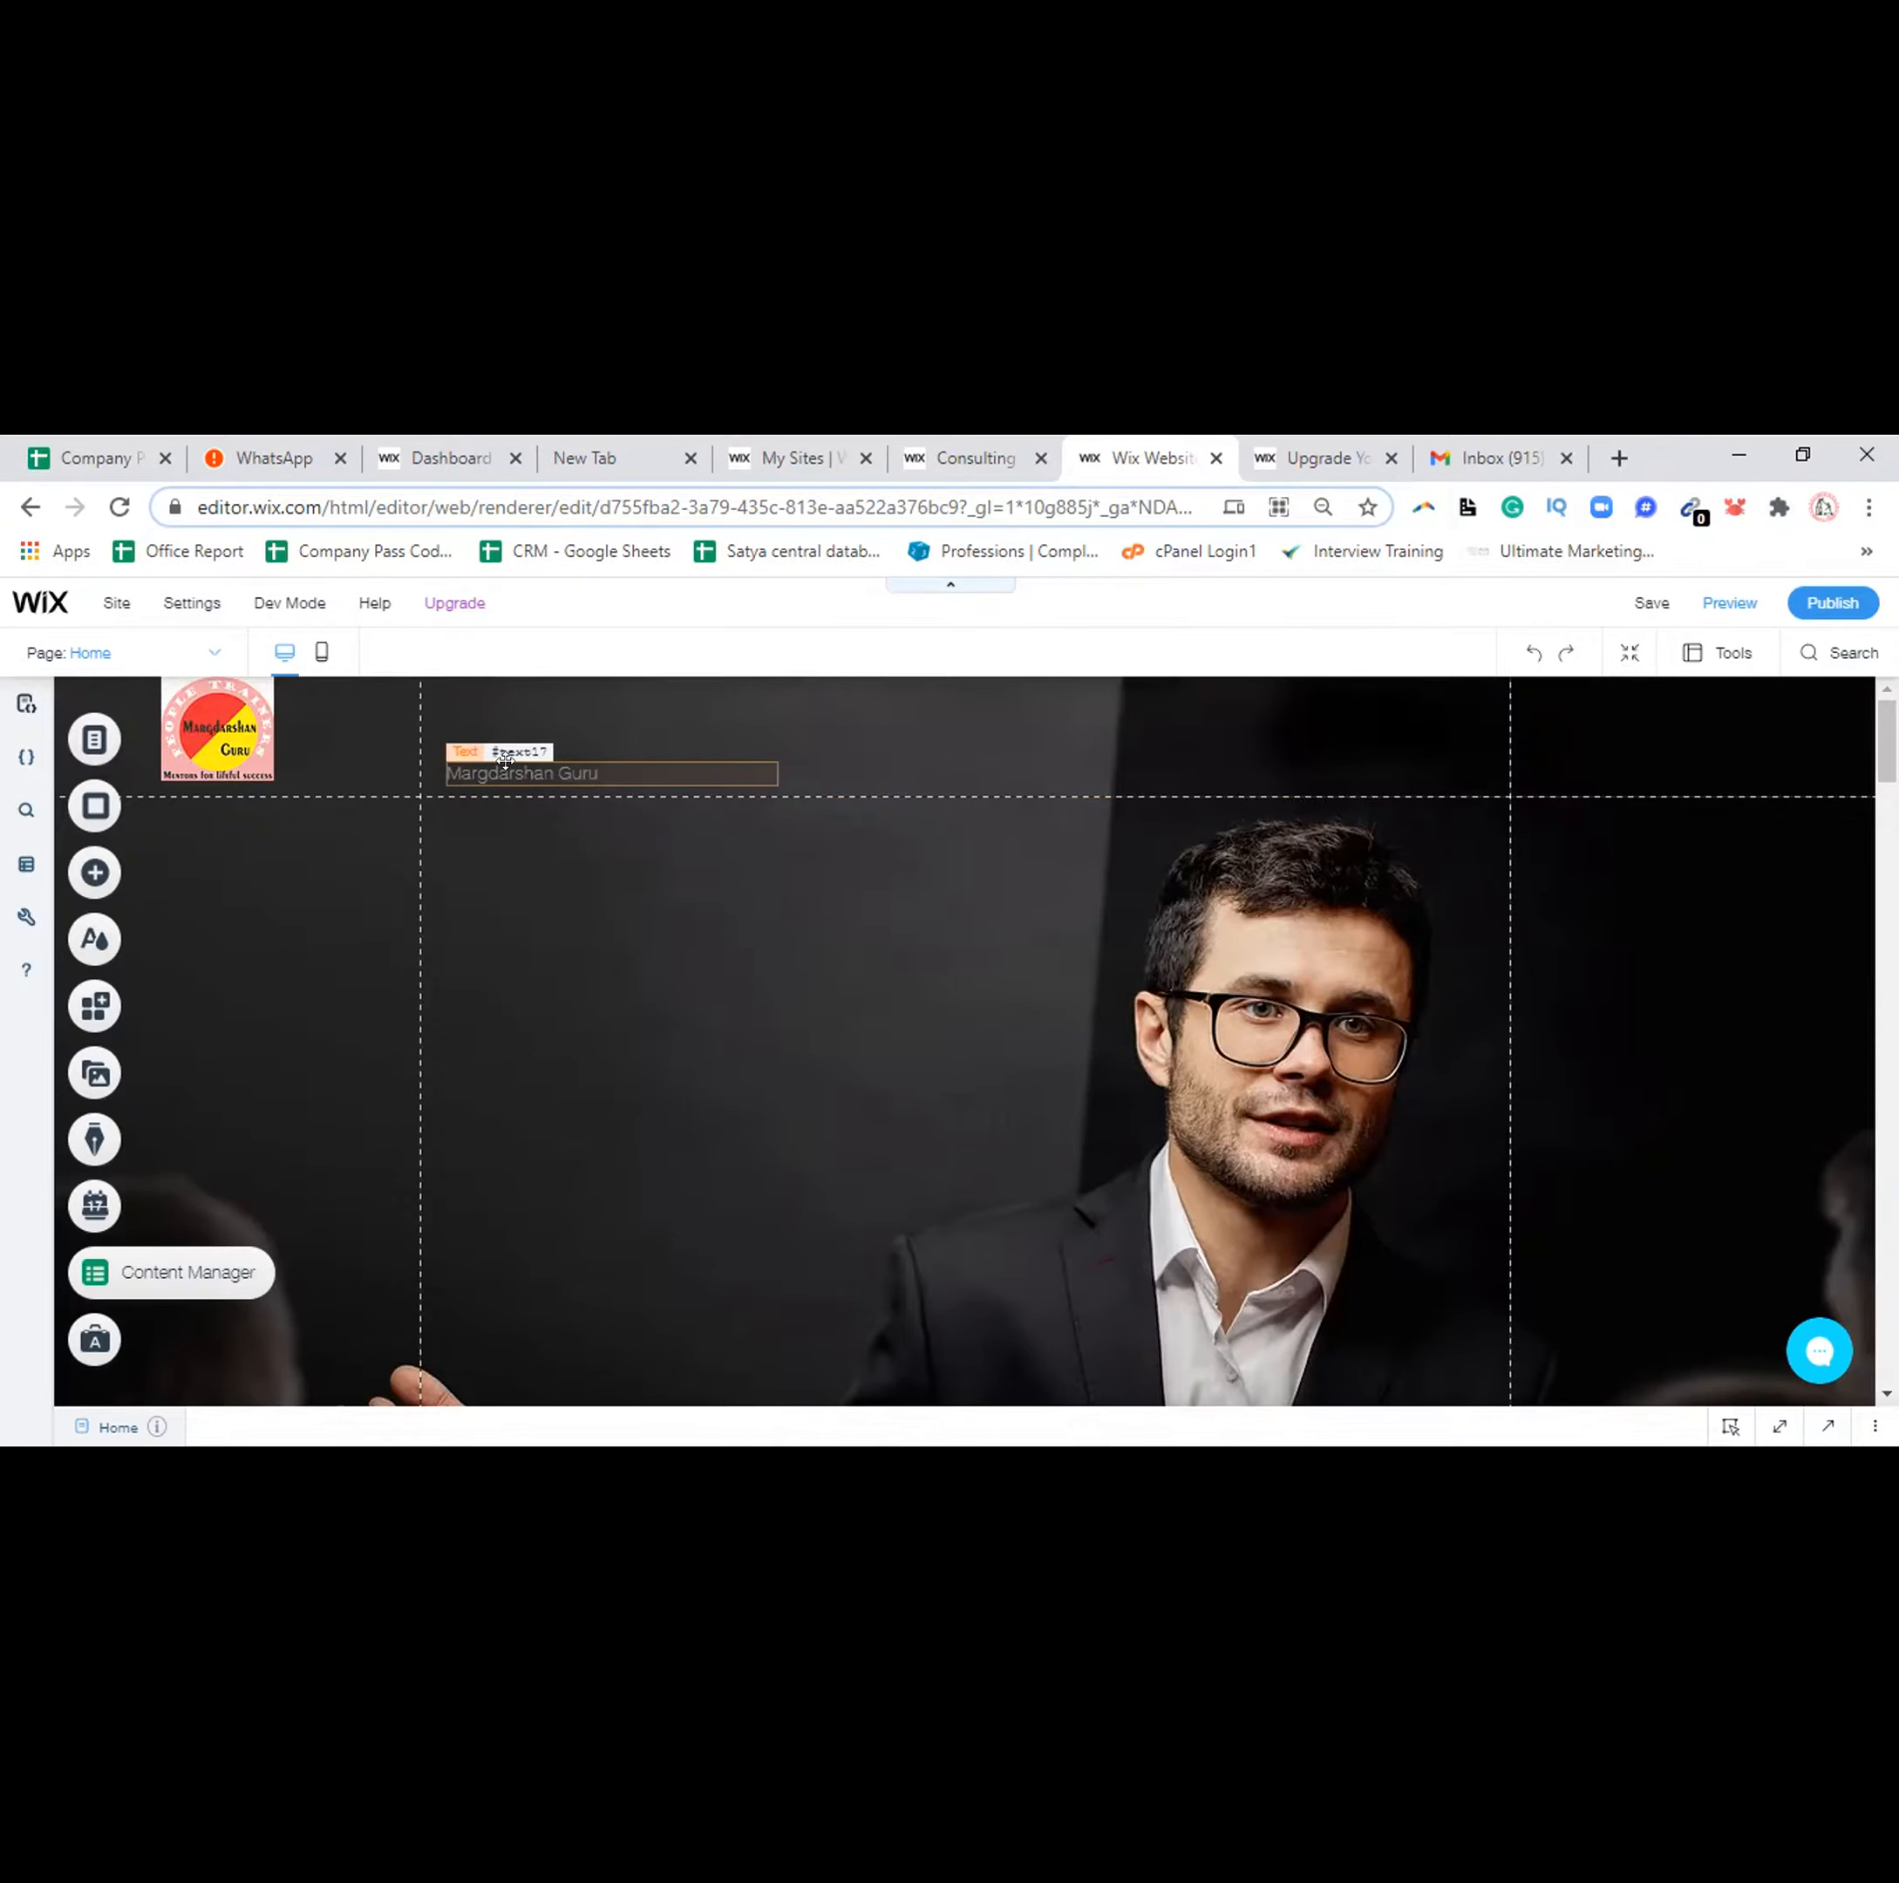
left_click(505, 762)
left_click(479, 712)
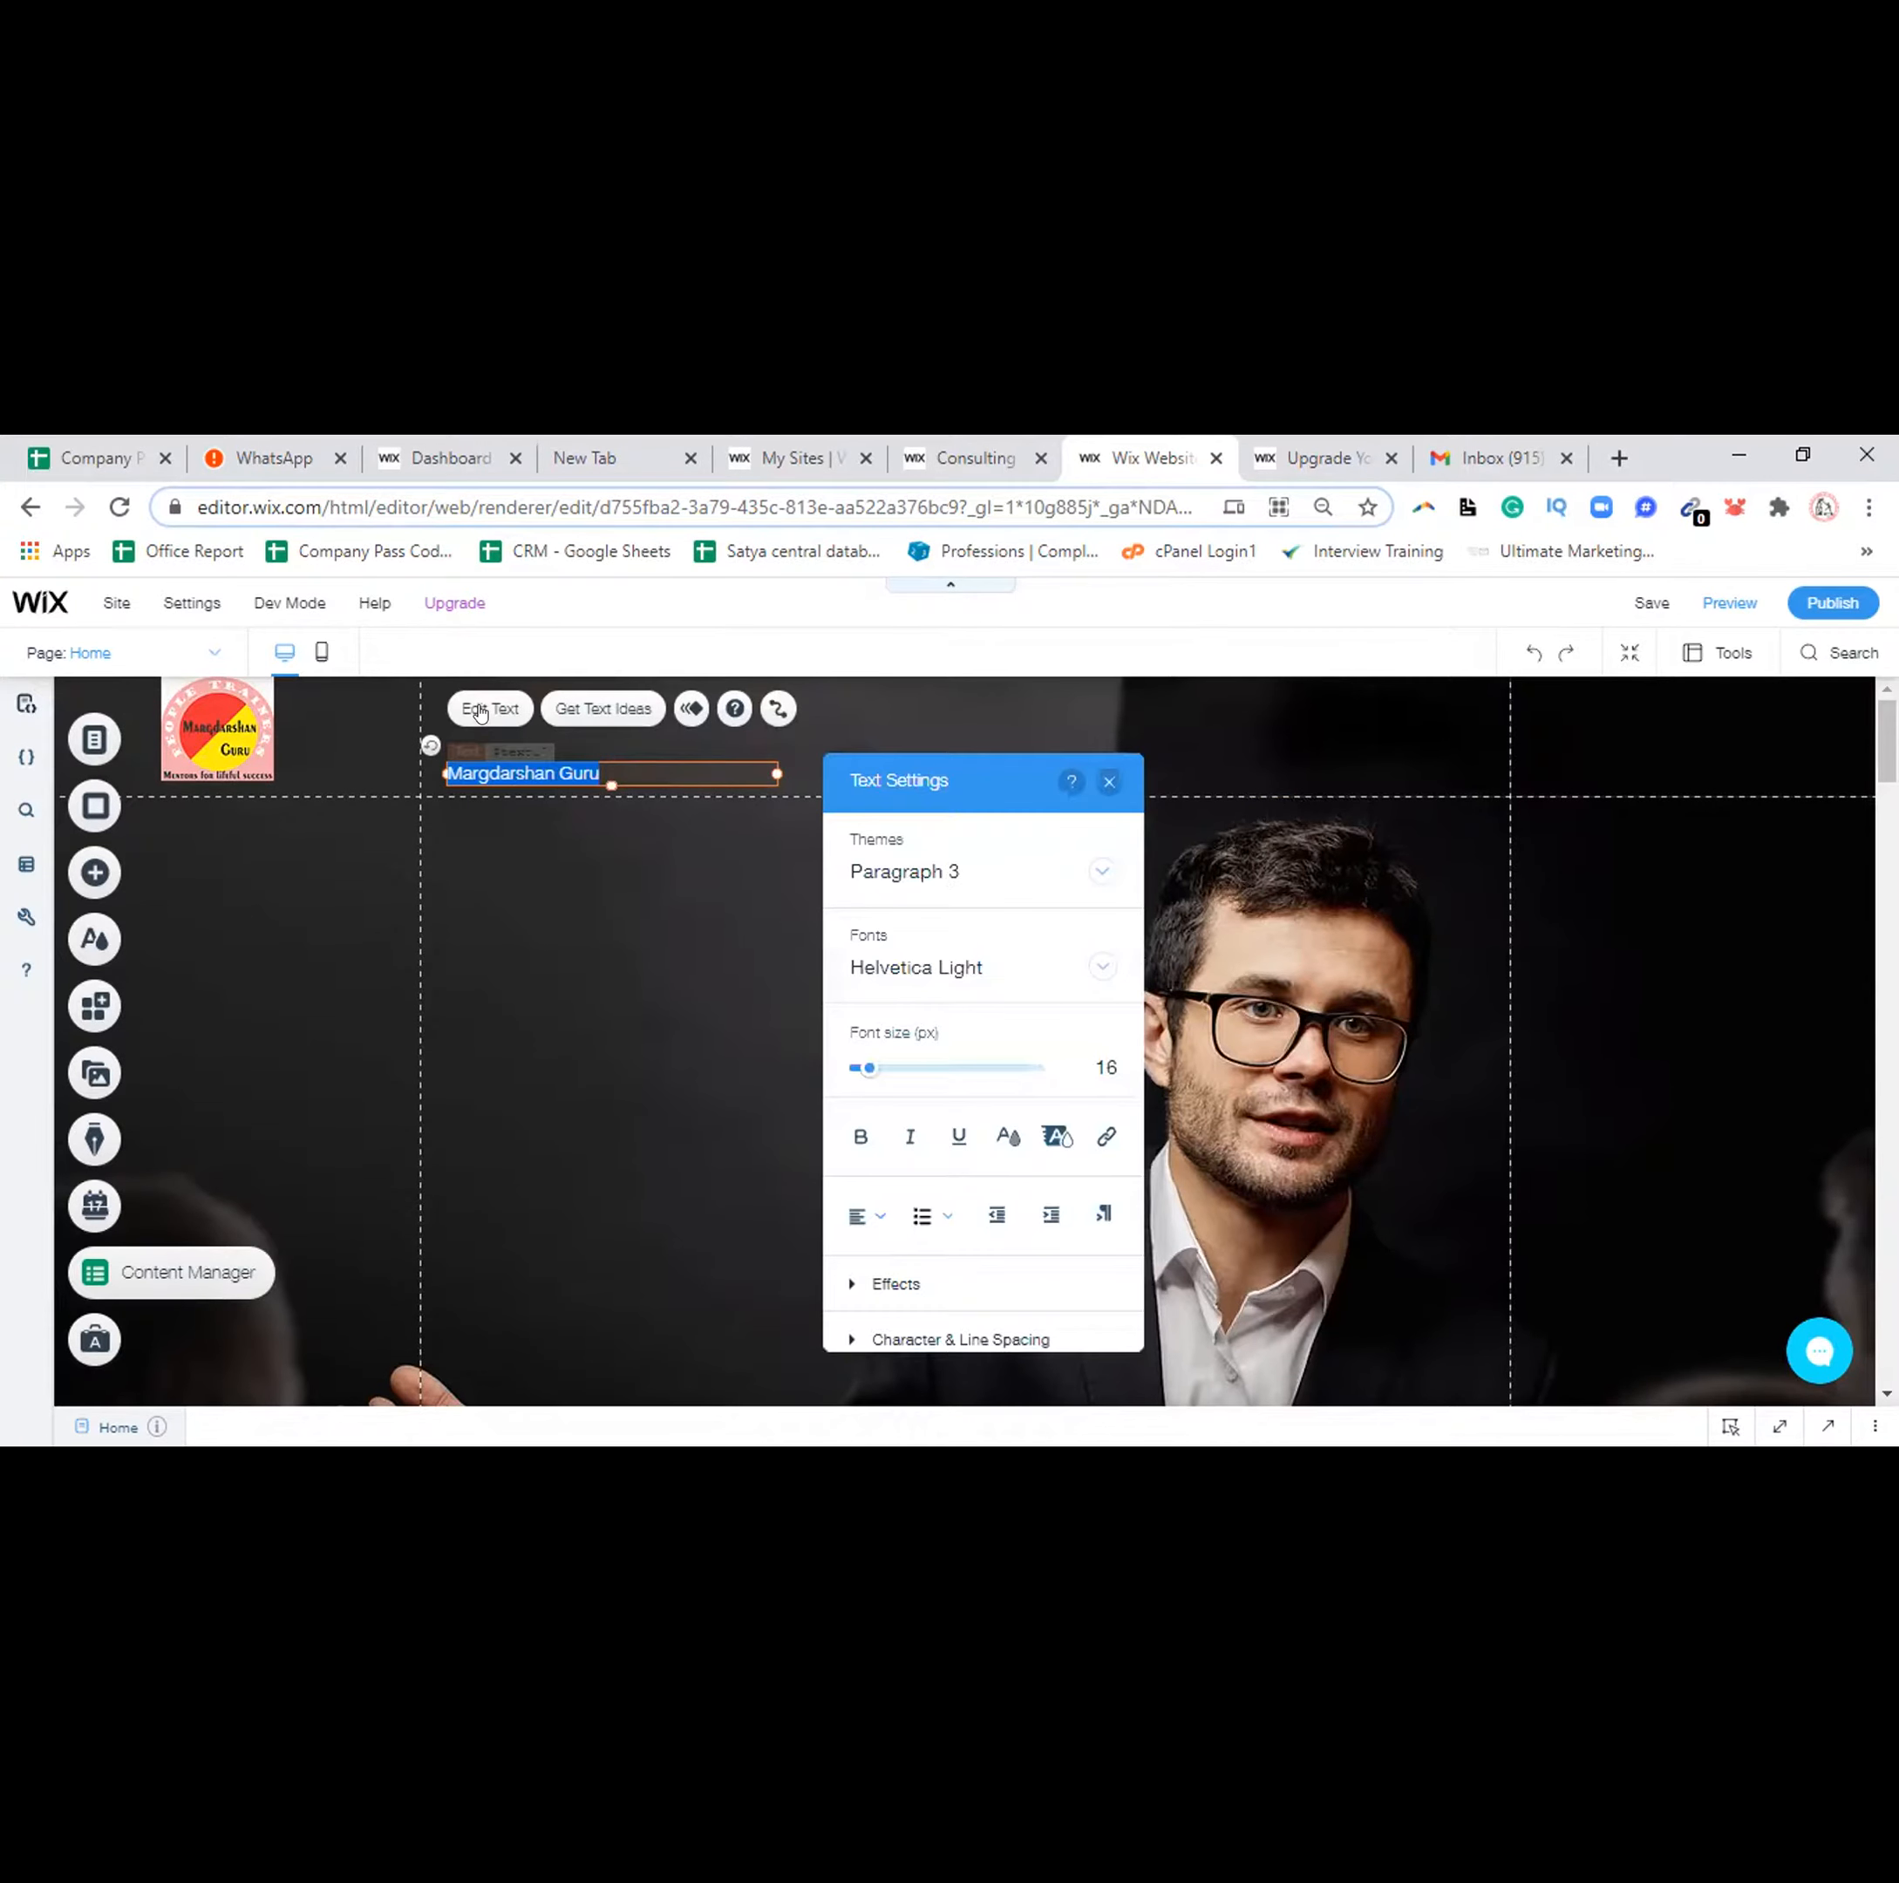
Format the header 'Margdarshan Guru' title as 80 px, bold, white (#FFFFFF) text
left_click_drag(870, 1071, 935, 1069)
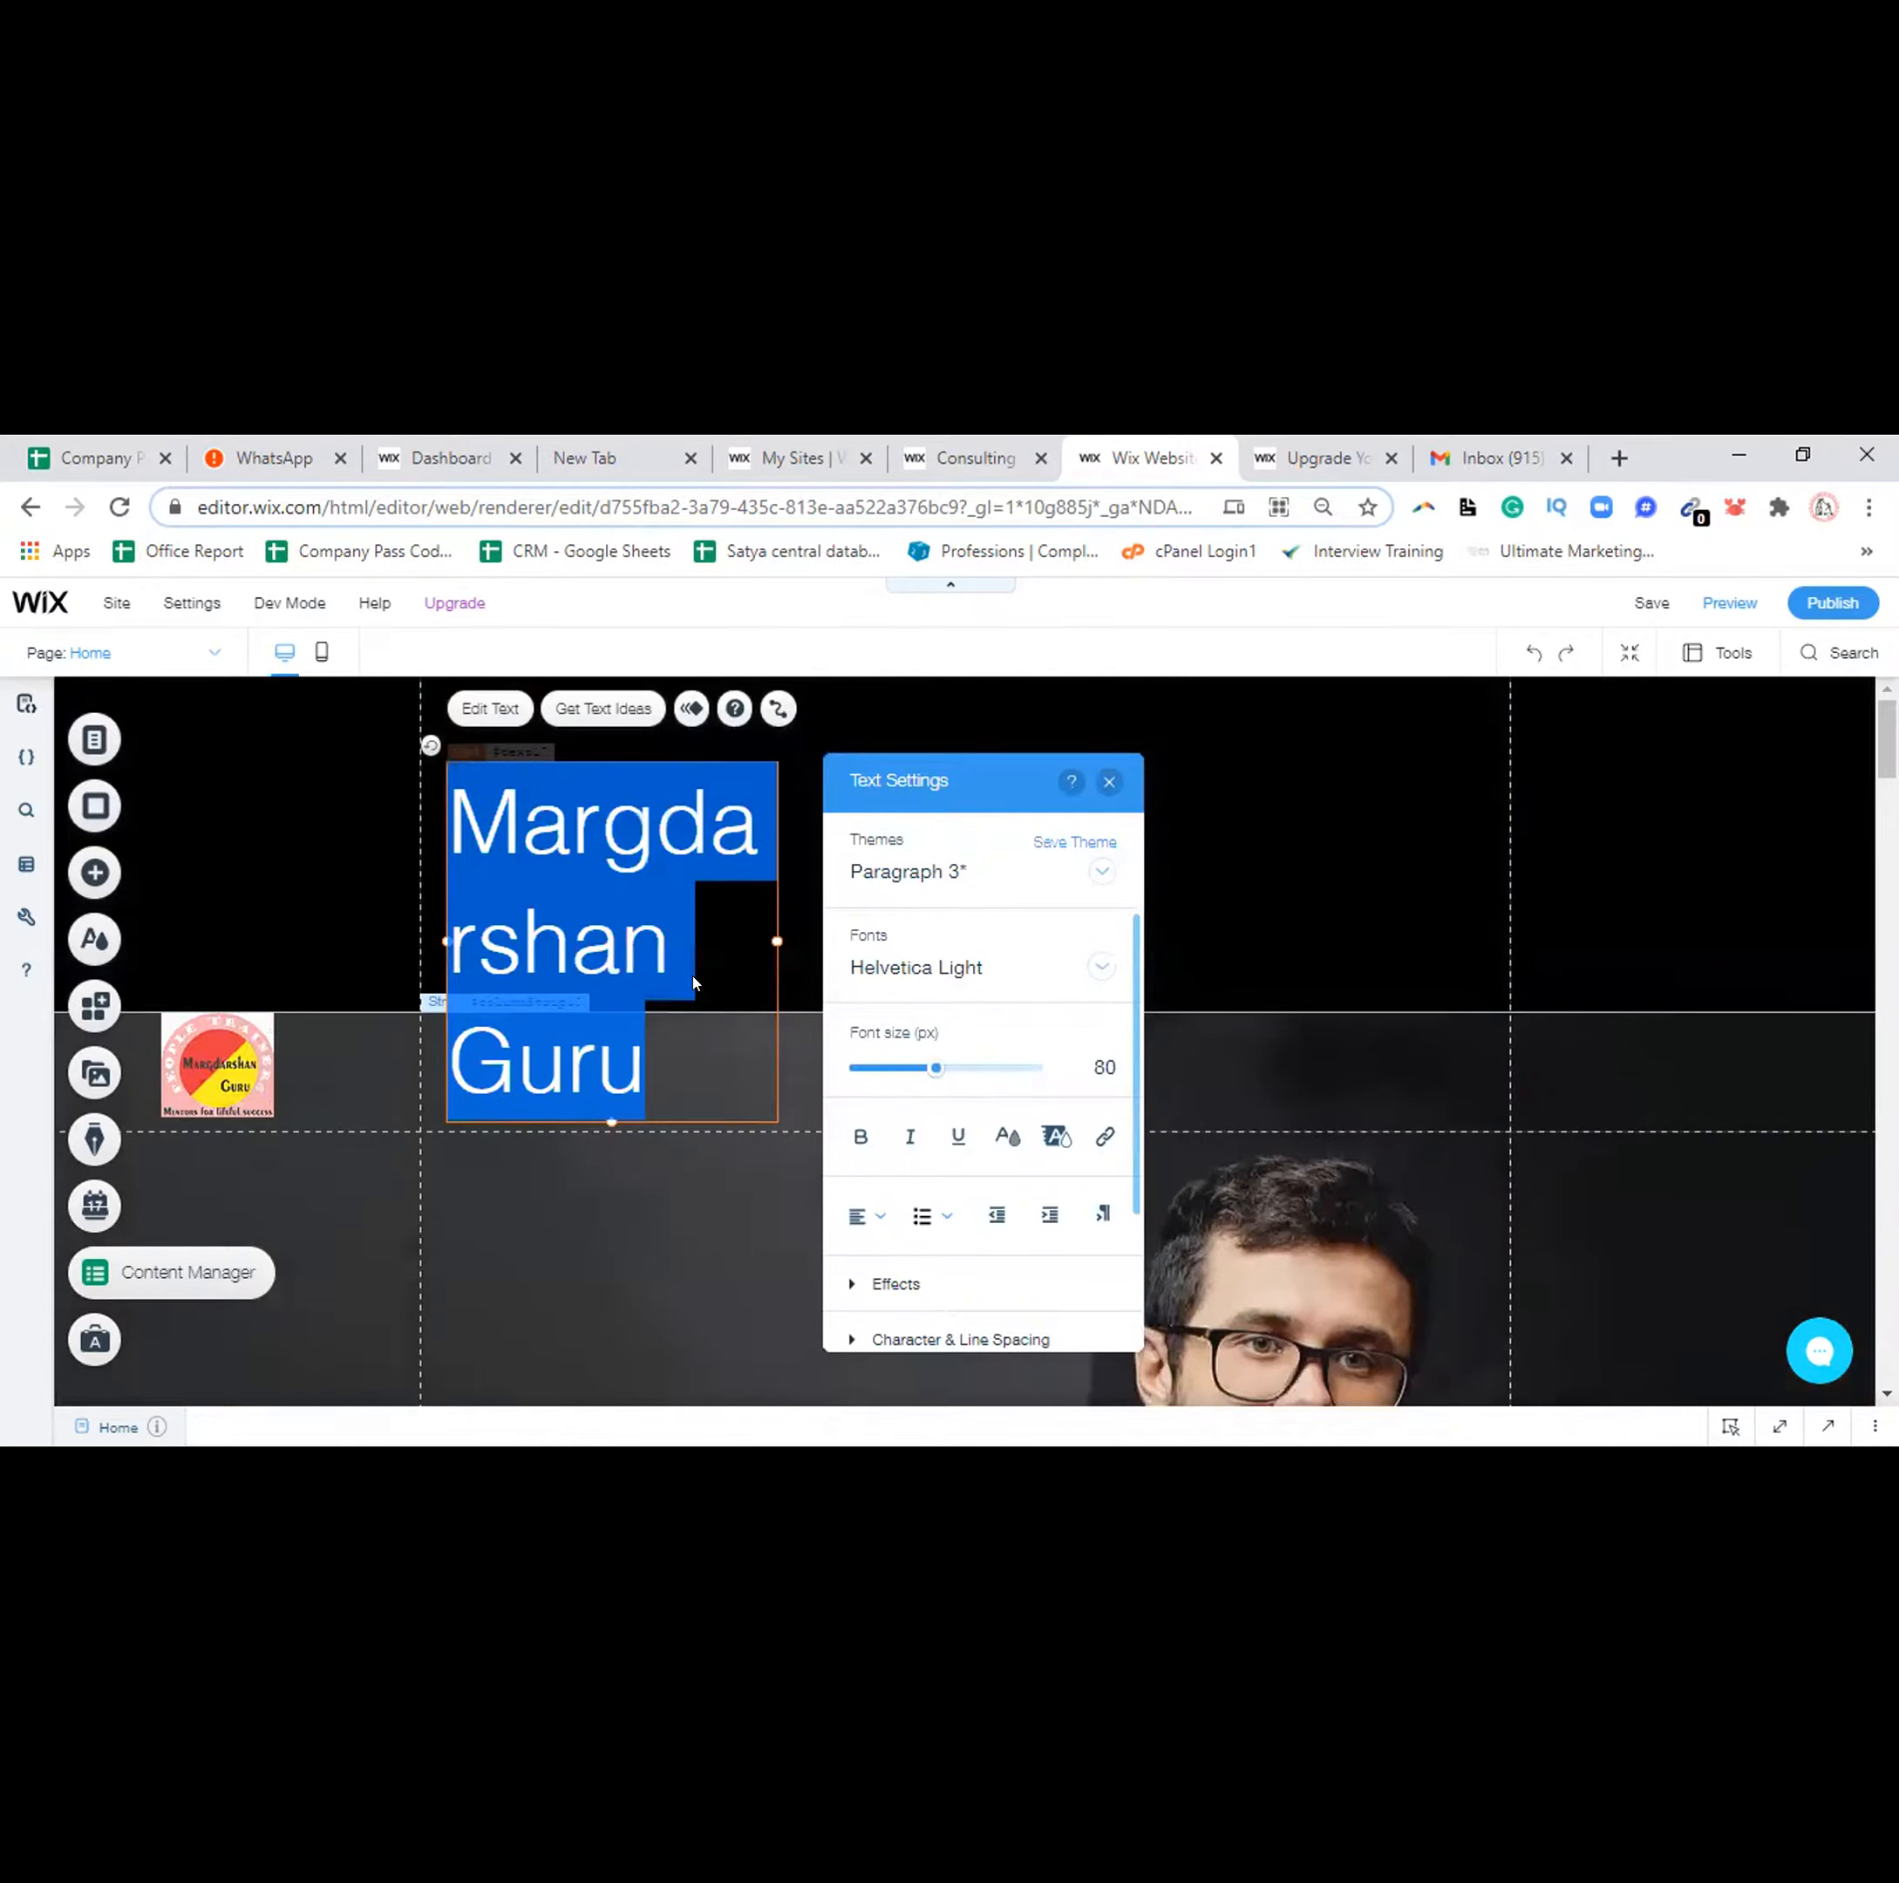
left_click(861, 1138)
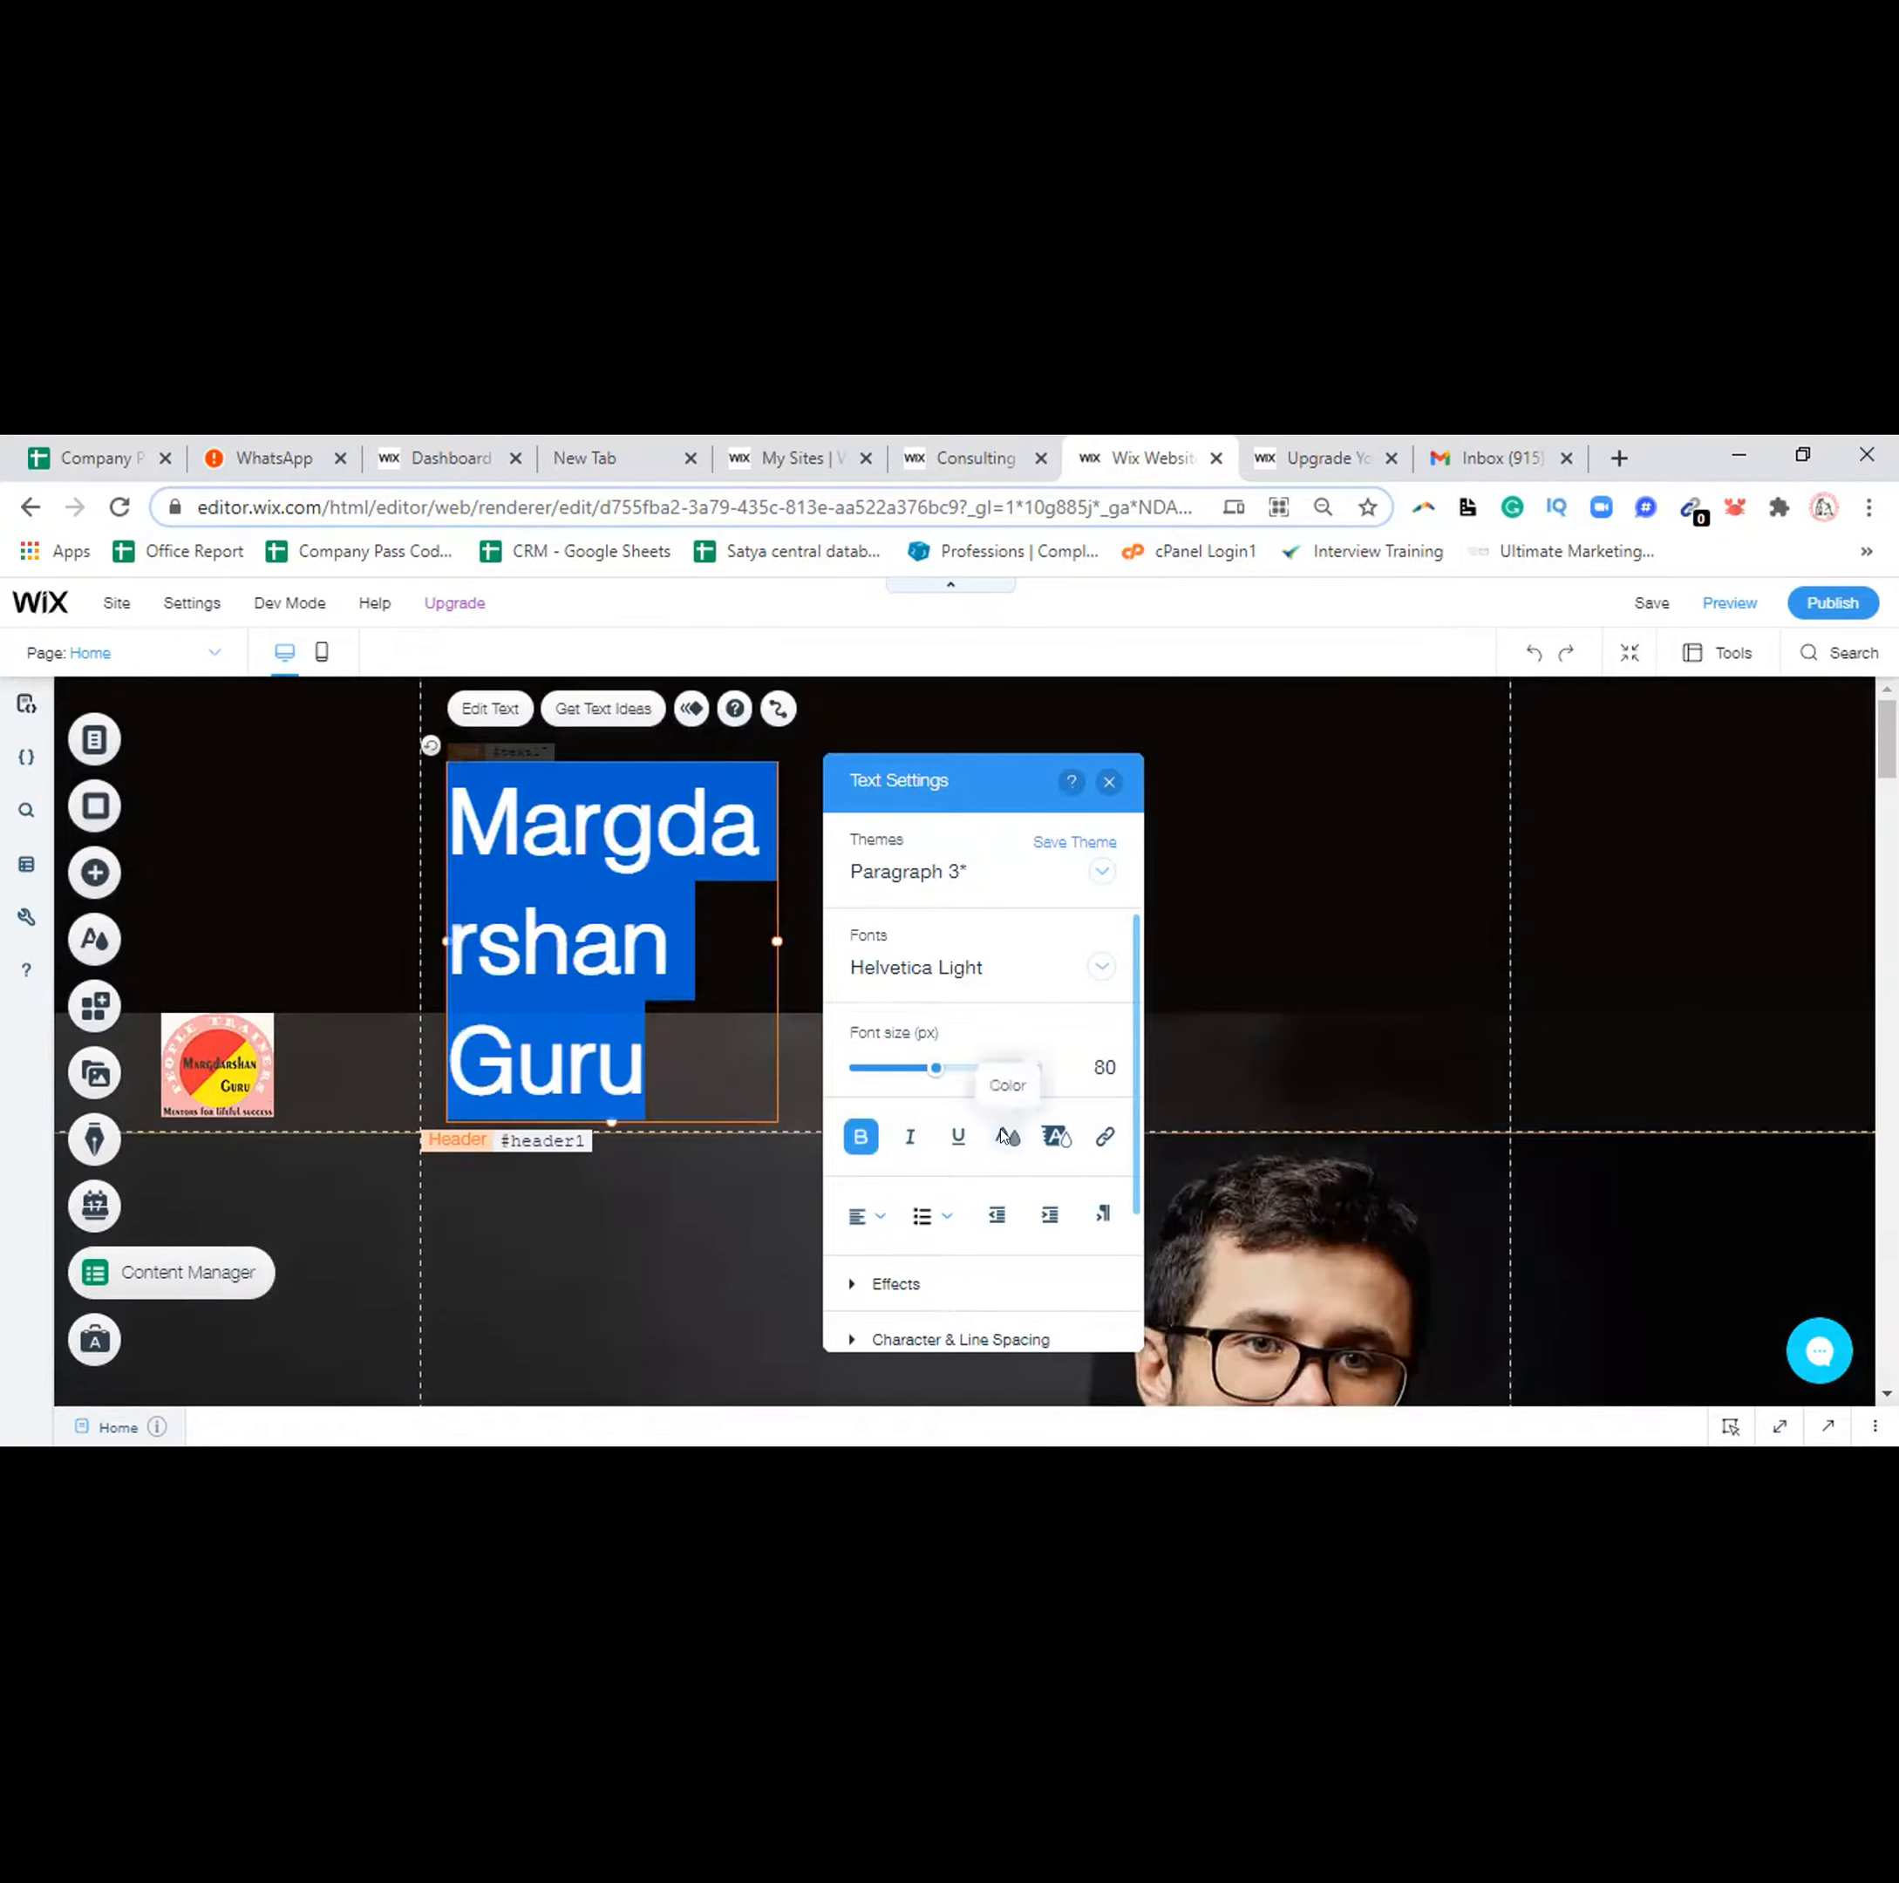
left_click(1003, 1134)
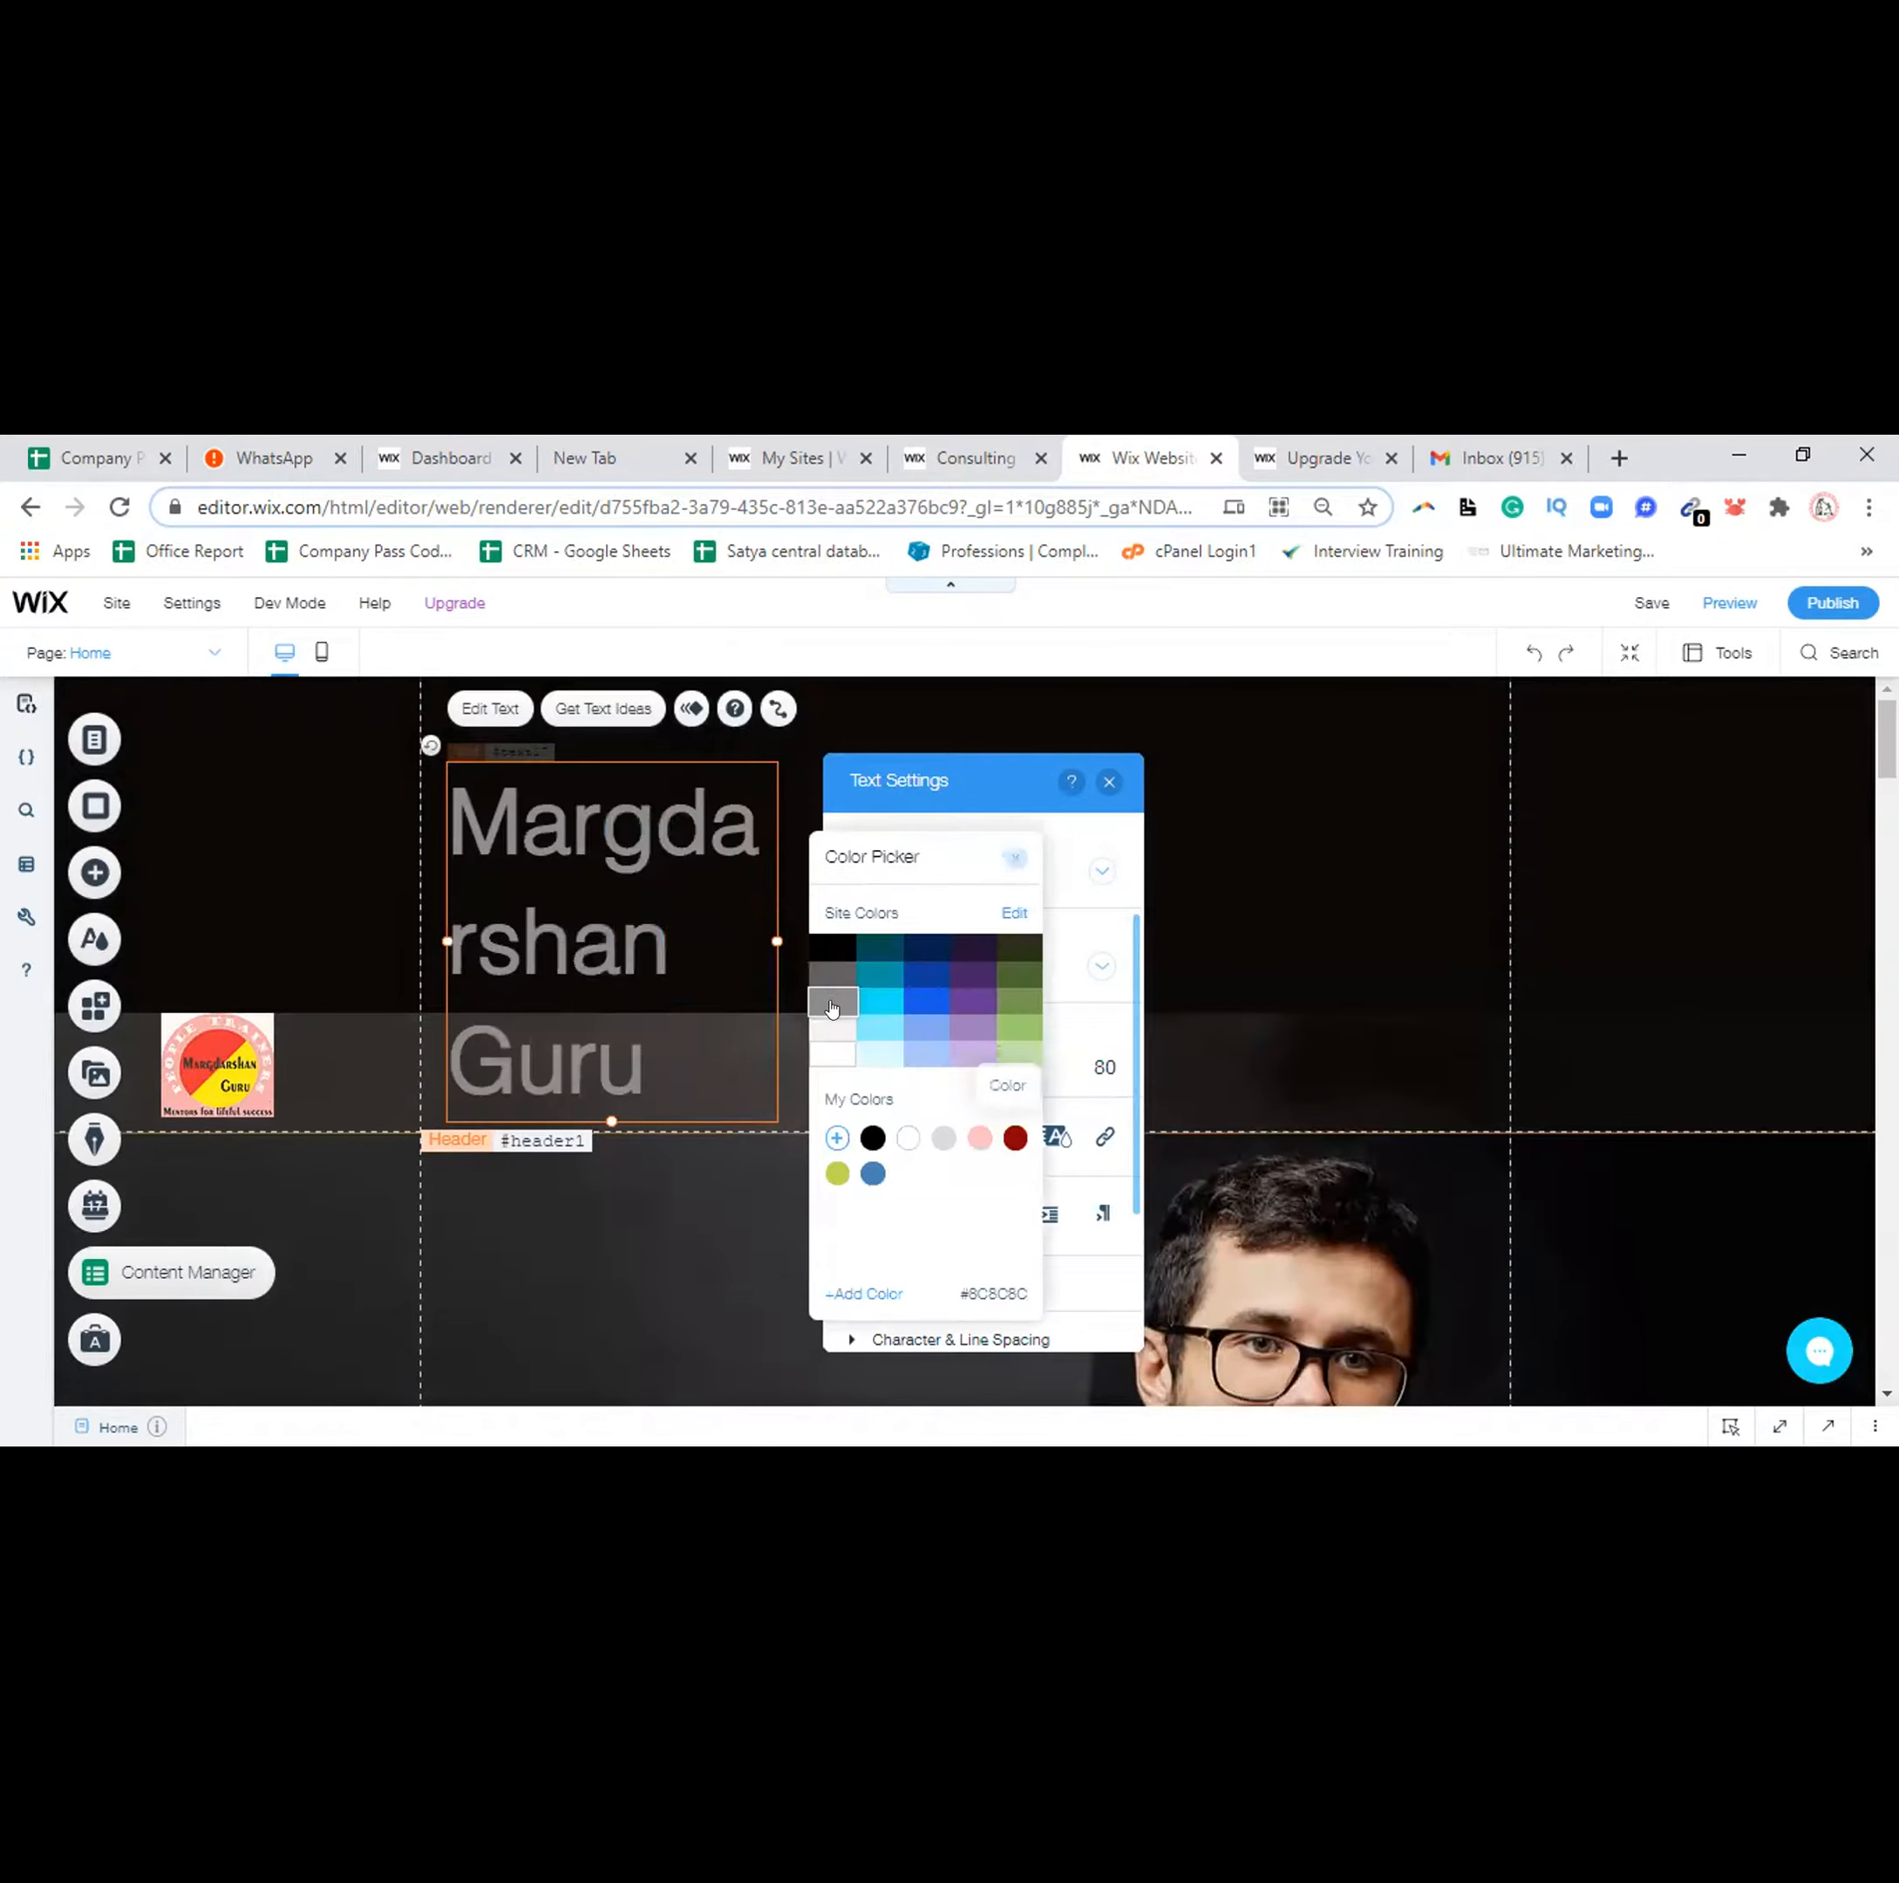
left_click(834, 1051)
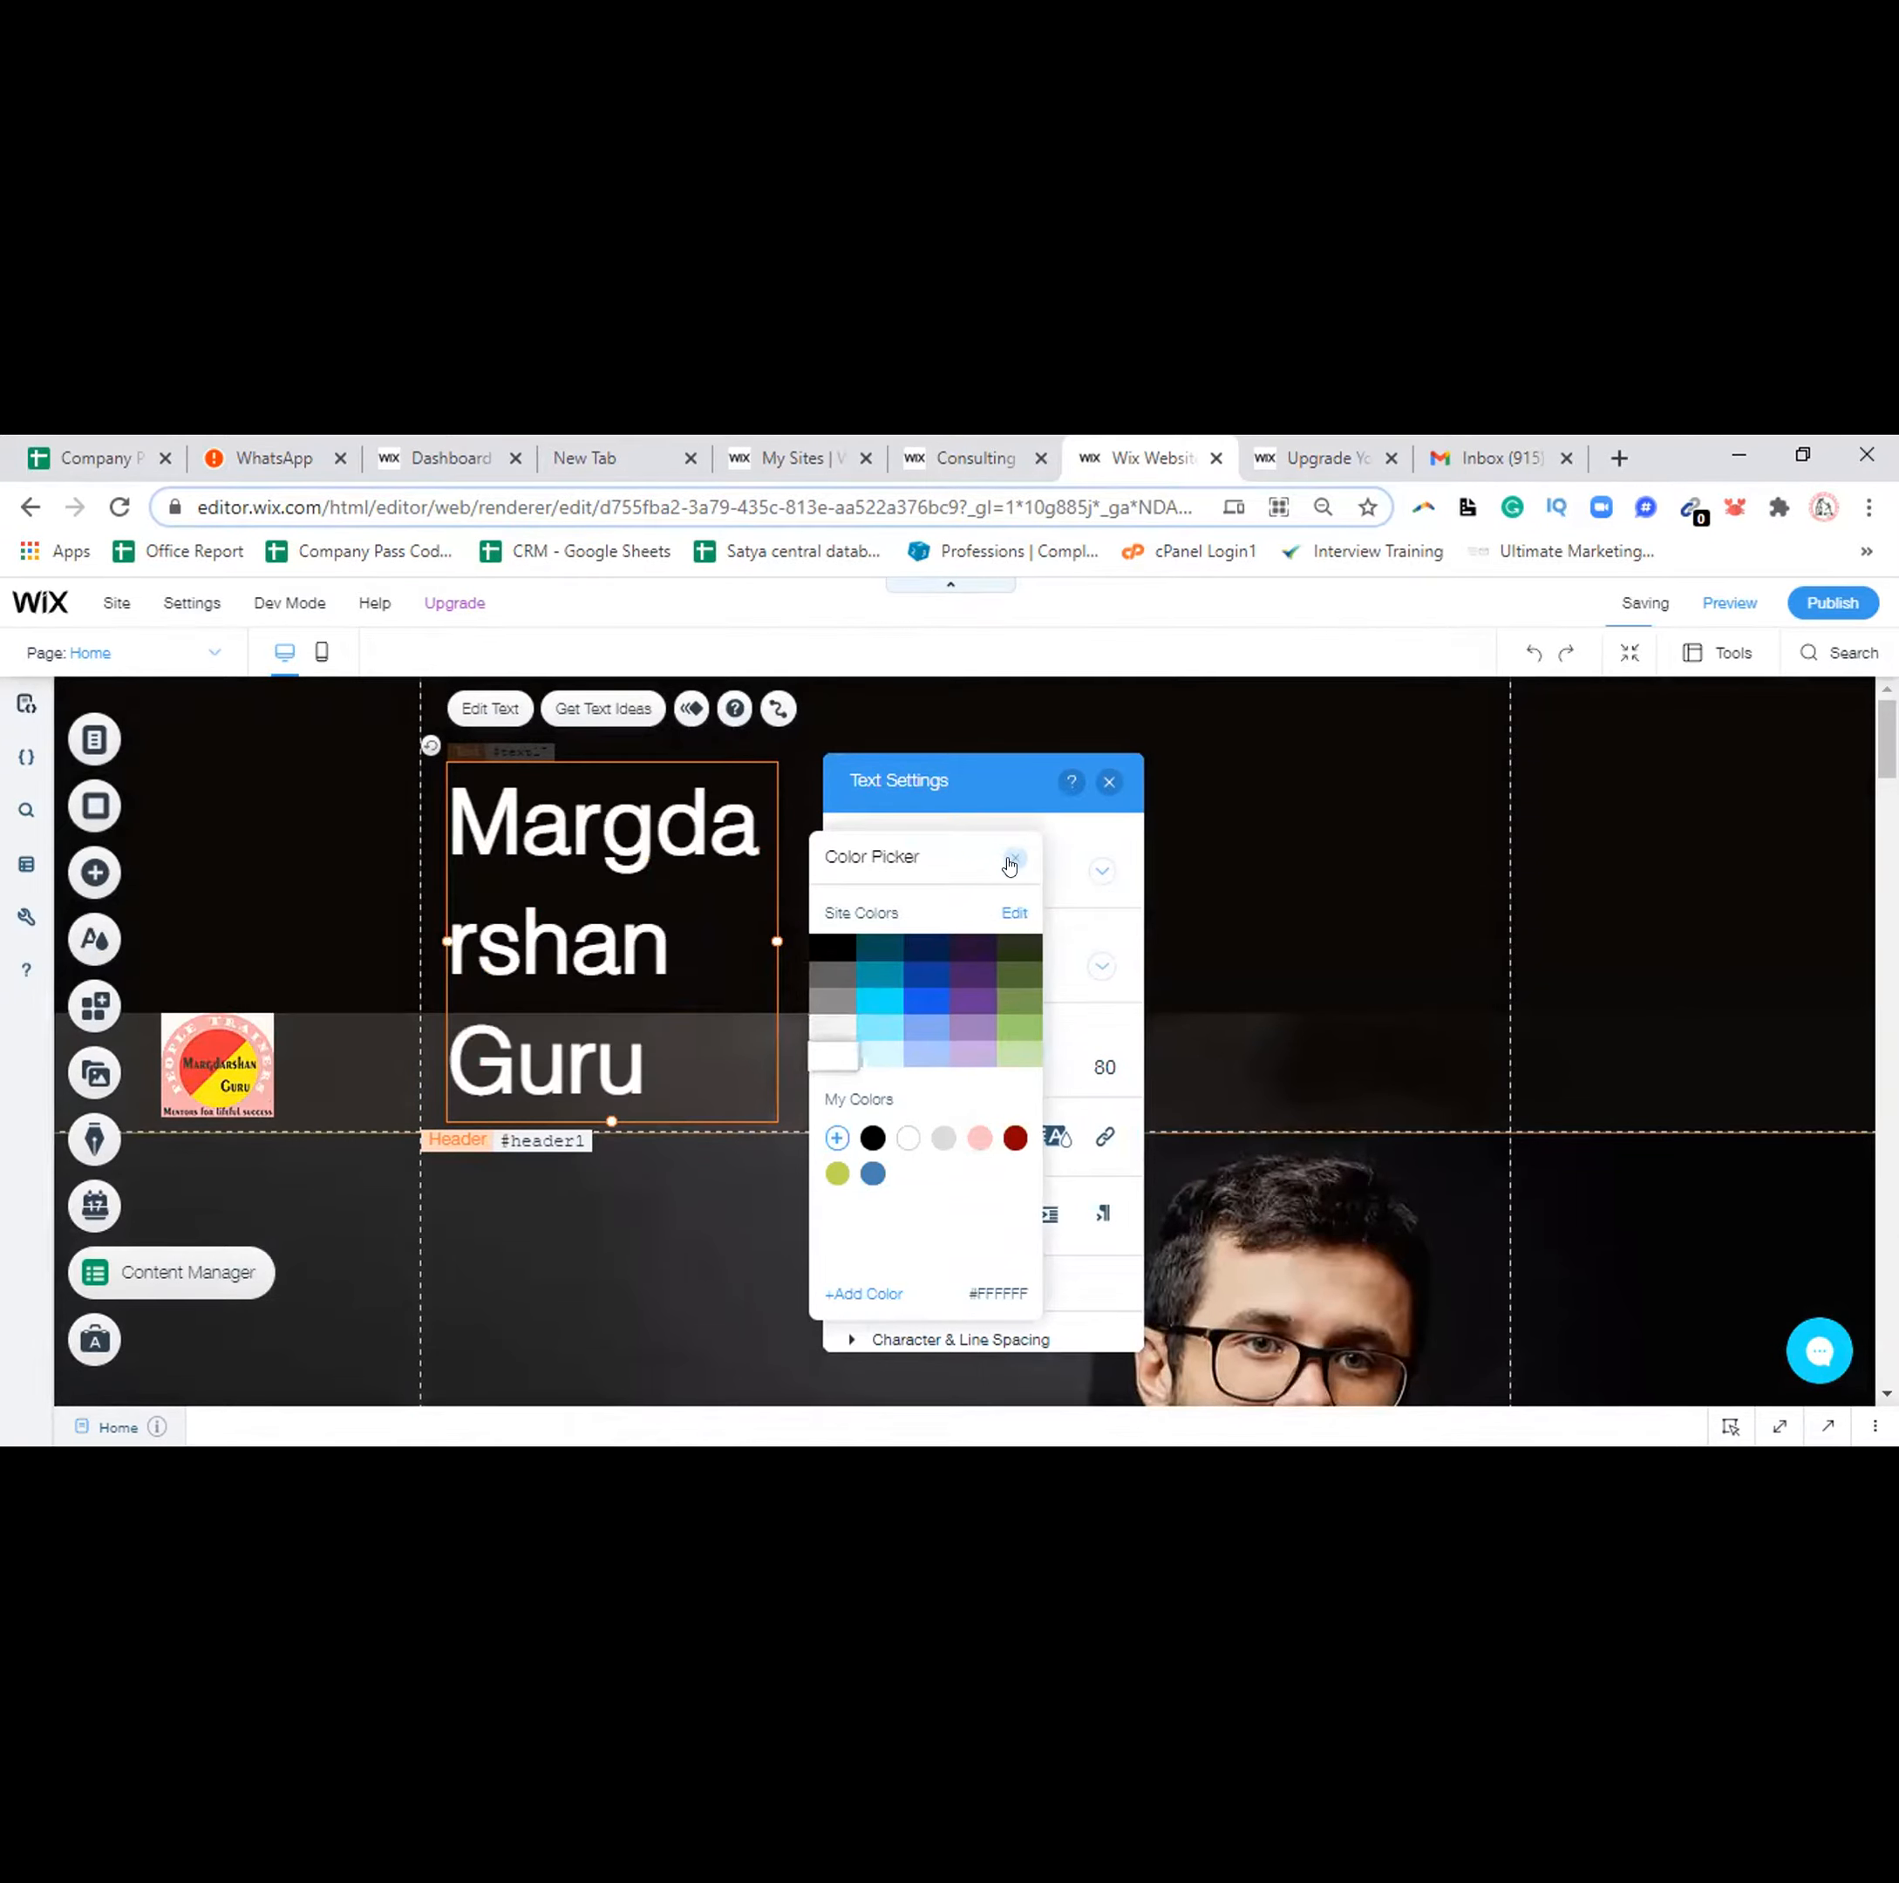
left_click(1076, 808)
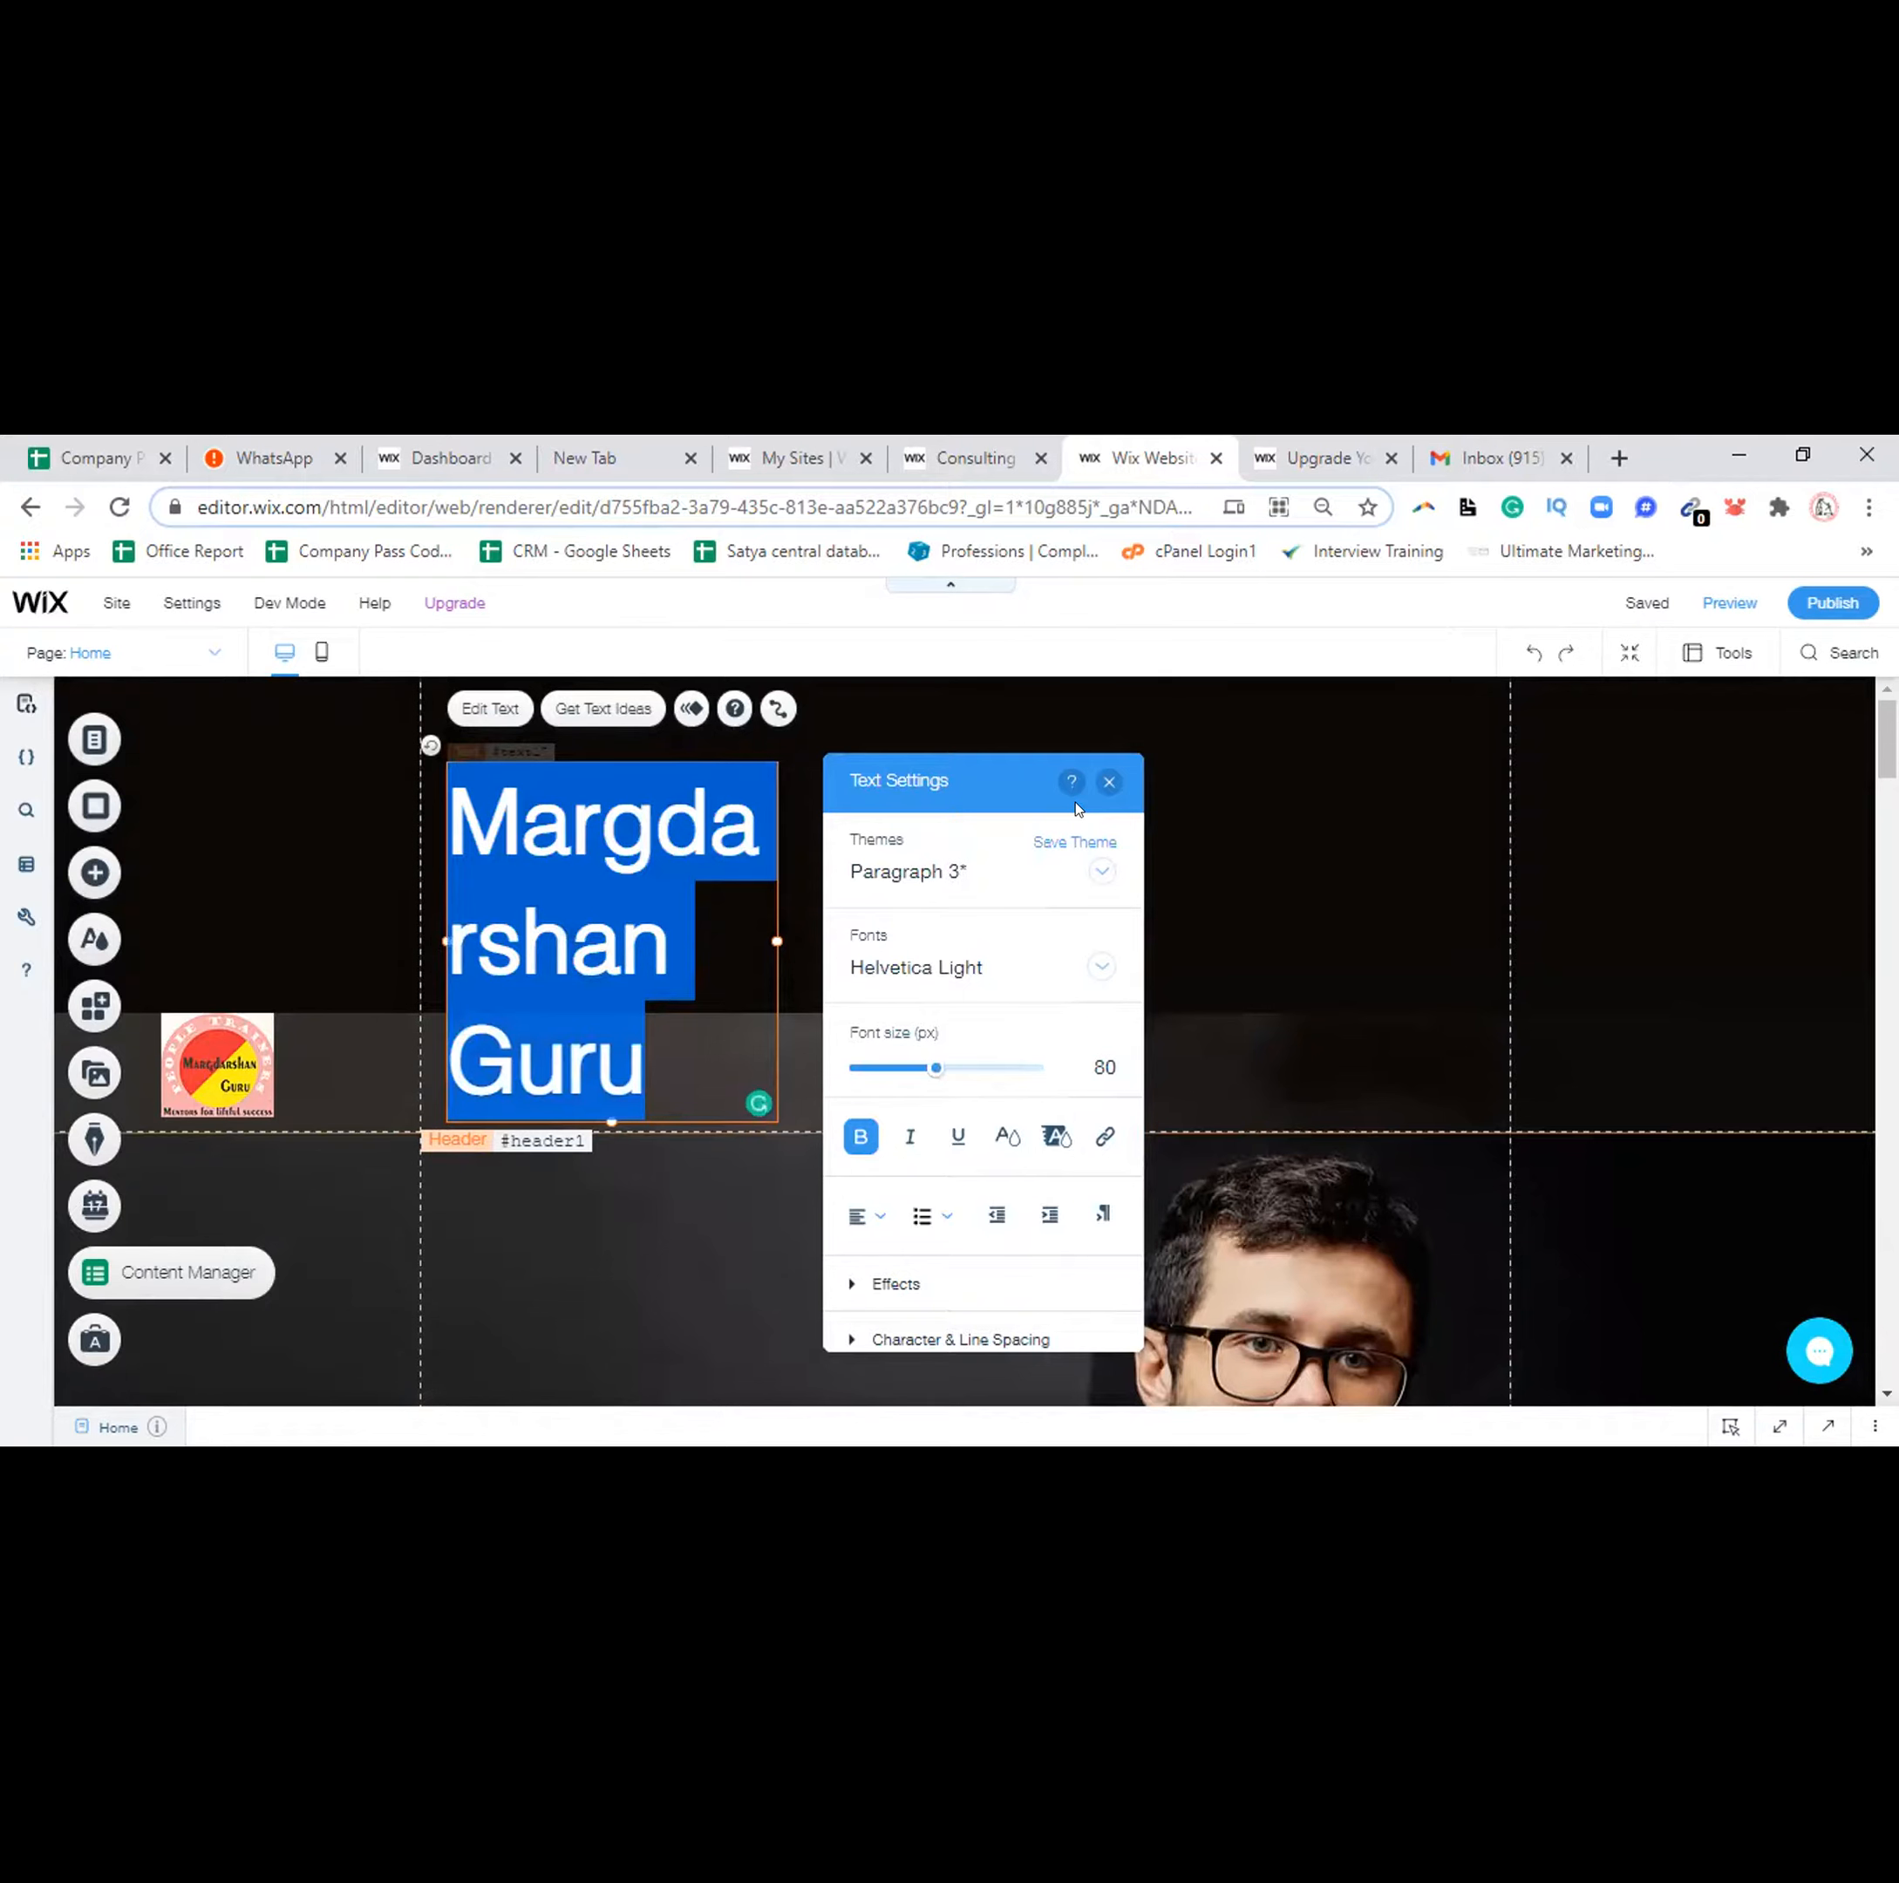
left_click(1109, 782)
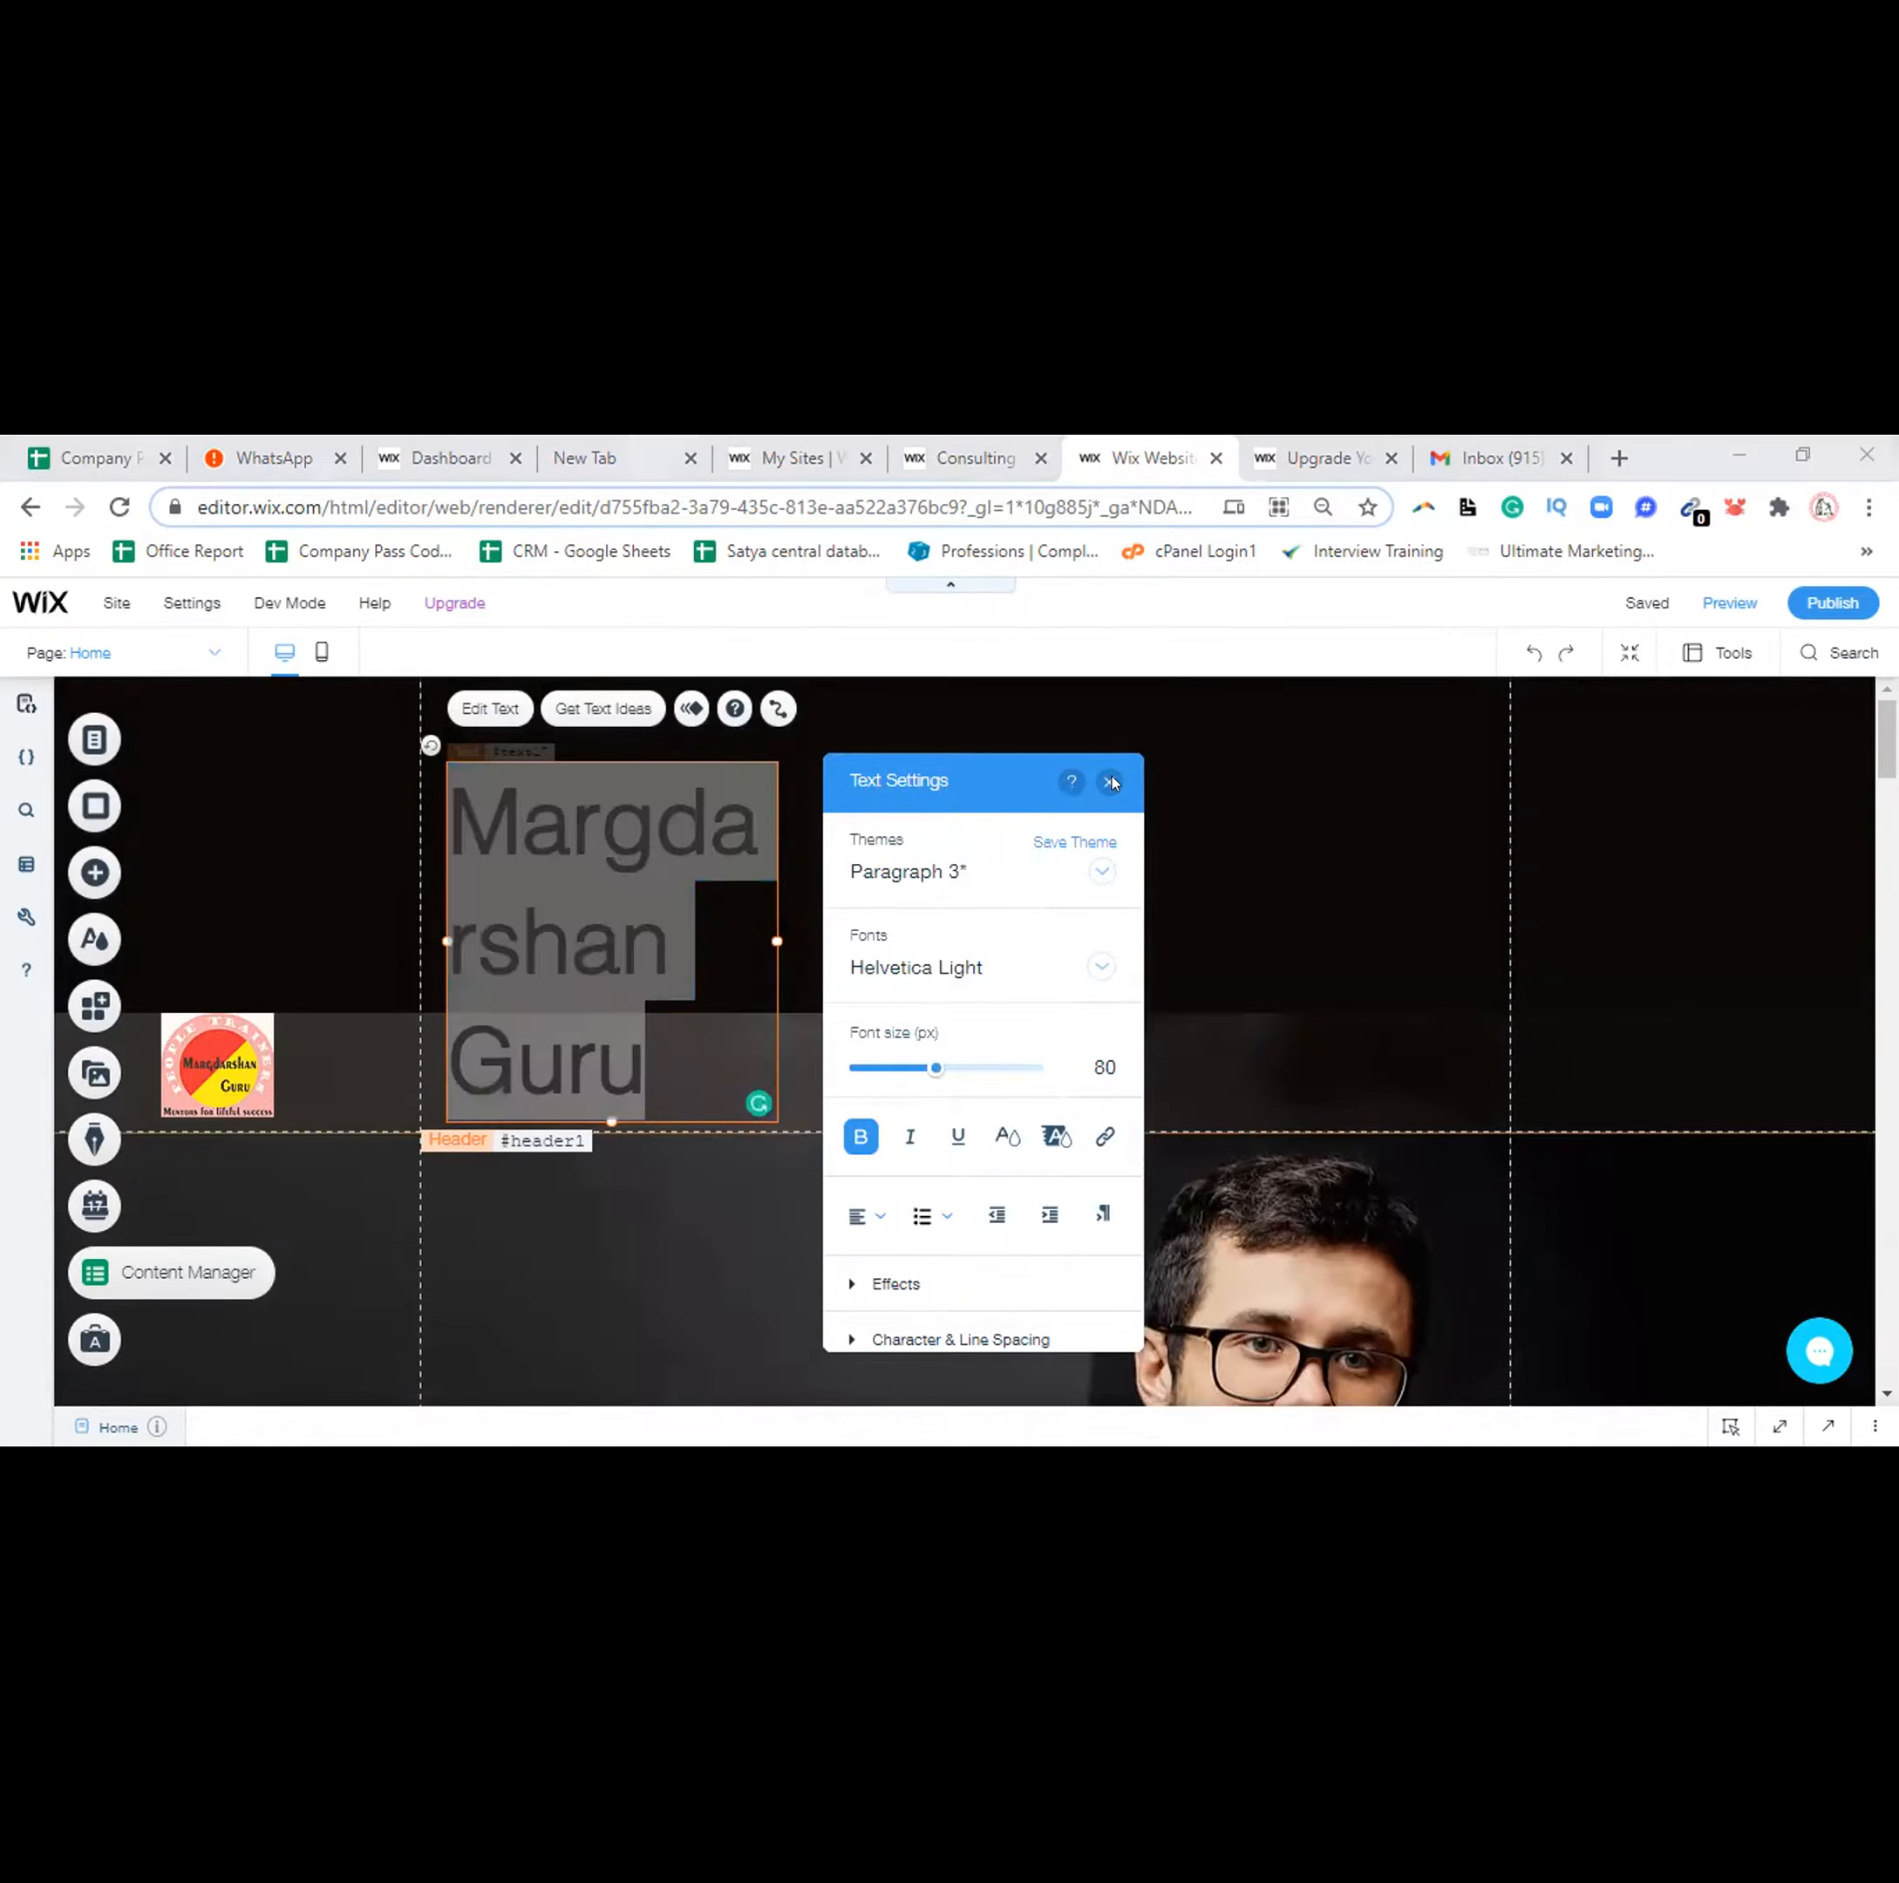
left_click(1110, 782)
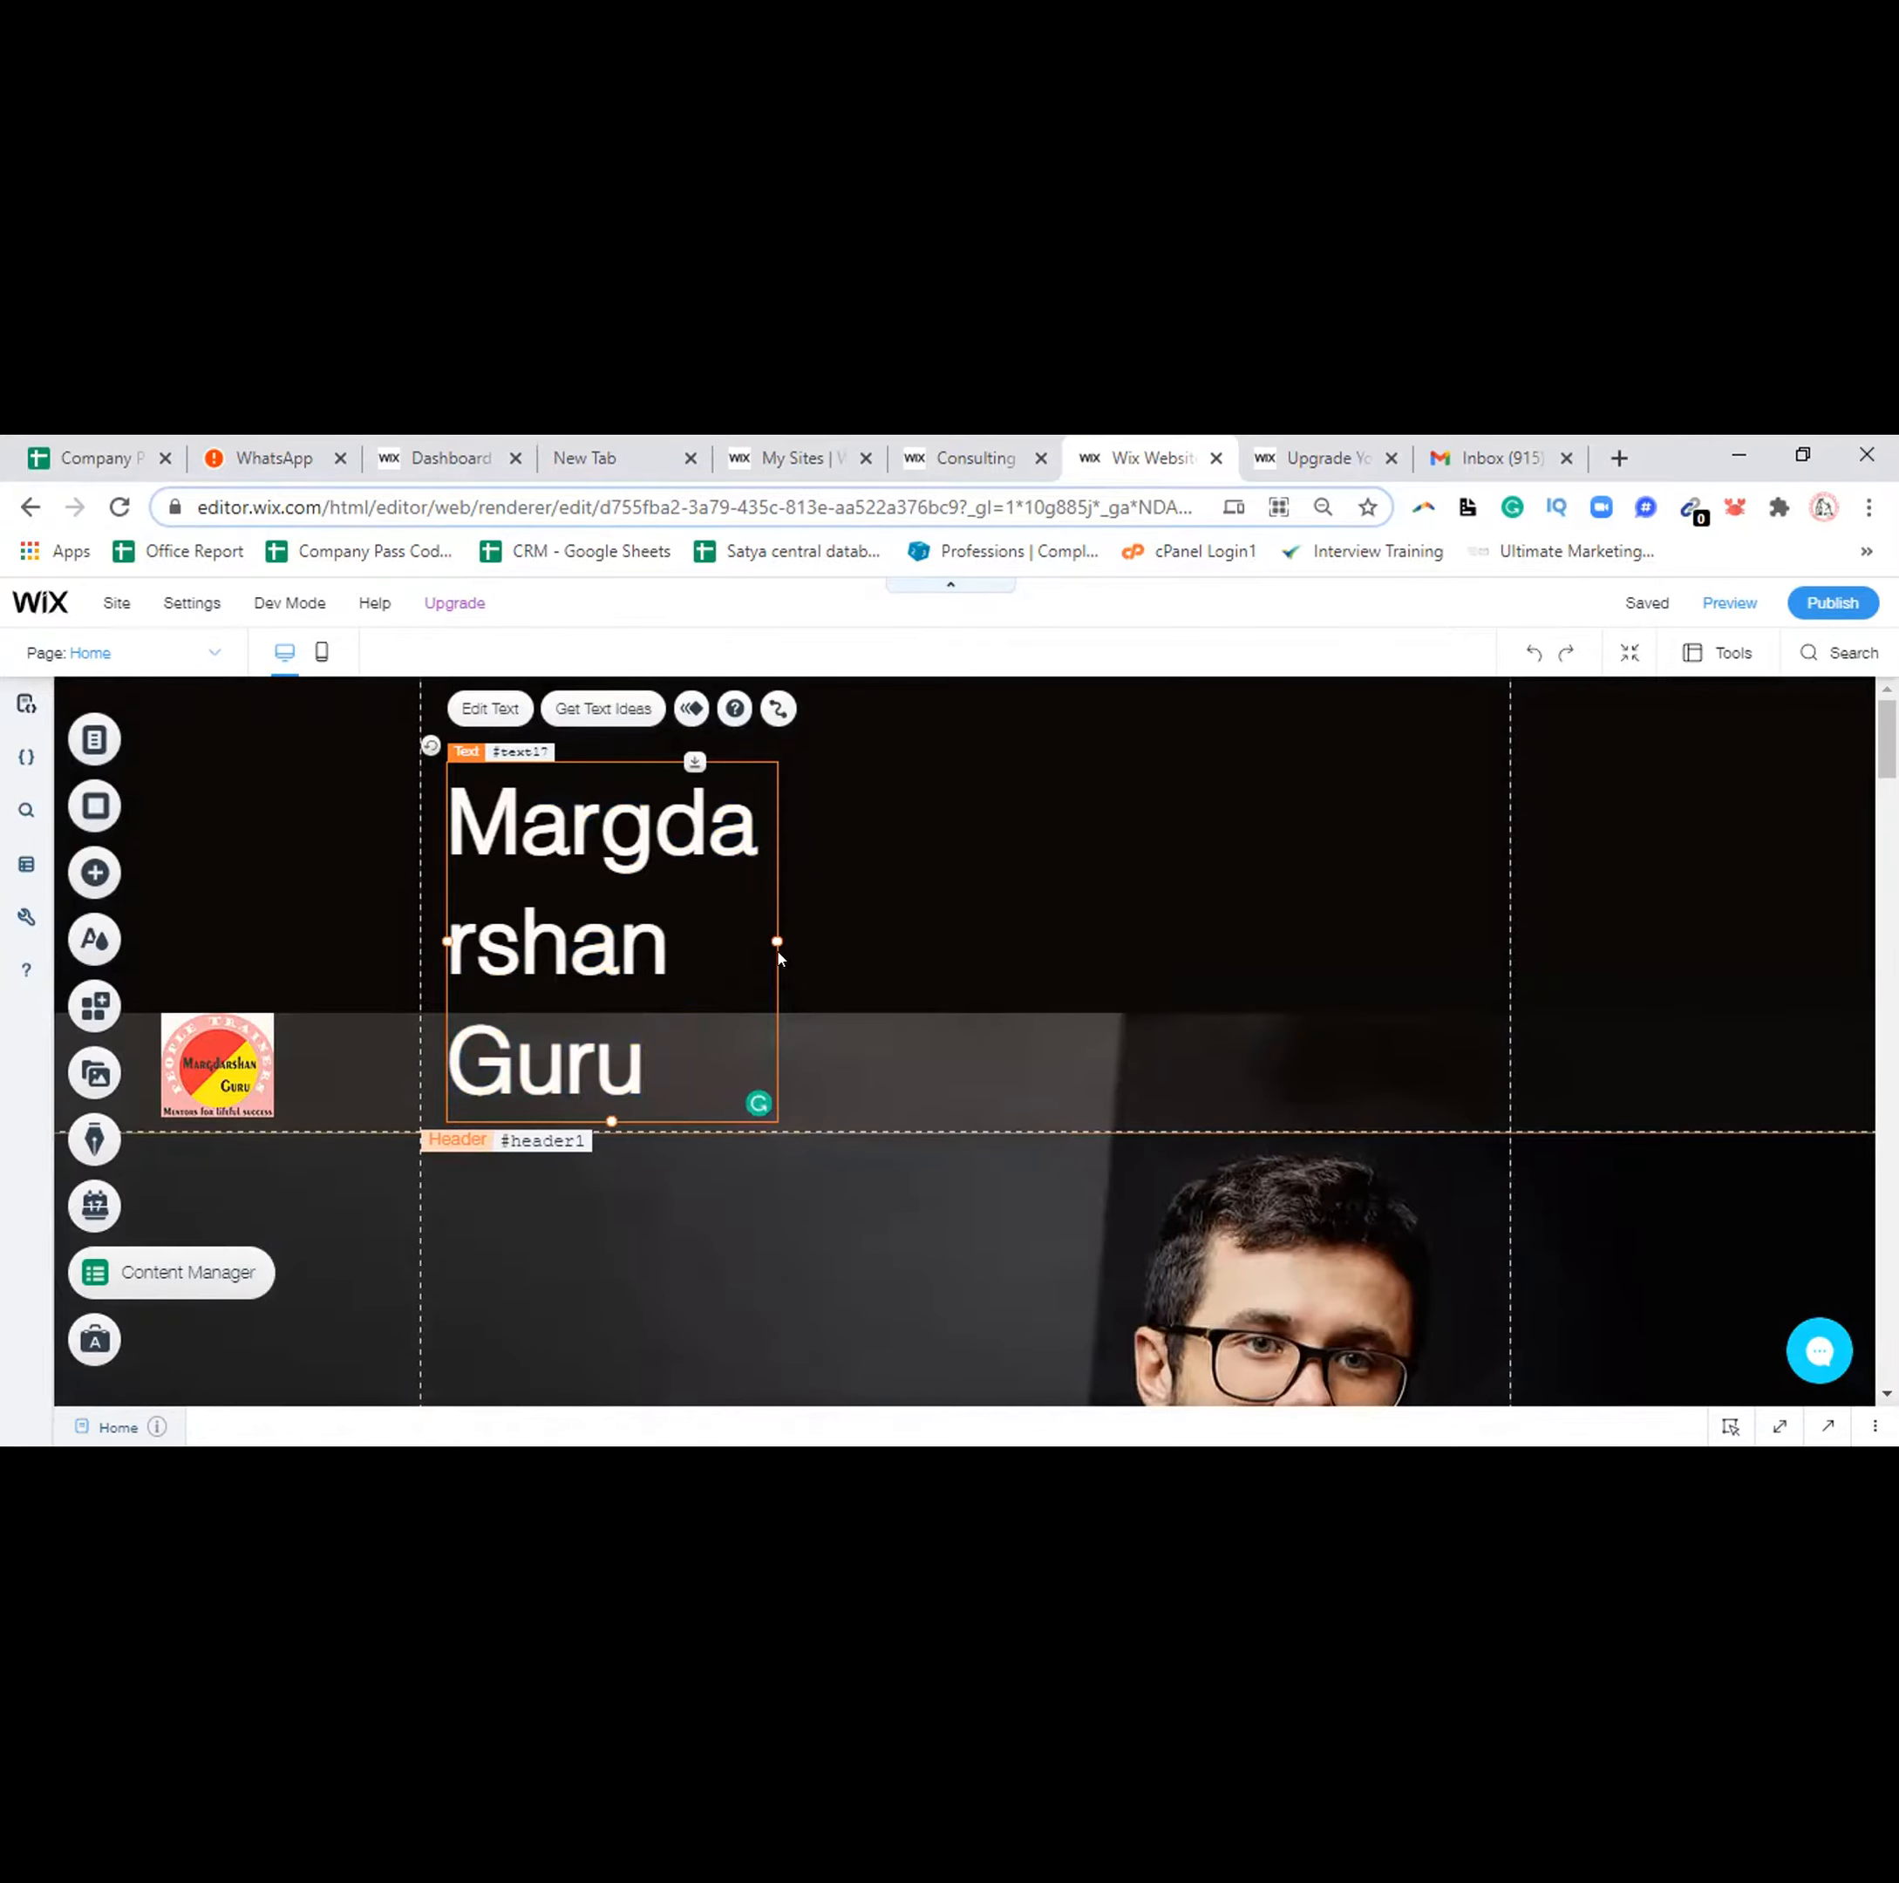
Widen the 'Margdarshan Guru' text box so the title fits on one line
left_click_drag(765, 932, 1046, 873)
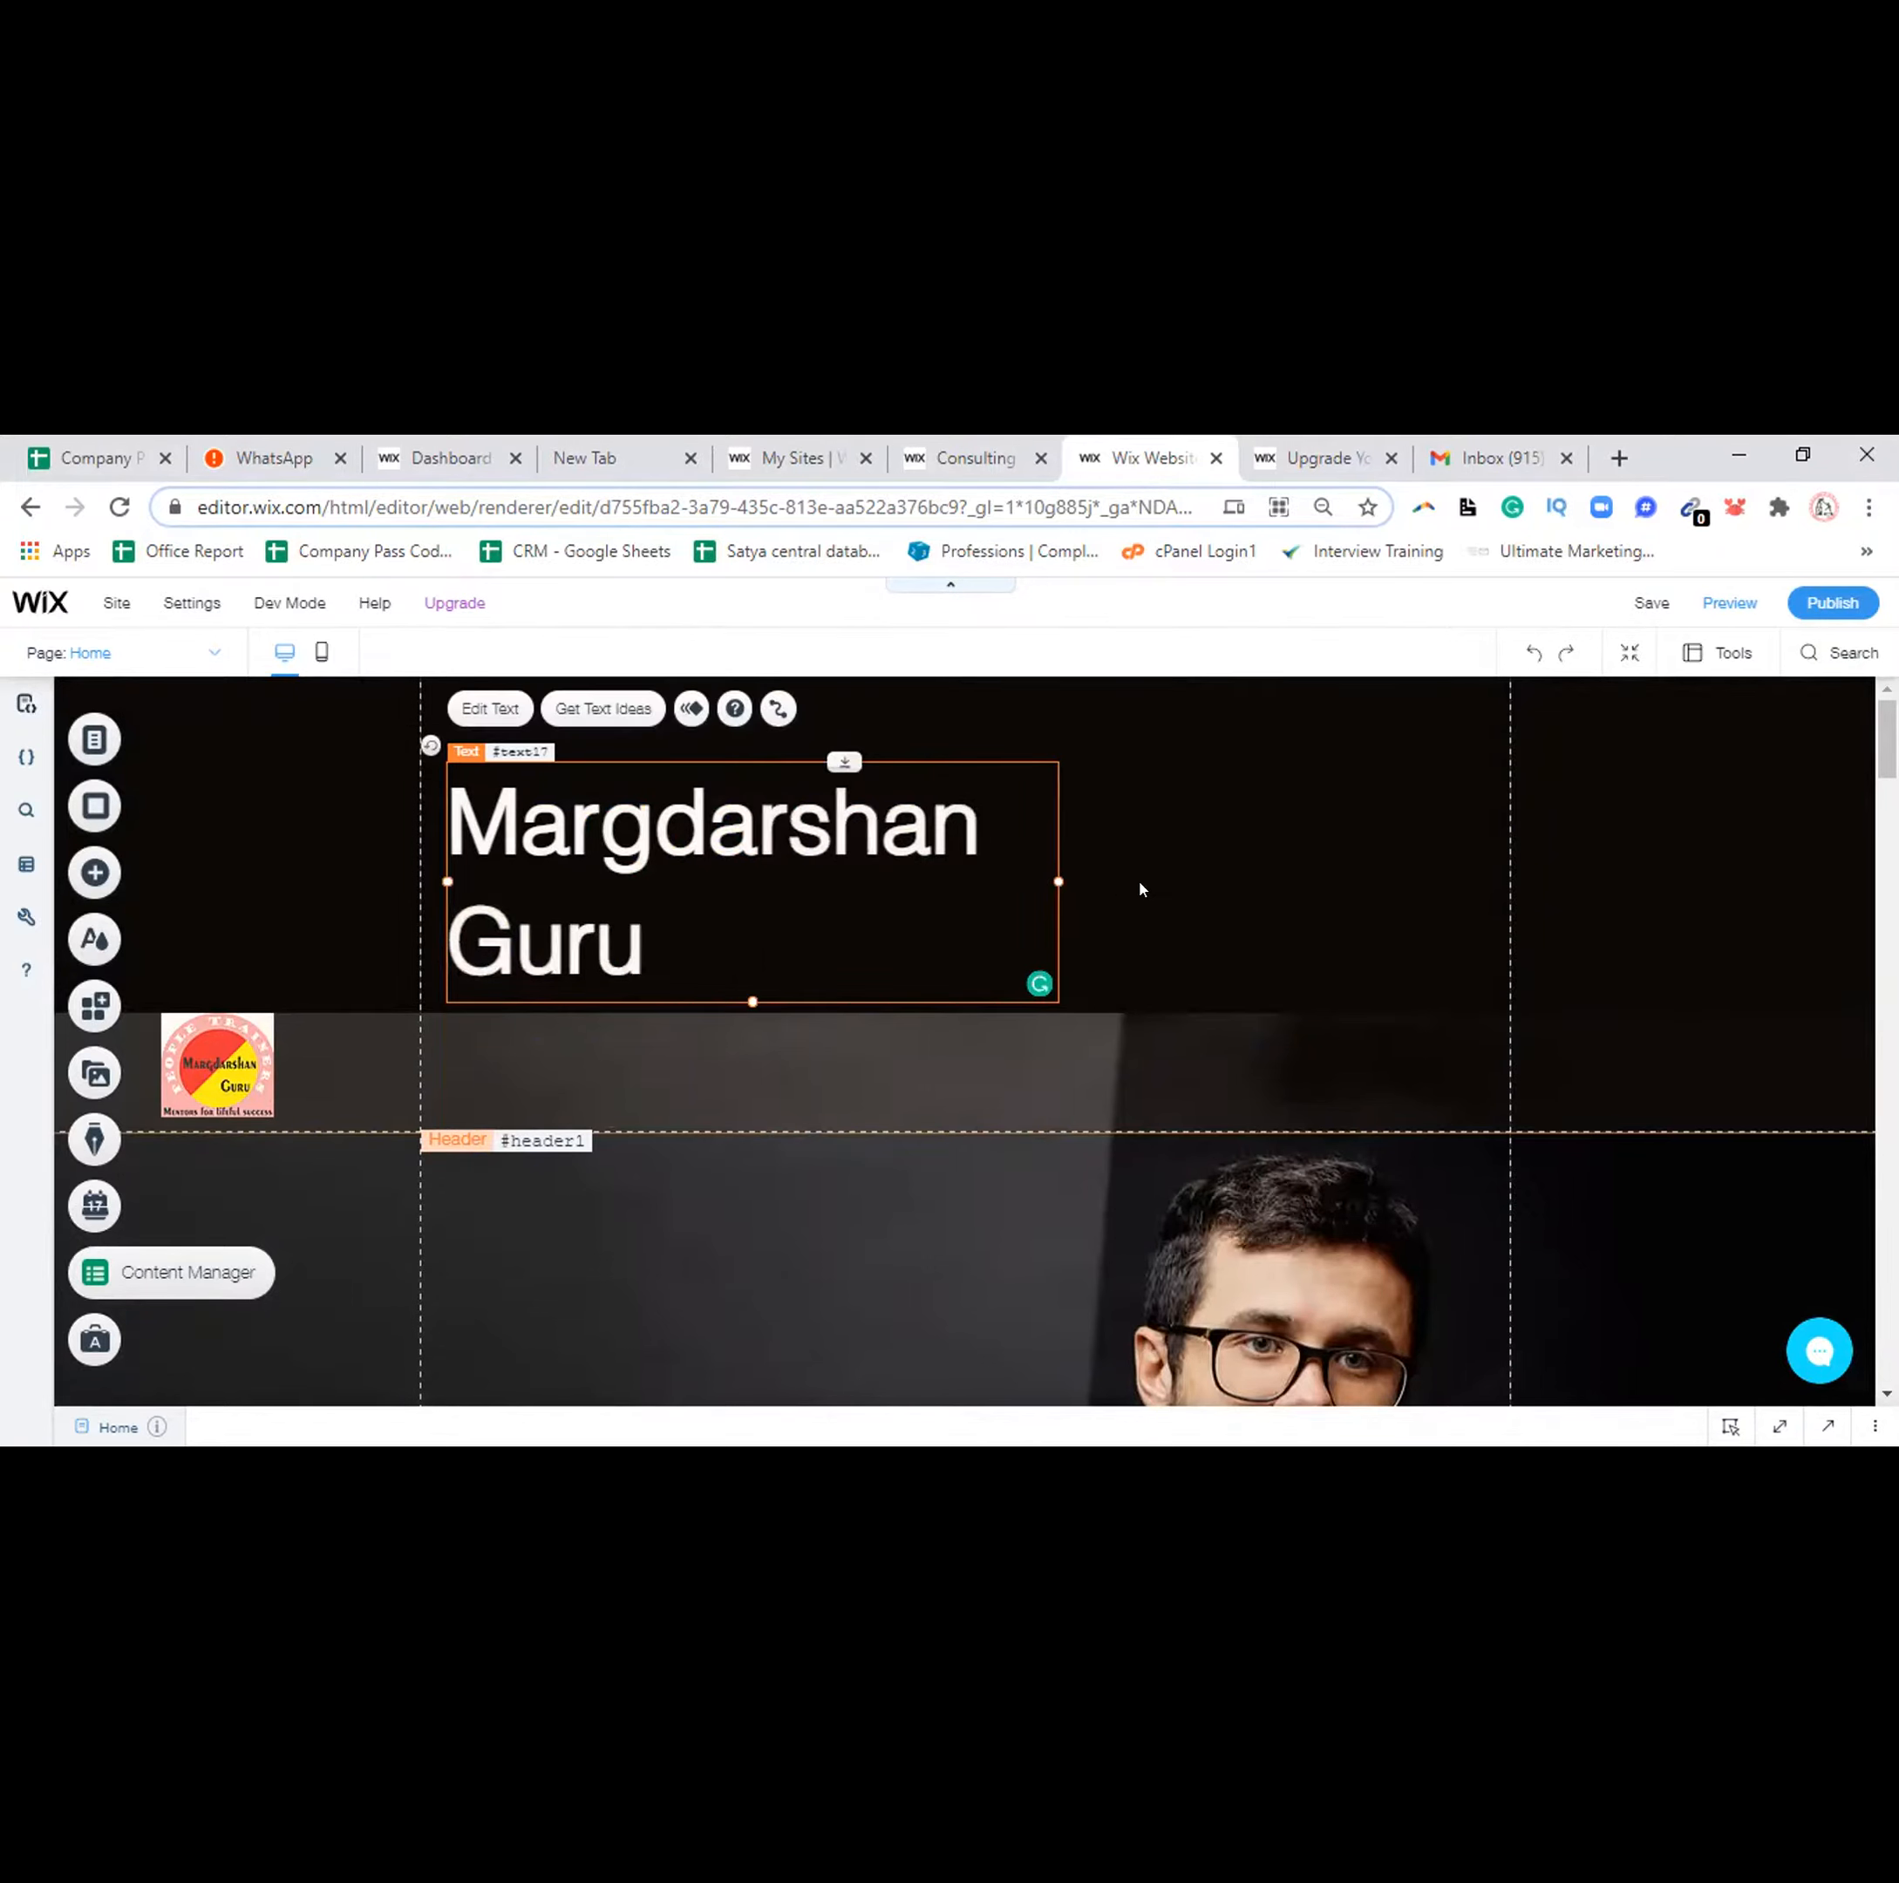
left_click_drag(1199, 870, 1286, 870)
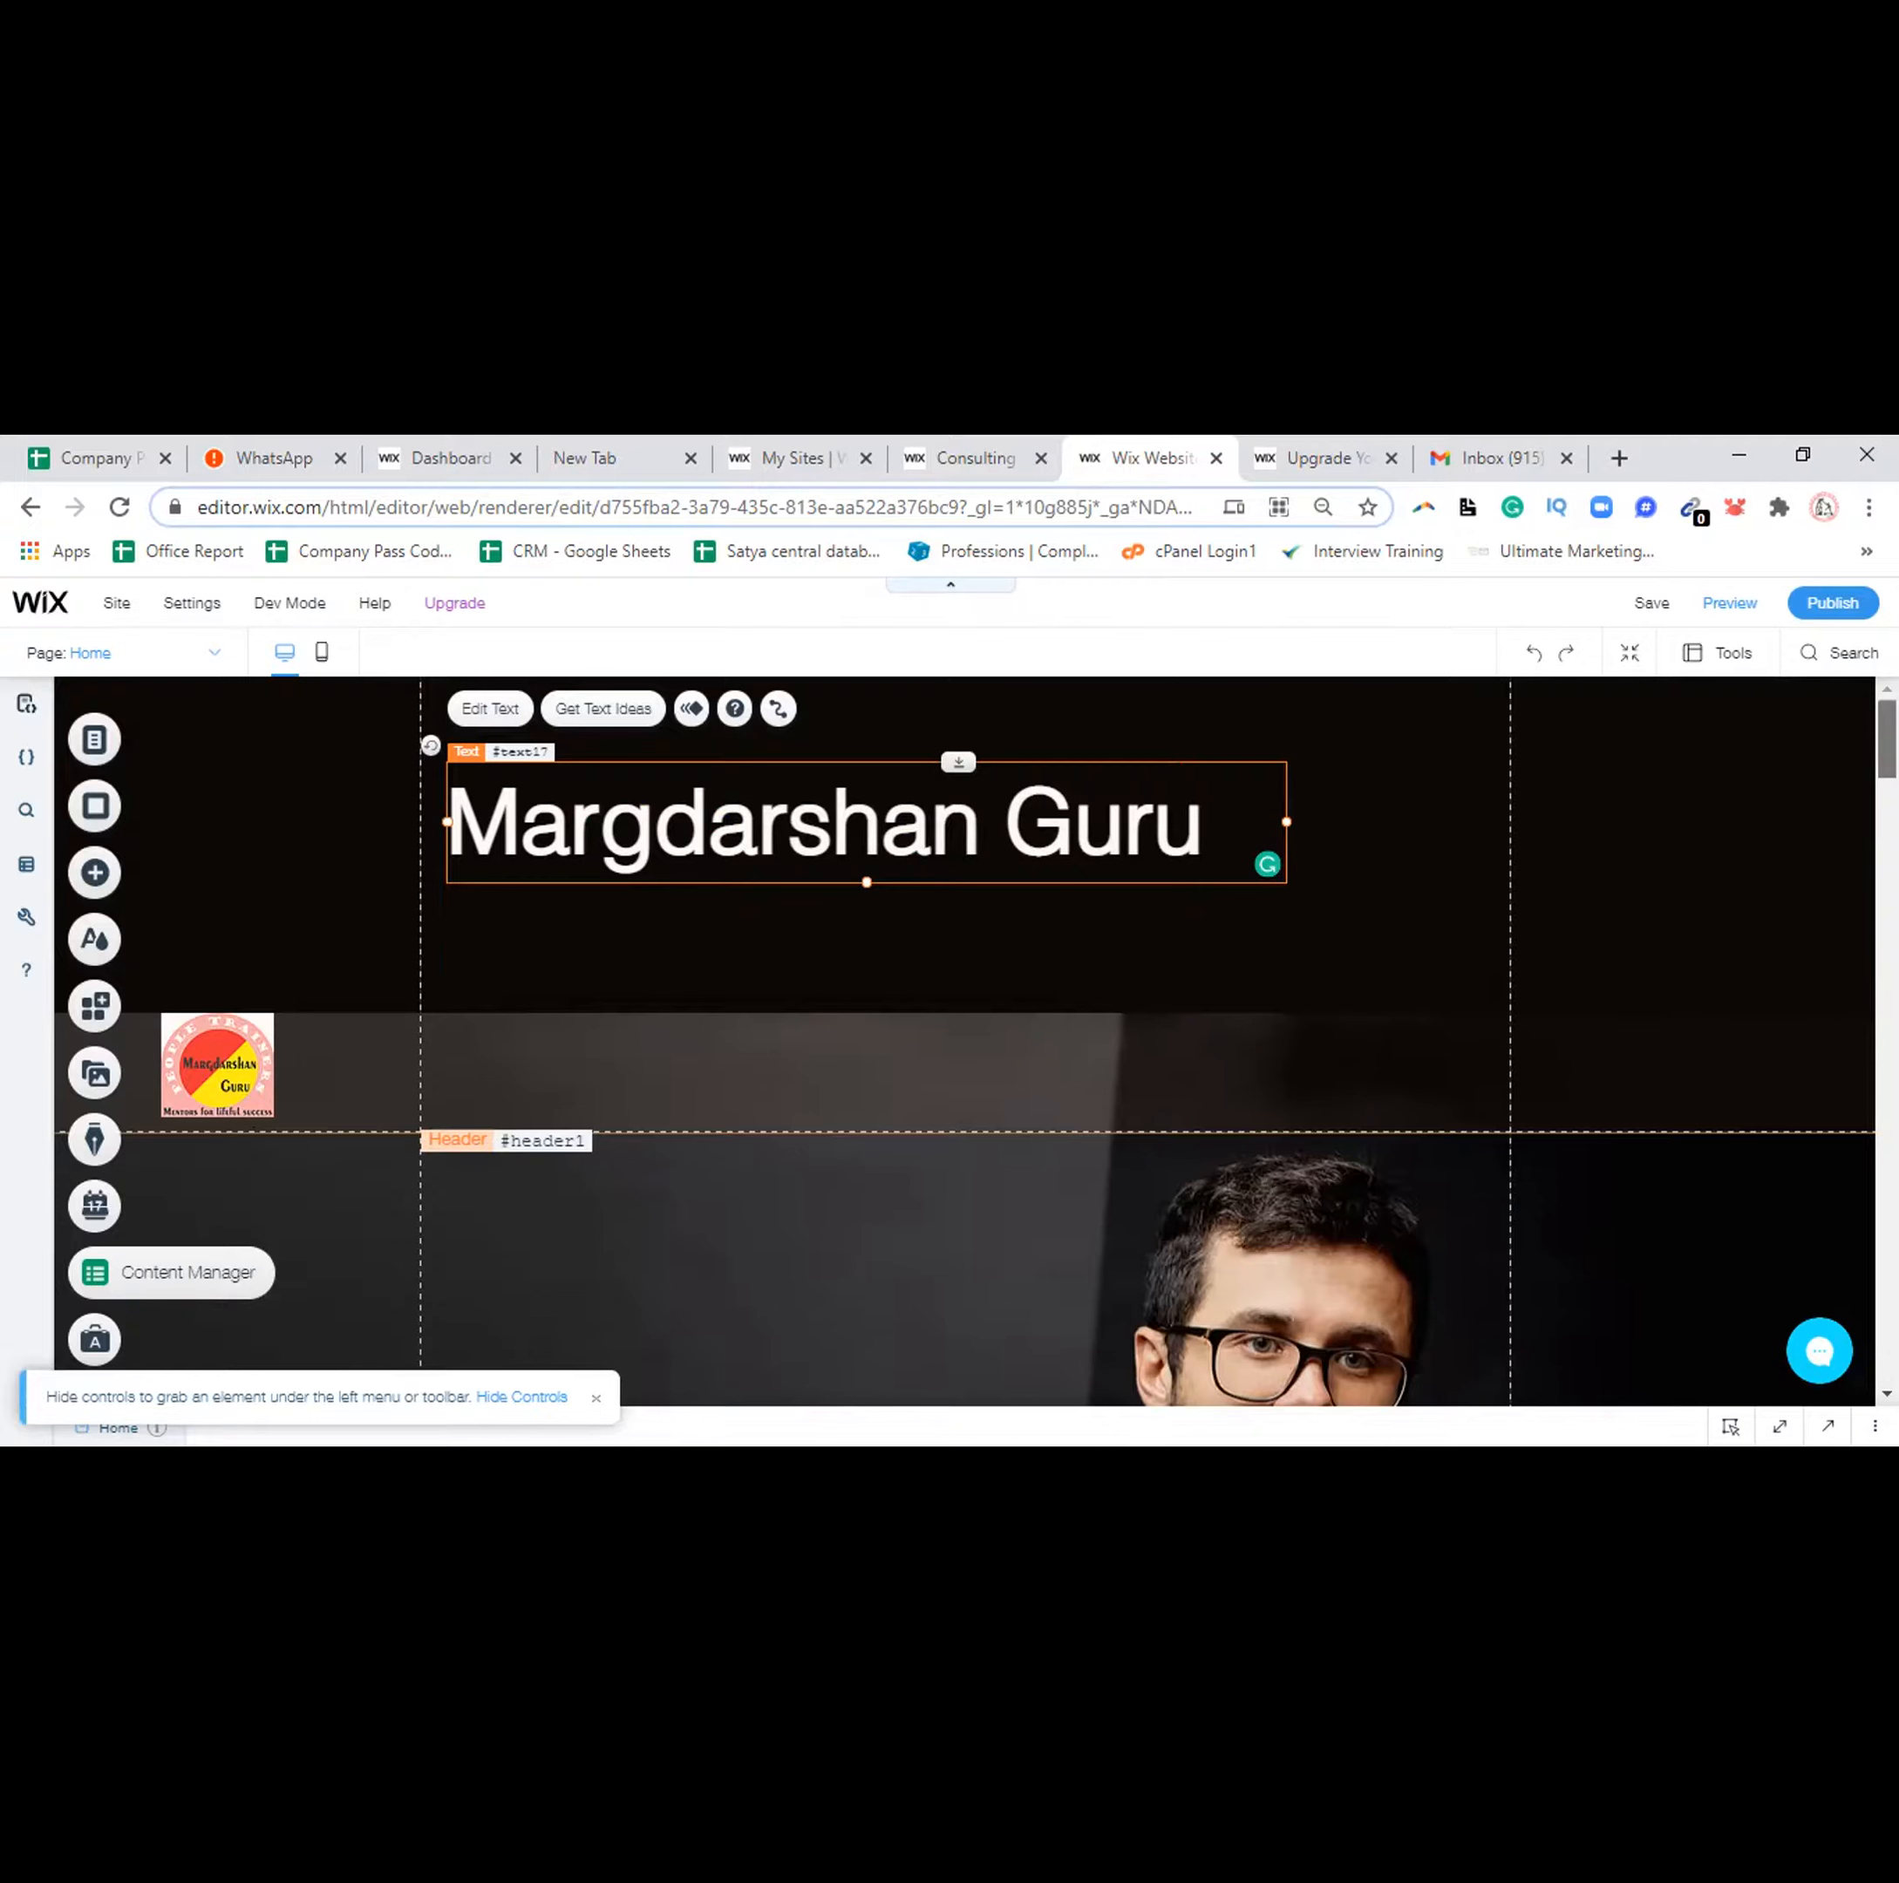
scroll(964, 1039, "down", 5)
scroll(119, 1034, "up", 5)
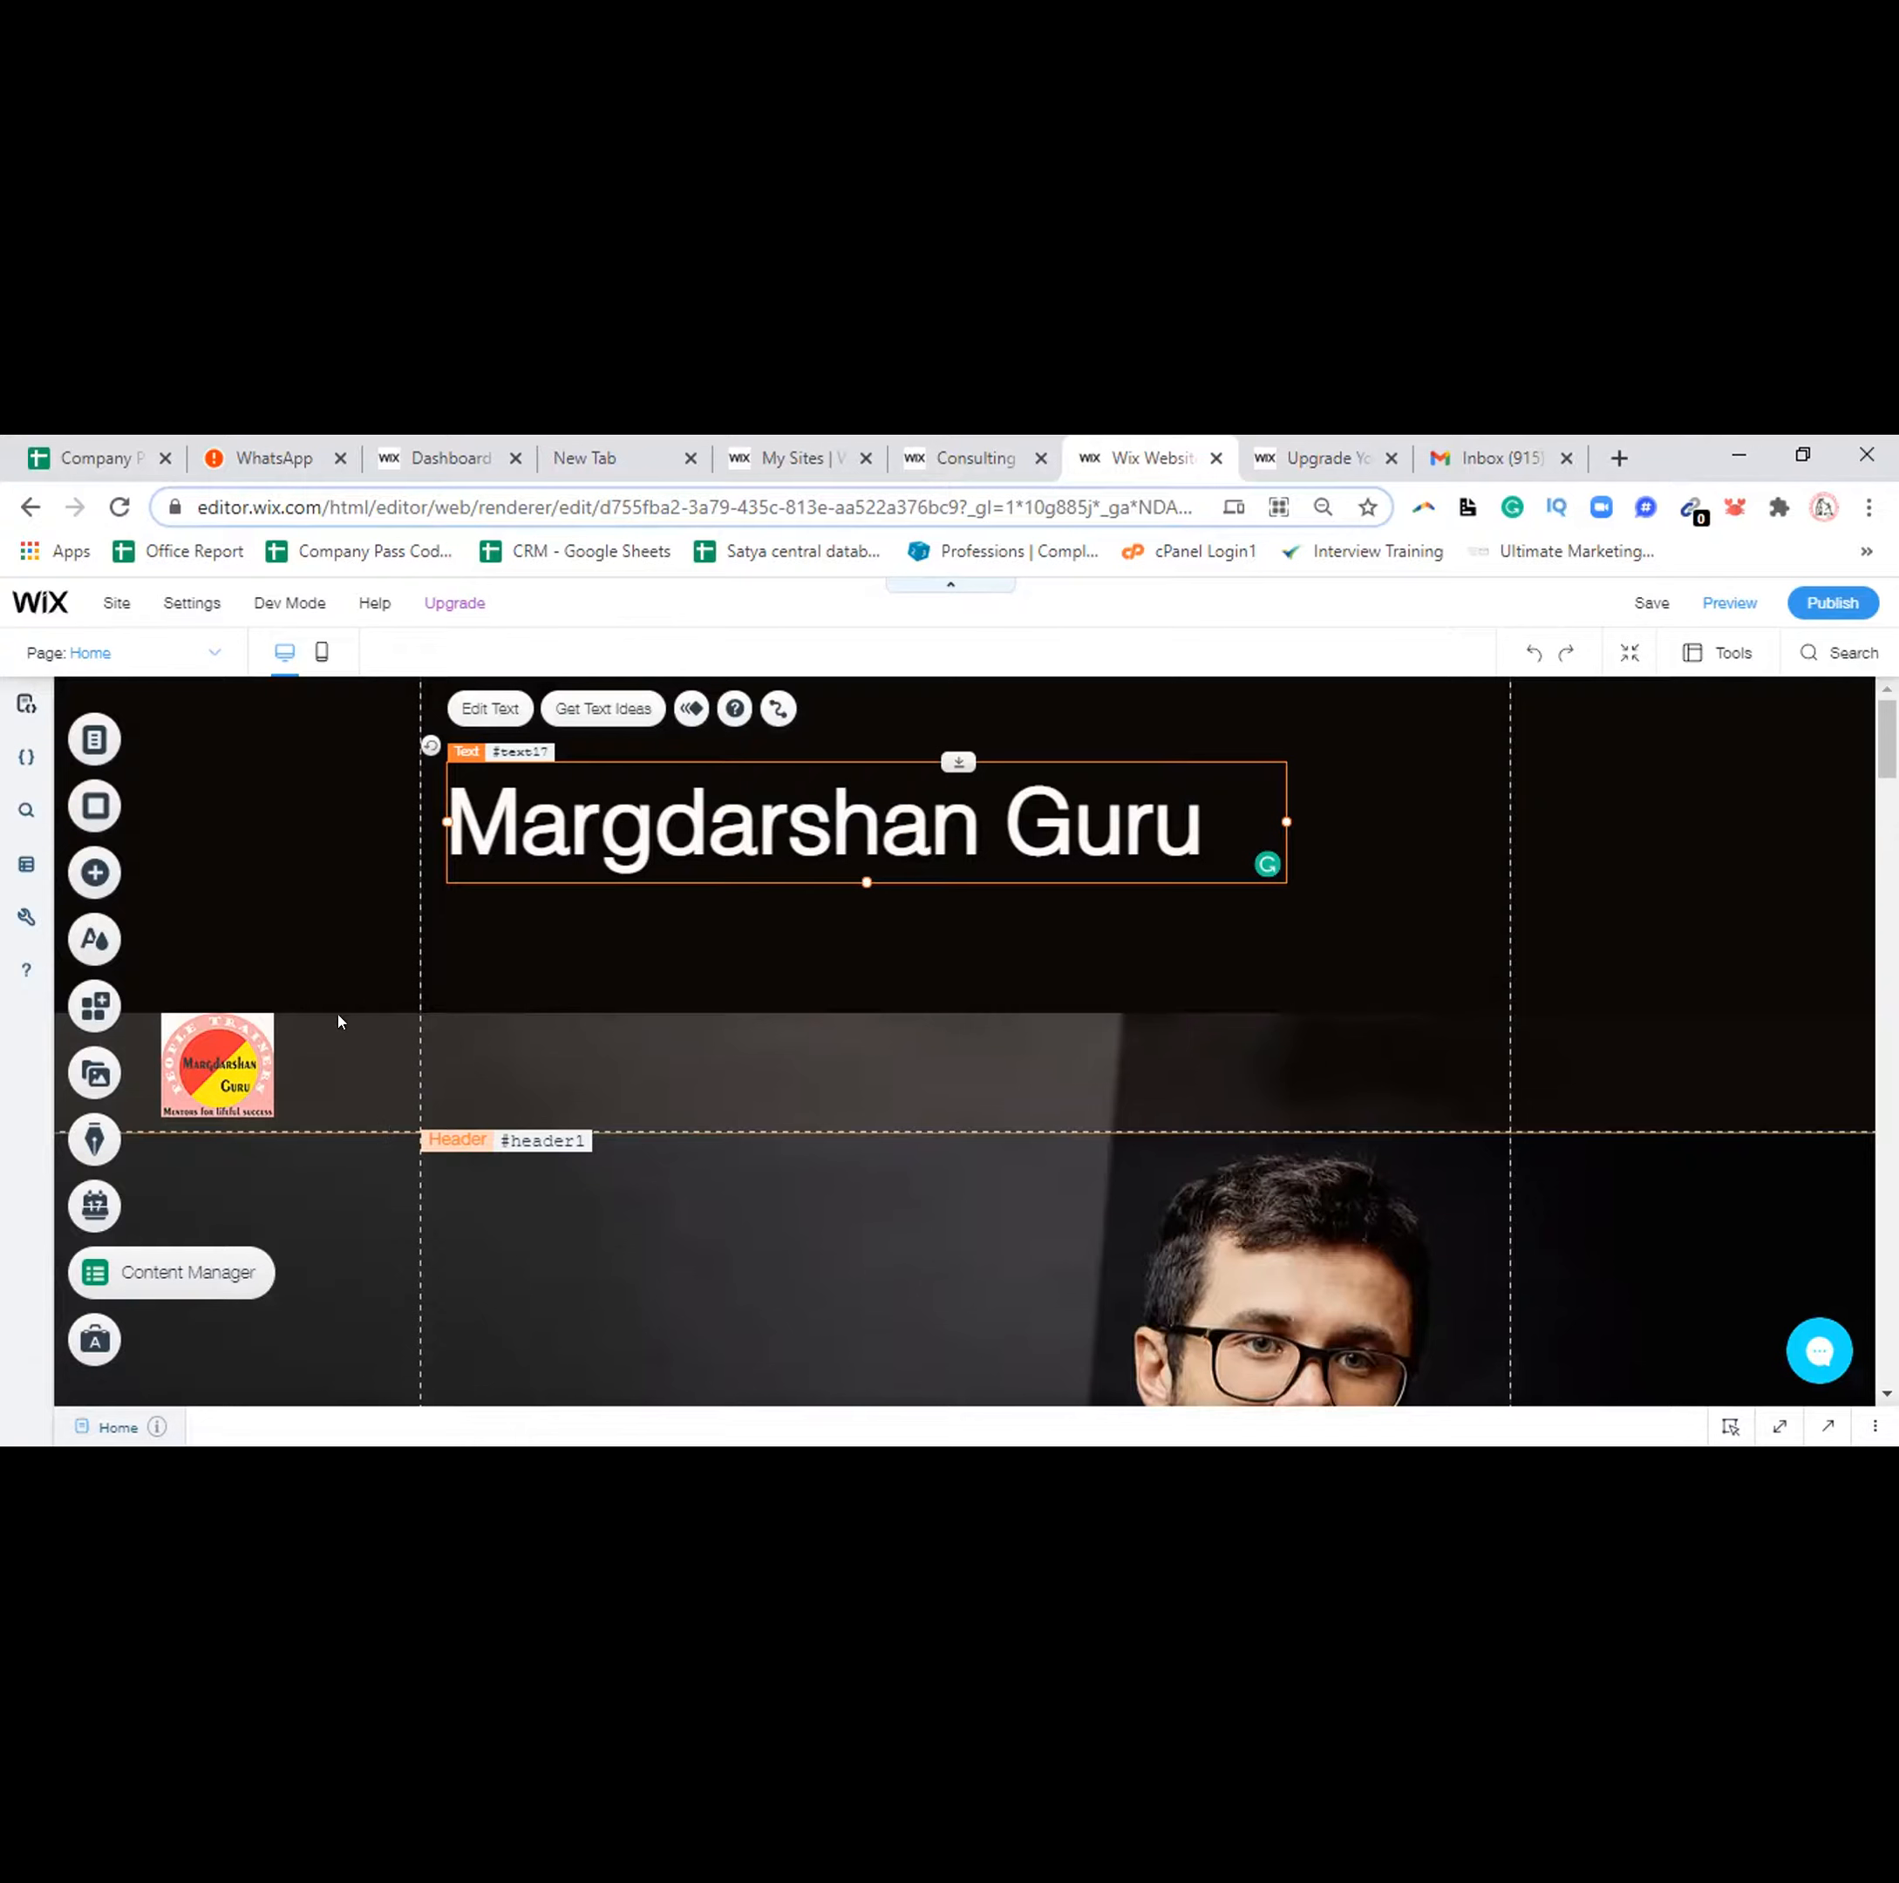
left_click_drag(339, 1129, 382, 985)
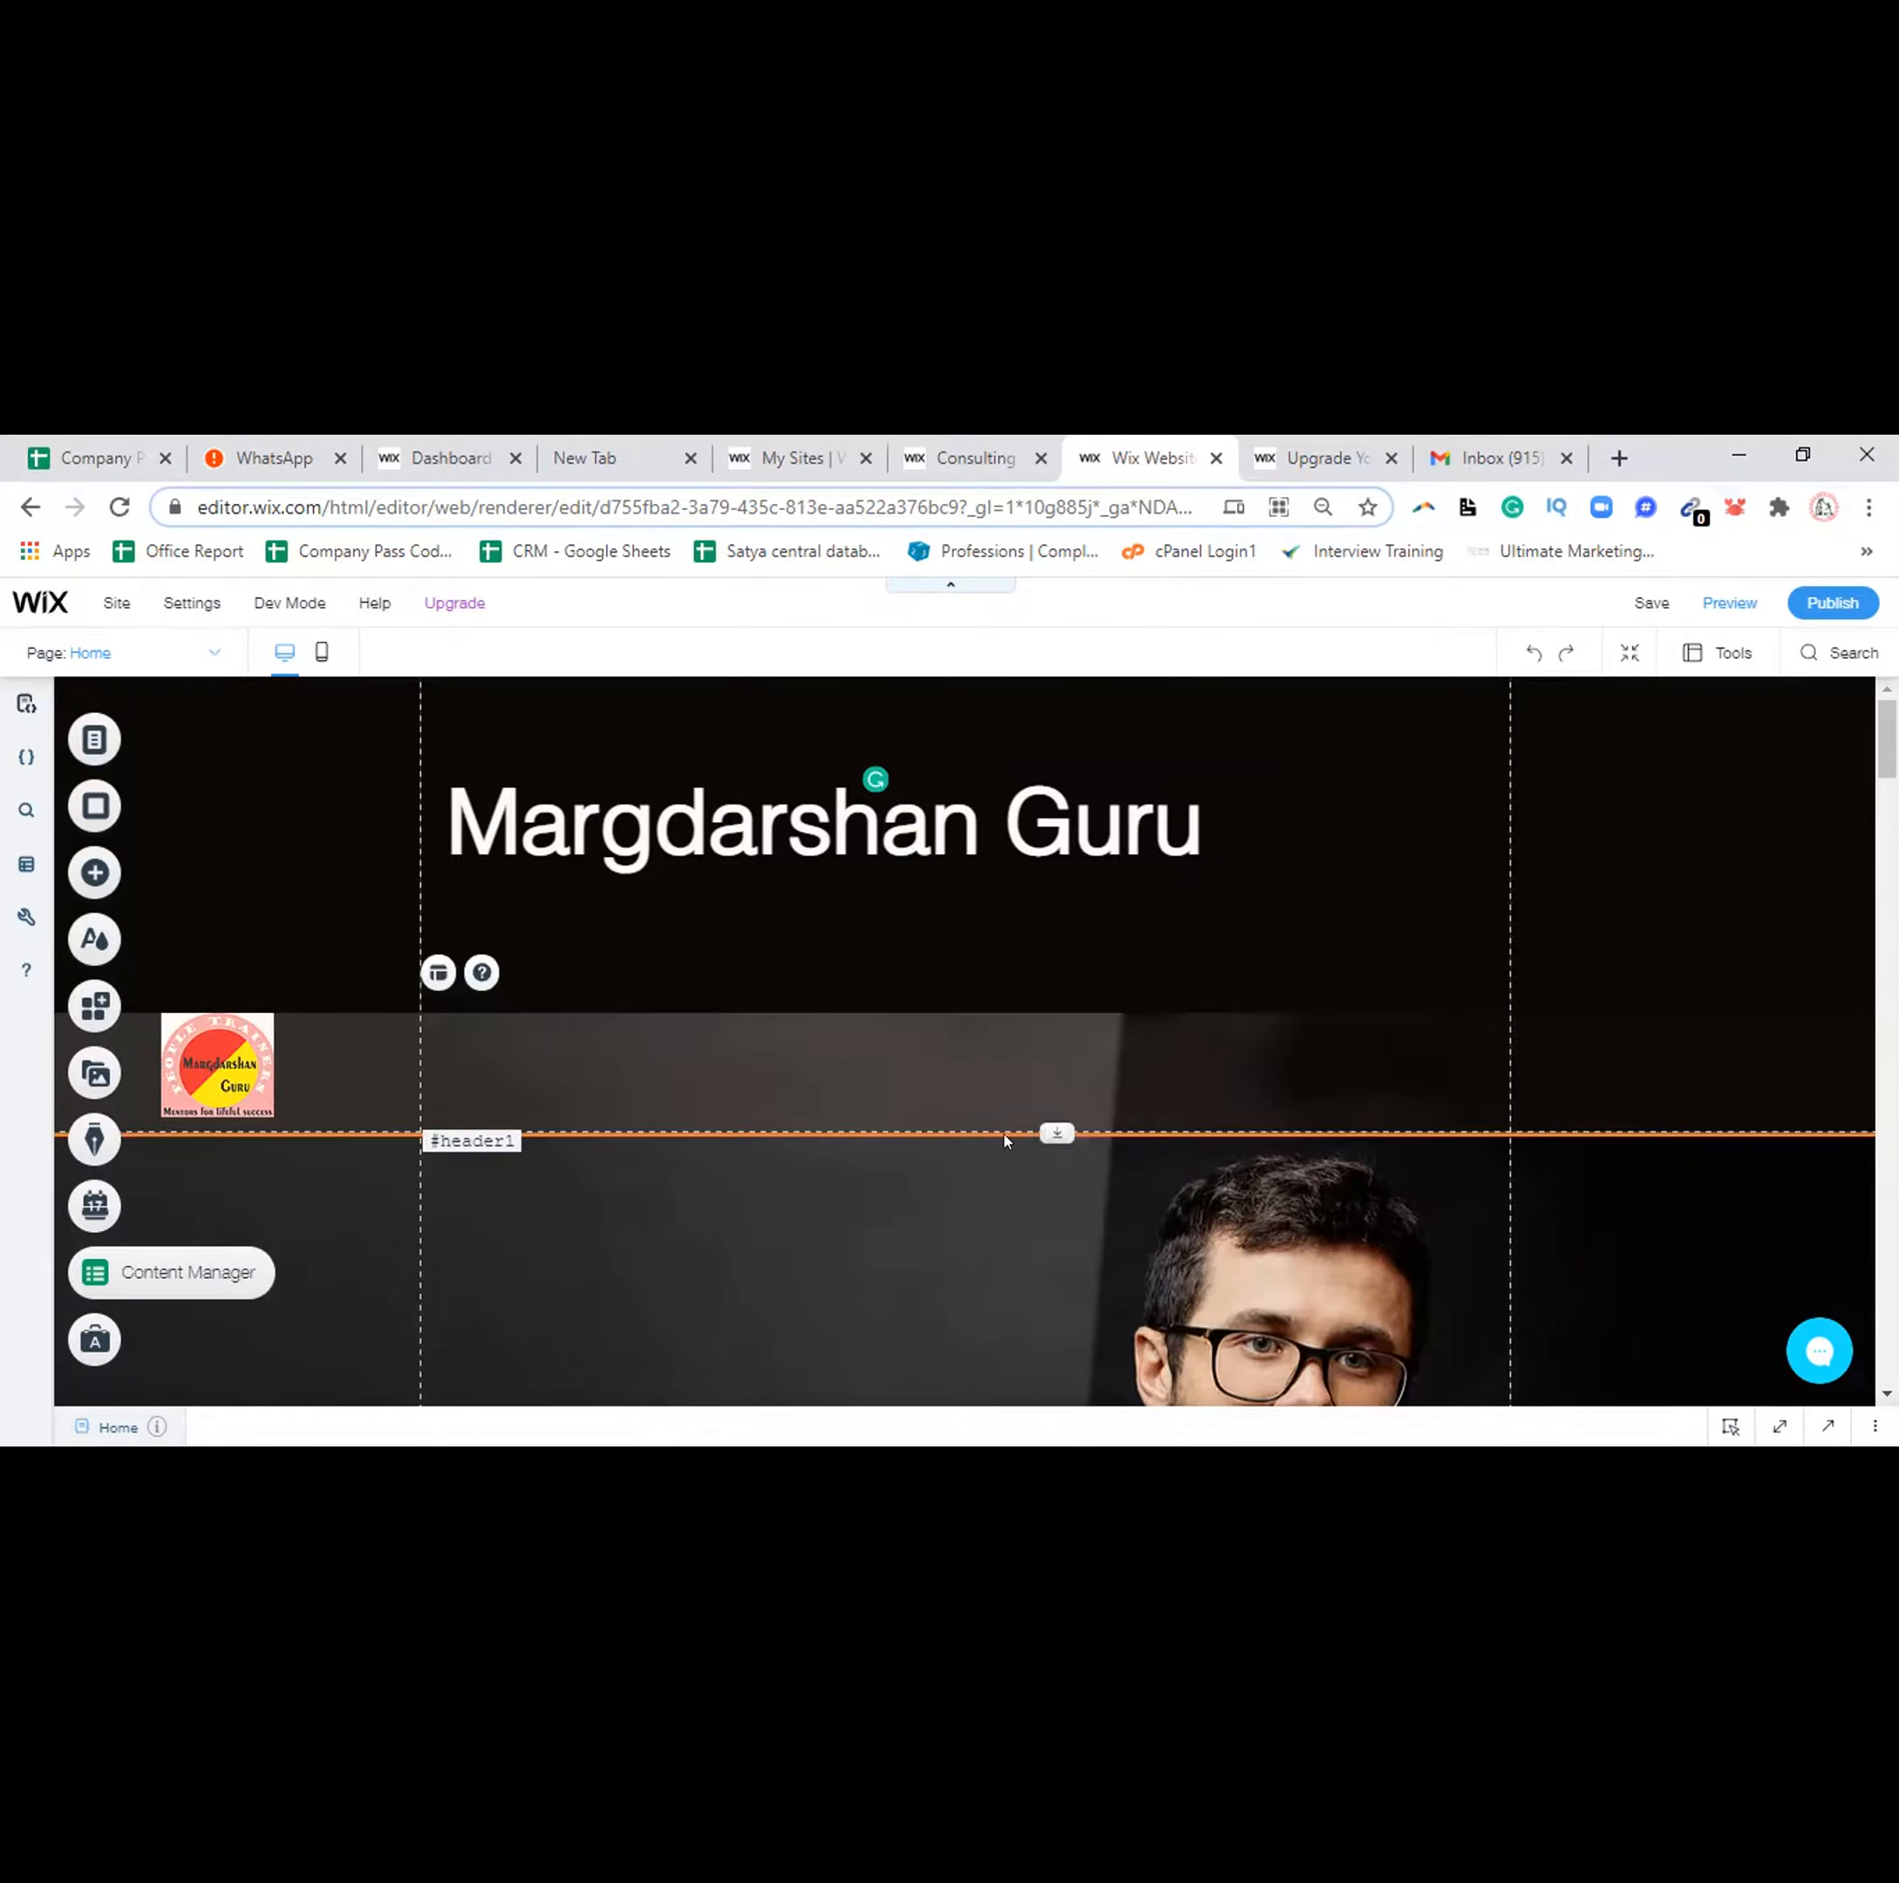
Move the title up beside the logo and shorten the header to 126 px
left_click(1033, 1118)
left_click_drag(1051, 1023, 1013, 765)
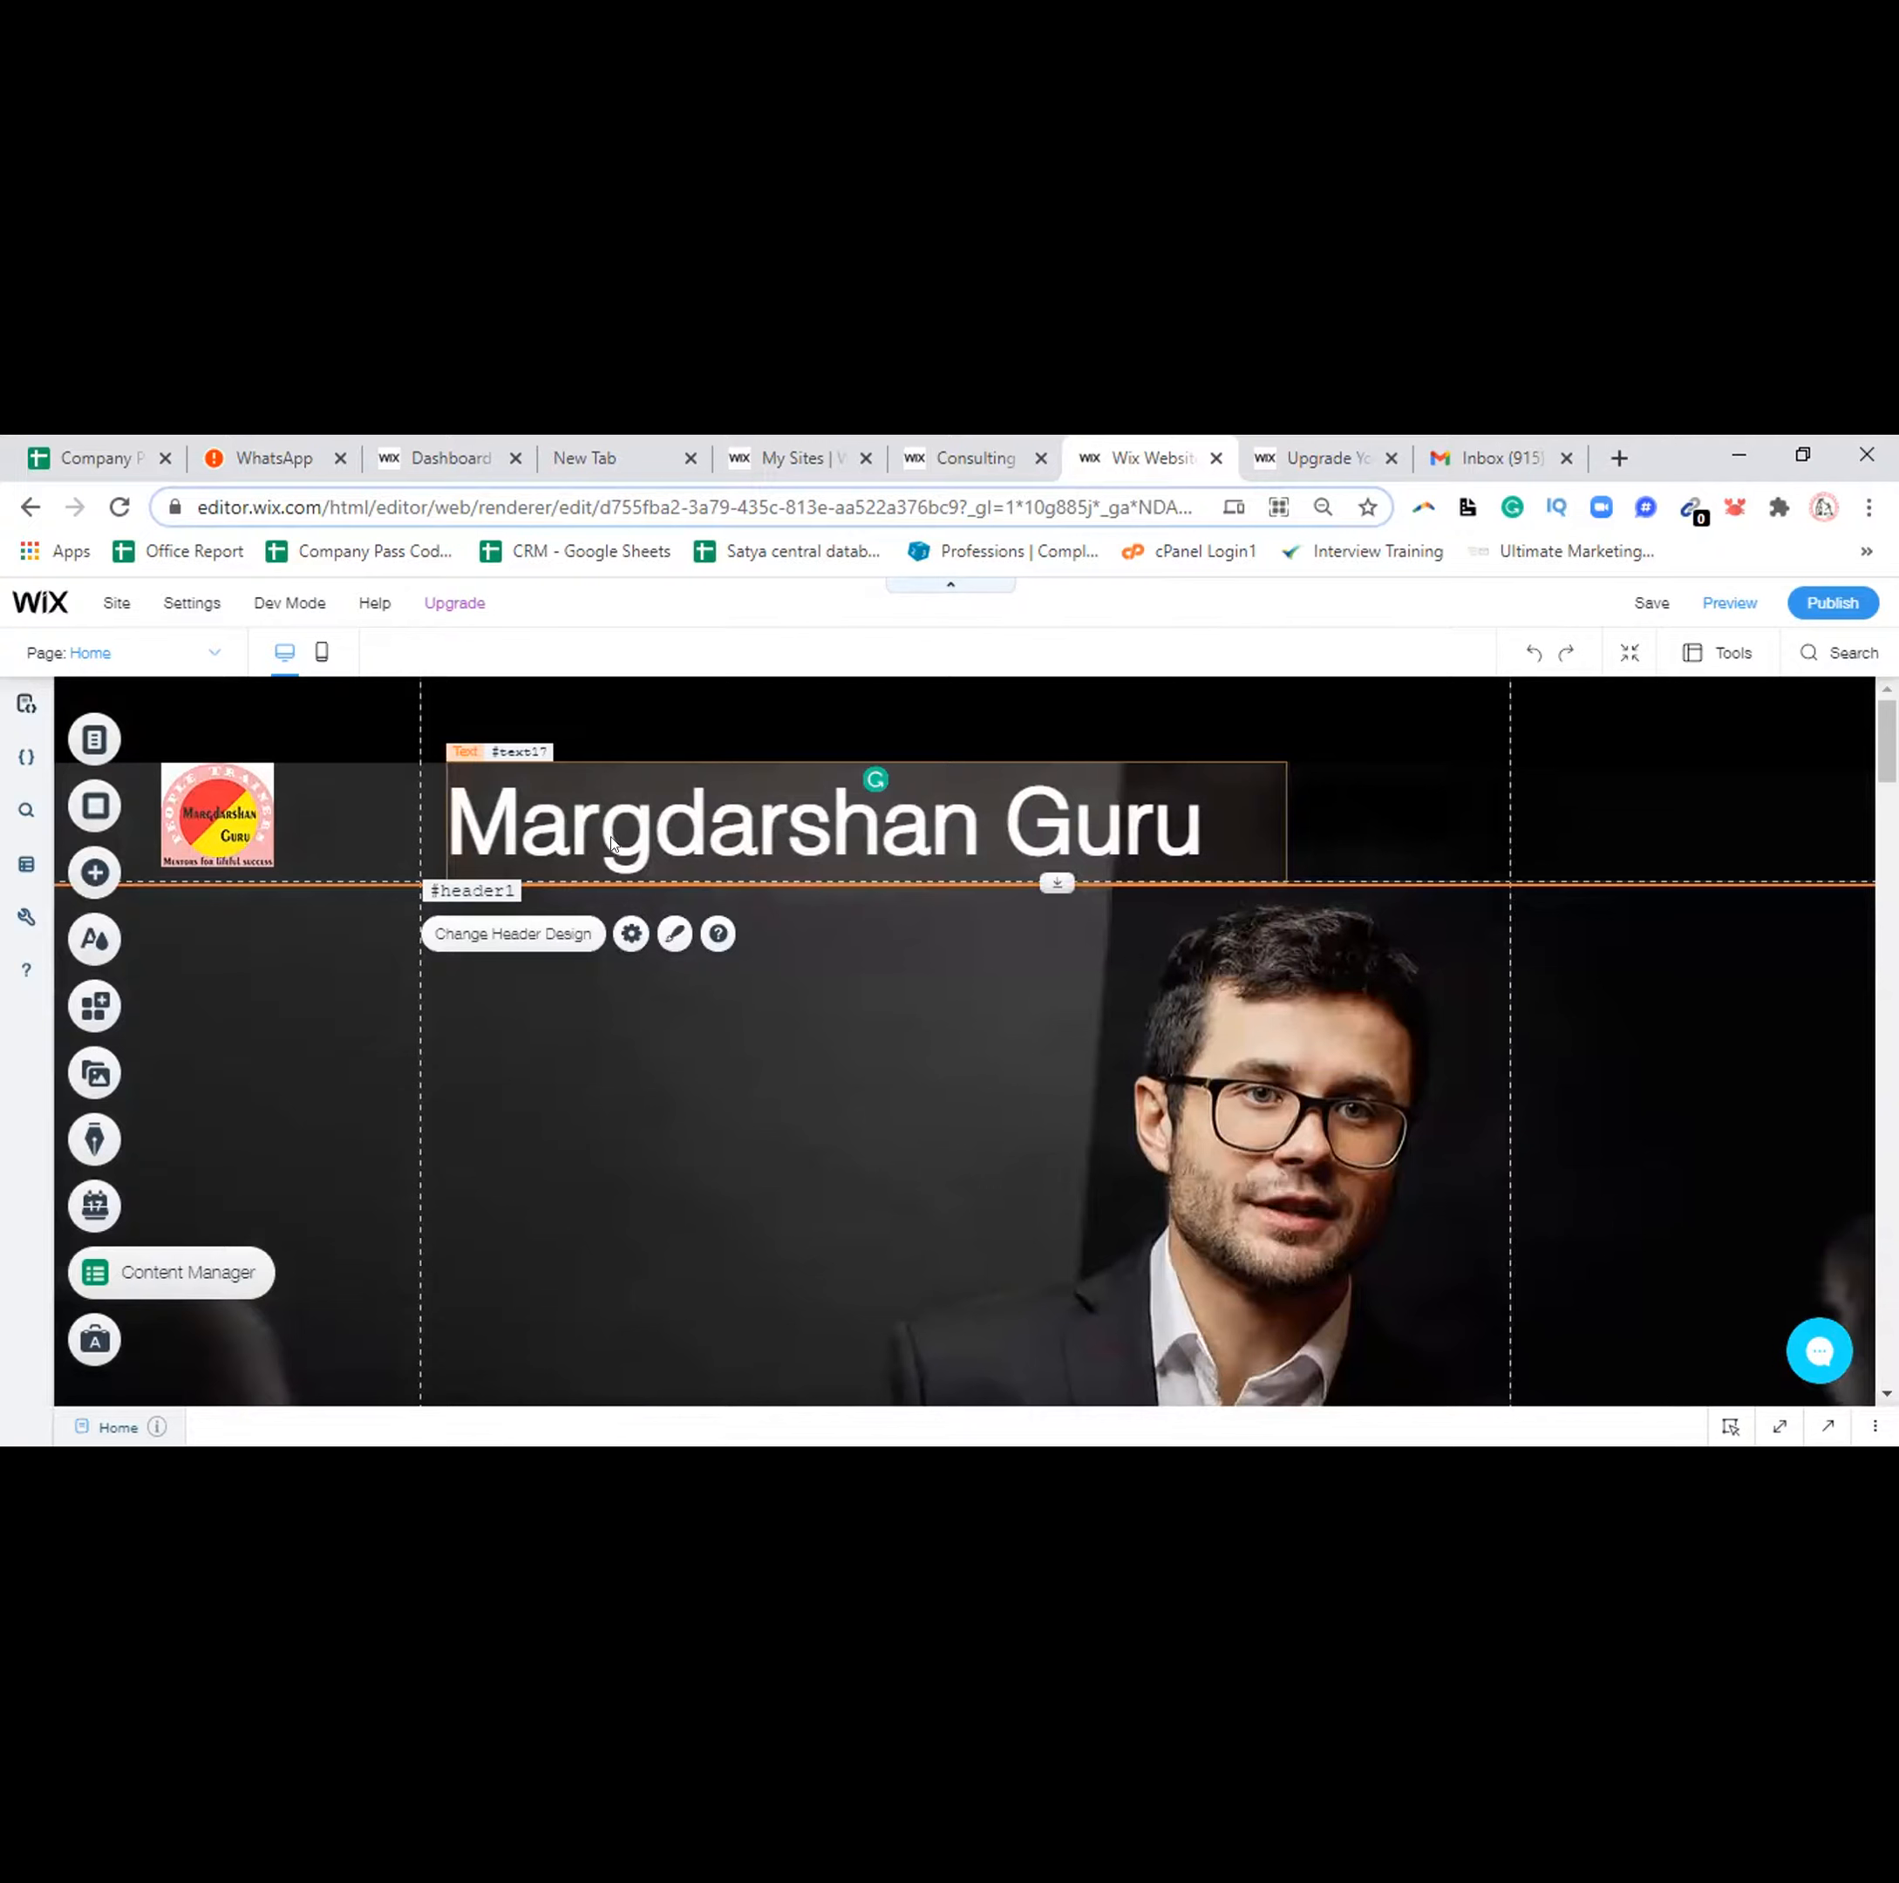
left_click_drag(611, 837, 462, 745)
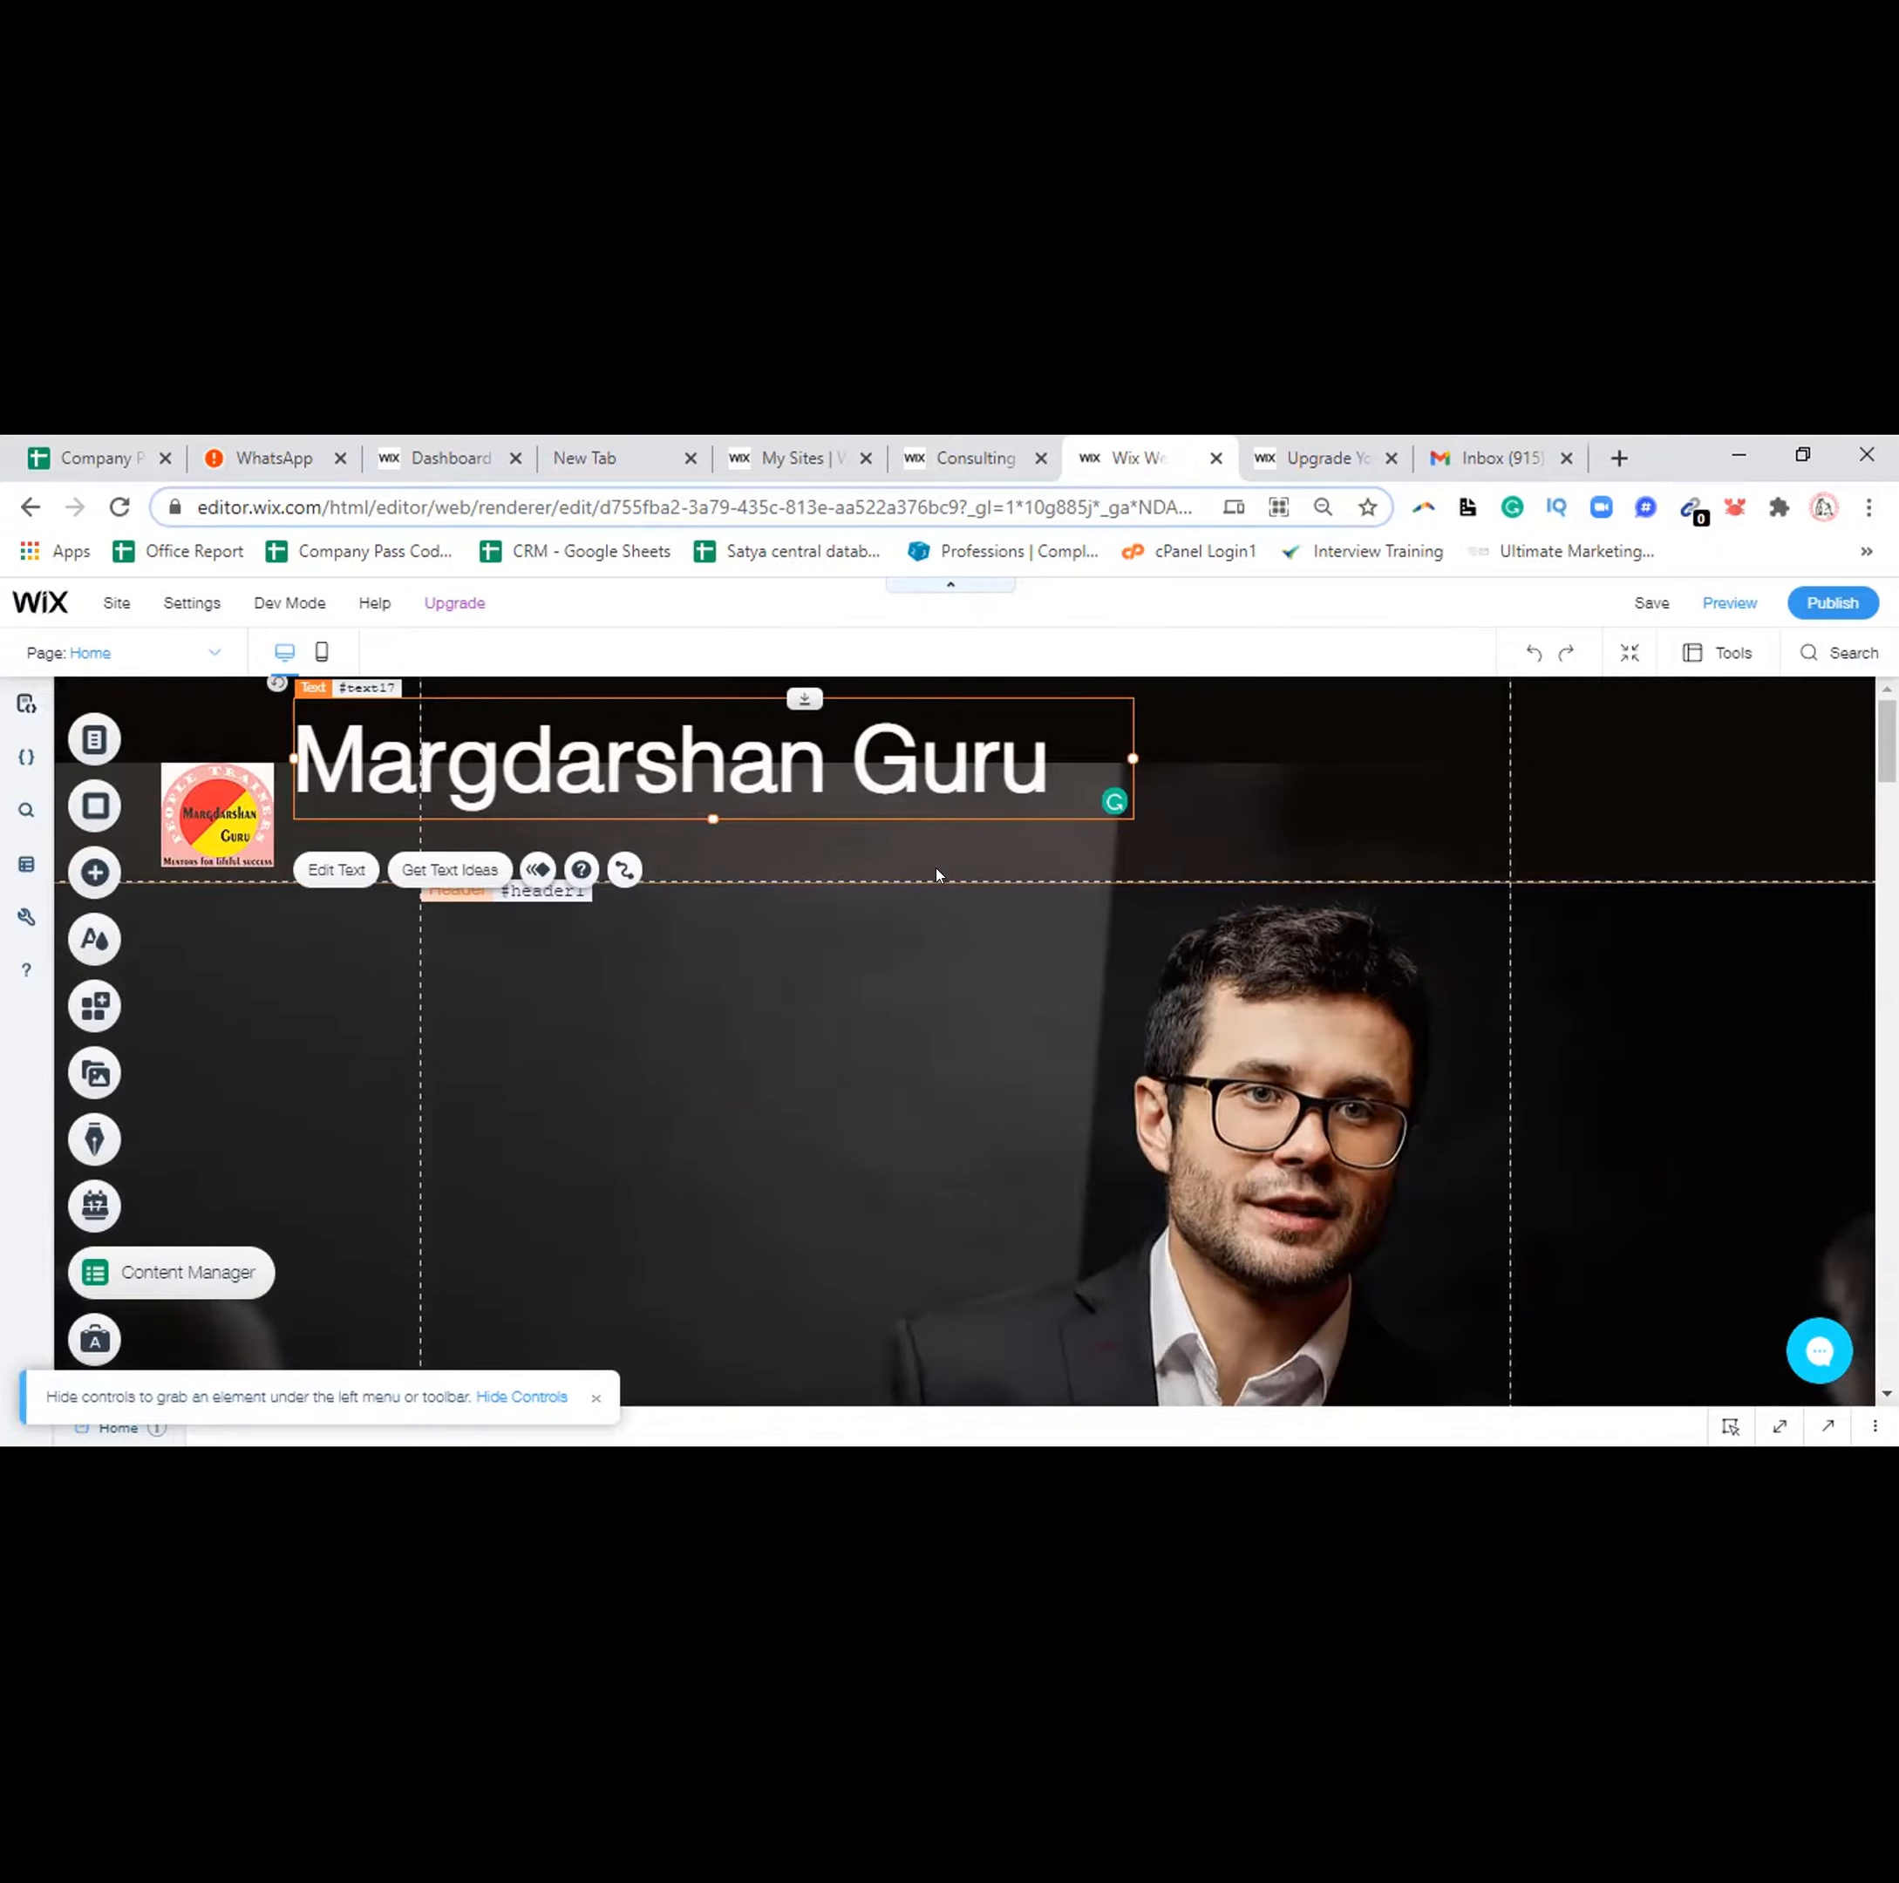
left_click(1050, 870)
left_click_drag(1049, 868, 1054, 782)
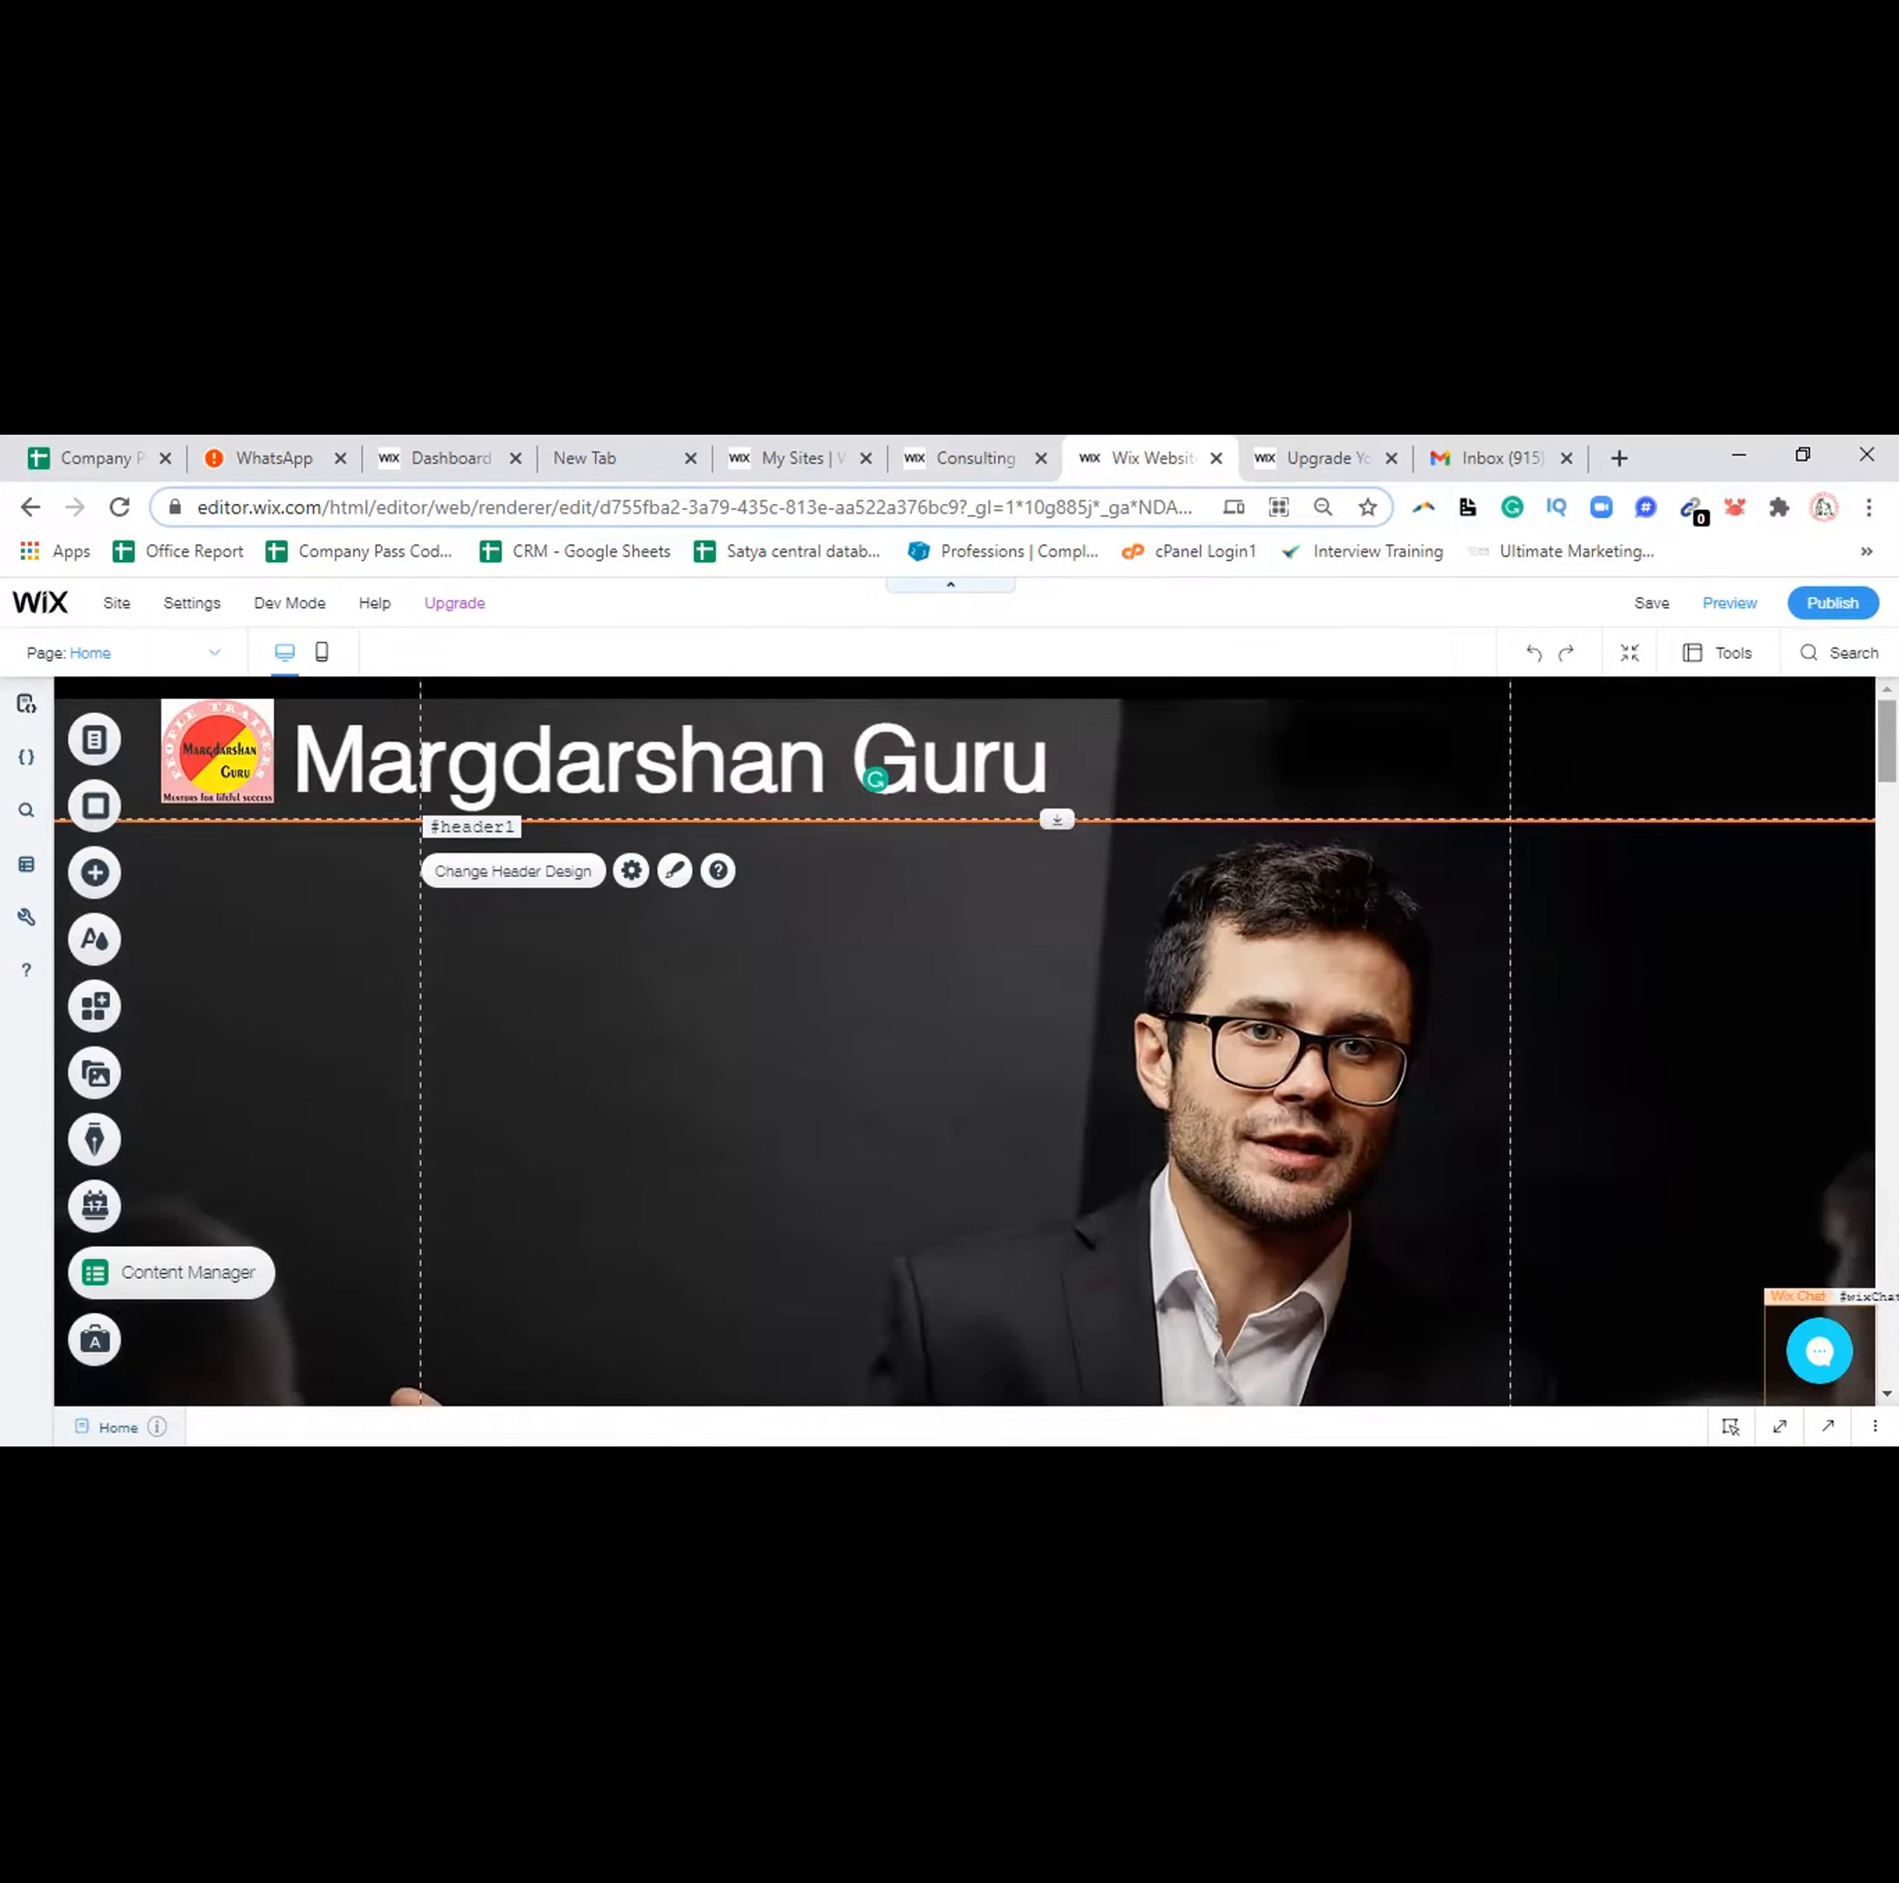
Scroll down the page to the footer's template contact details and address
scroll(1171, 1153, "down", 6)
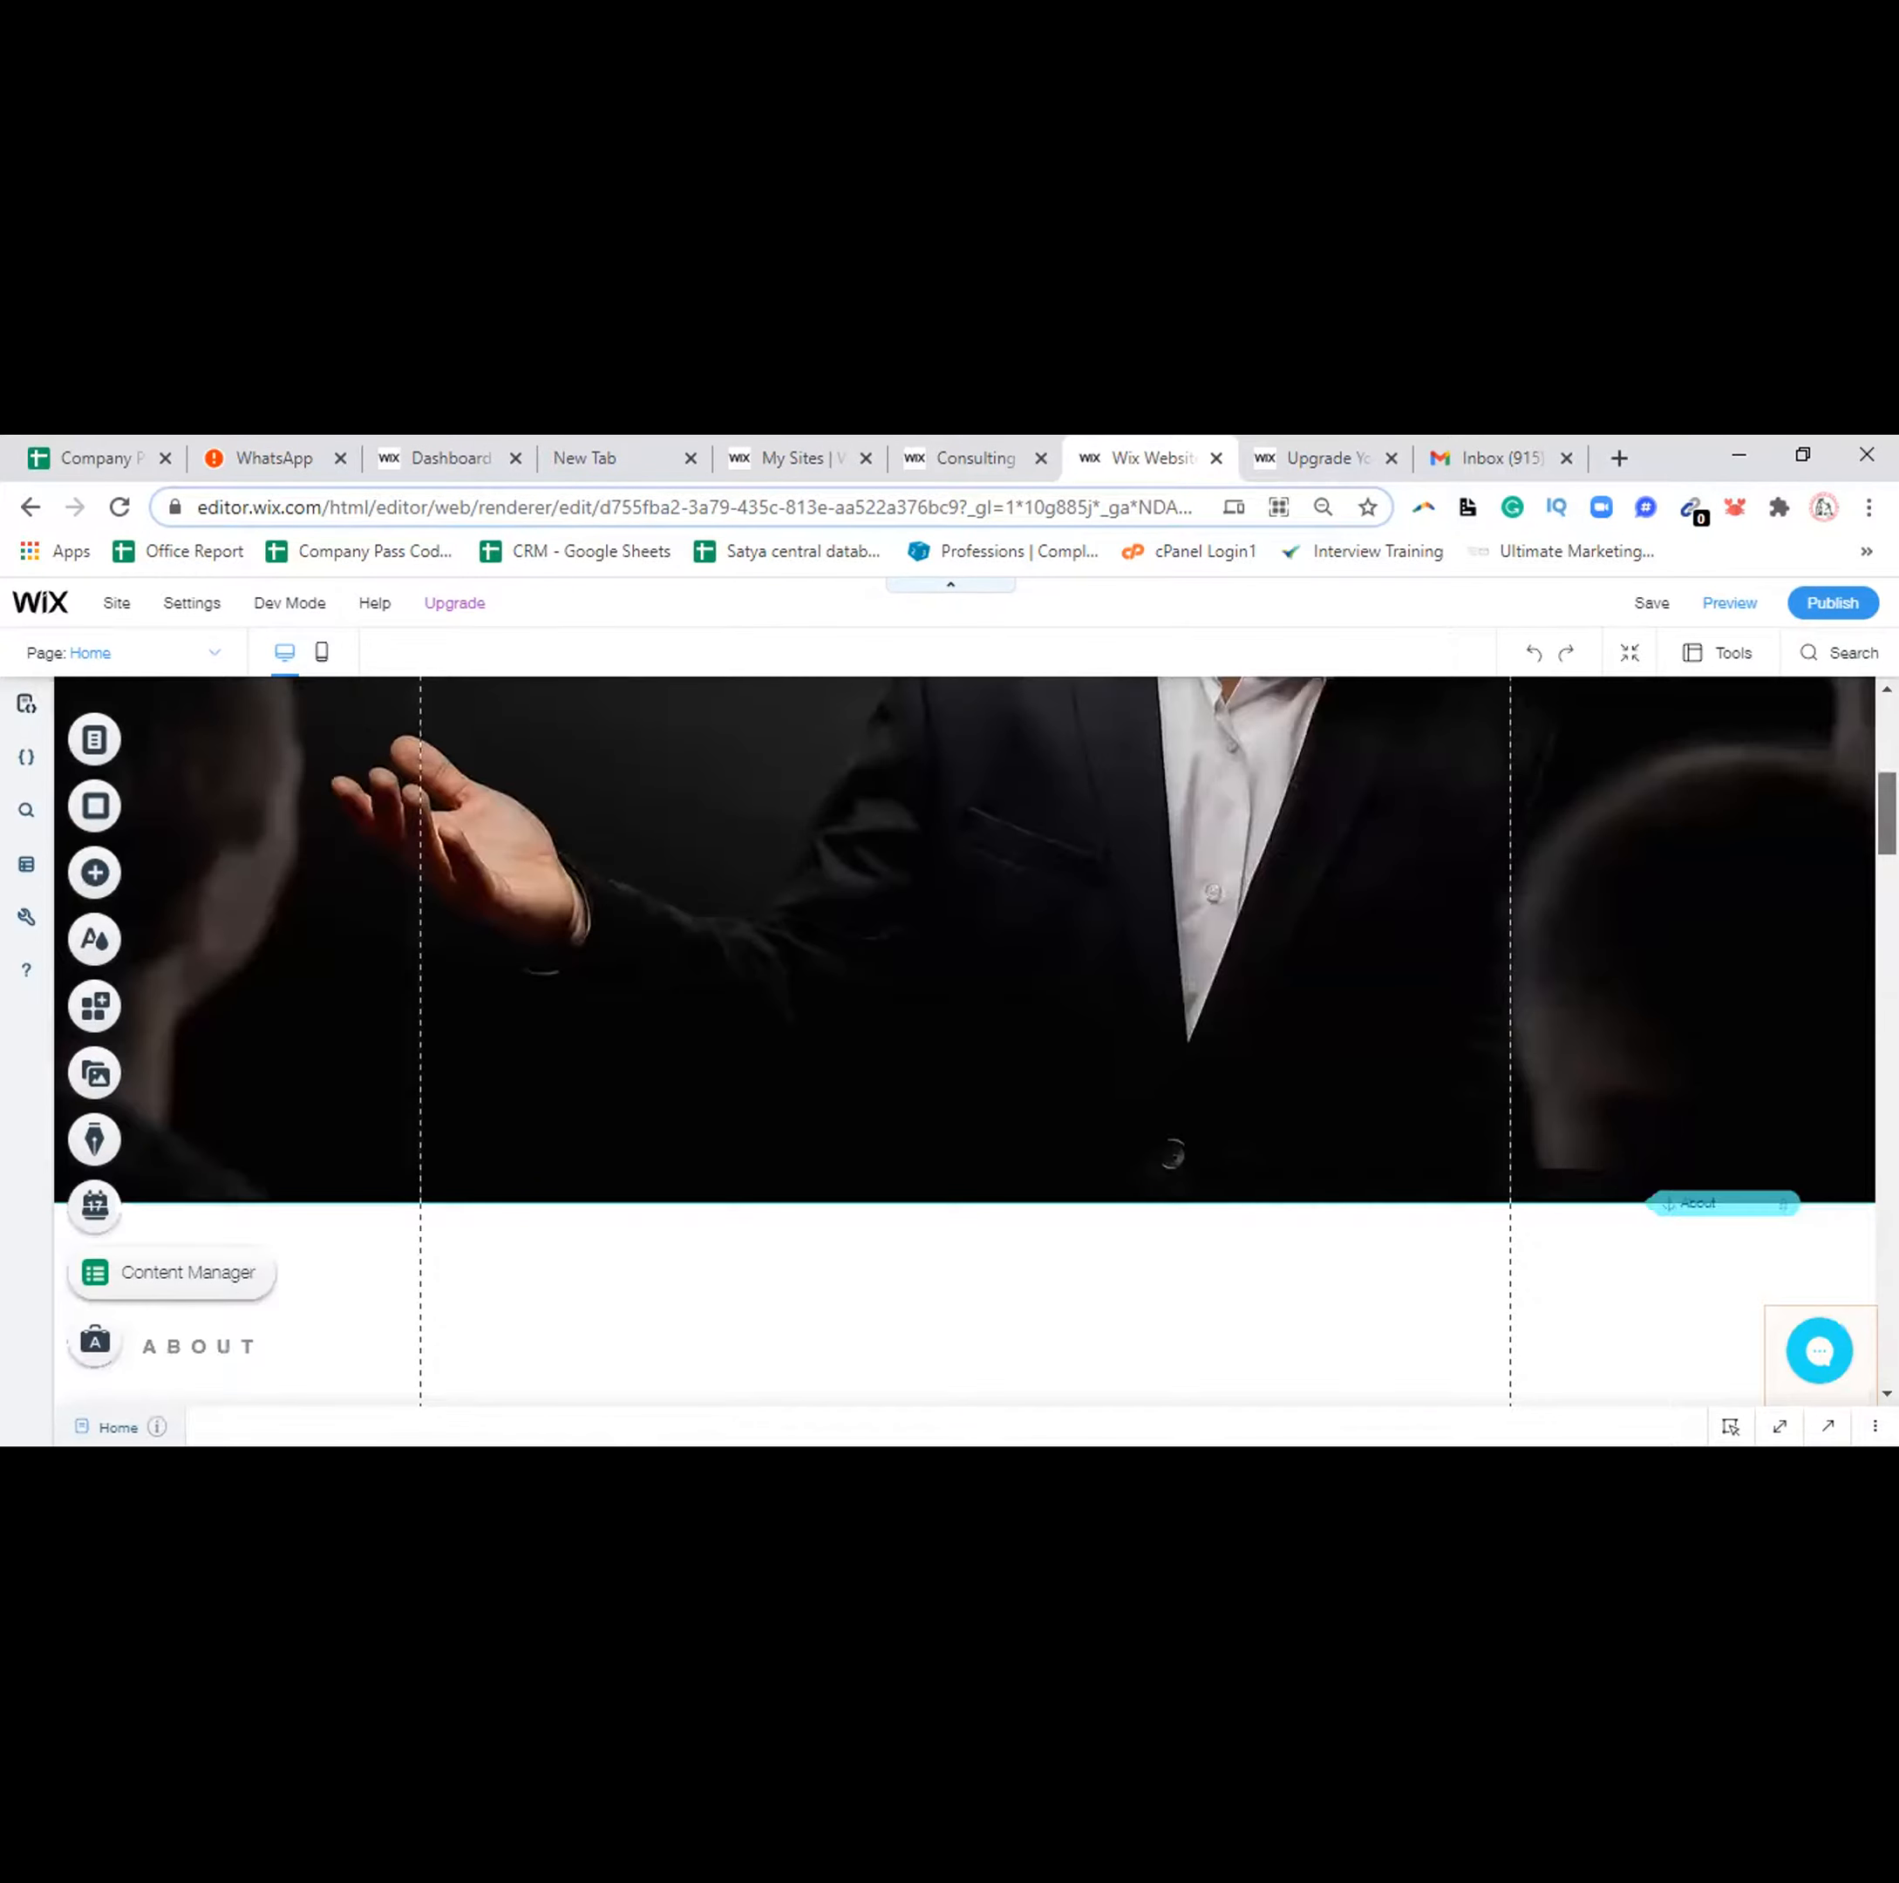
scroll(766, 1069, "up", 6)
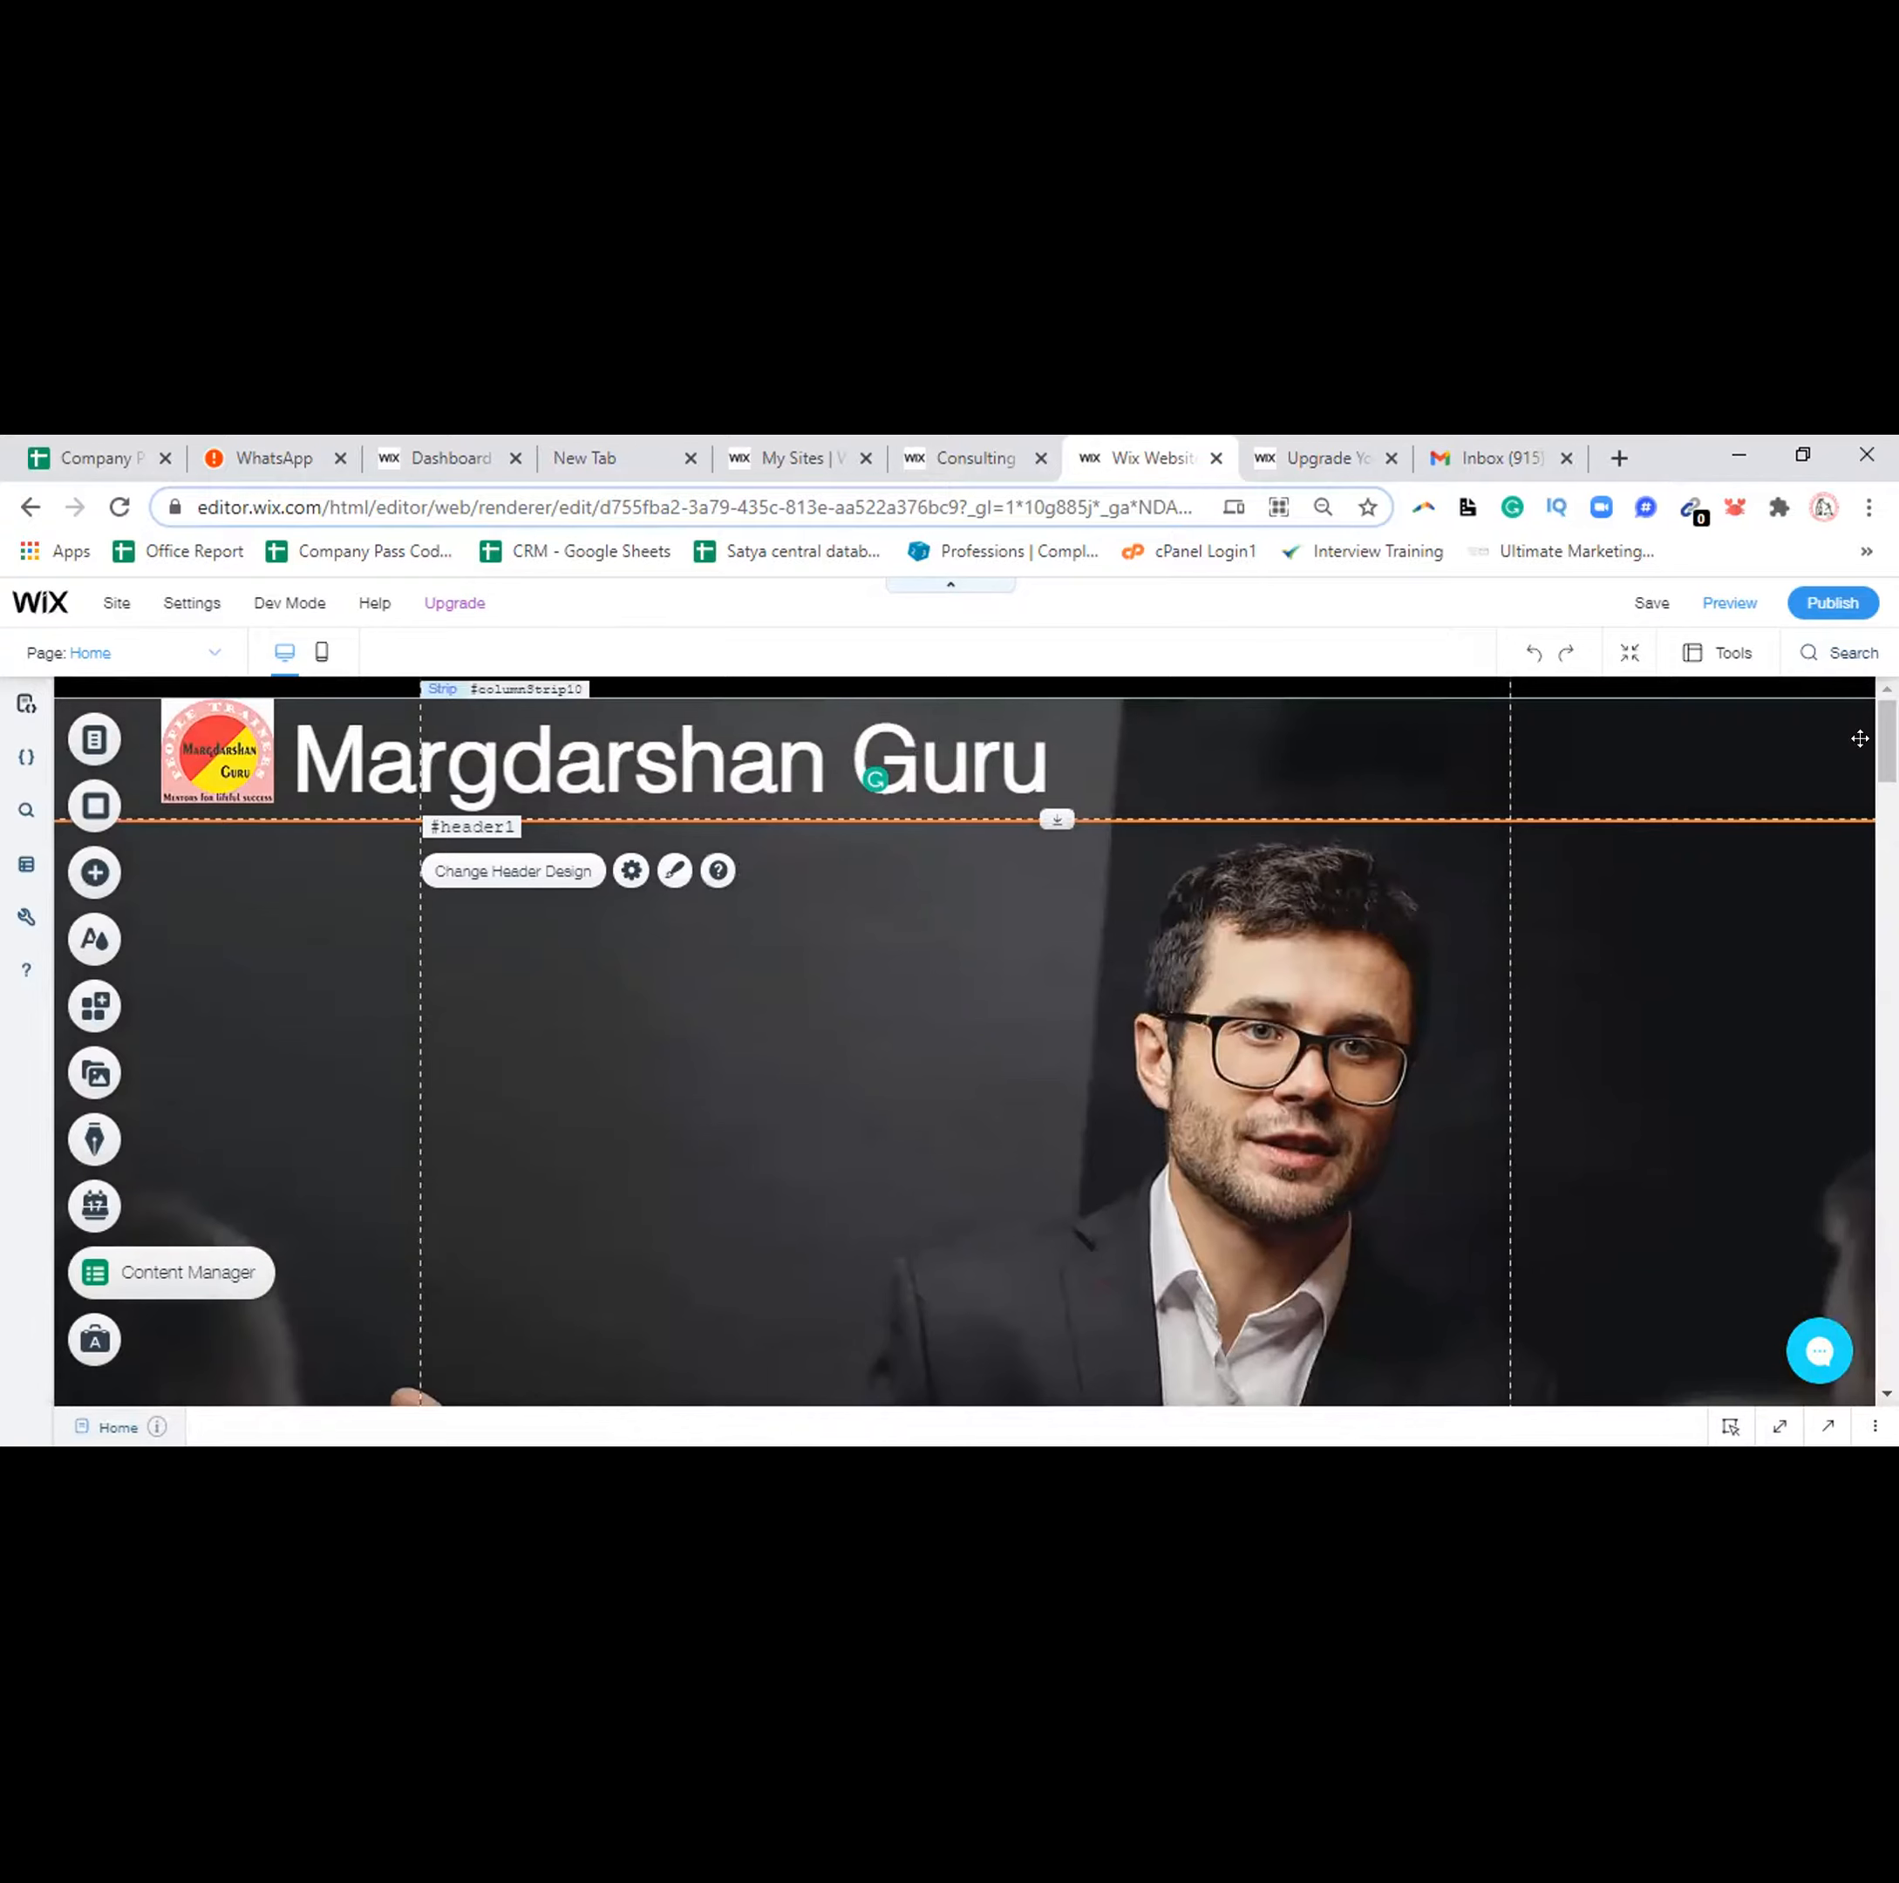
left_click(1096, 1044)
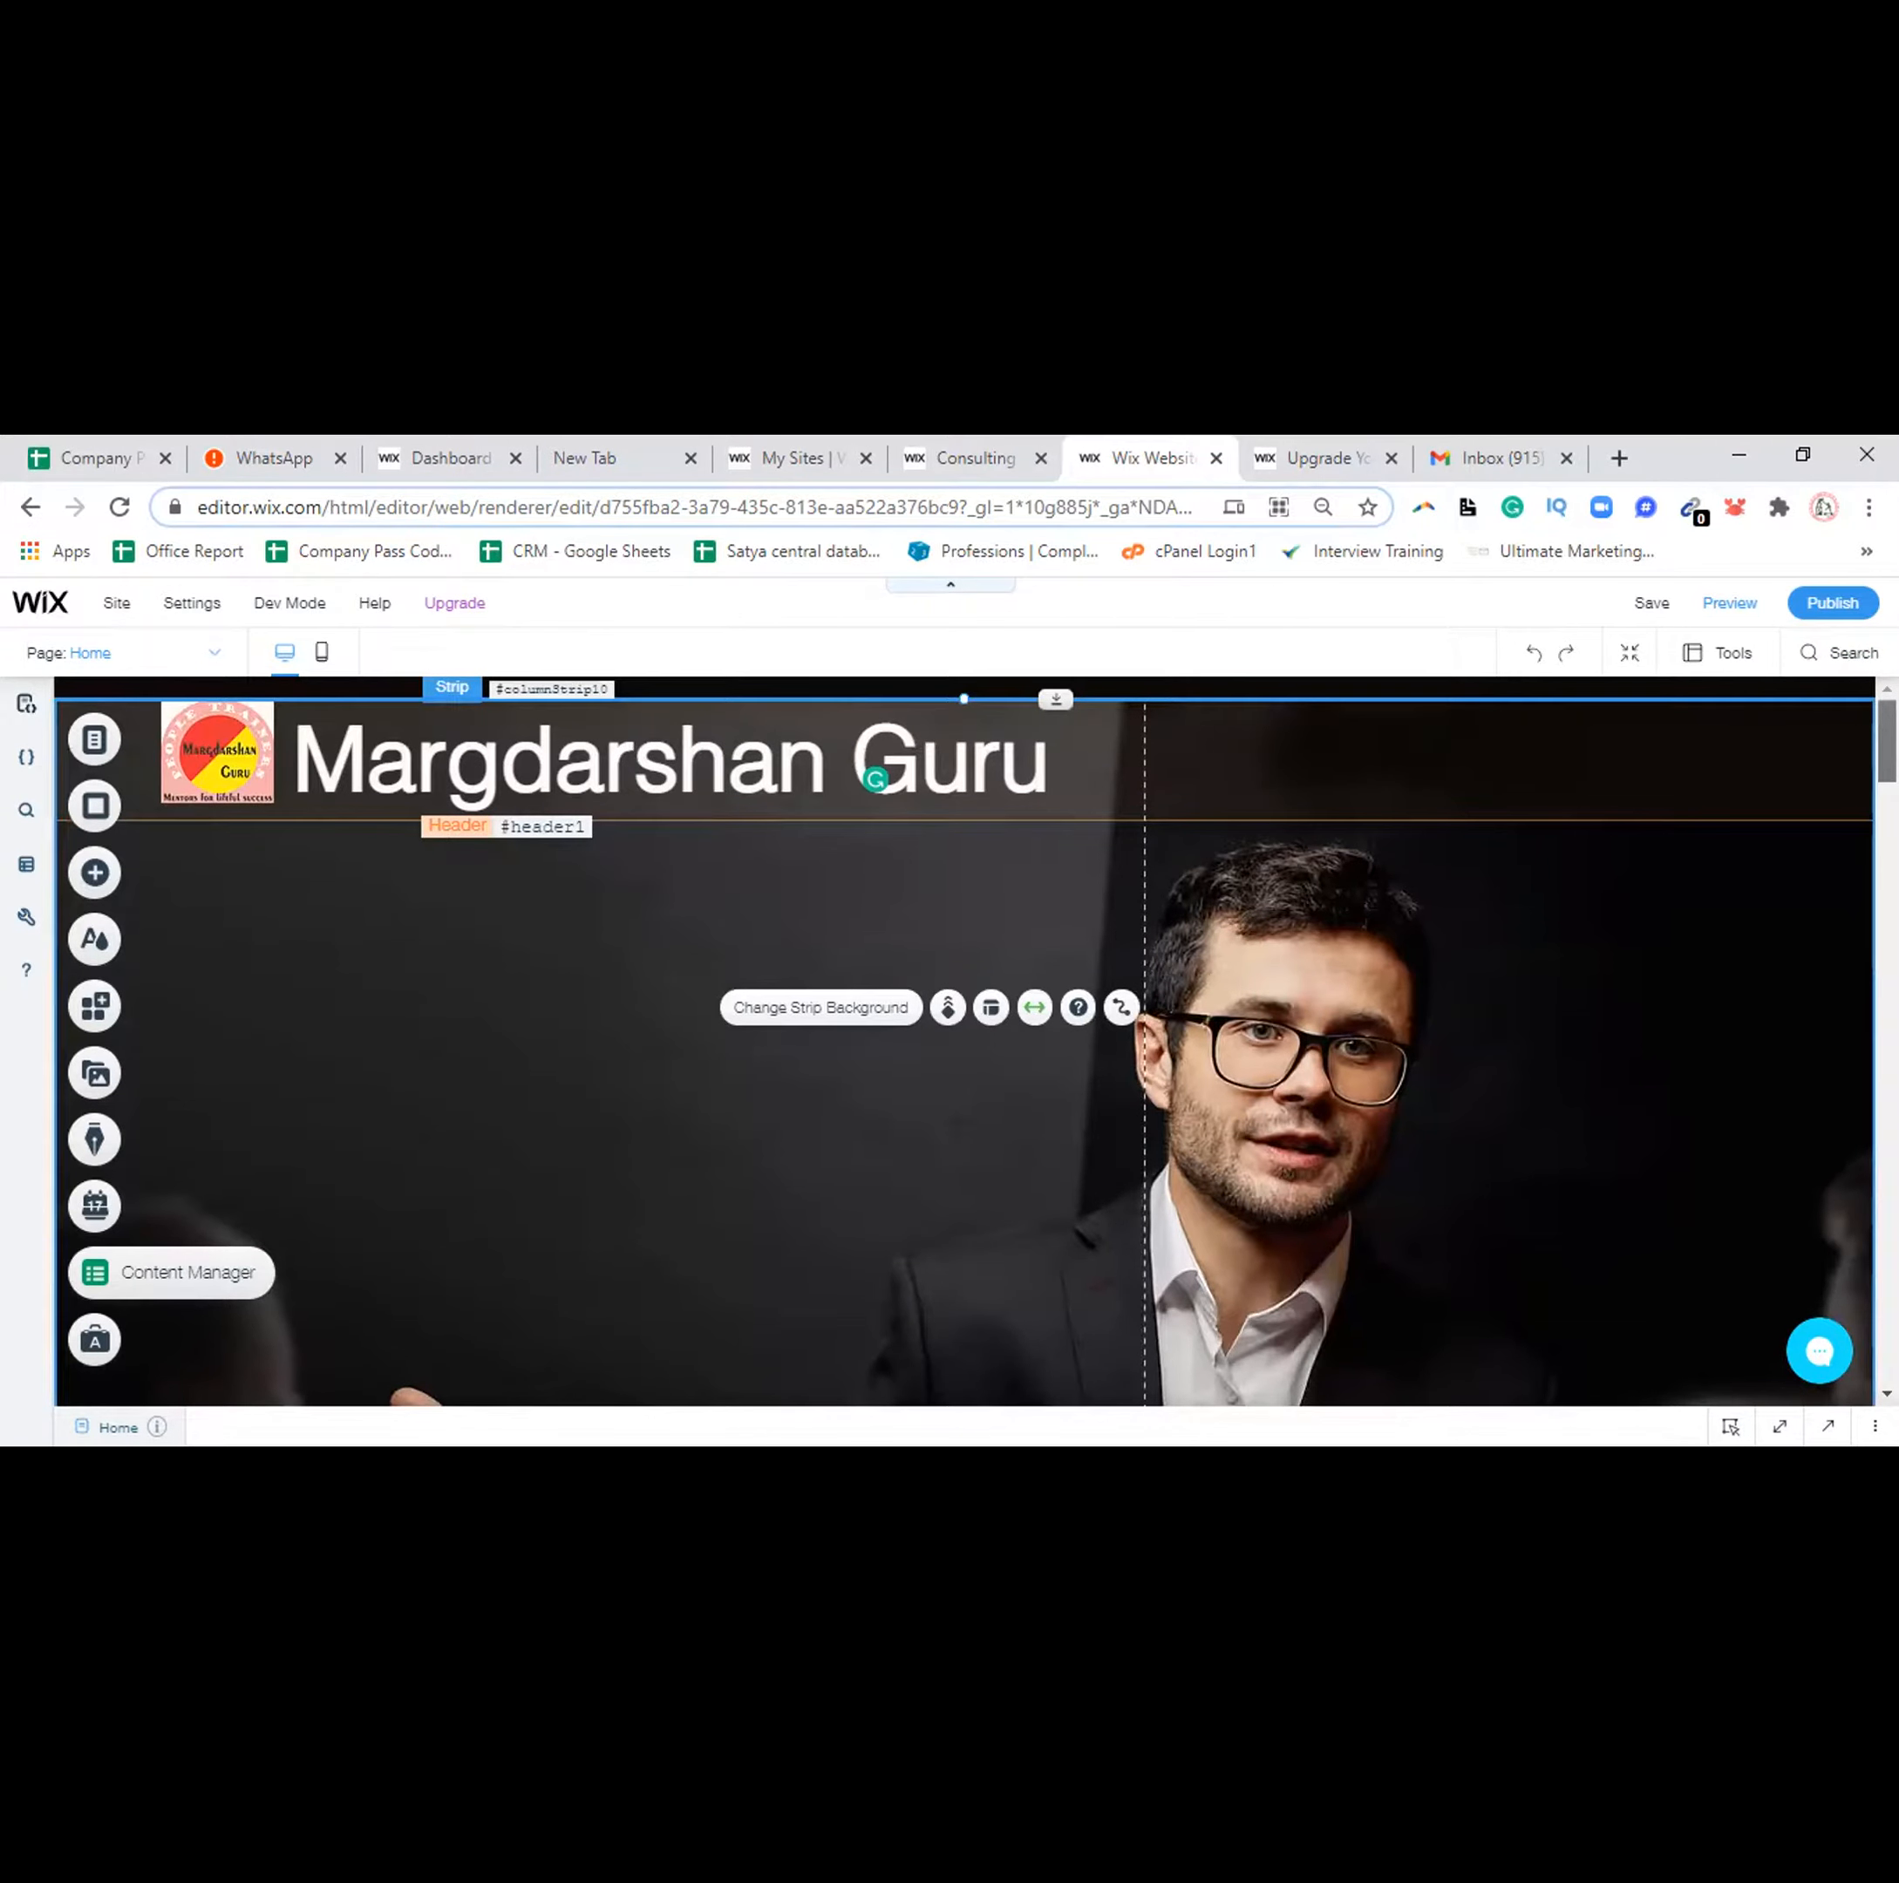
scroll(964, 1038, "down", 5)
scroll(964, 1039, "down", 2)
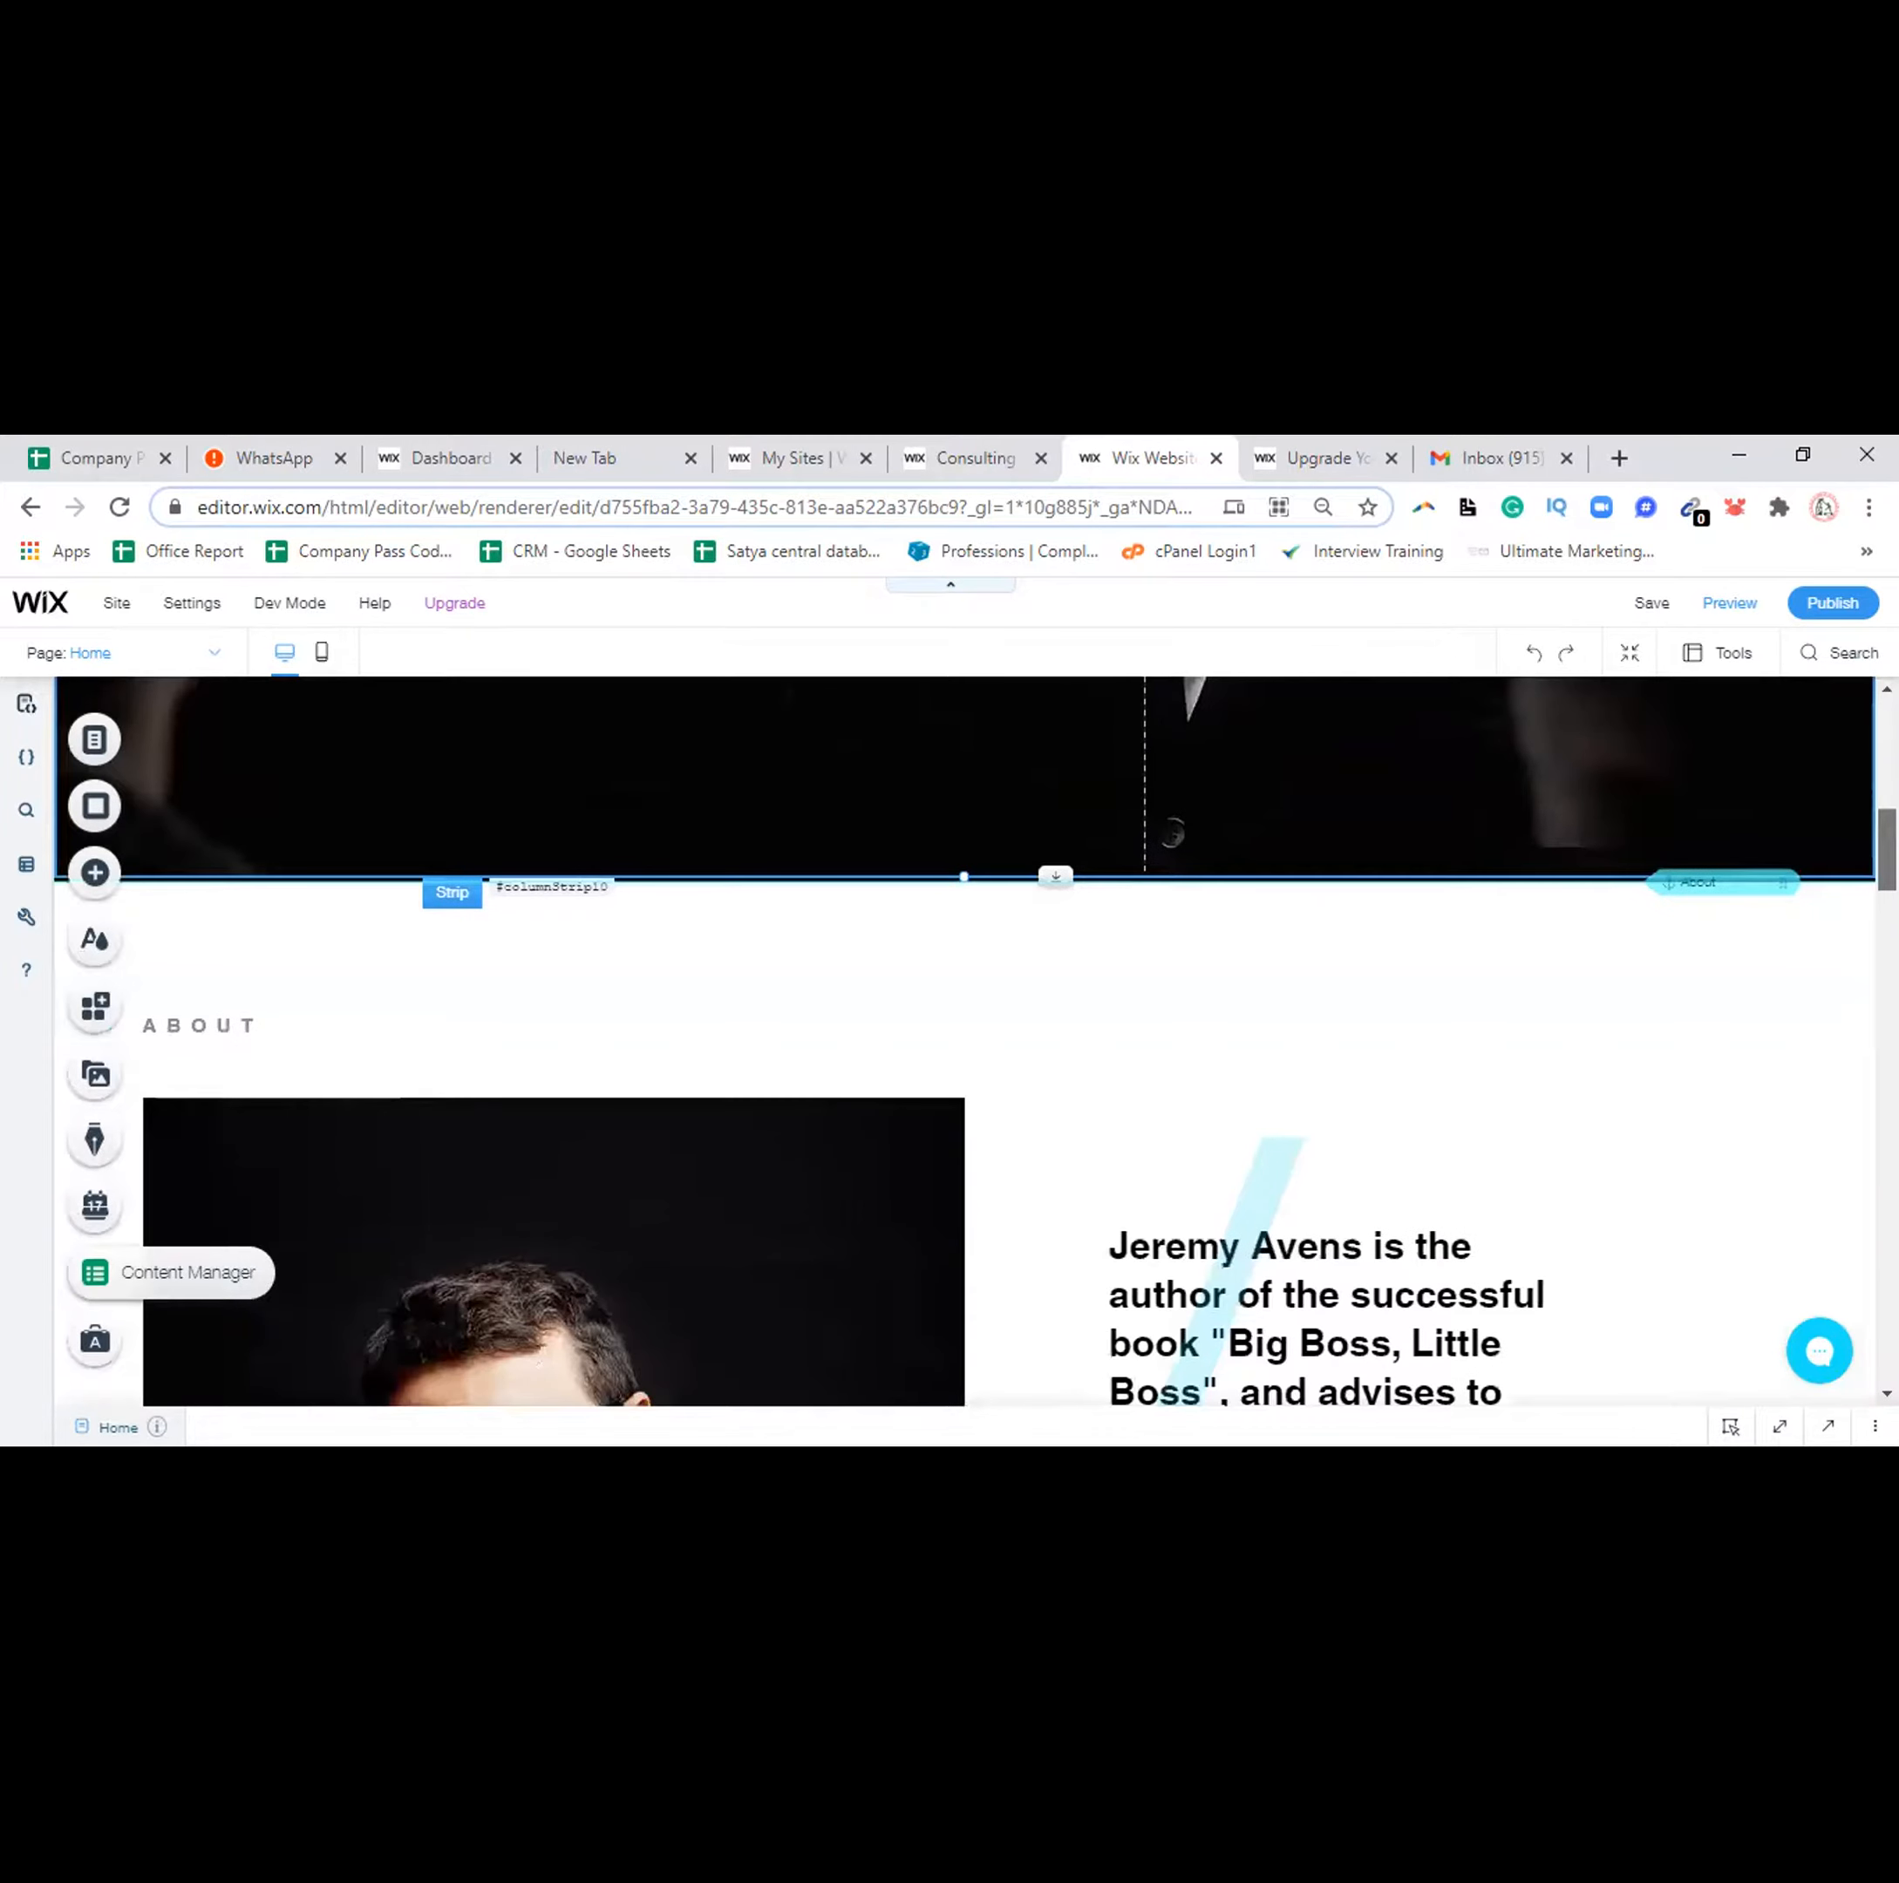
scroll(964, 1038, "down", 5)
scroll(964, 1039, "down", 5)
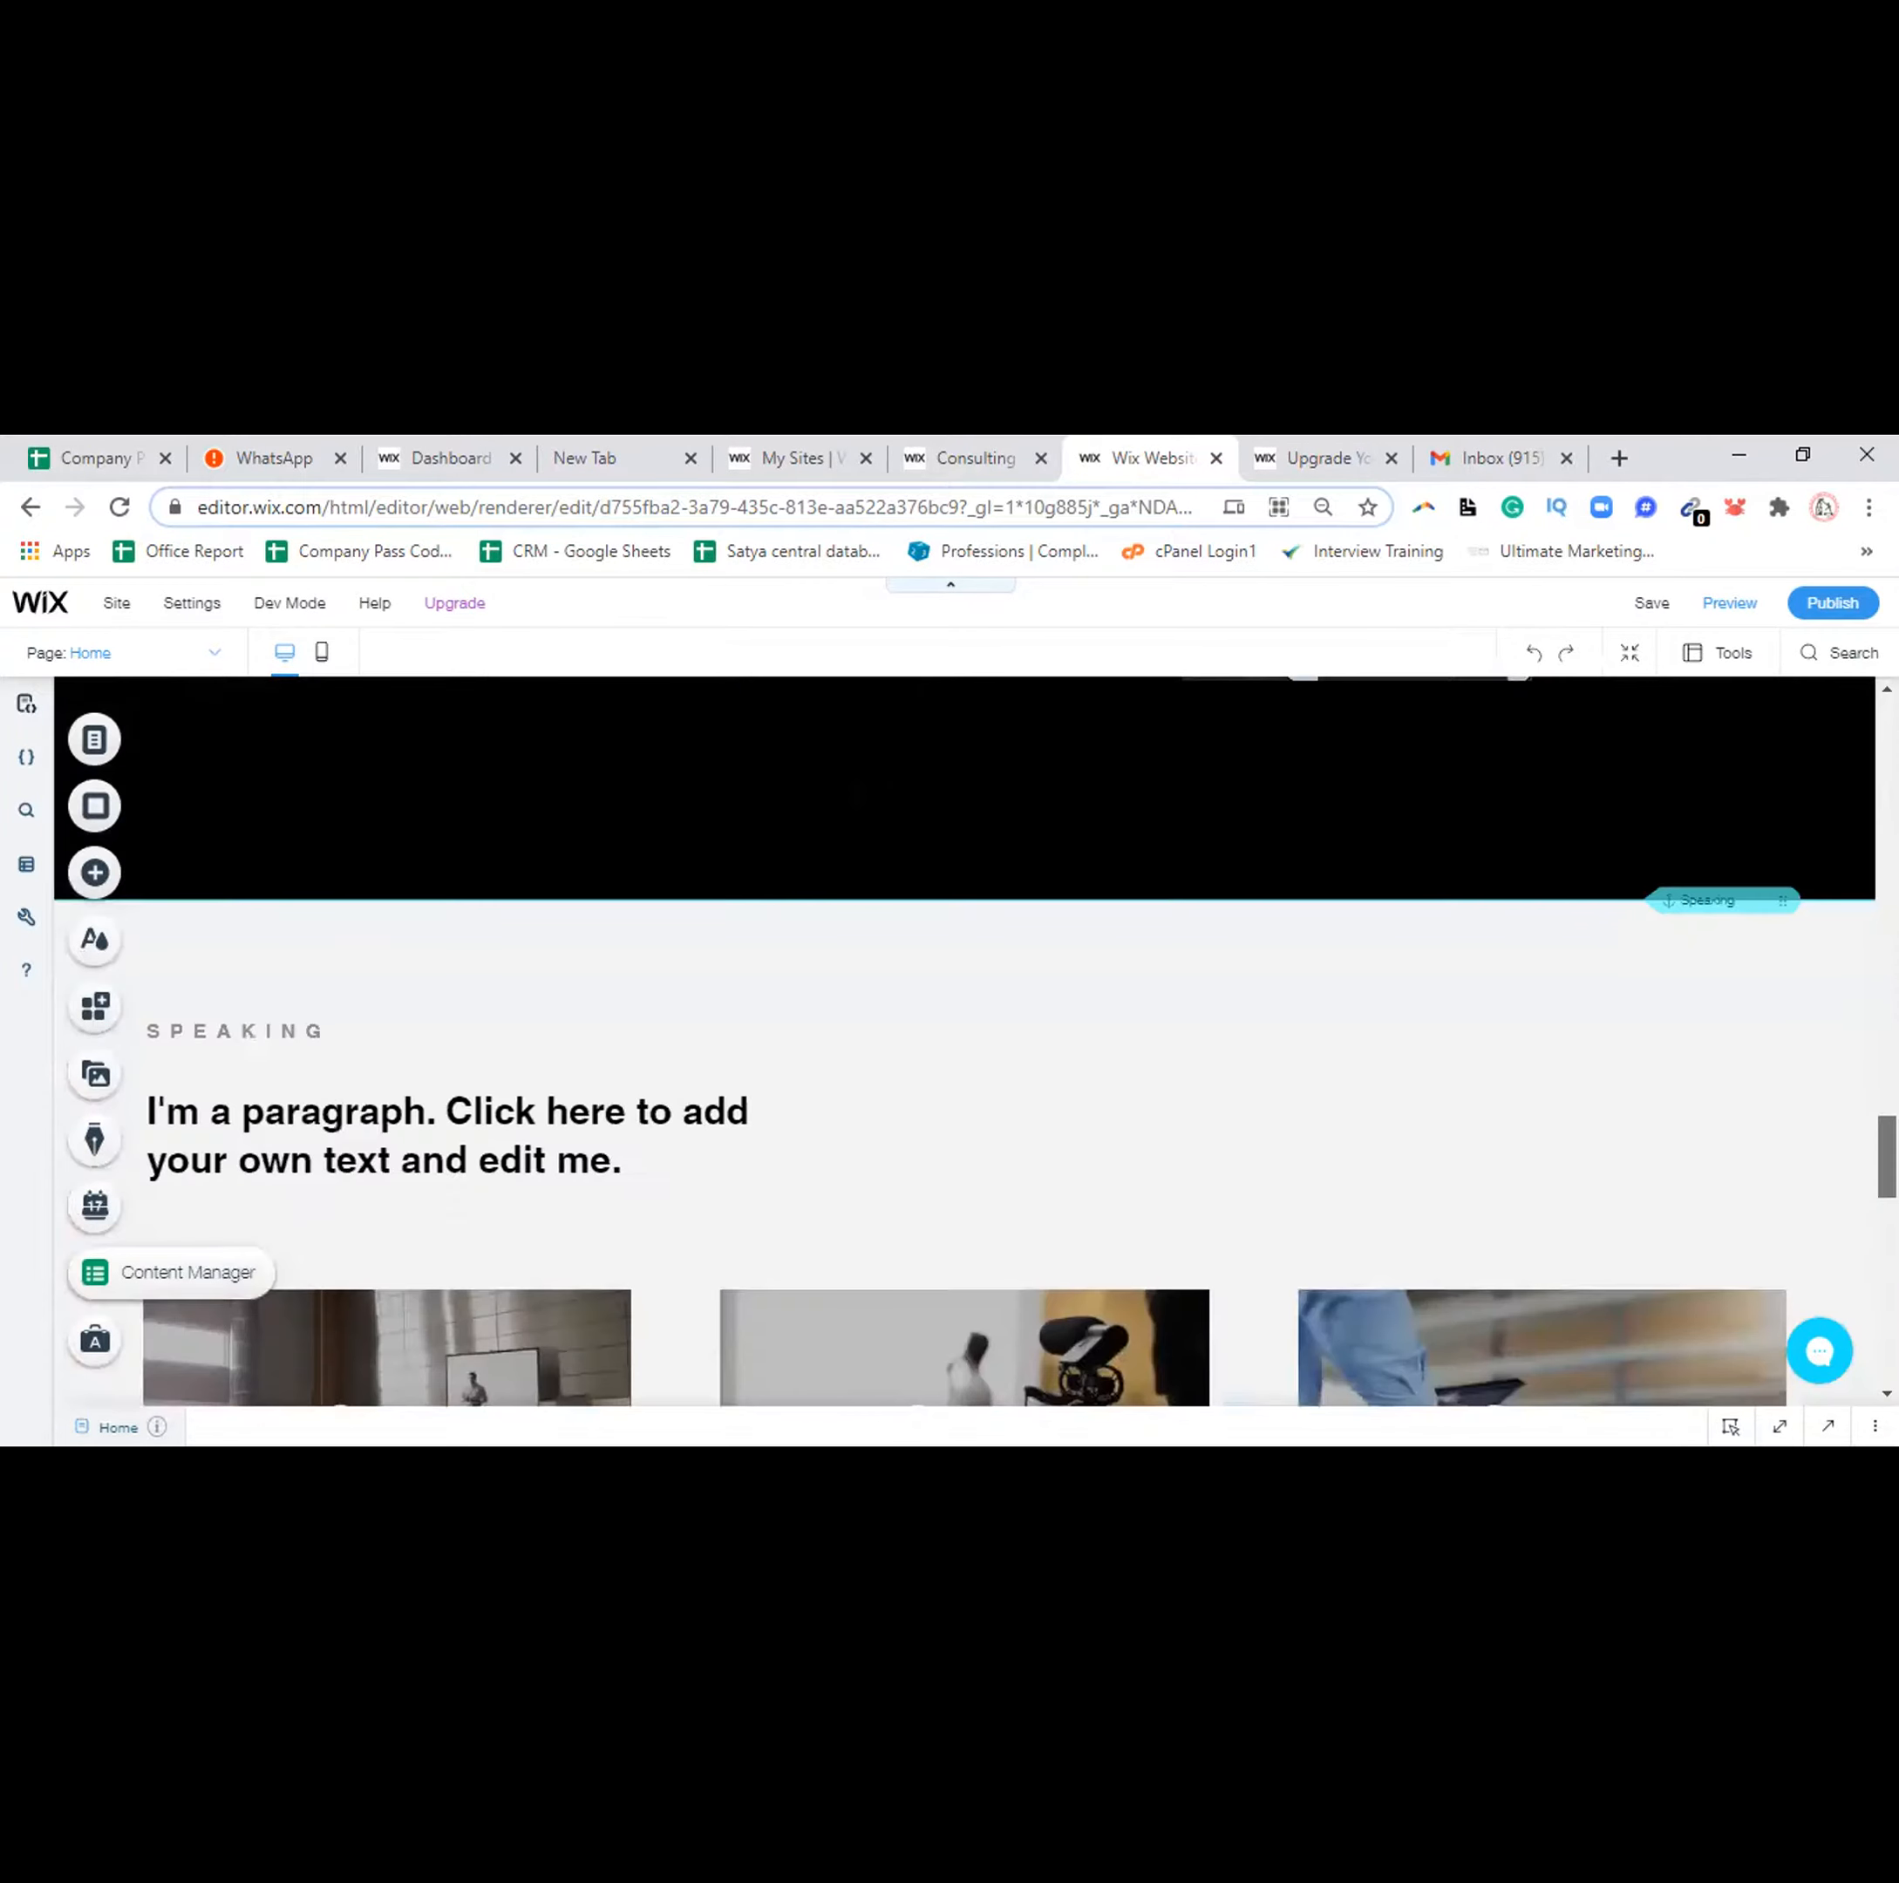
scroll(965, 1038, "down", 10)
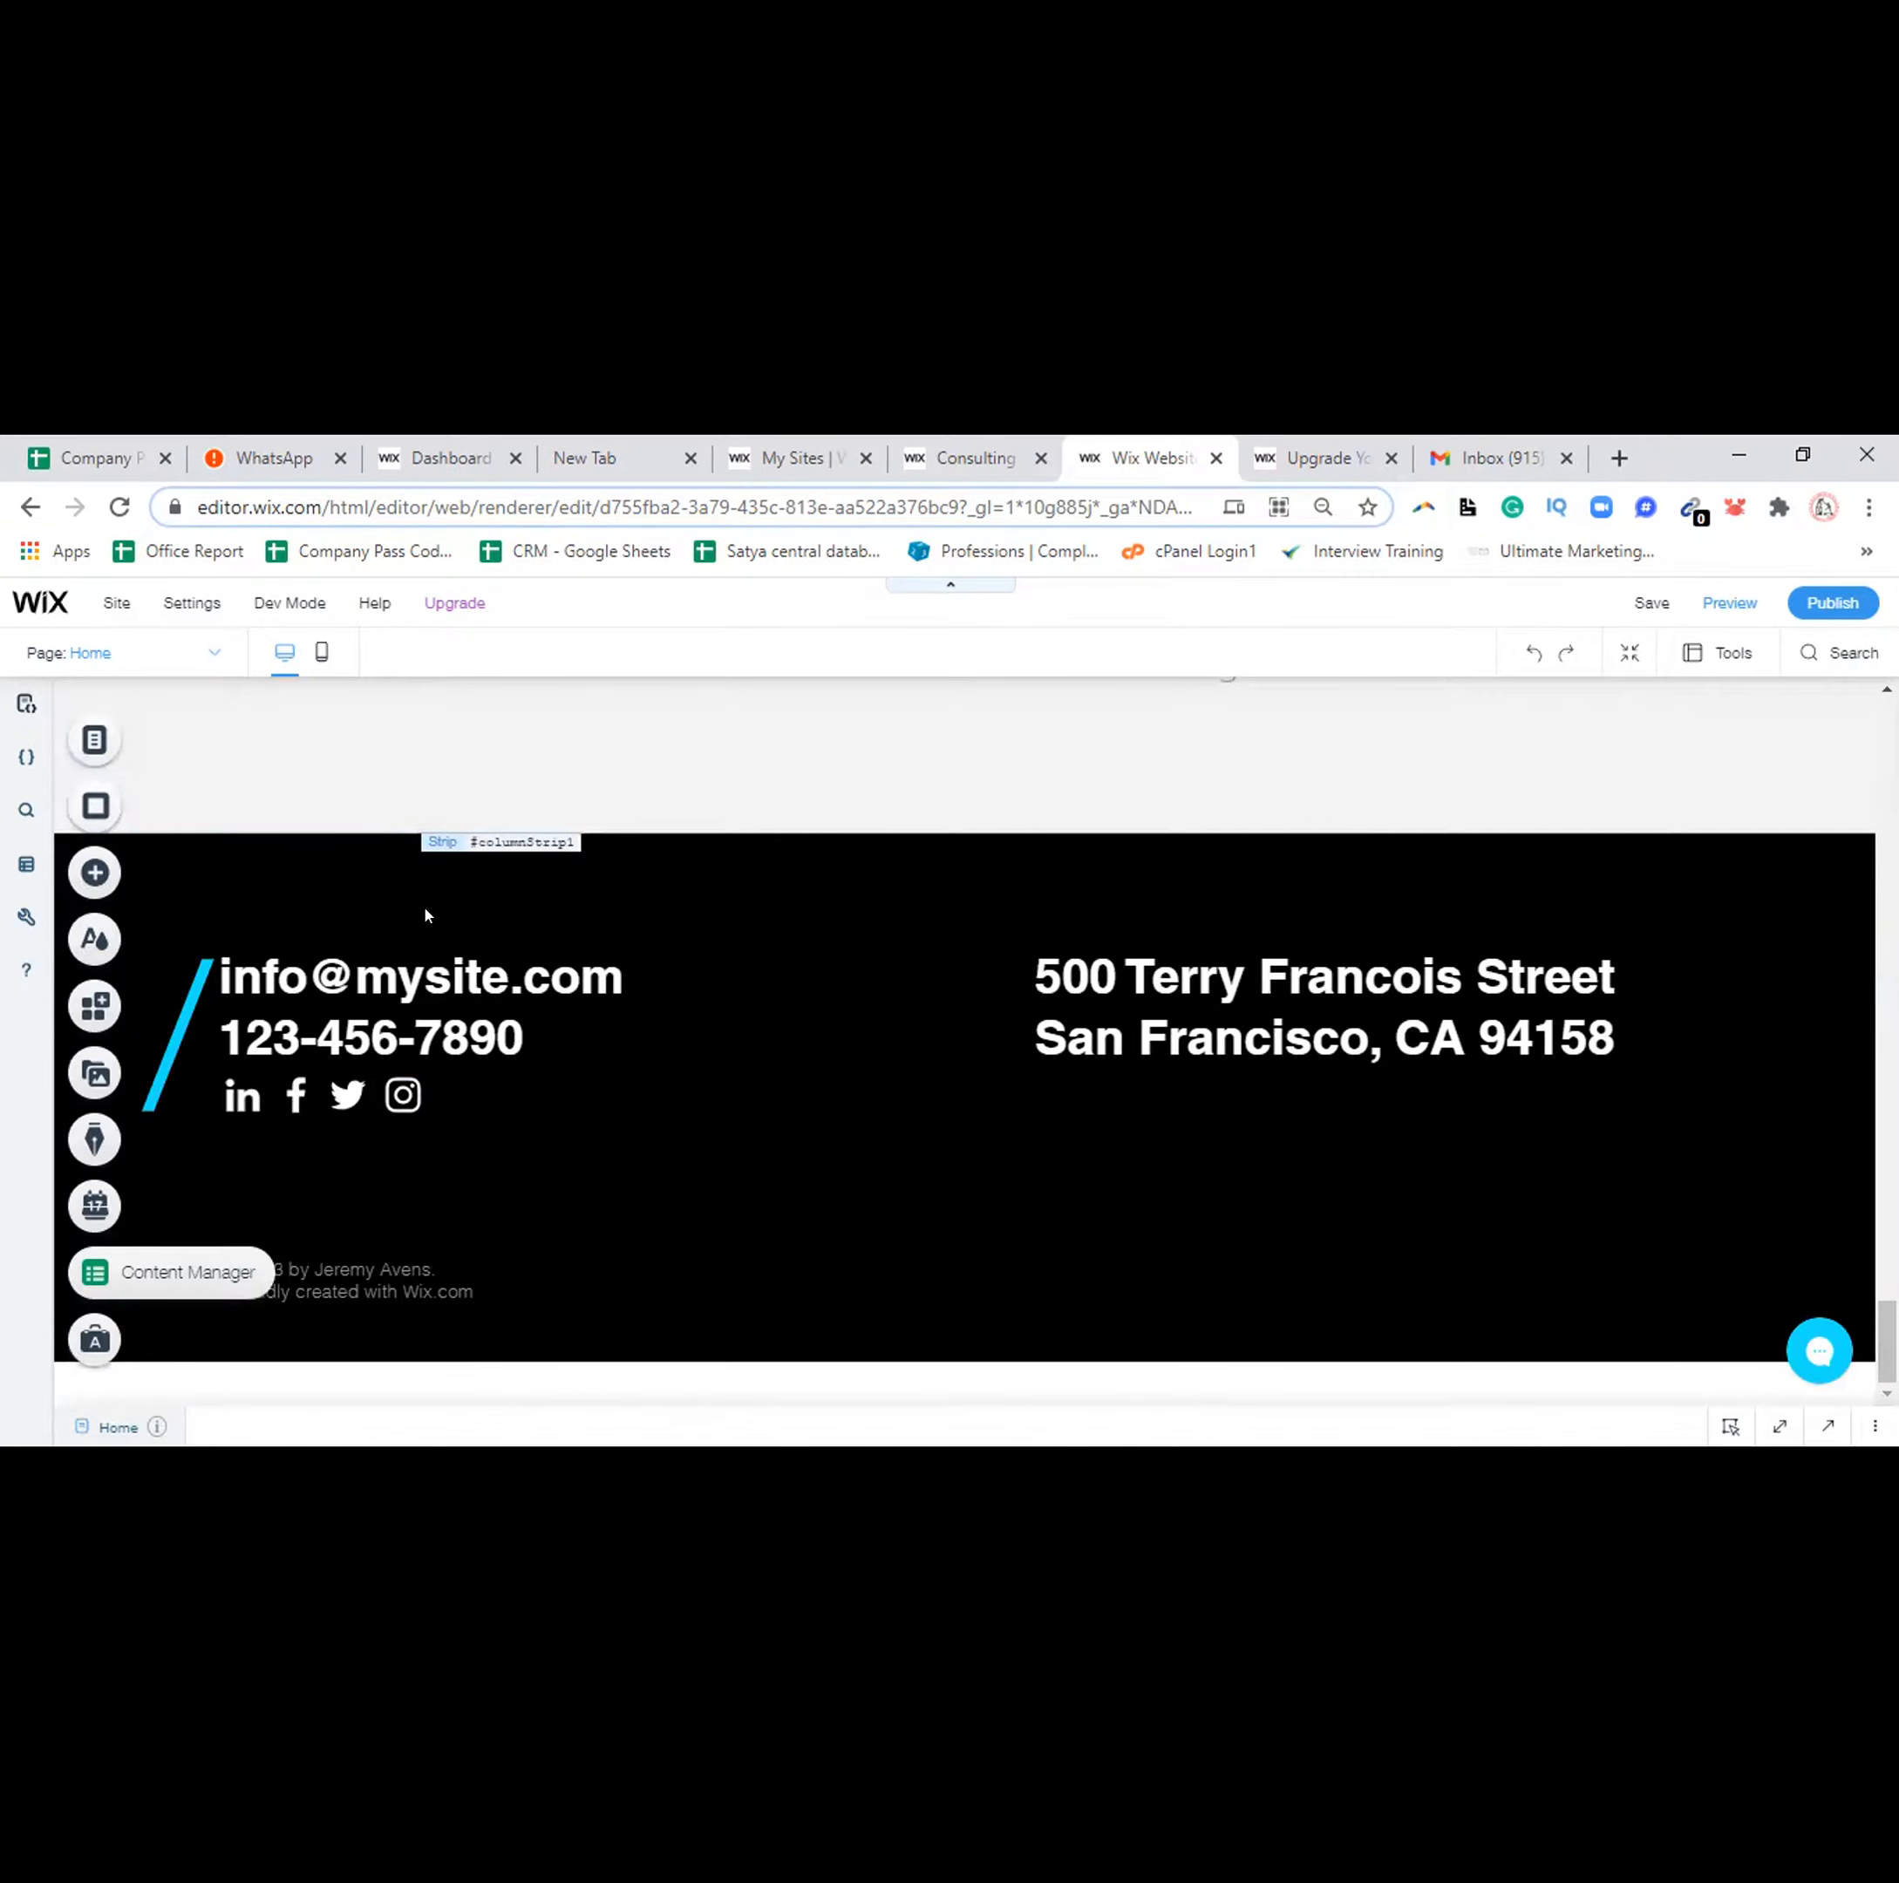
Overwrite the footer's template email and phone with the company's email and phone number on separate lines
left_click(415, 977)
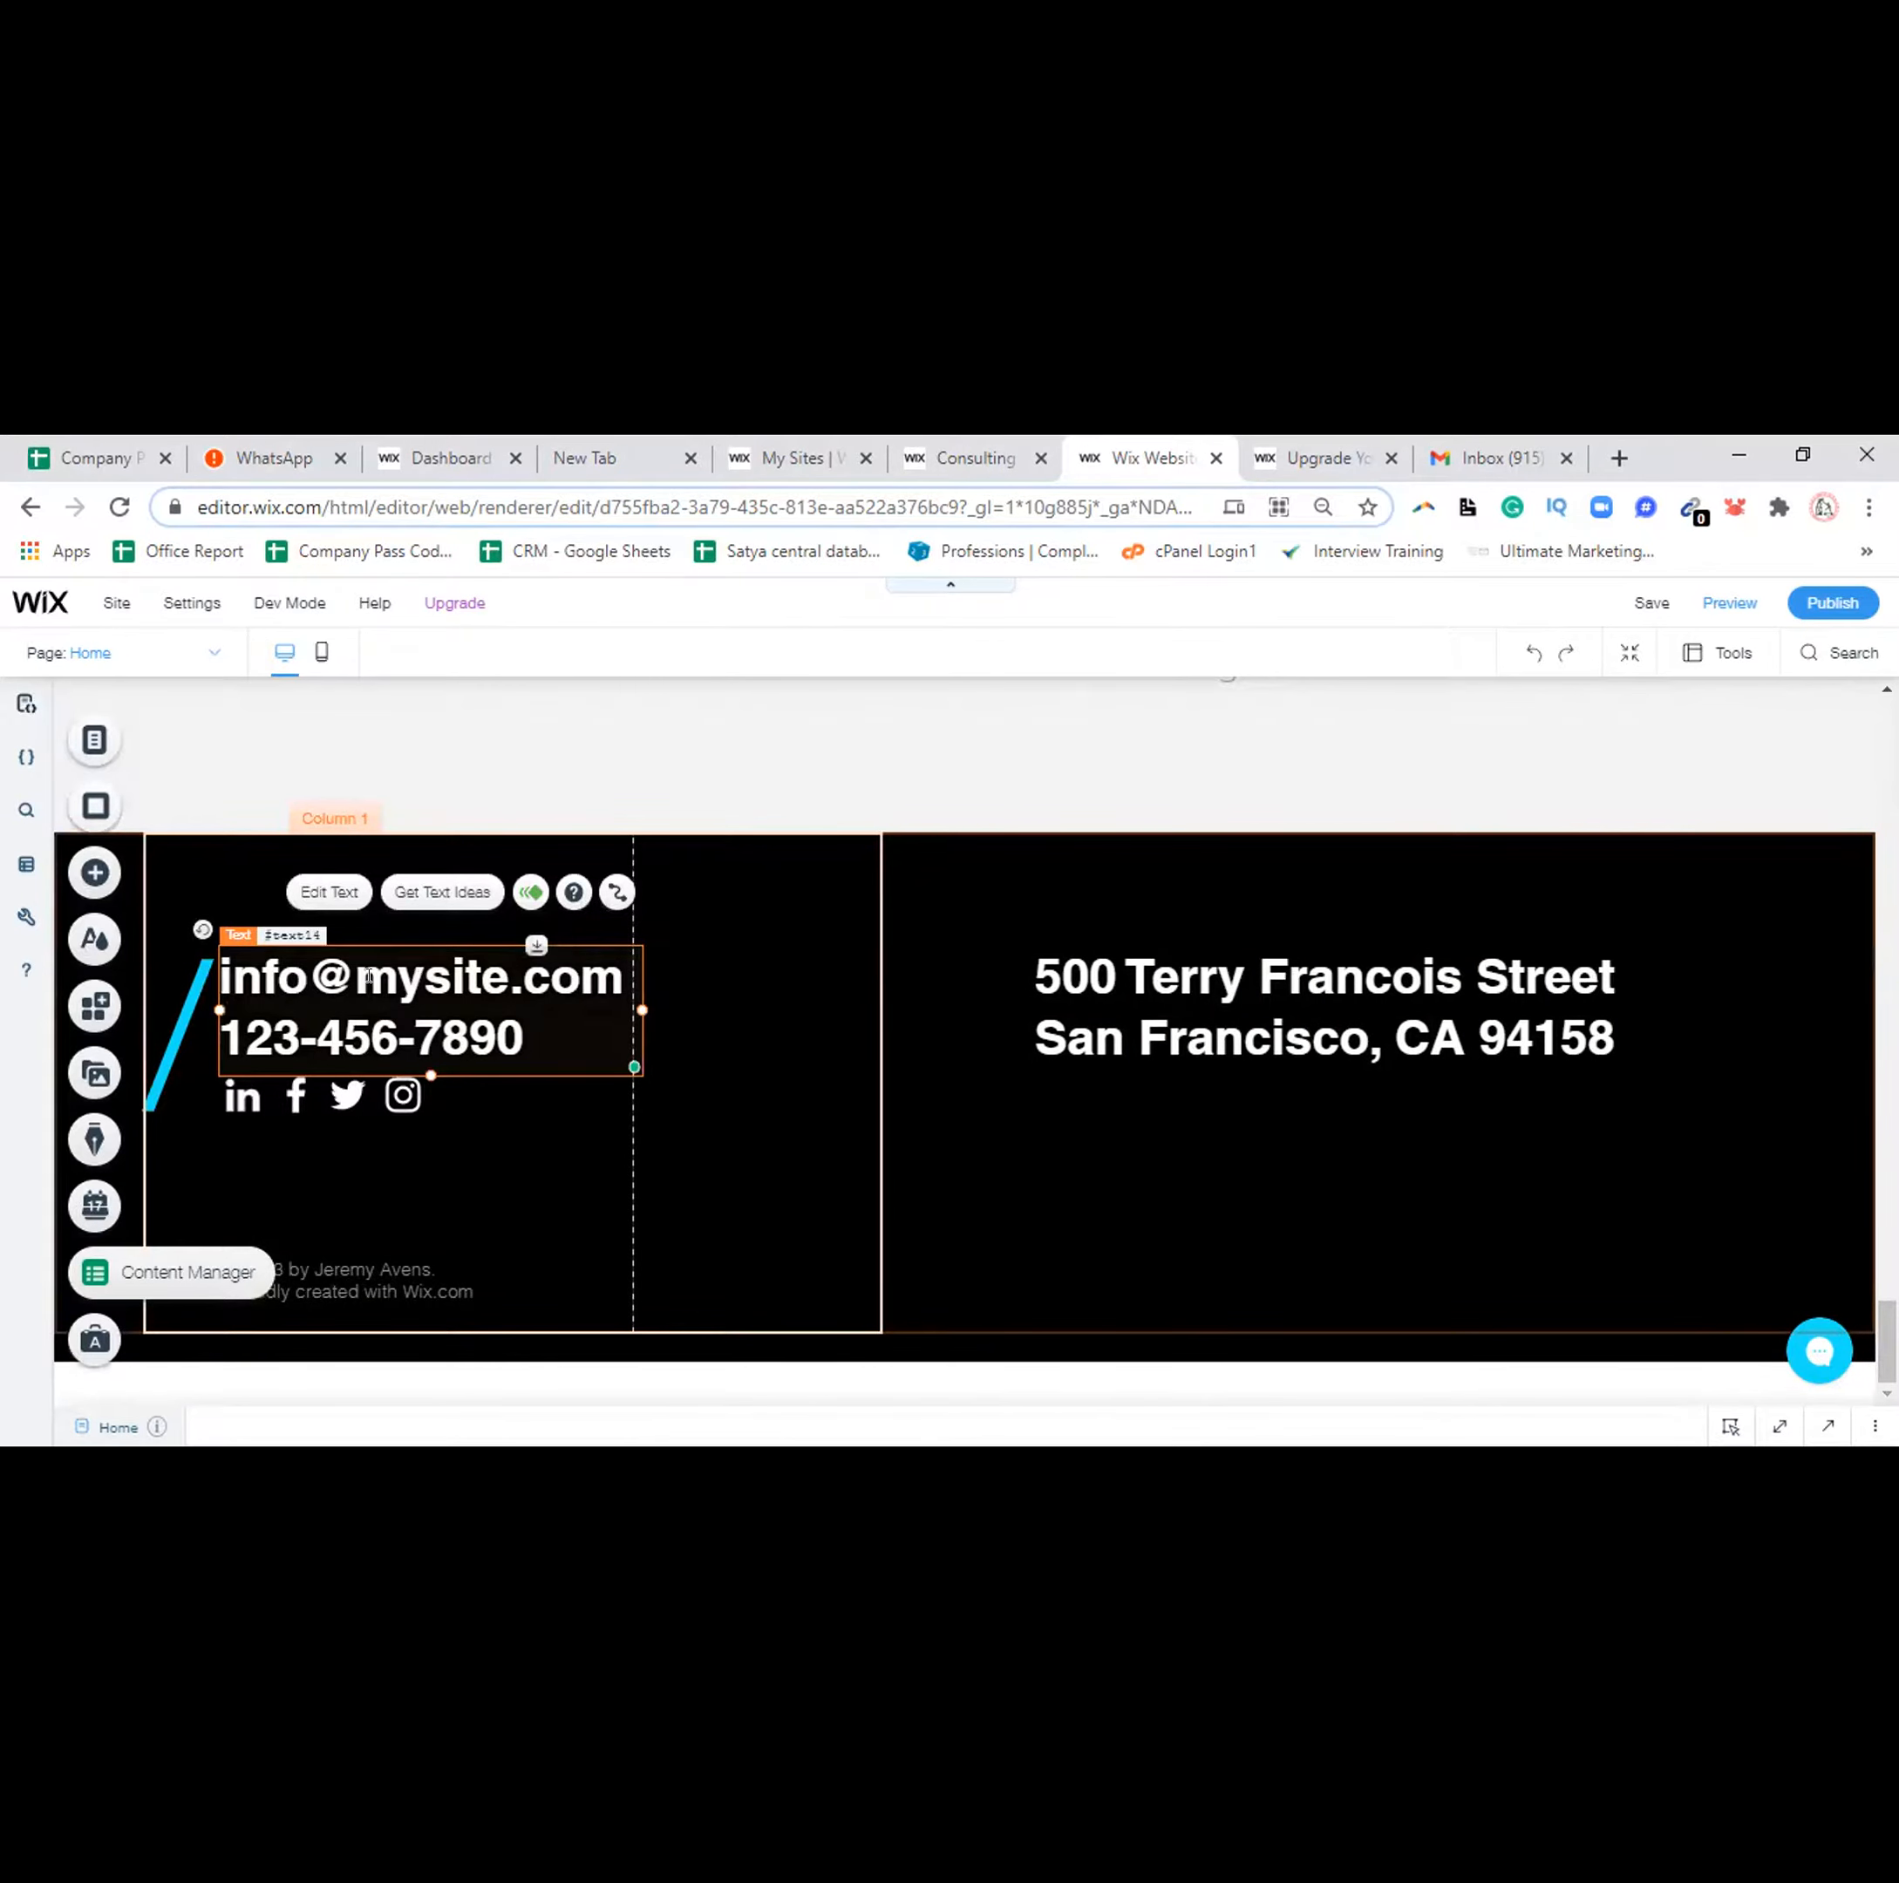
triple_click(369, 977)
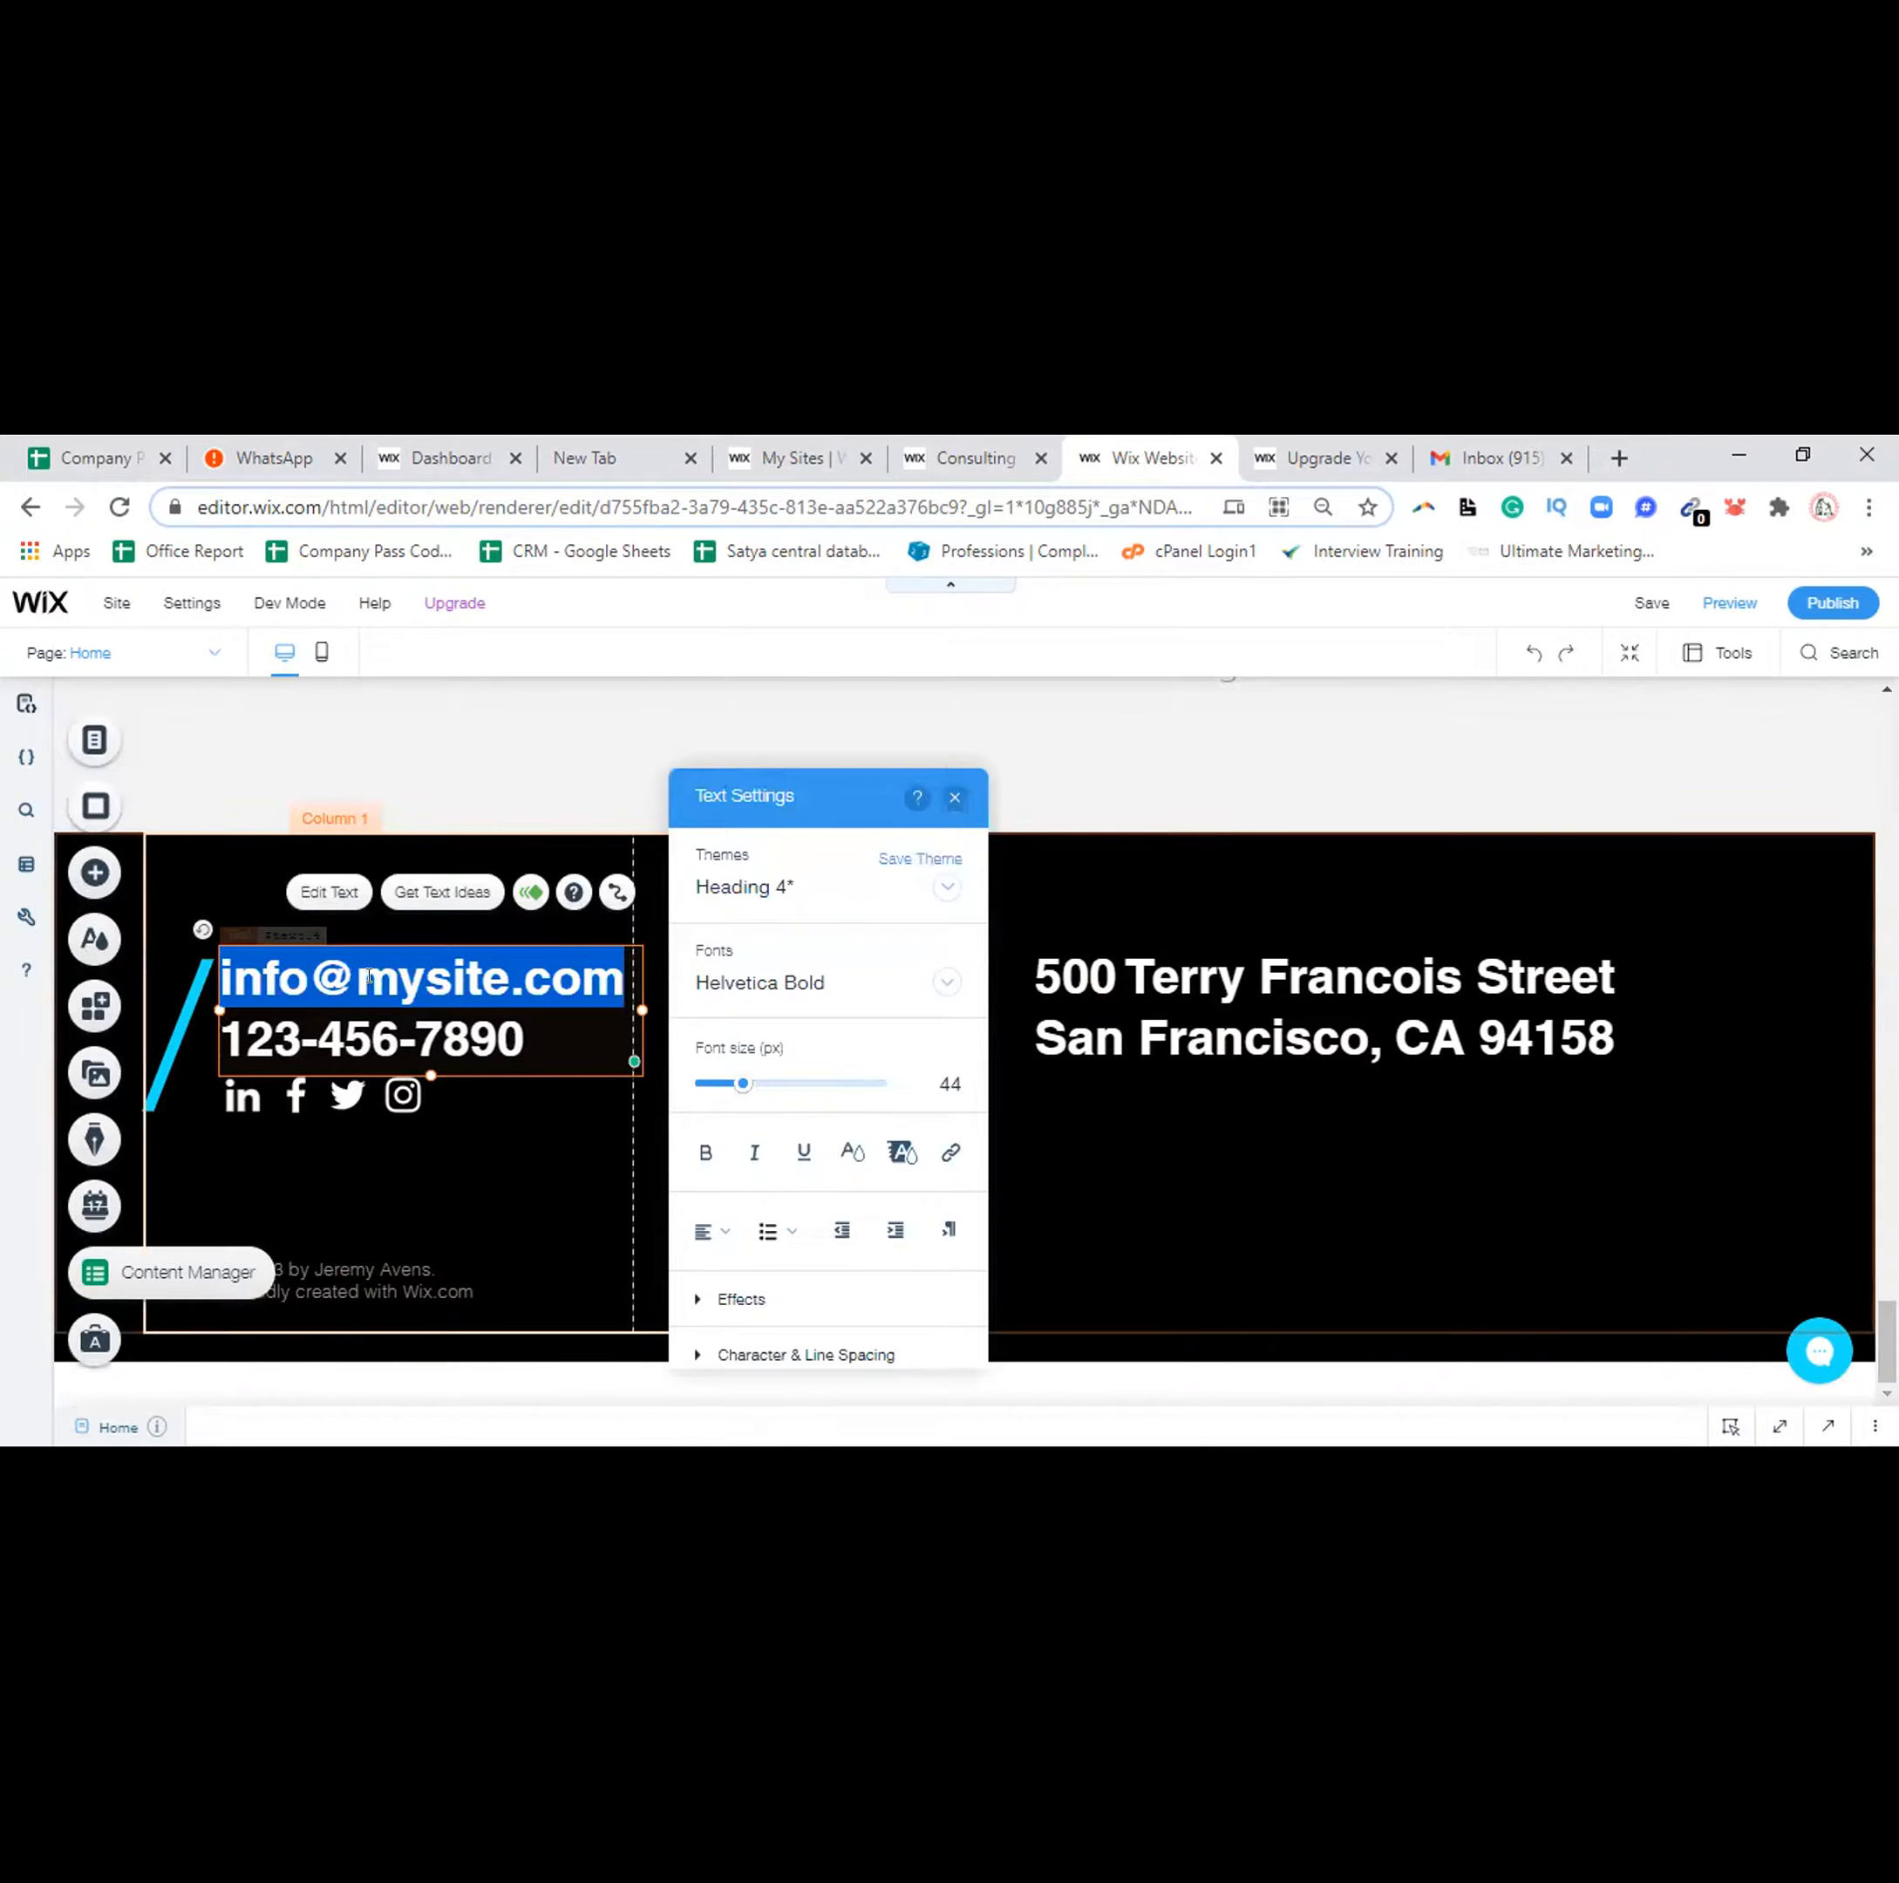
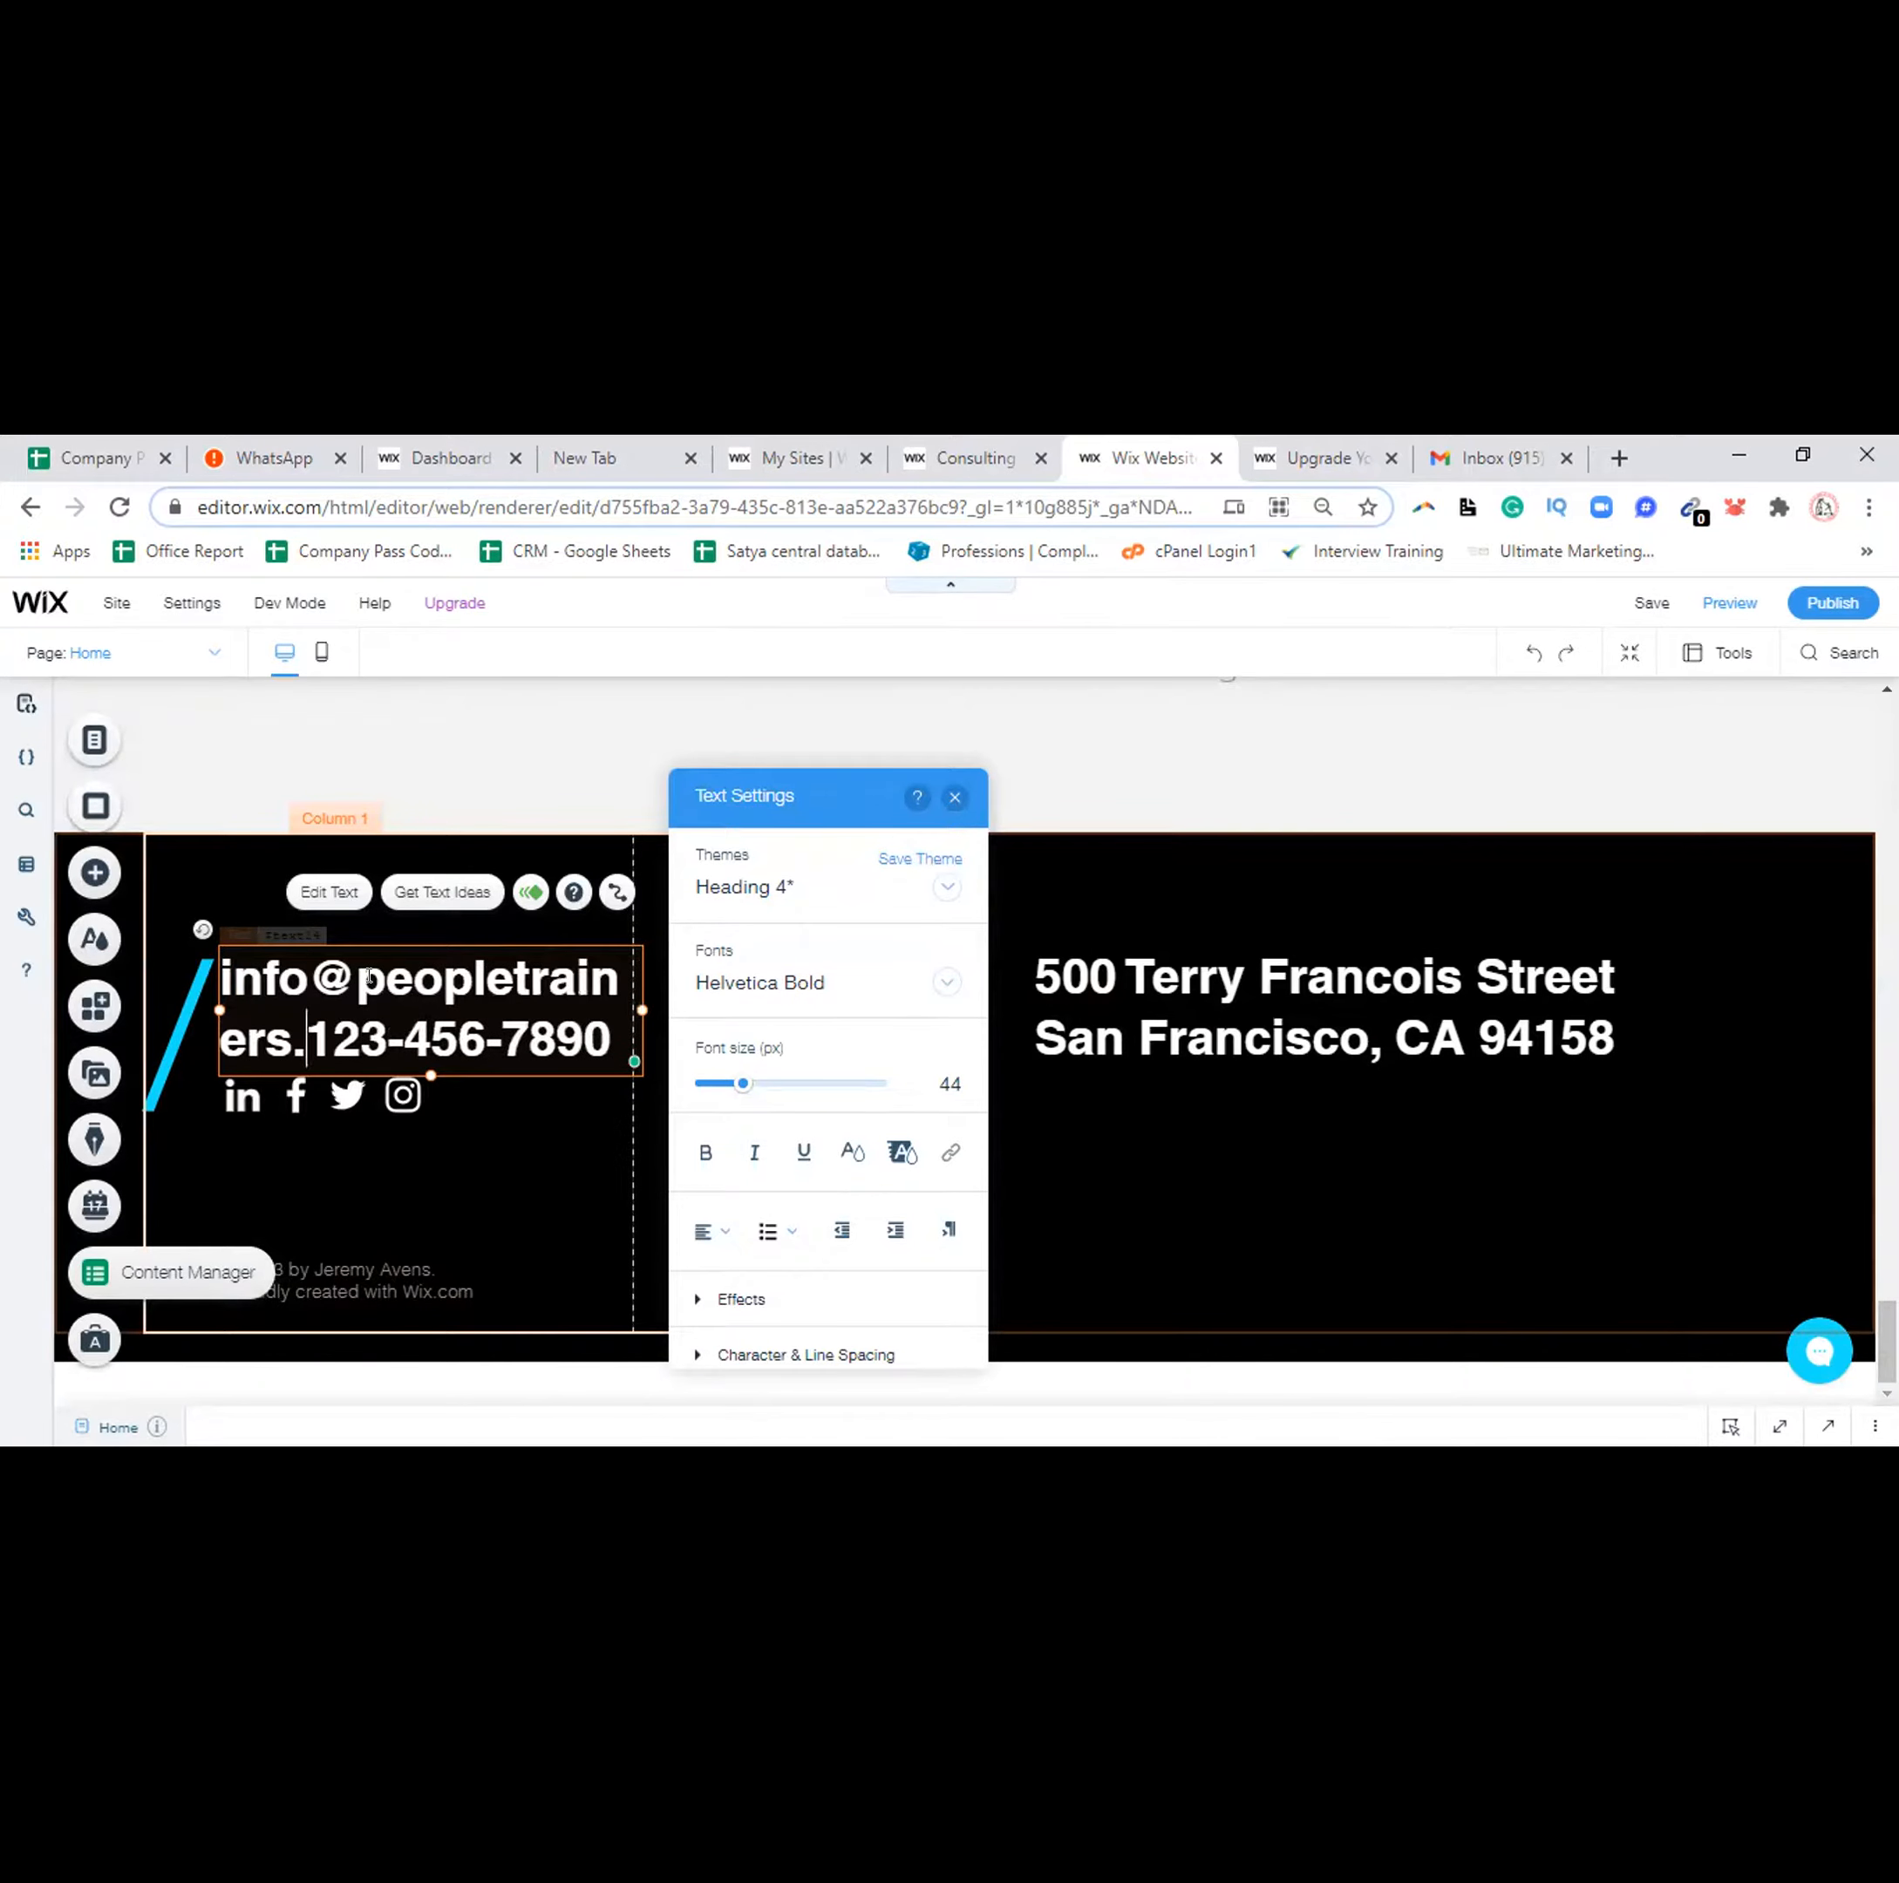
key("Return")
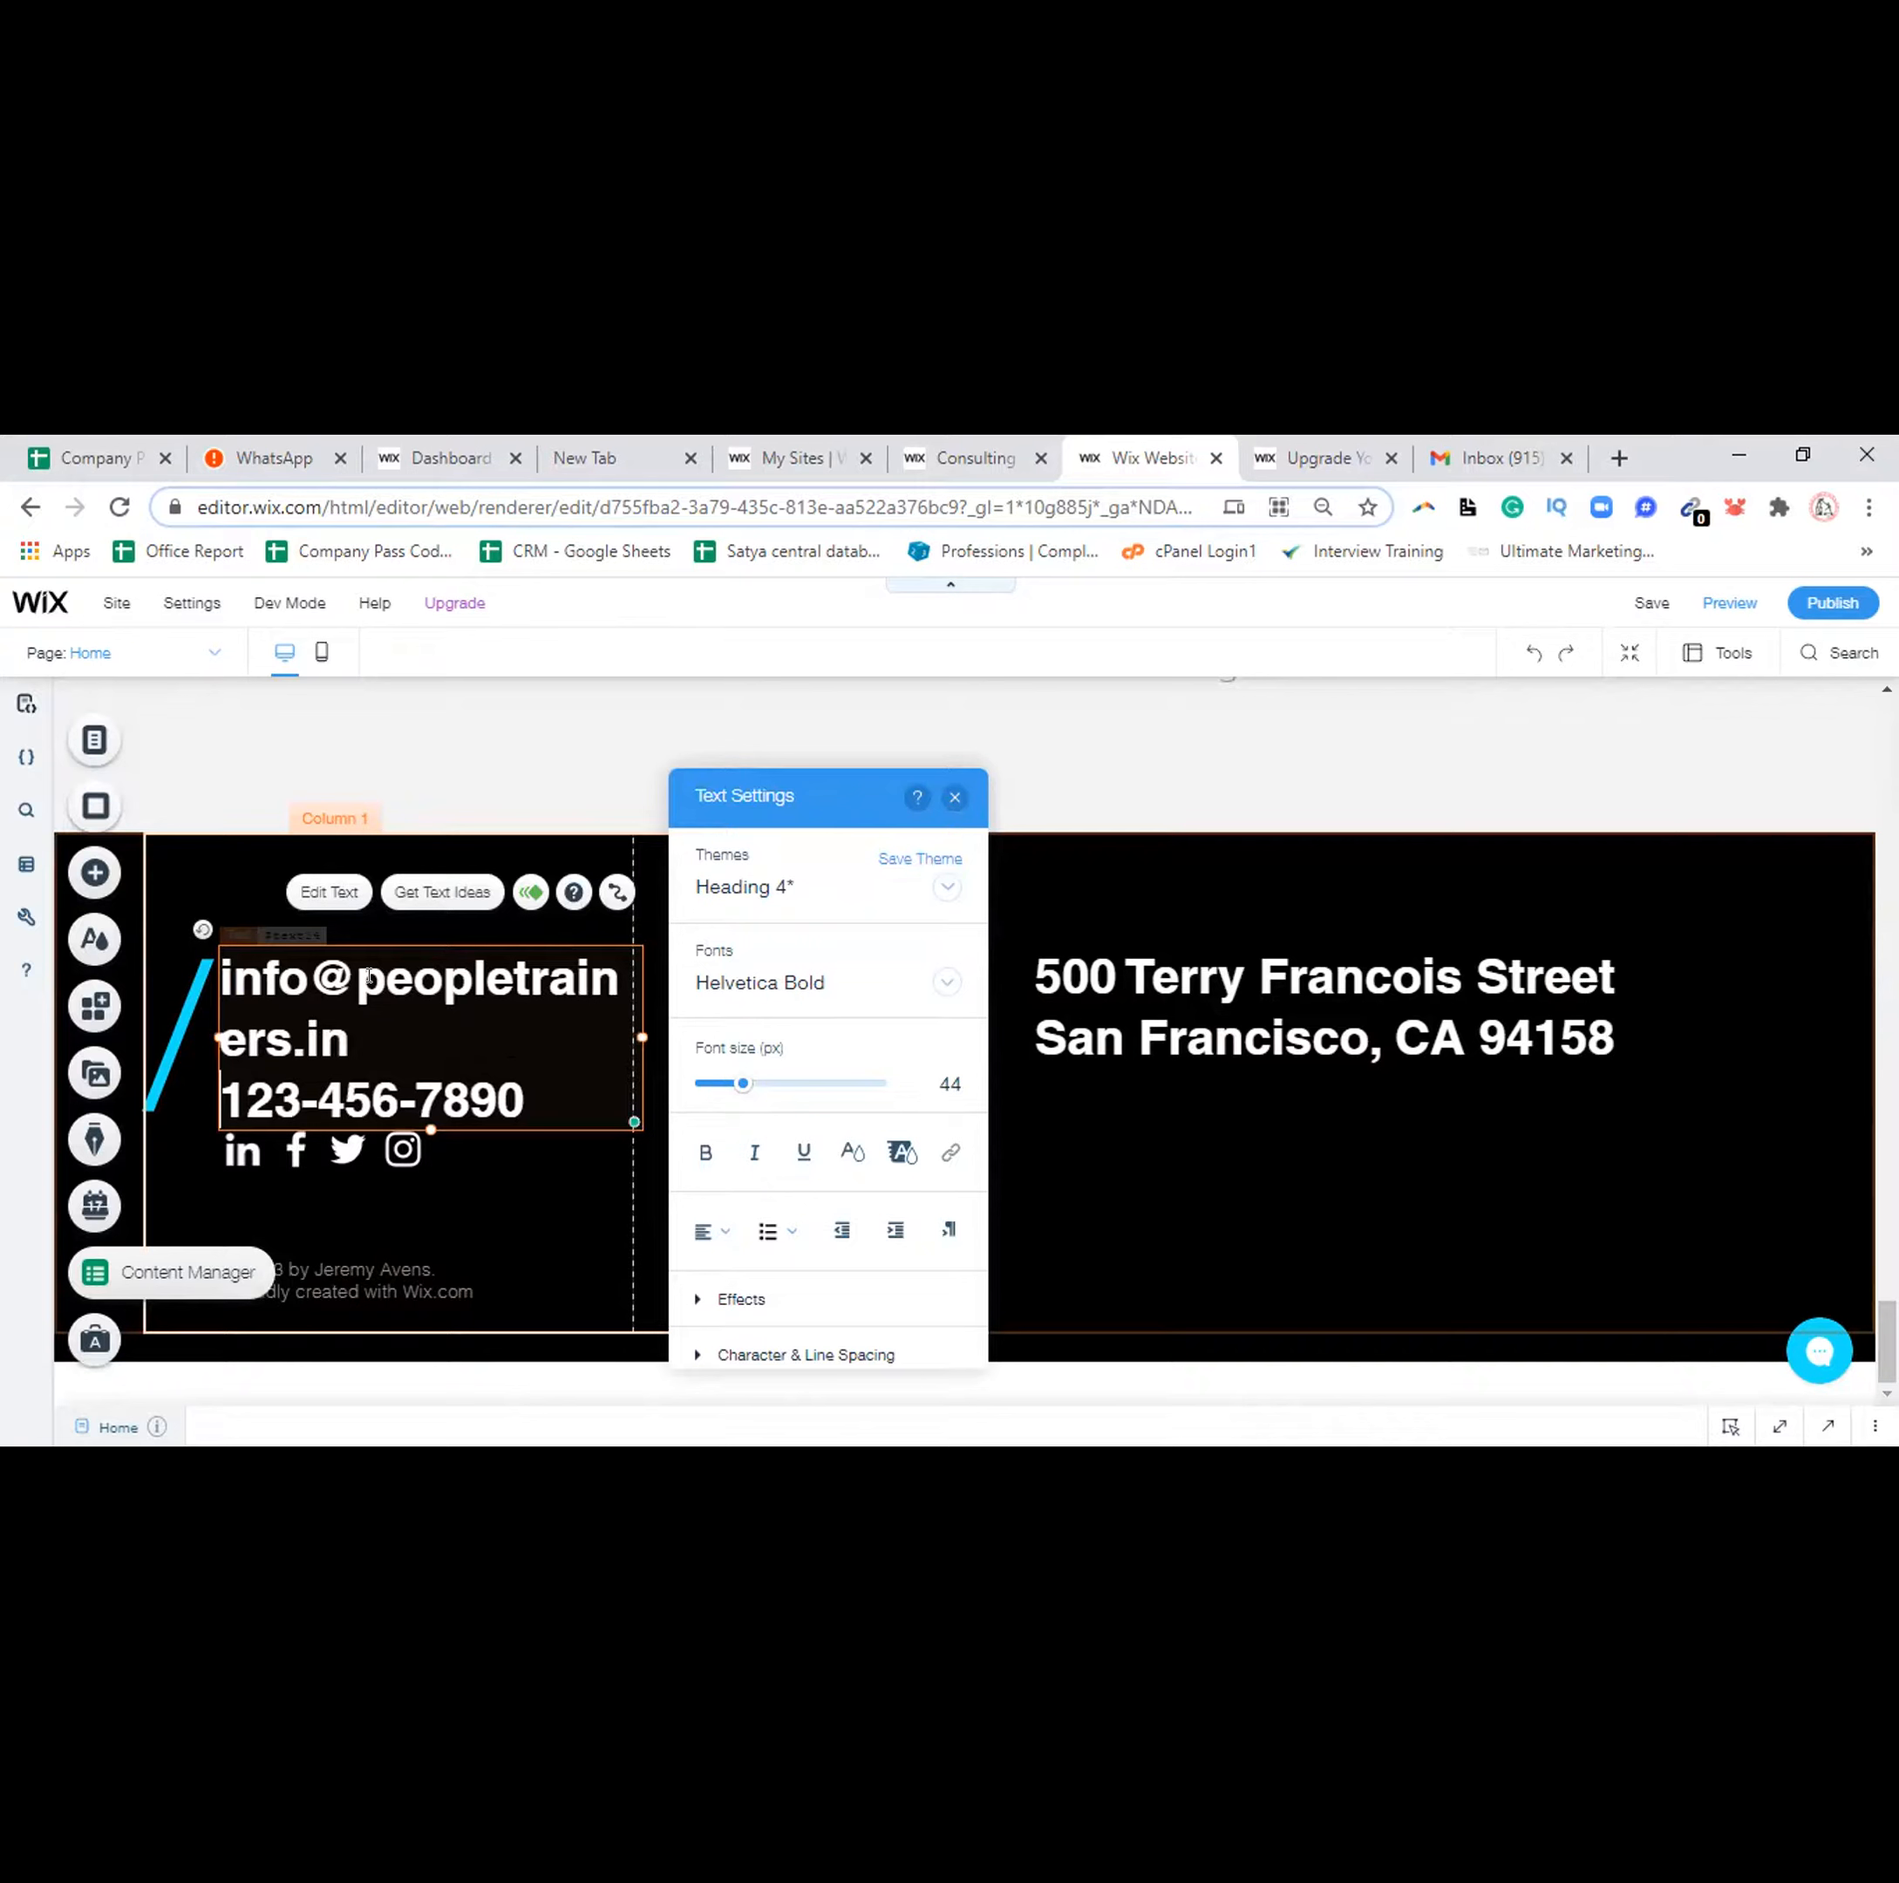
key("shift+Right")
key("shift+Right")
key("shift+Right")
key("shift+Right")
key("shift+Right")
key("shift+Right")
key("shift+Right")
key("shift+Right")
key("shift+Right")
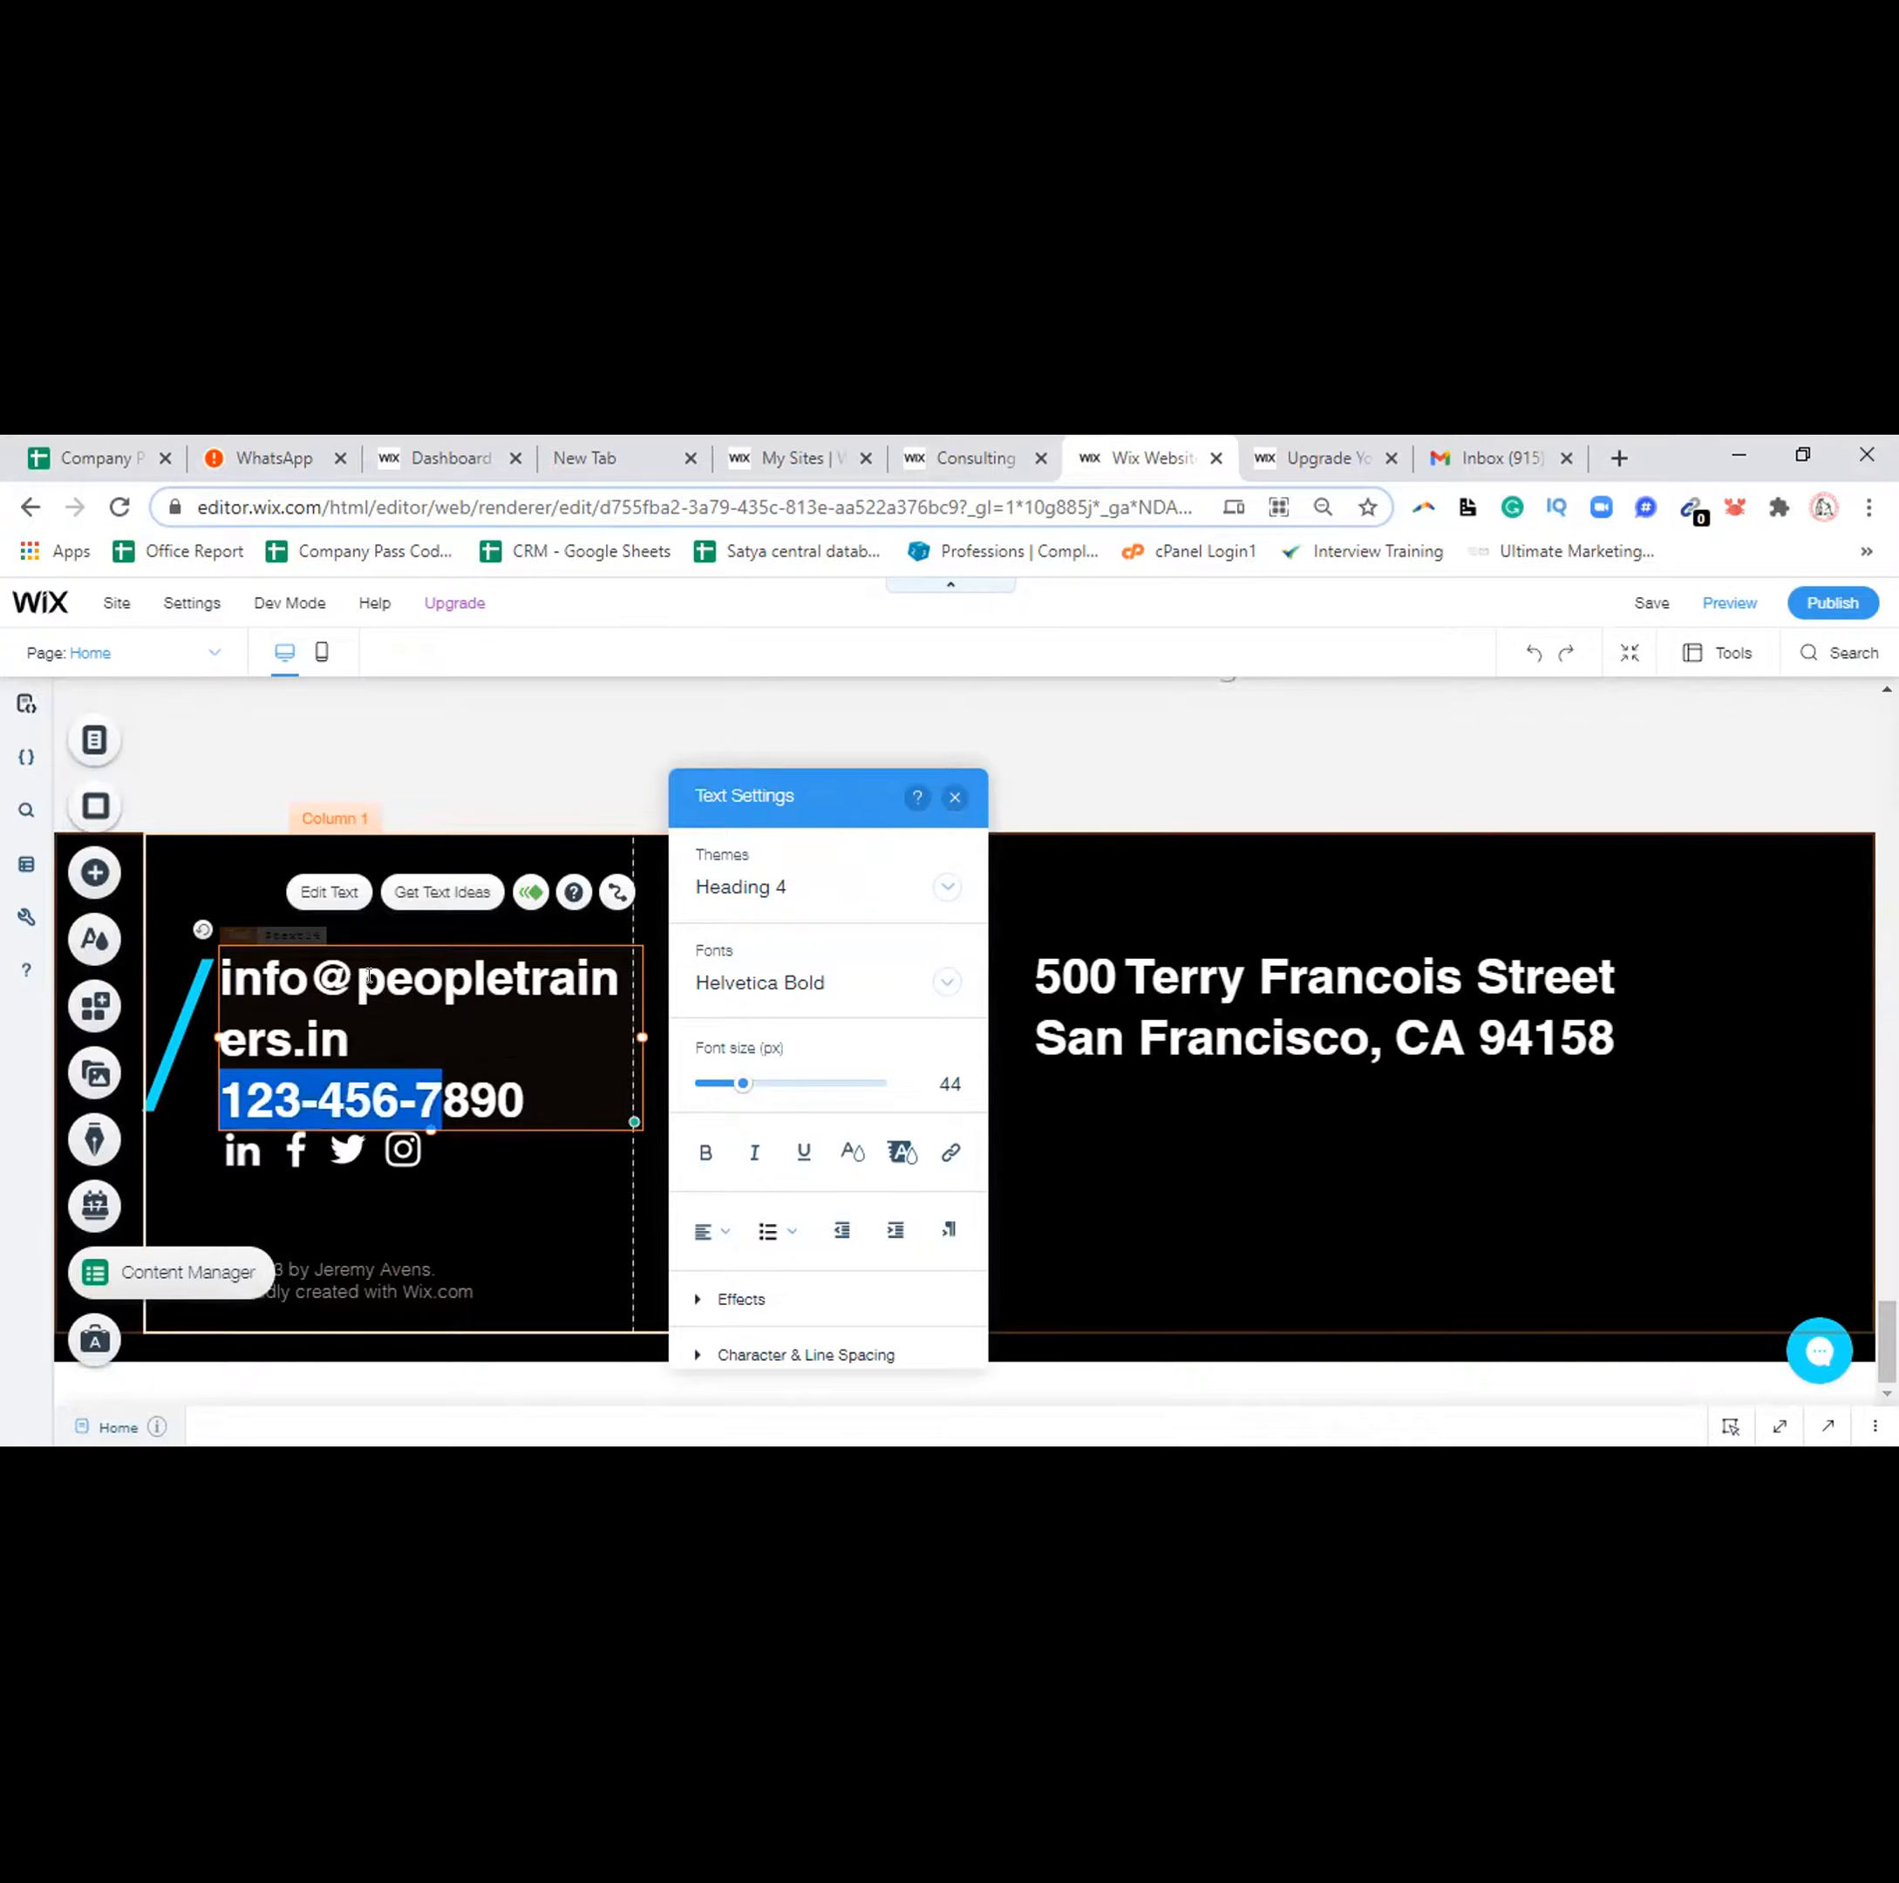
key("shift+Right")
key("shift+Right")
key("shift+Right")
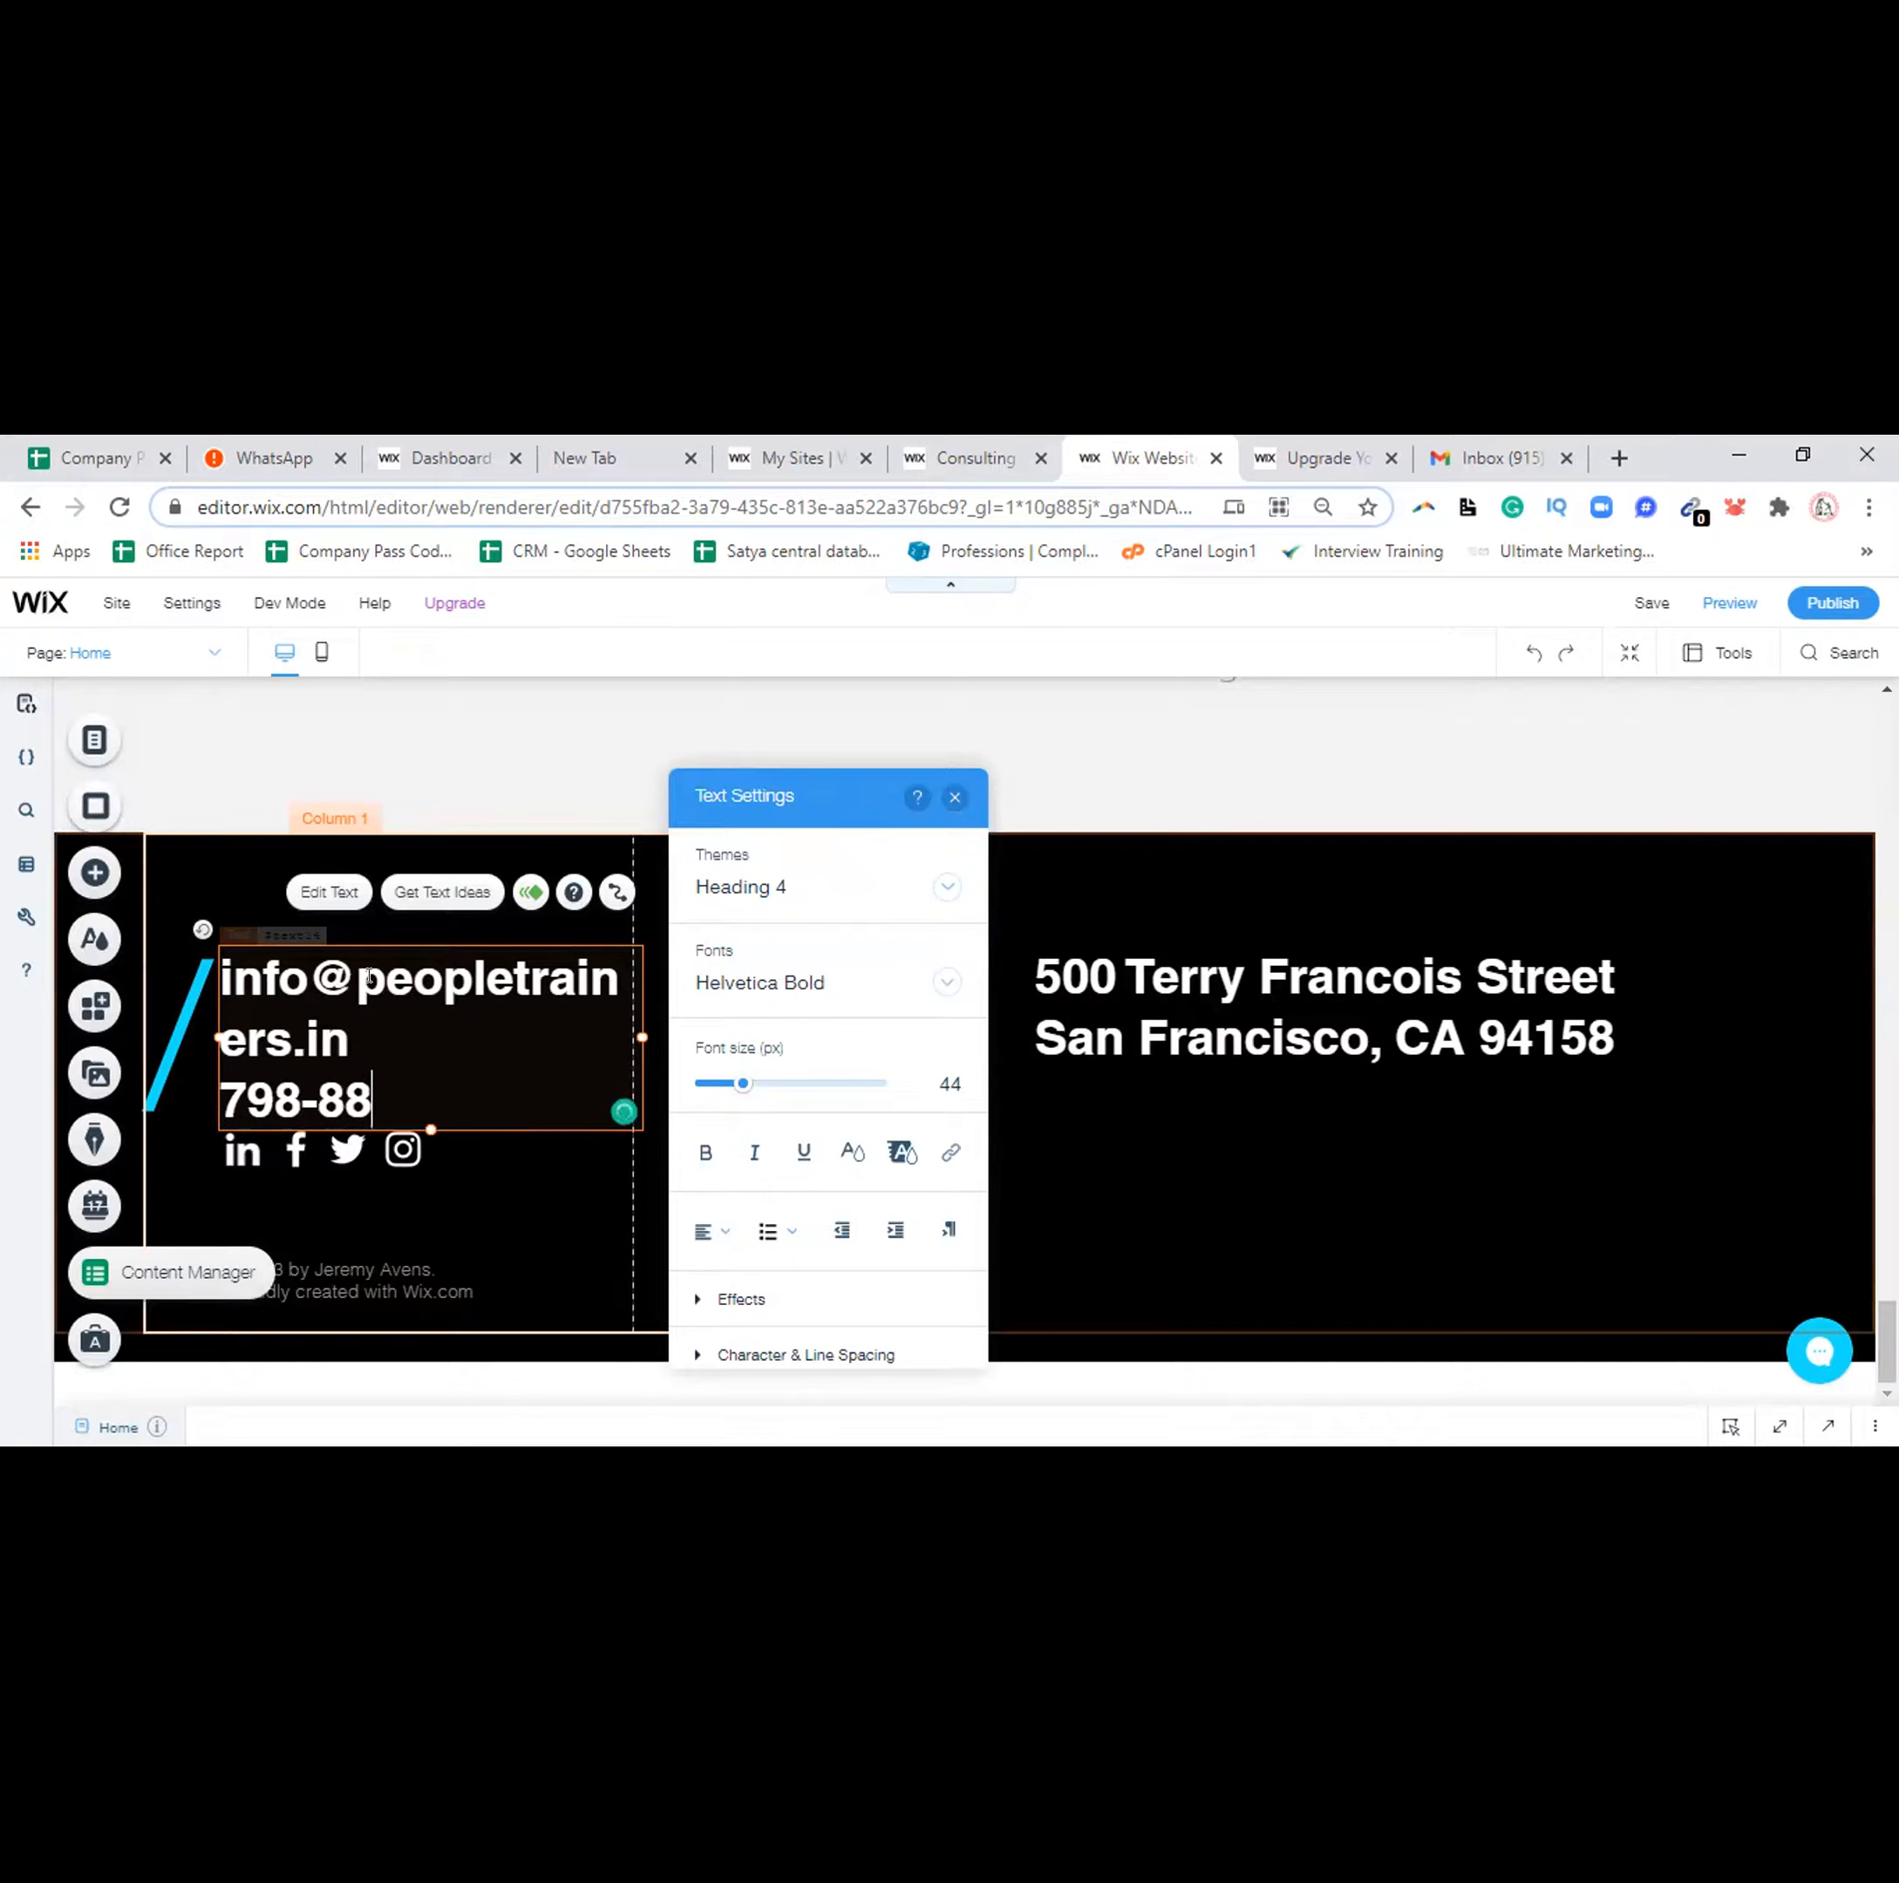
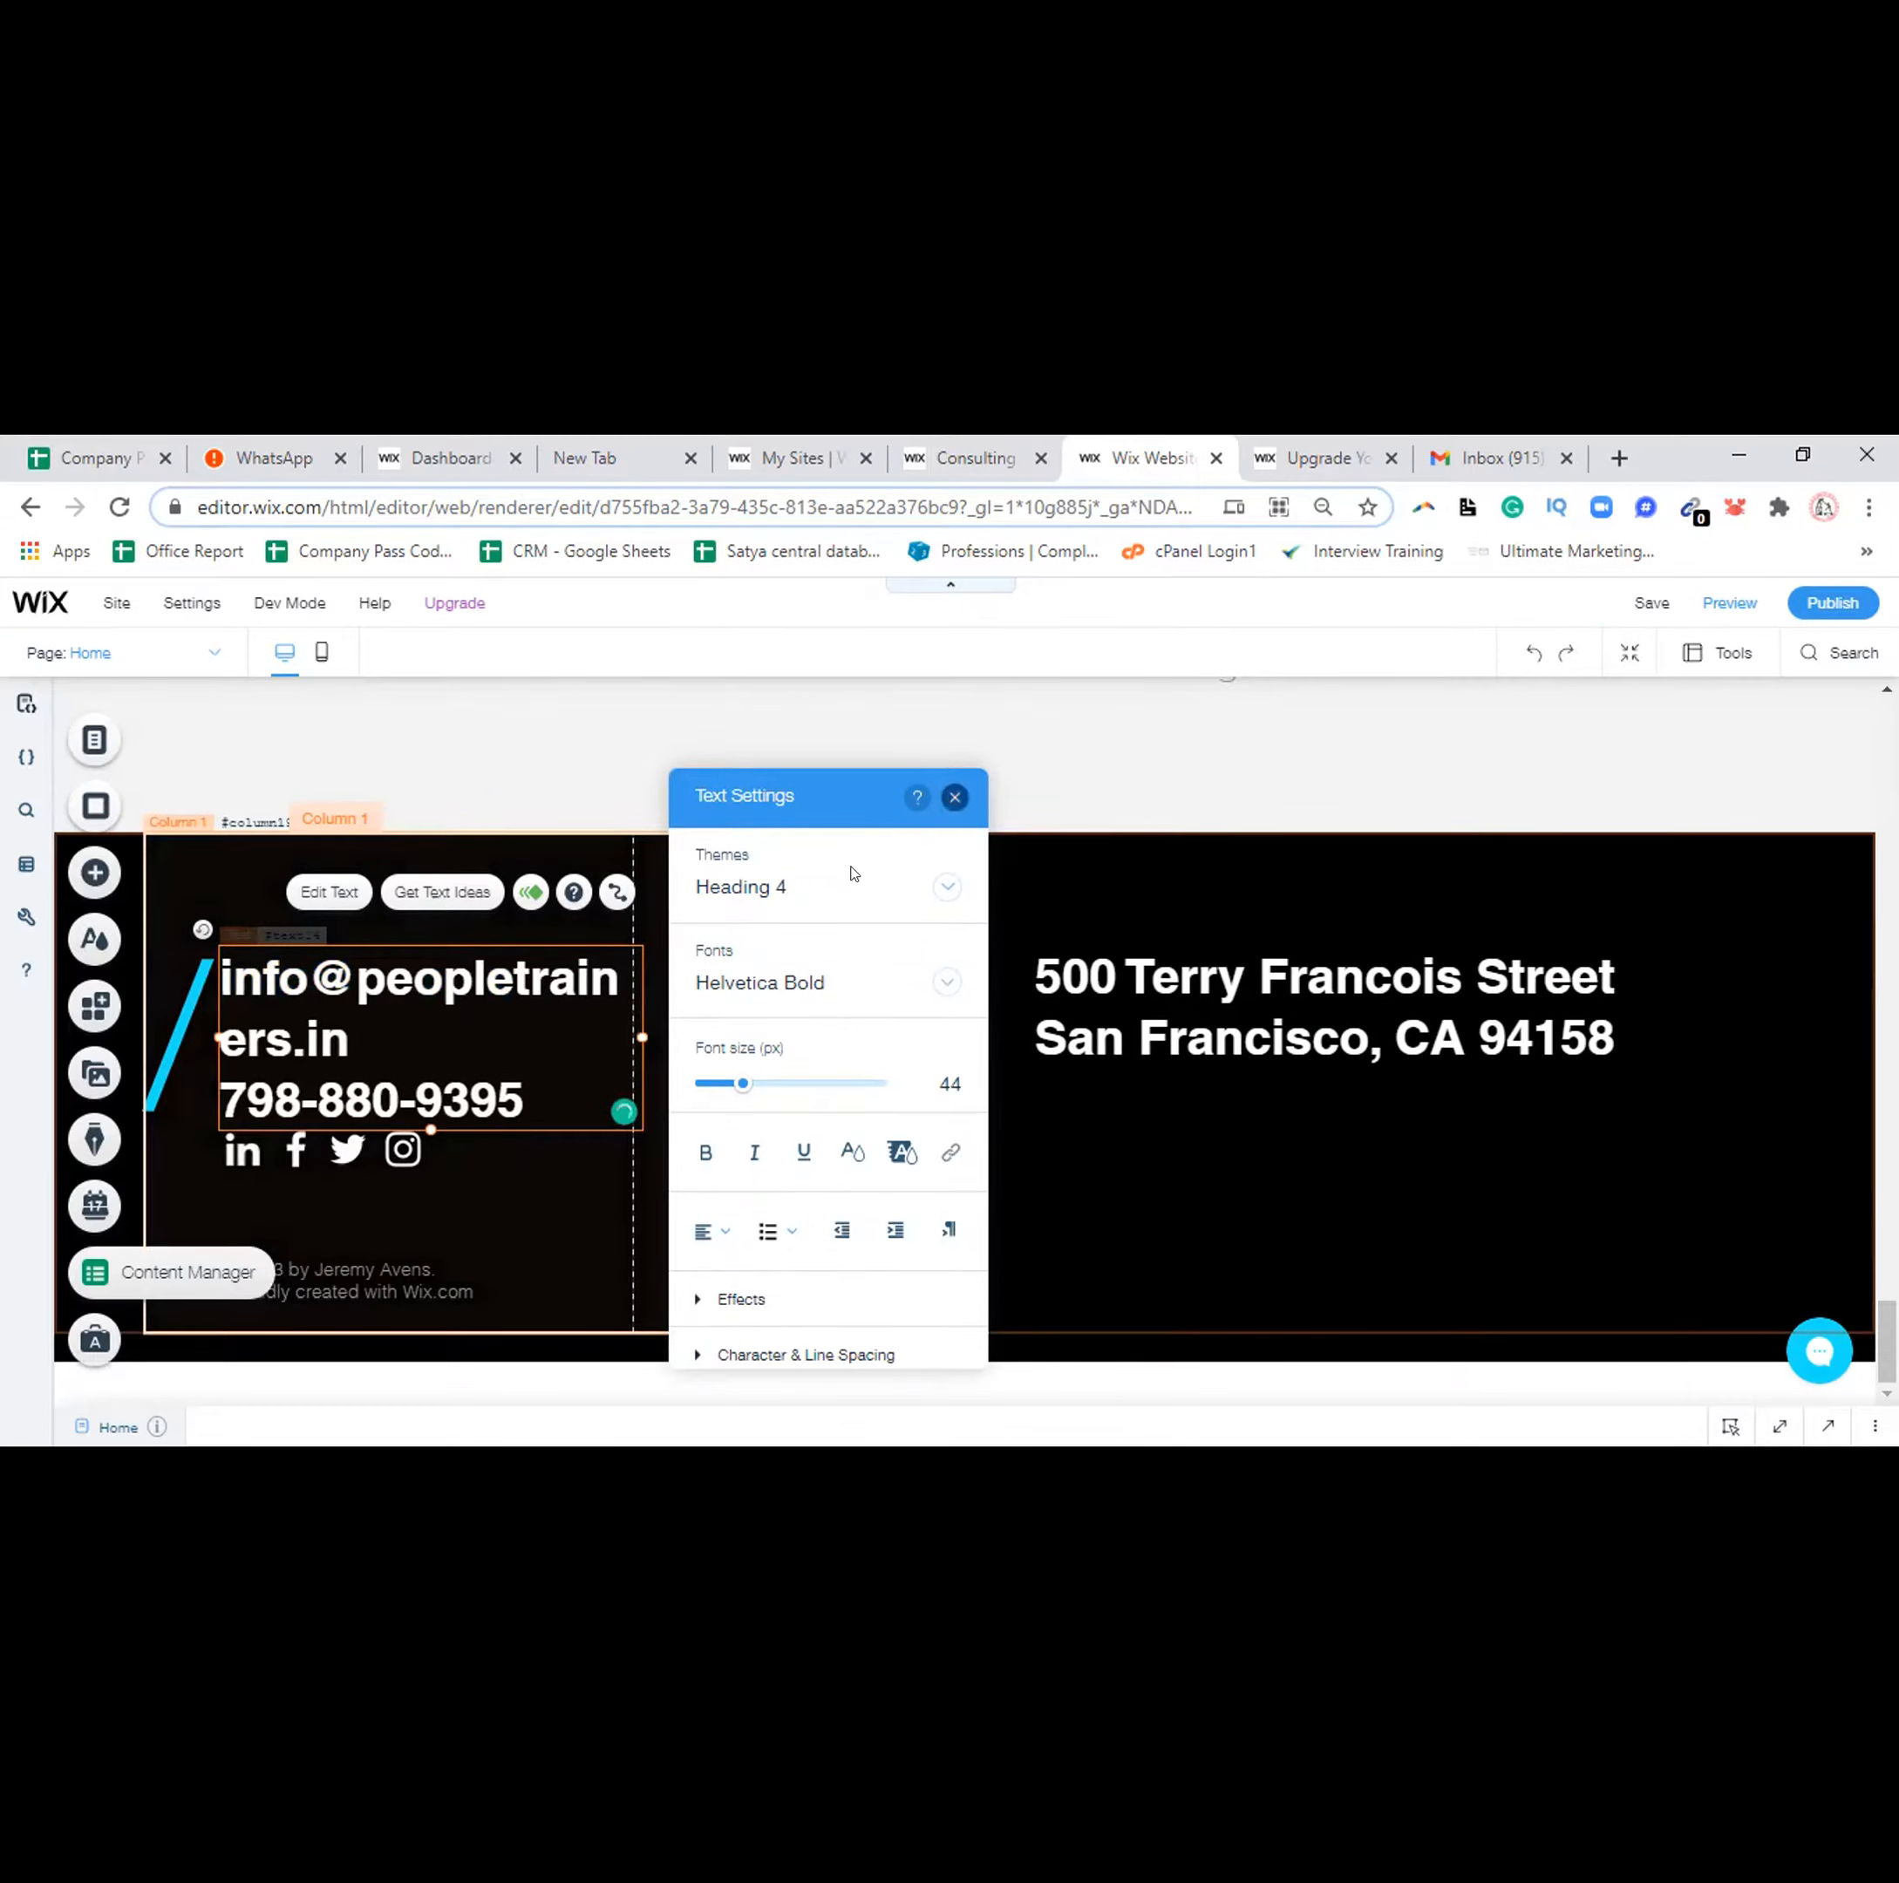
left_click(951, 799)
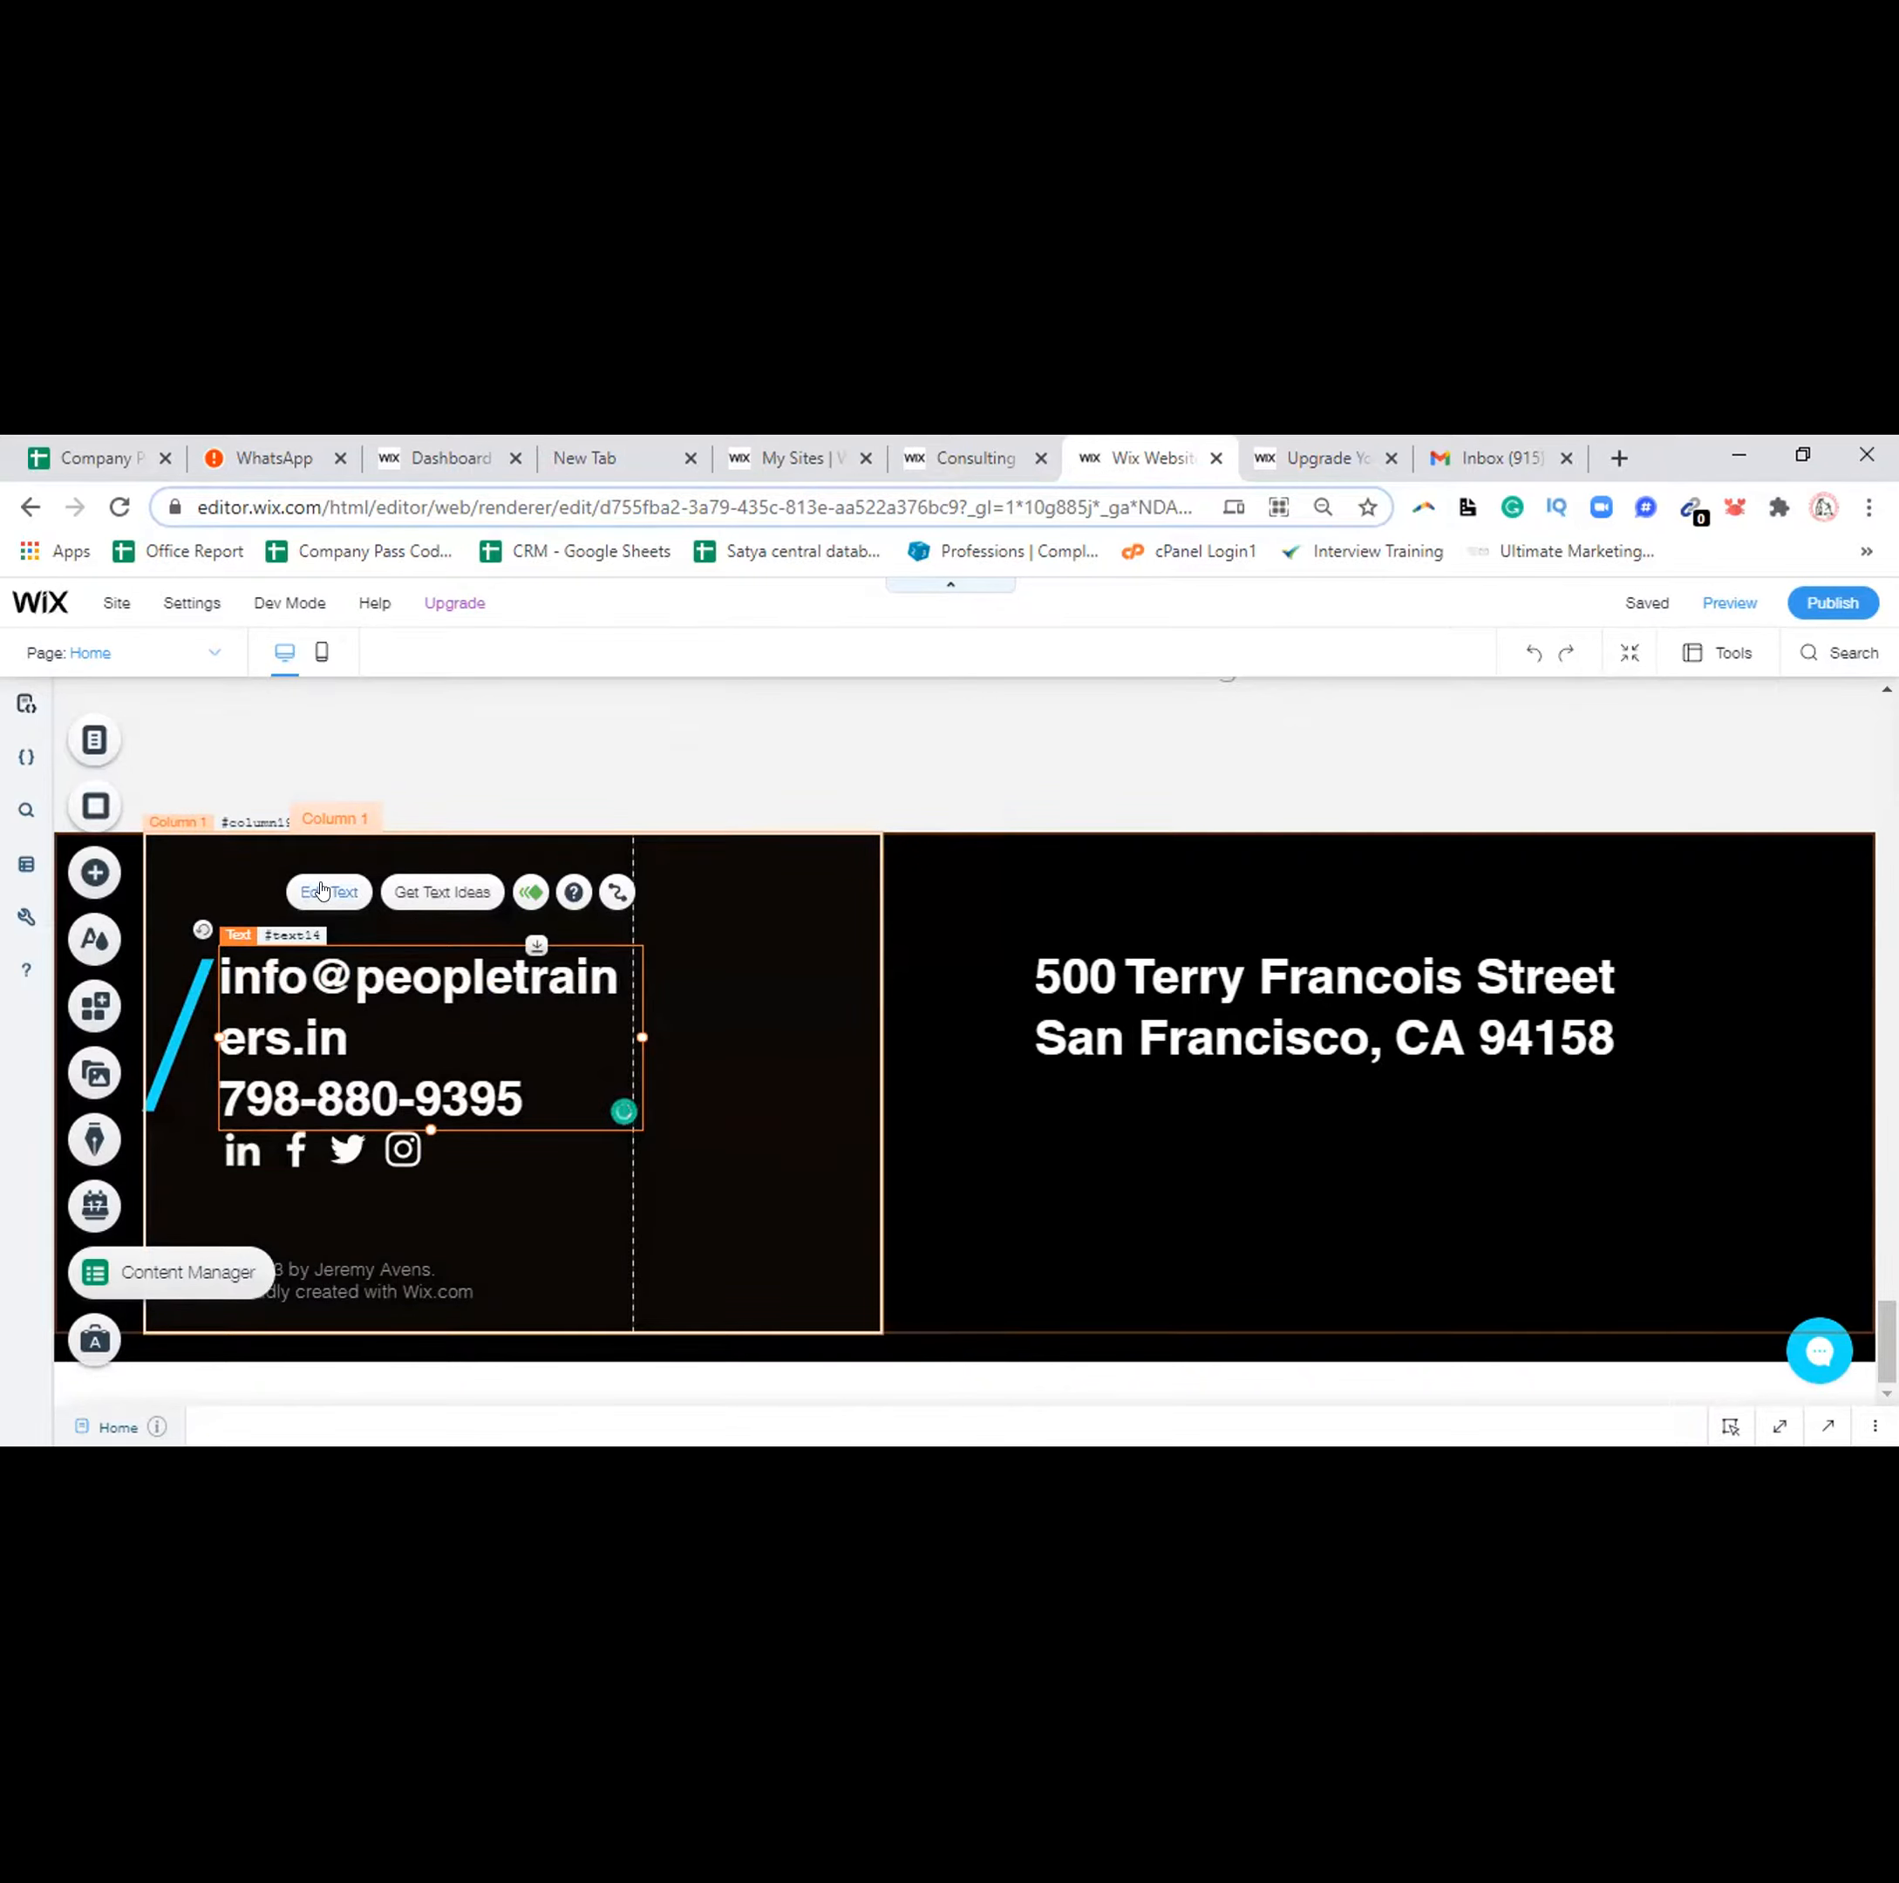
Stretch the footer contact text box wider so the full email sits on one line
left_click(321, 890)
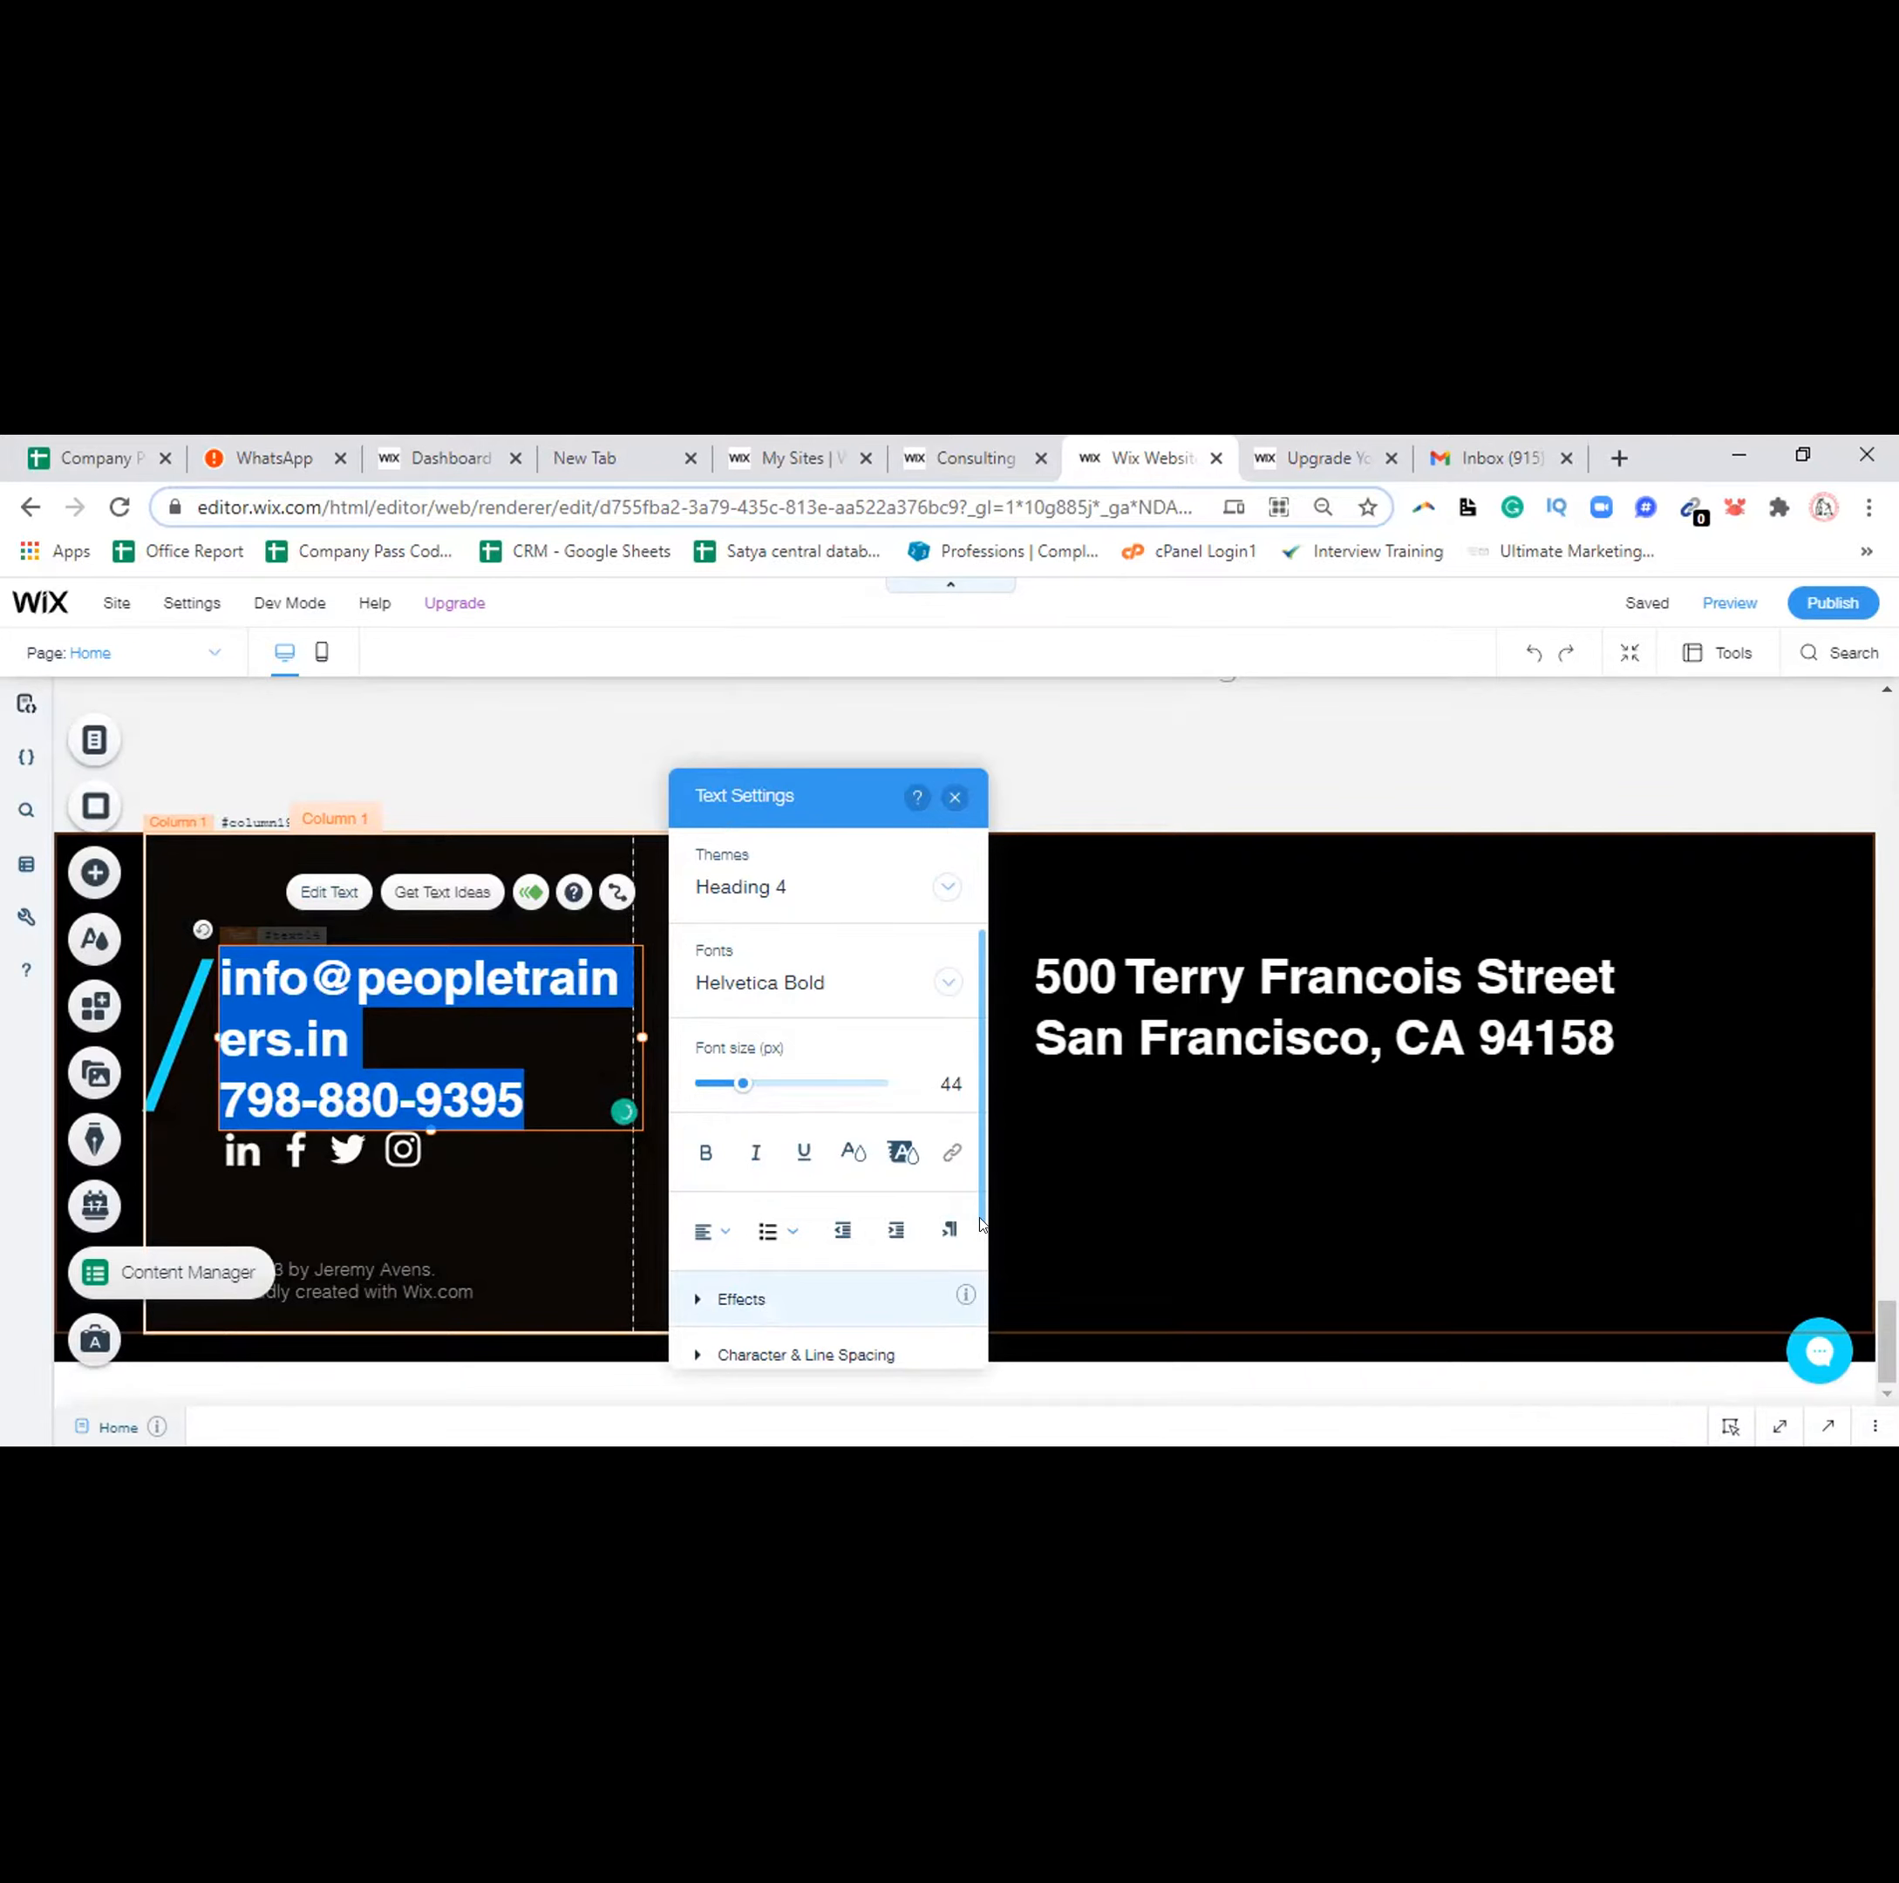
left_click(980, 1285)
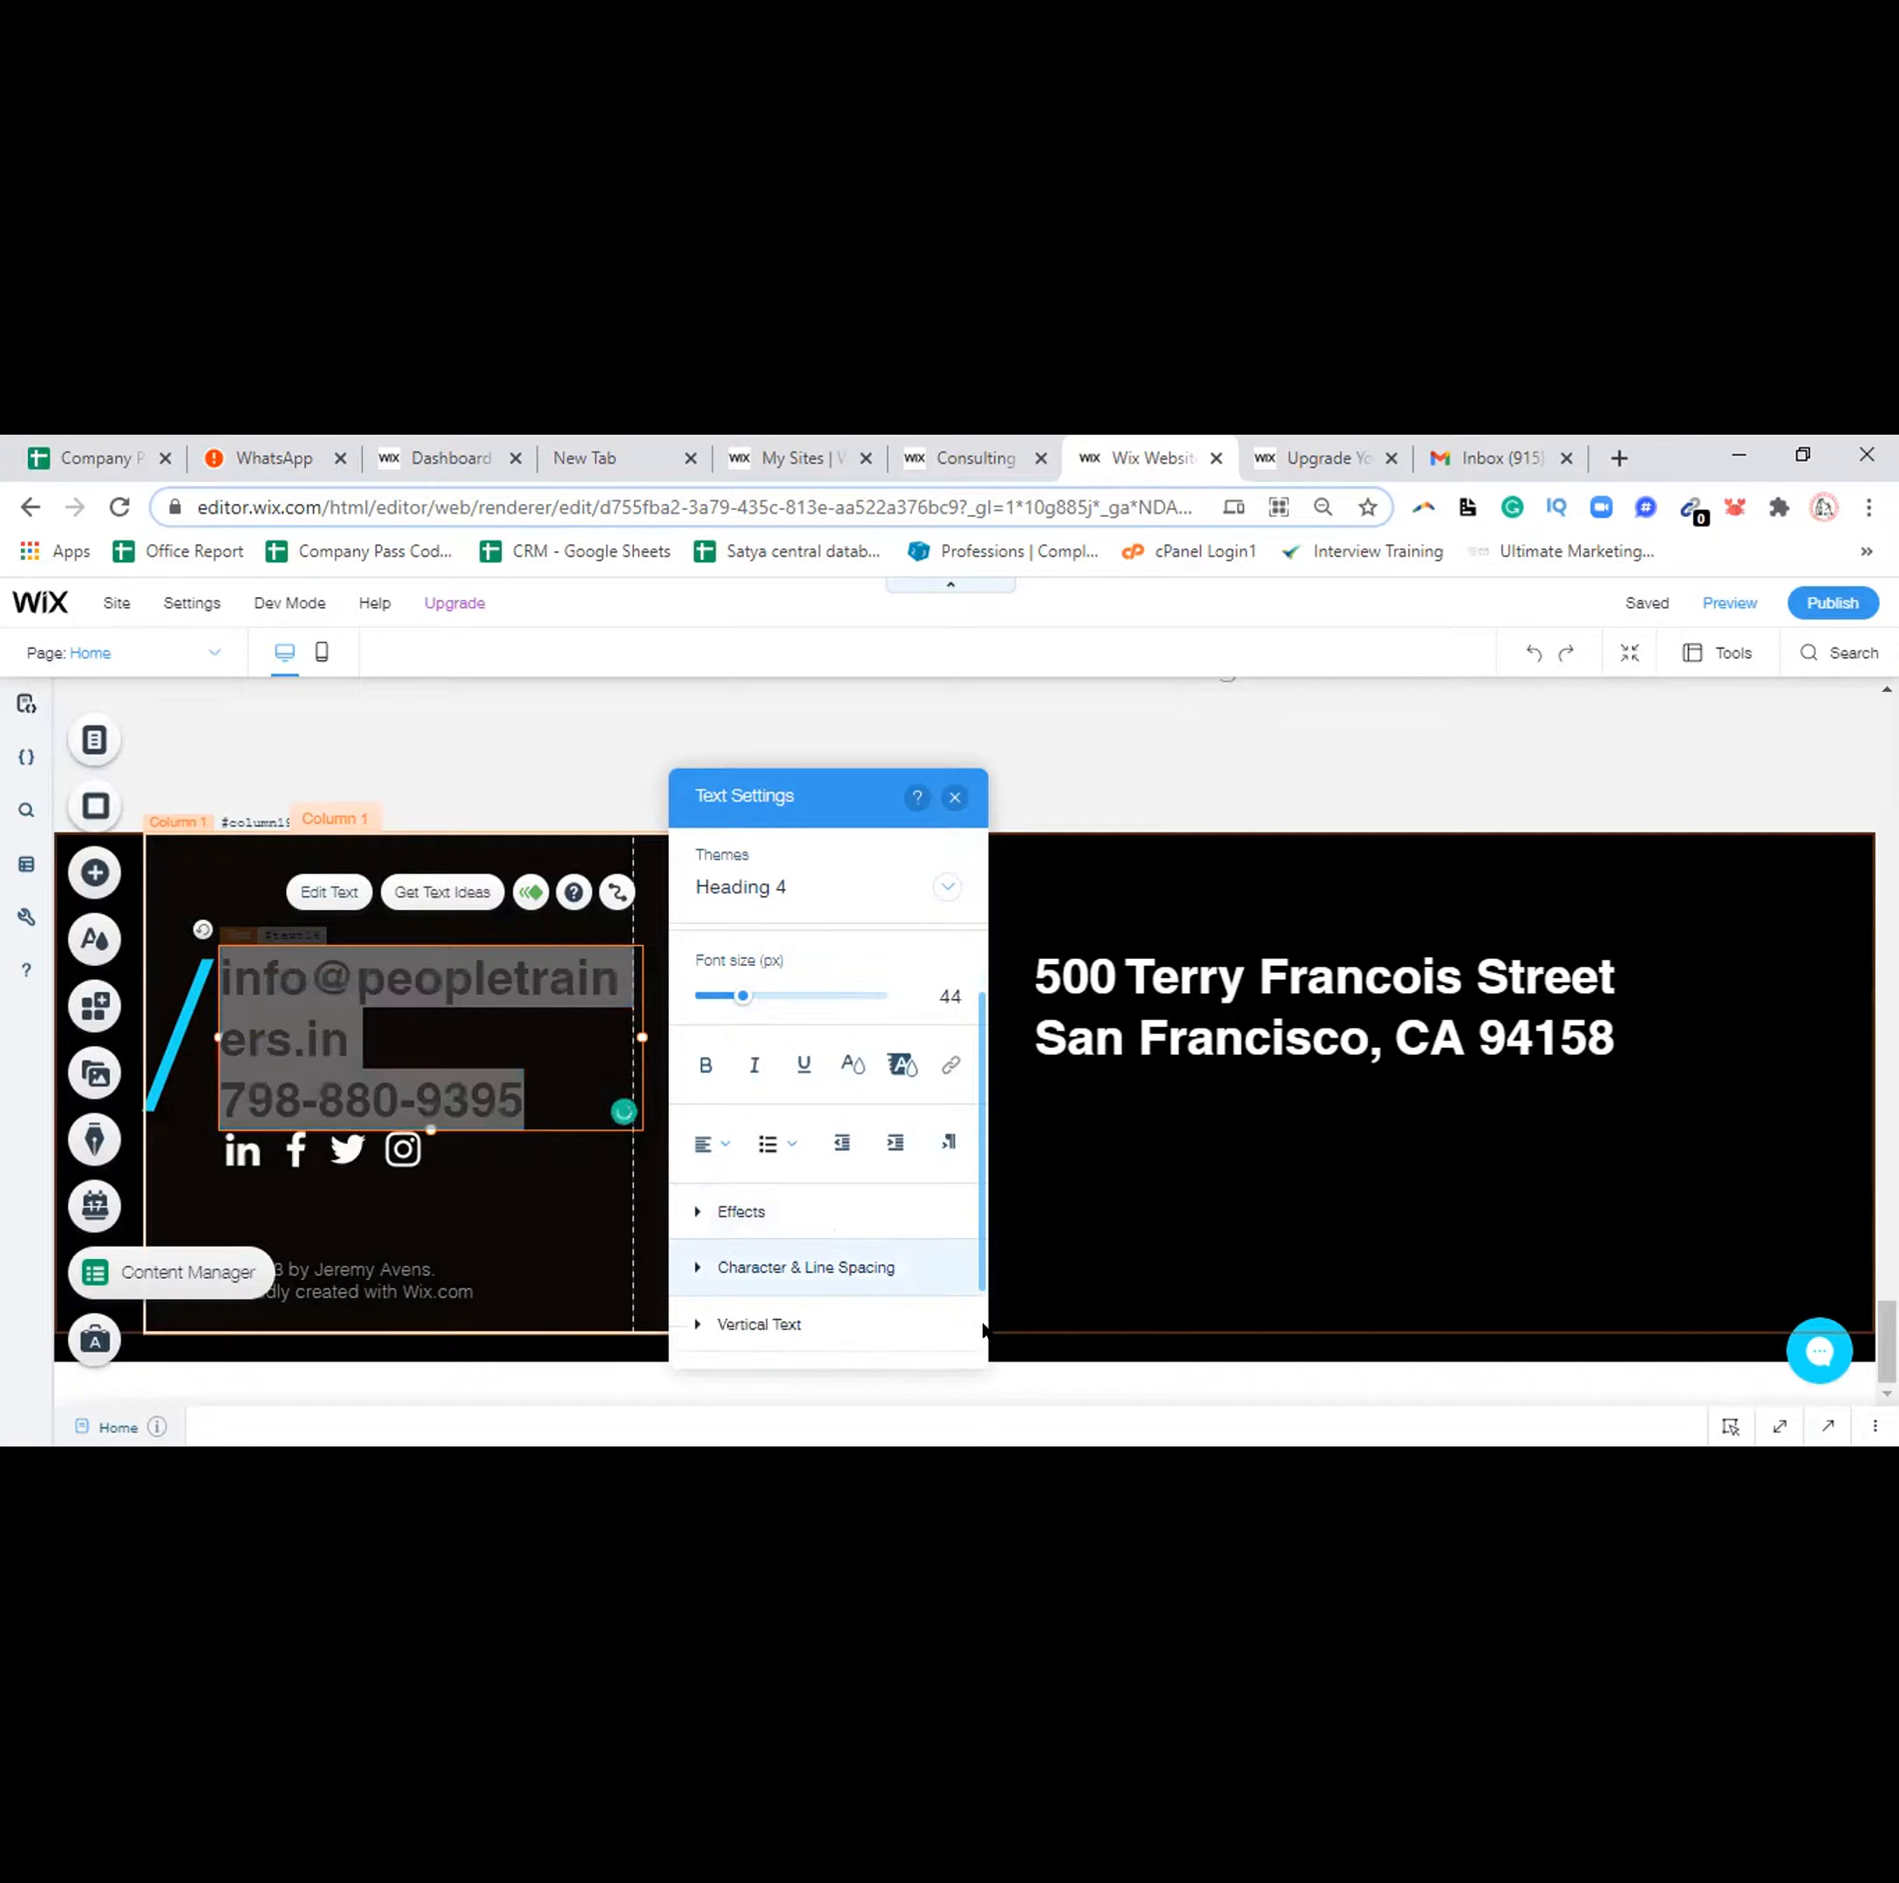
left_click(984, 1329)
left_click_drag(984, 1336, 952, 807)
left_click(952, 805)
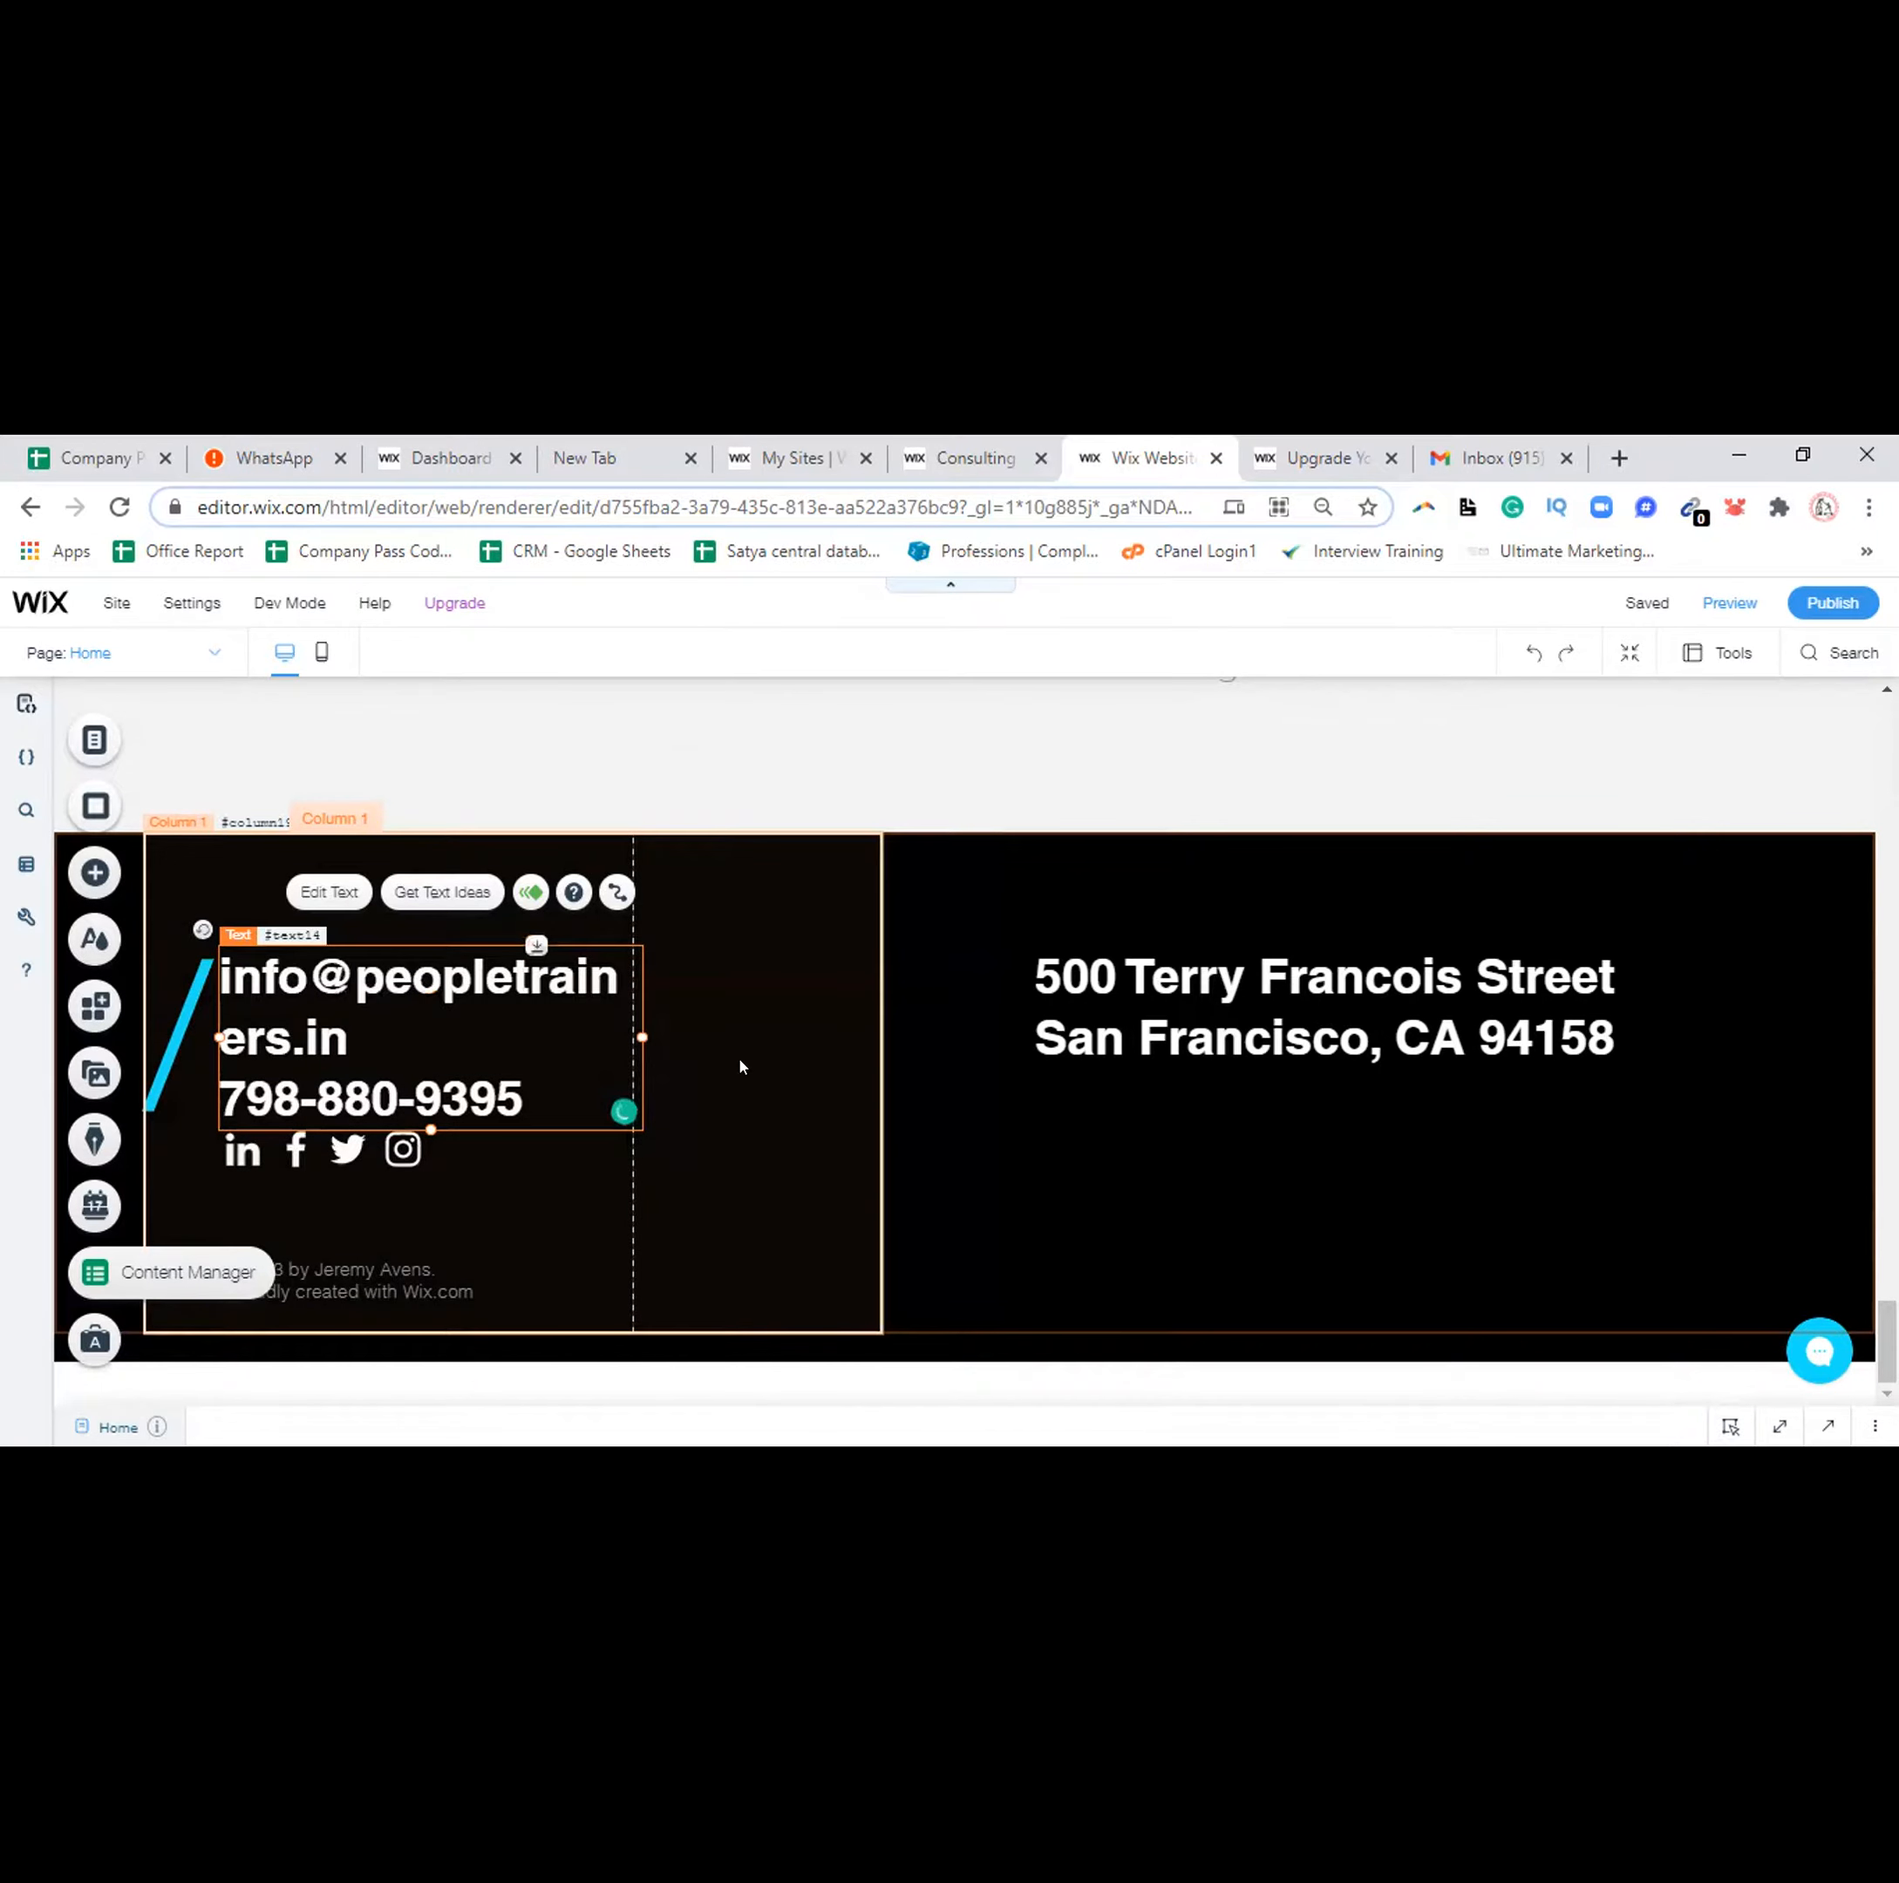
left_click_drag(642, 1037, 723, 1024)
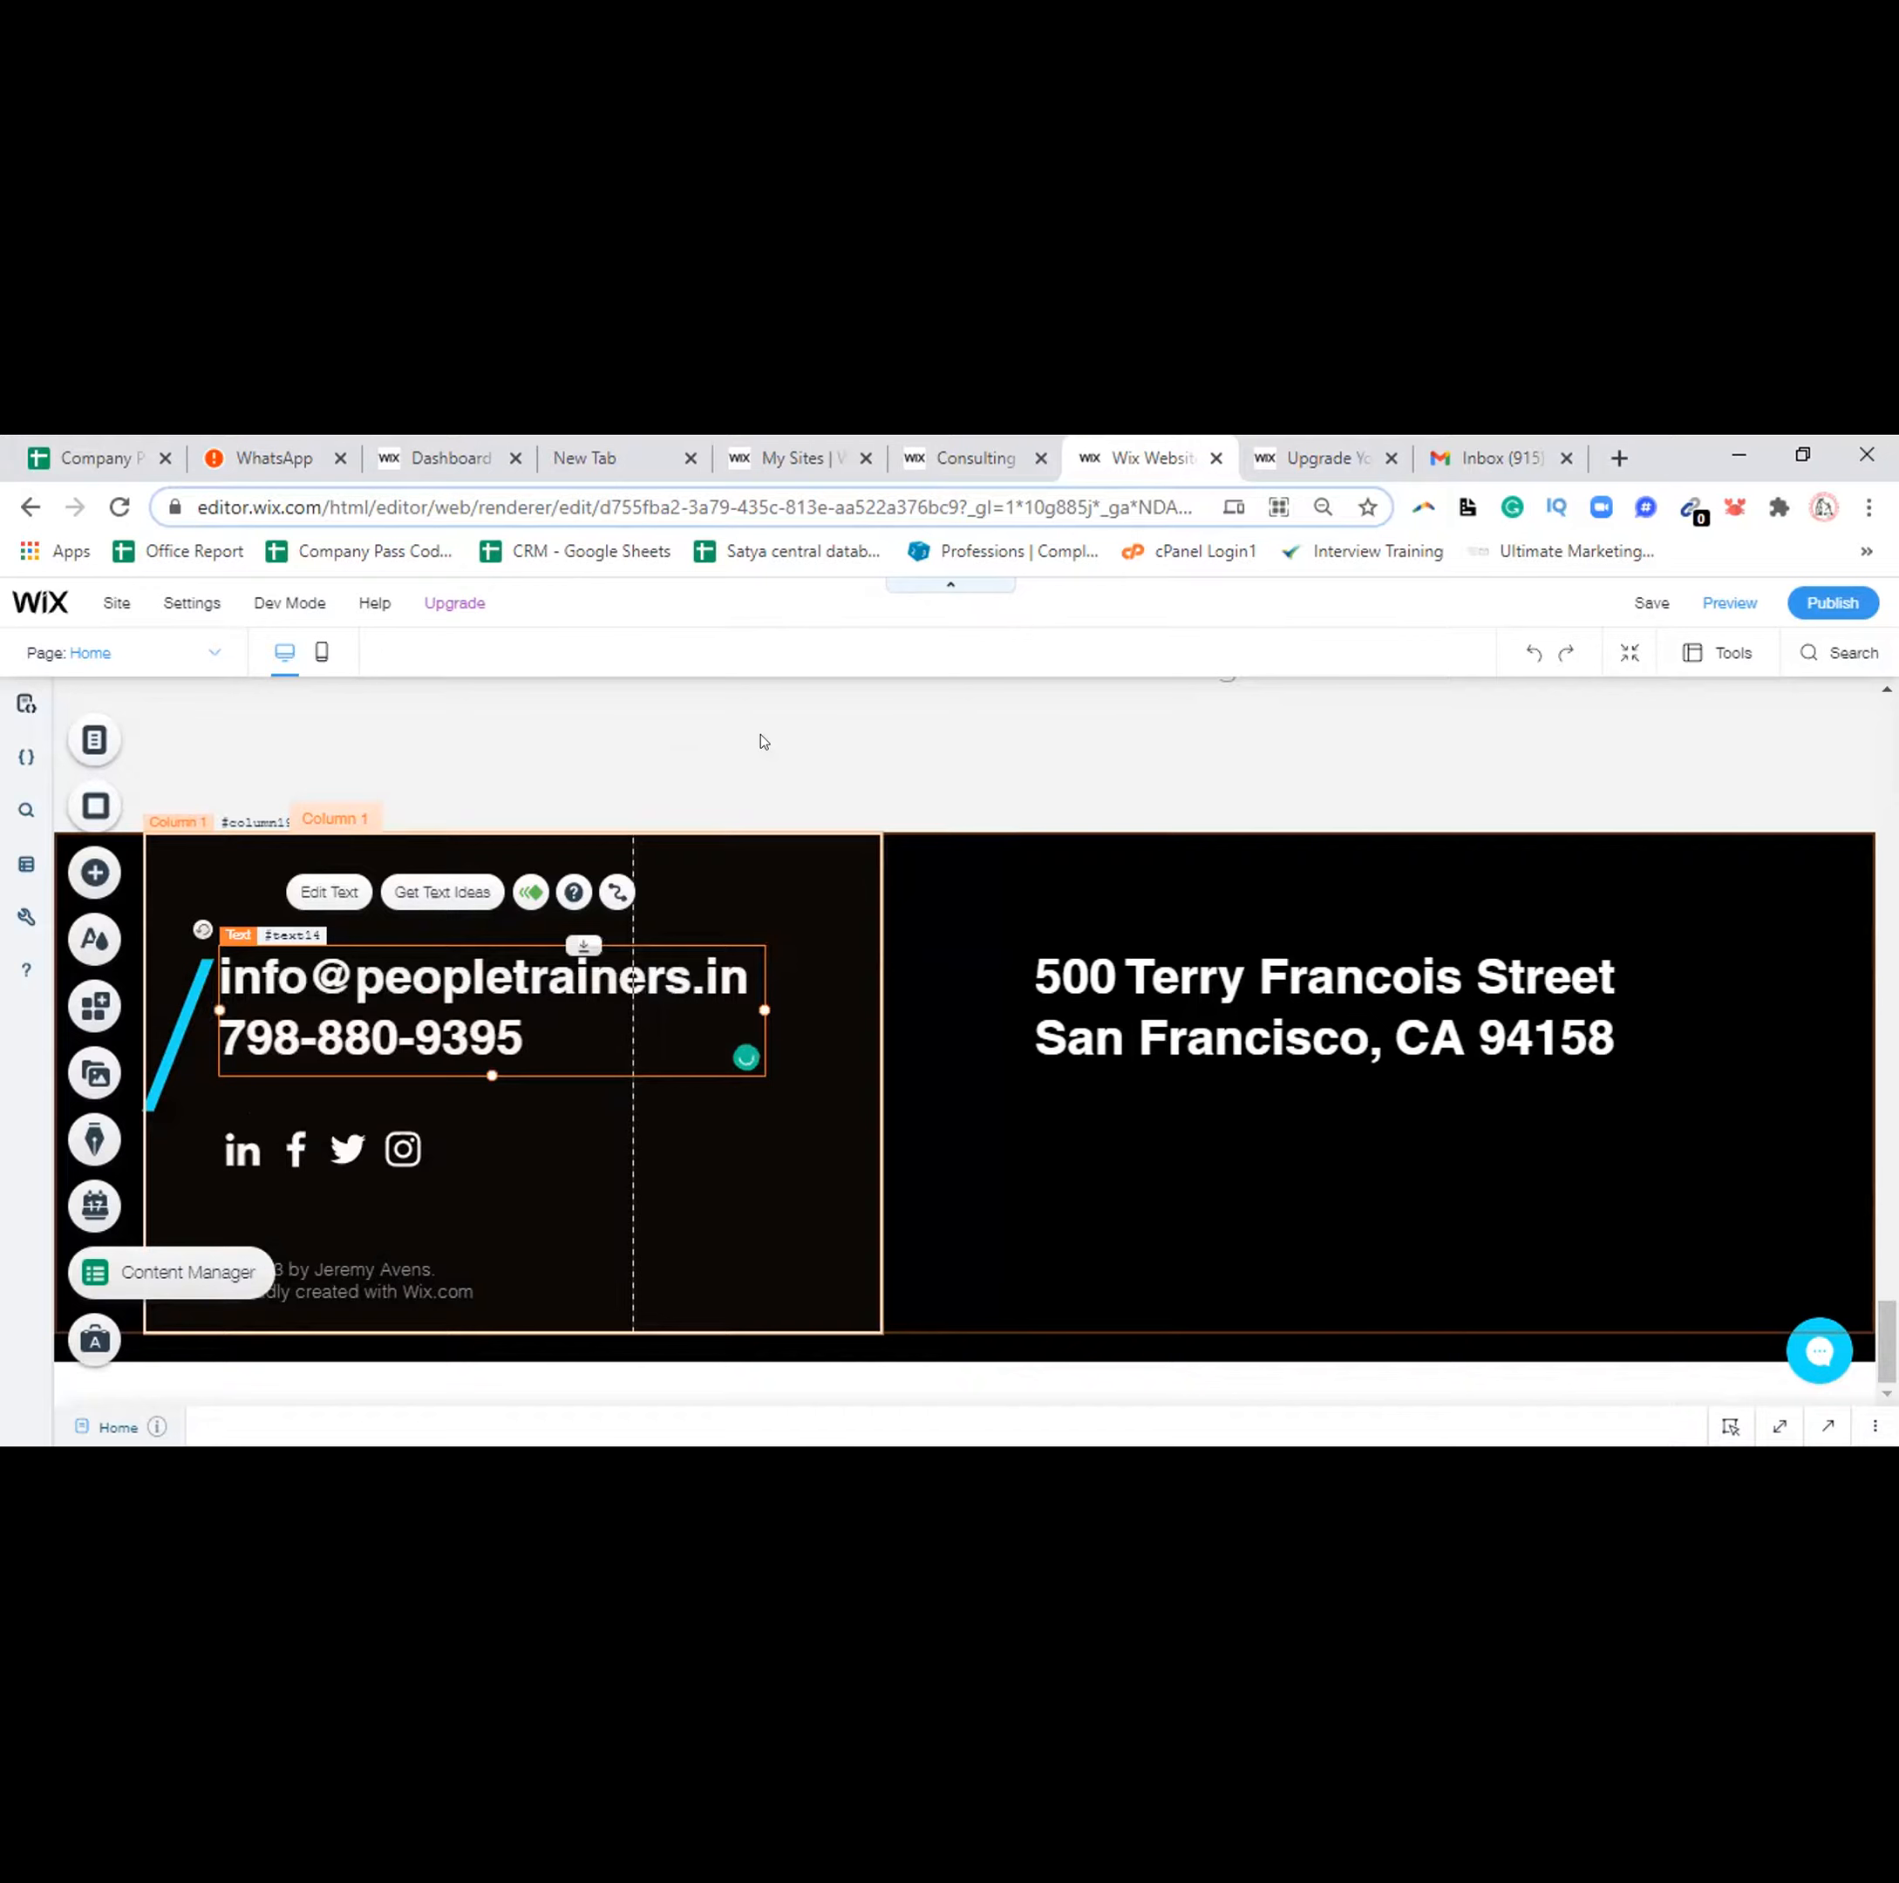
left_click(1124, 981)
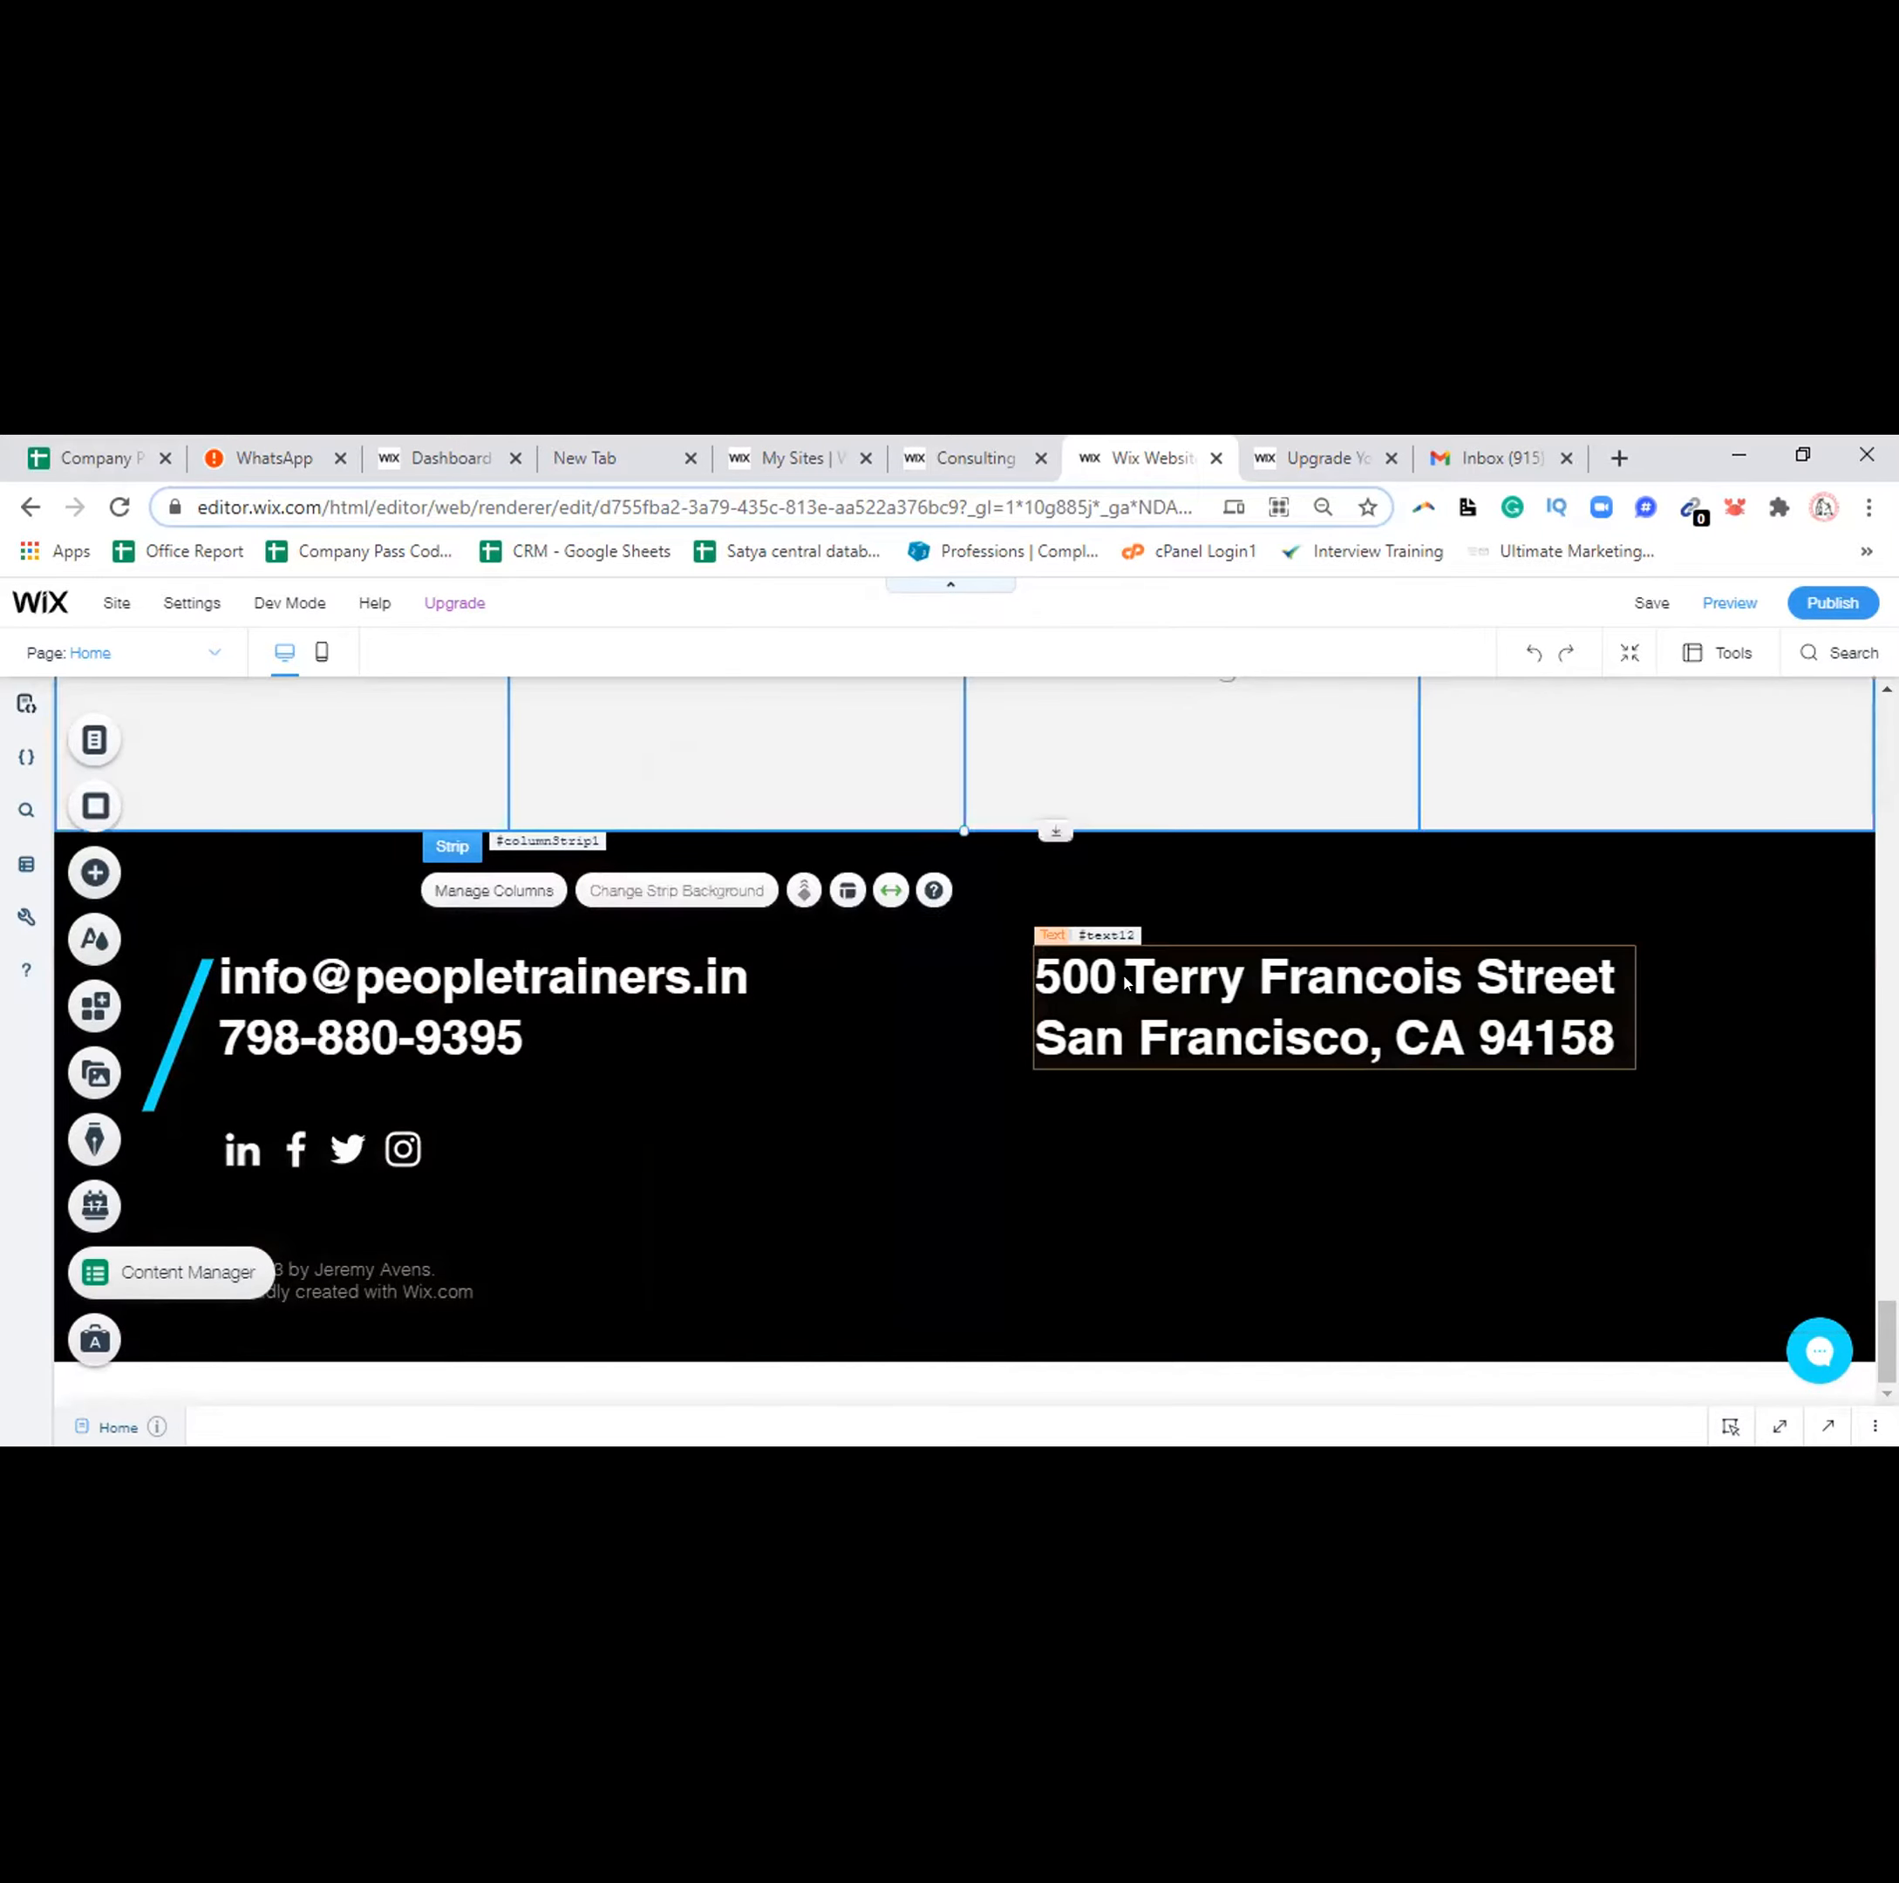
Replace the San Francisco address with 'Panipat, Haryana, India' and the postcode on a new line
left_click(1074, 964)
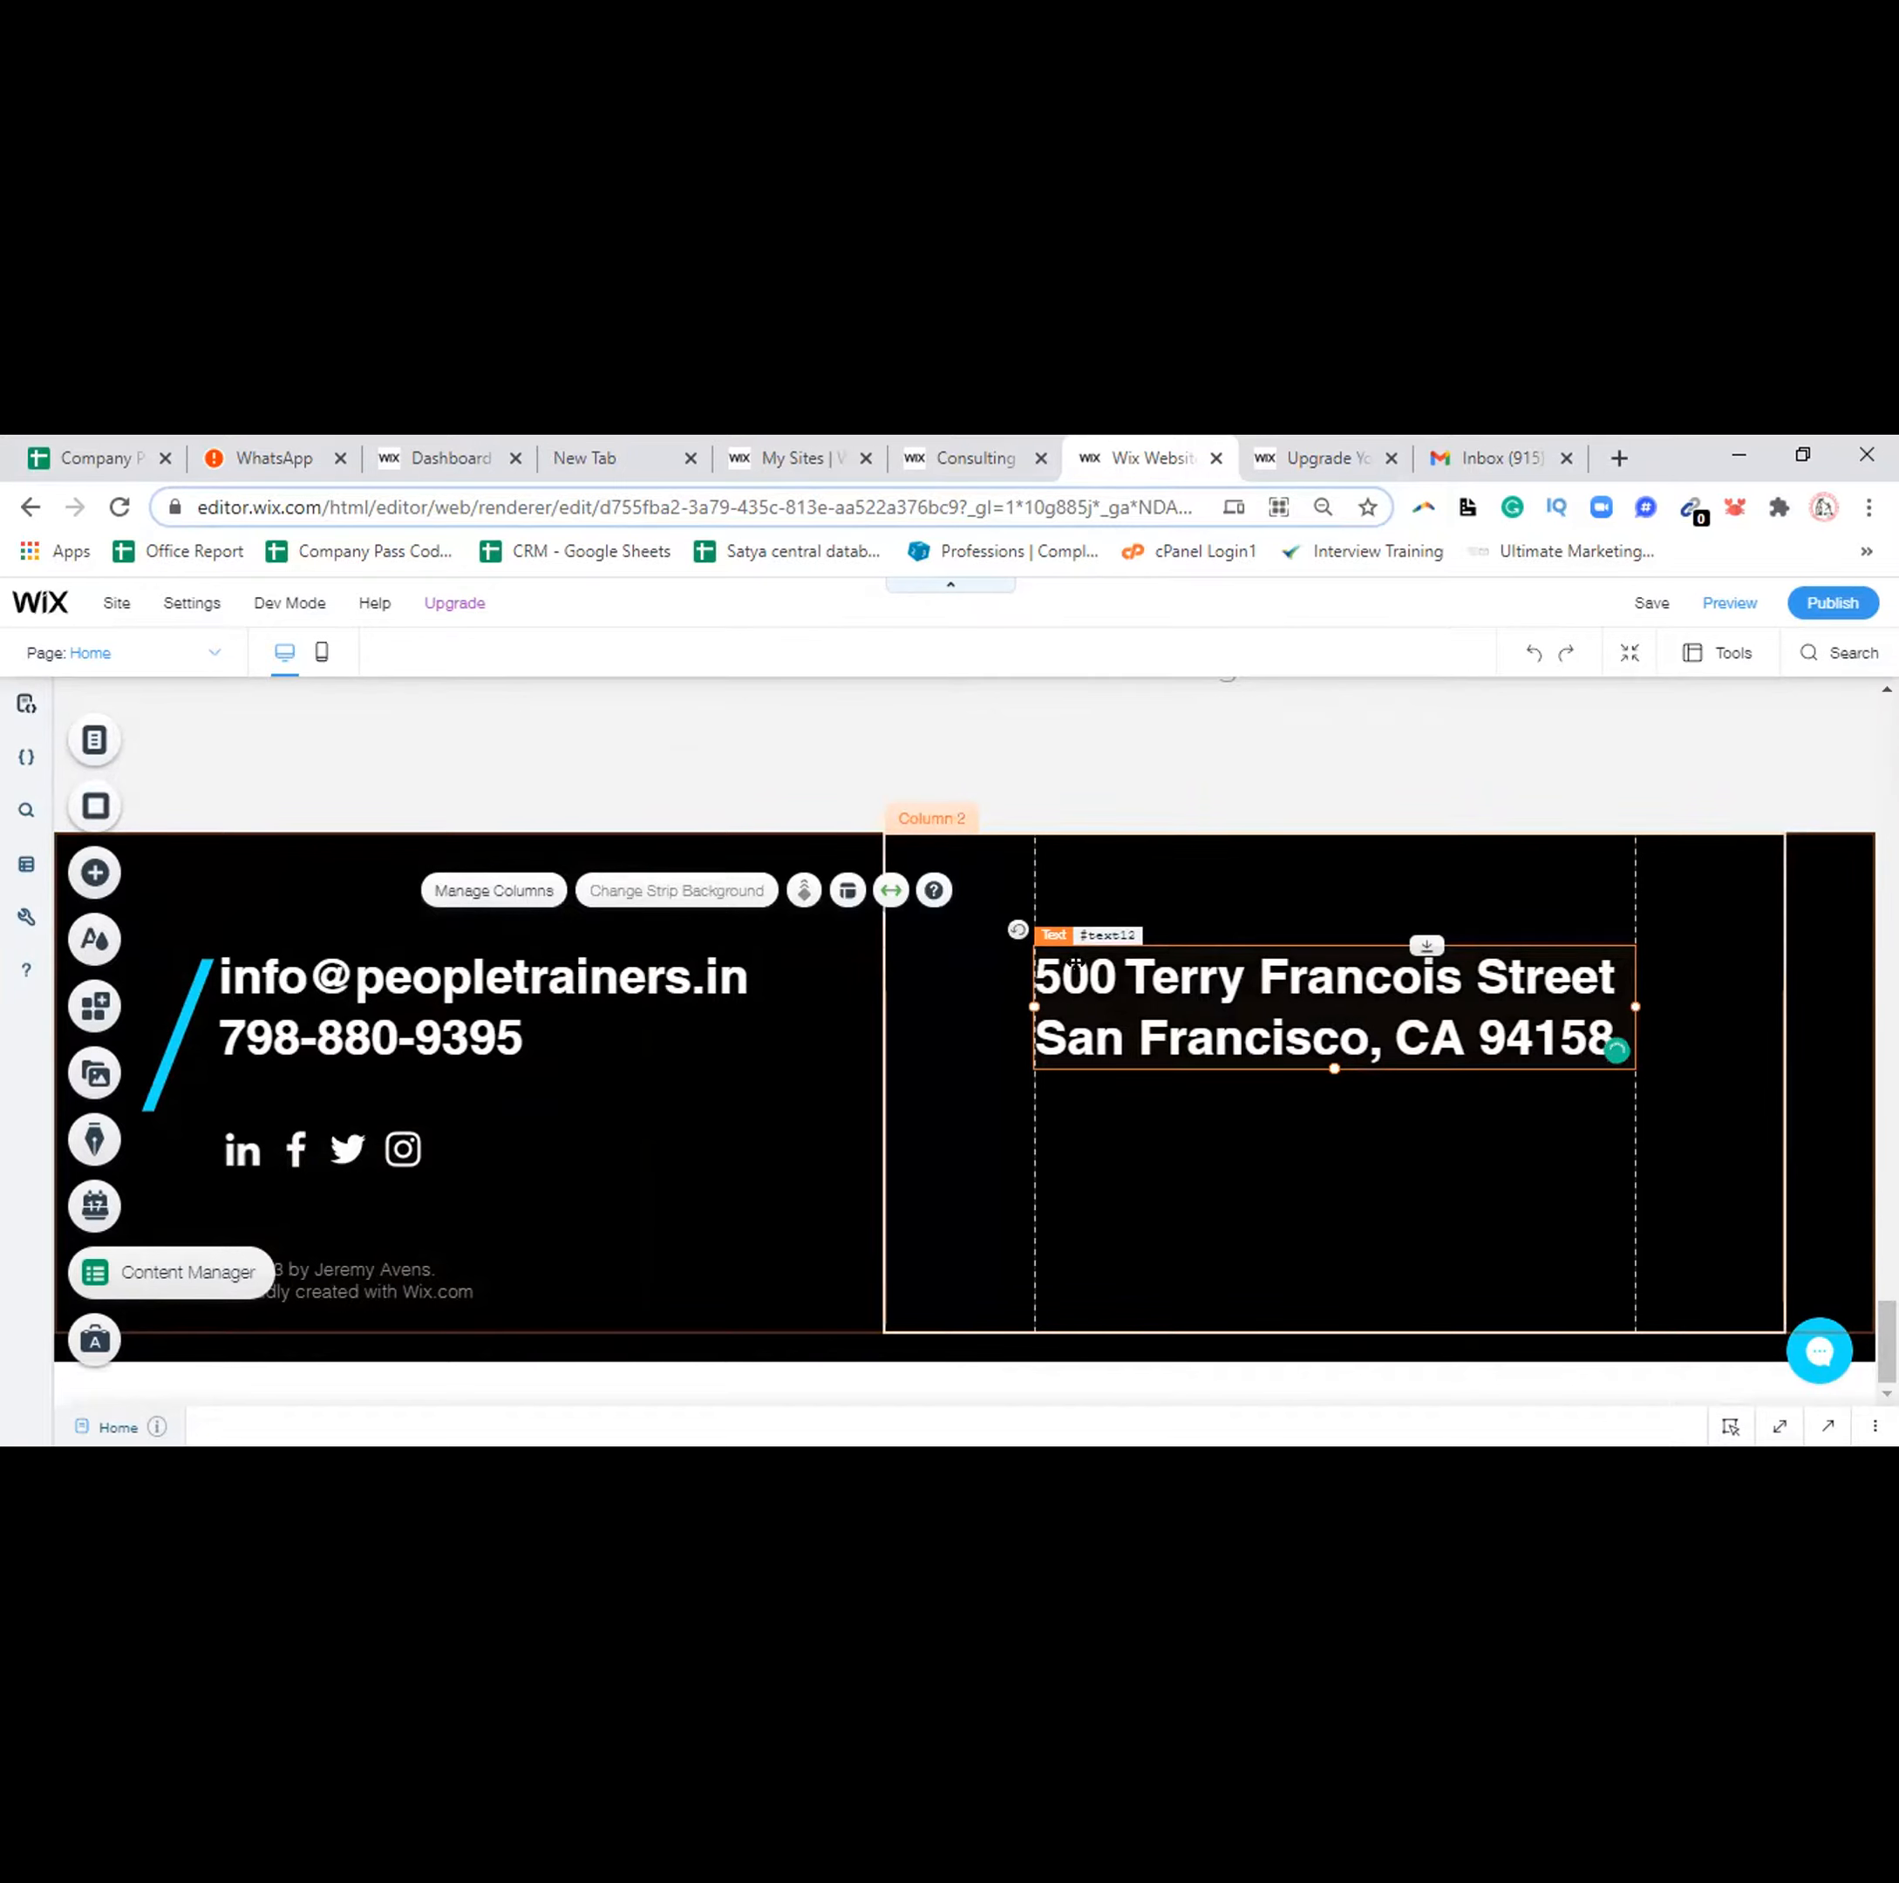
double_click(1236, 977)
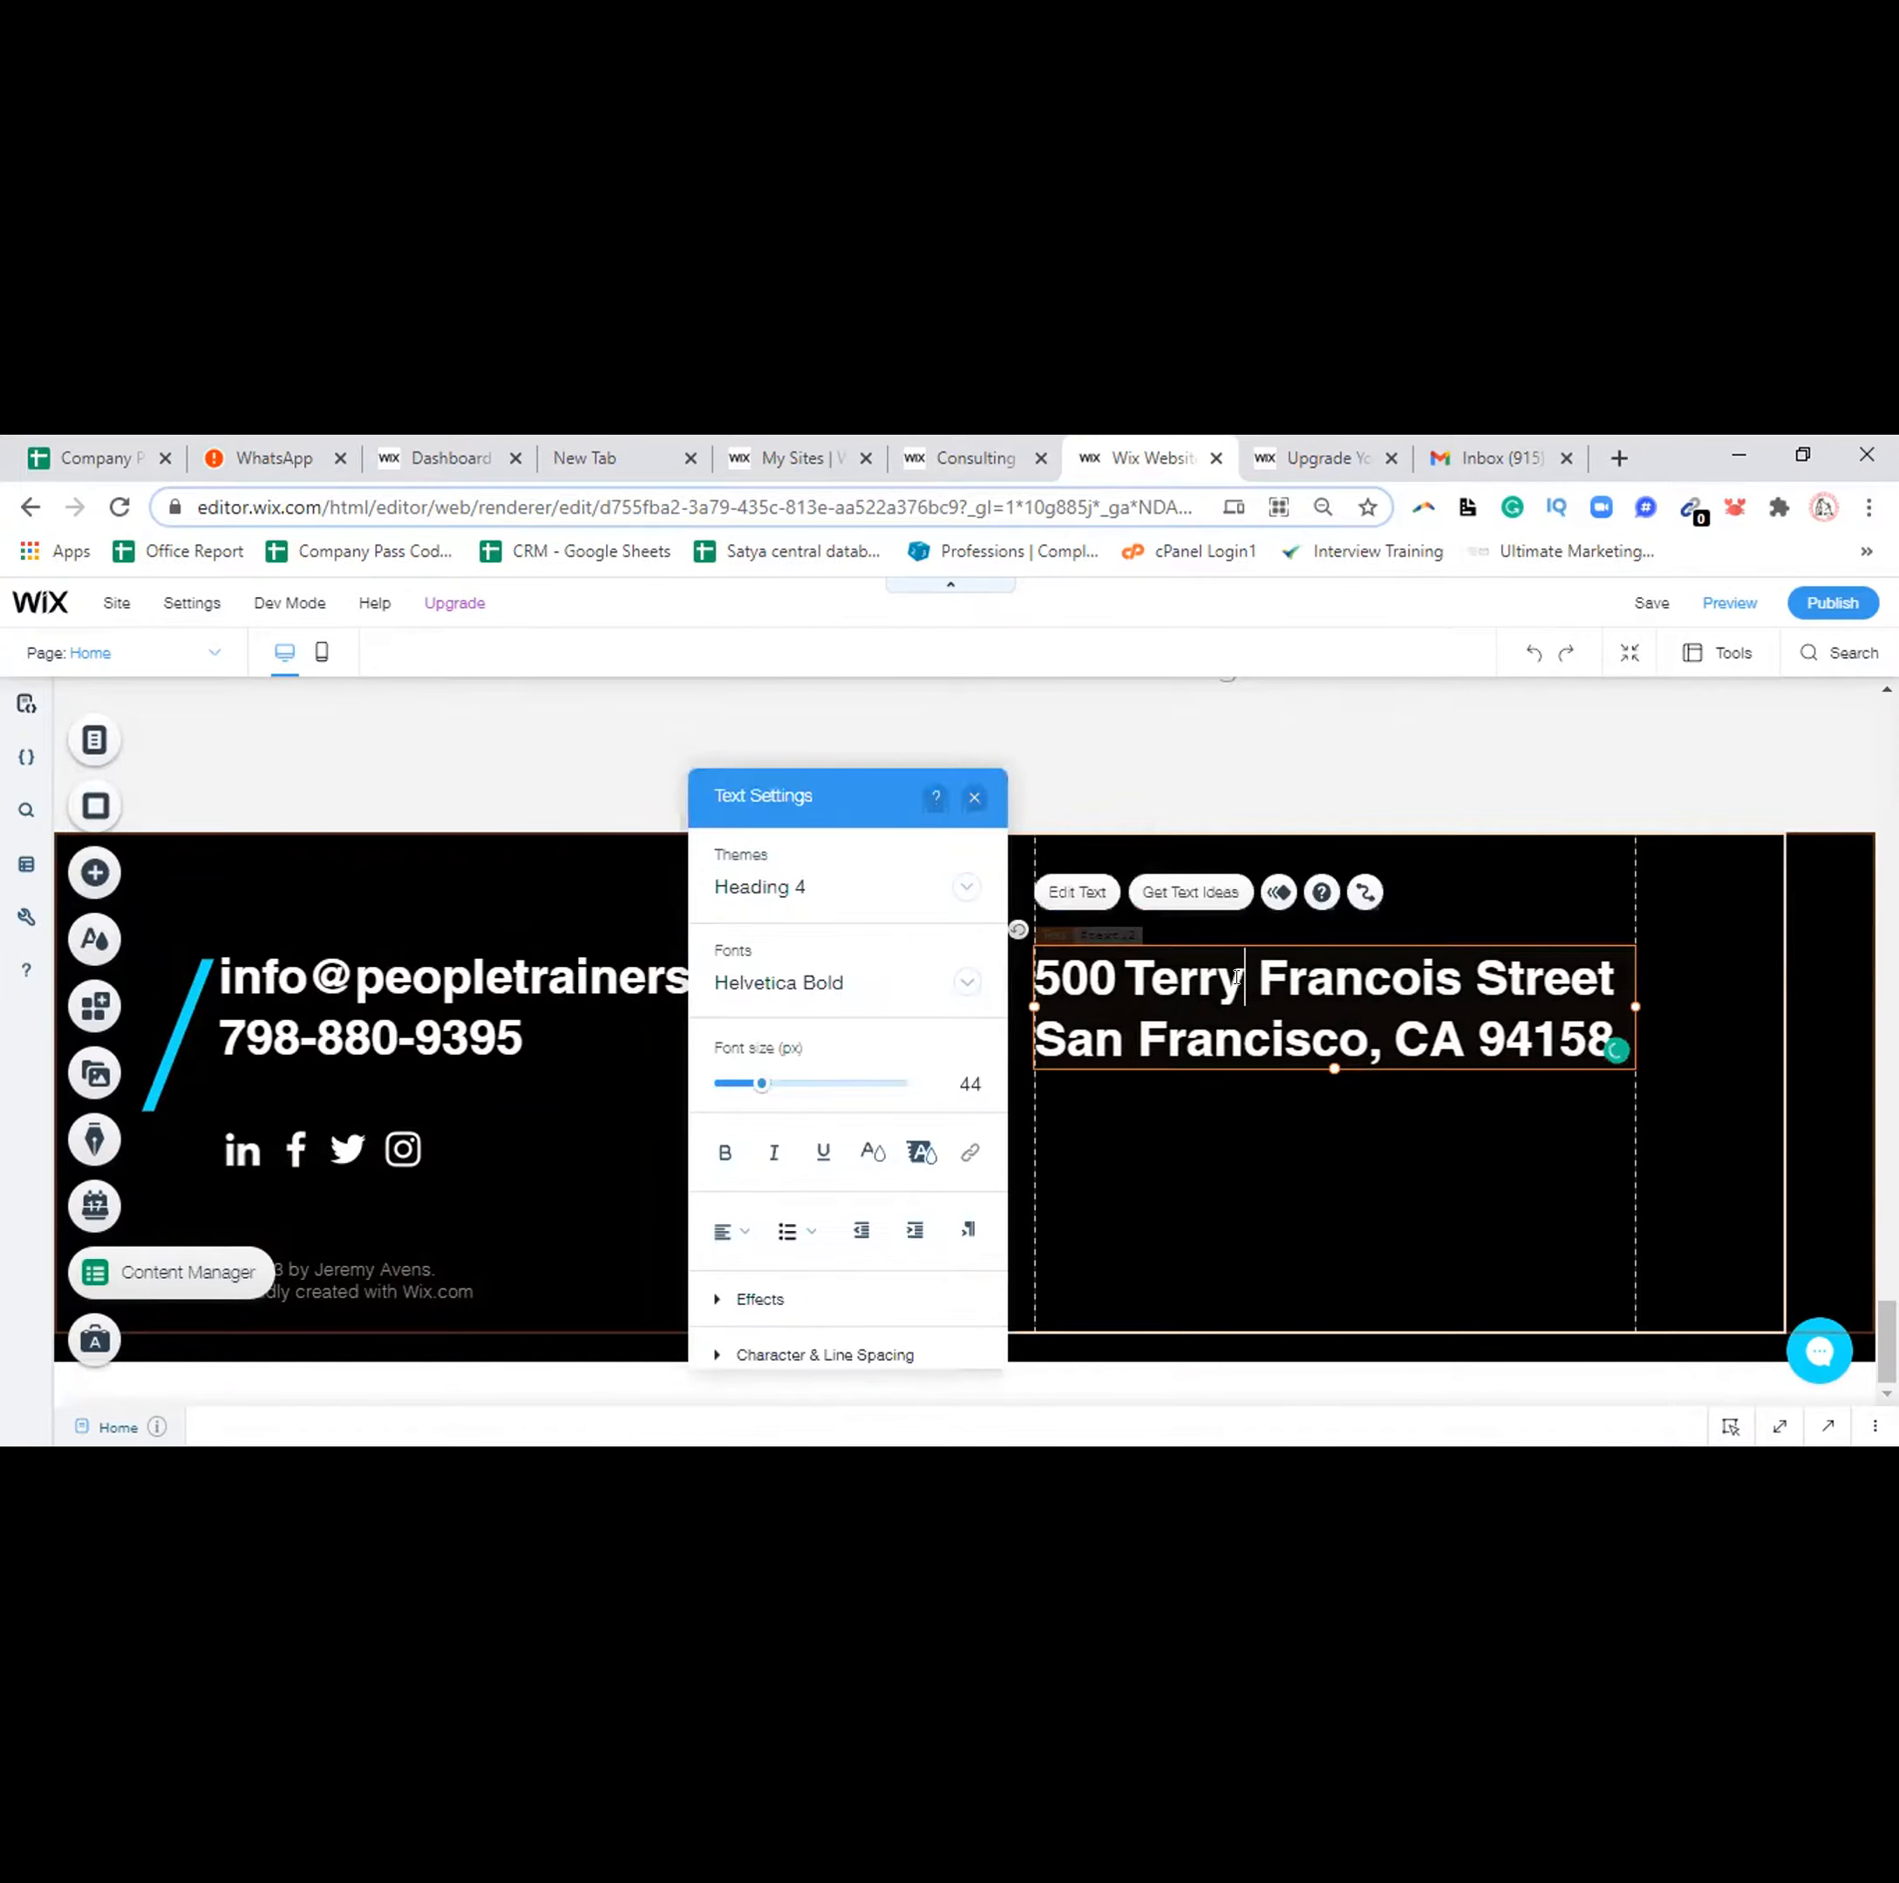
key("ctrl+a")
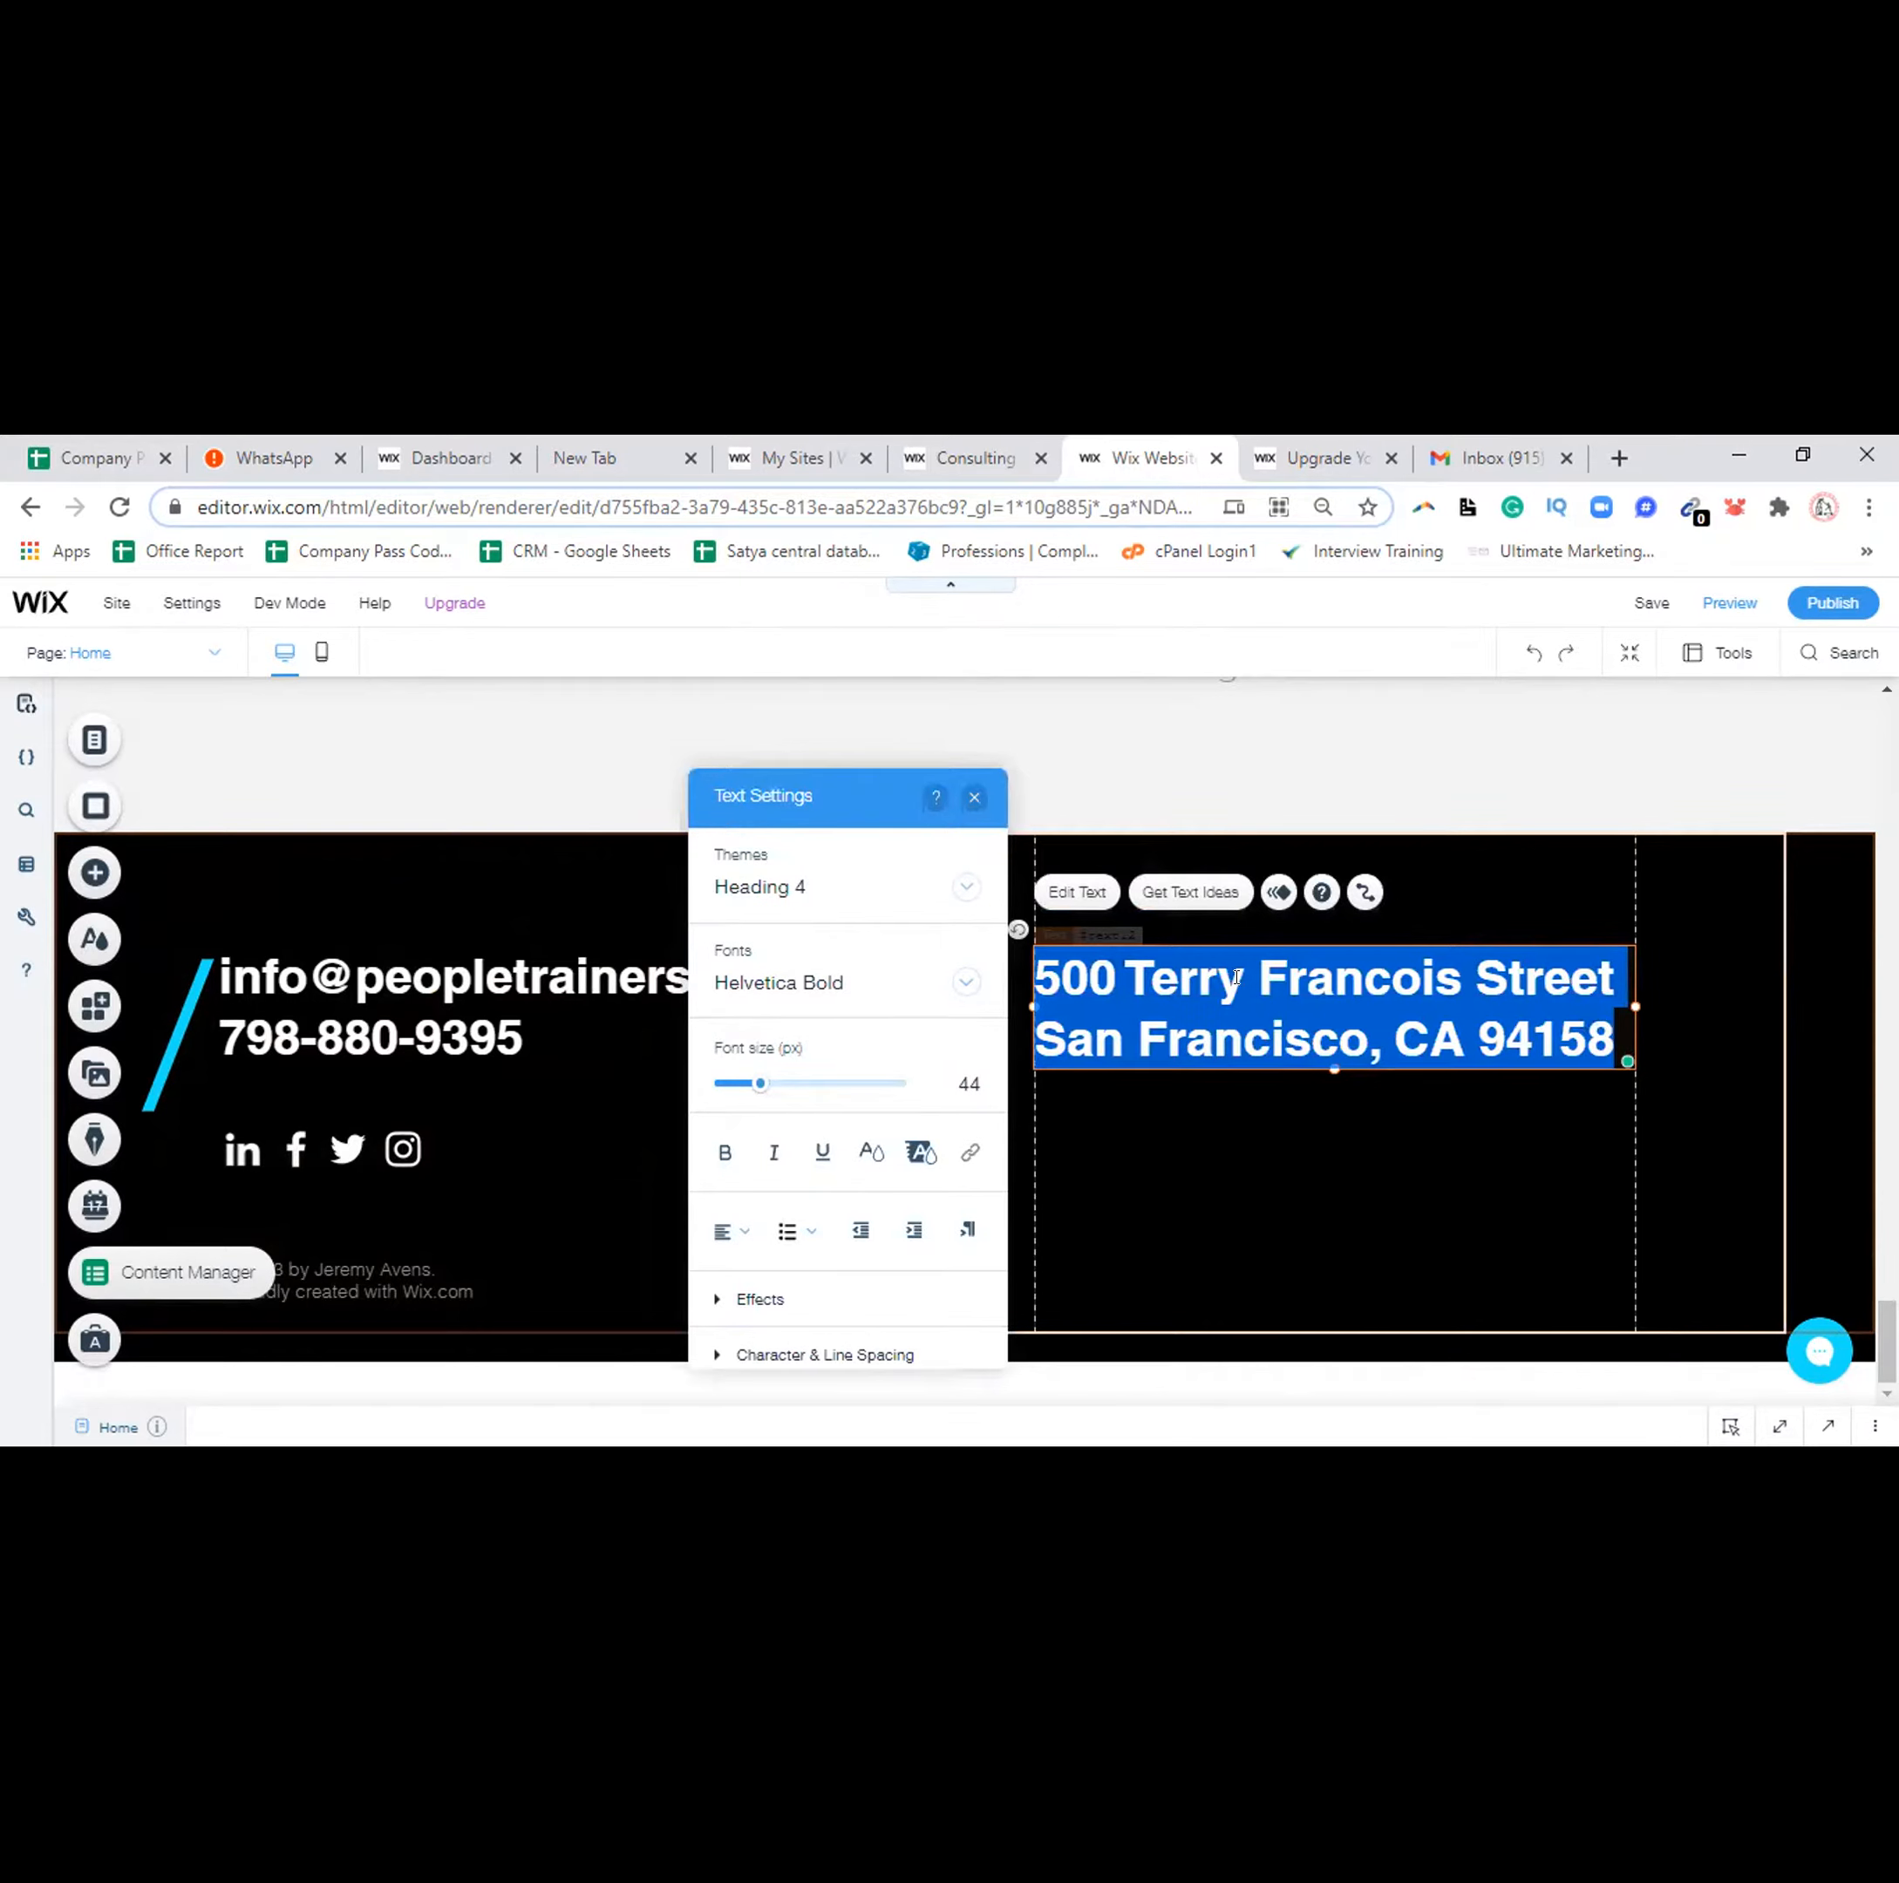
type("Panipat, ")
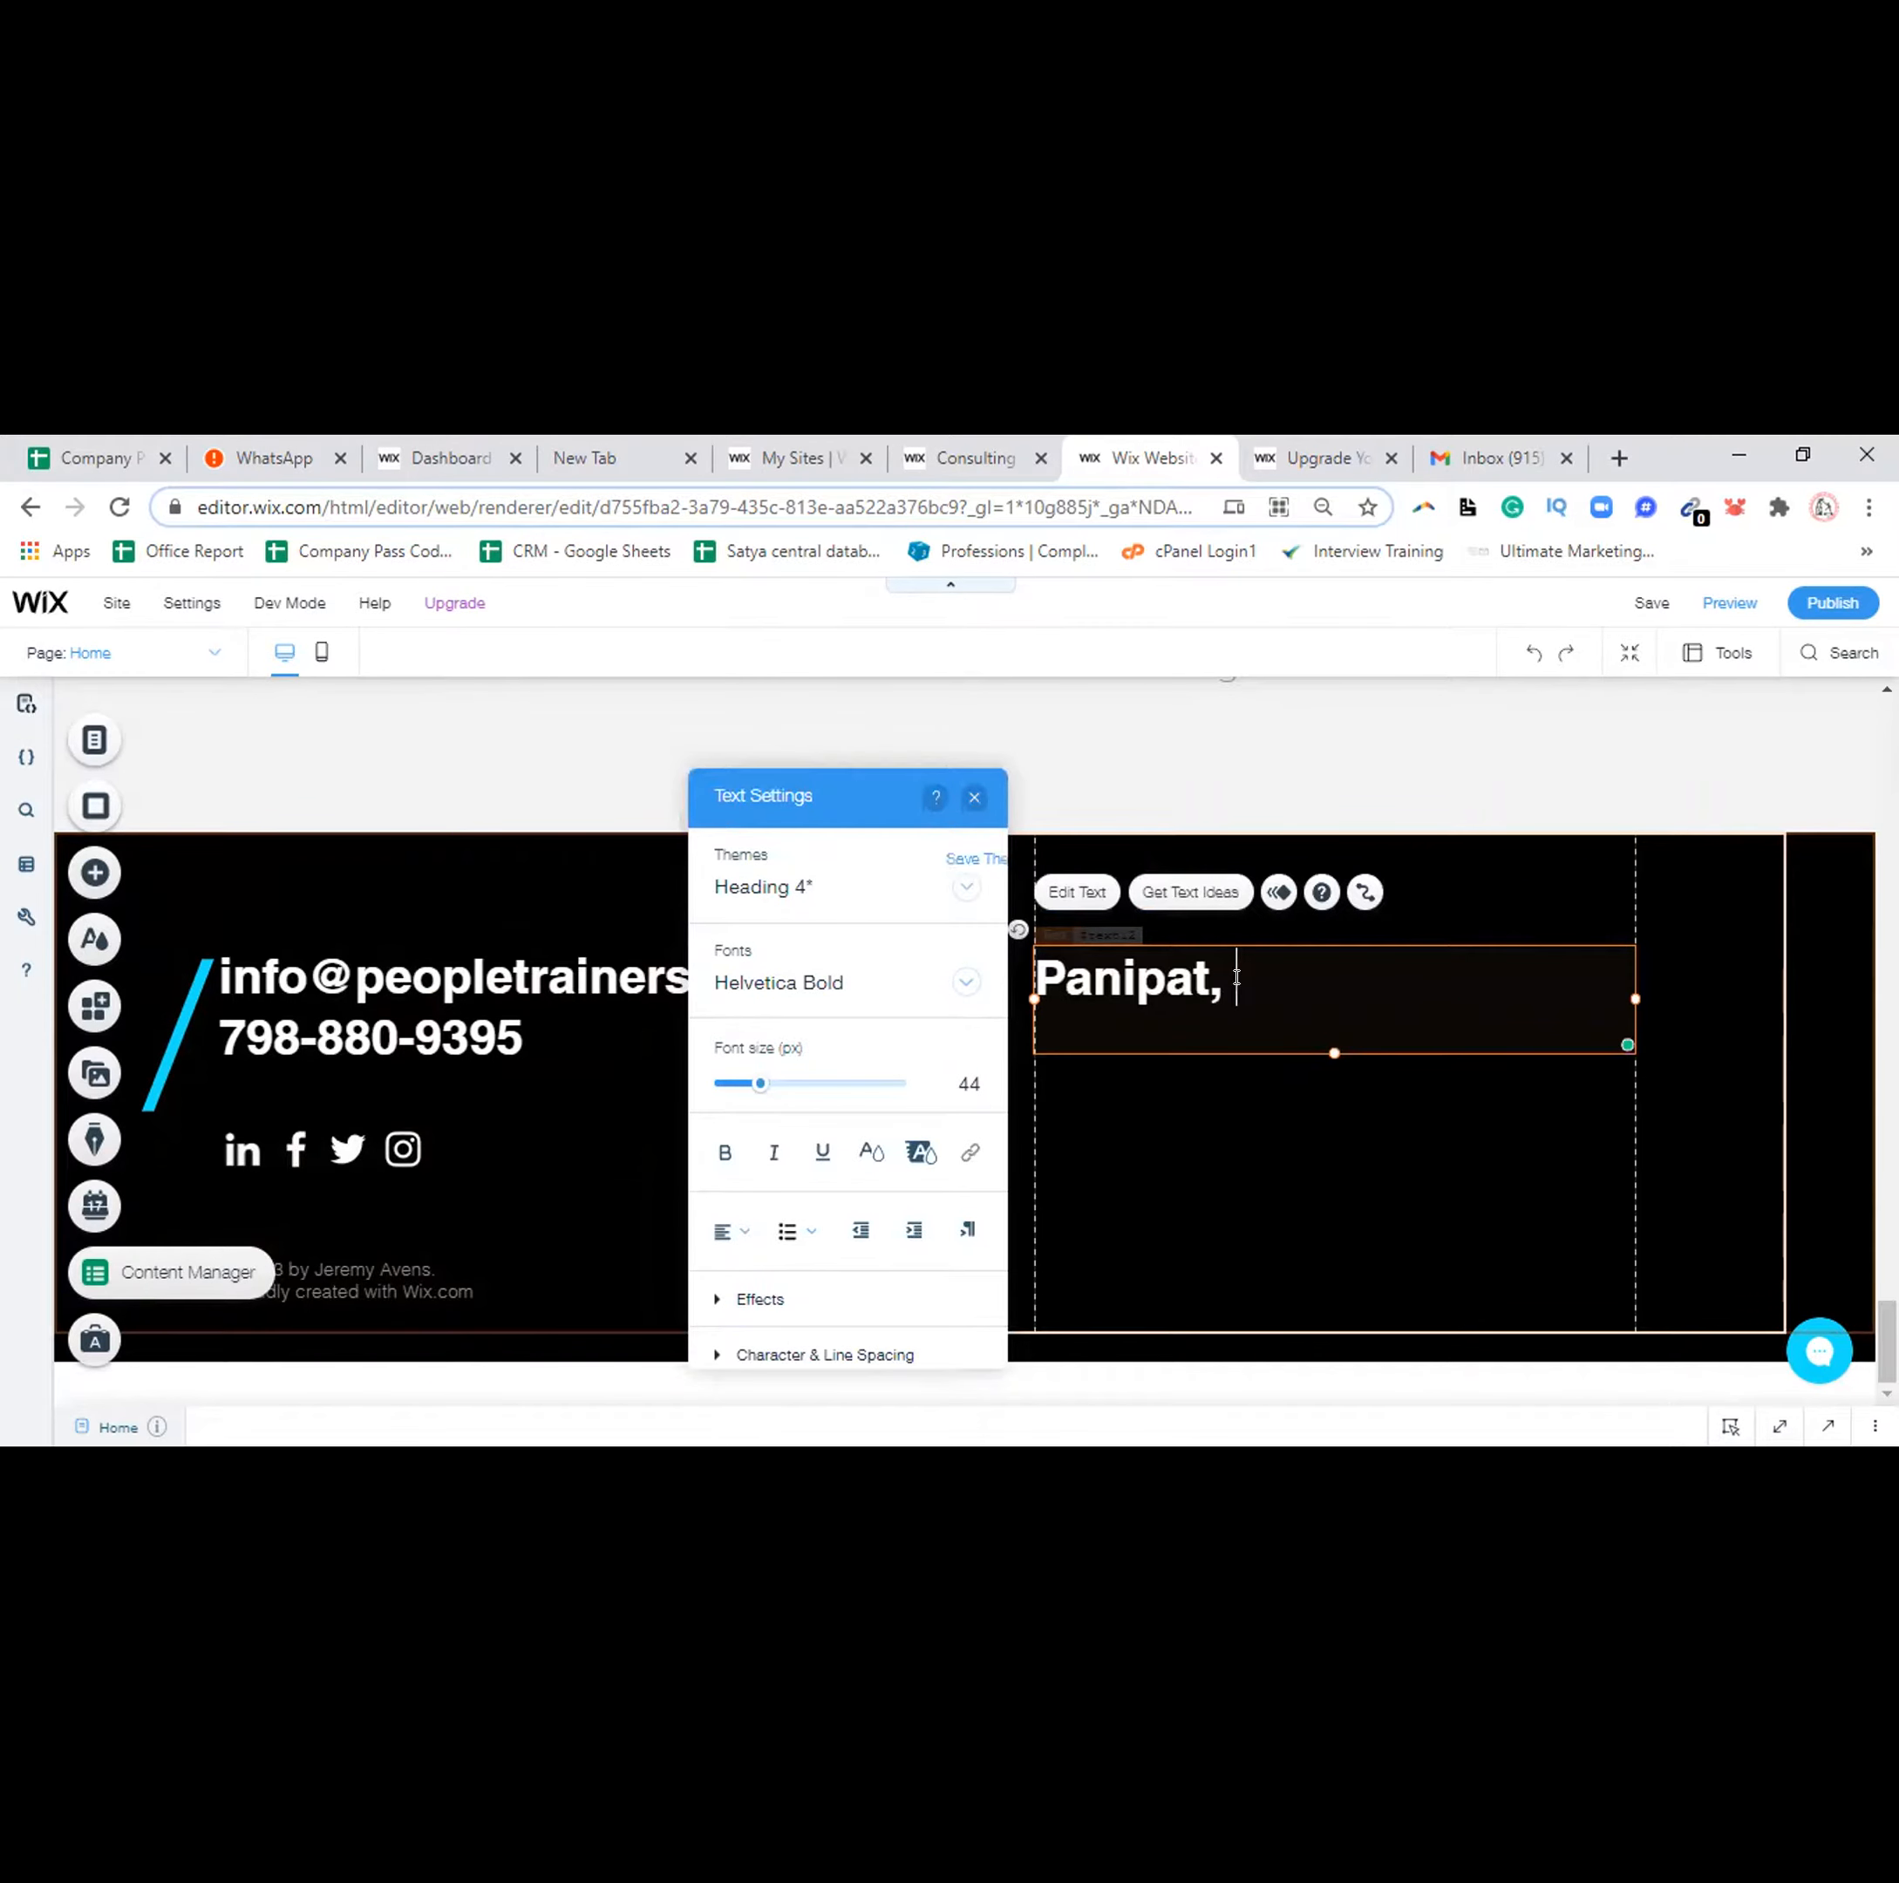
type("Haryana, I")
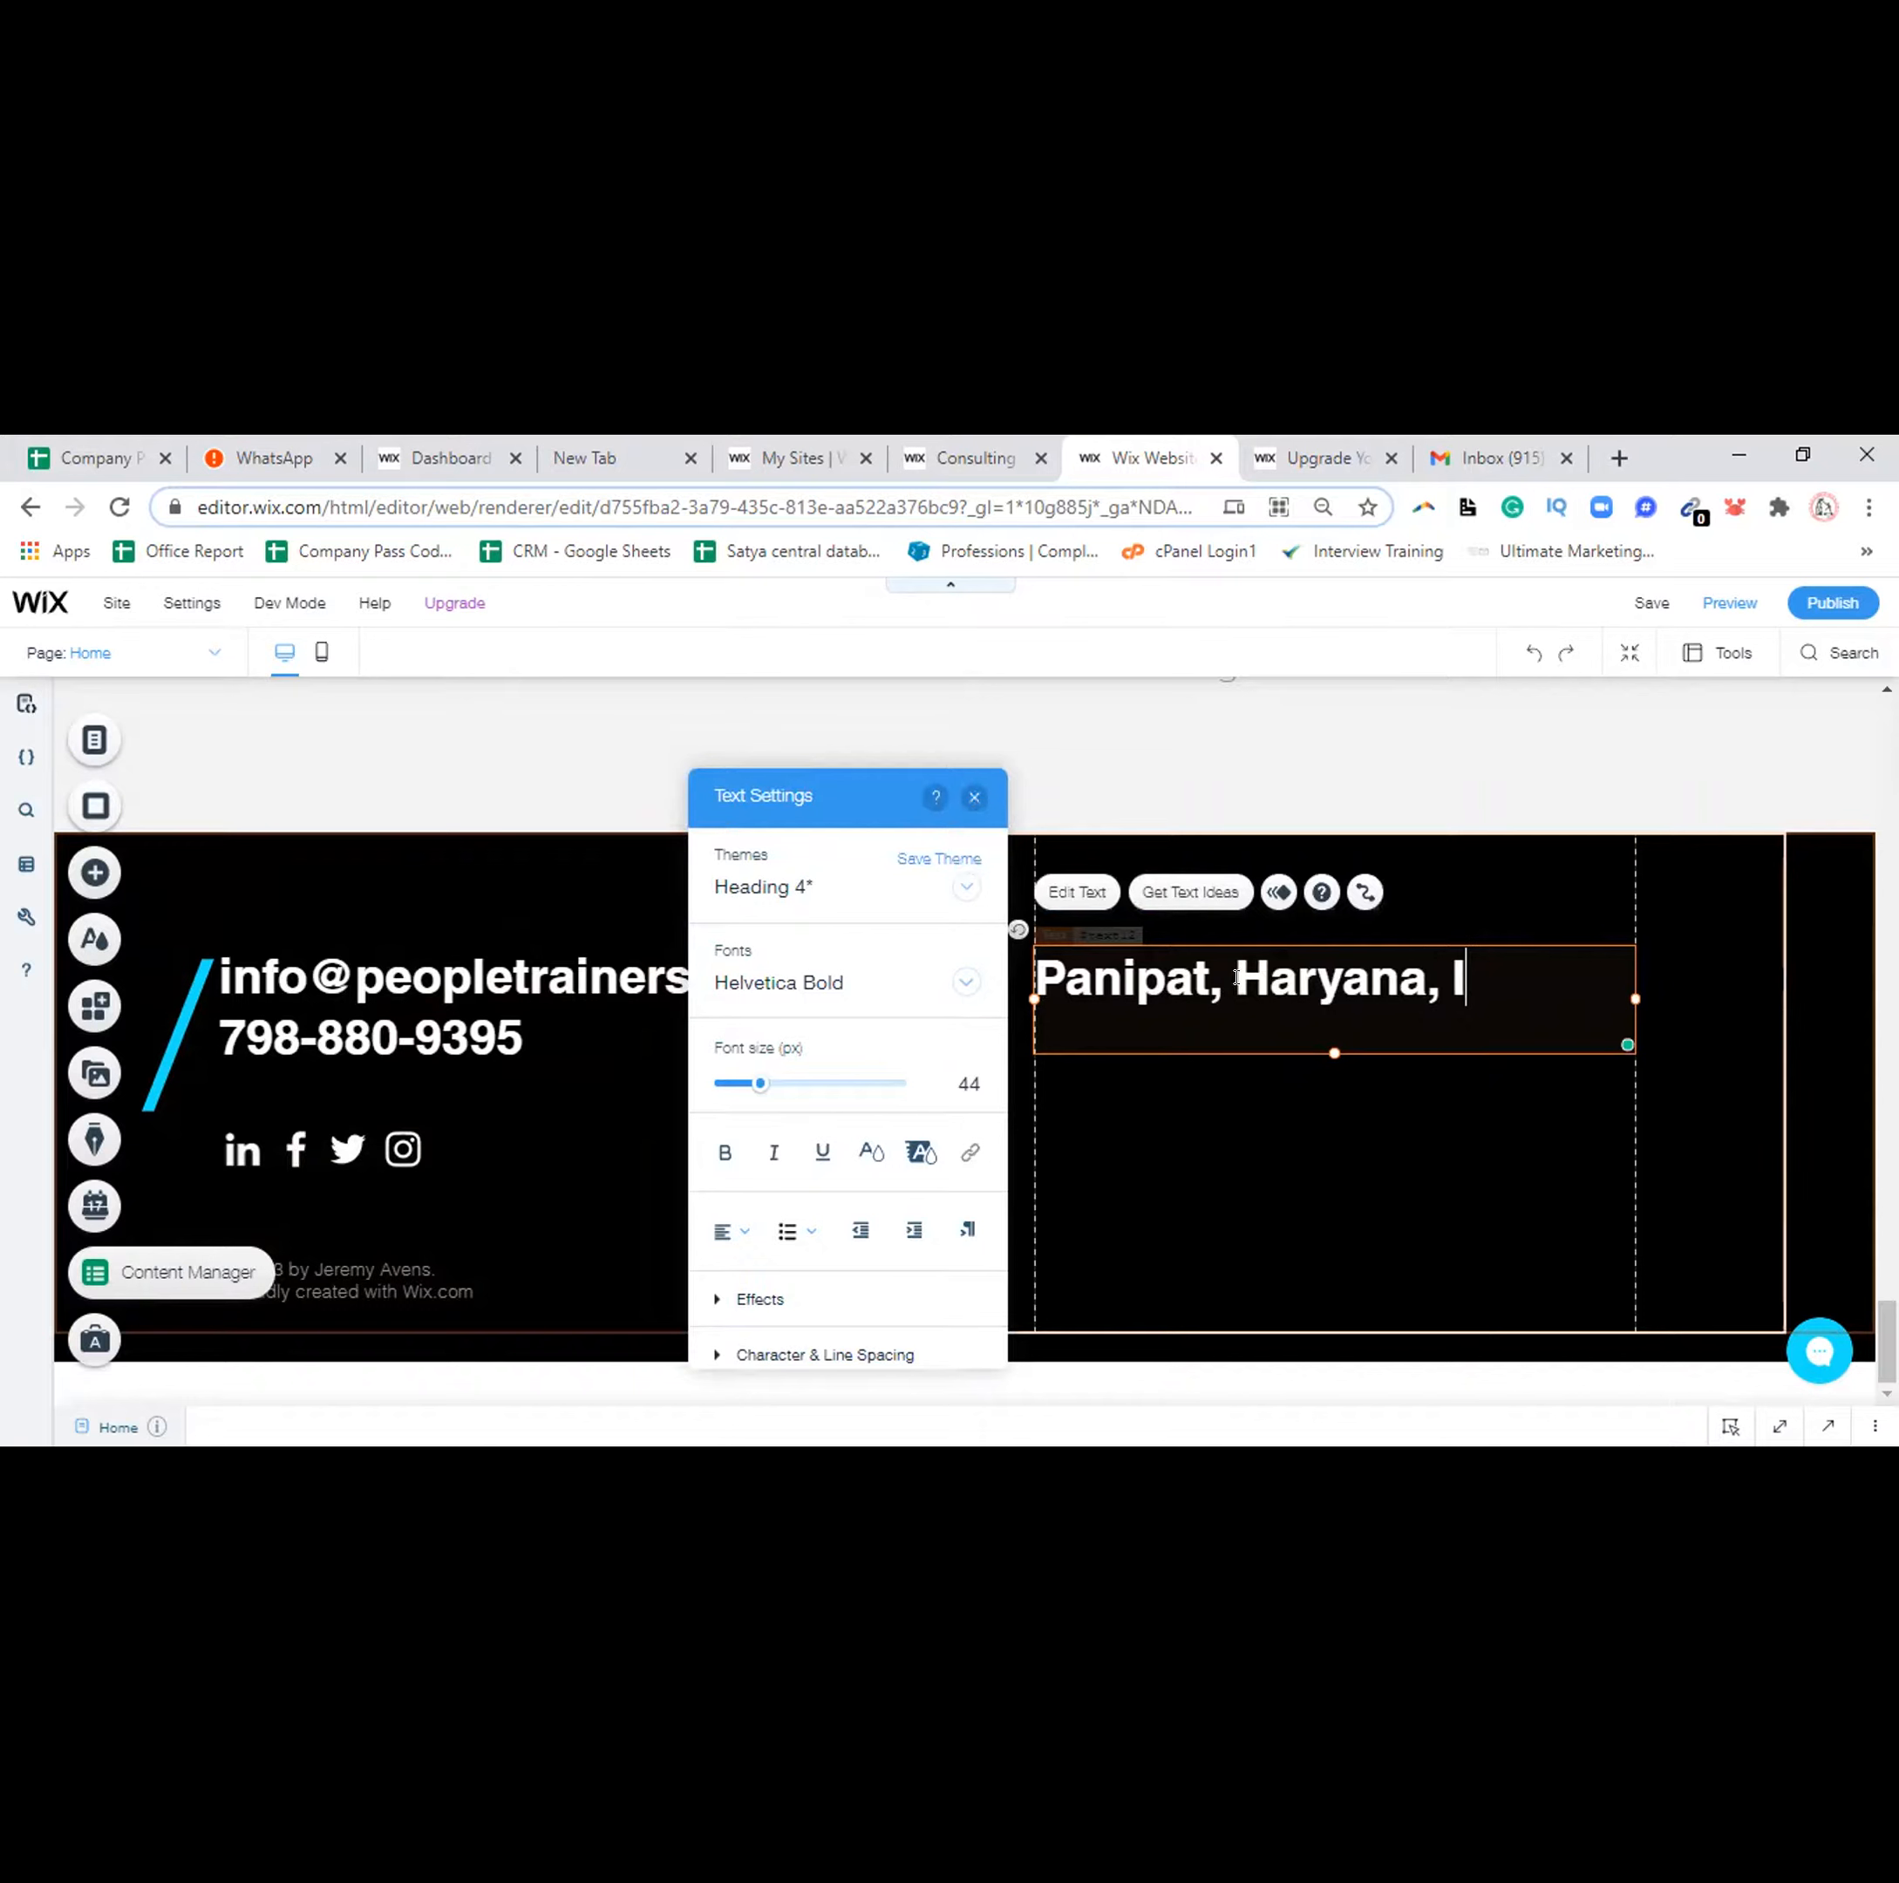
type("ndia")
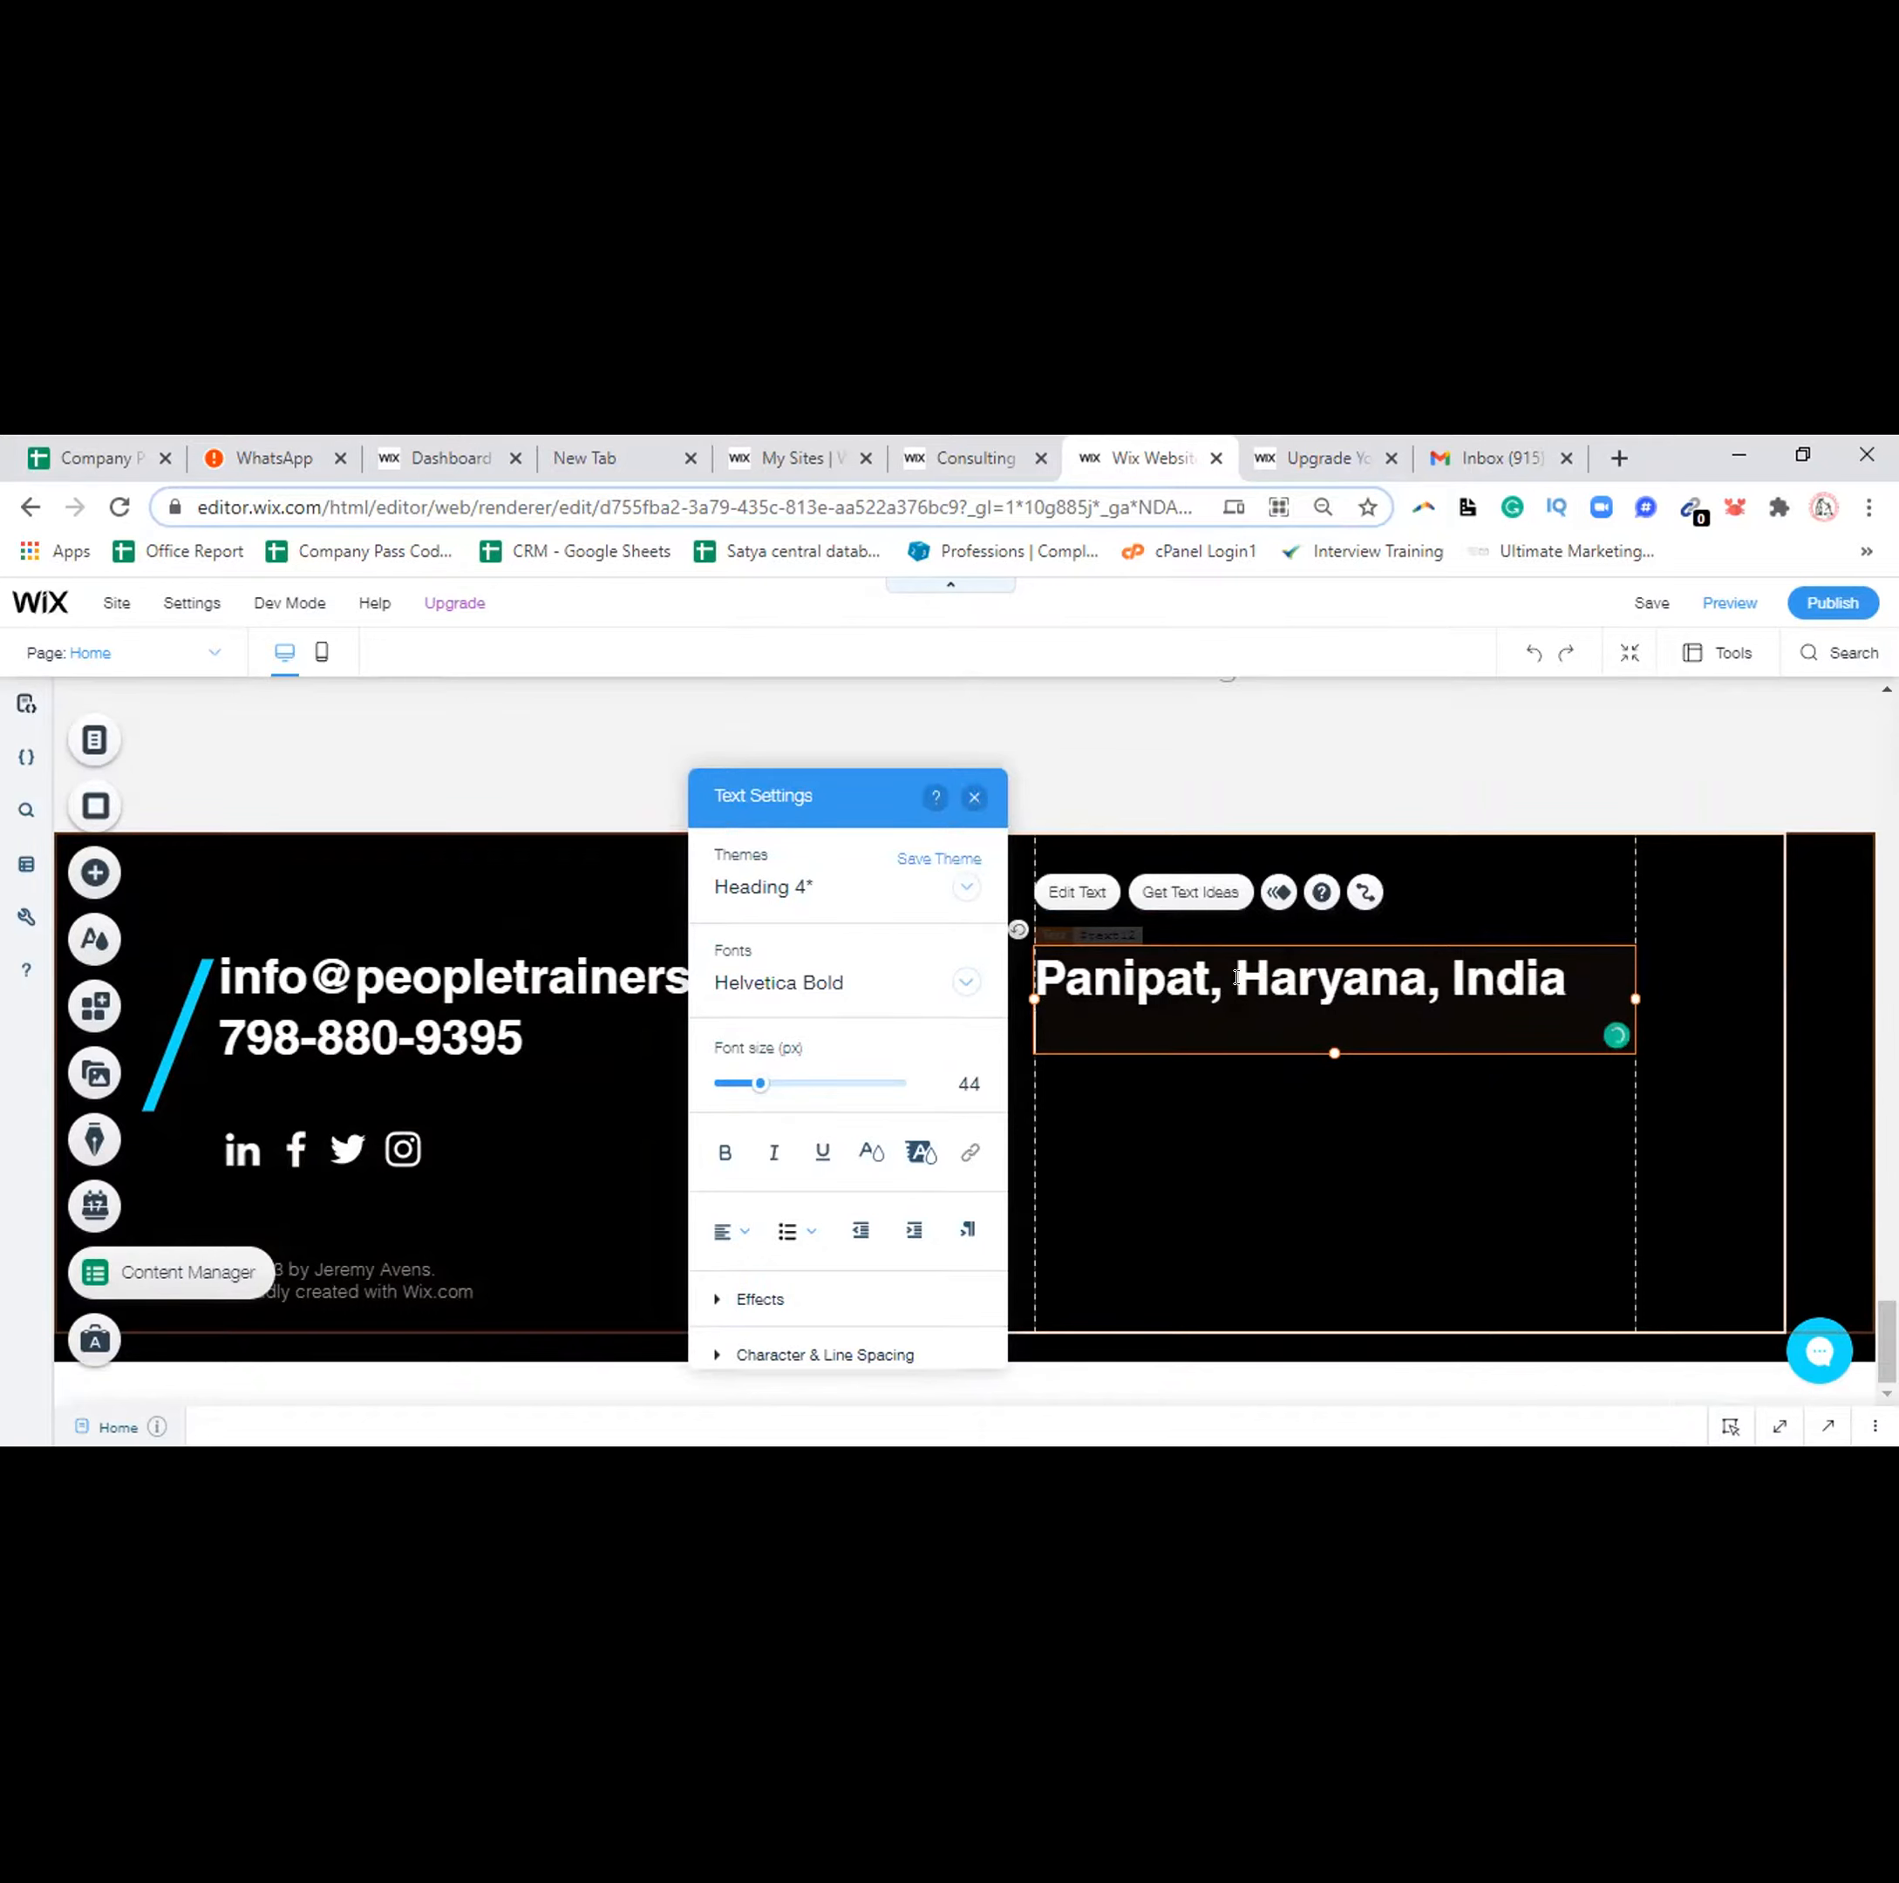
key("Return")
type("132103")
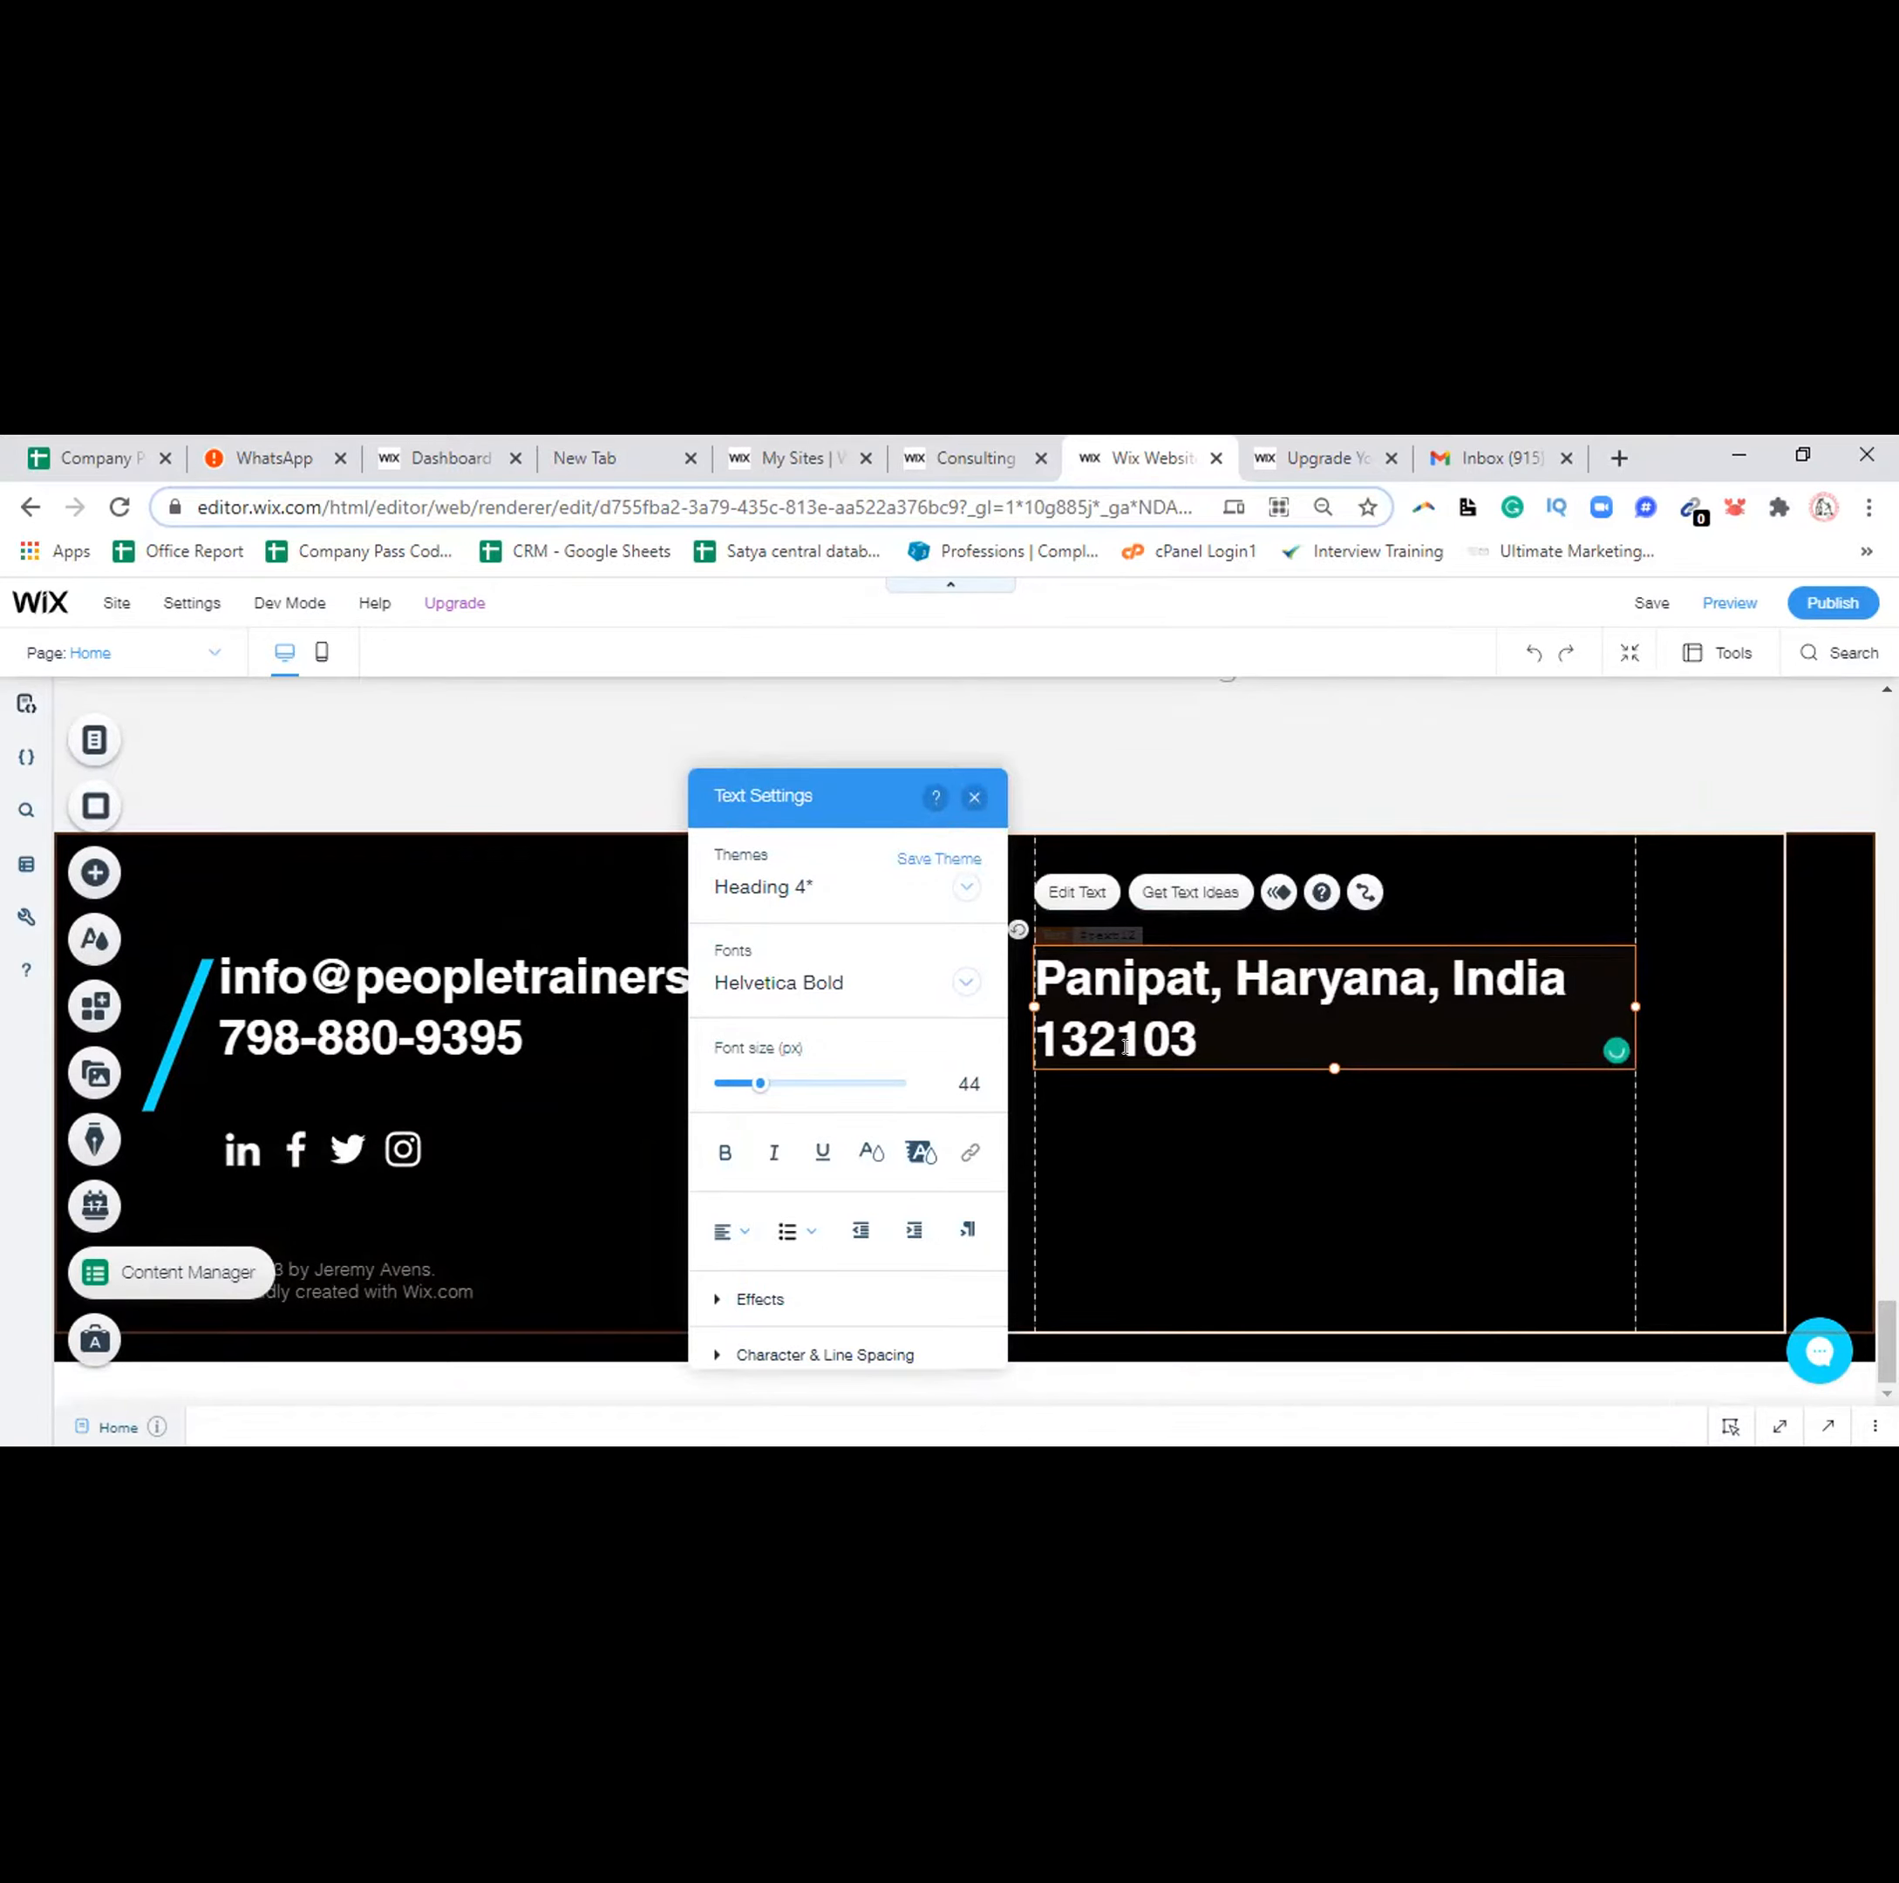
Select the footer's social media icons and open Set Social Links
left_click(972, 802)
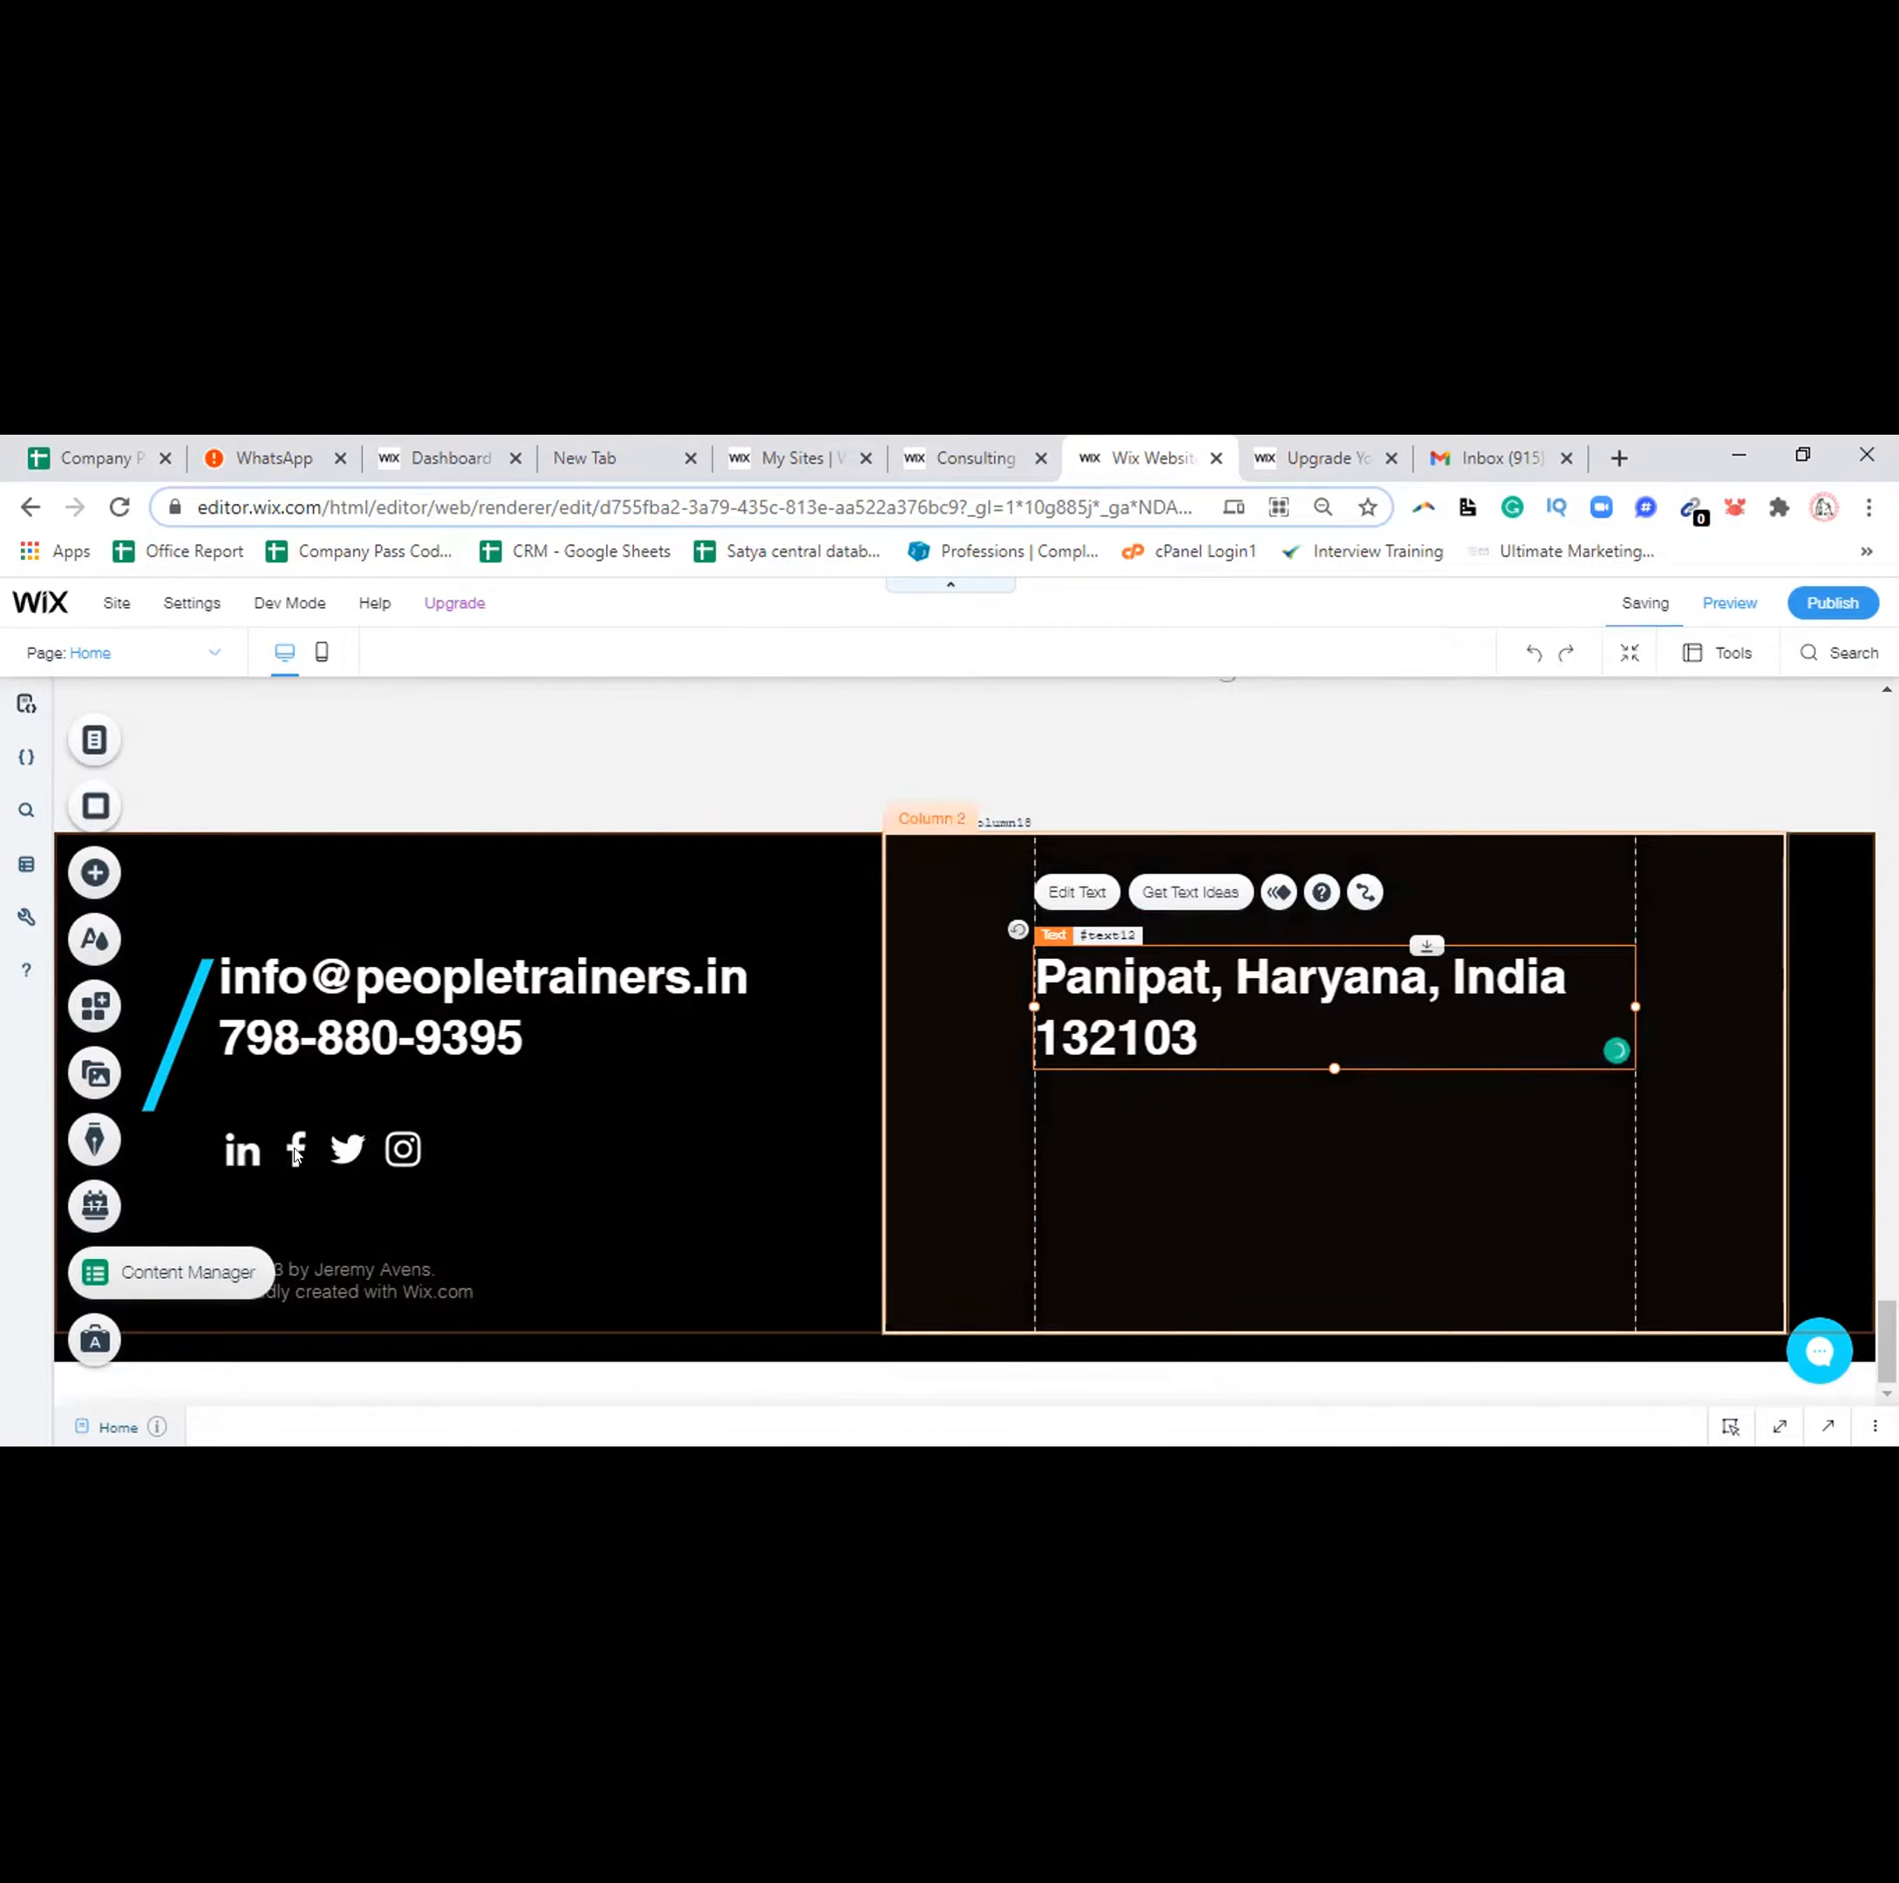
left_click(286, 1139)
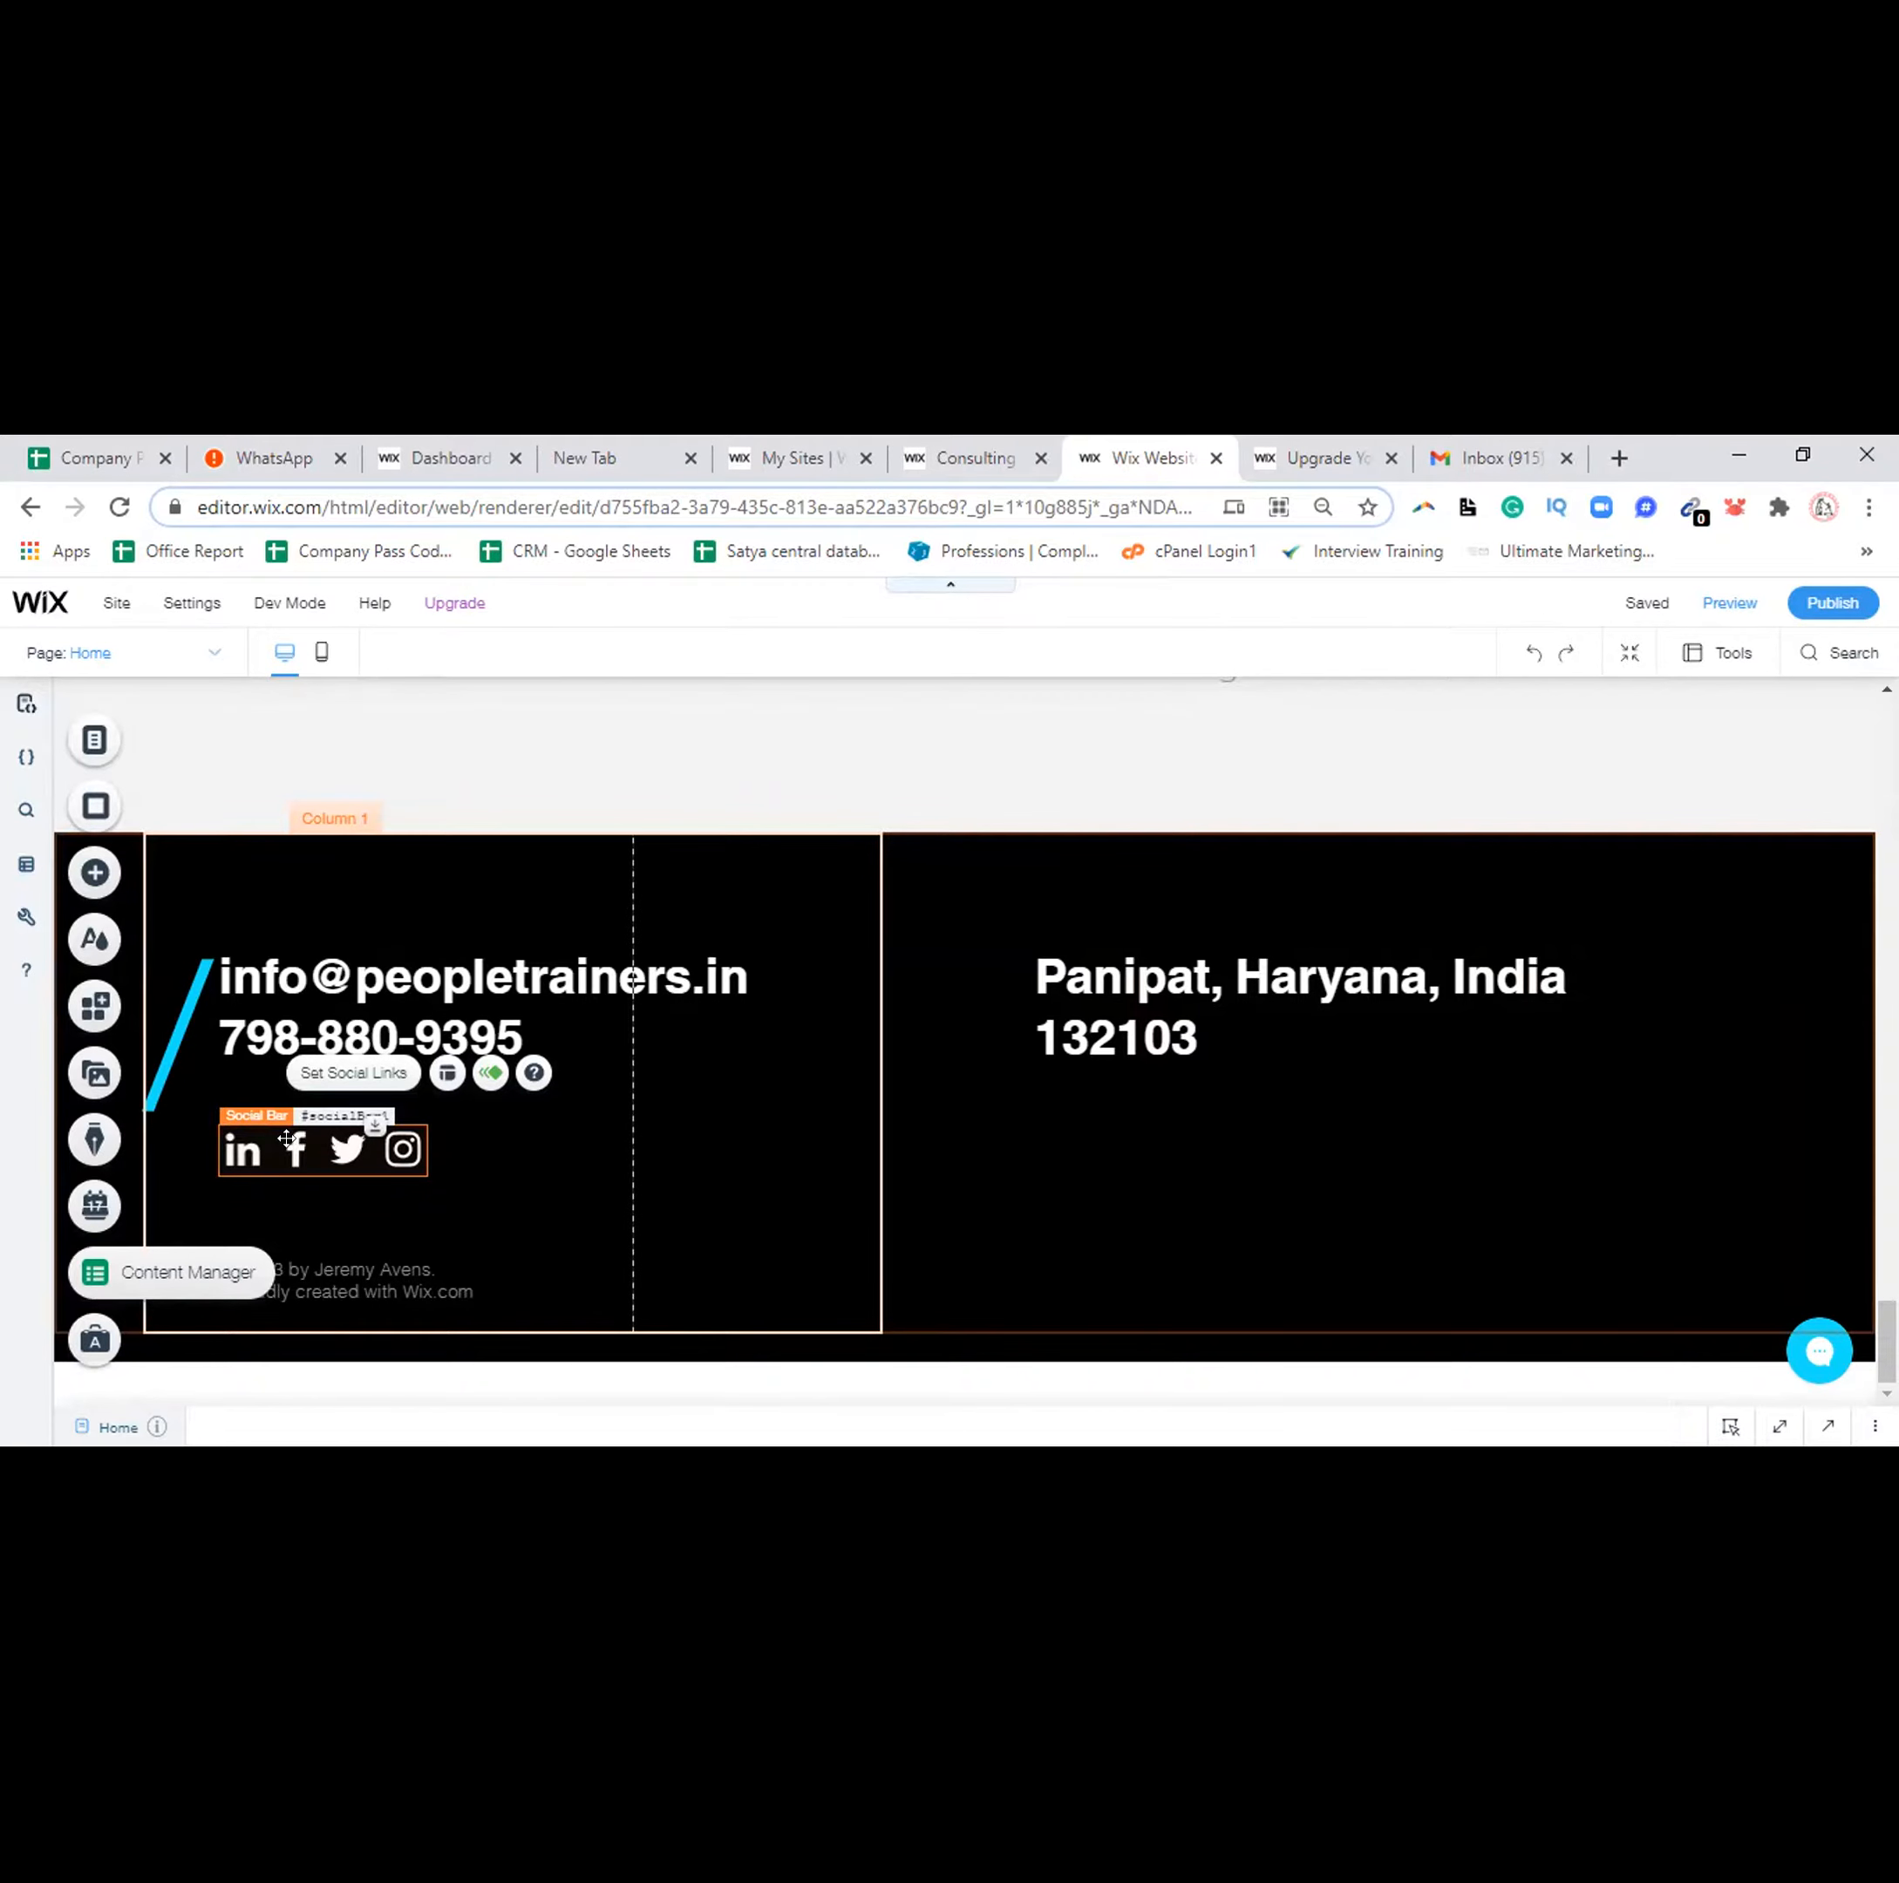
left_click(343, 1074)
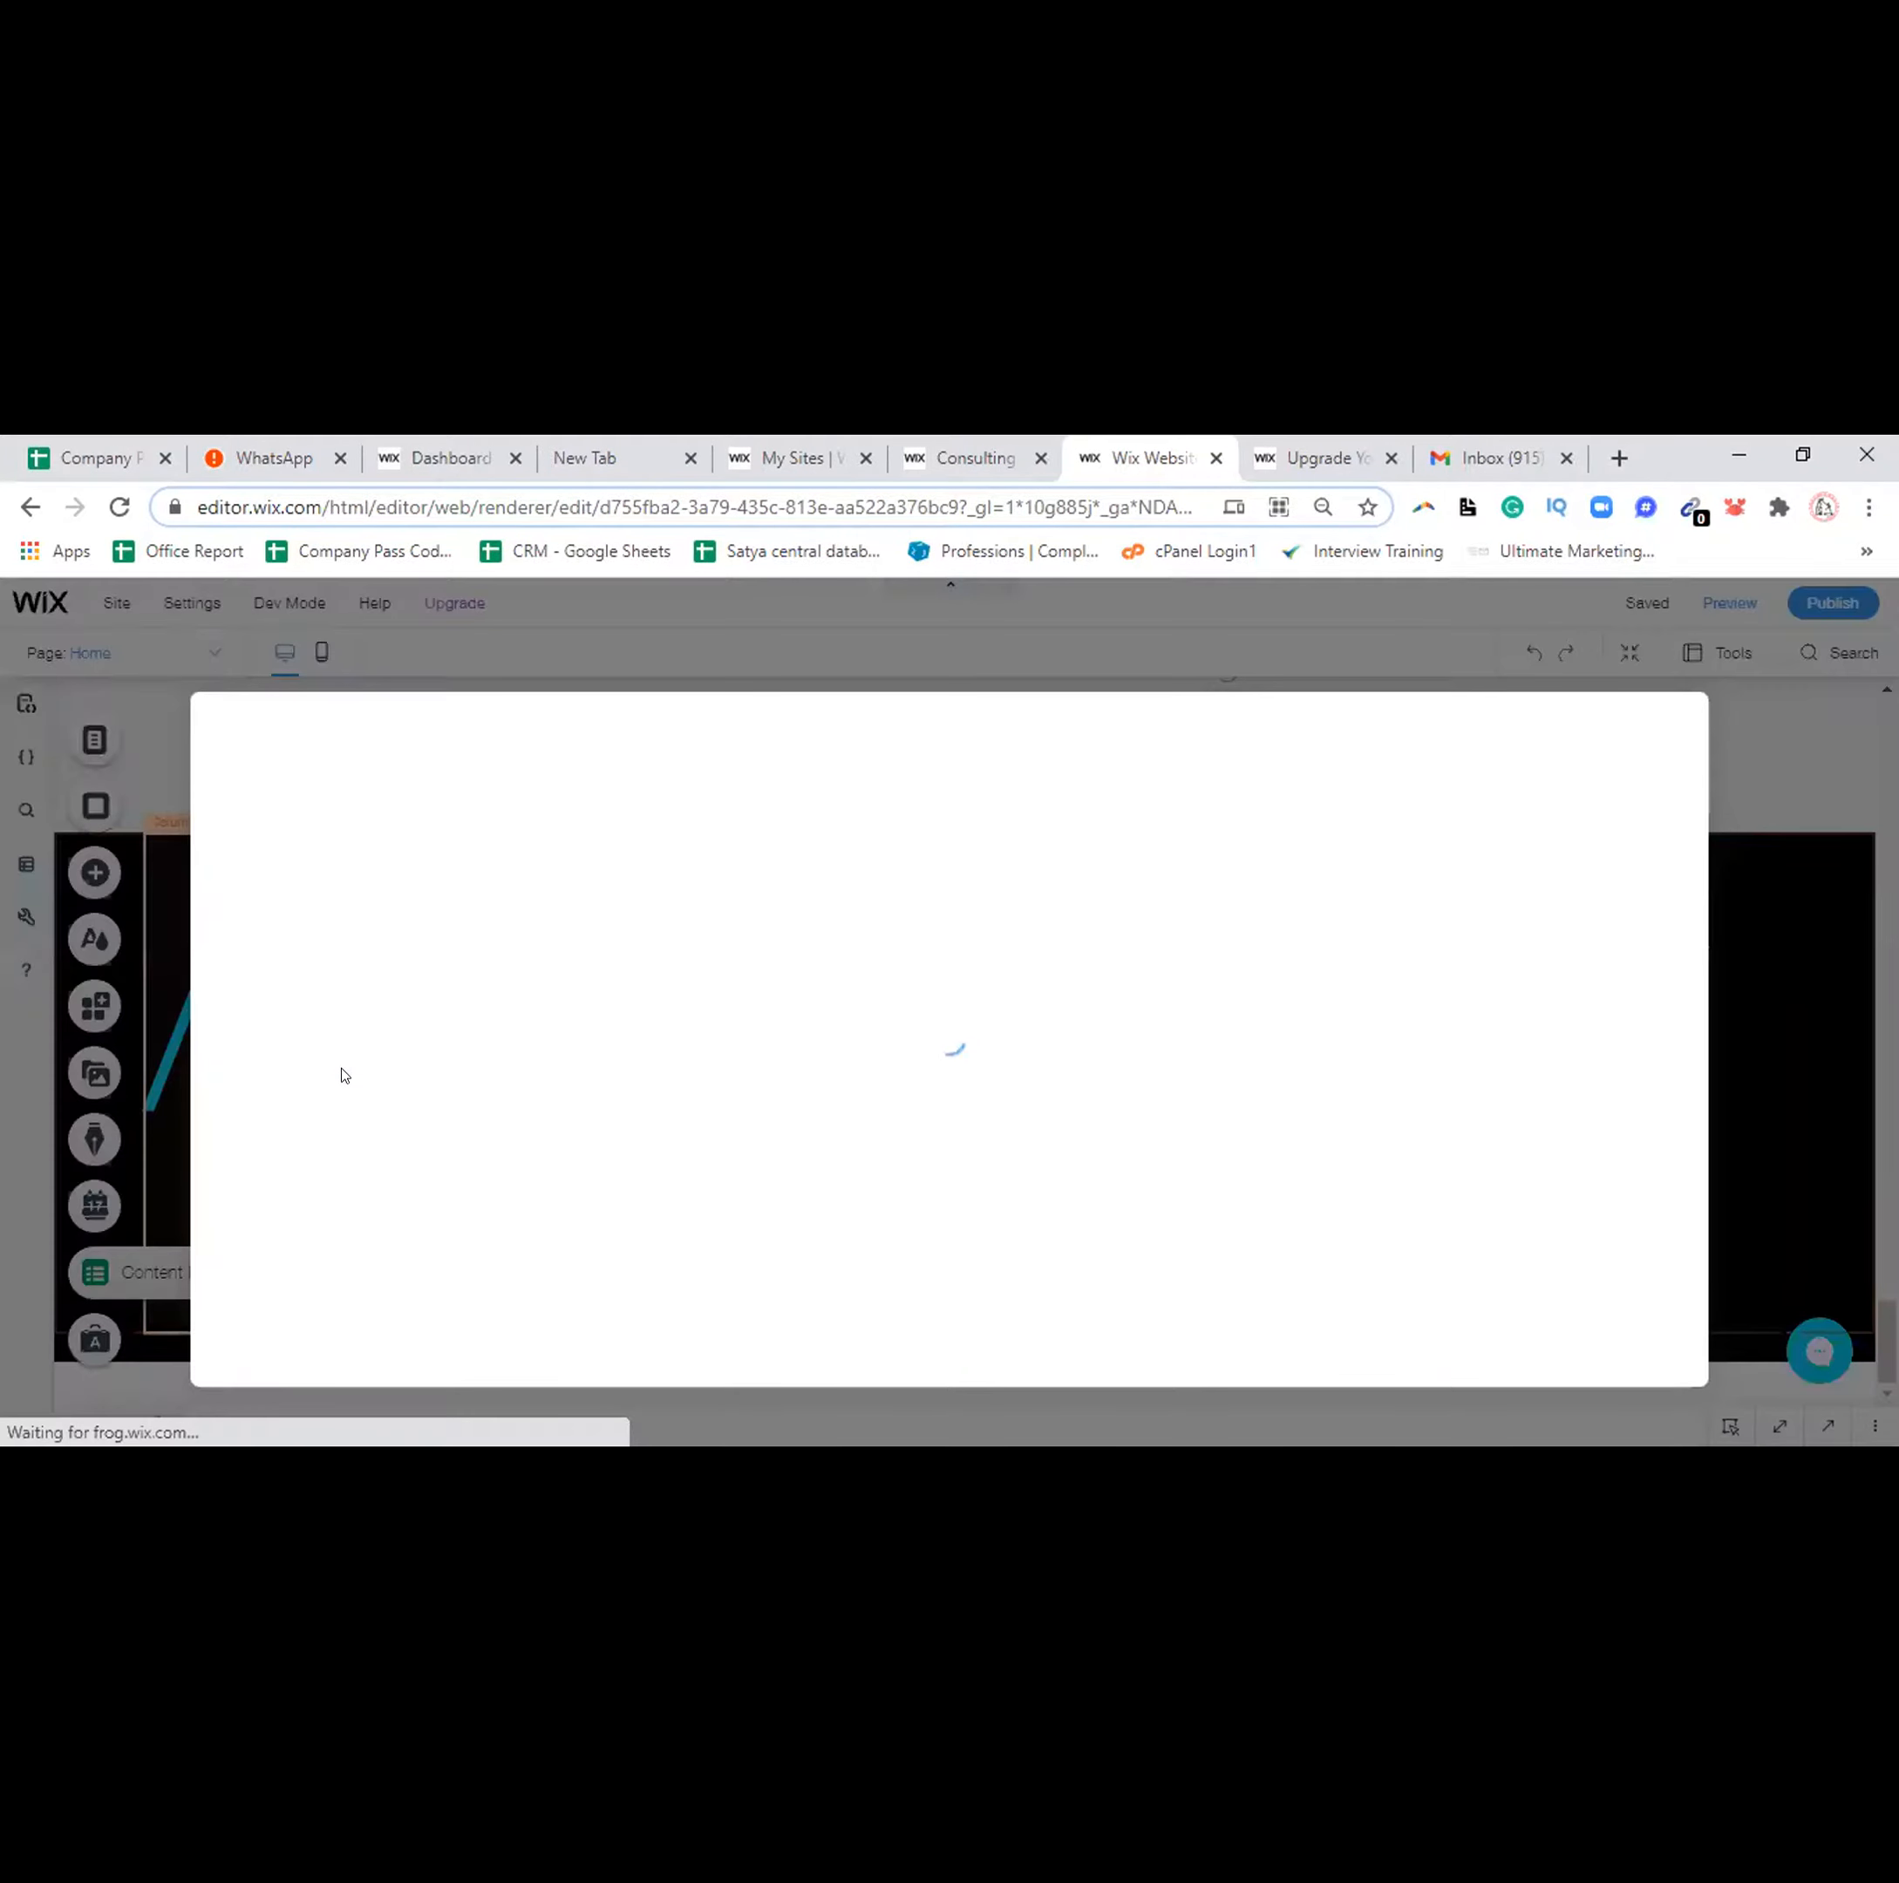
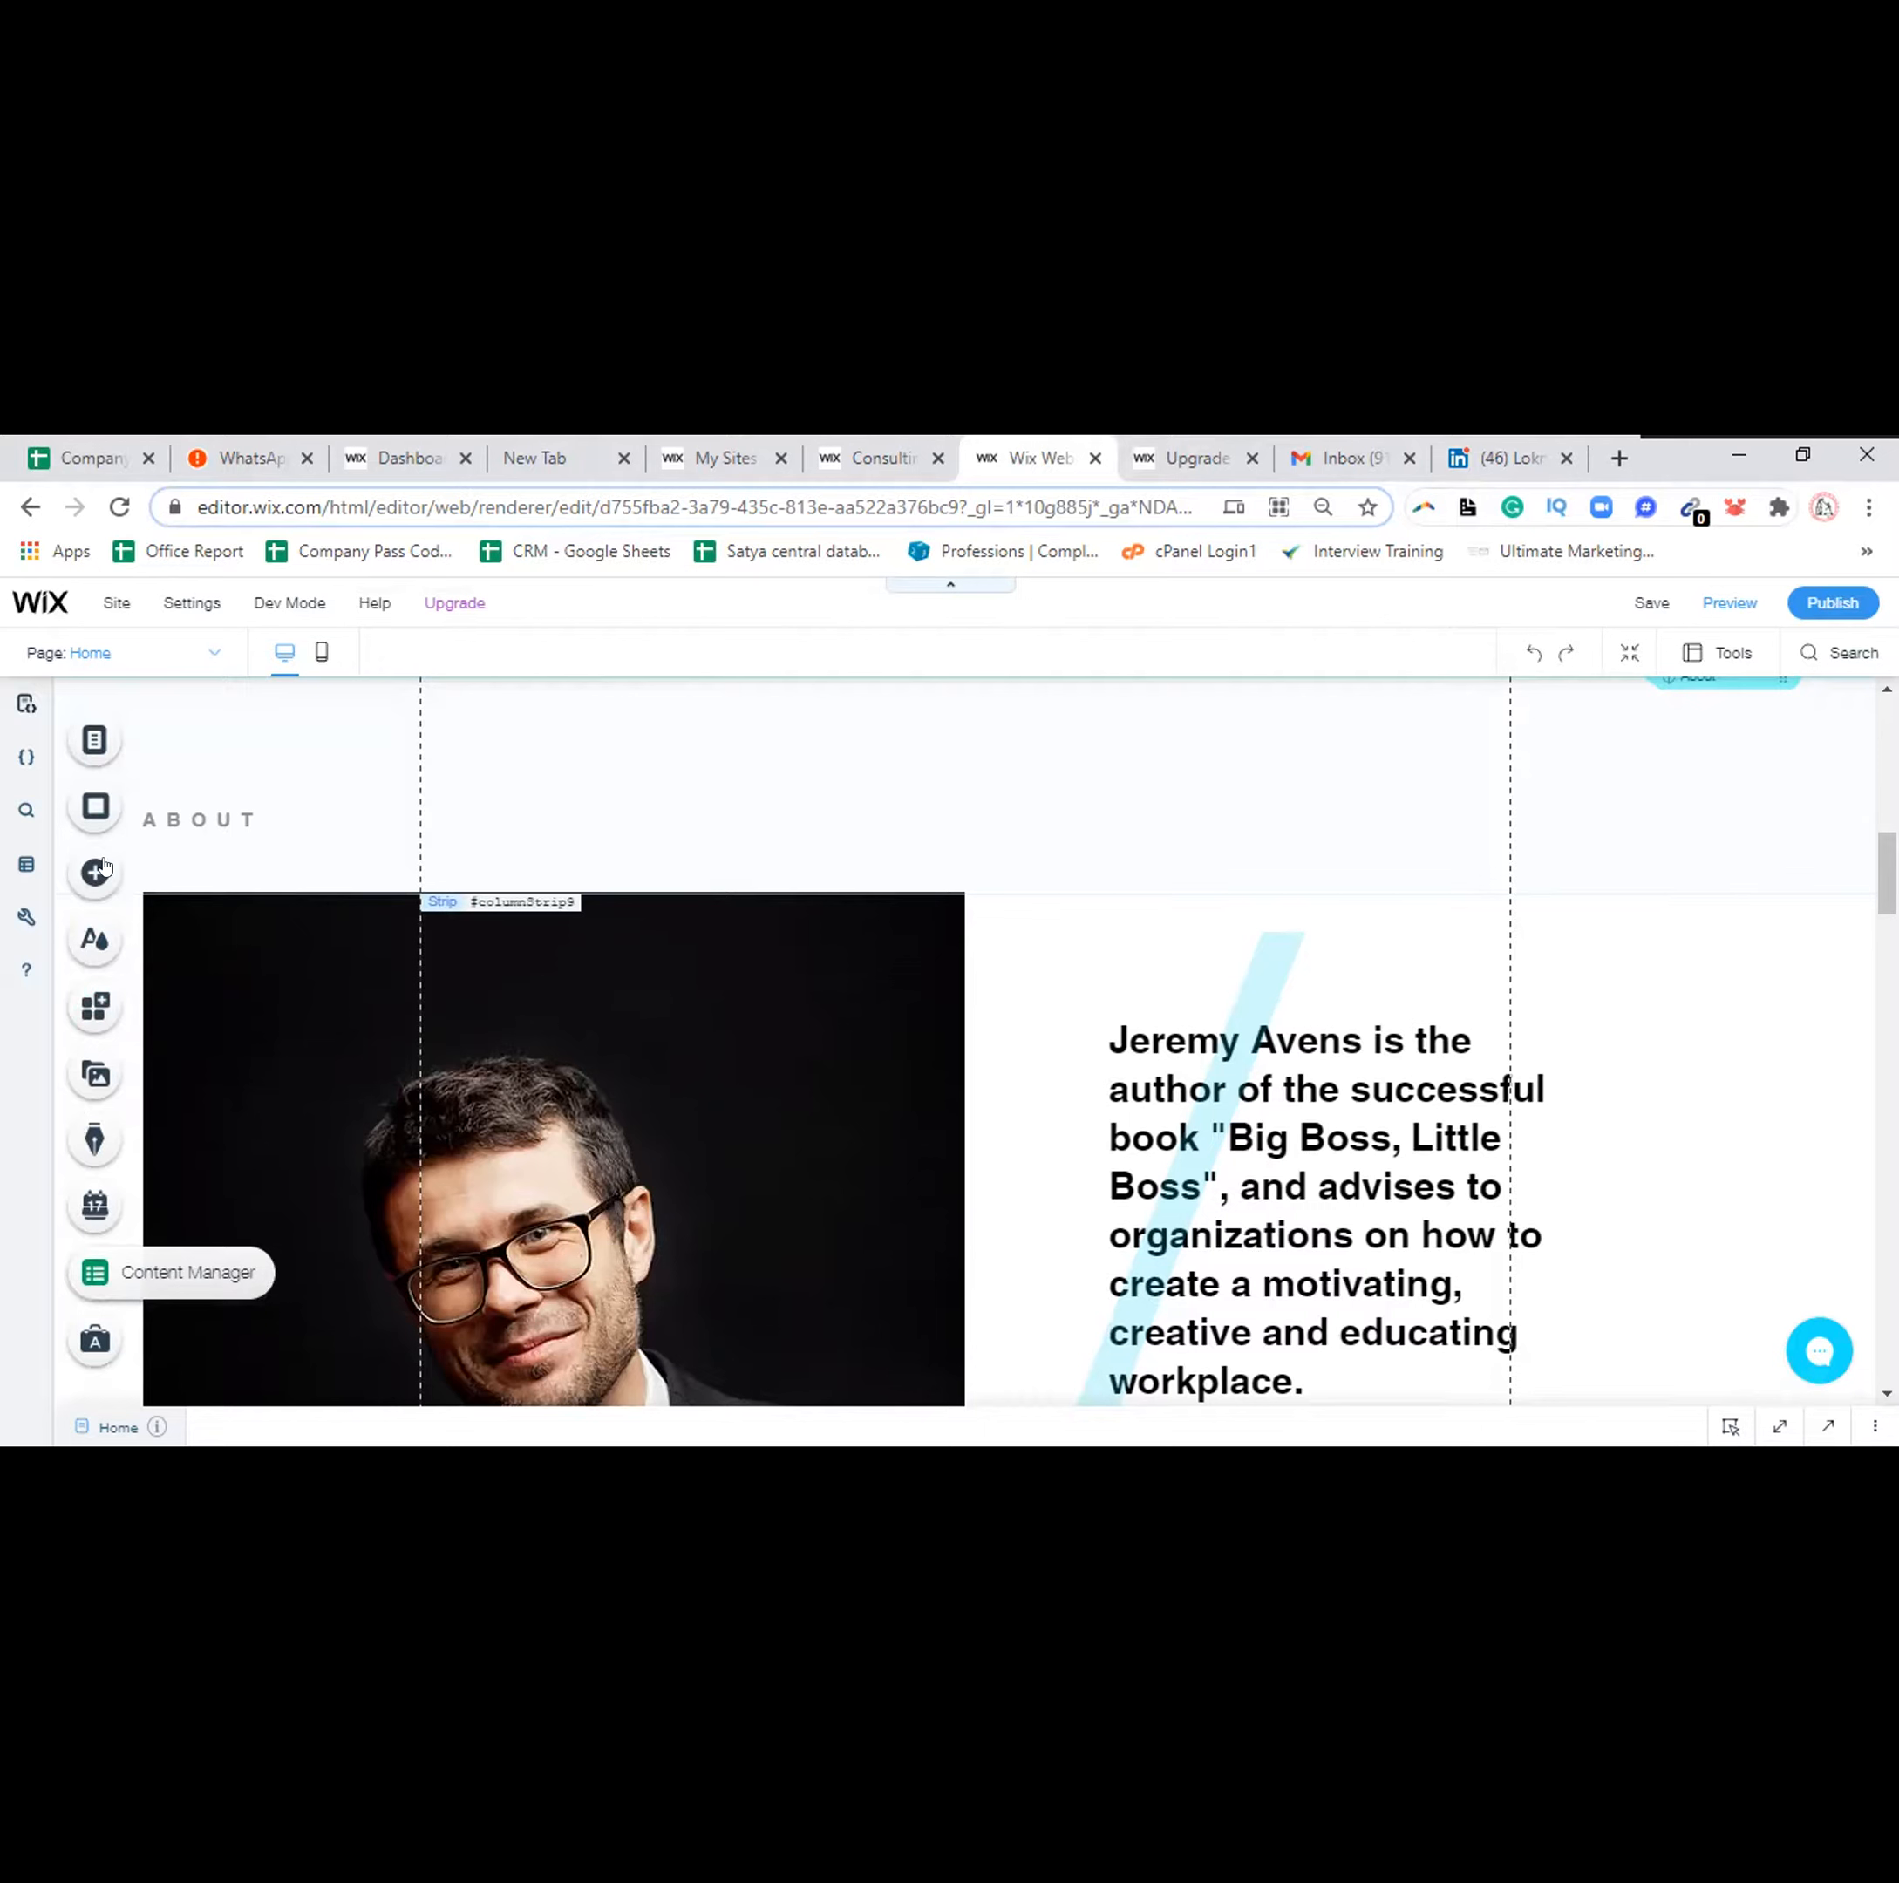
Open the Menus & Pages panel listing the site's pages
left_click(89, 738)
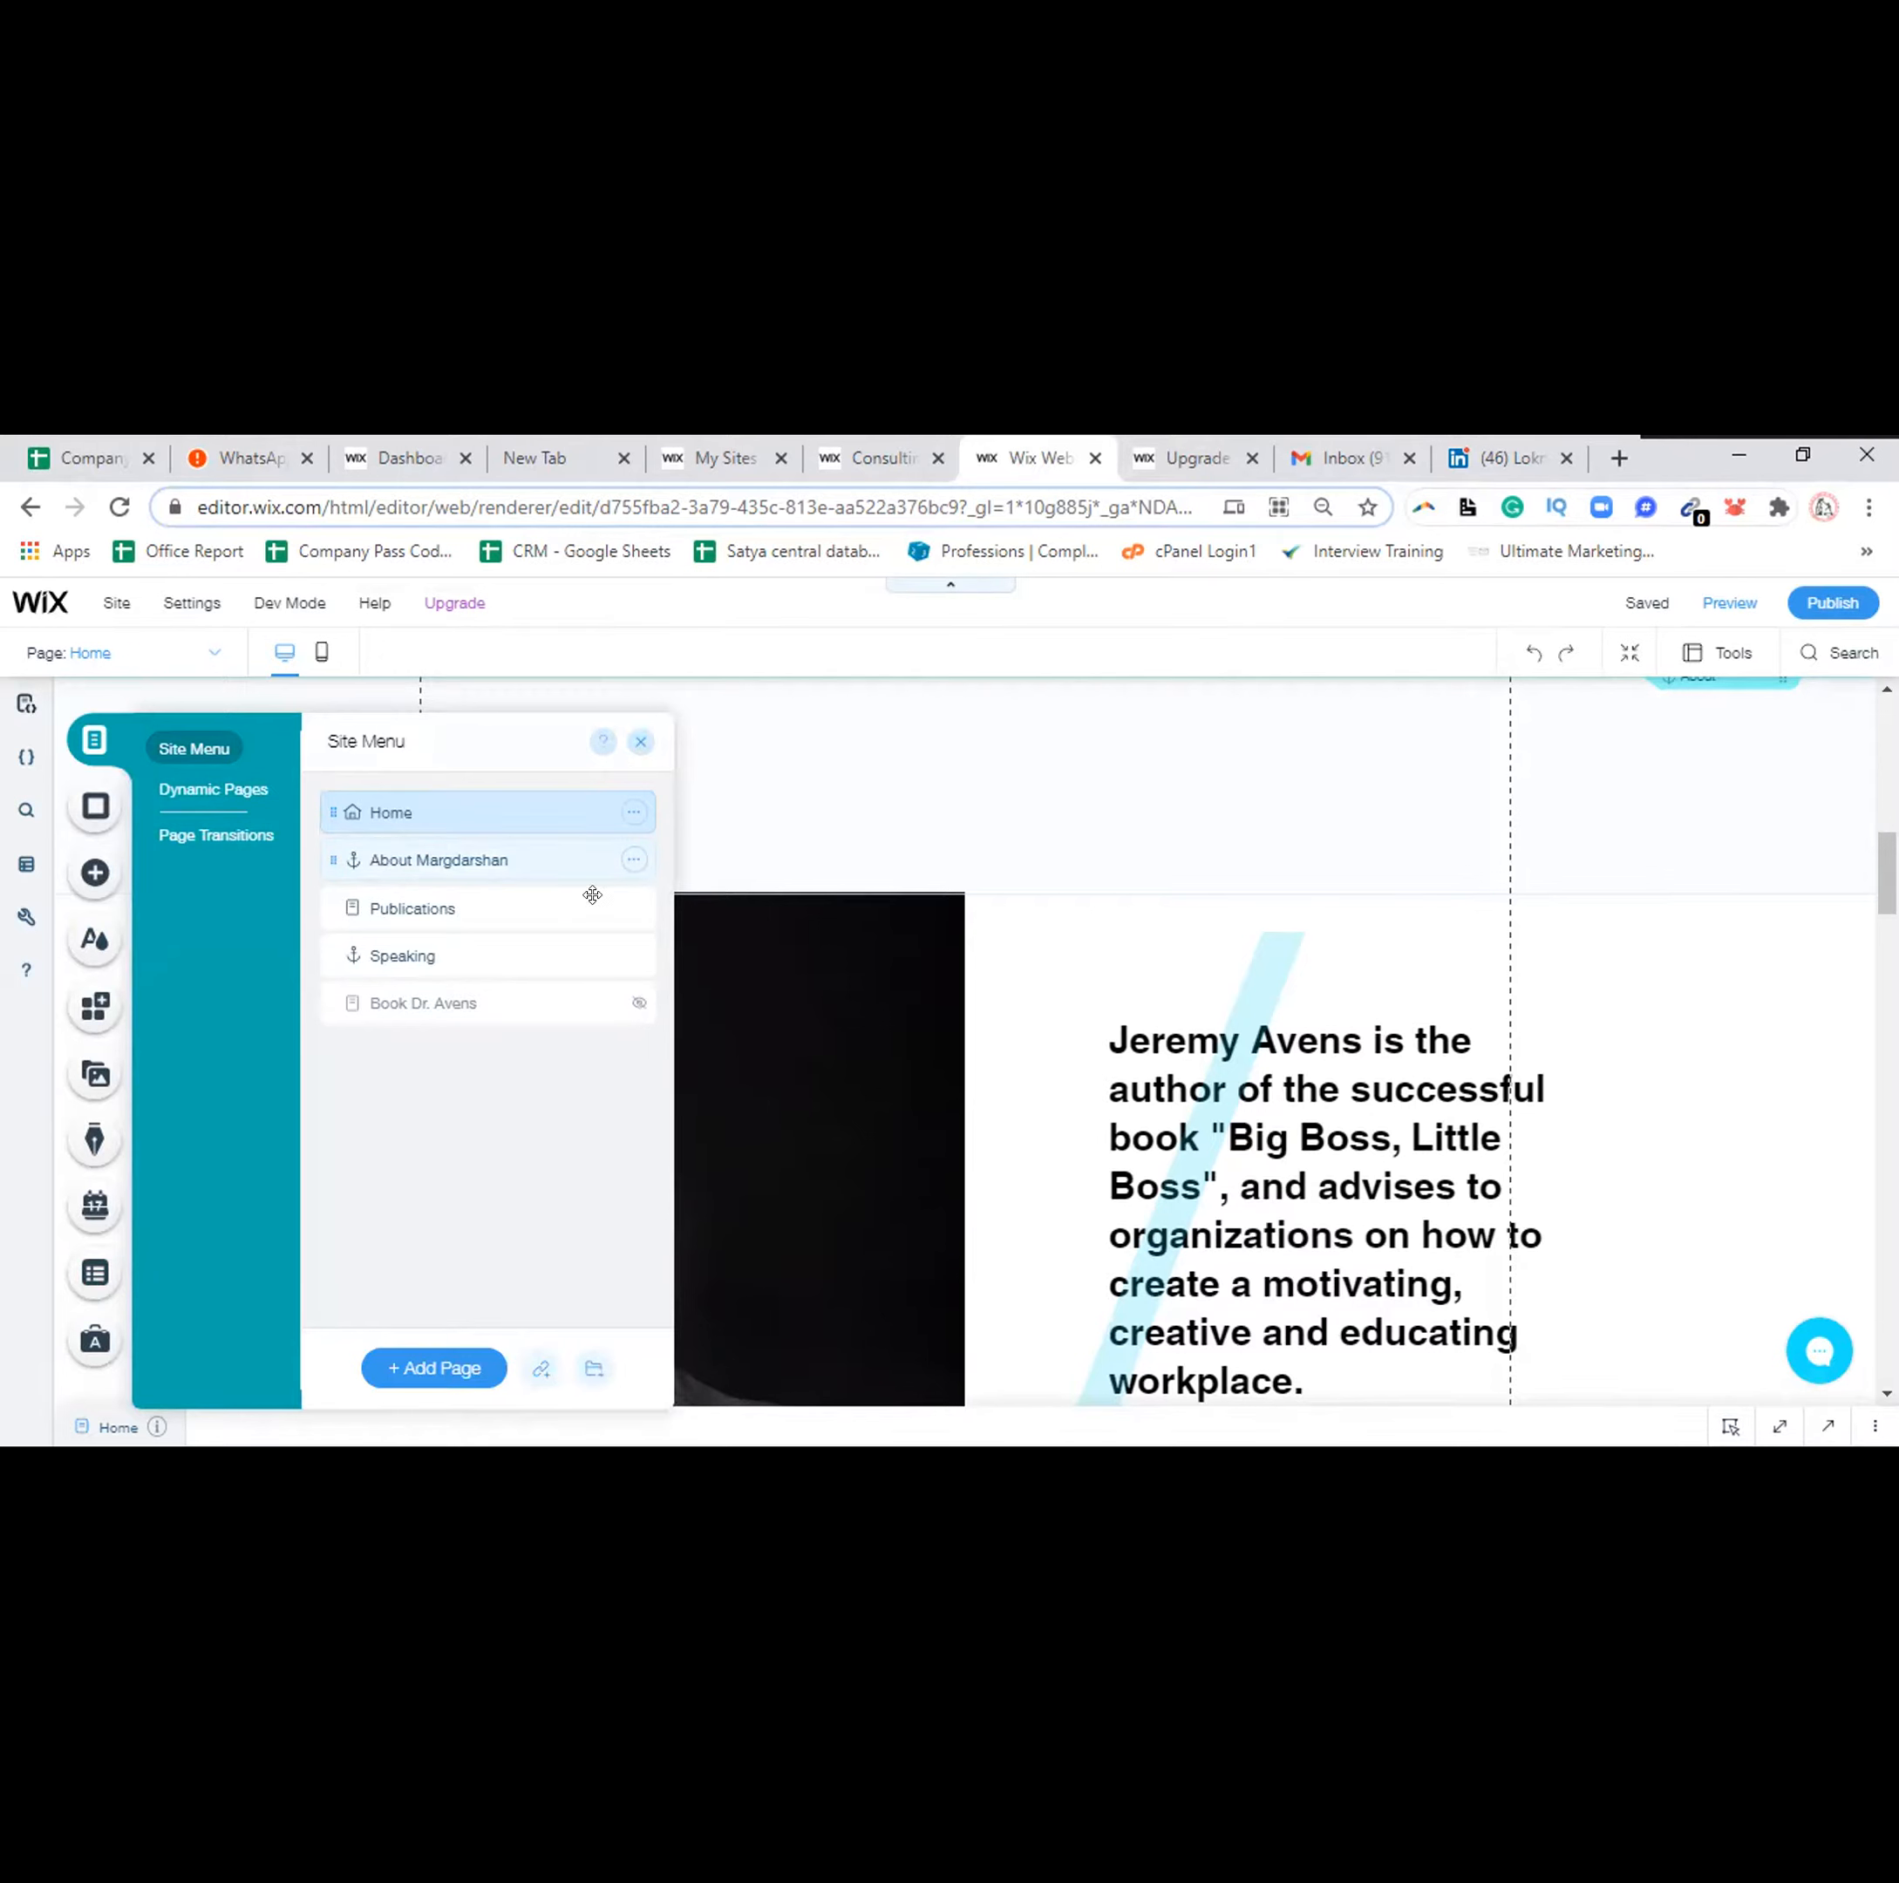
Rename the Publications page to 'Servicese' and the Speaking page to 'Galary'
left_click(634, 910)
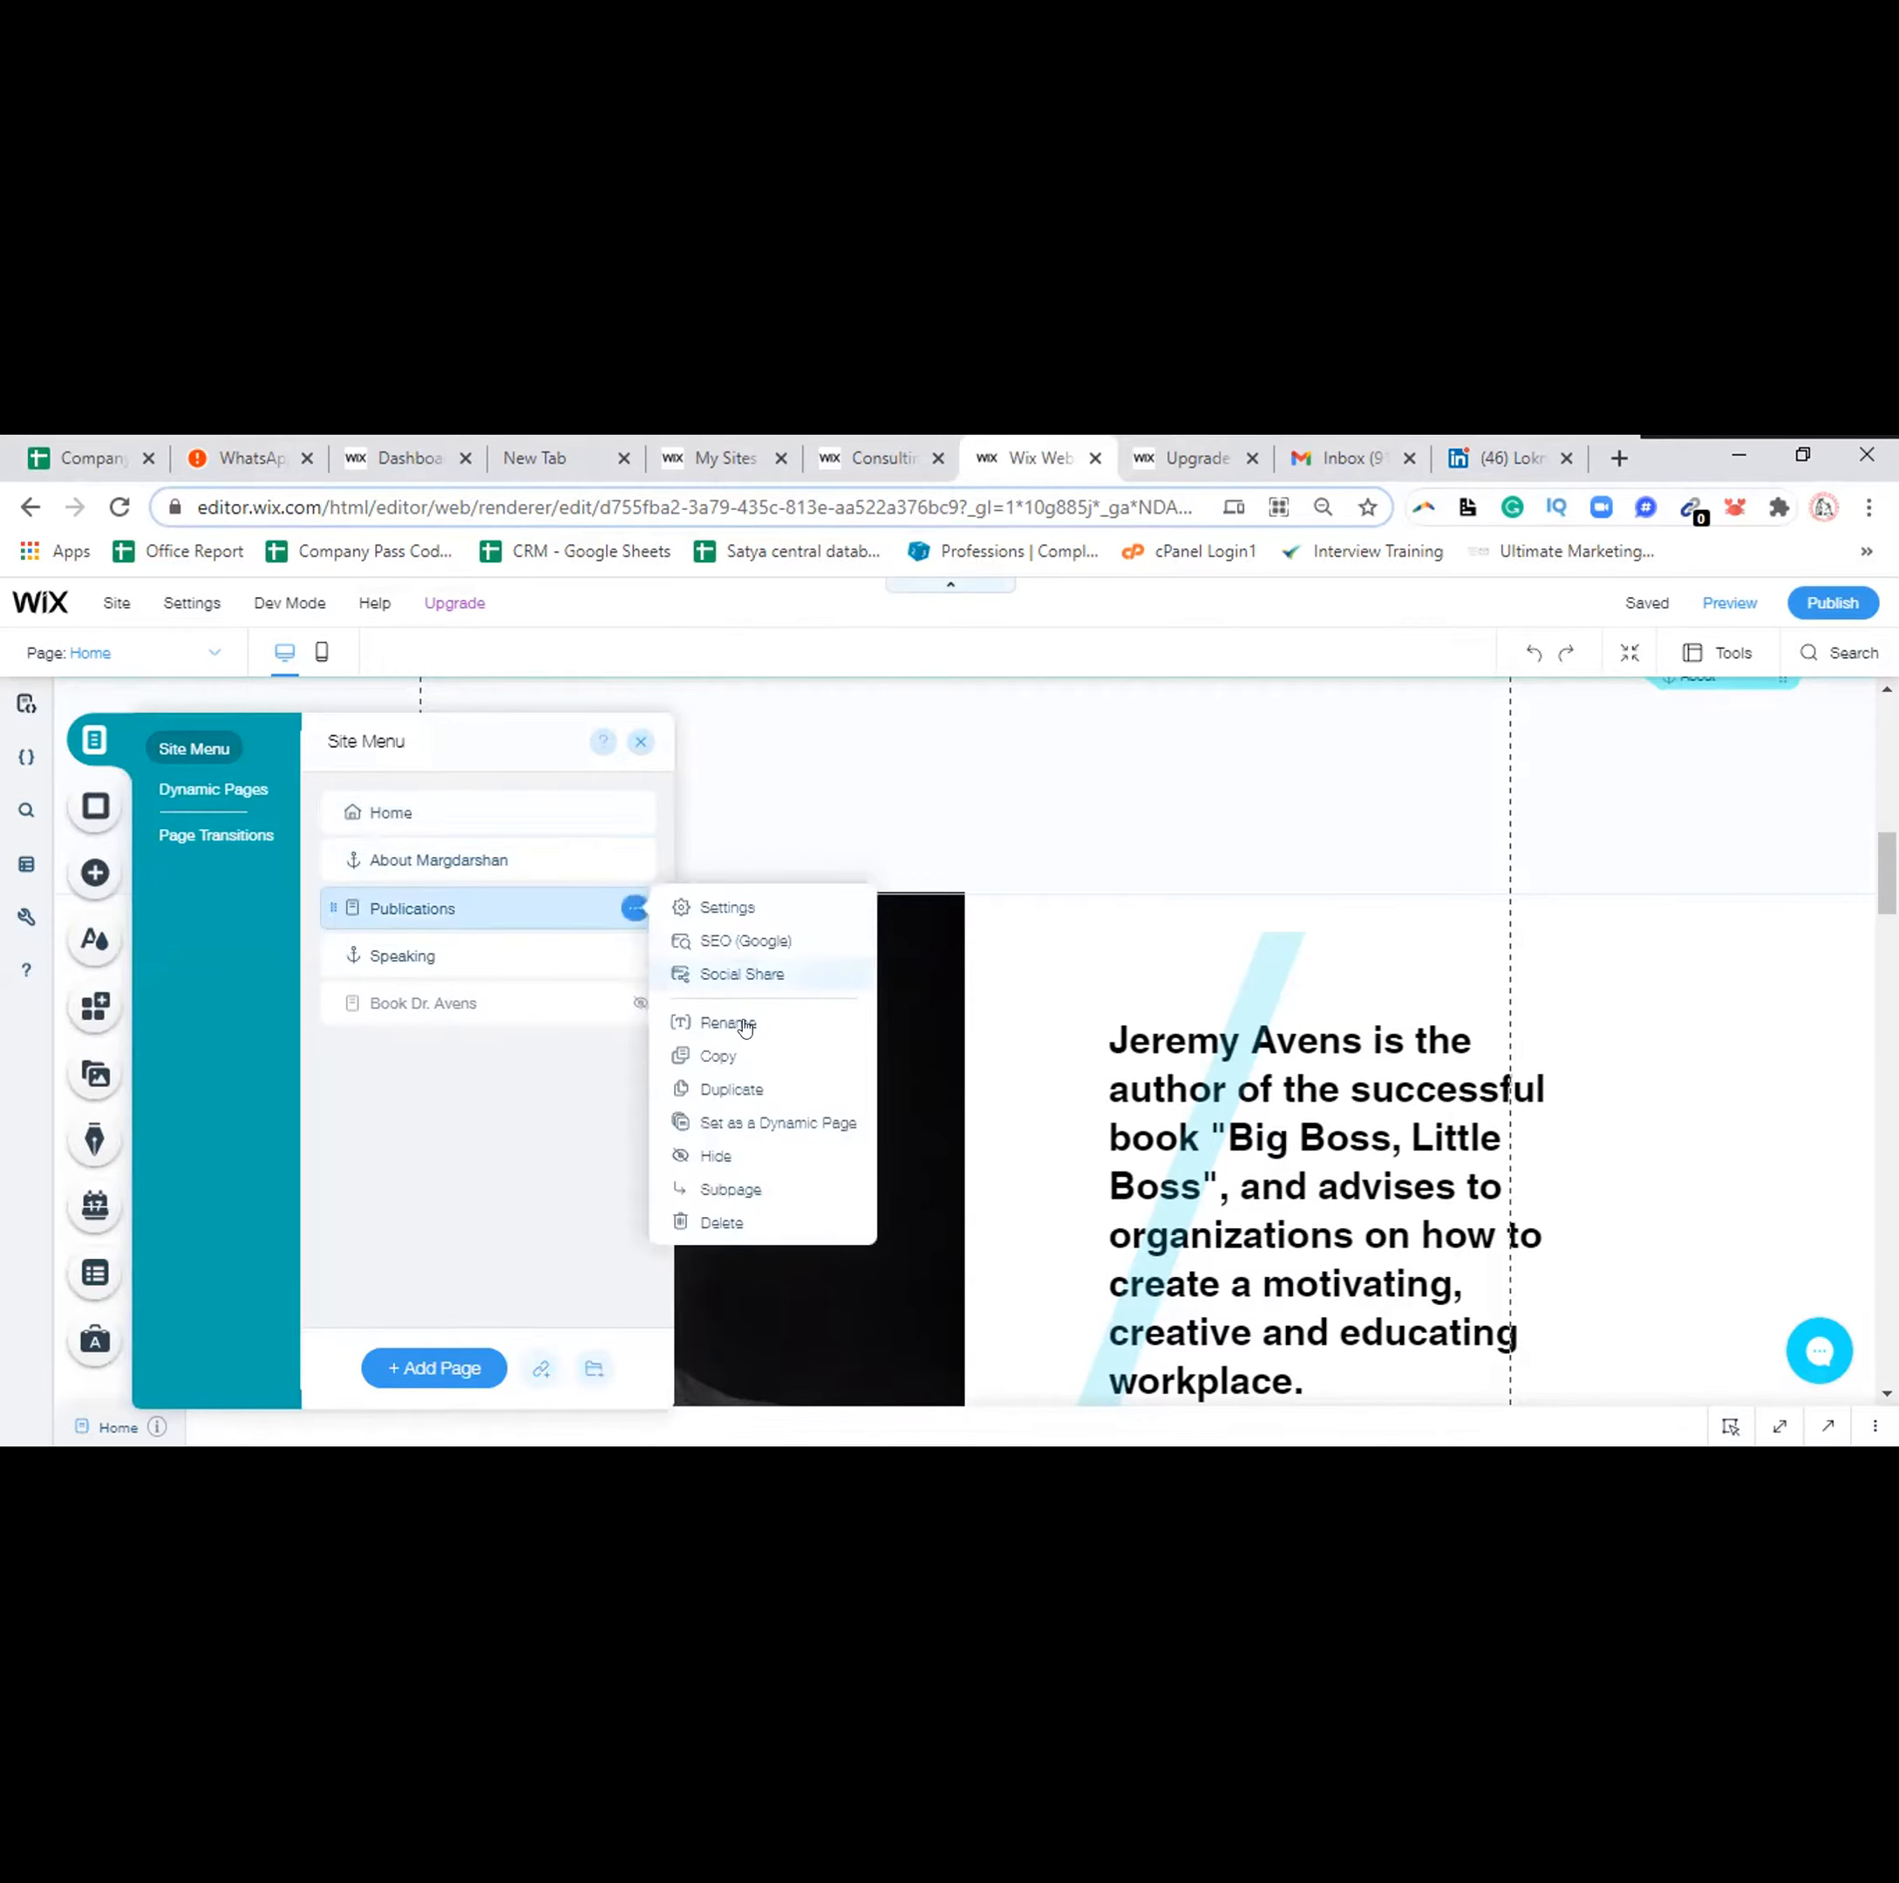
left_click(743, 1024)
type("Servicese")
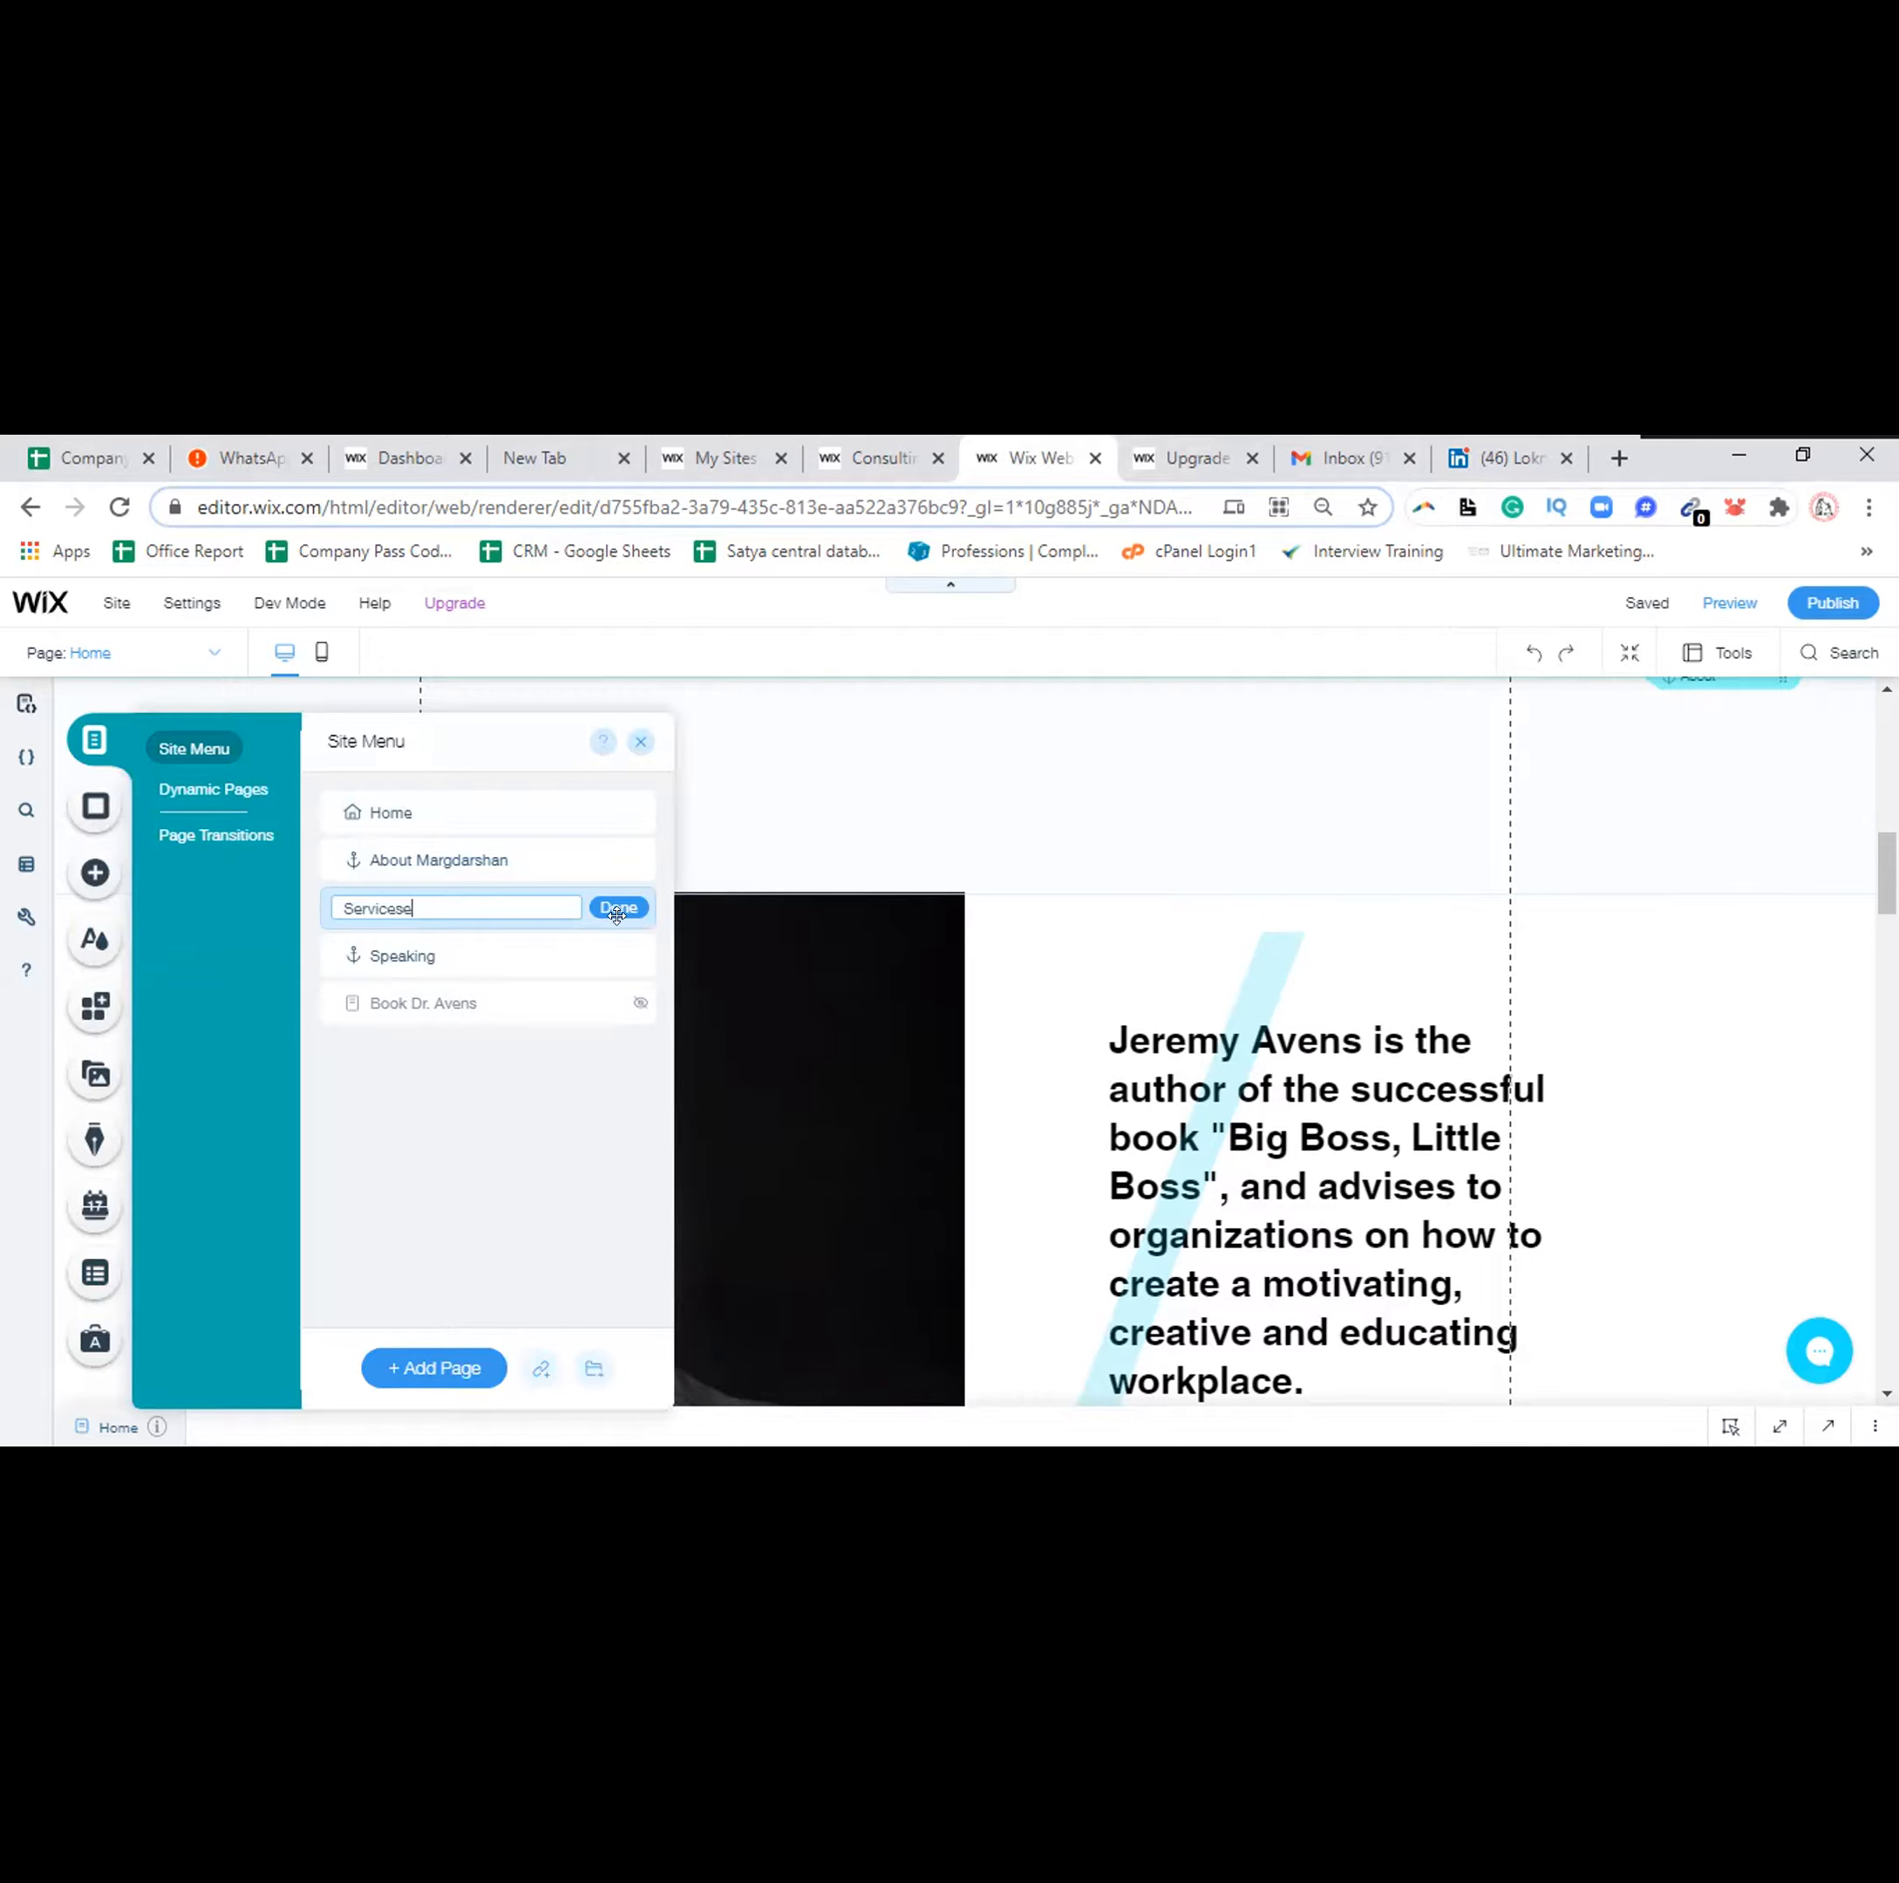
left_click(618, 917)
left_click(633, 958)
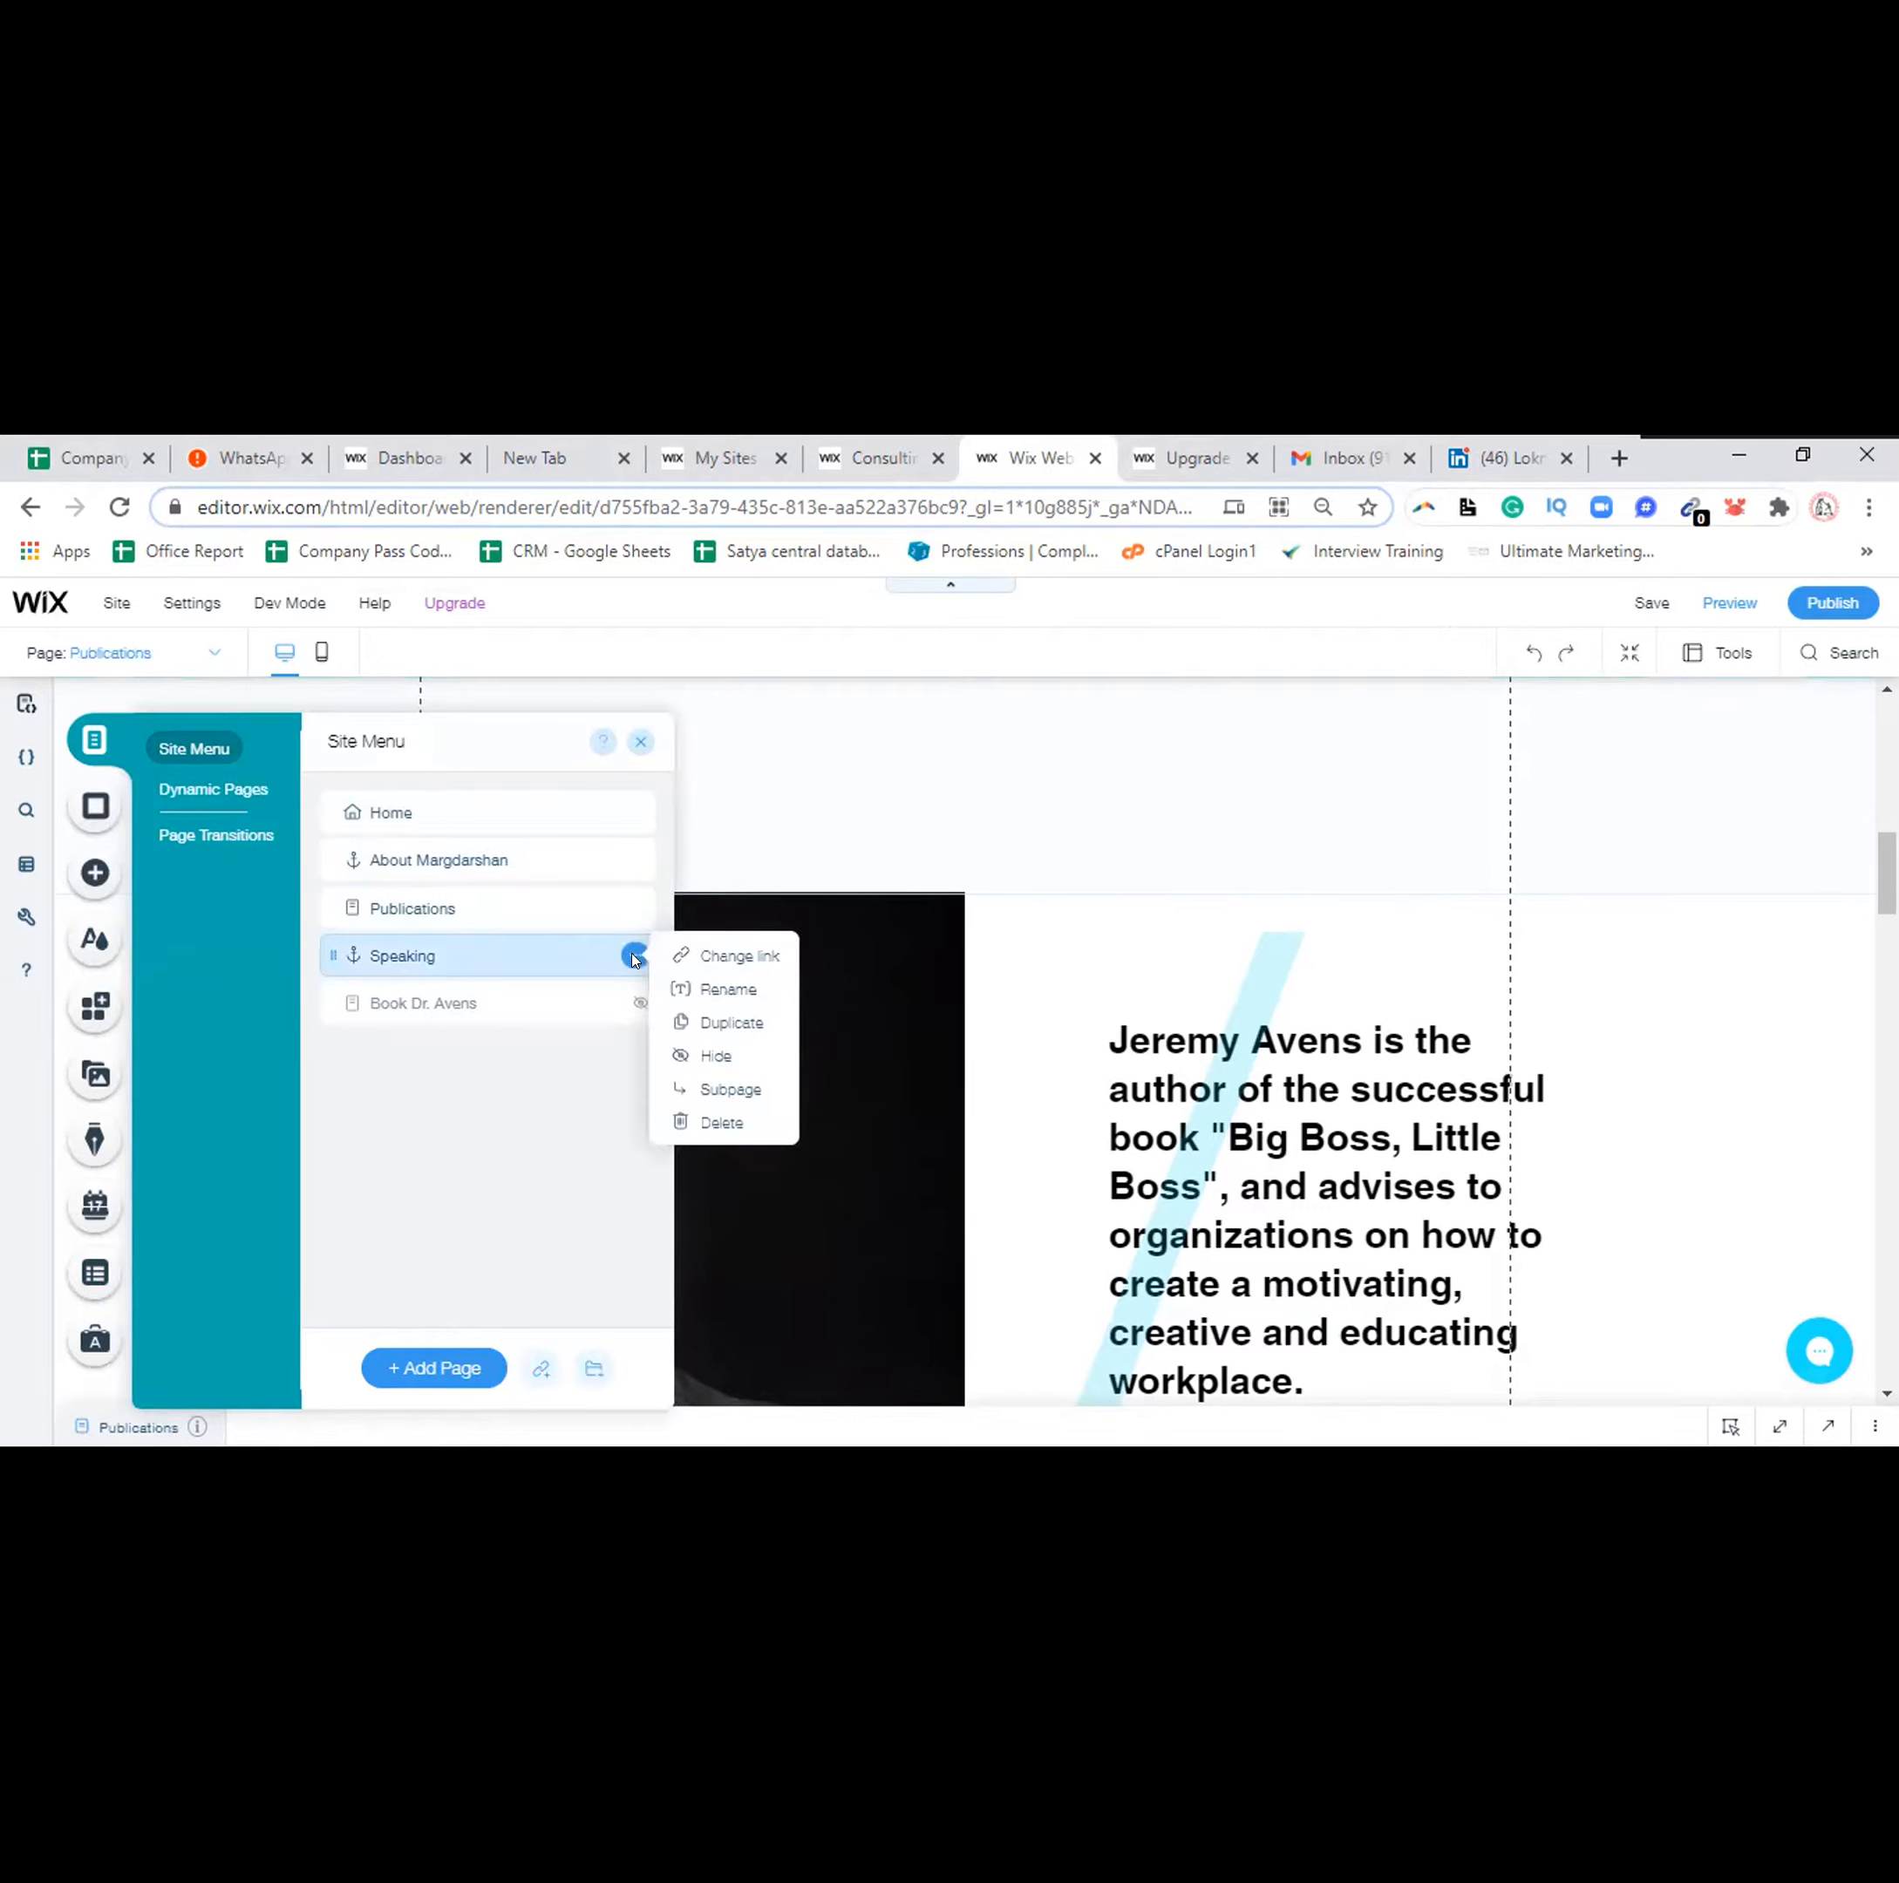
left_click(723, 988)
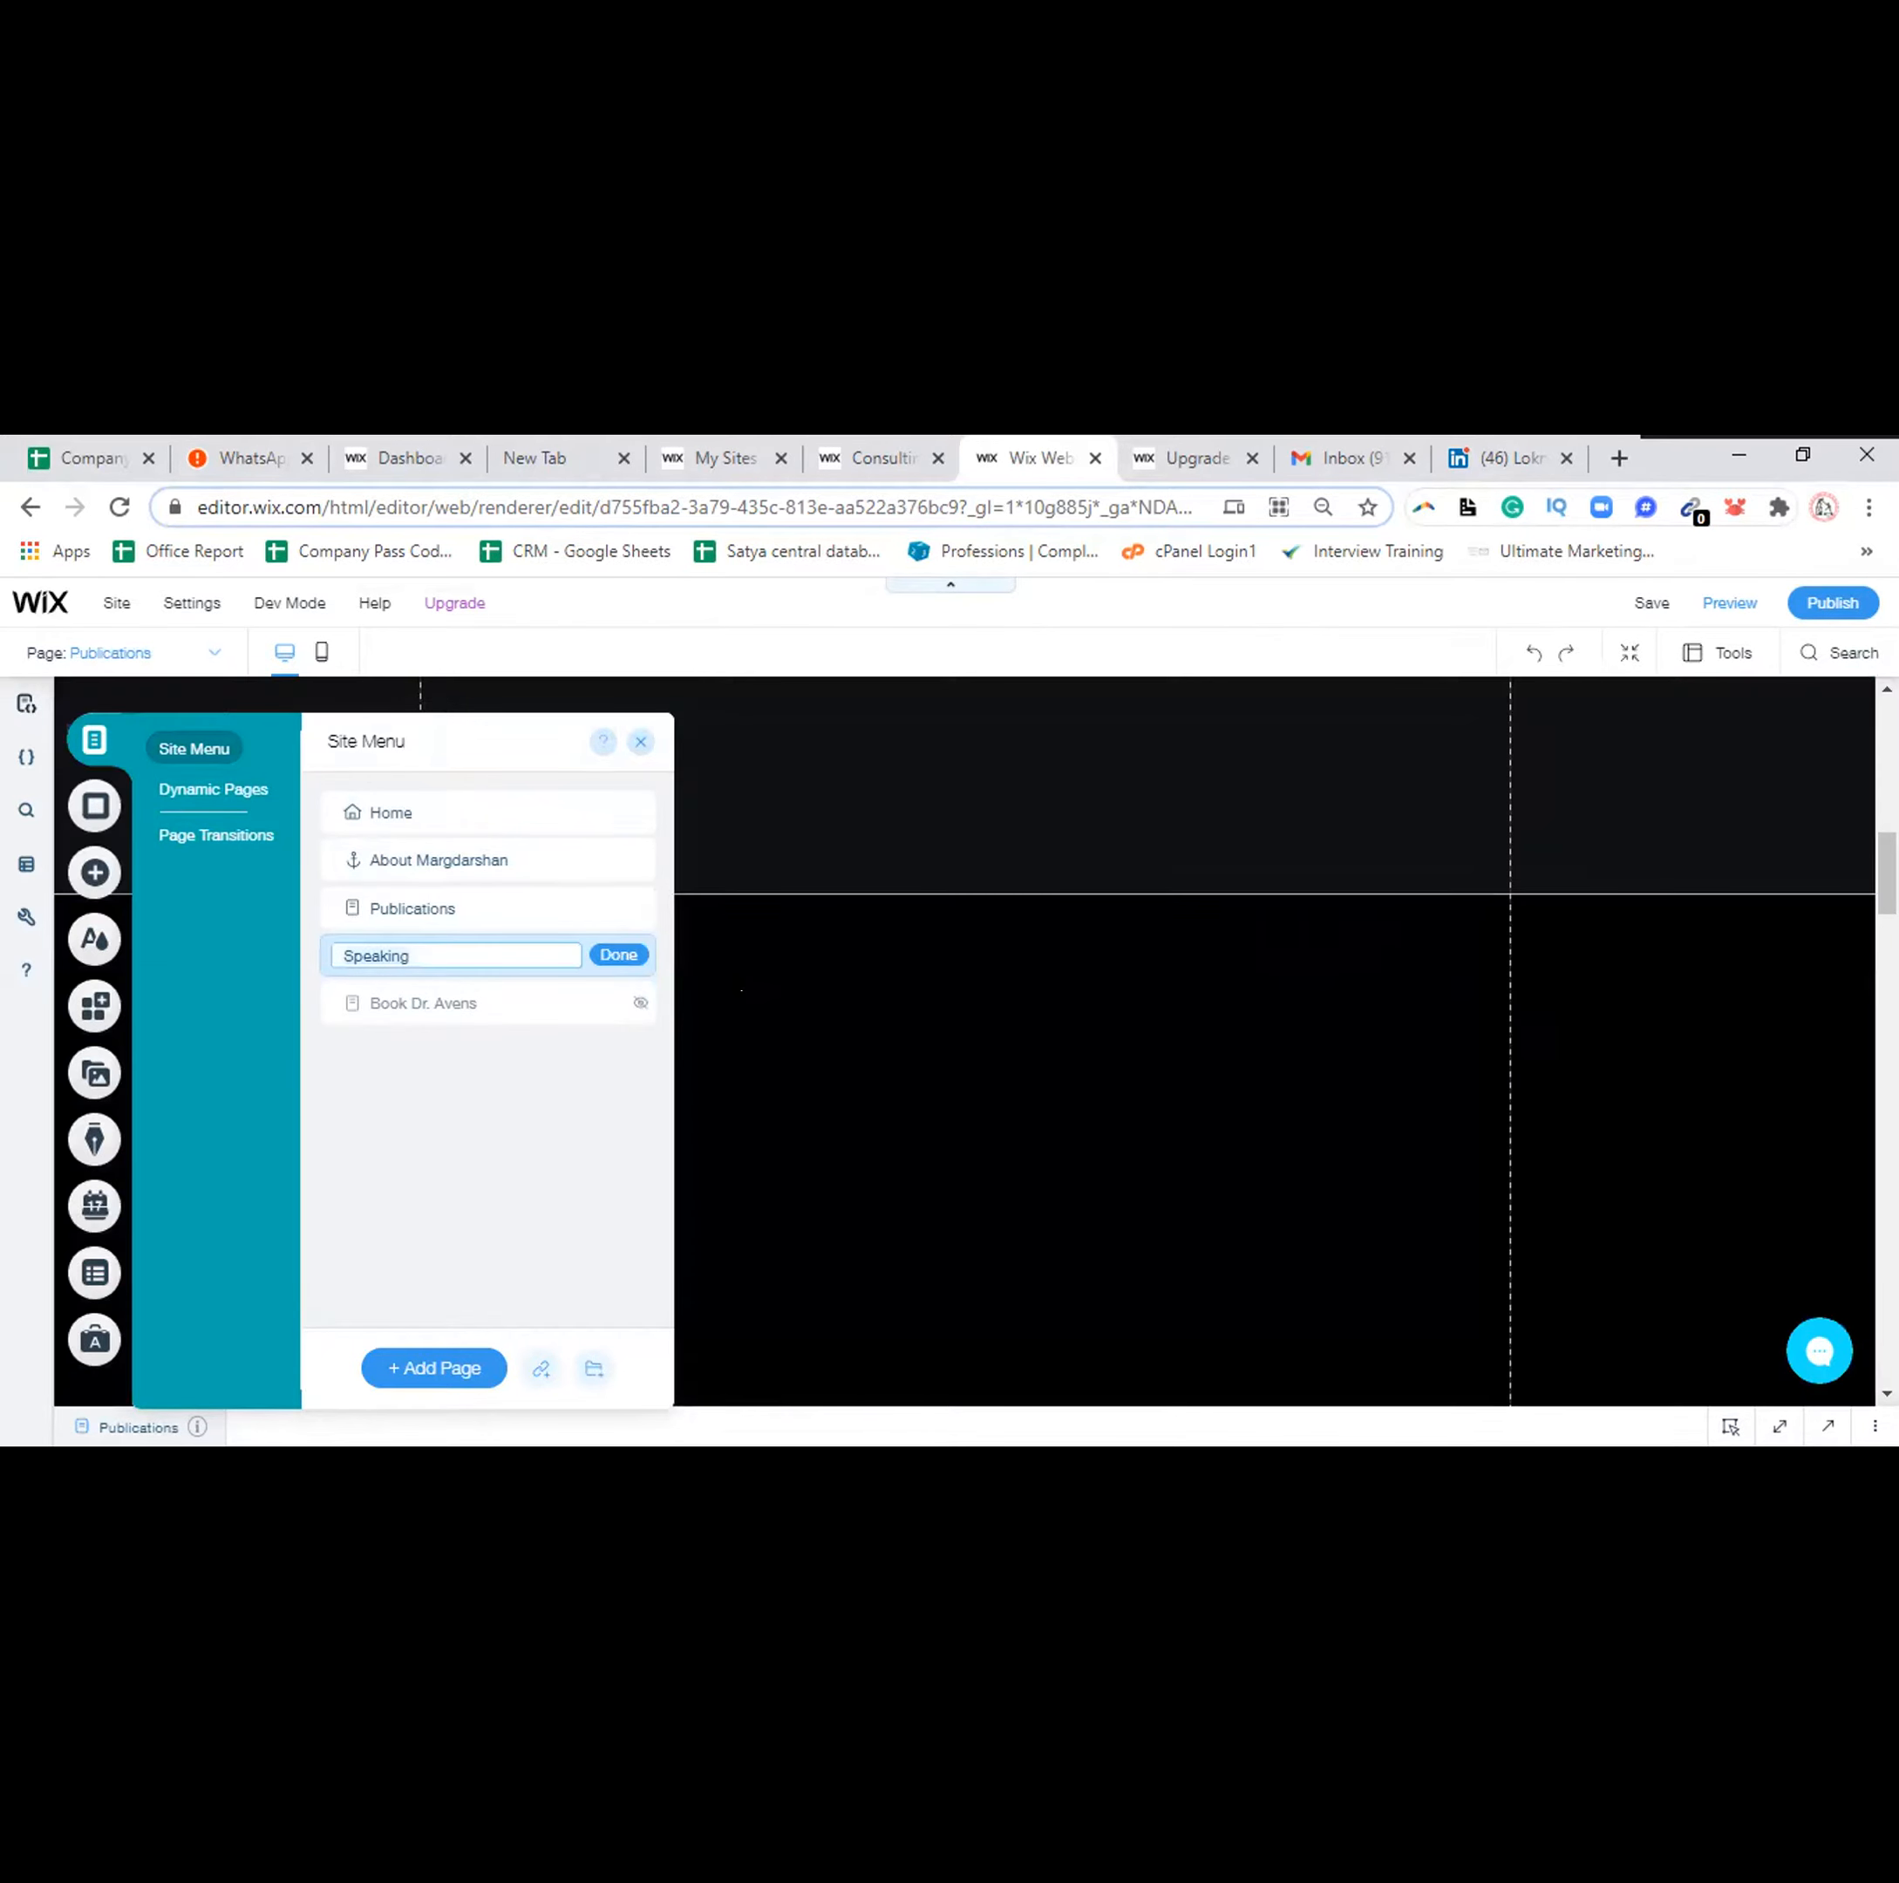
scroll(736, 982, "down", 1)
type("Gala")
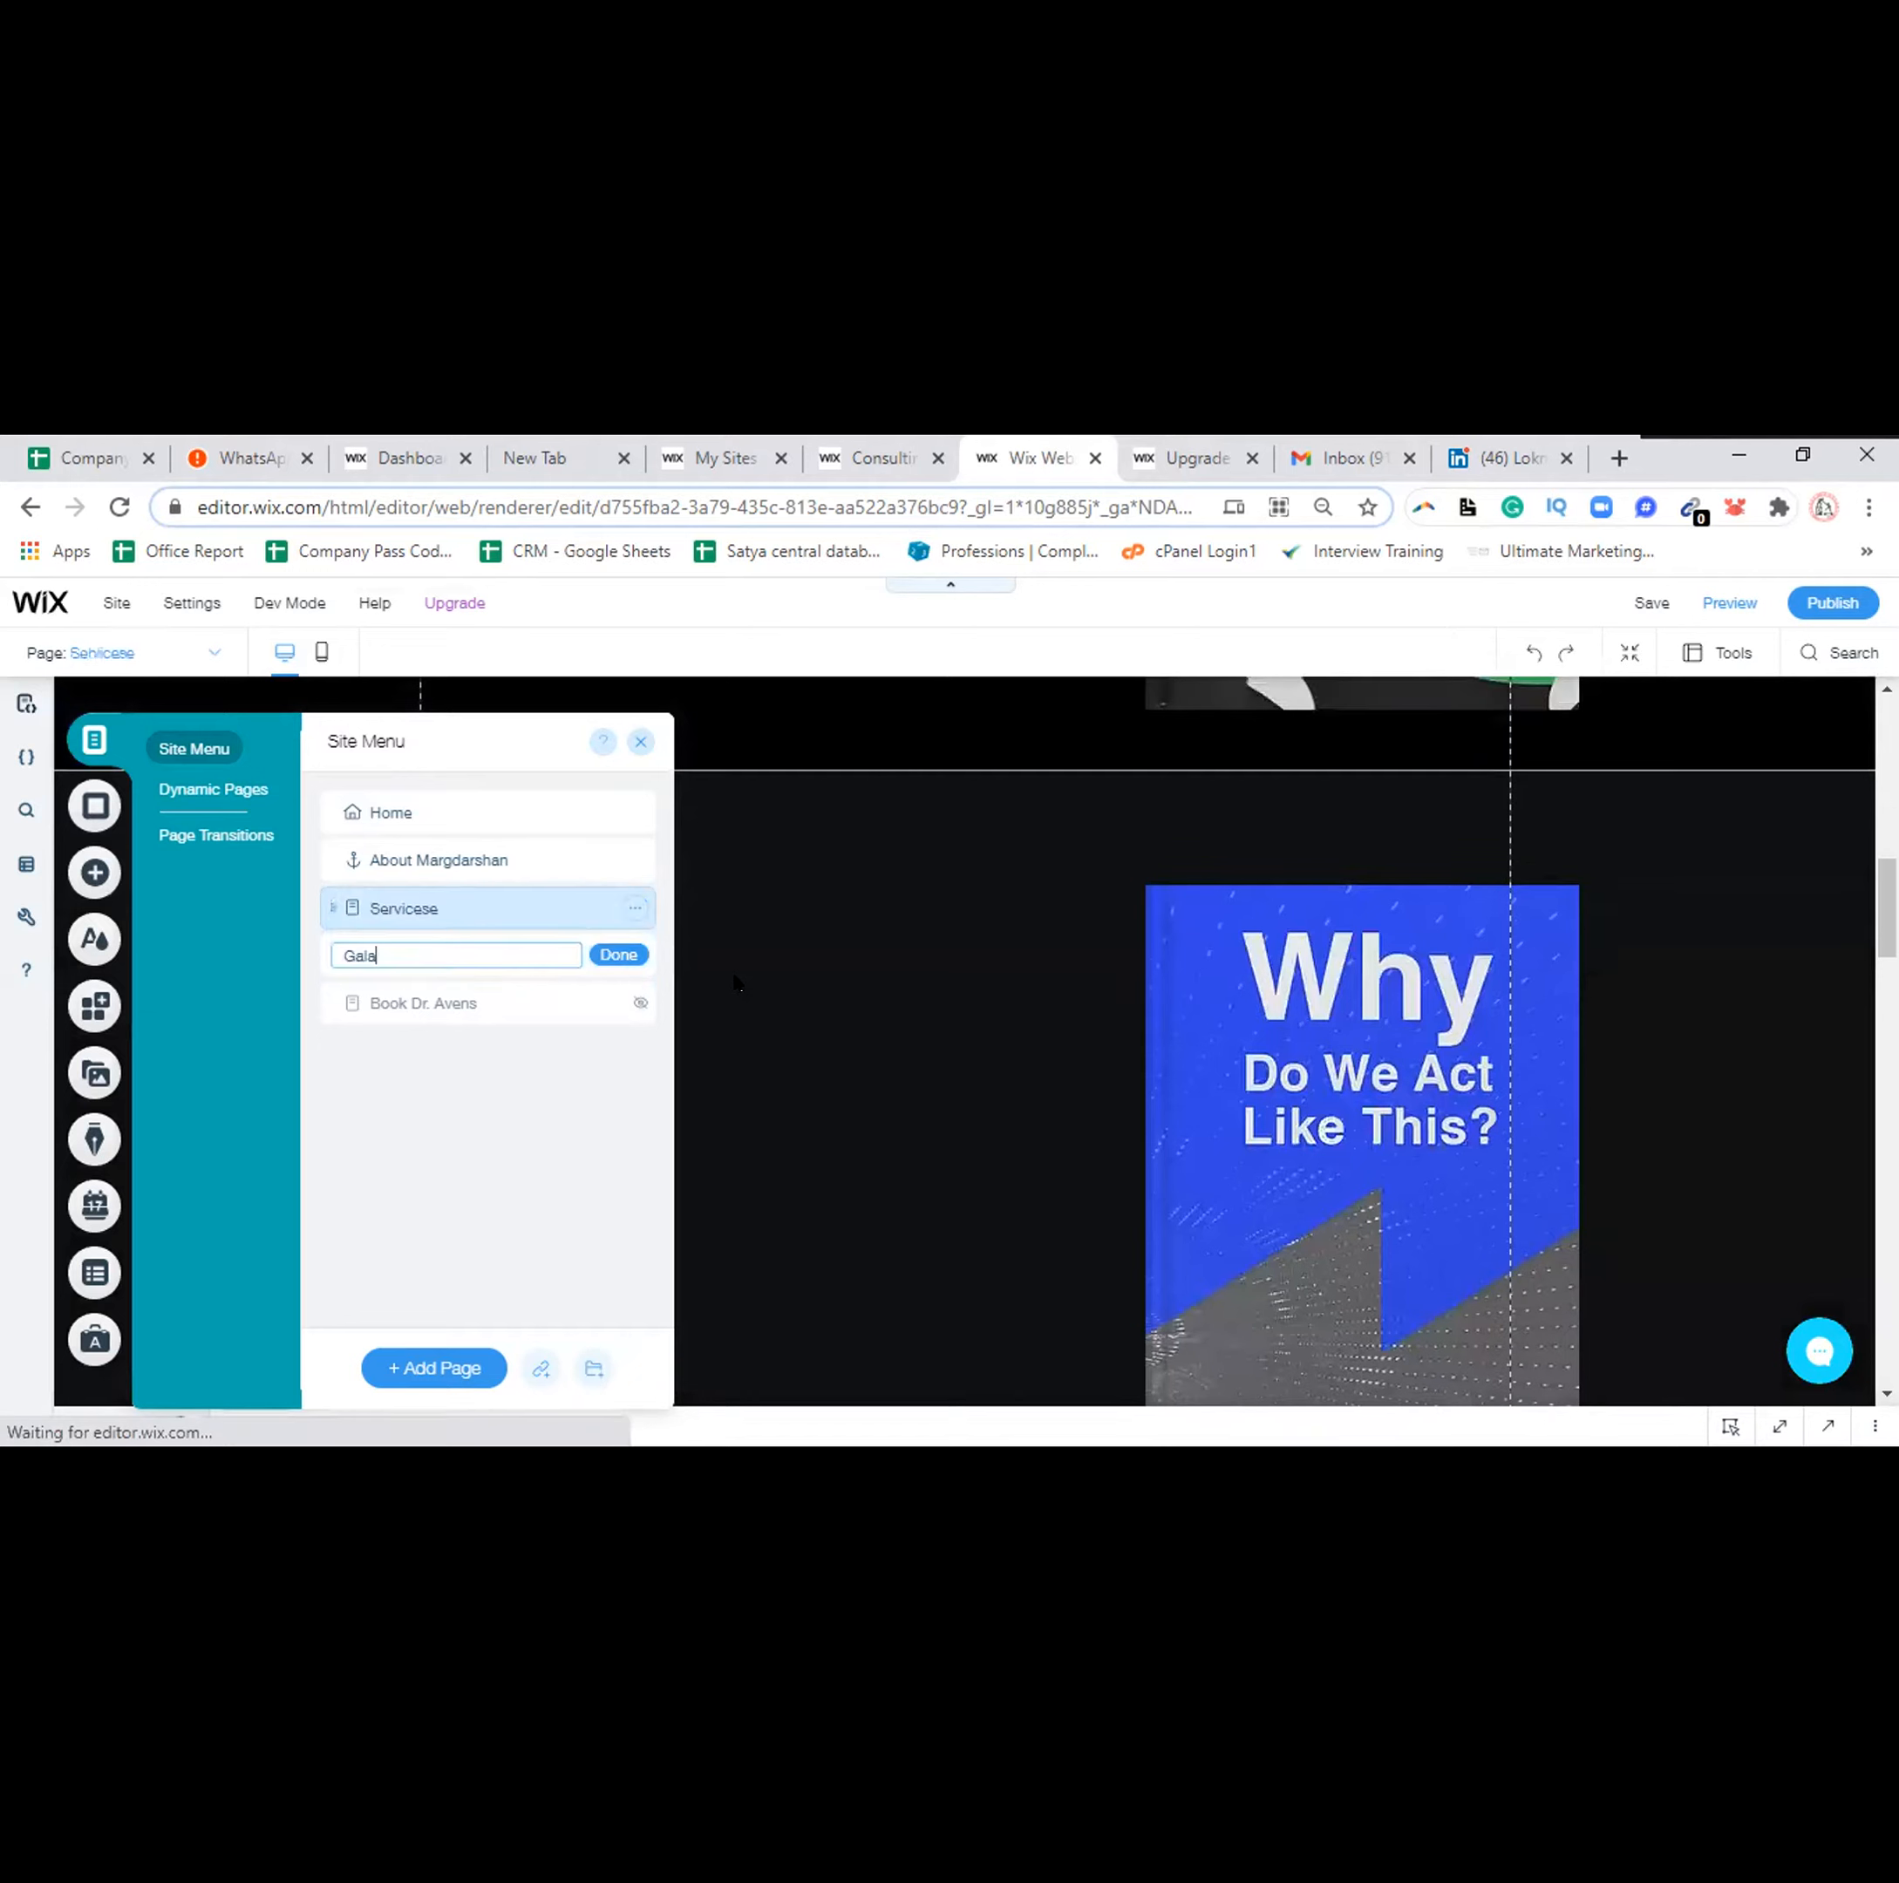
type("ry")
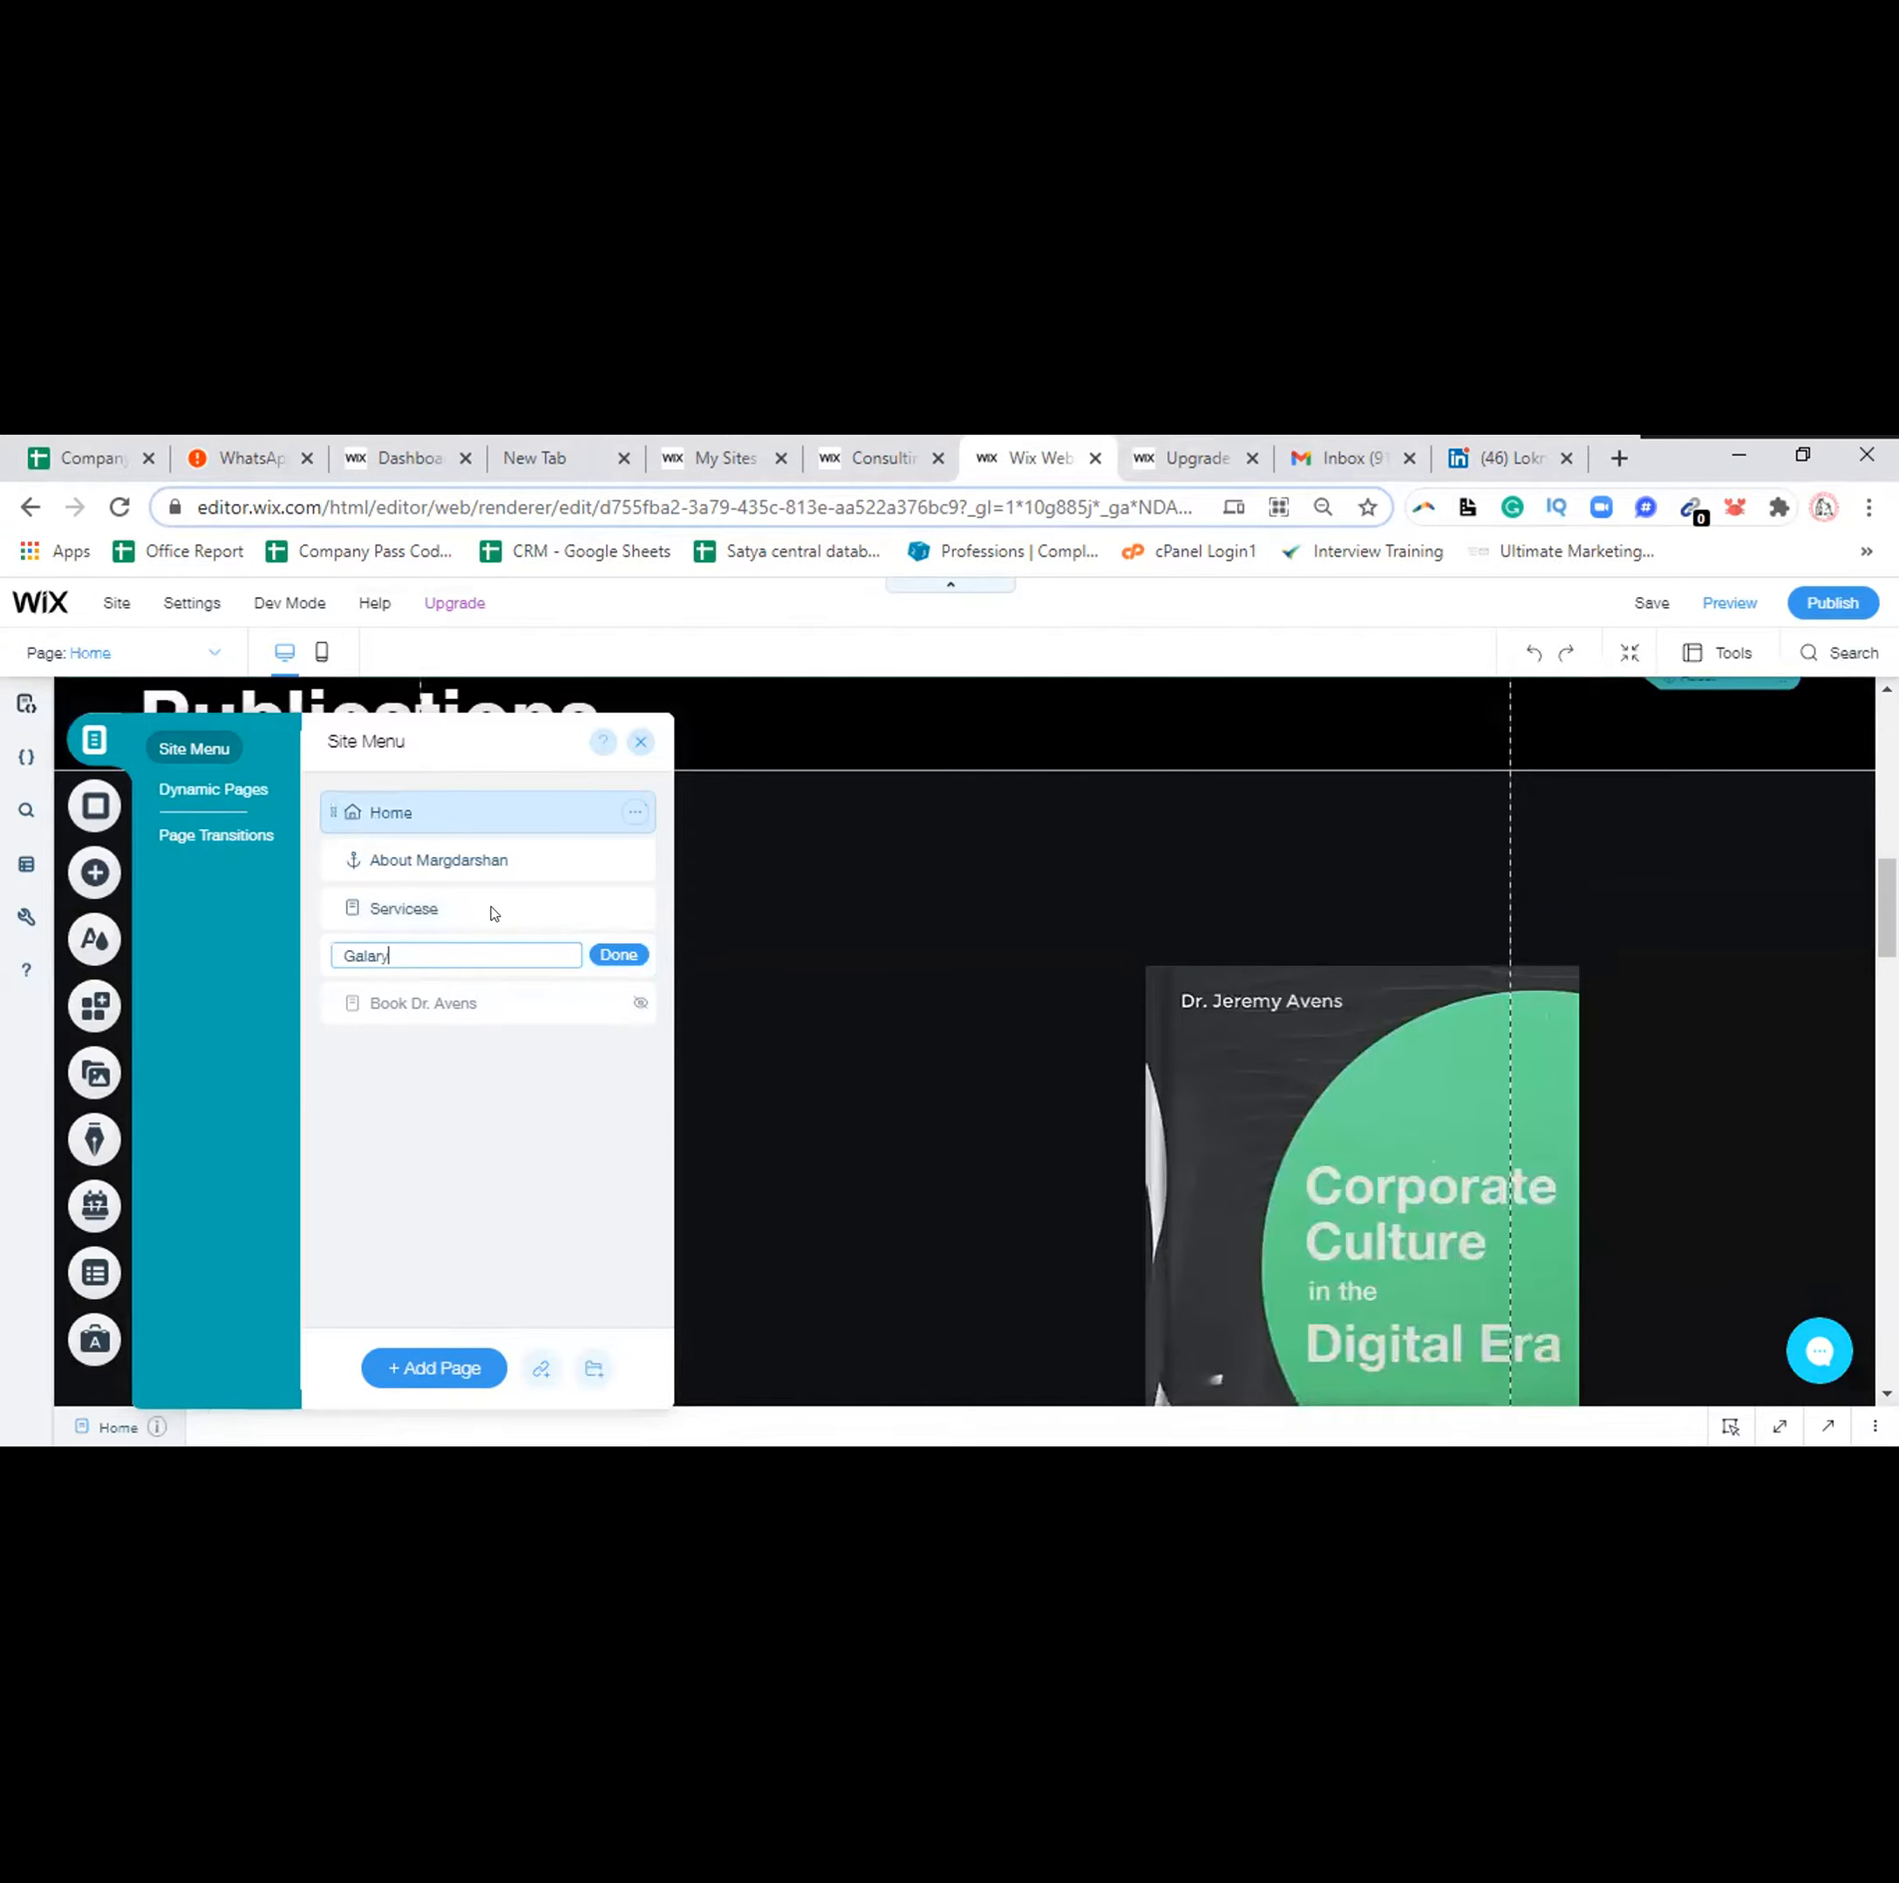
left_click(619, 911)
Correct the misspelled 'Servicese' page name to 'Services'
left_click(632, 909)
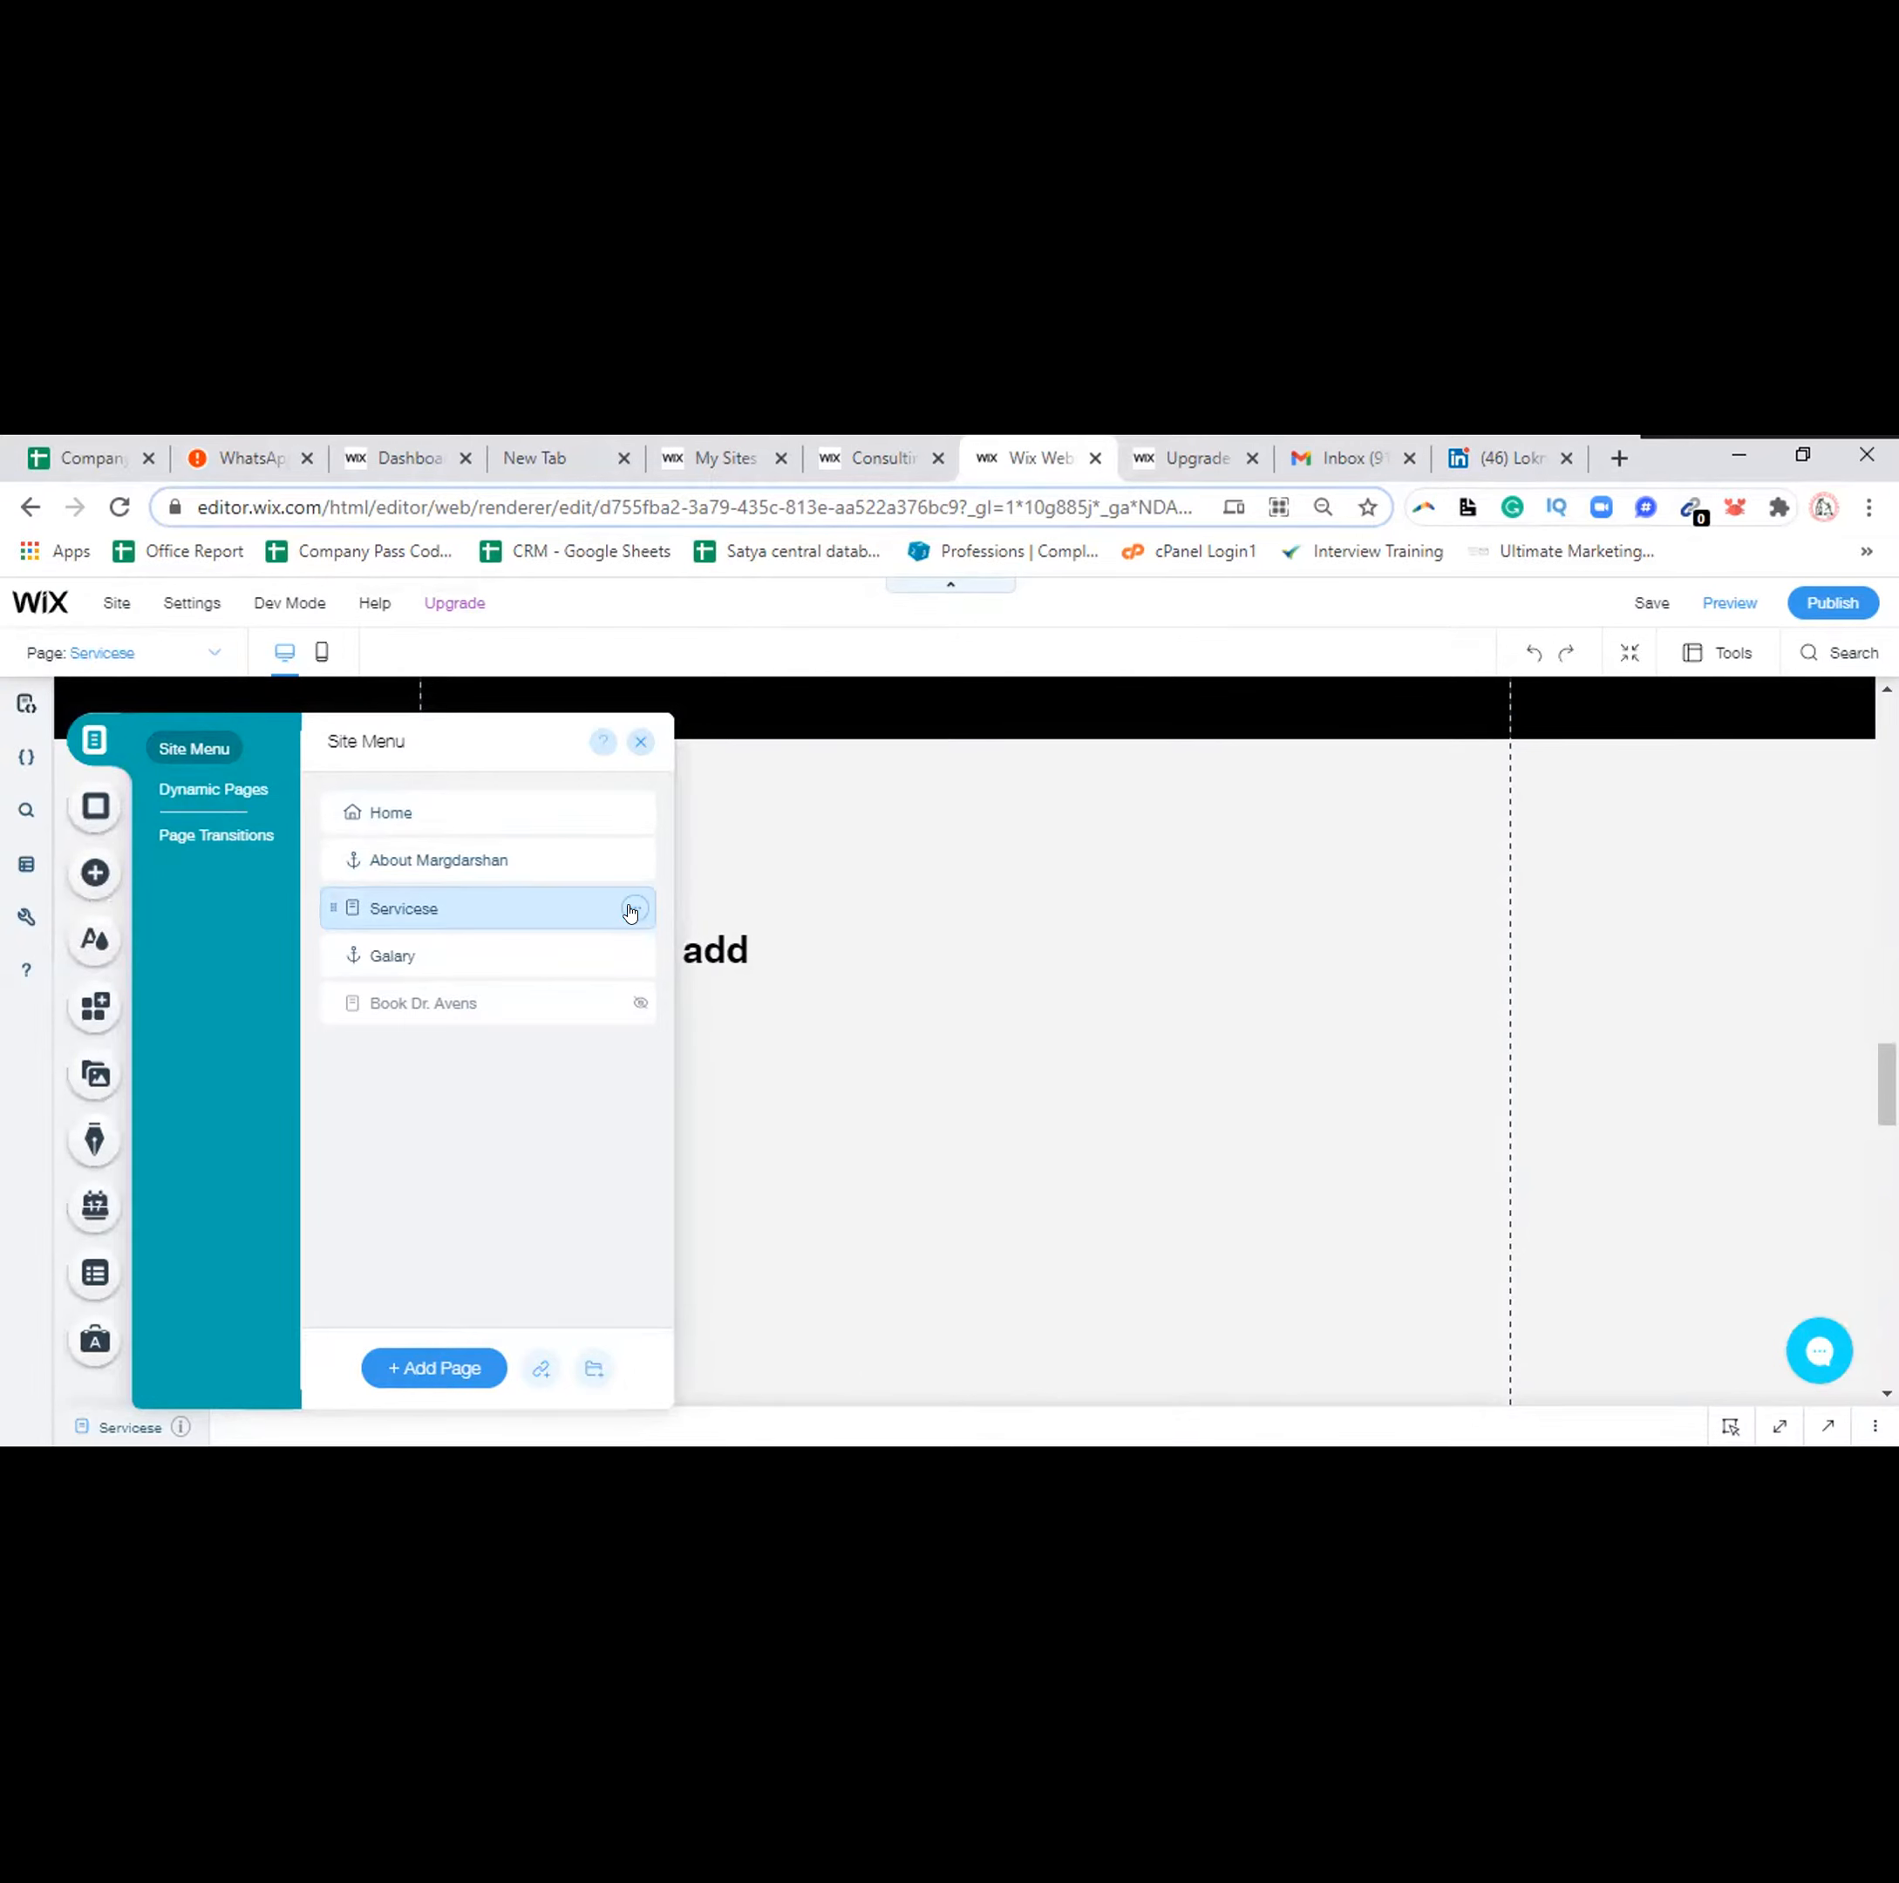
left_click(634, 909)
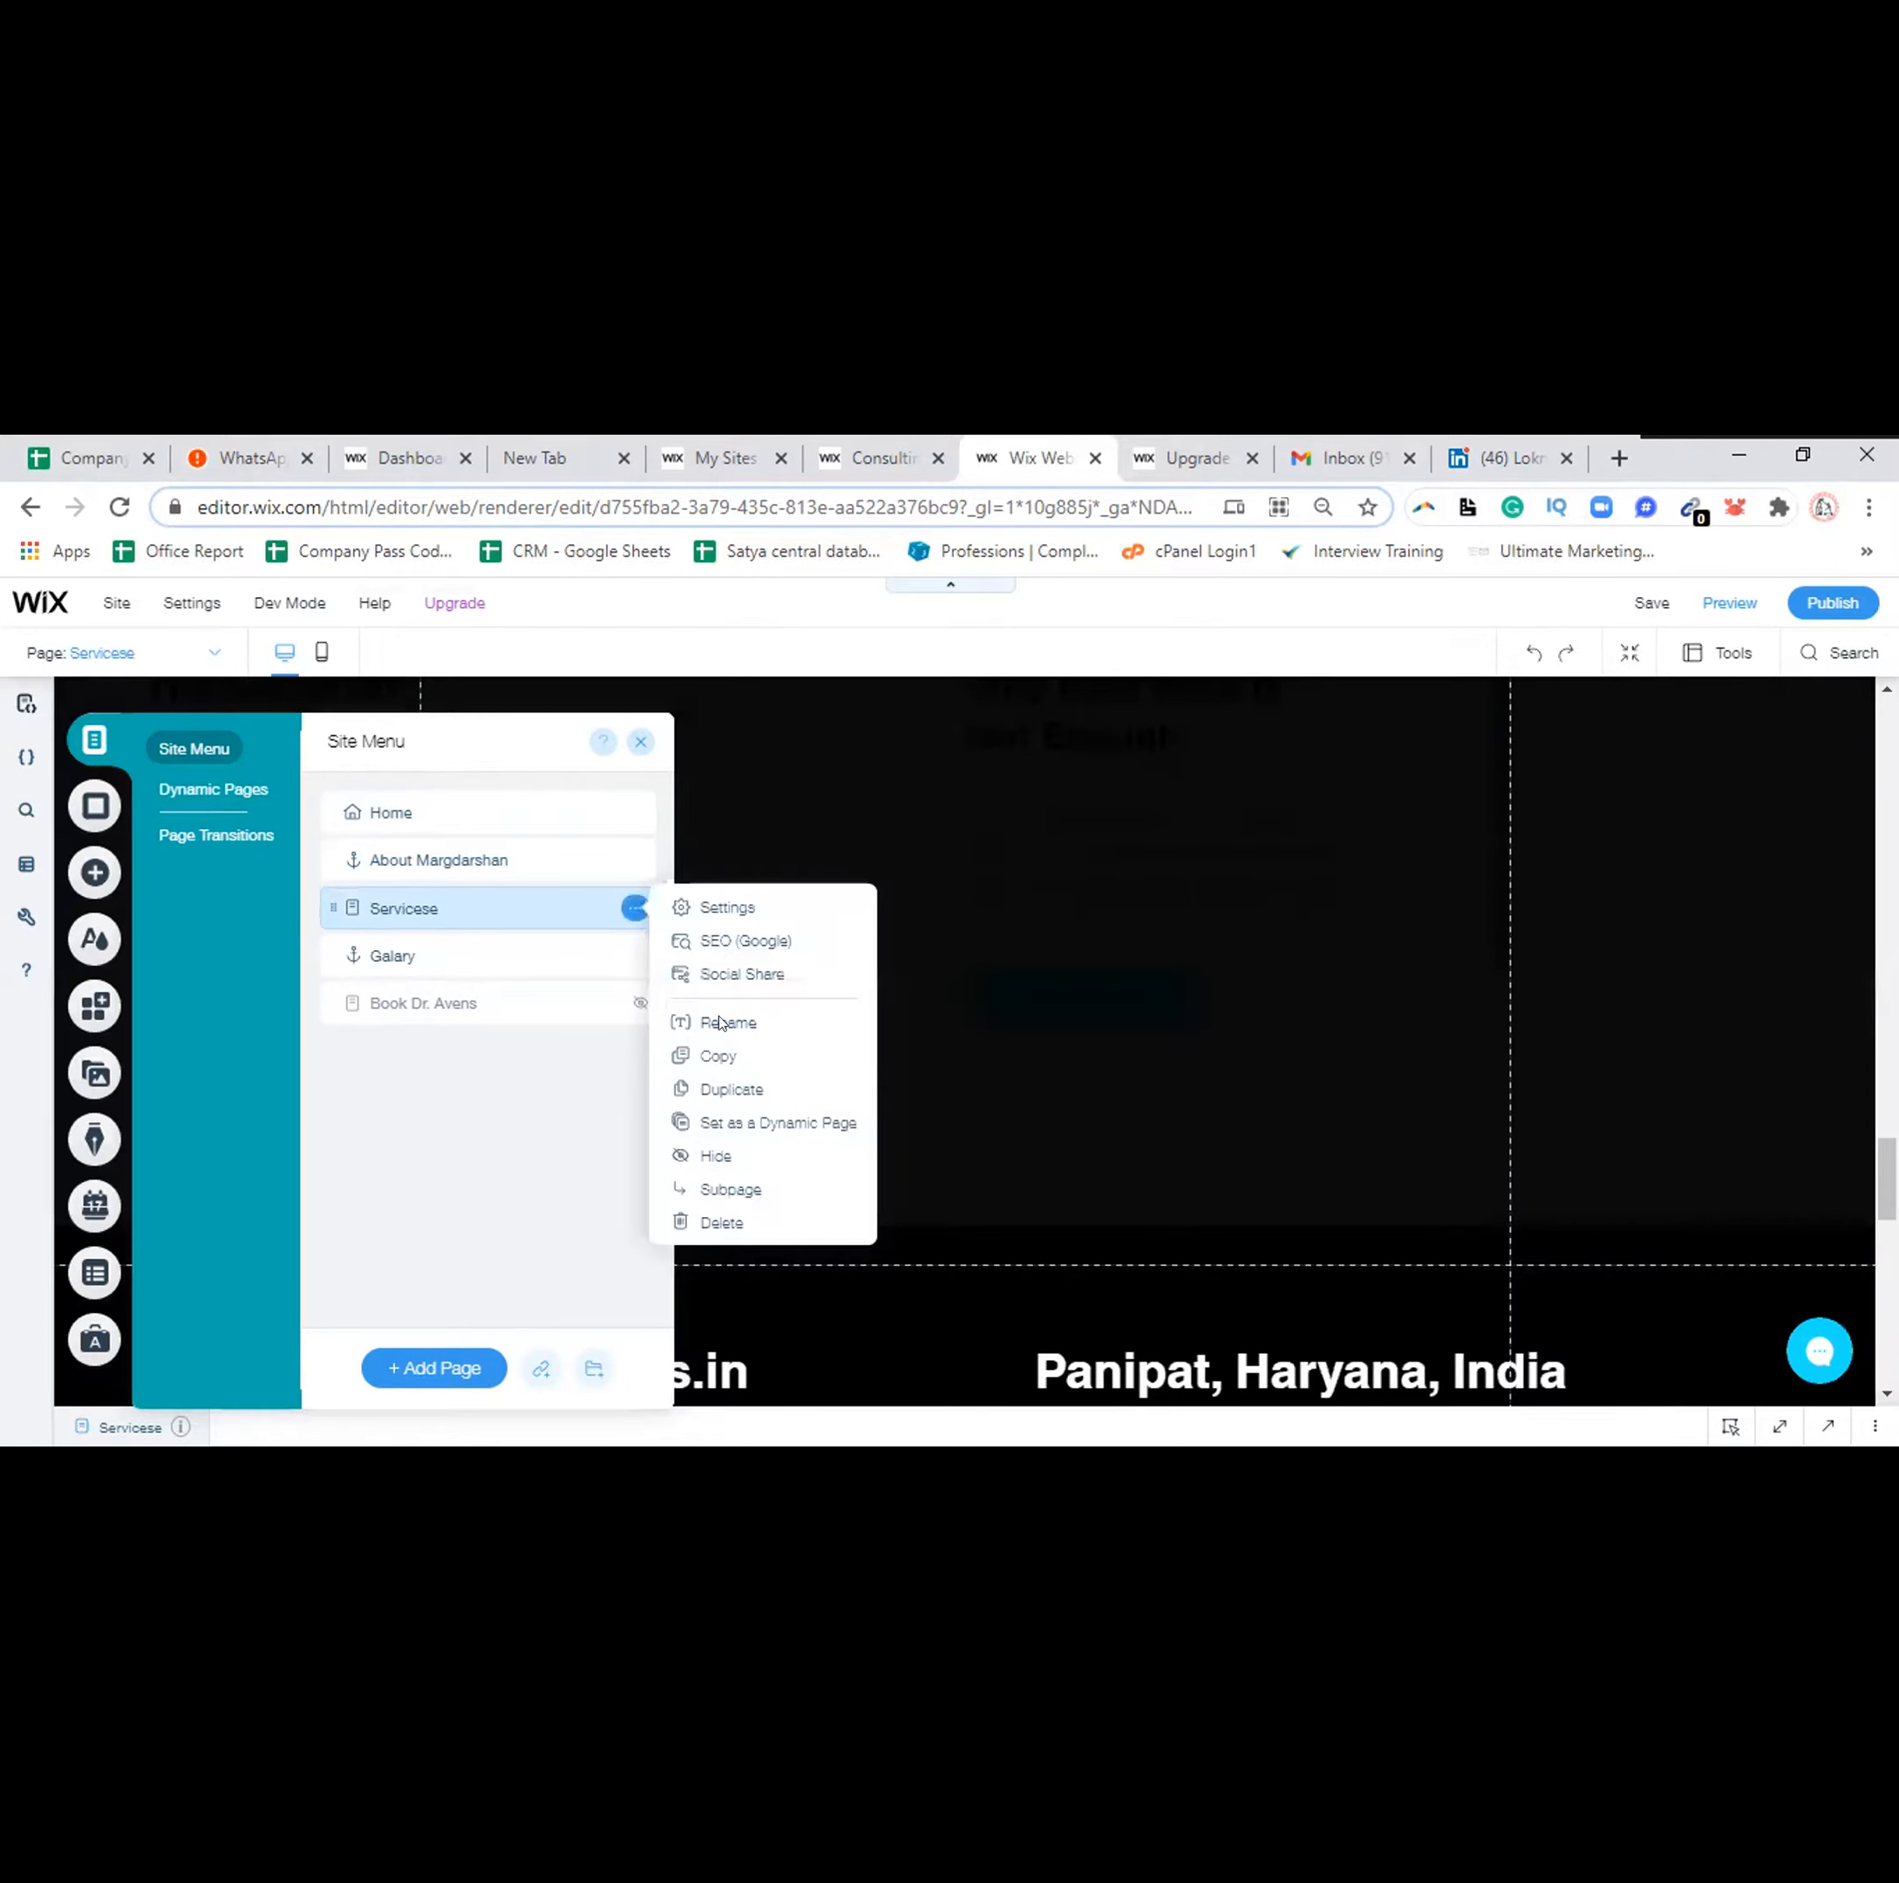
left_click(720, 1023)
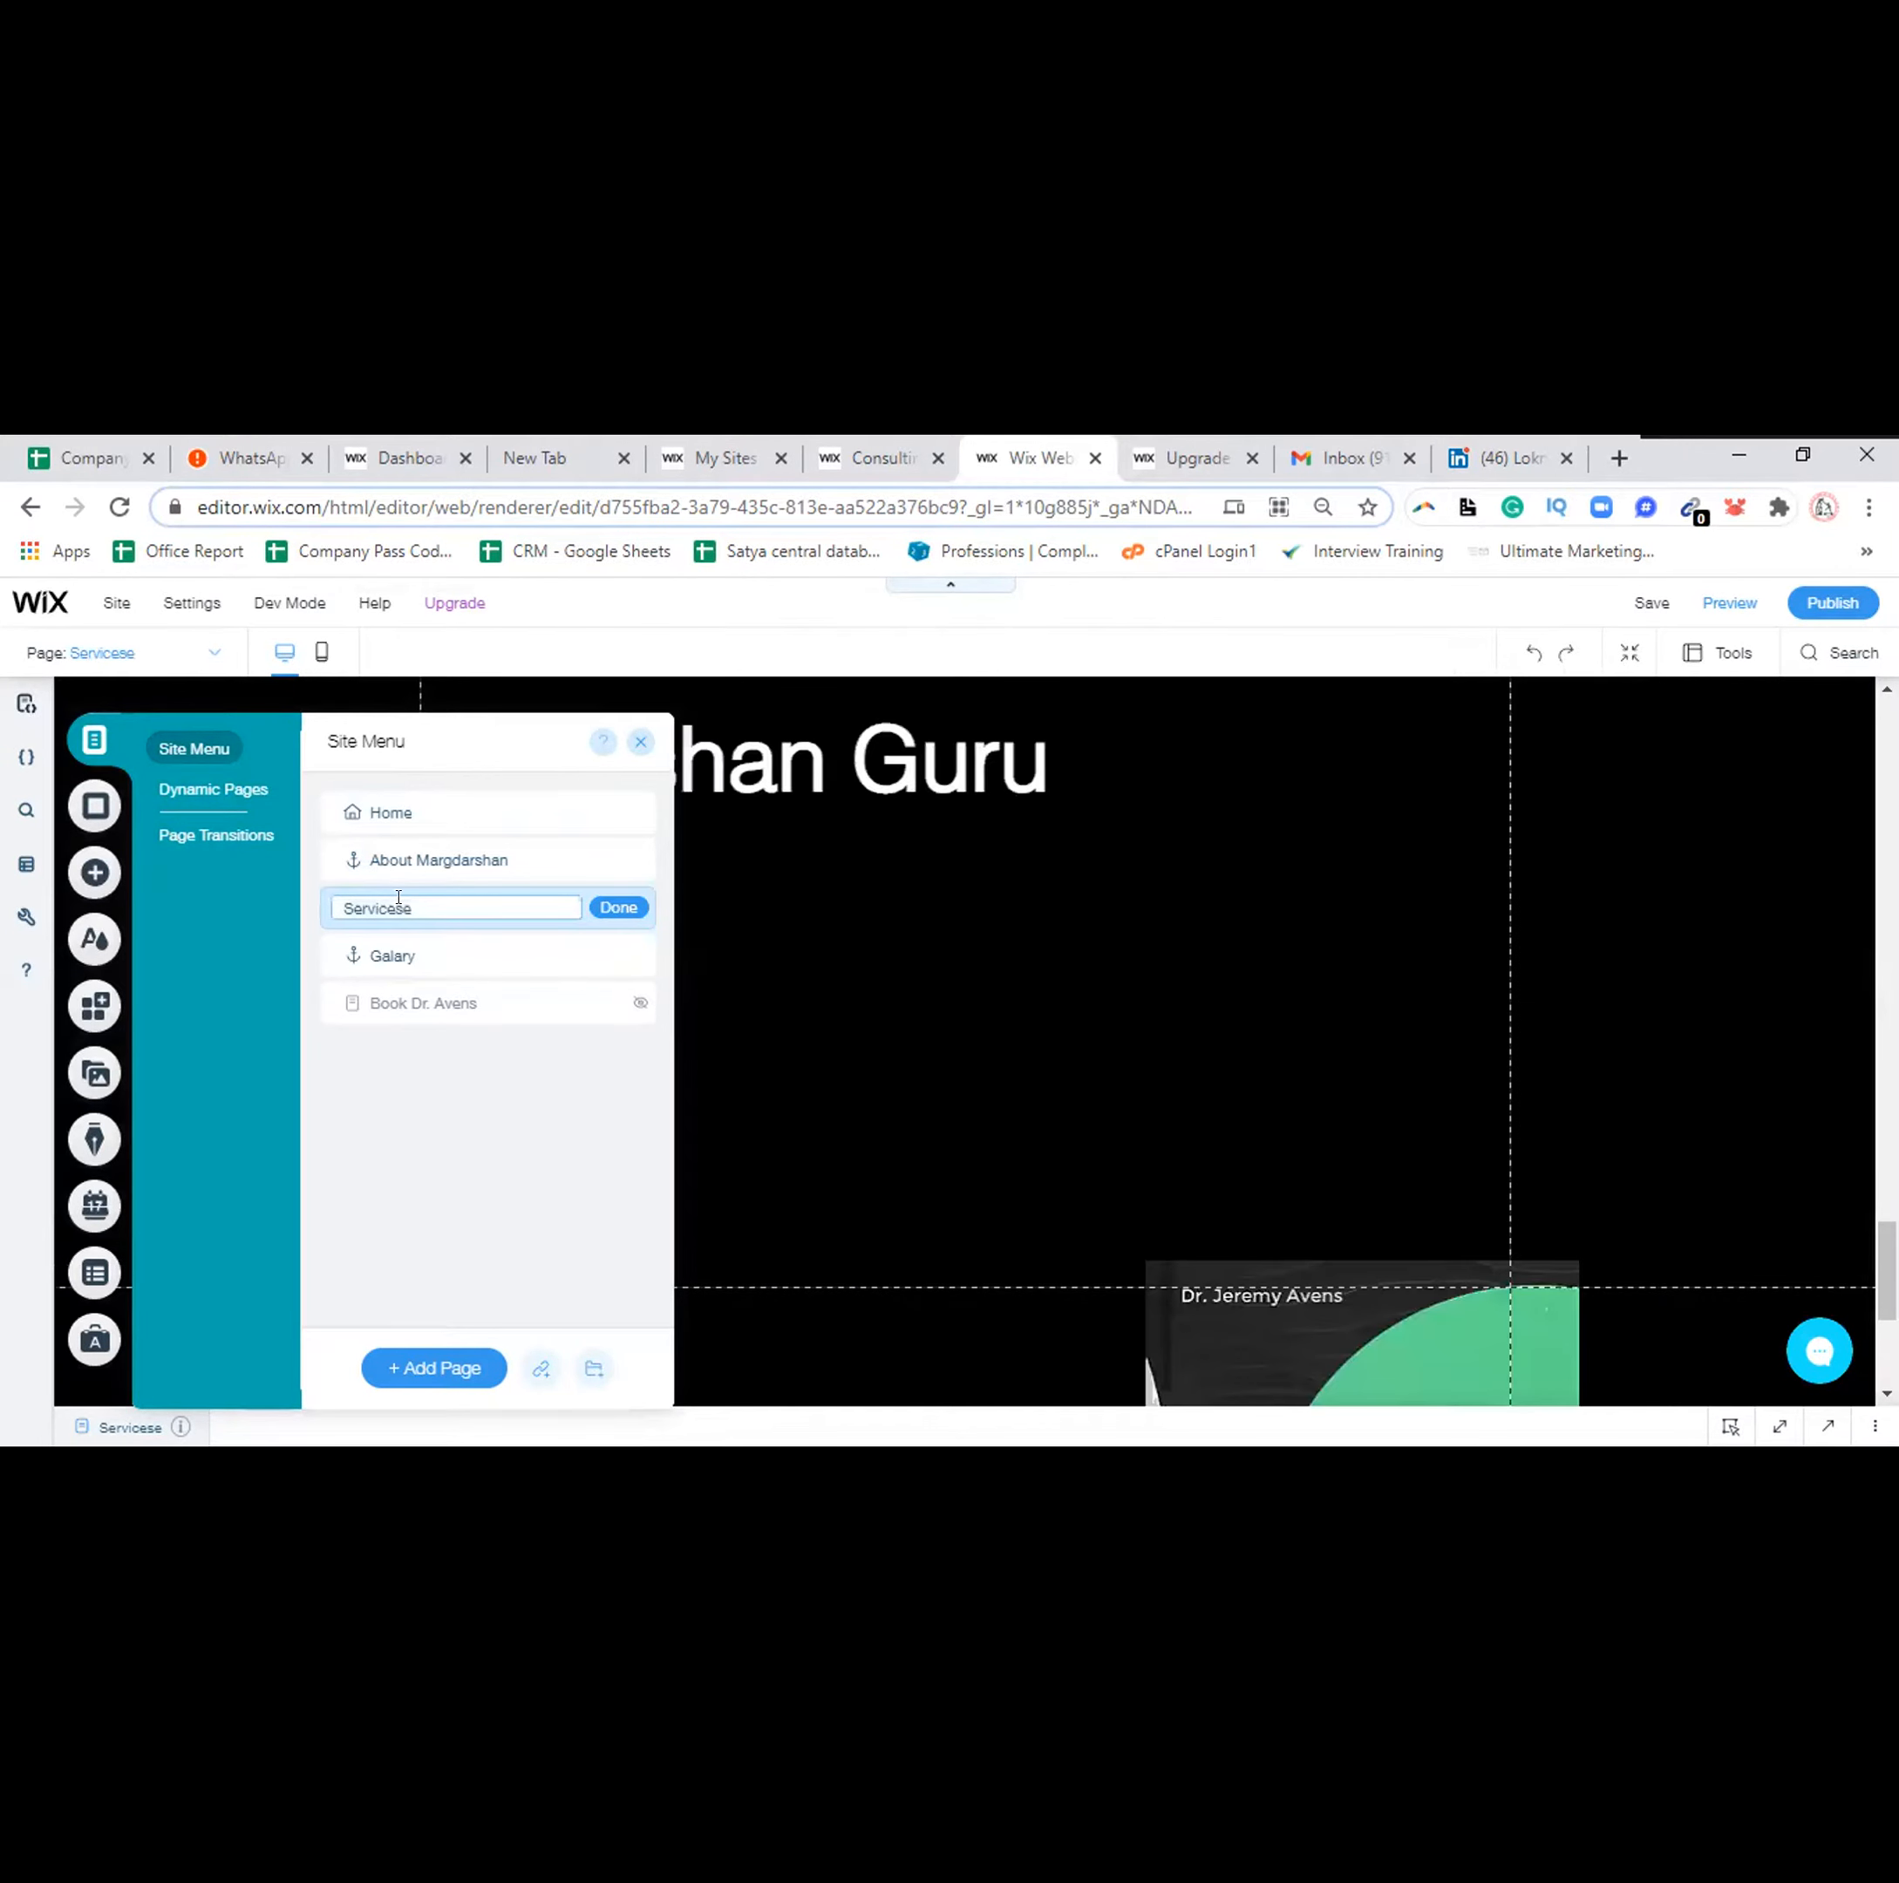
key("BackSpace")
left_click(611, 896)
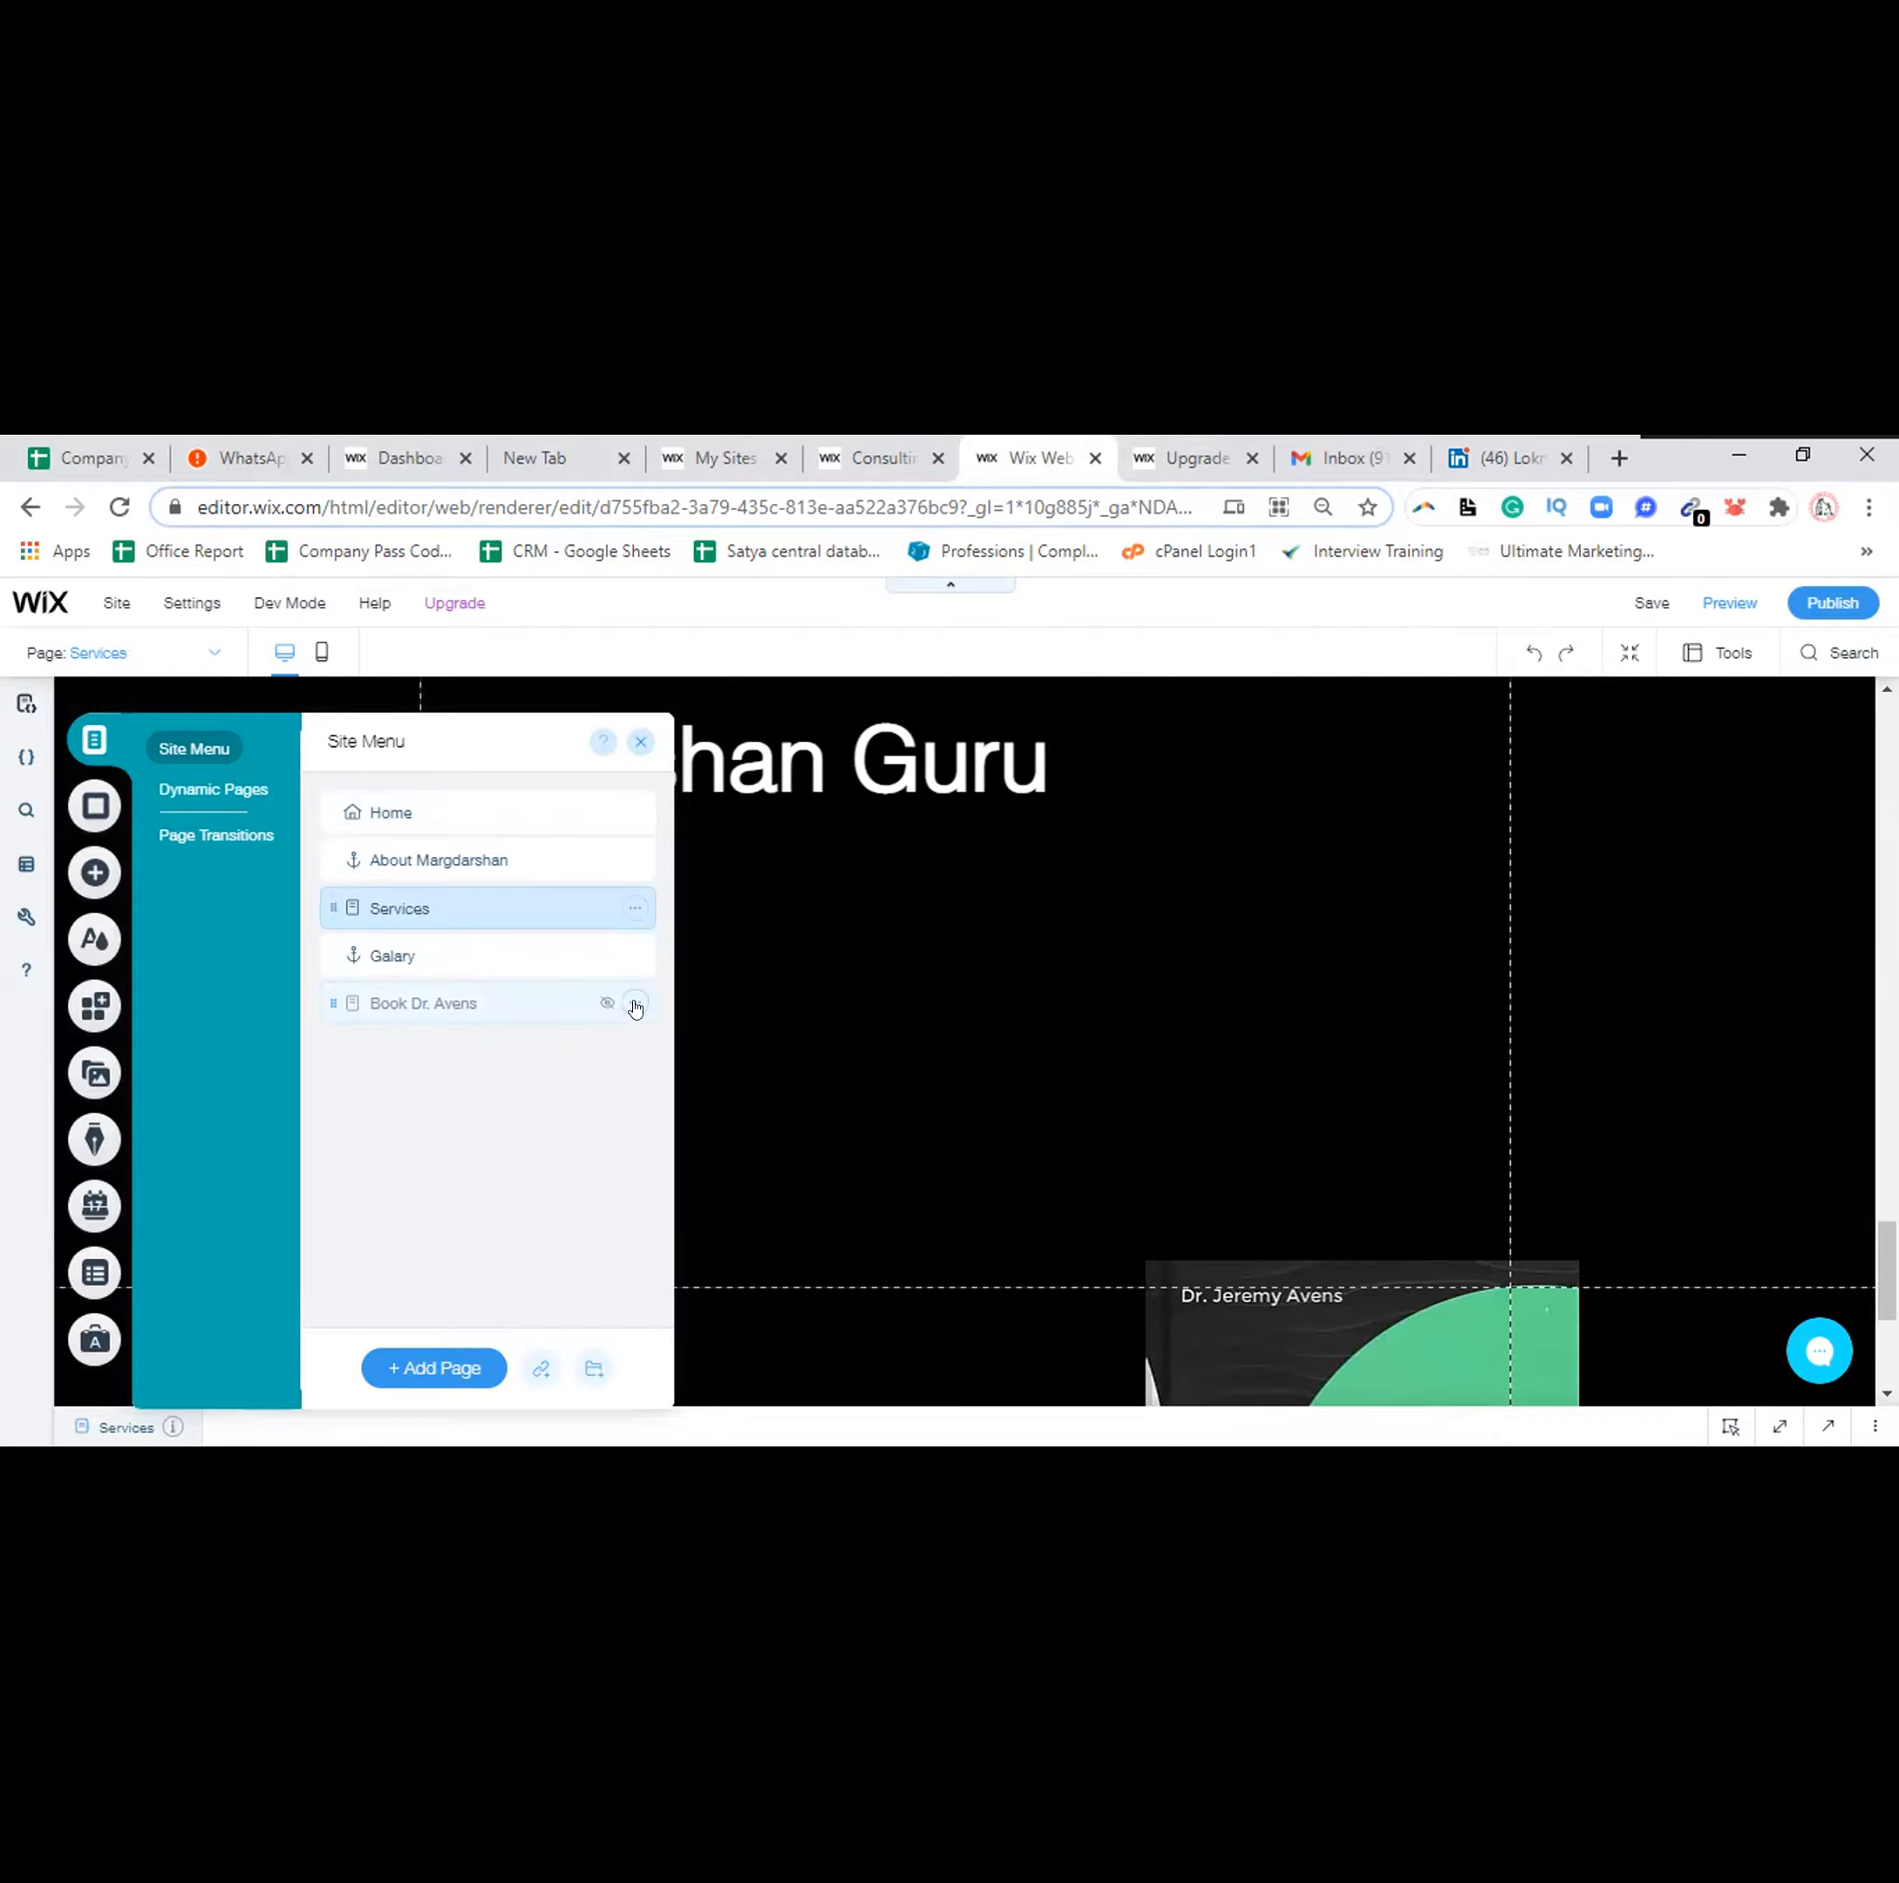
left_click(634, 1006)
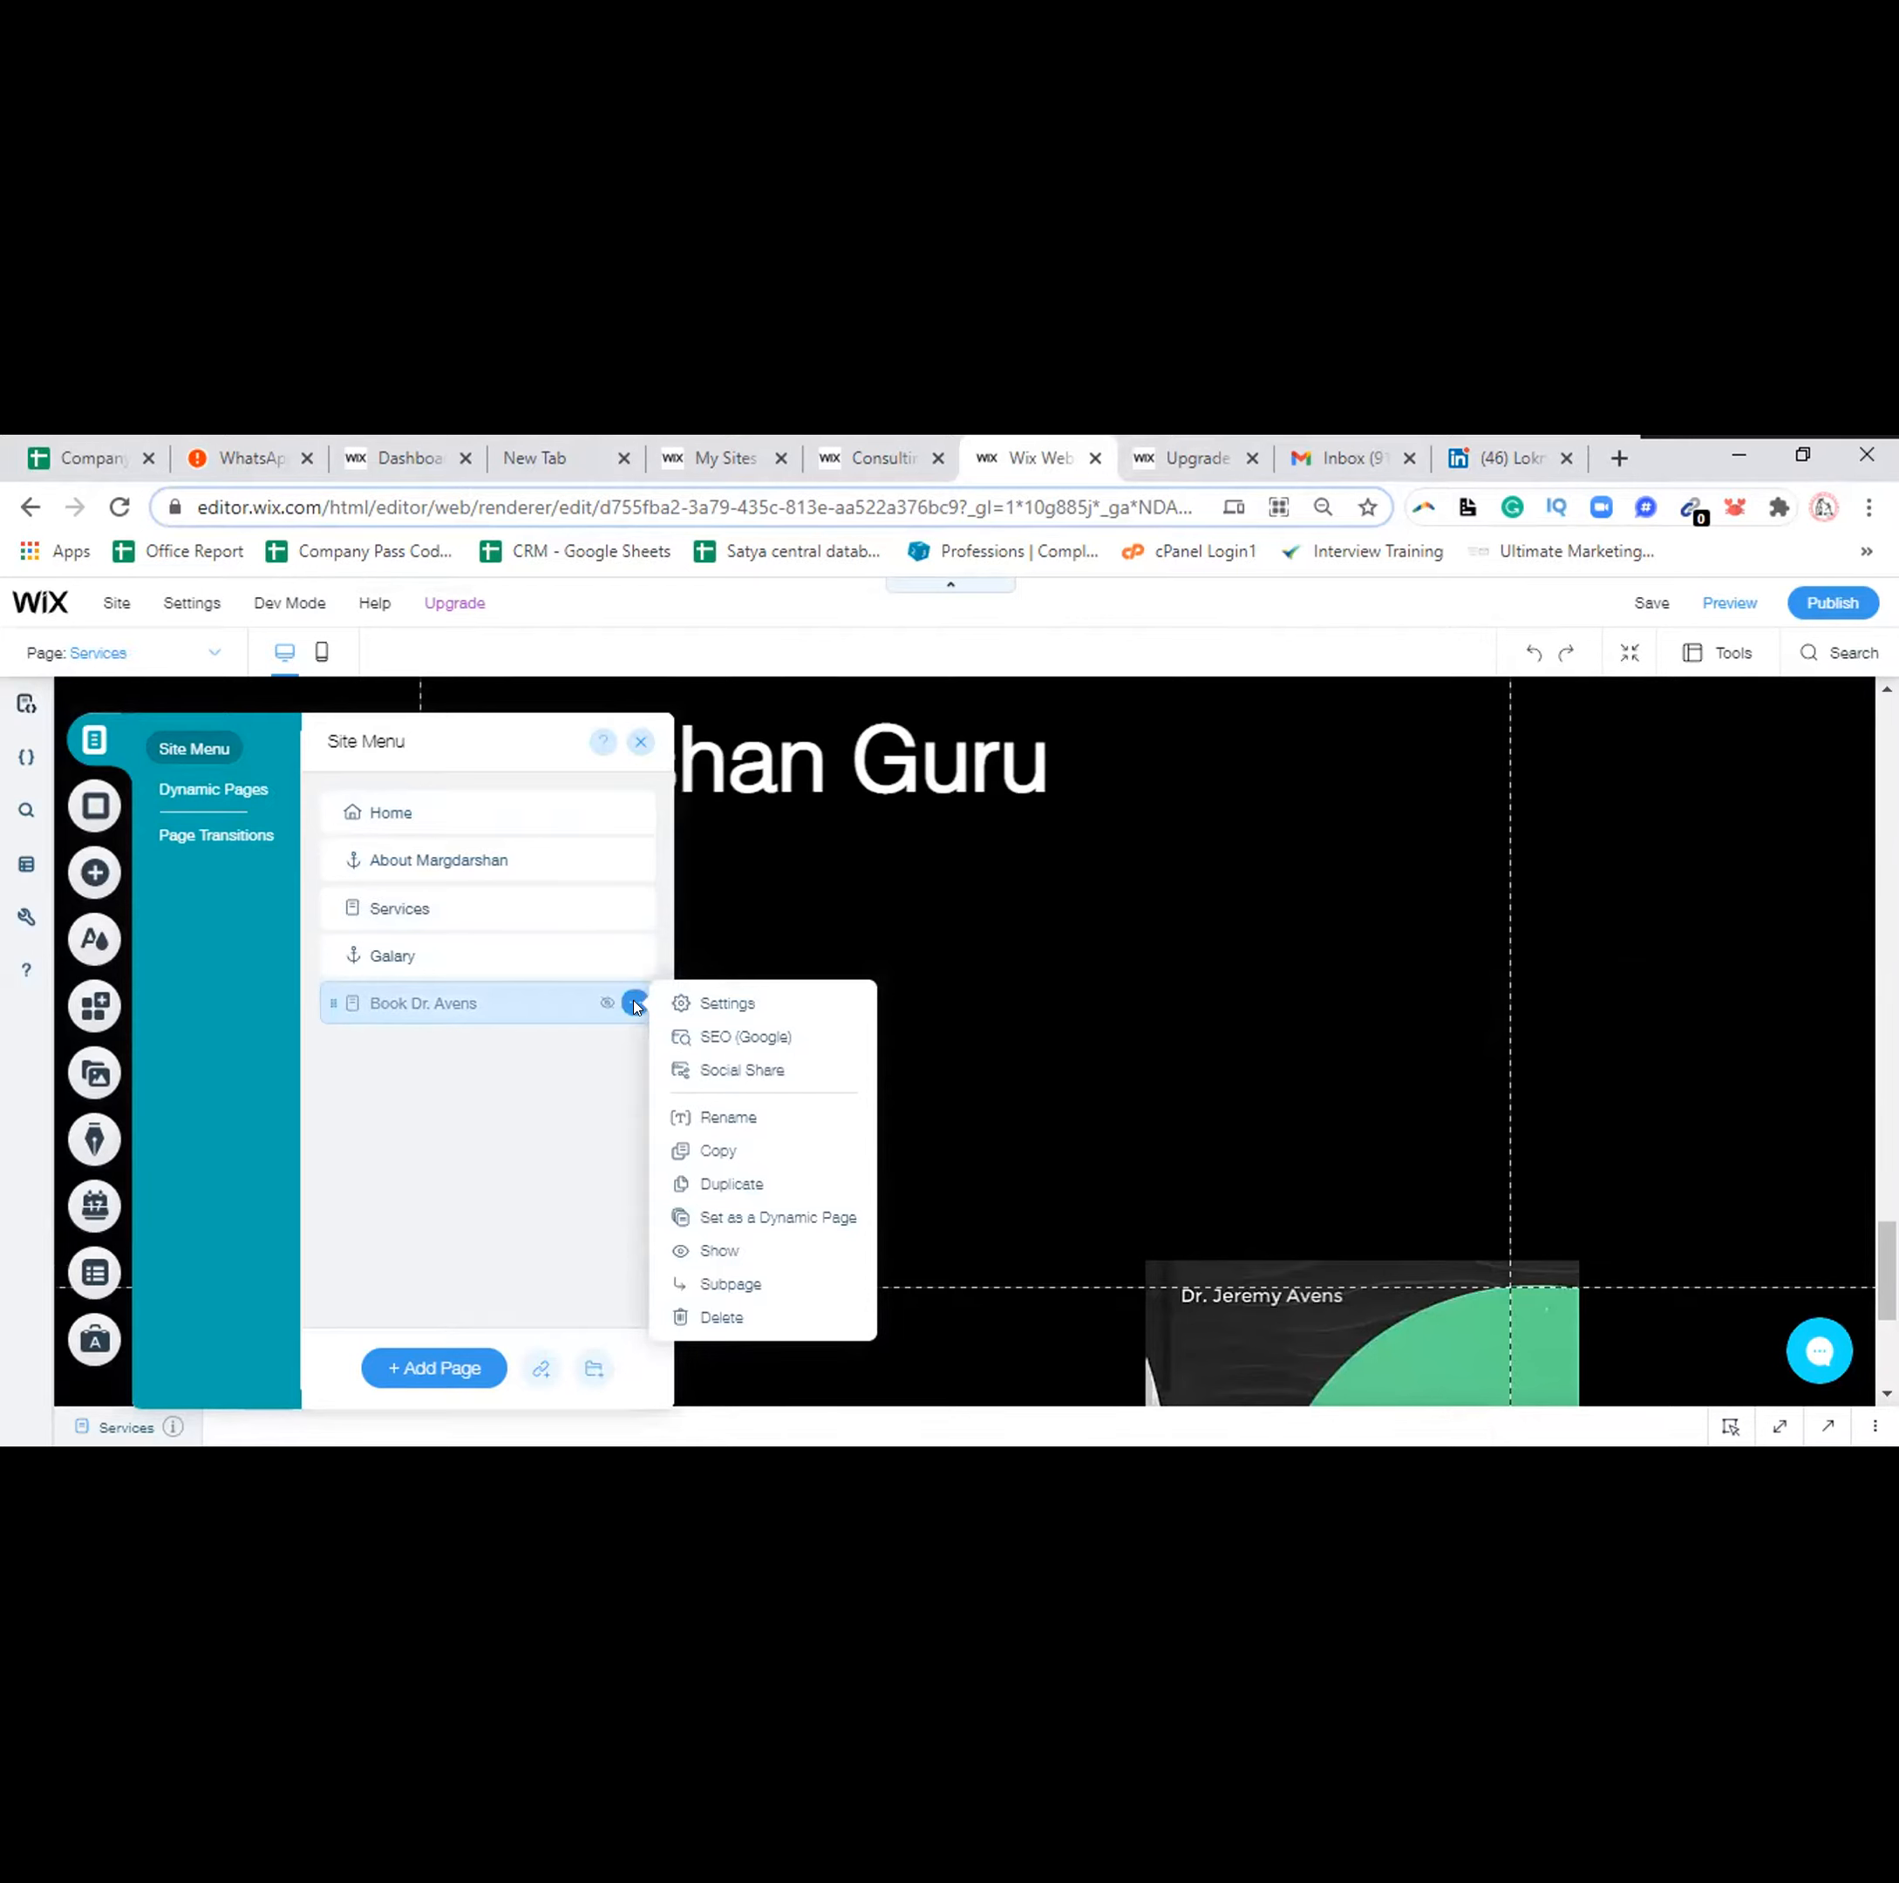
left_click(566, 1090)
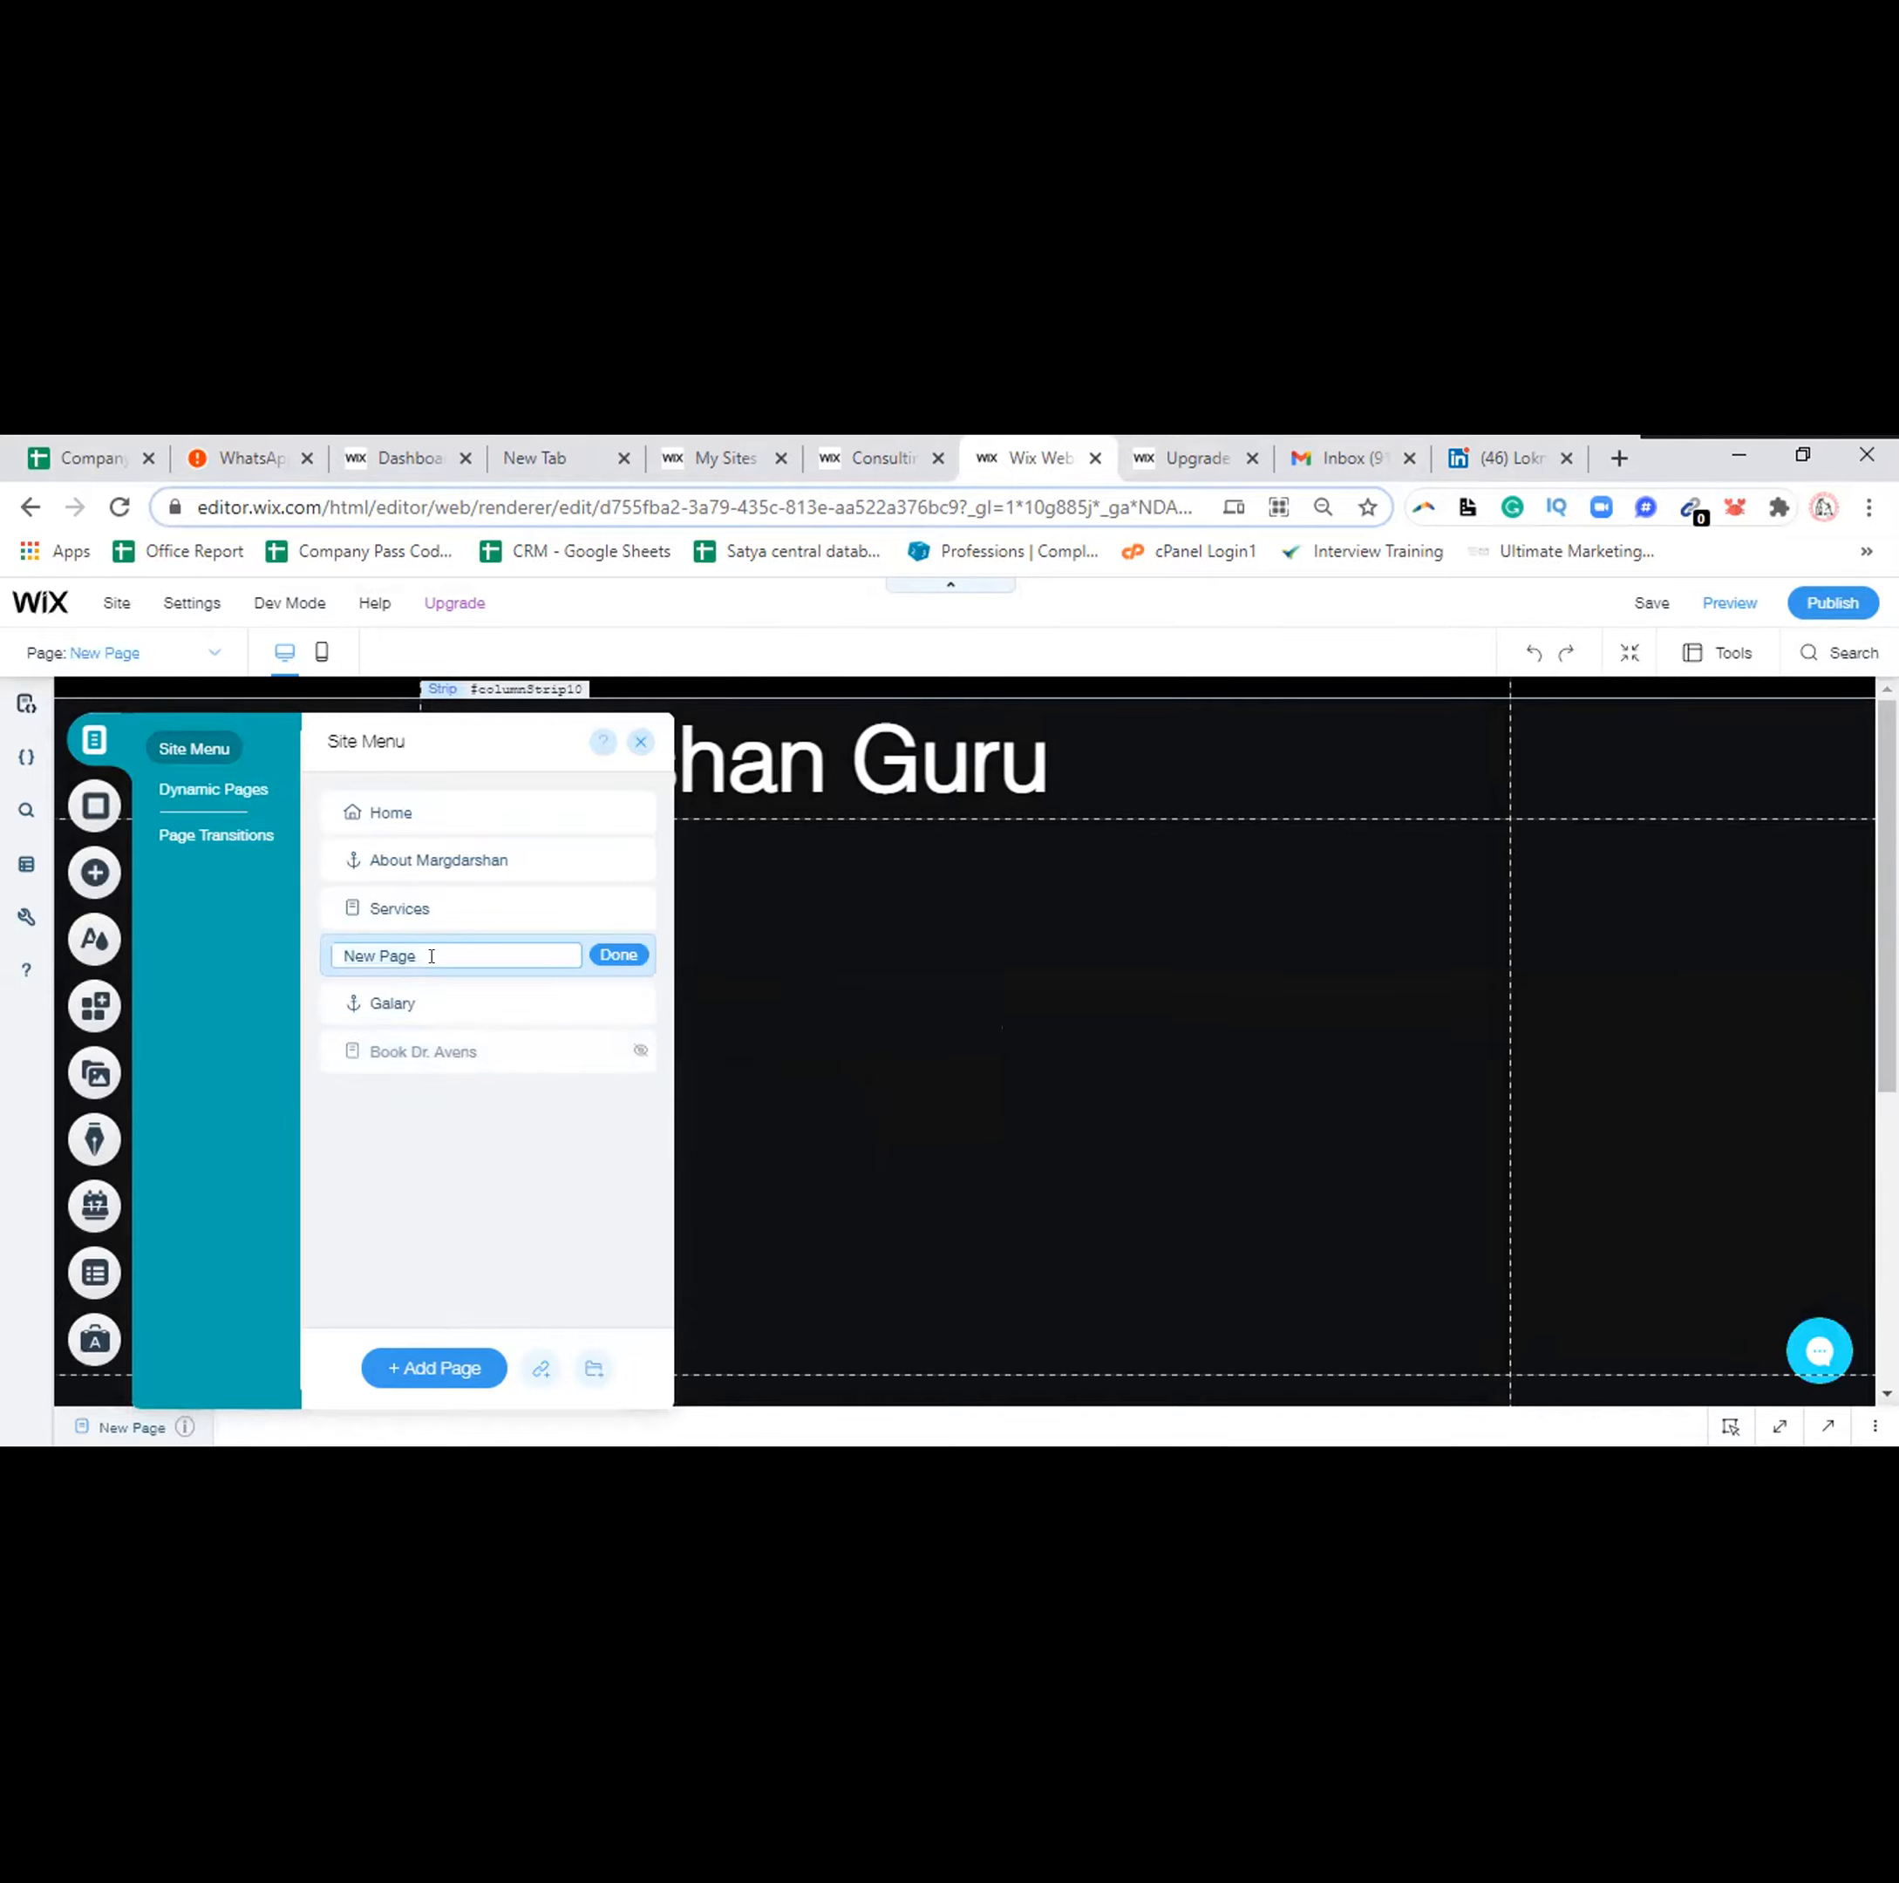
Name the new page 'Blog', rename Book Dr. Avens to 'Contact Us', and close the page list
type("Blog")
key("Return")
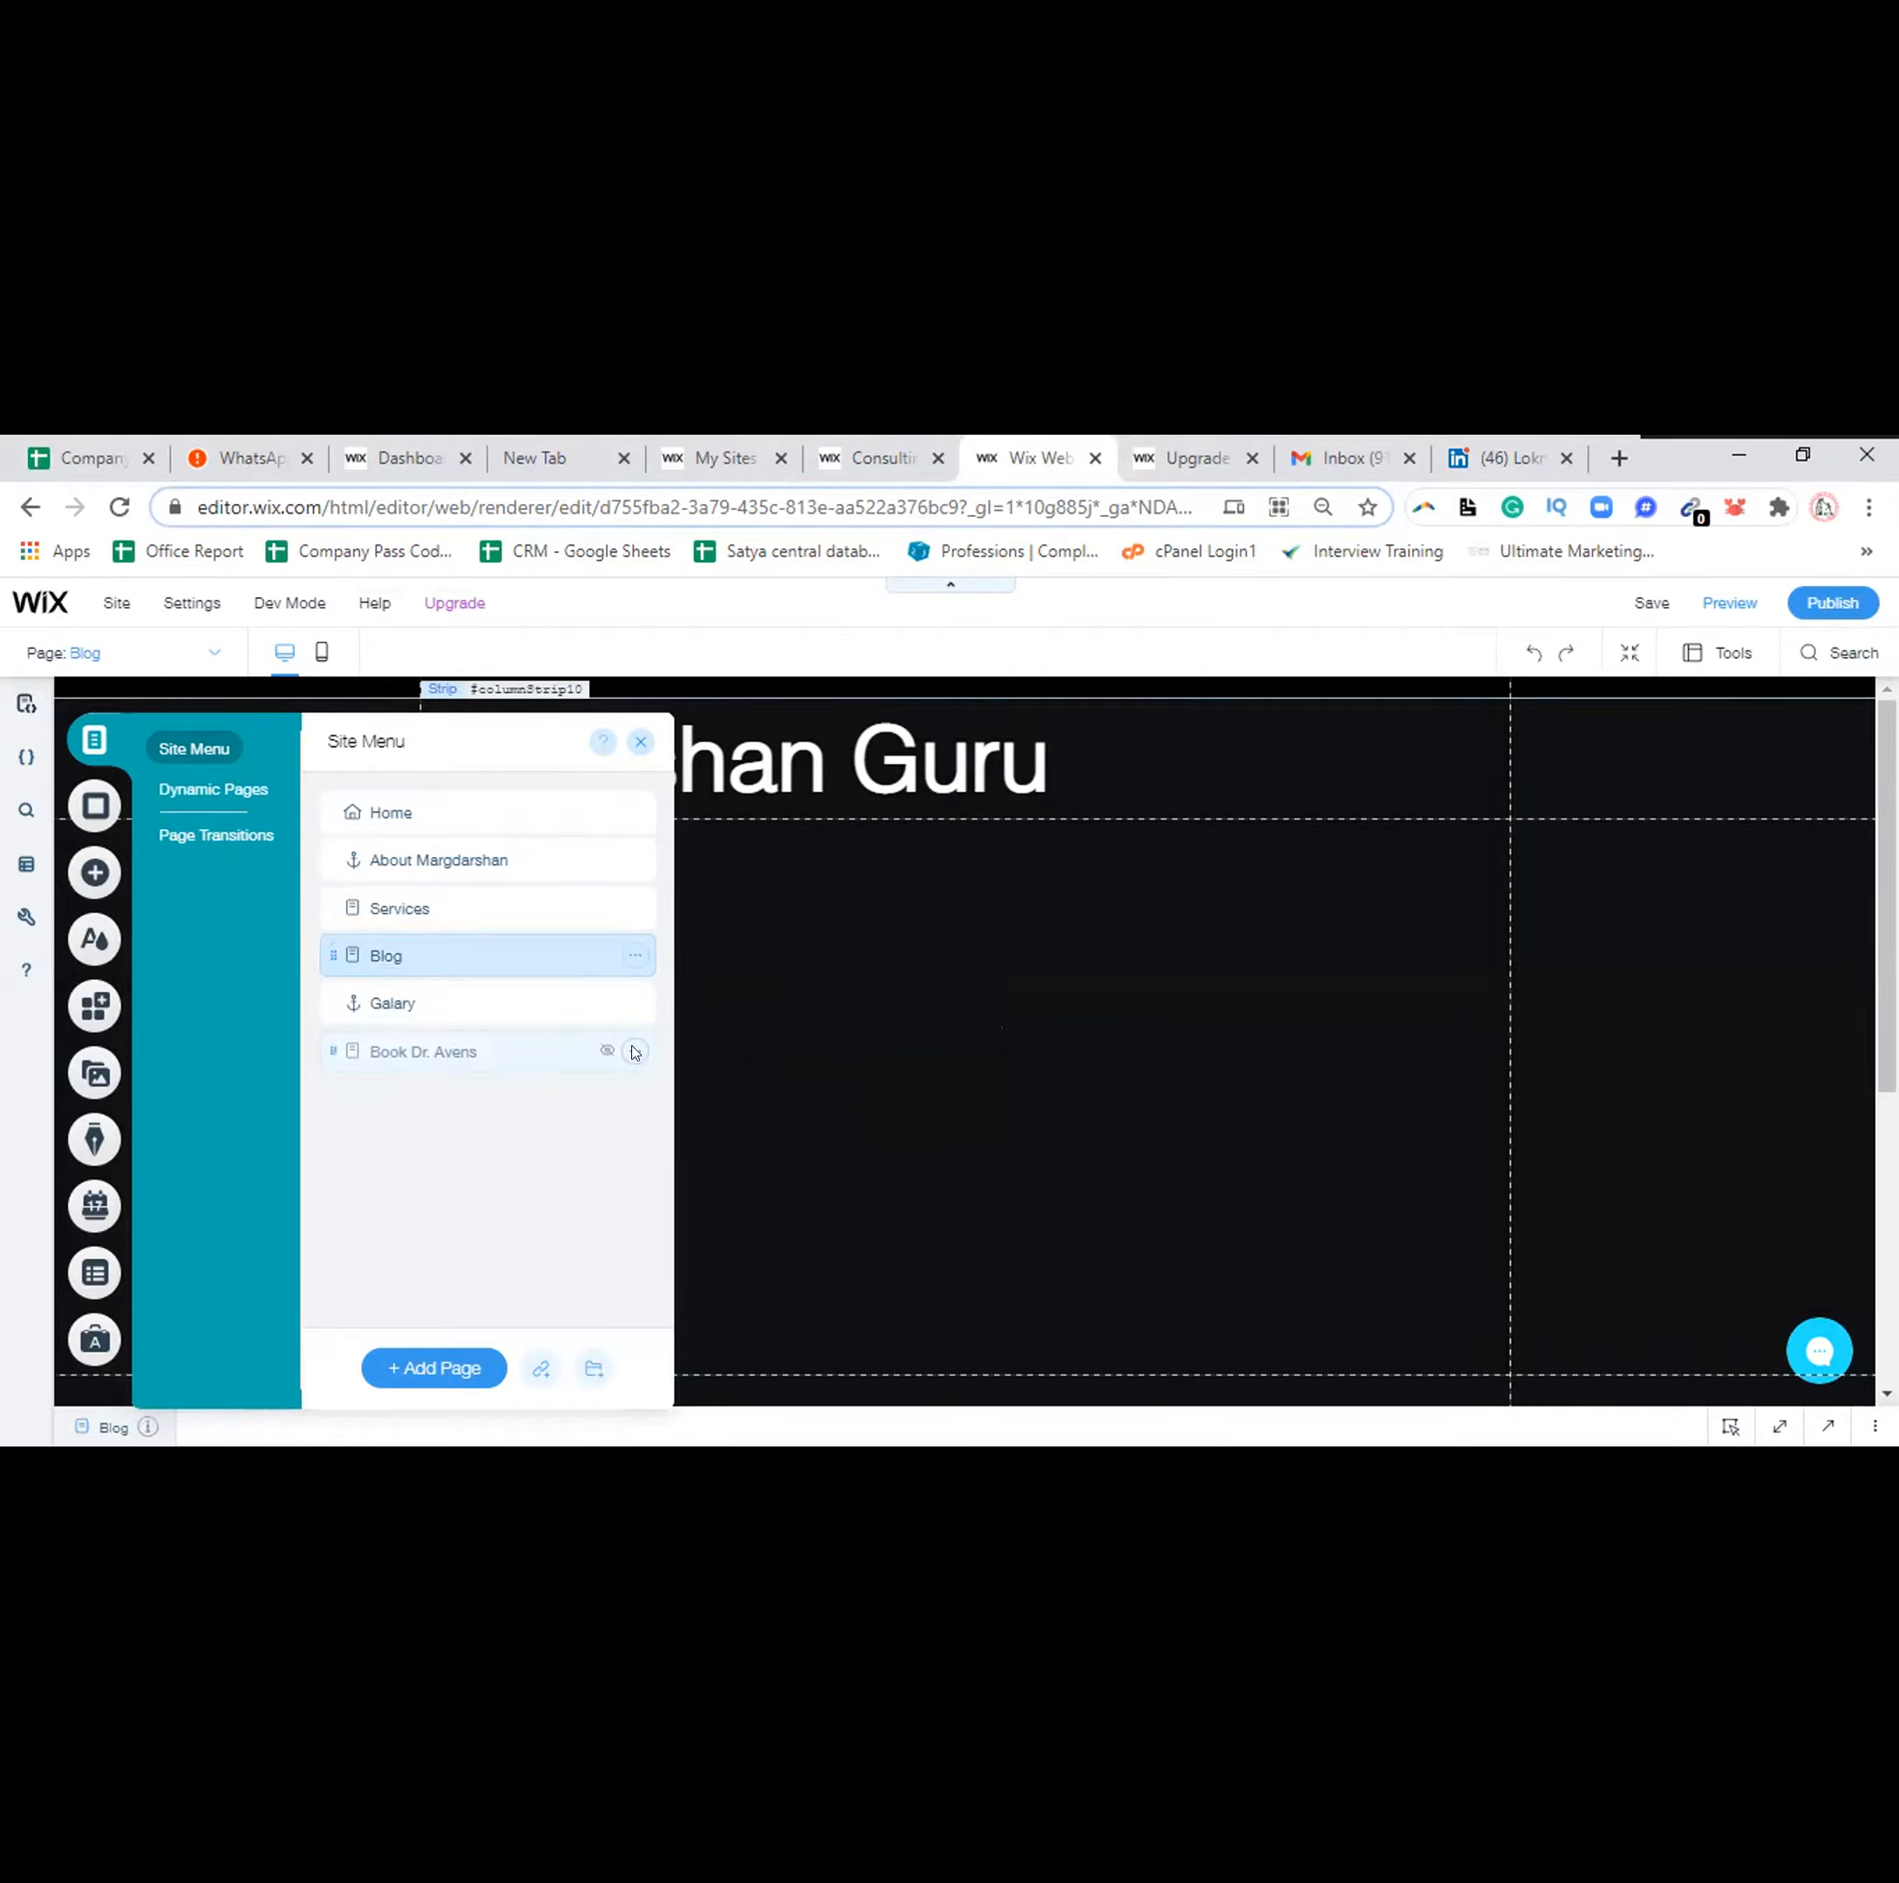
left_click(634, 1050)
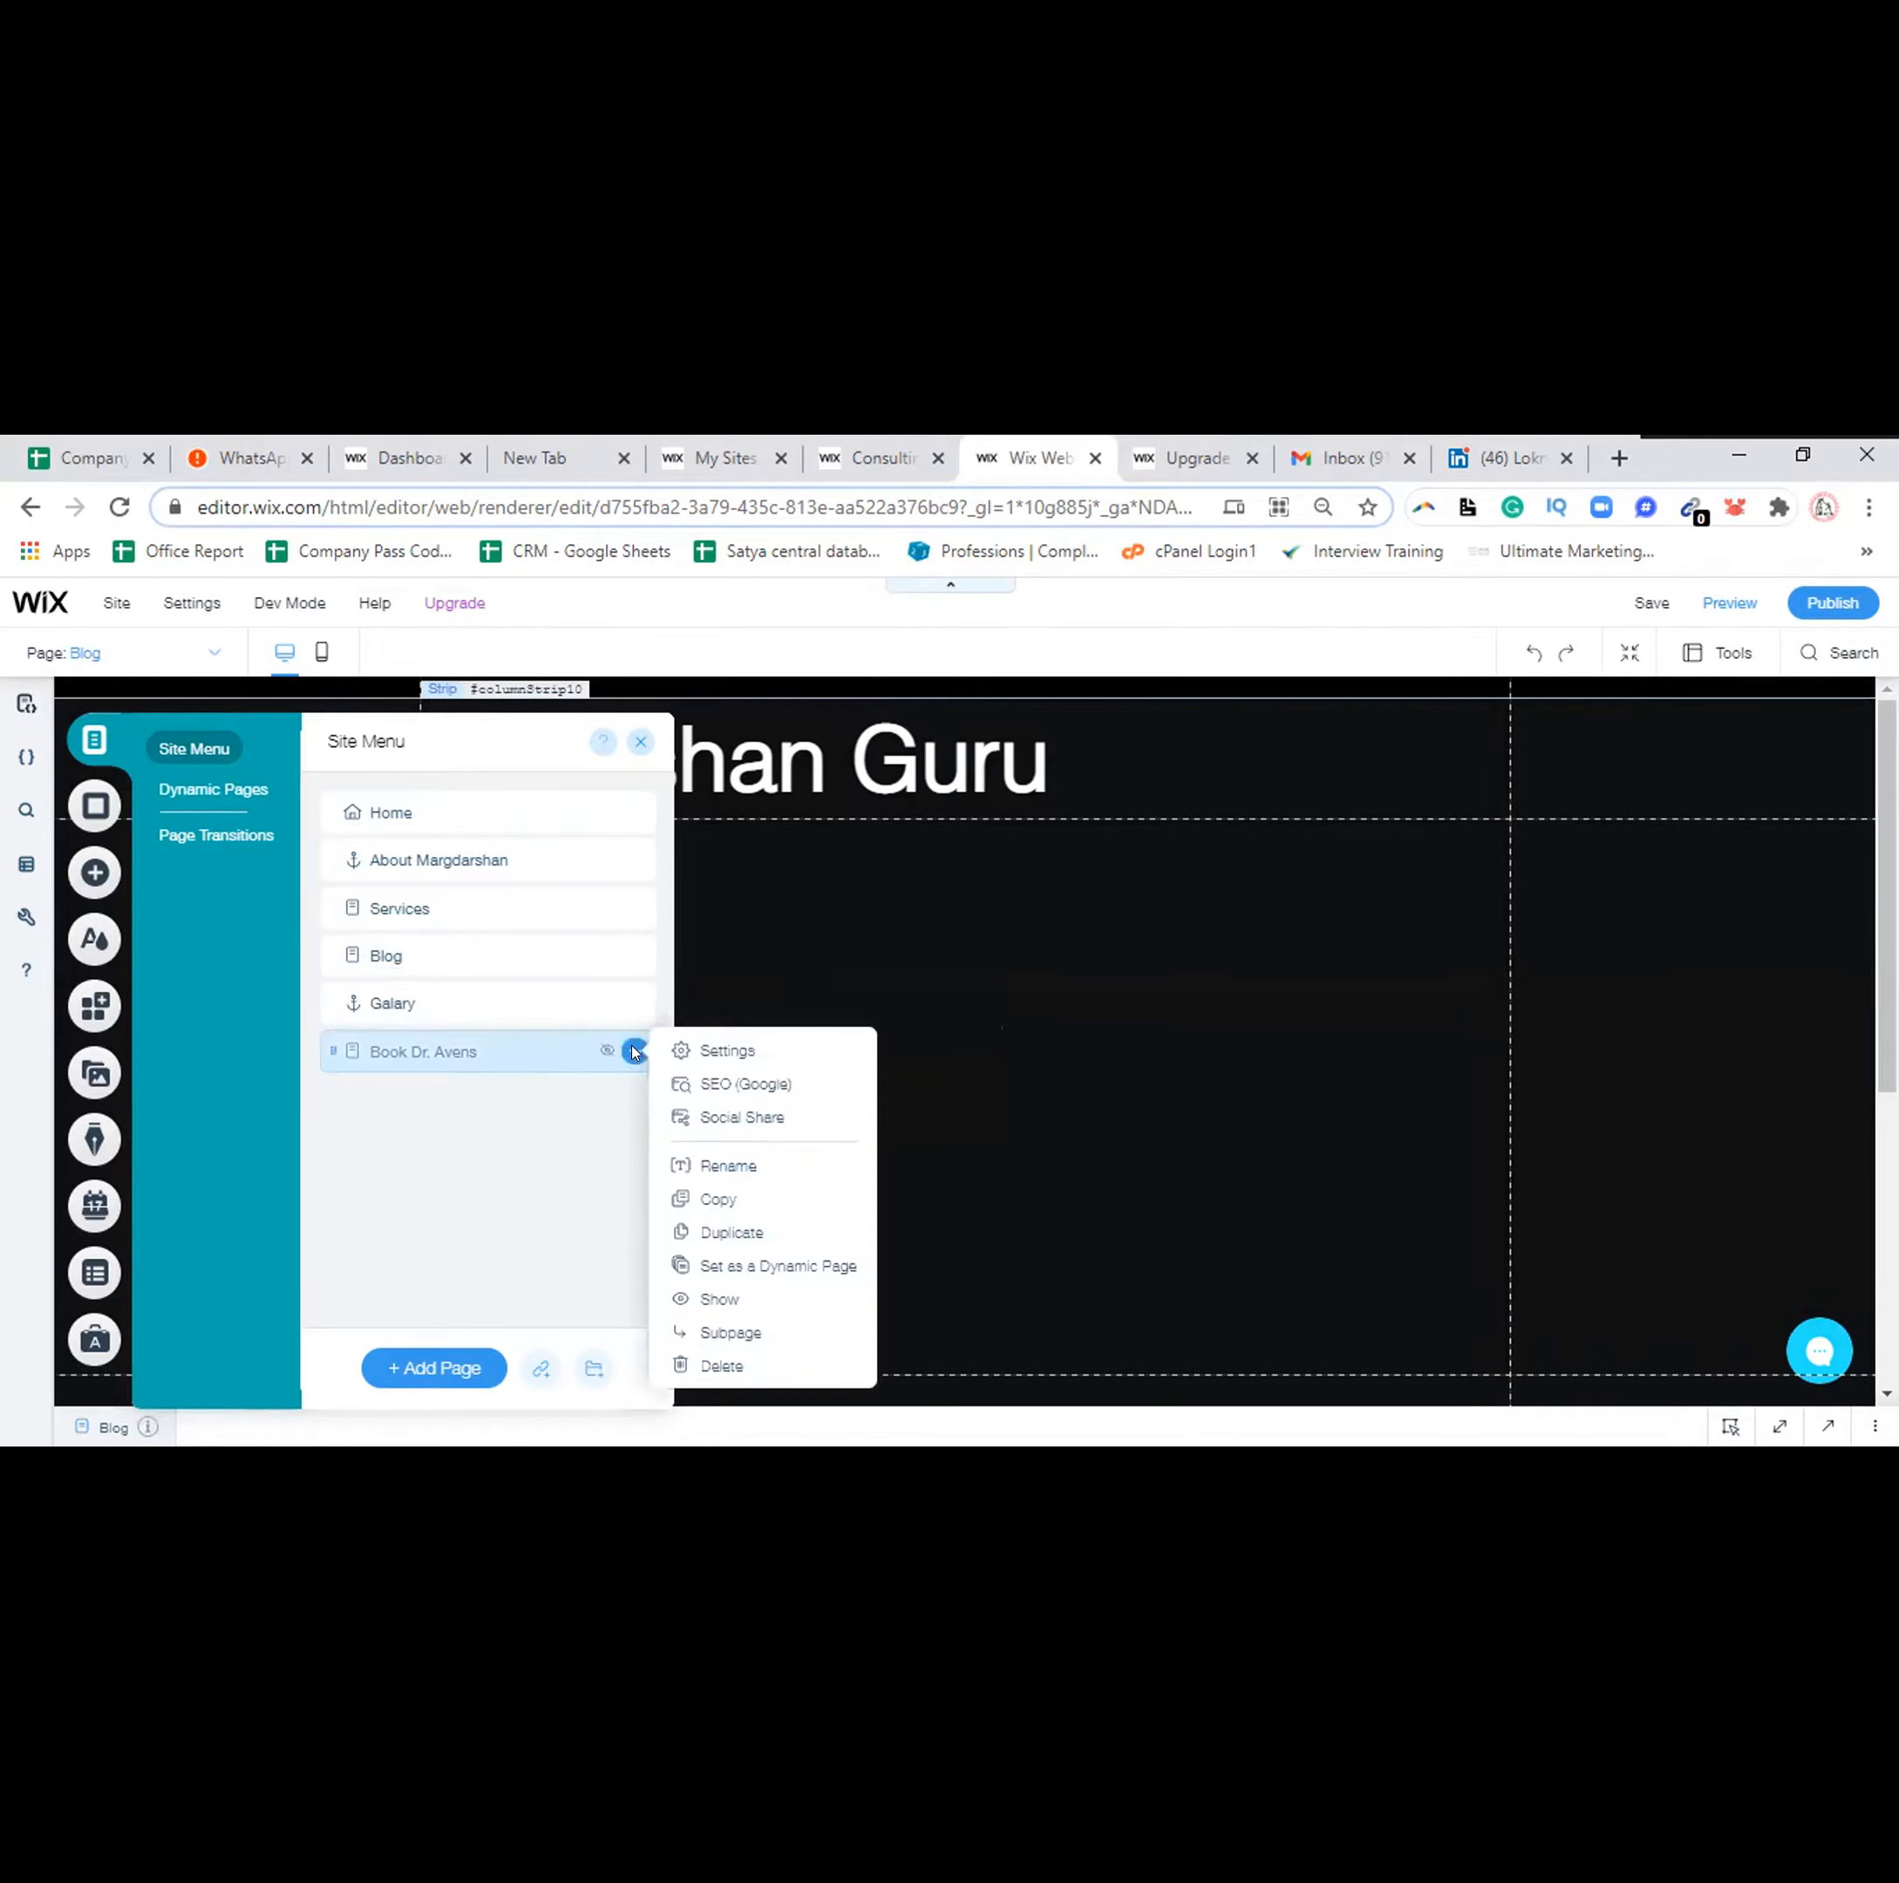
left_click(721, 1164)
type("Contact Us")
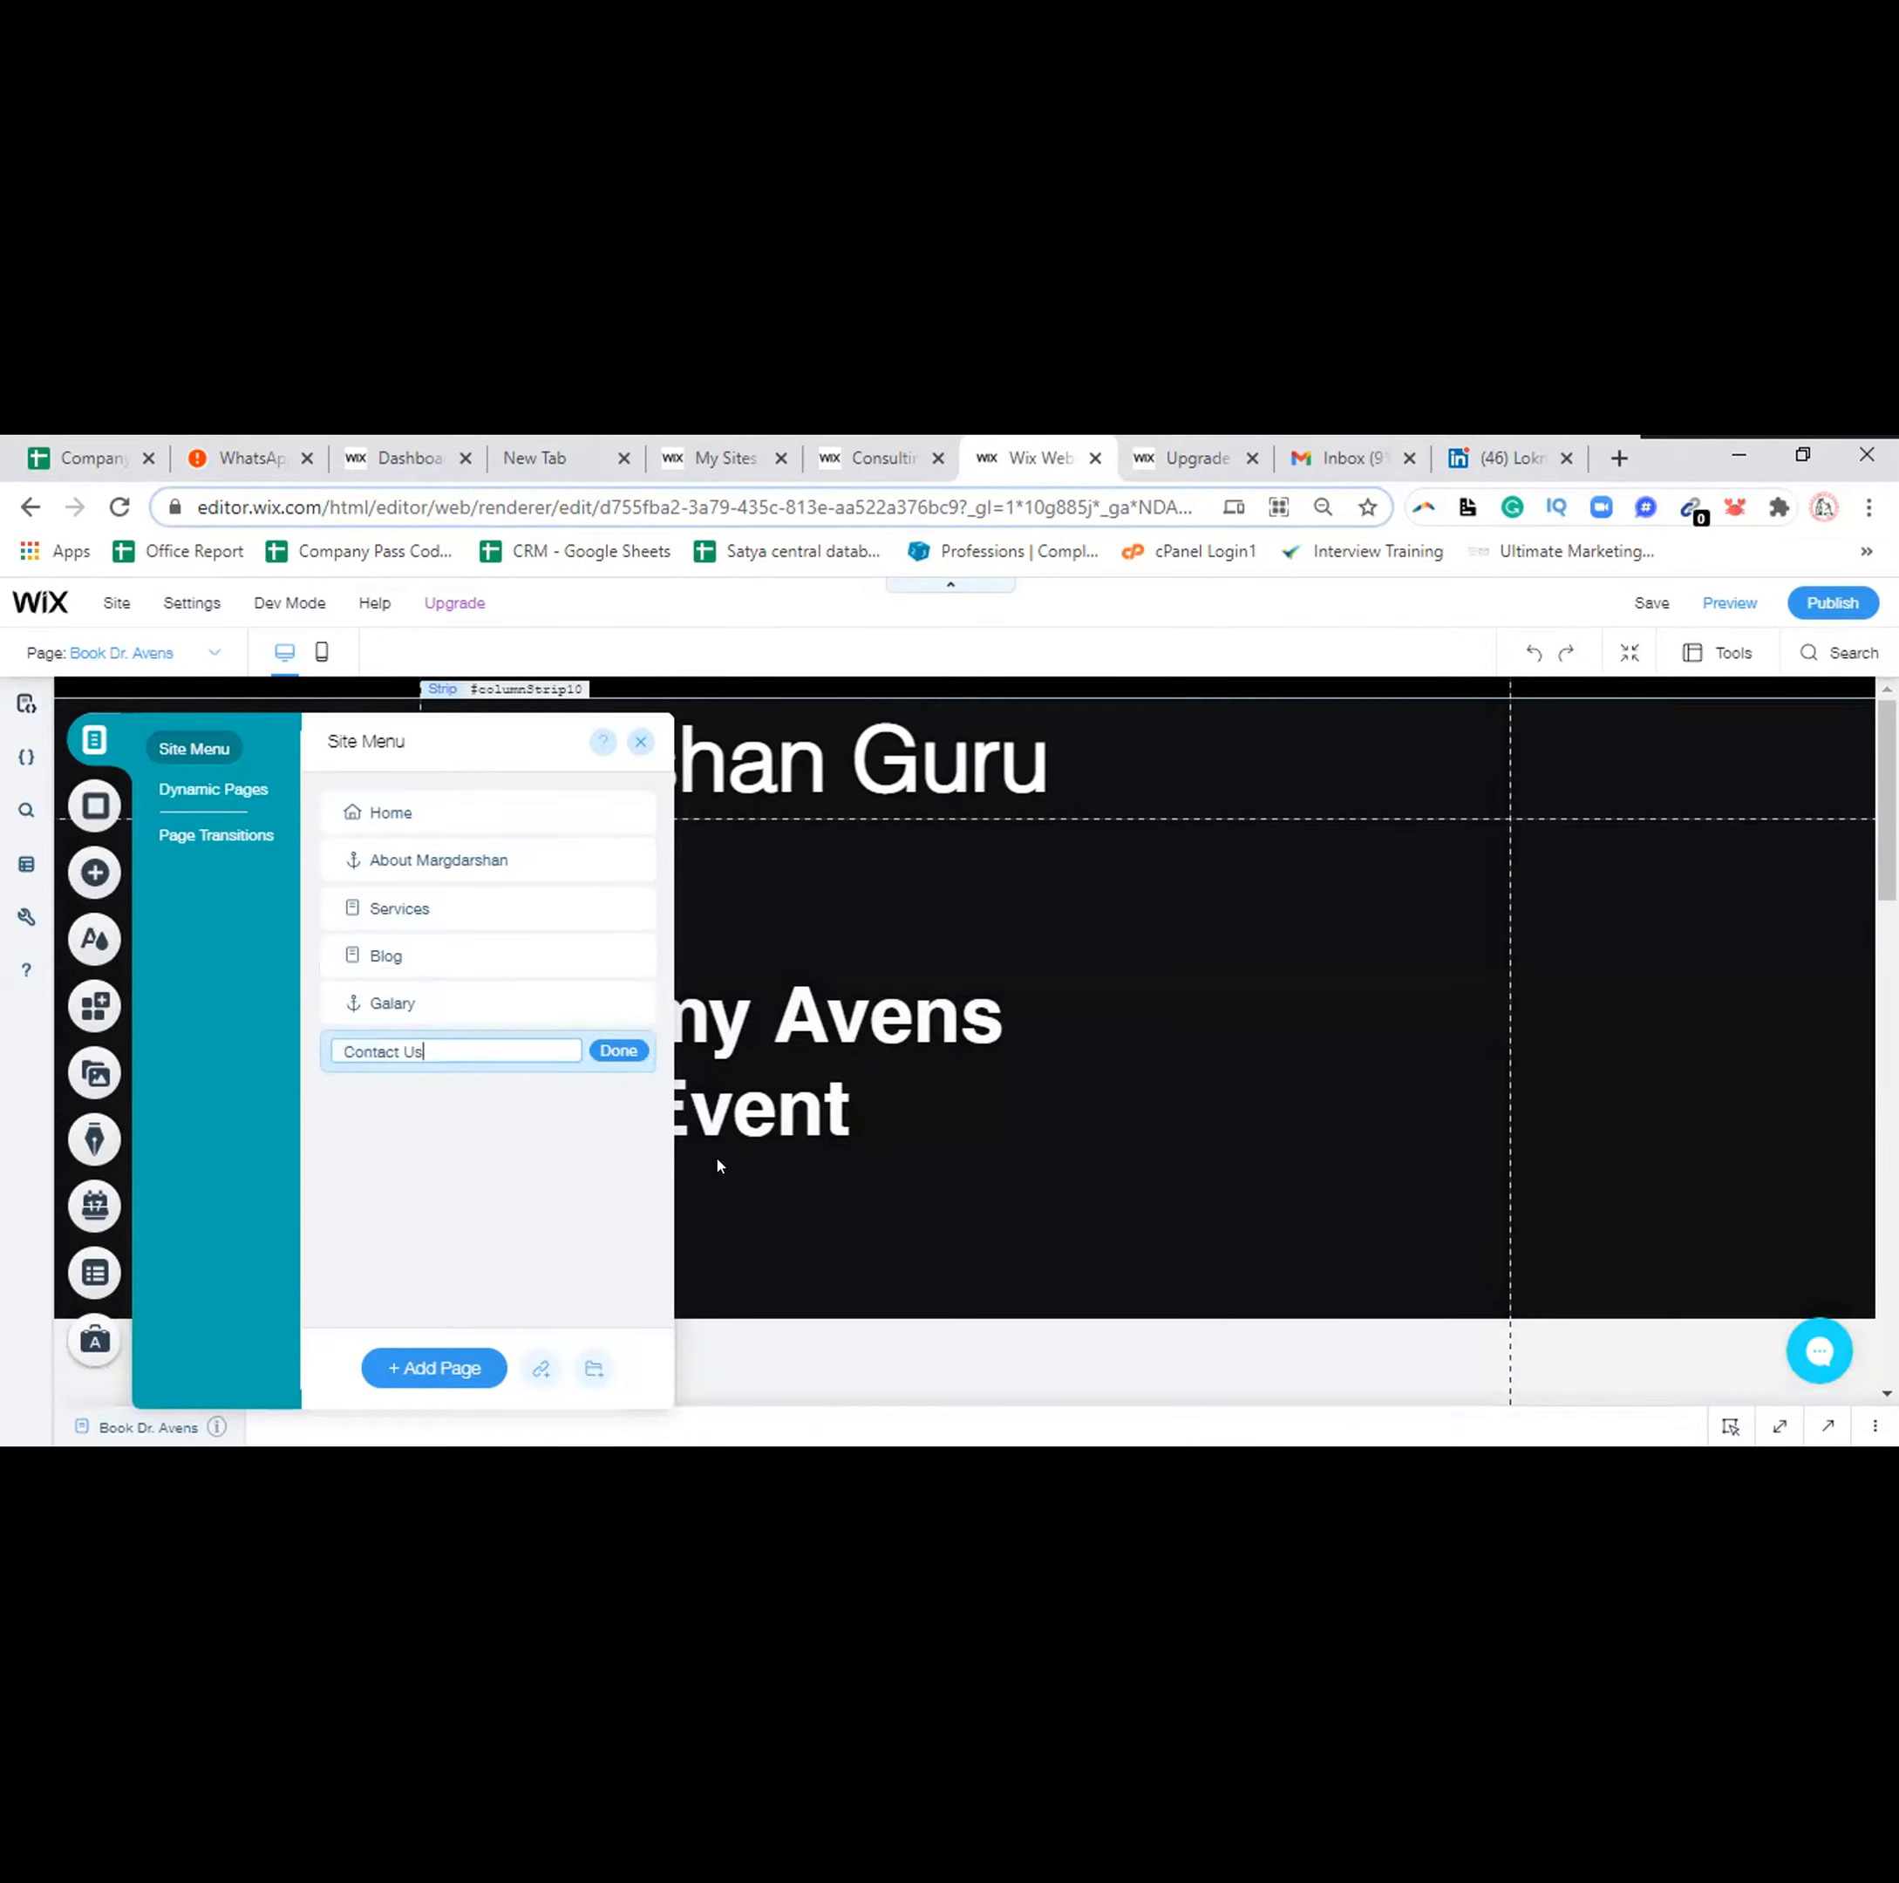
left_click(617, 1050)
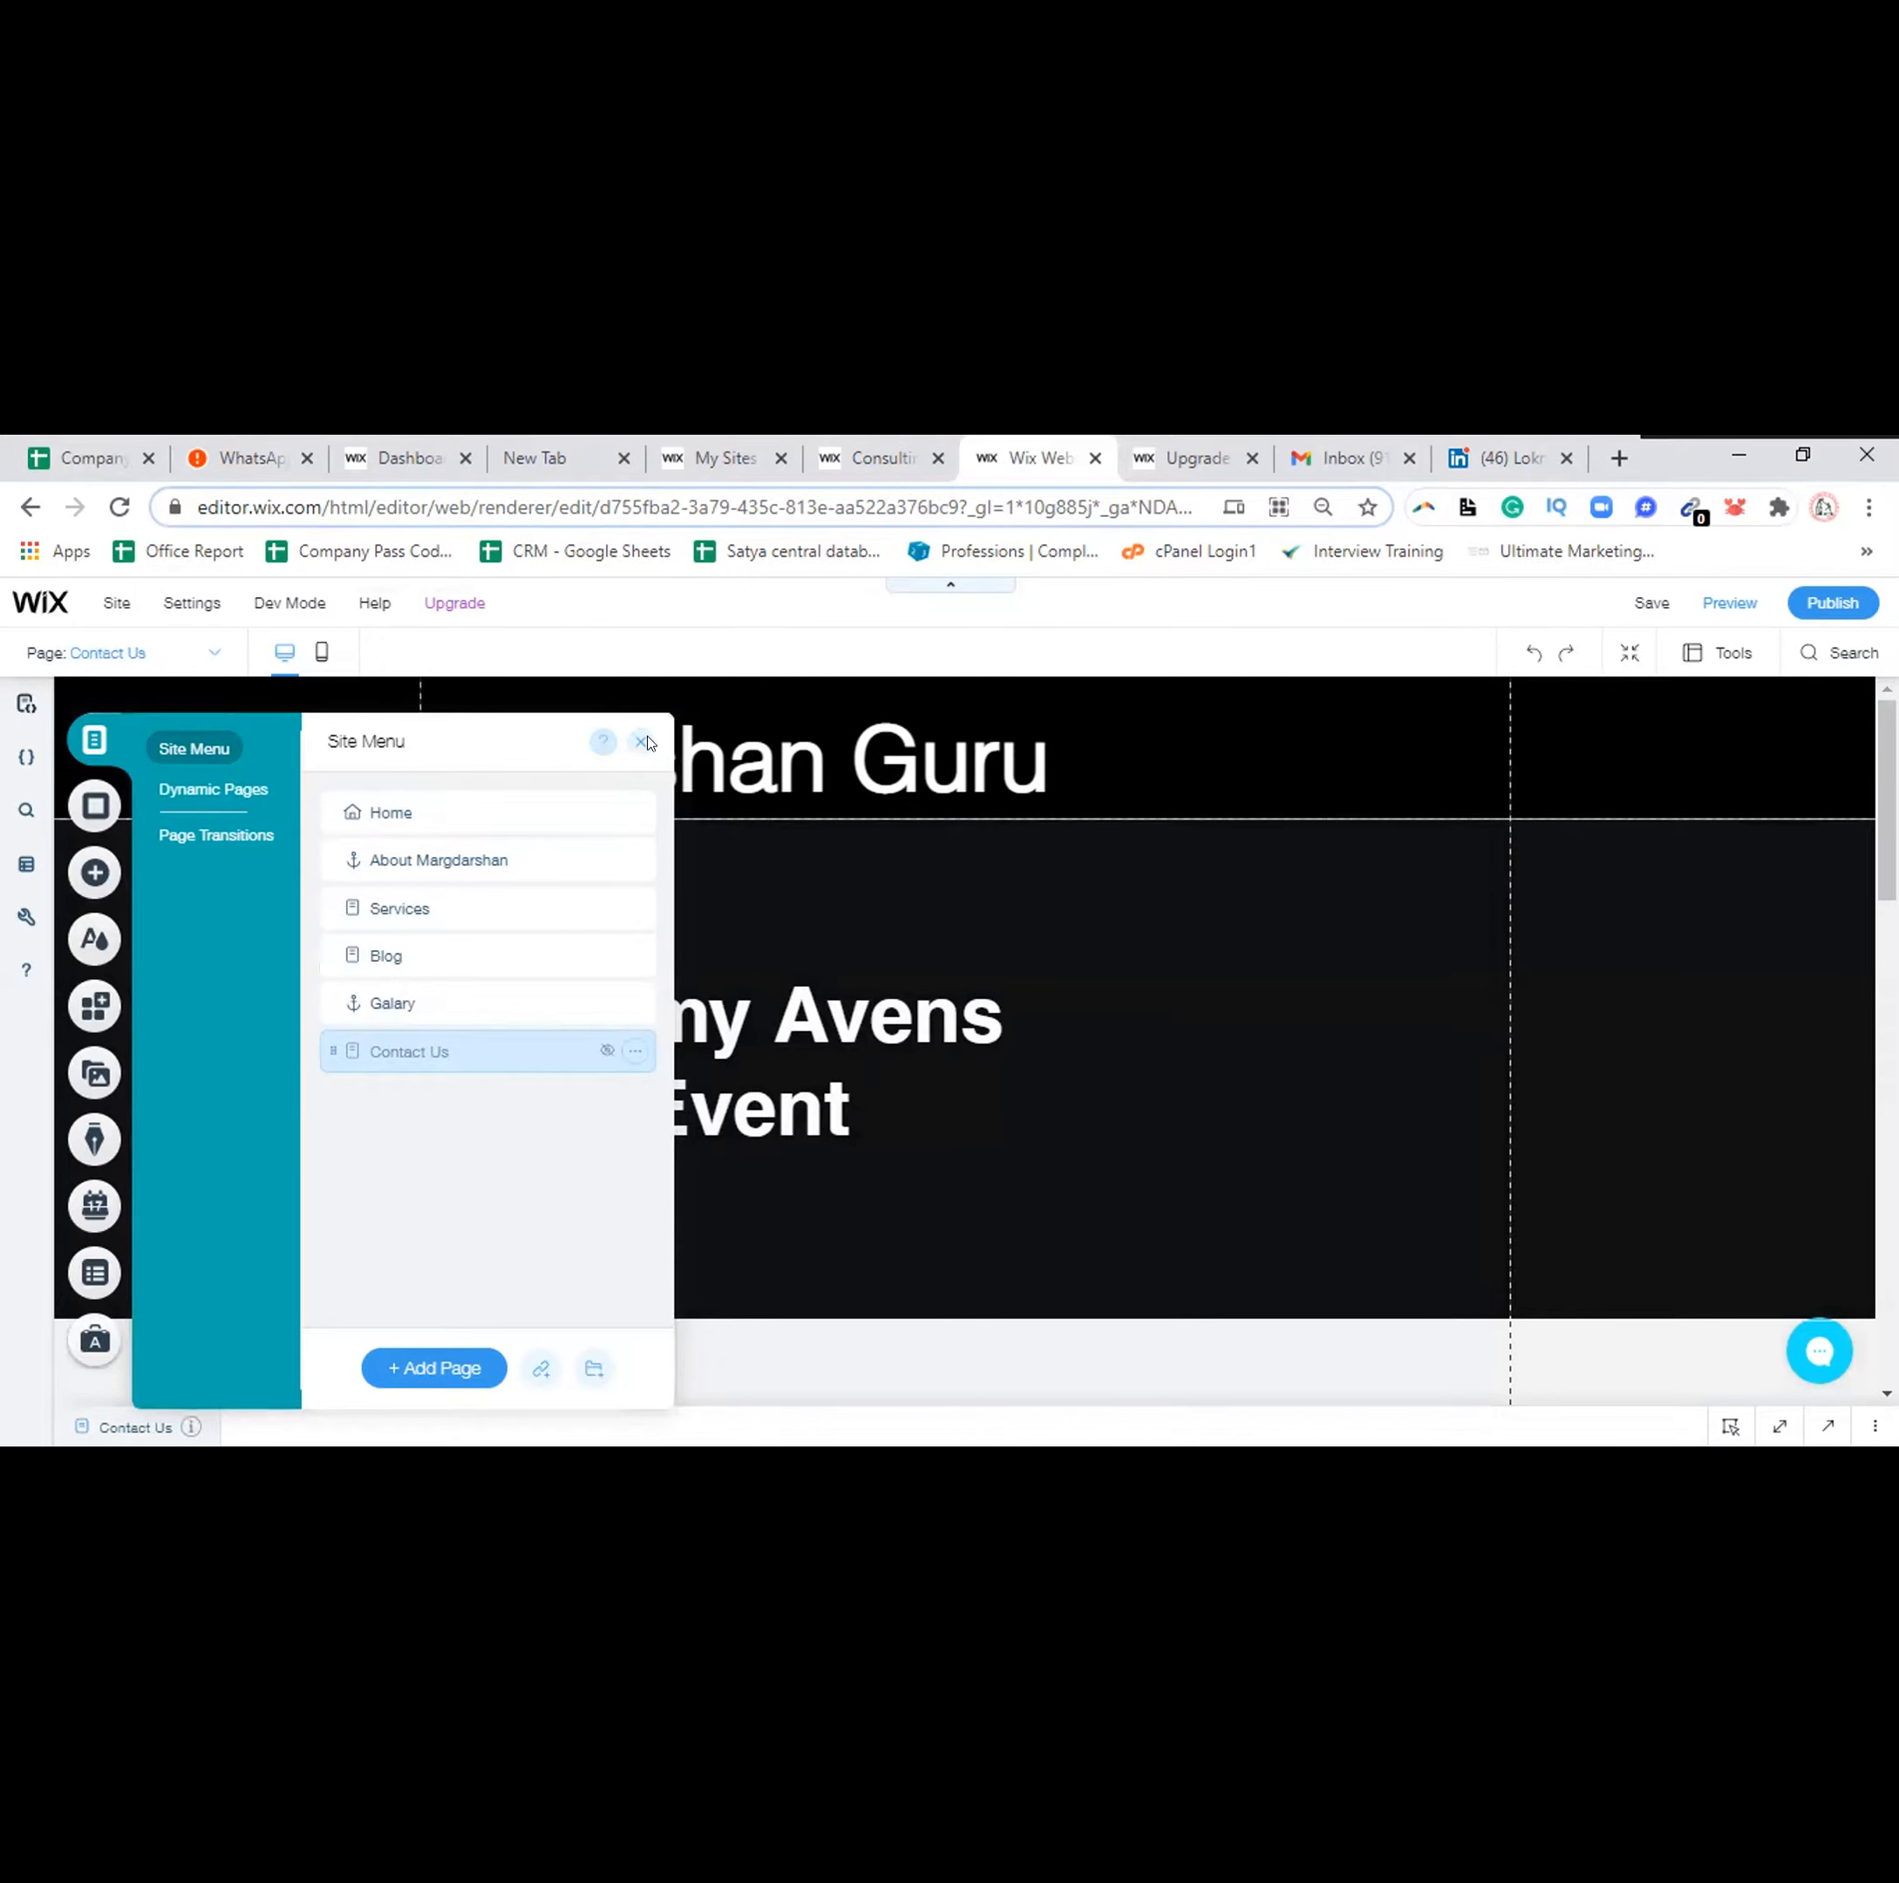
left_click(641, 743)
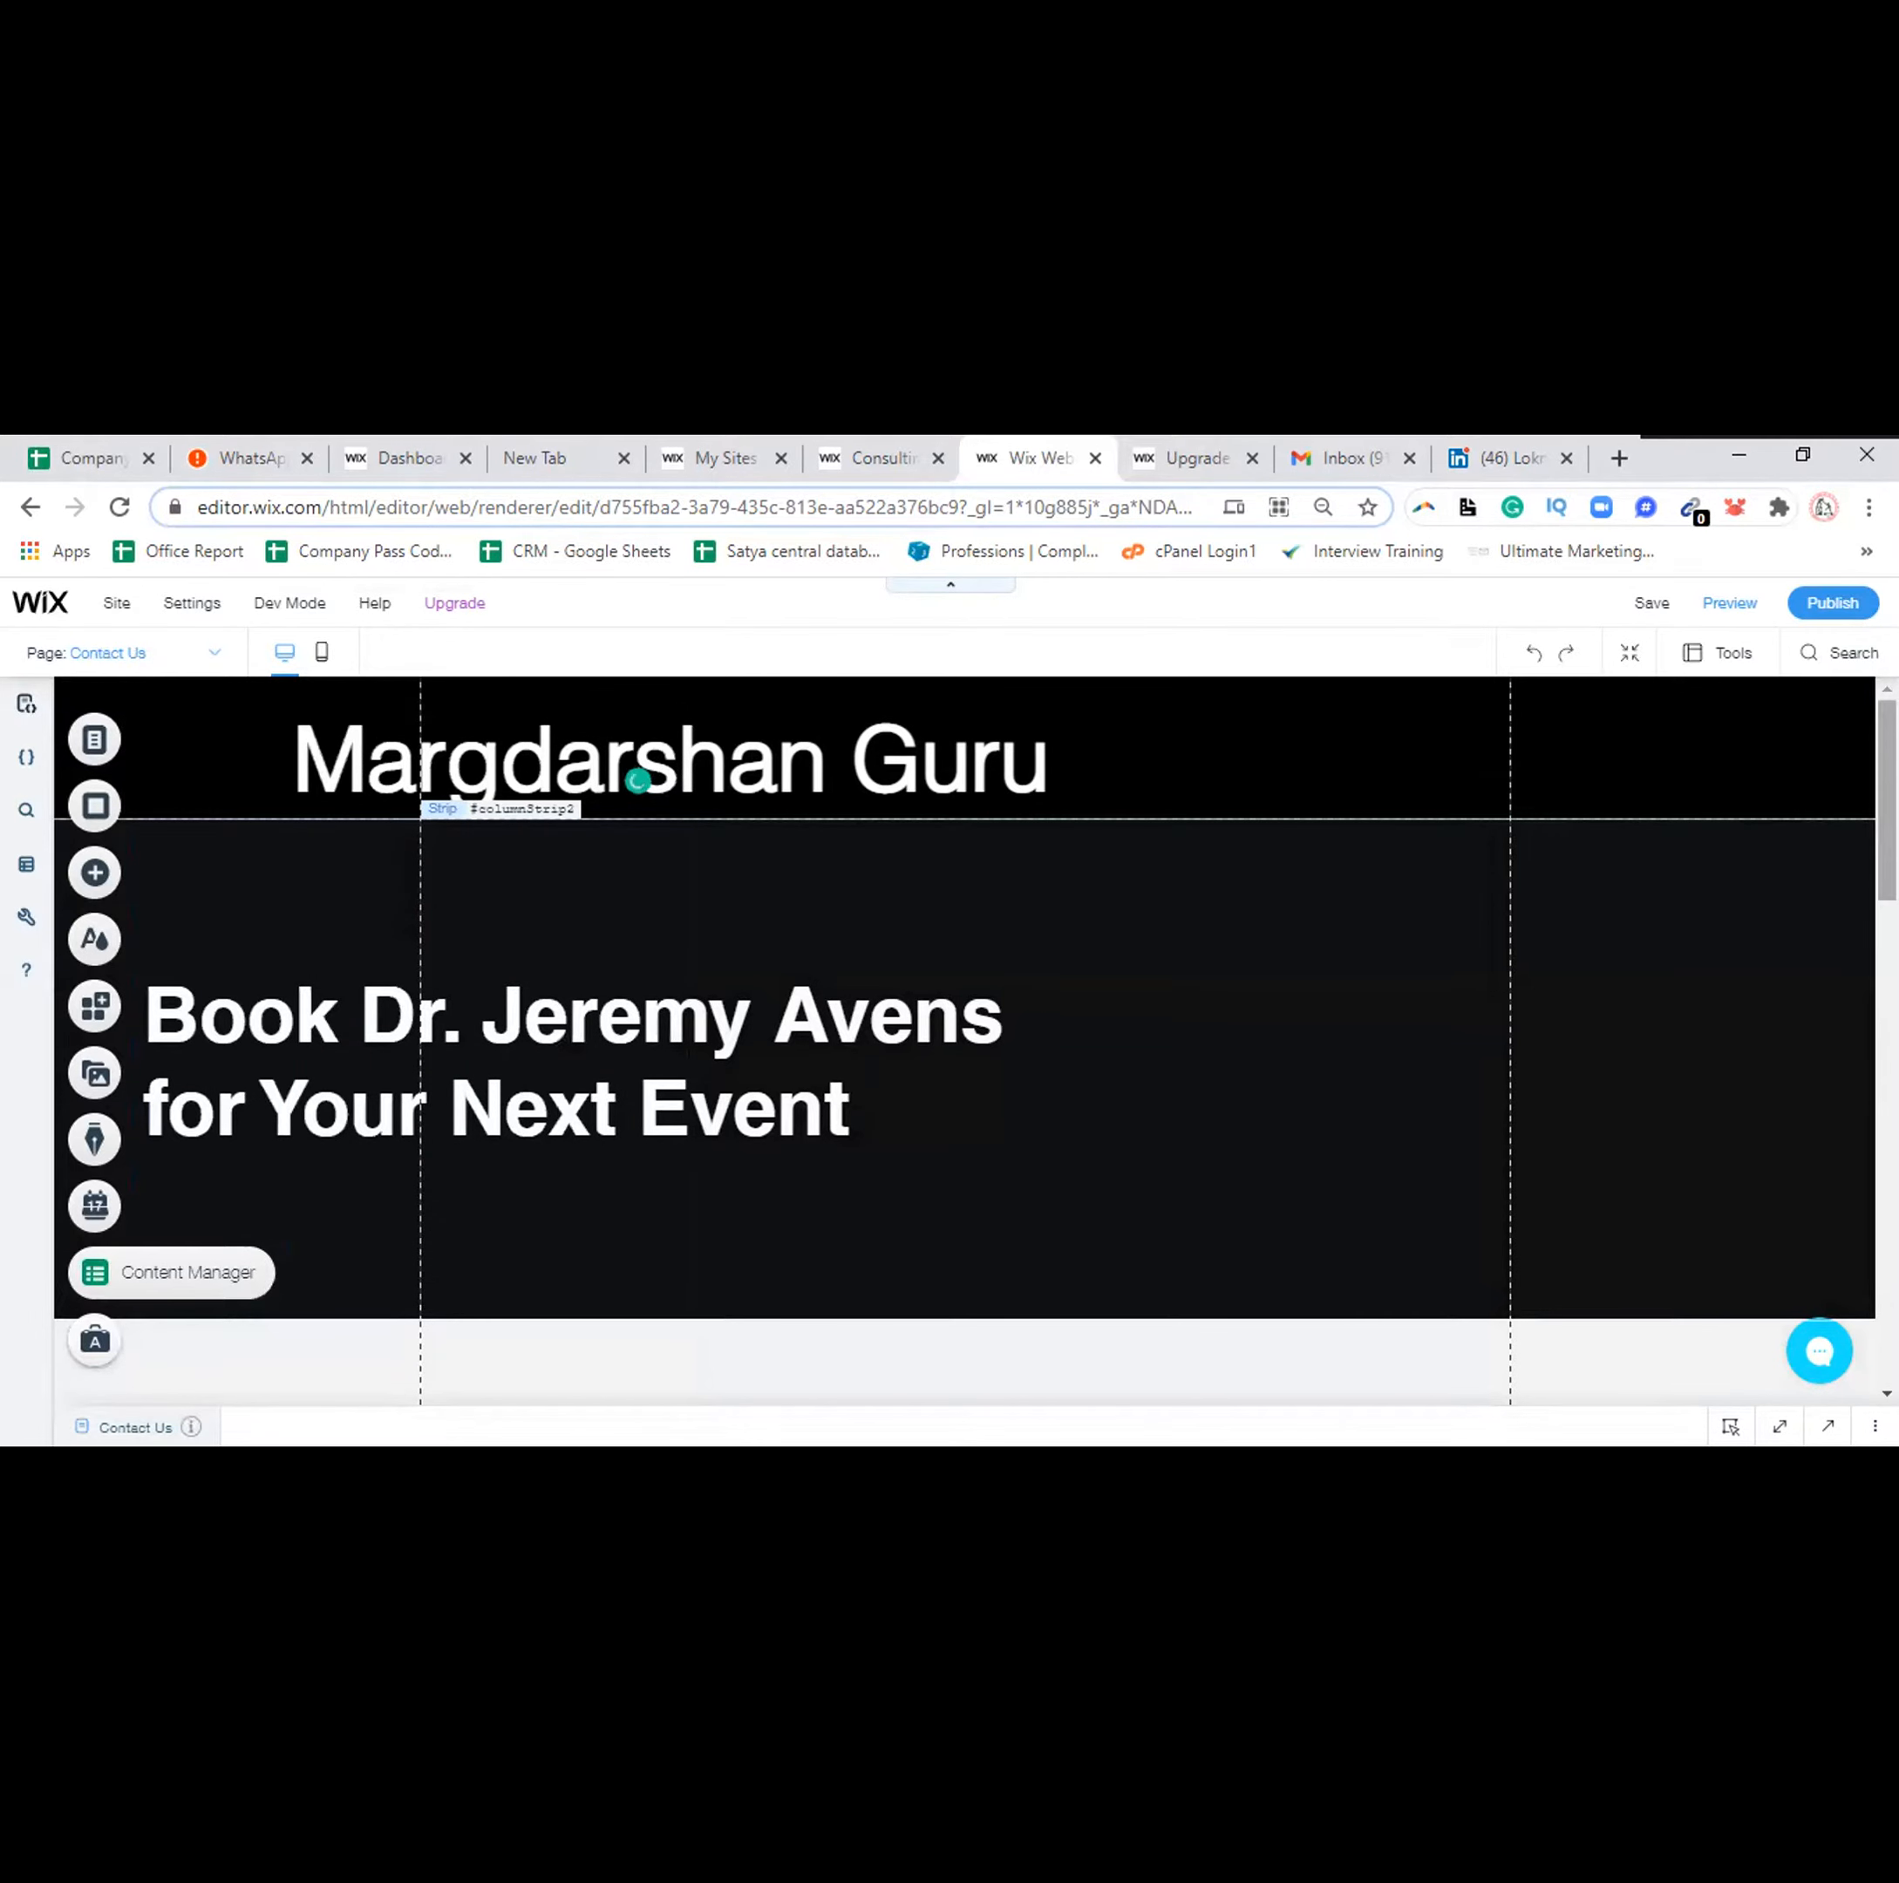
scroll(638, 780, "down", 2)
scroll(638, 780, "down", 1)
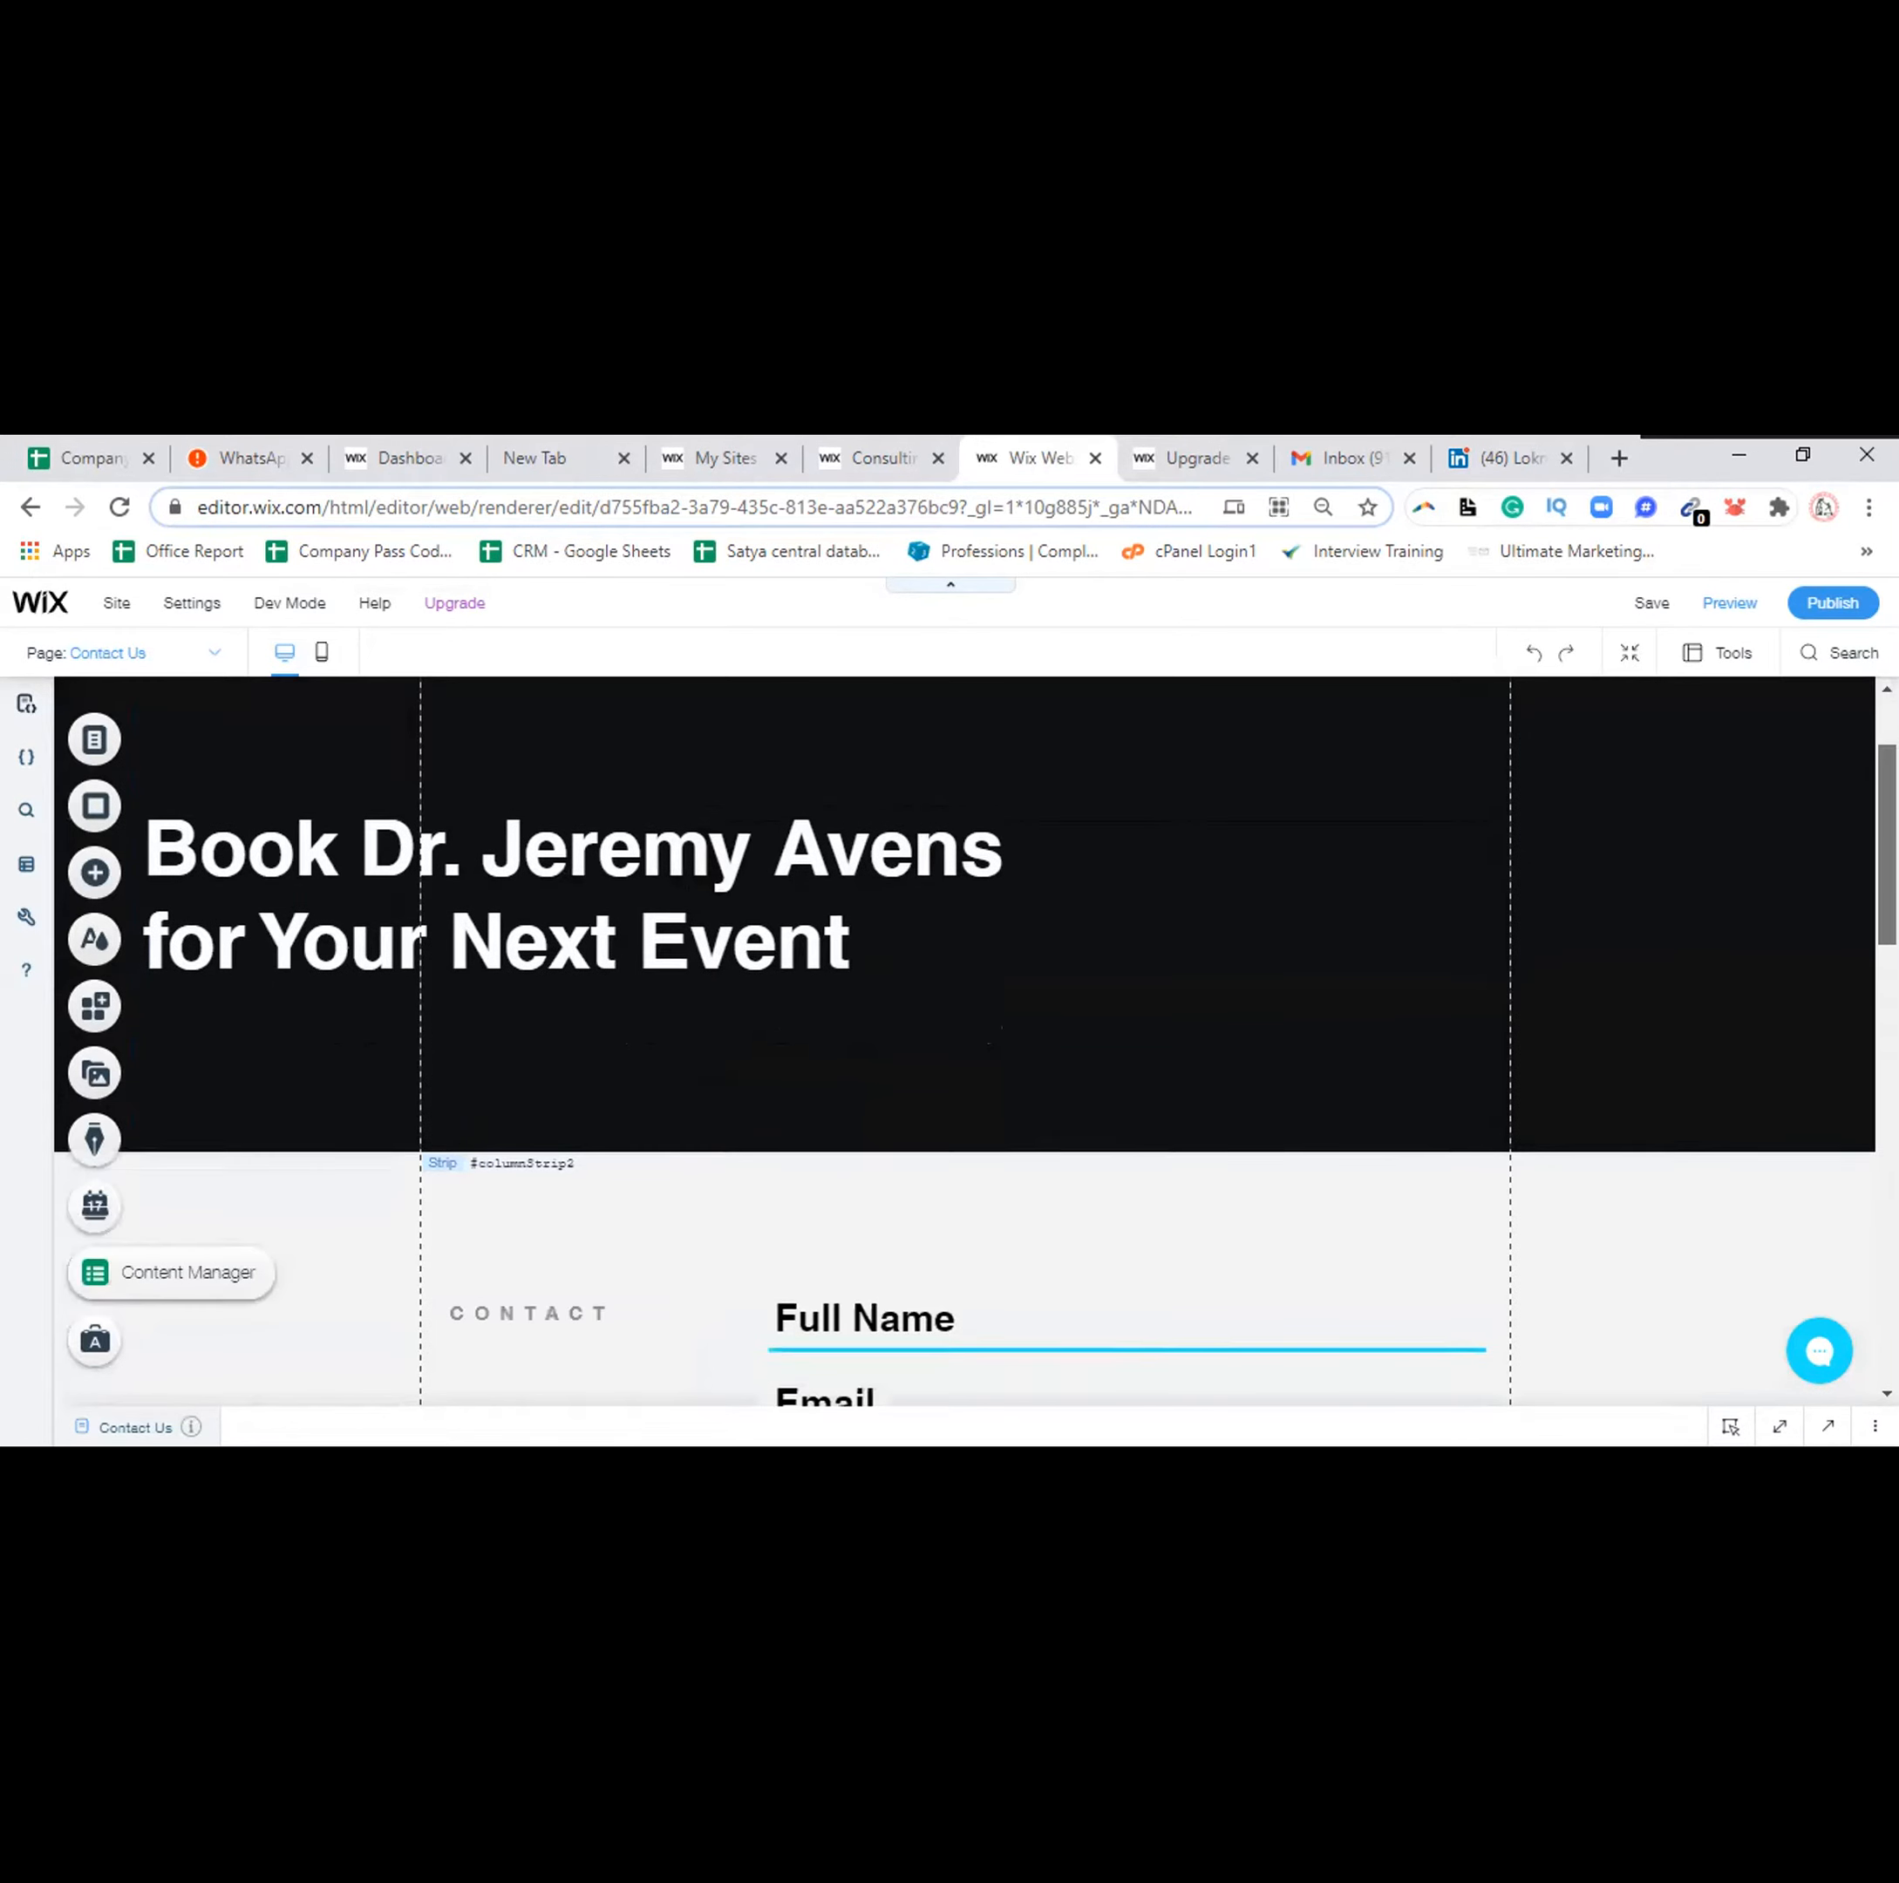
scroll(964, 1040, "down", 2)
scroll(964, 1040, "down", 1)
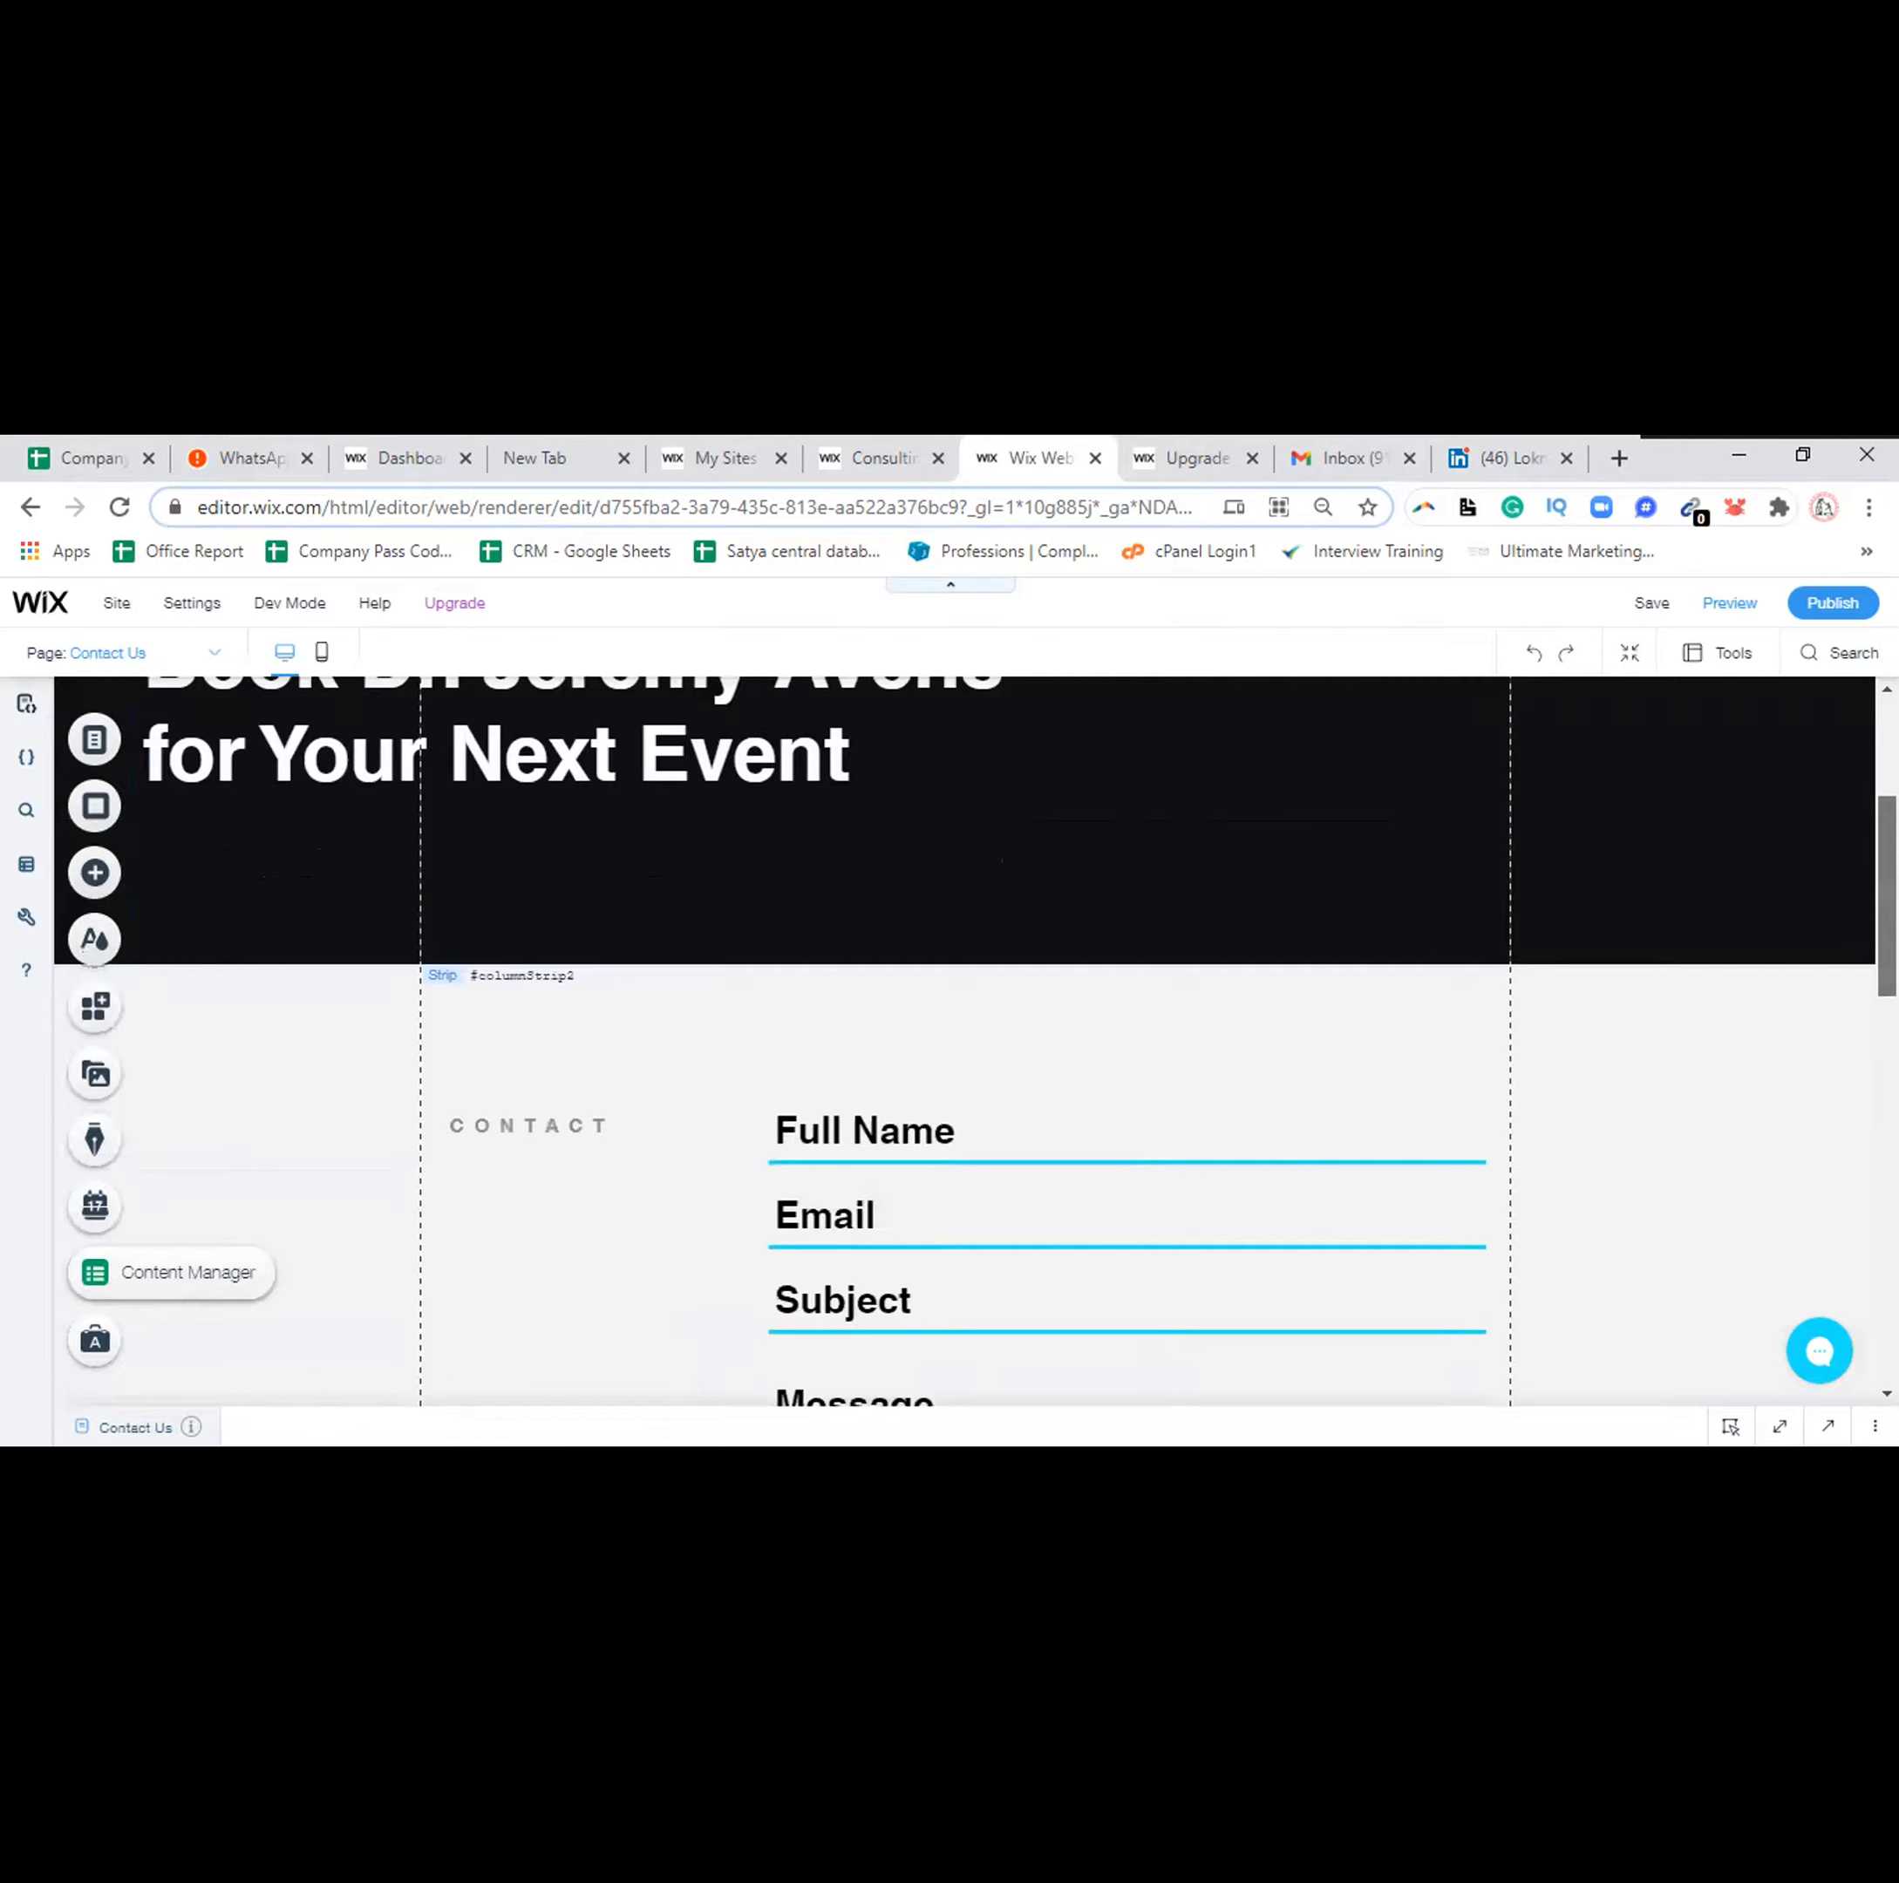
left_click_drag(1887, 896, 1886, 899)
scroll(964, 1040, "down", 2)
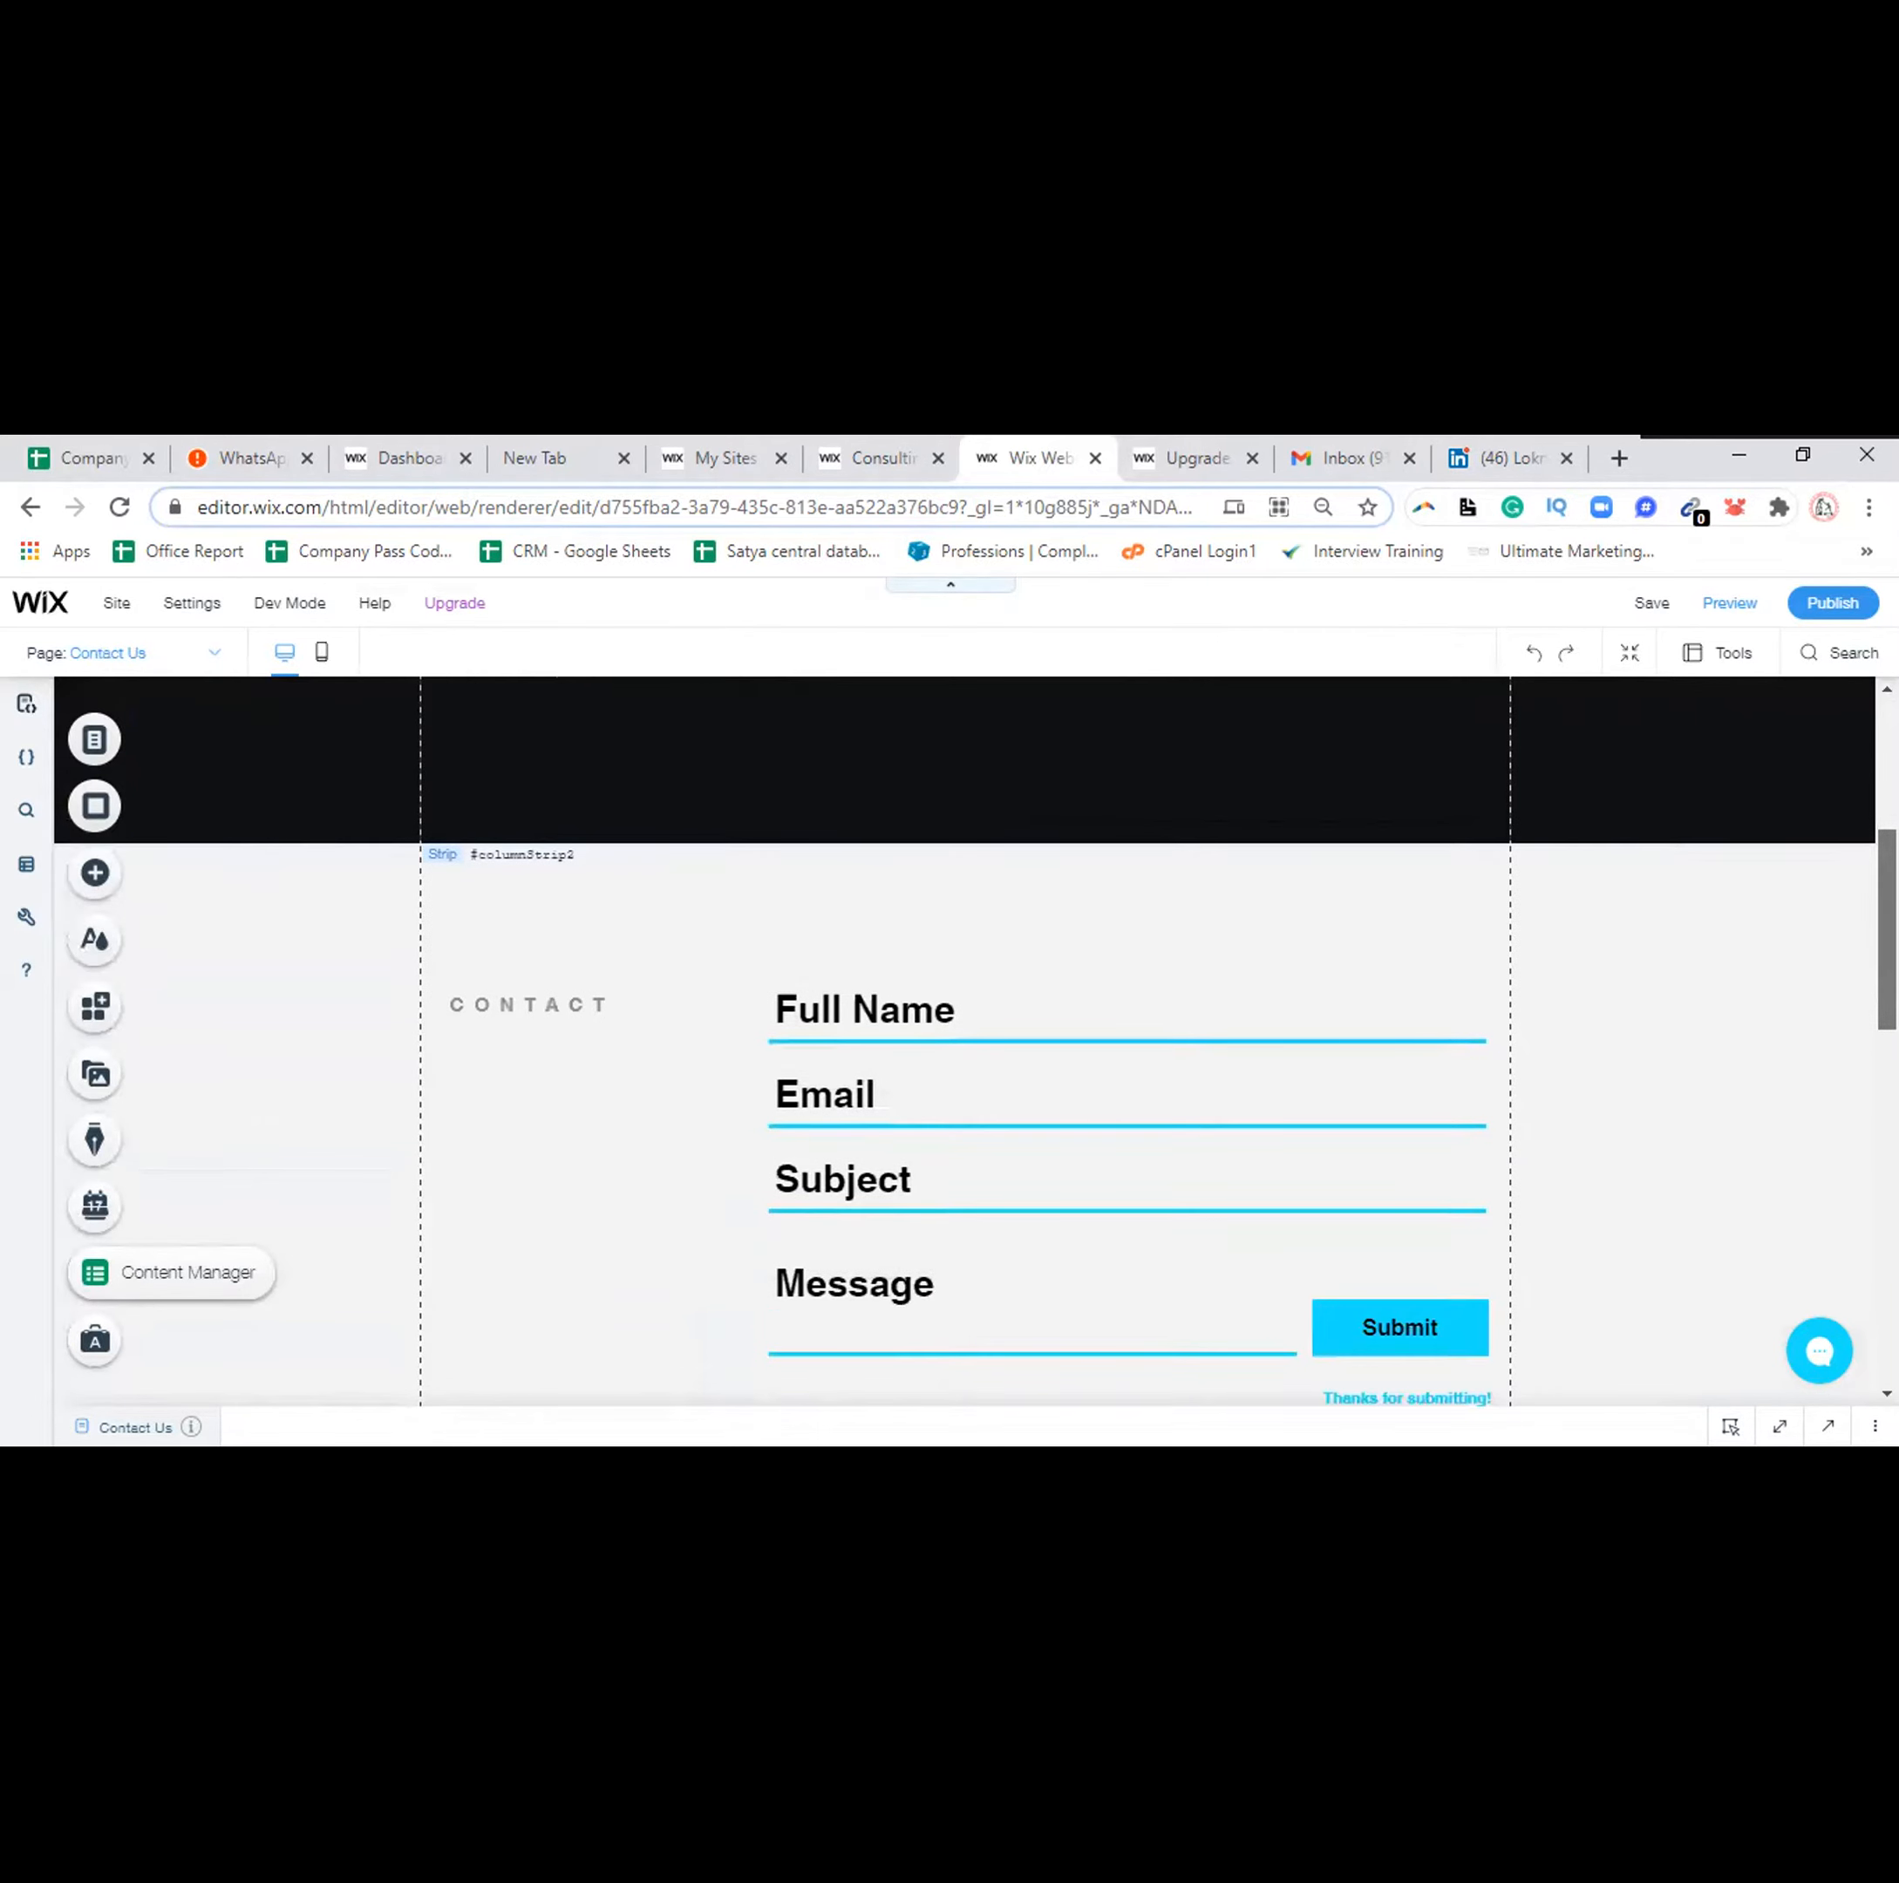
scroll(964, 1040, "down", 2)
scroll(964, 1040, "up", 7)
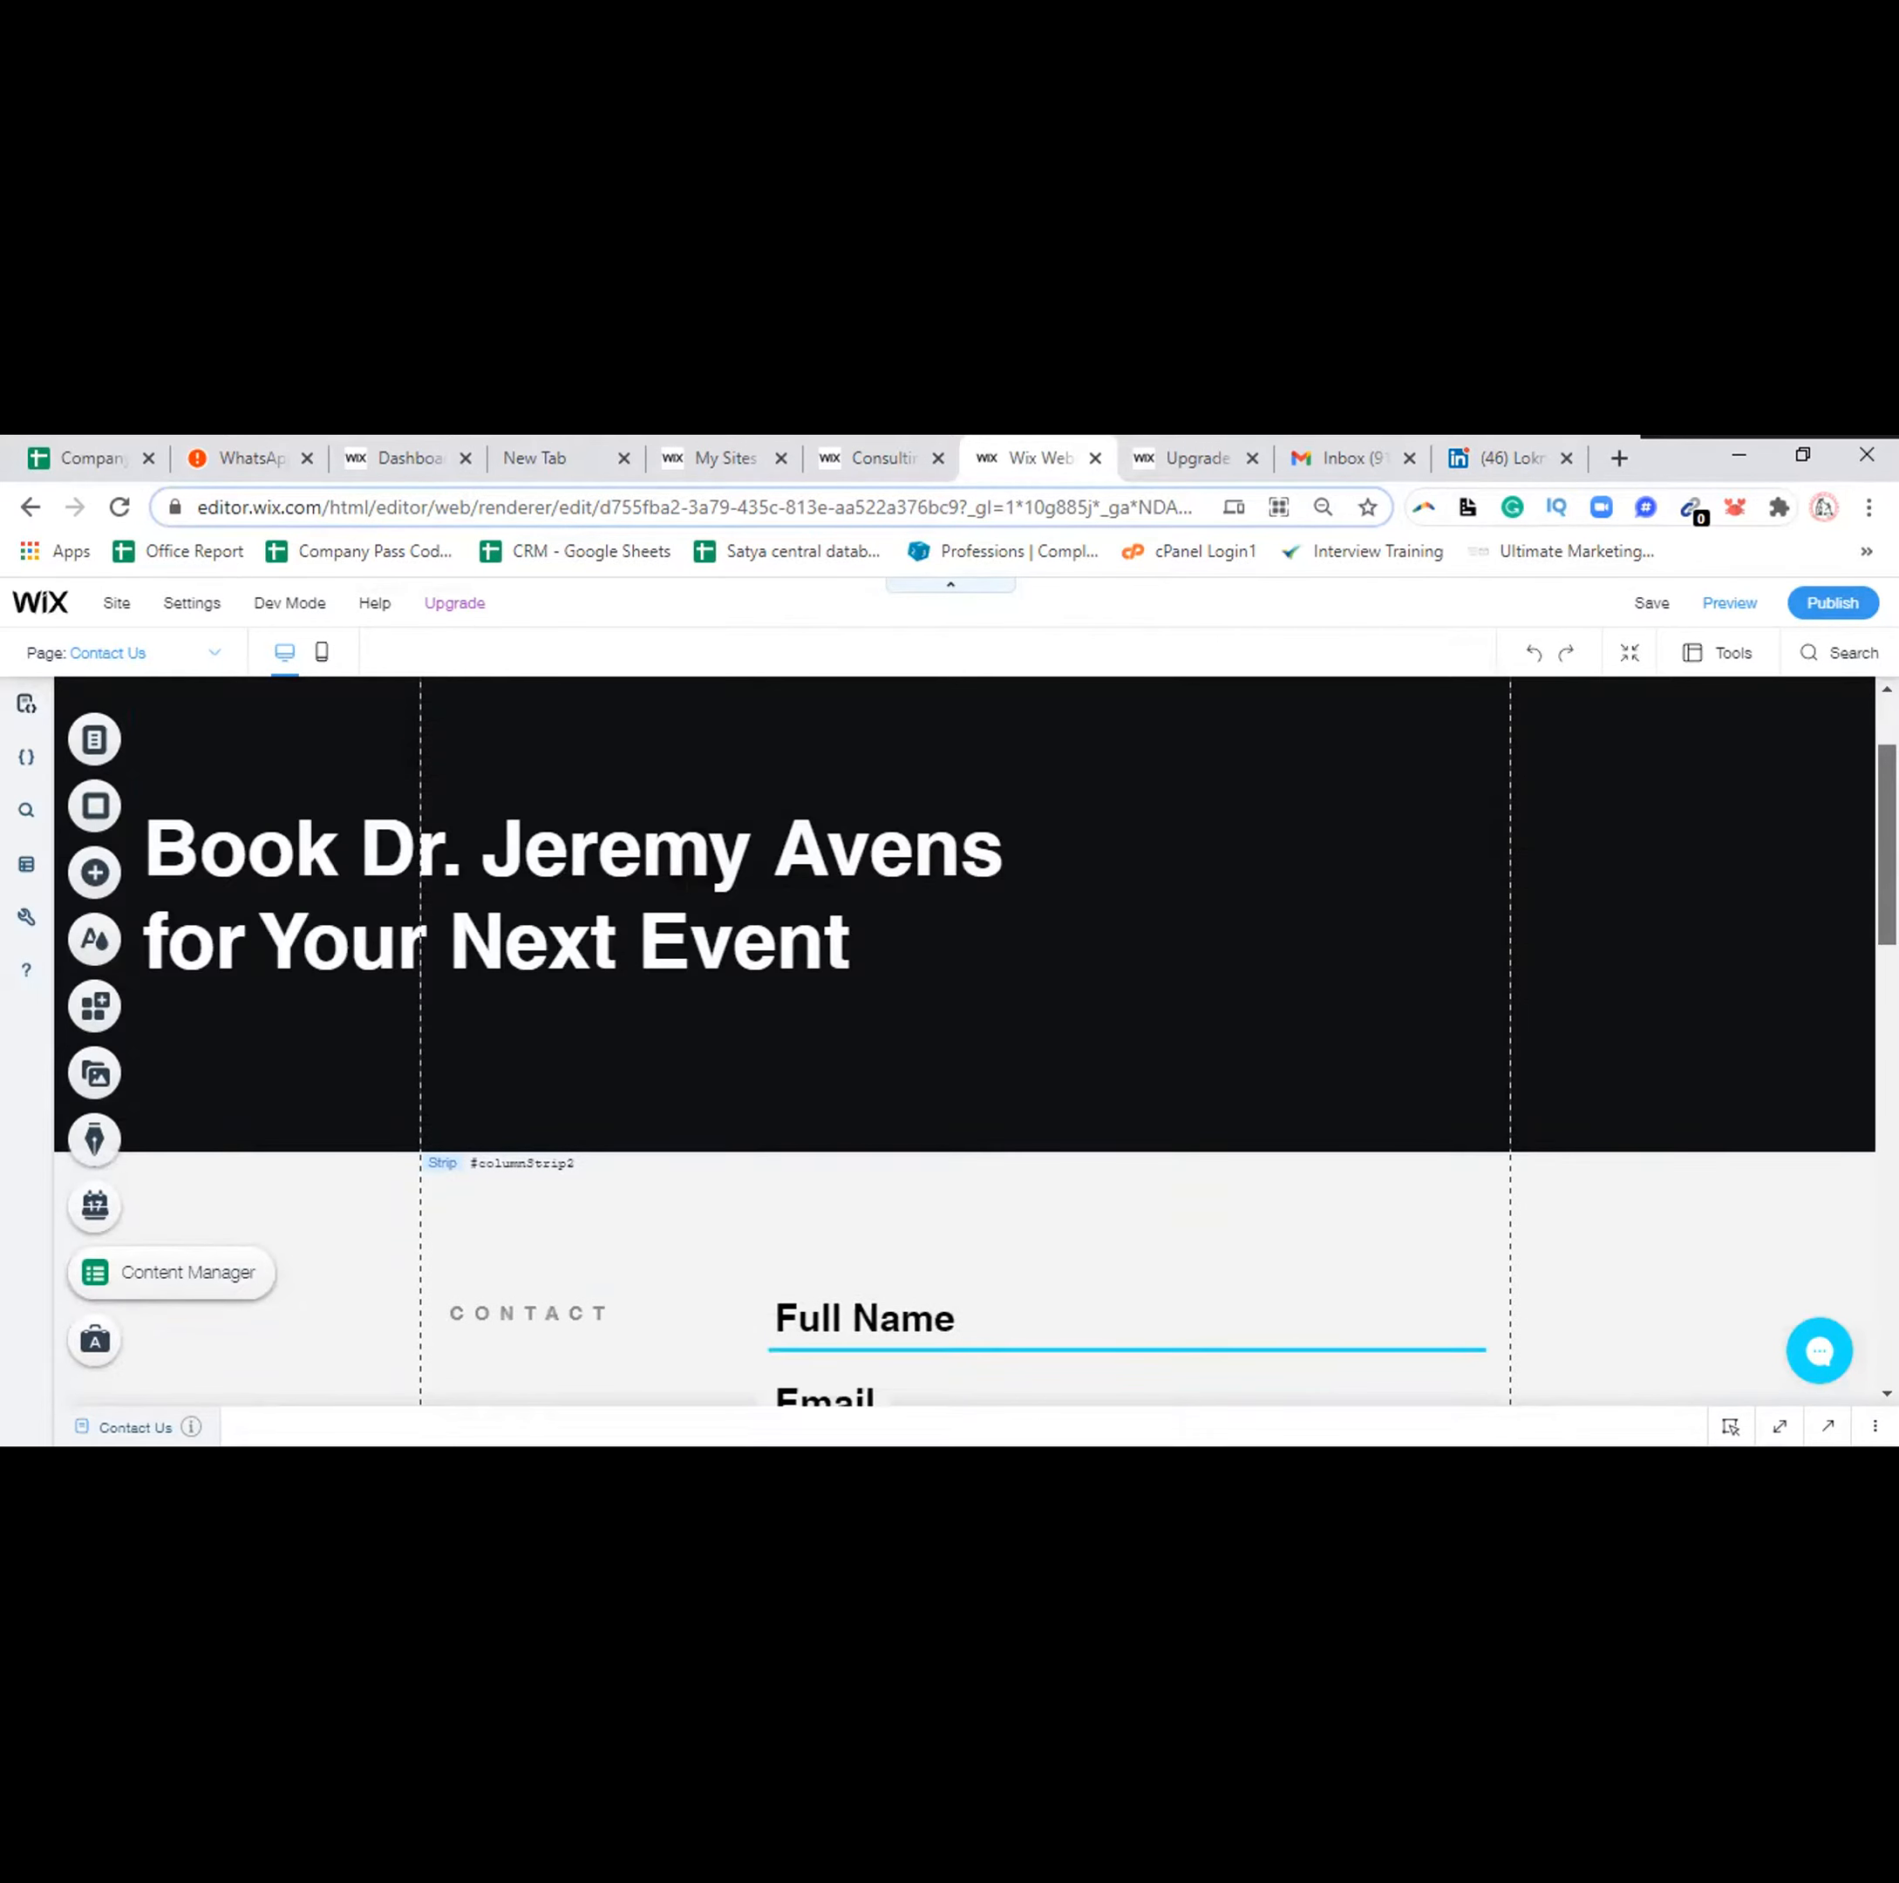
scroll(638, 781, "up", 3)
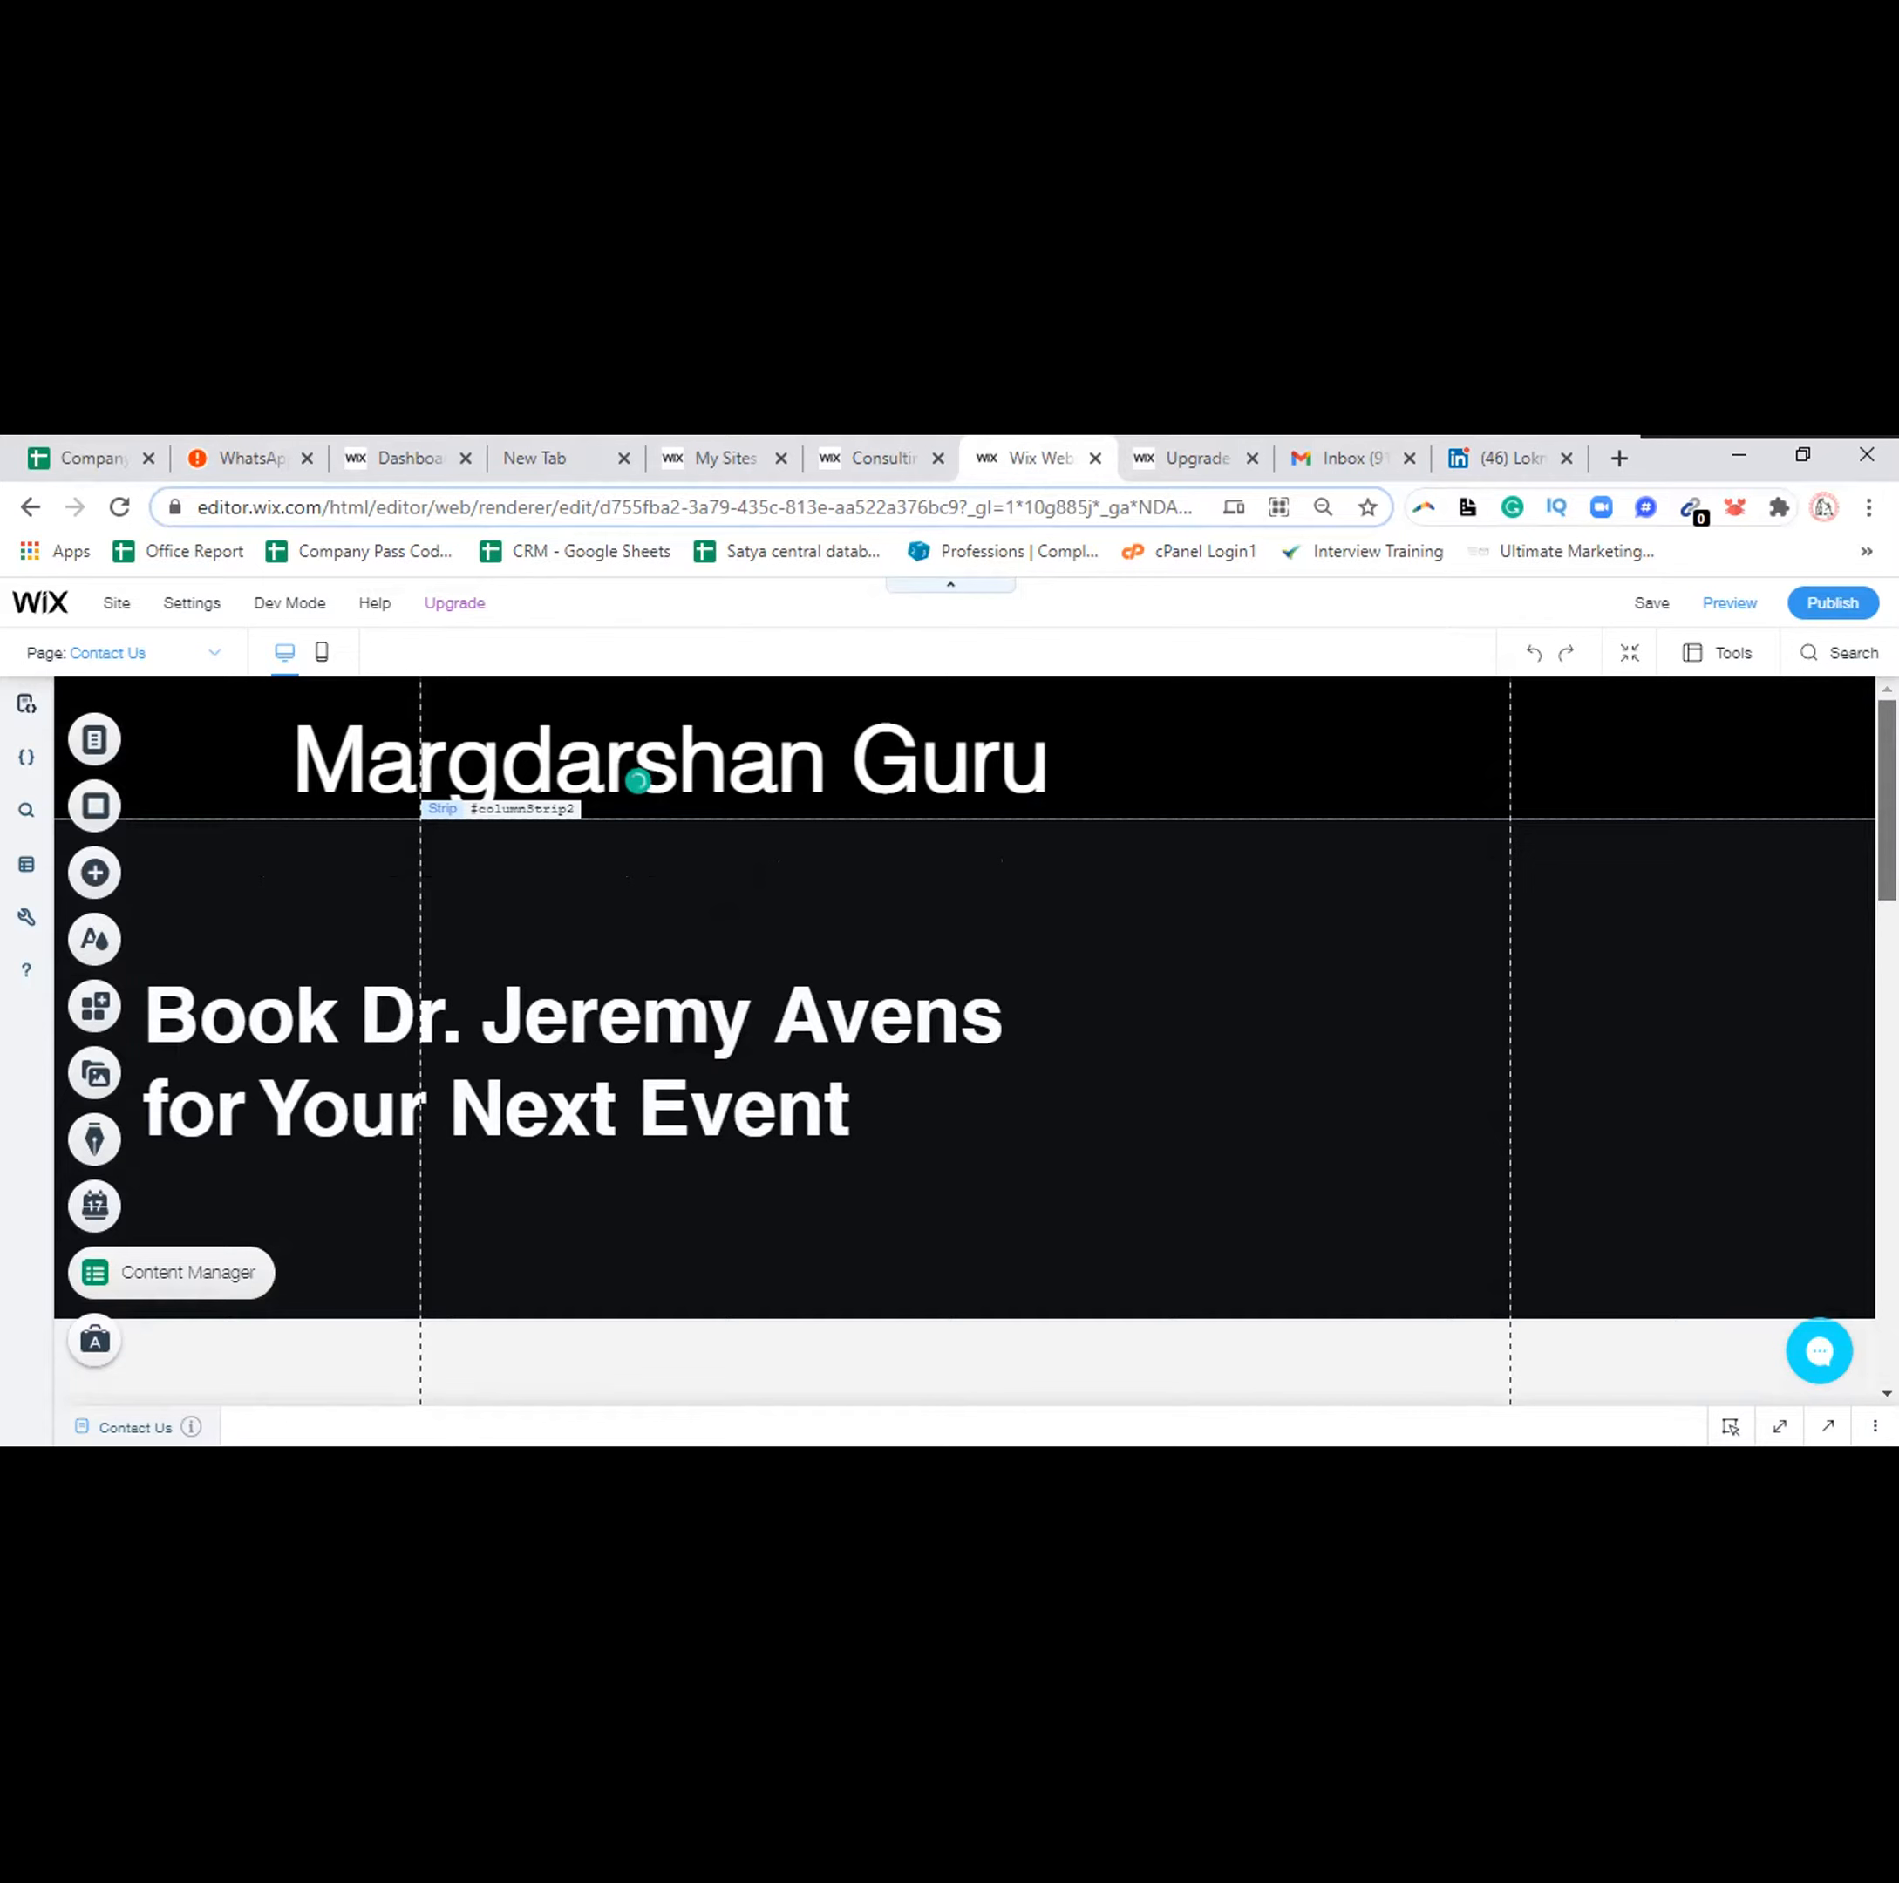
scroll(638, 781, "down", 4)
scroll(638, 781, "down", 5)
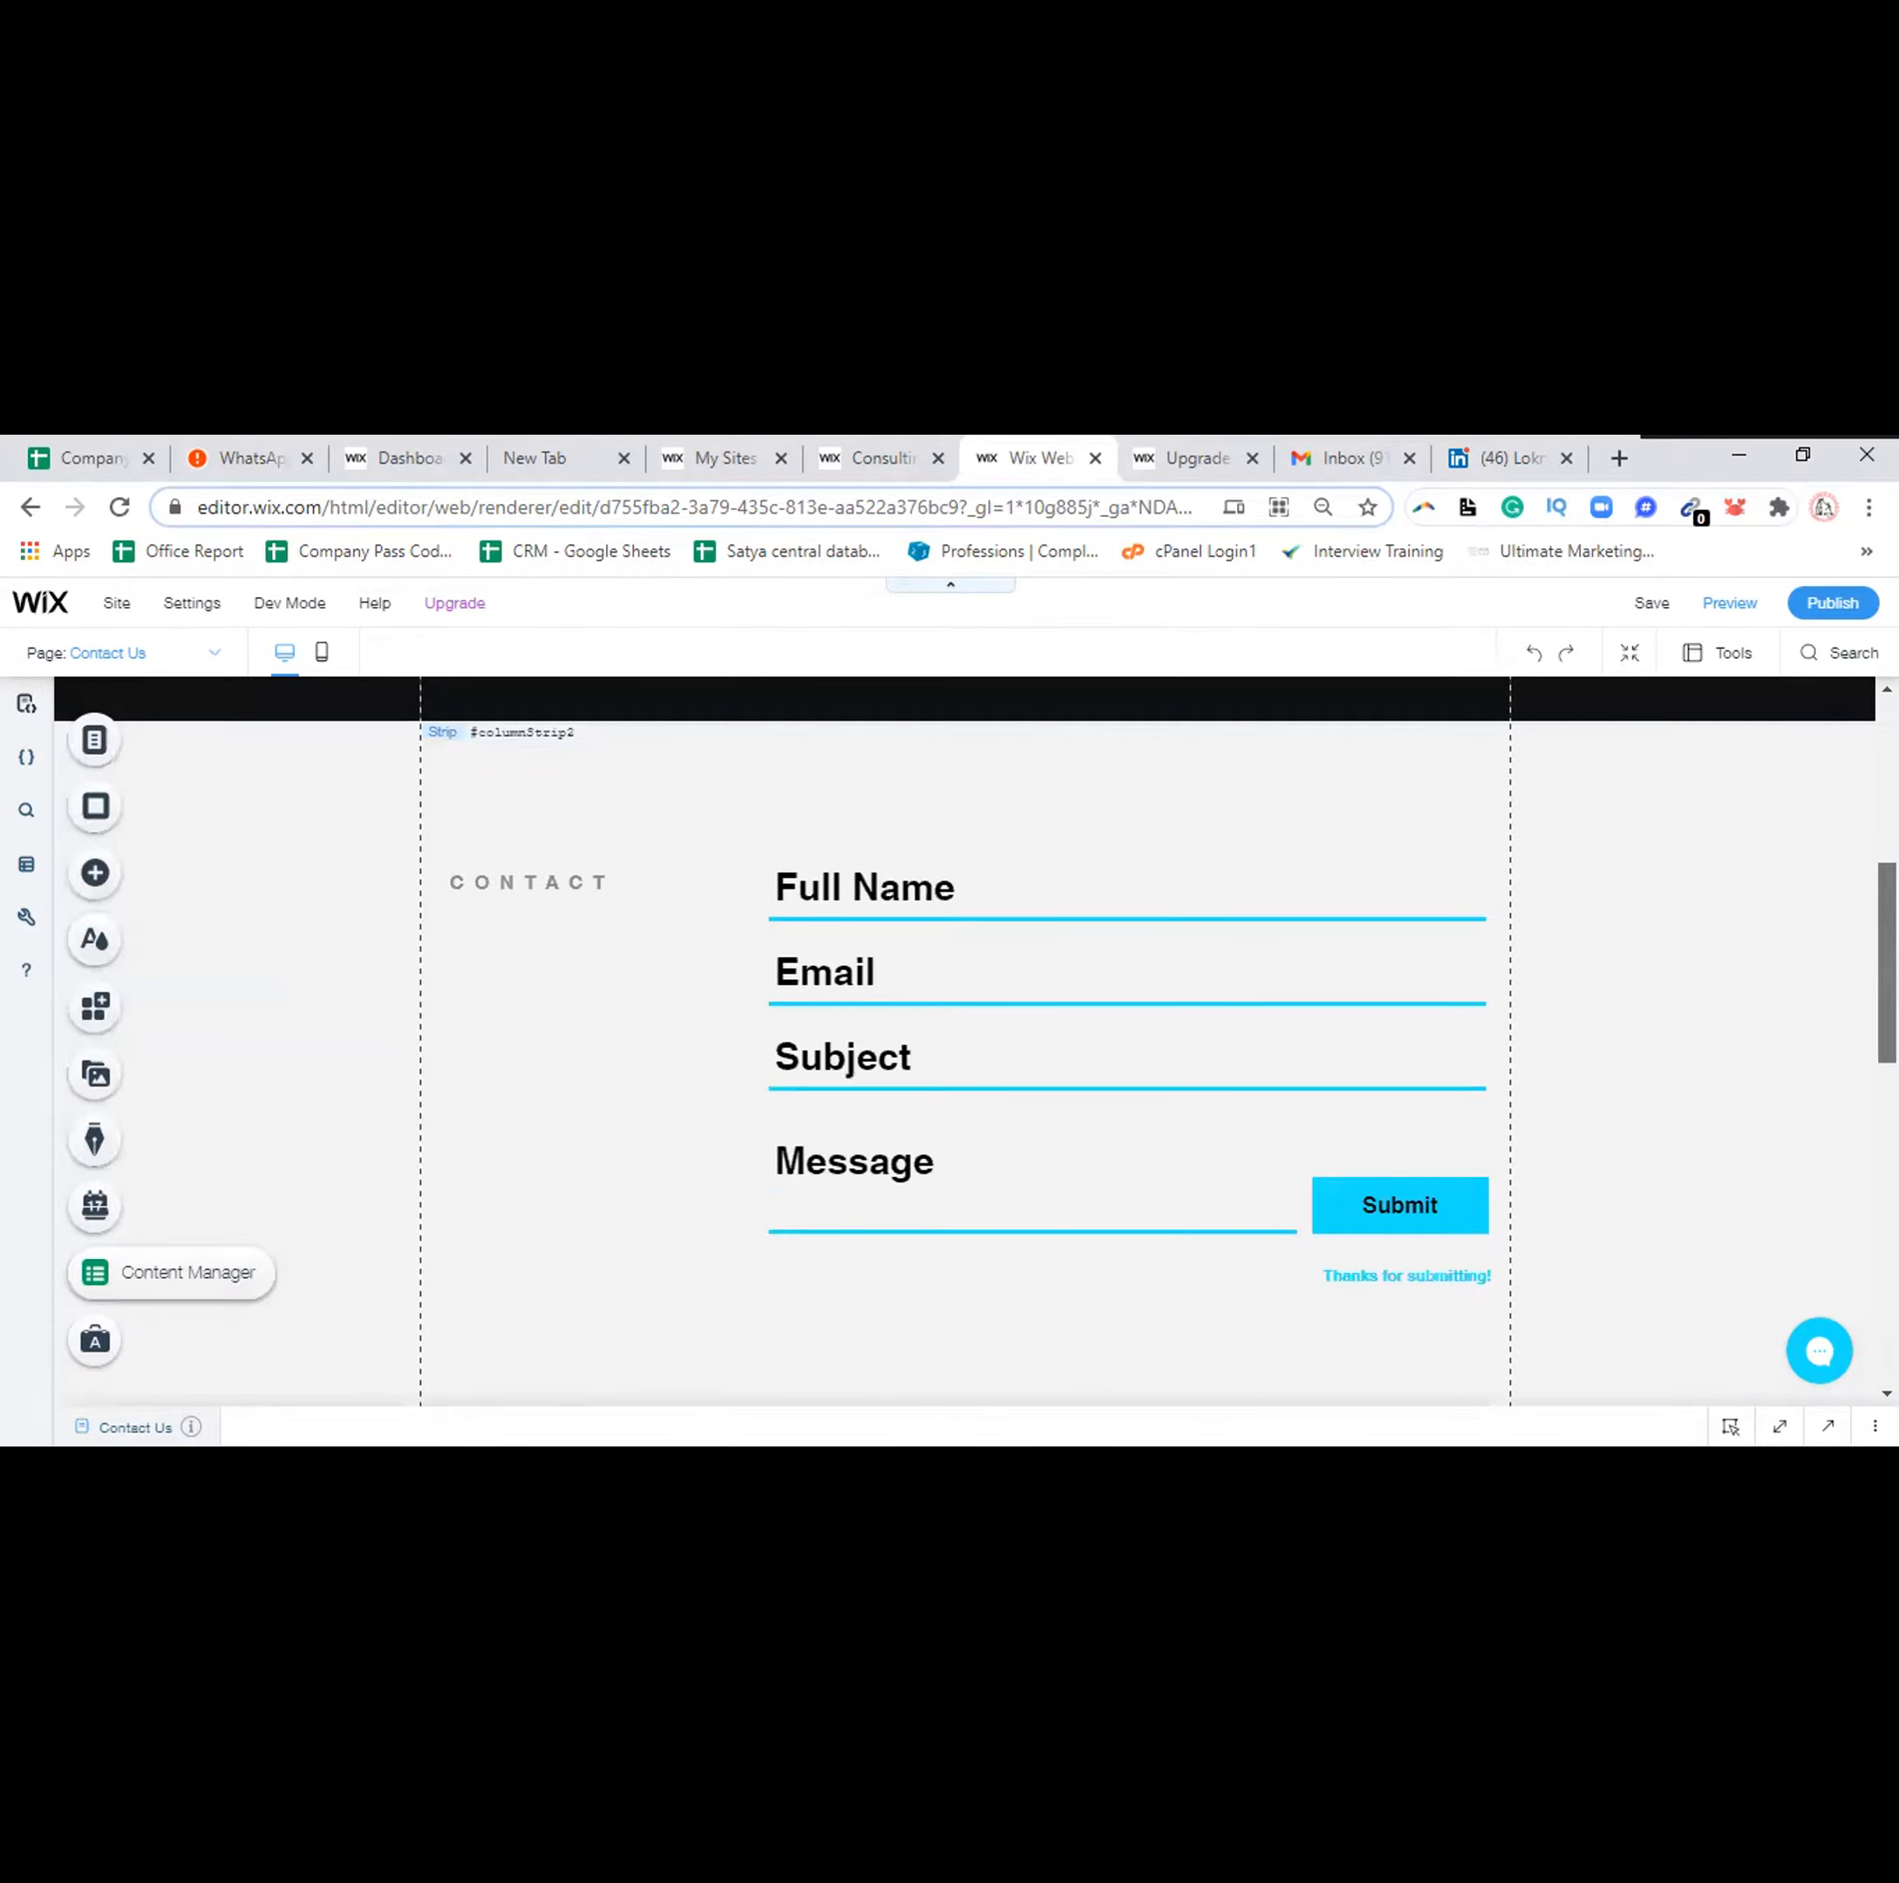
scroll(638, 781, "up", 10)
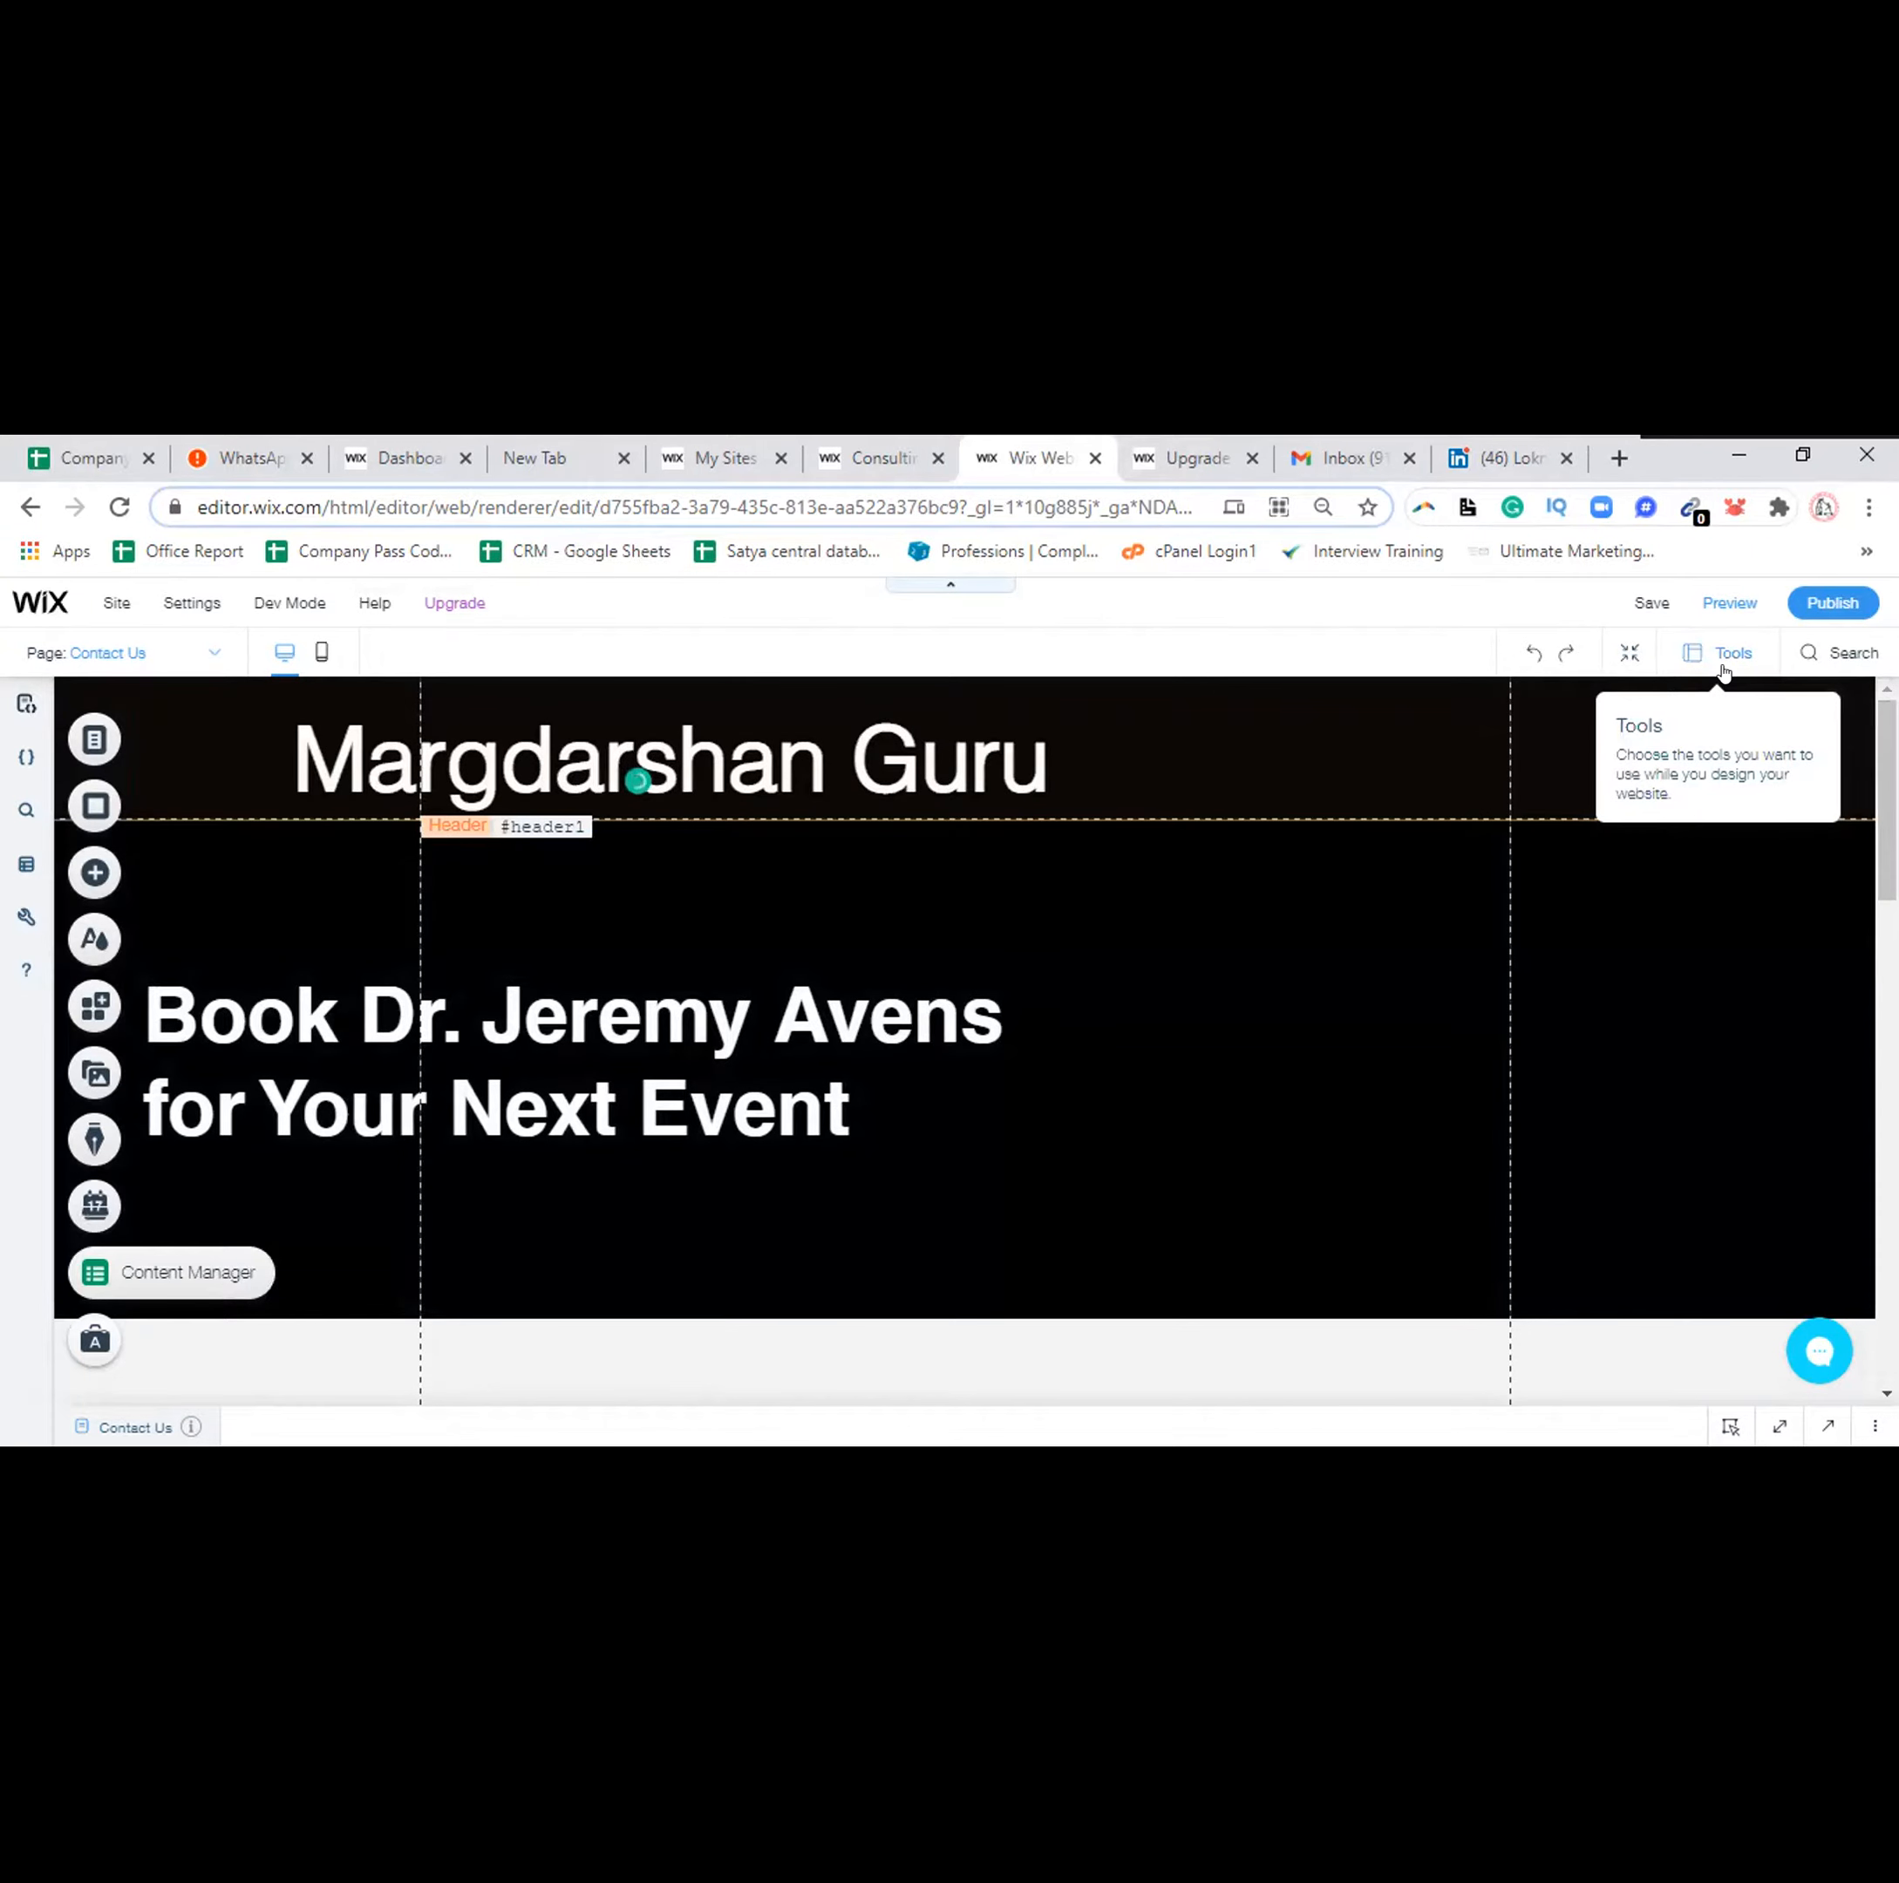
Preview the Contact Us page and scroll down past its booking heading and contact form
left_click(1721, 604)
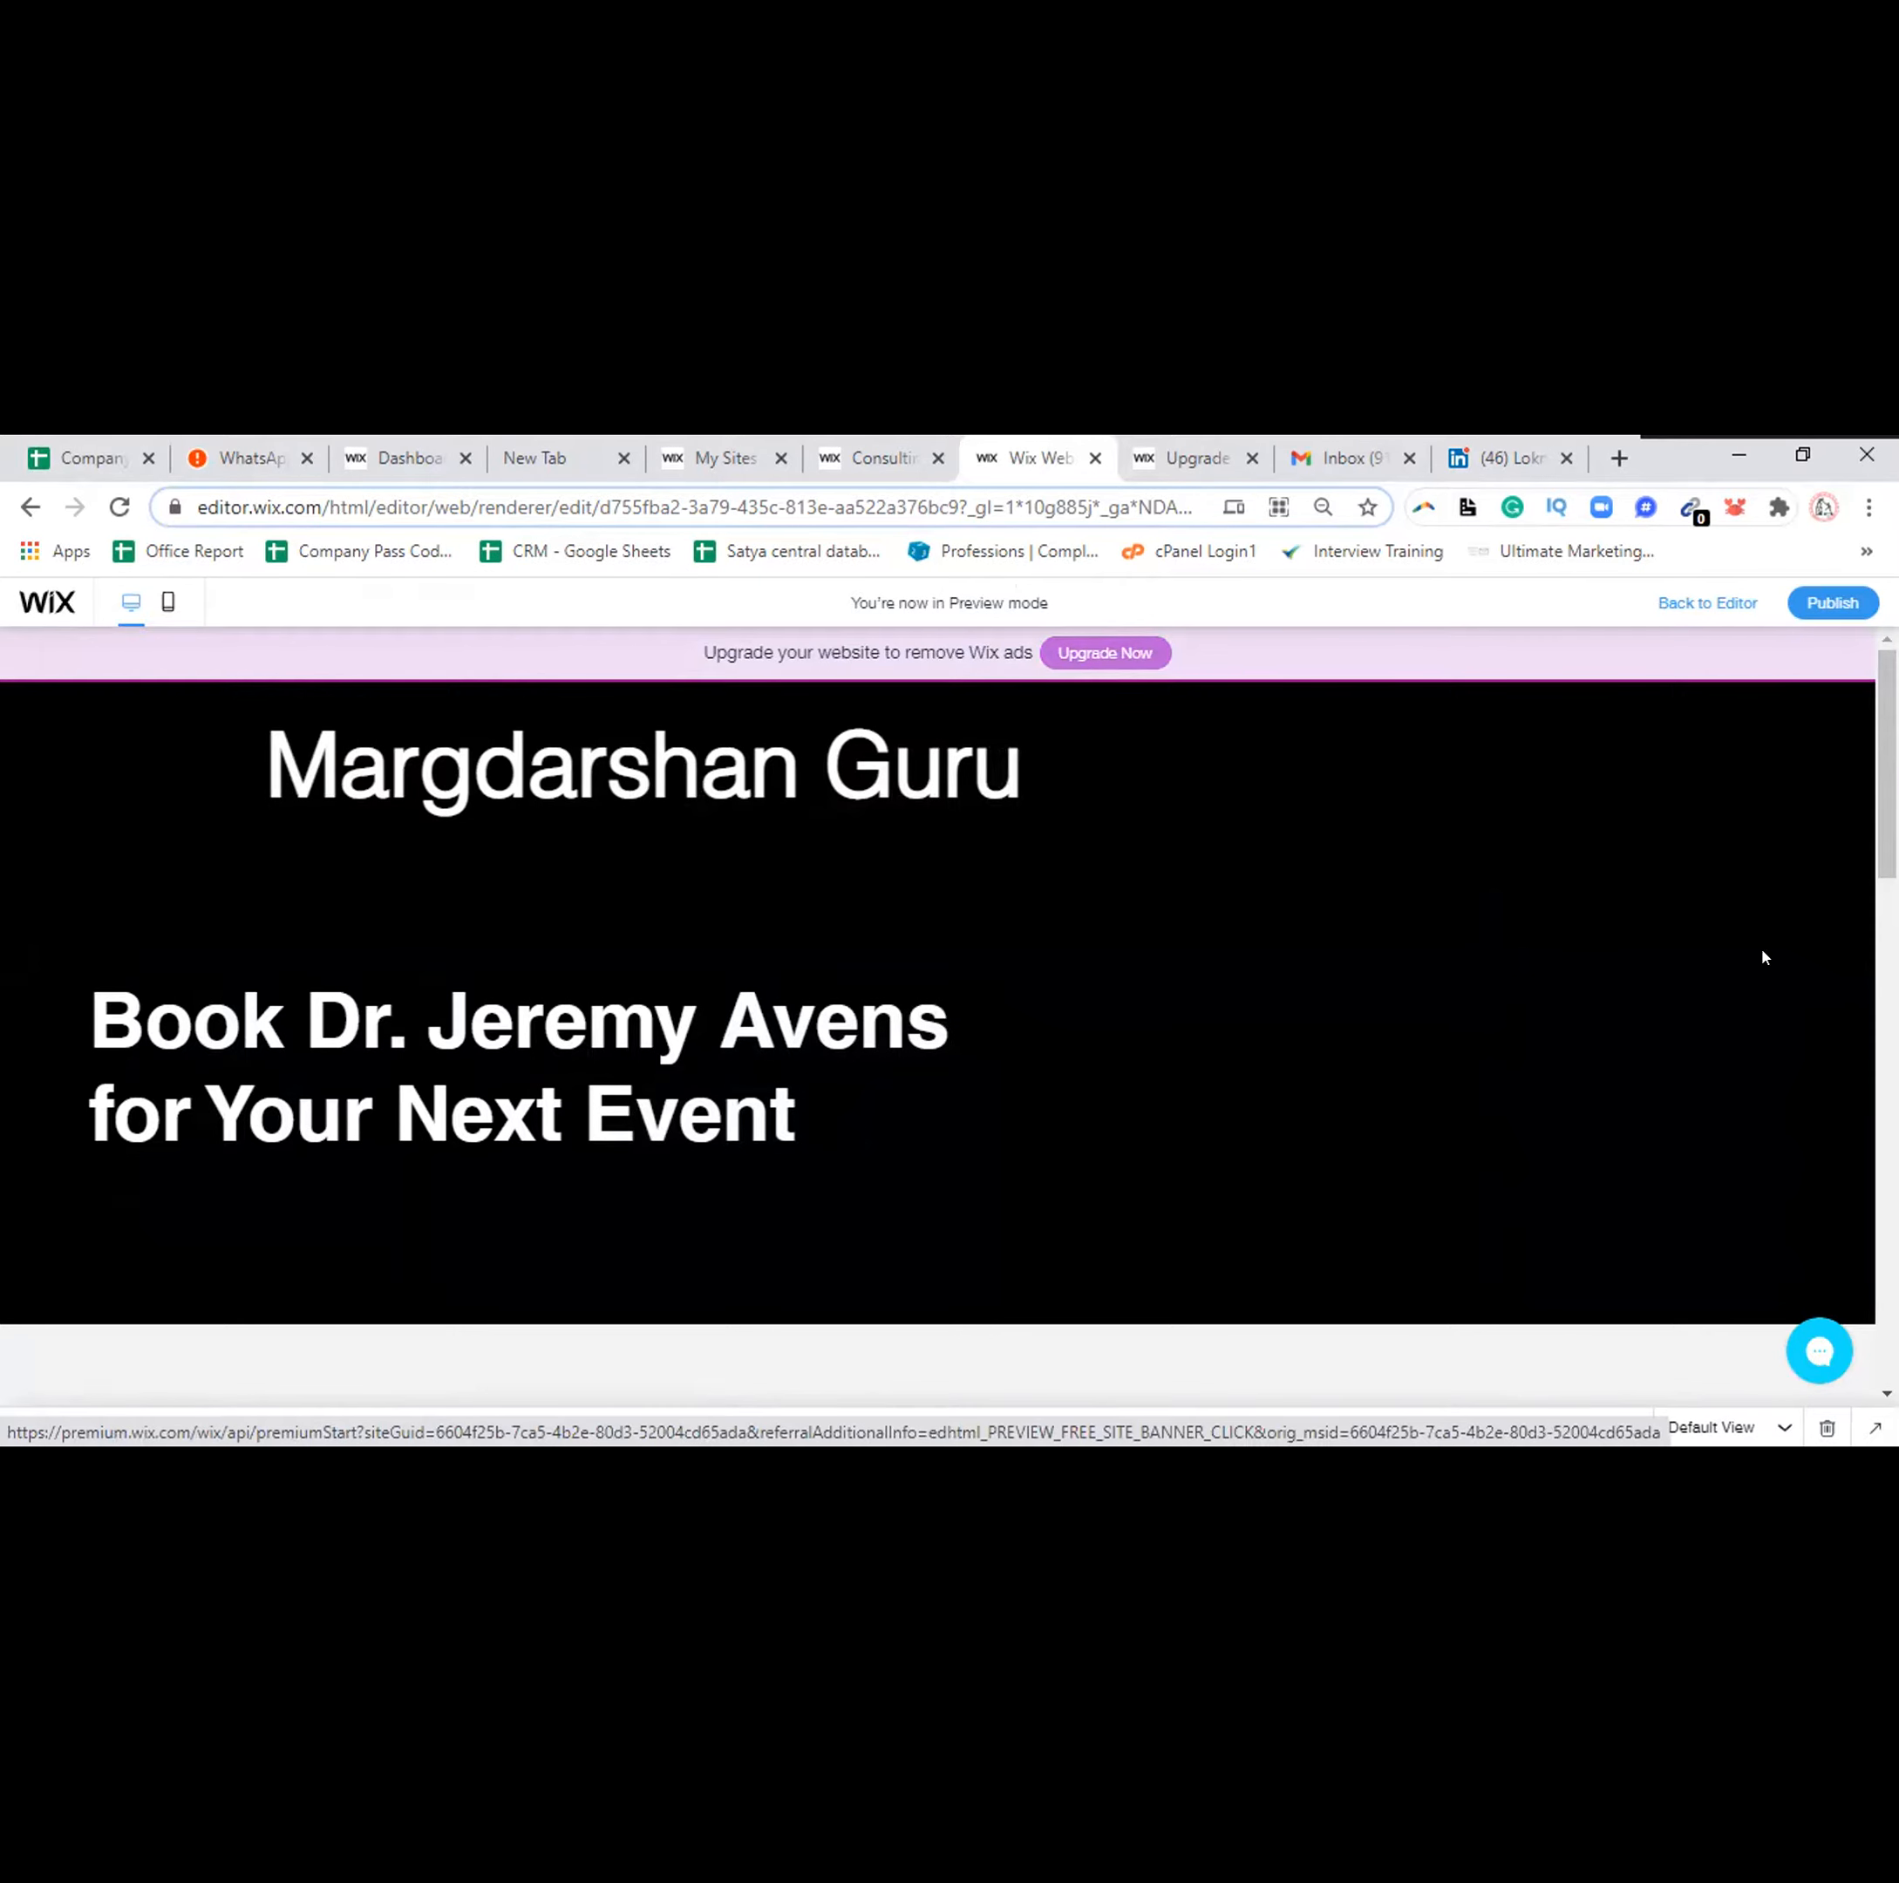
scroll(938, 989, "down", 5)
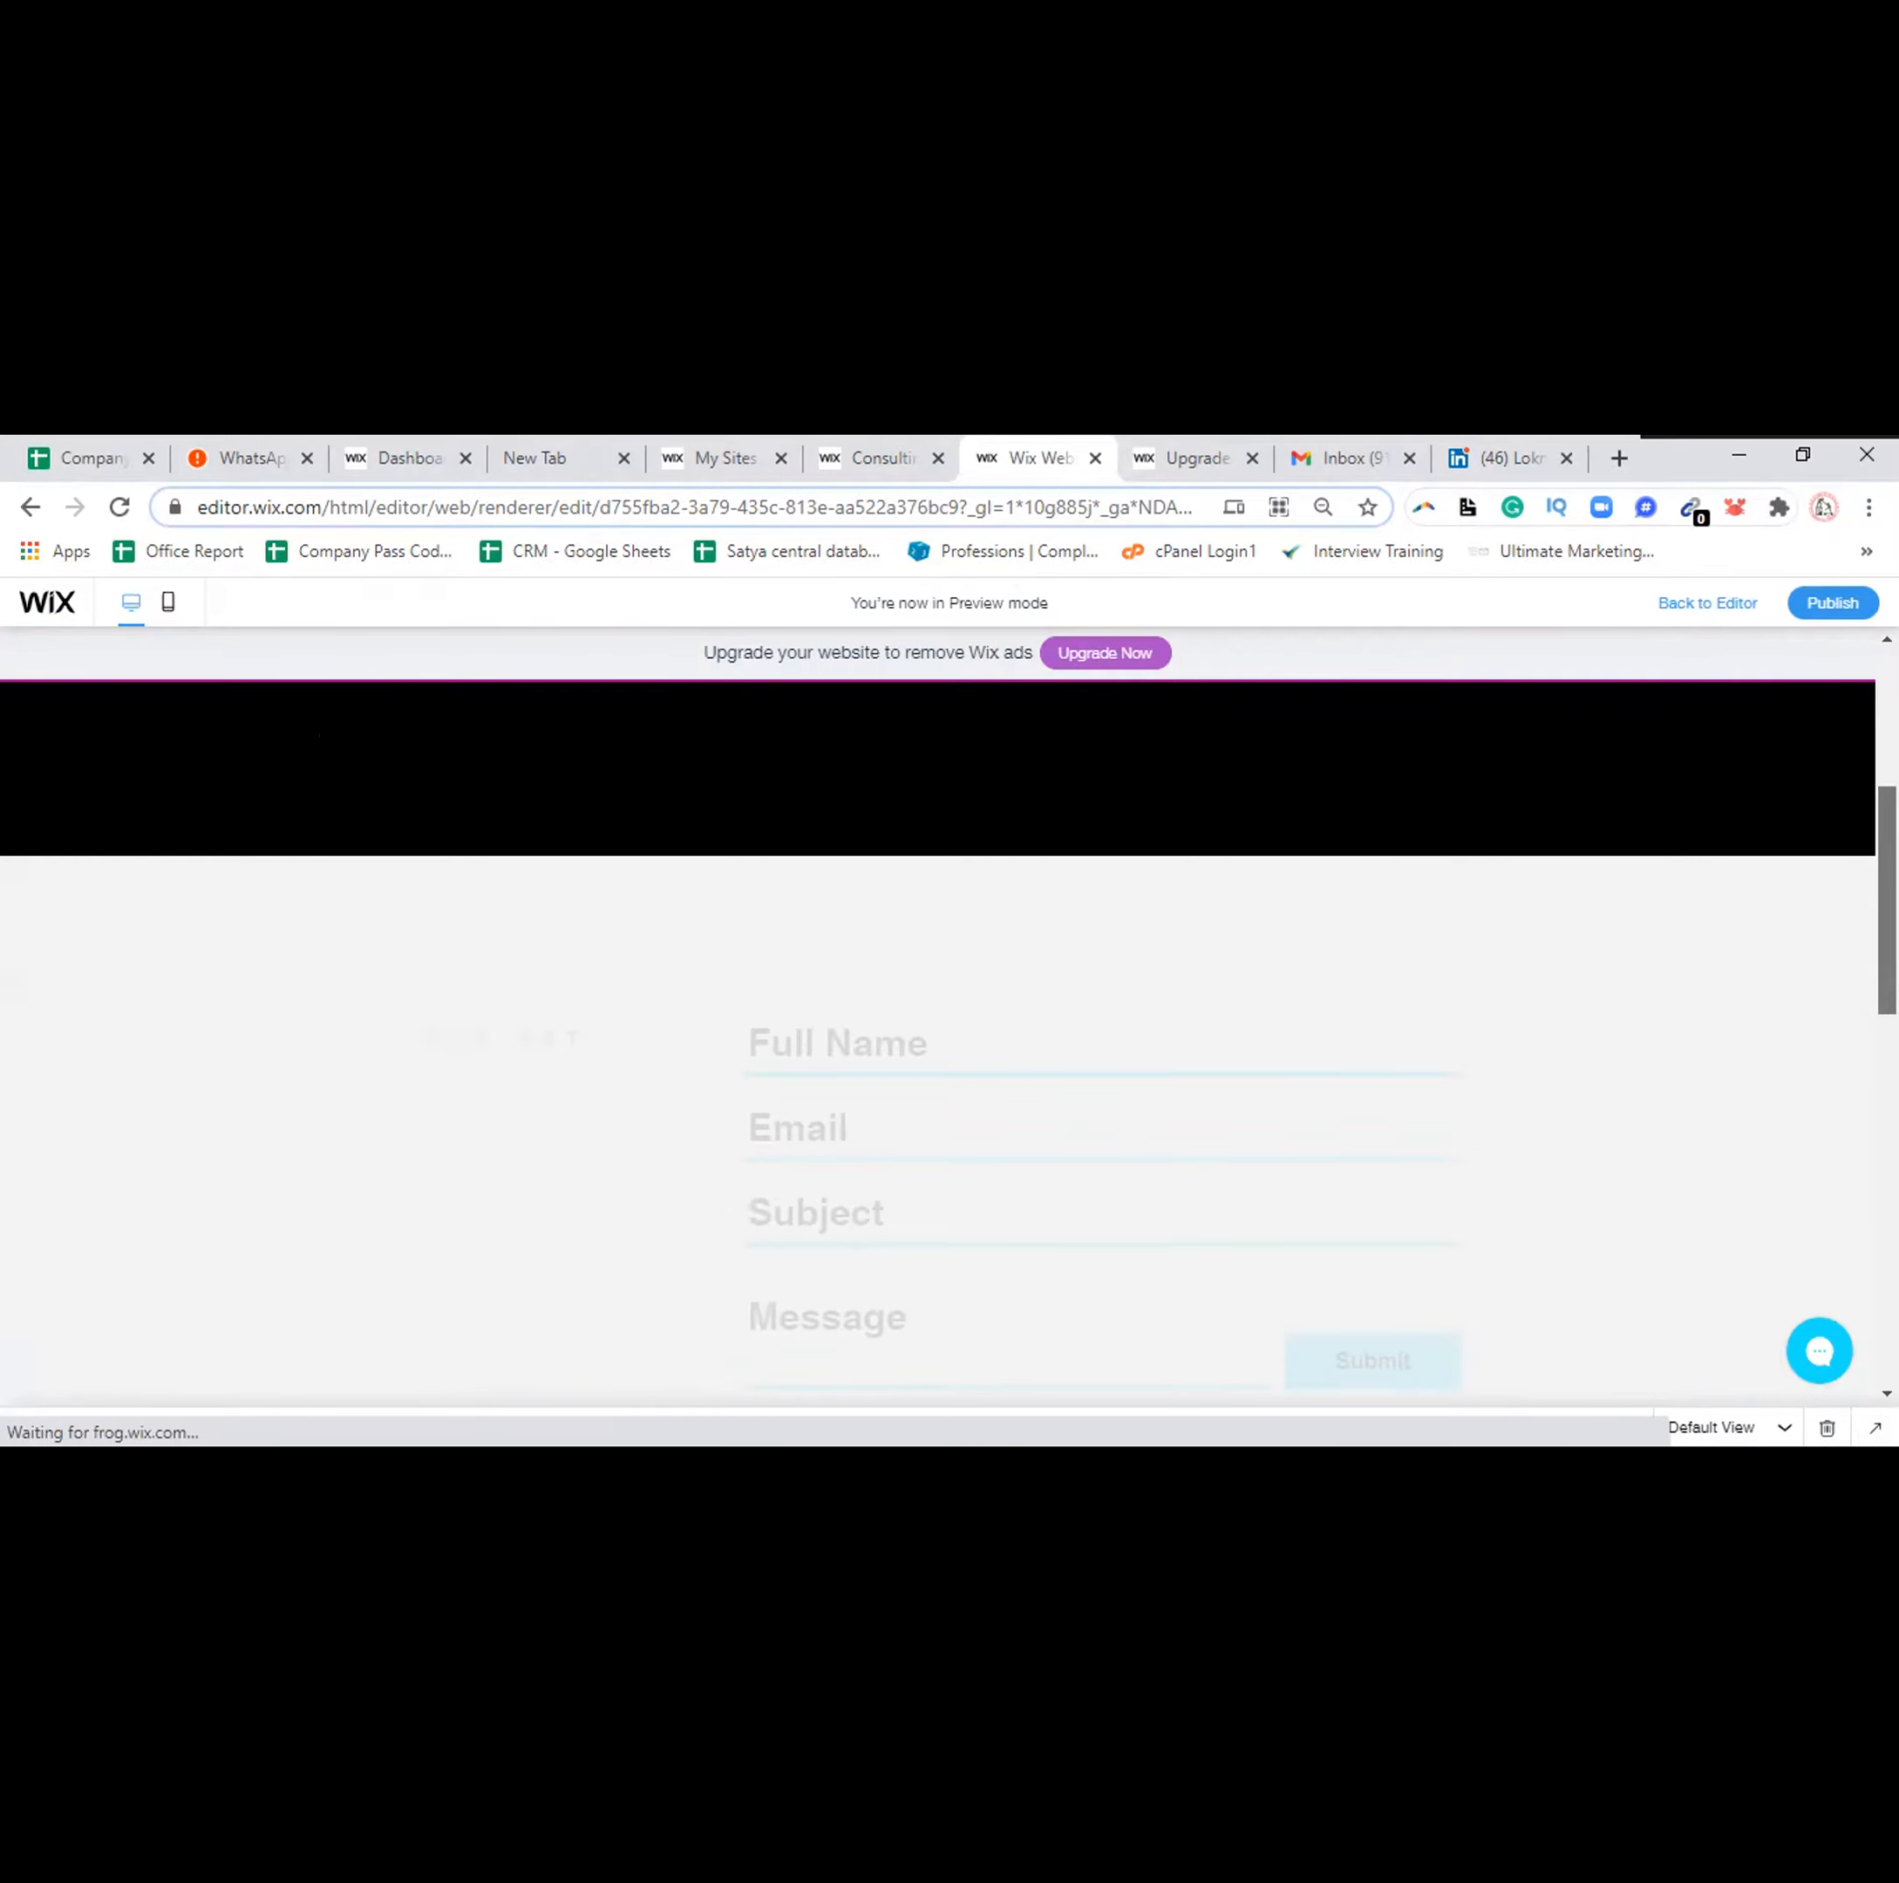
scroll(937, 989, "down", 5)
left_click_drag(1886, 1083, 1887, 763)
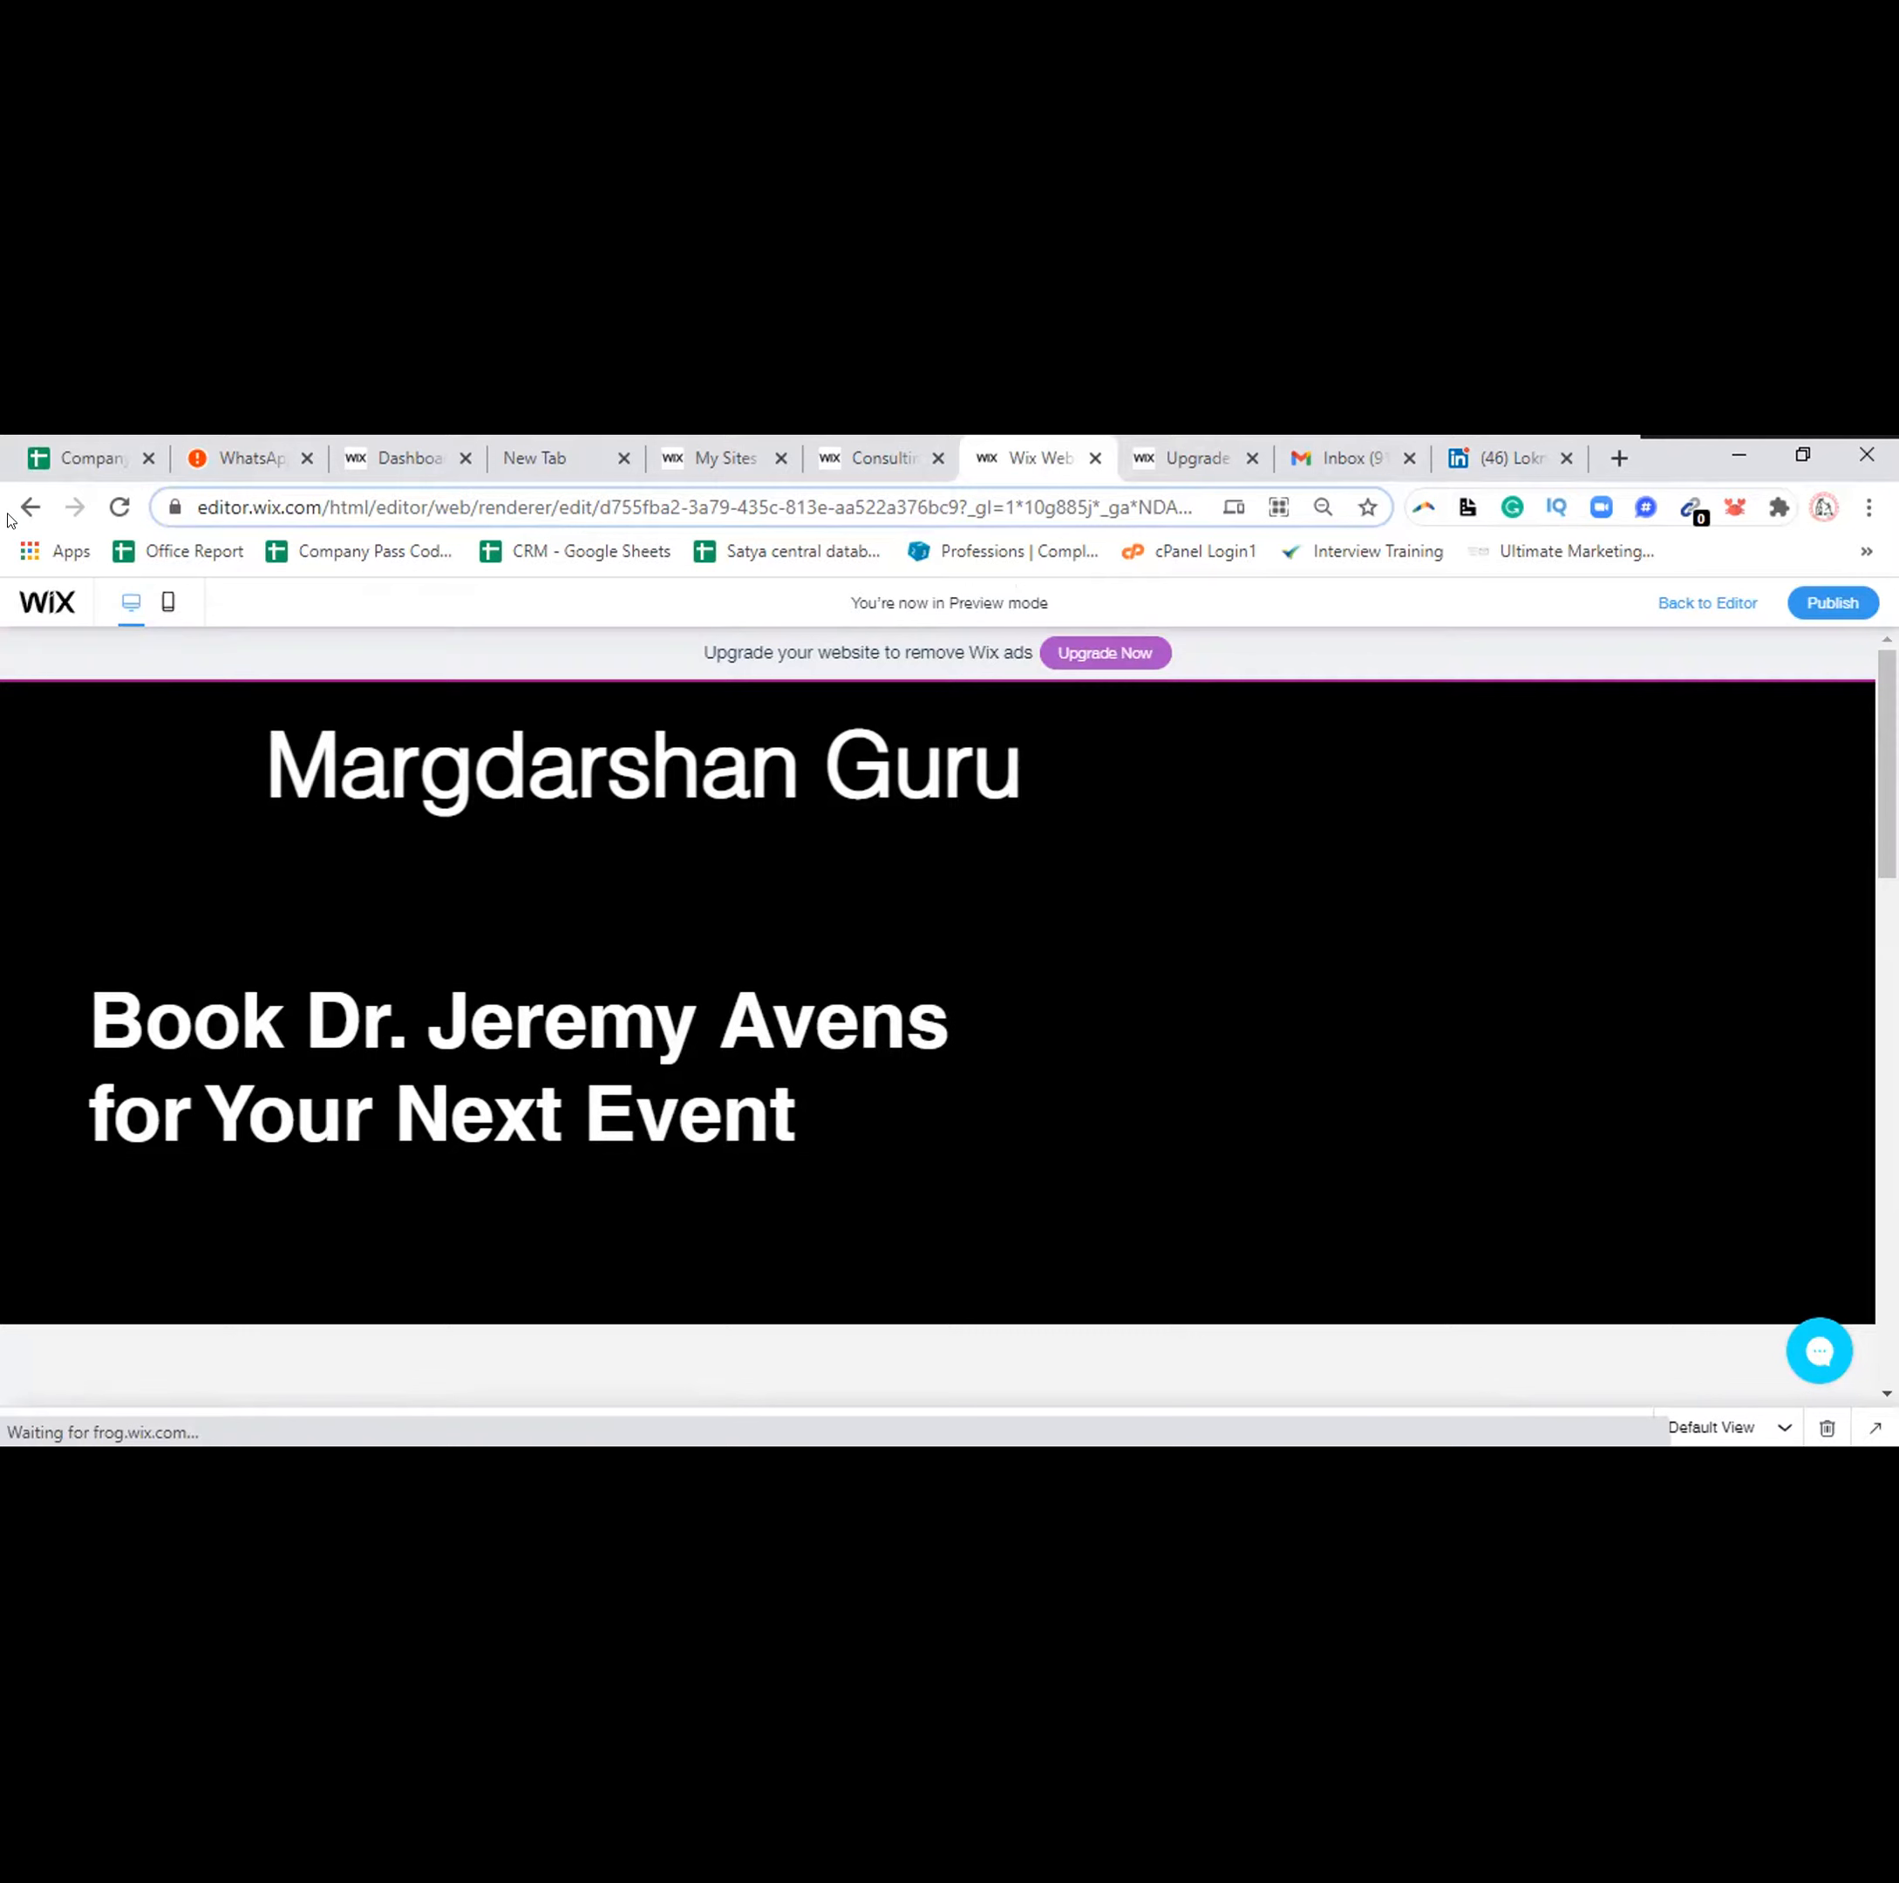
Exit preview and switch the editor canvas to the Home page
left_click(1665, 602)
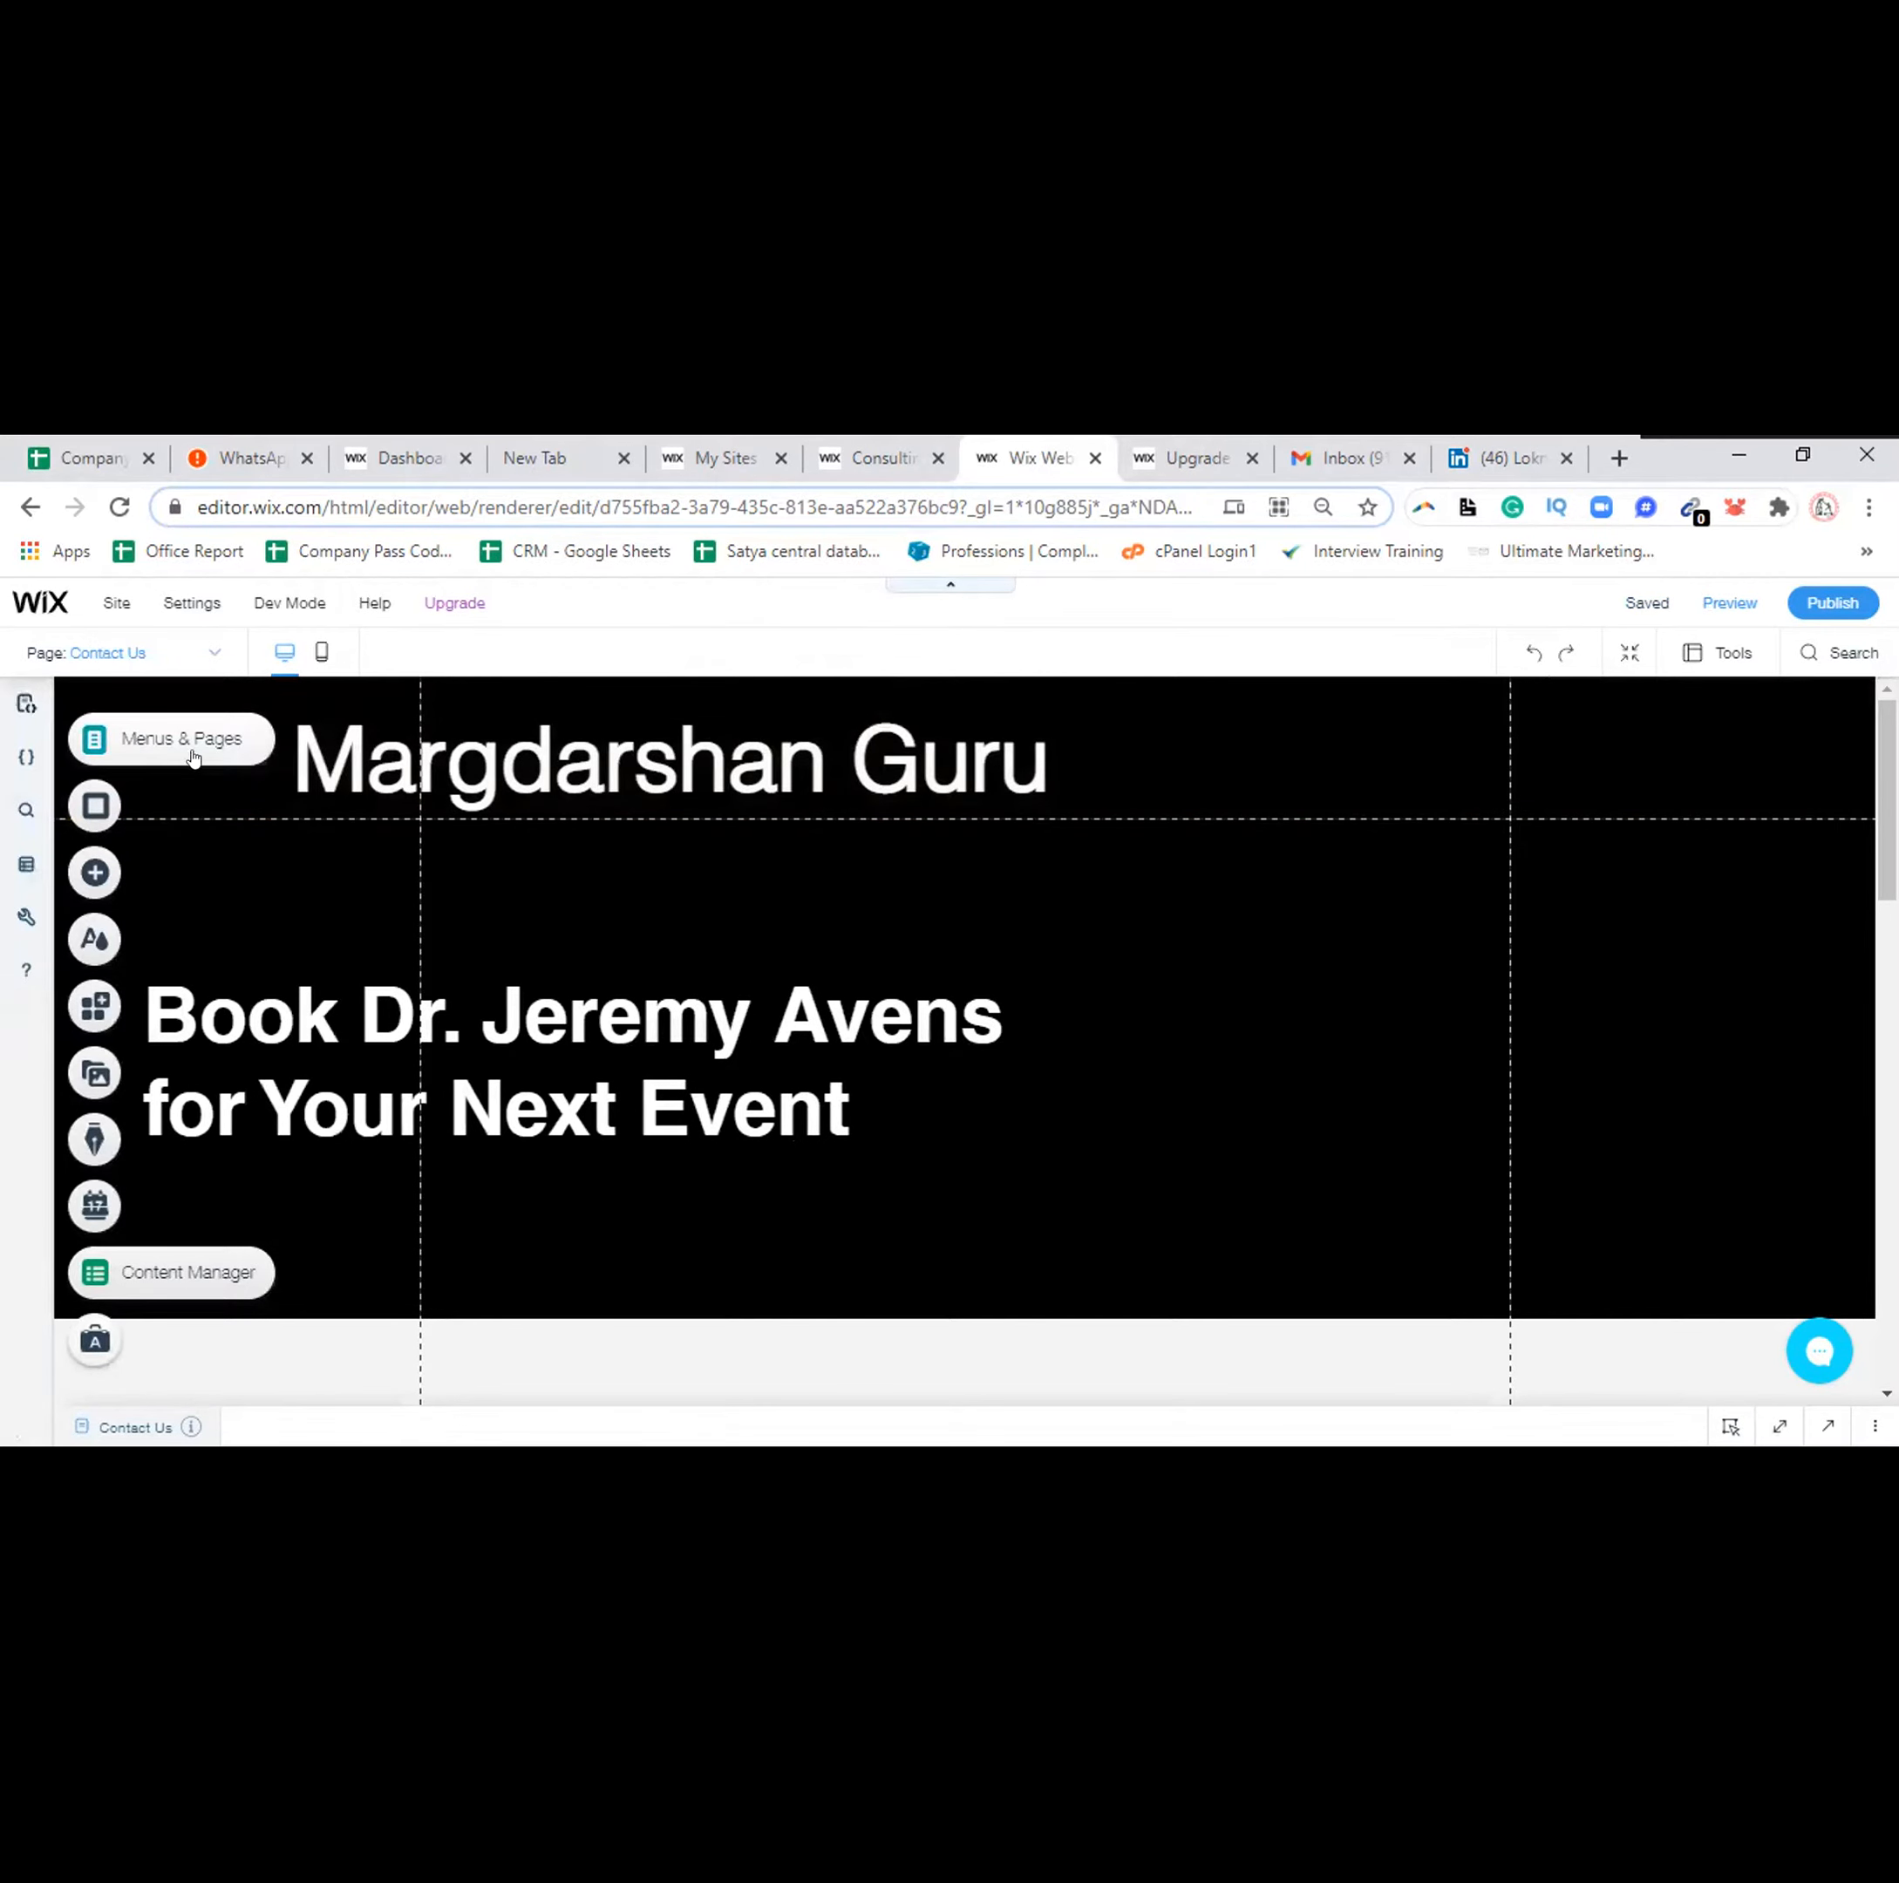
left_click(190, 756)
left_click(374, 806)
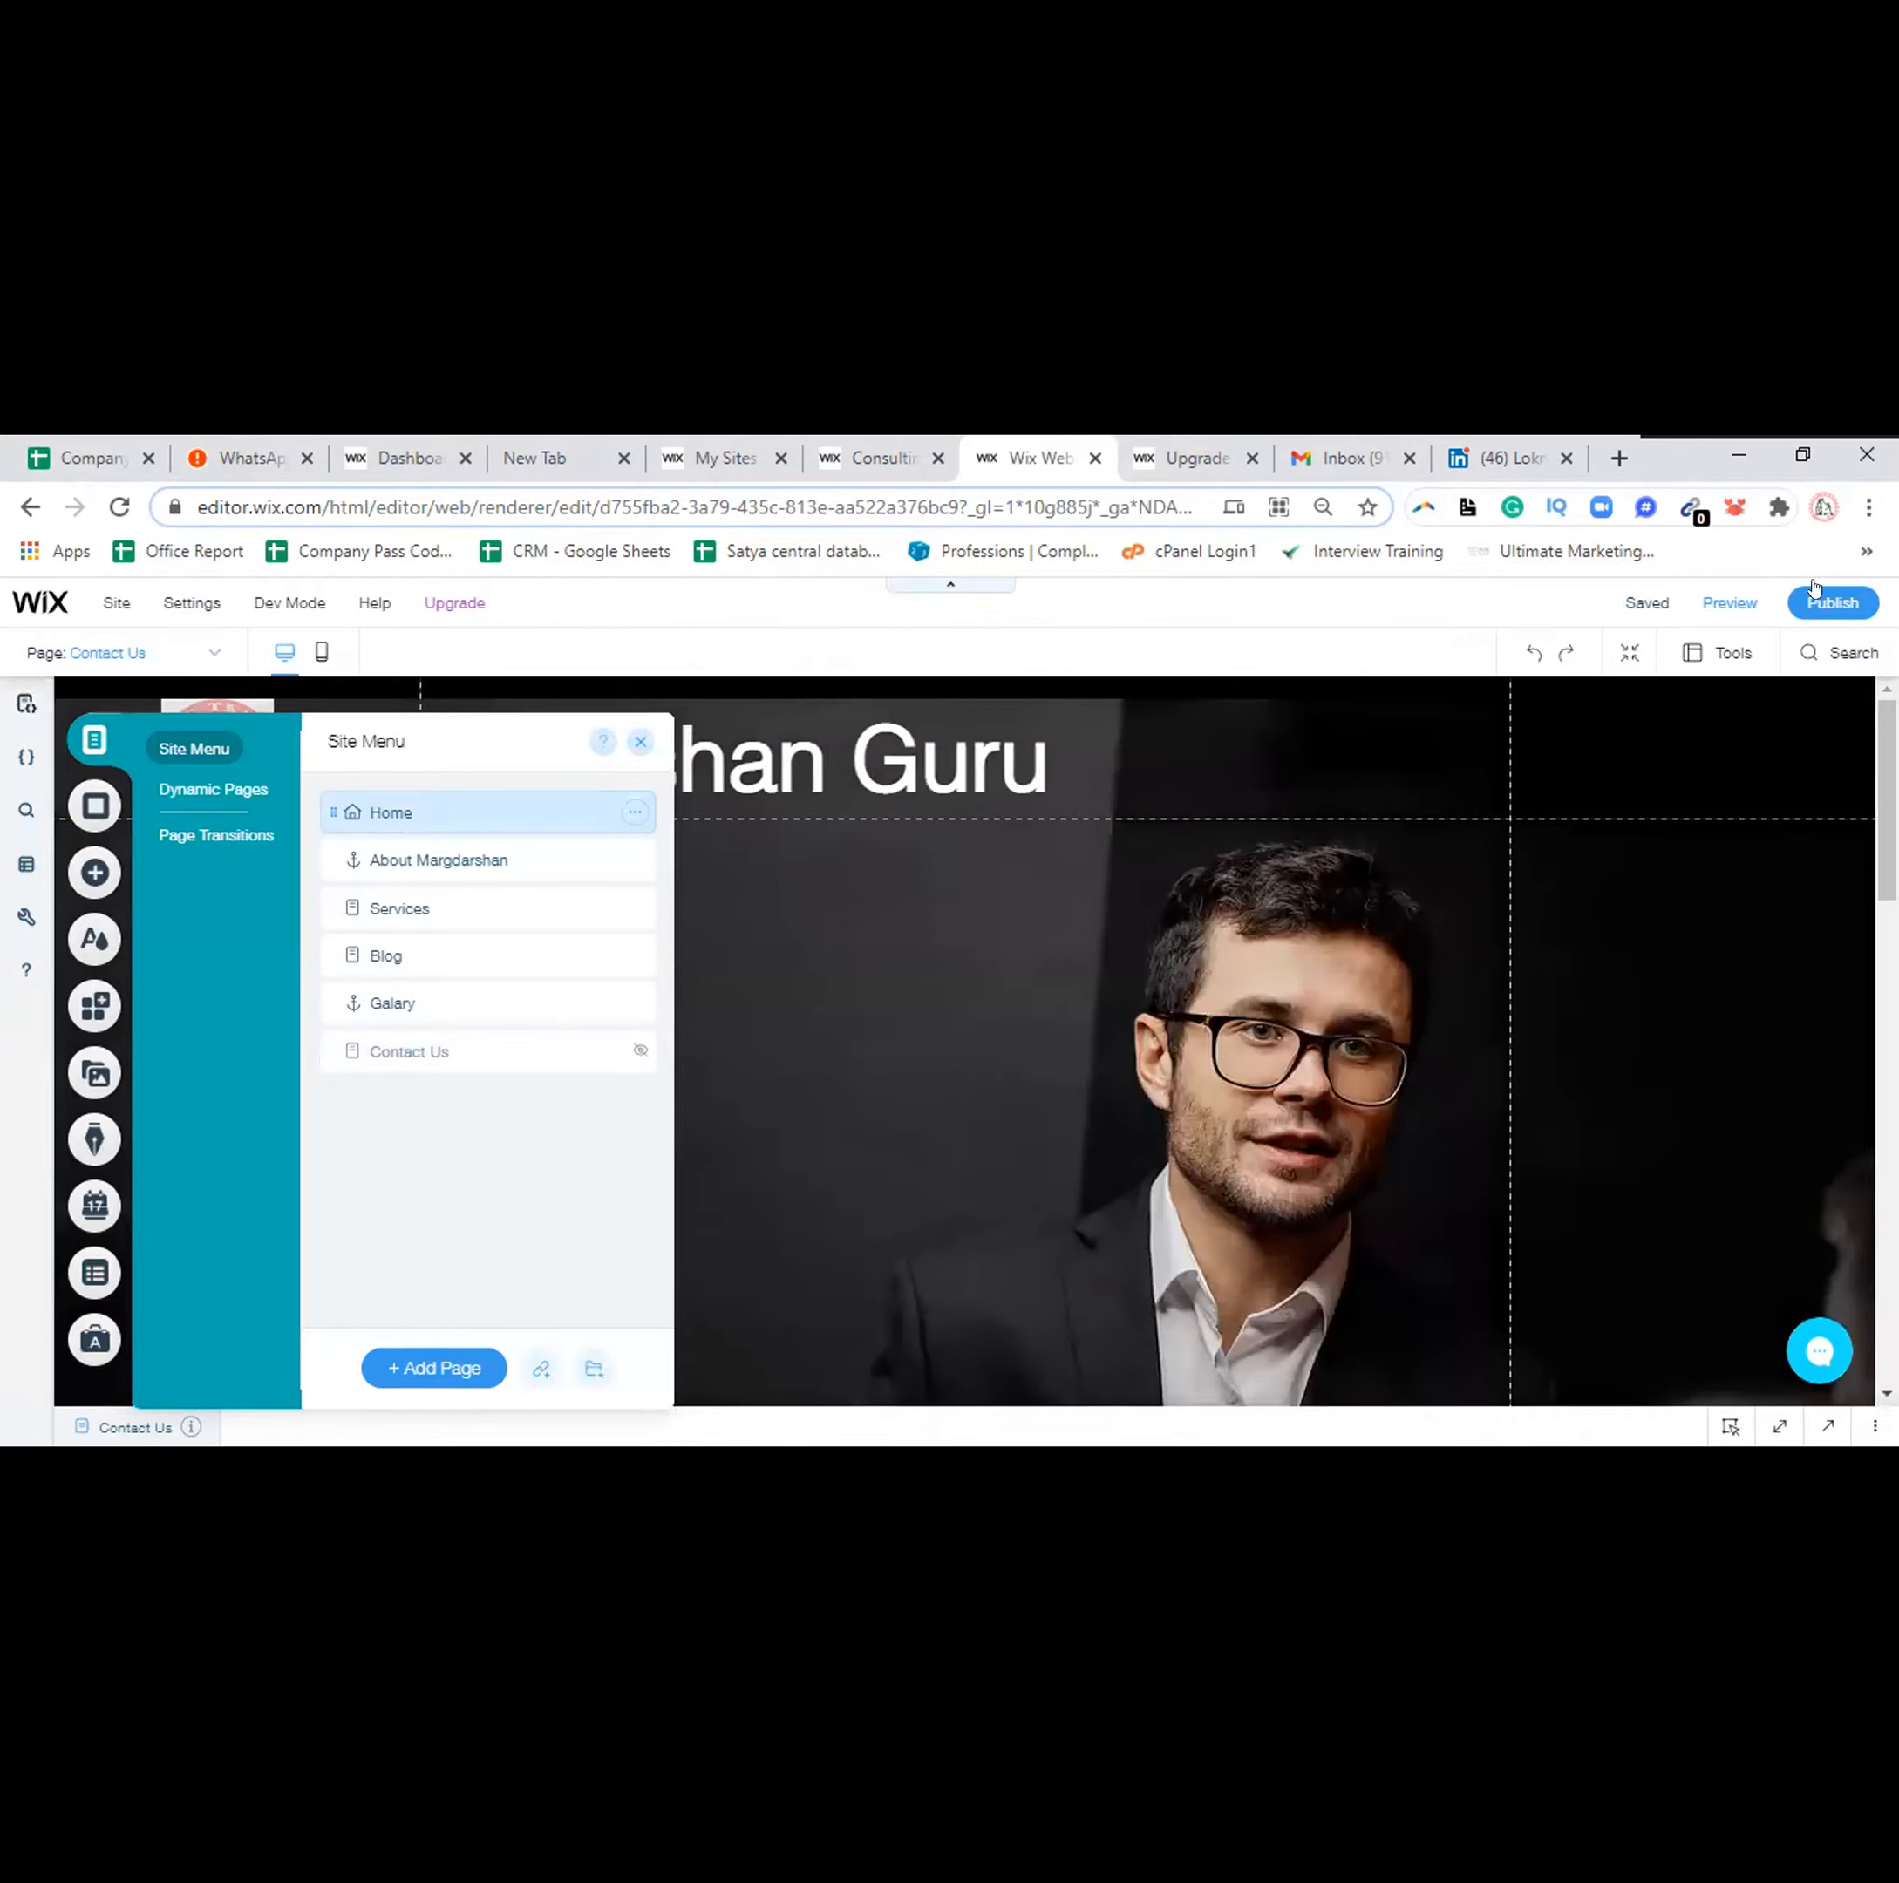
left_click(1724, 603)
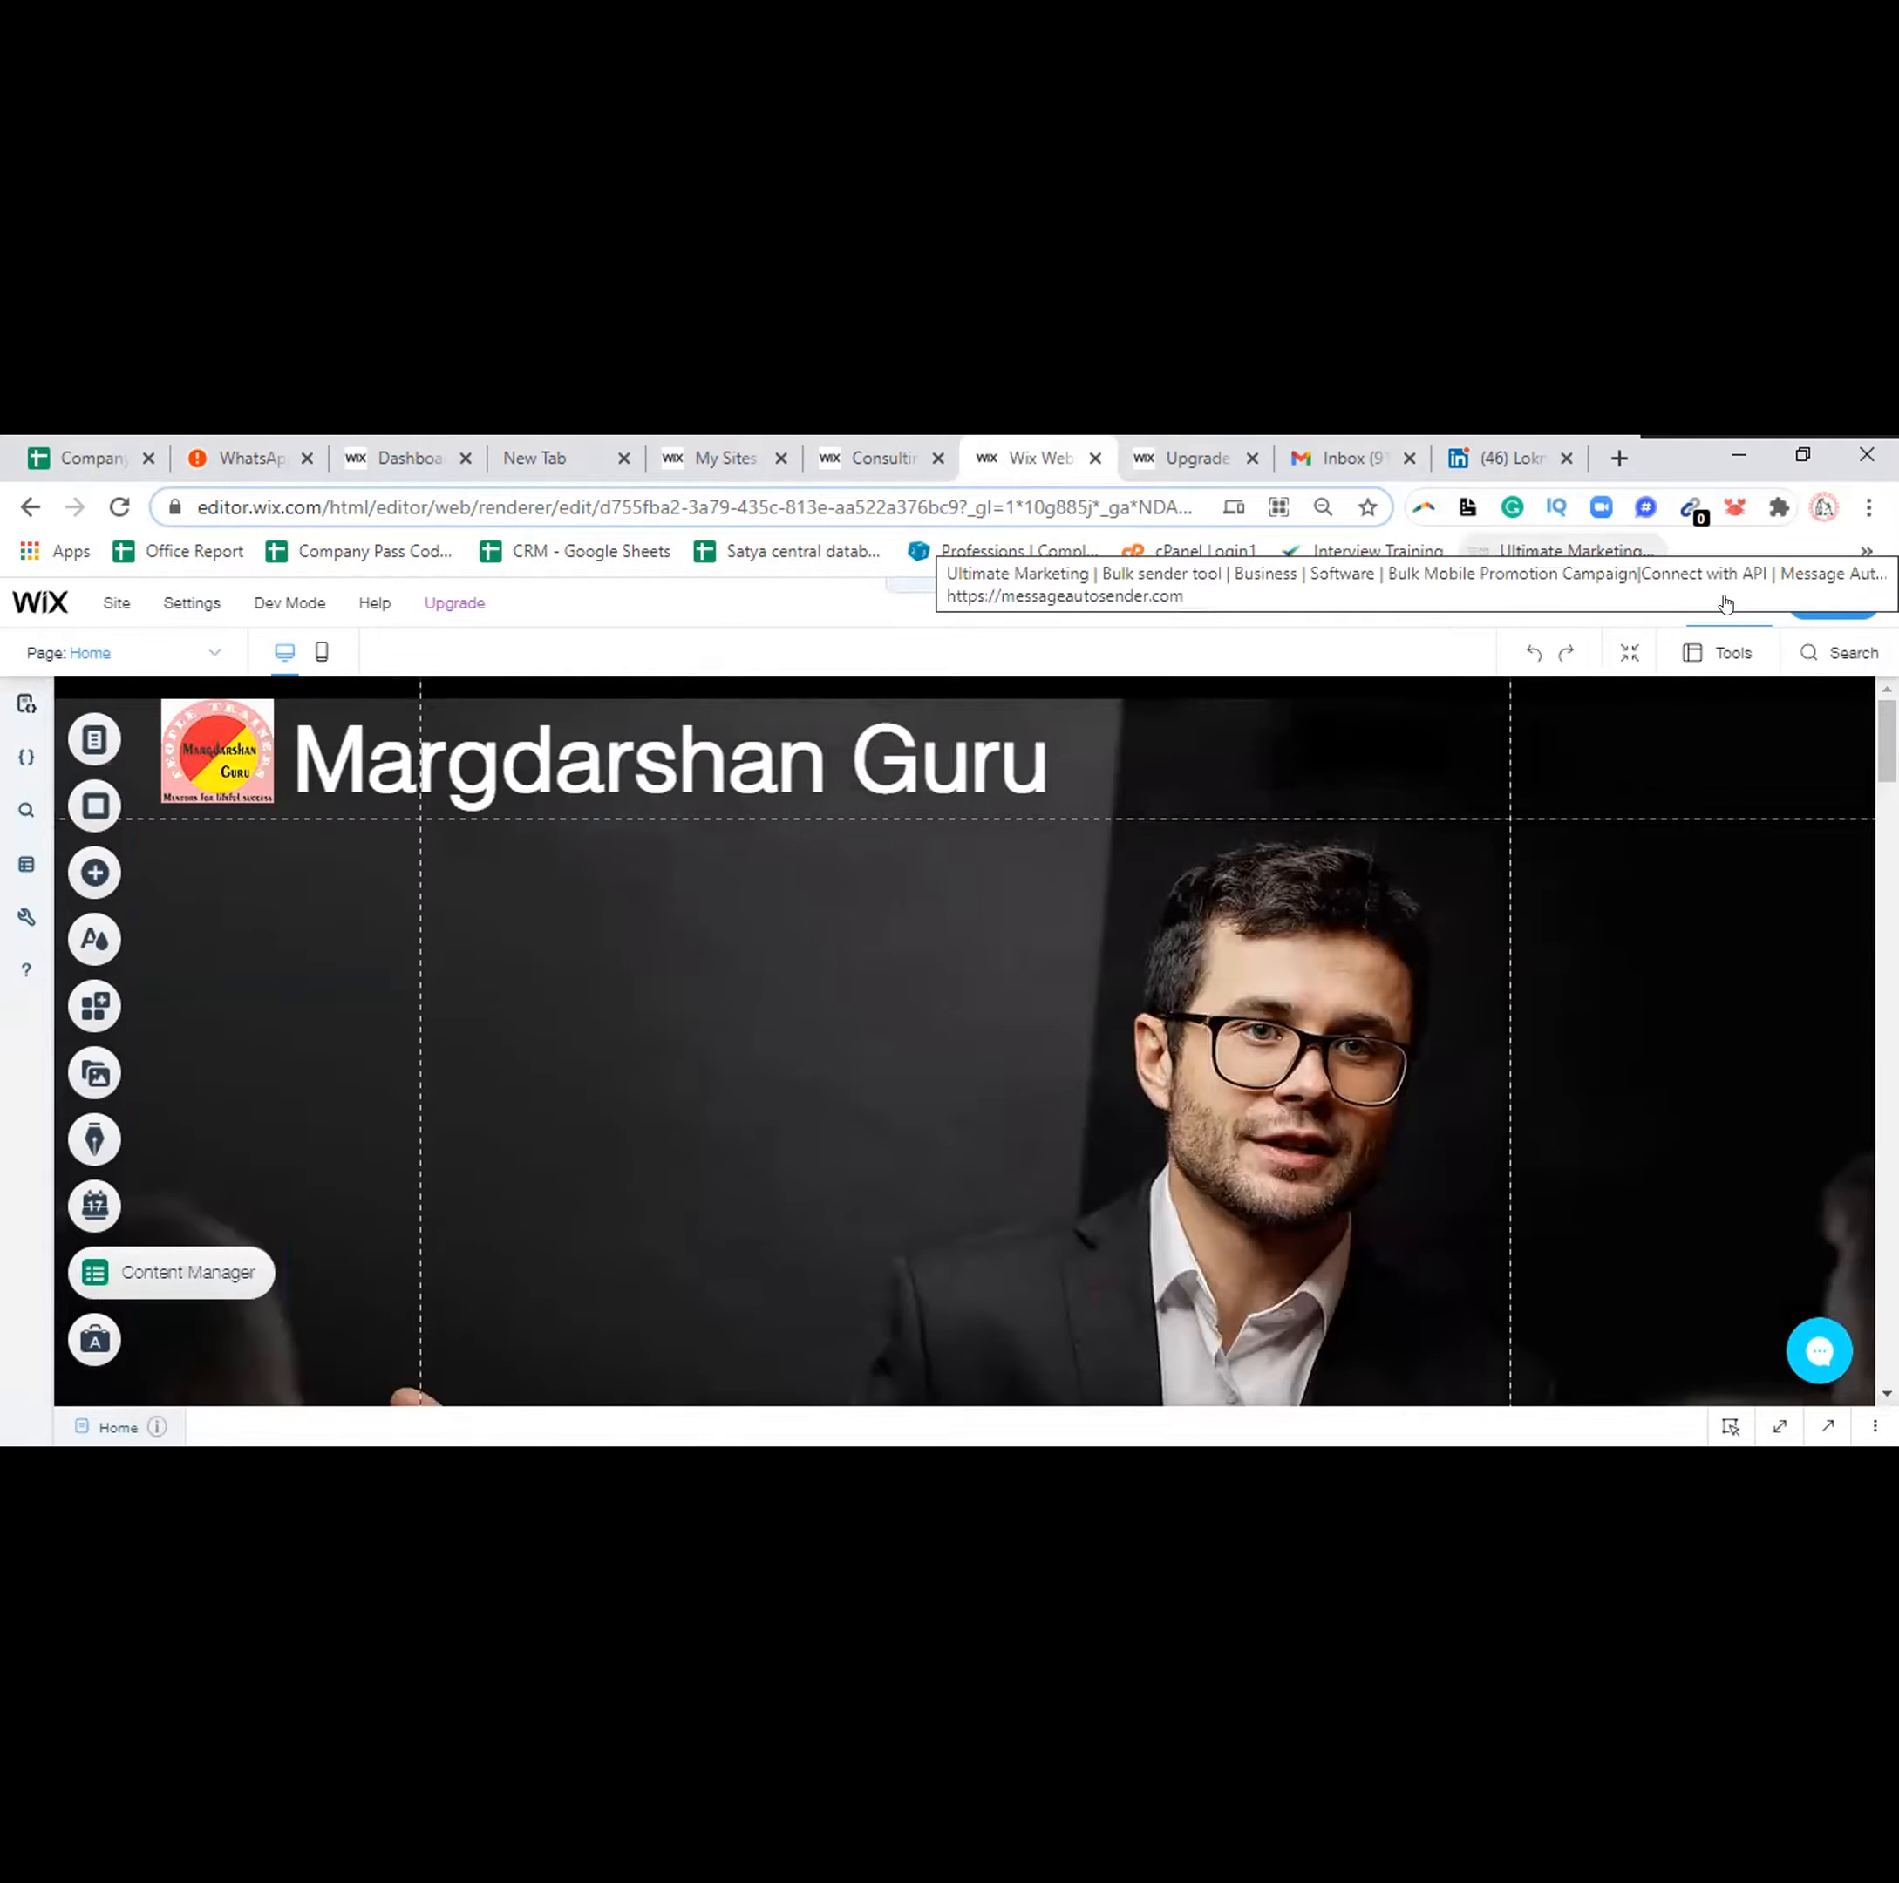
Preview the Home page with the developer console collapsed and scroll down to the footer
left_click(1725, 604)
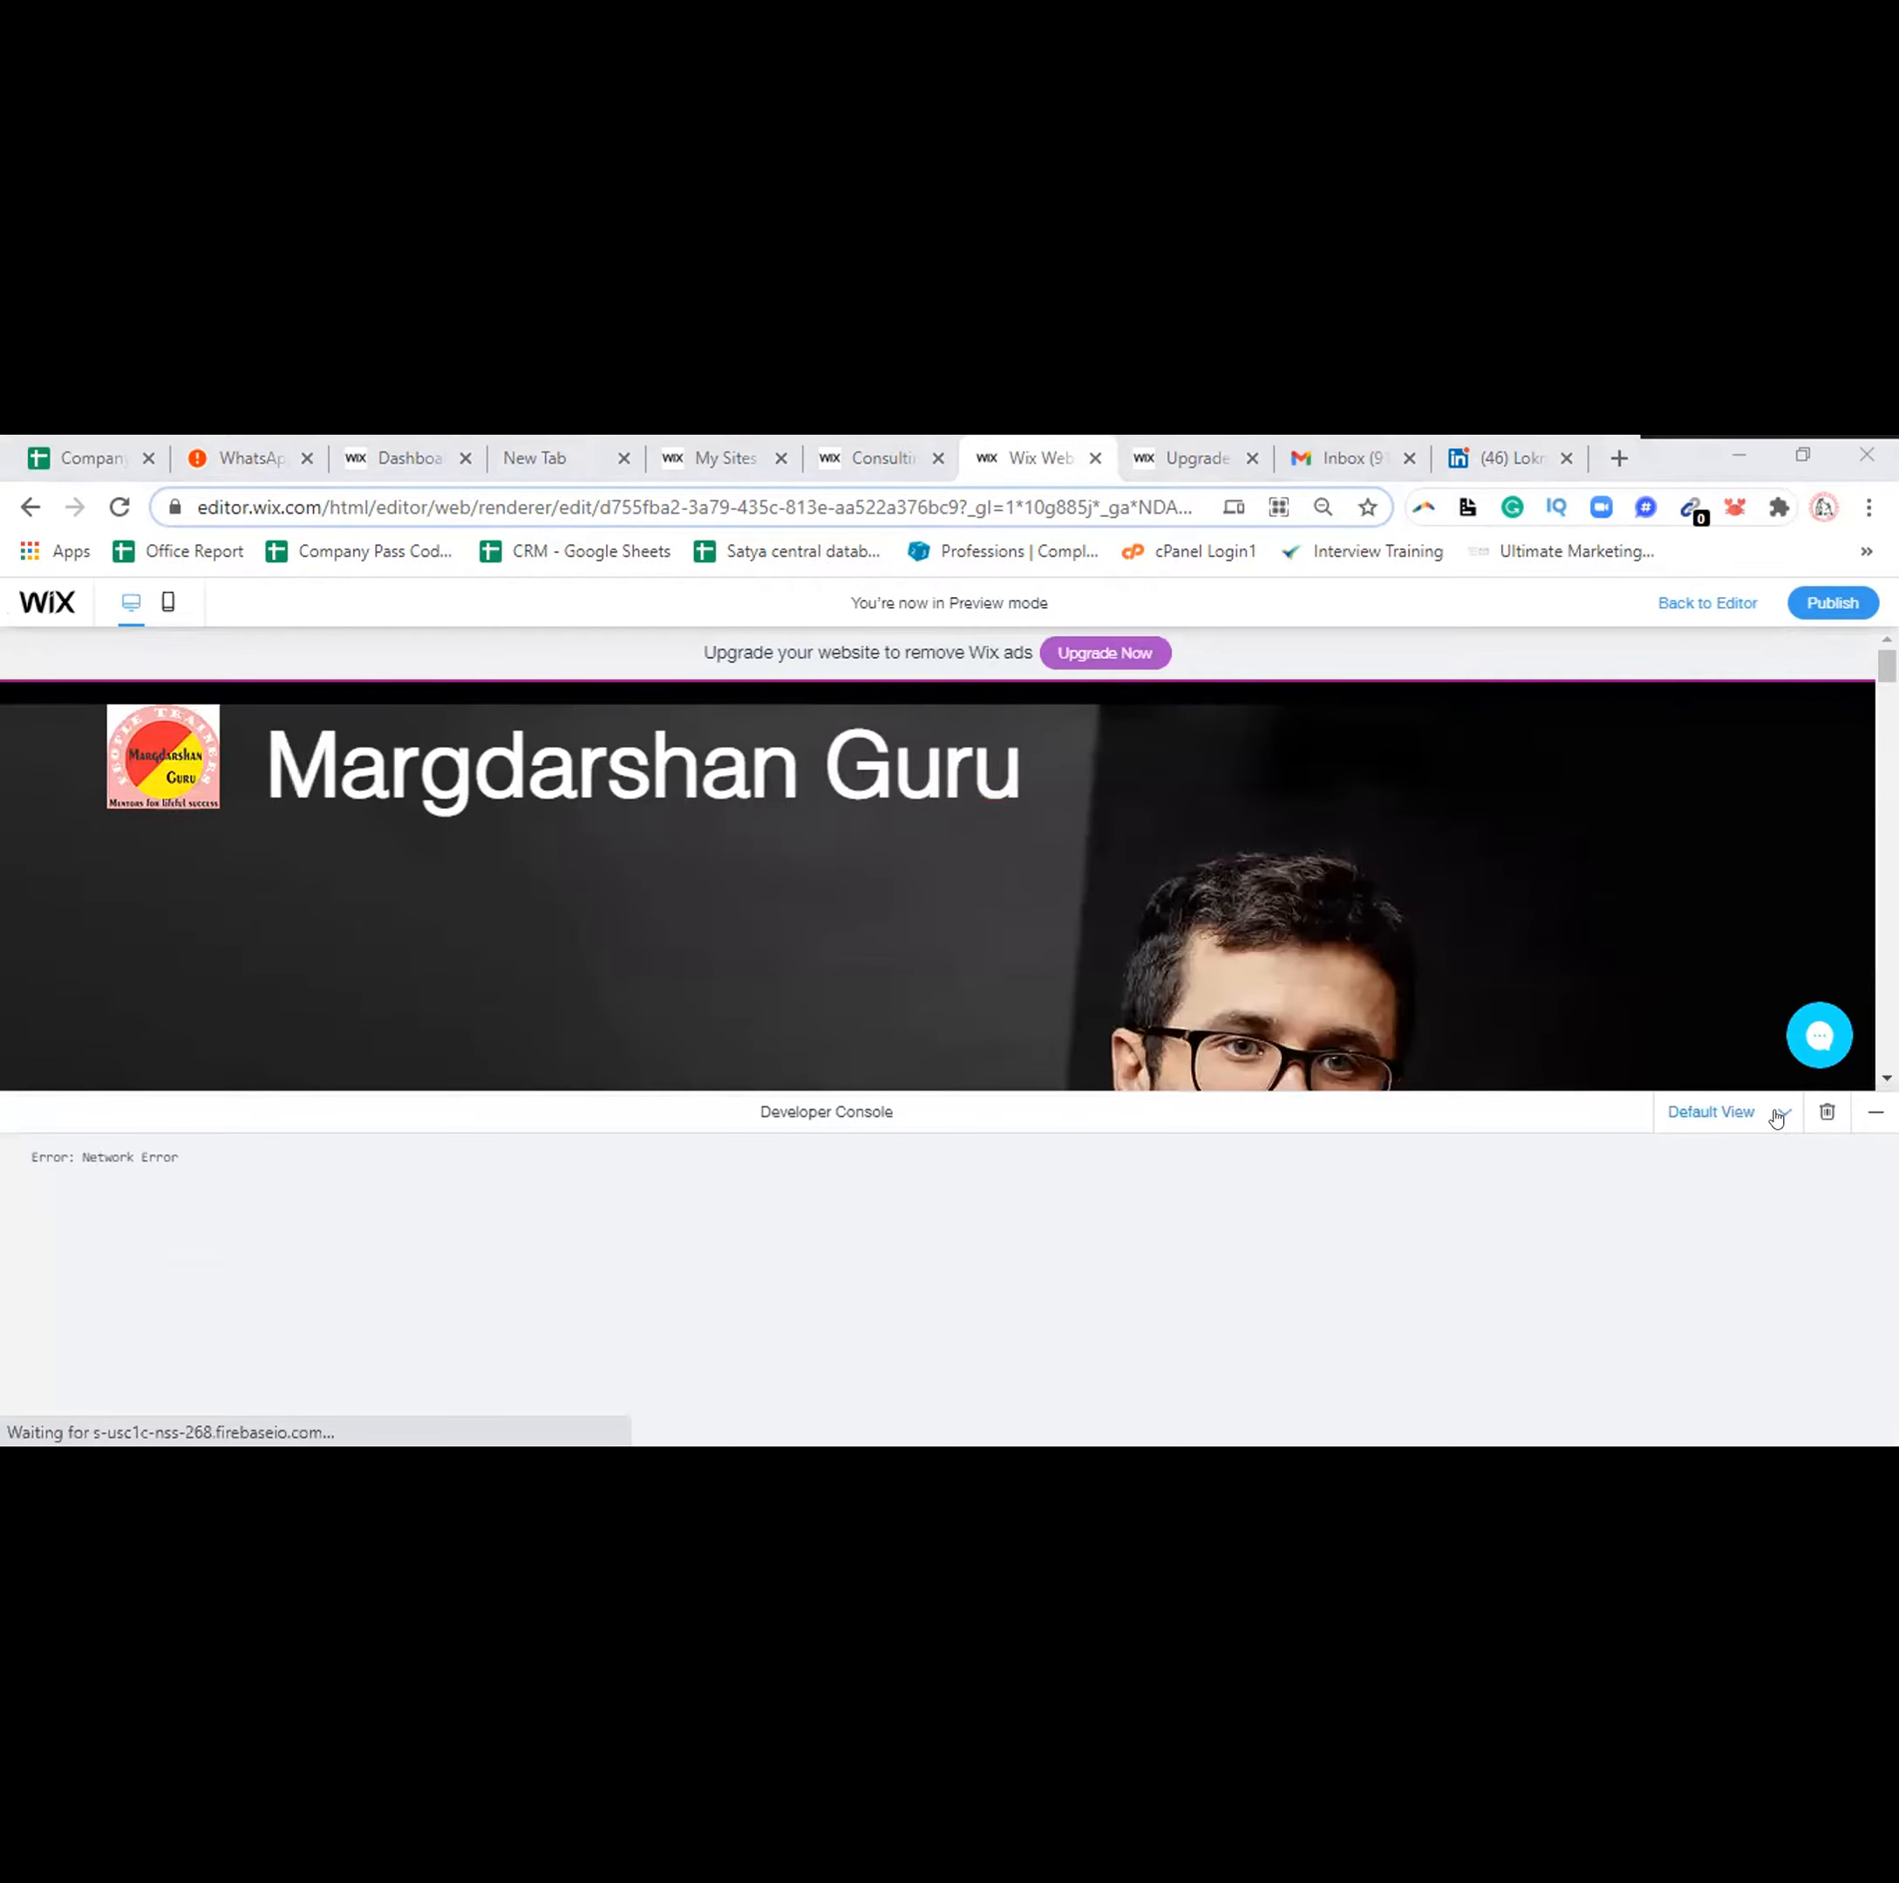
left_click(1870, 1111)
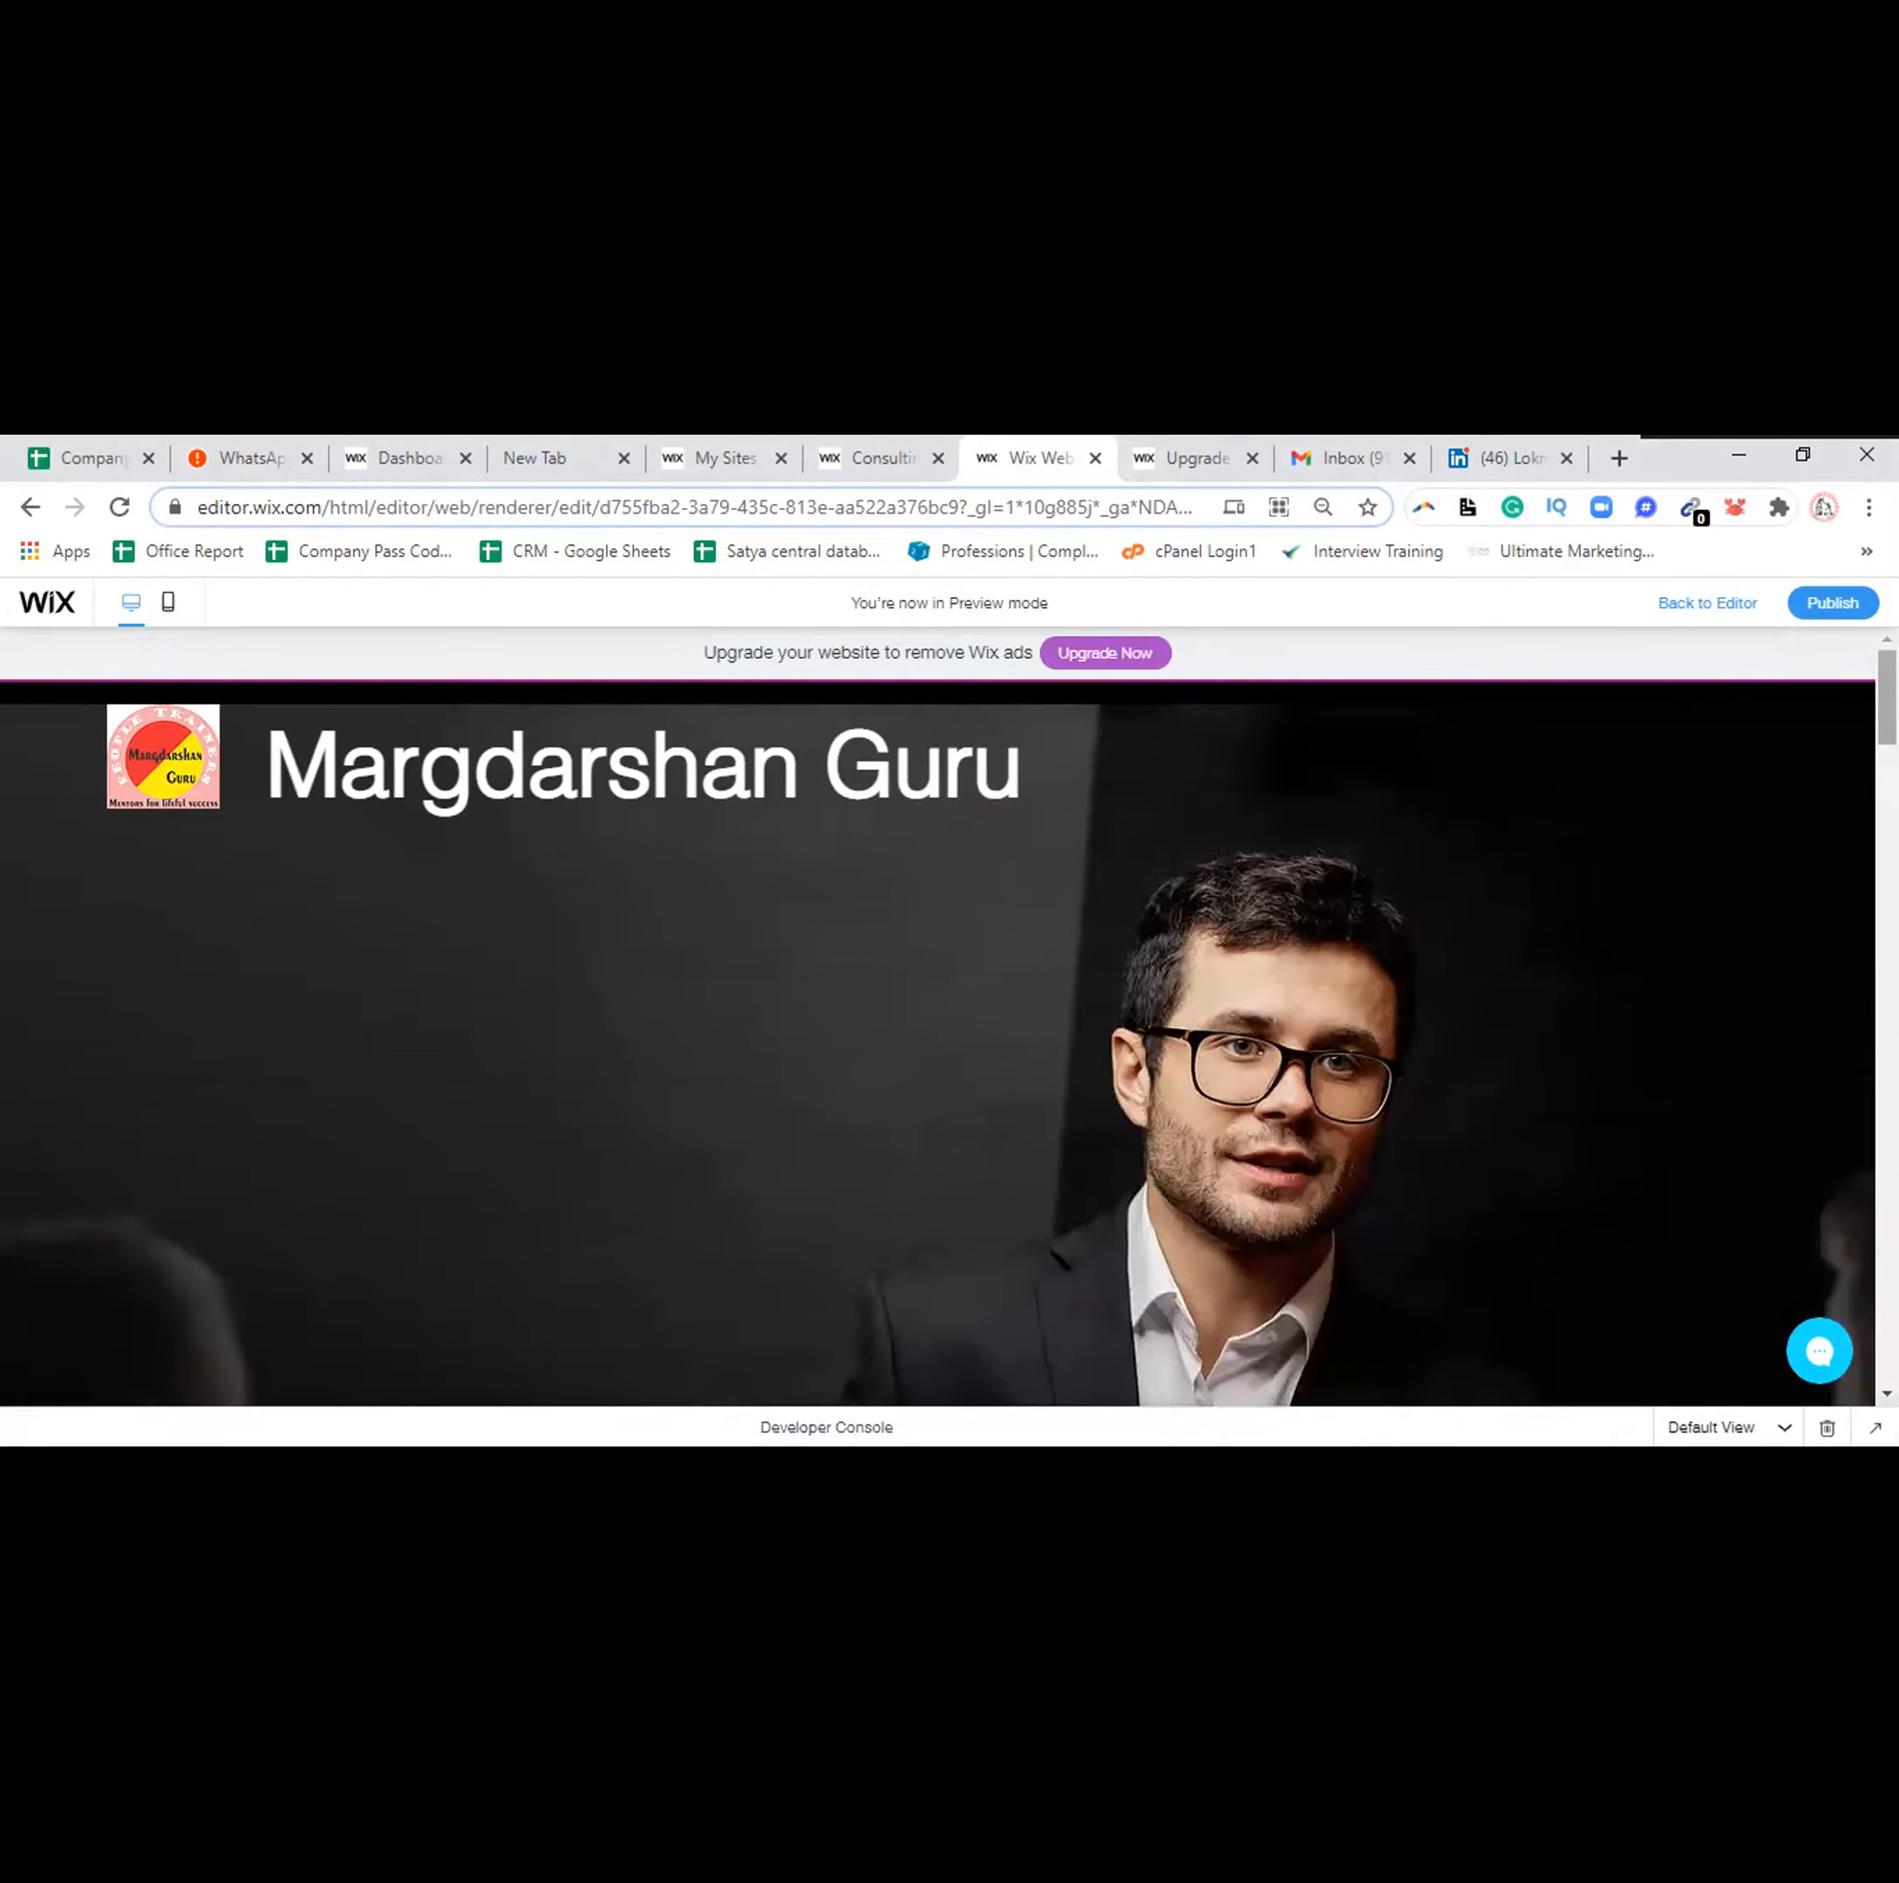
scroll(937, 1043, "down", 1)
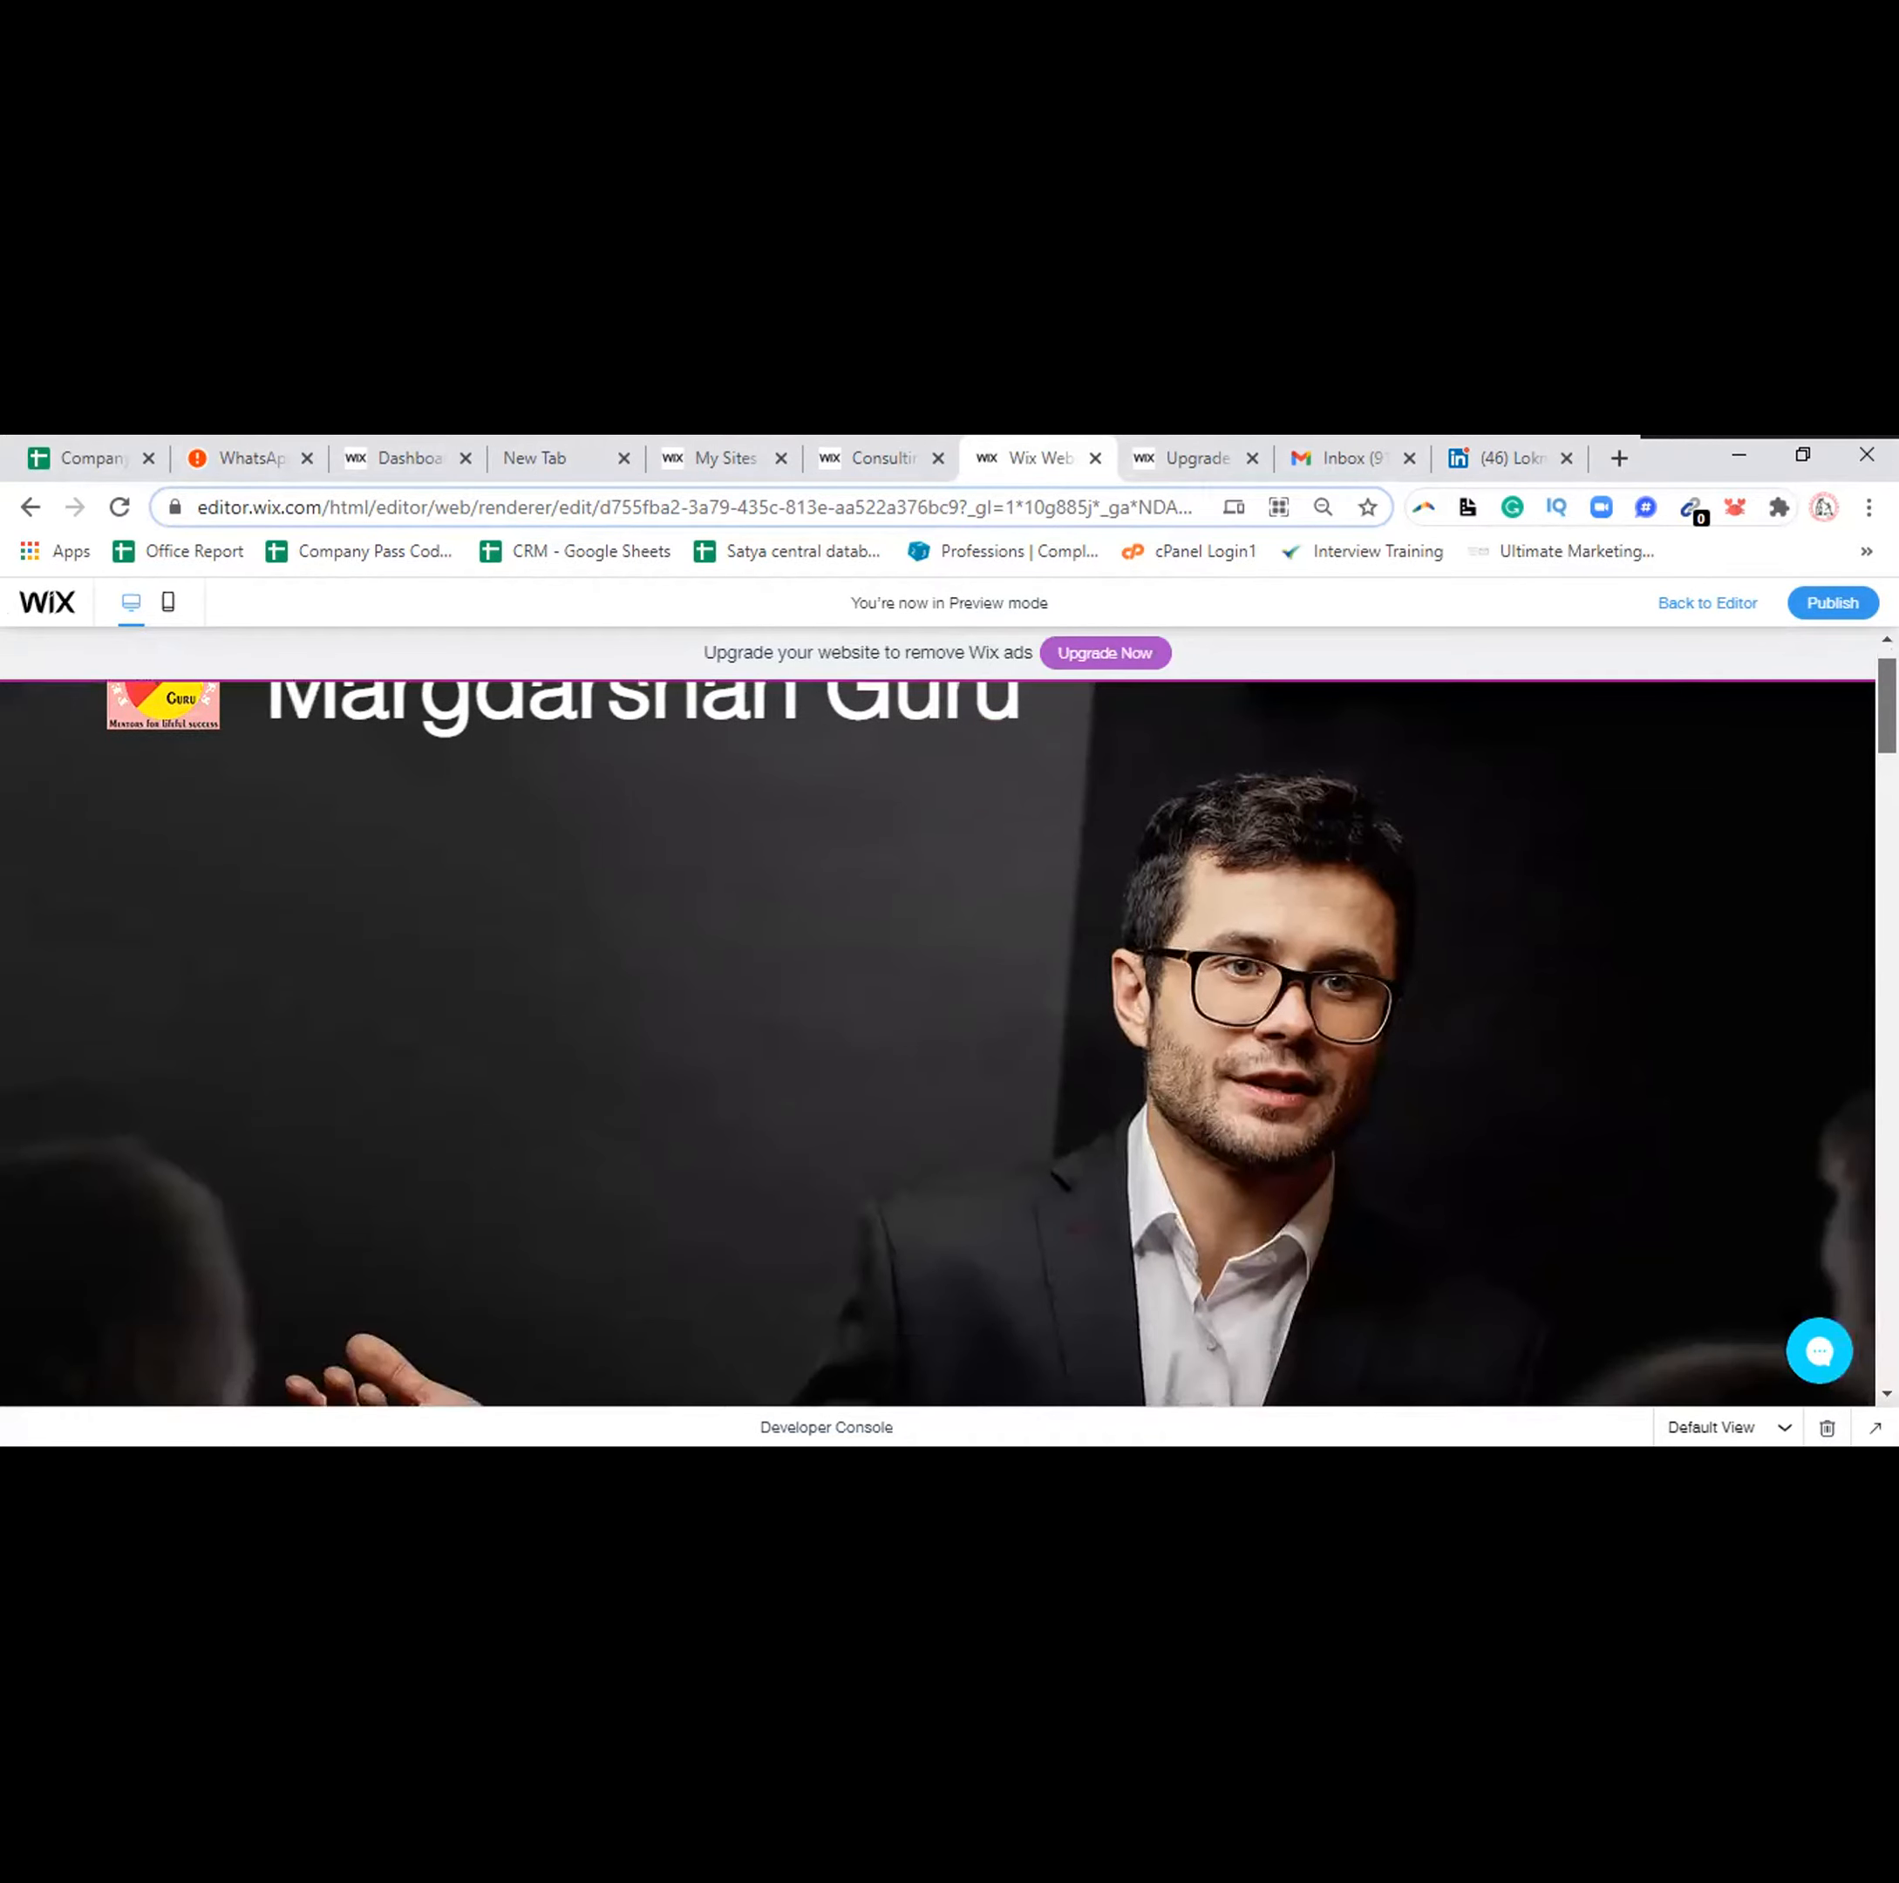
scroll(937, 1044, "down", 5)
scroll(937, 1044, "down", 5)
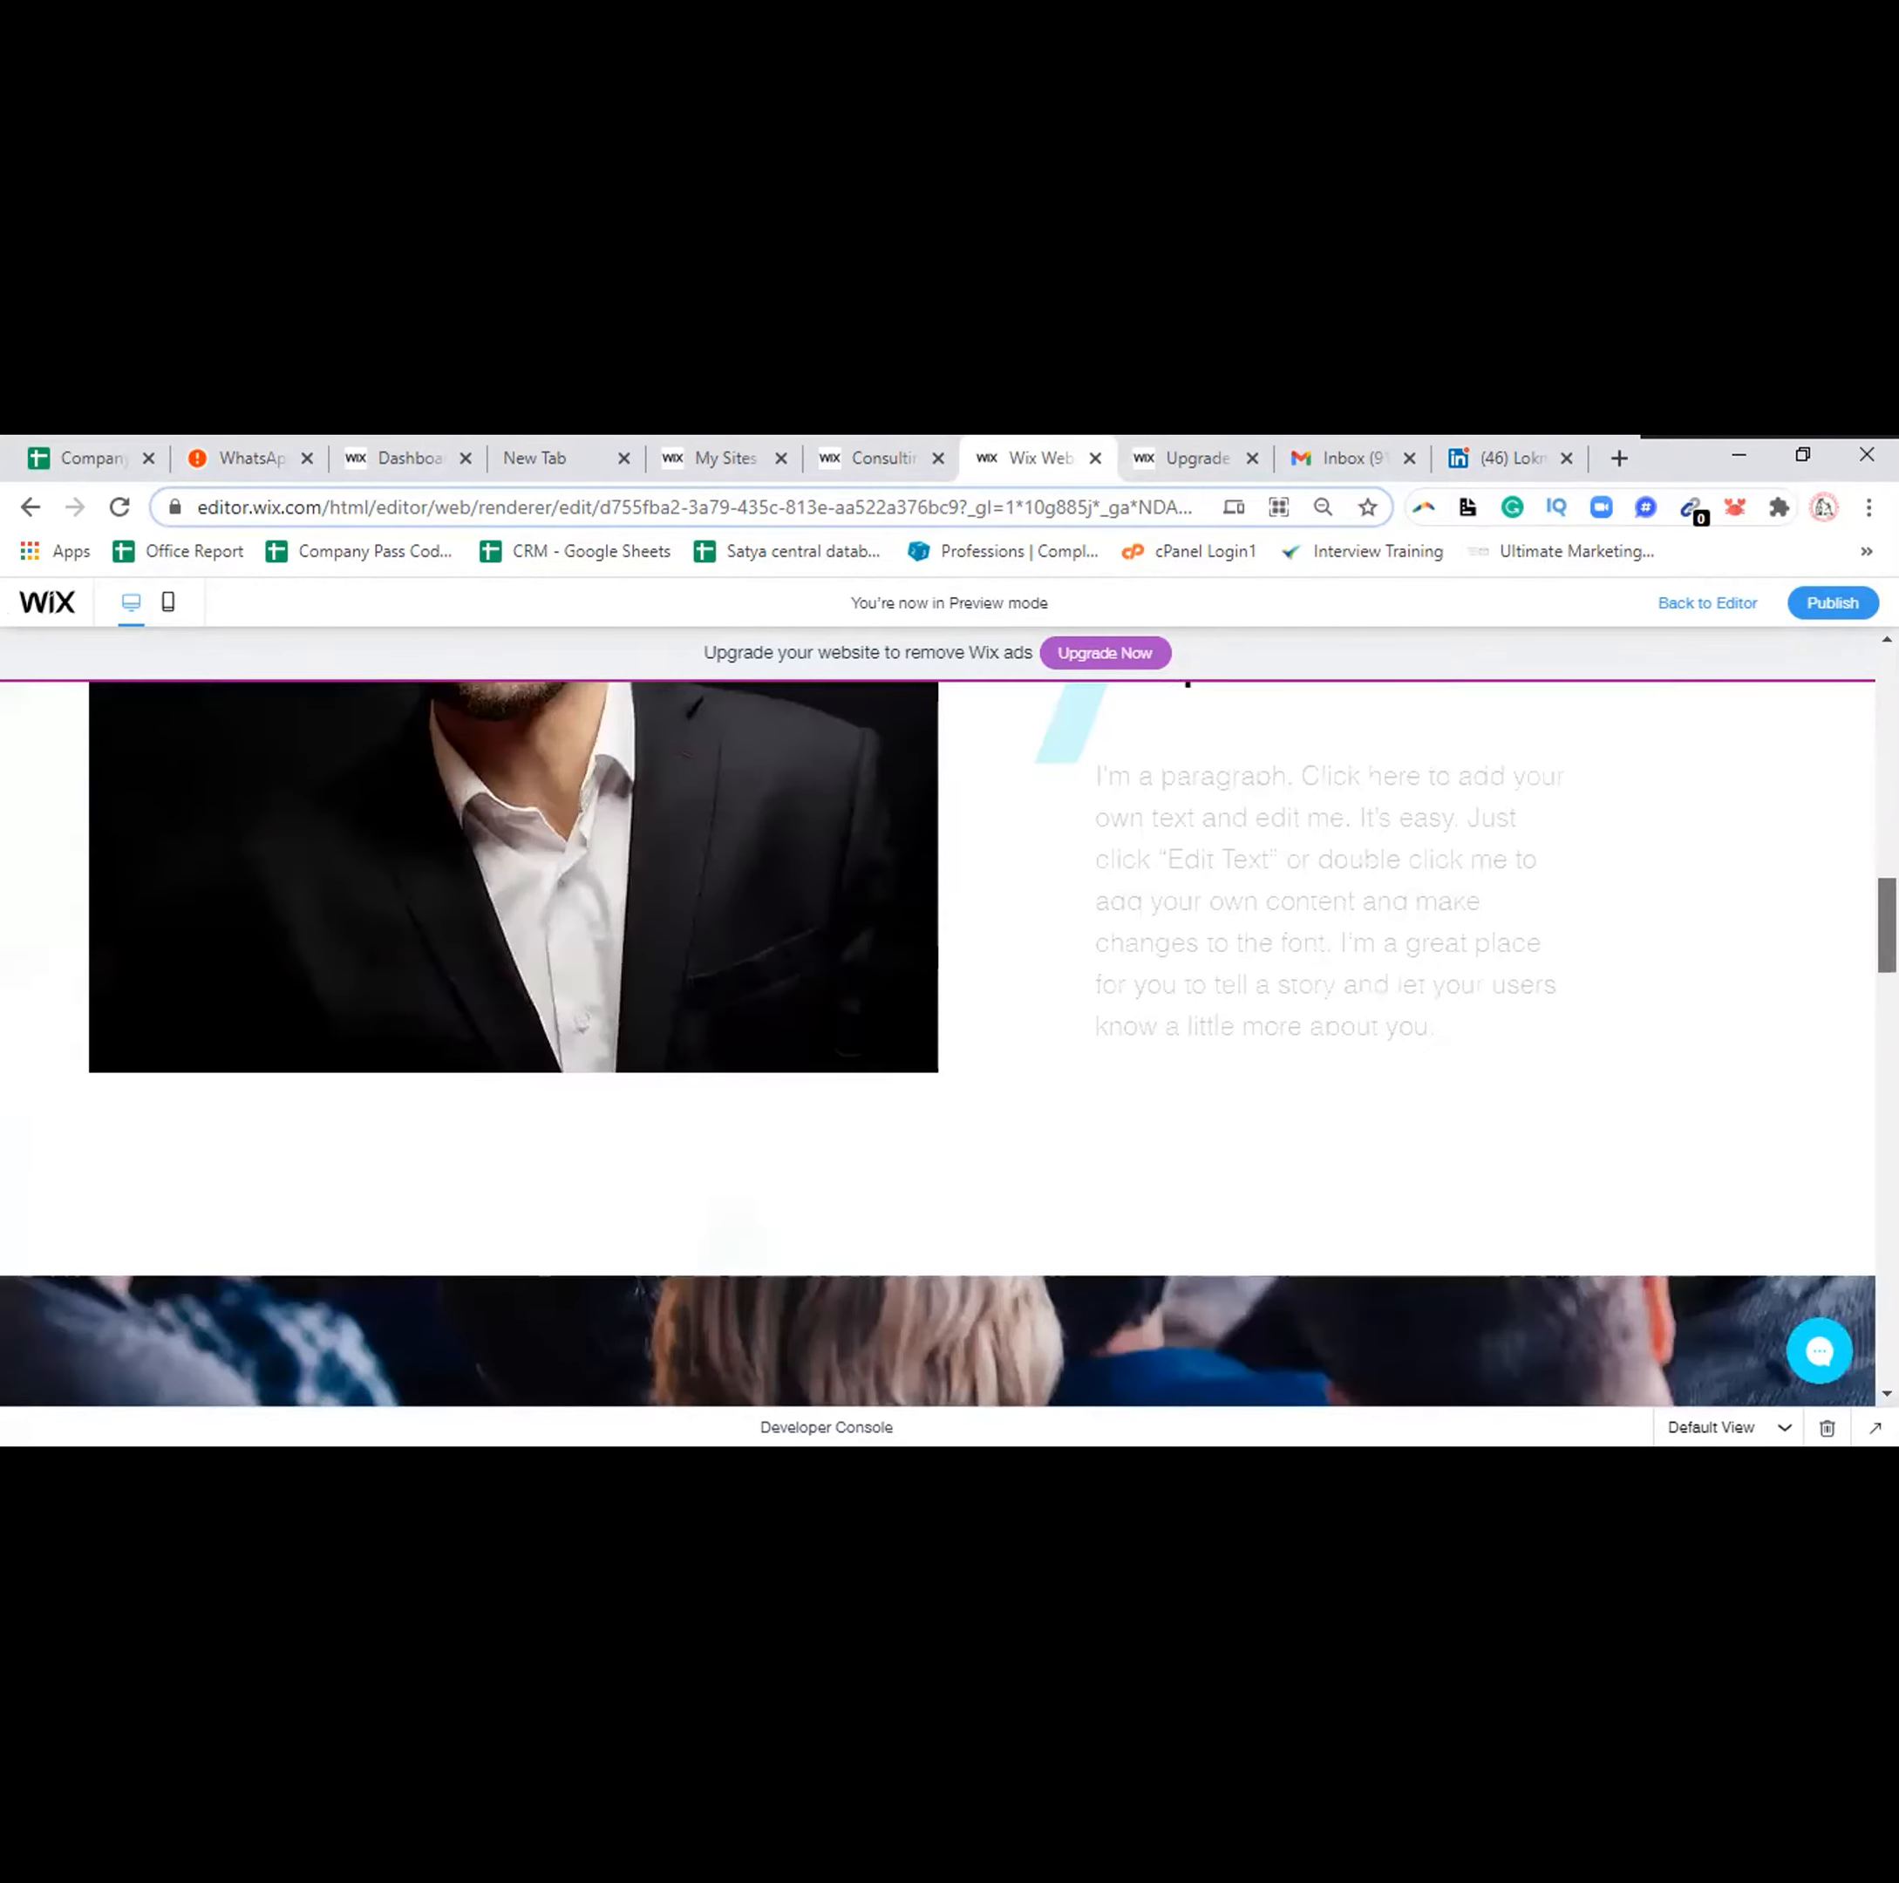
left_click_drag(1887, 925, 1887, 697)
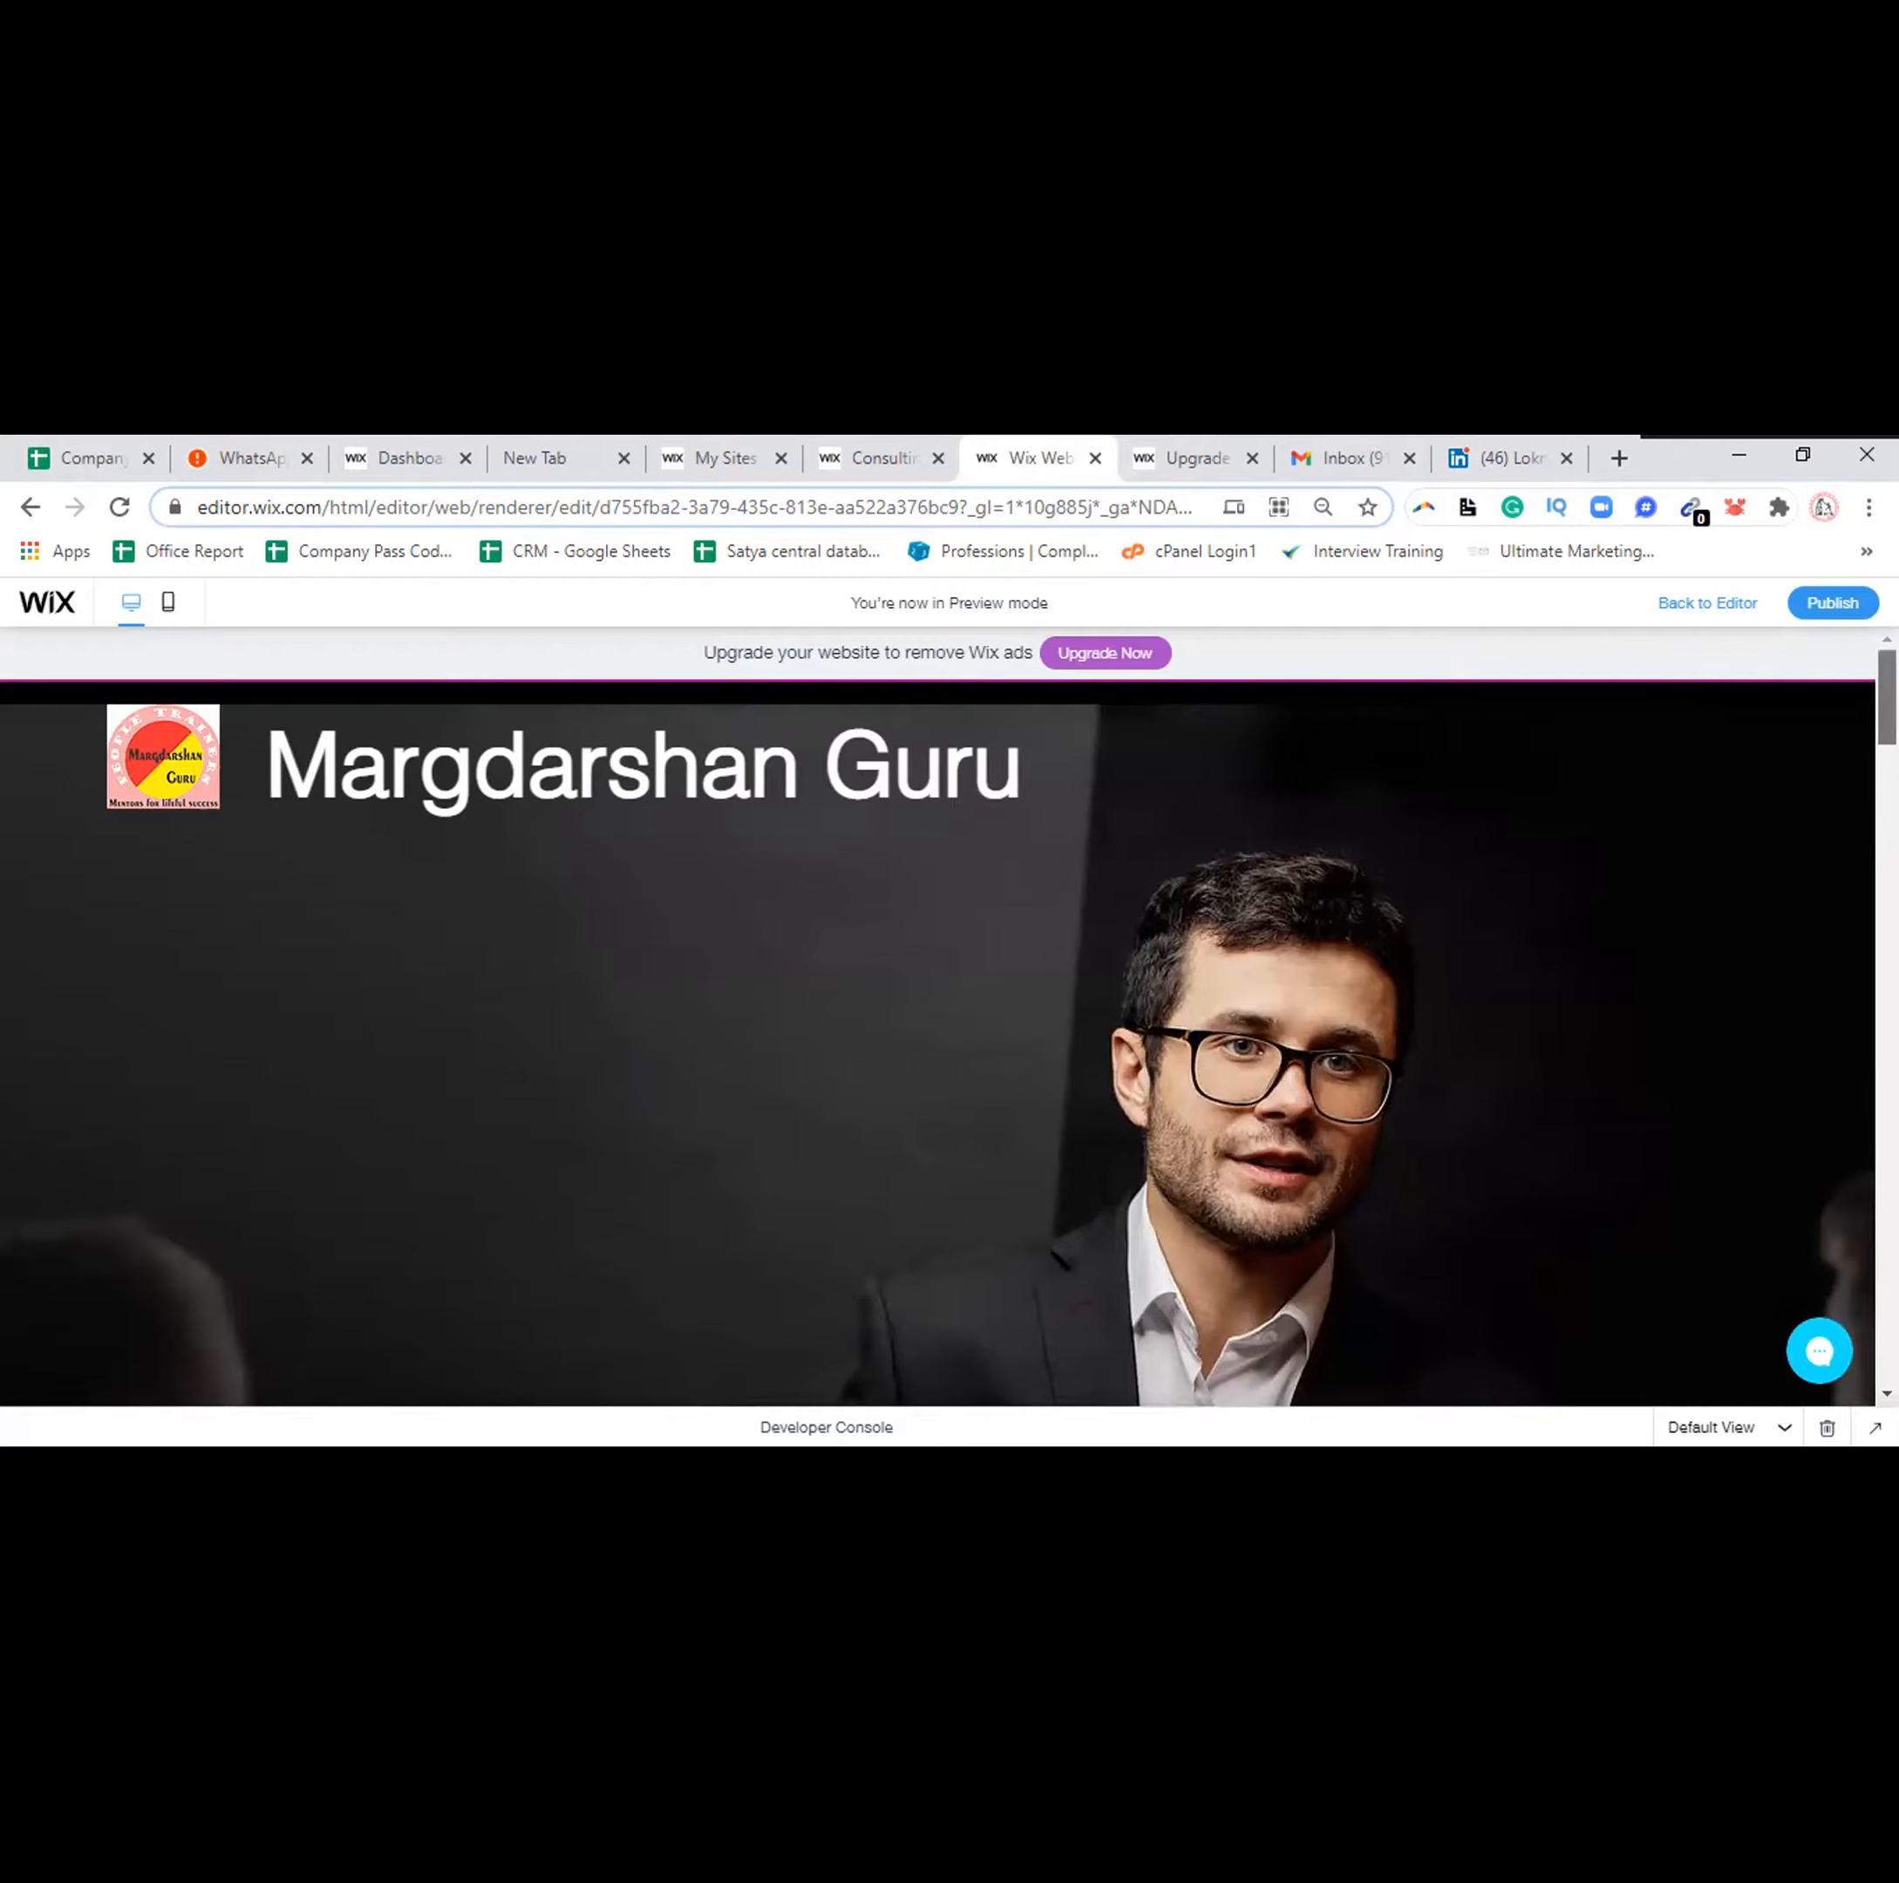
scroll(937, 1029, "down", 8)
scroll(937, 1044, "down", 6)
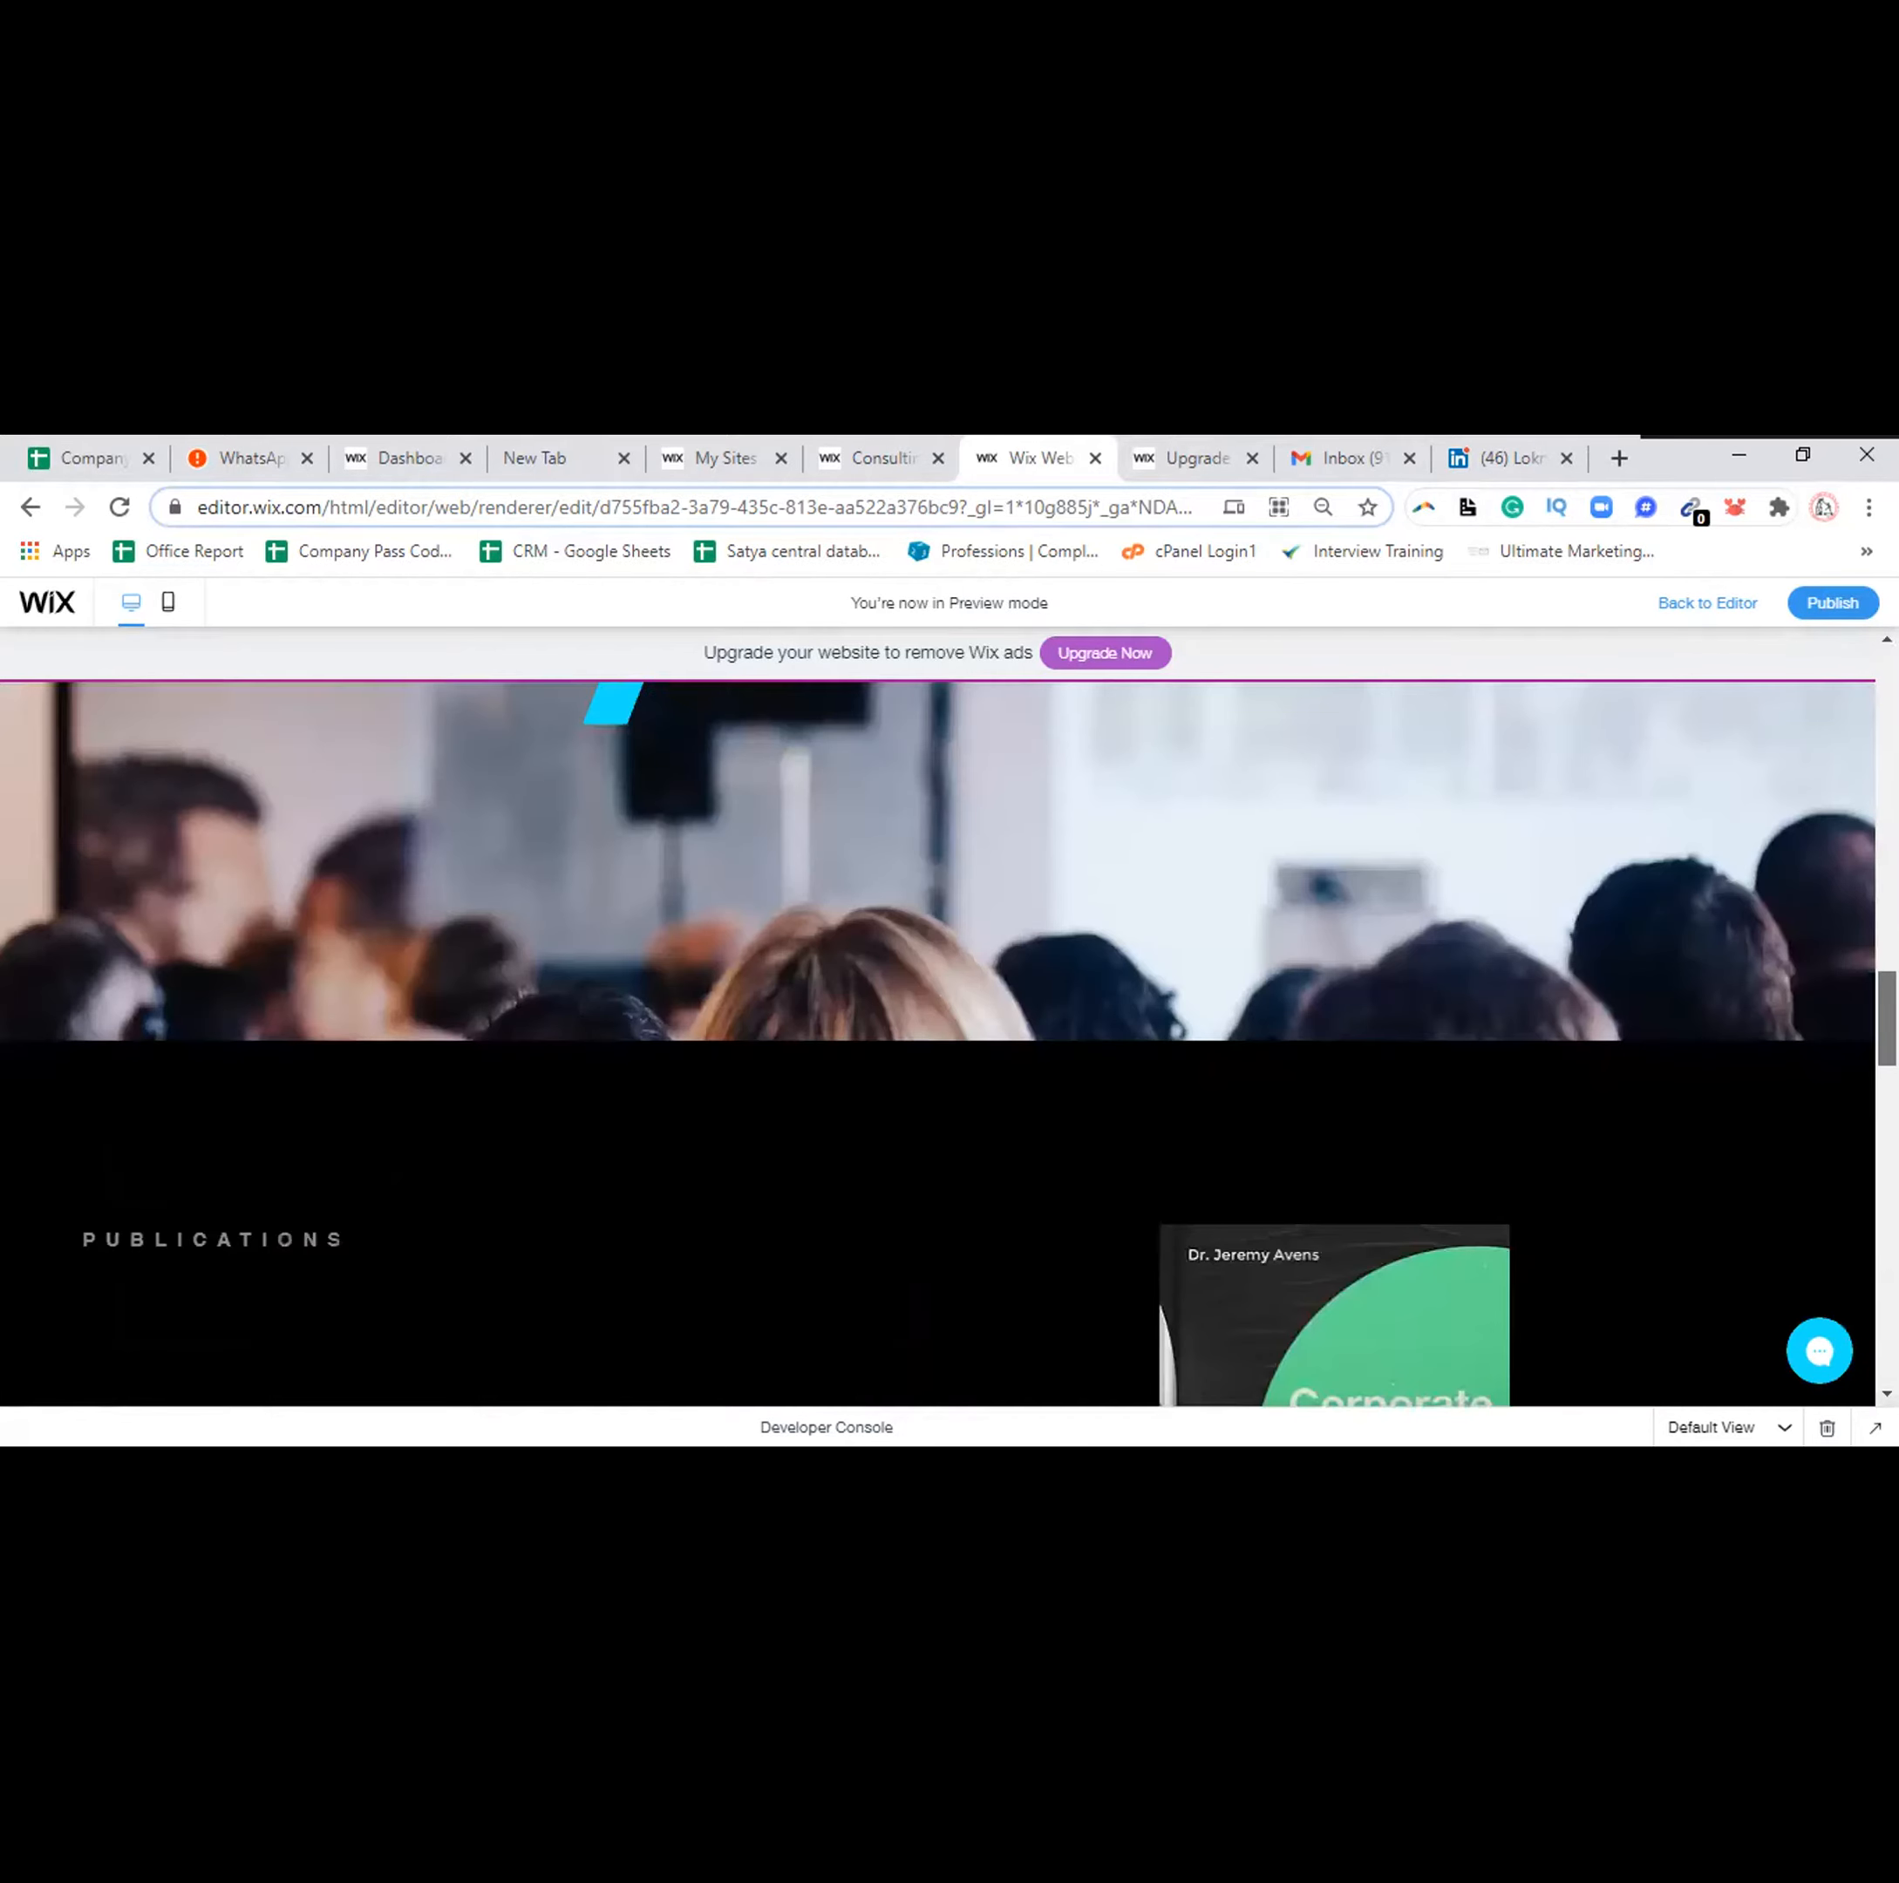
scroll(937, 1044, "down", 4)
scroll(937, 1044, "down", 5)
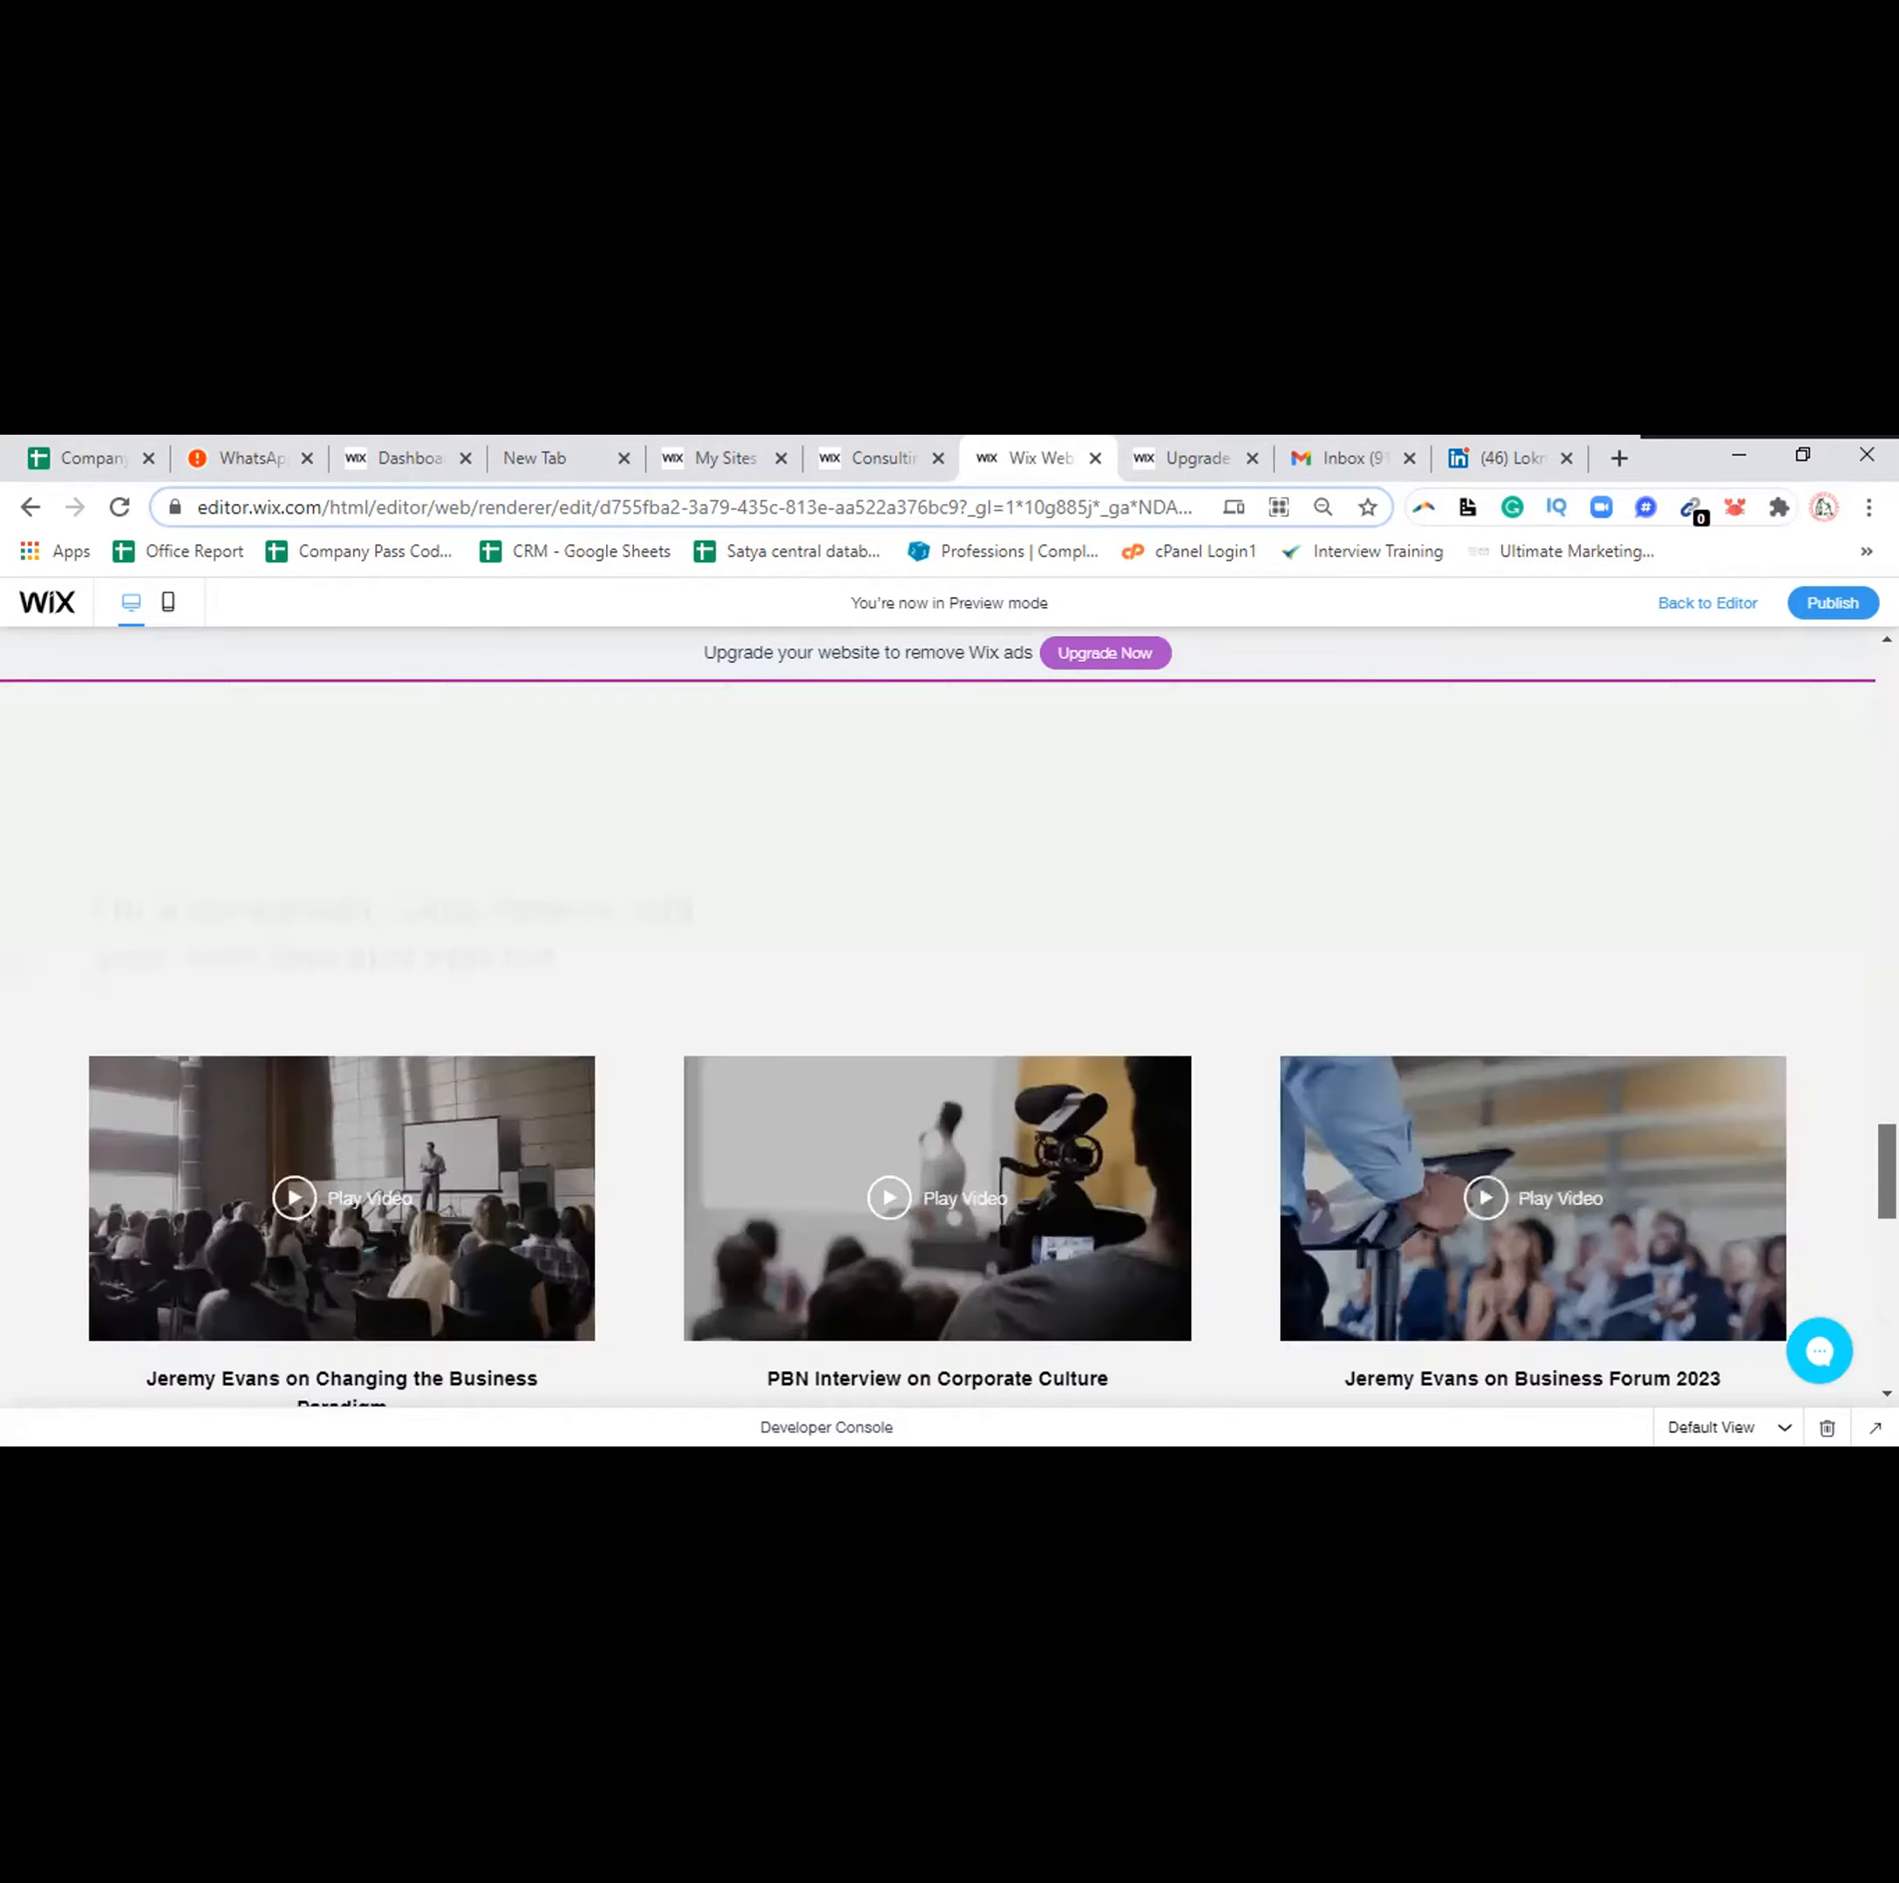
scroll(937, 1043, "down", 5)
scroll(937, 1043, "down", 3)
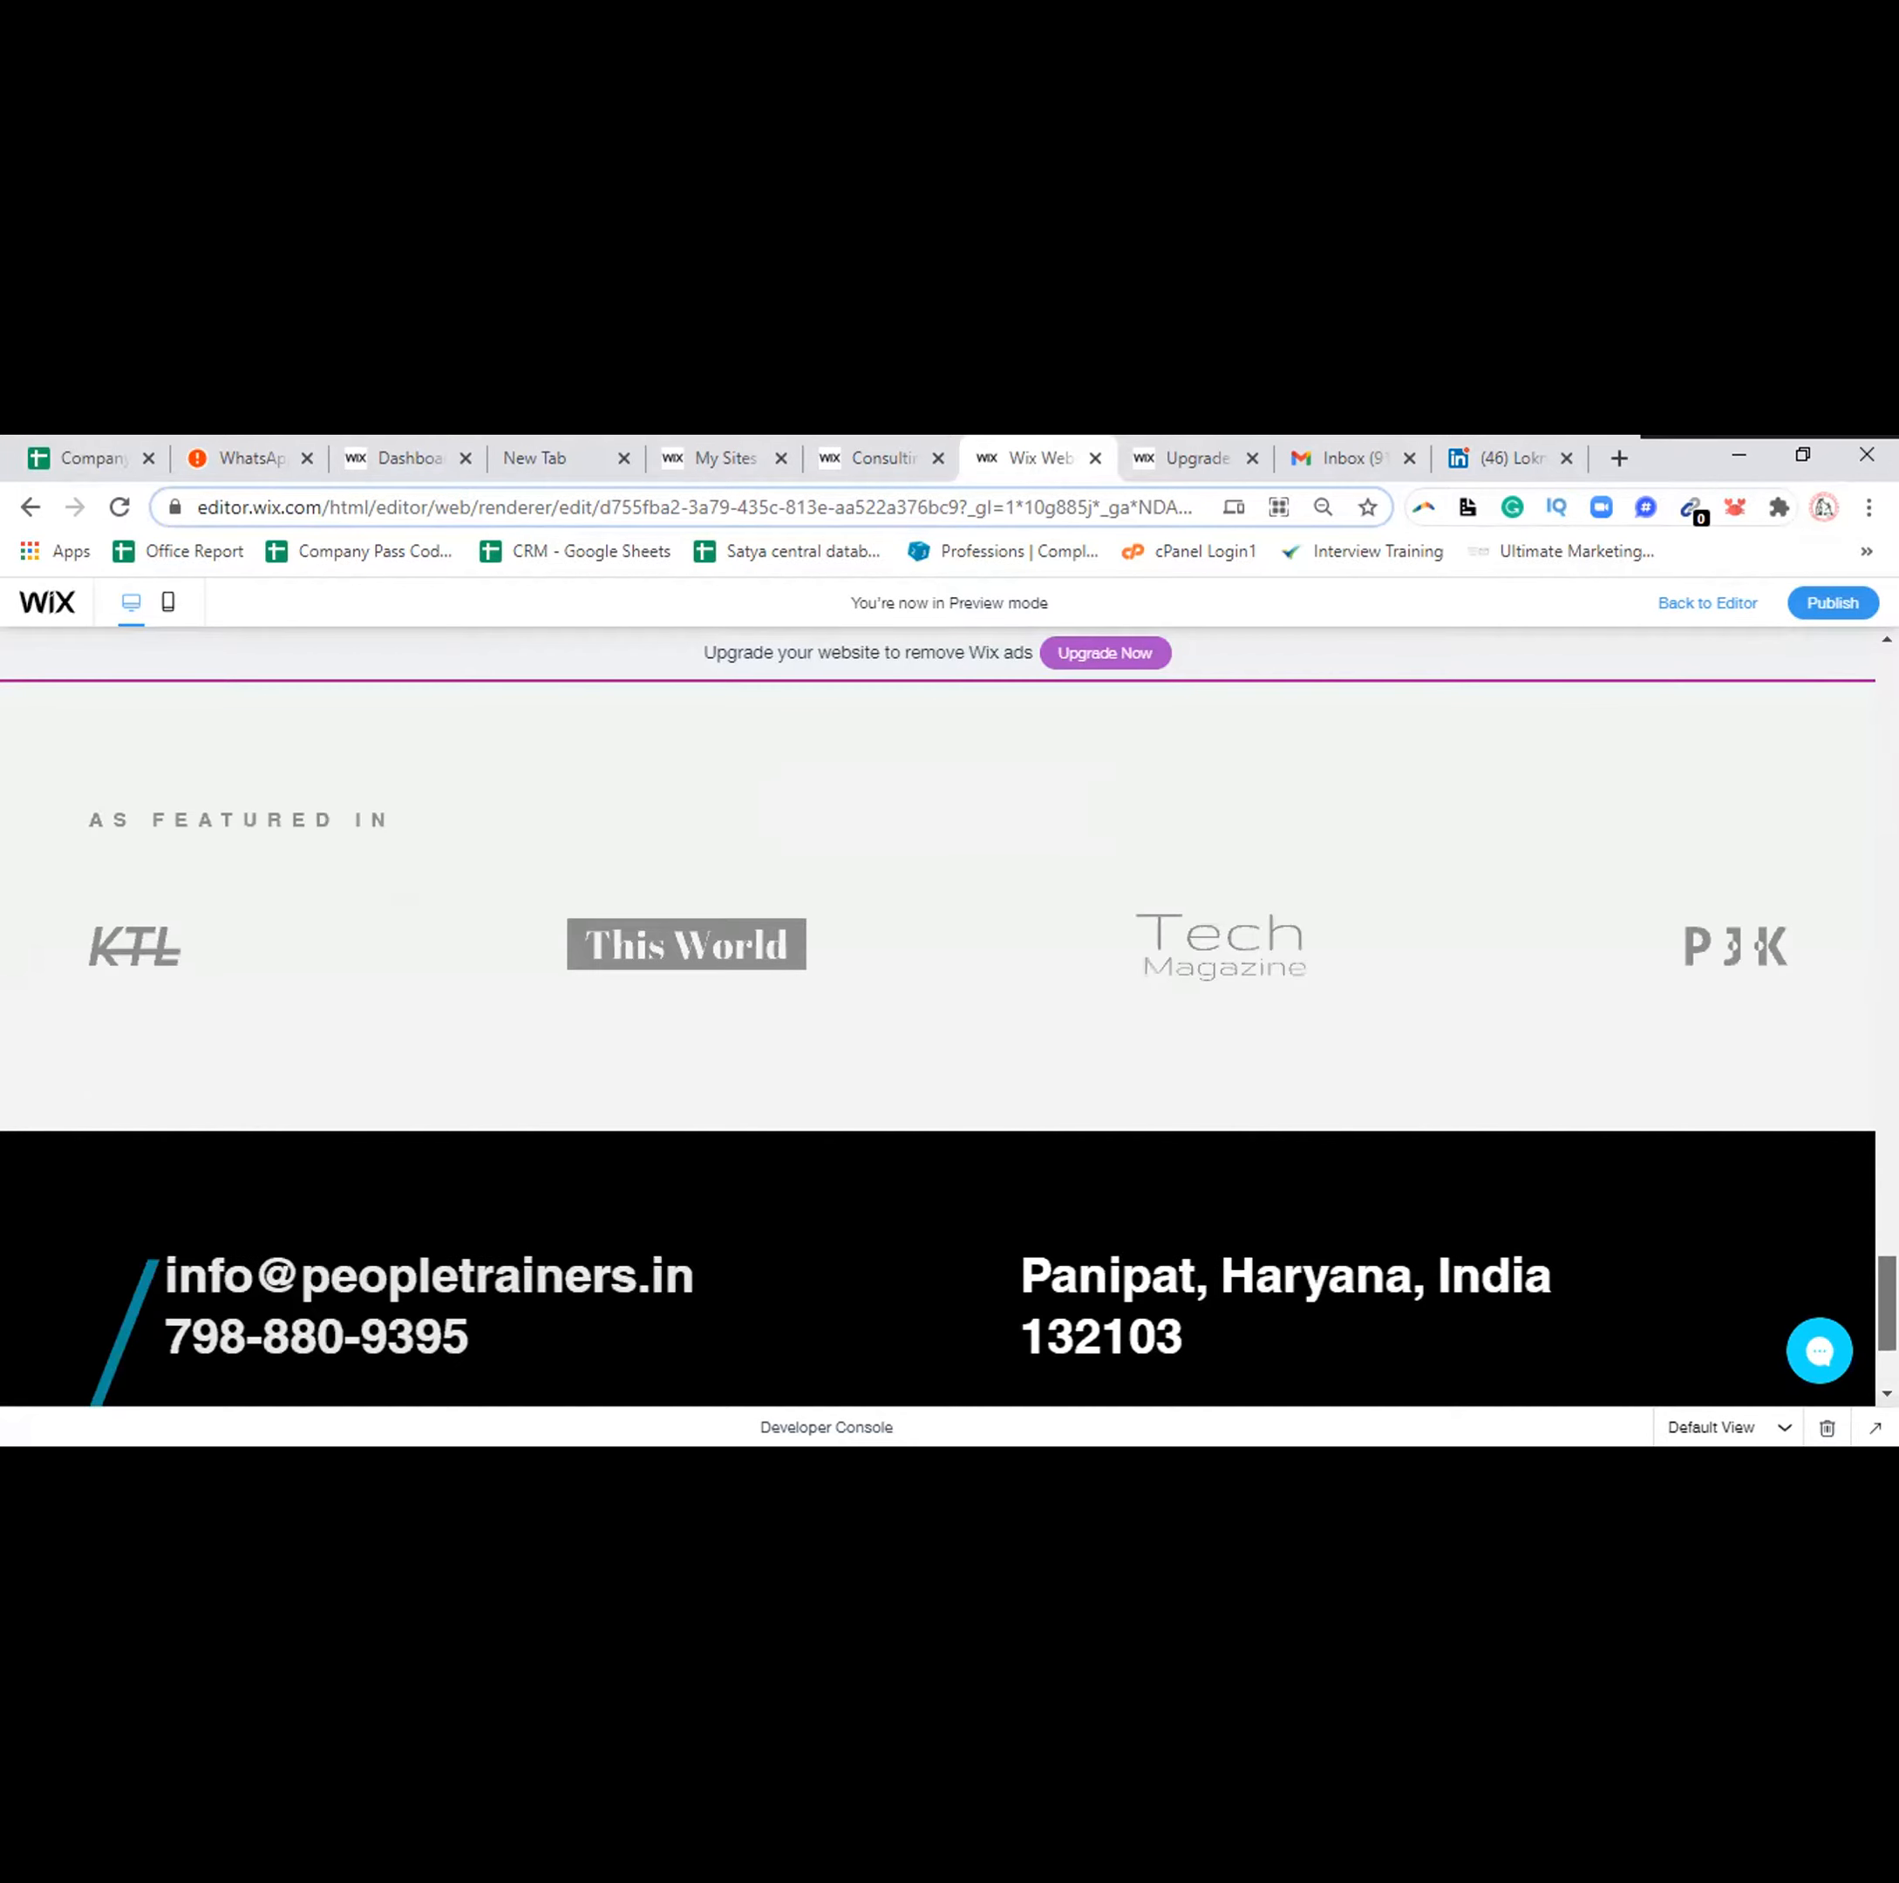
scroll(938, 1043, "down", 3)
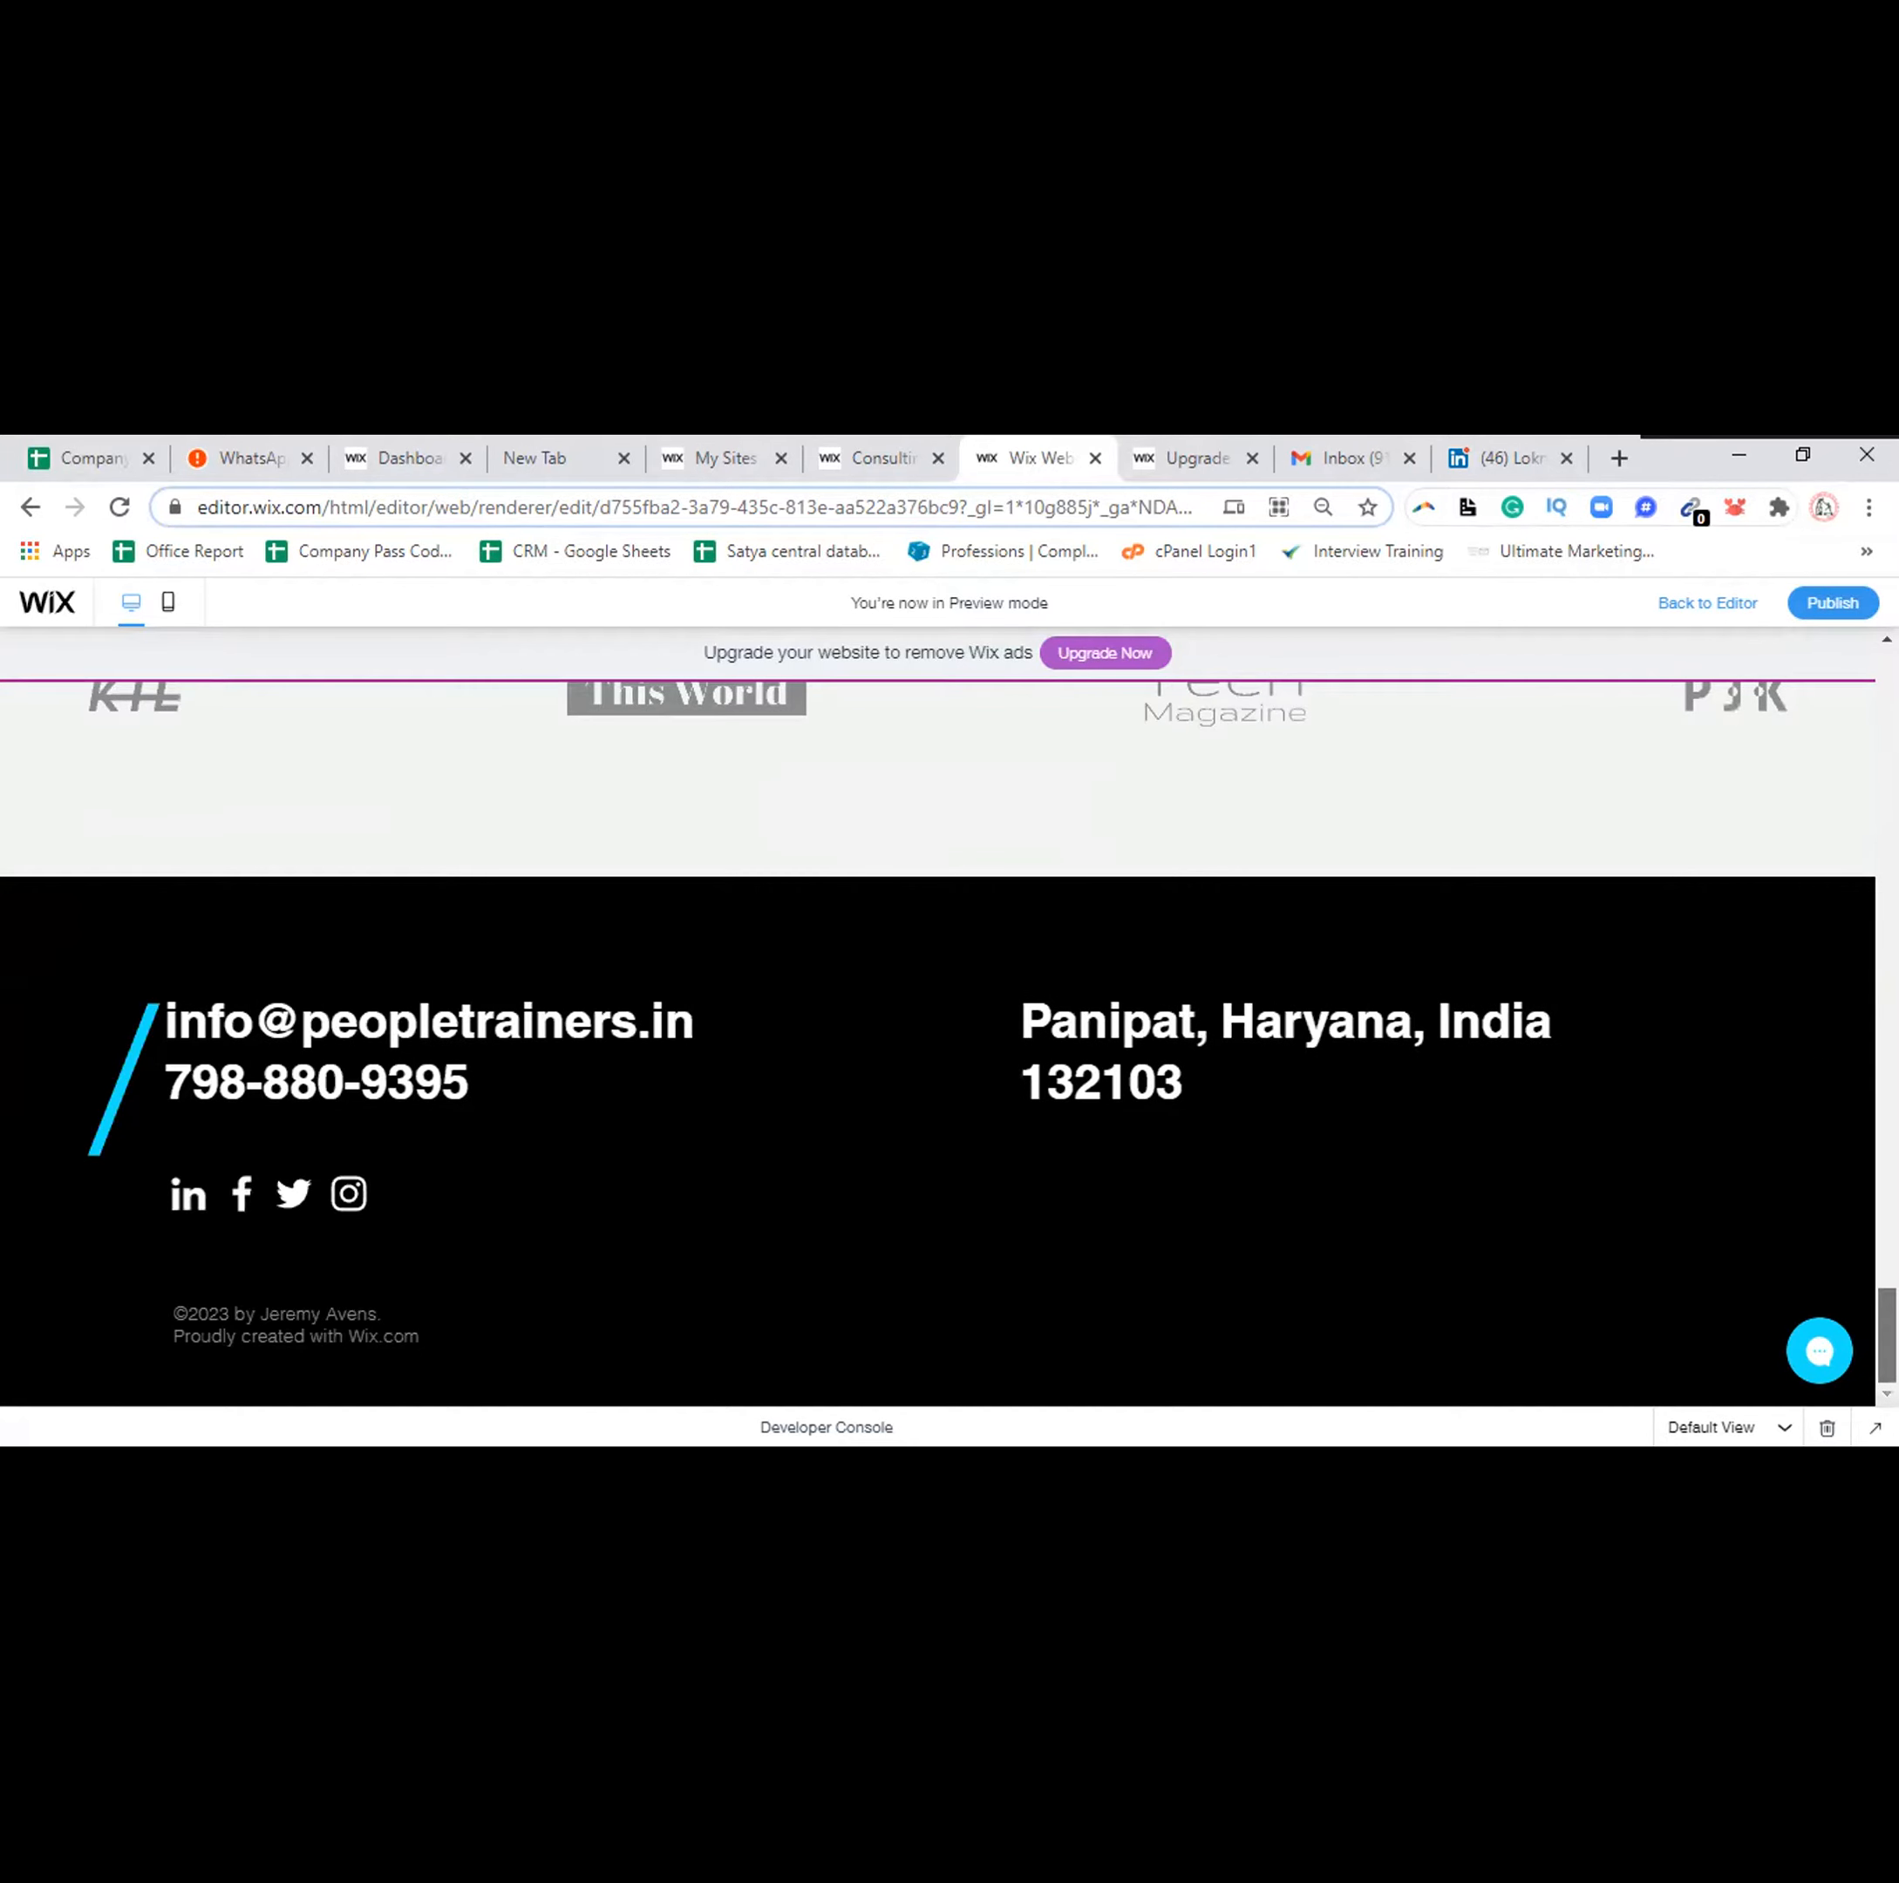
scroll(938, 1044, "up", 10)
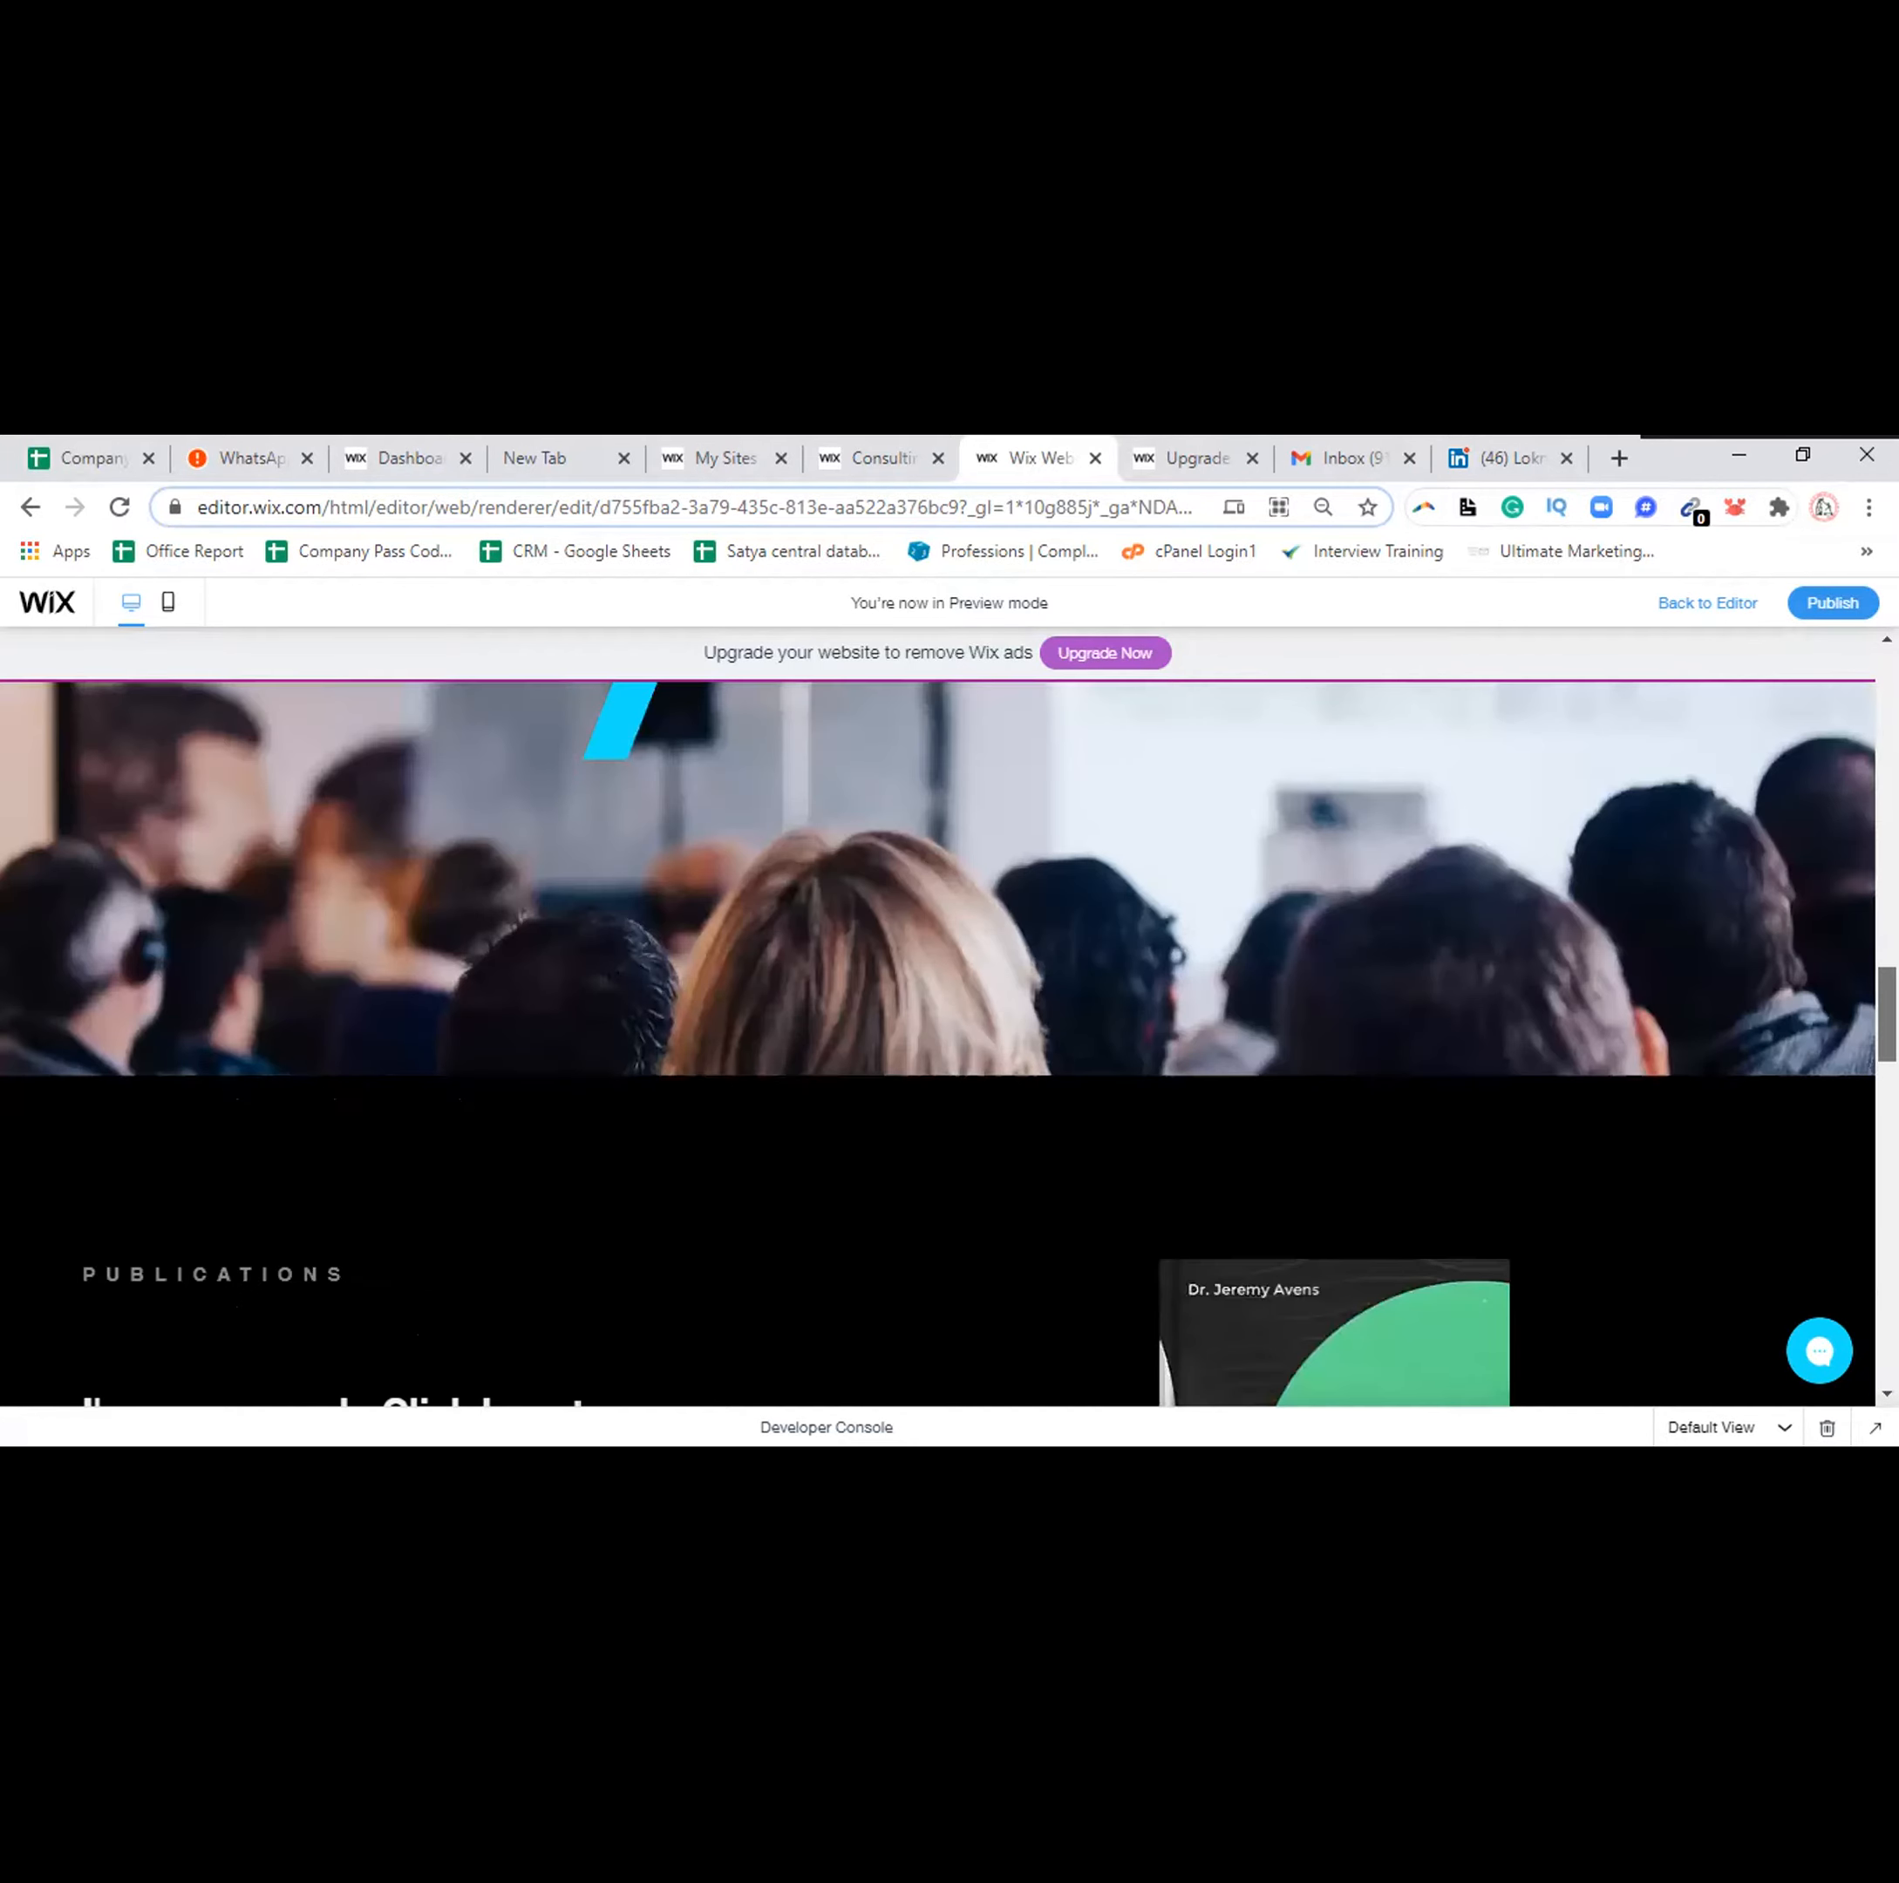
scroll(937, 1043, "up", 15)
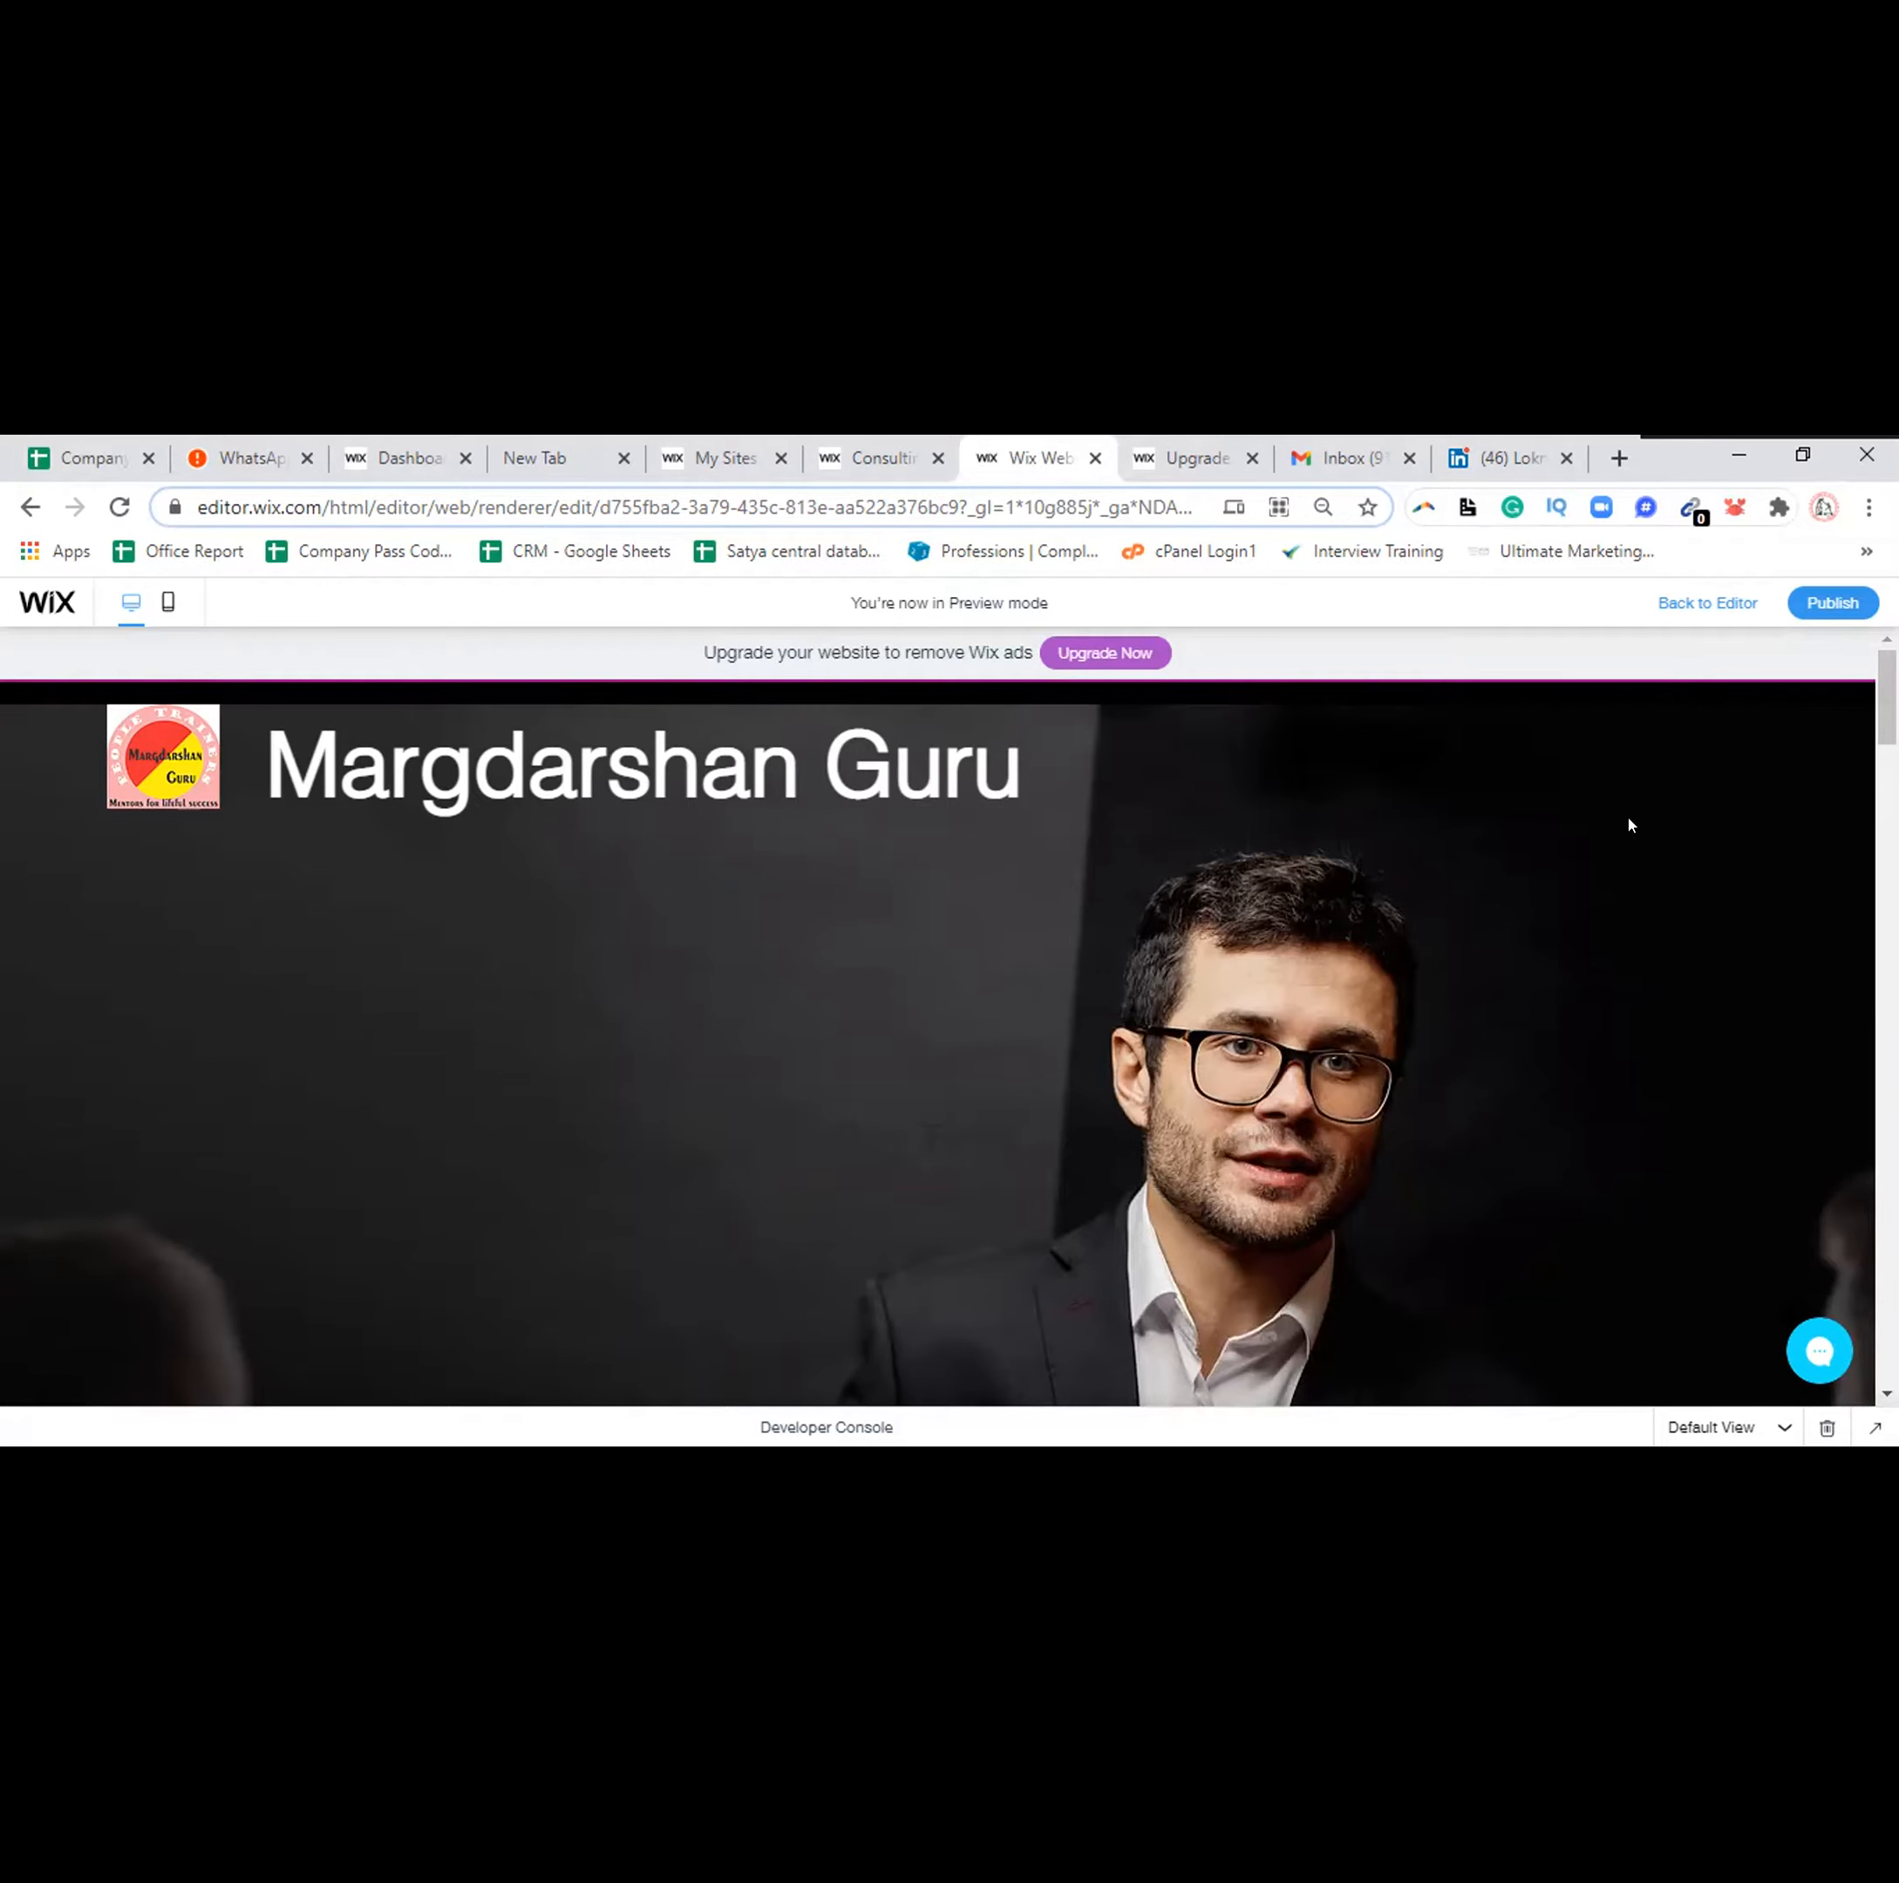
Review the previewed page once more and start publishing the site
scroll(940, 1044, "down", 5)
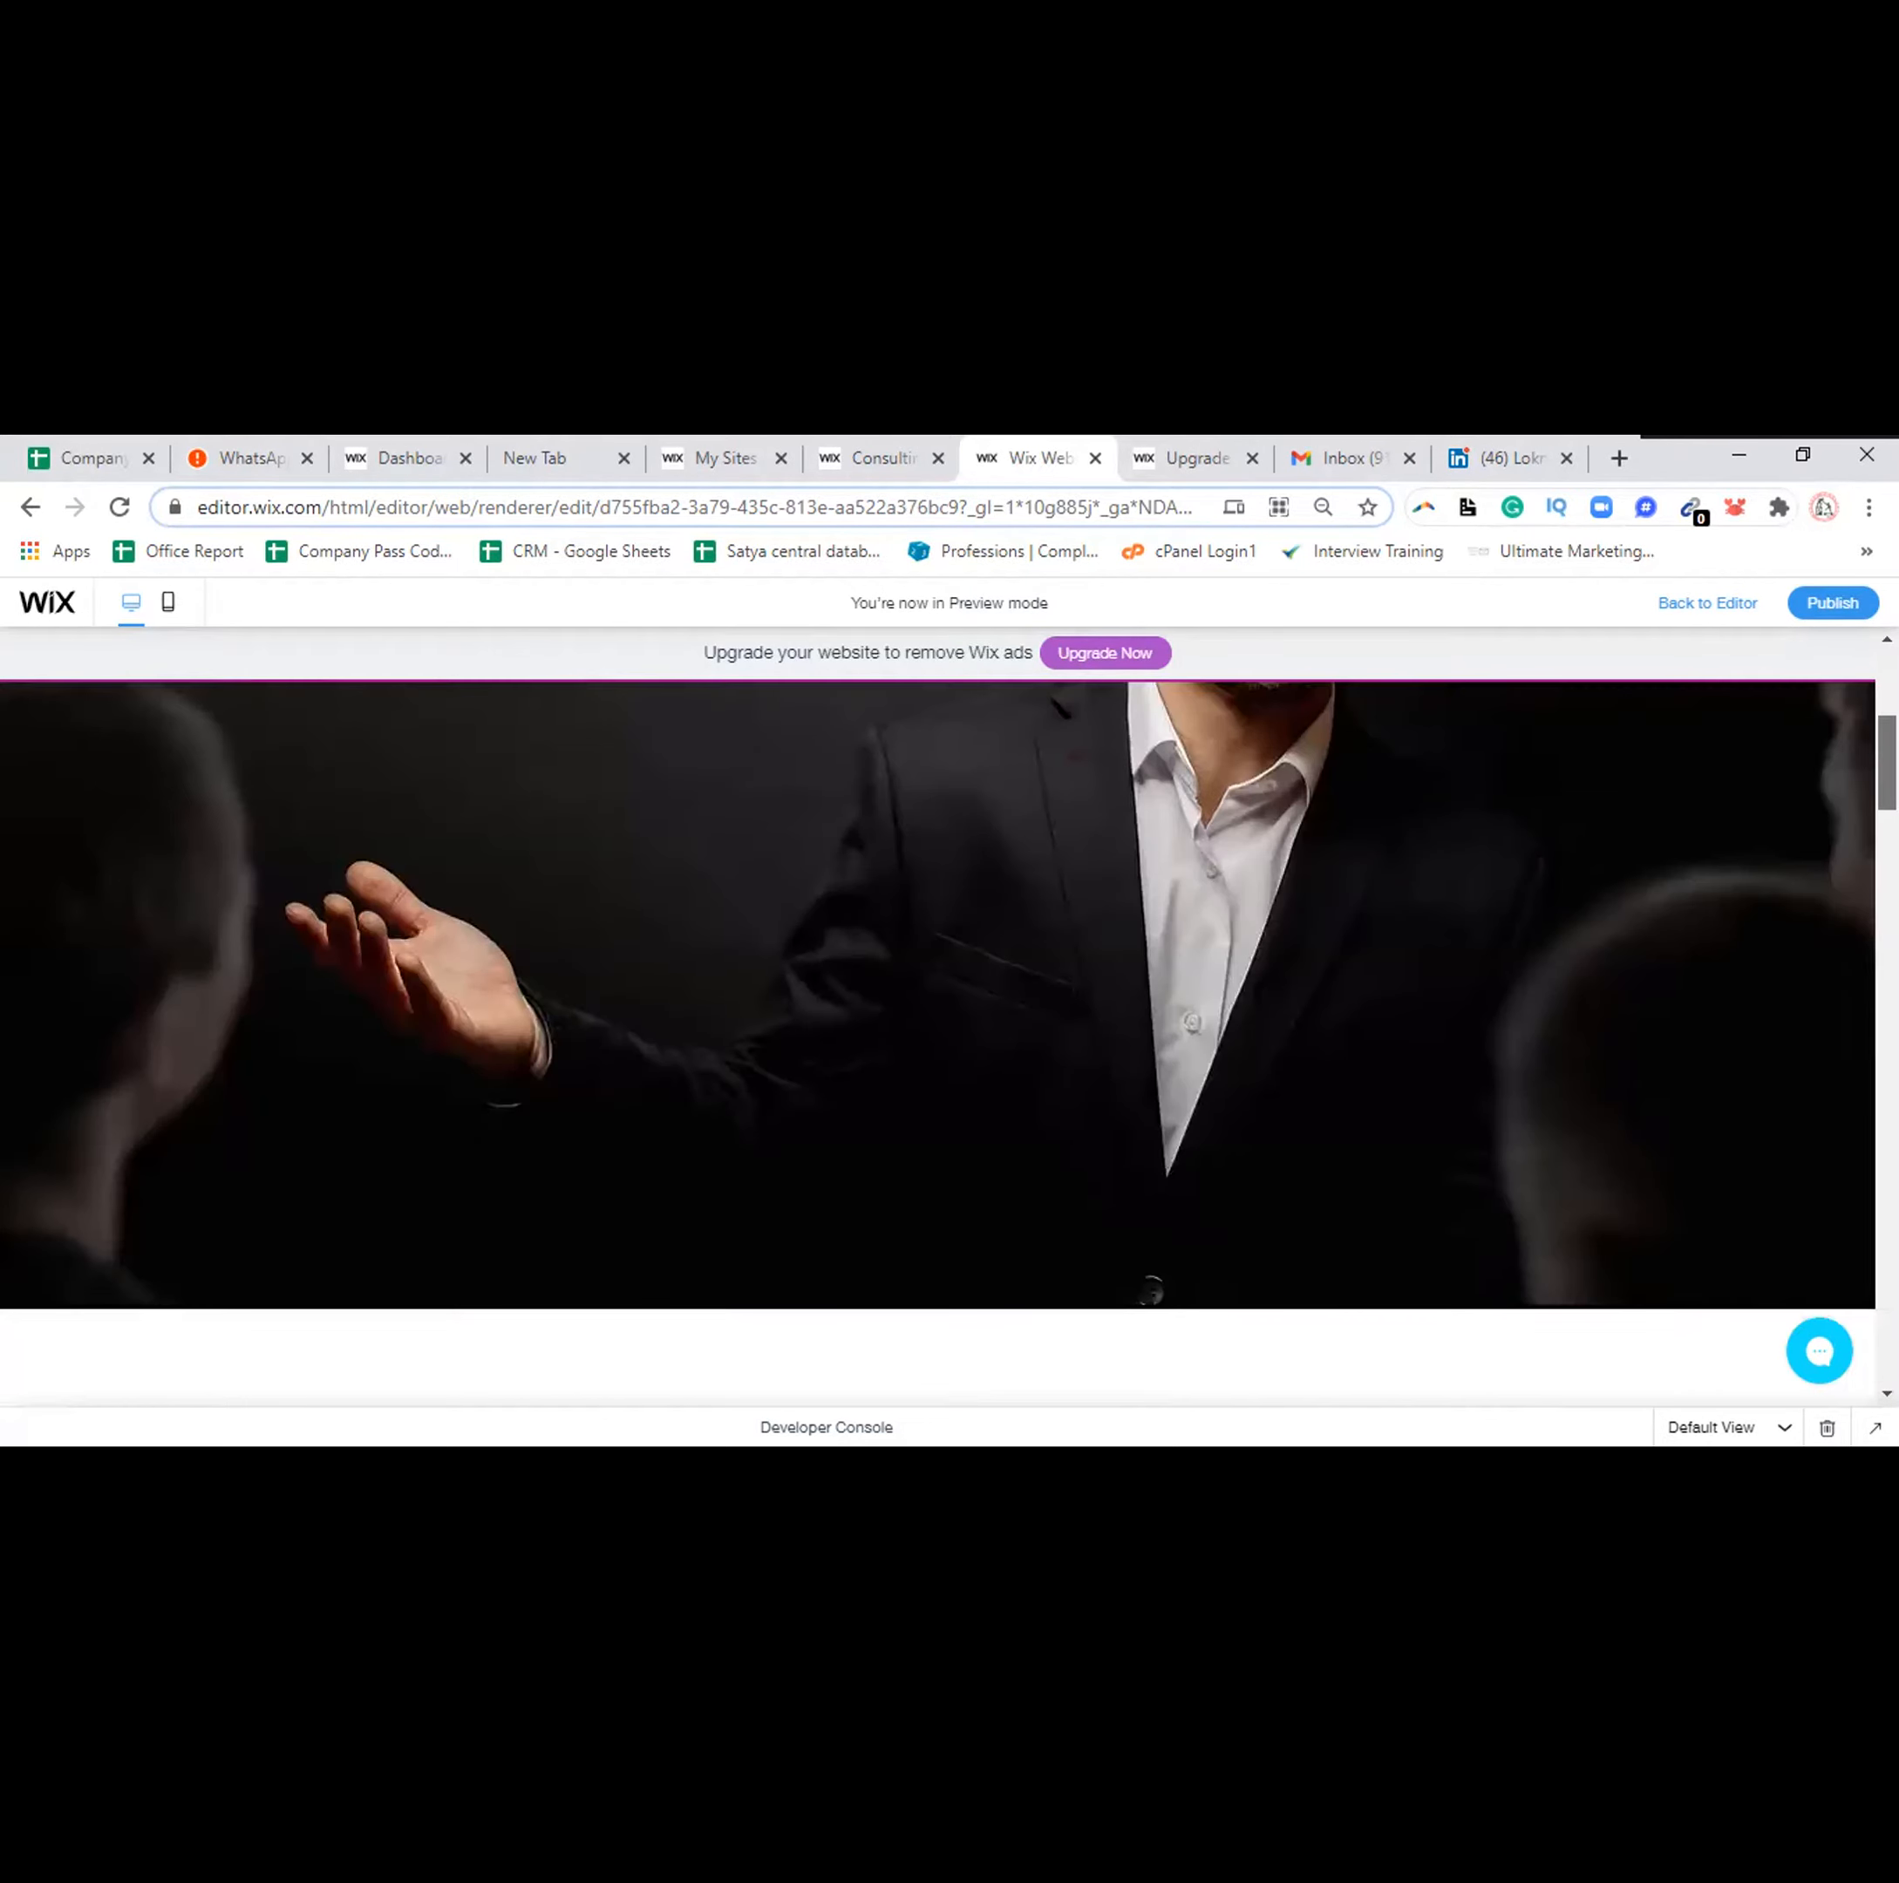
scroll(940, 1043, "down", 5)
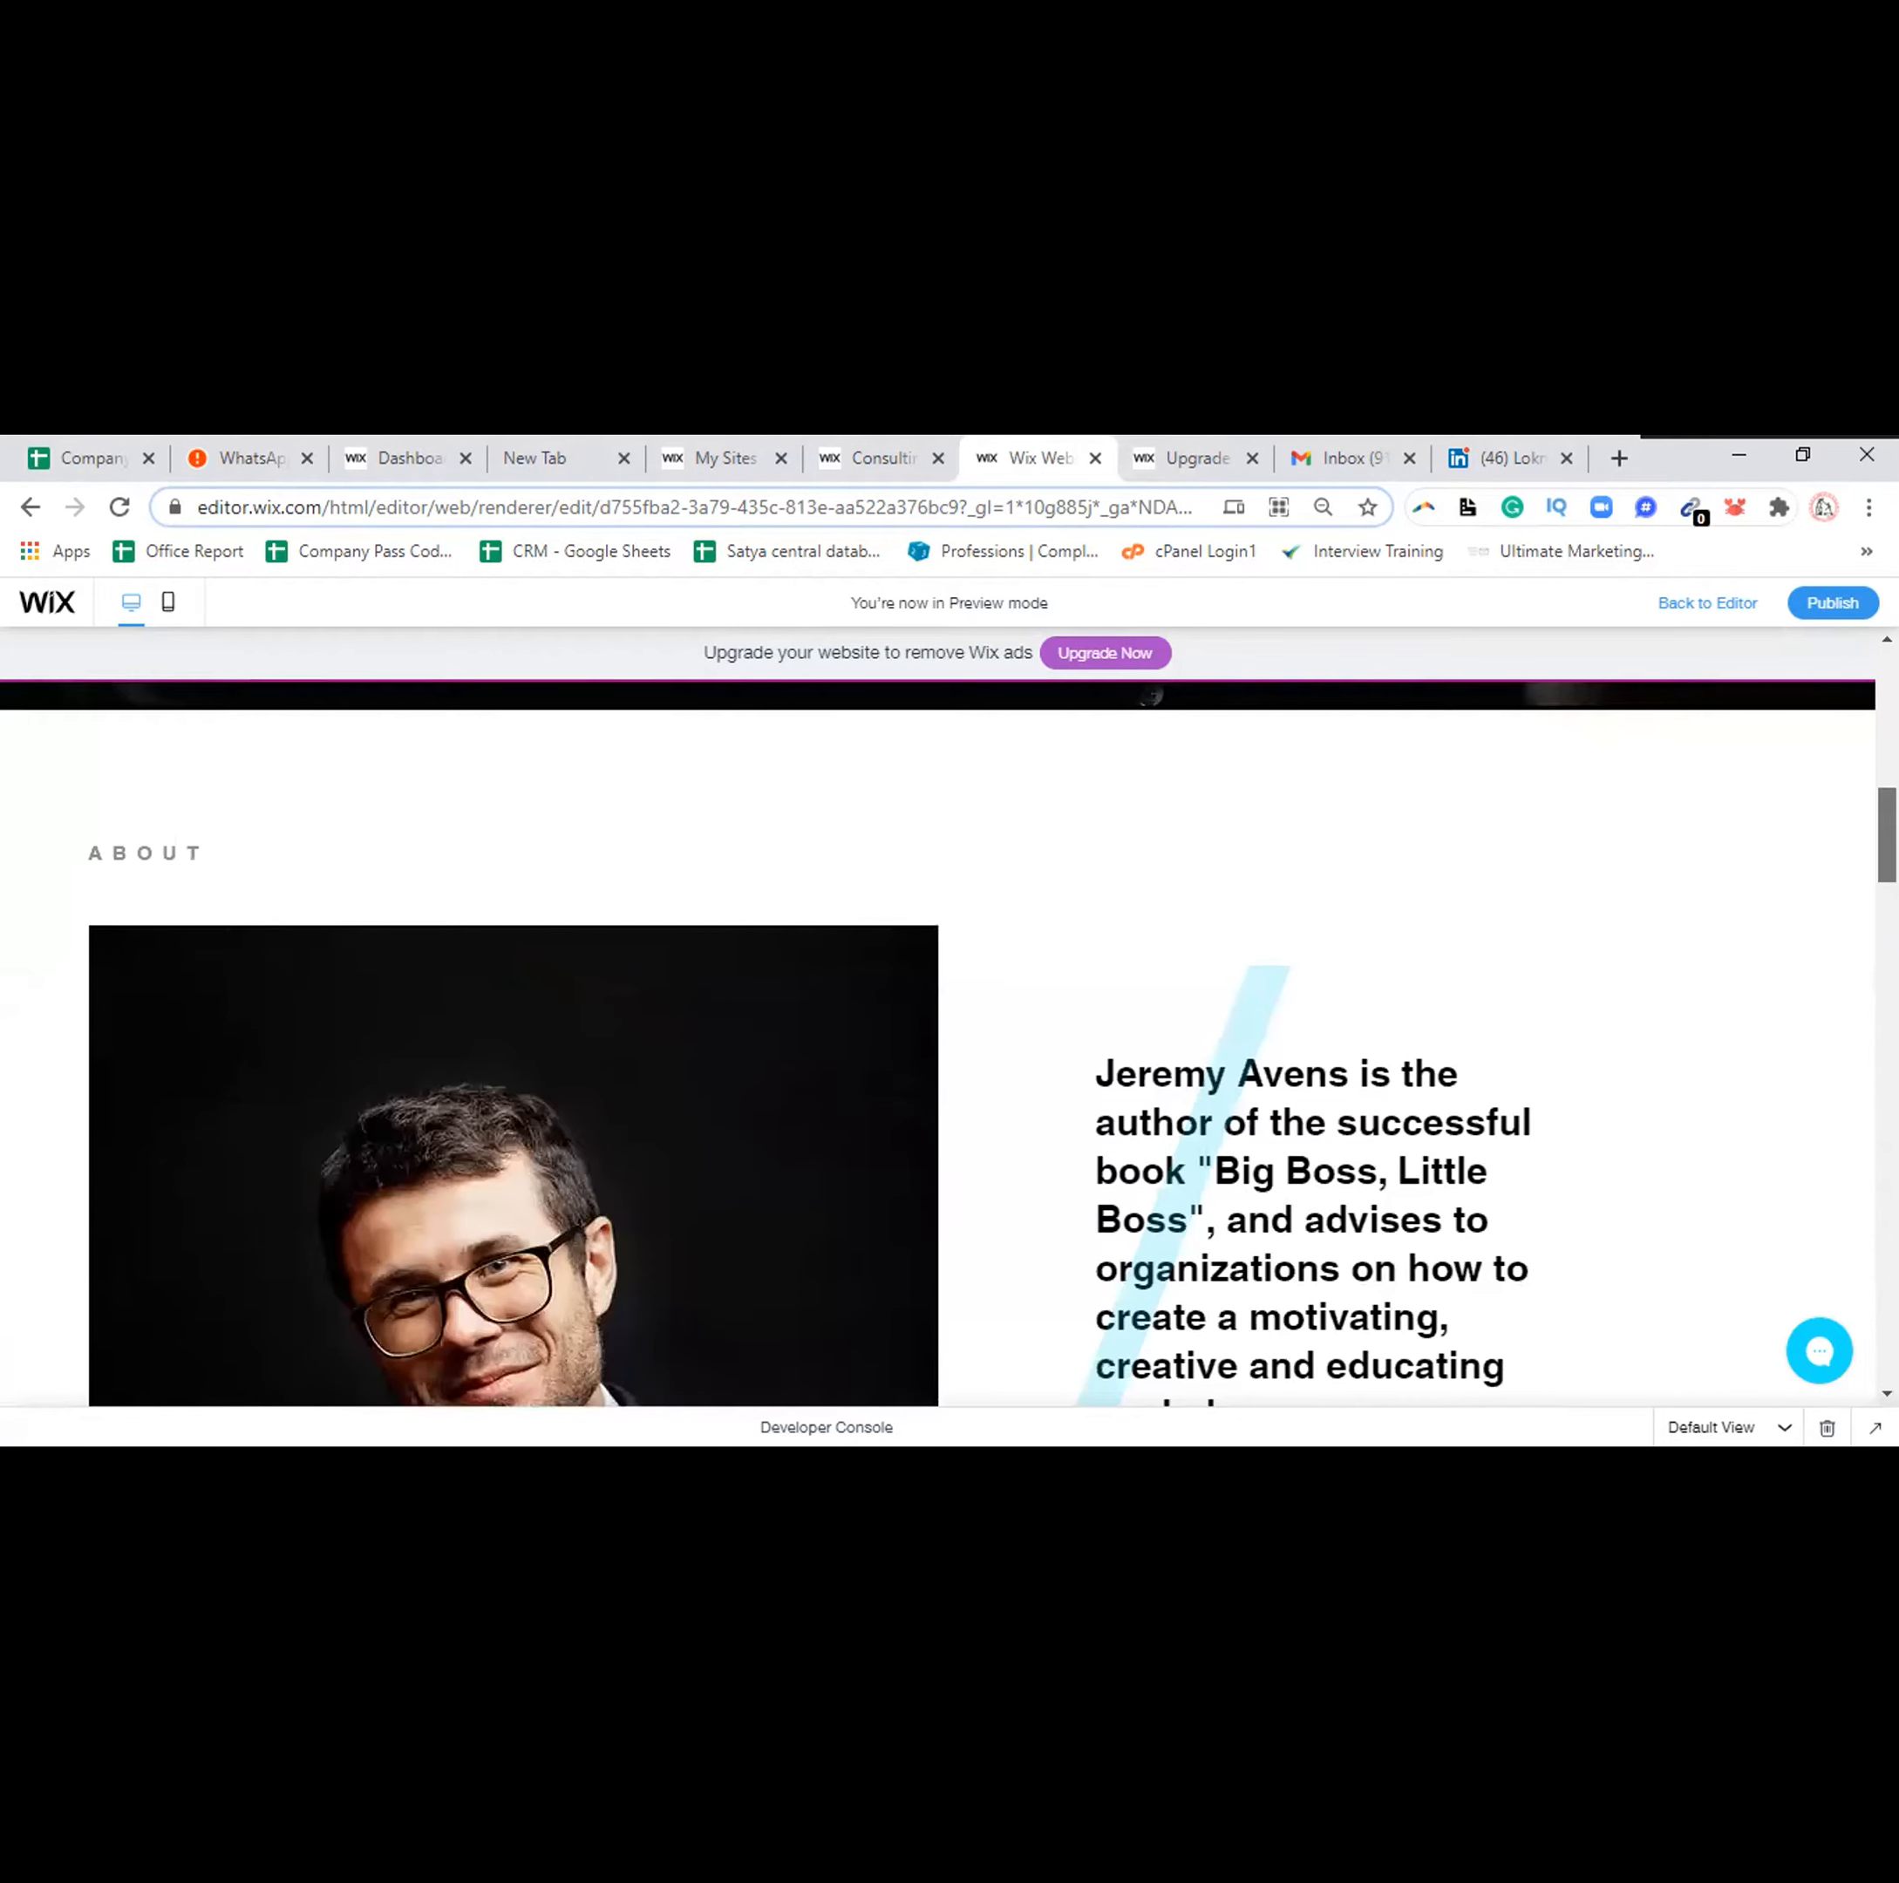
scroll(940, 1044, "up", 10)
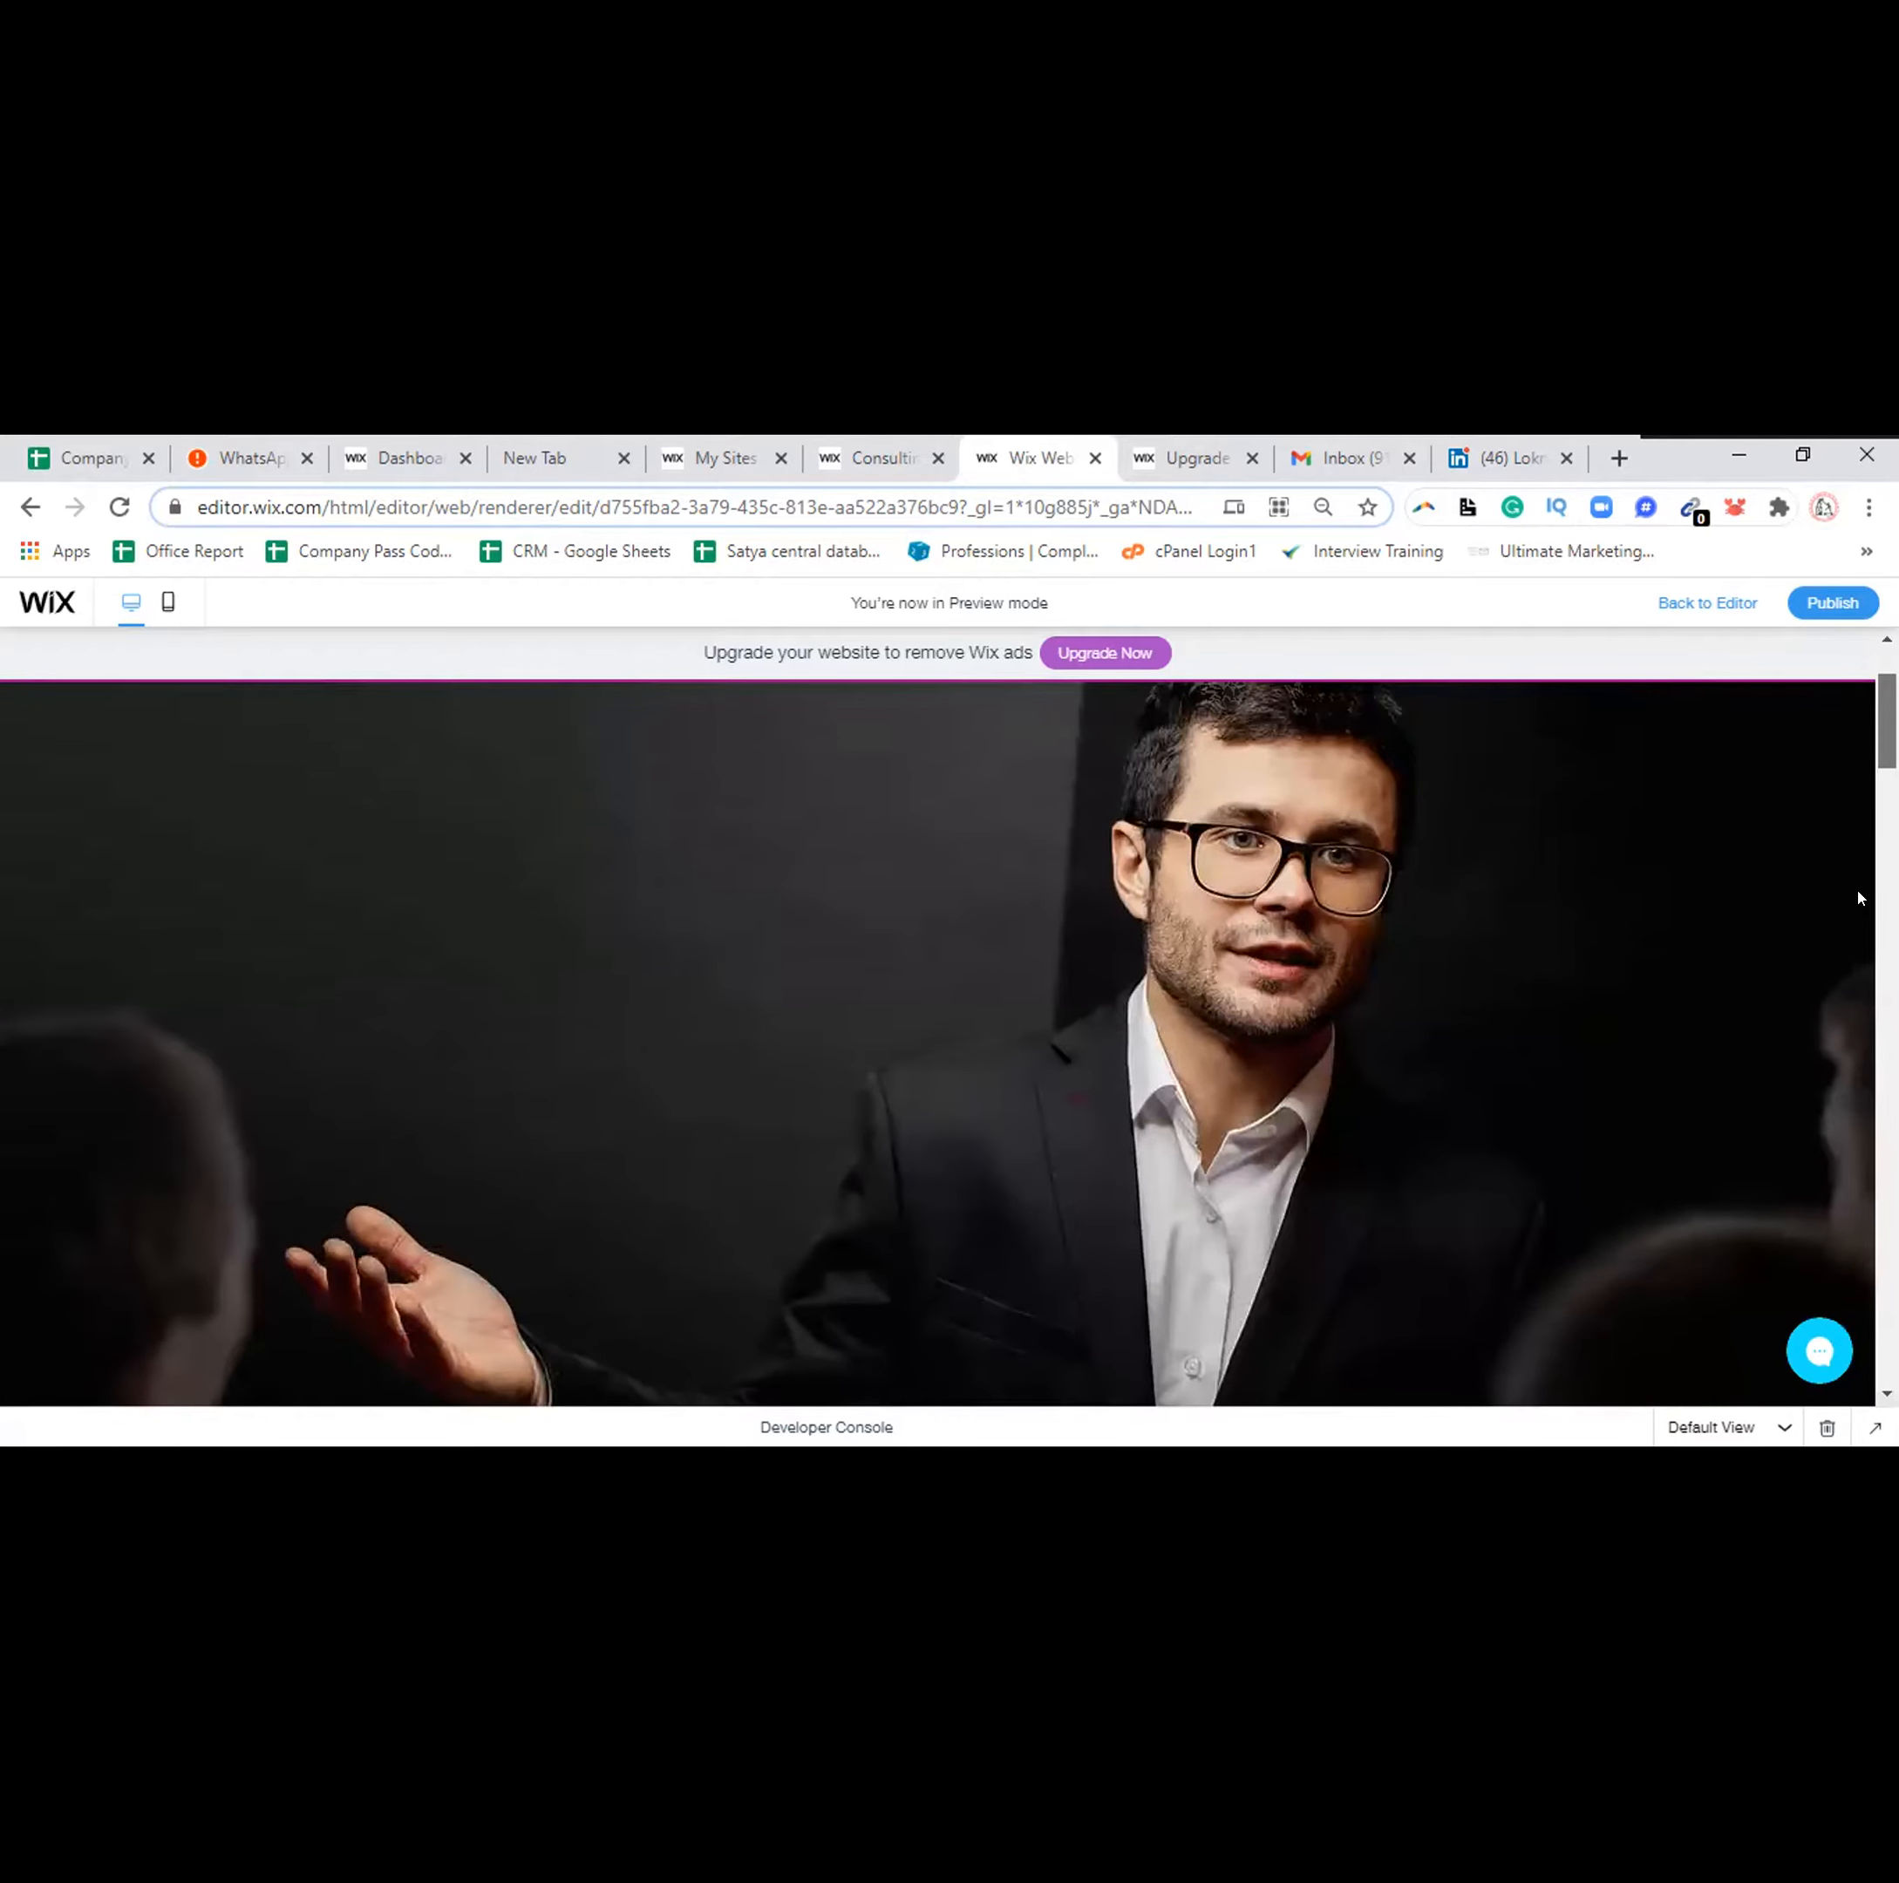
scroll(1857, 900, "down", 10)
scroll(1859, 934, "down", 3)
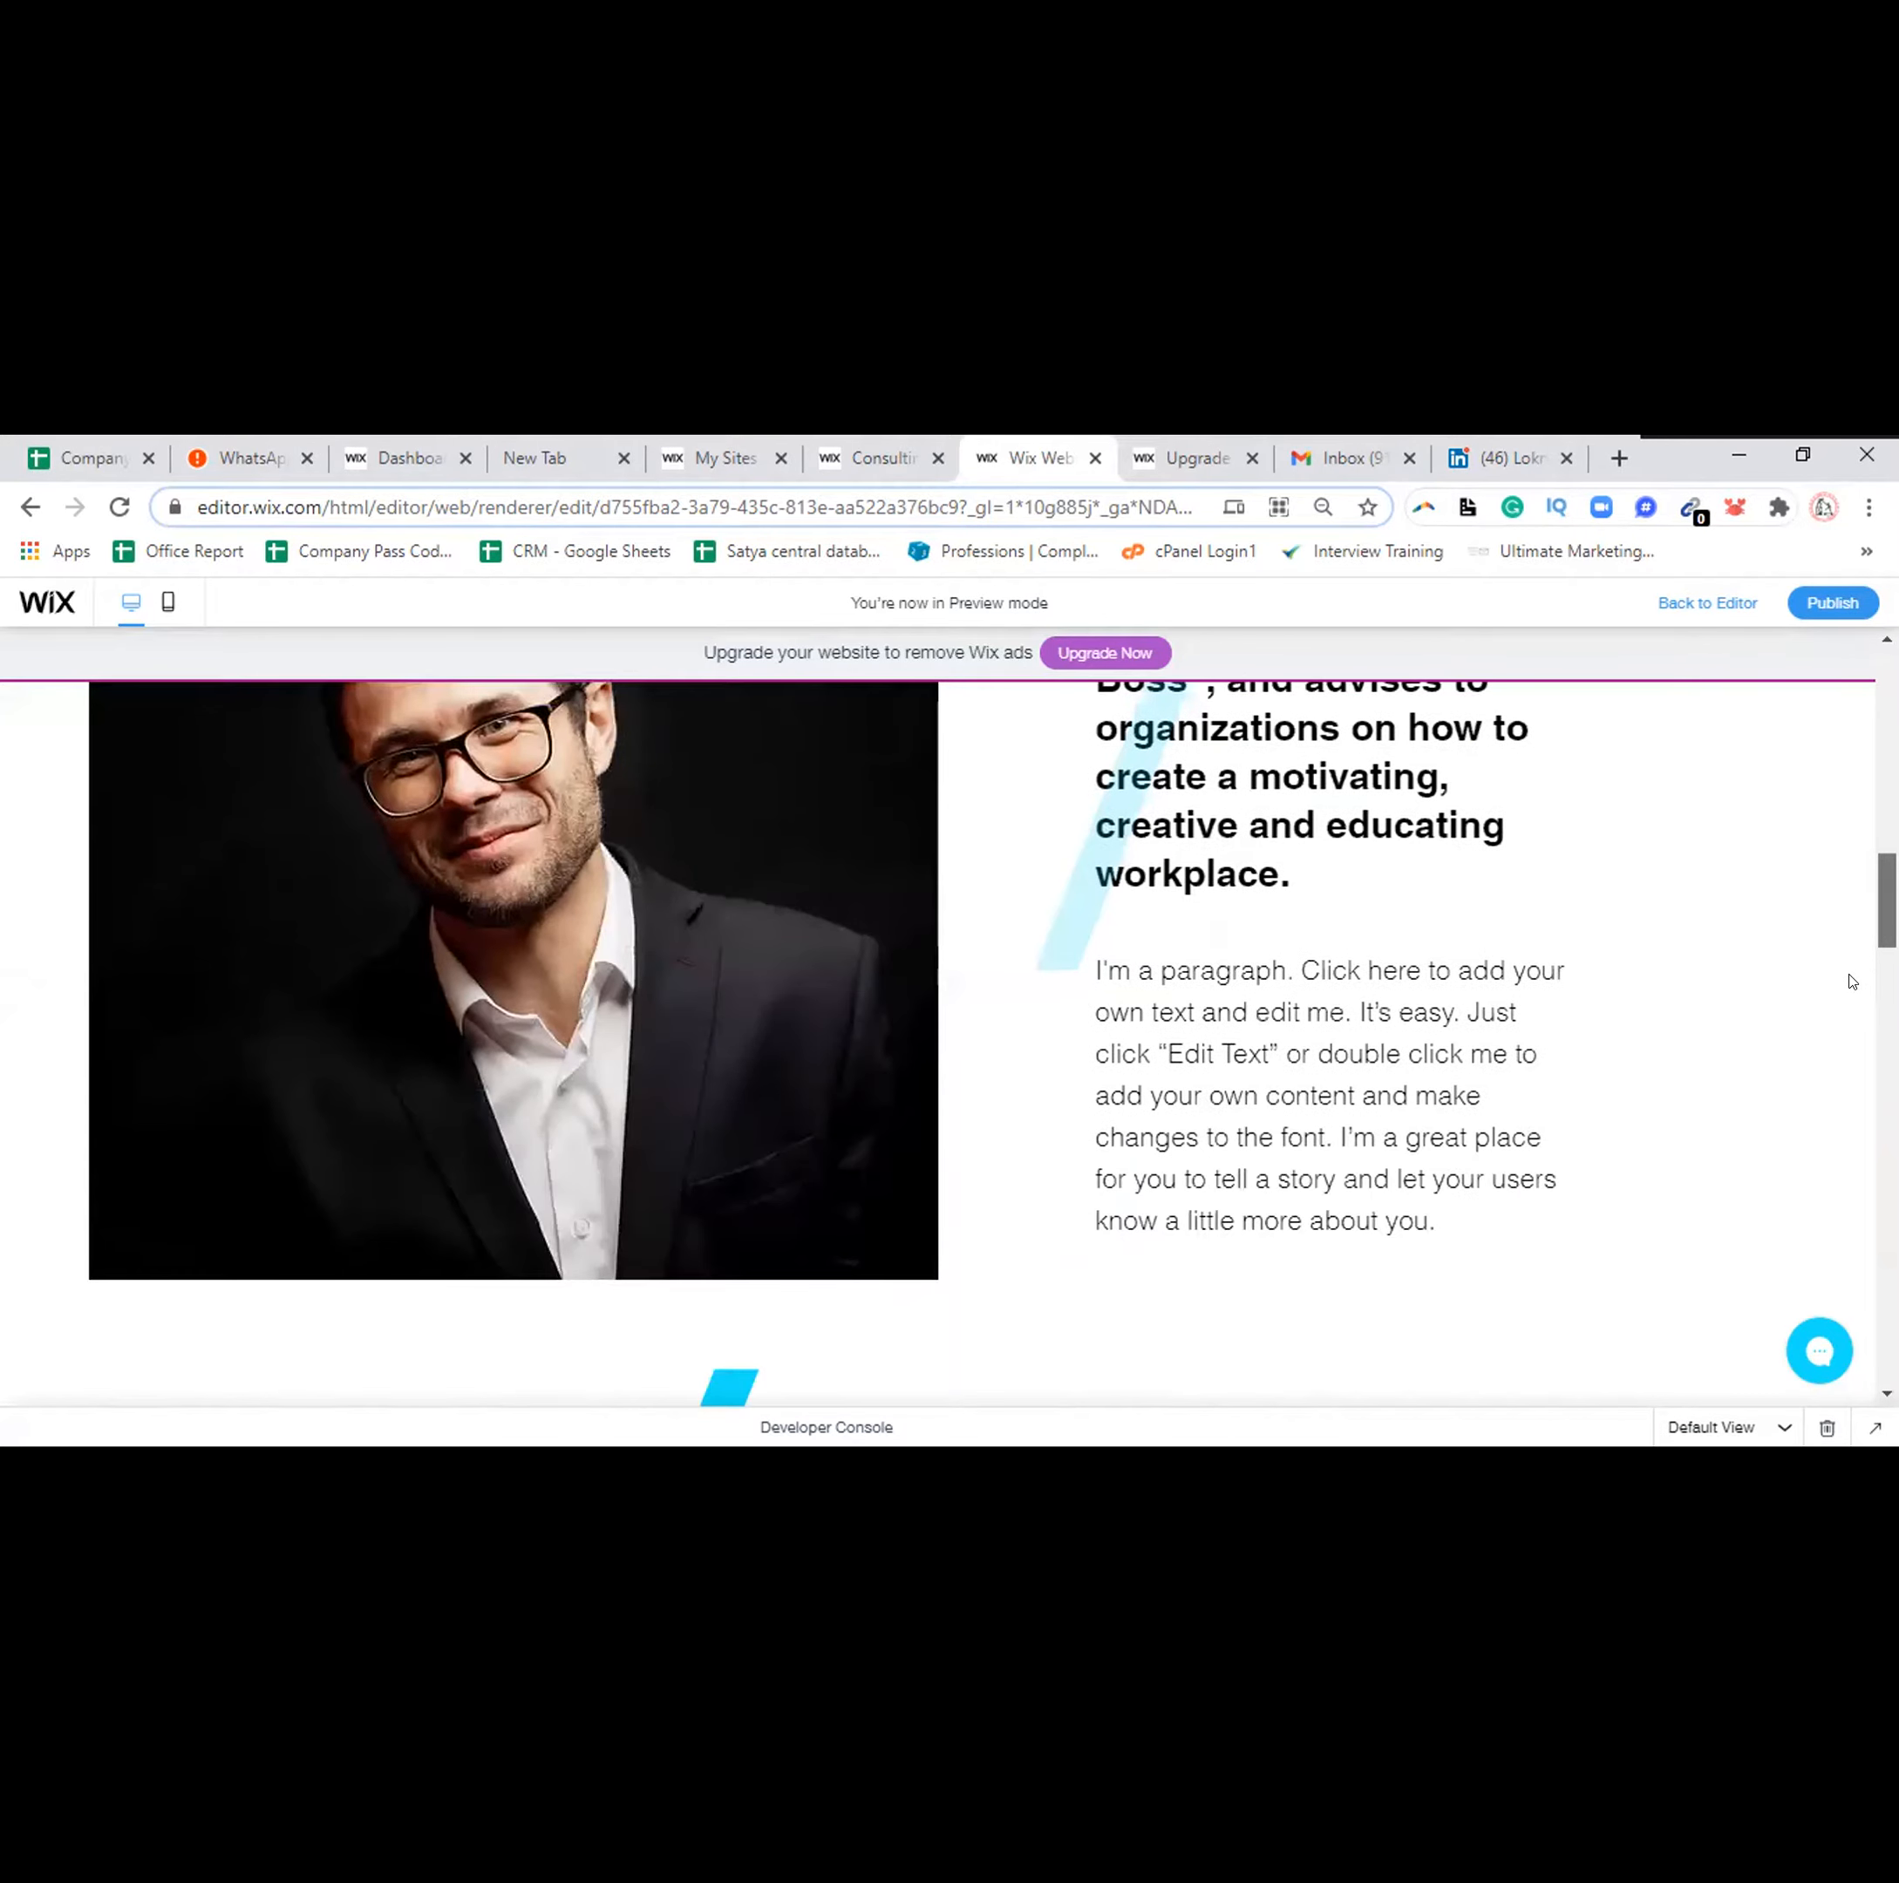
scroll(1856, 989, "down", 4)
scroll(1854, 1068, "down", 5)
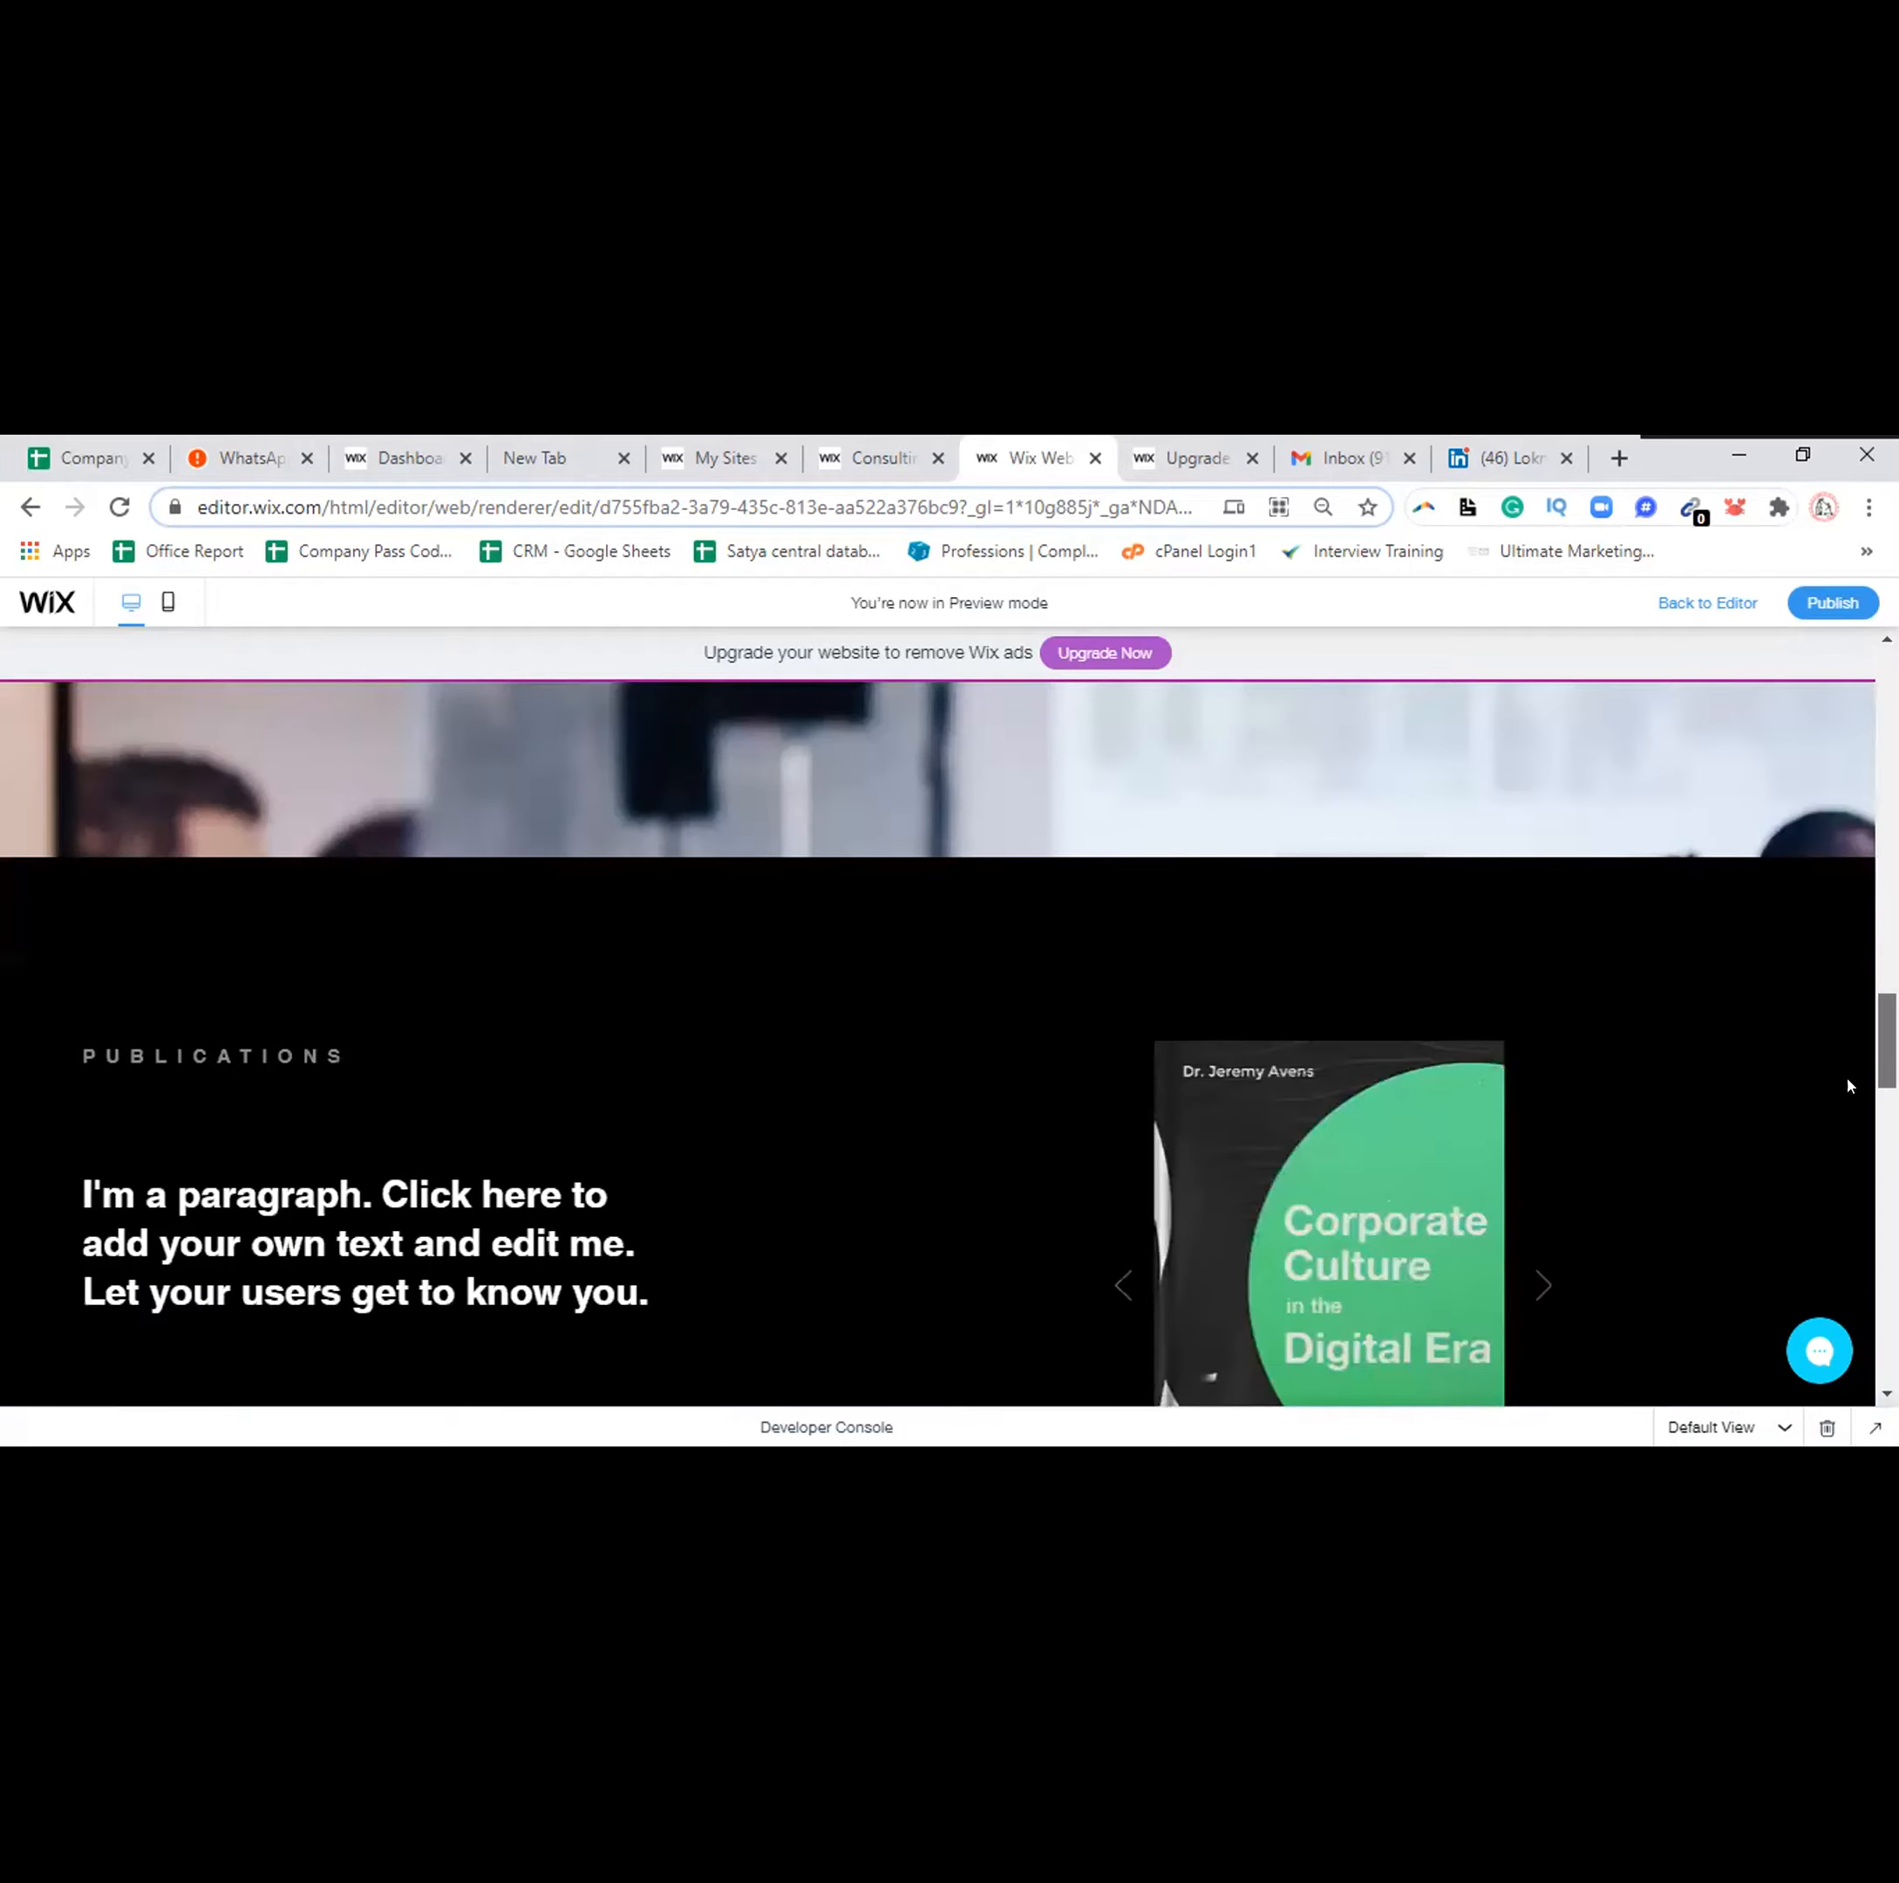
scroll(1851, 1093, "down", 1)
scroll(1837, 1139, "down", 5)
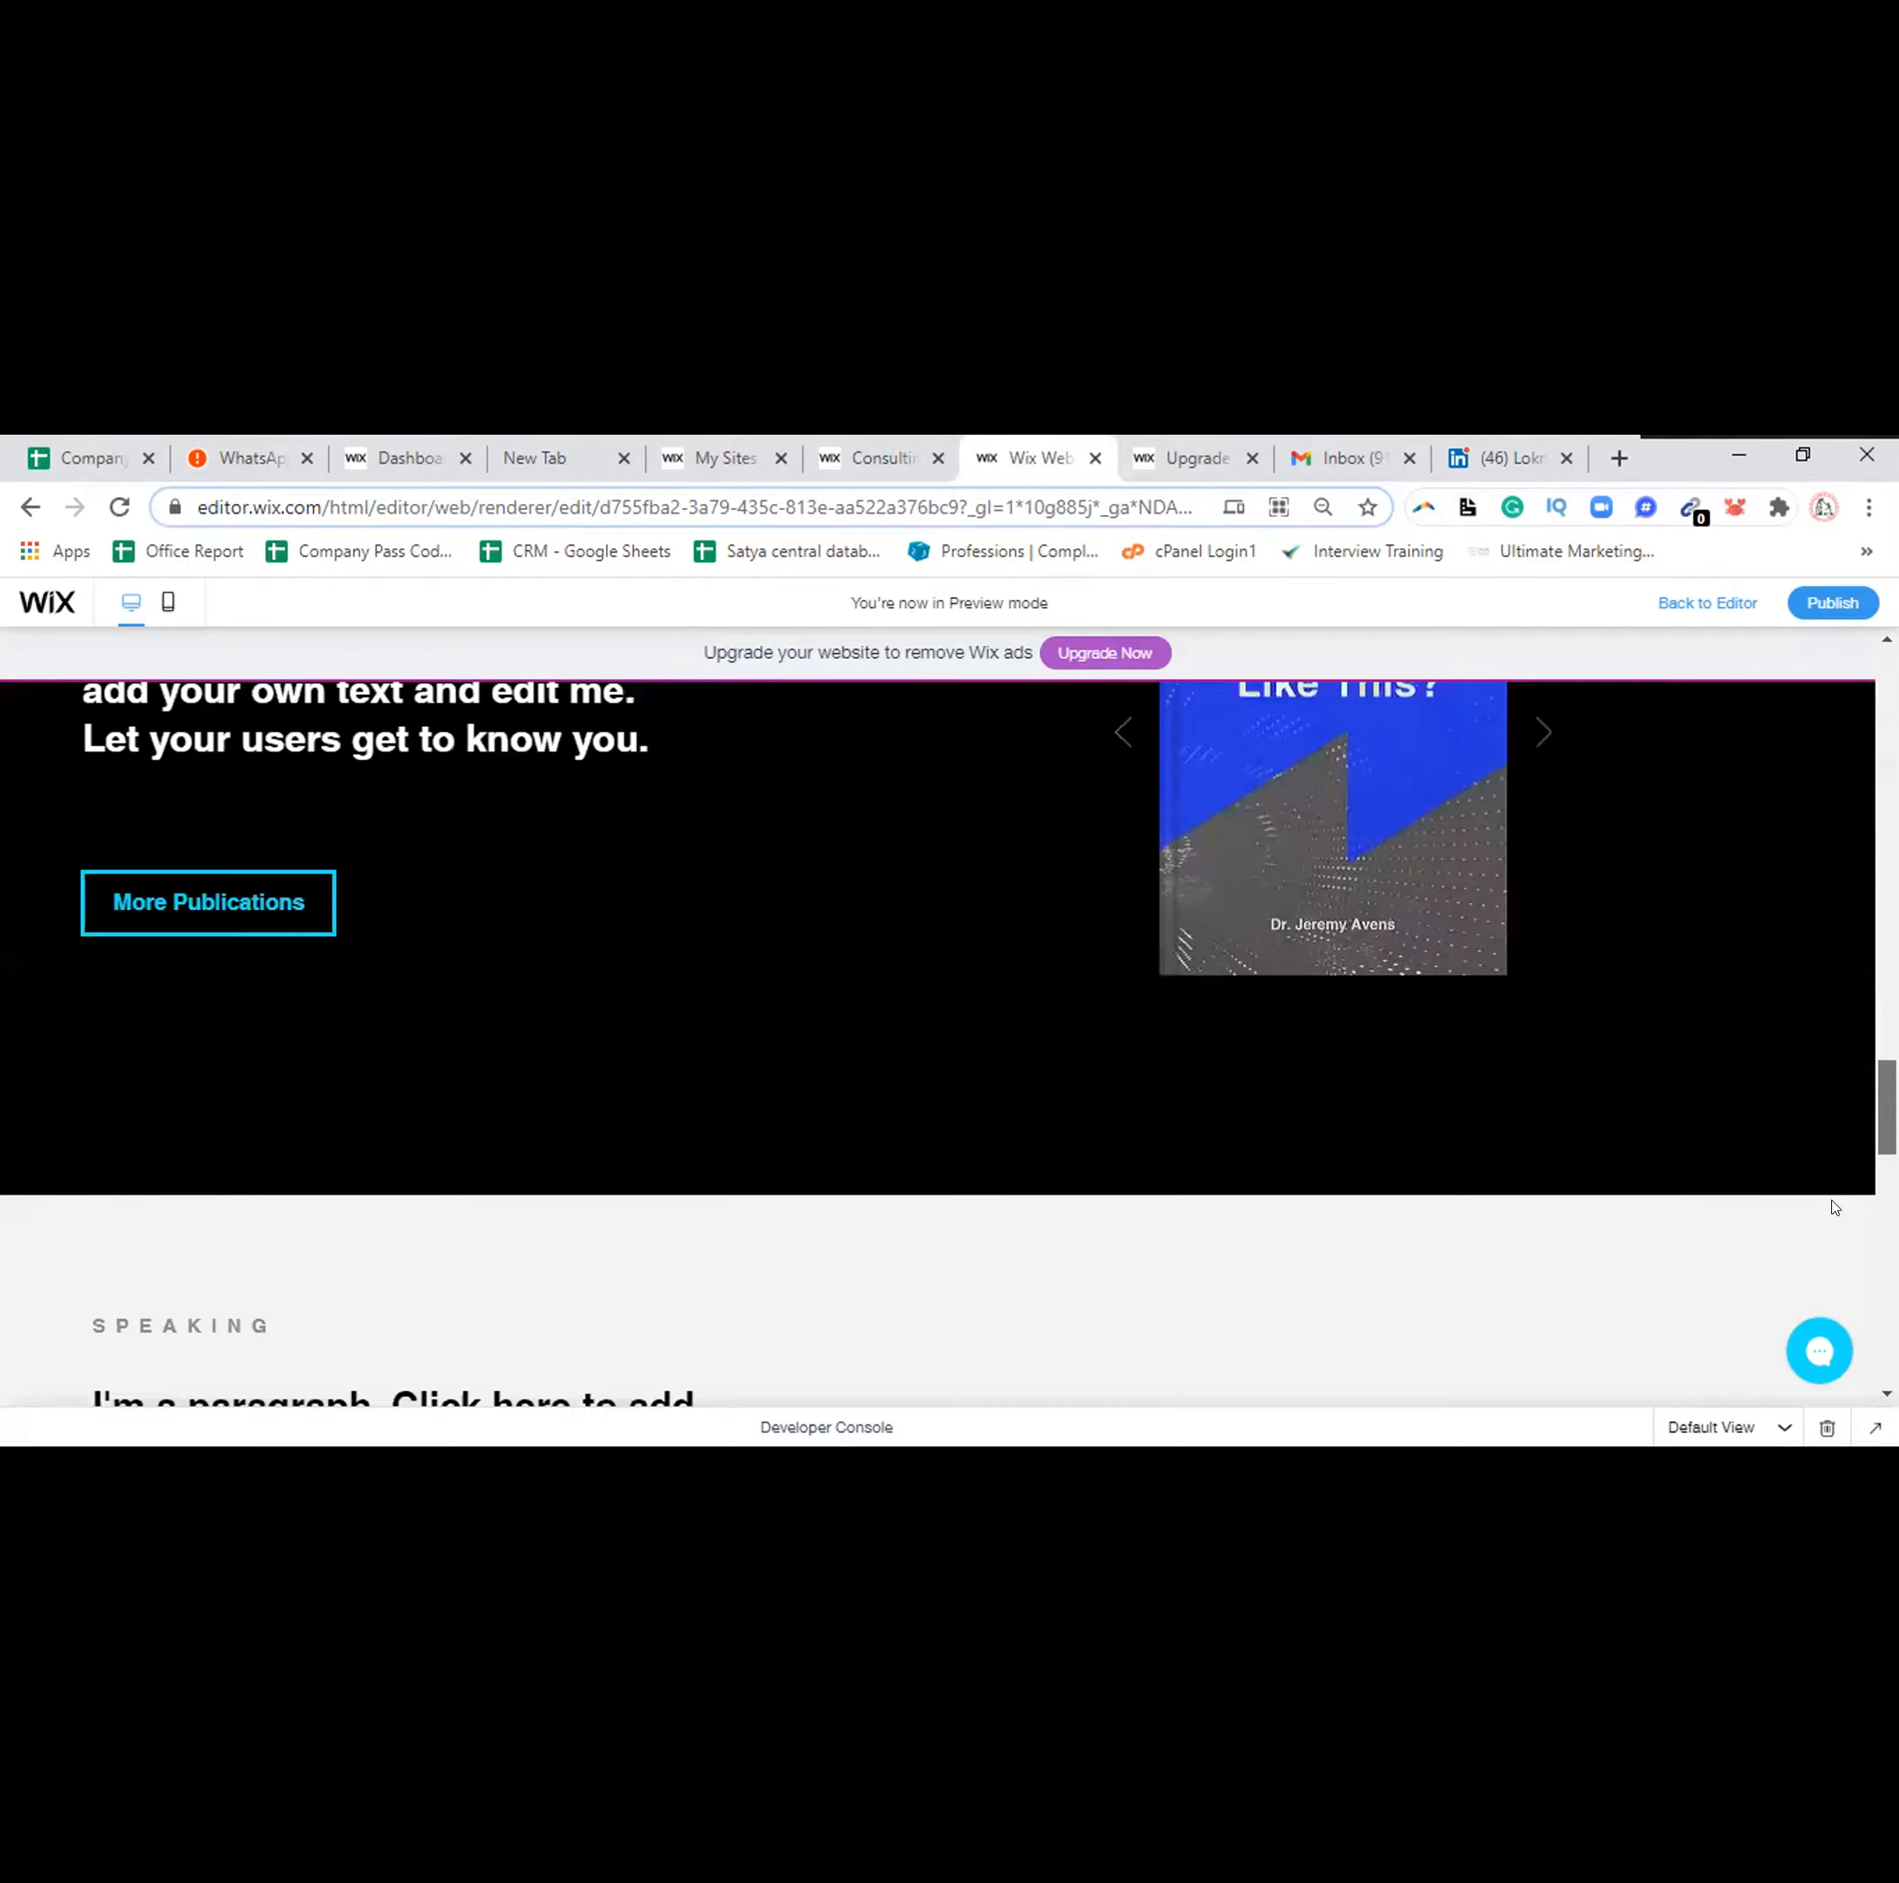
scroll(1837, 1216, "down", 5)
scroll(1834, 1277, "down", 5)
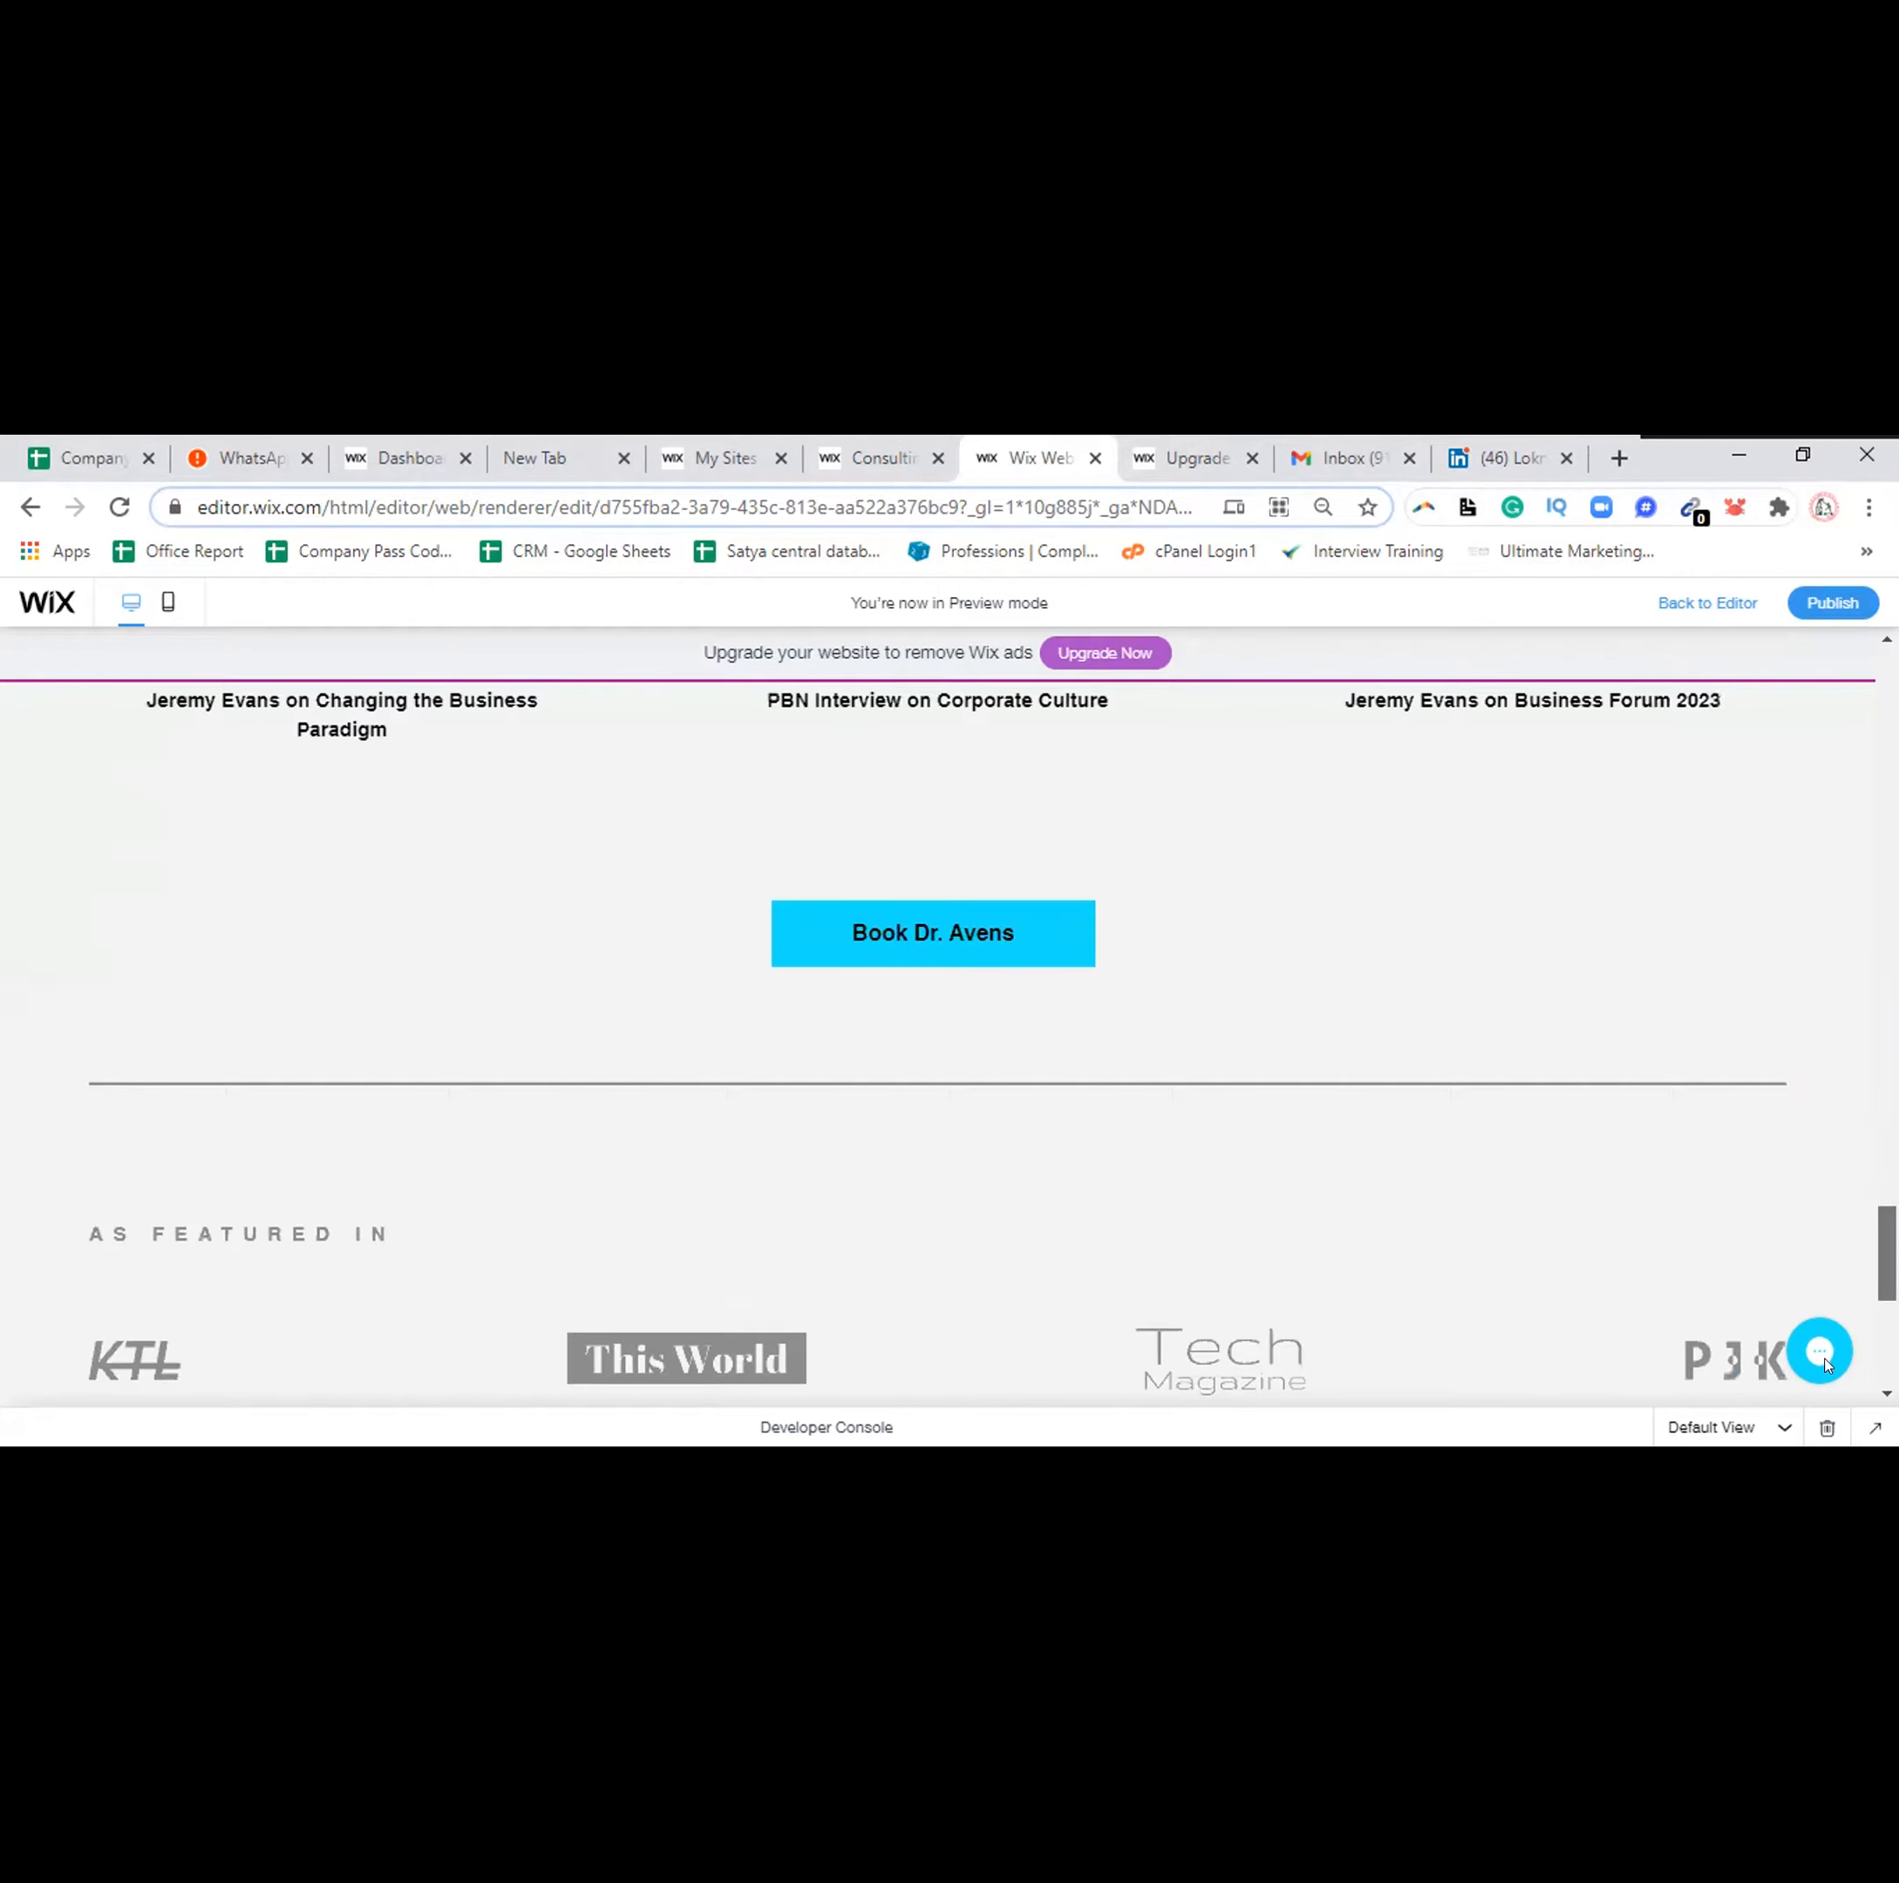
scroll(1829, 1360, "down", 5)
left_click_drag(1886, 1335, 1887, 696)
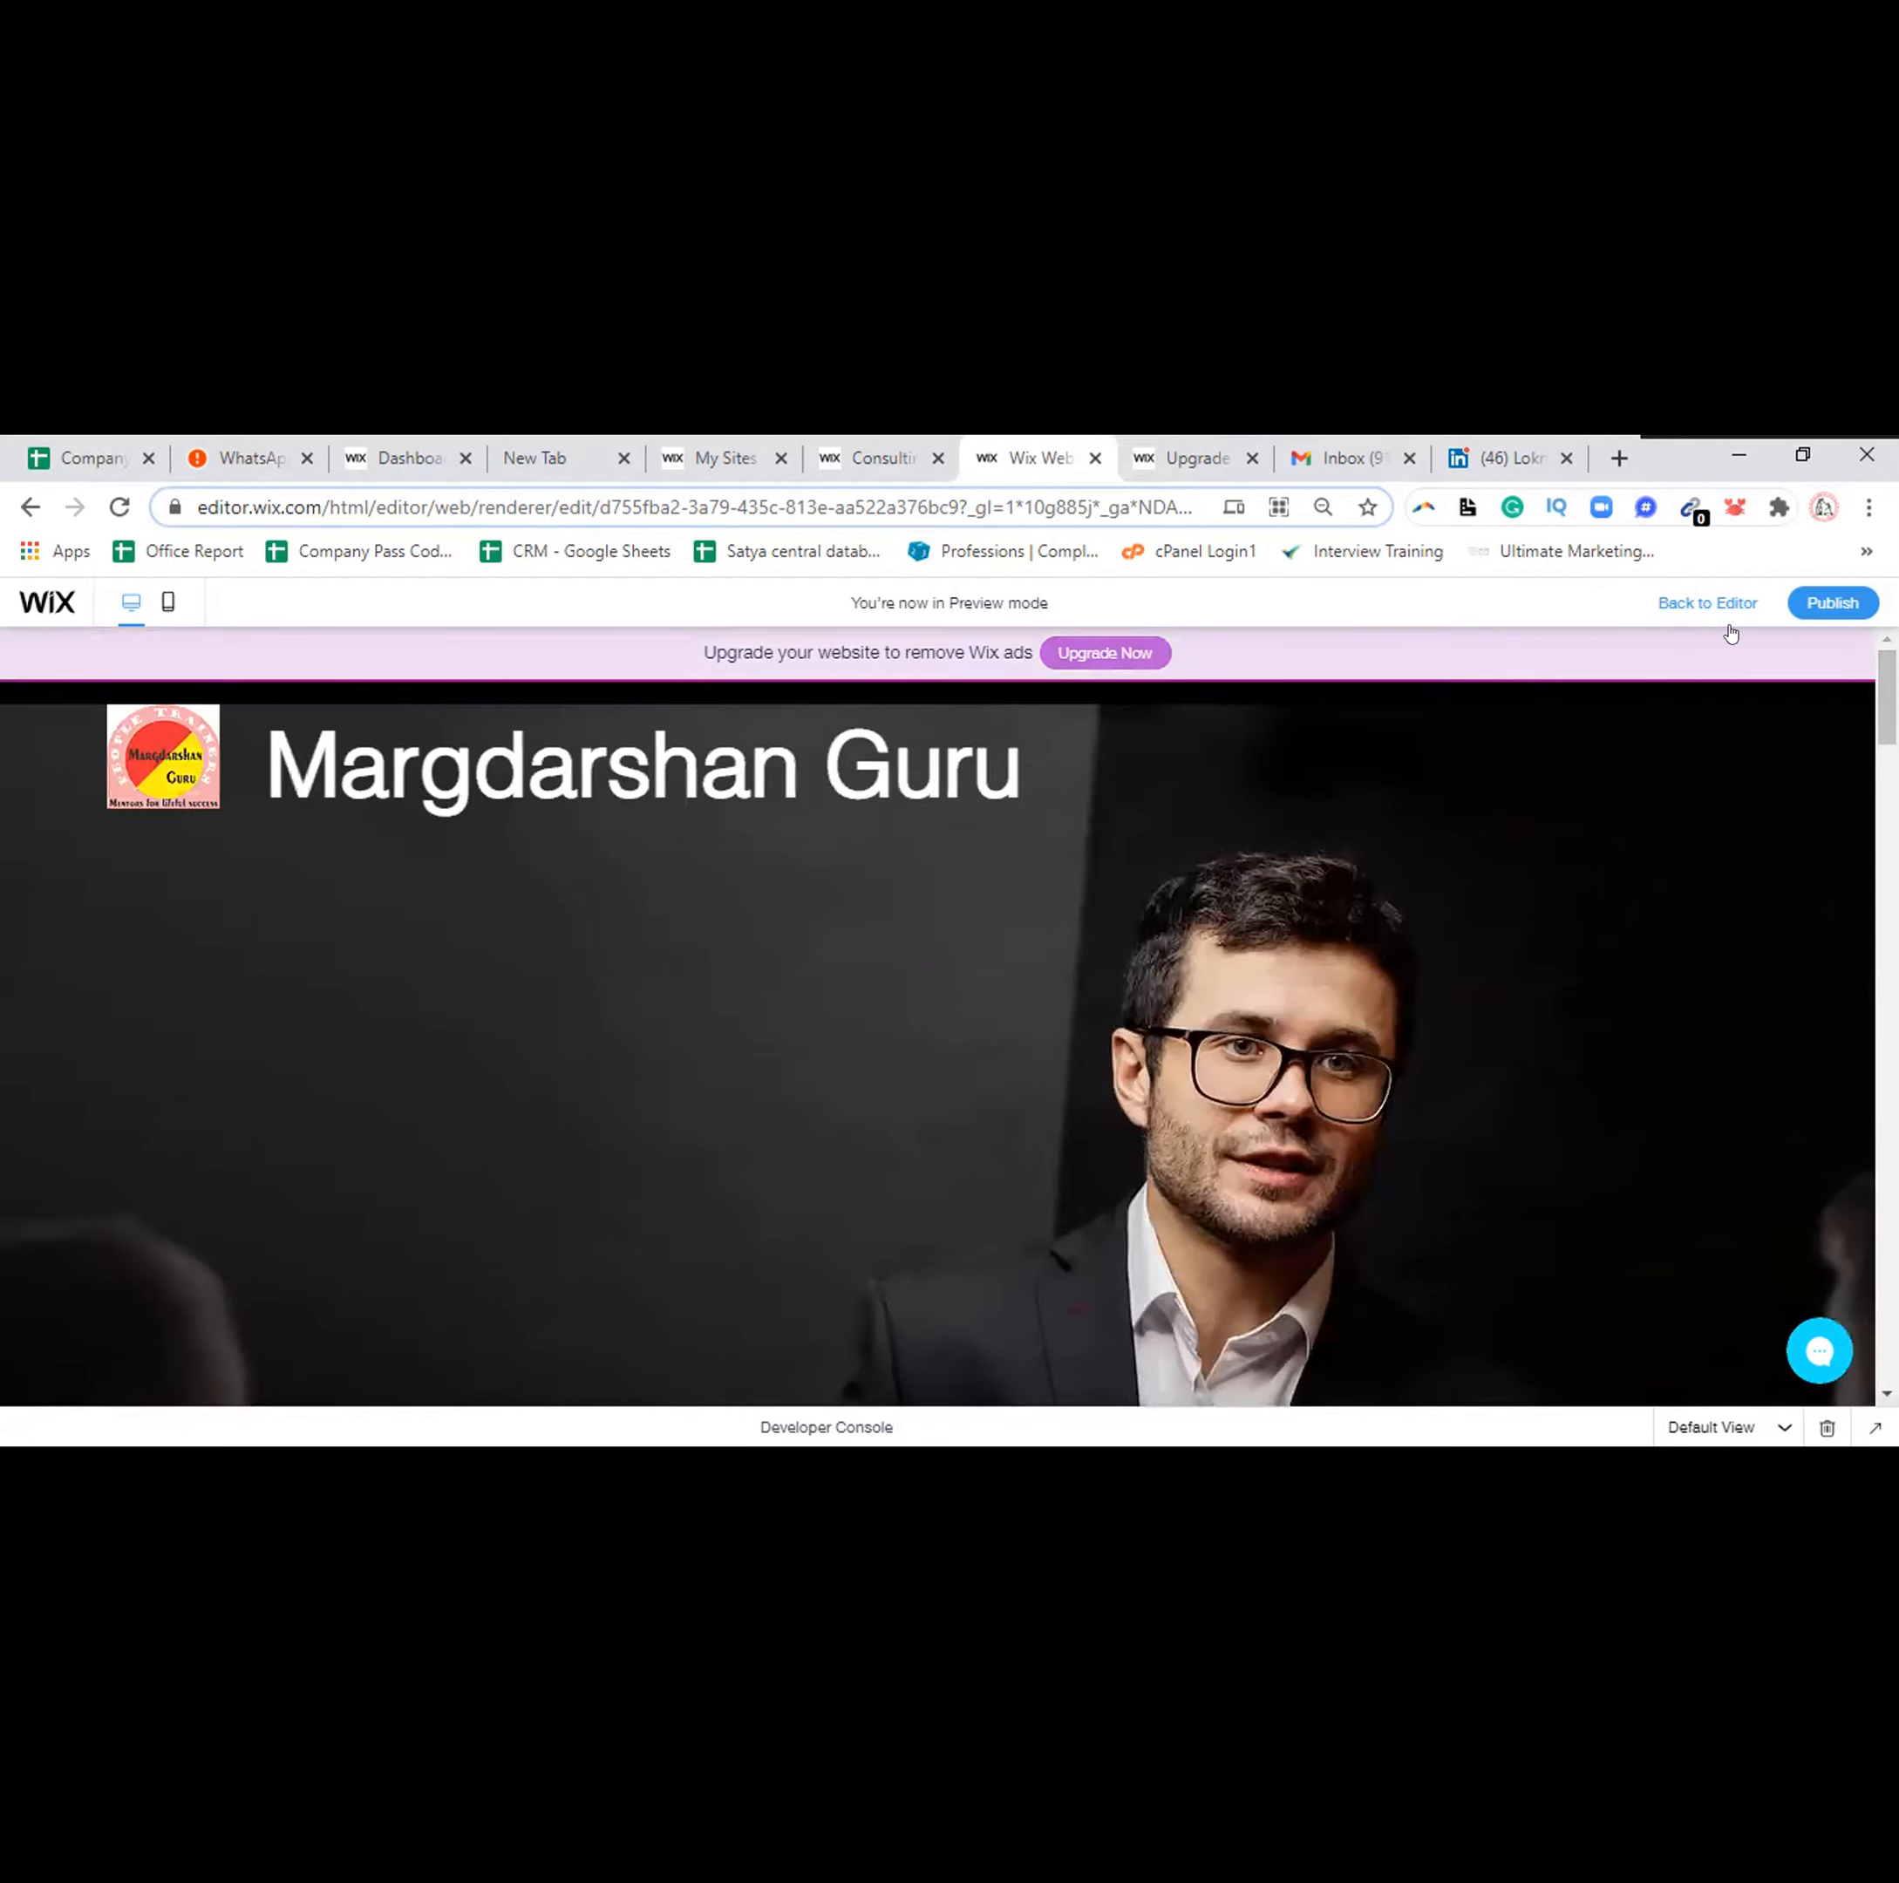
left_click(1819, 605)
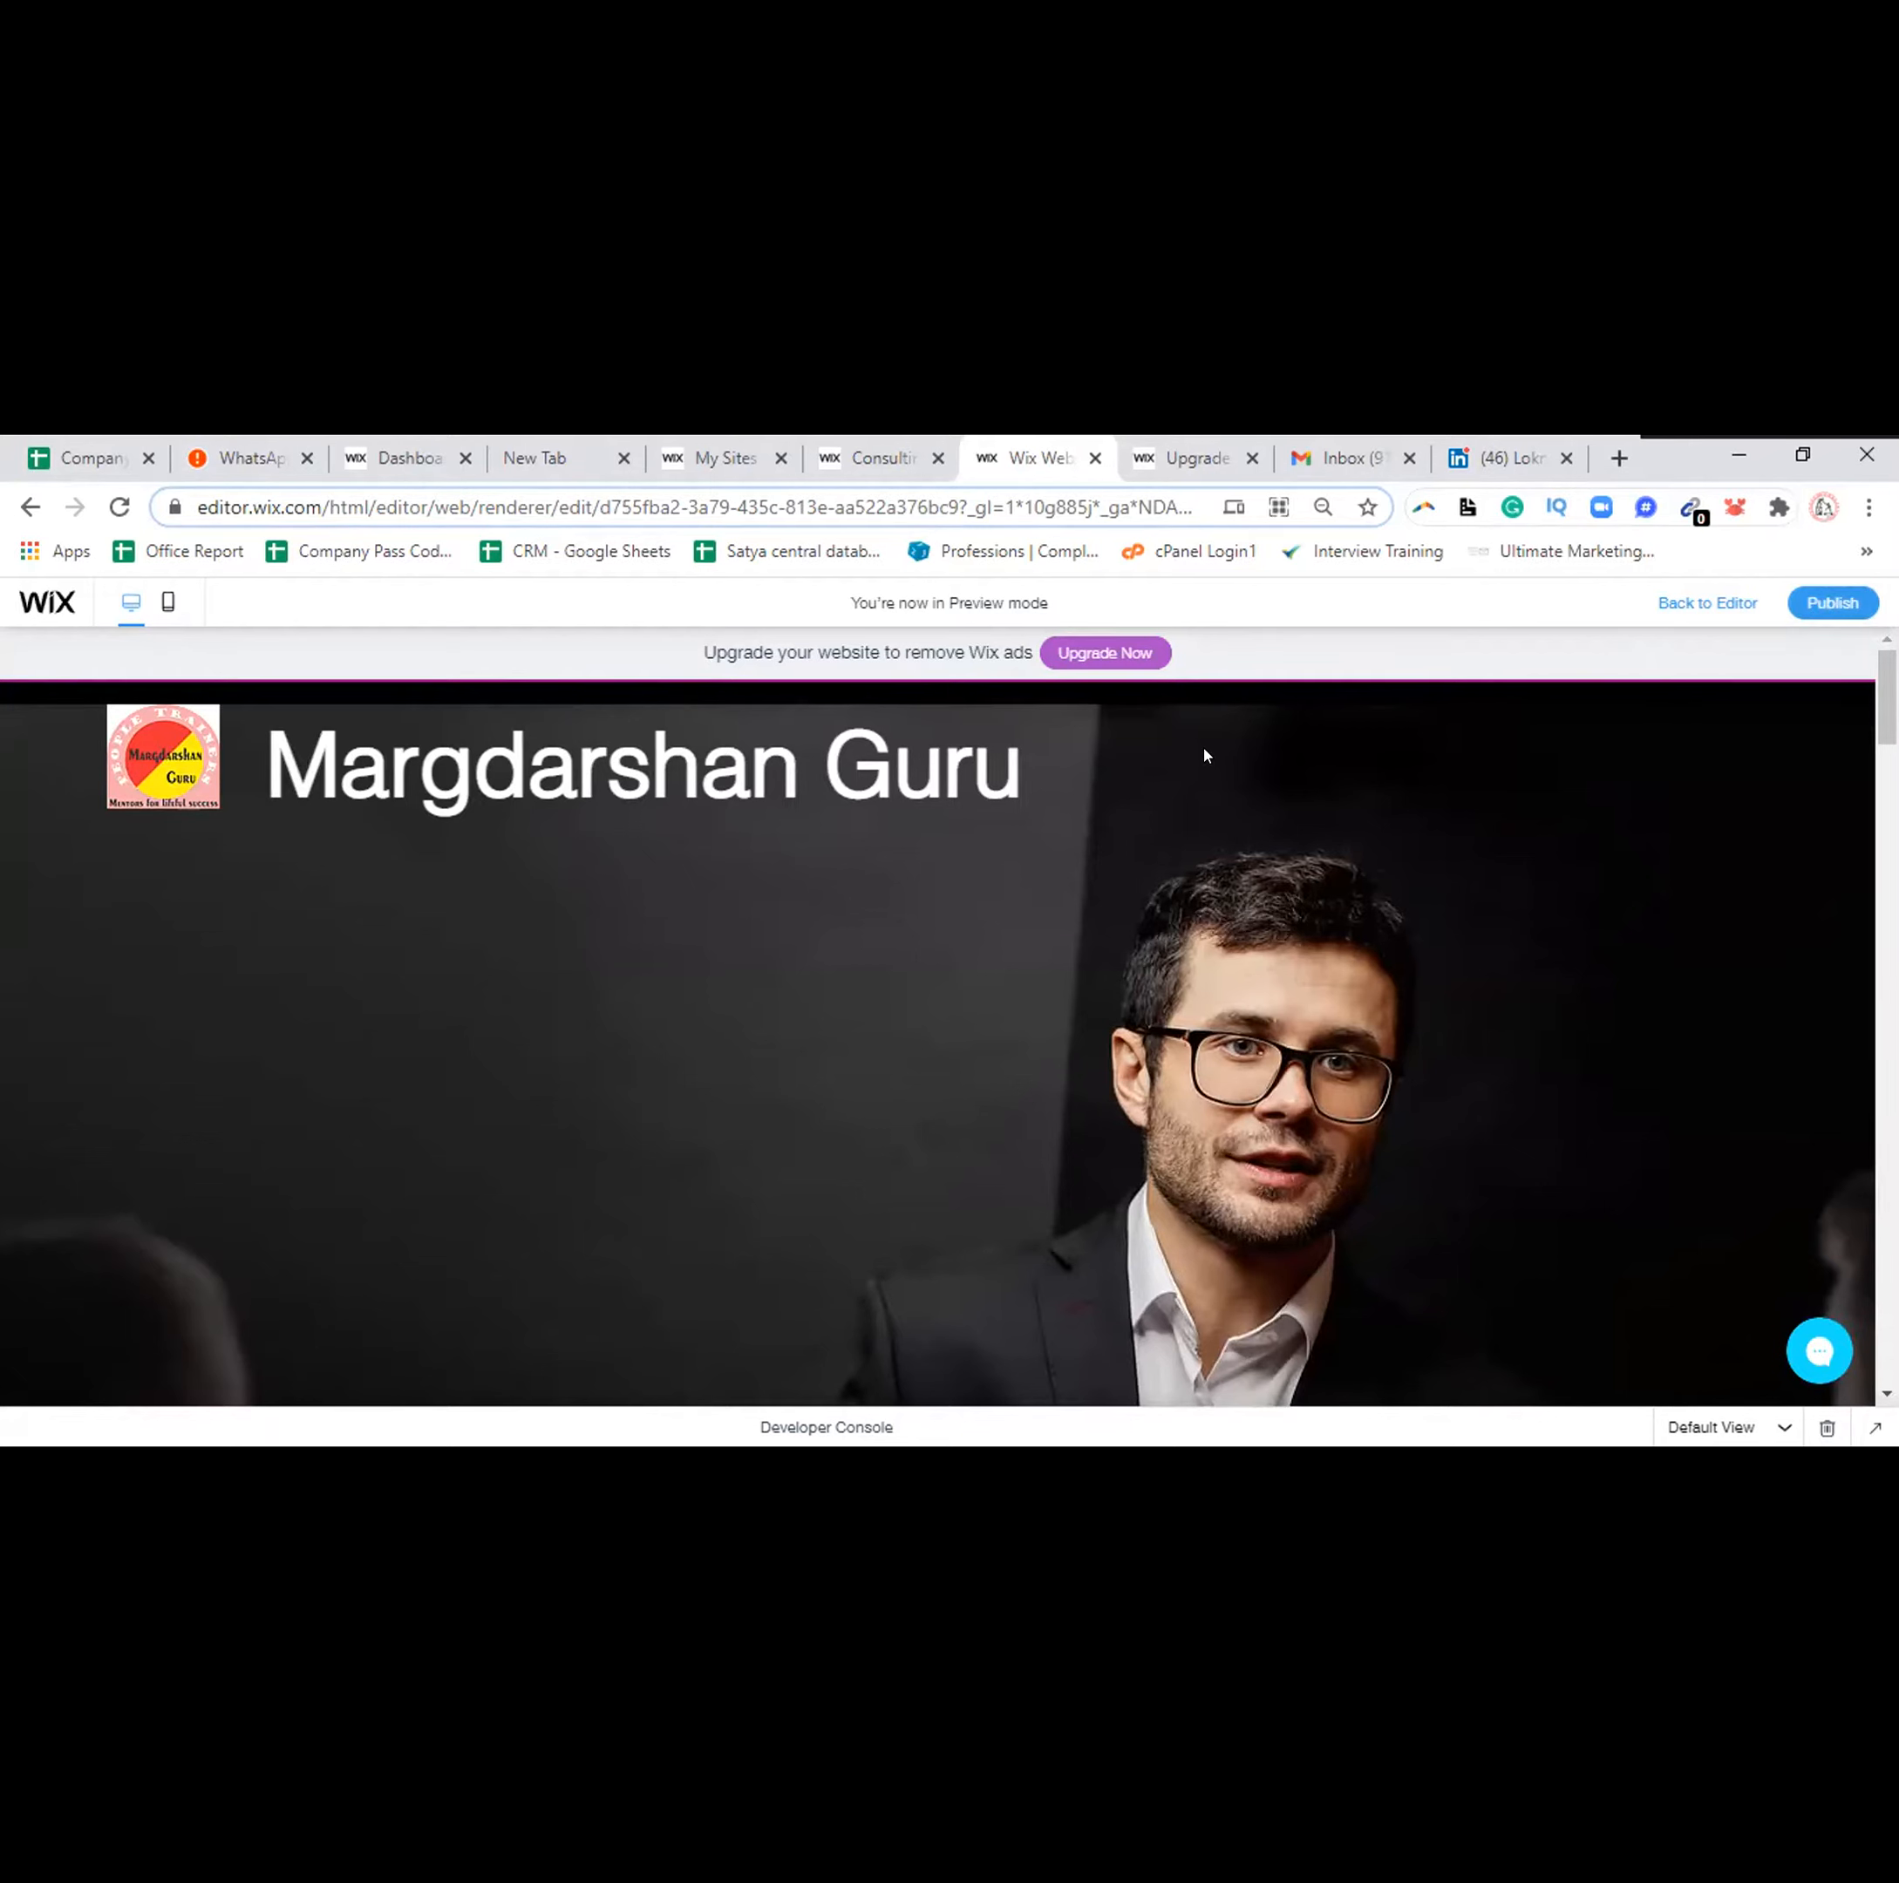
left_click(1830, 605)
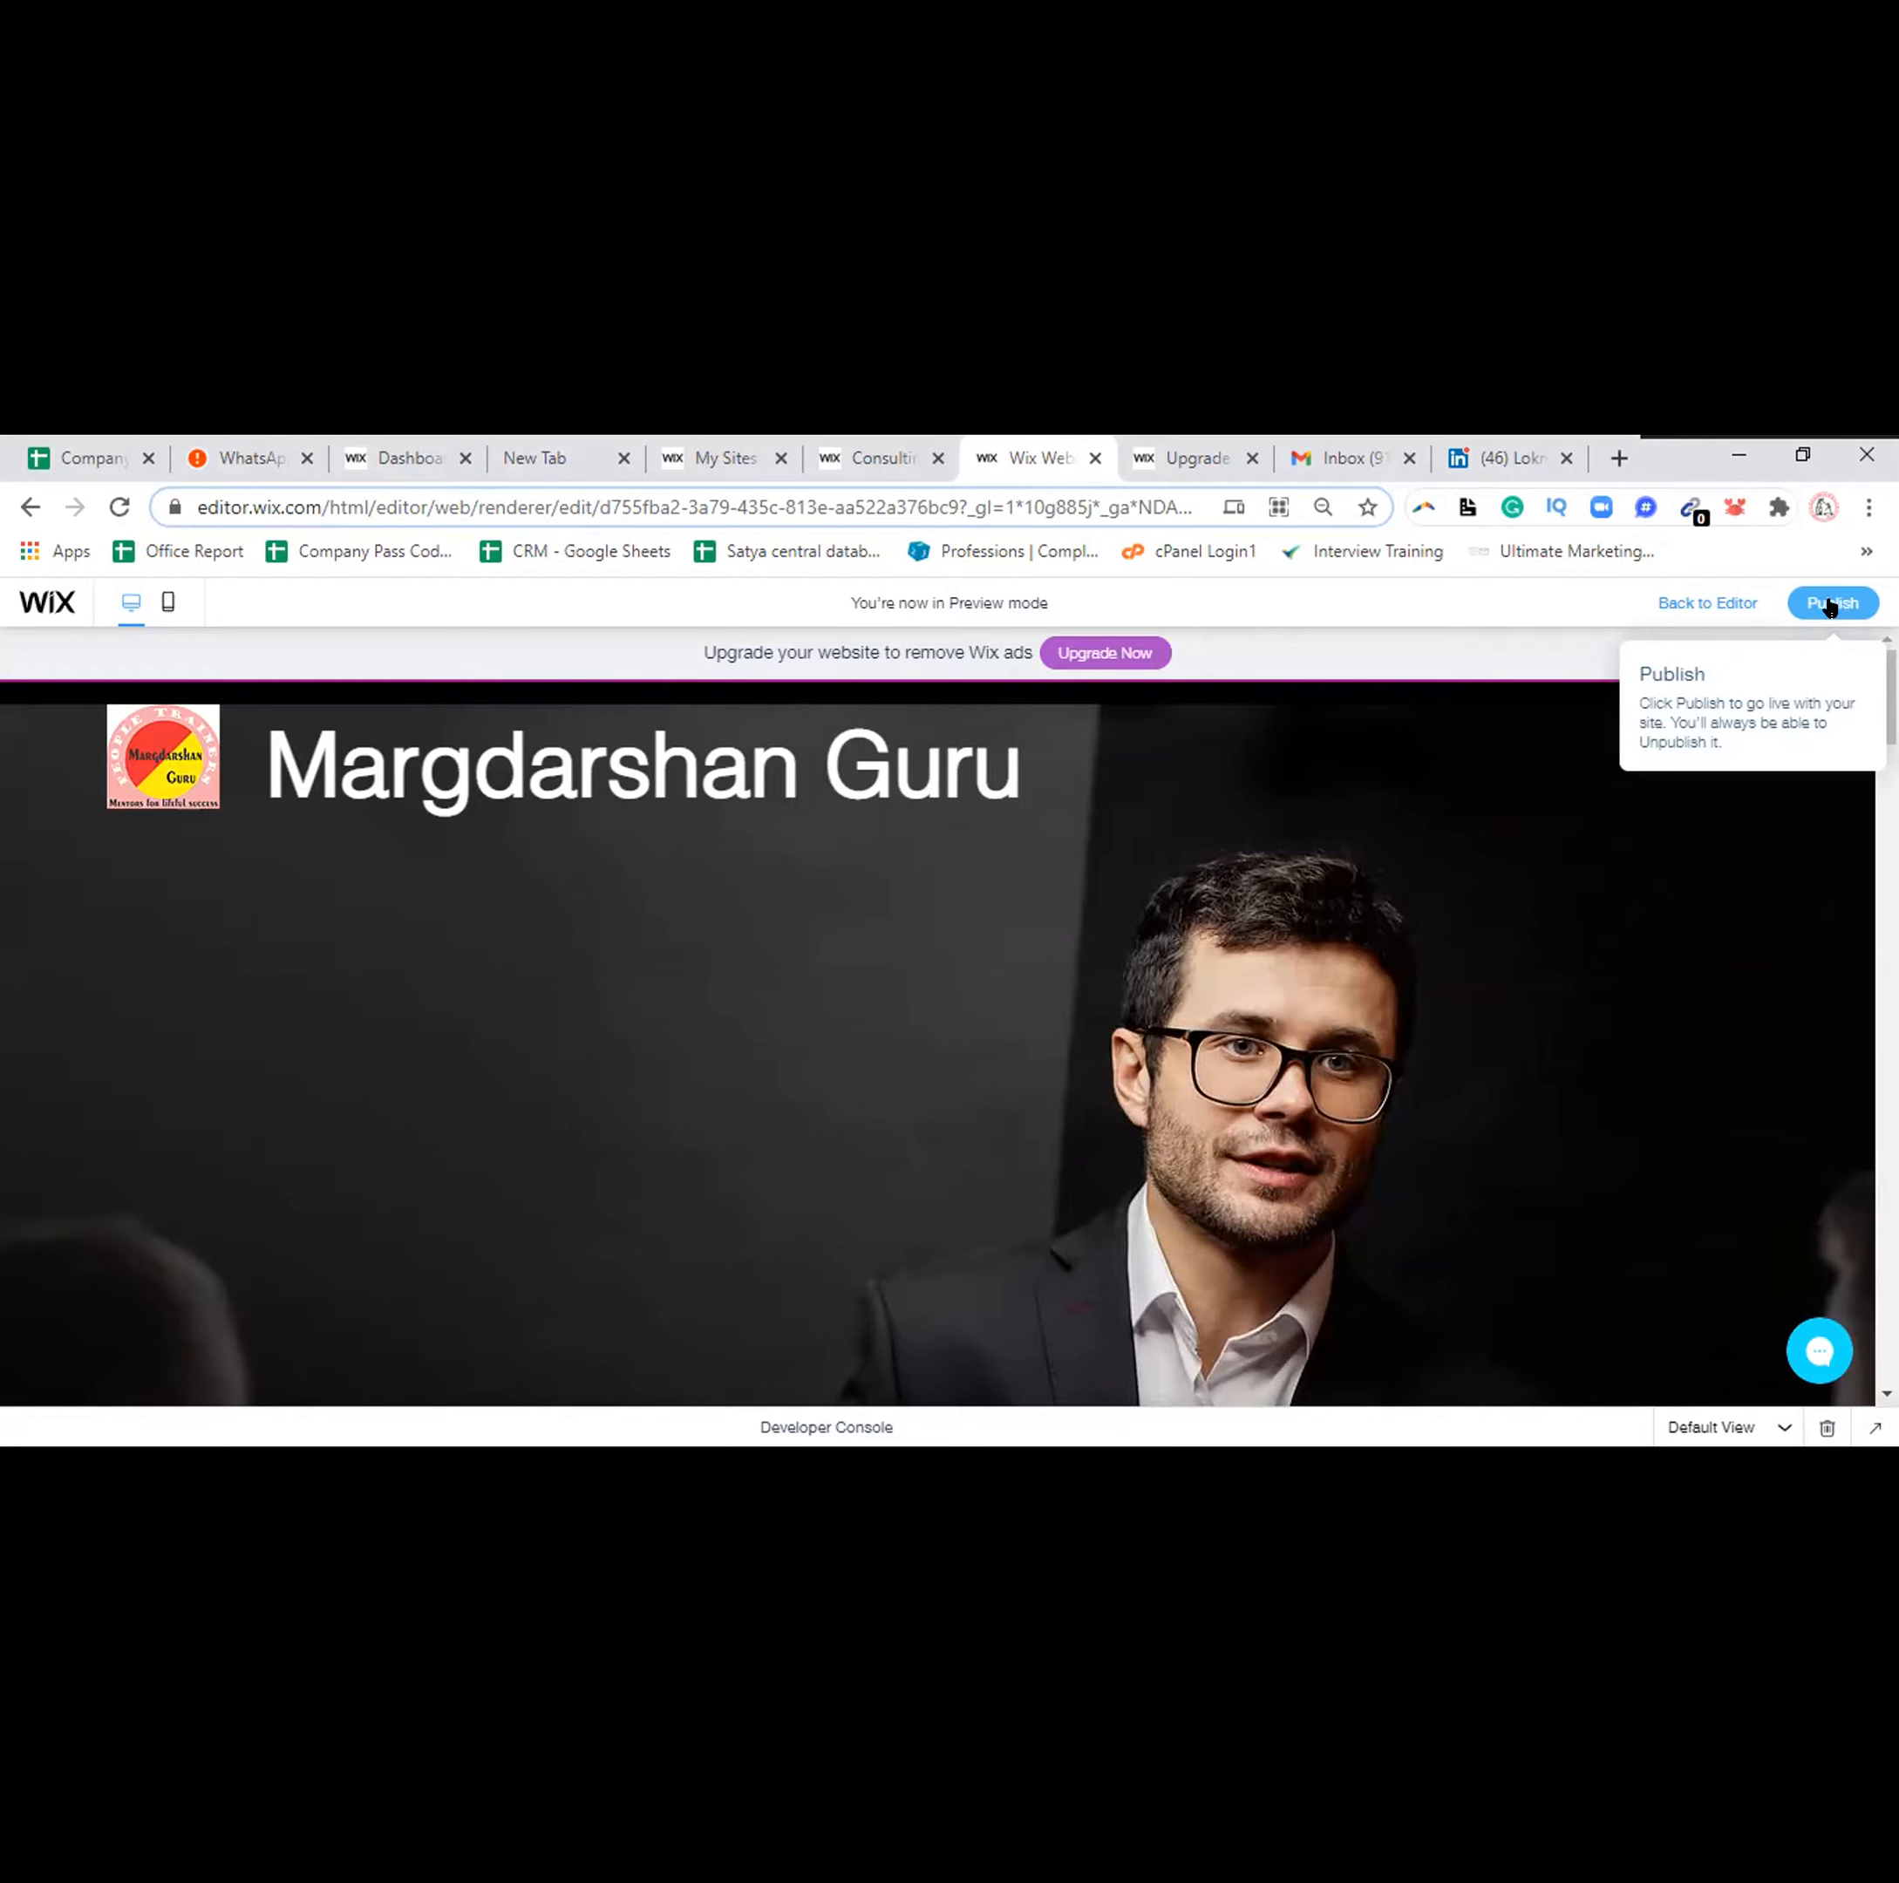
Publish the site, dismiss Congratulations, and tick 'Don't show this again' for the mobile-check prompt
left_click(1829, 605)
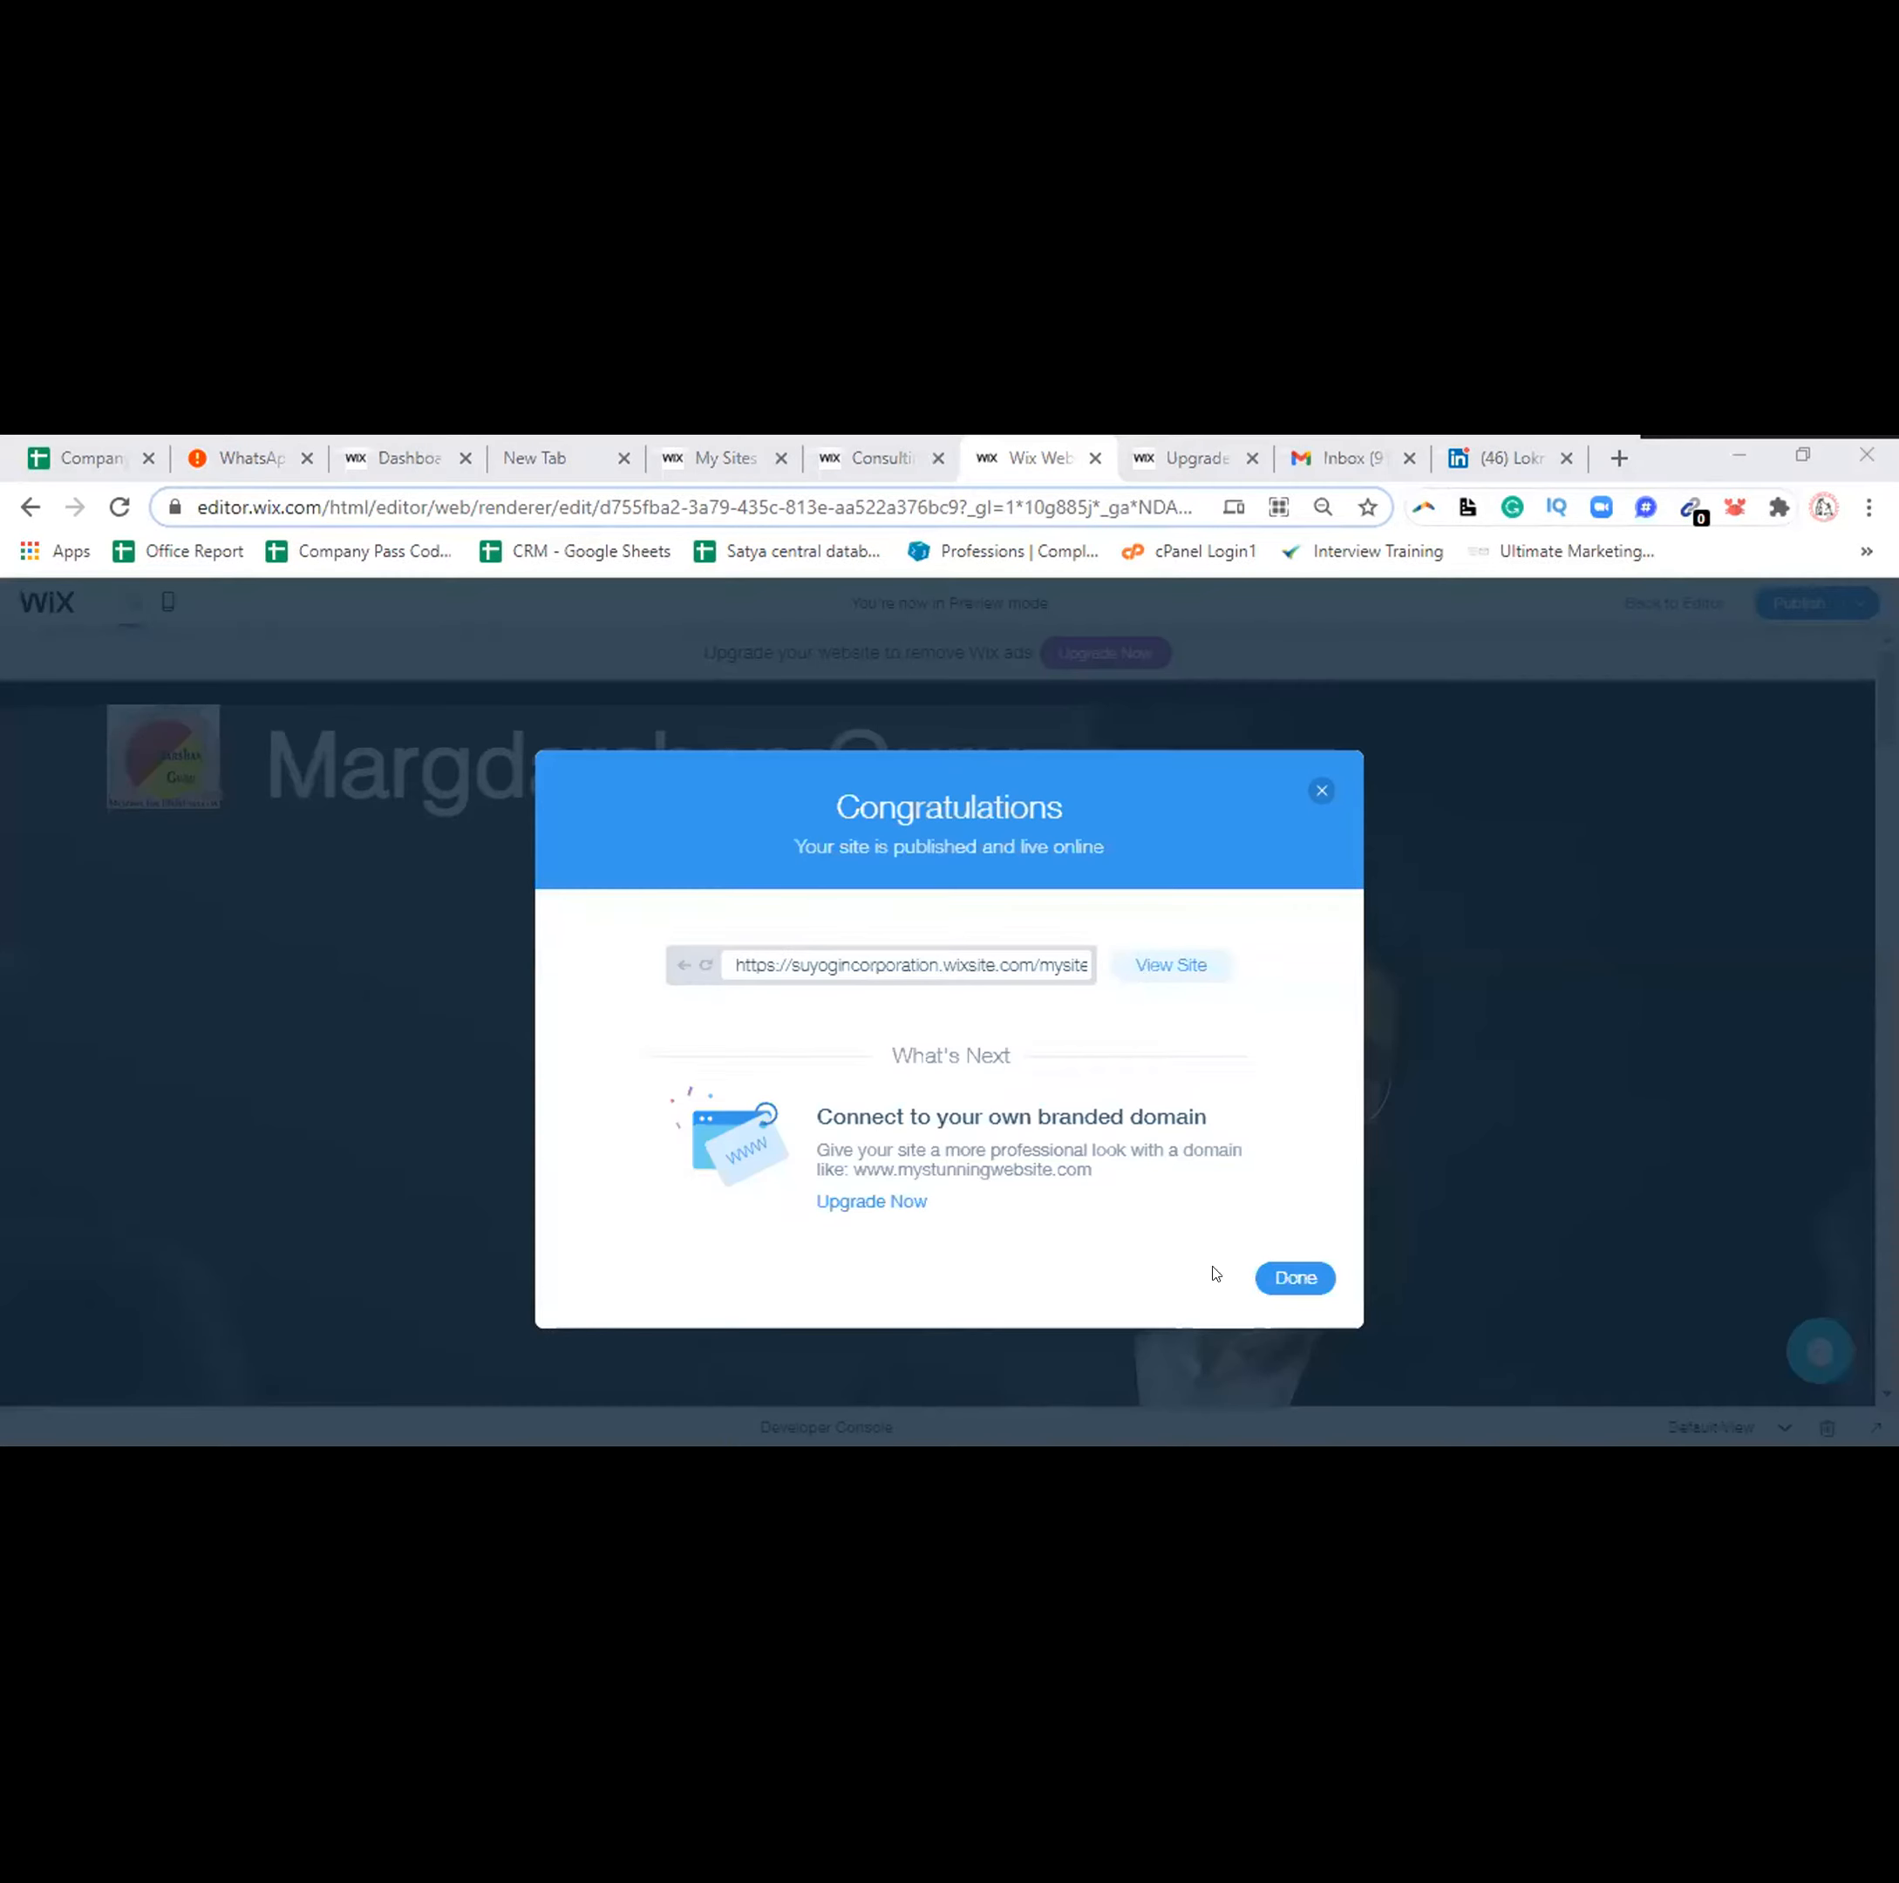
left_click(1278, 1284)
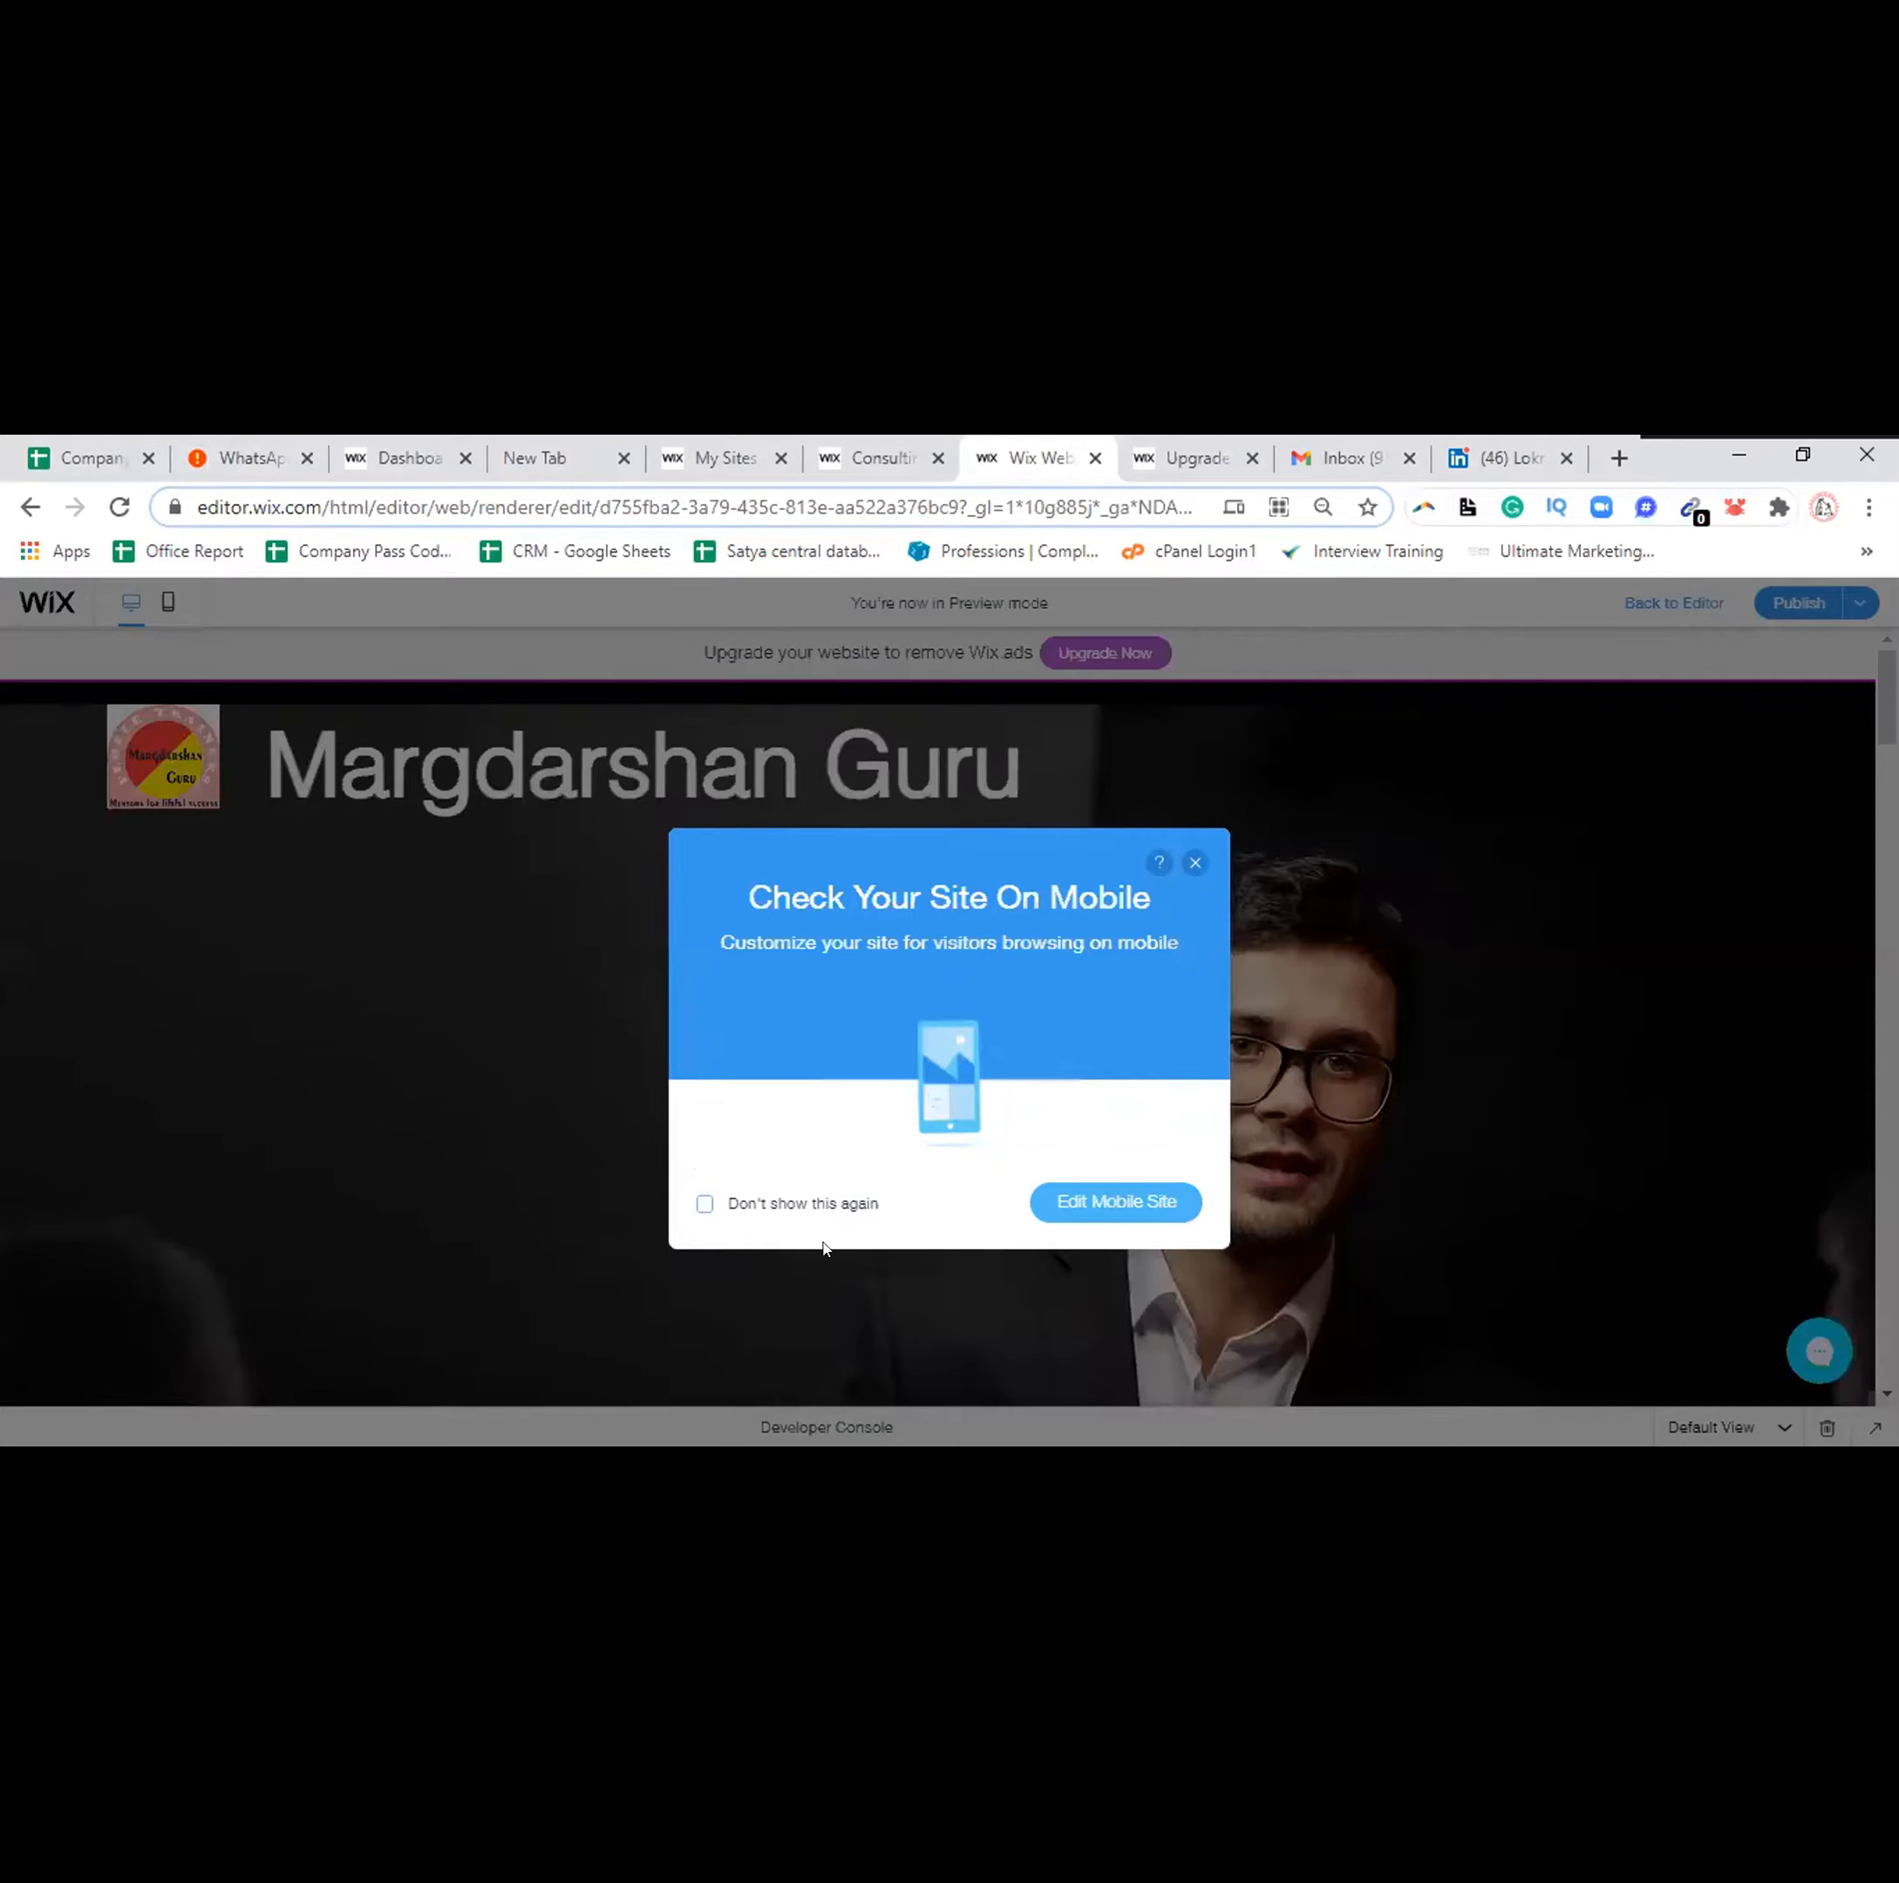
left_click(786, 1204)
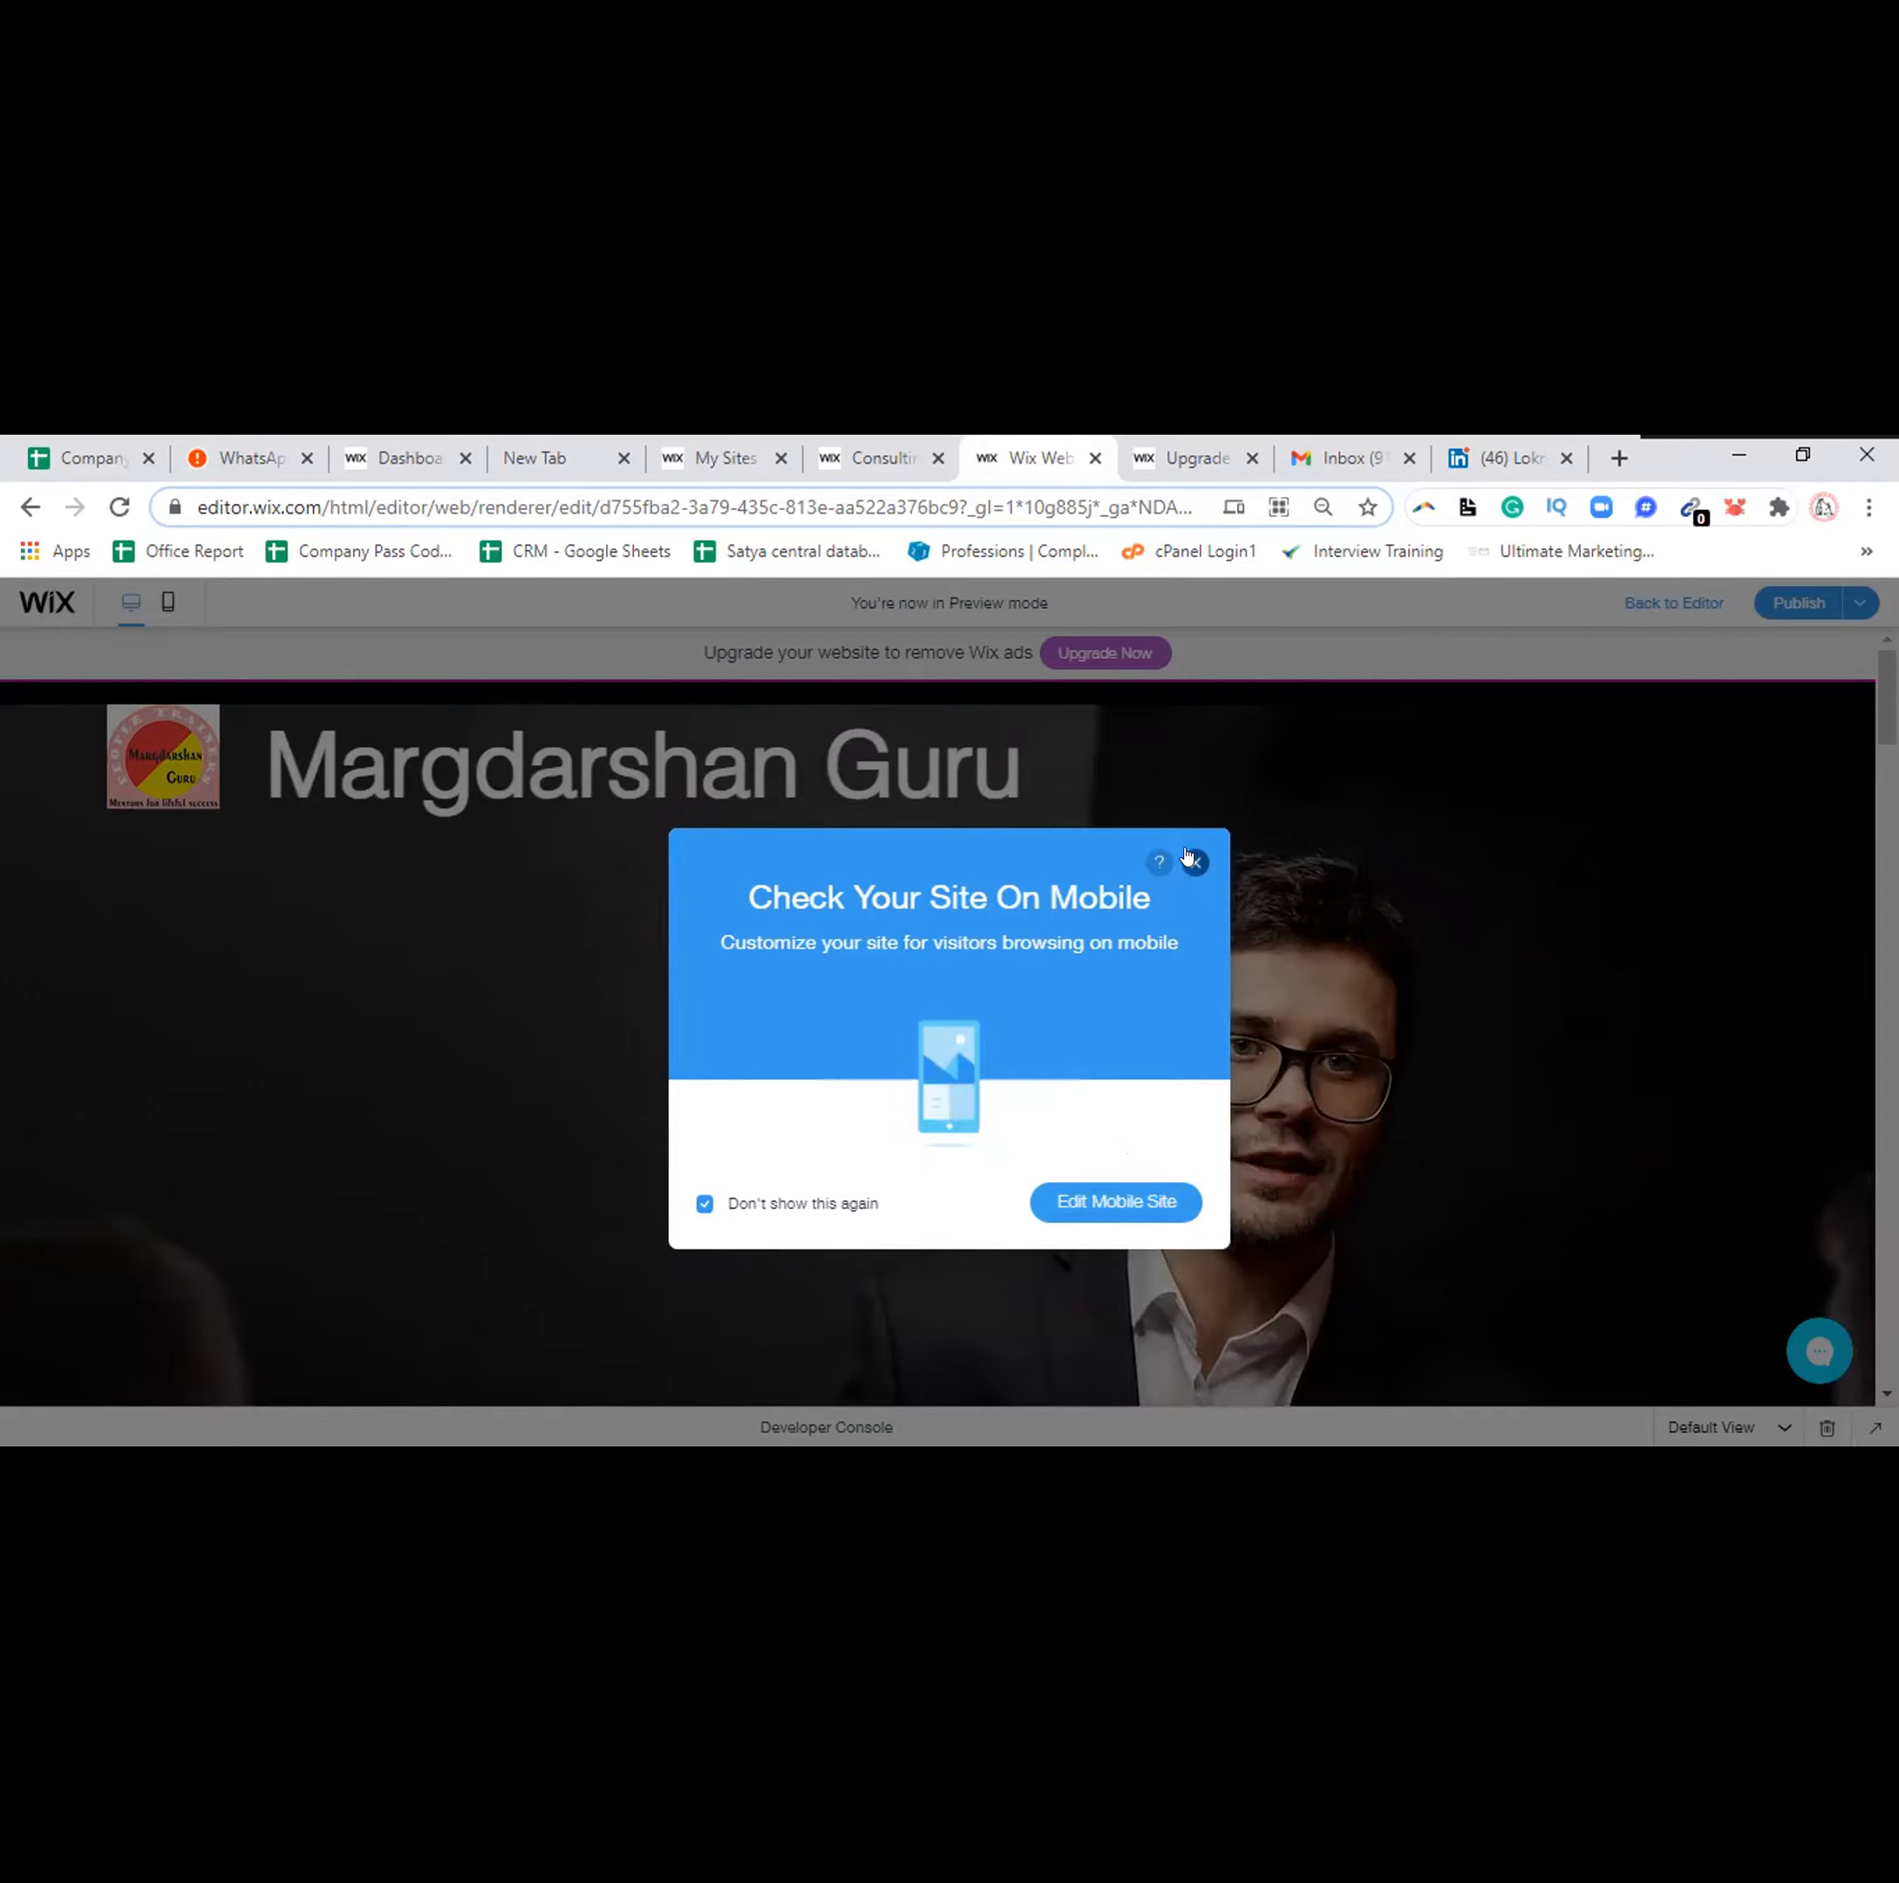
left_click(1131, 1219)
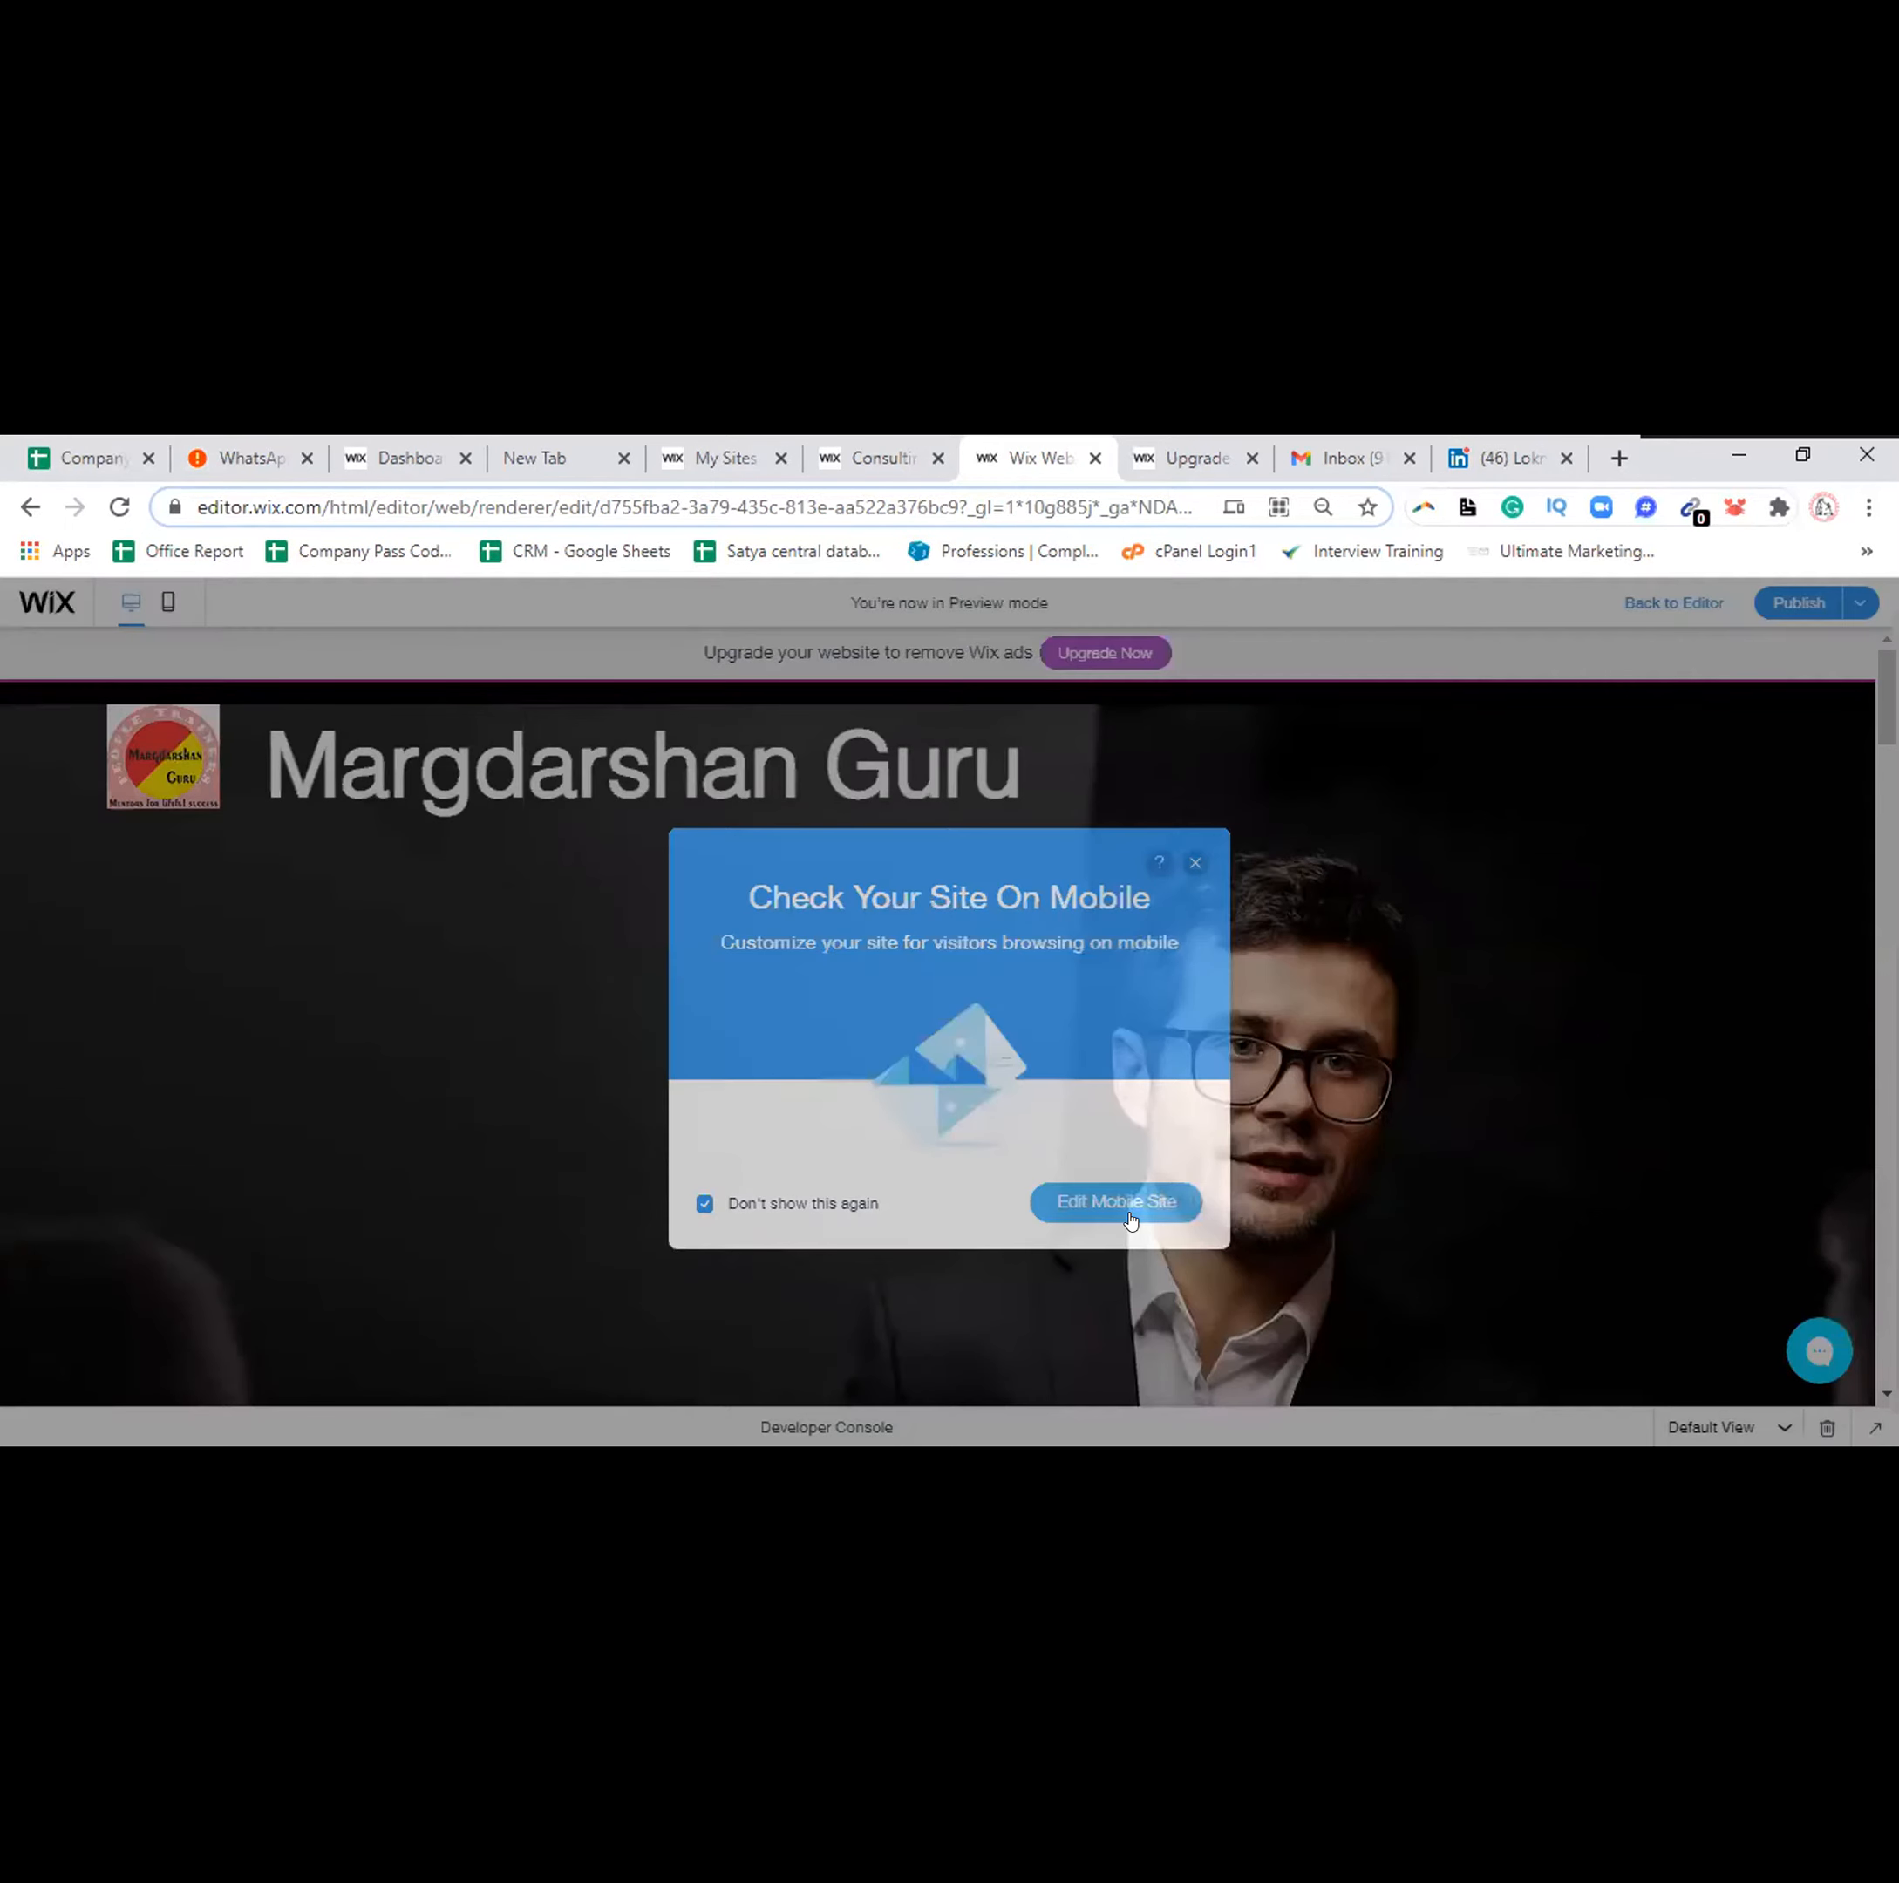
Scroll through the mobile layout preview, then switch back to the desktop layout
left_click(164, 603)
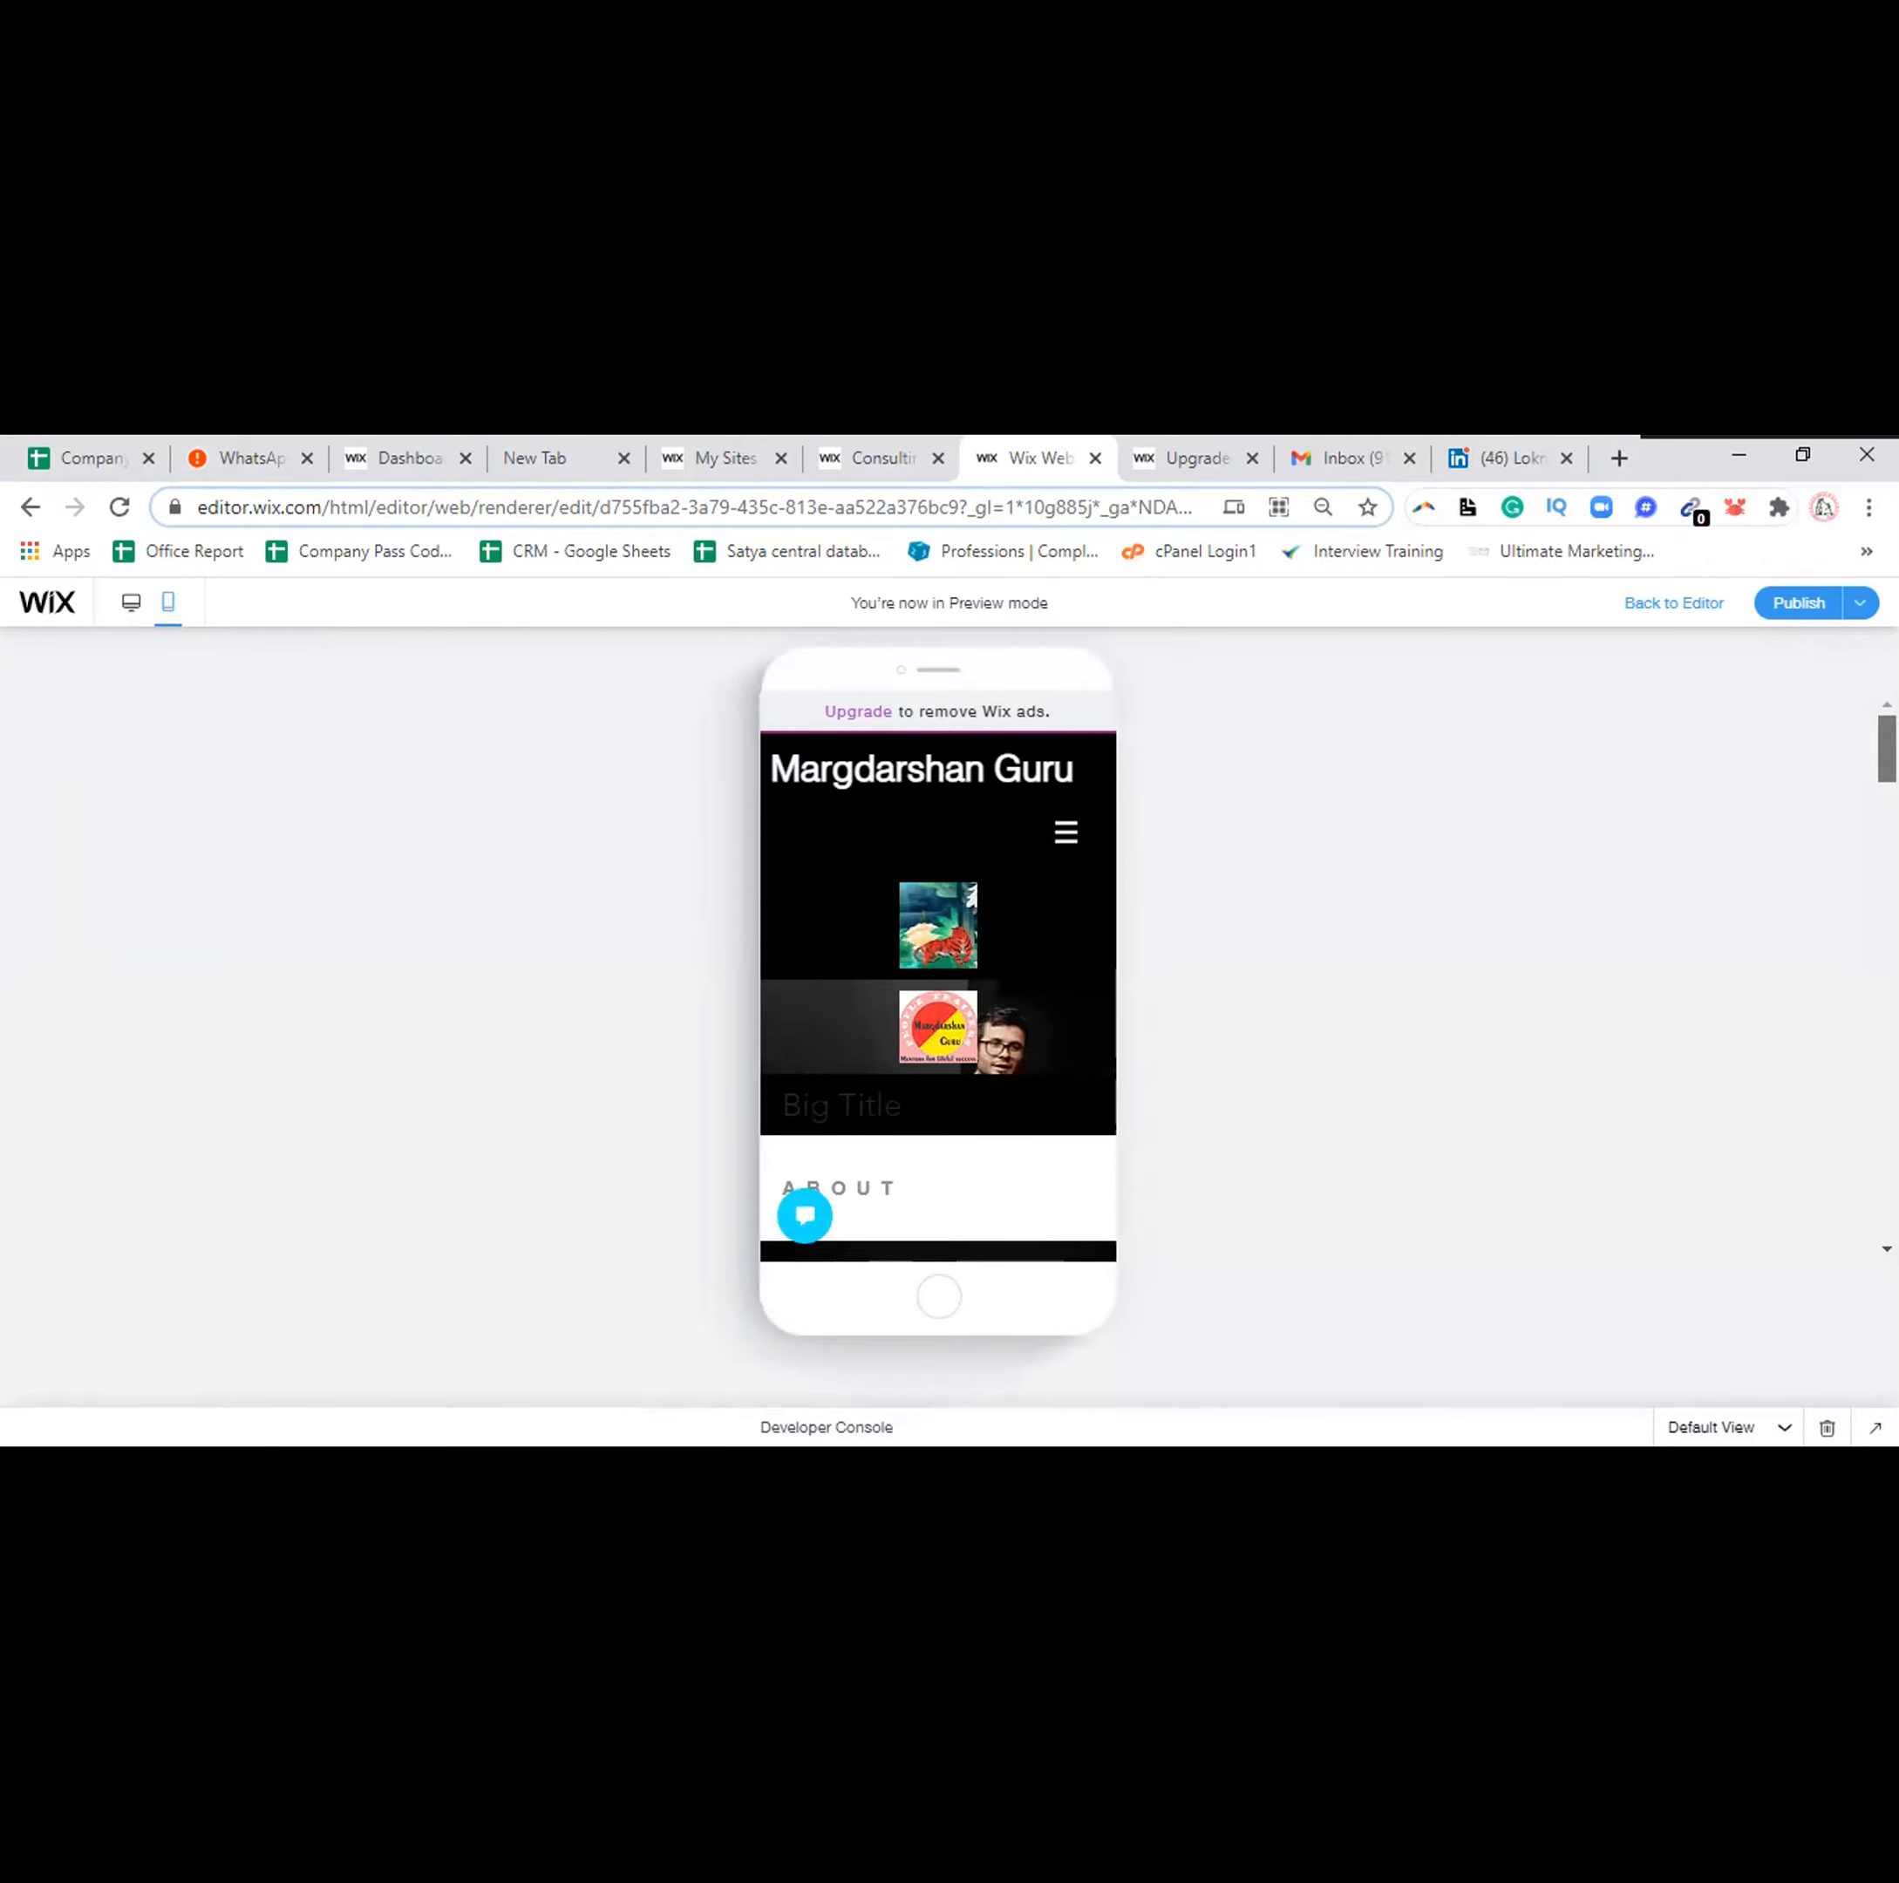
scroll(937, 948, "down", 4)
scroll(937, 979, "down", 5)
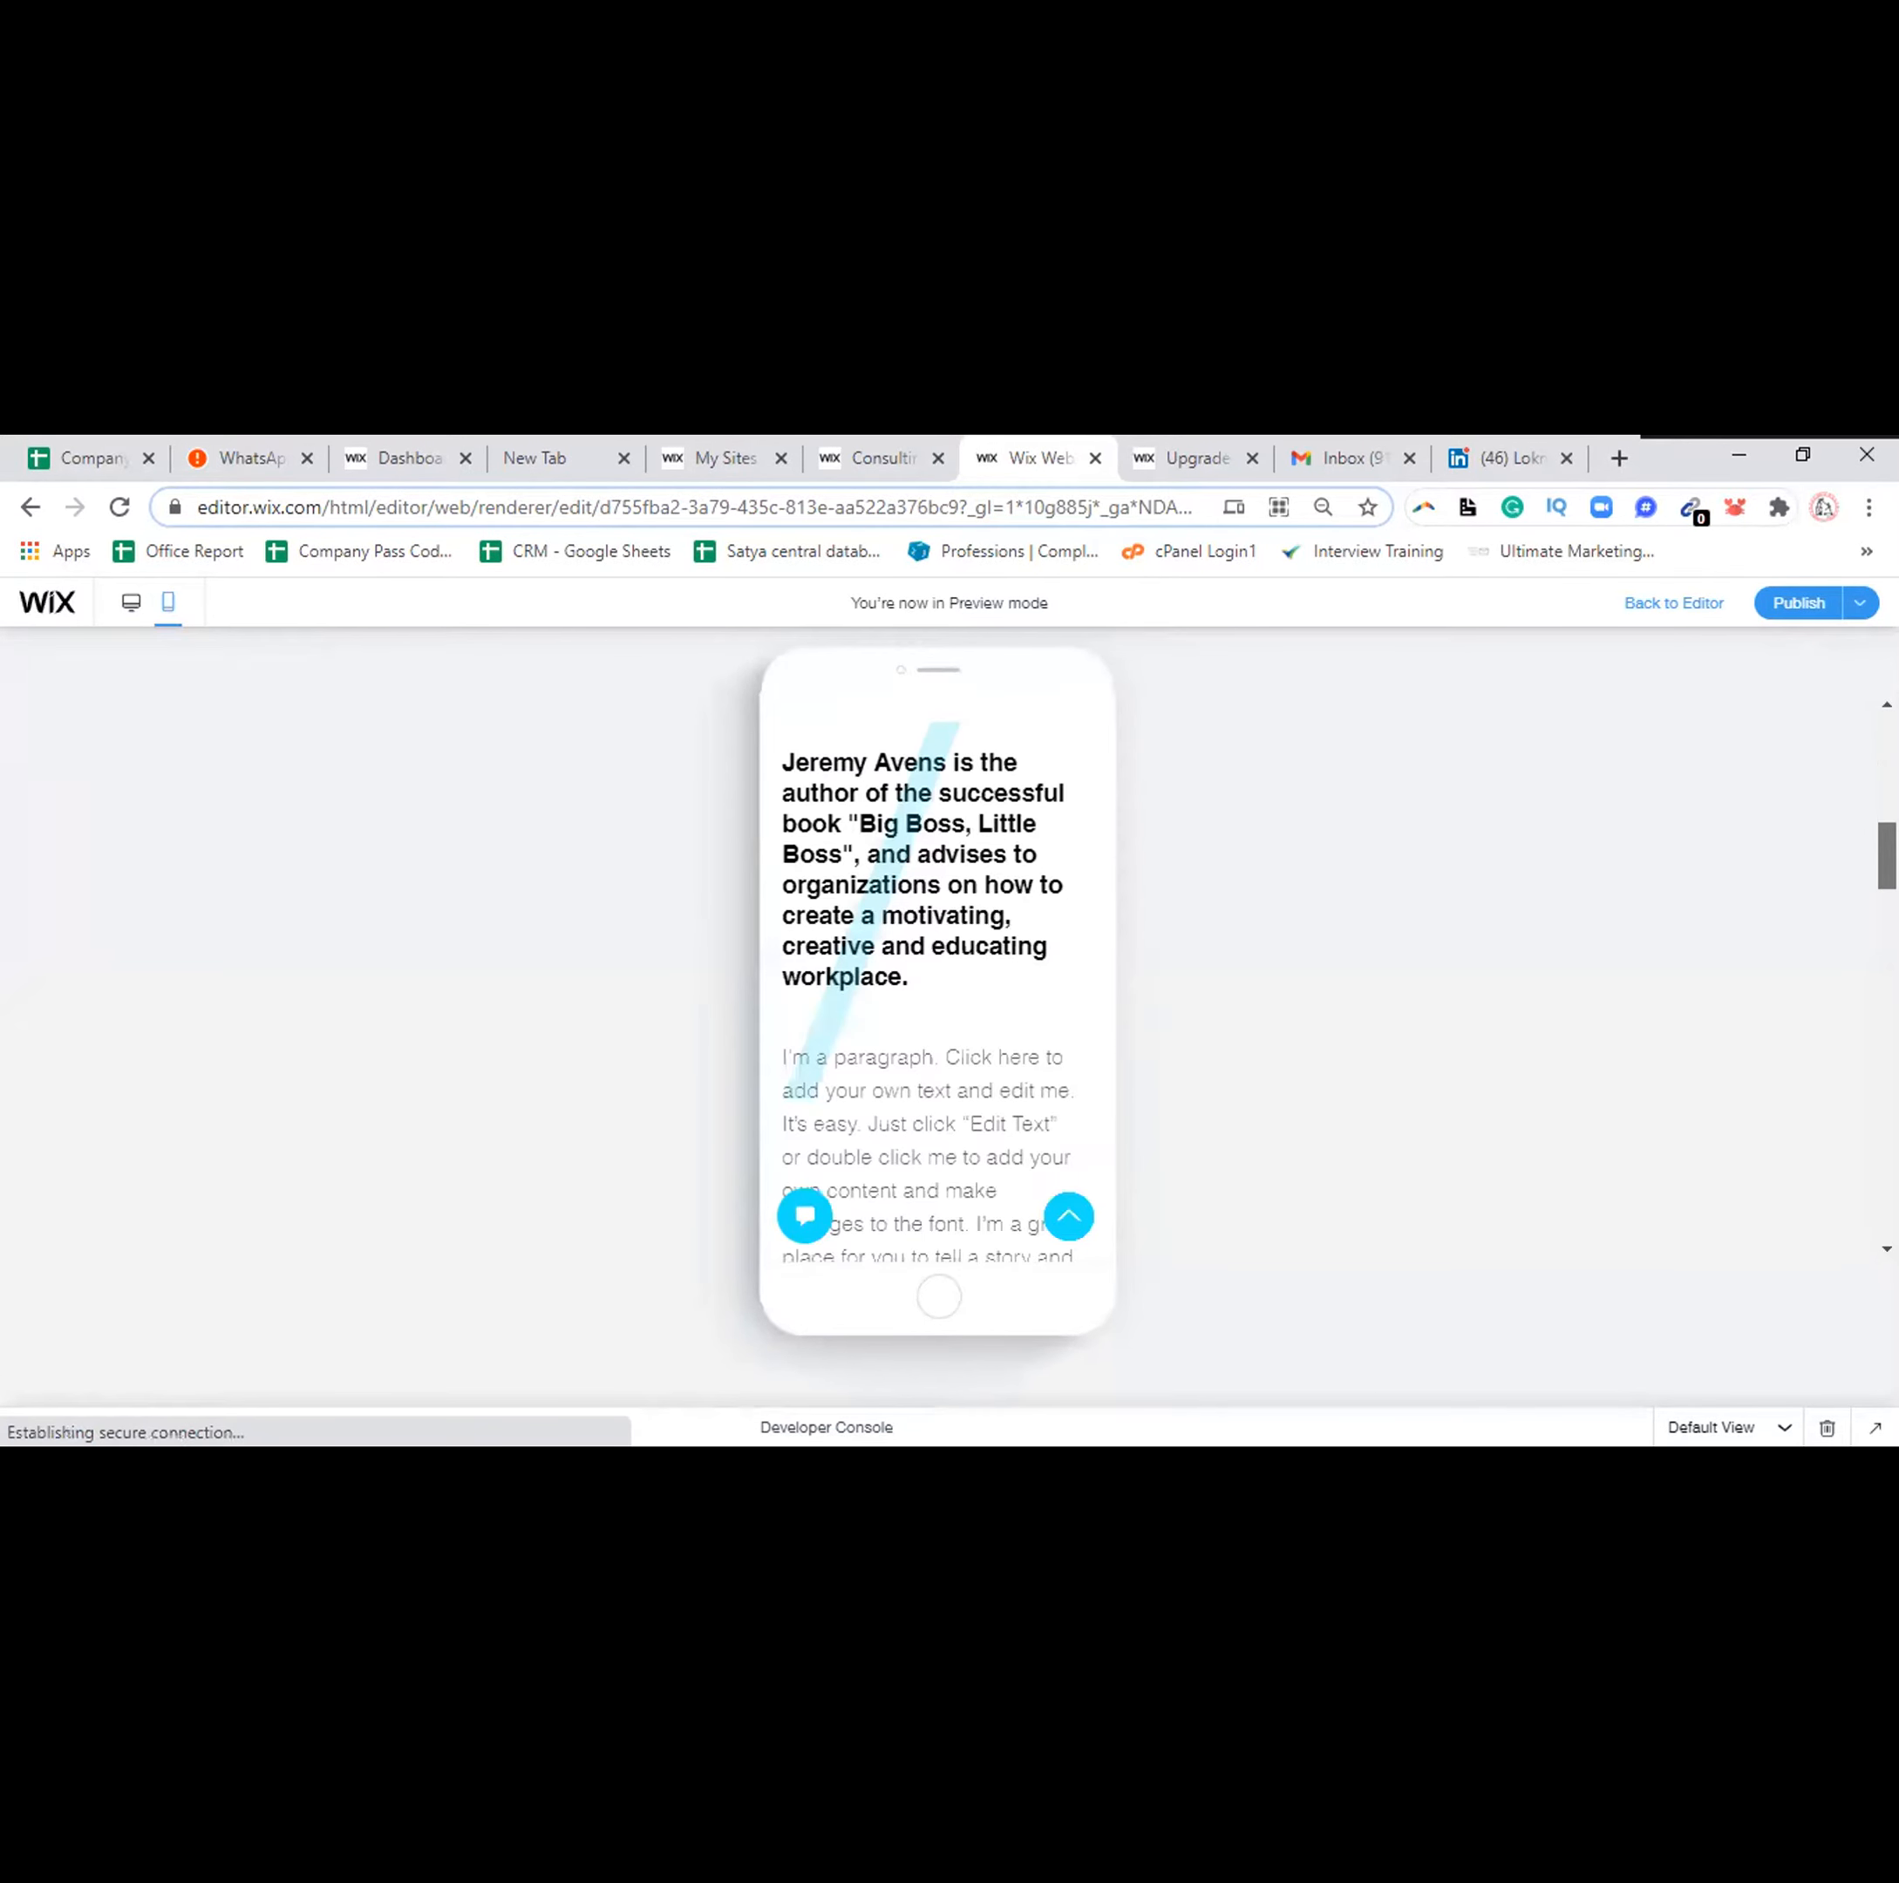
scroll(937, 979, "down", 5)
scroll(937, 979, "down", 4)
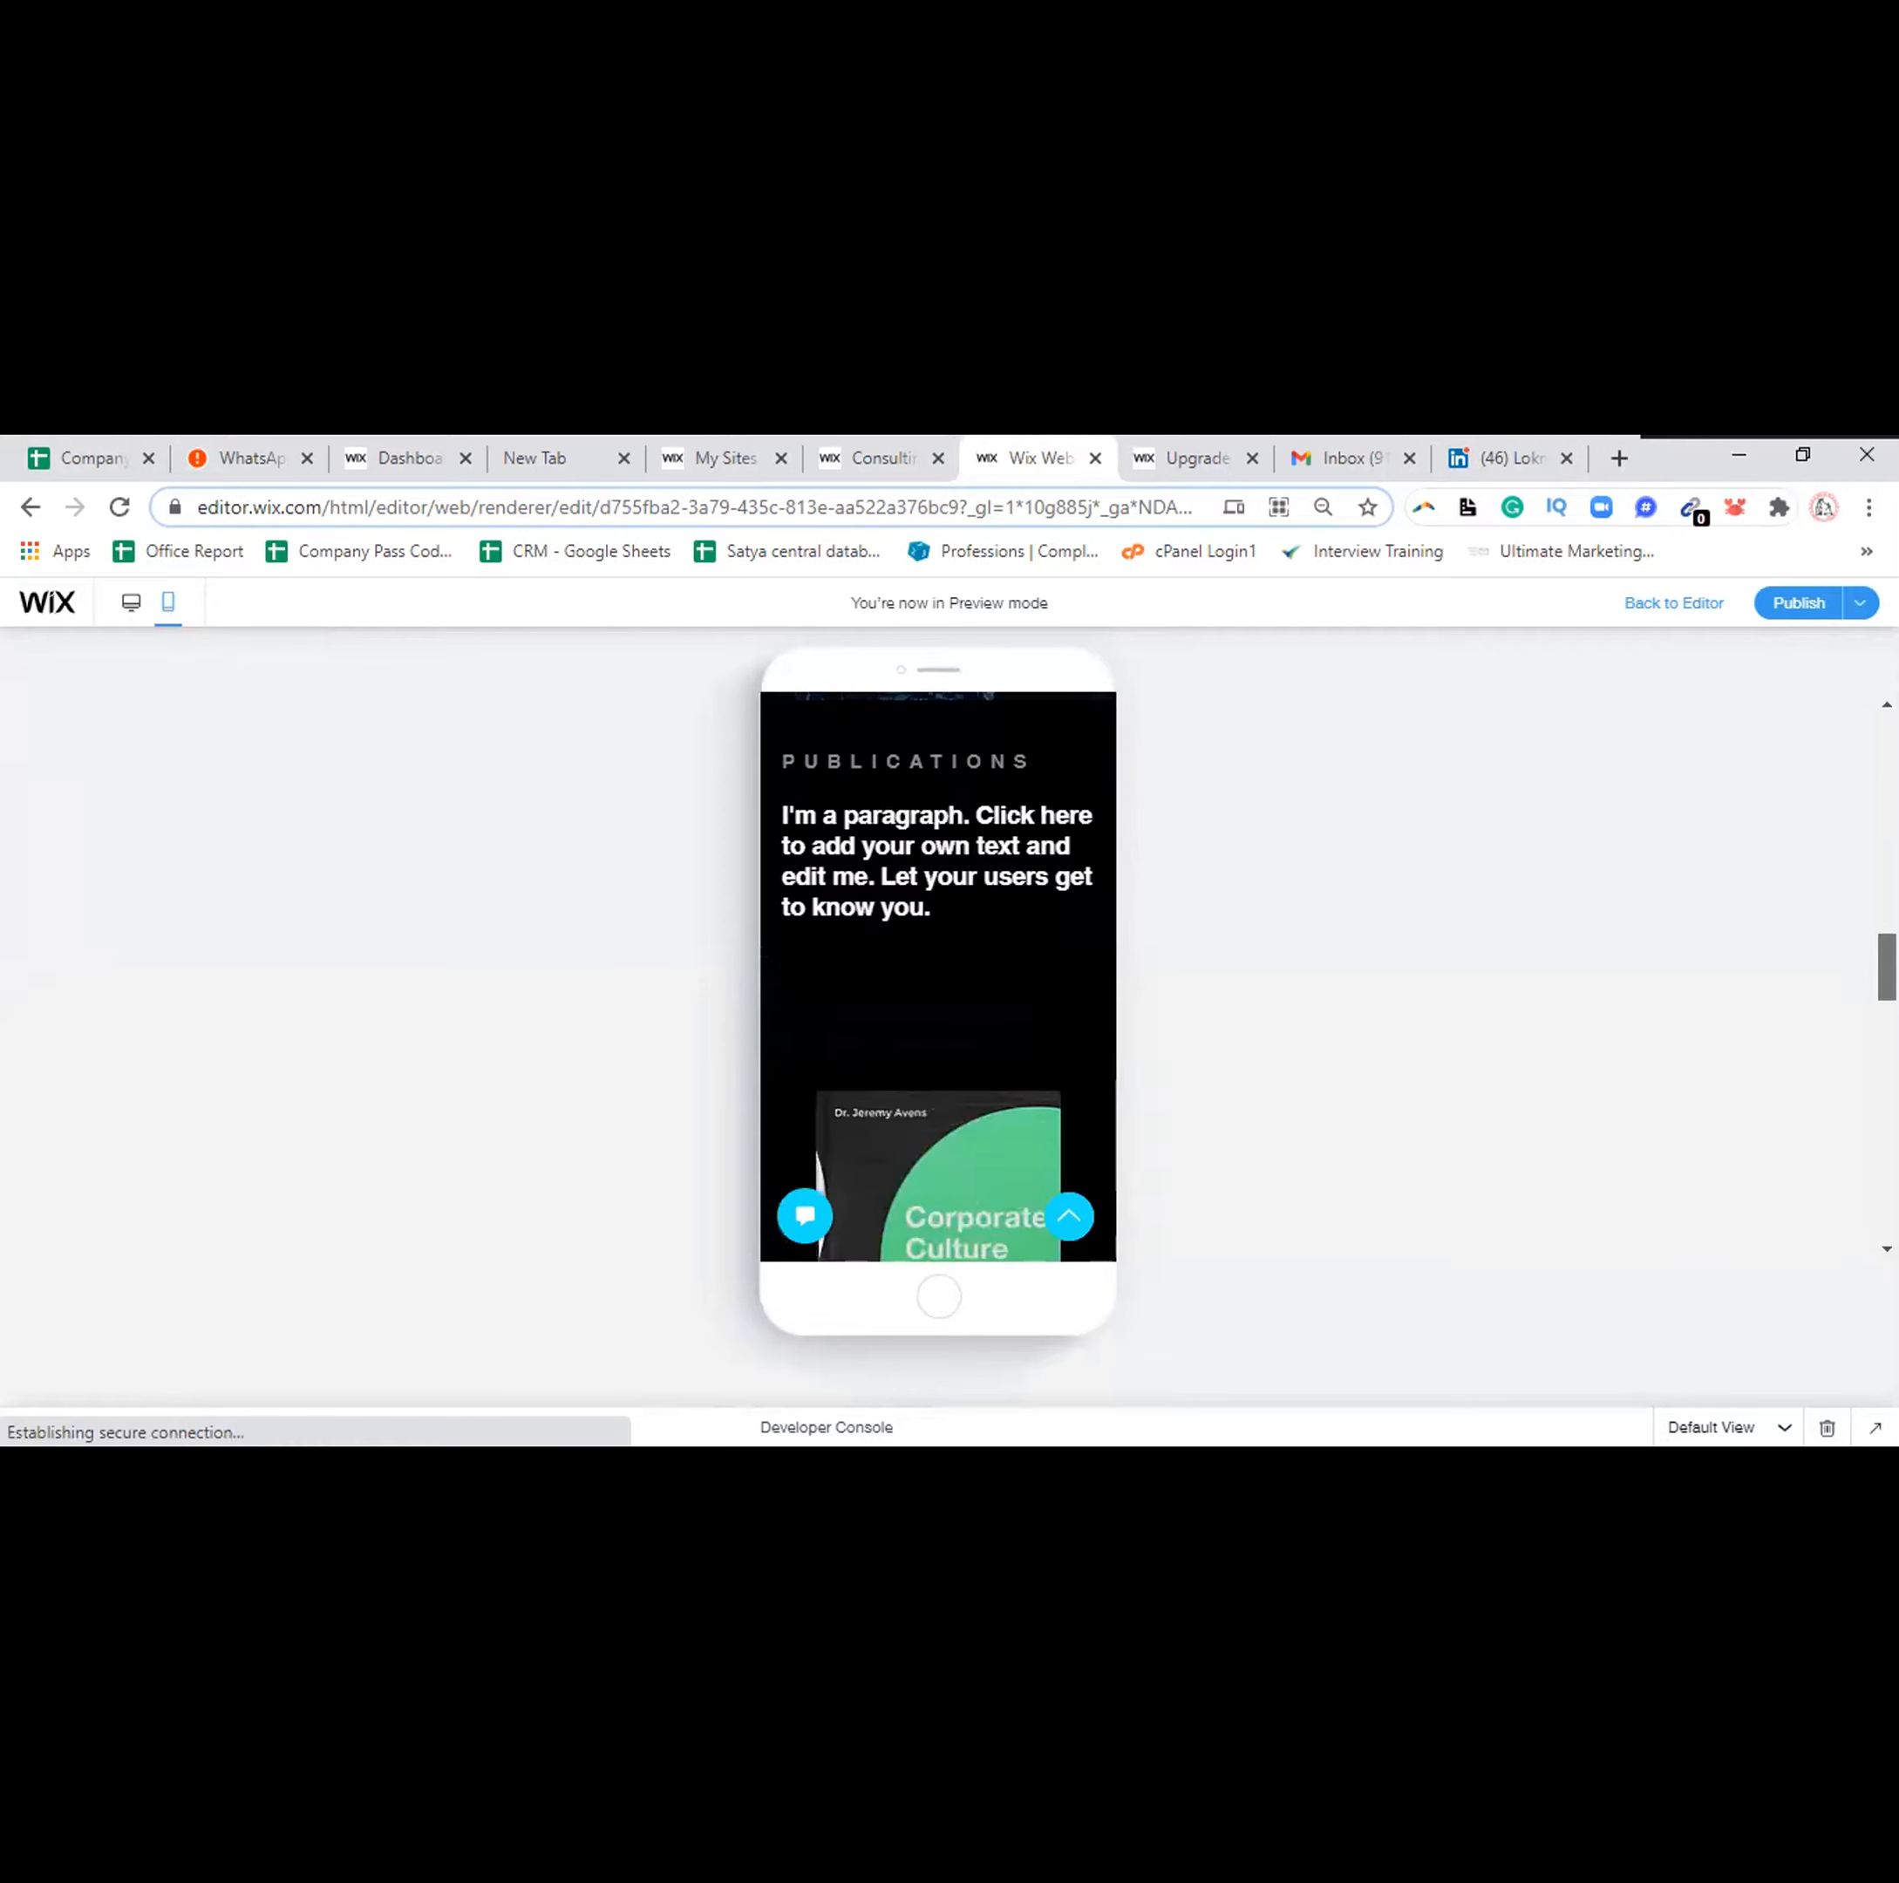
scroll(937, 979, "down", 5)
scroll(937, 979, "down", 5)
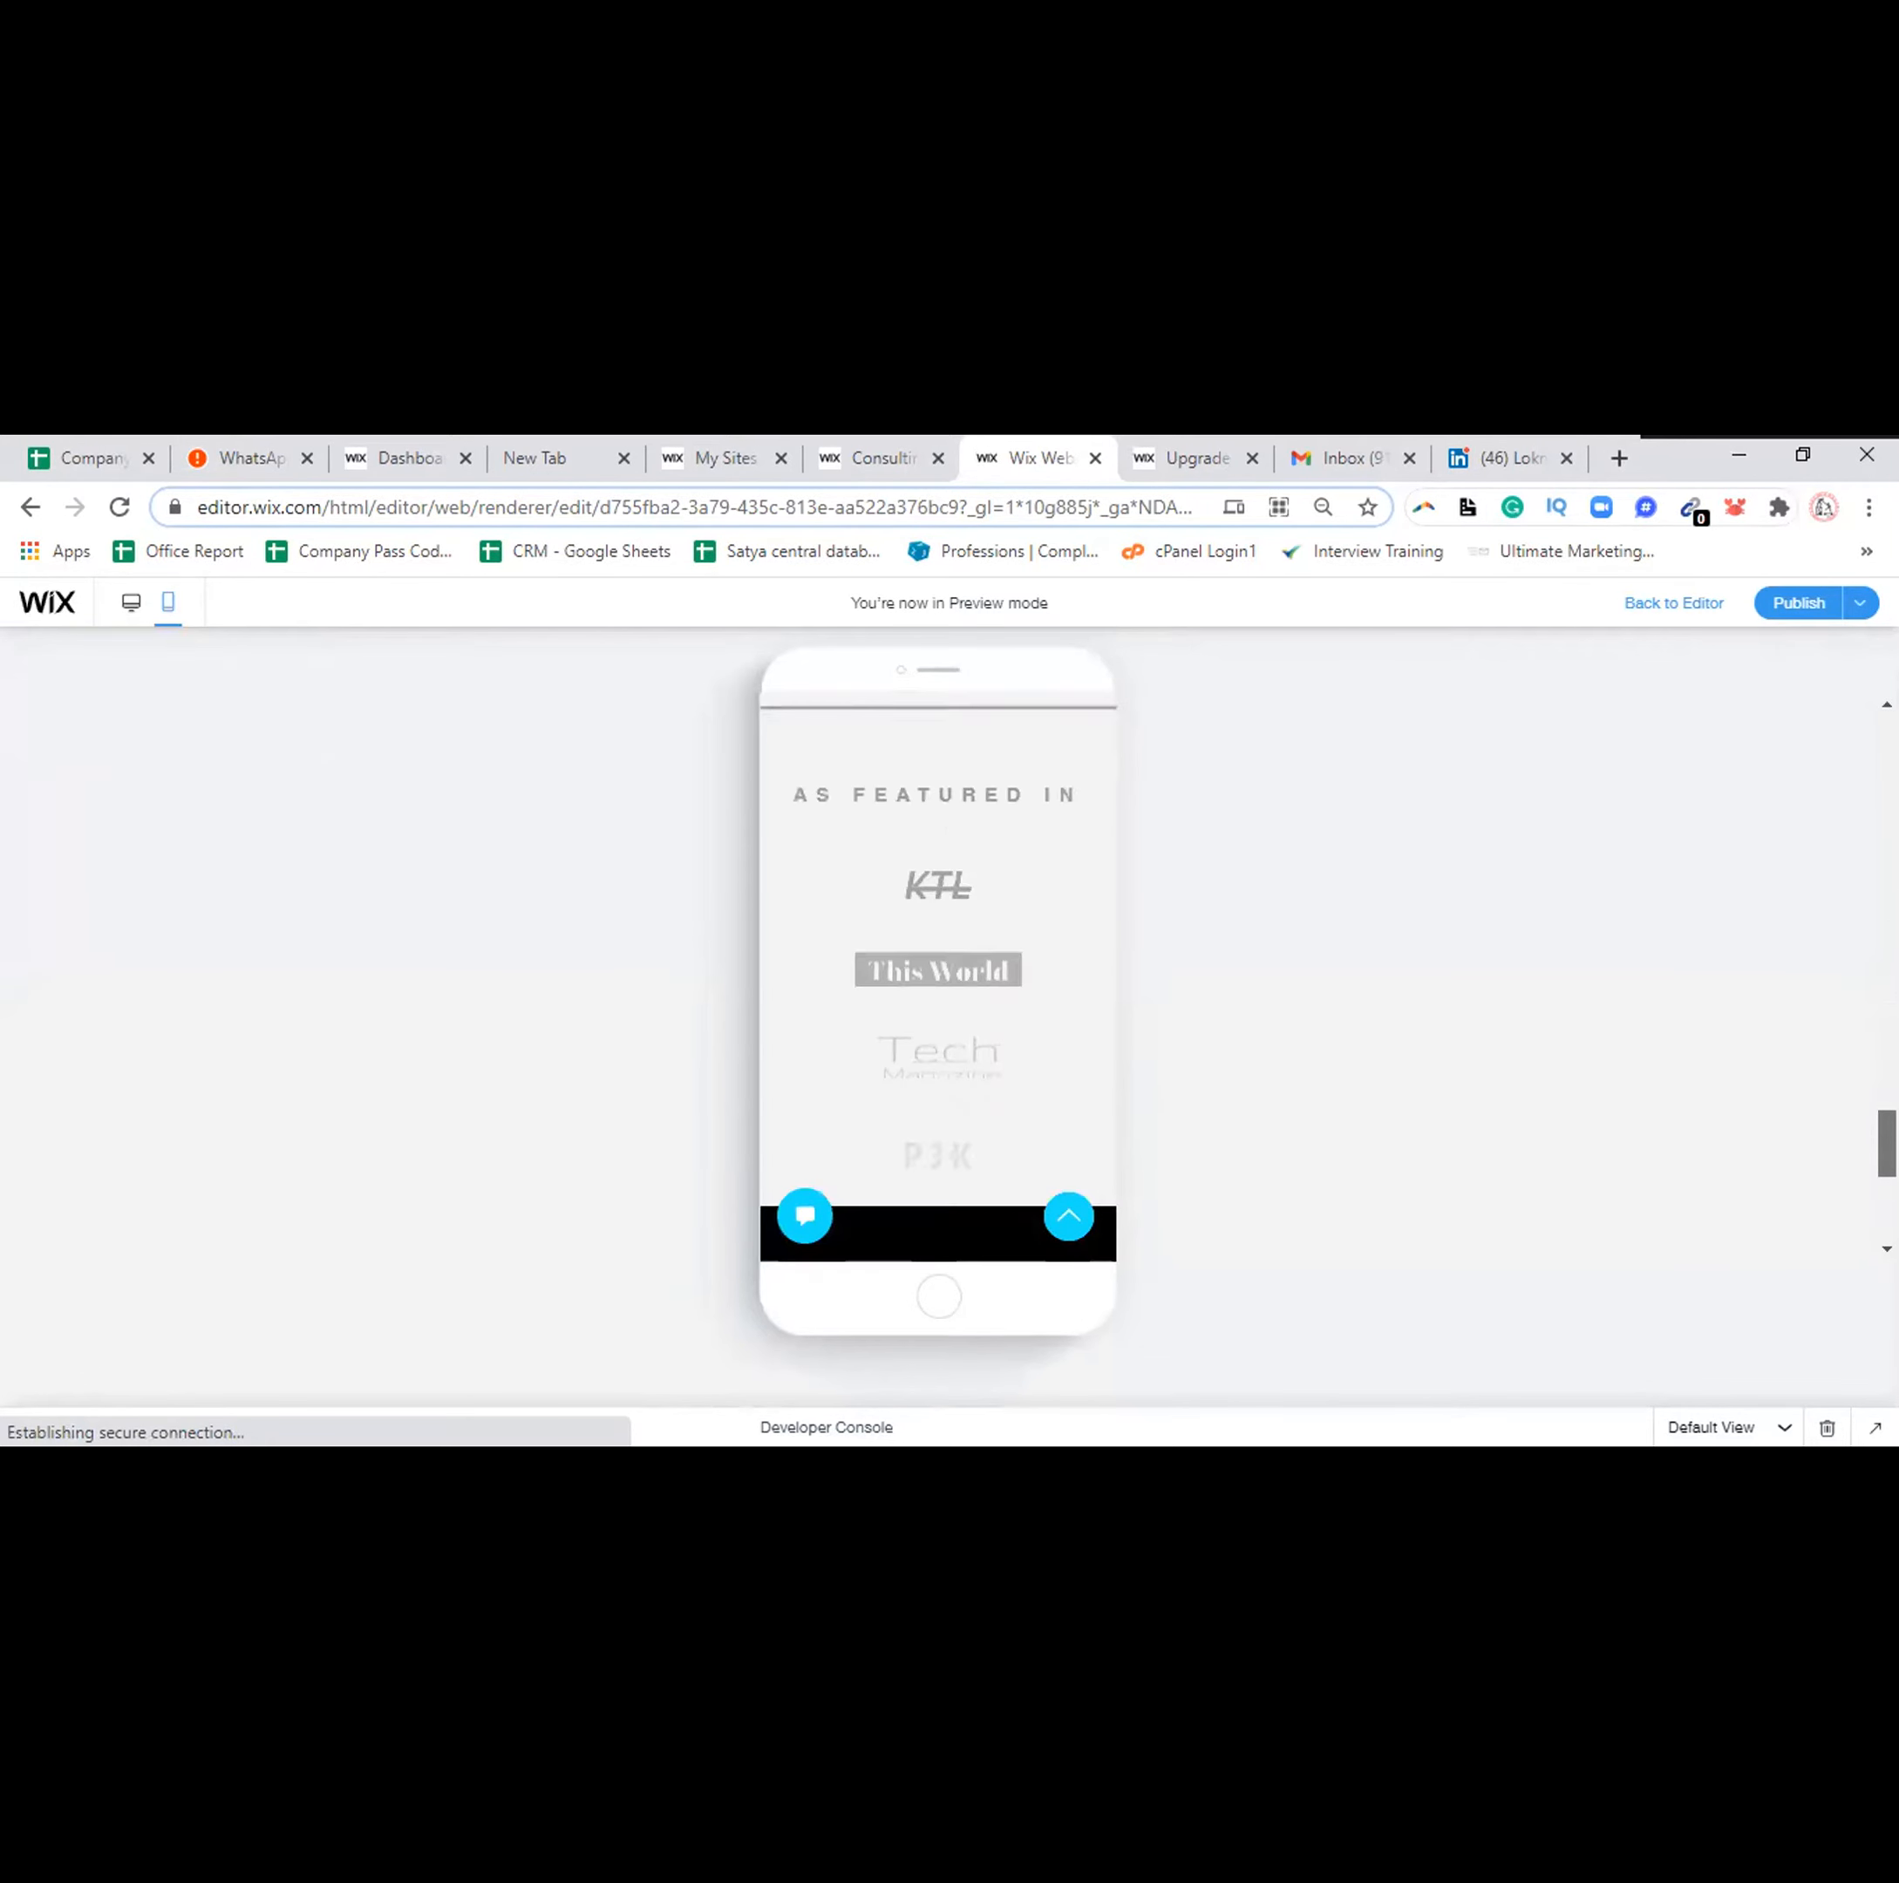
scroll(937, 979, "down", 5)
scroll(937, 979, "up", 10)
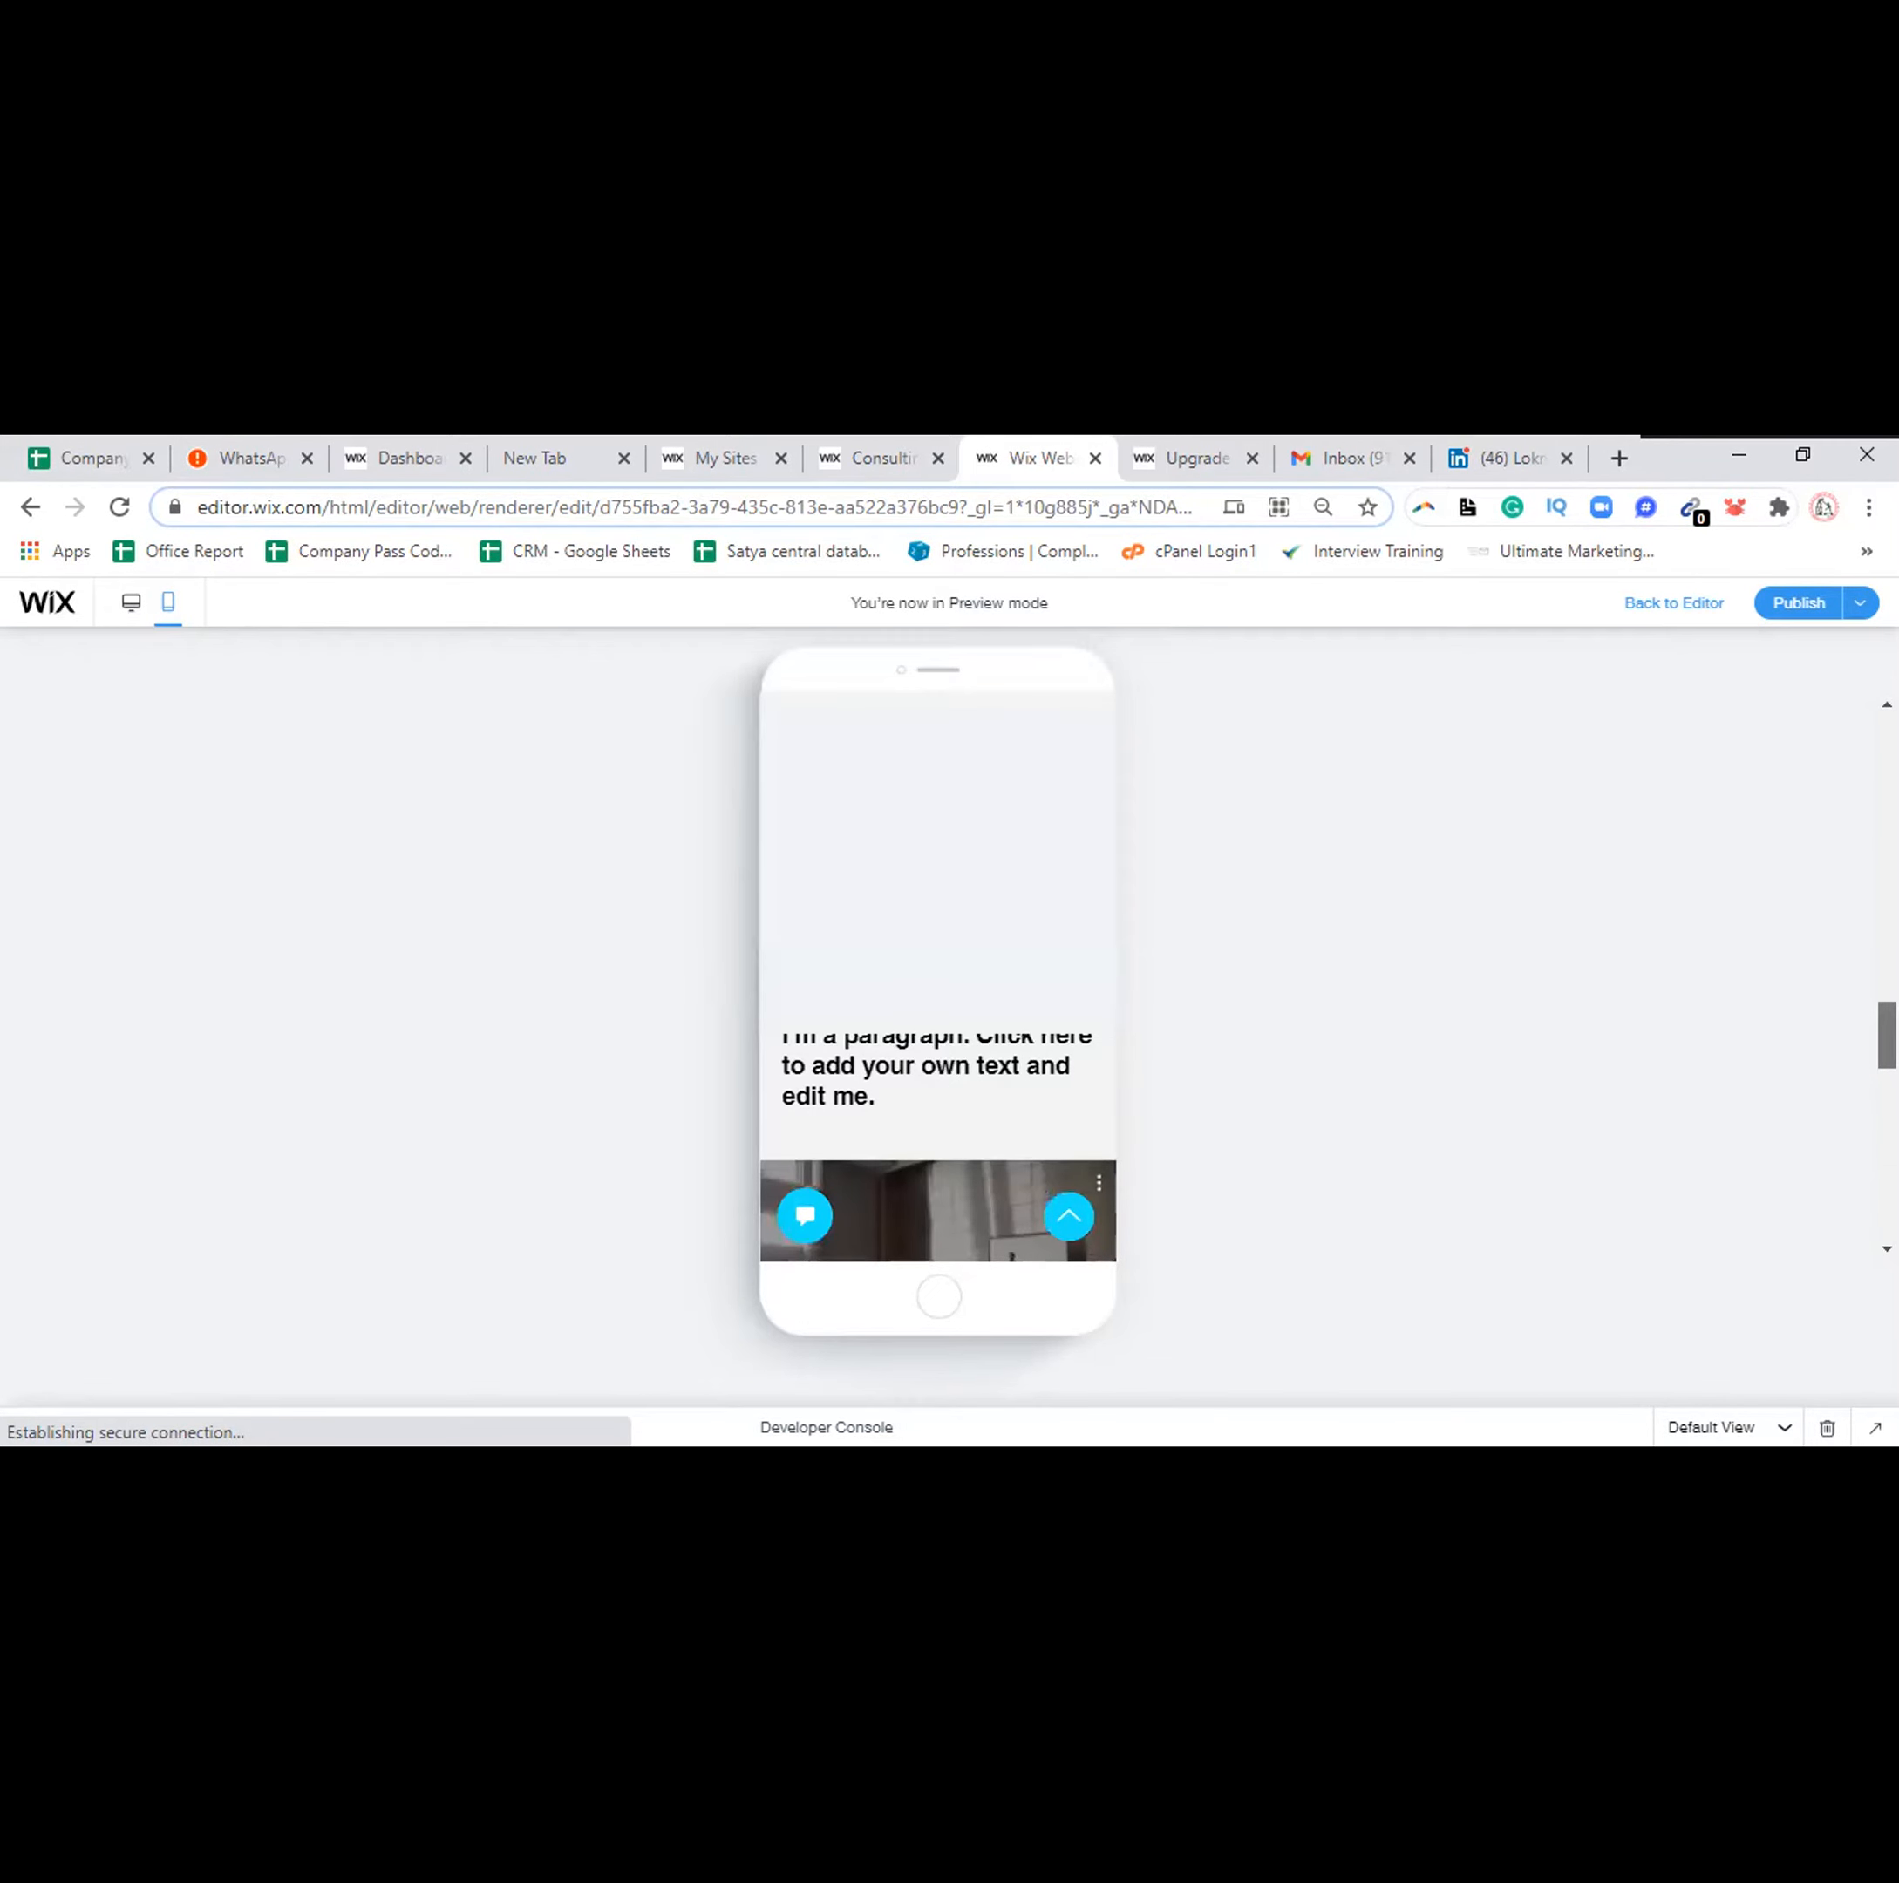
left_click_drag(1887, 1035, 1887, 749)
left_click(127, 600)
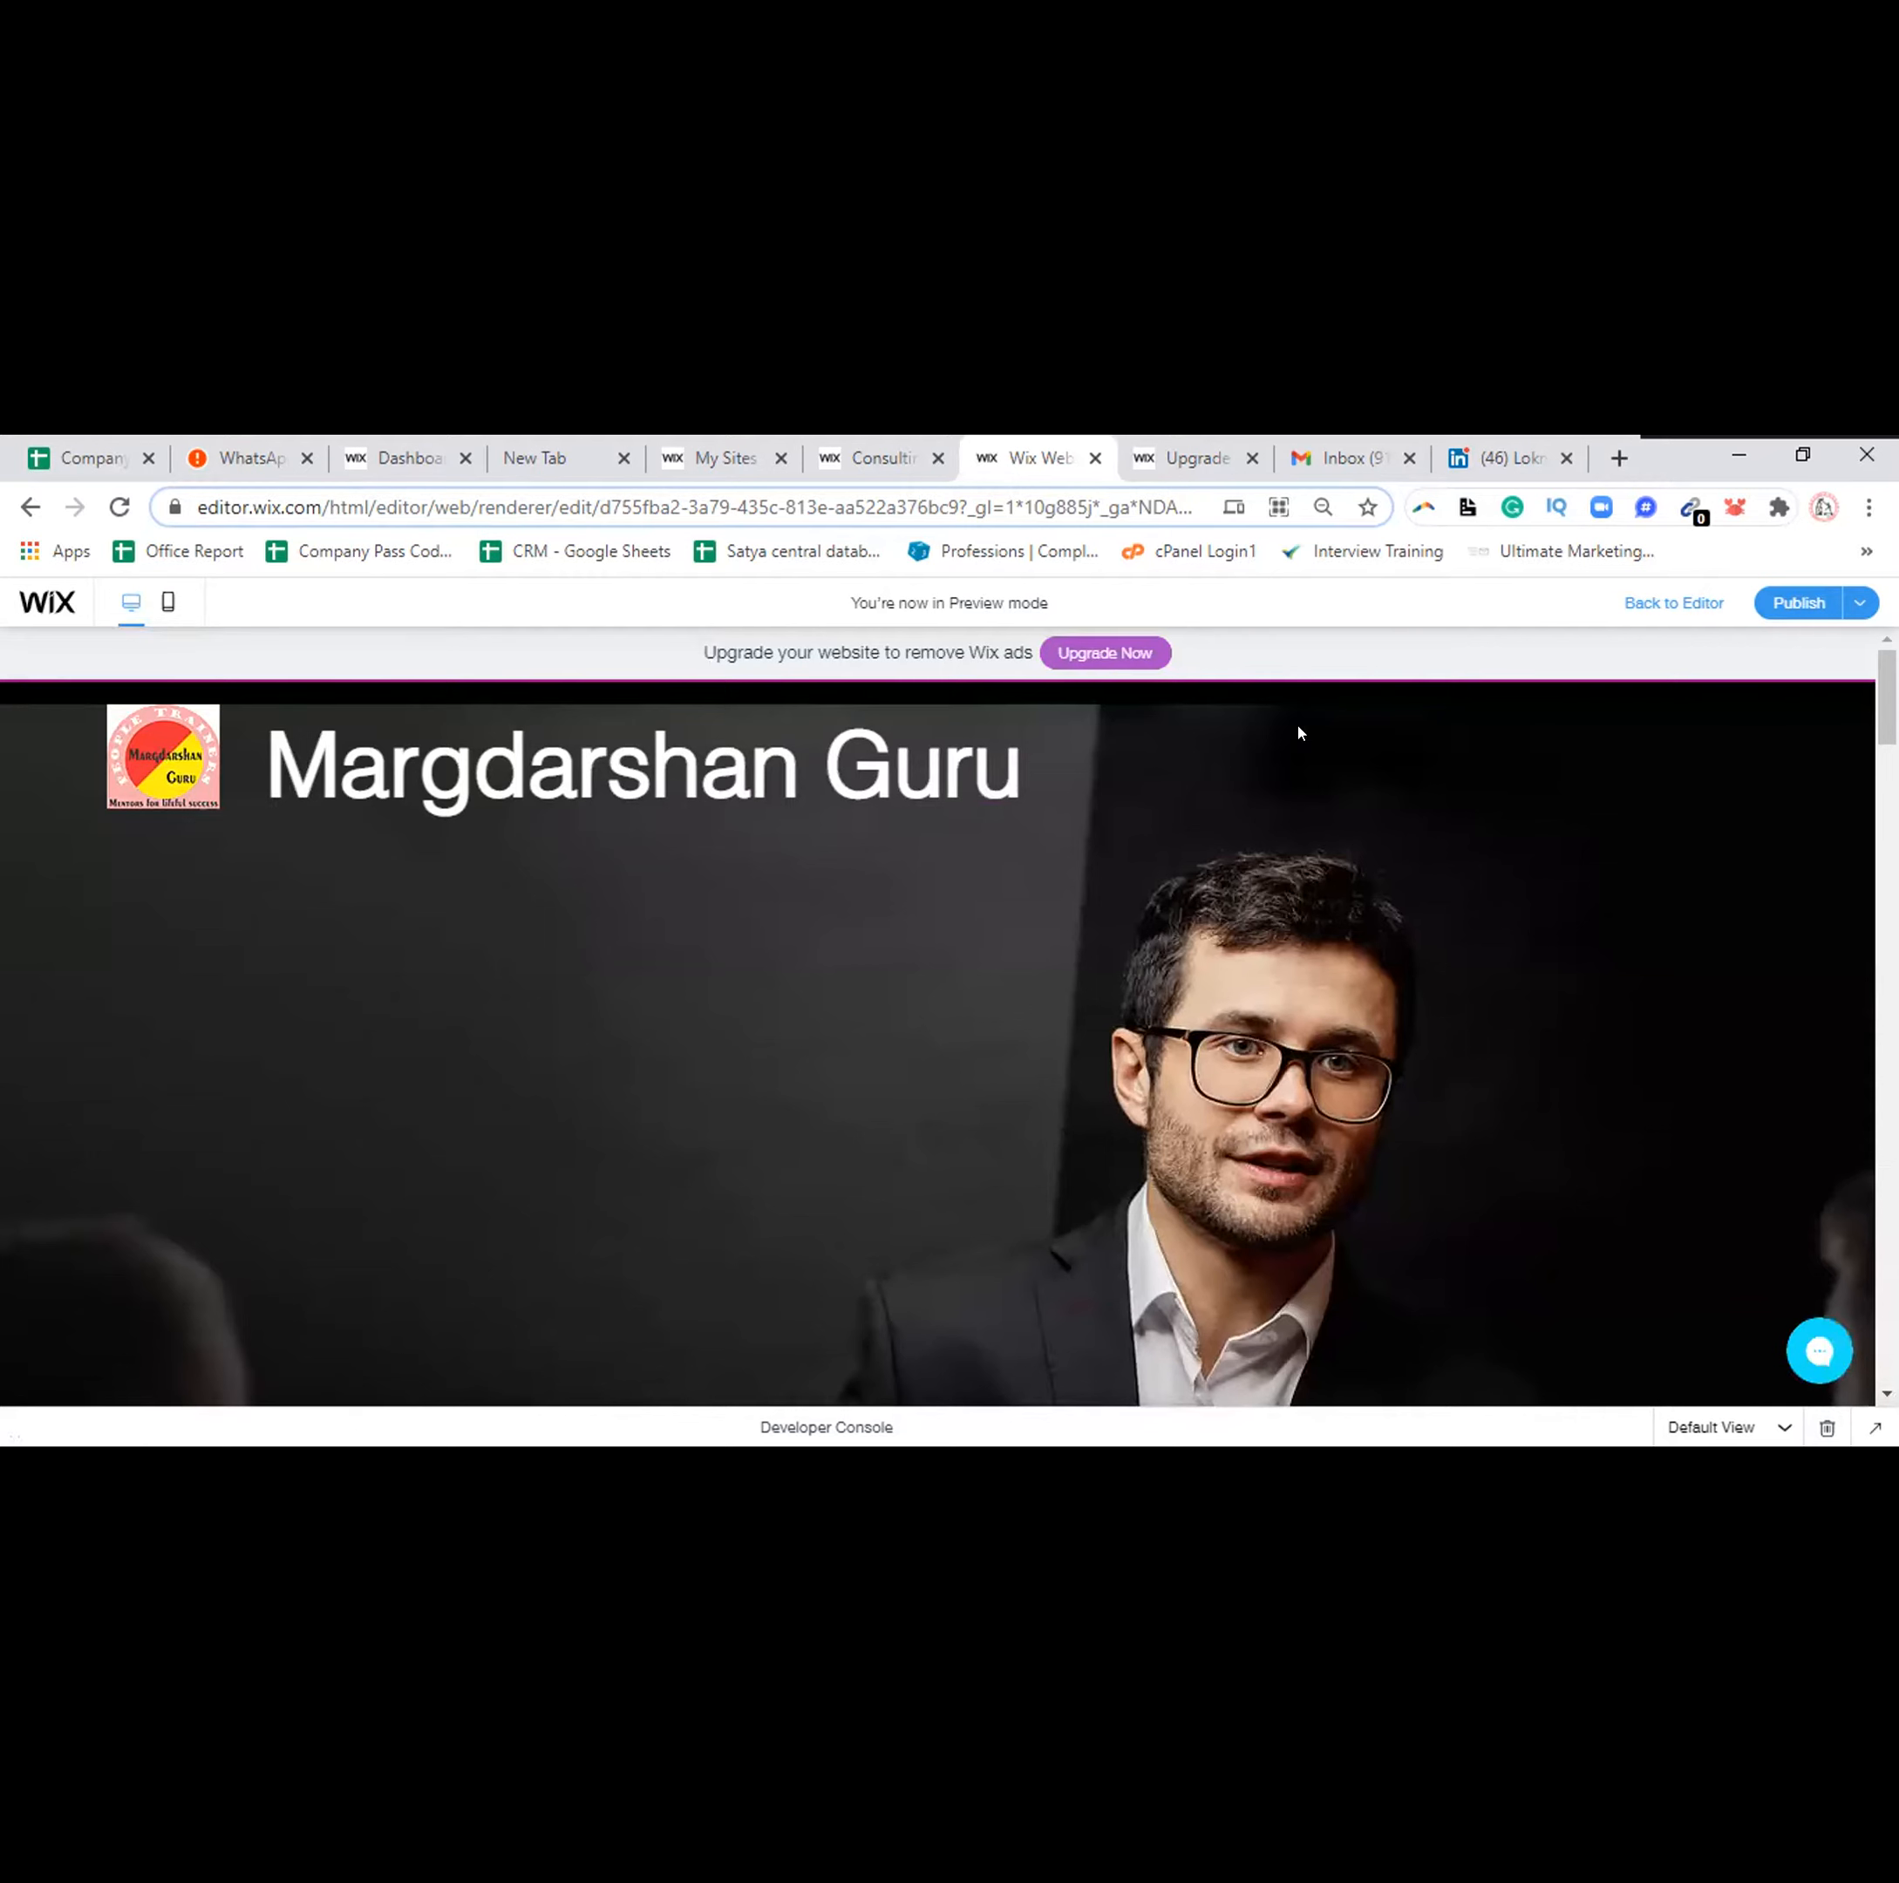
Publish the site and copy its live URL from the Congratulations dialog
left_click(1788, 601)
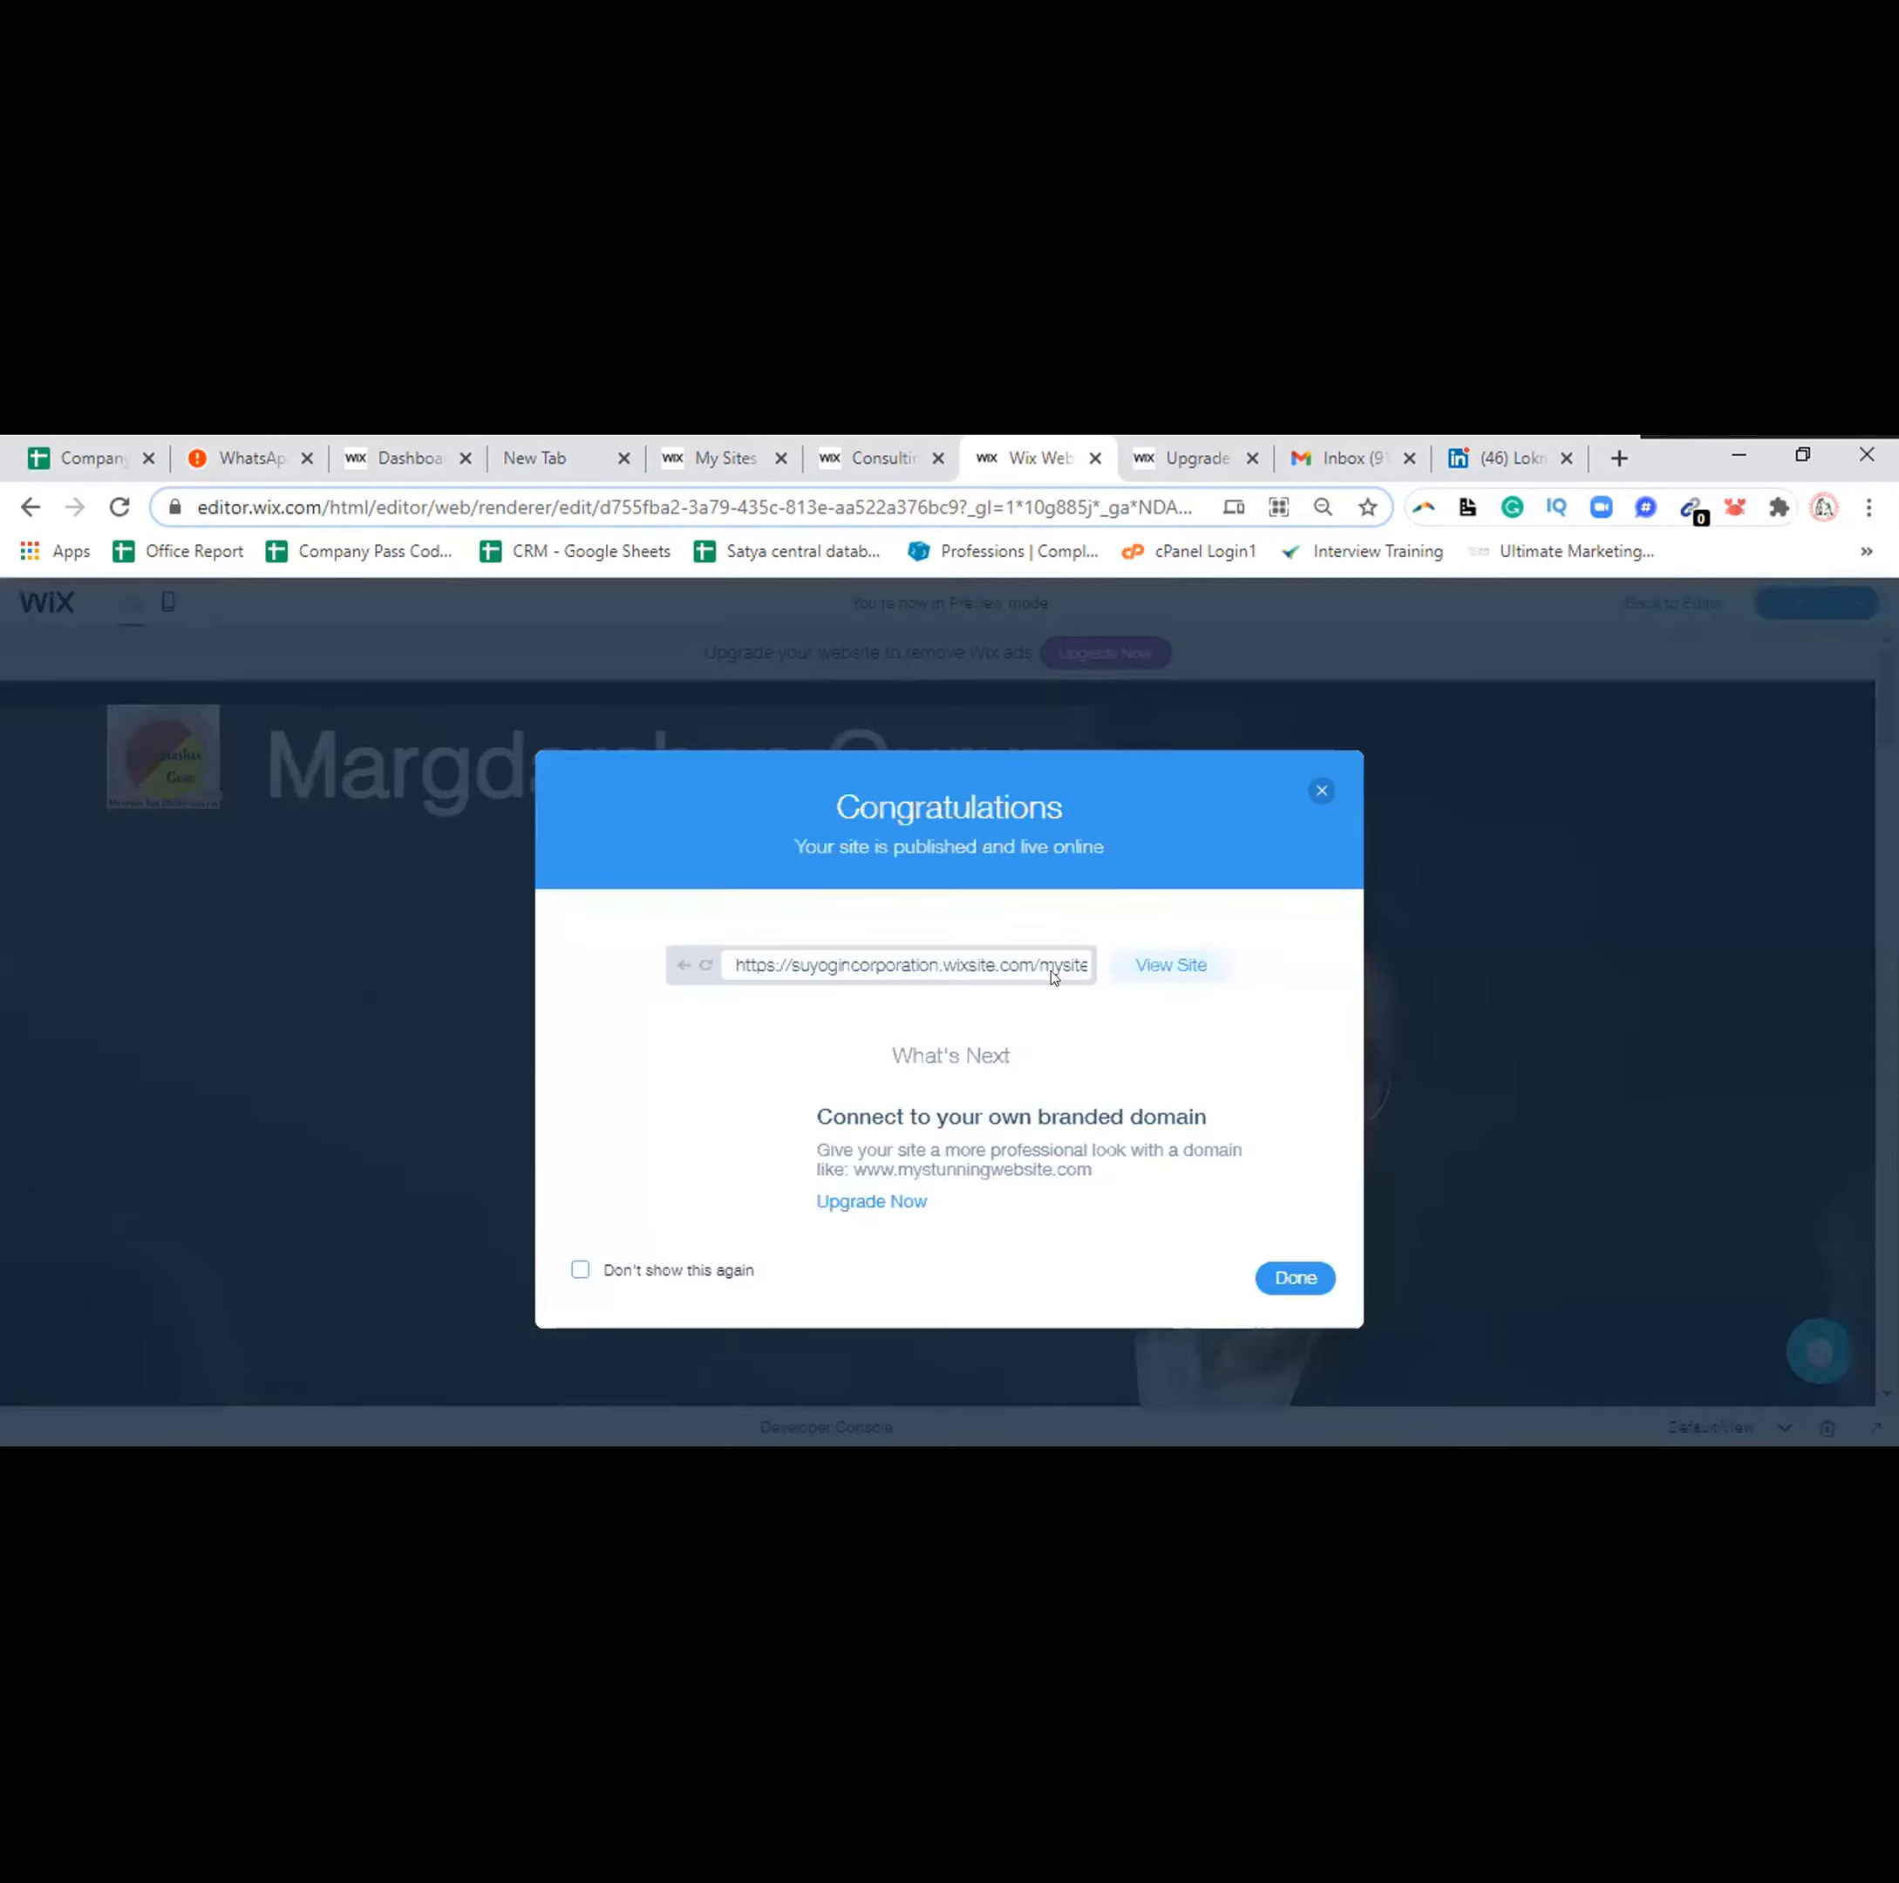
left_click(984, 961)
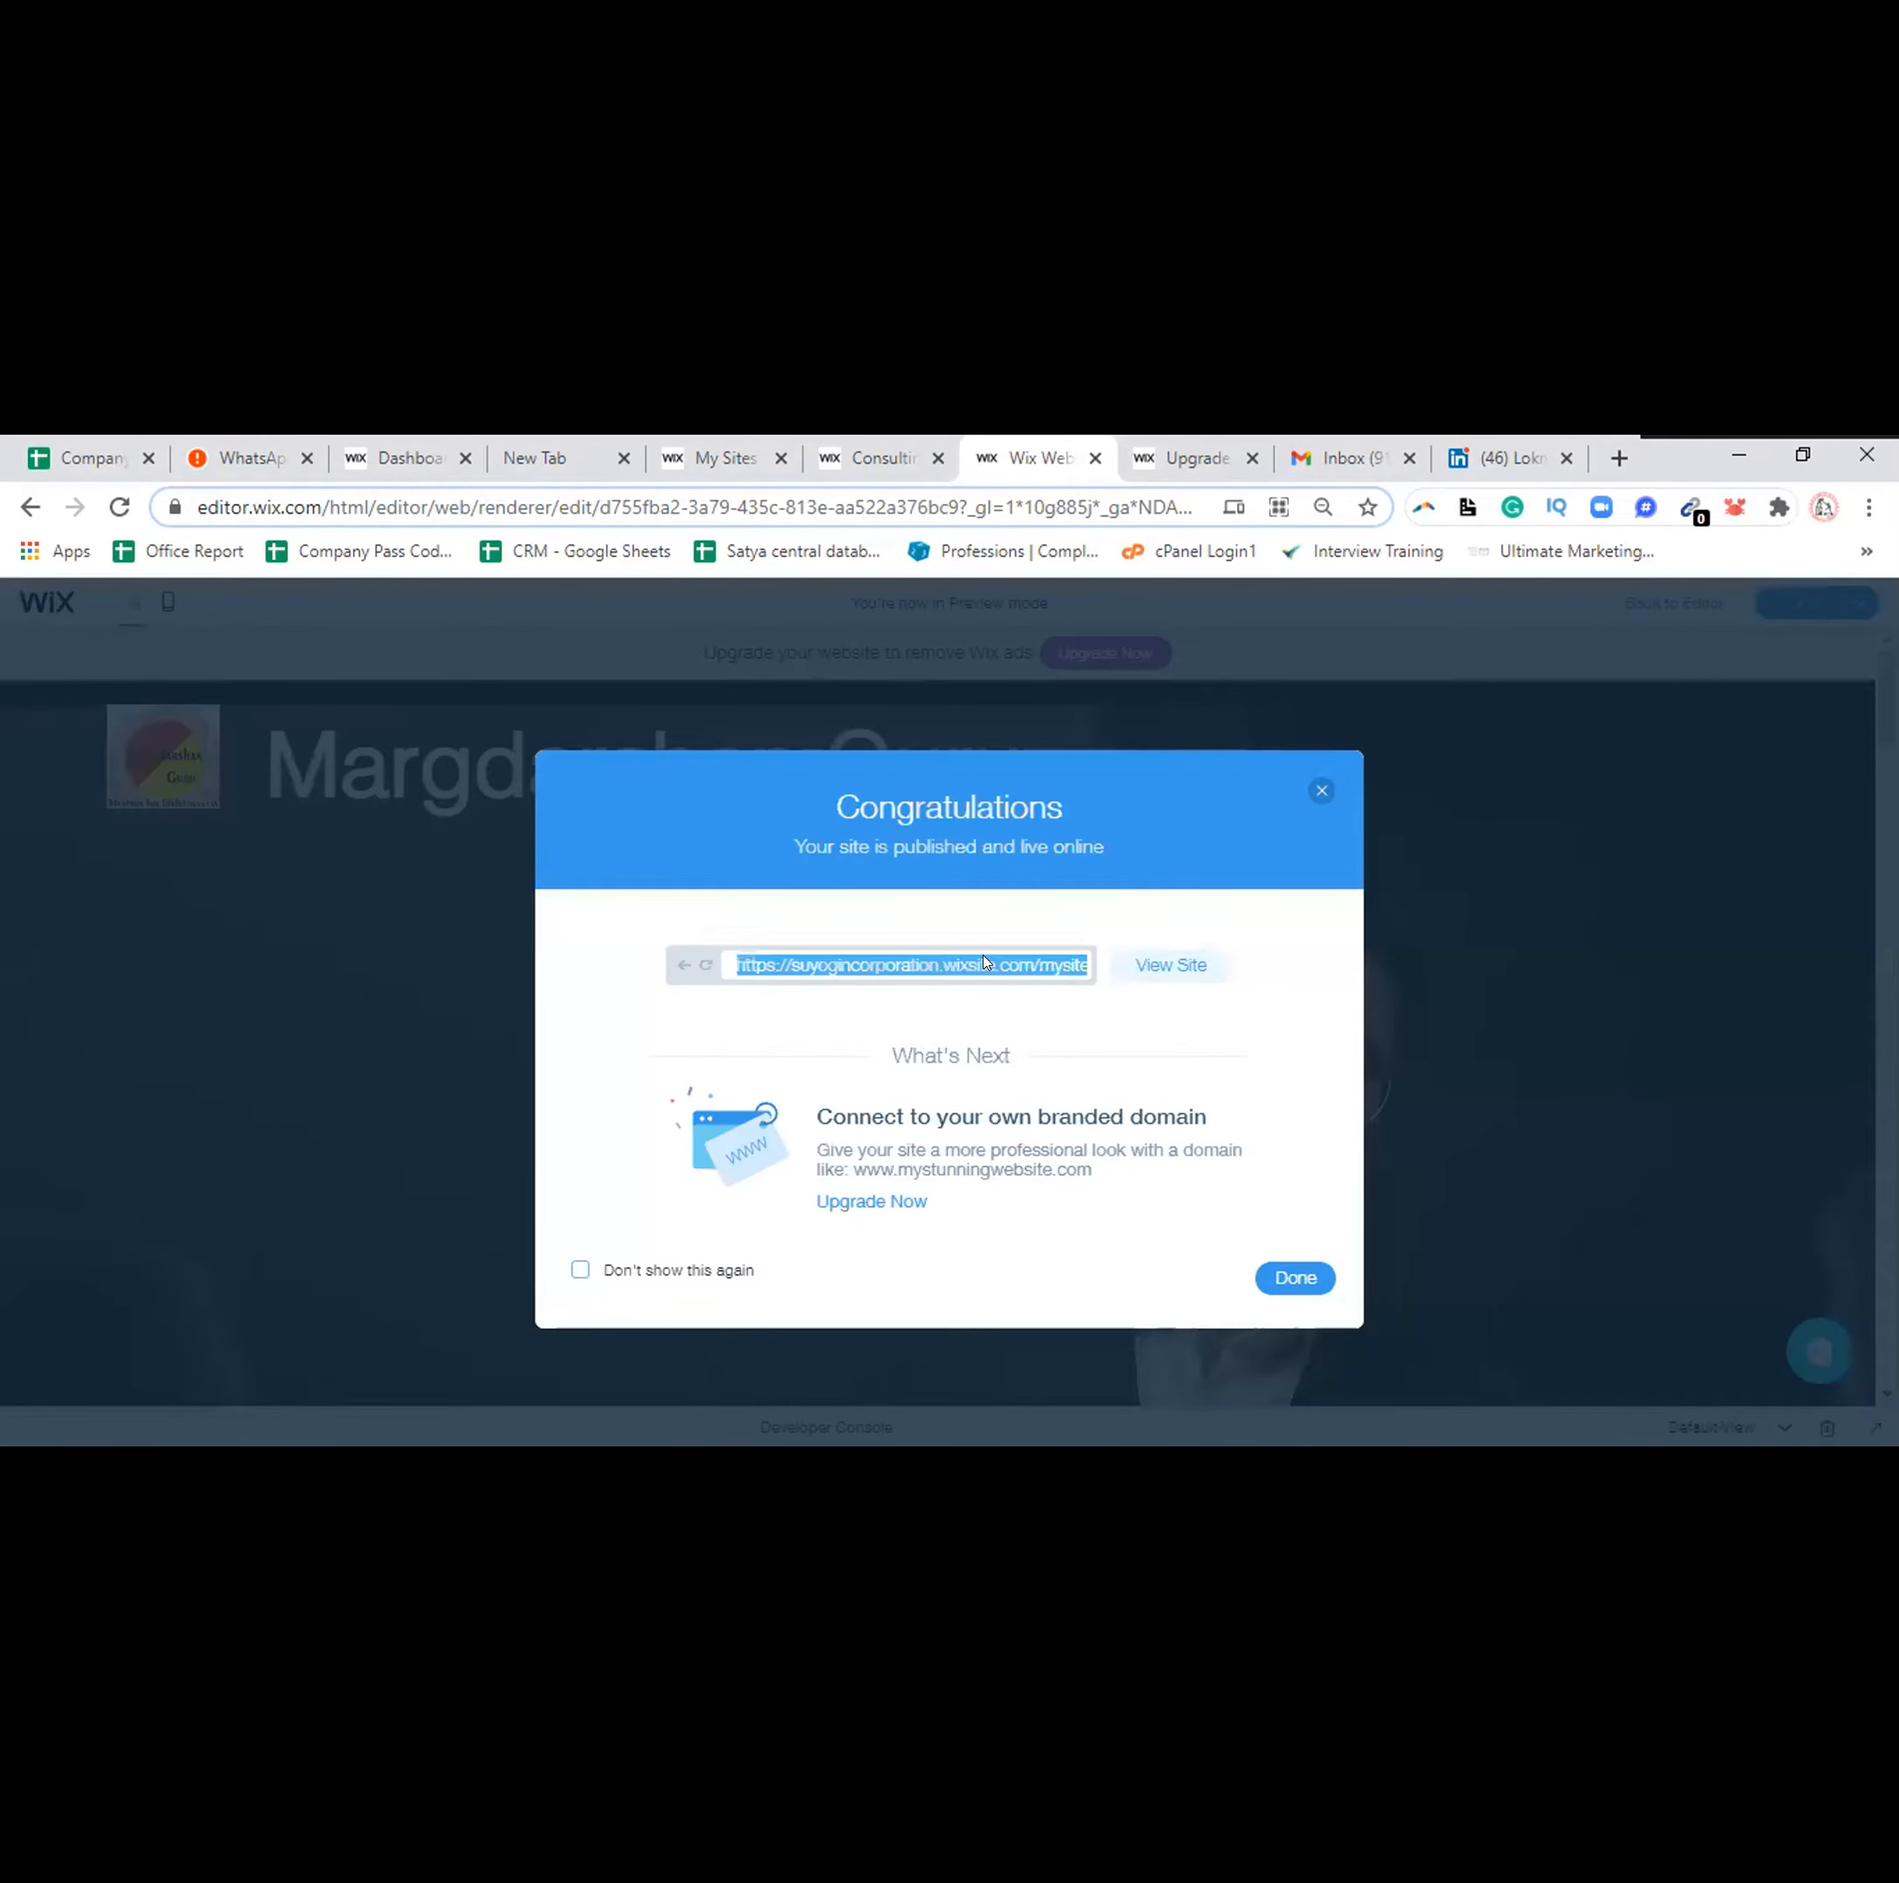
right_click(985, 961)
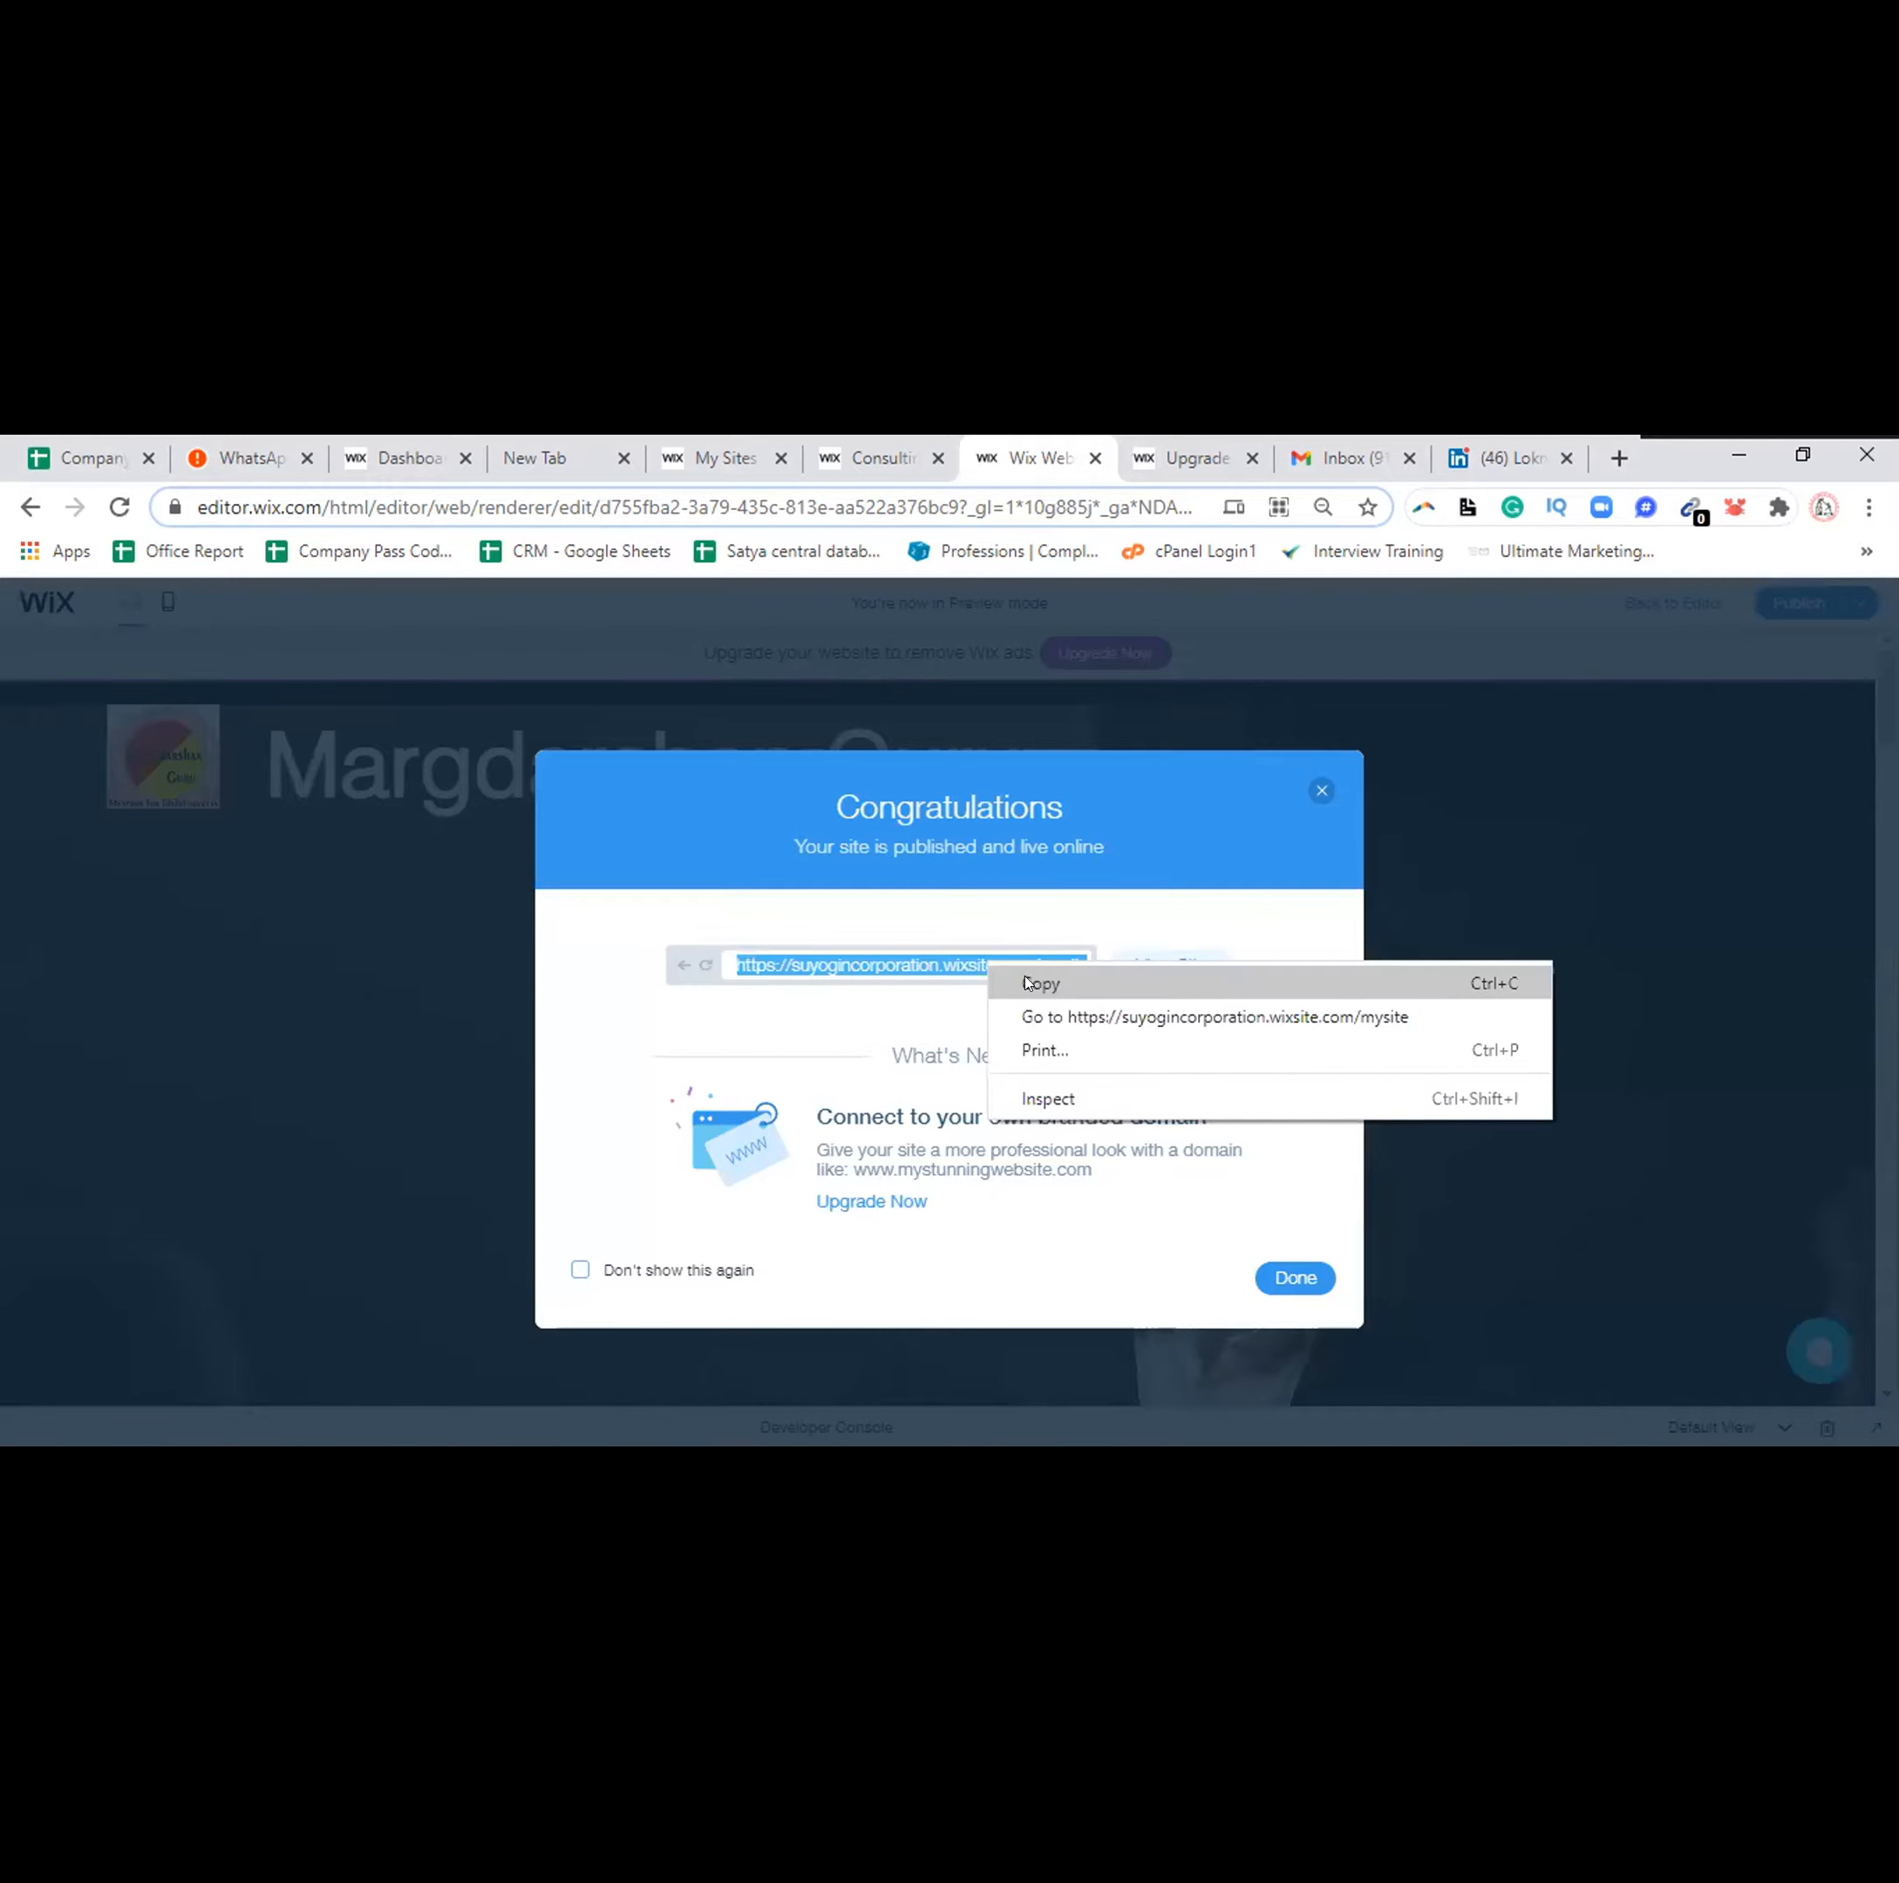
left_click(1026, 983)
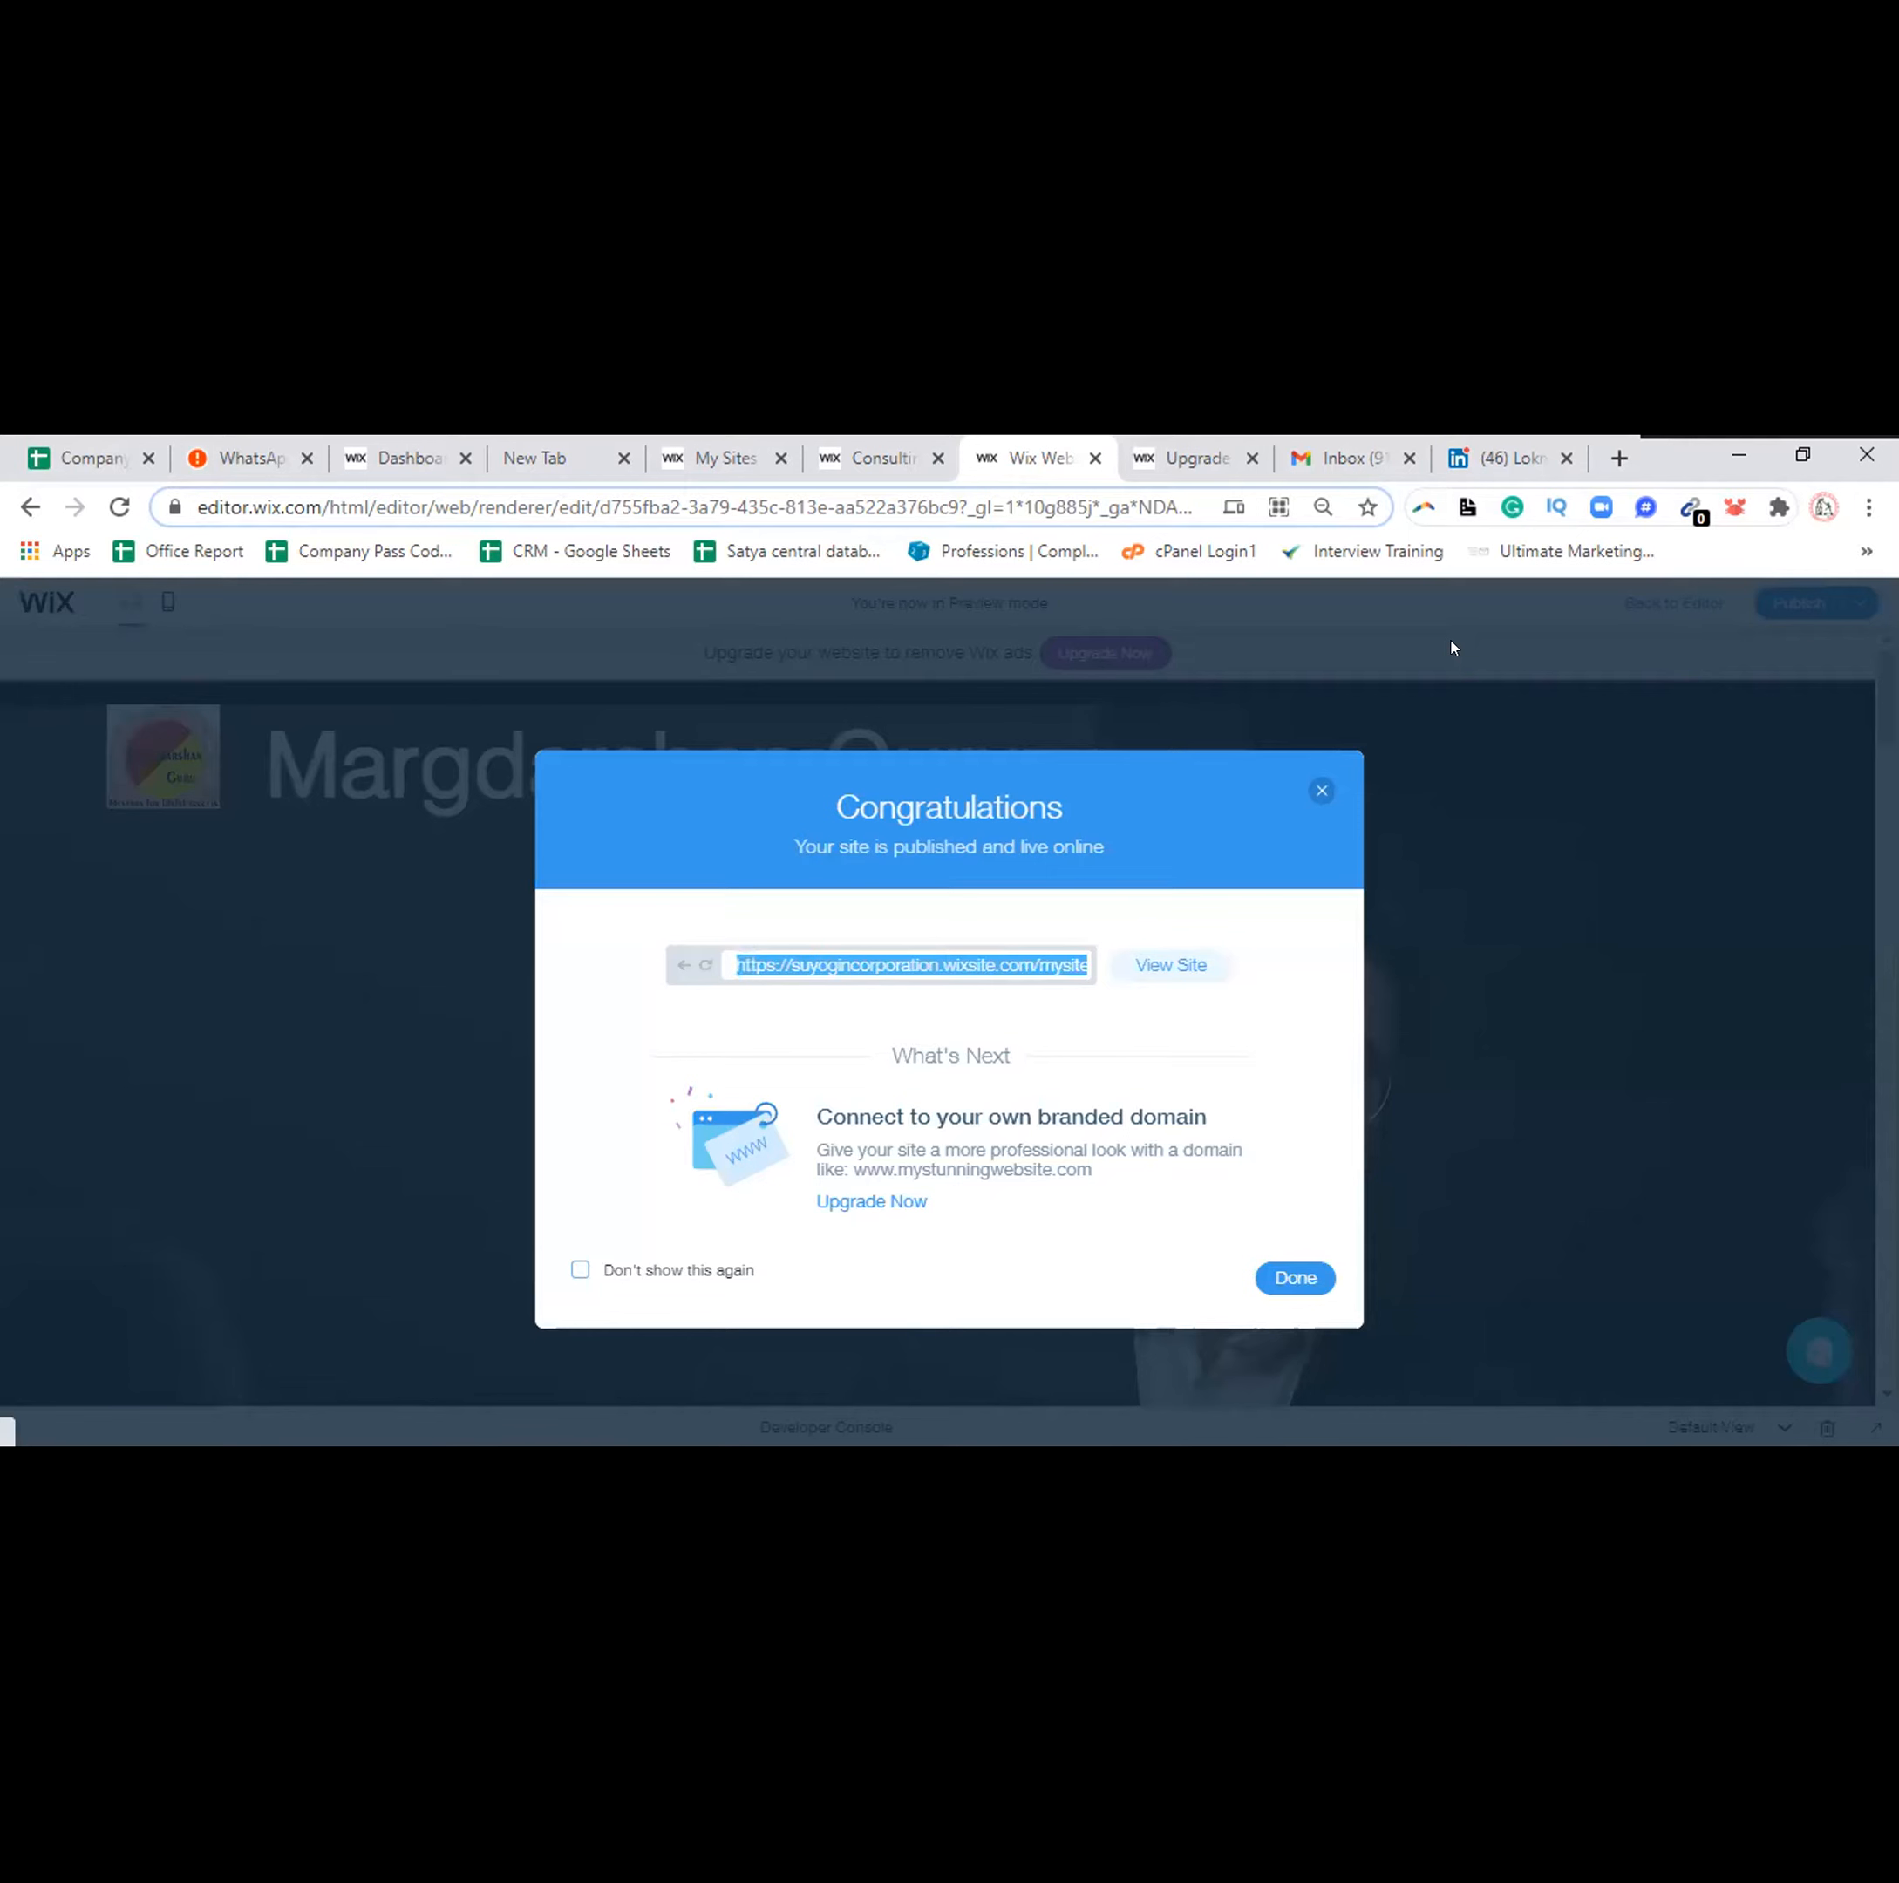
left_click(1618, 459)
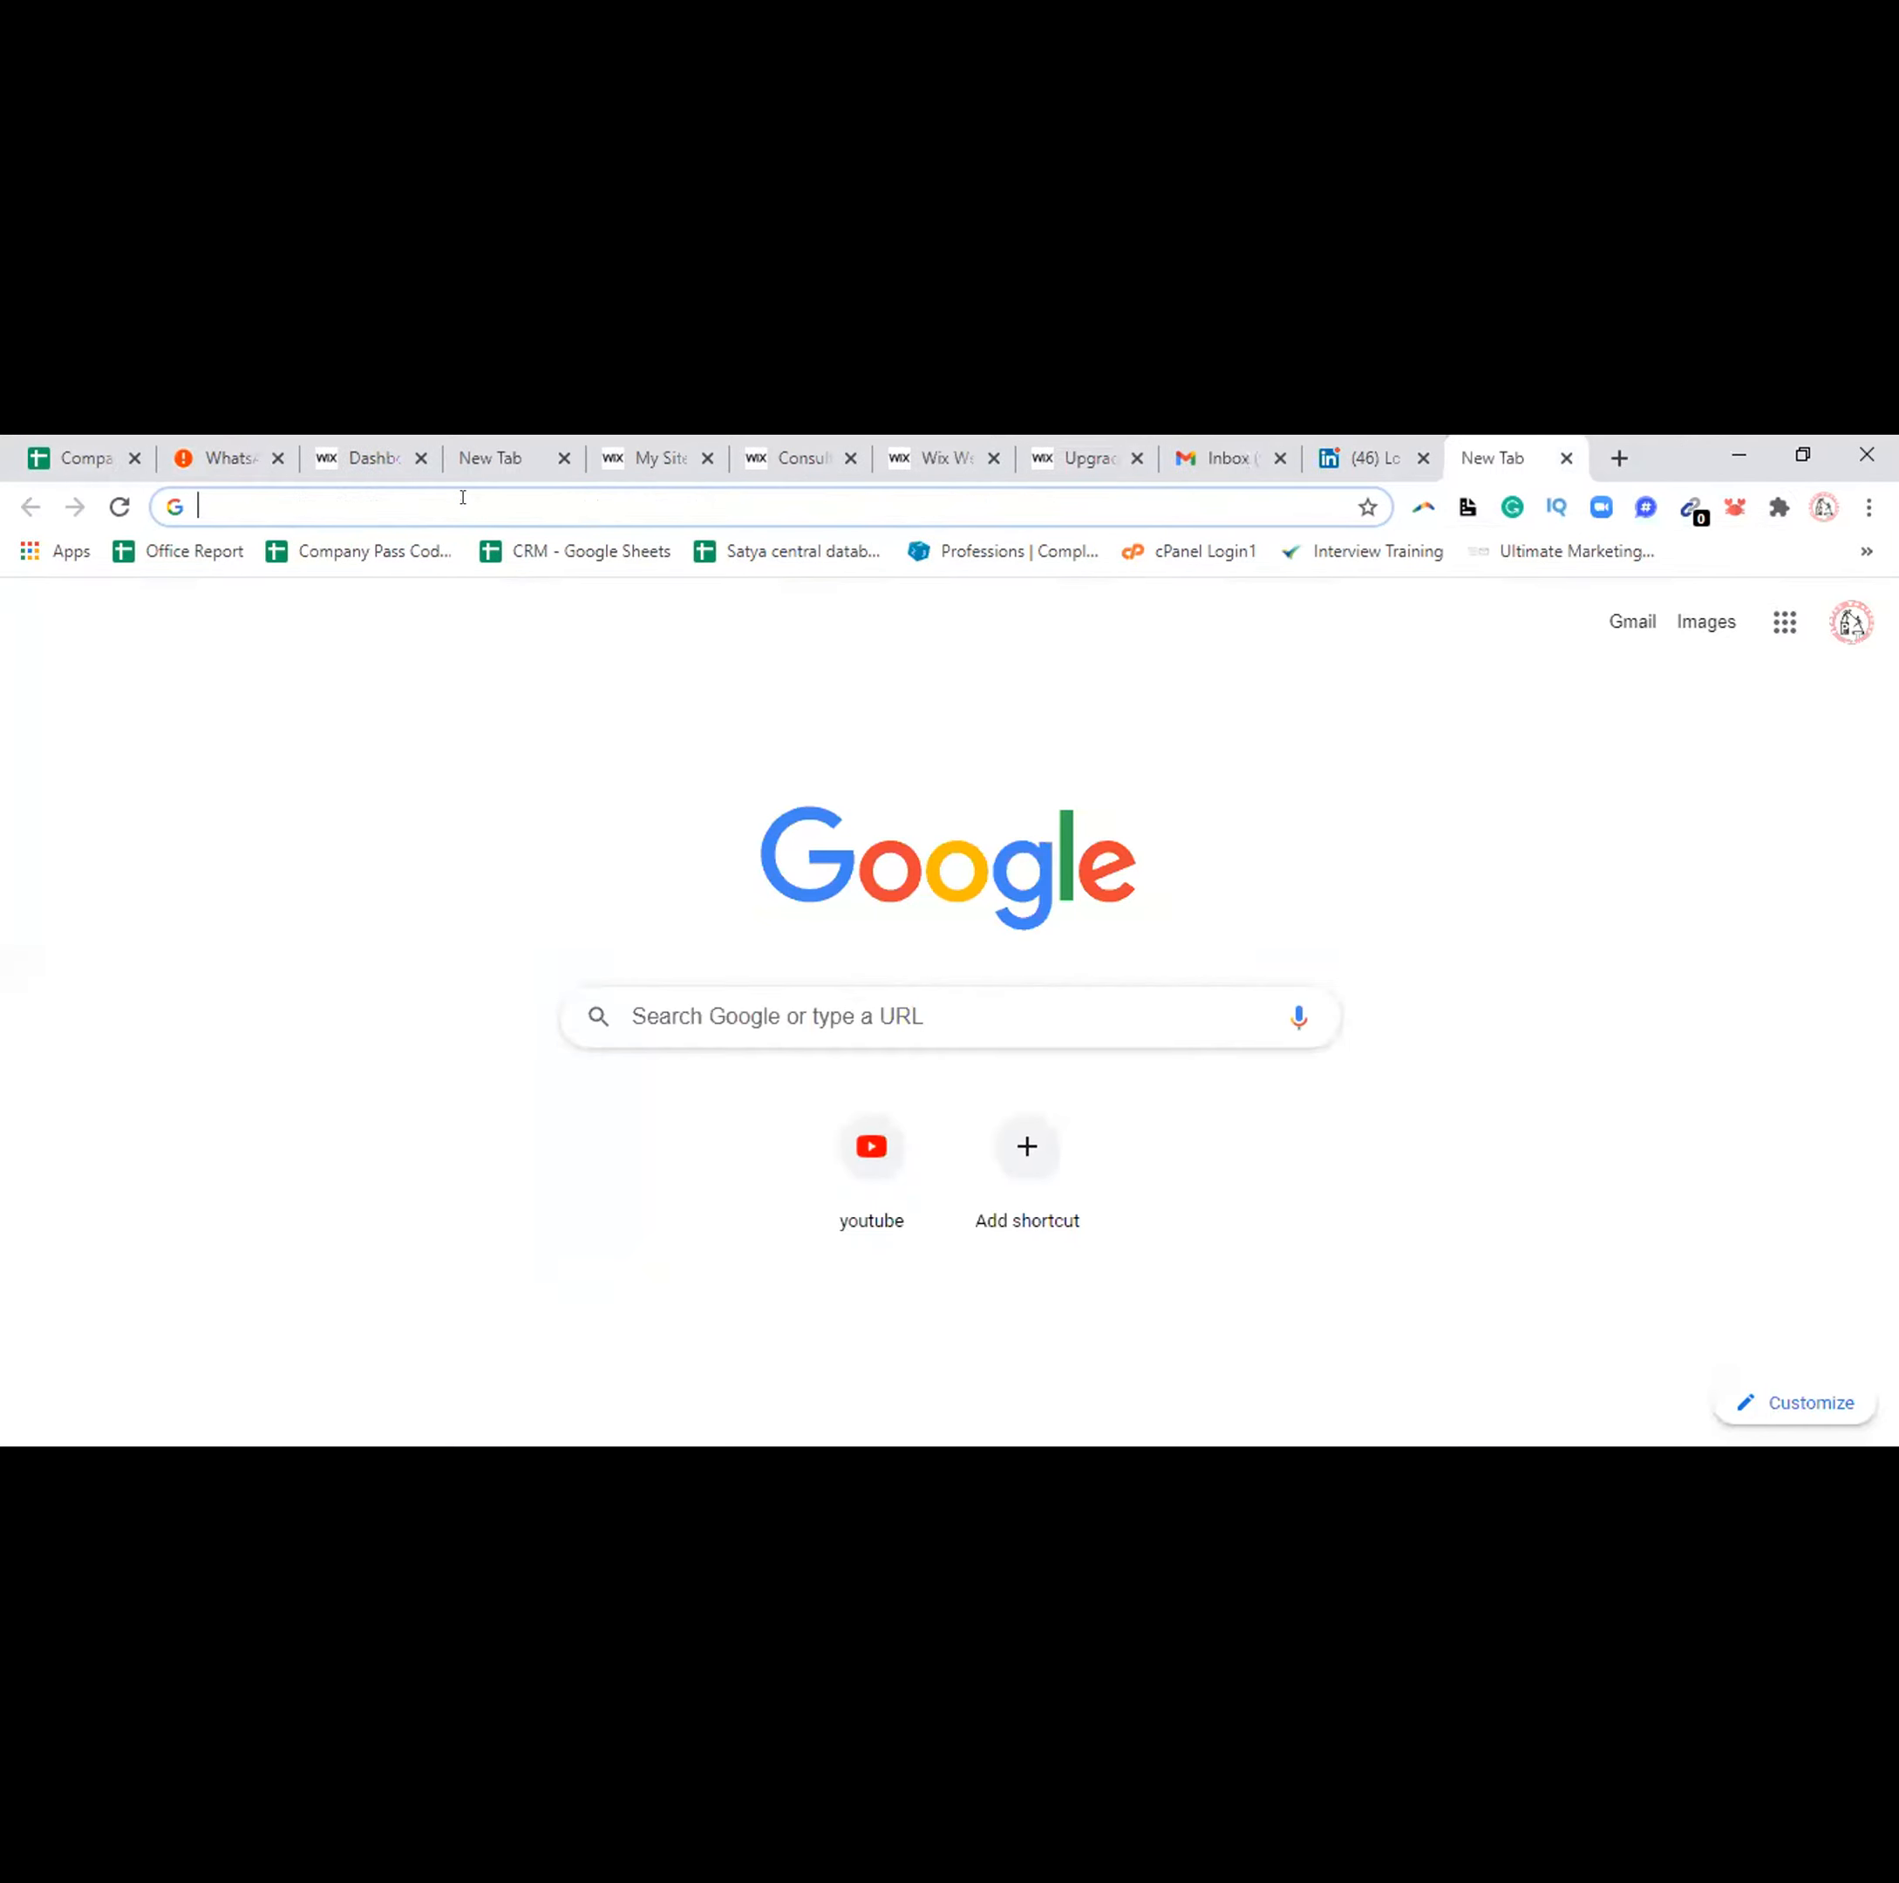
Load suyogincorporation.wixsite.com/mysite in the new tab and scroll through the live site
key("ctrl+v")
key("Return")
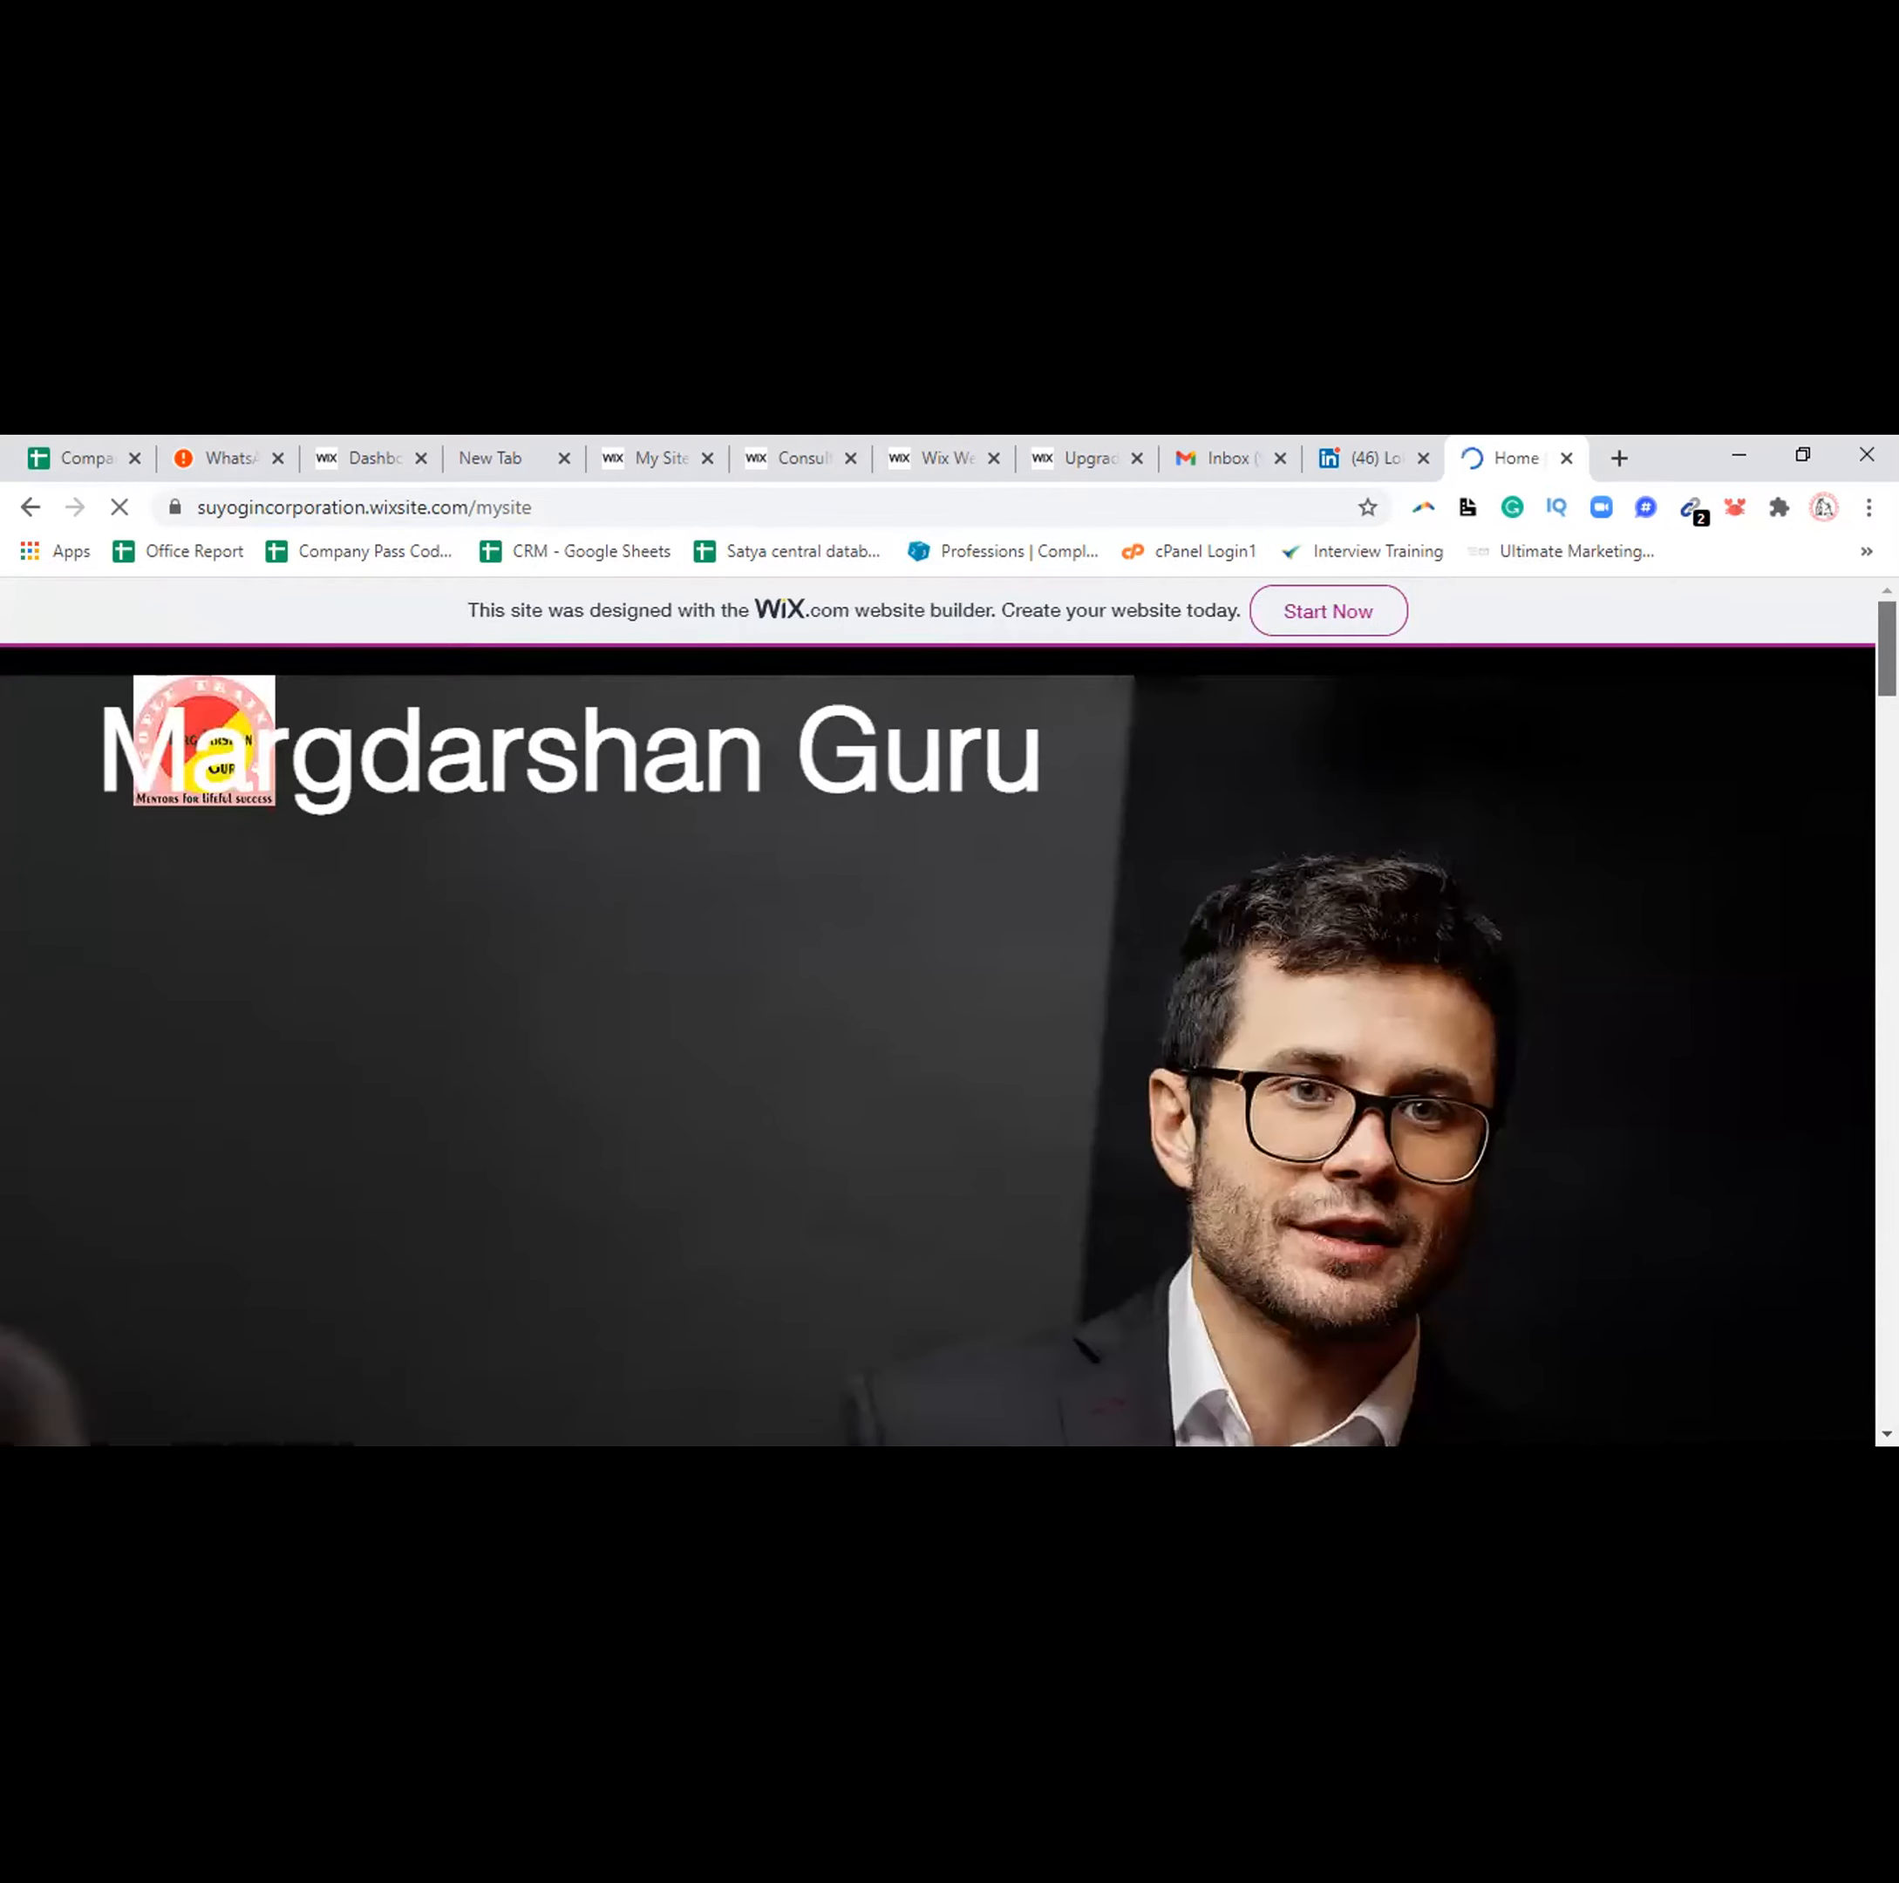
scroll(937, 1047, "down", 5)
scroll(937, 1046, "down", 5)
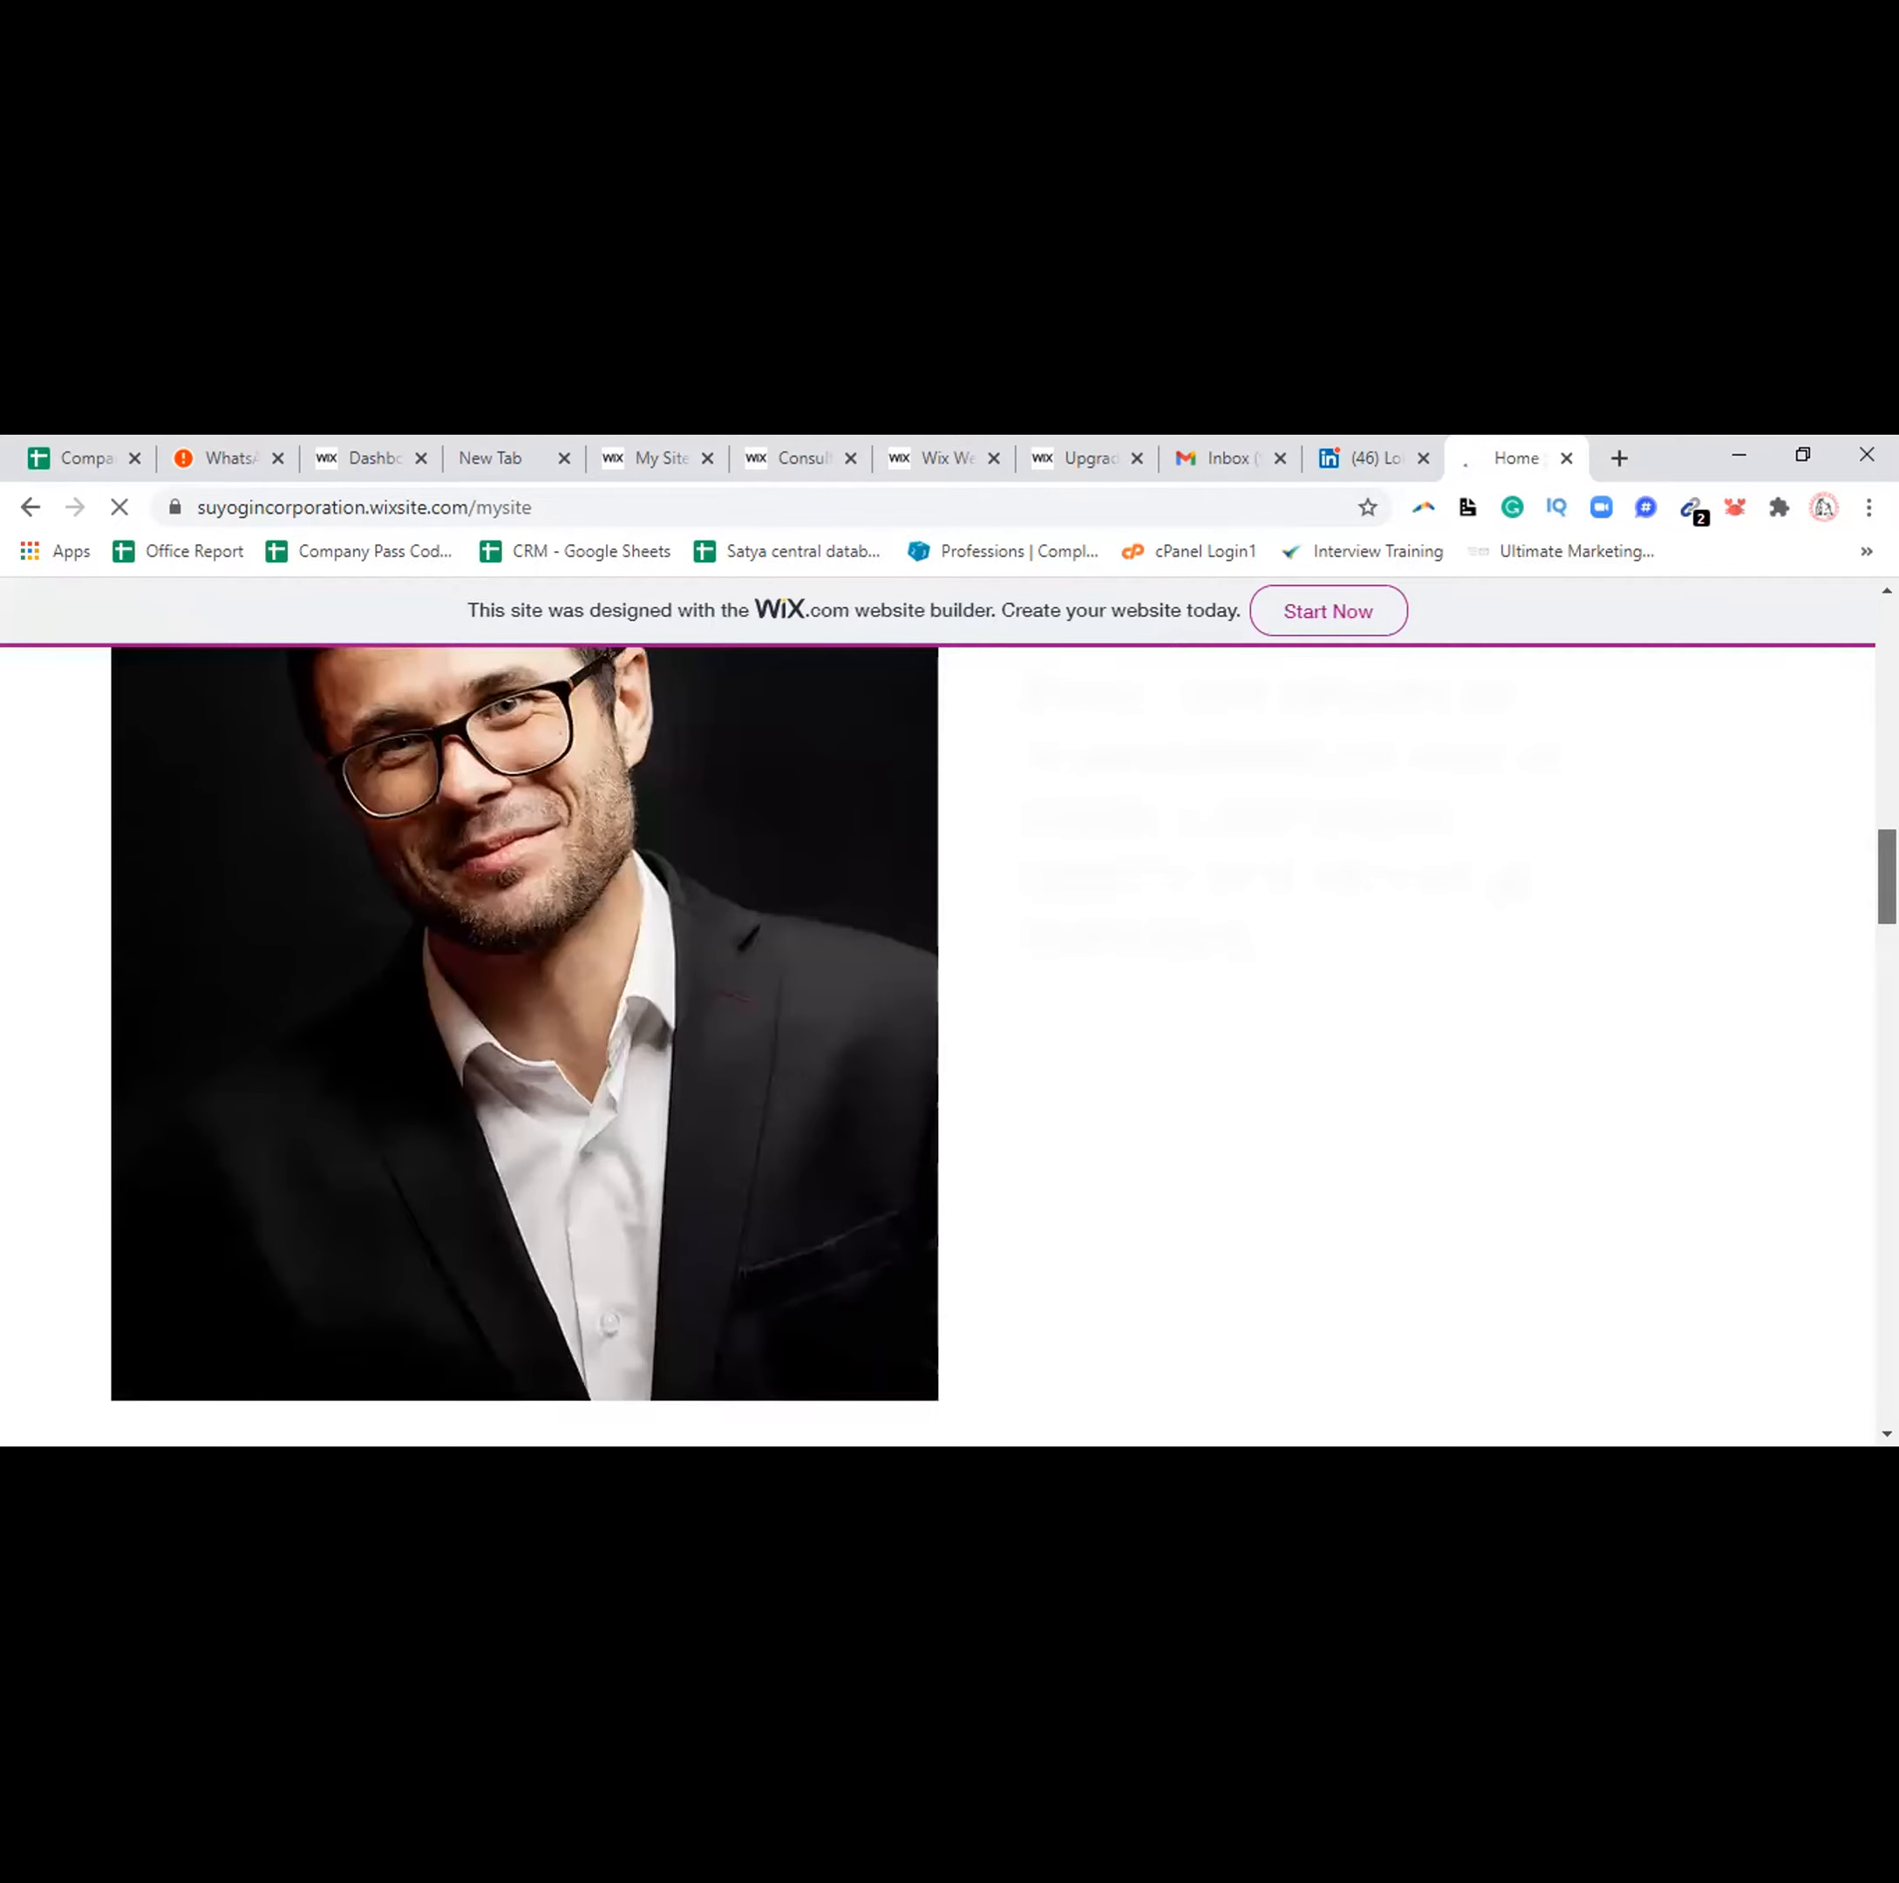
scroll(937, 1046, "down", 5)
scroll(937, 1046, "down", 5)
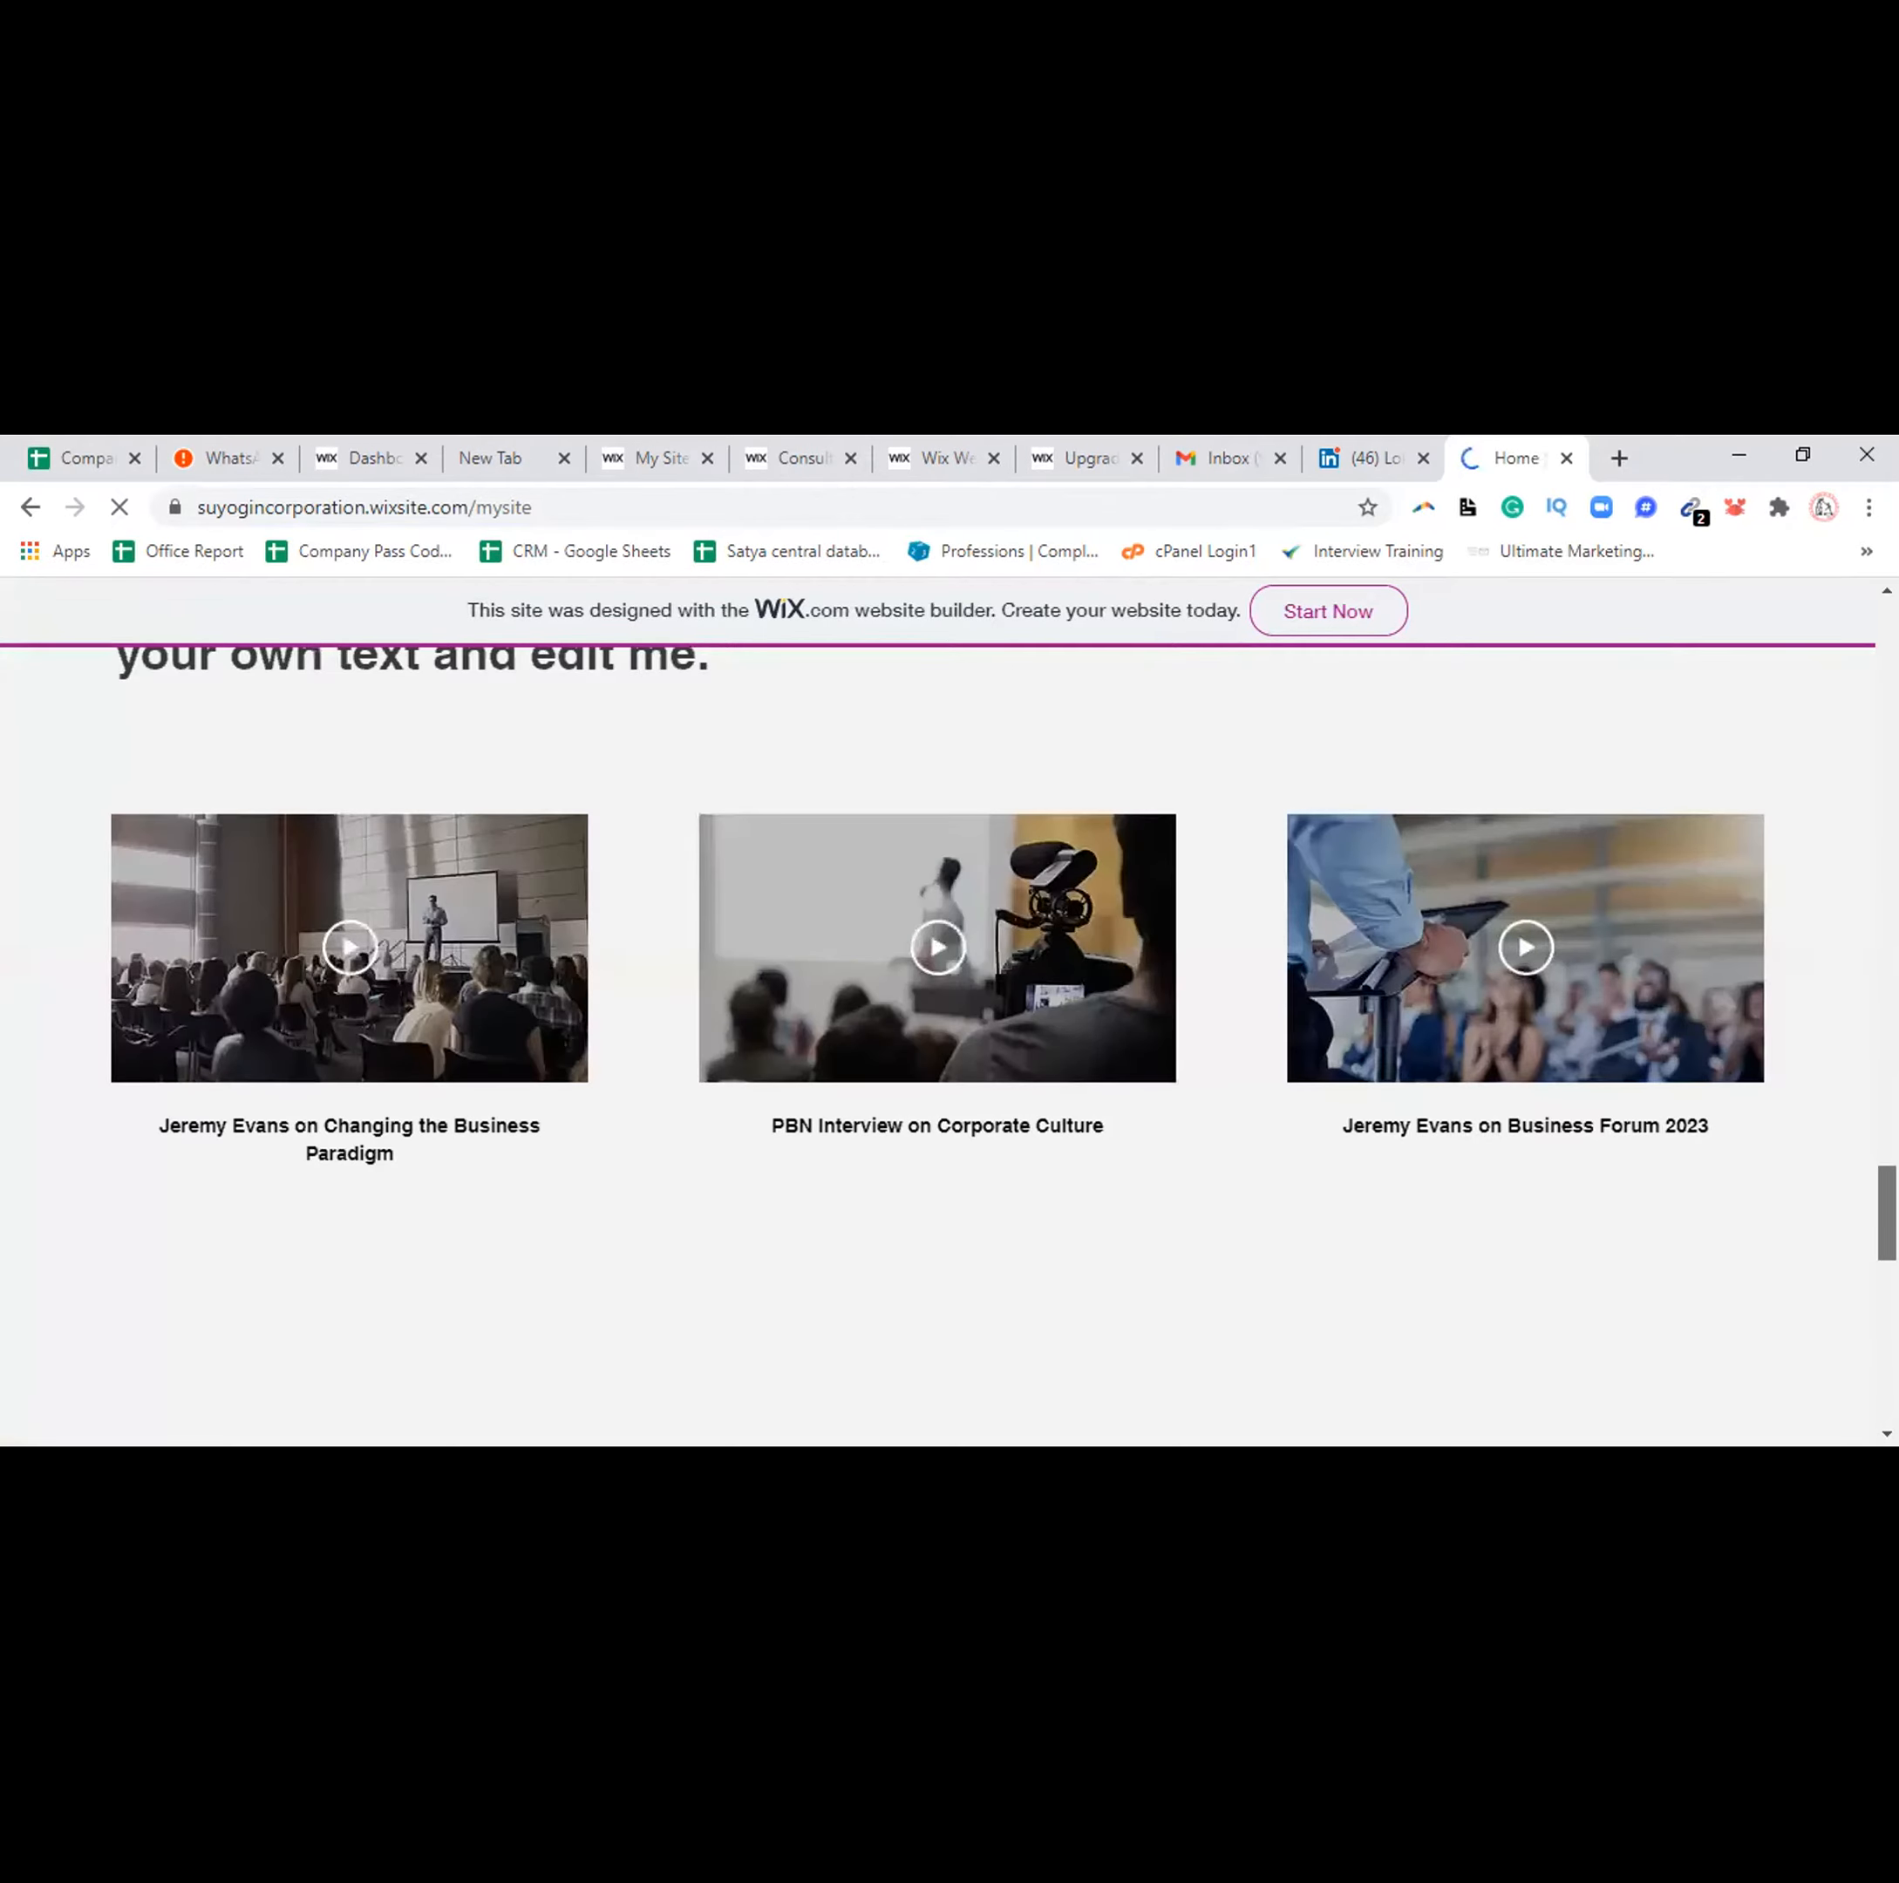
scroll(937, 1046, "down", 5)
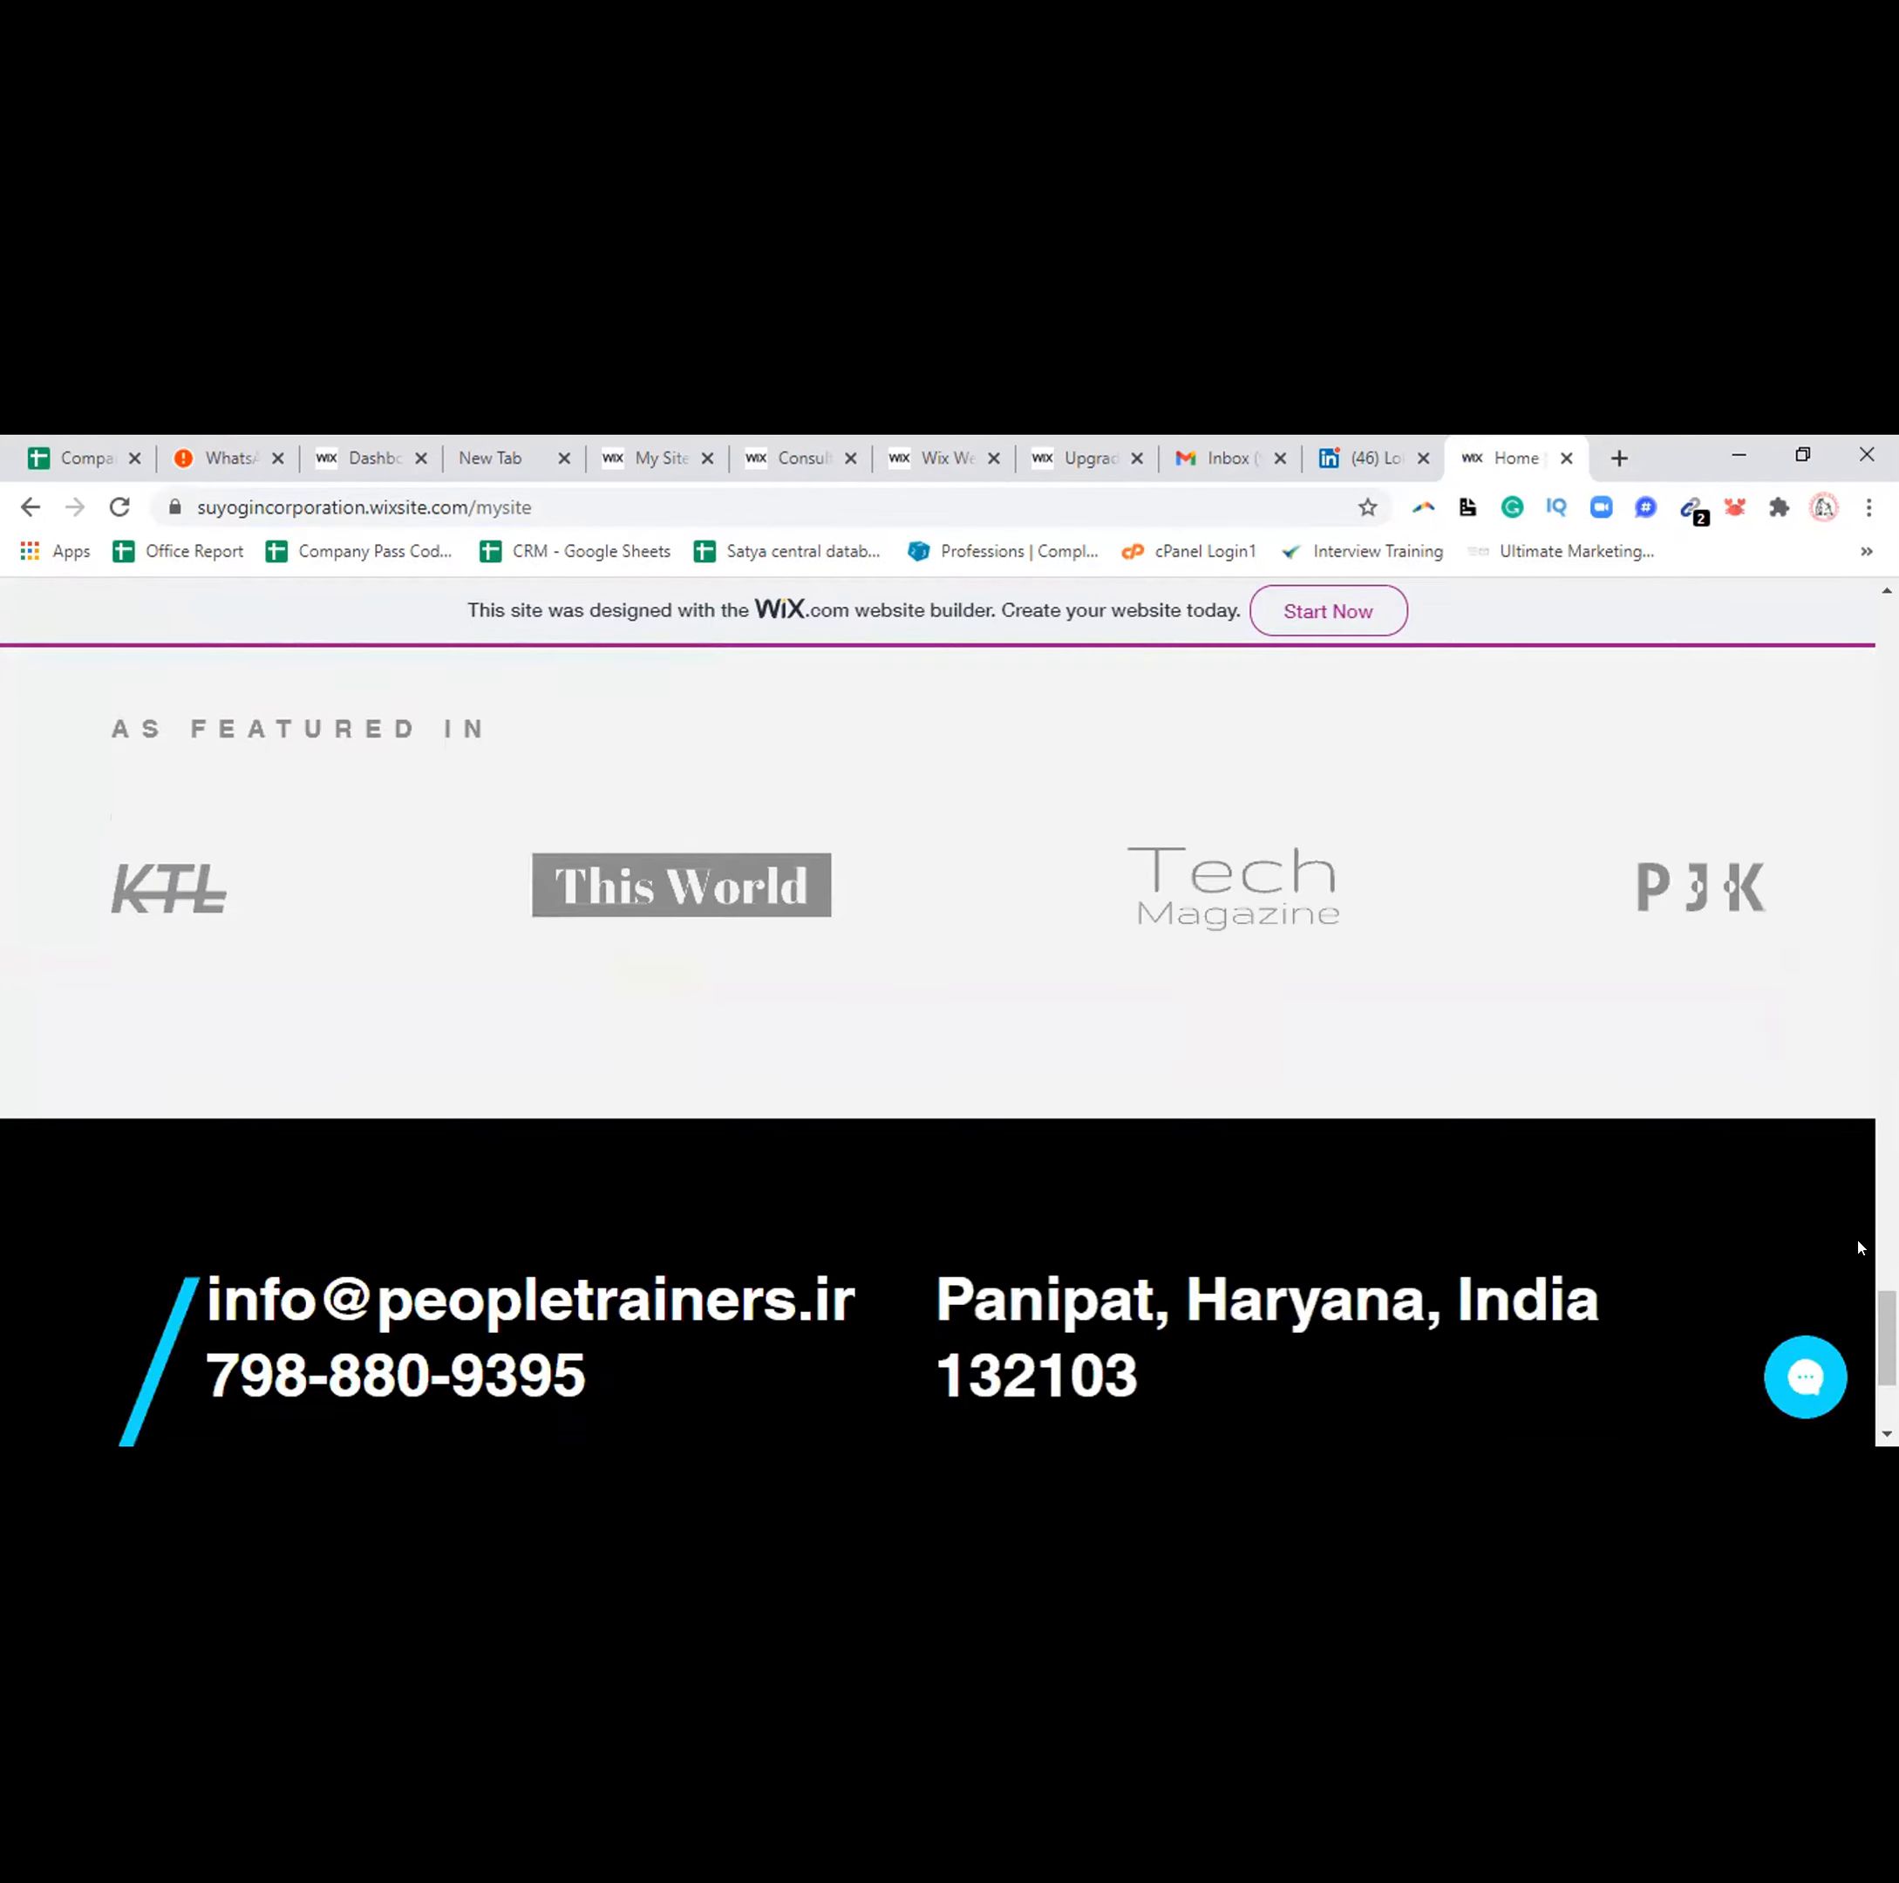
scroll(937, 1046, "up", 10)
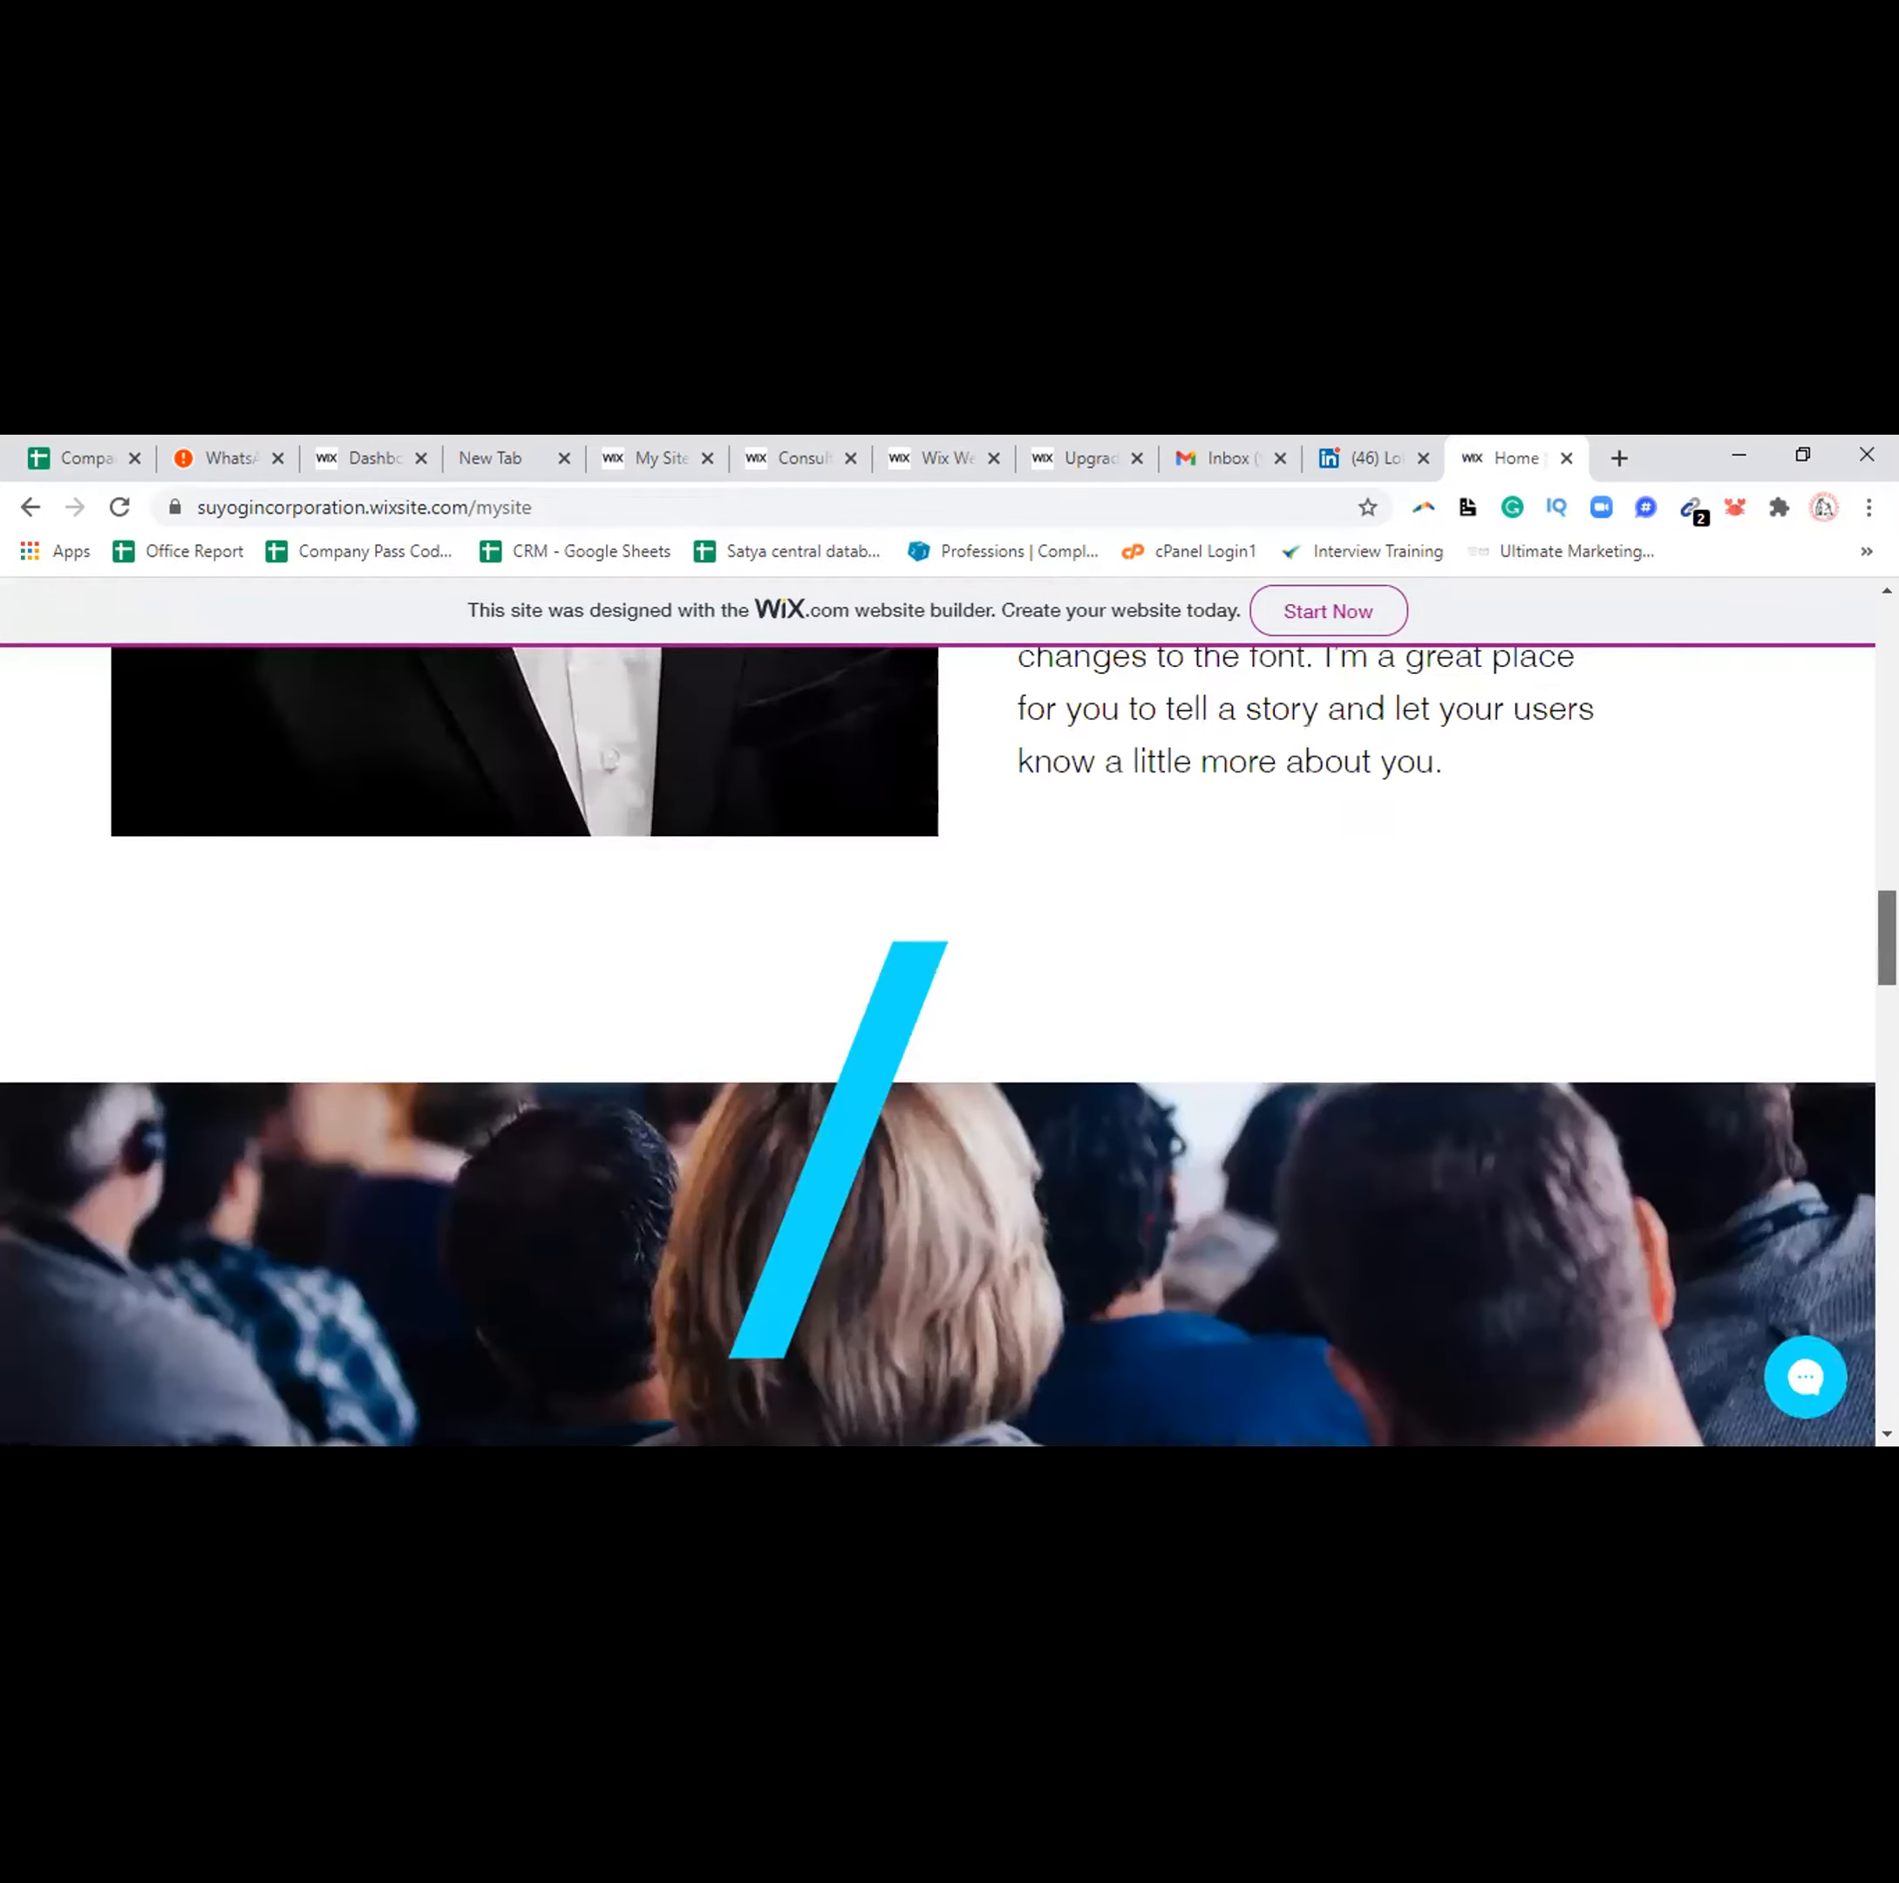
scroll(938, 1047, "up", 10)
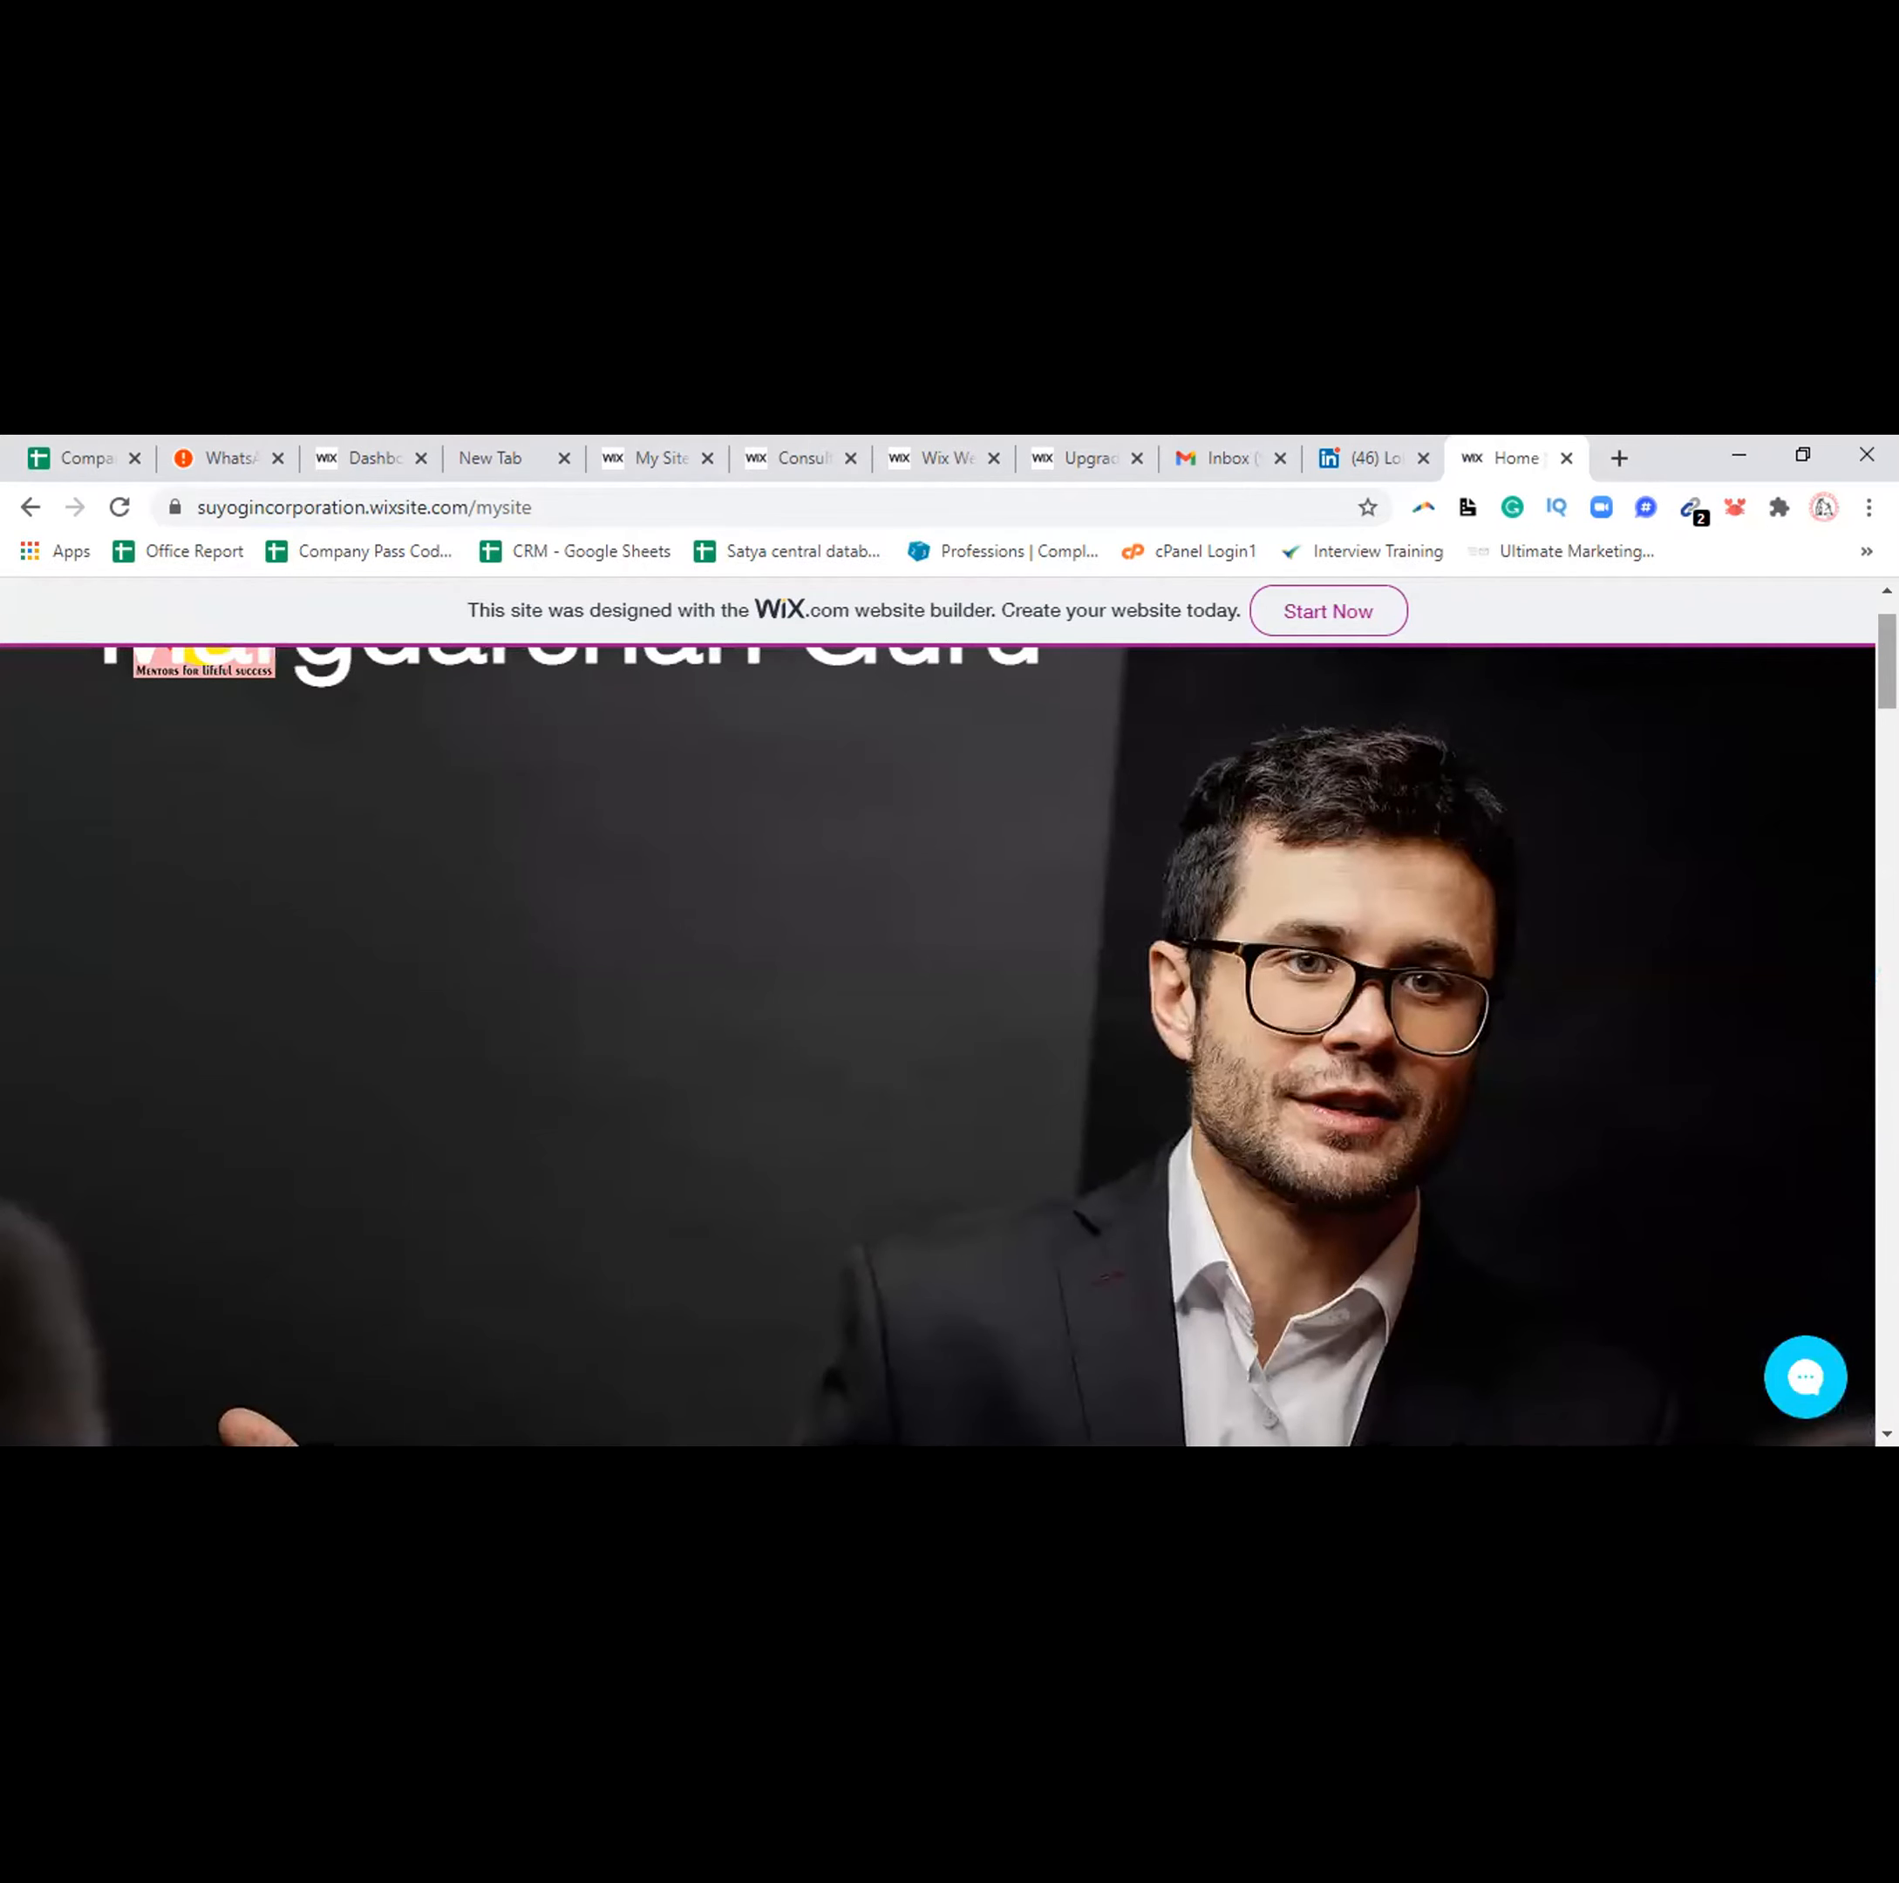
scroll(1861, 1288, "down", 5)
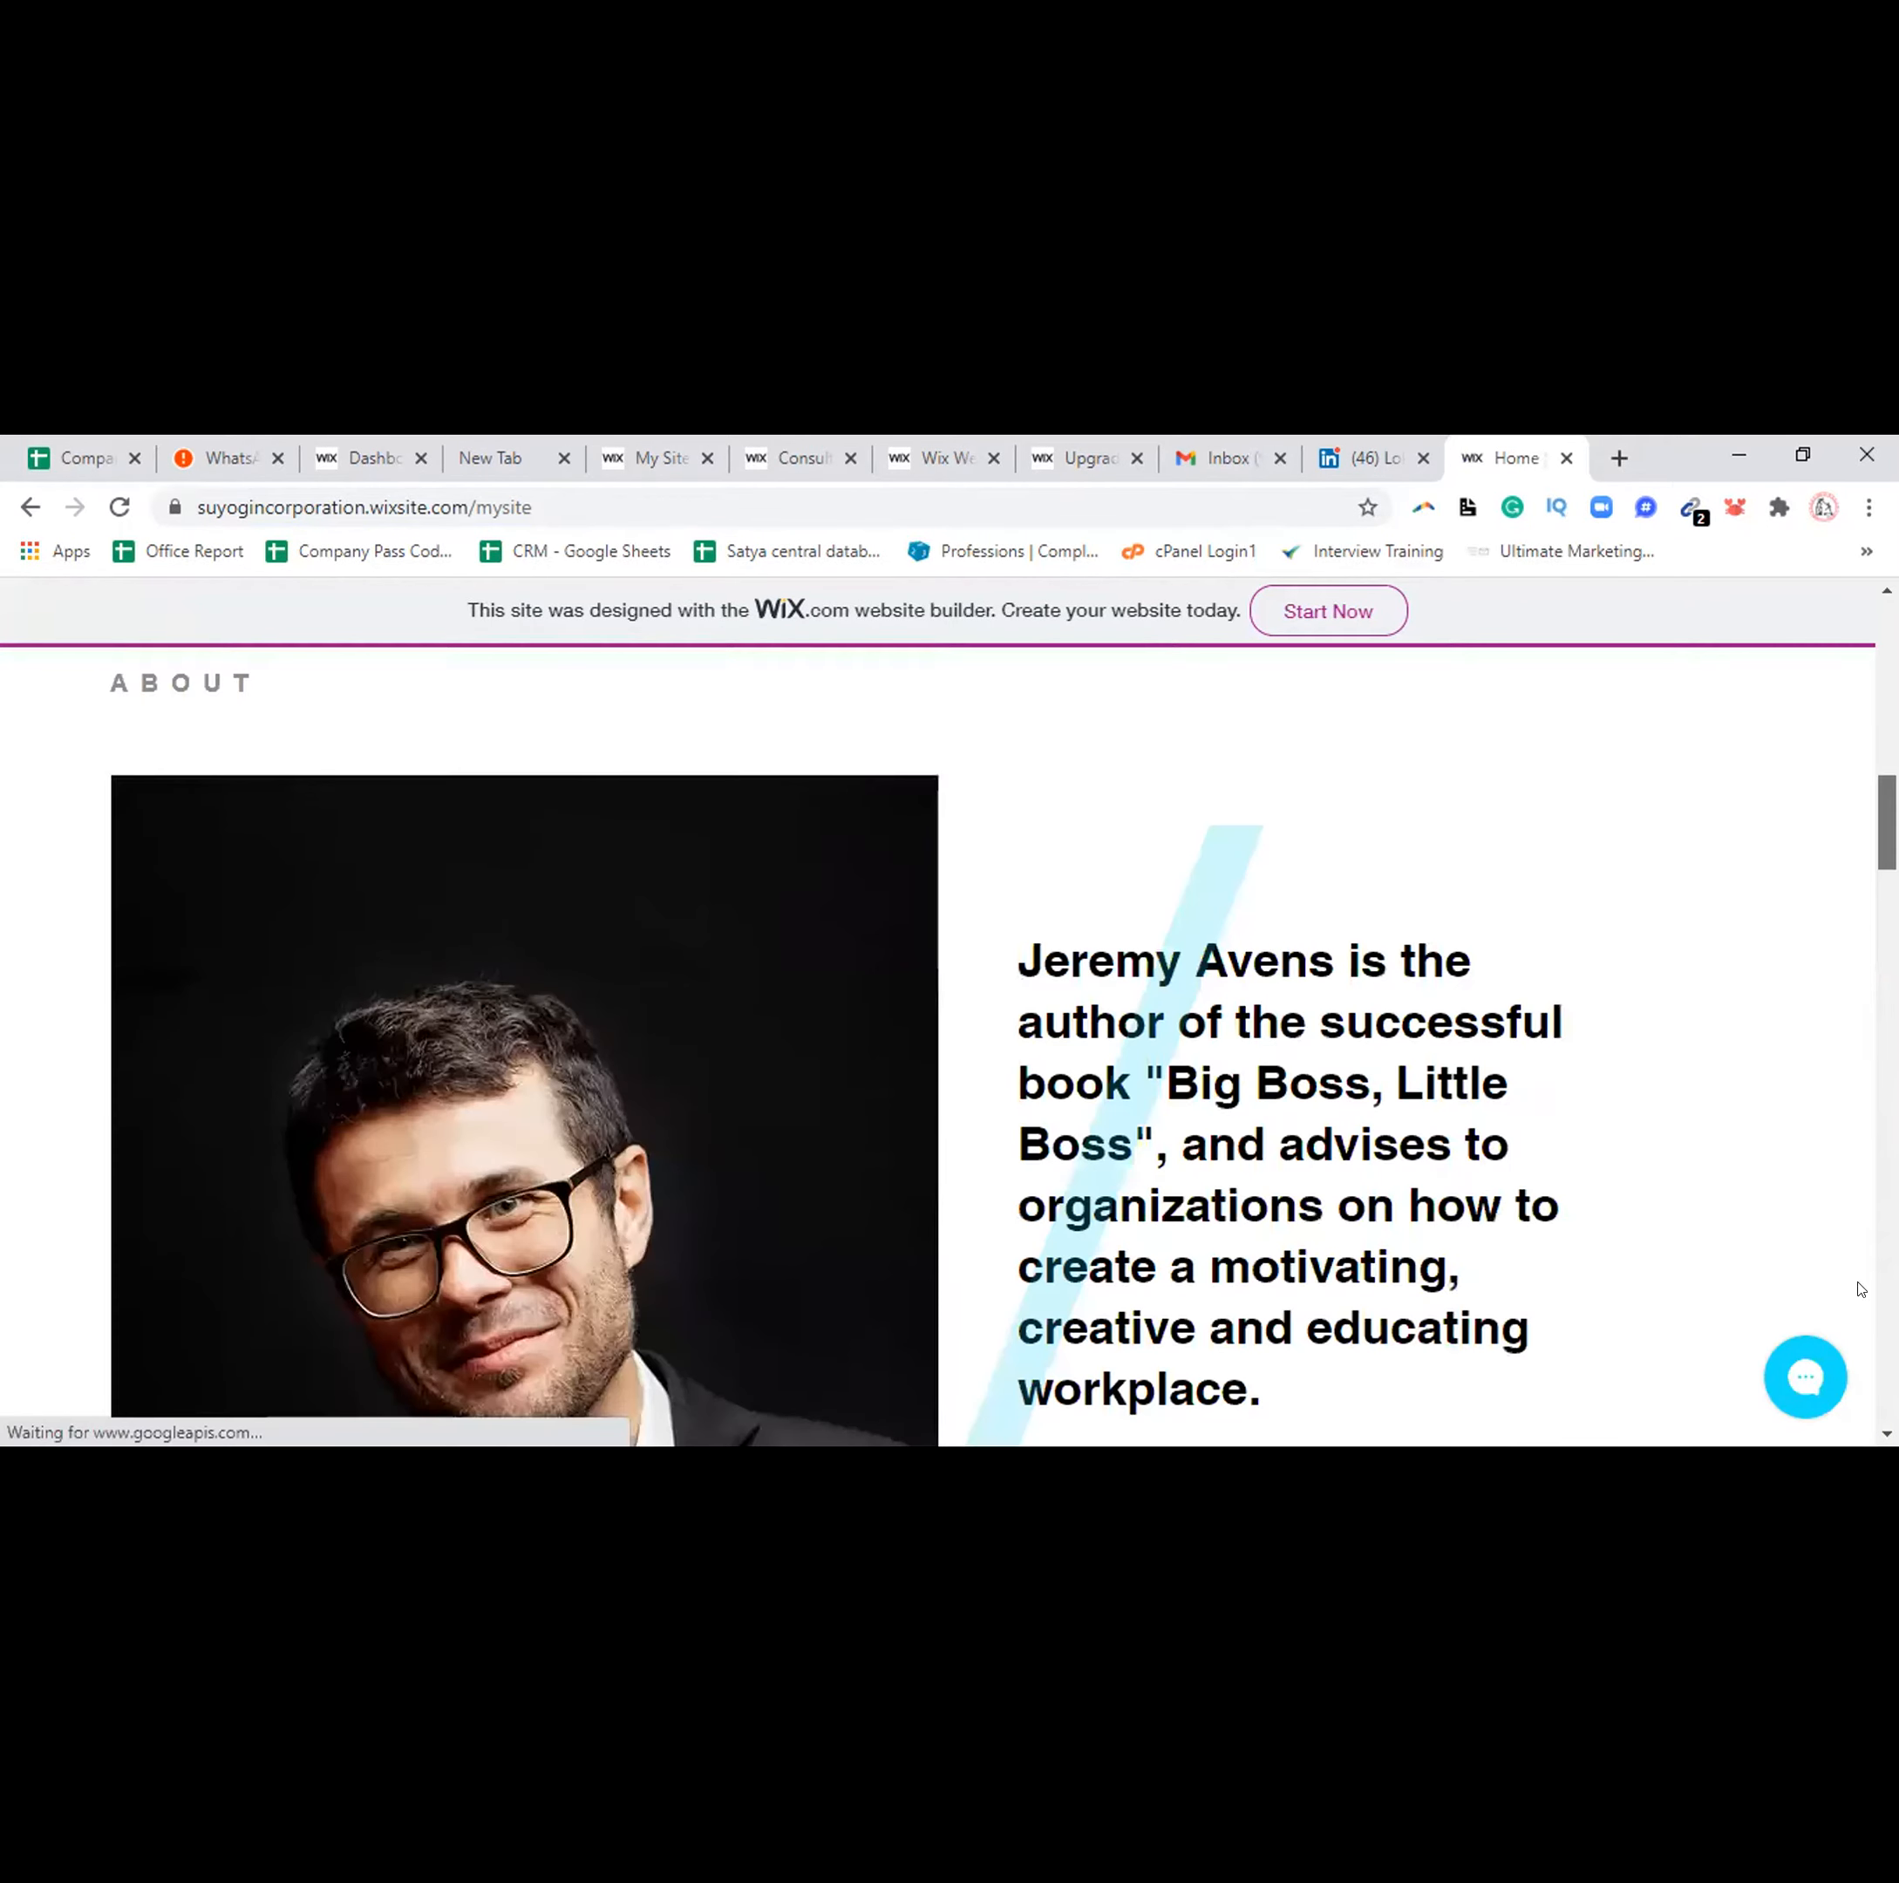
scroll(1861, 1289, "down", 5)
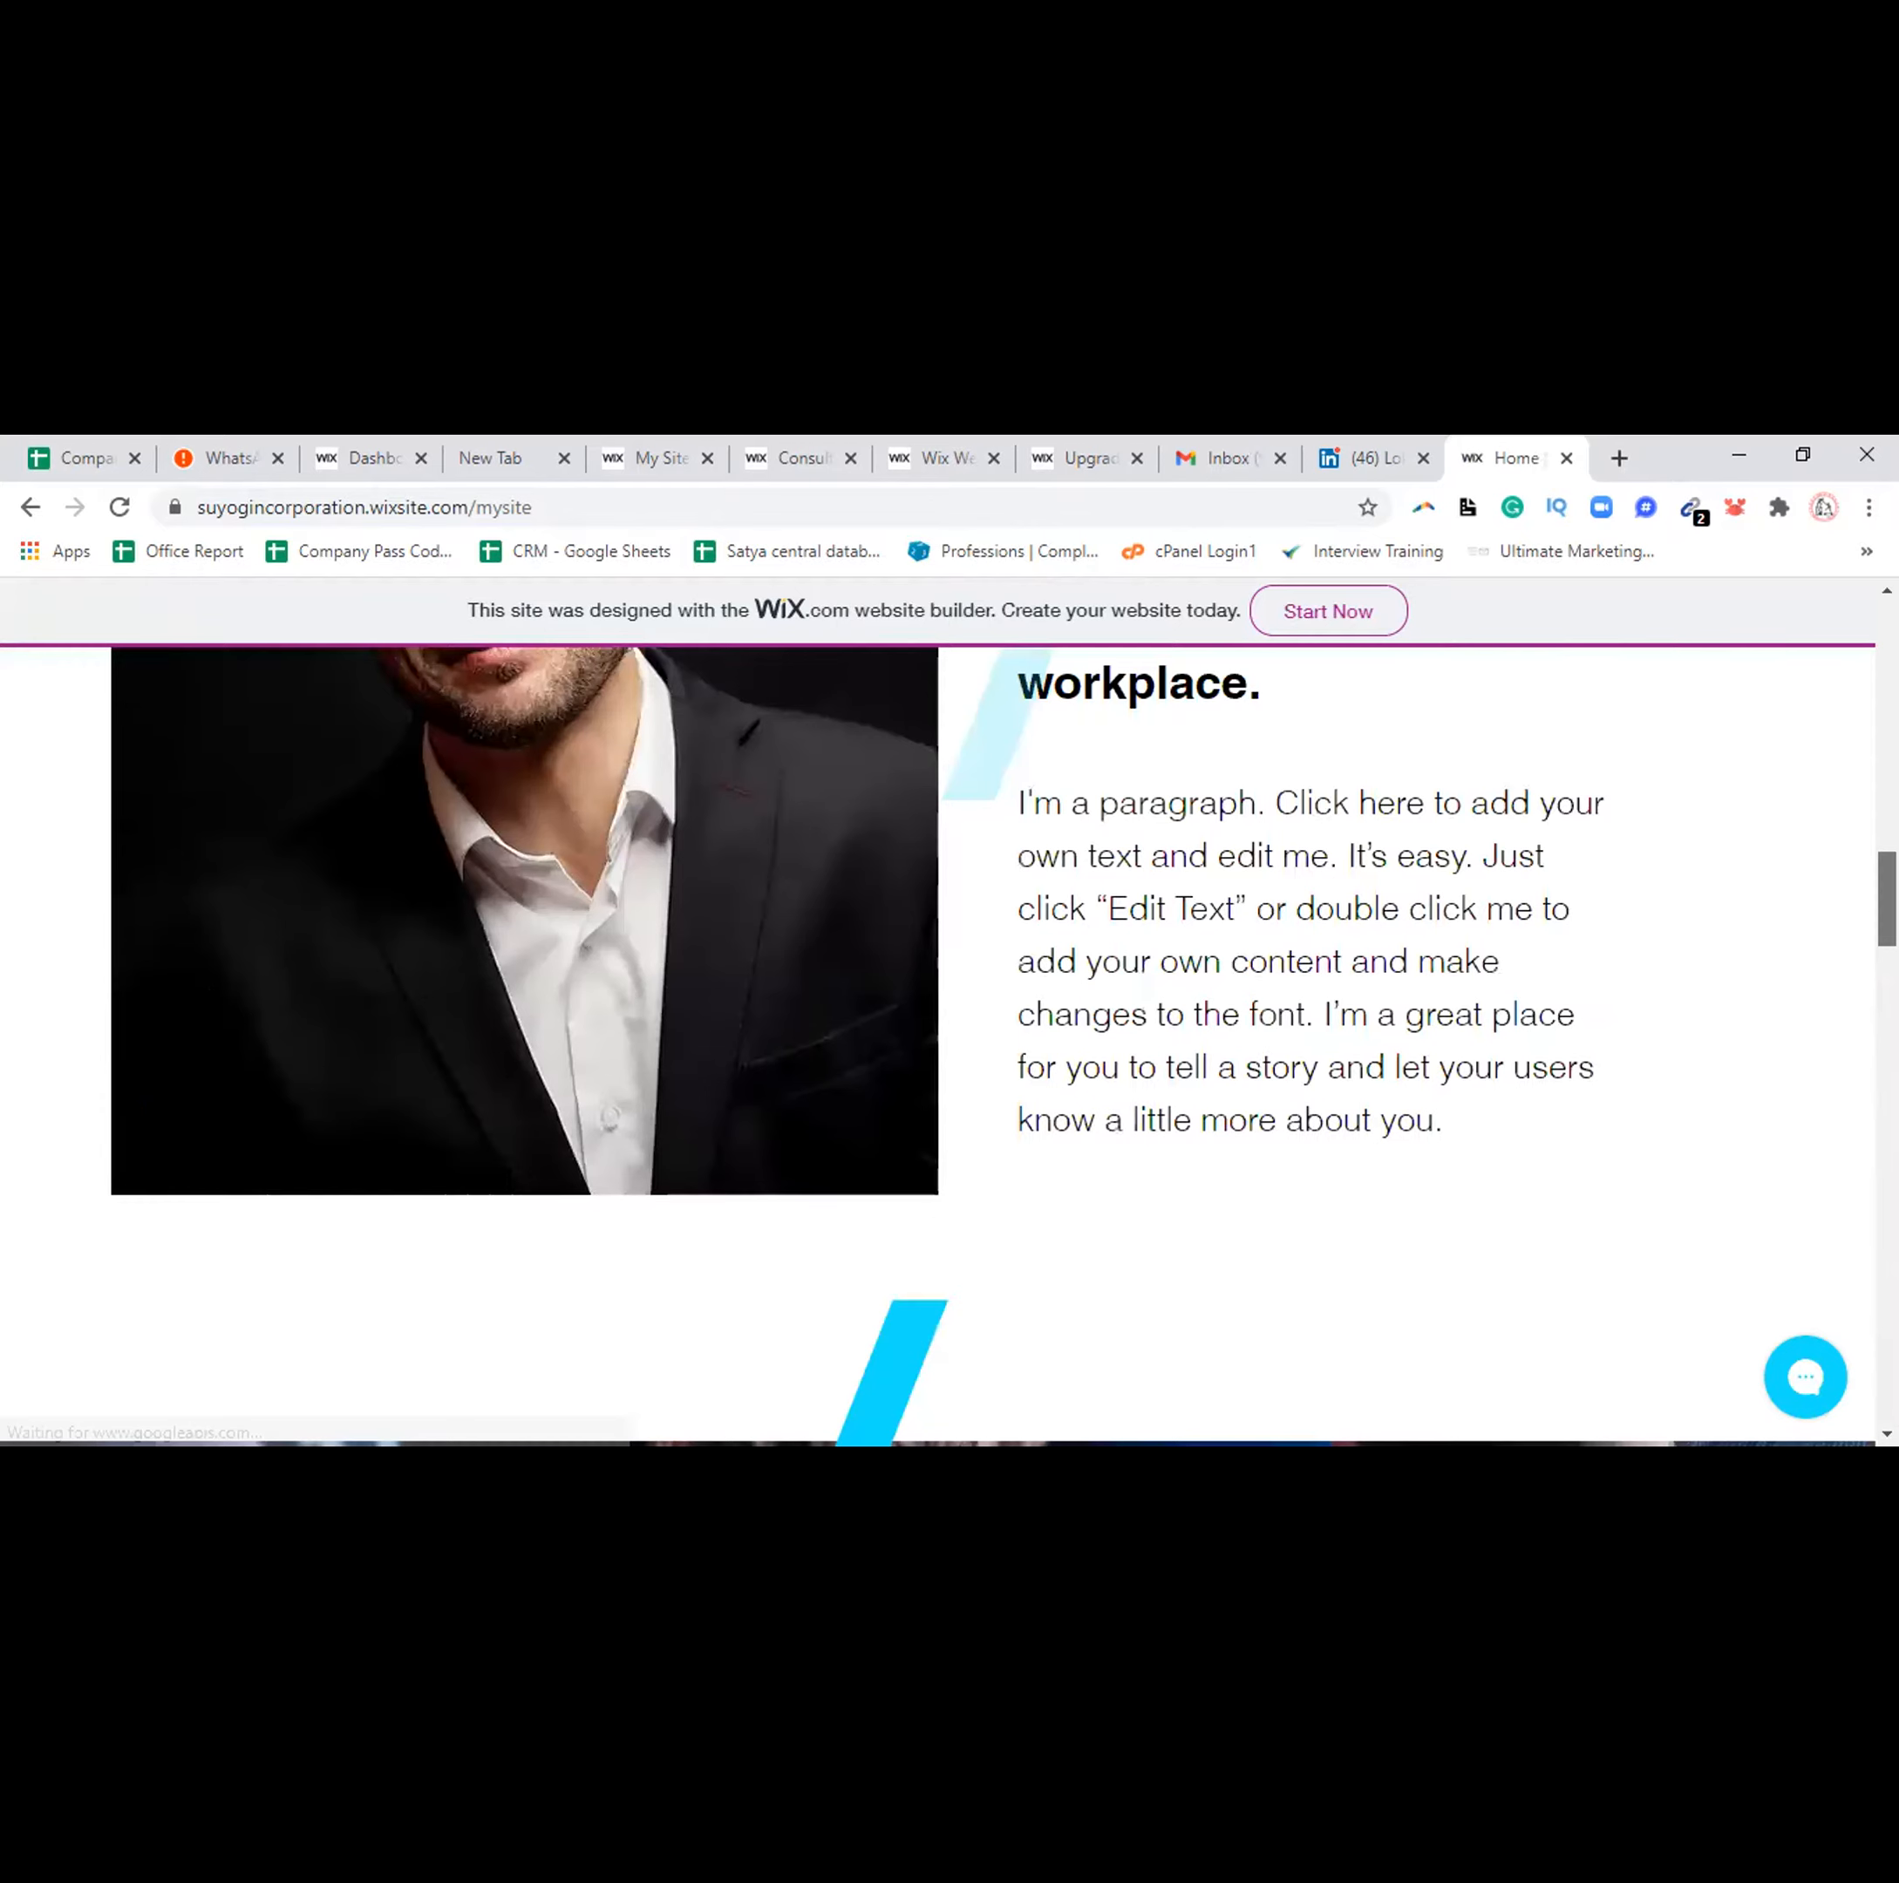
scroll(937, 1046, "up", 10)
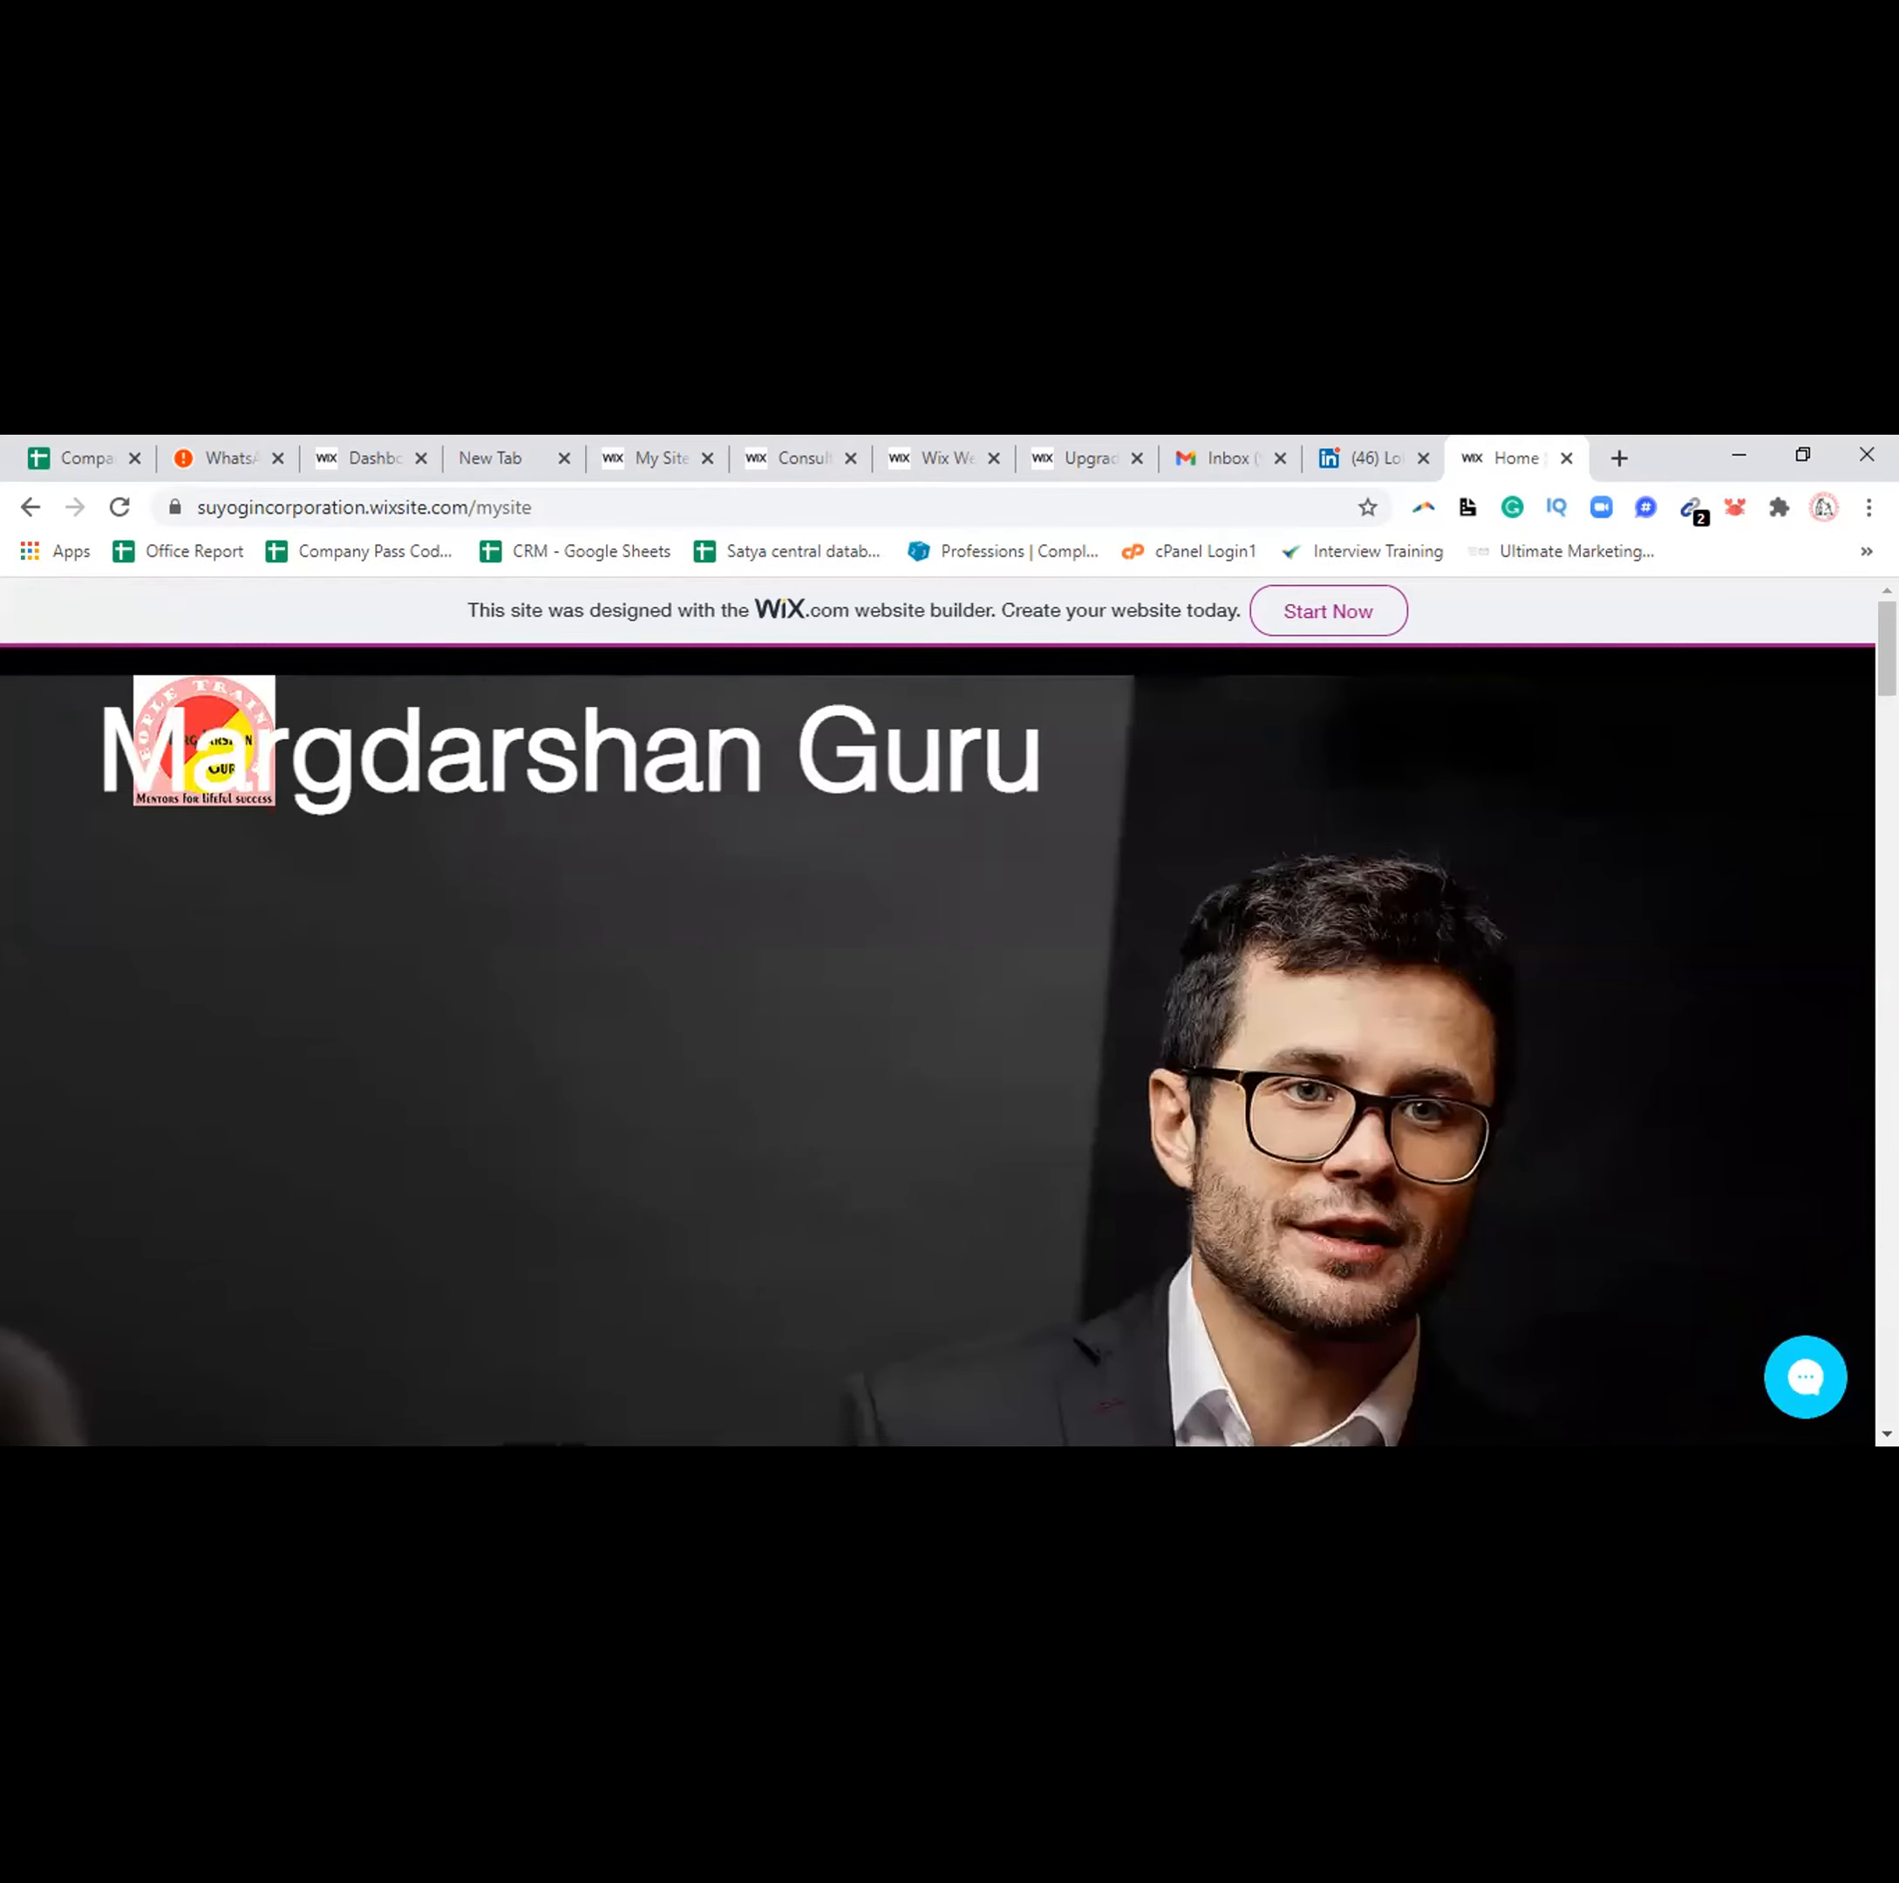
Return to the editor tab, dismiss the publish Congratulations dialog, and exit Preview to editing
left_click(28, 510)
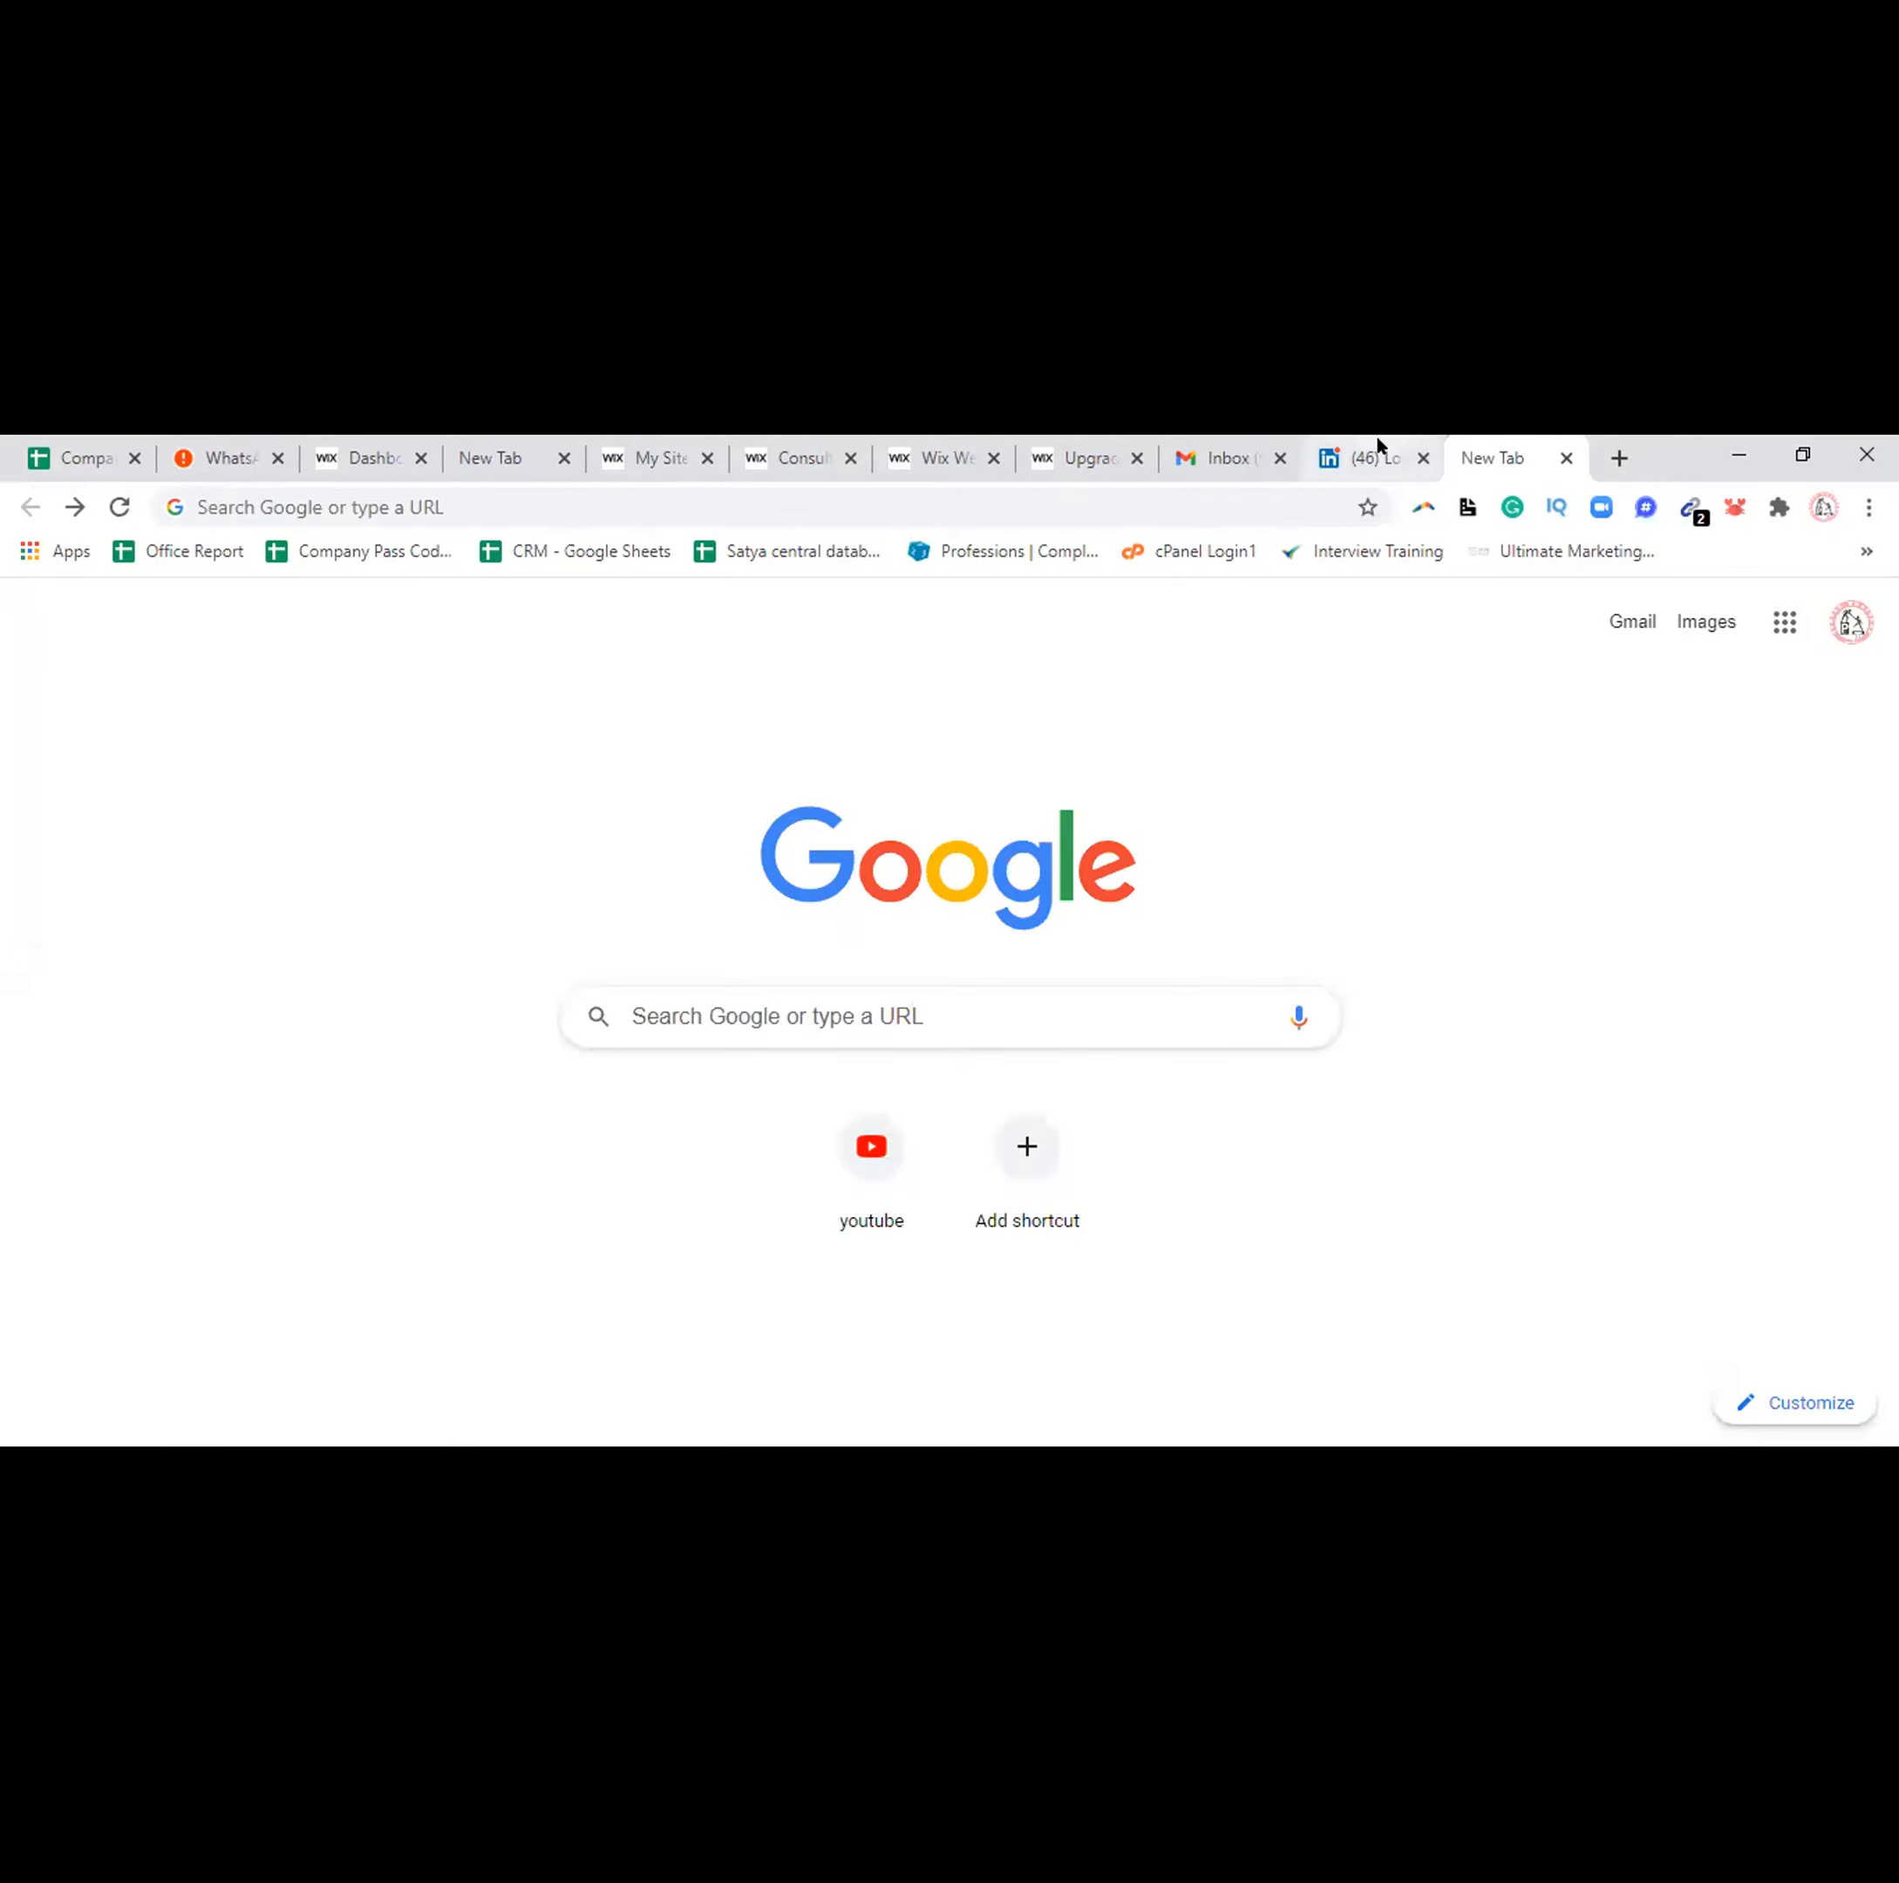
left_click(1072, 447)
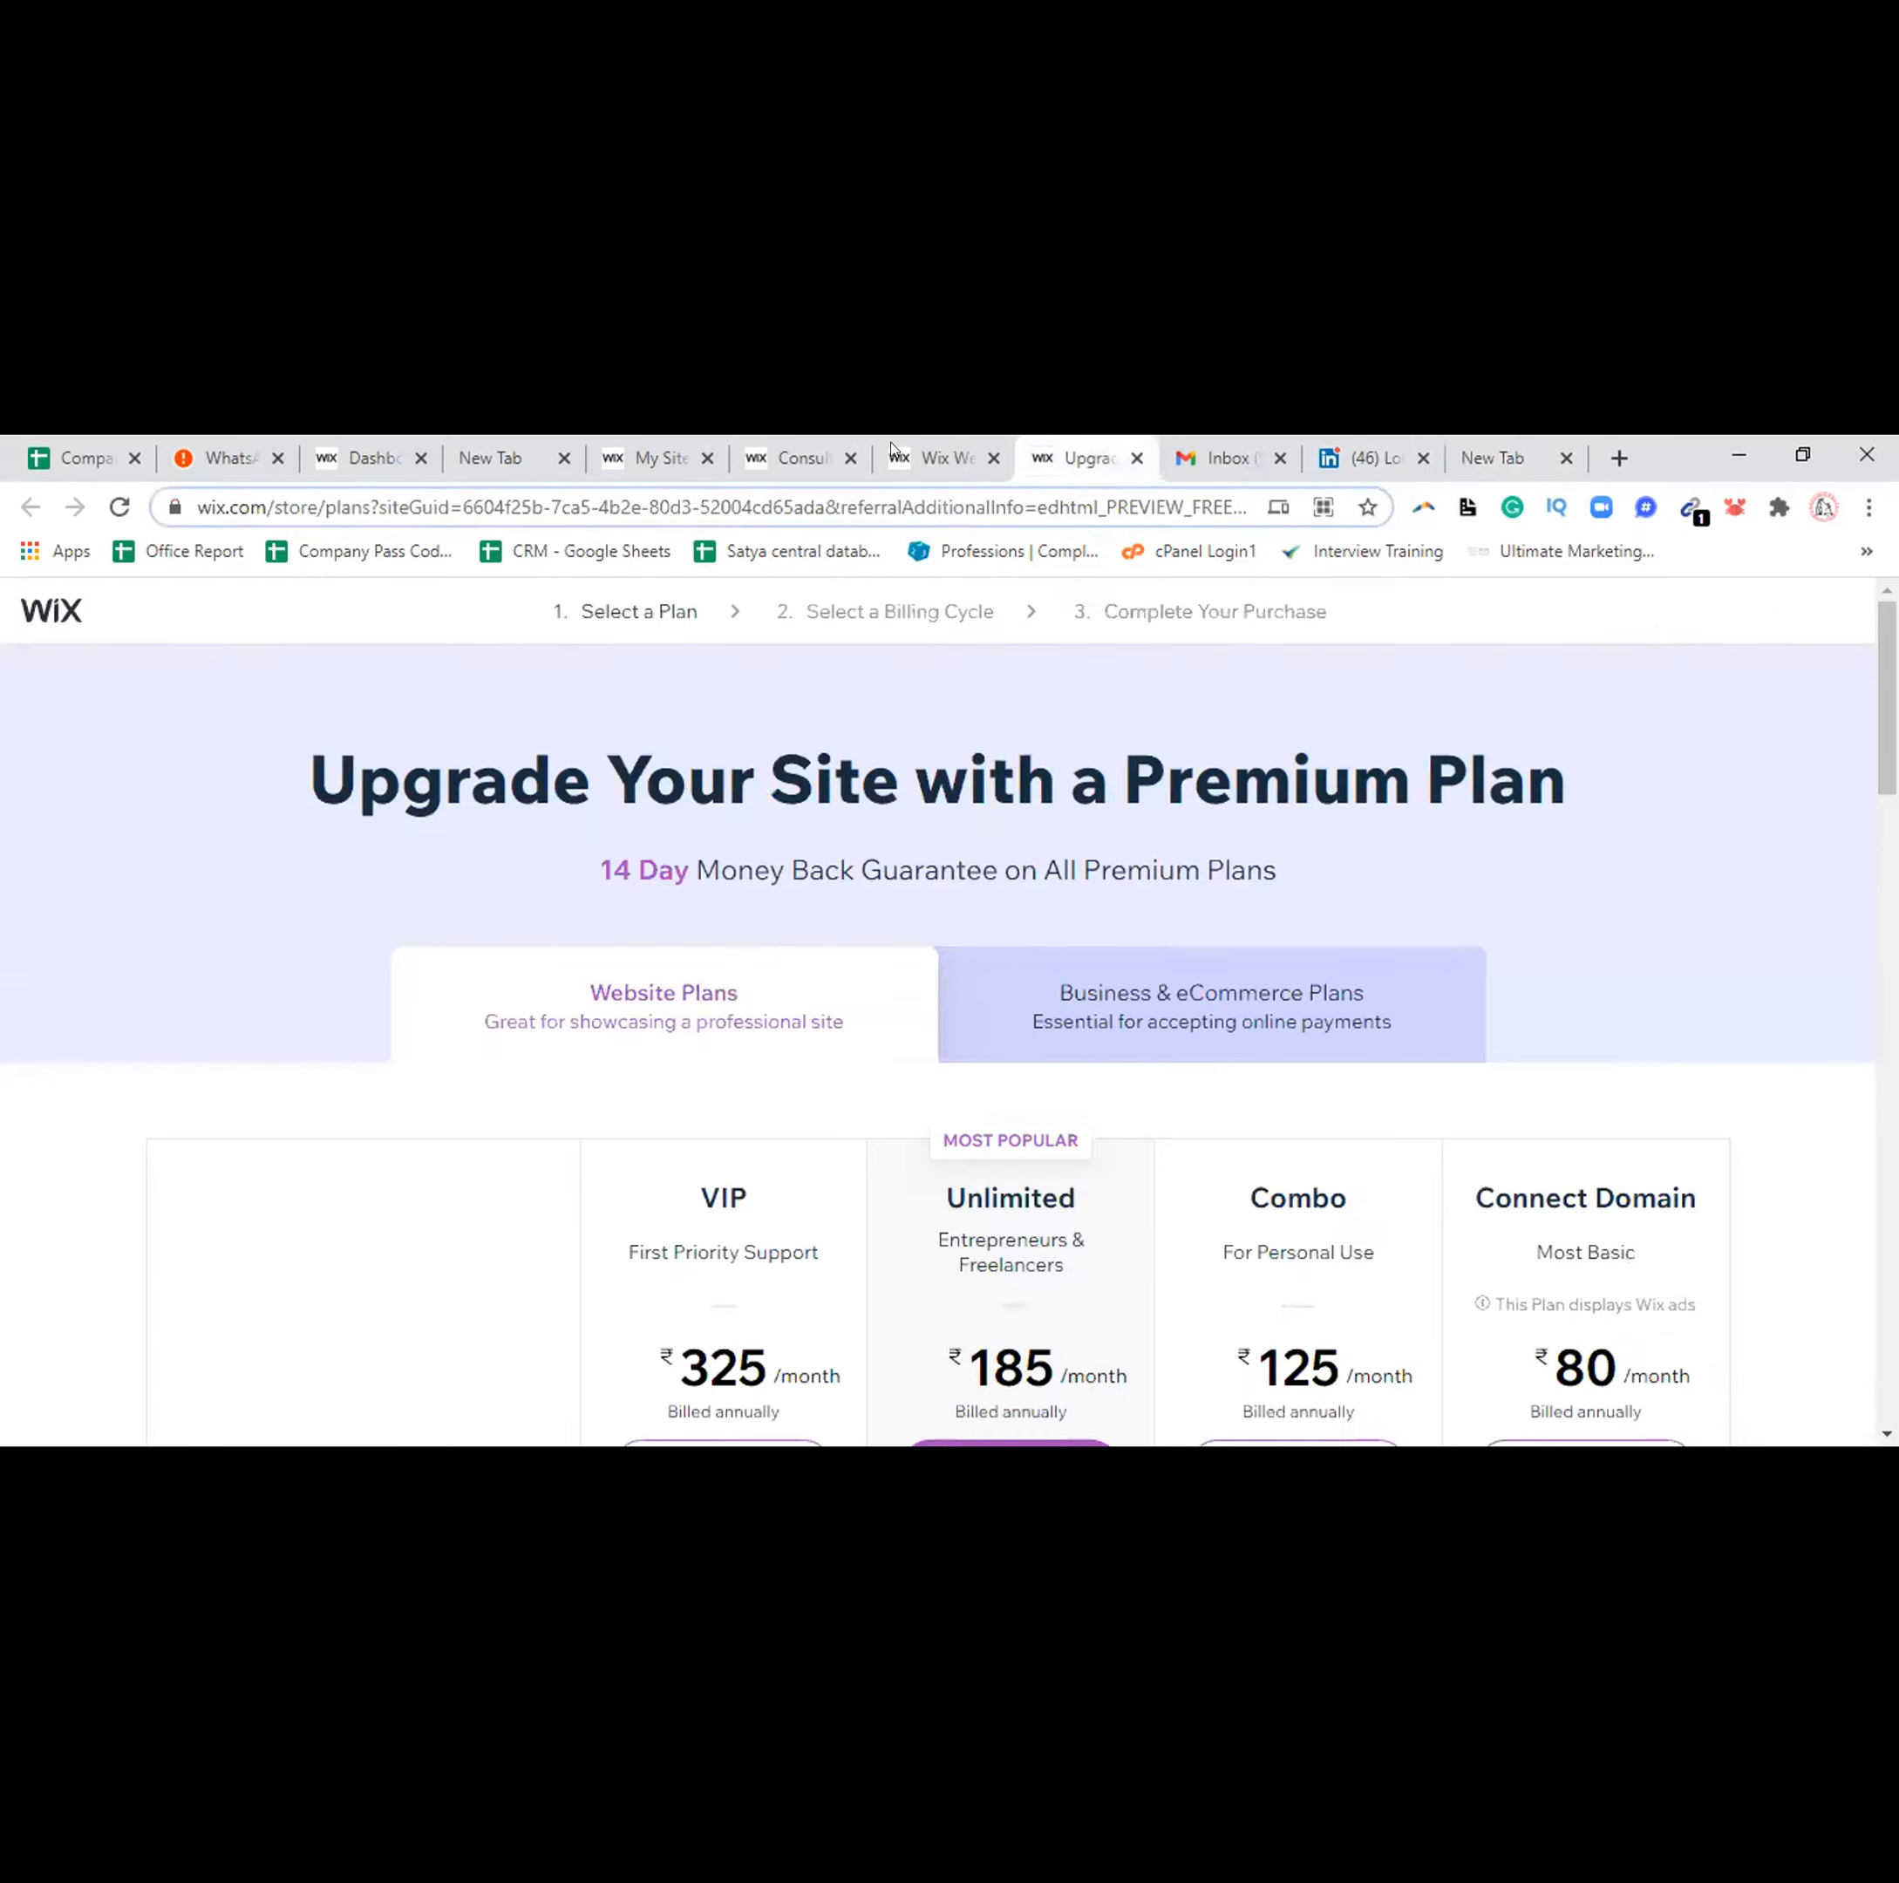
left_click(940, 448)
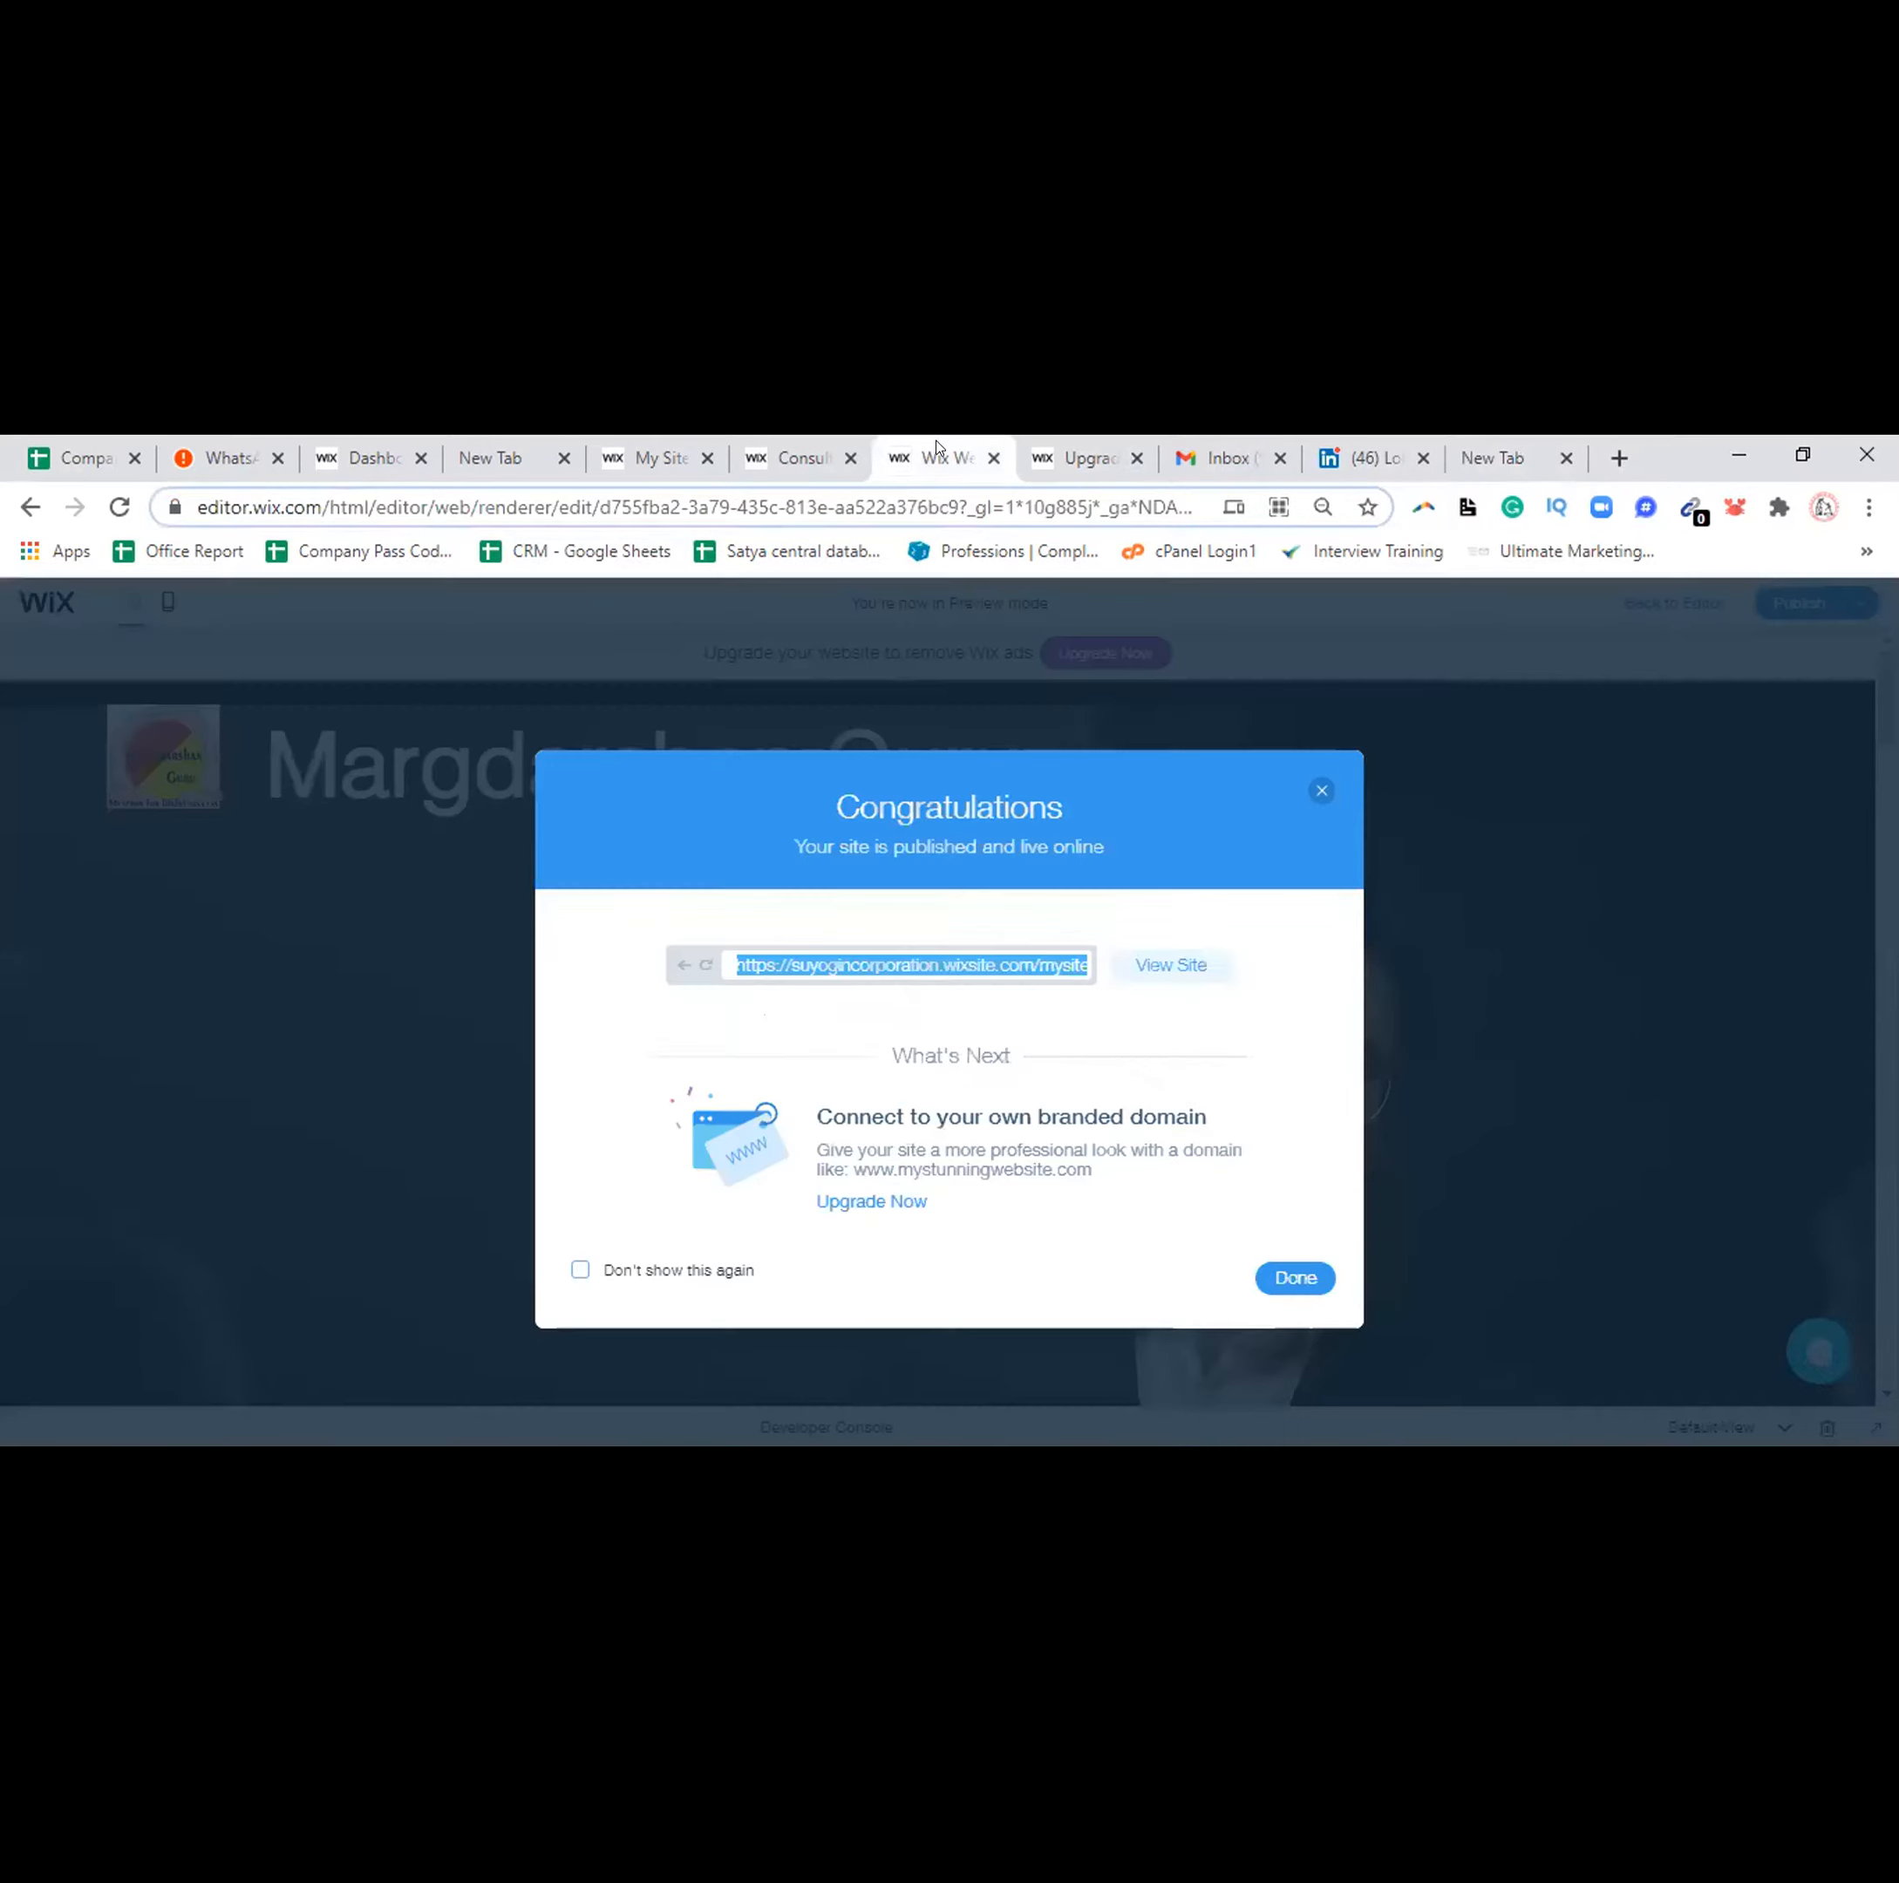
left_click(1276, 1270)
left_click(1852, 892)
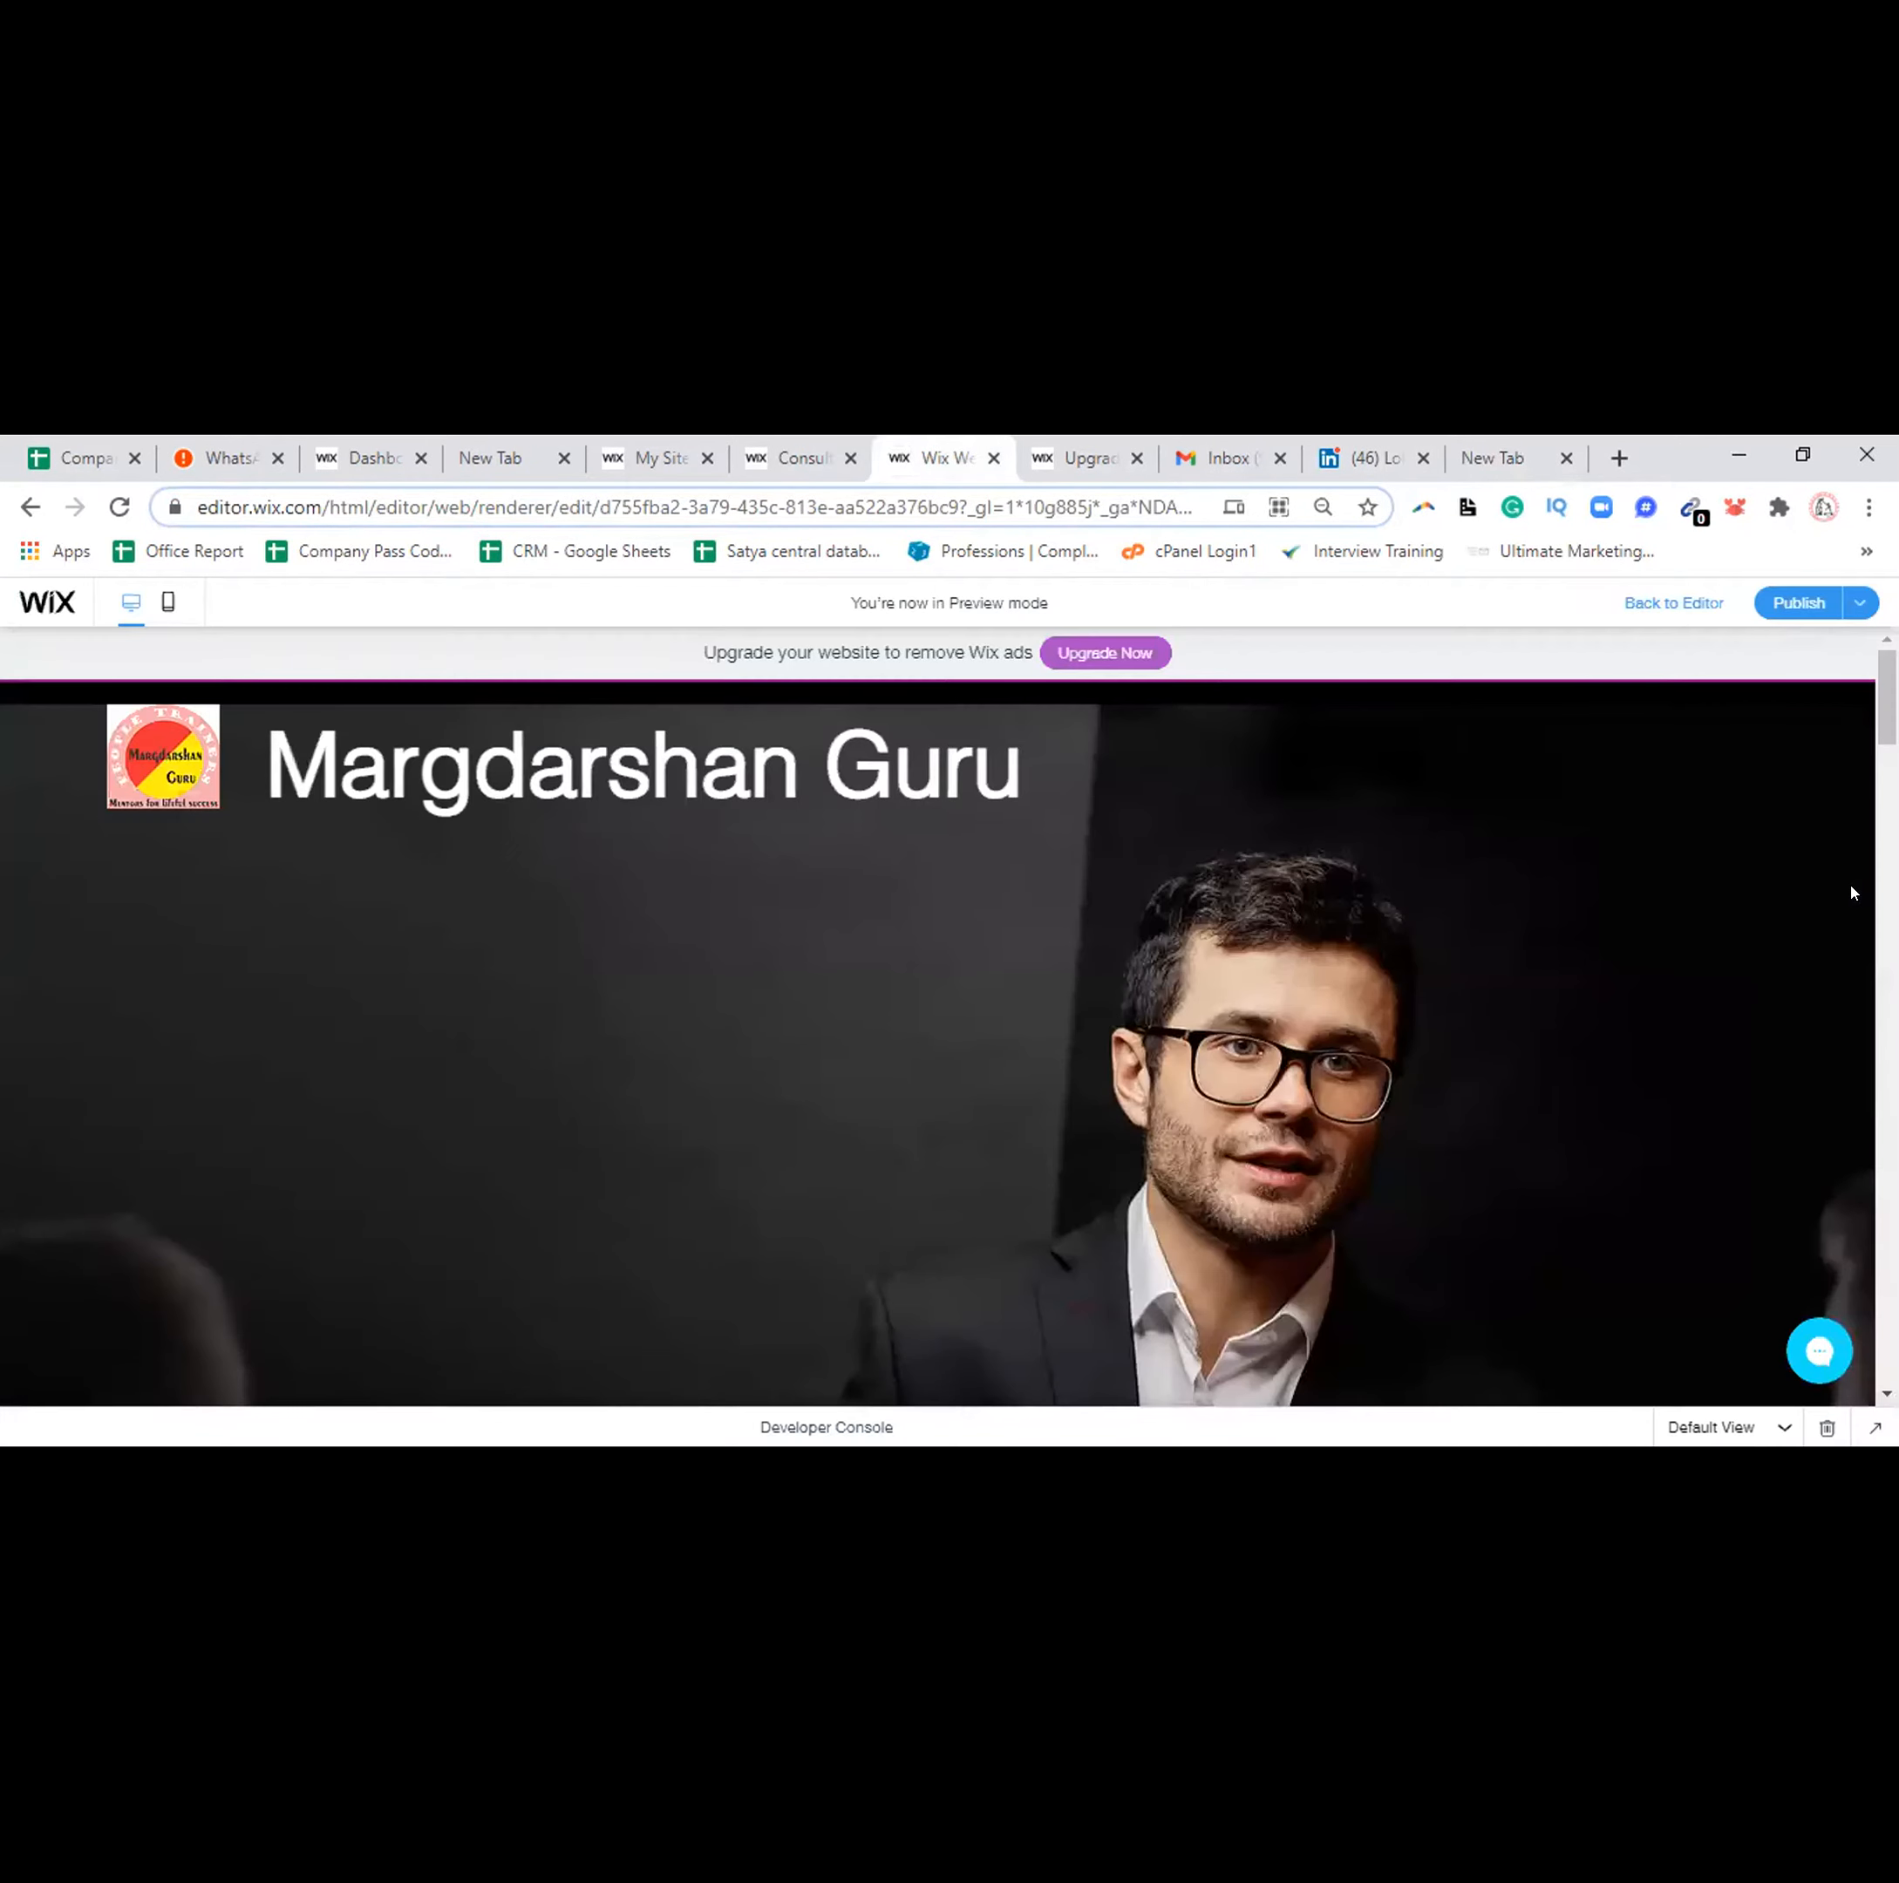
left_click(1686, 606)
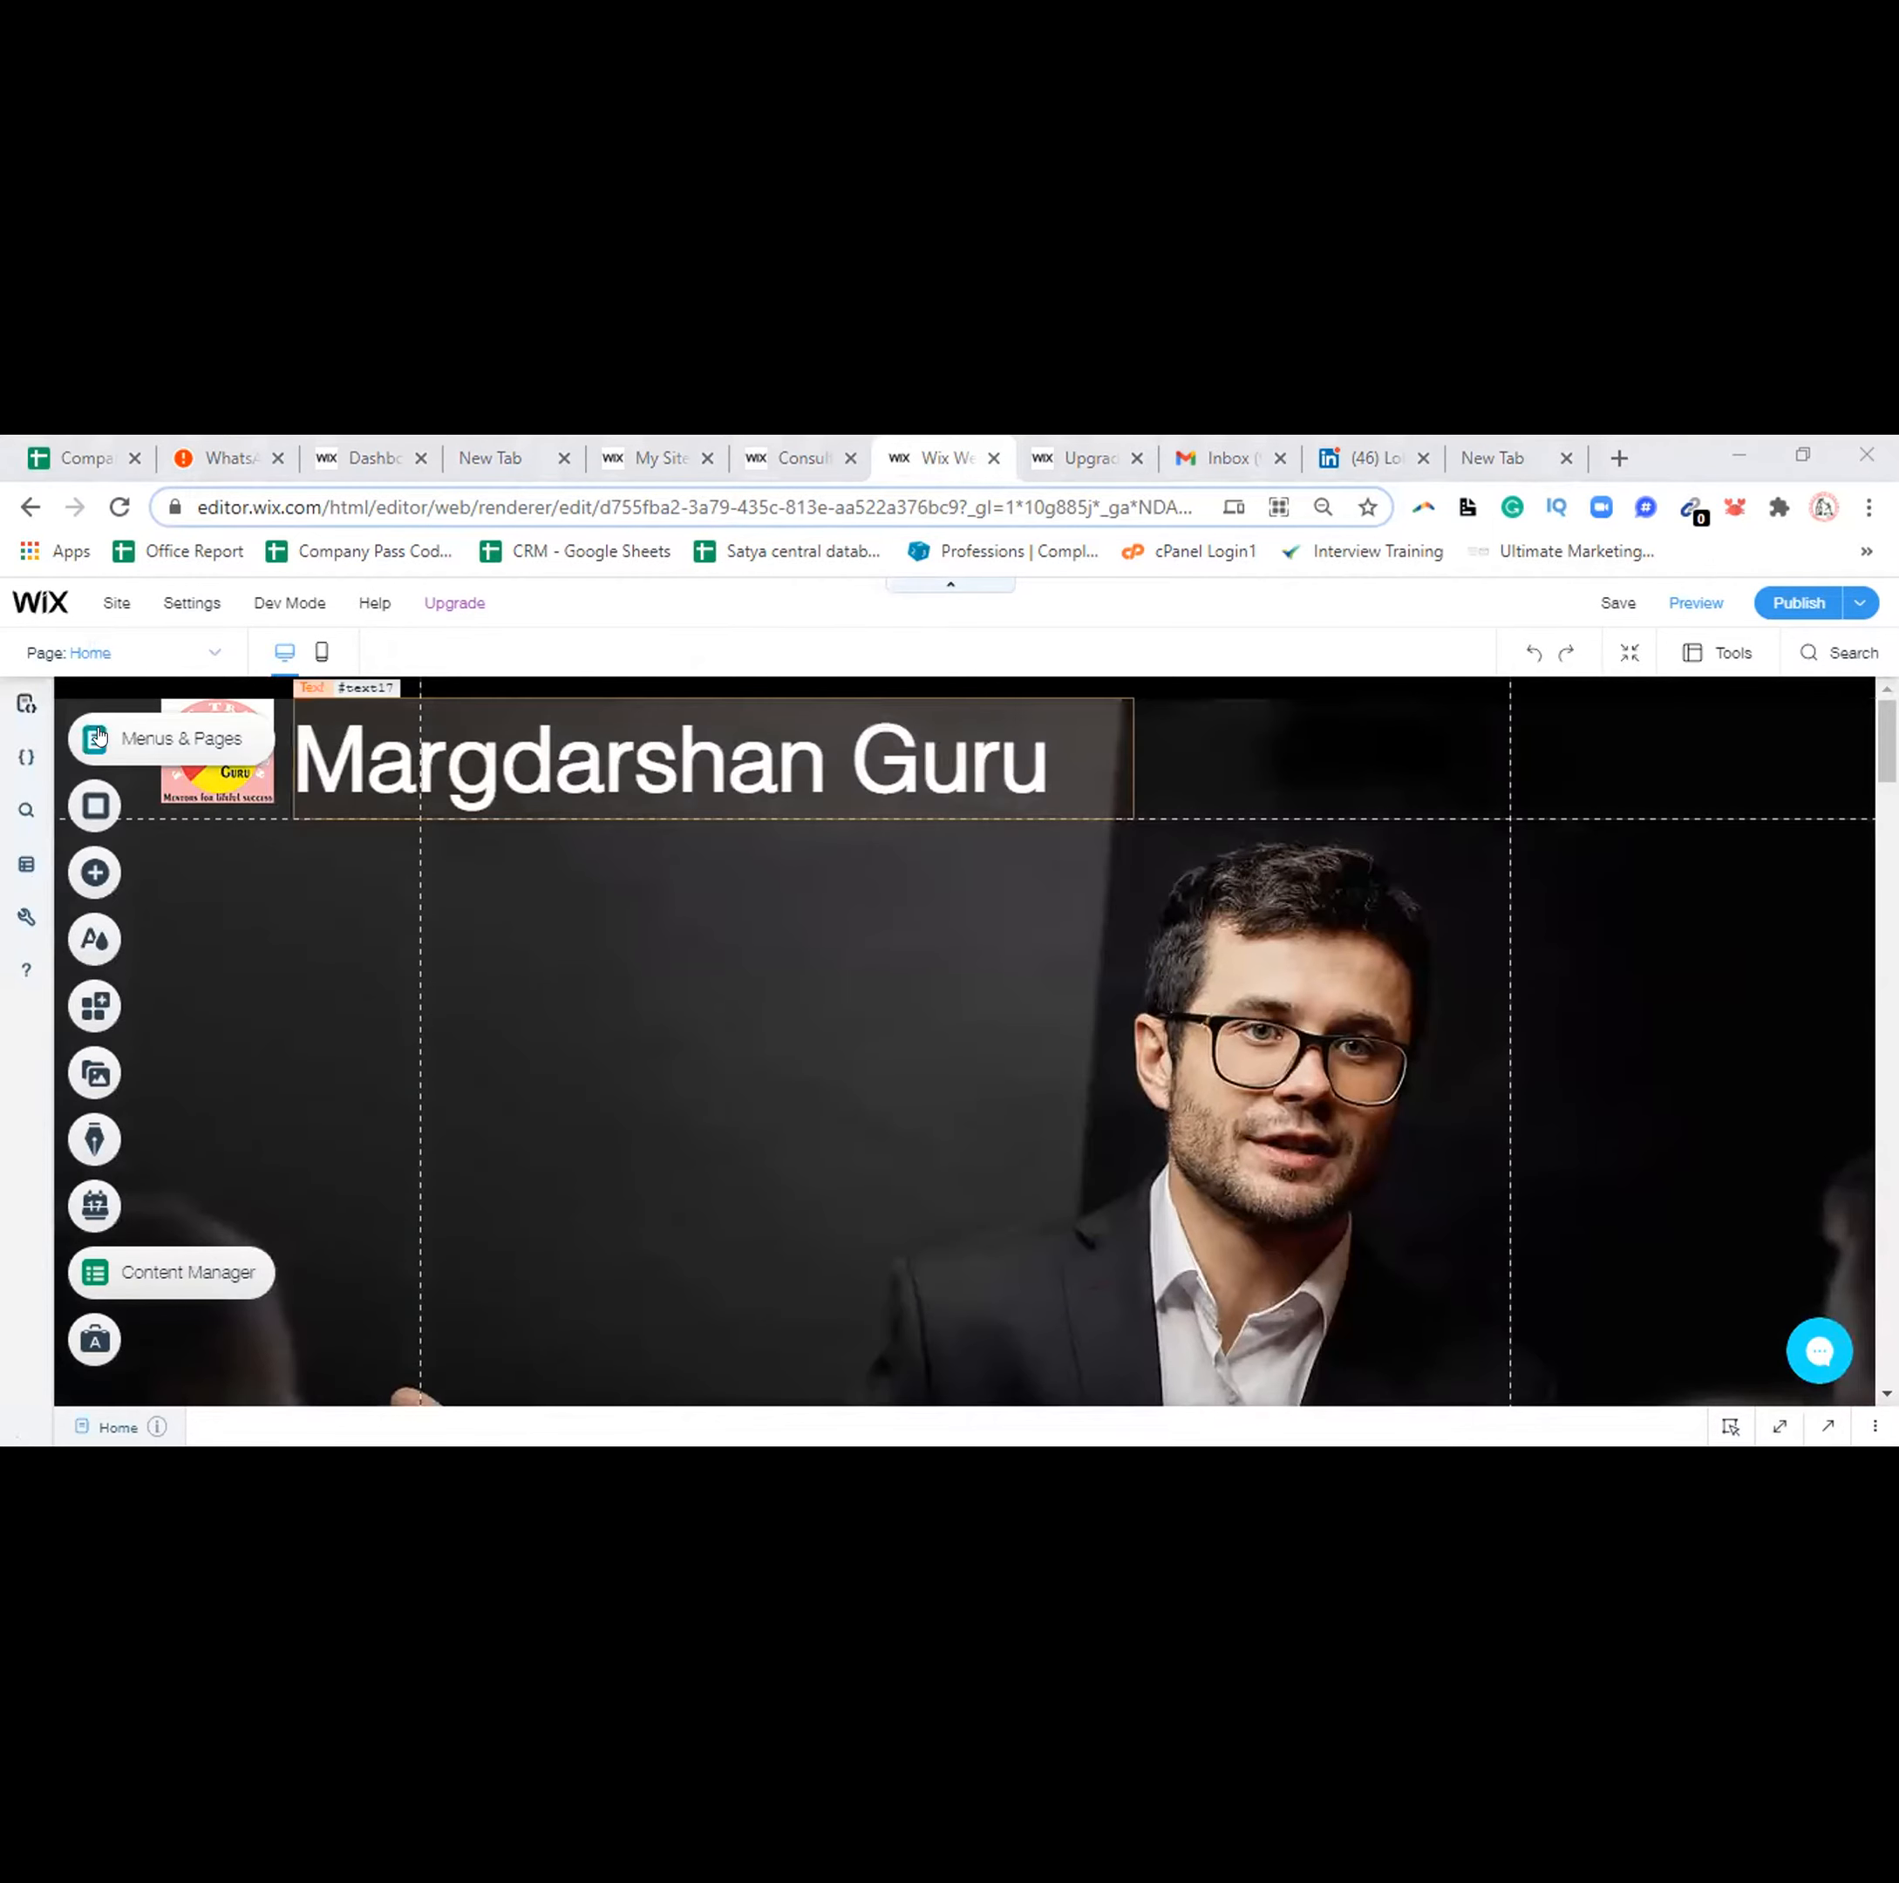
Make the site header taller, to about 205 px
left_click(97, 738)
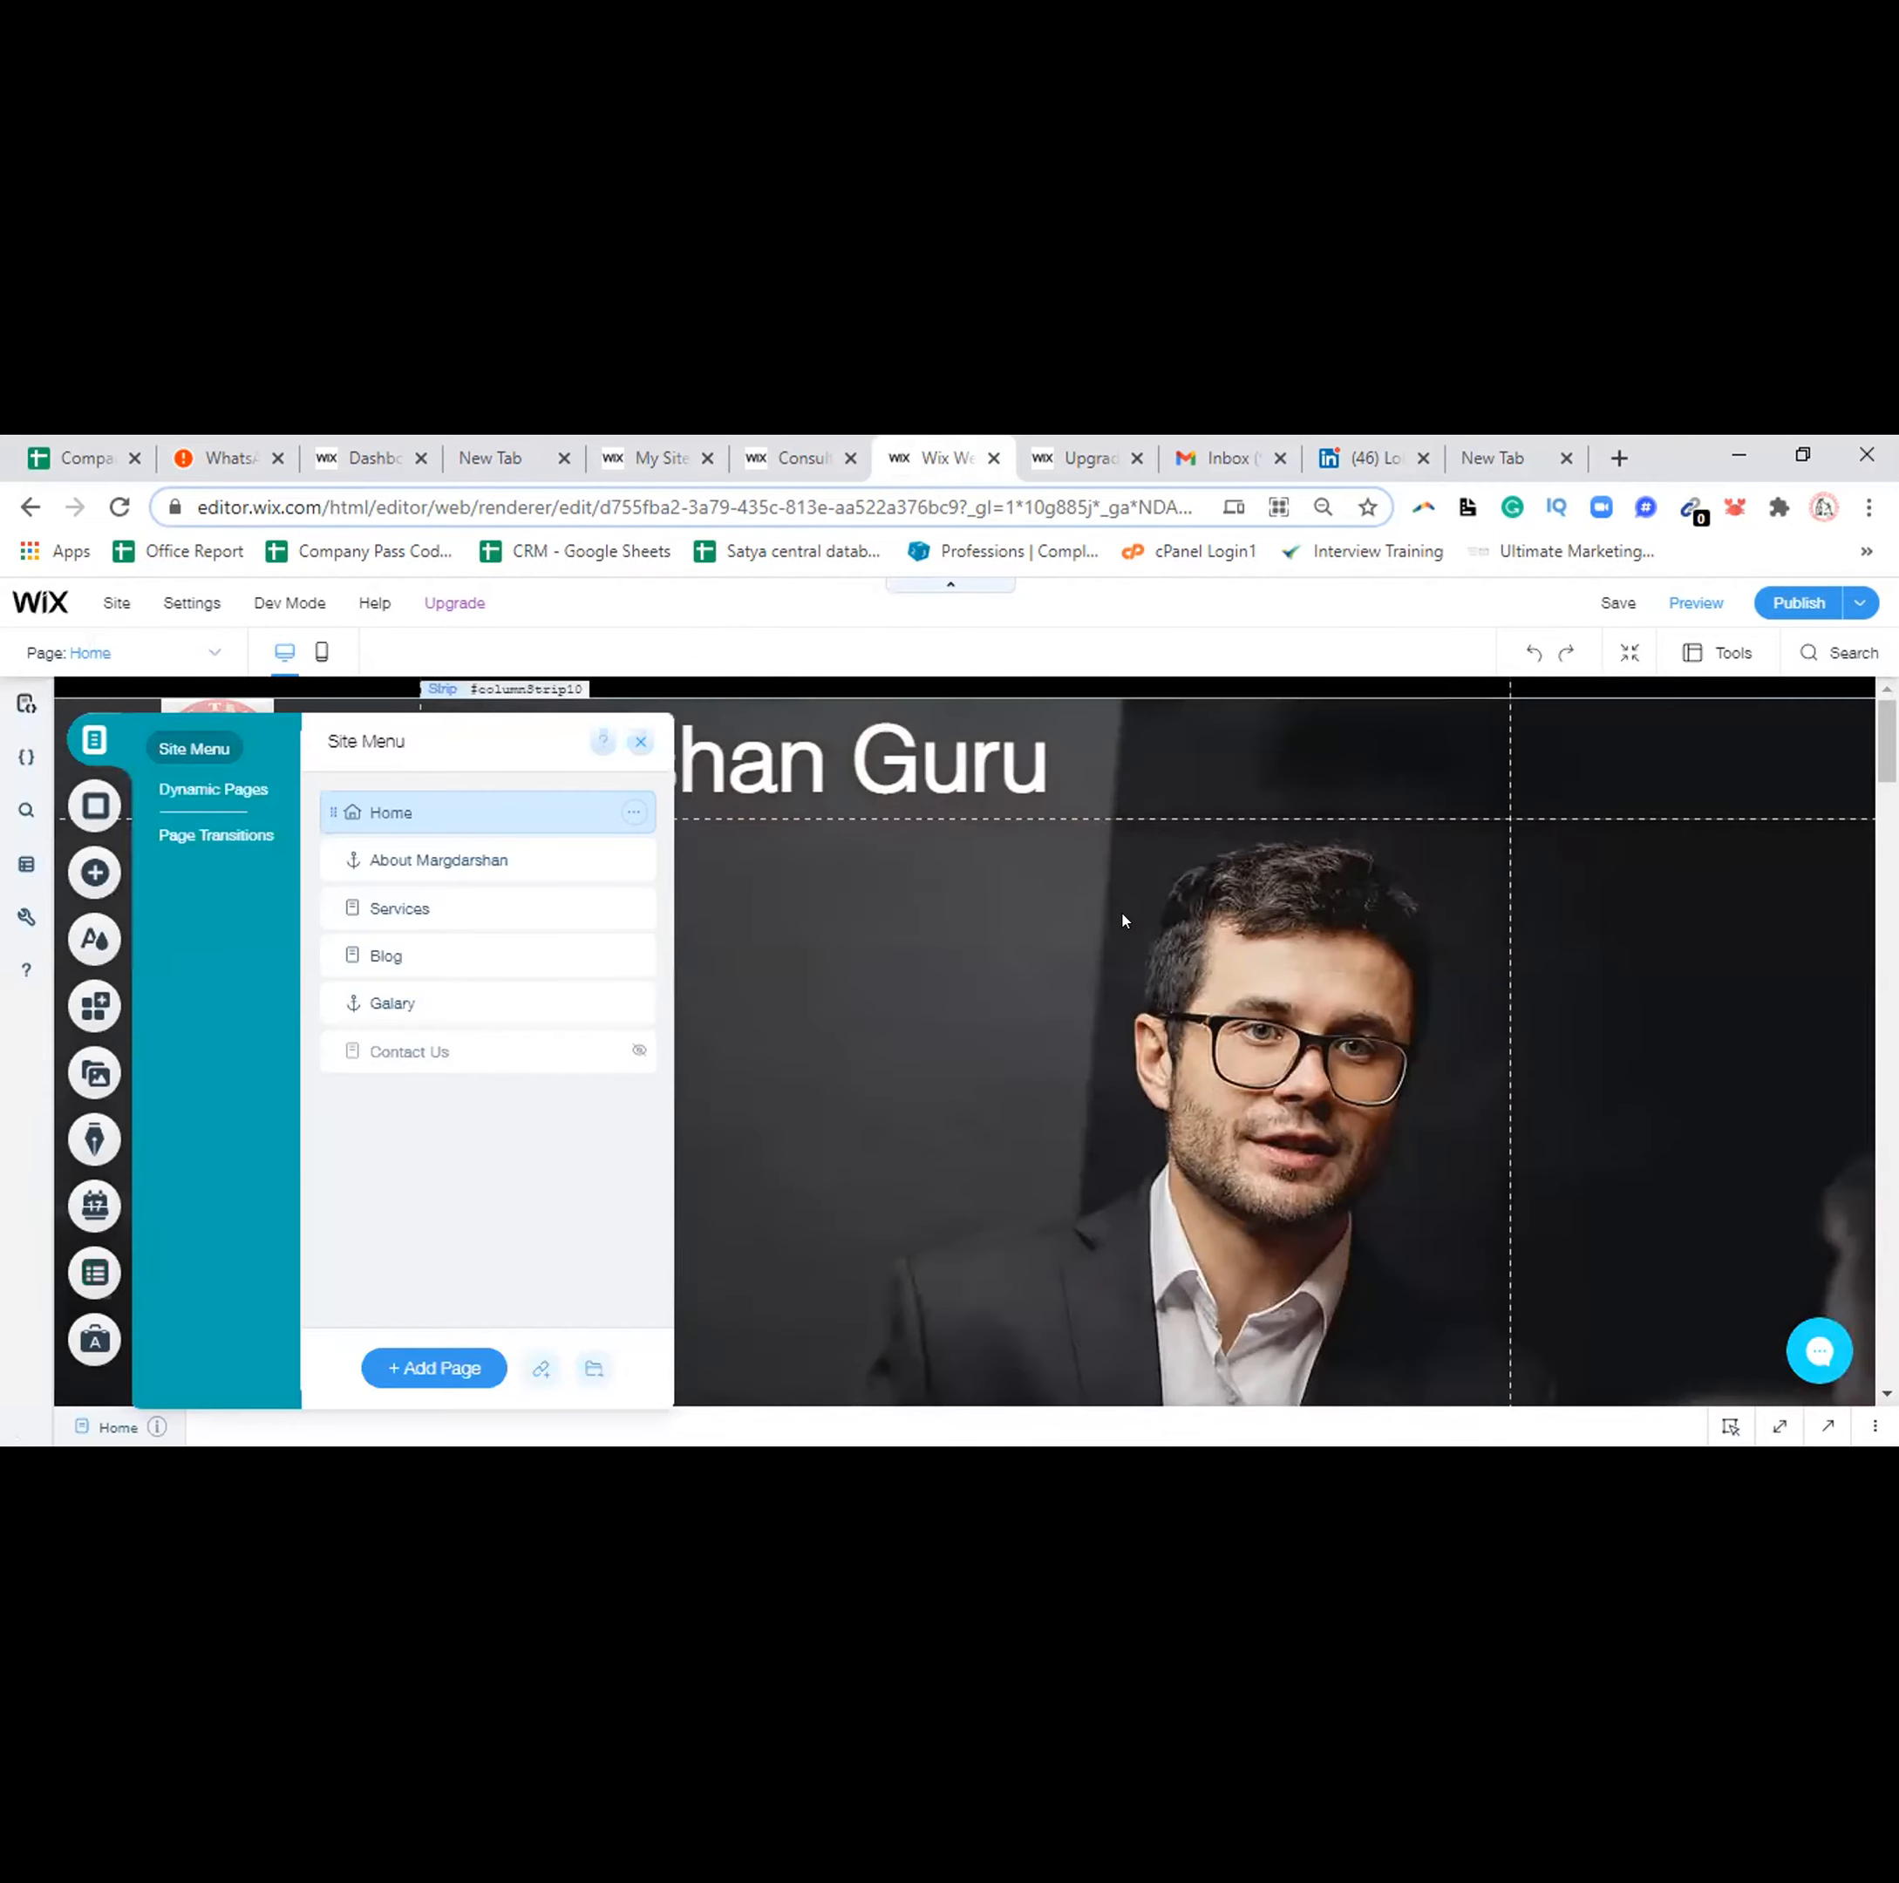
left_click(1368, 740)
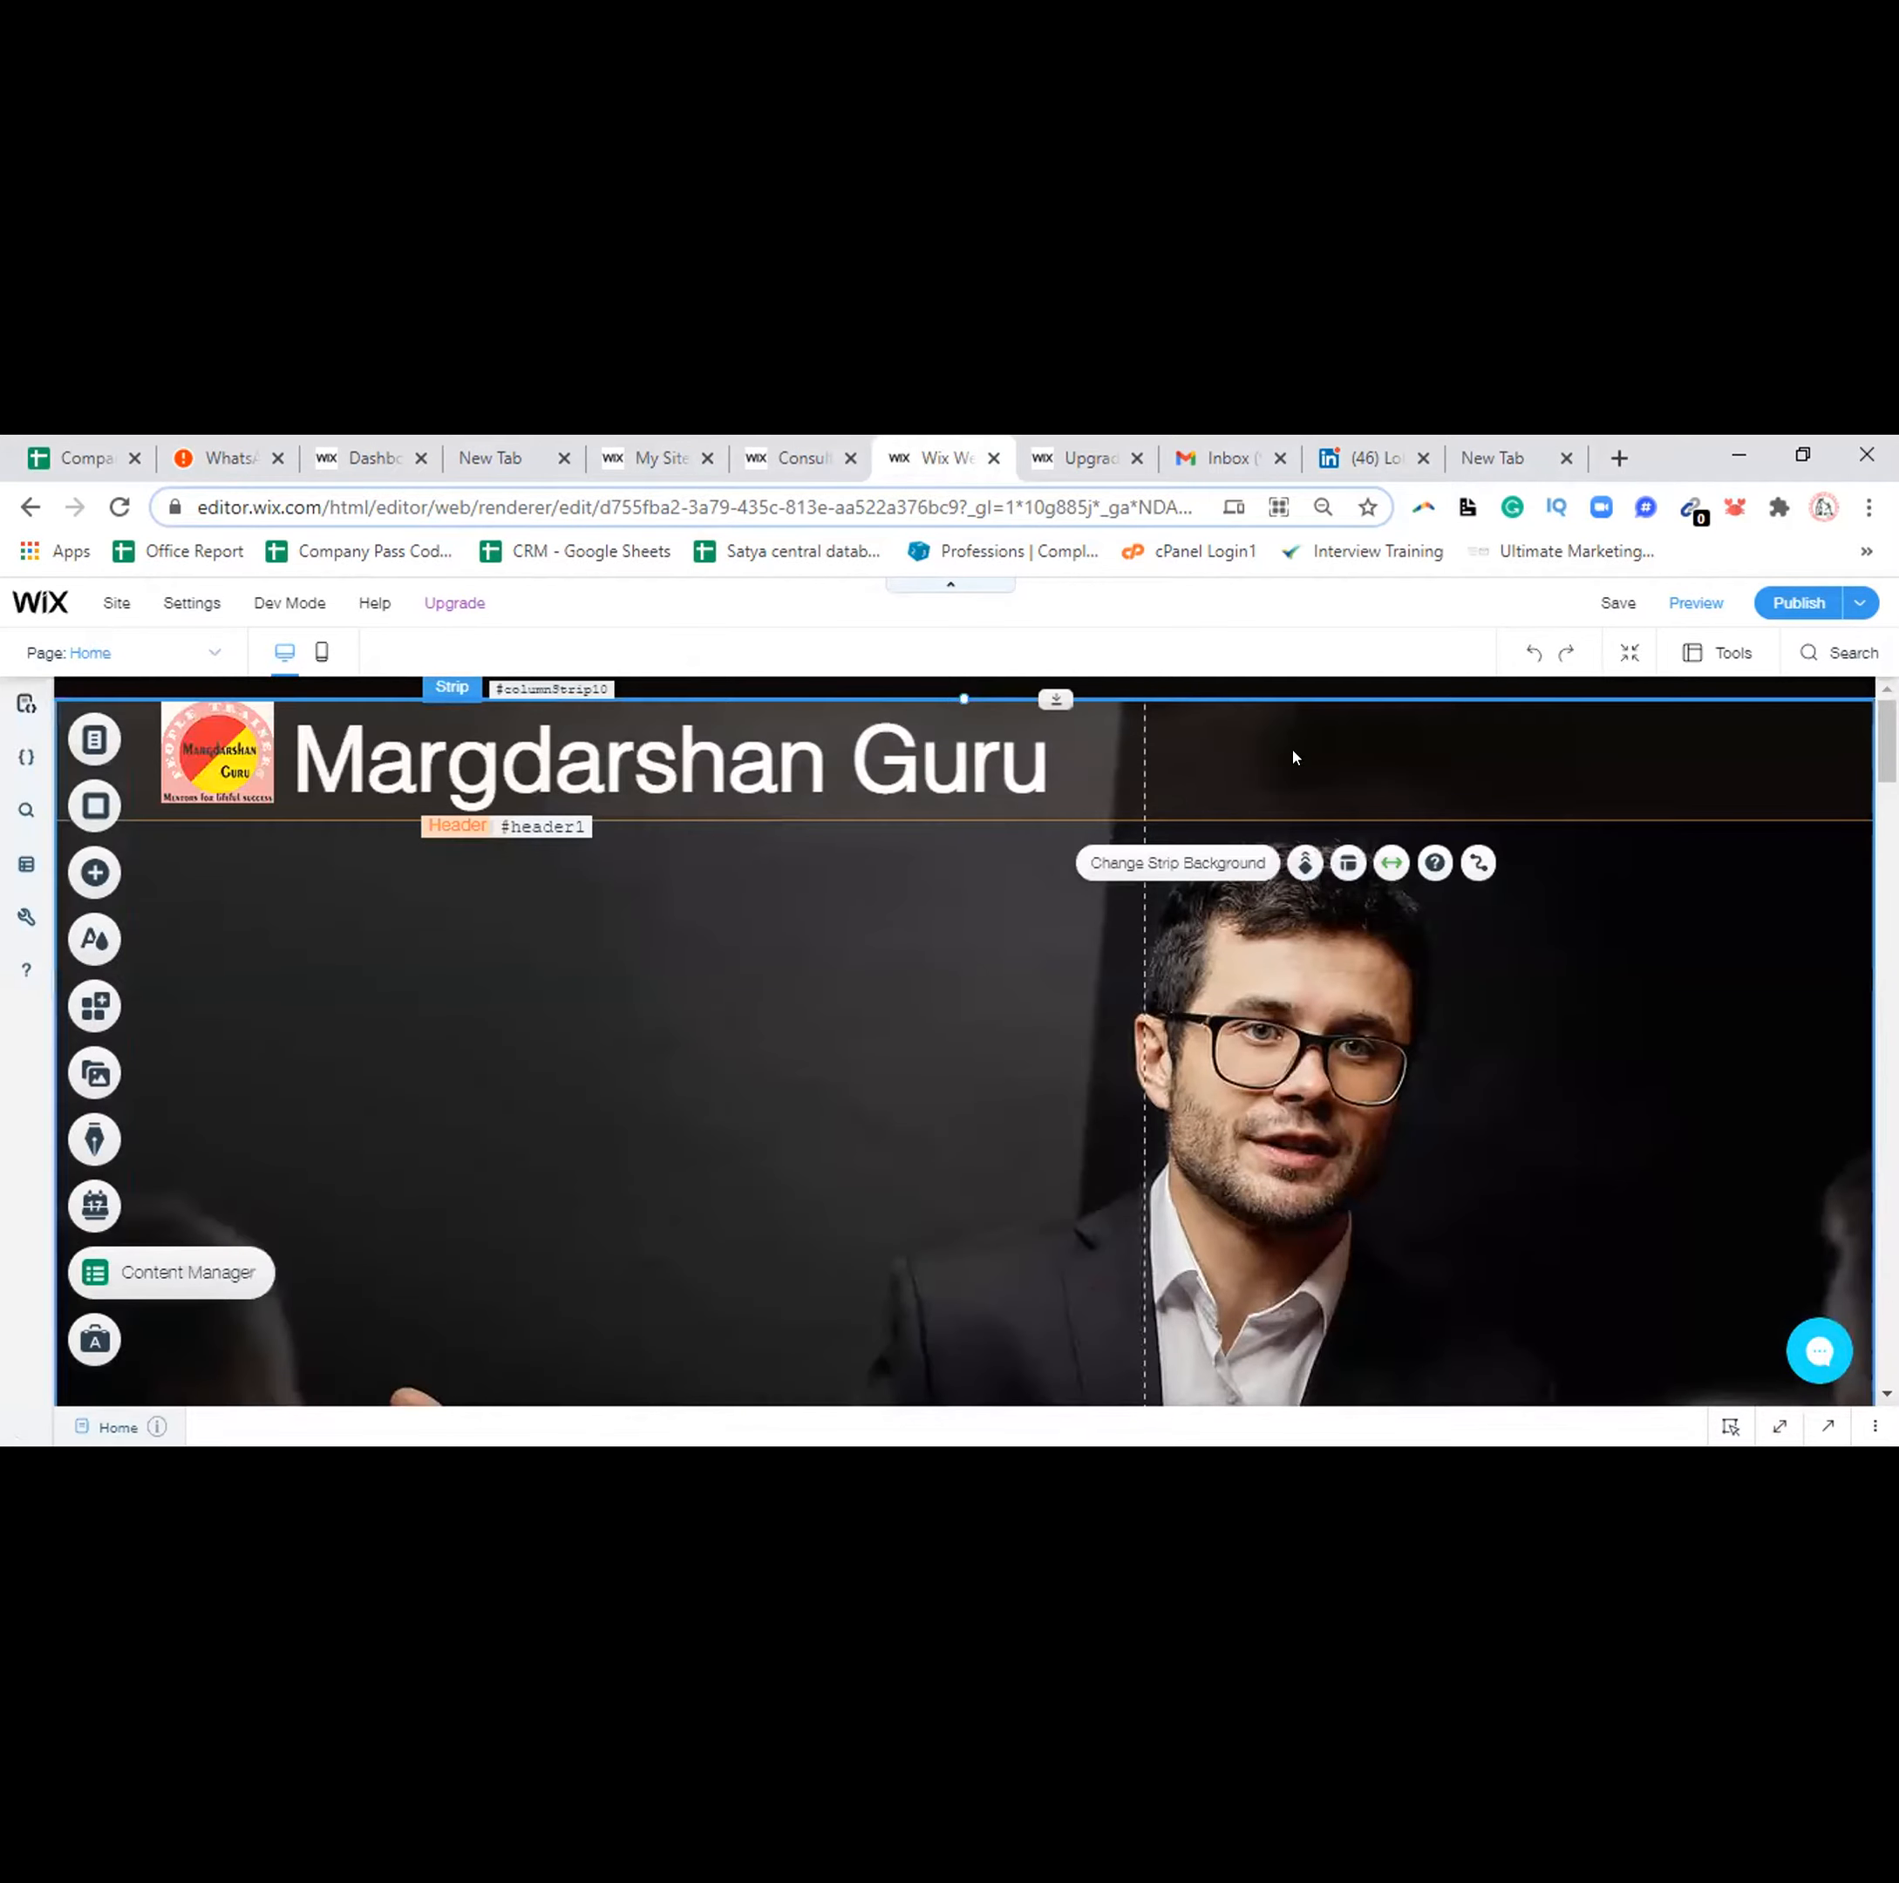
left_click(1055, 809)
mouse_move(1062, 818)
left_mouse_down()
mouse_move(1083, 955)
mouse_move(1066, 764)
left_mouse_up()
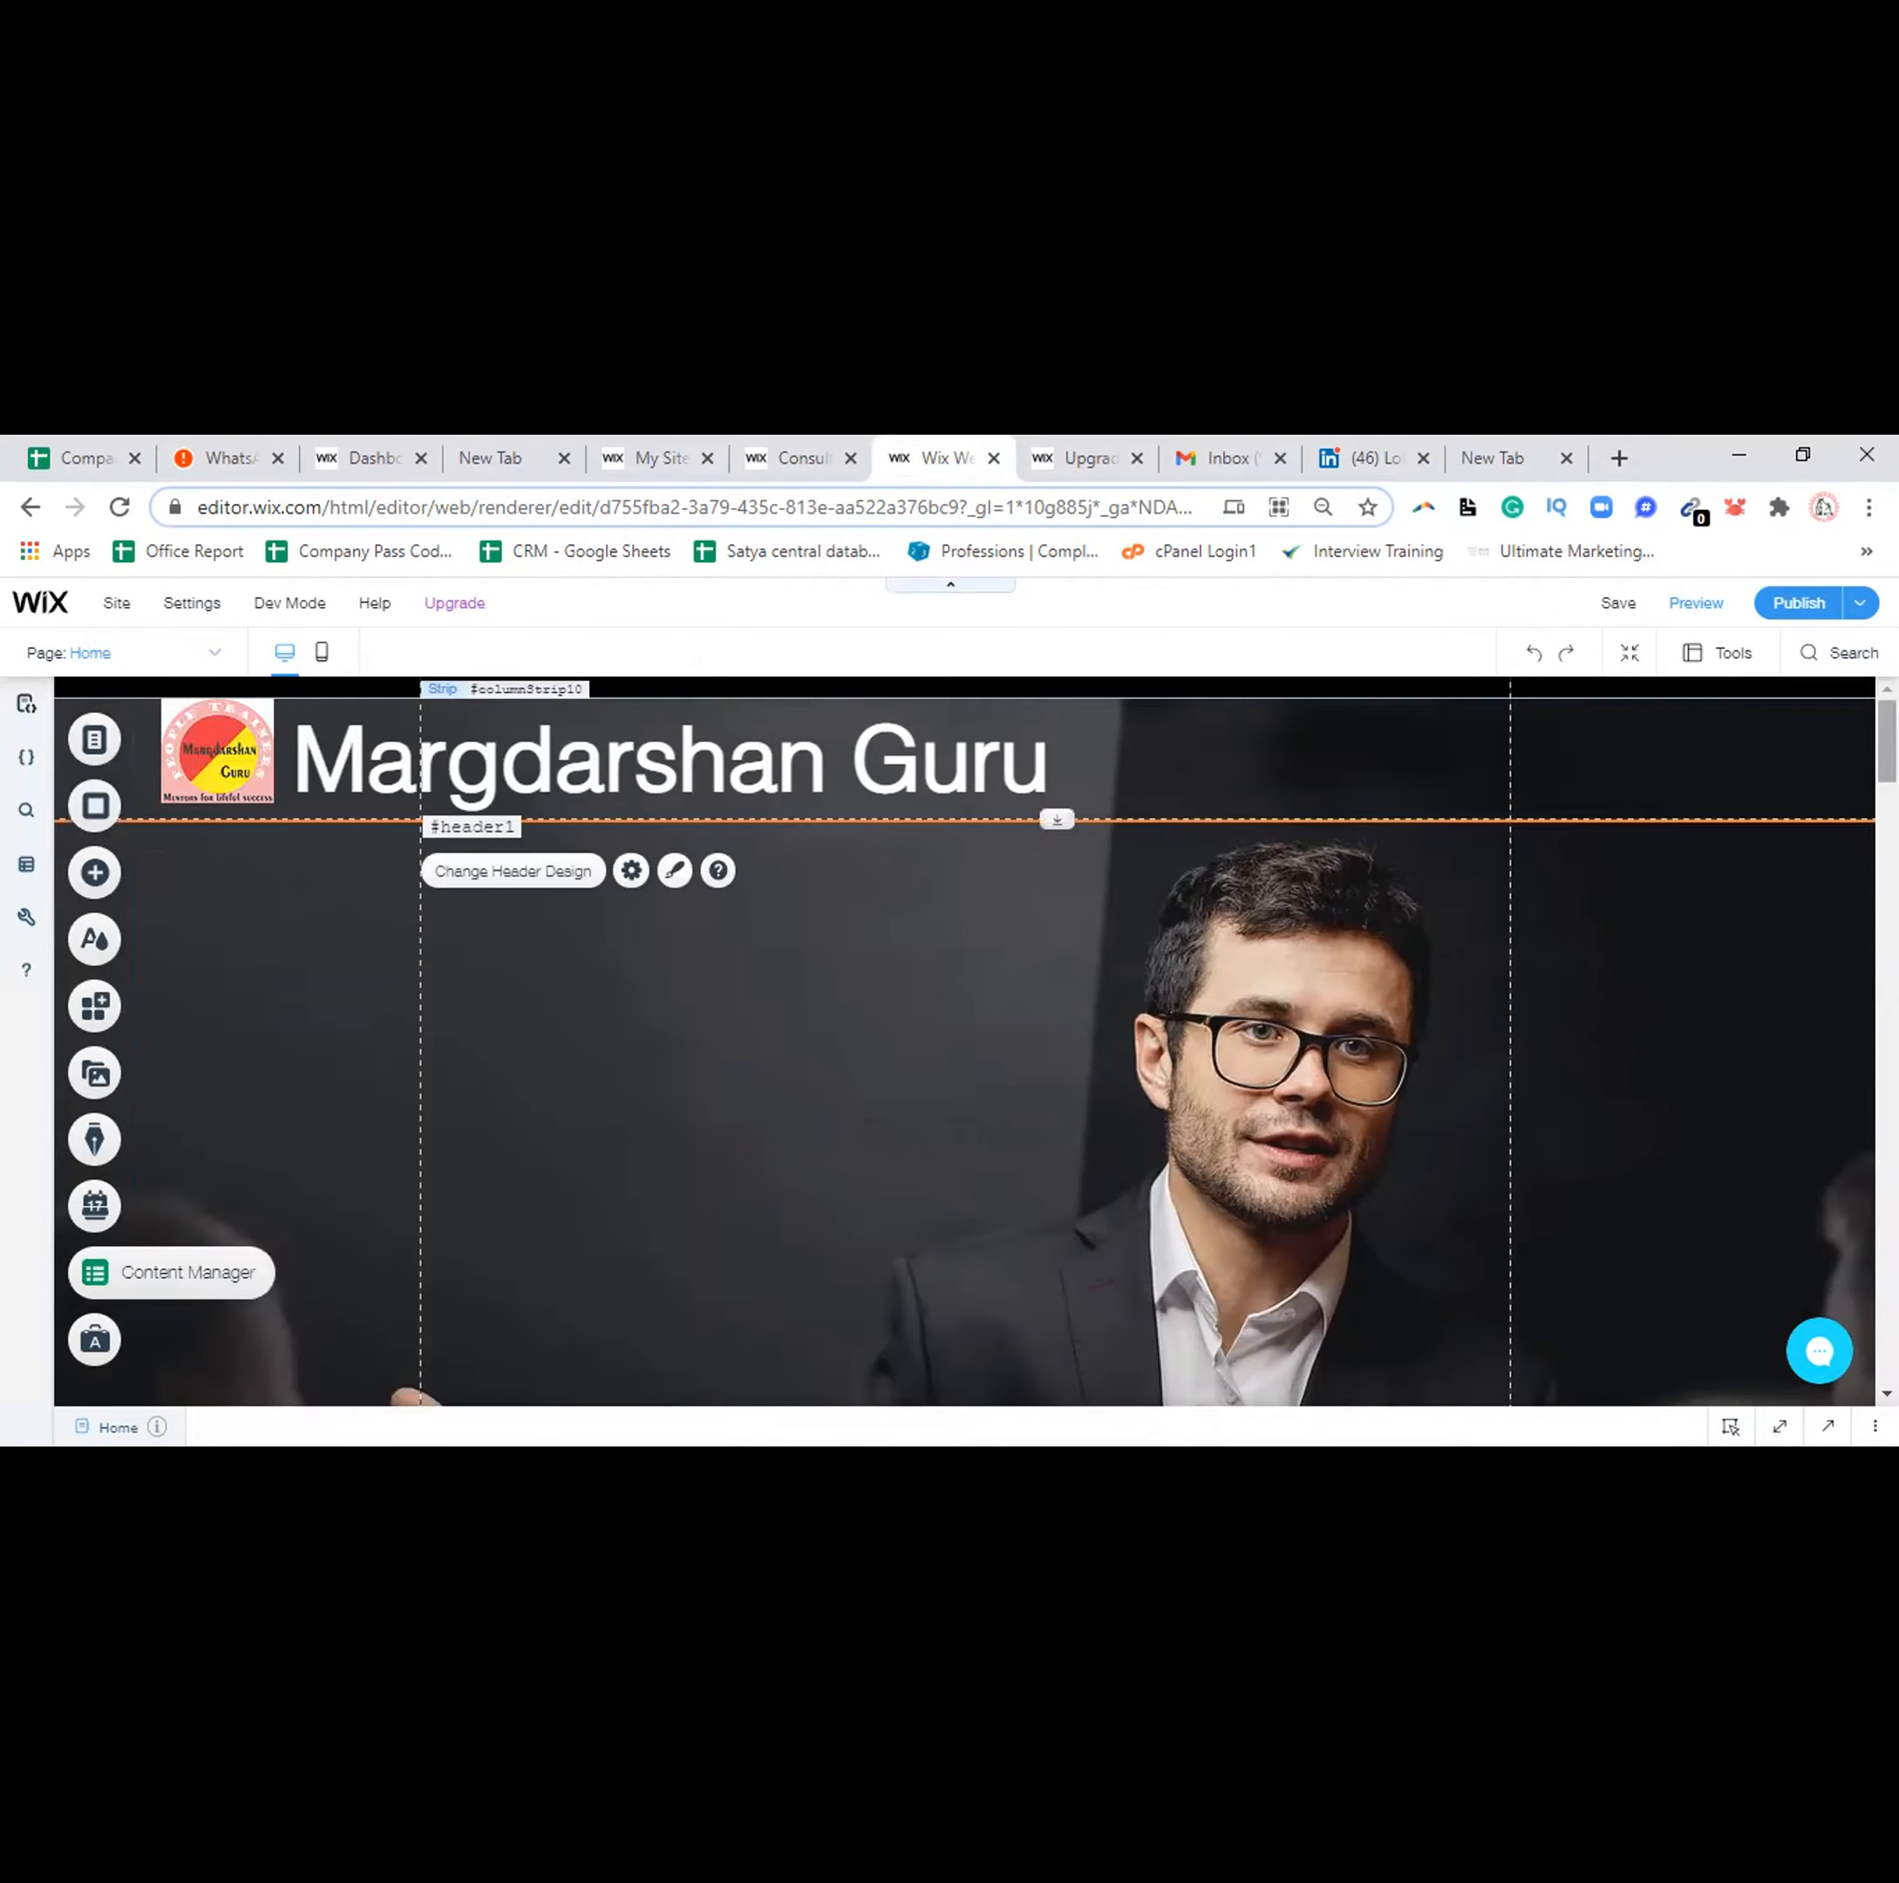
Select the hero image strip showing the suited presenter
scroll(964, 1038, "down", 5)
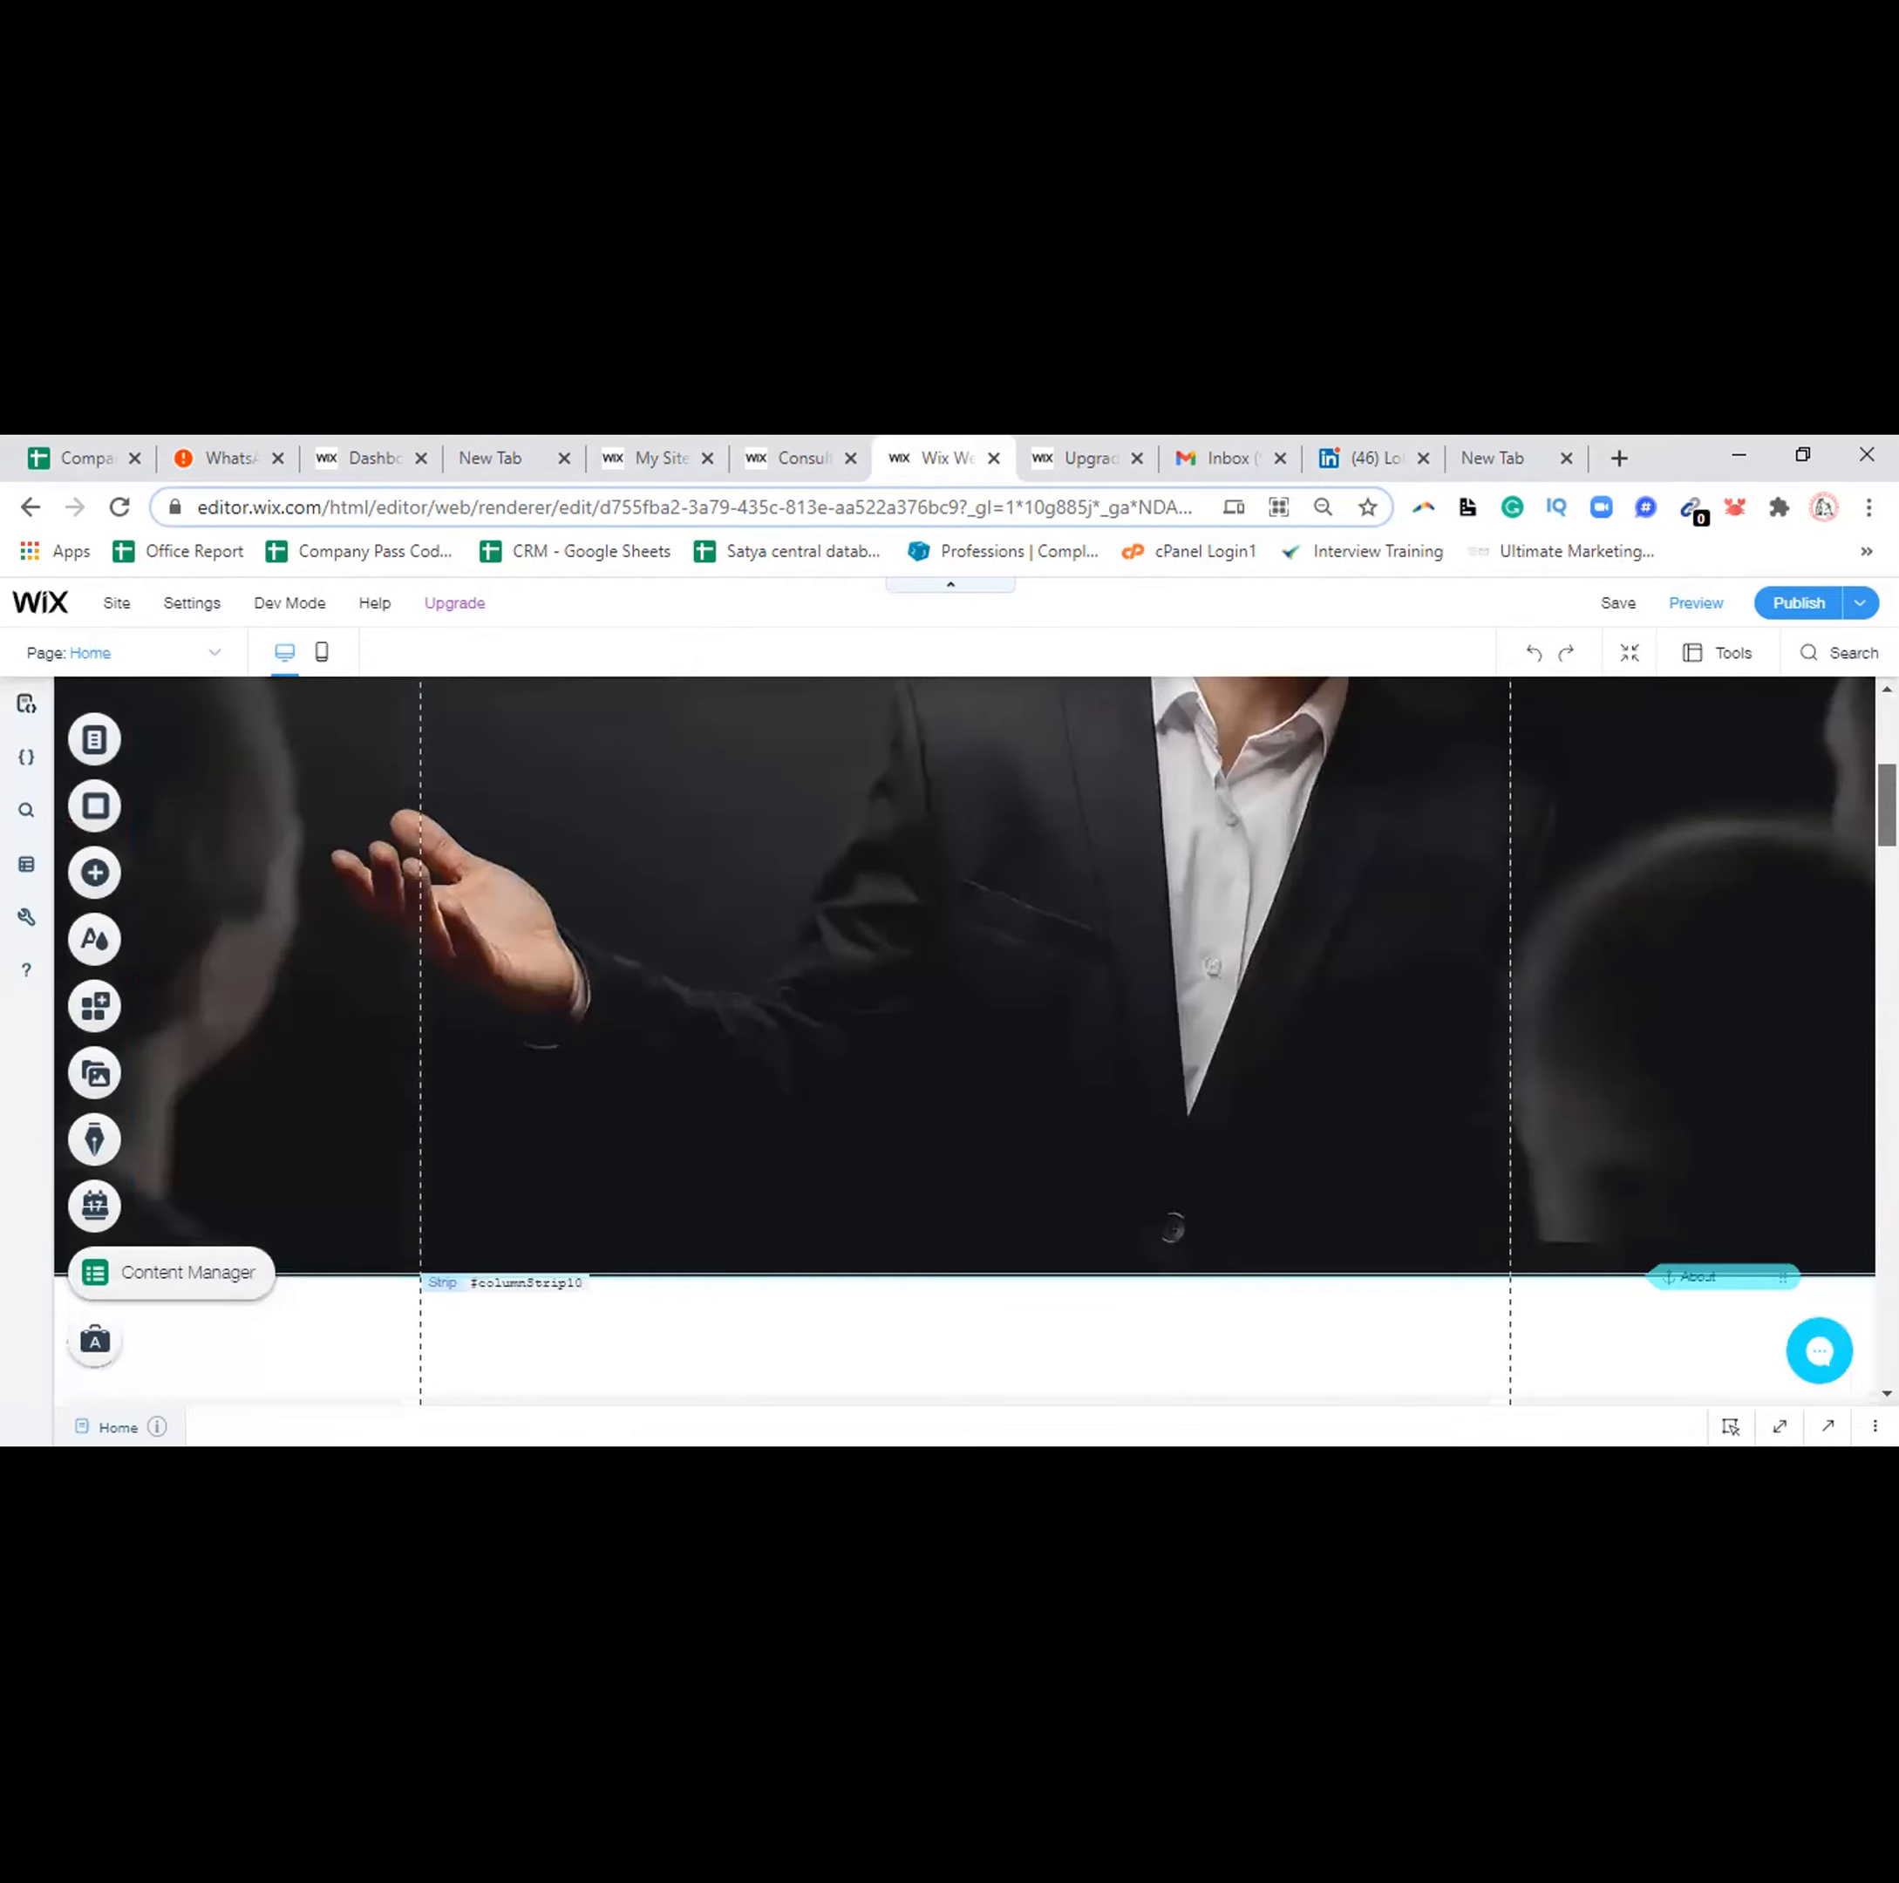
scroll(1035, 870, "down", 1)
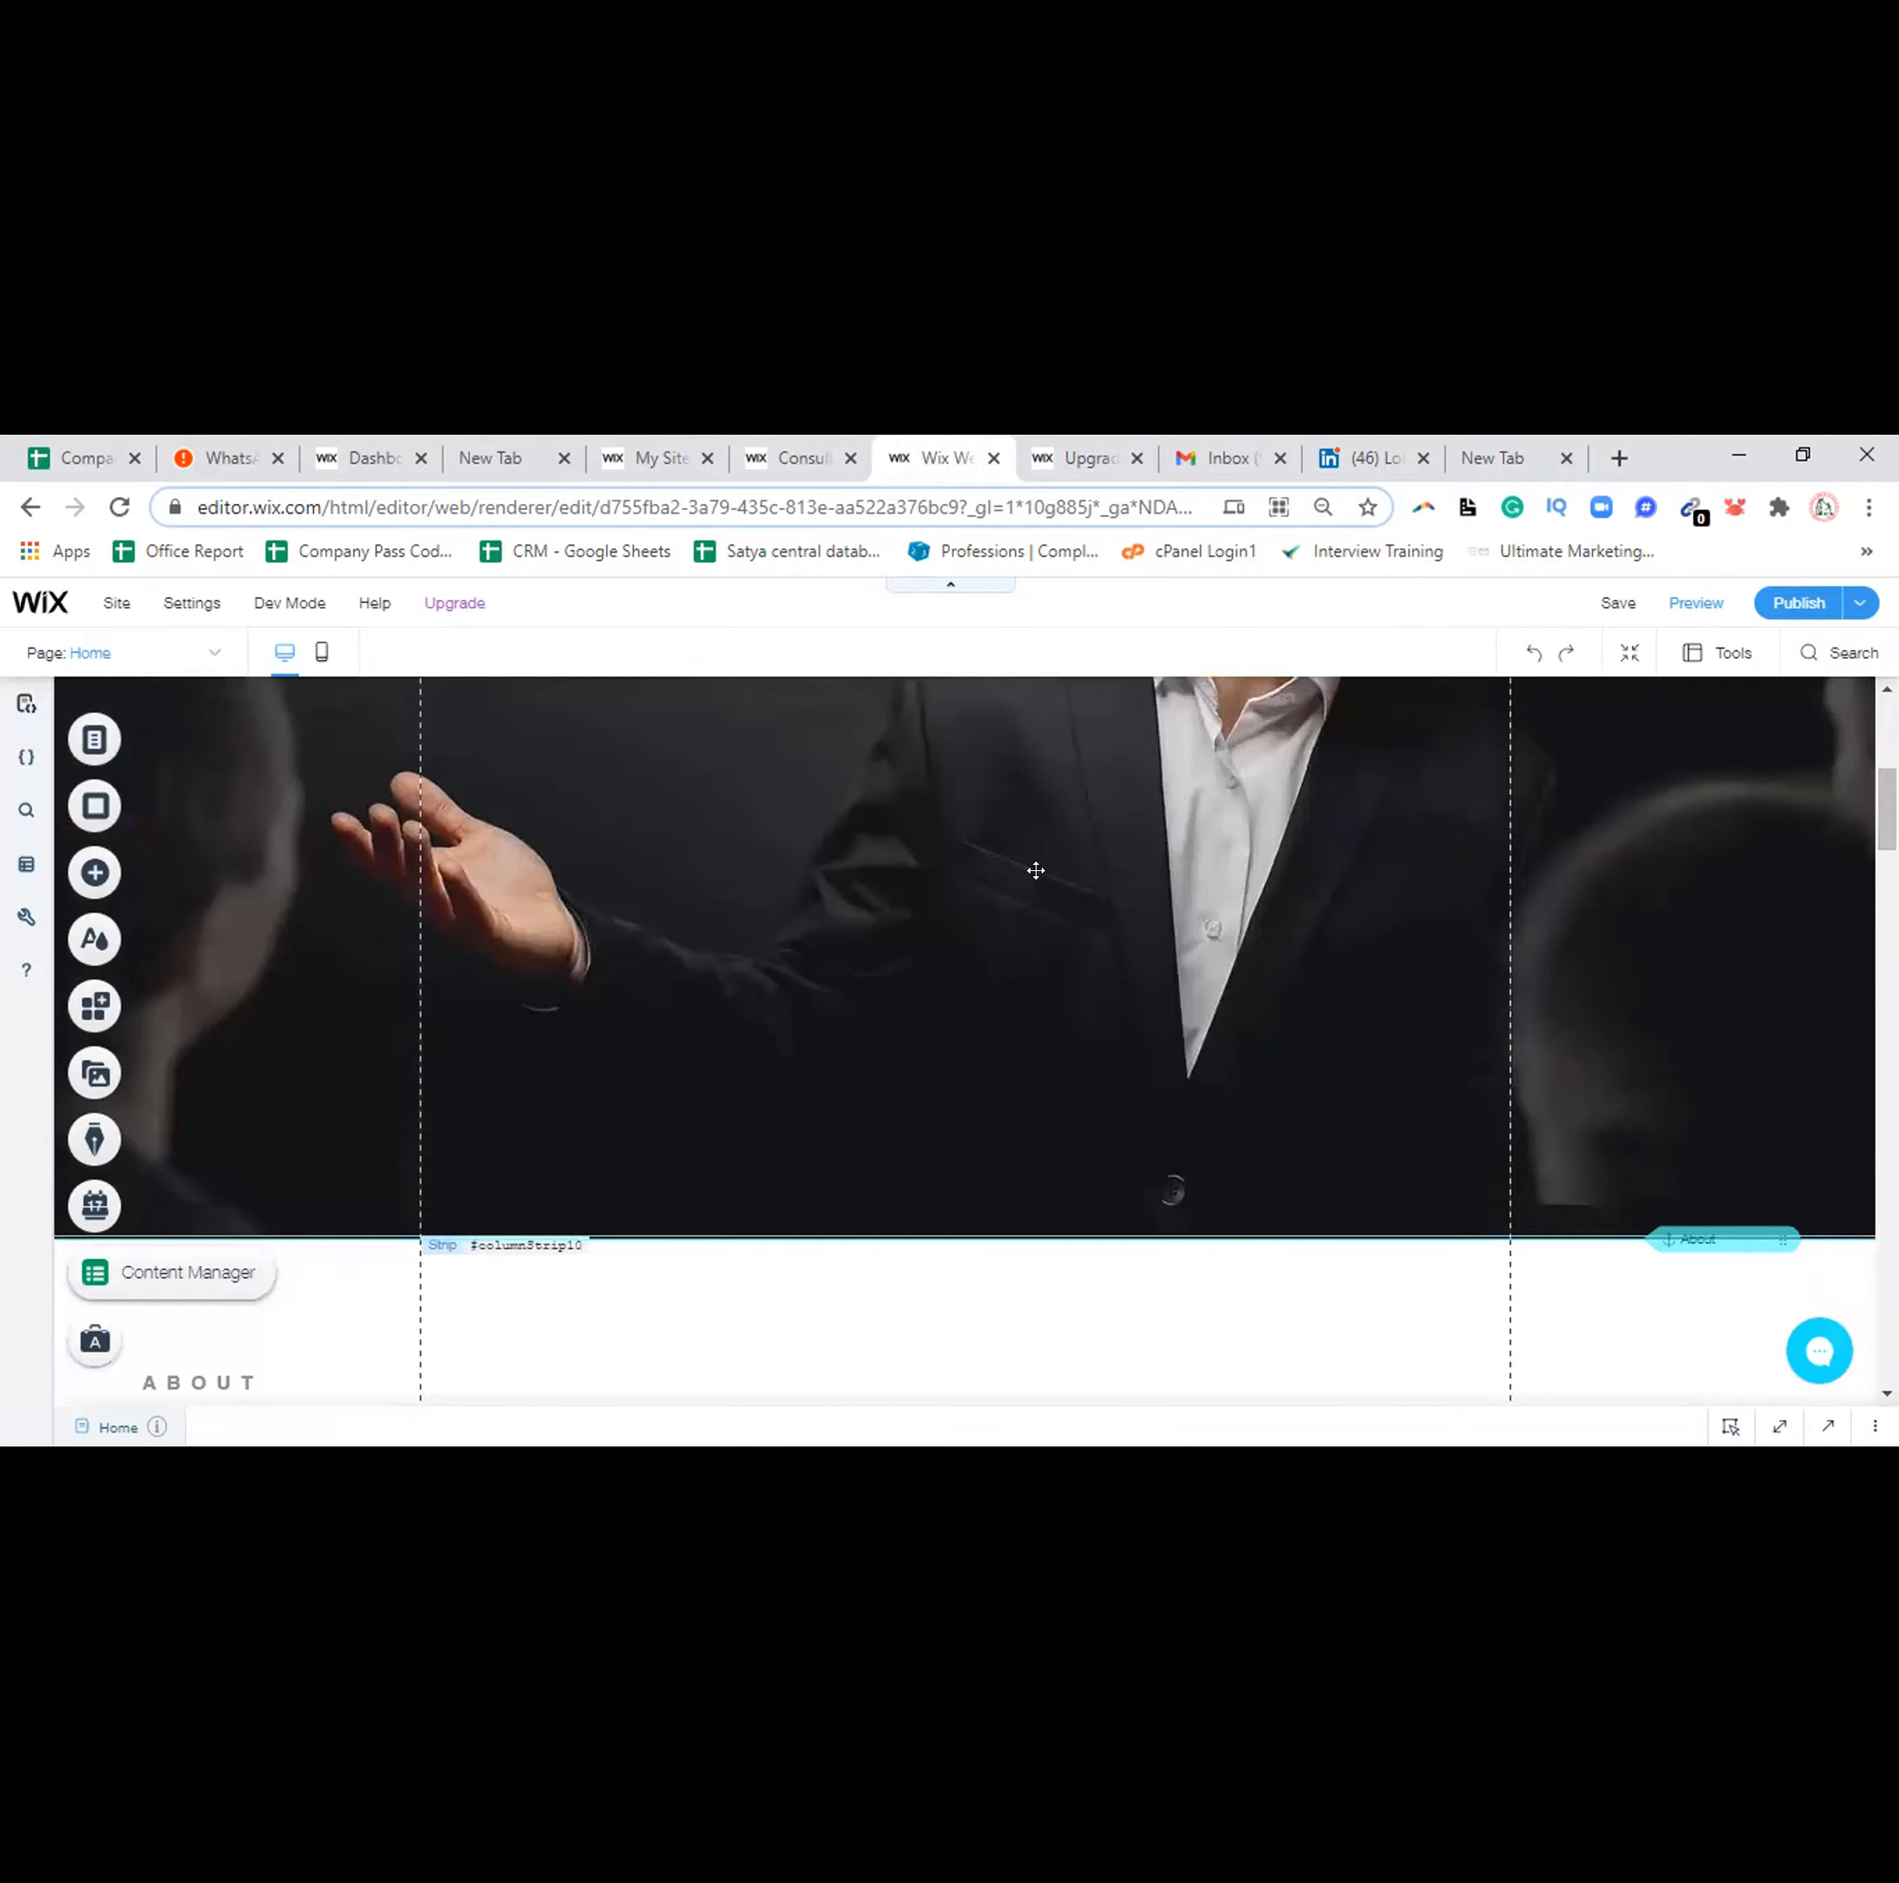
left_click(1035, 870)
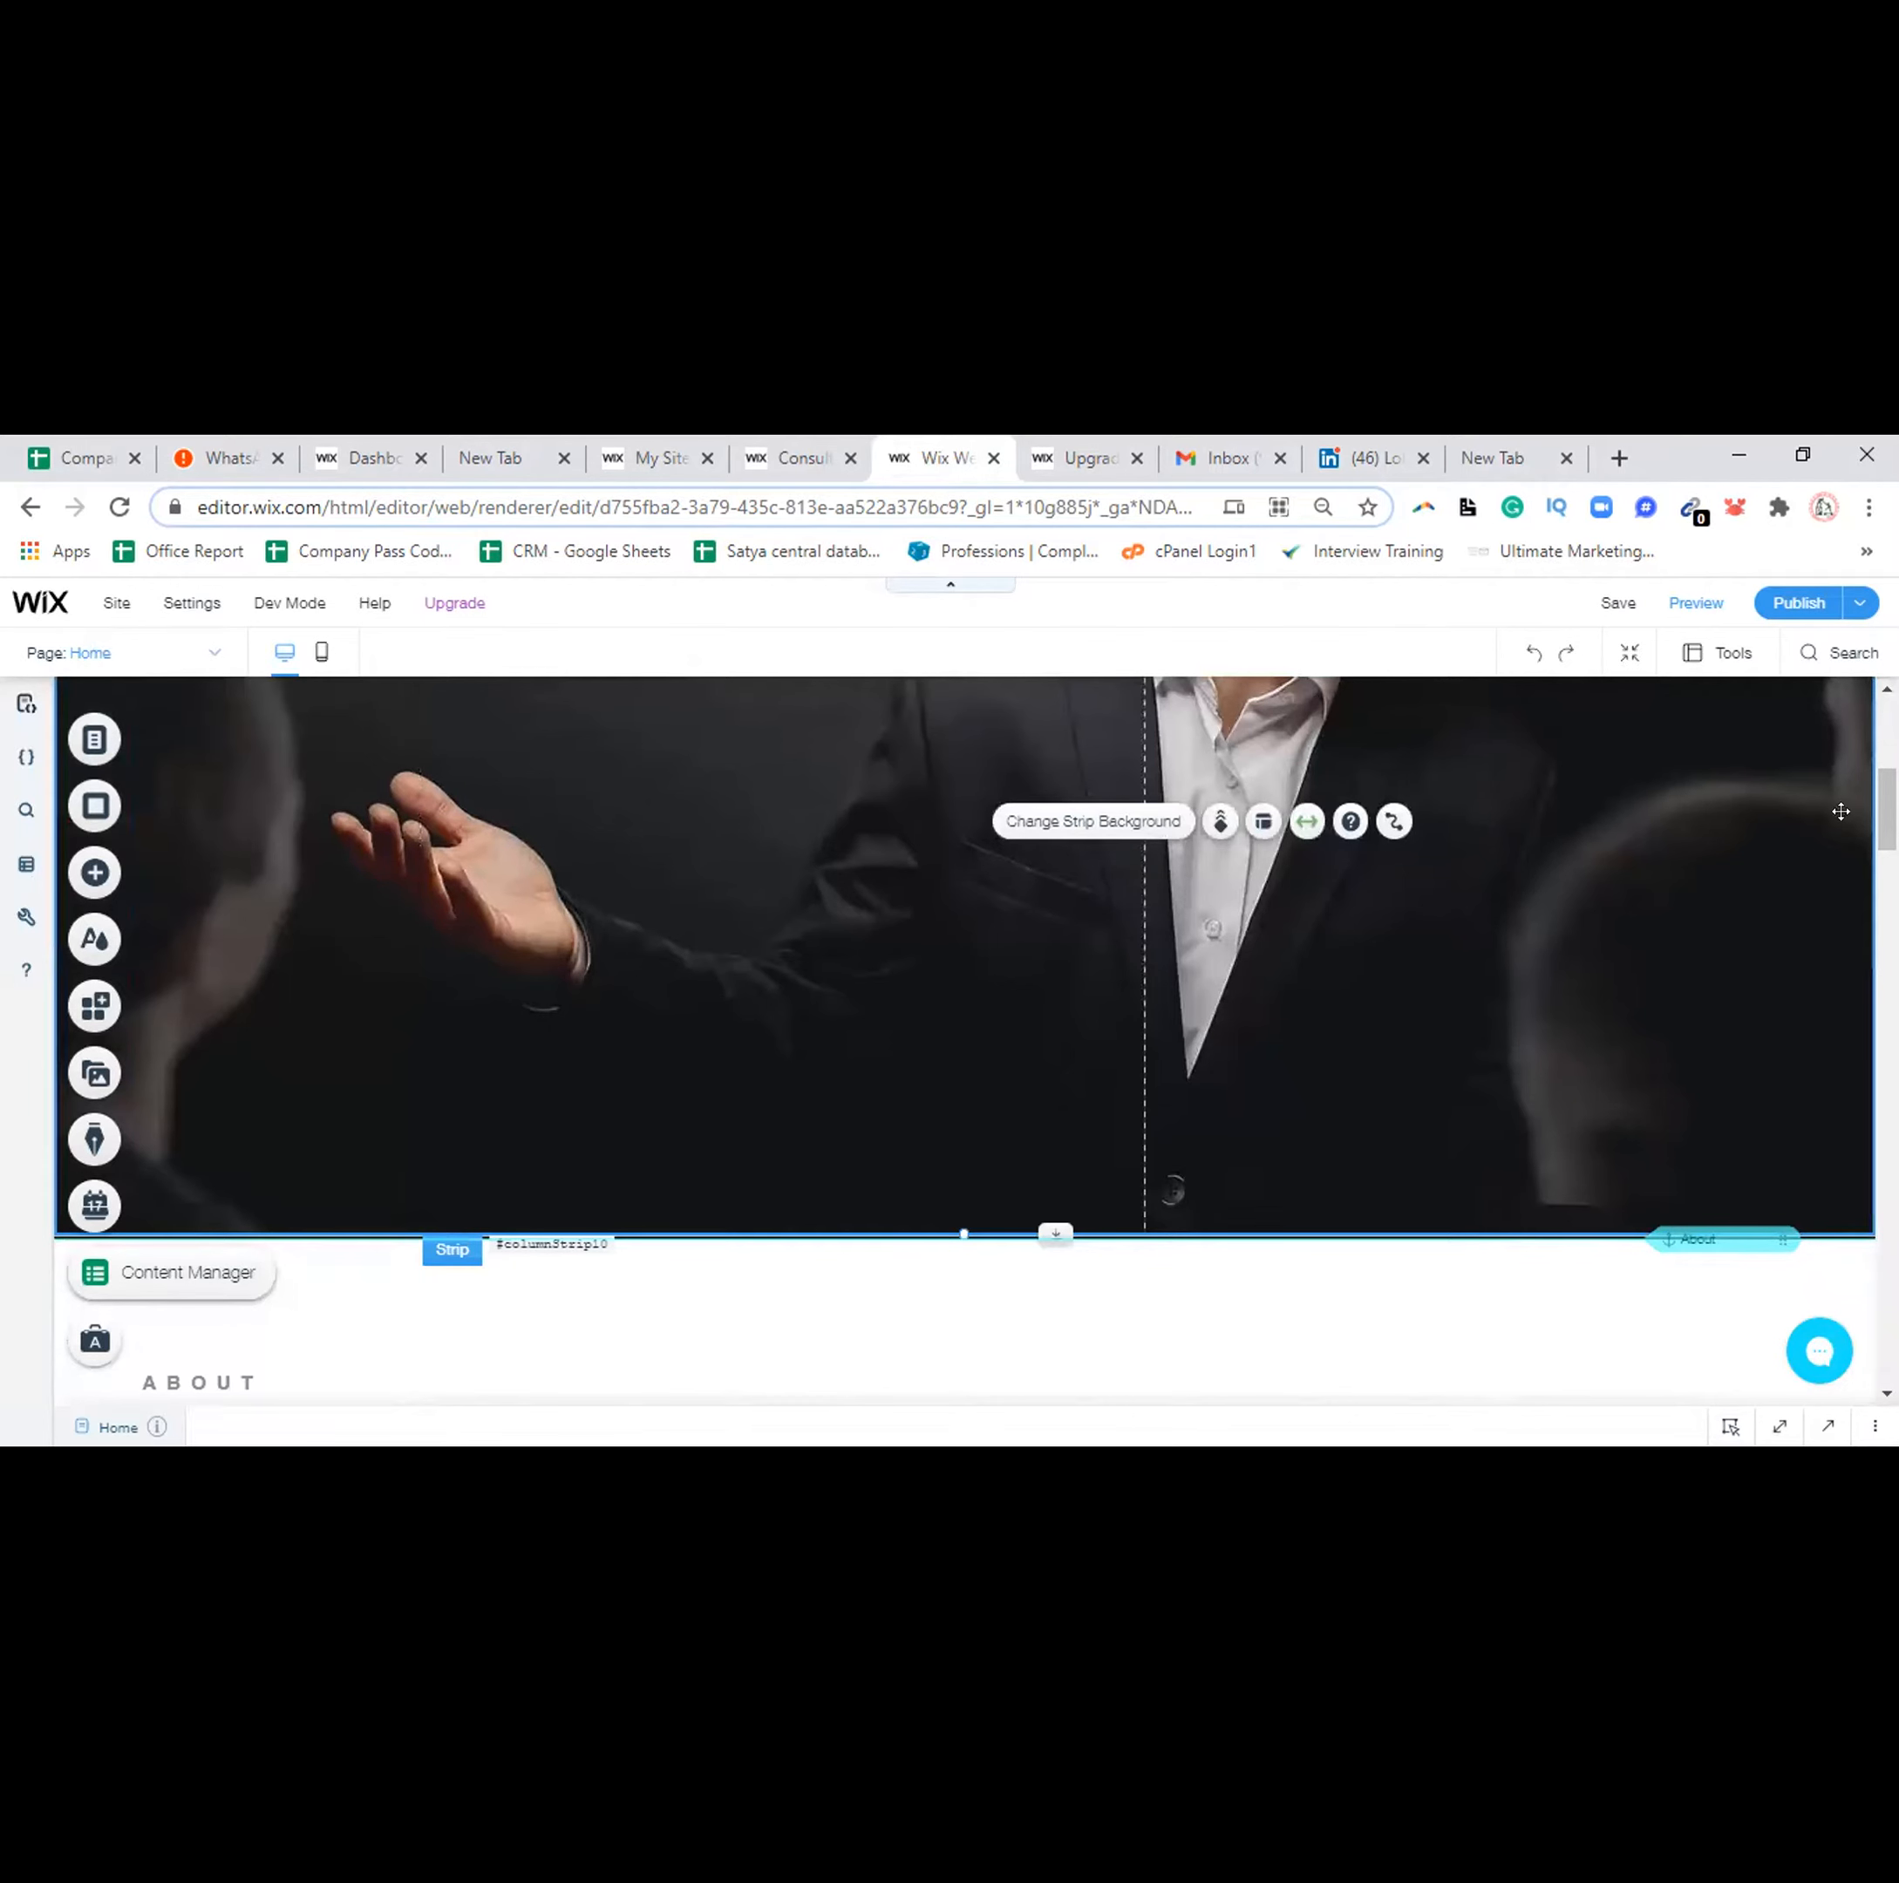
mouse_move(1887, 809)
left_mouse_down()
mouse_move(1886, 742)
mouse_move(1886, 795)
left_mouse_up()
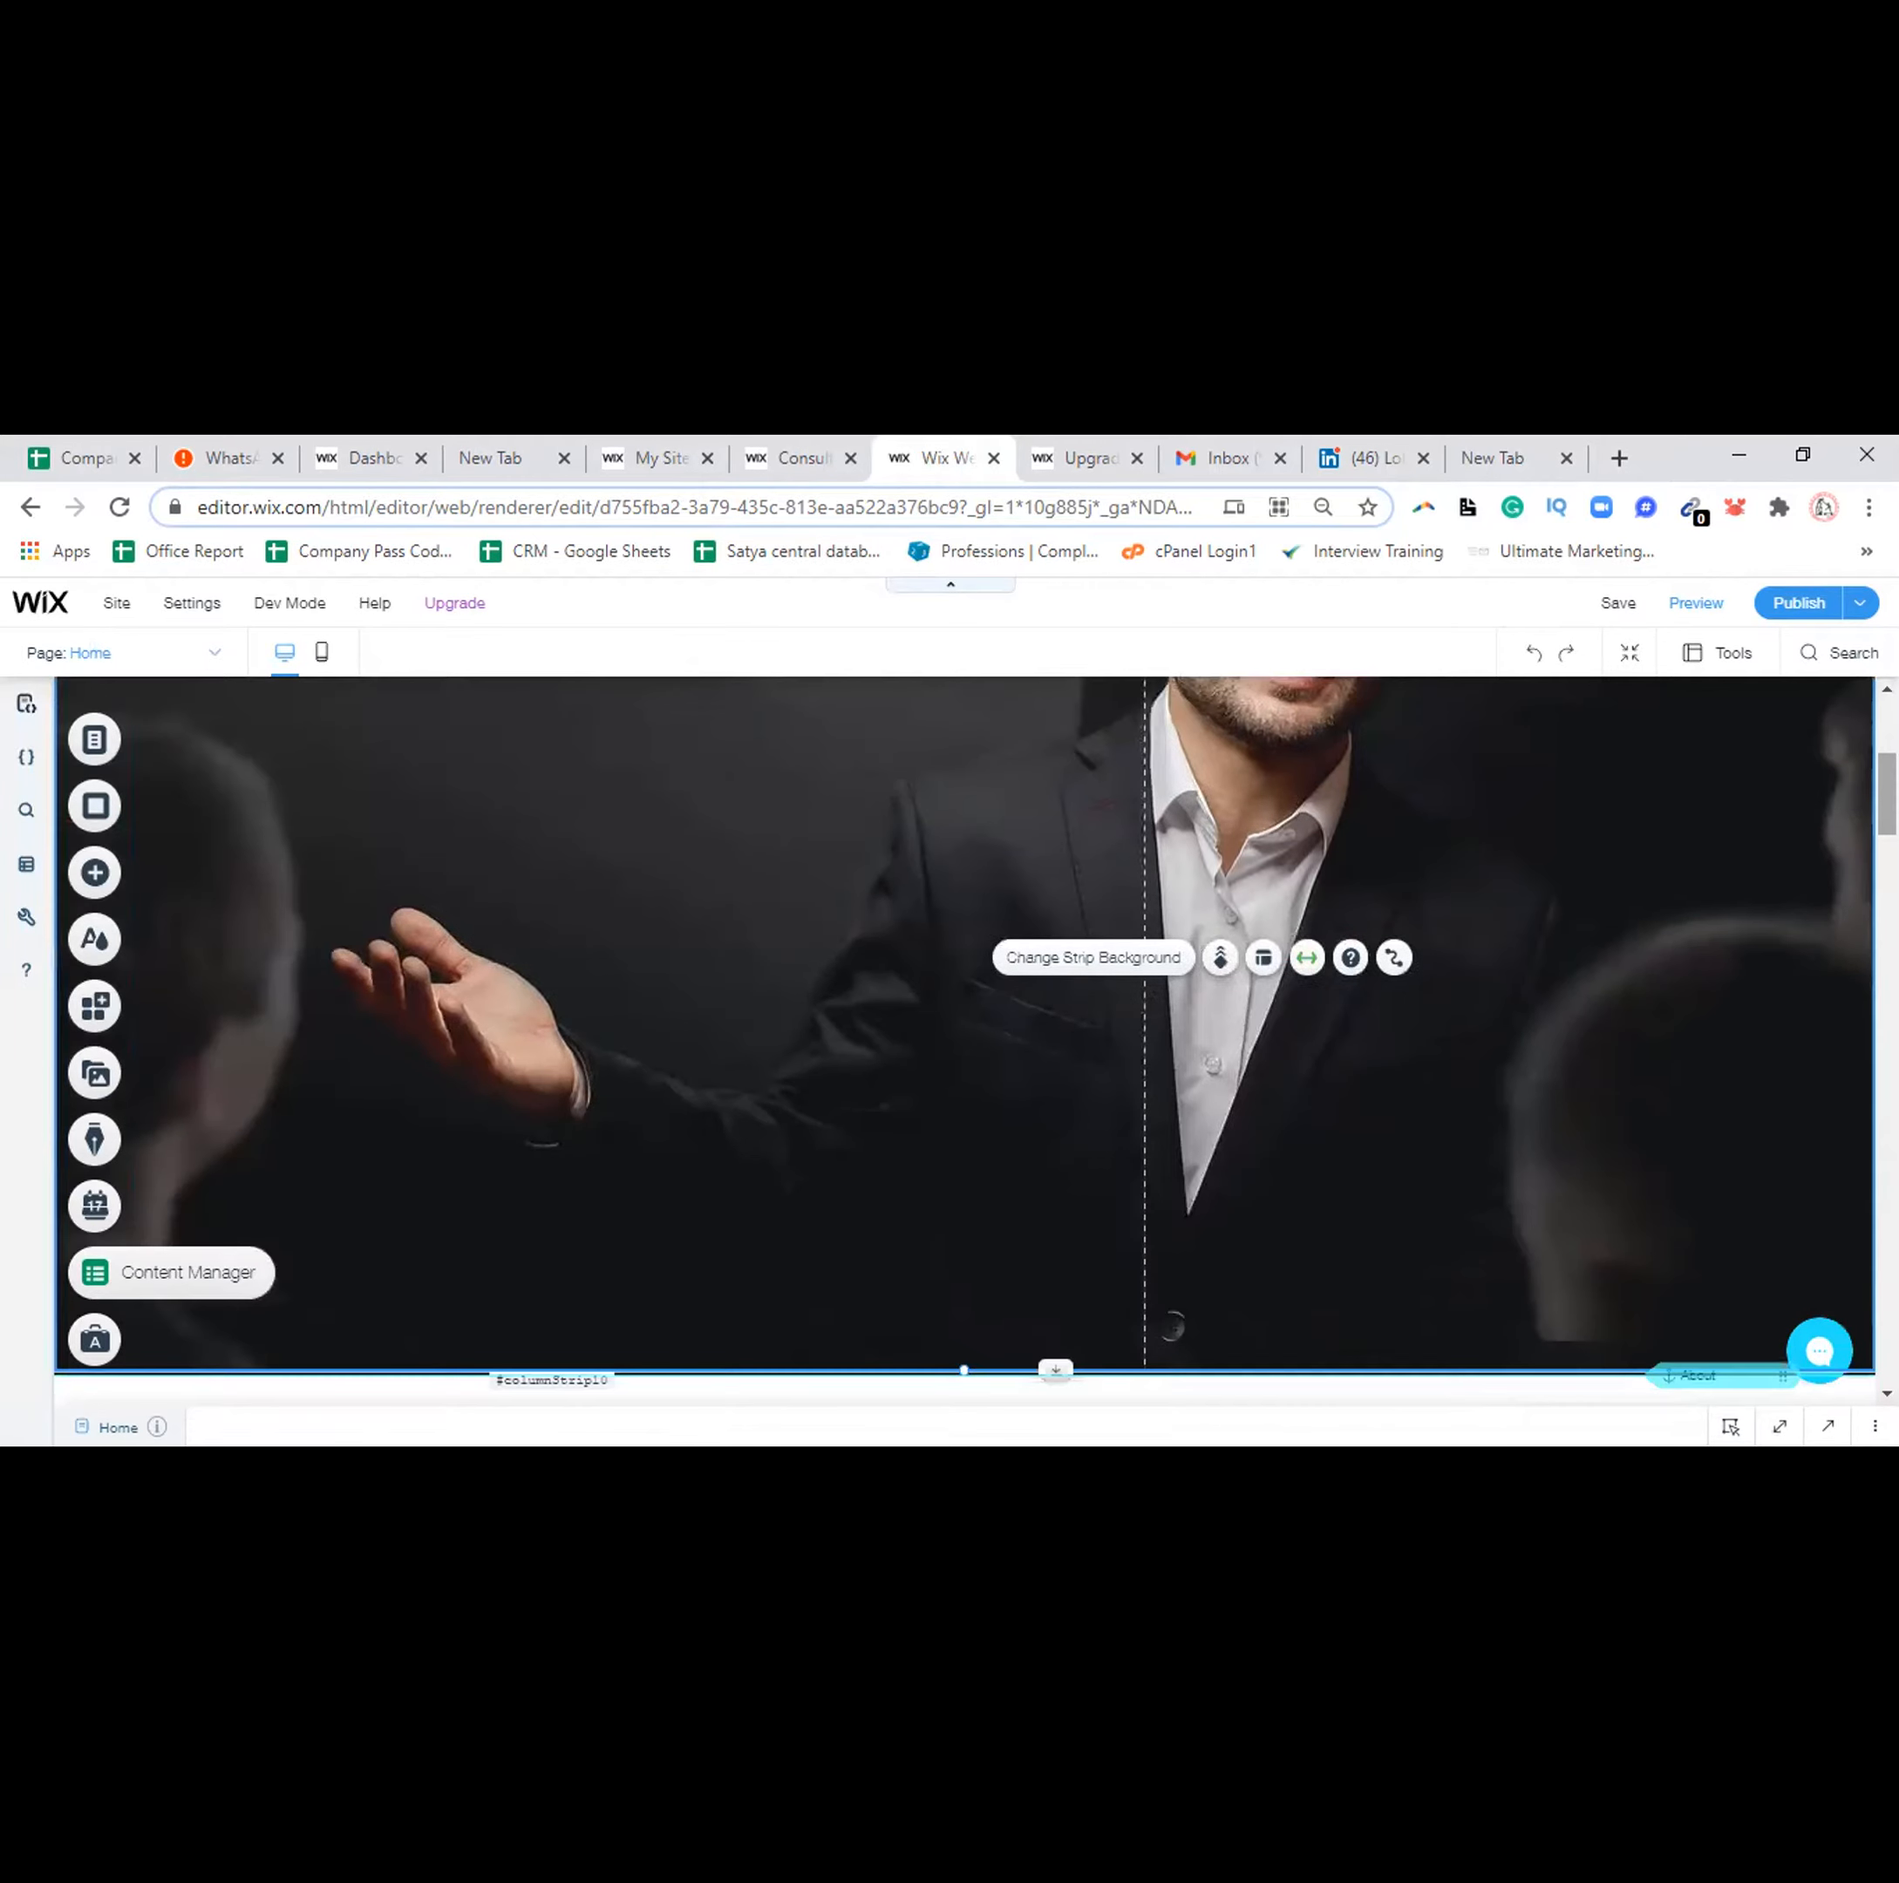
left_click(970, 888)
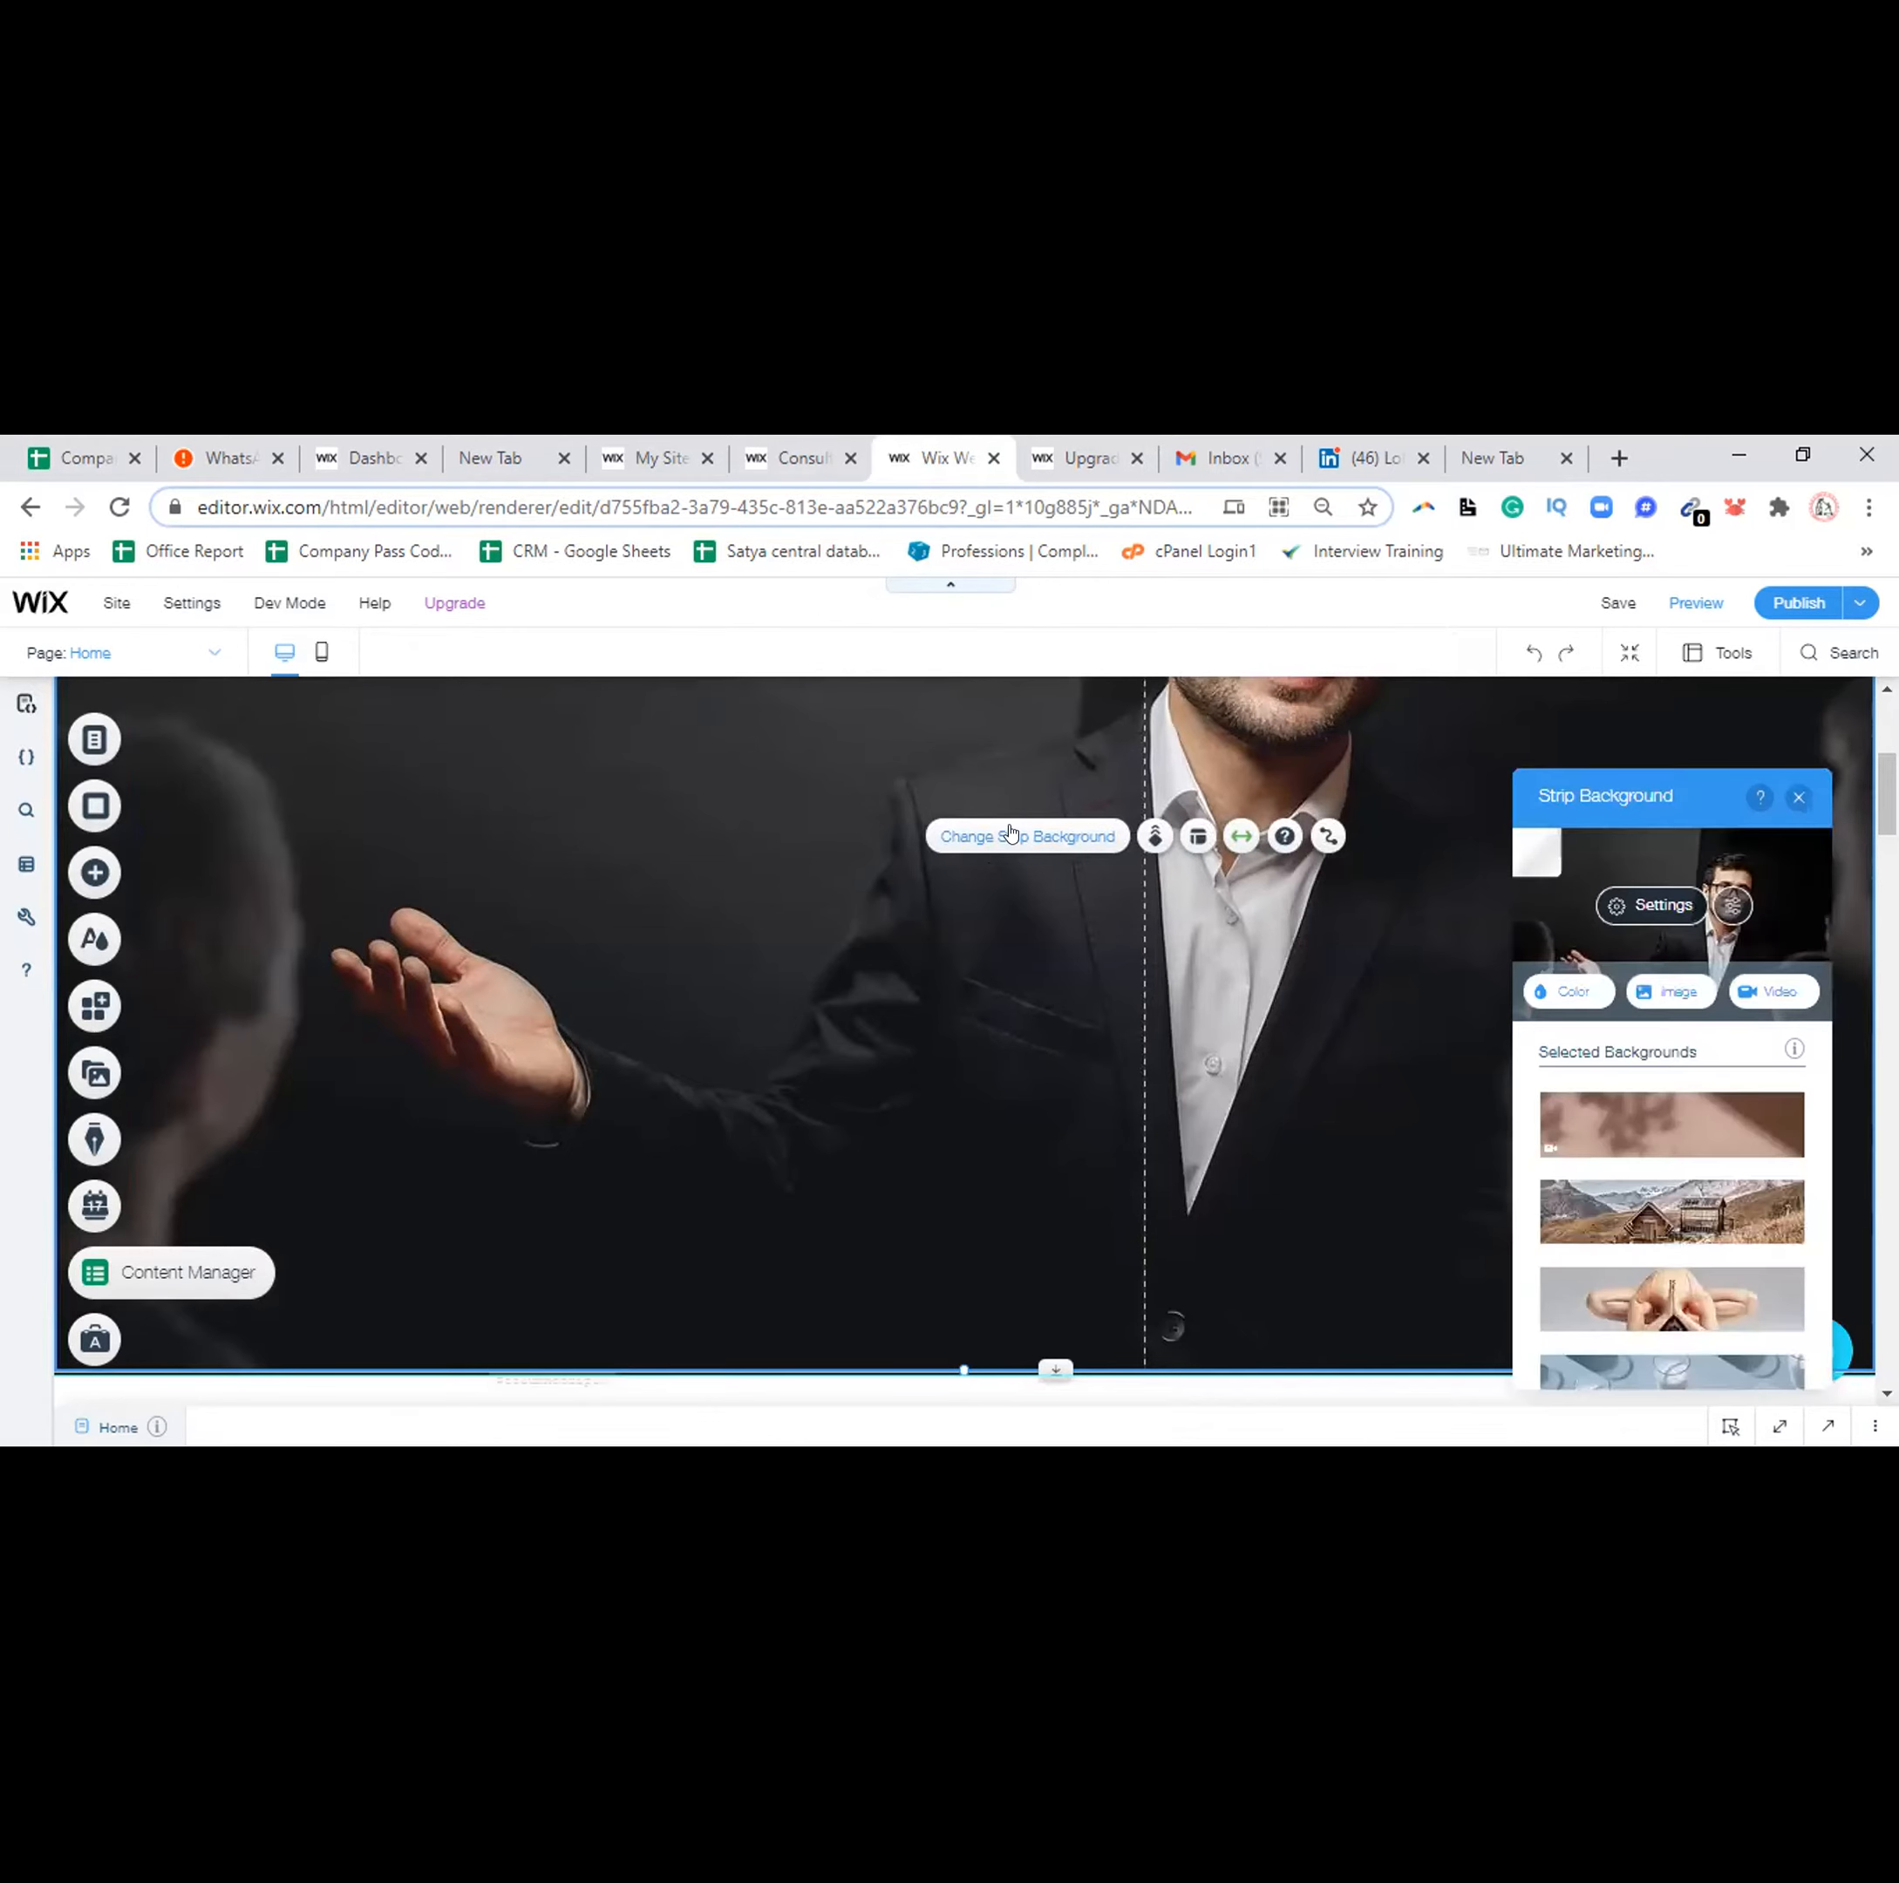
Apply the Yoga Practice image as the hero strip background and close the background options
mouse_move(1638, 1280)
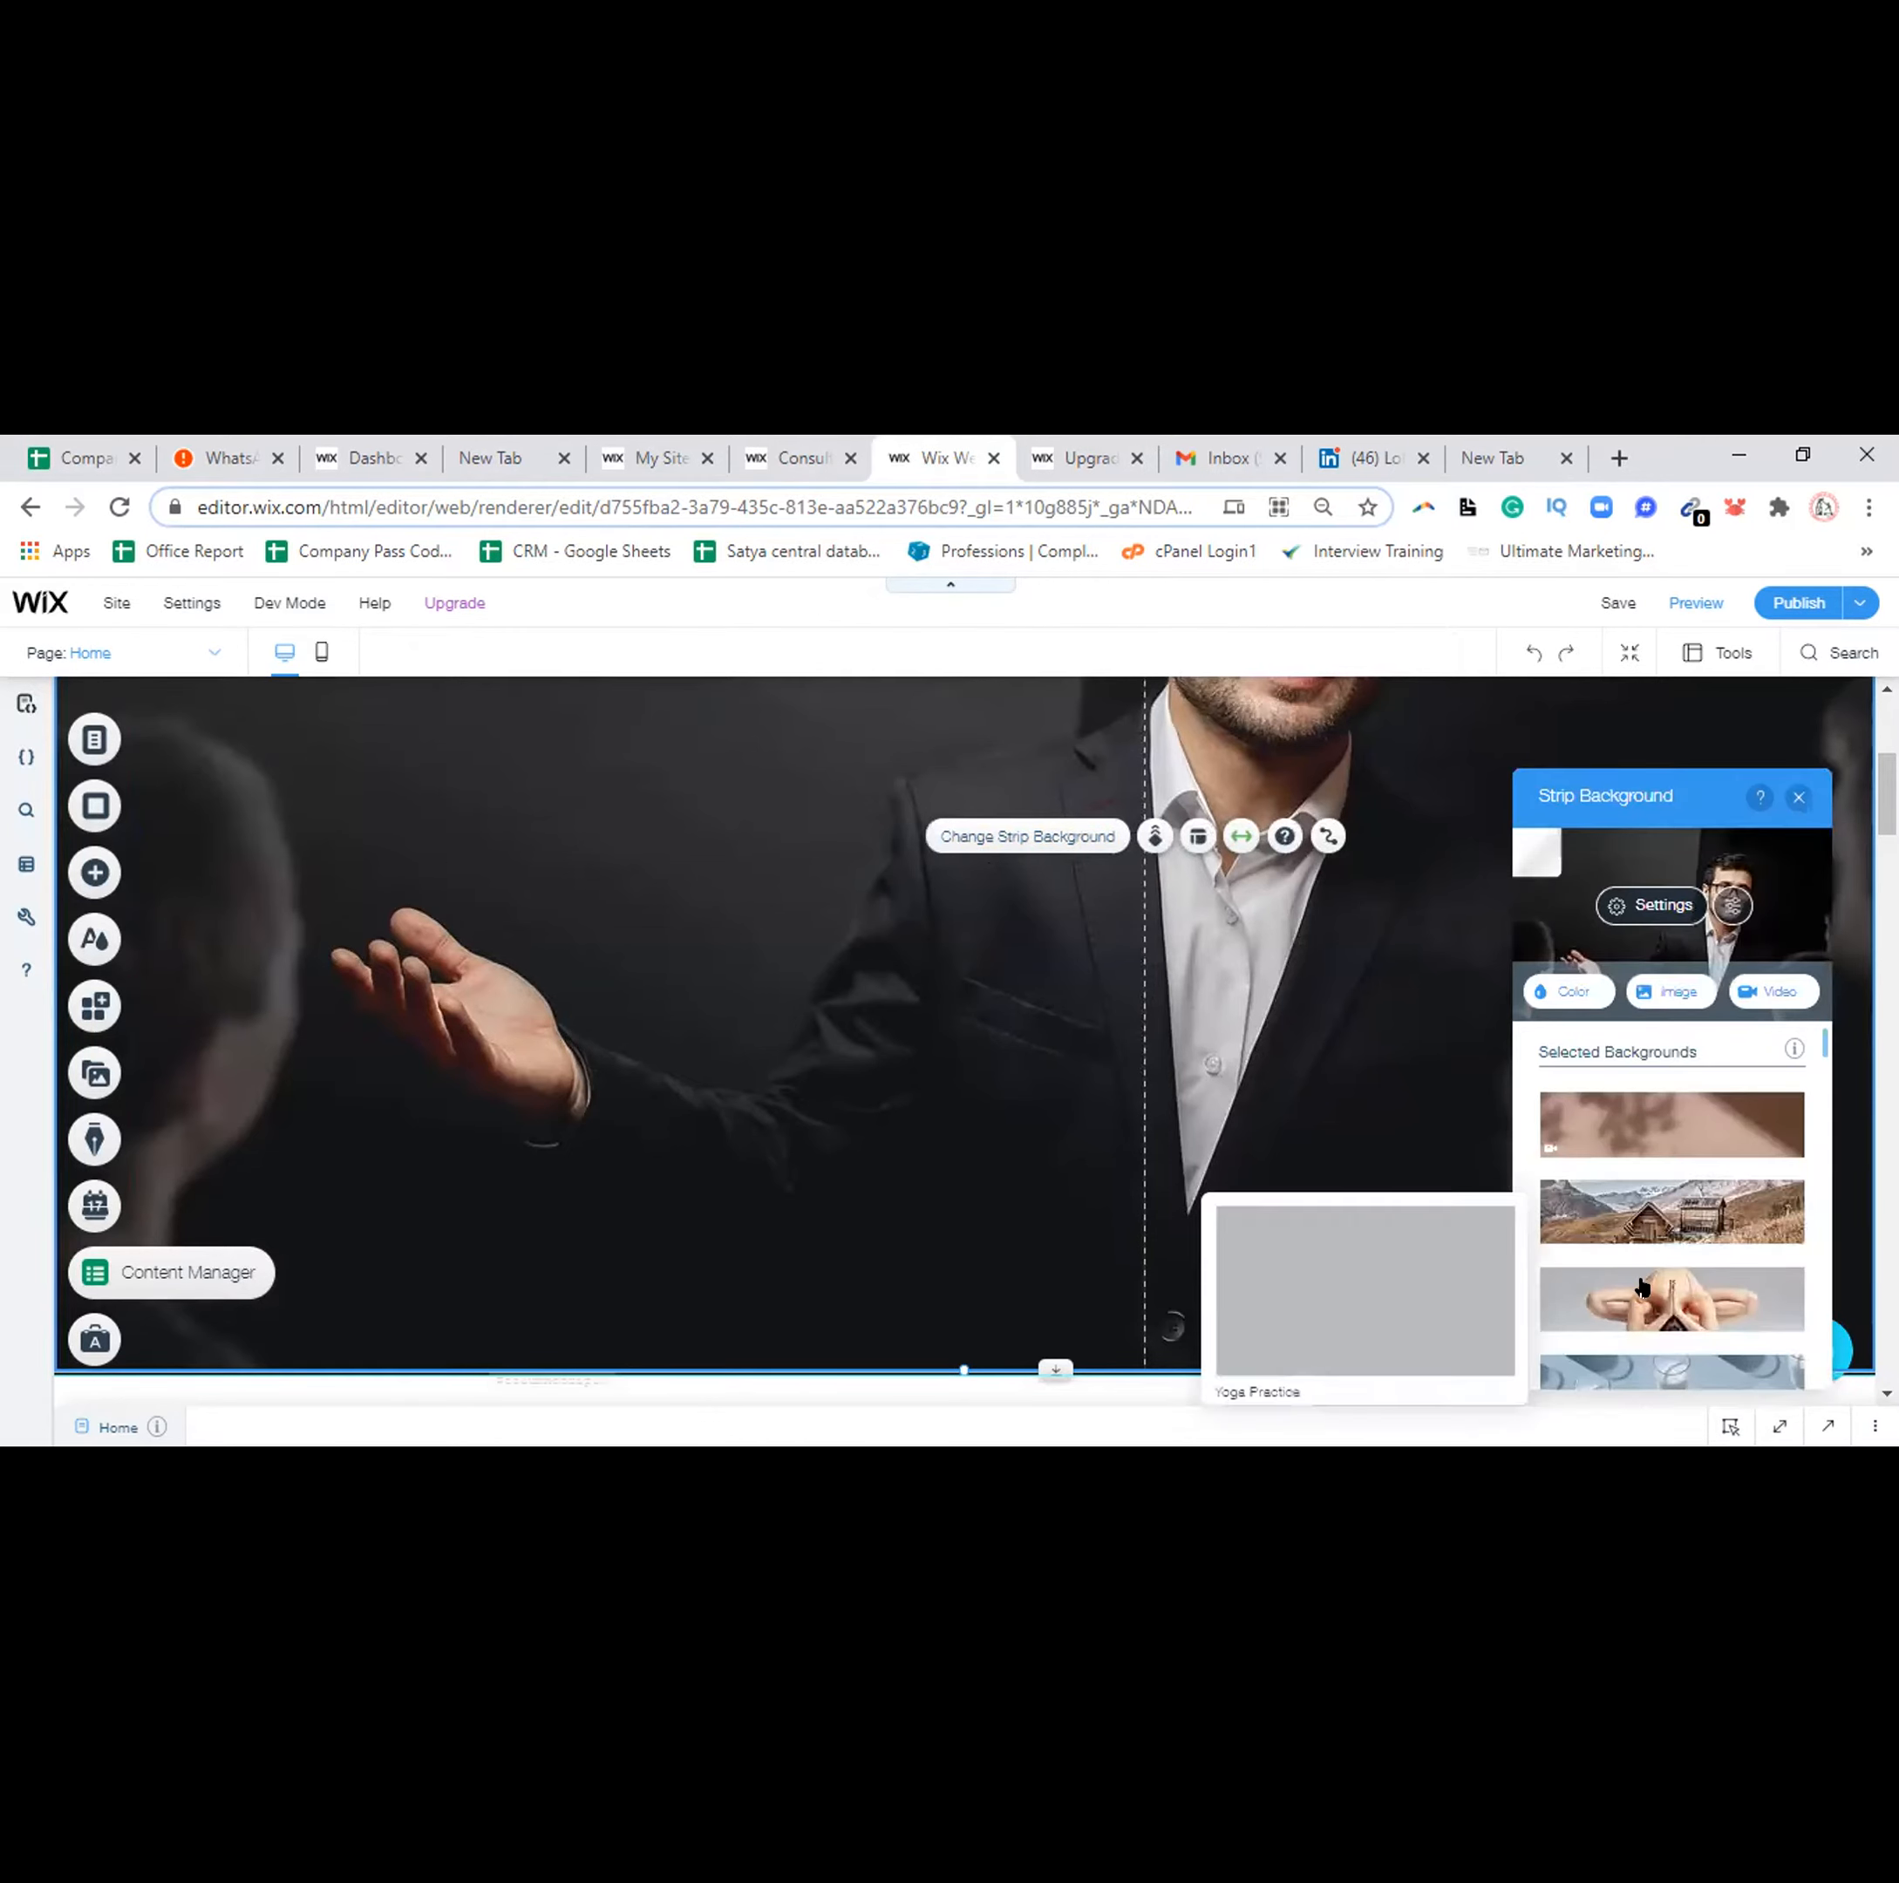
left_click(1641, 1286)
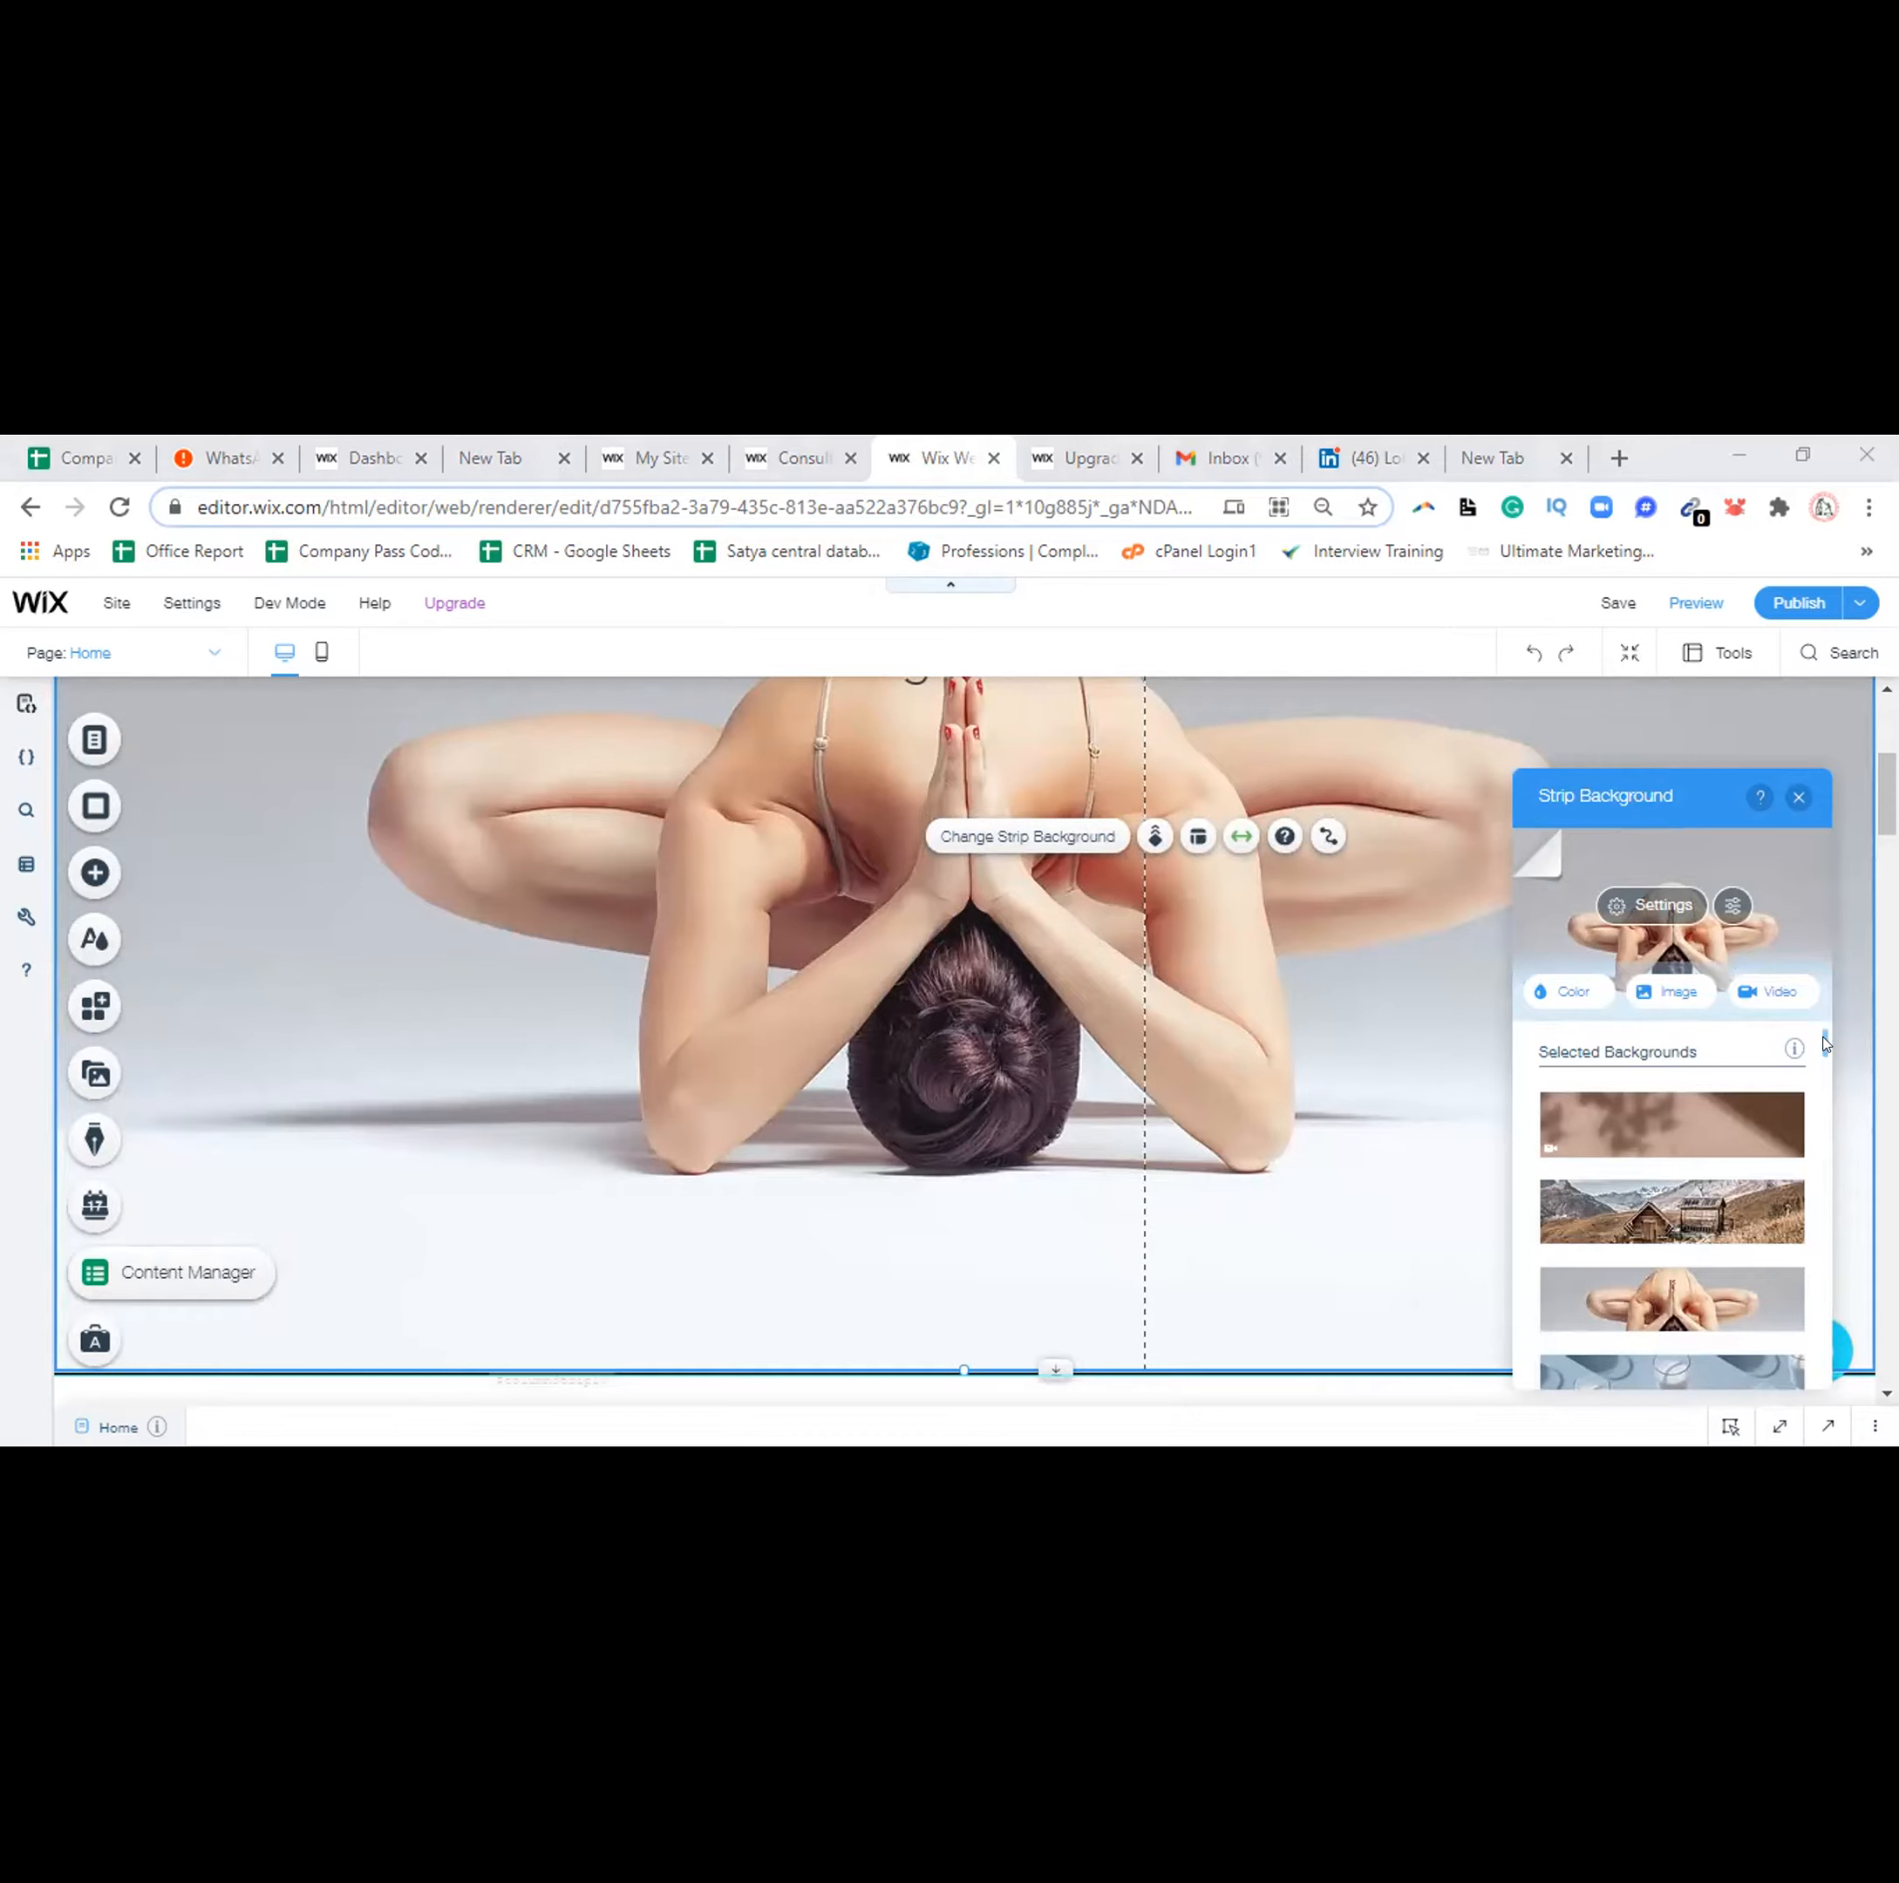
left_click_drag(1824, 1043, 1813, 1406)
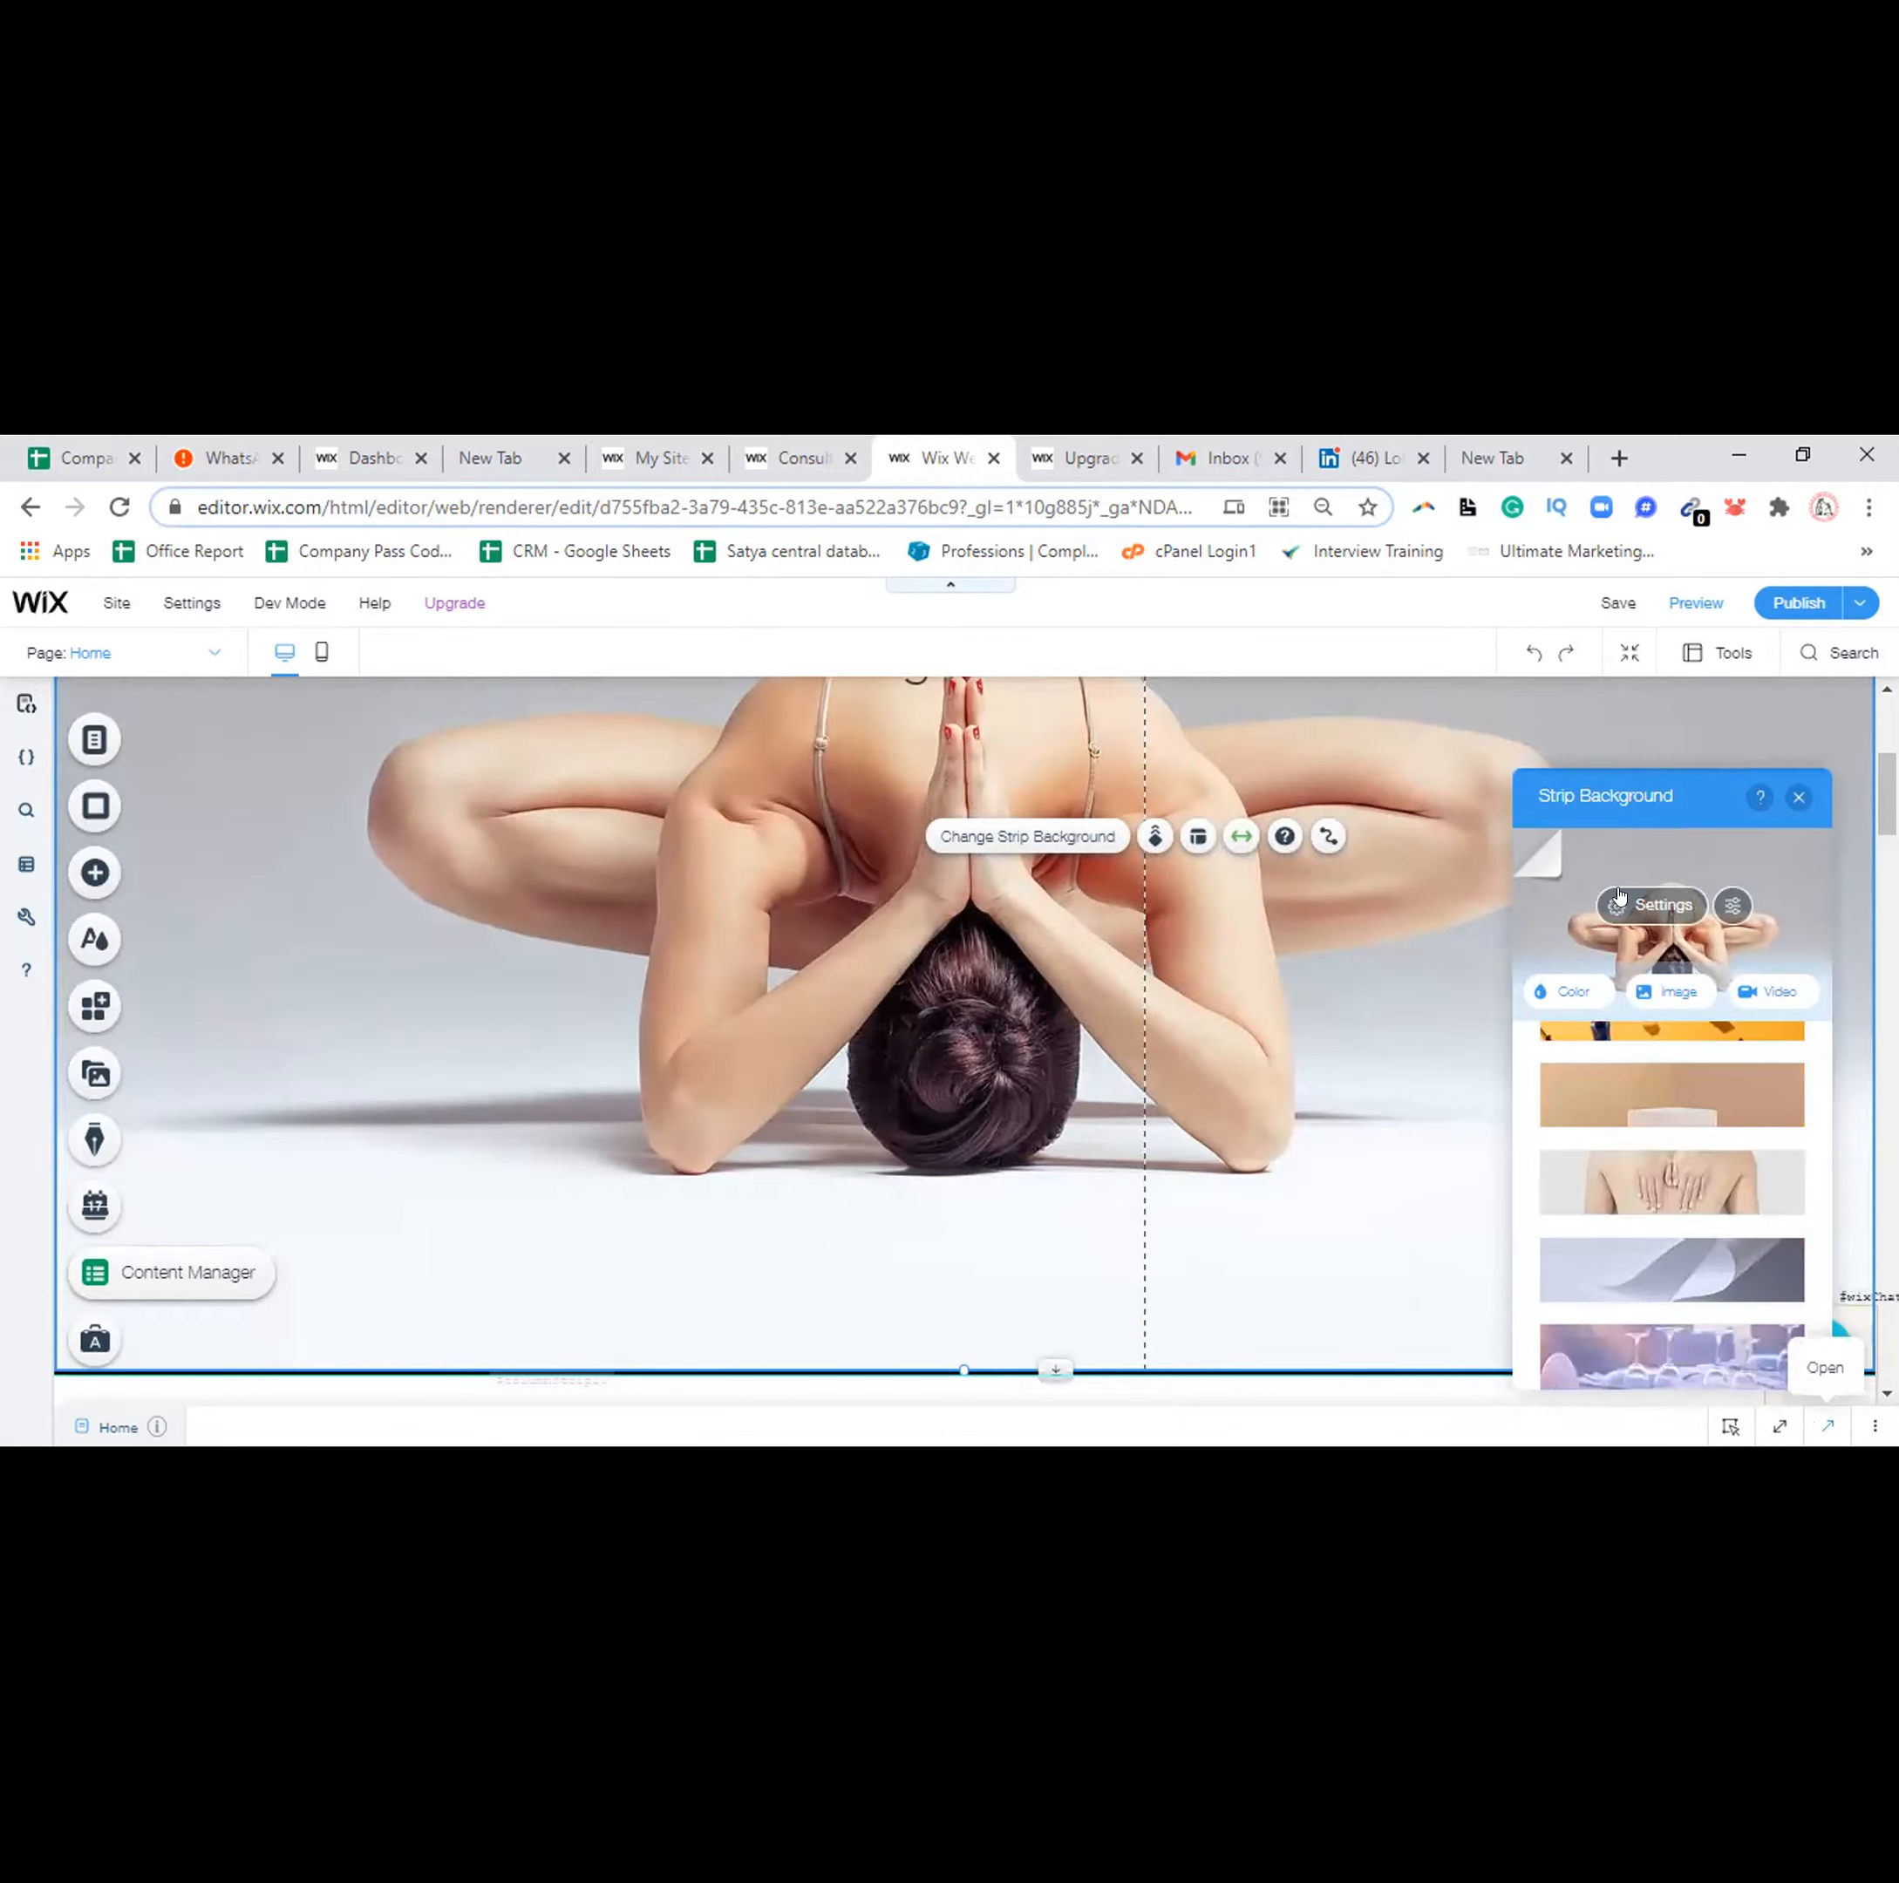
left_click_drag(1635, 787, 1617, 656)
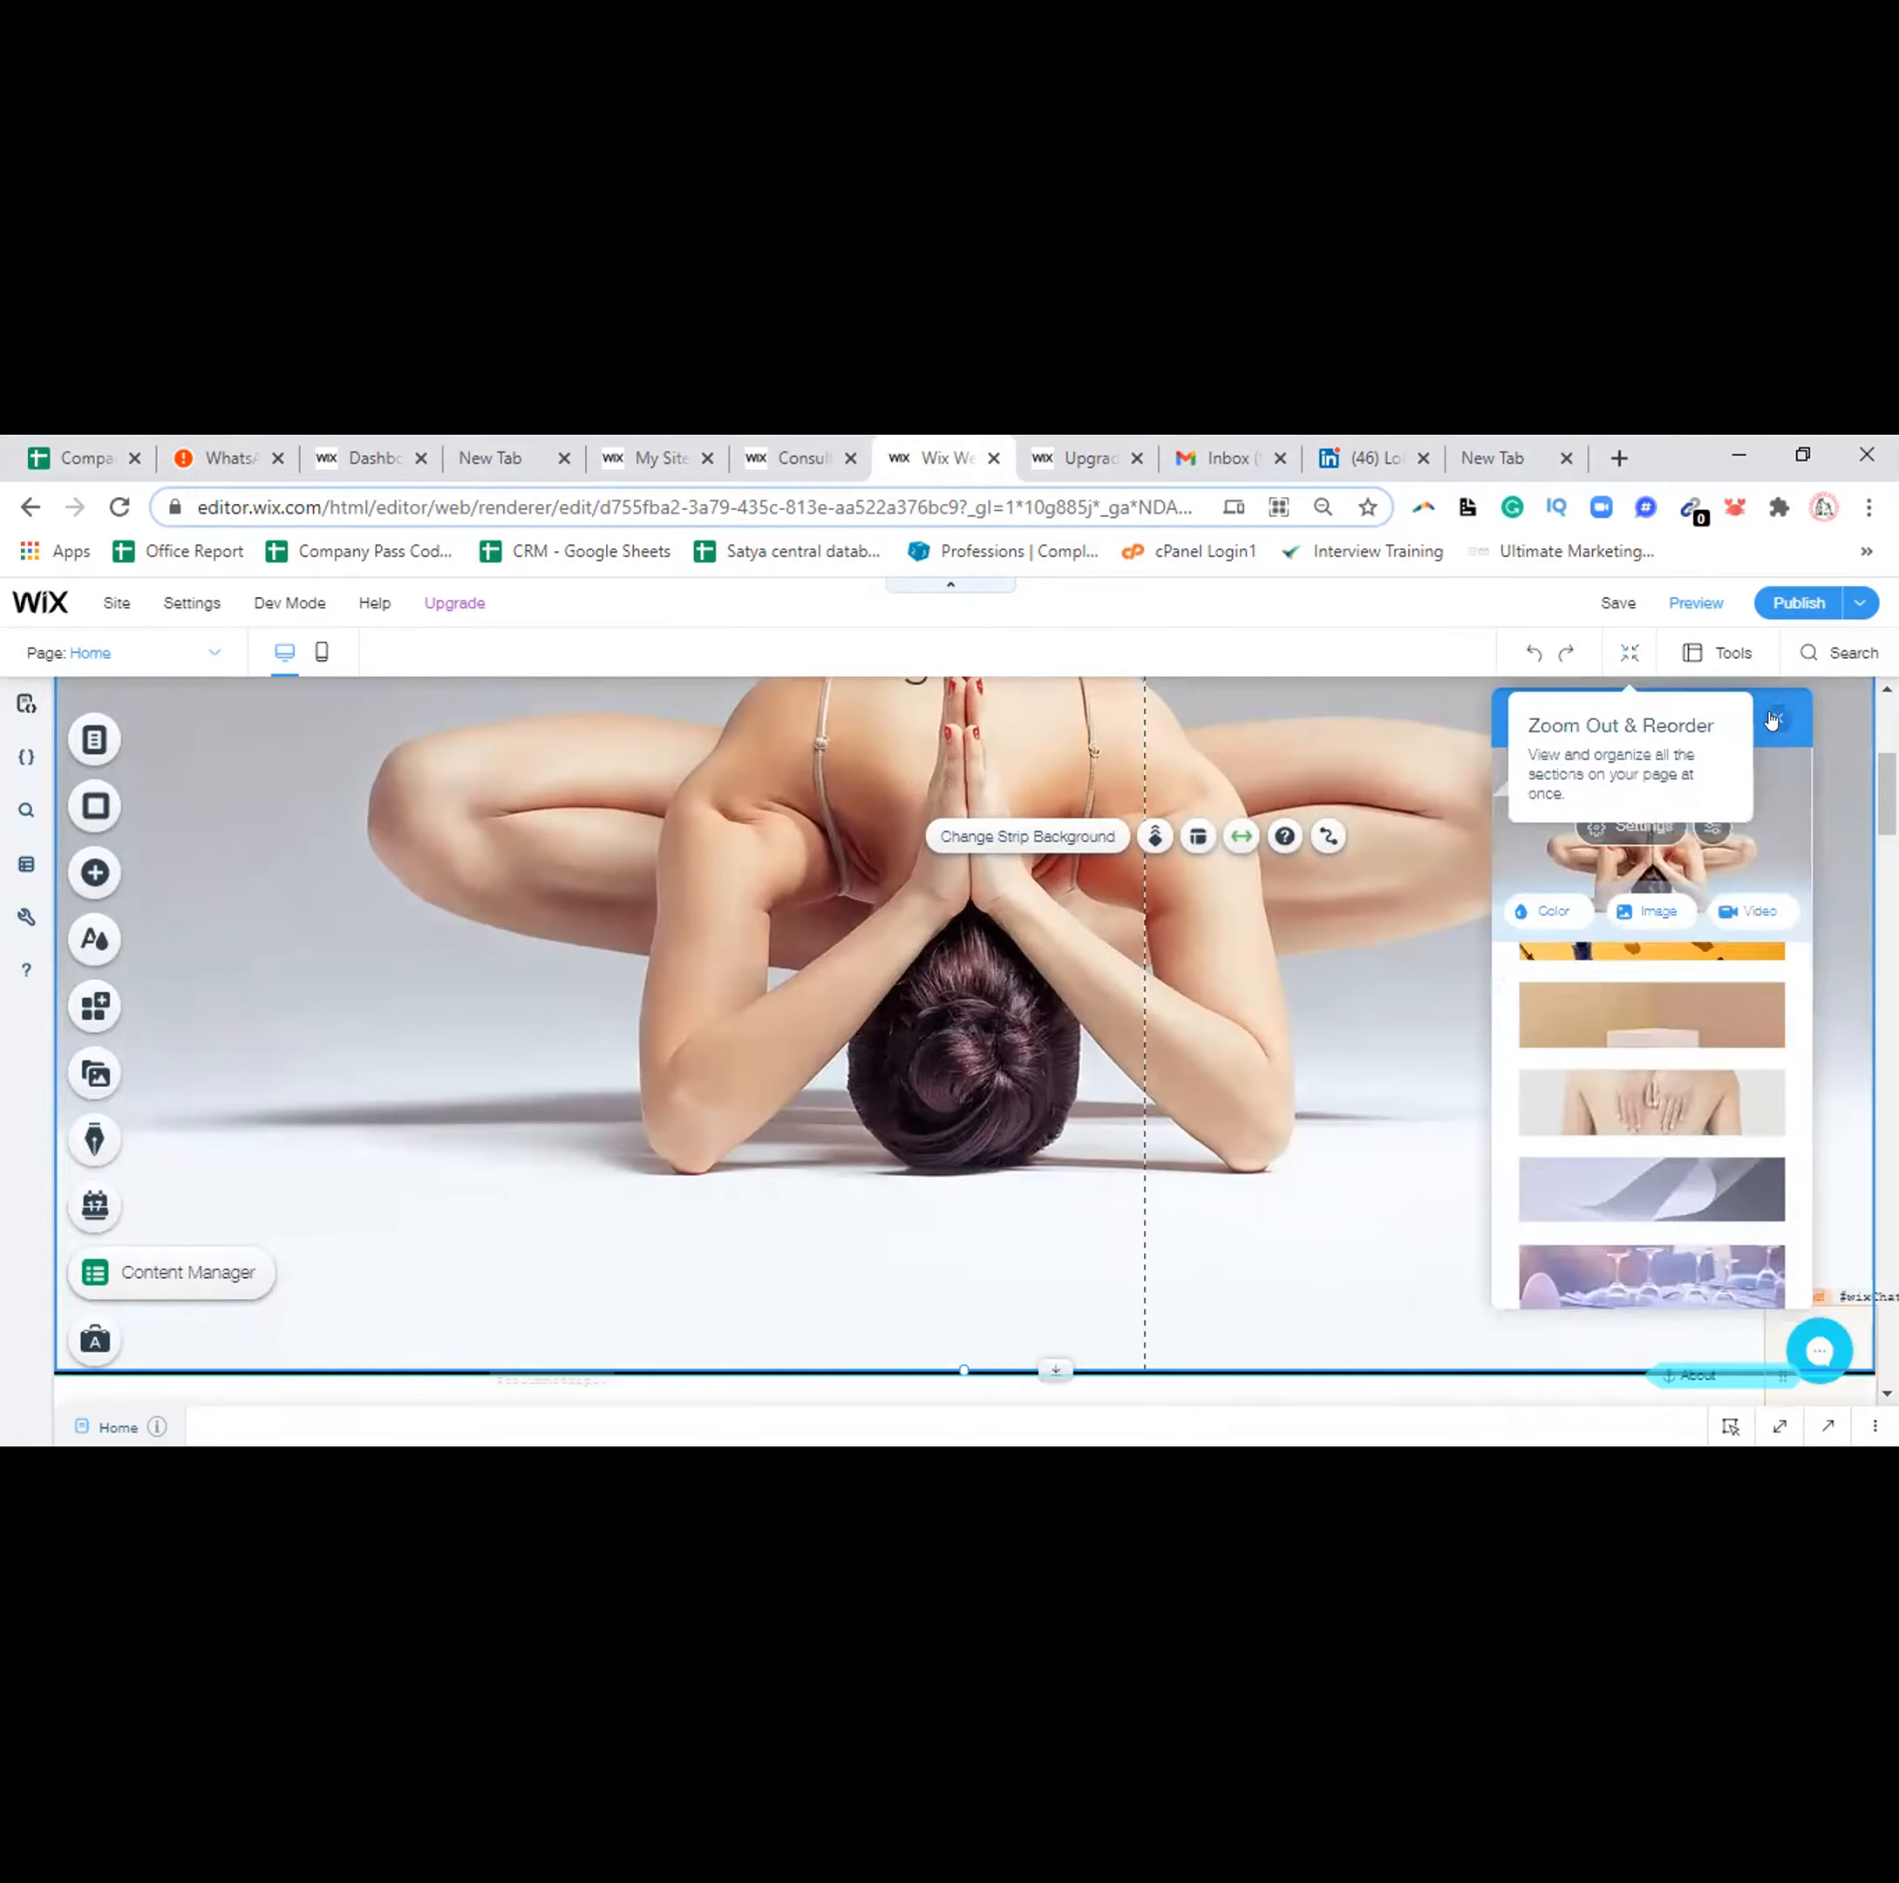
left_click(1775, 717)
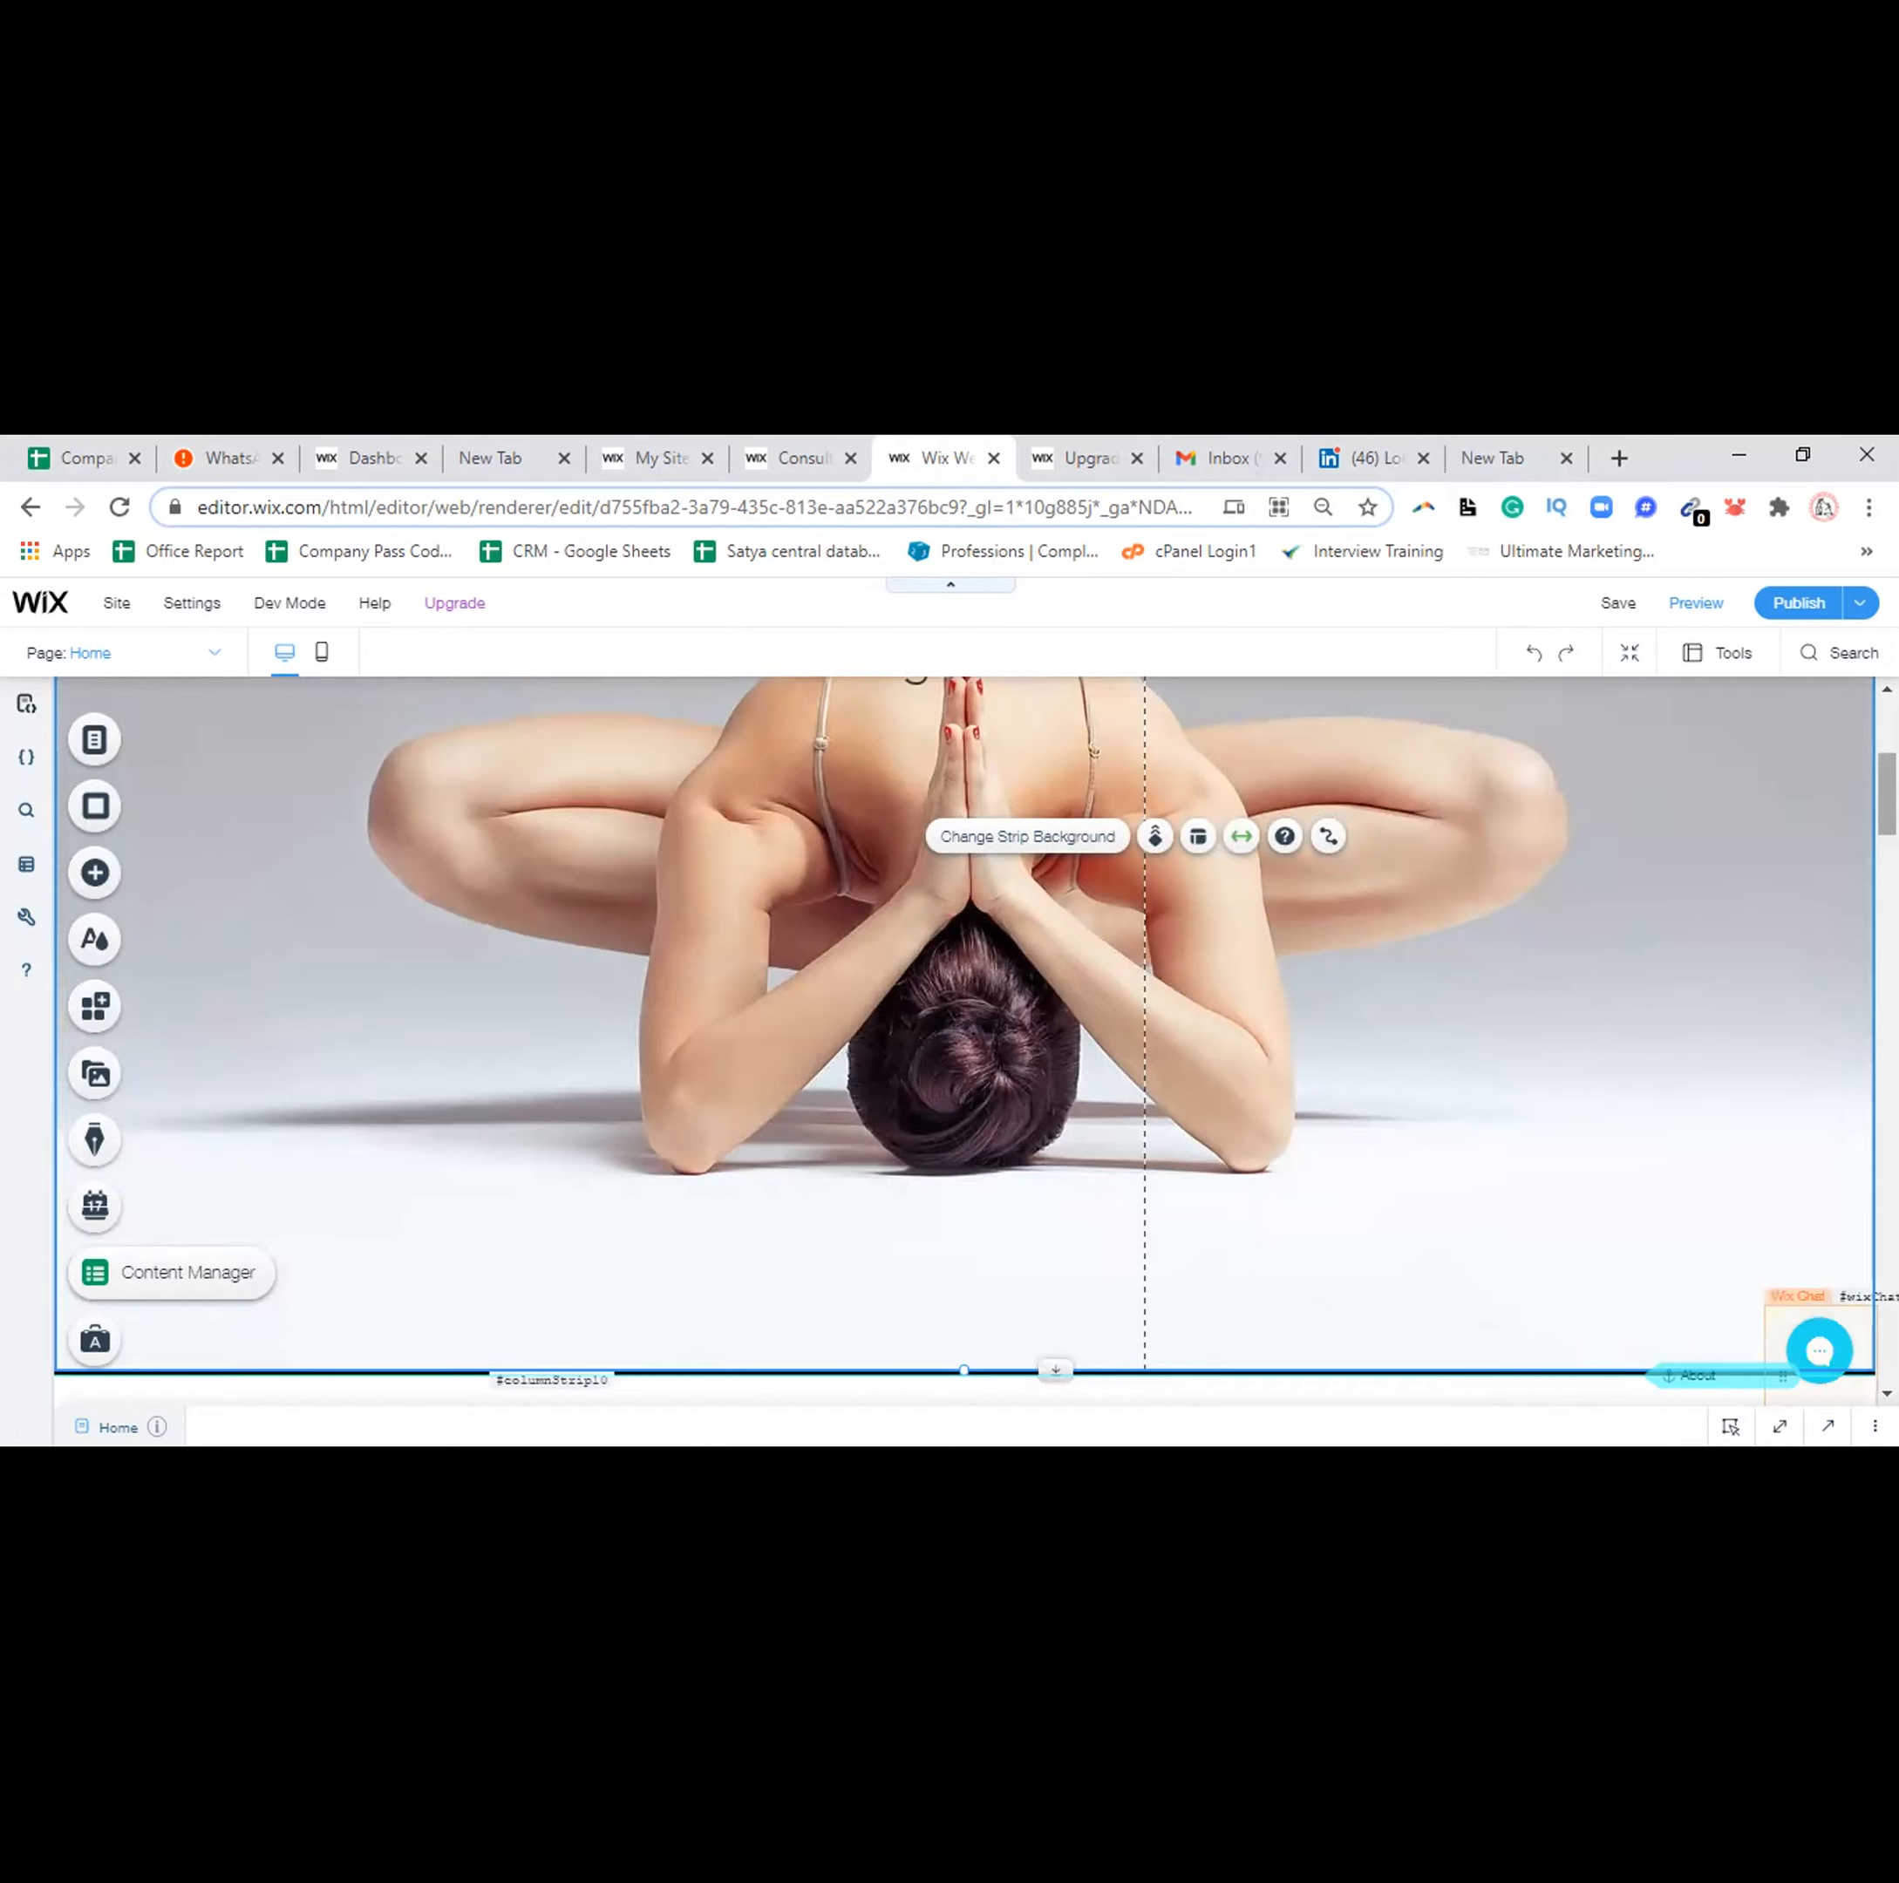
Delete the 'Big Title' placeholder text from the yoga hero strip
scroll(964, 1038, "up", 5)
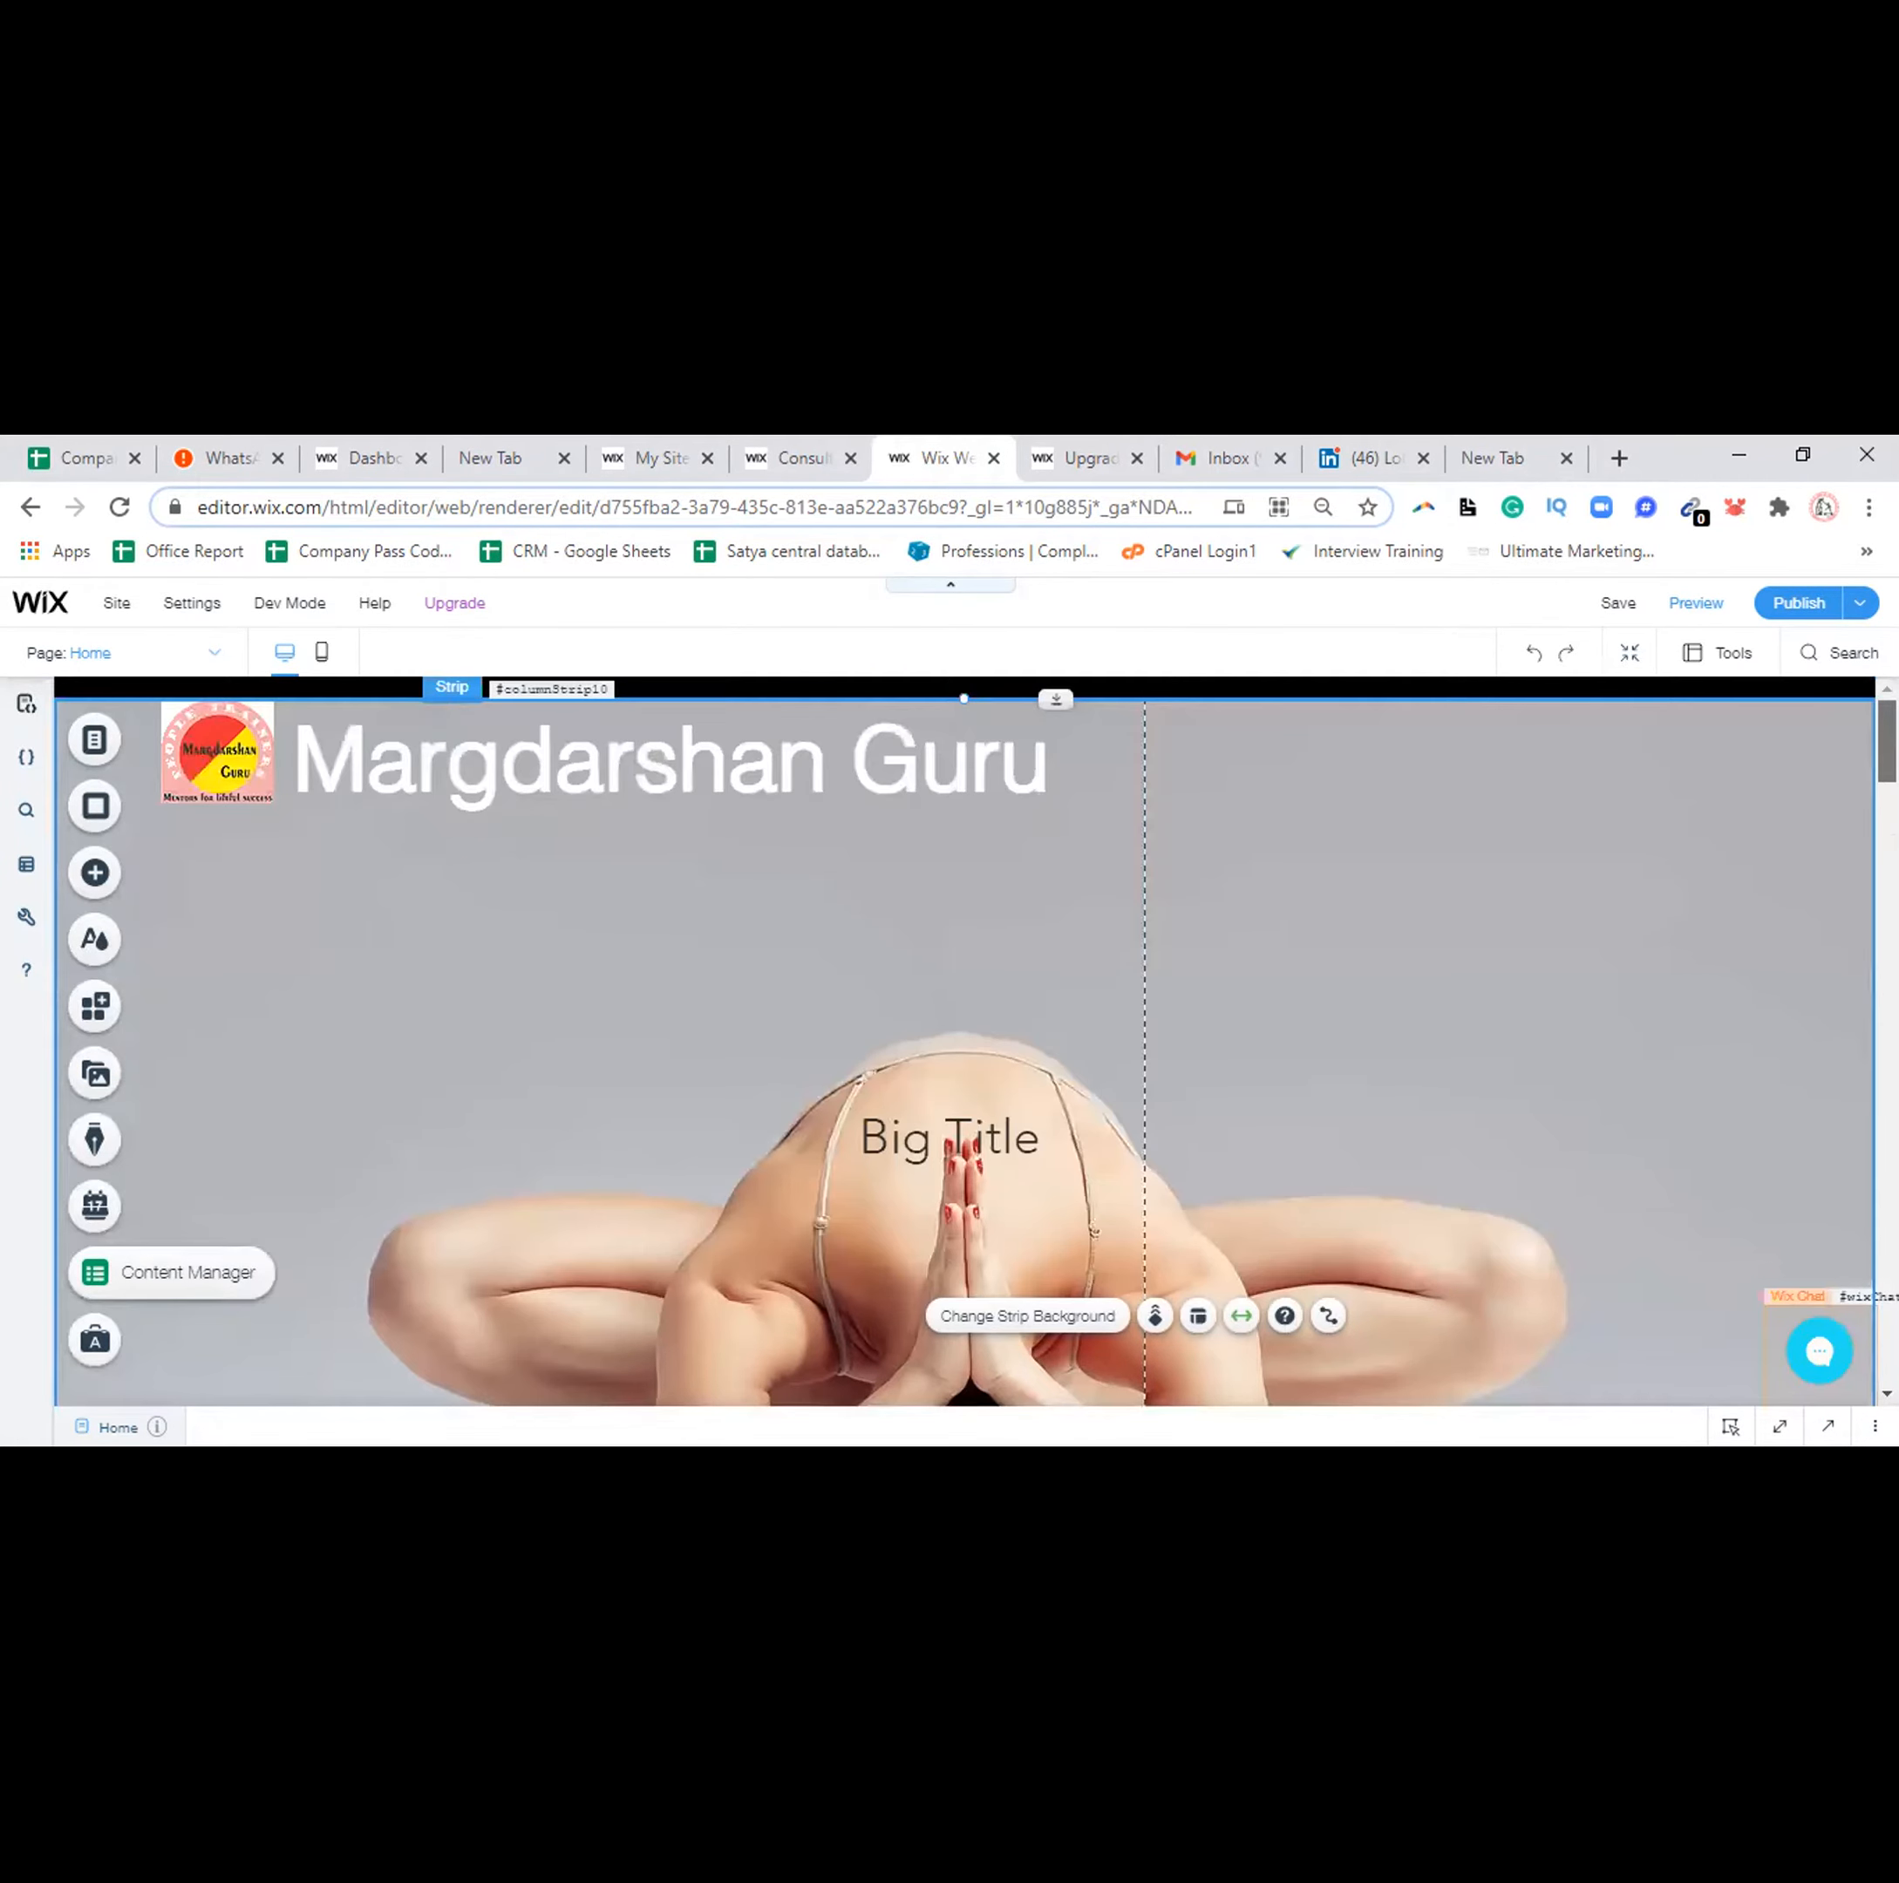
scroll(964, 1038, "down", 5)
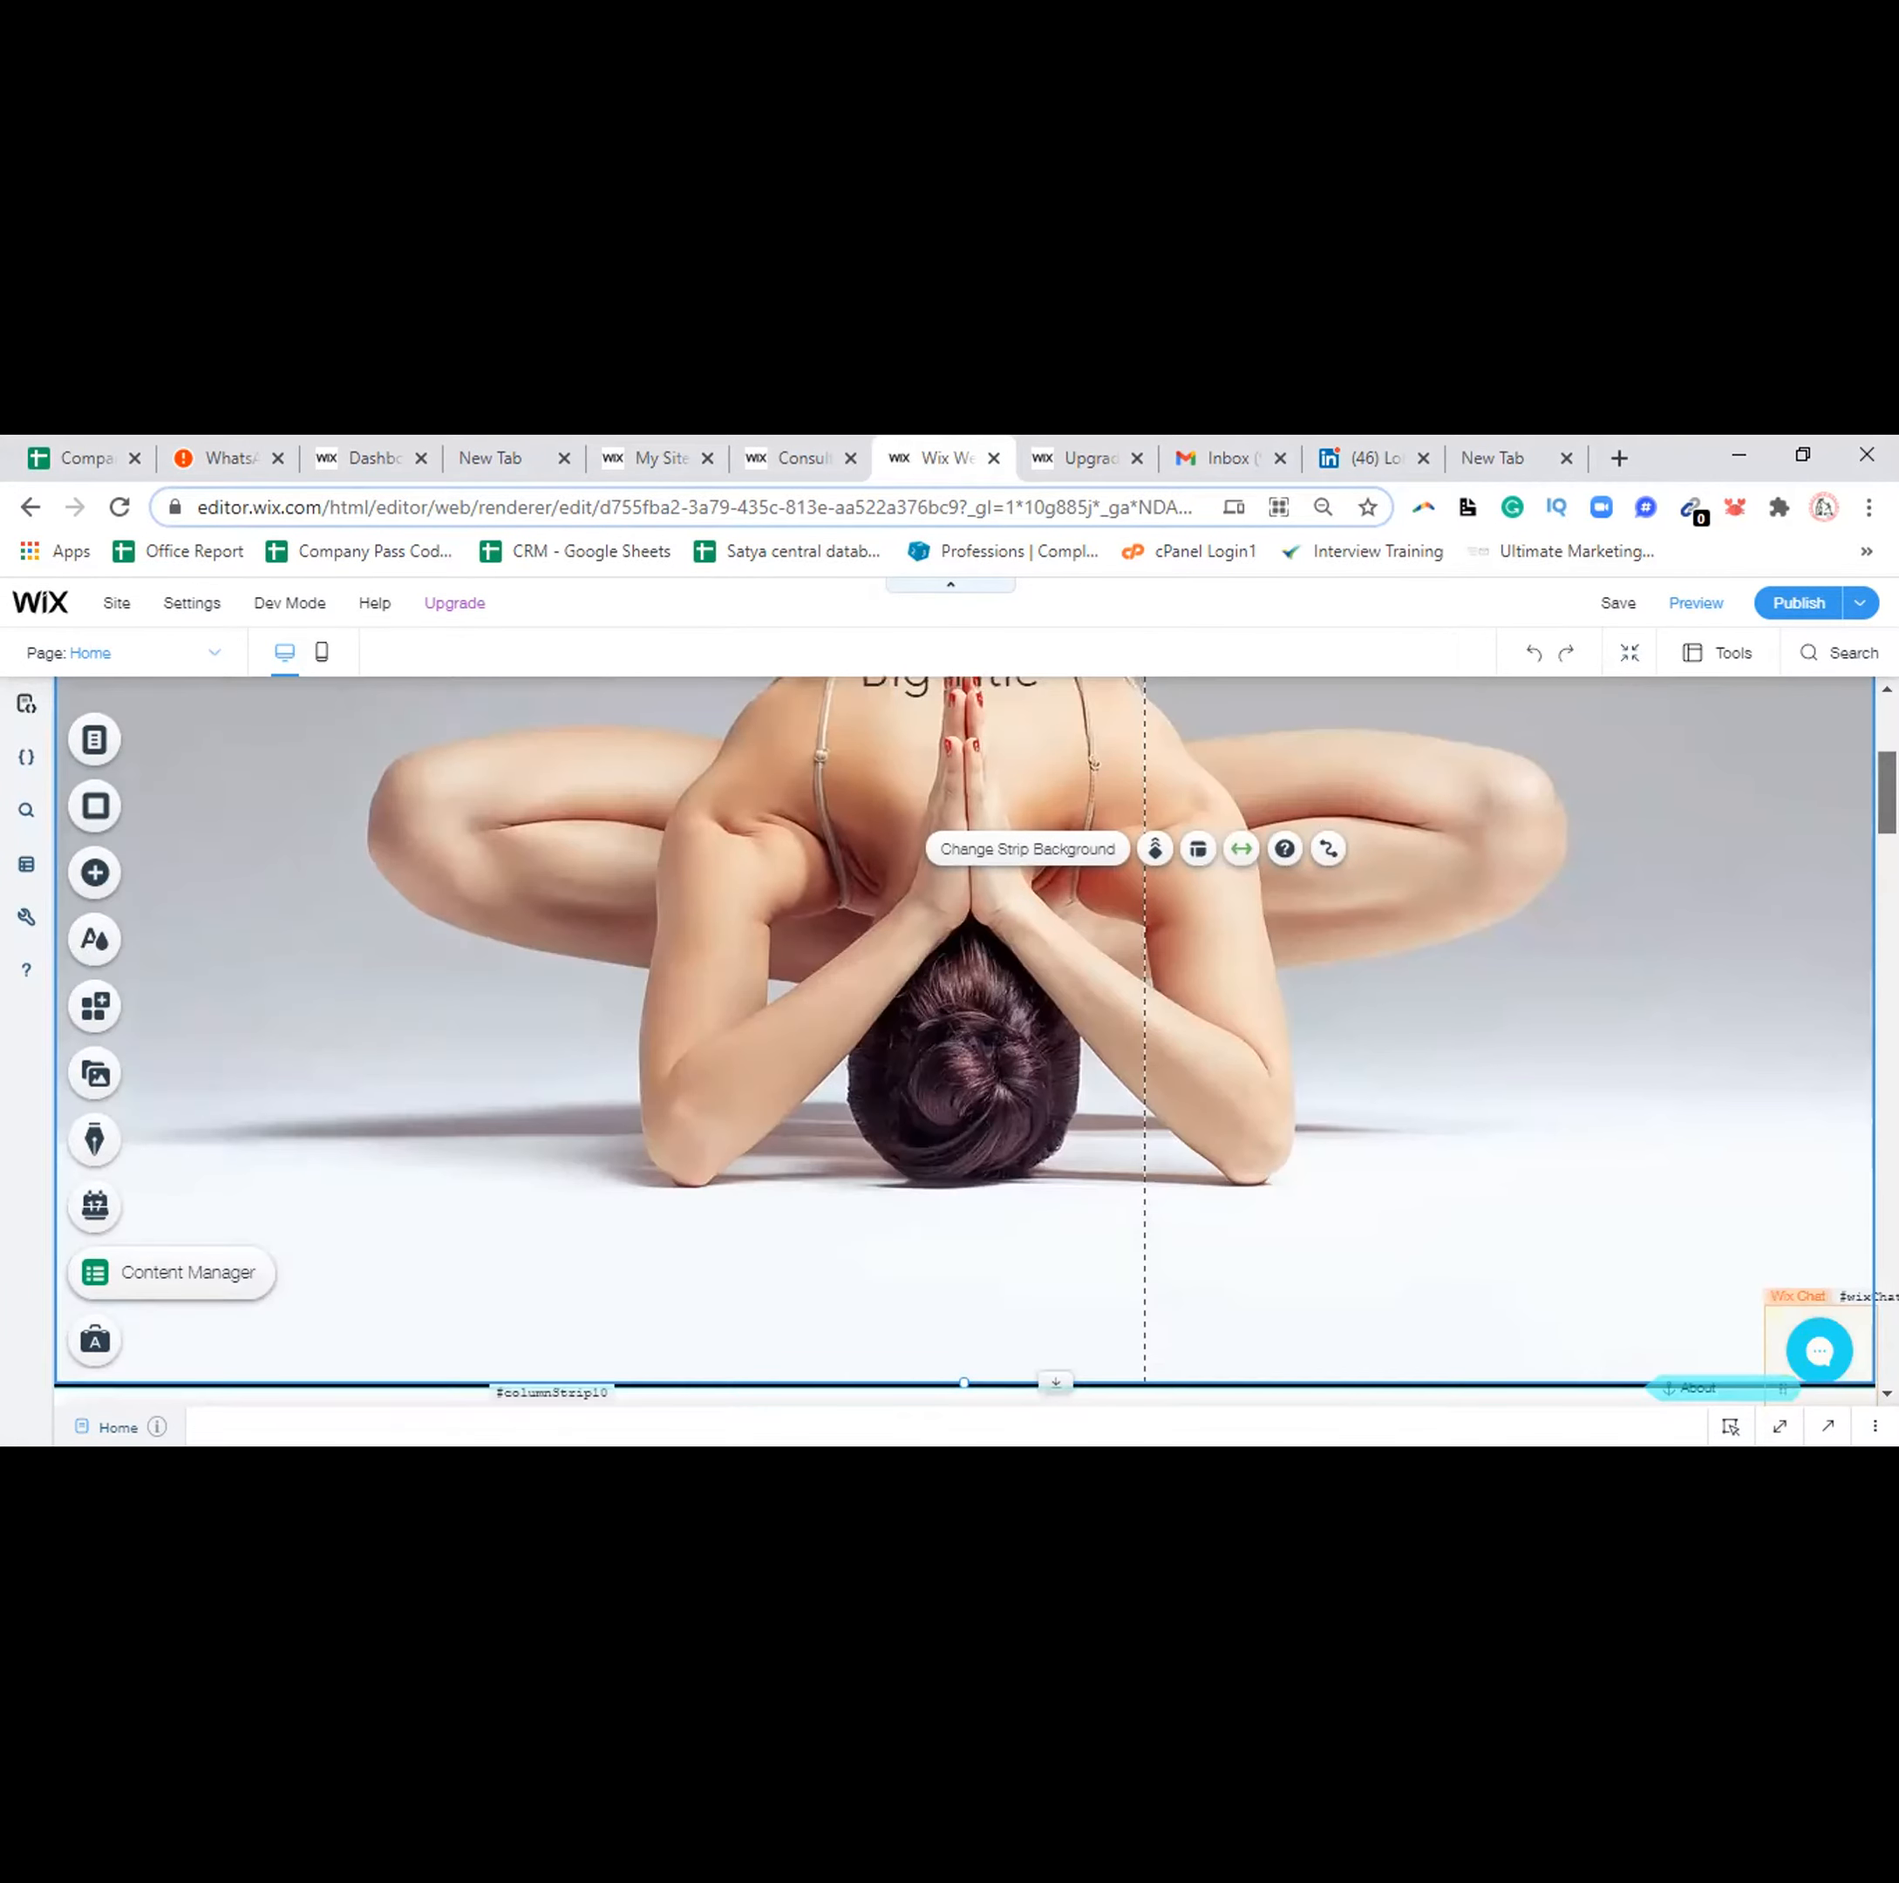
scroll(930, 1156, "up", 5)
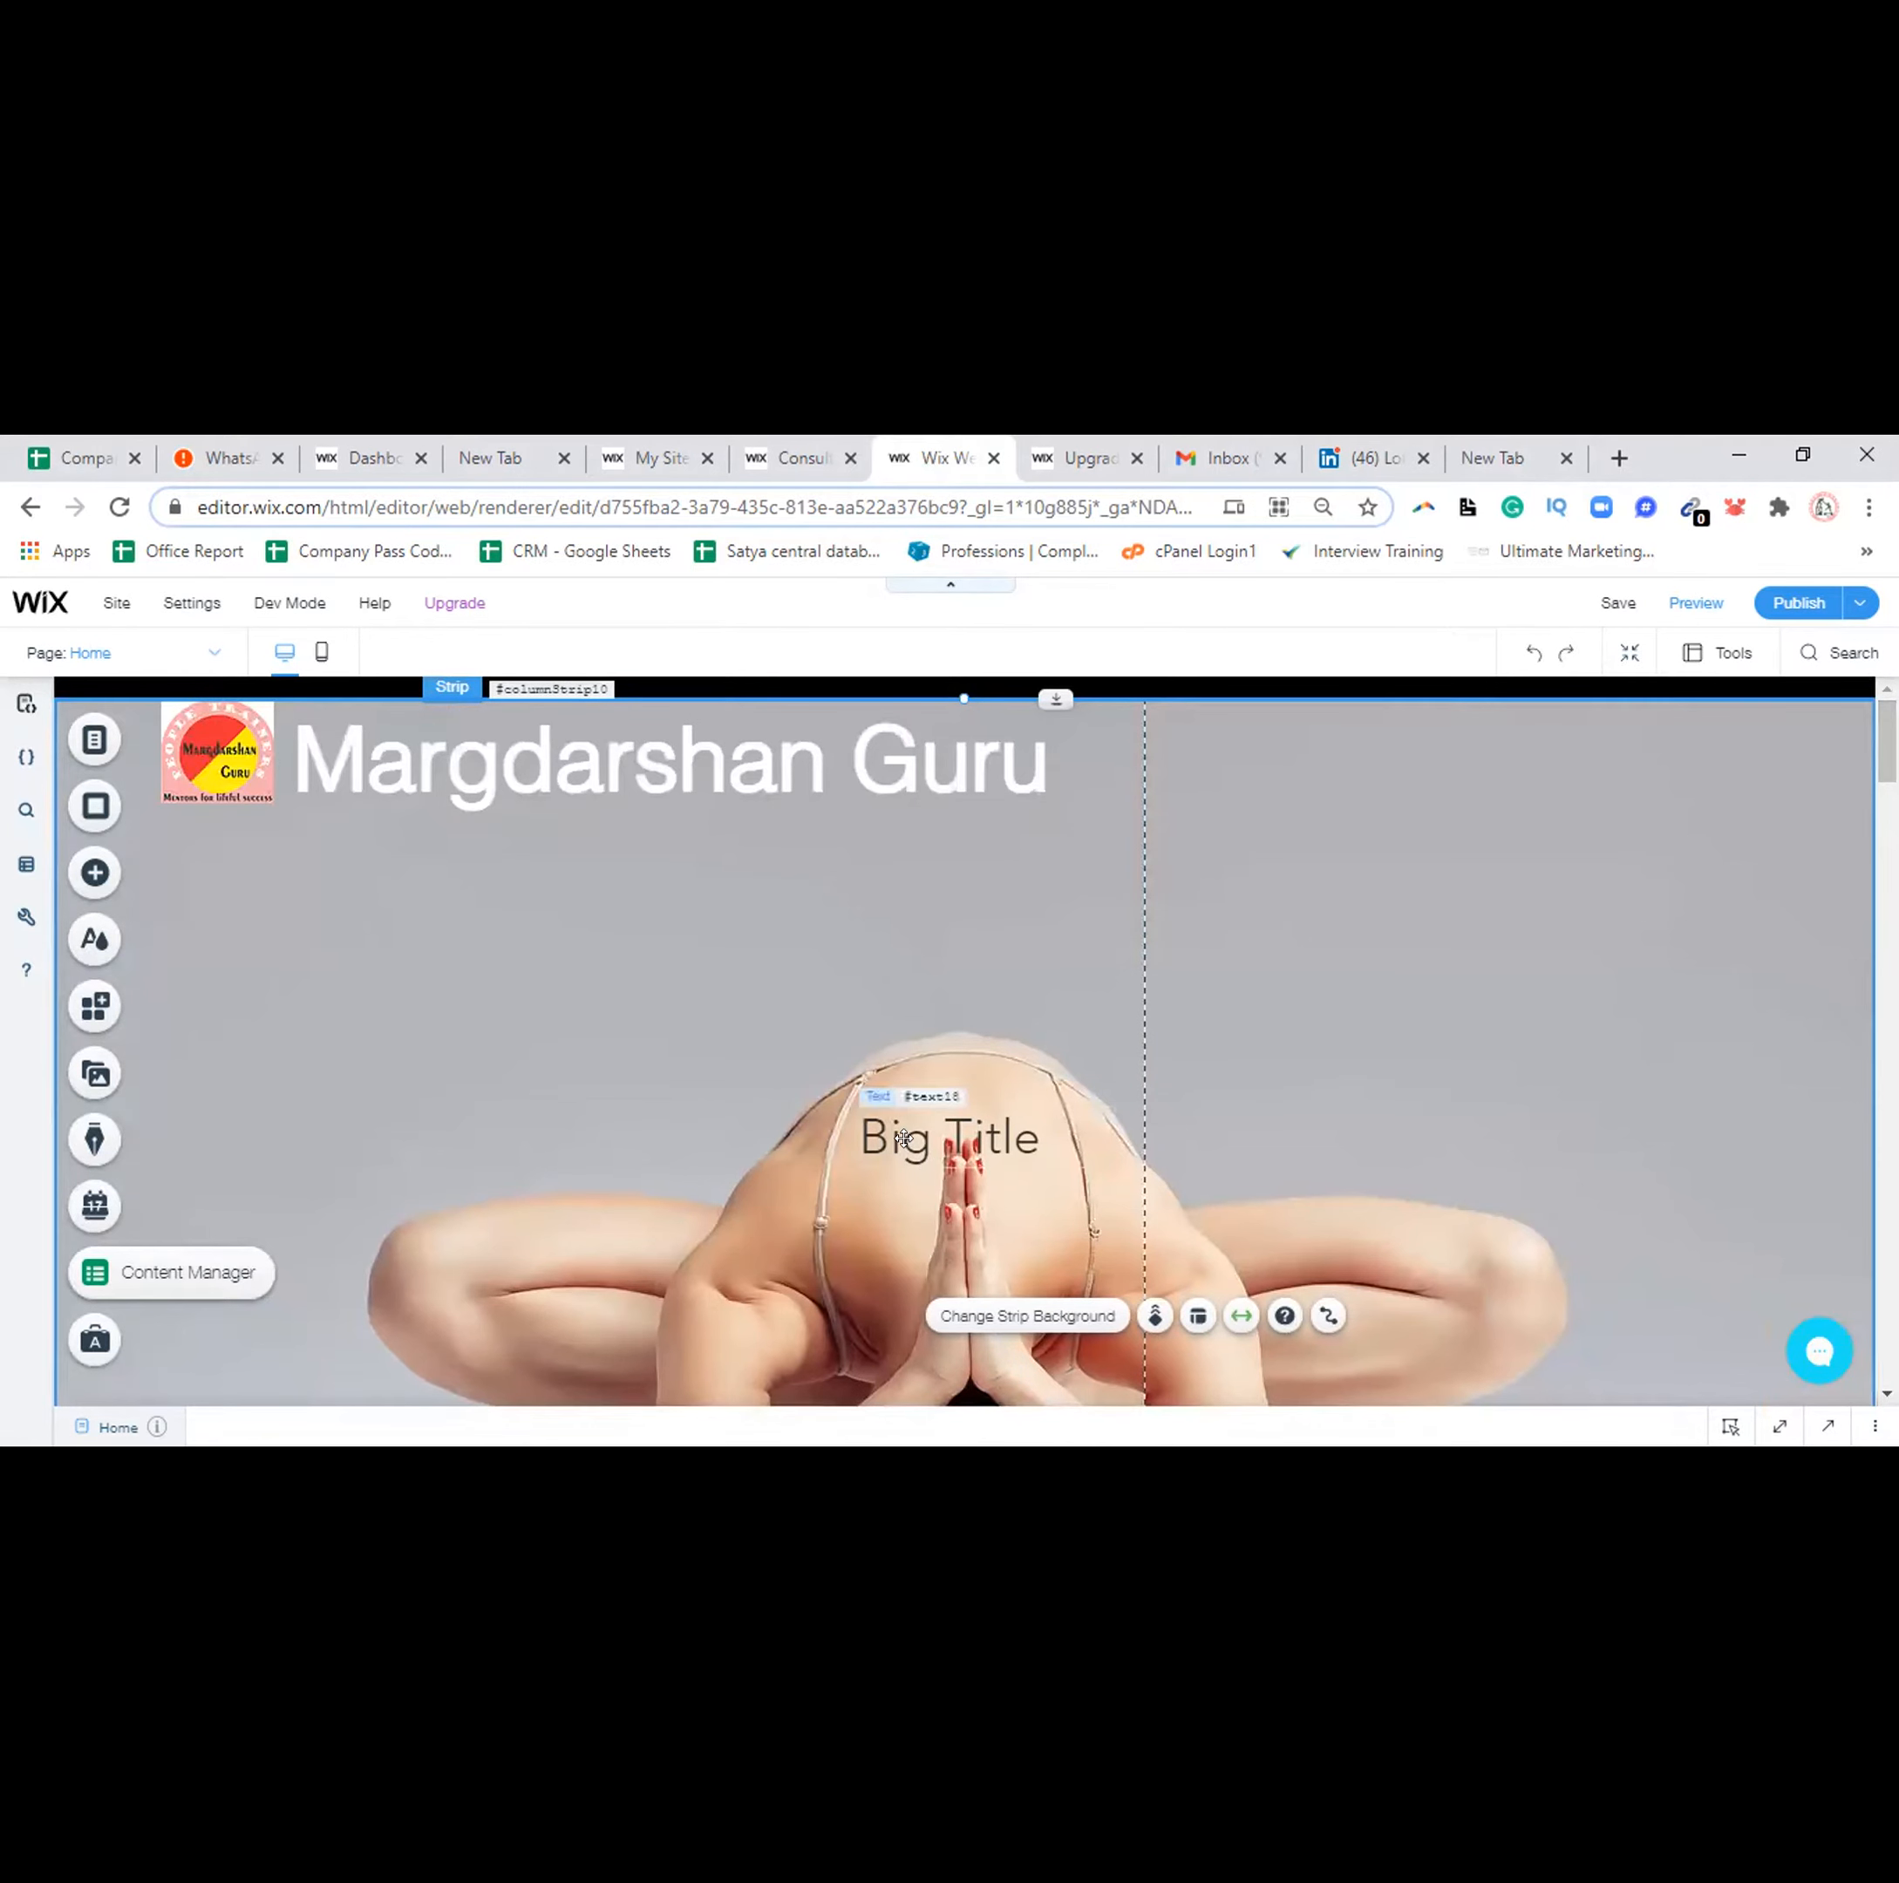
left_click(903, 1139)
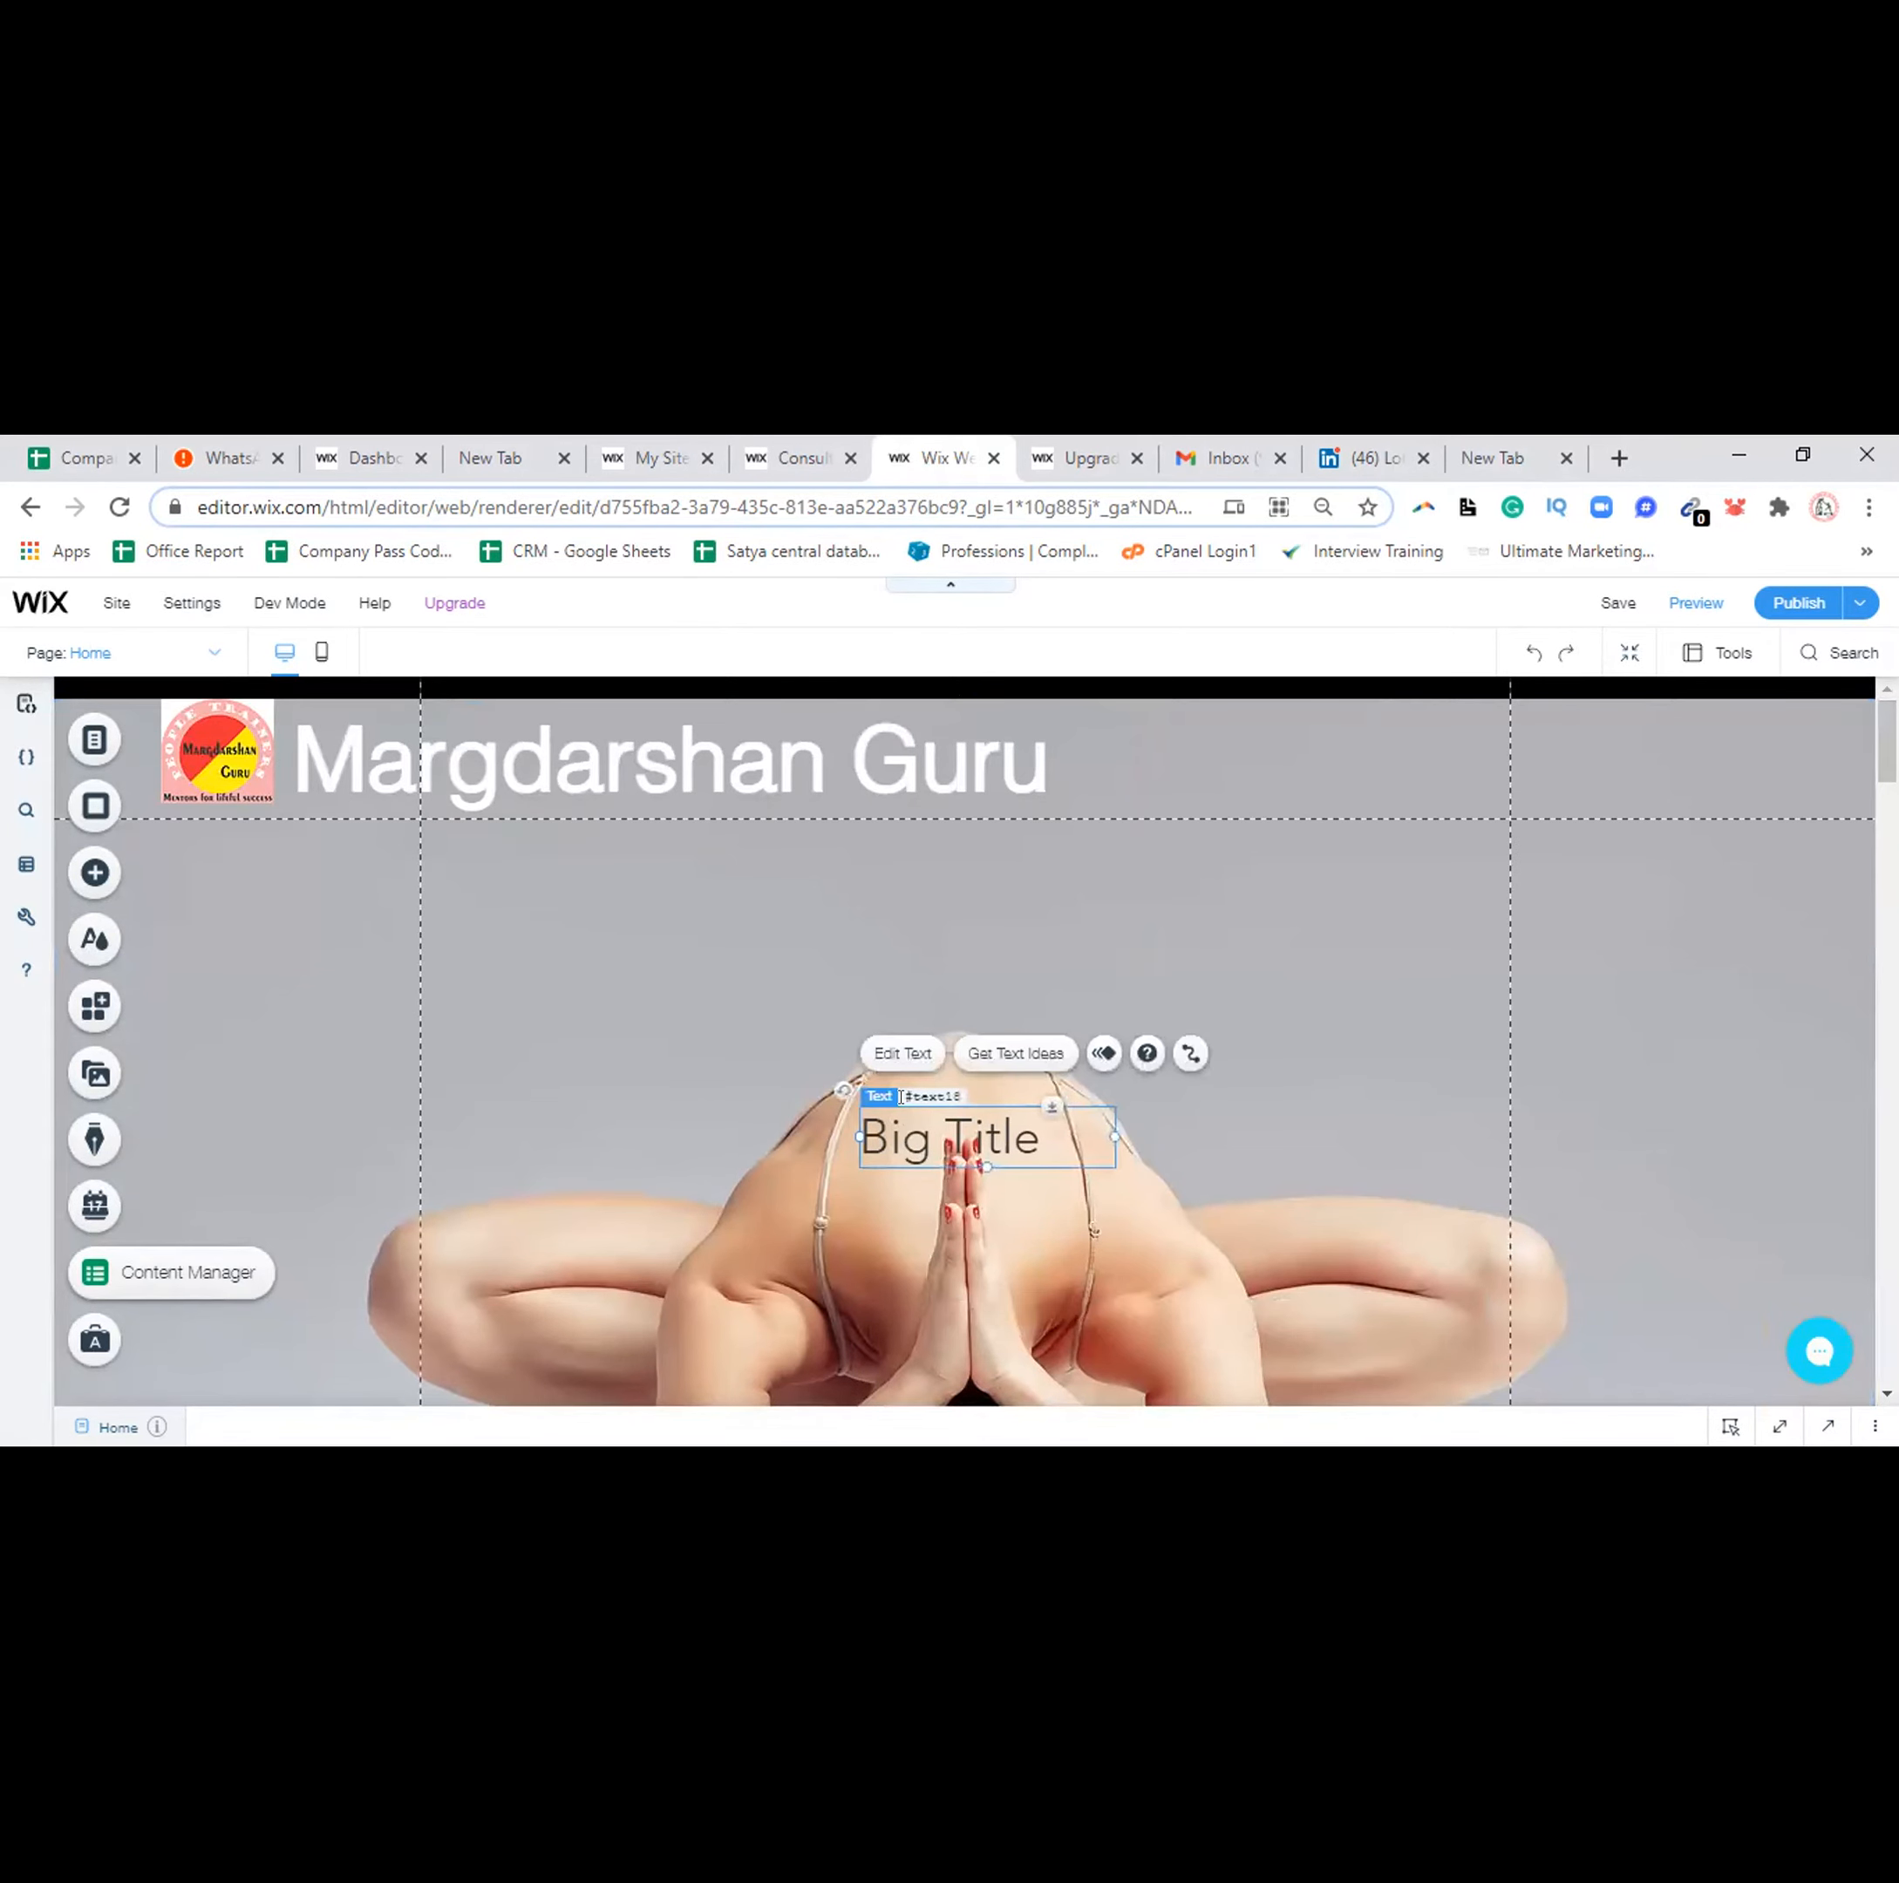
double_click(903, 1116)
key("BackSpace")
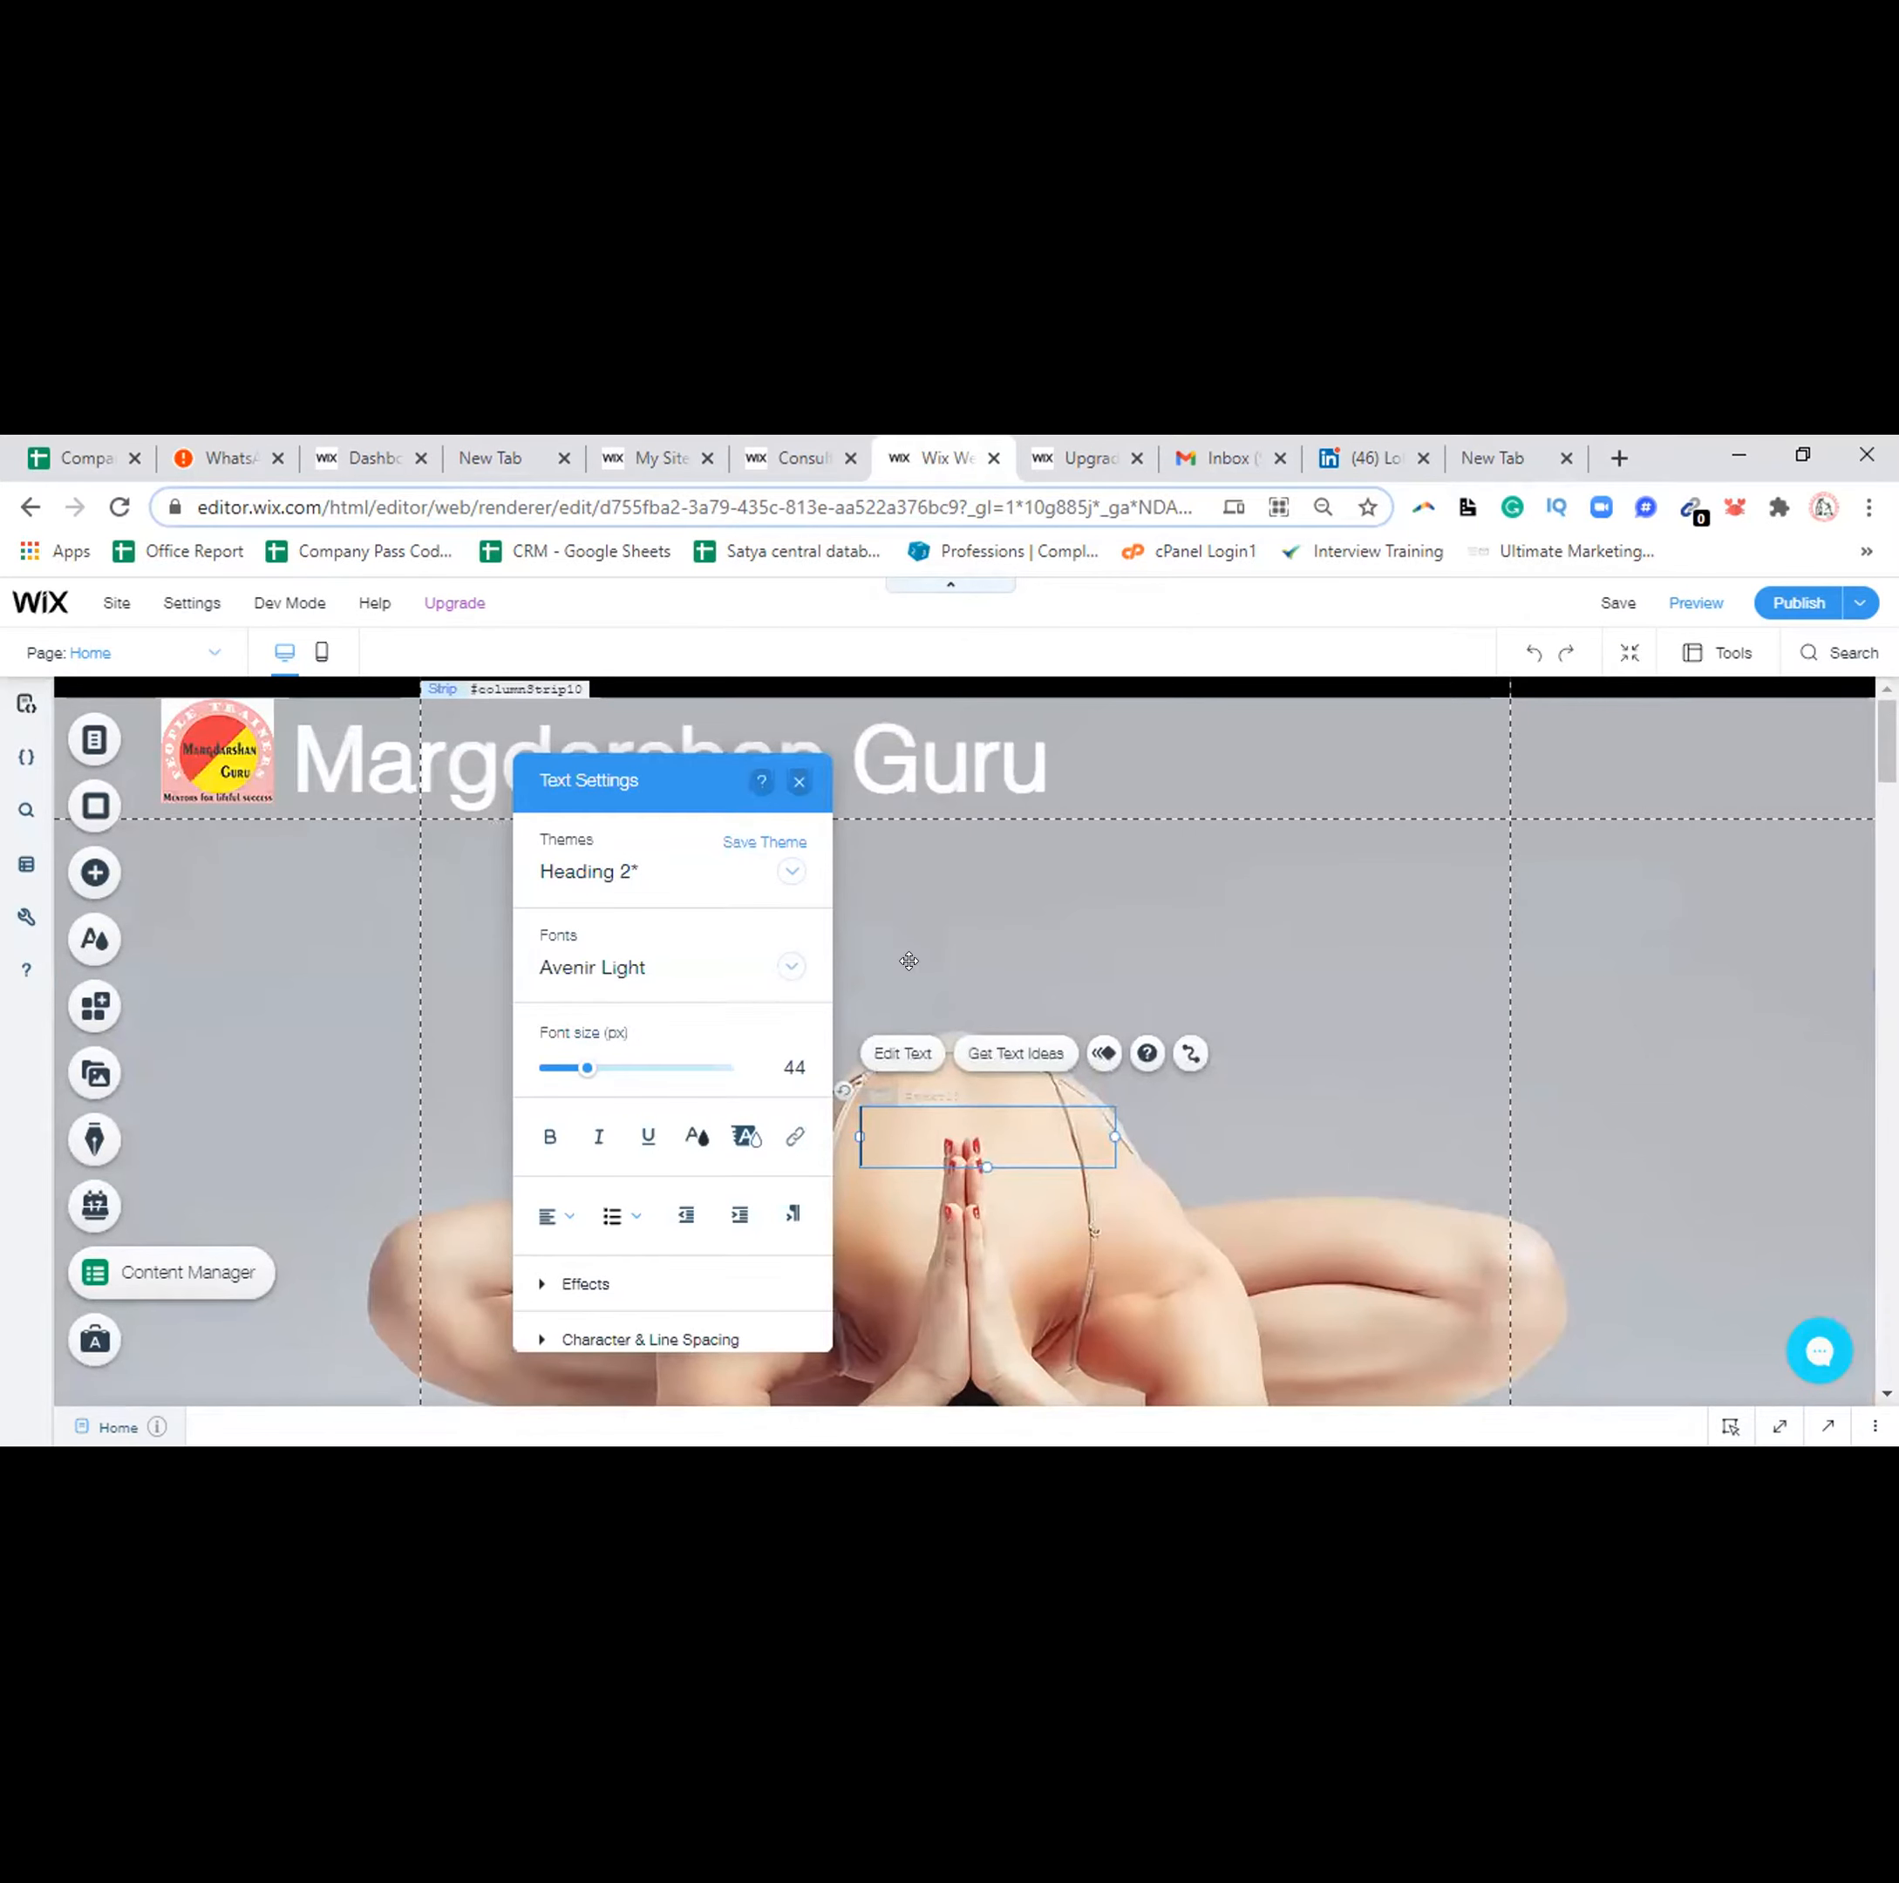
left_click(1657, 954)
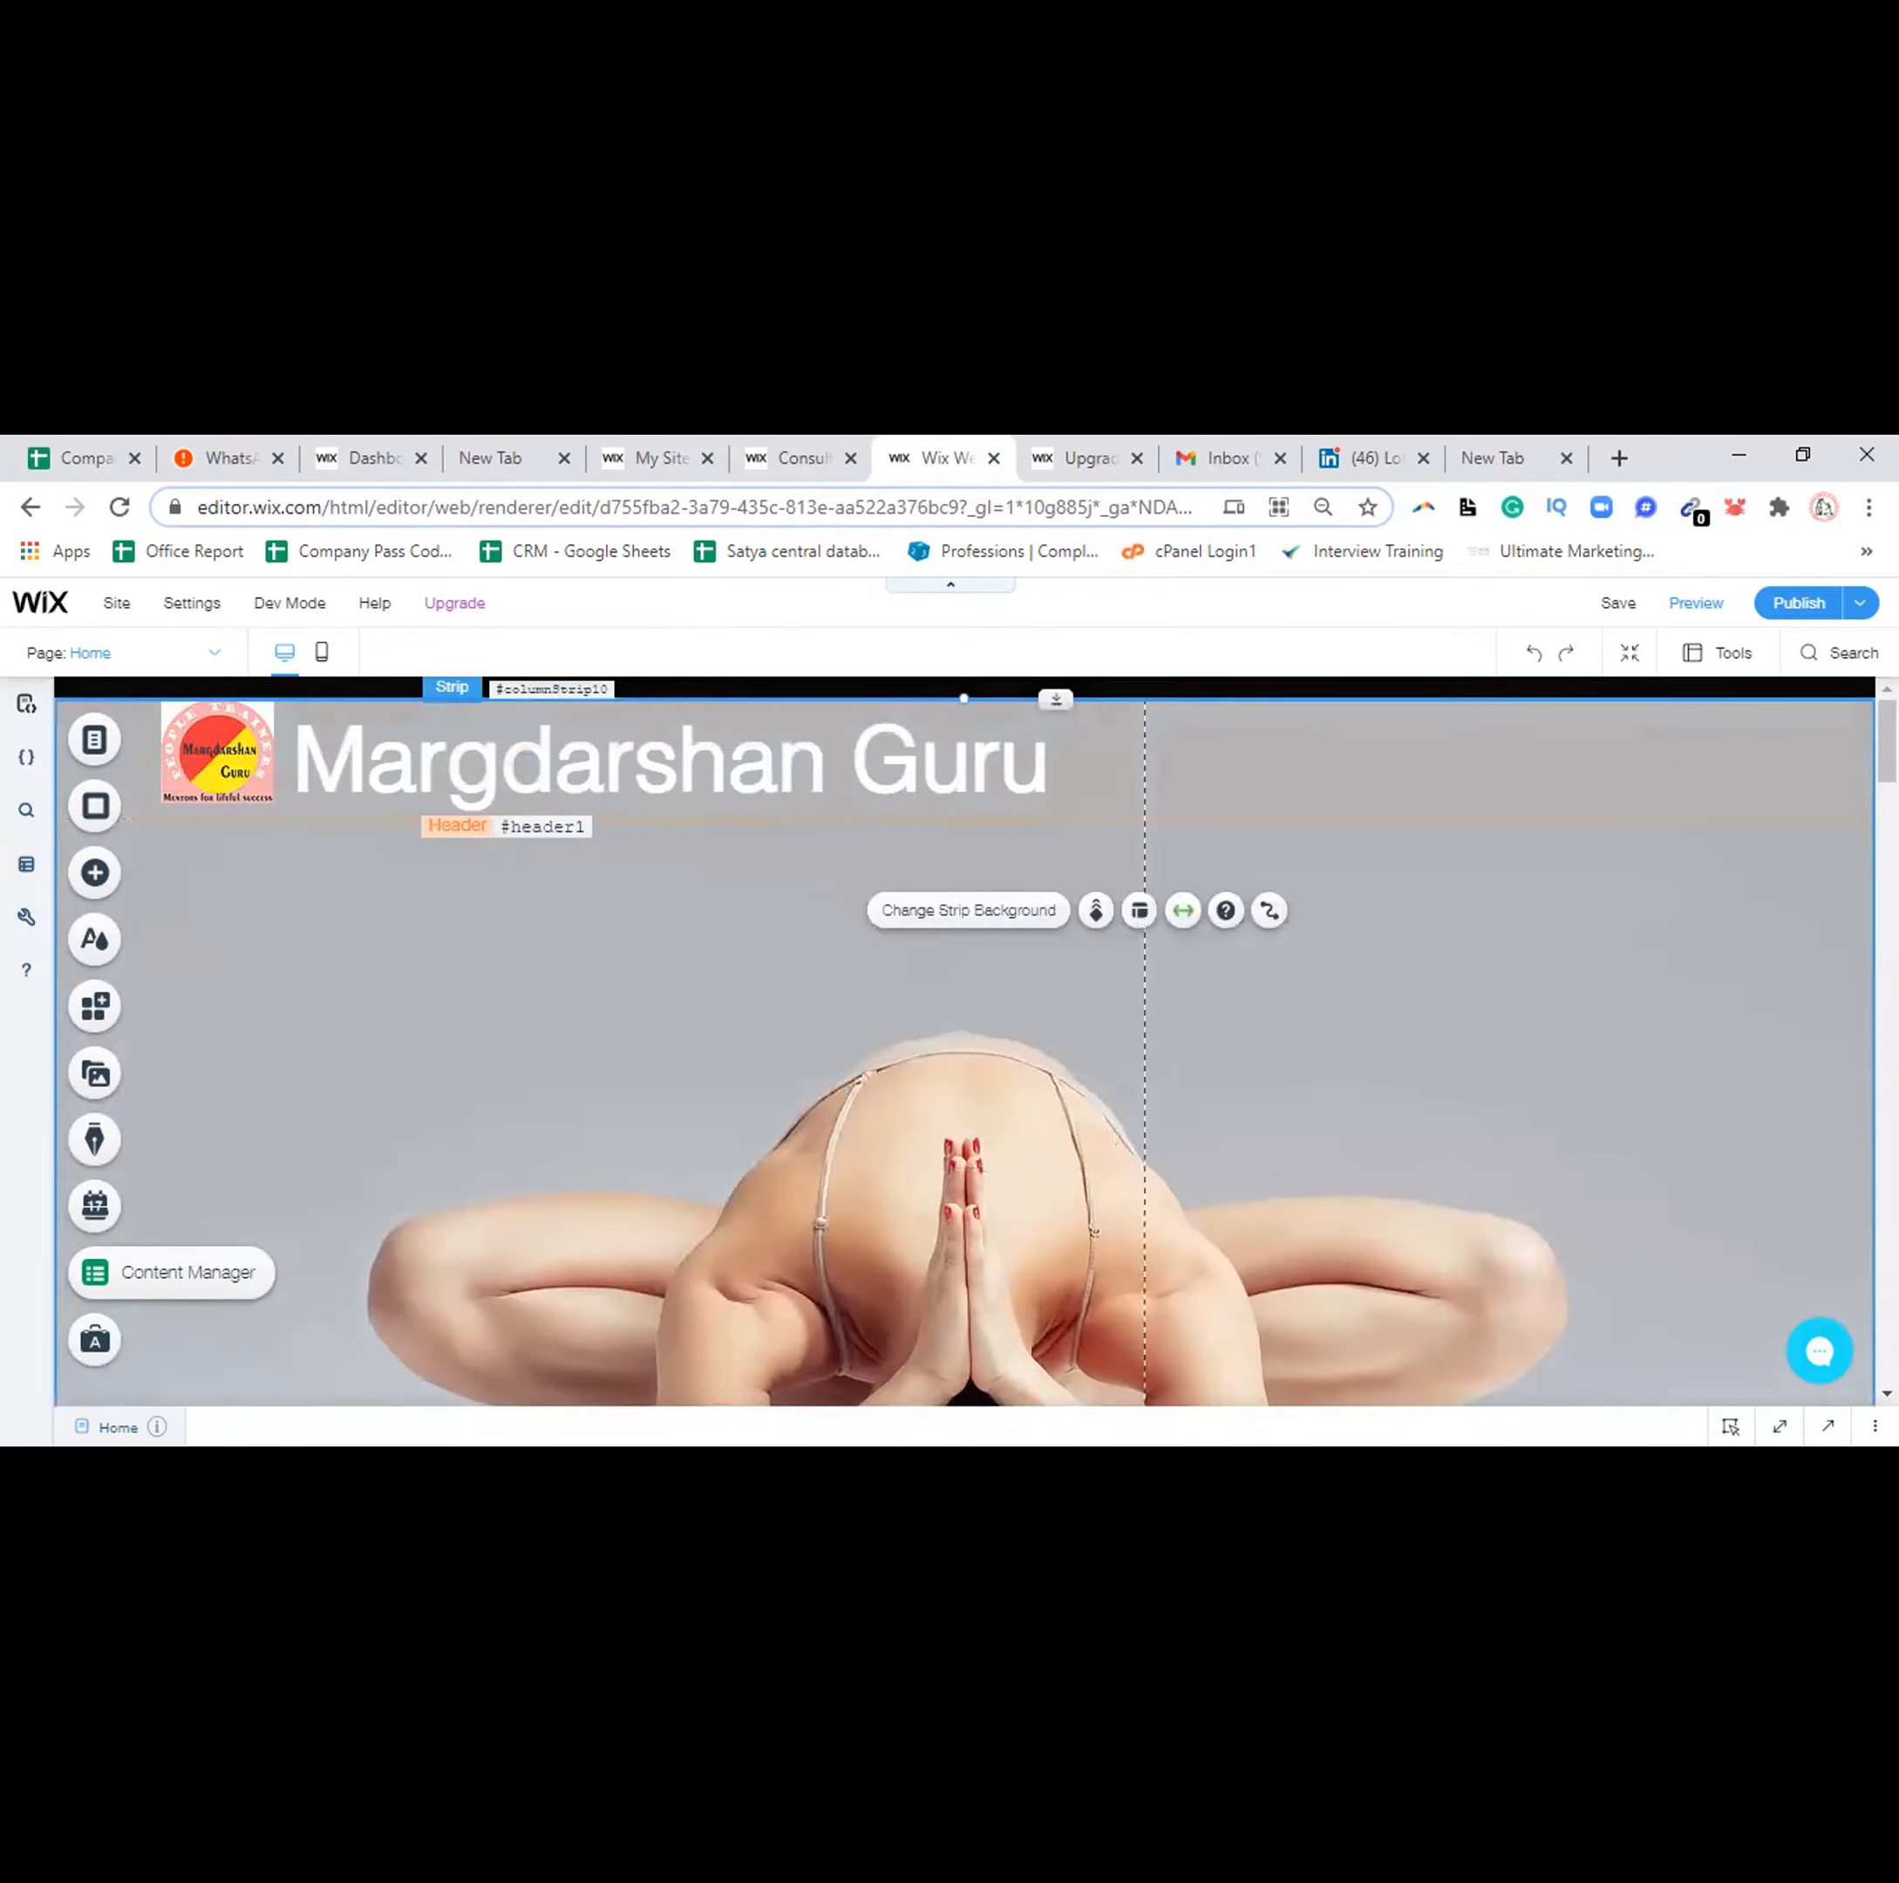
Scroll the canvas past the yoga strip down to the About section's portrait and bio
scroll(965, 1038, "down", 5)
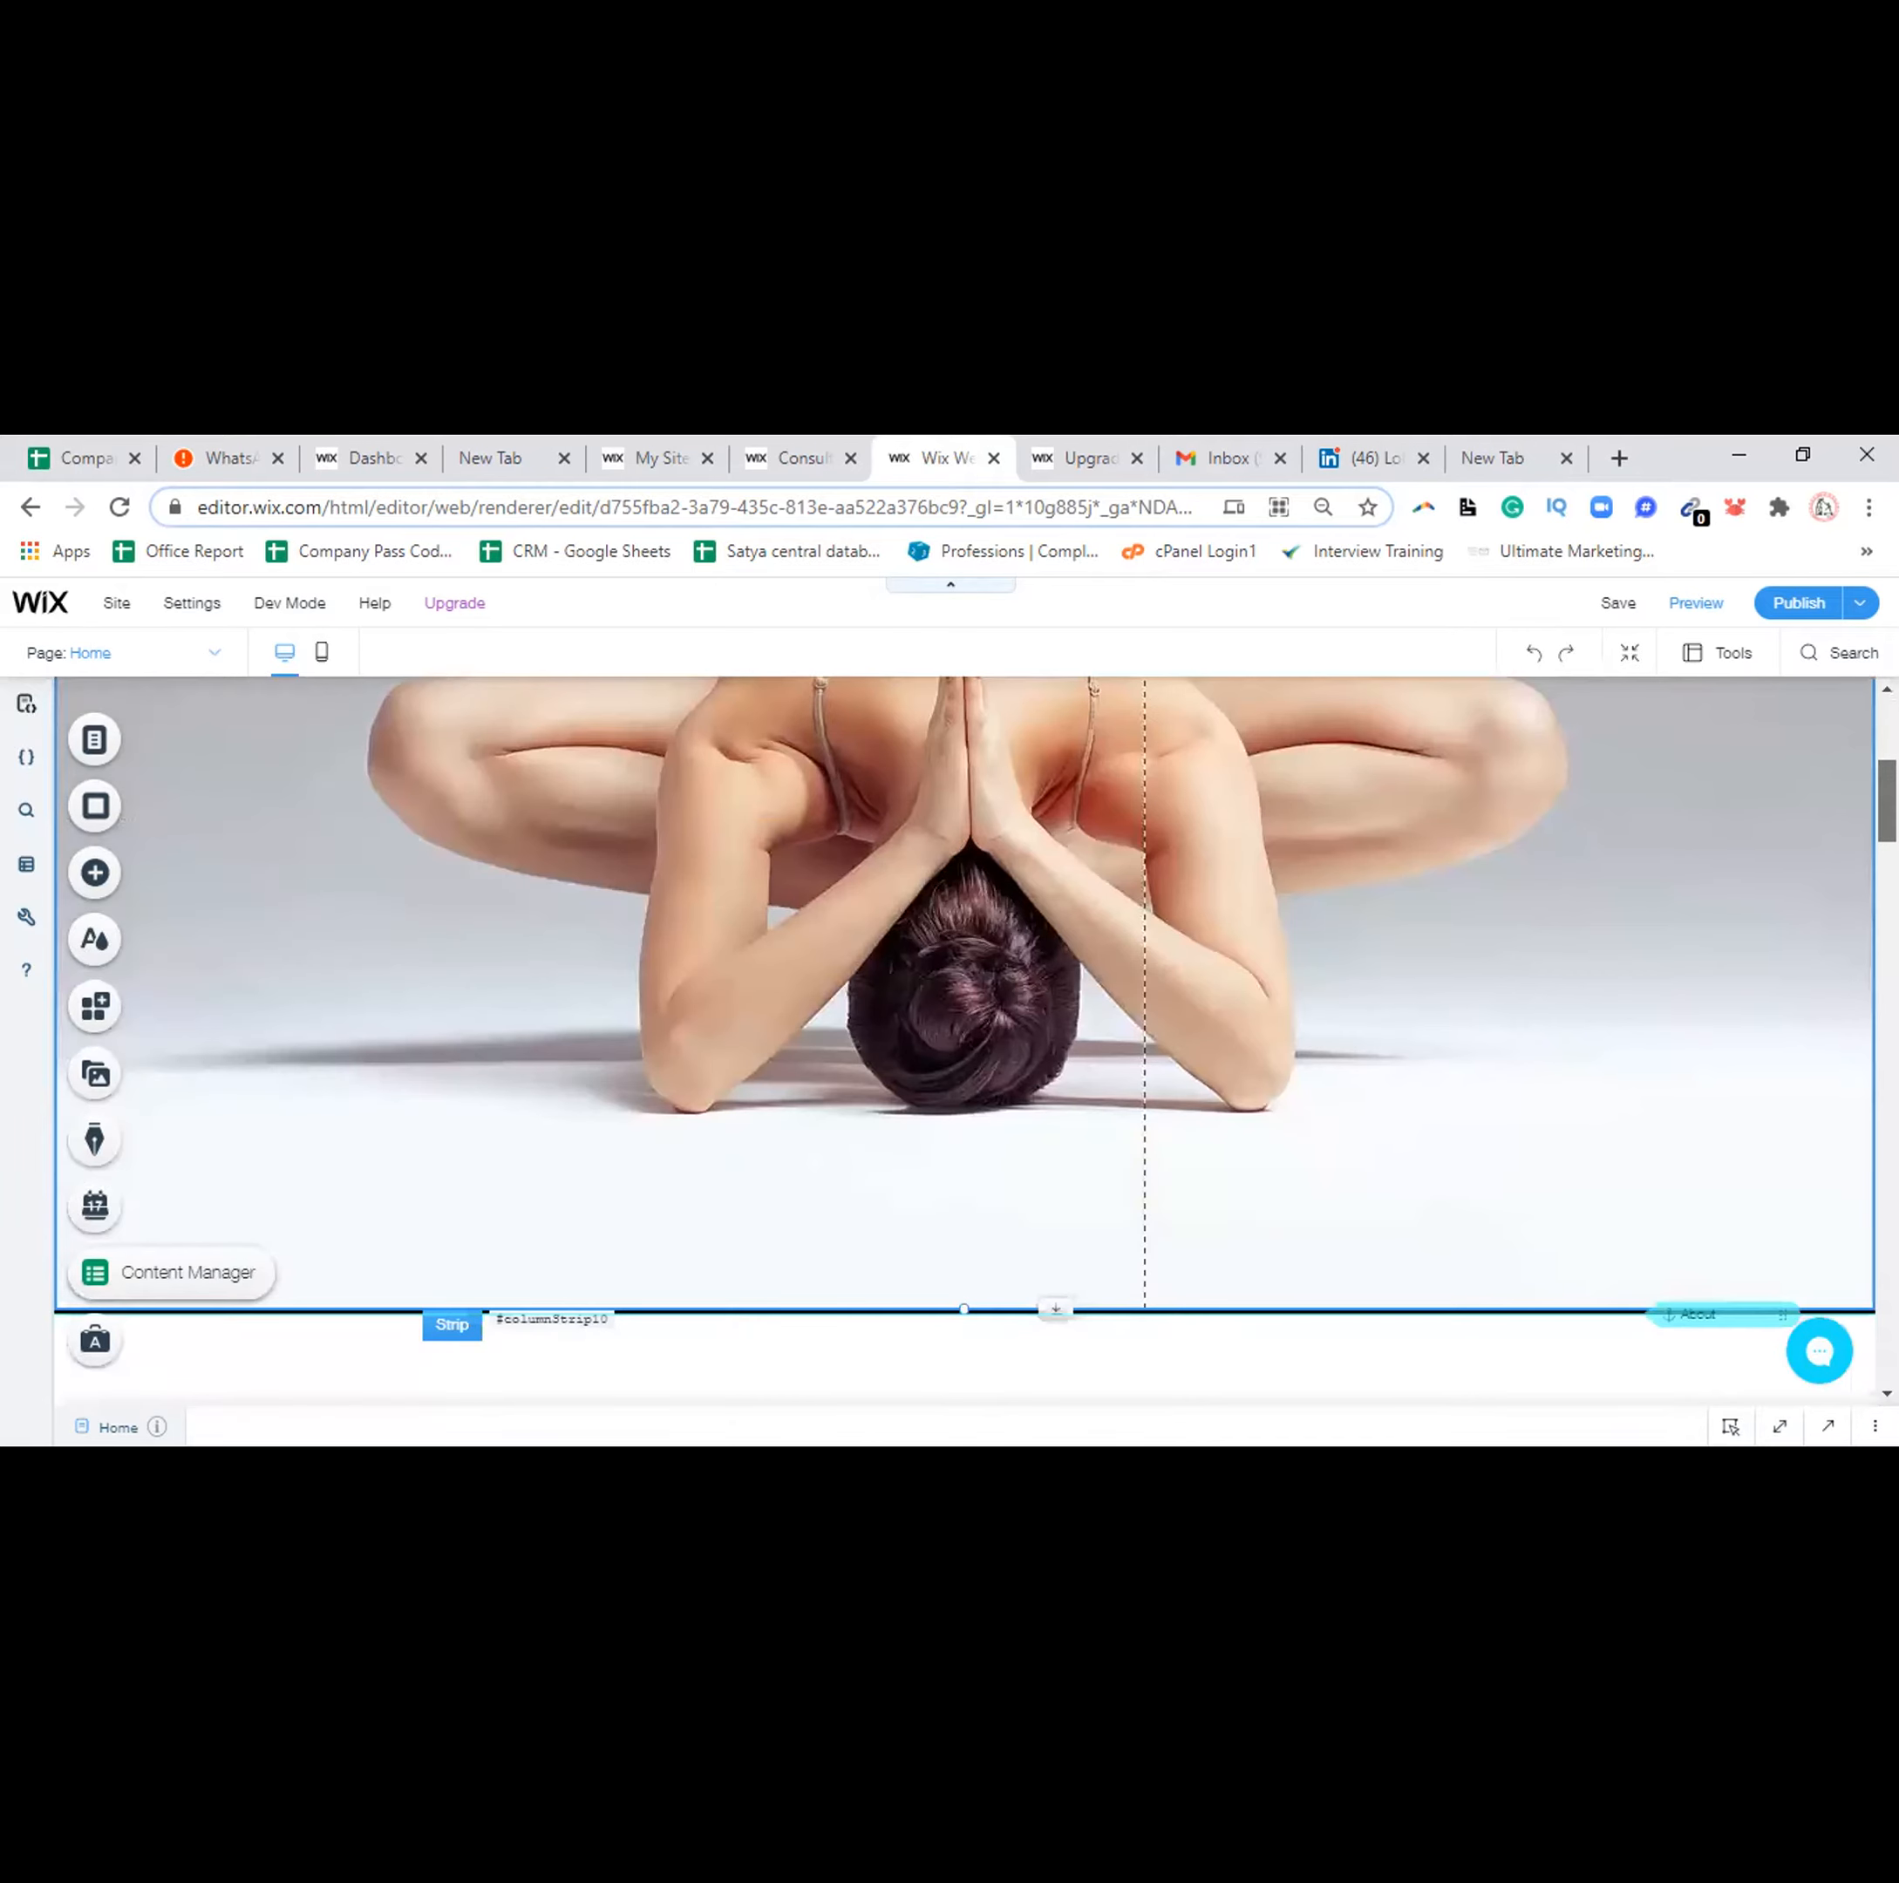
scroll(965, 1038, "down", 3)
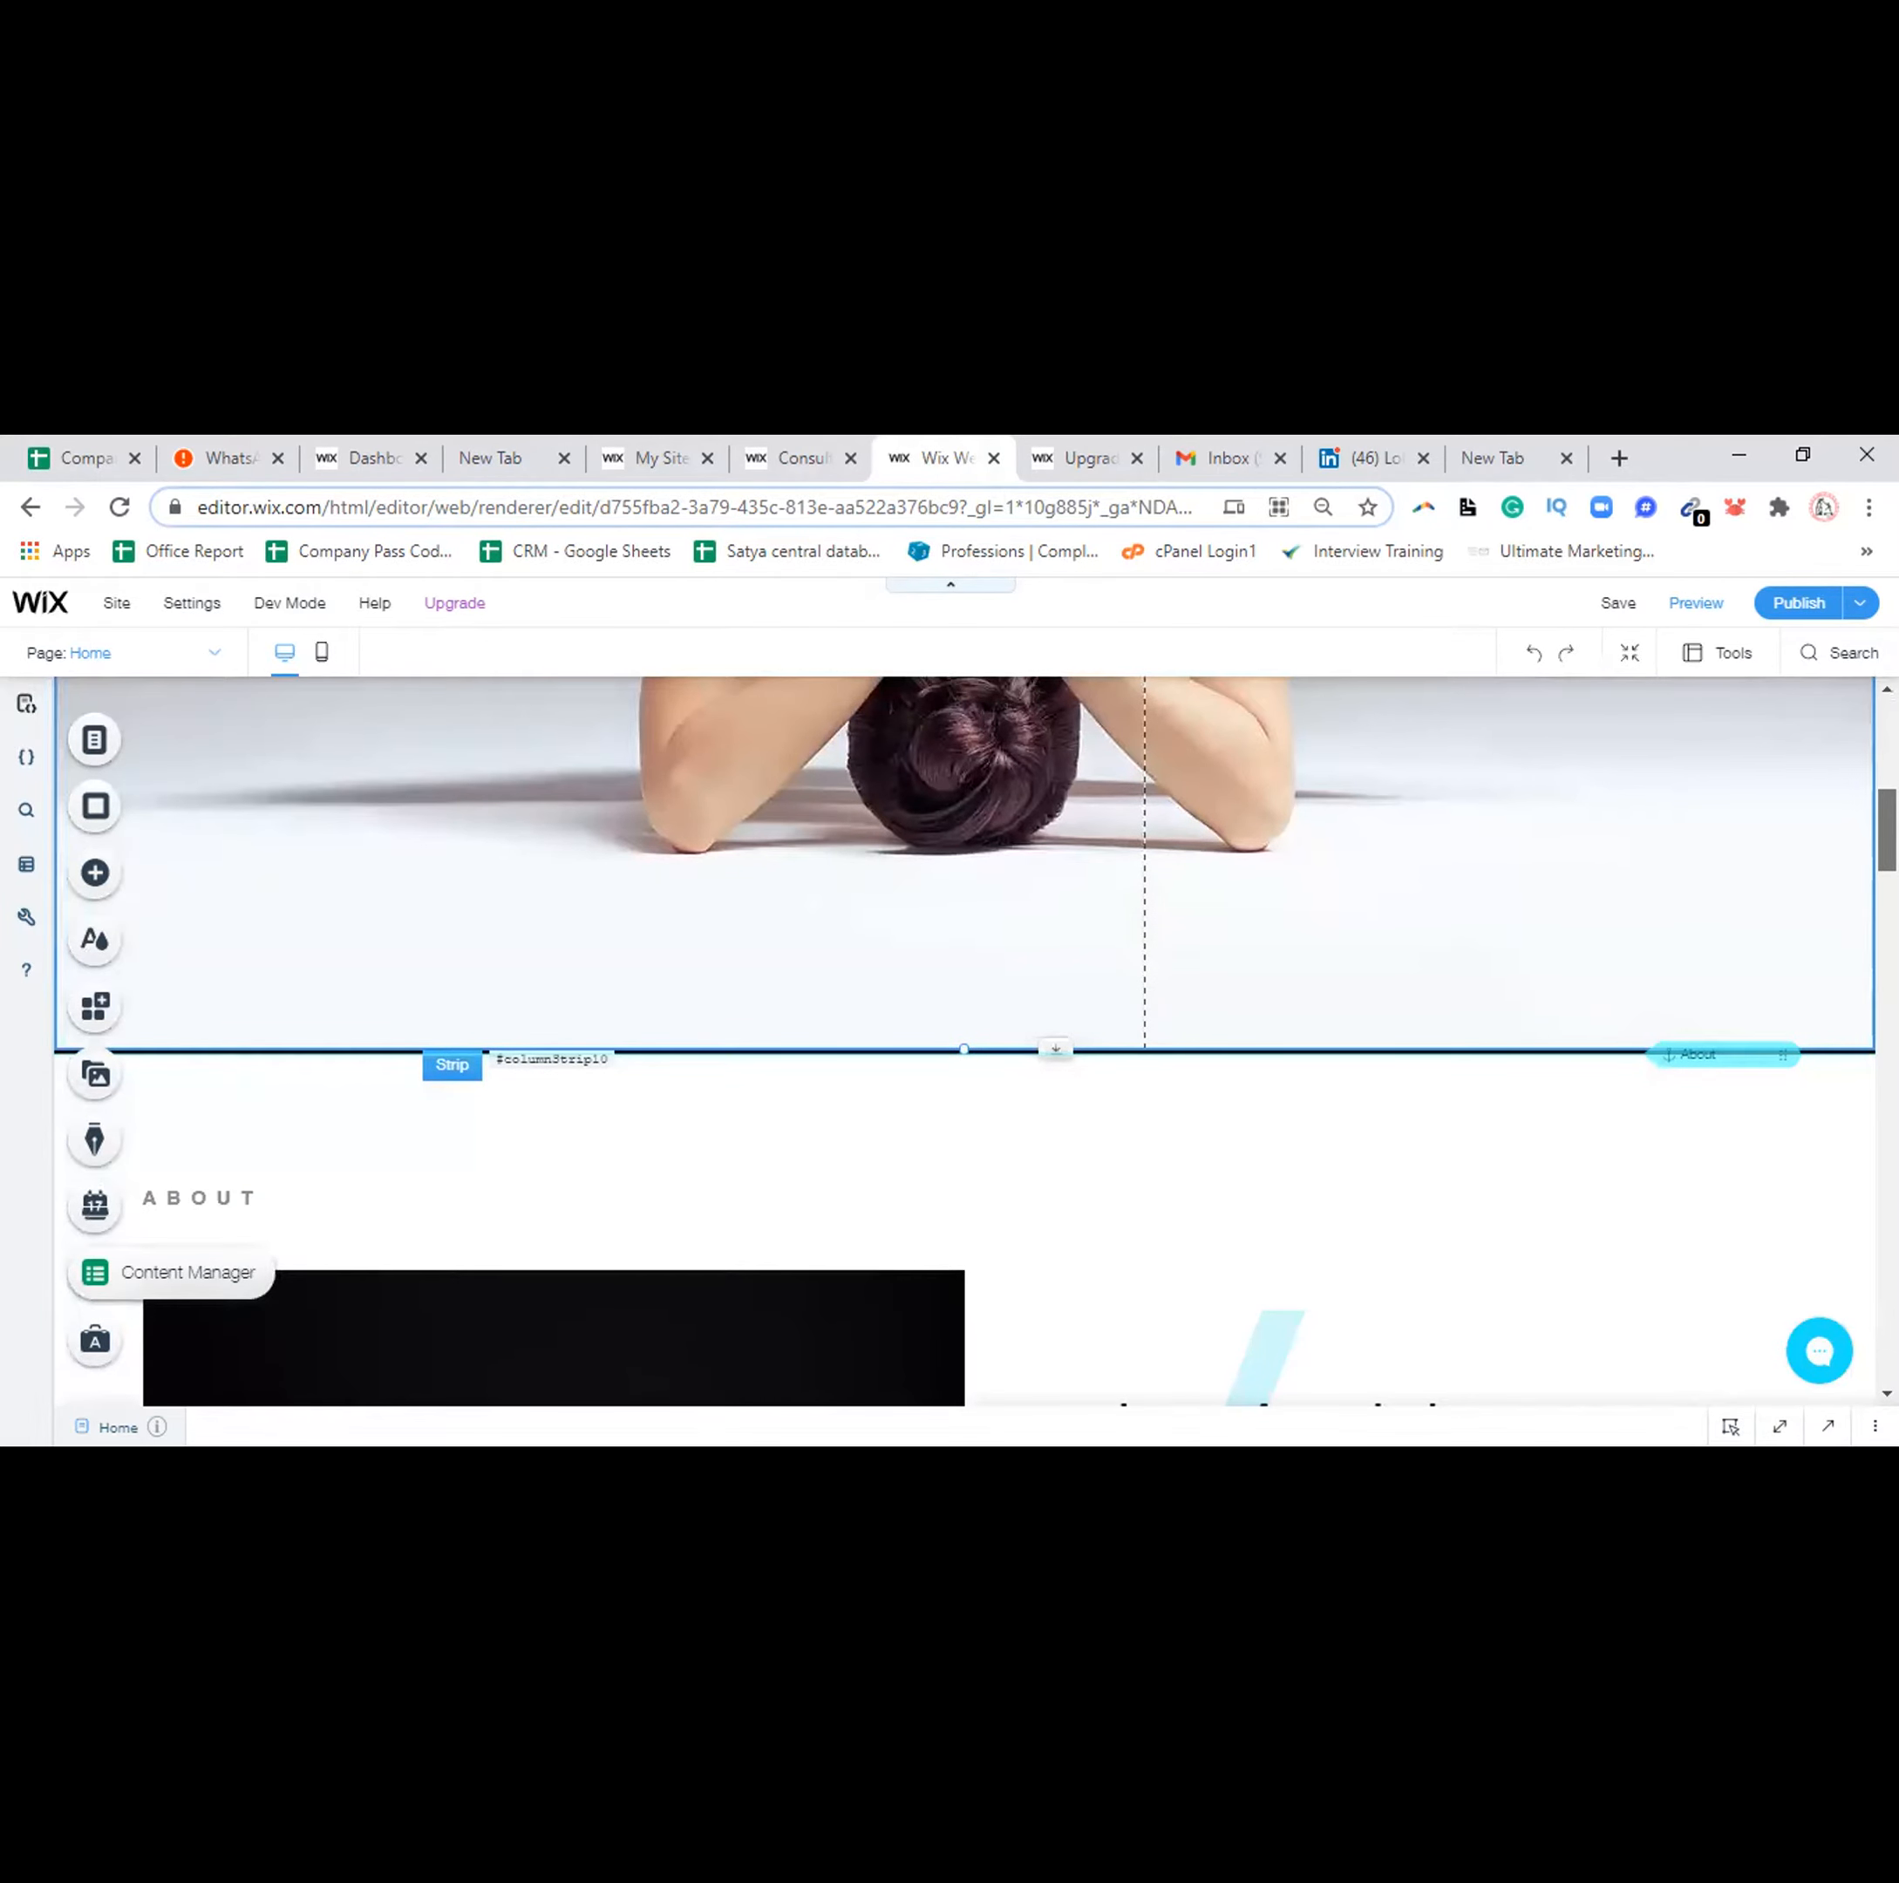
scroll(645, 1073, "up", 8)
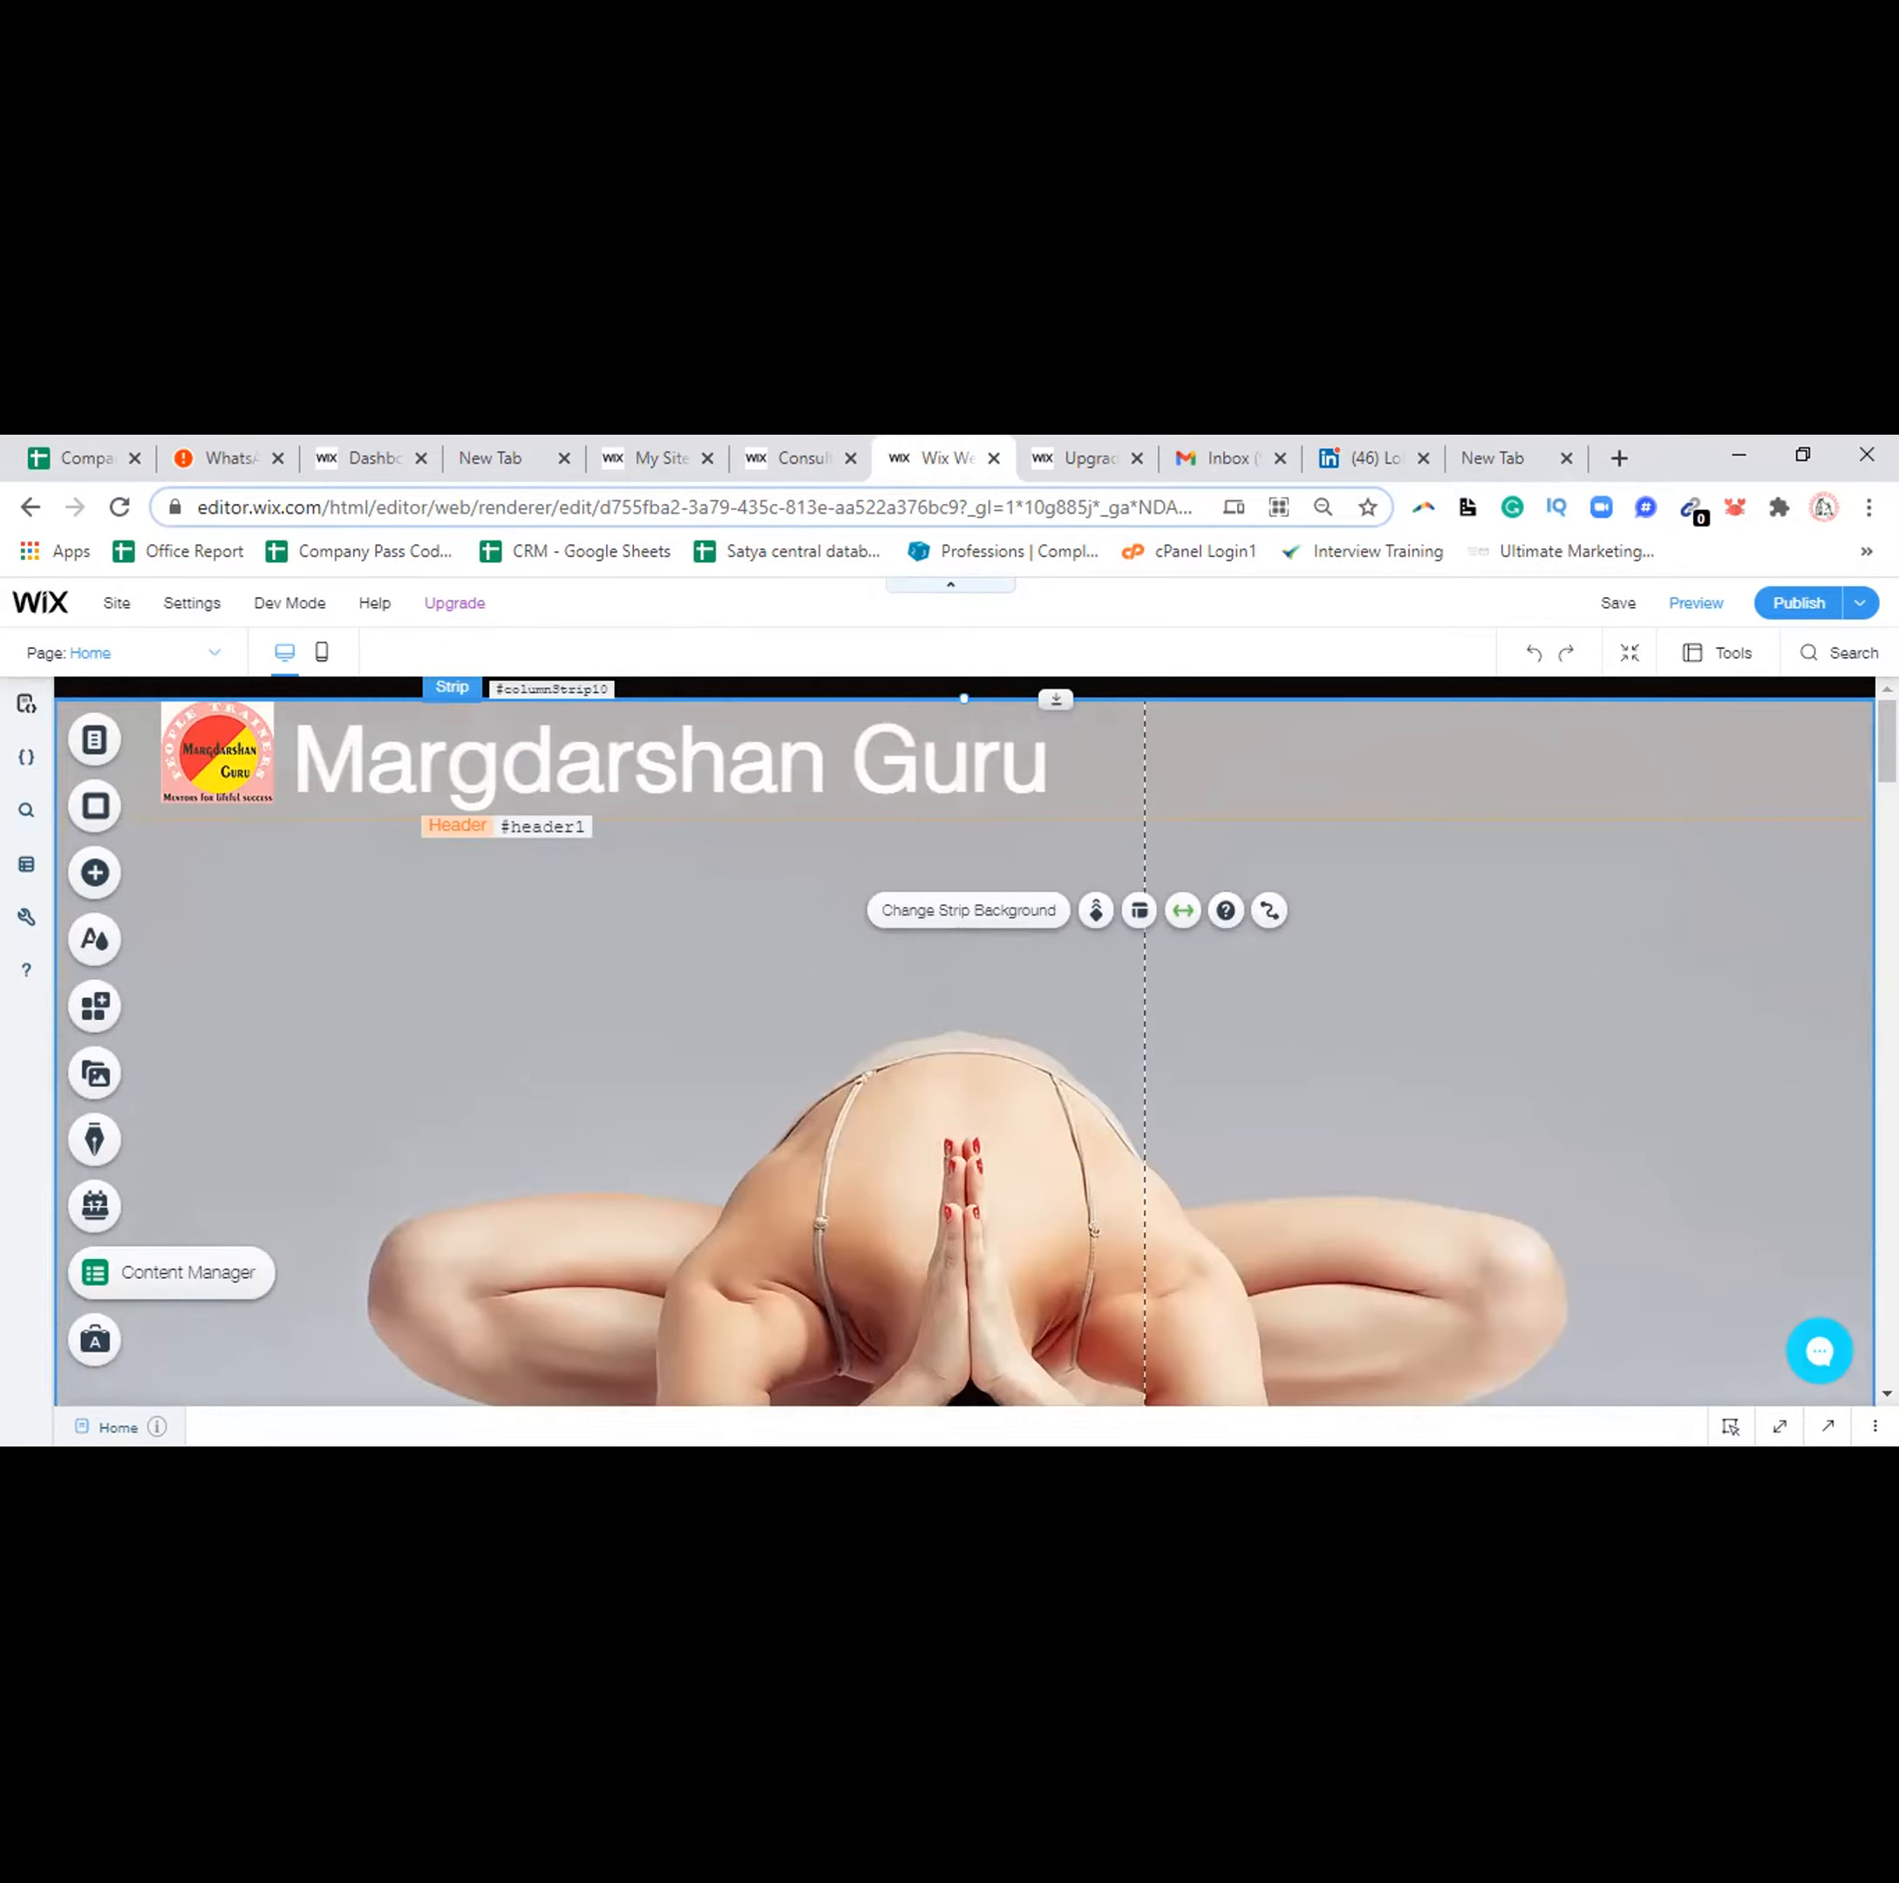
scroll(964, 1038, "down", 2)
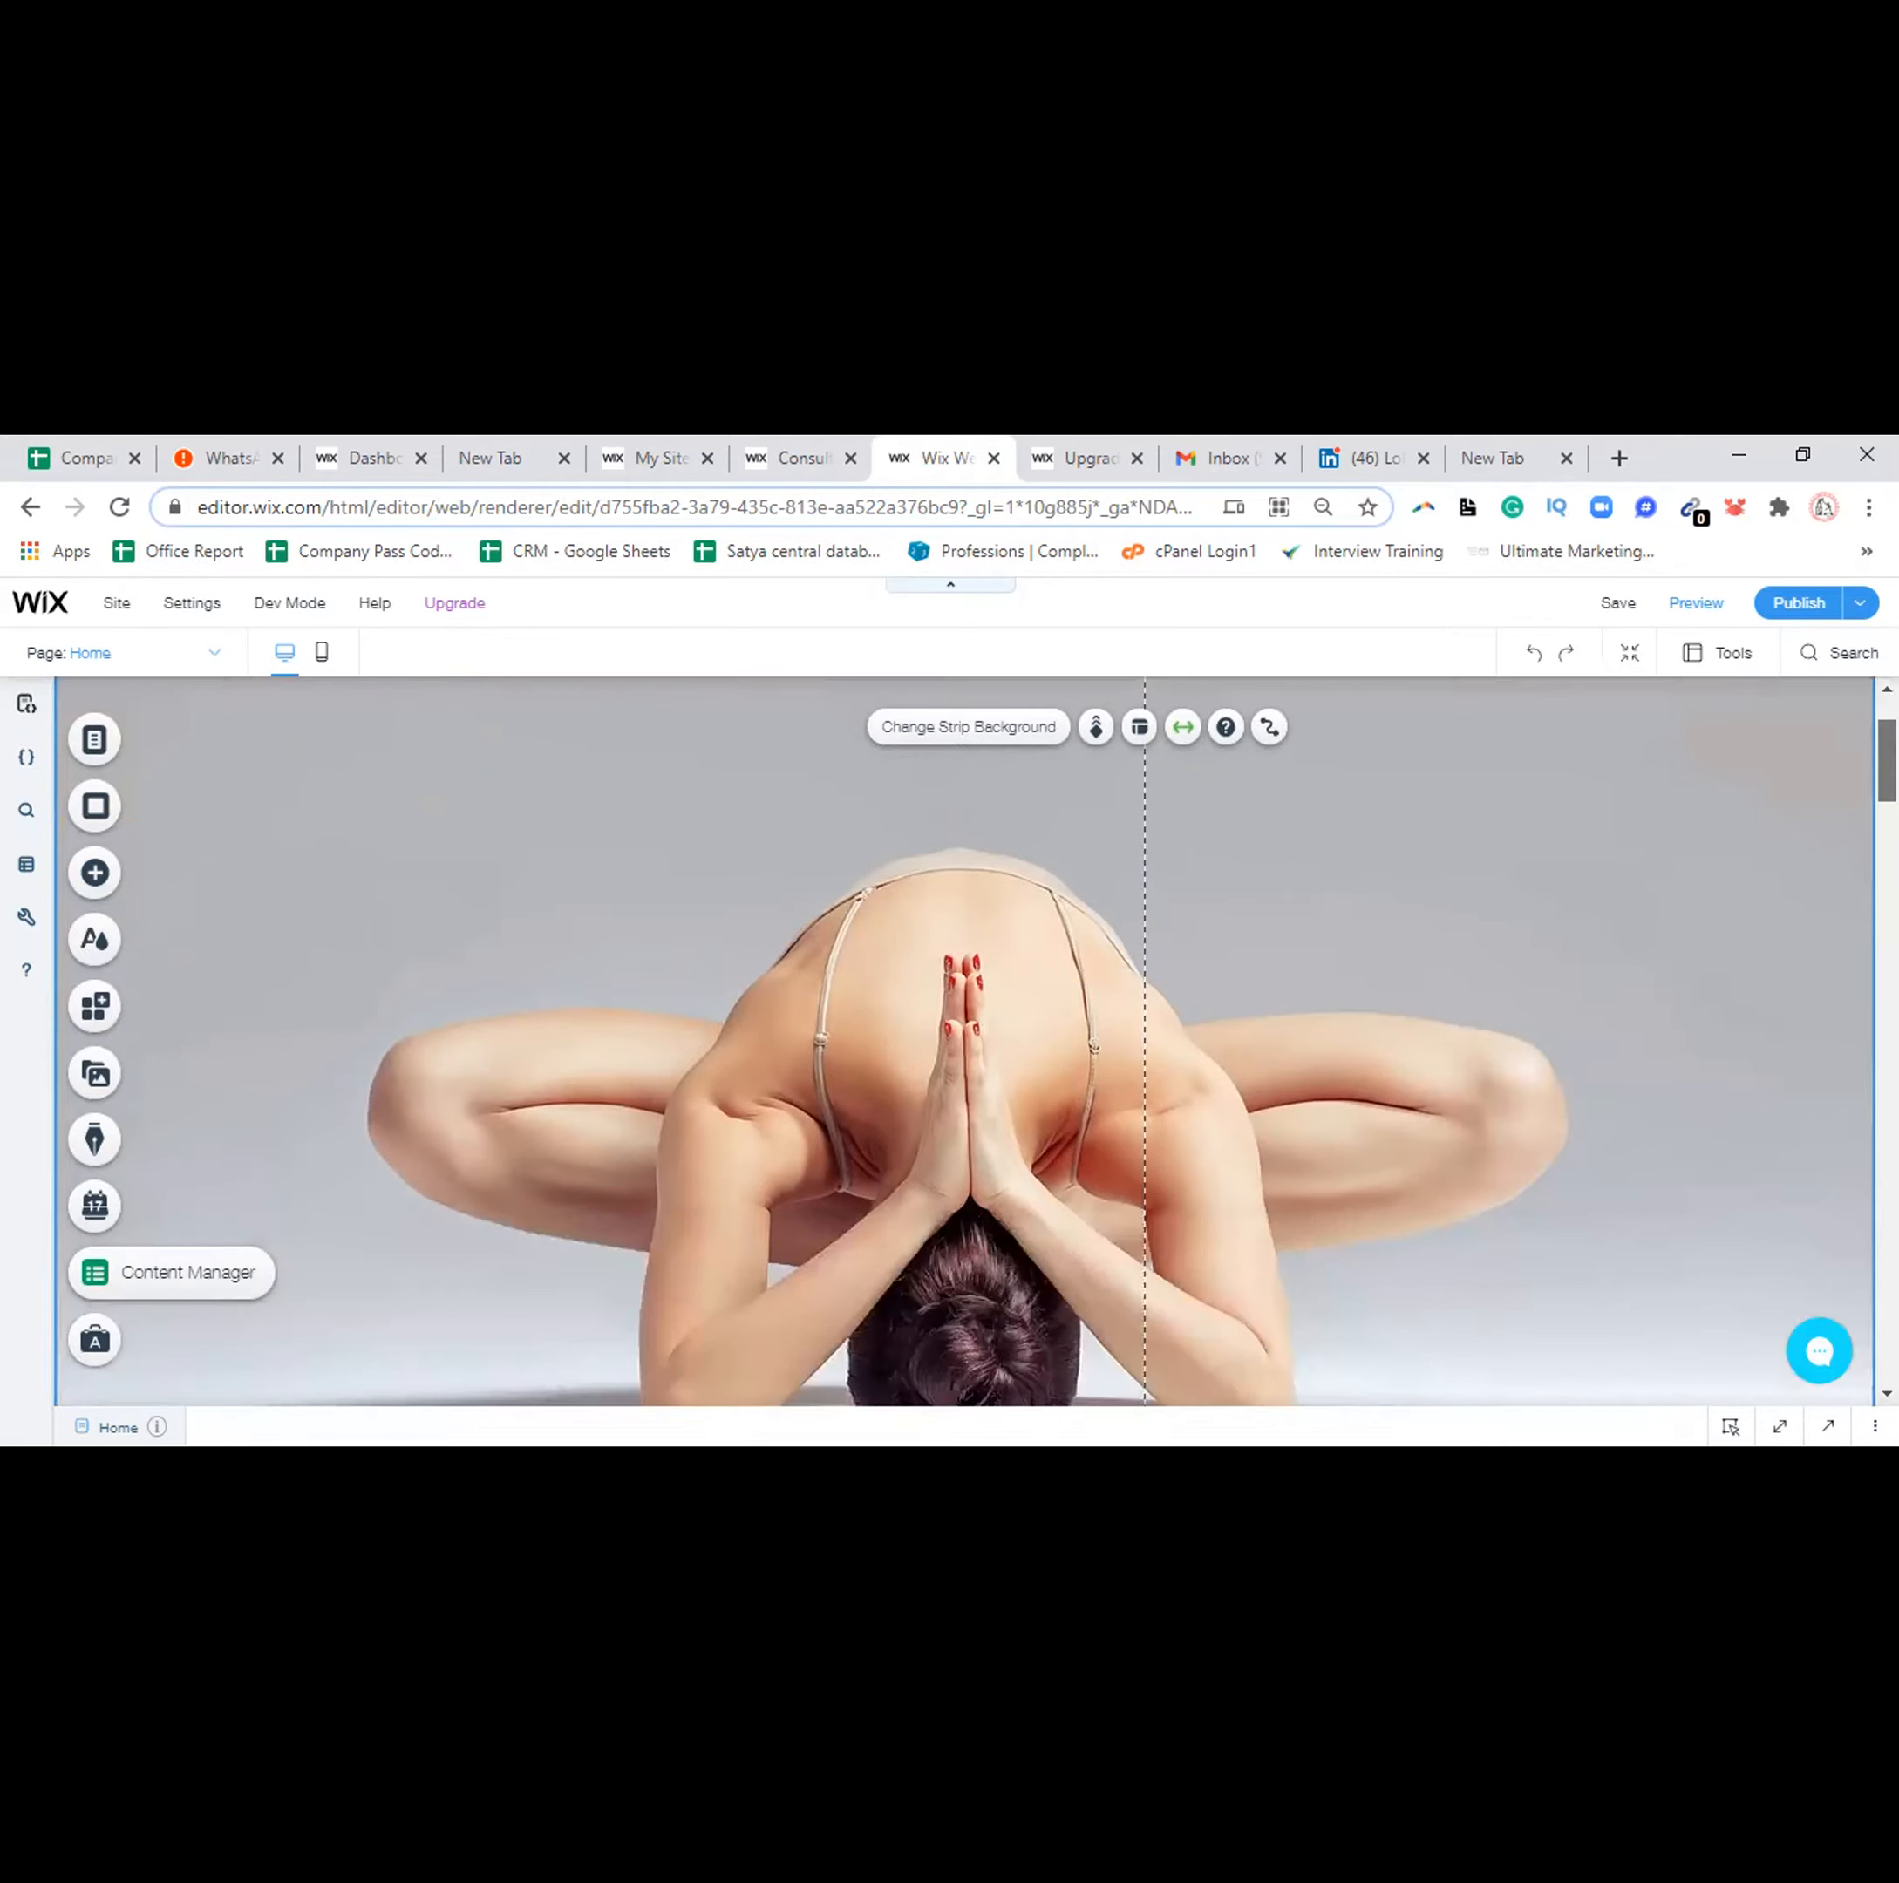
scroll(964, 1038, "down", 4)
left_click_drag(1887, 819, 1886, 821)
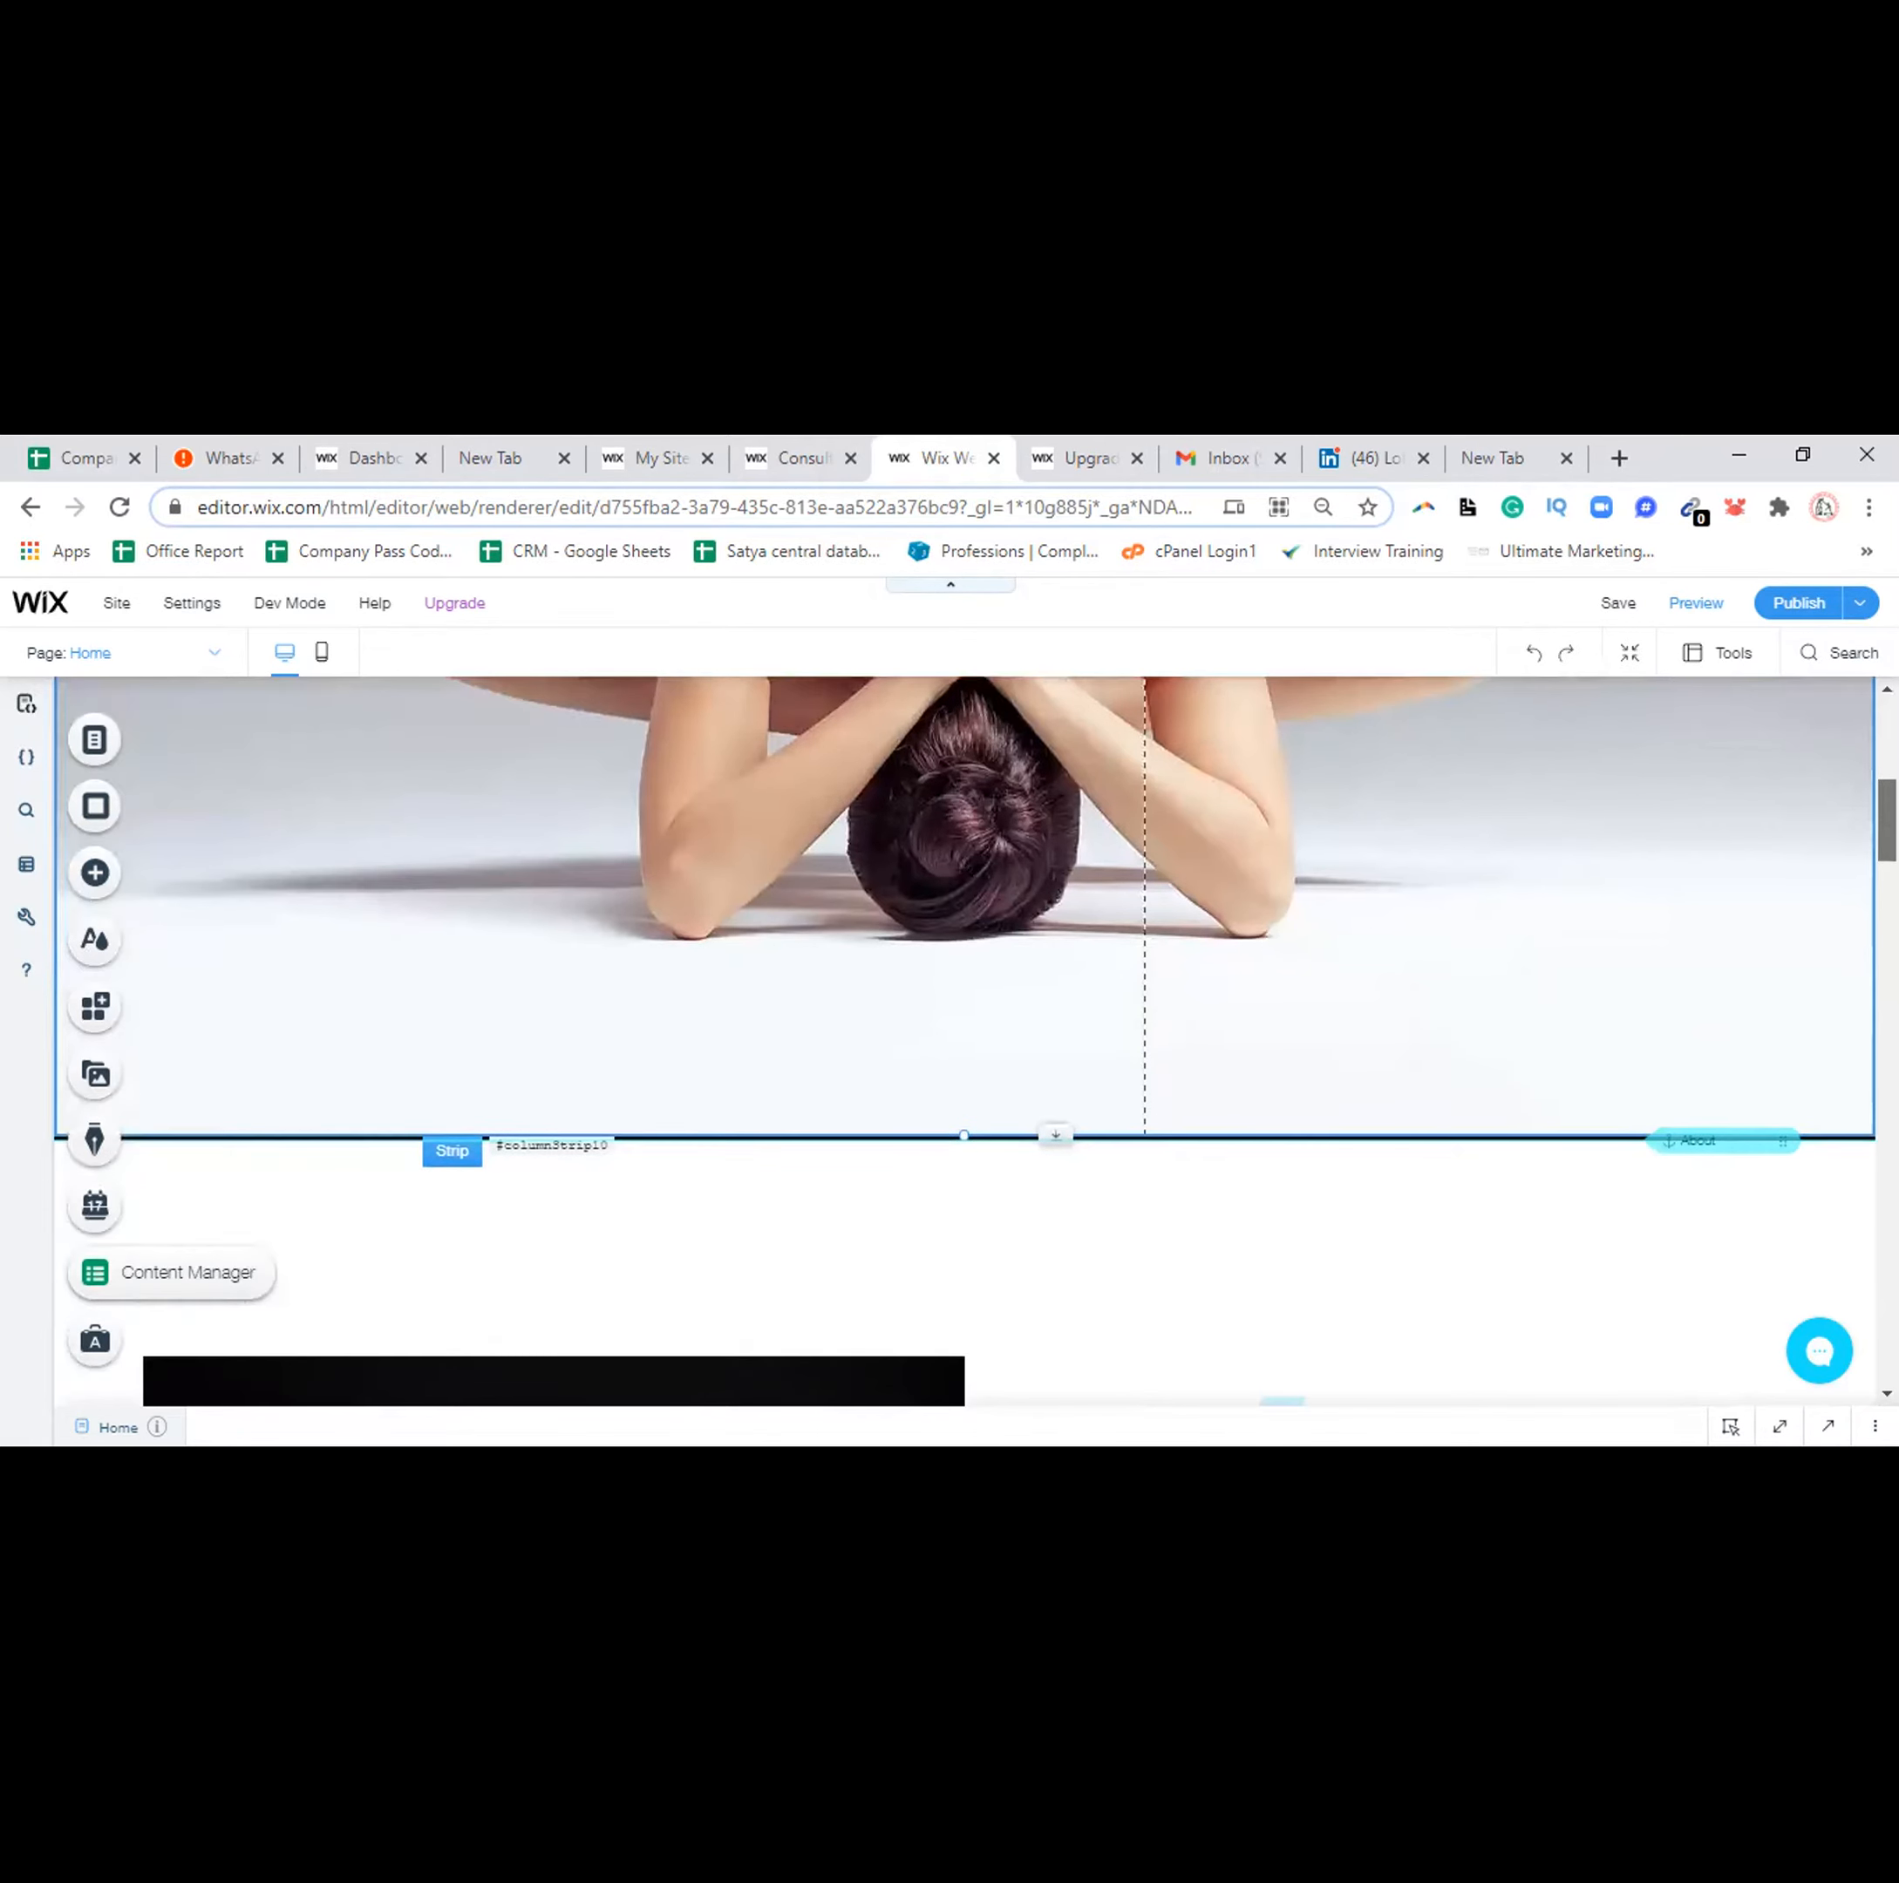
scroll(964, 1039, "down", 2)
scroll(964, 1038, "down", 2)
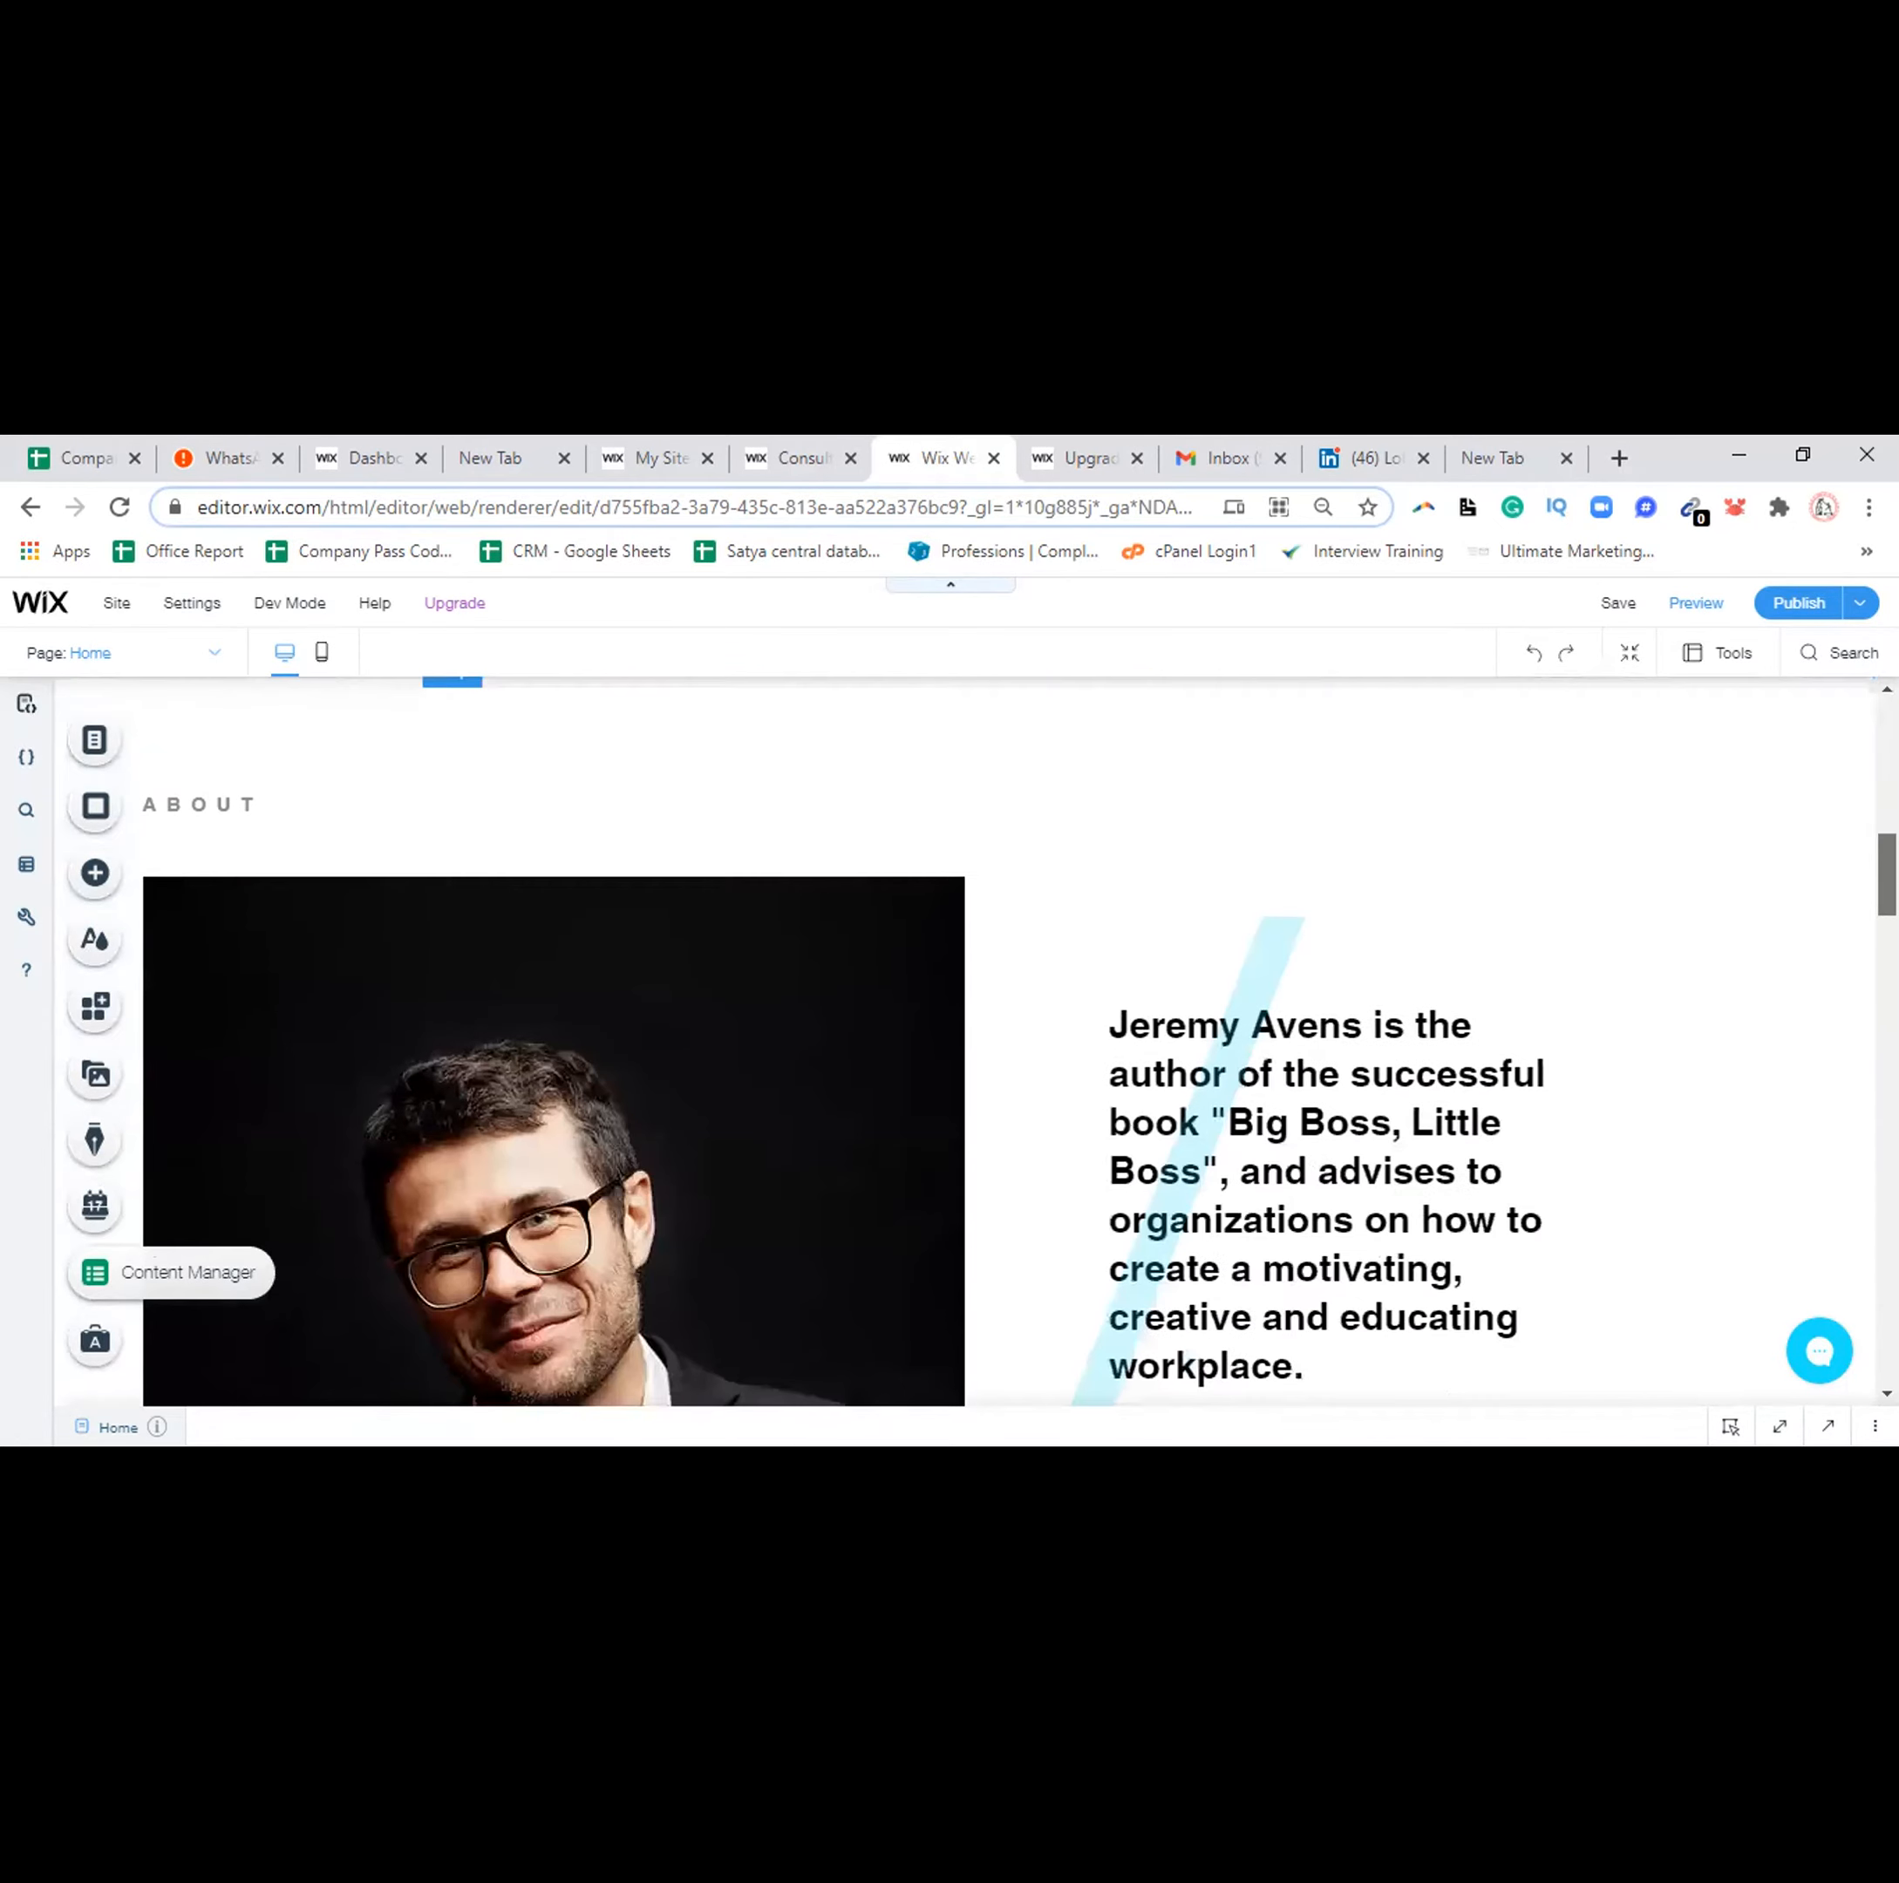
scroll(965, 1038, "down", 2)
scroll(788, 1029, "down", 1)
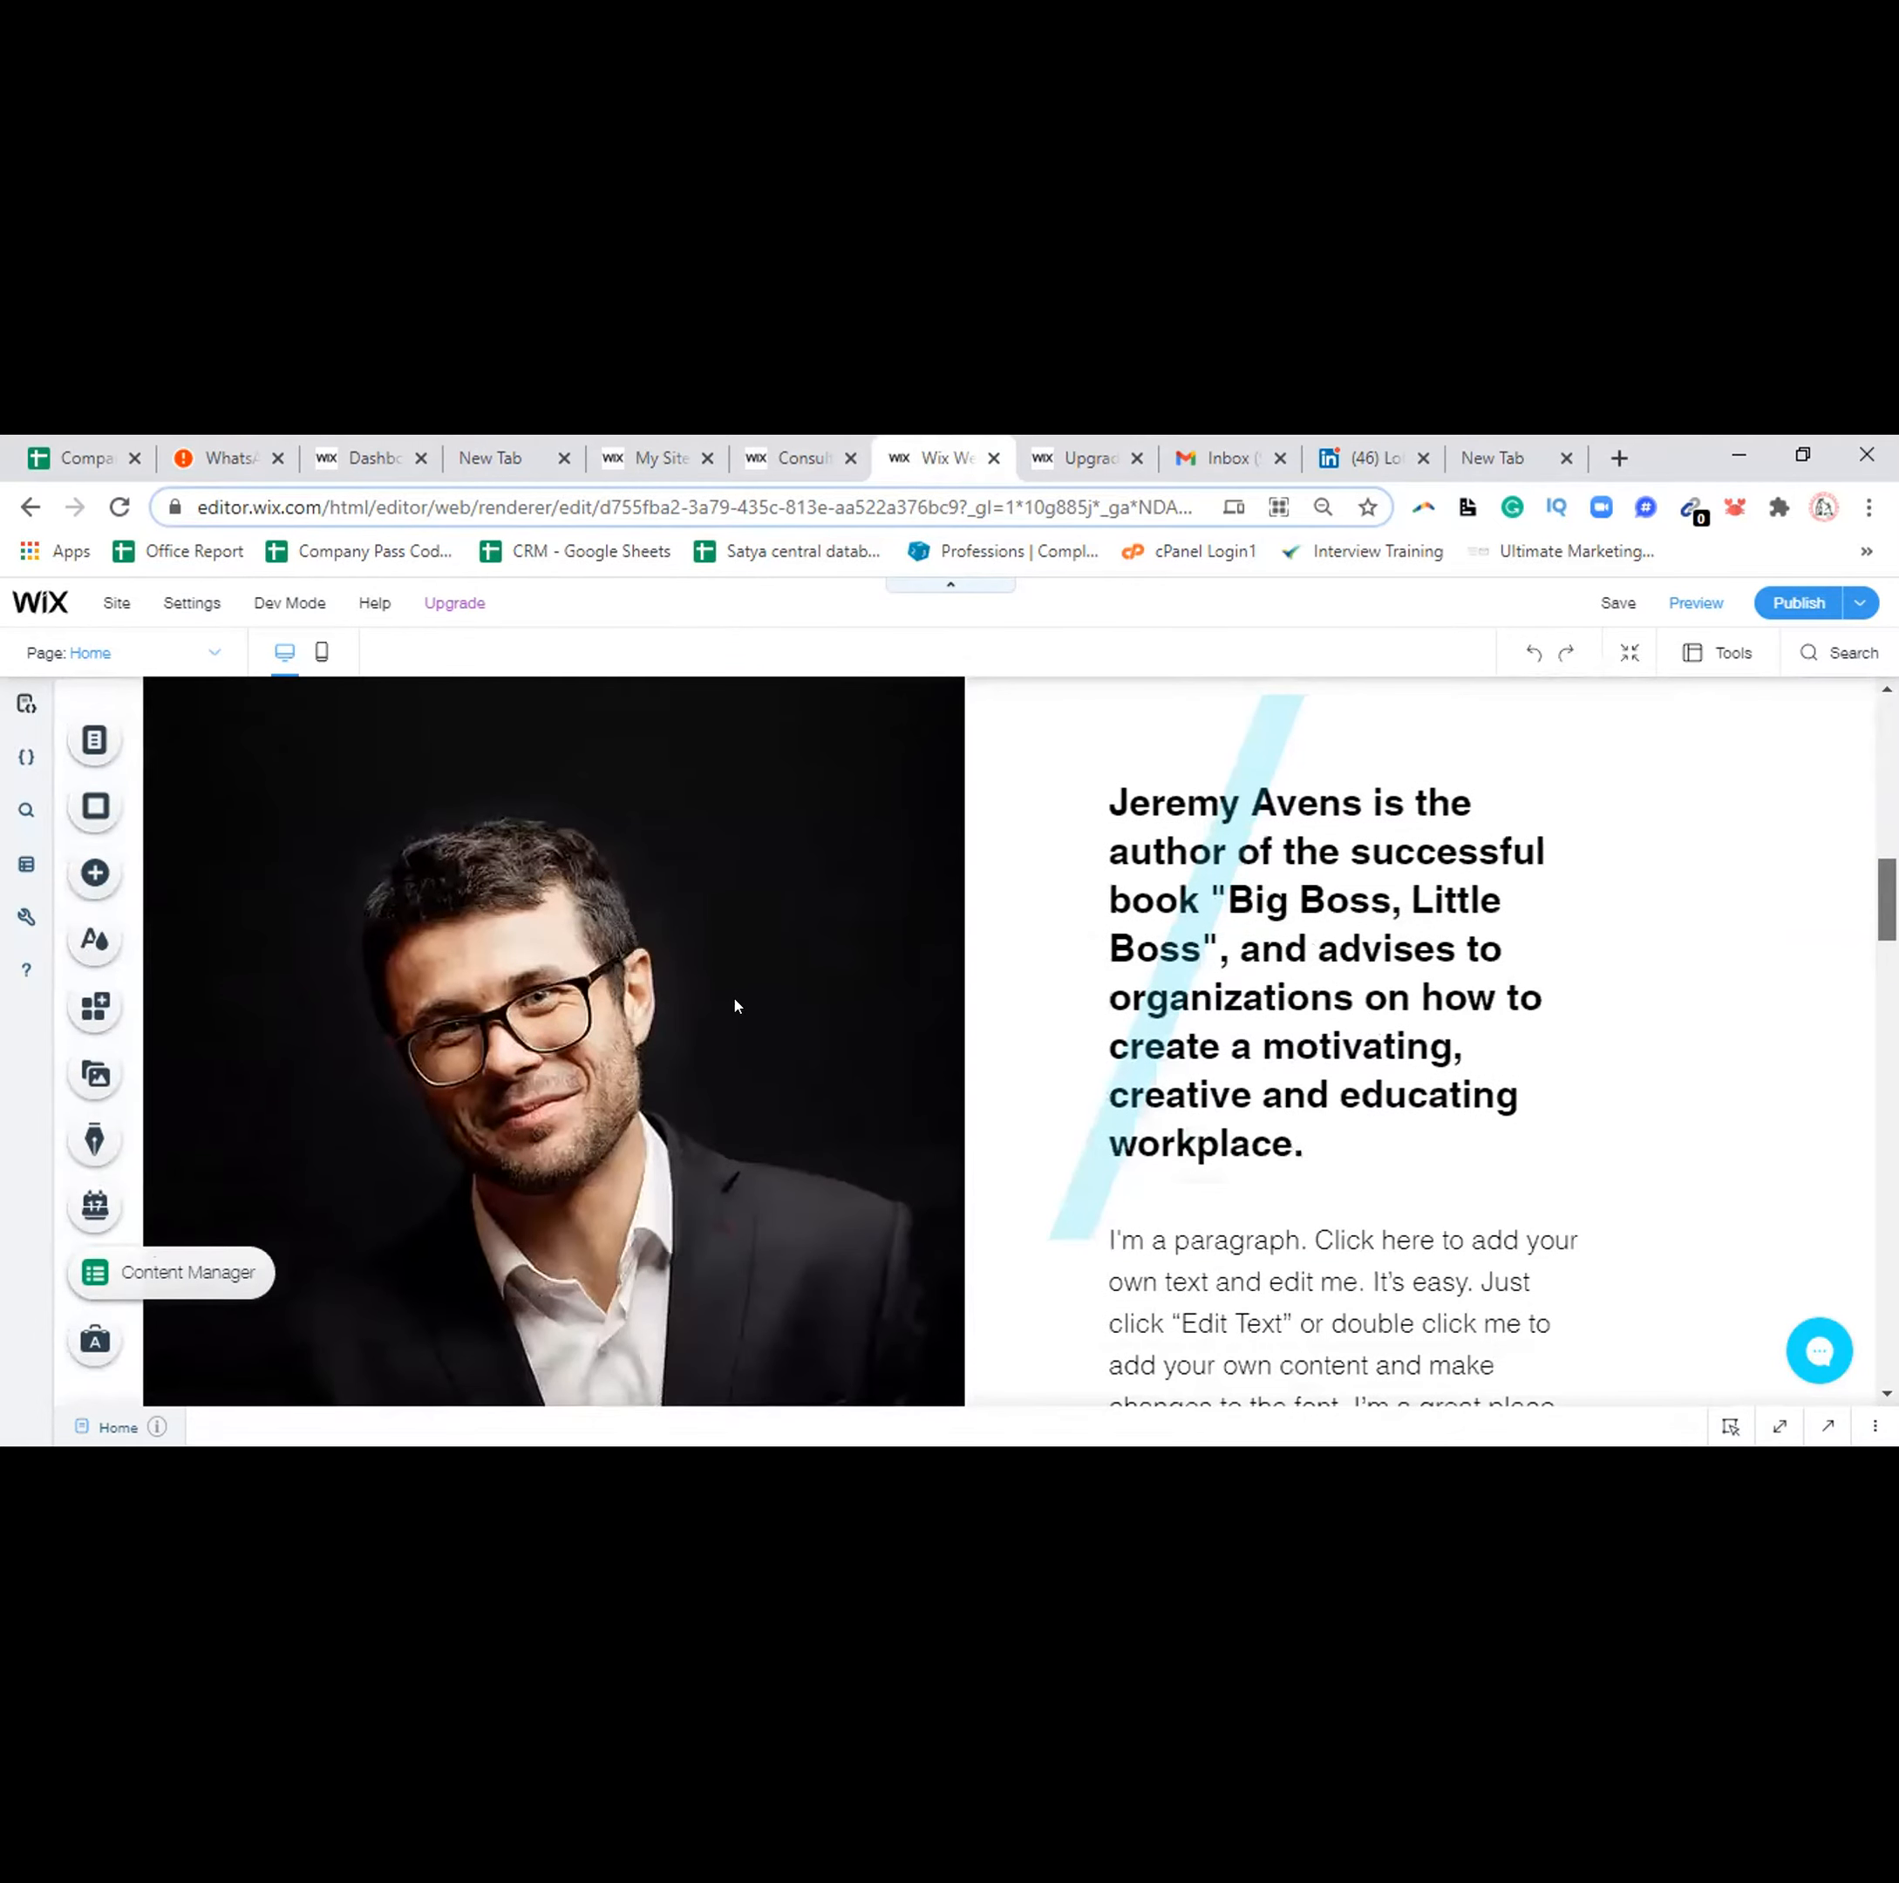
scroll(737, 1005, "down", 1)
left_click(726, 988)
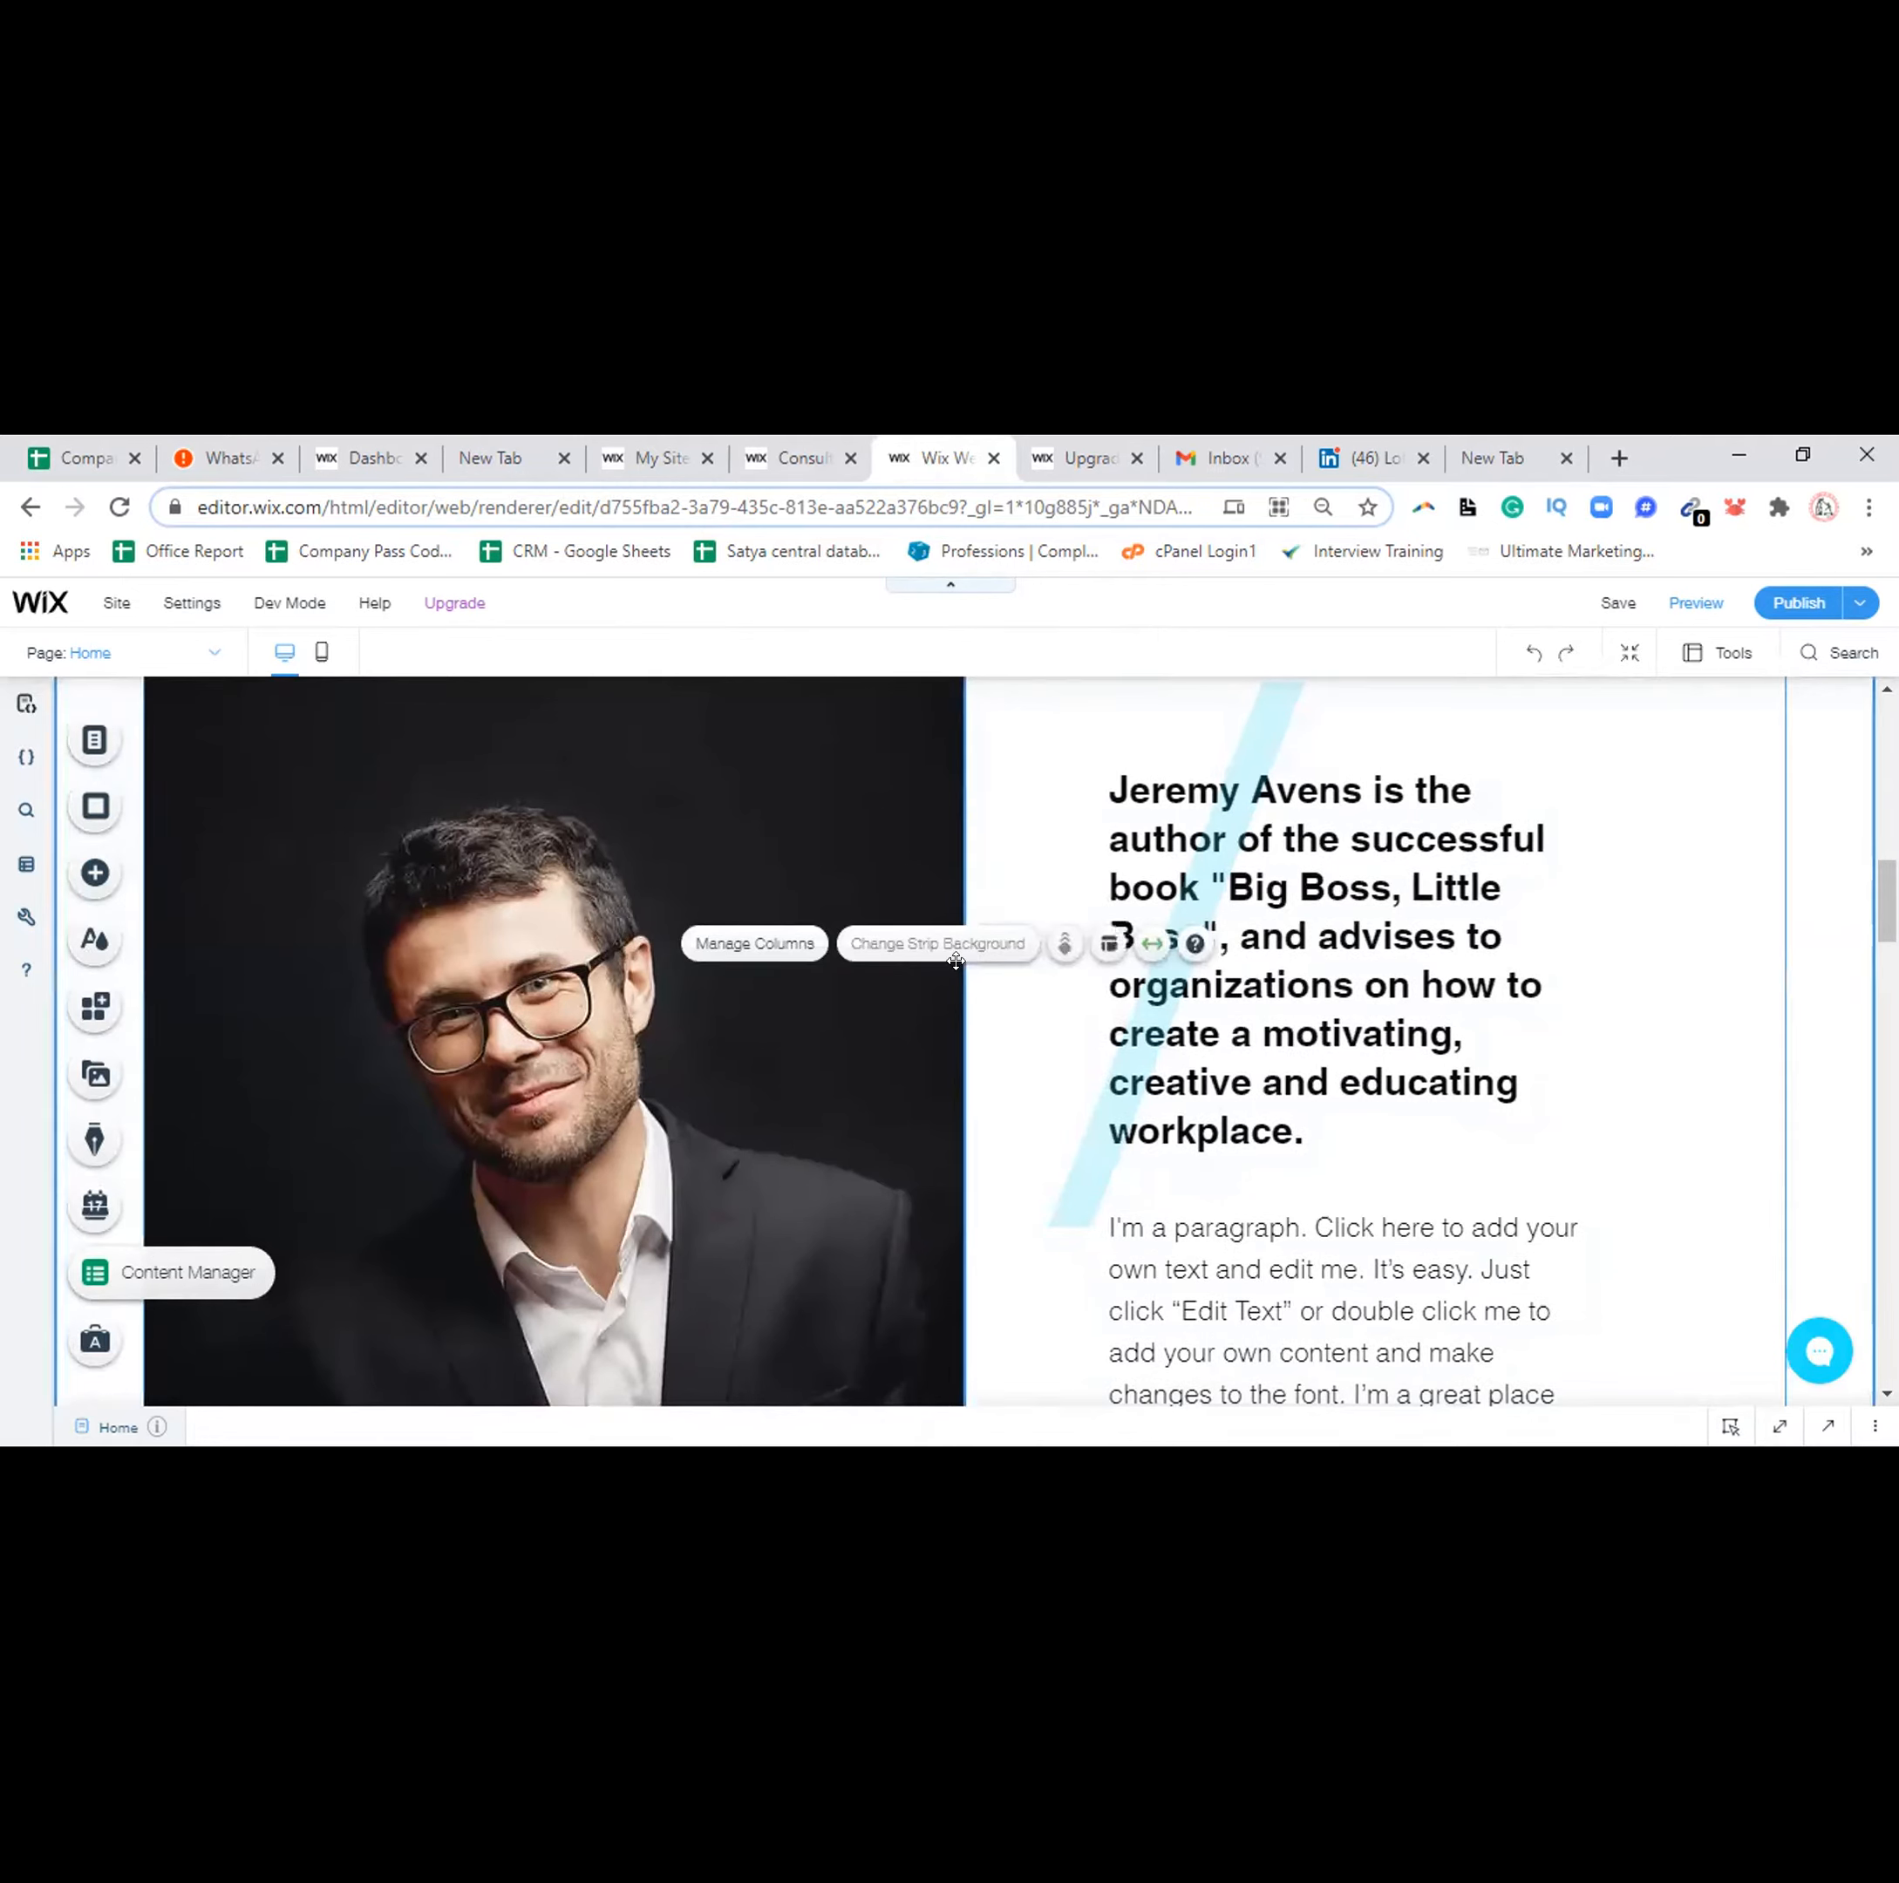
left_click(755, 943)
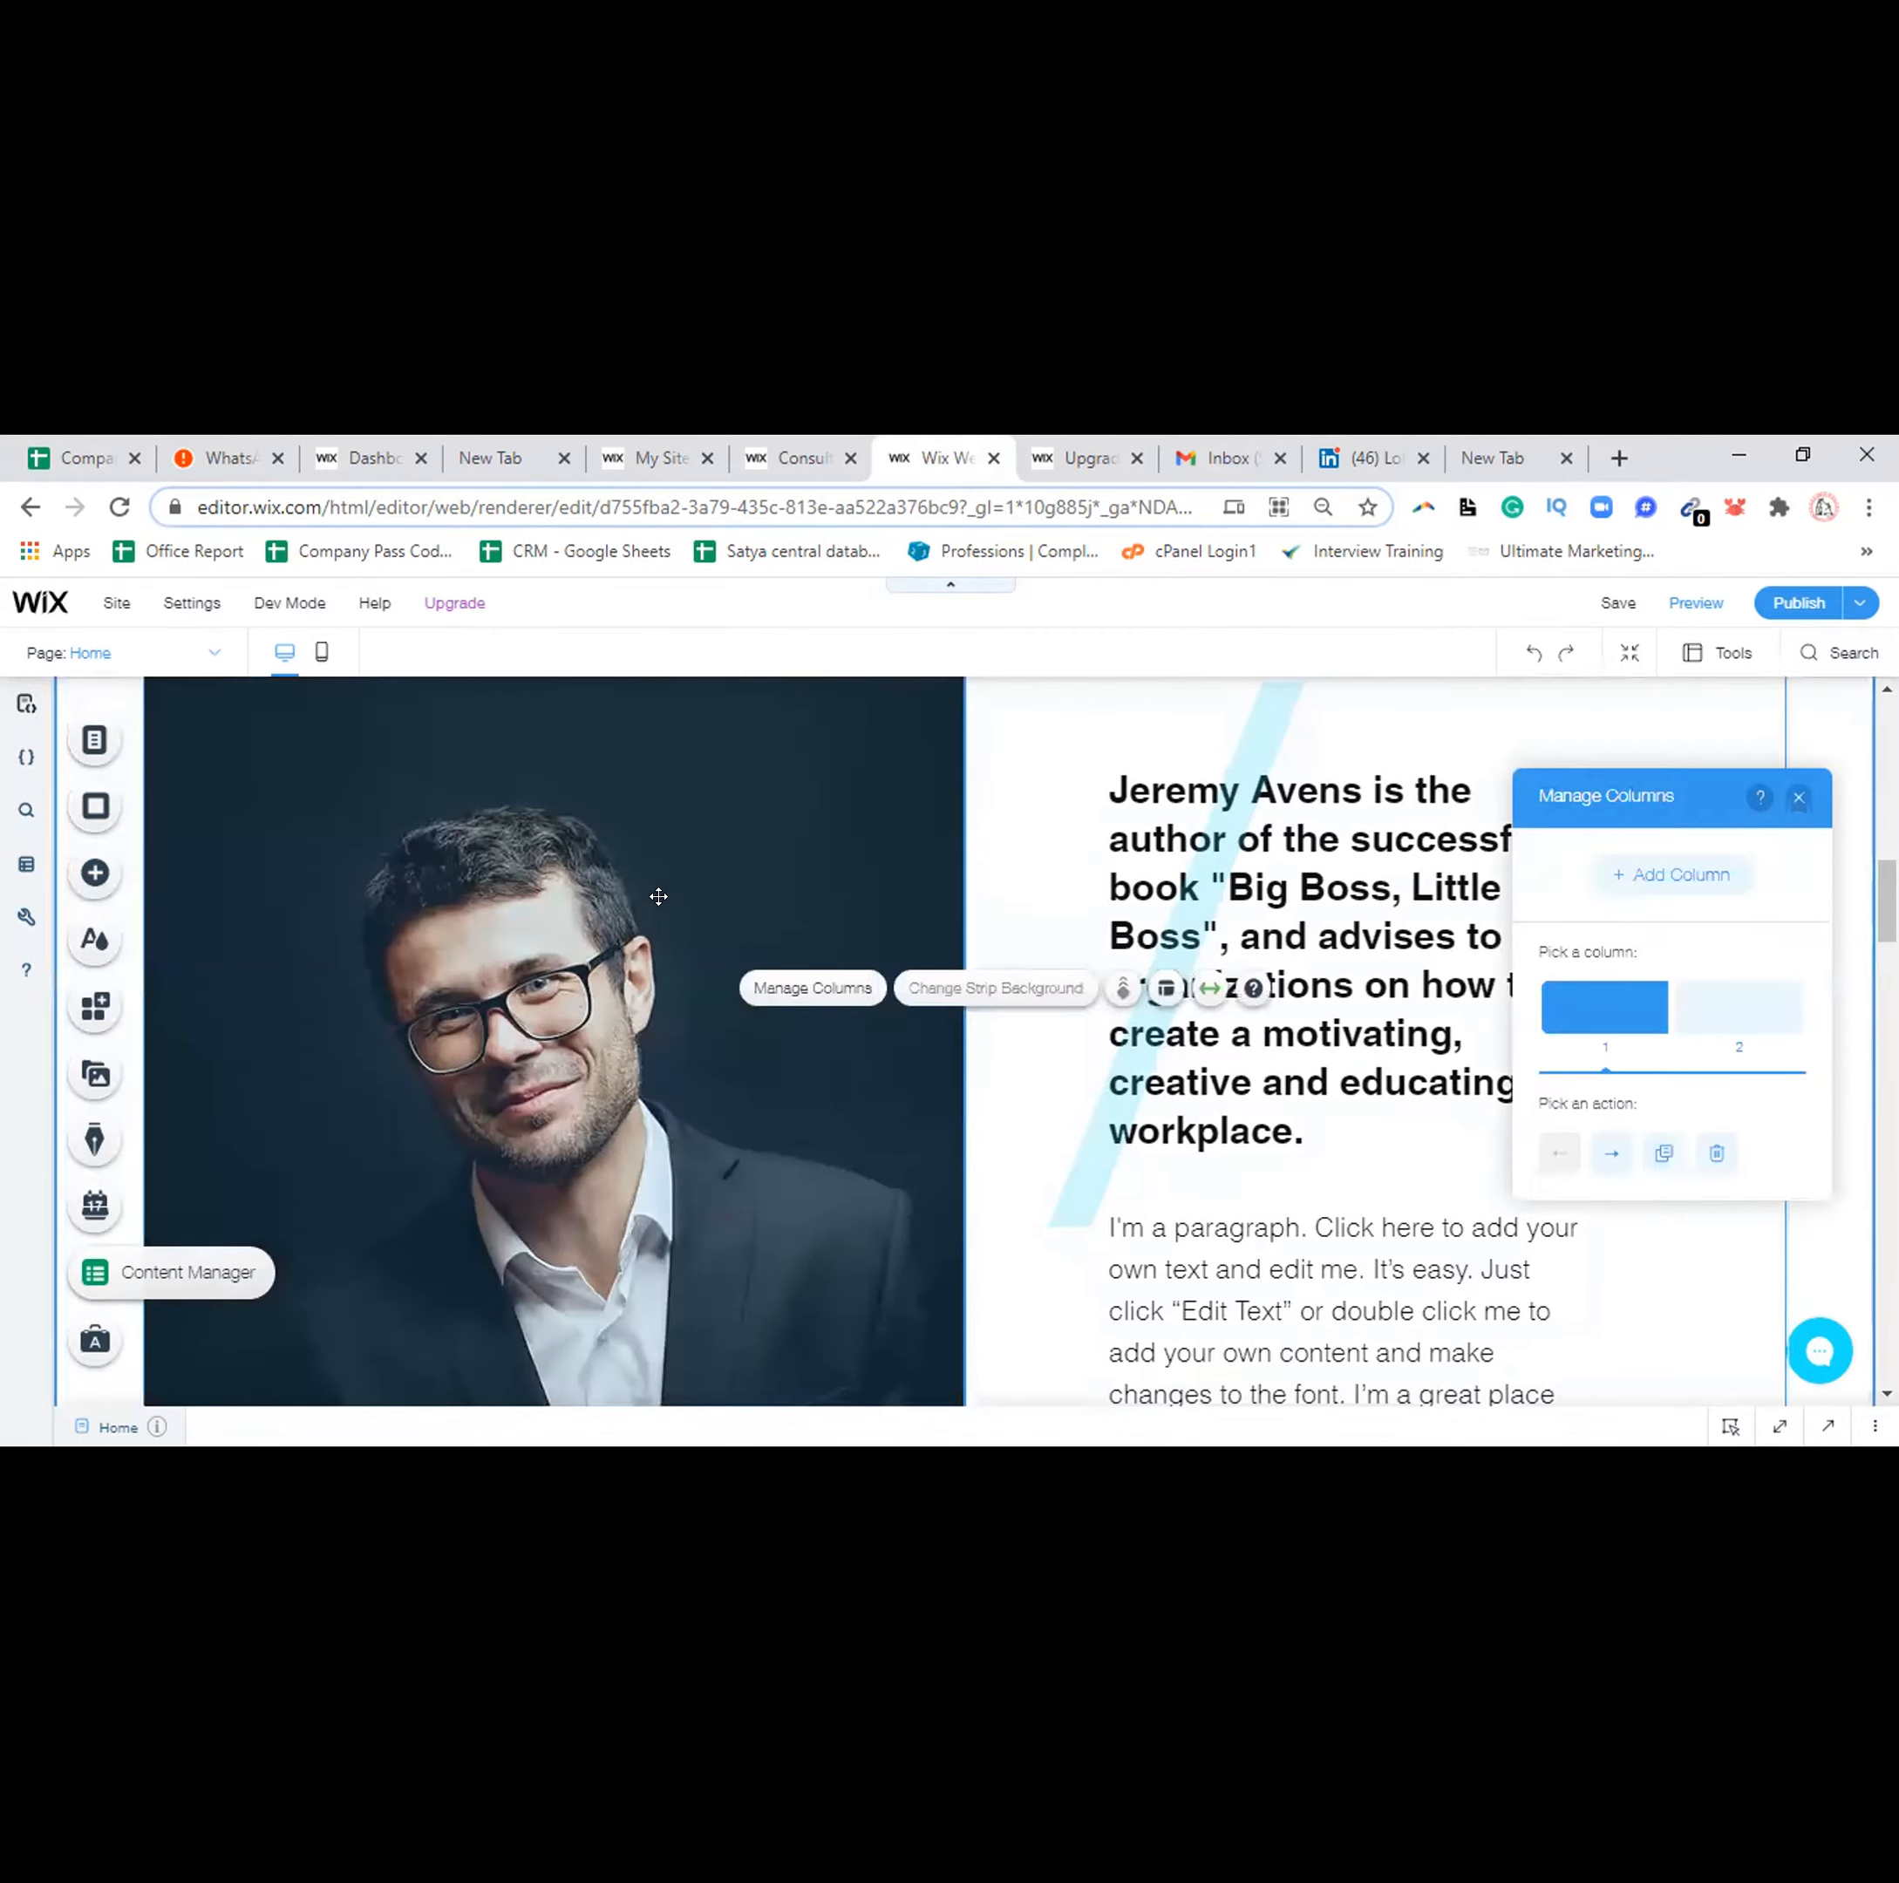
left_click(658, 896)
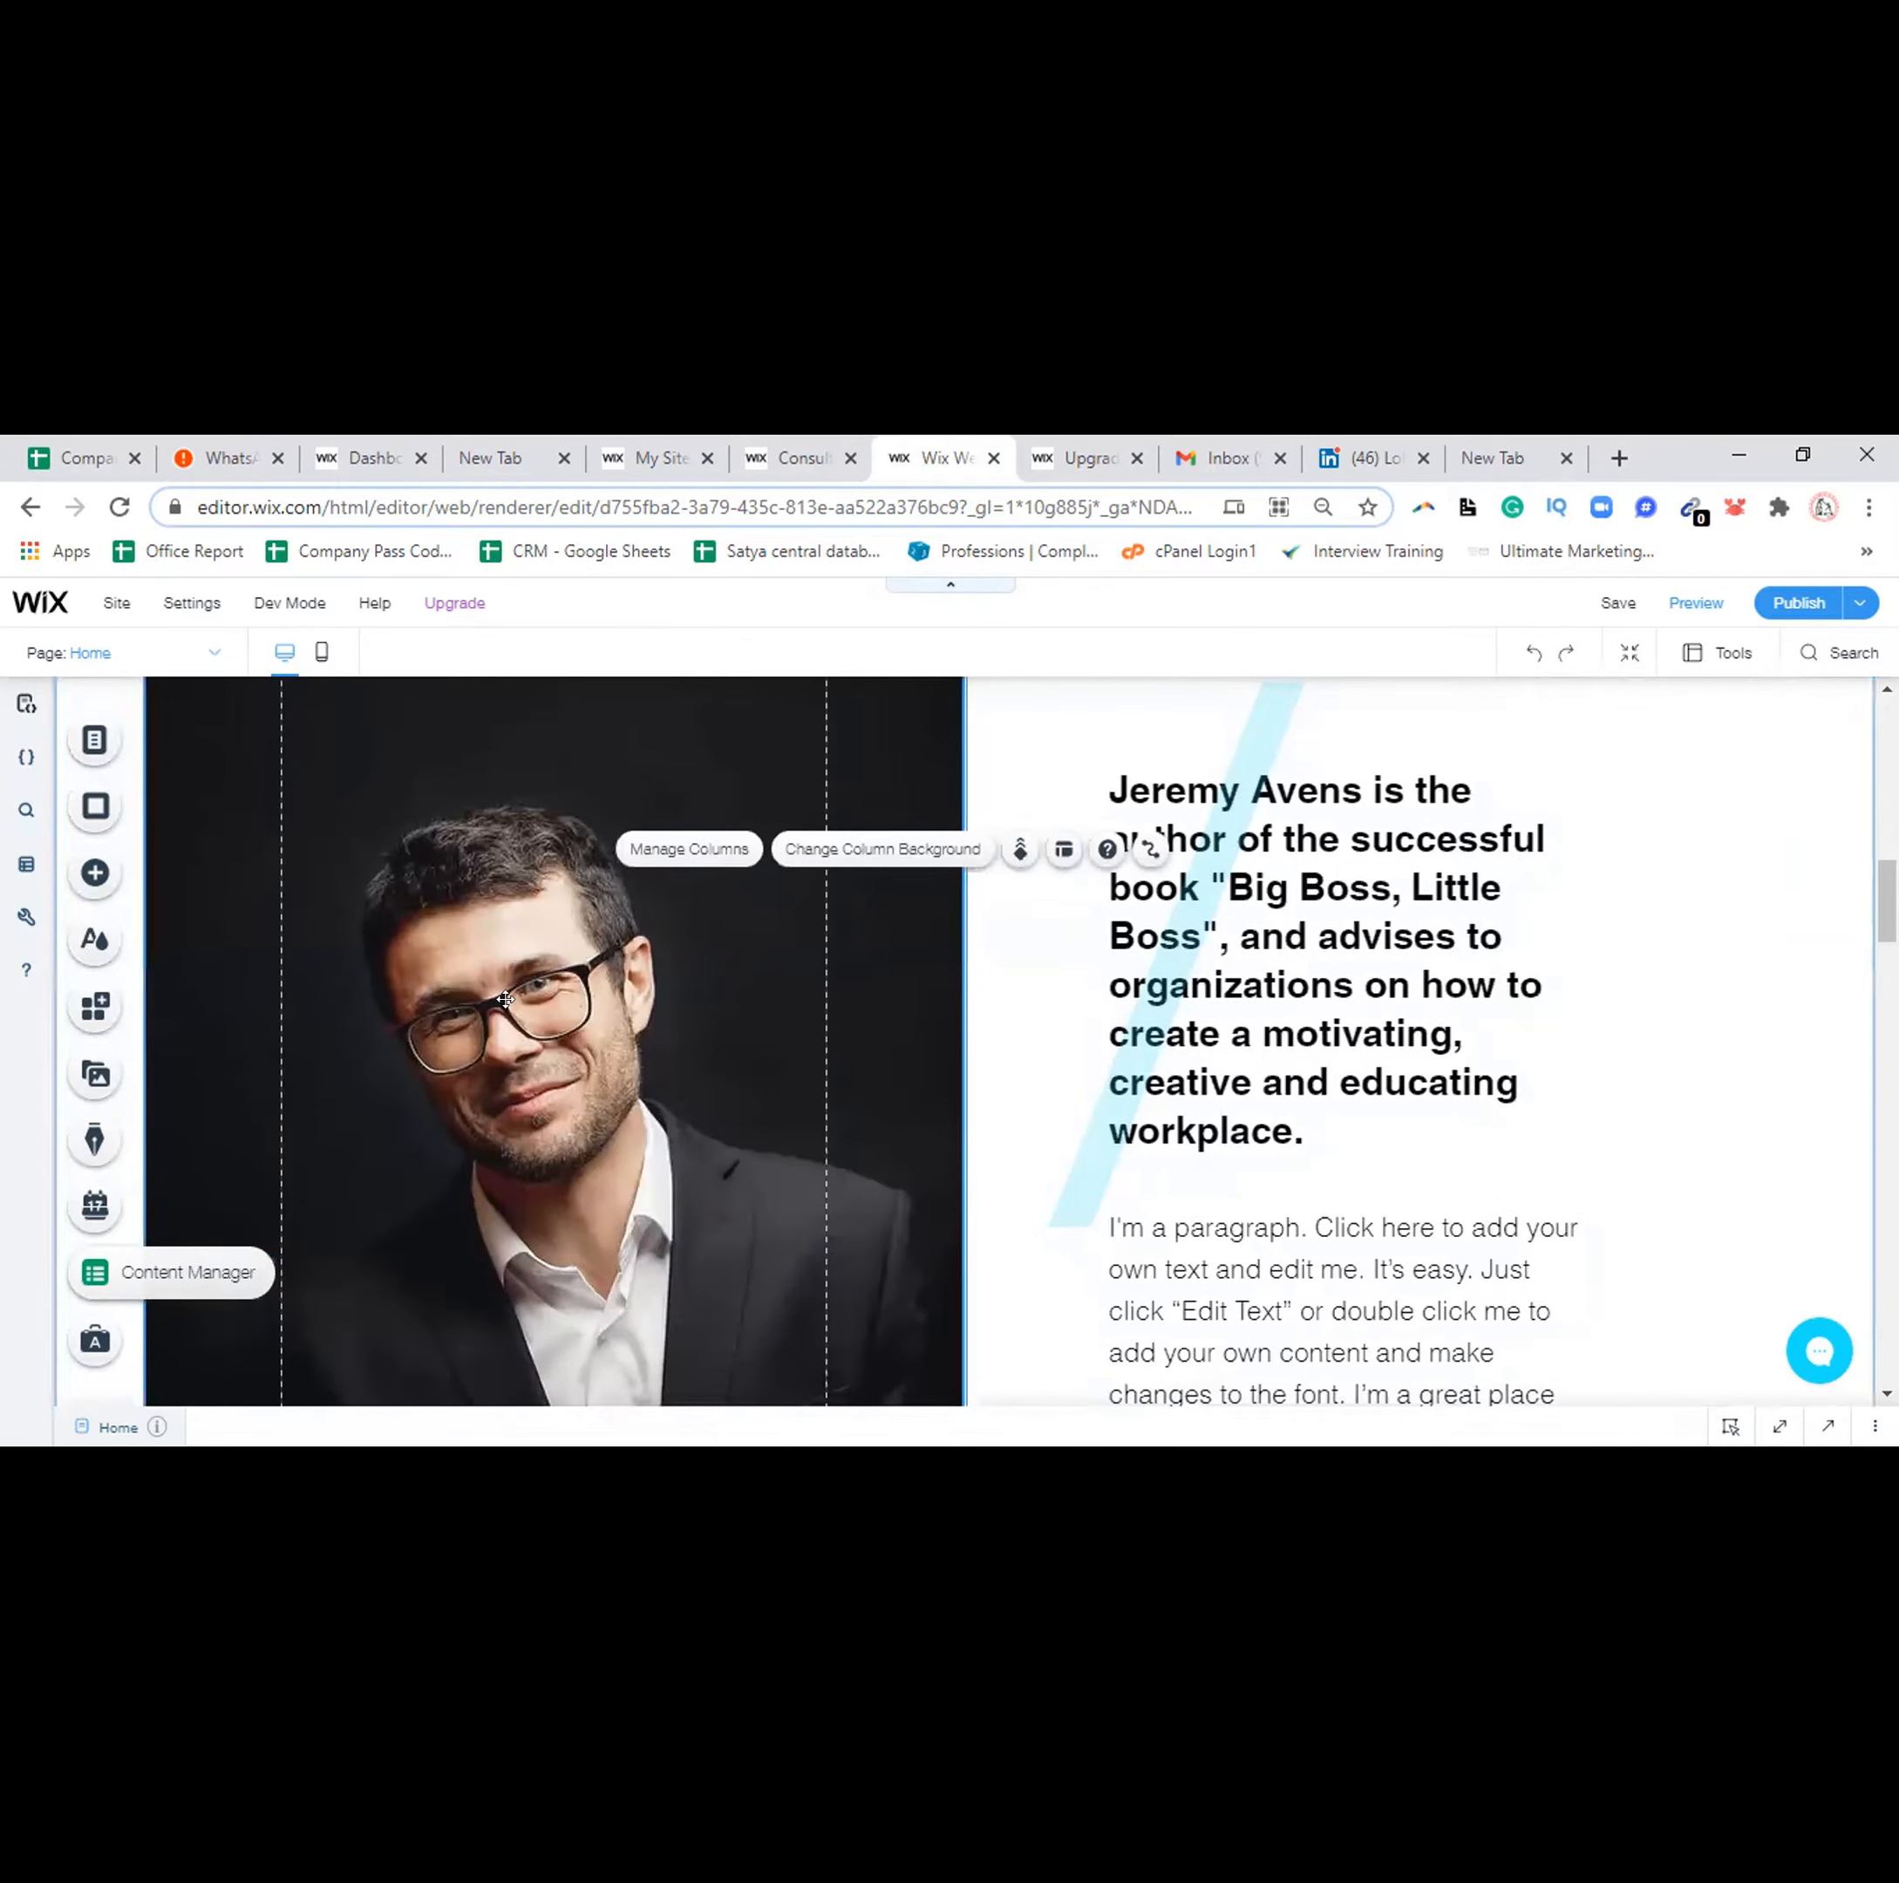
left_click(506, 999)
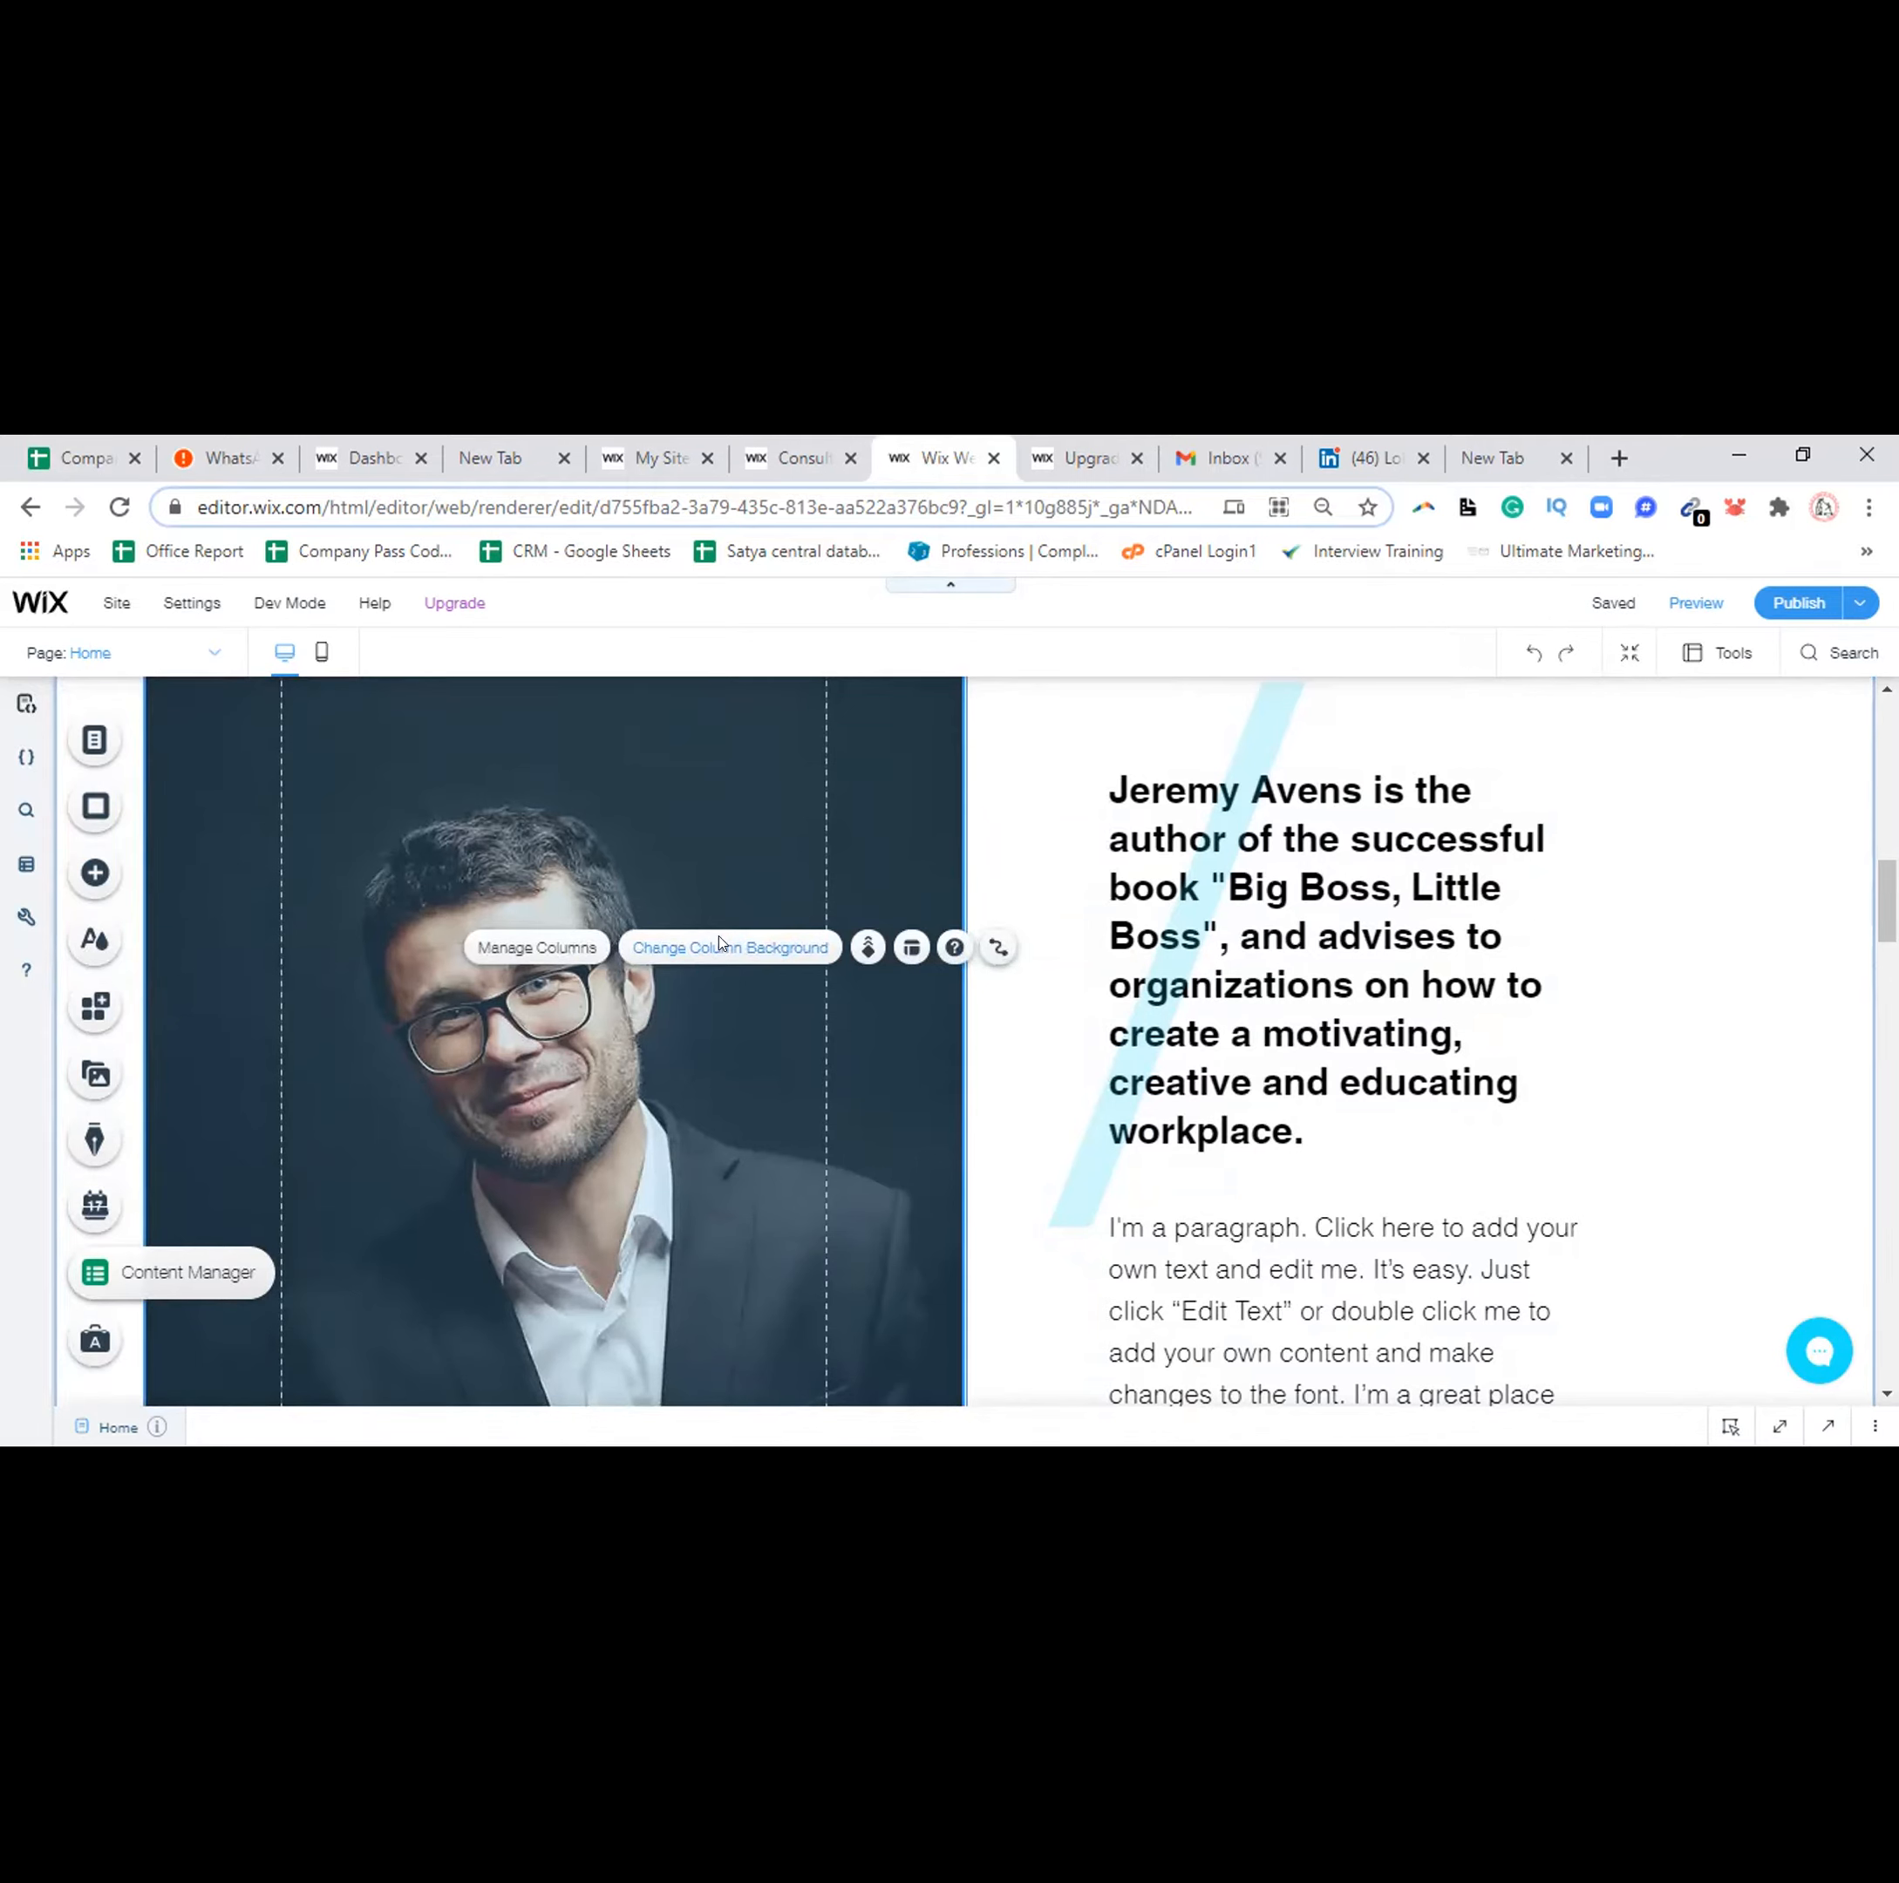
left_click(537, 946)
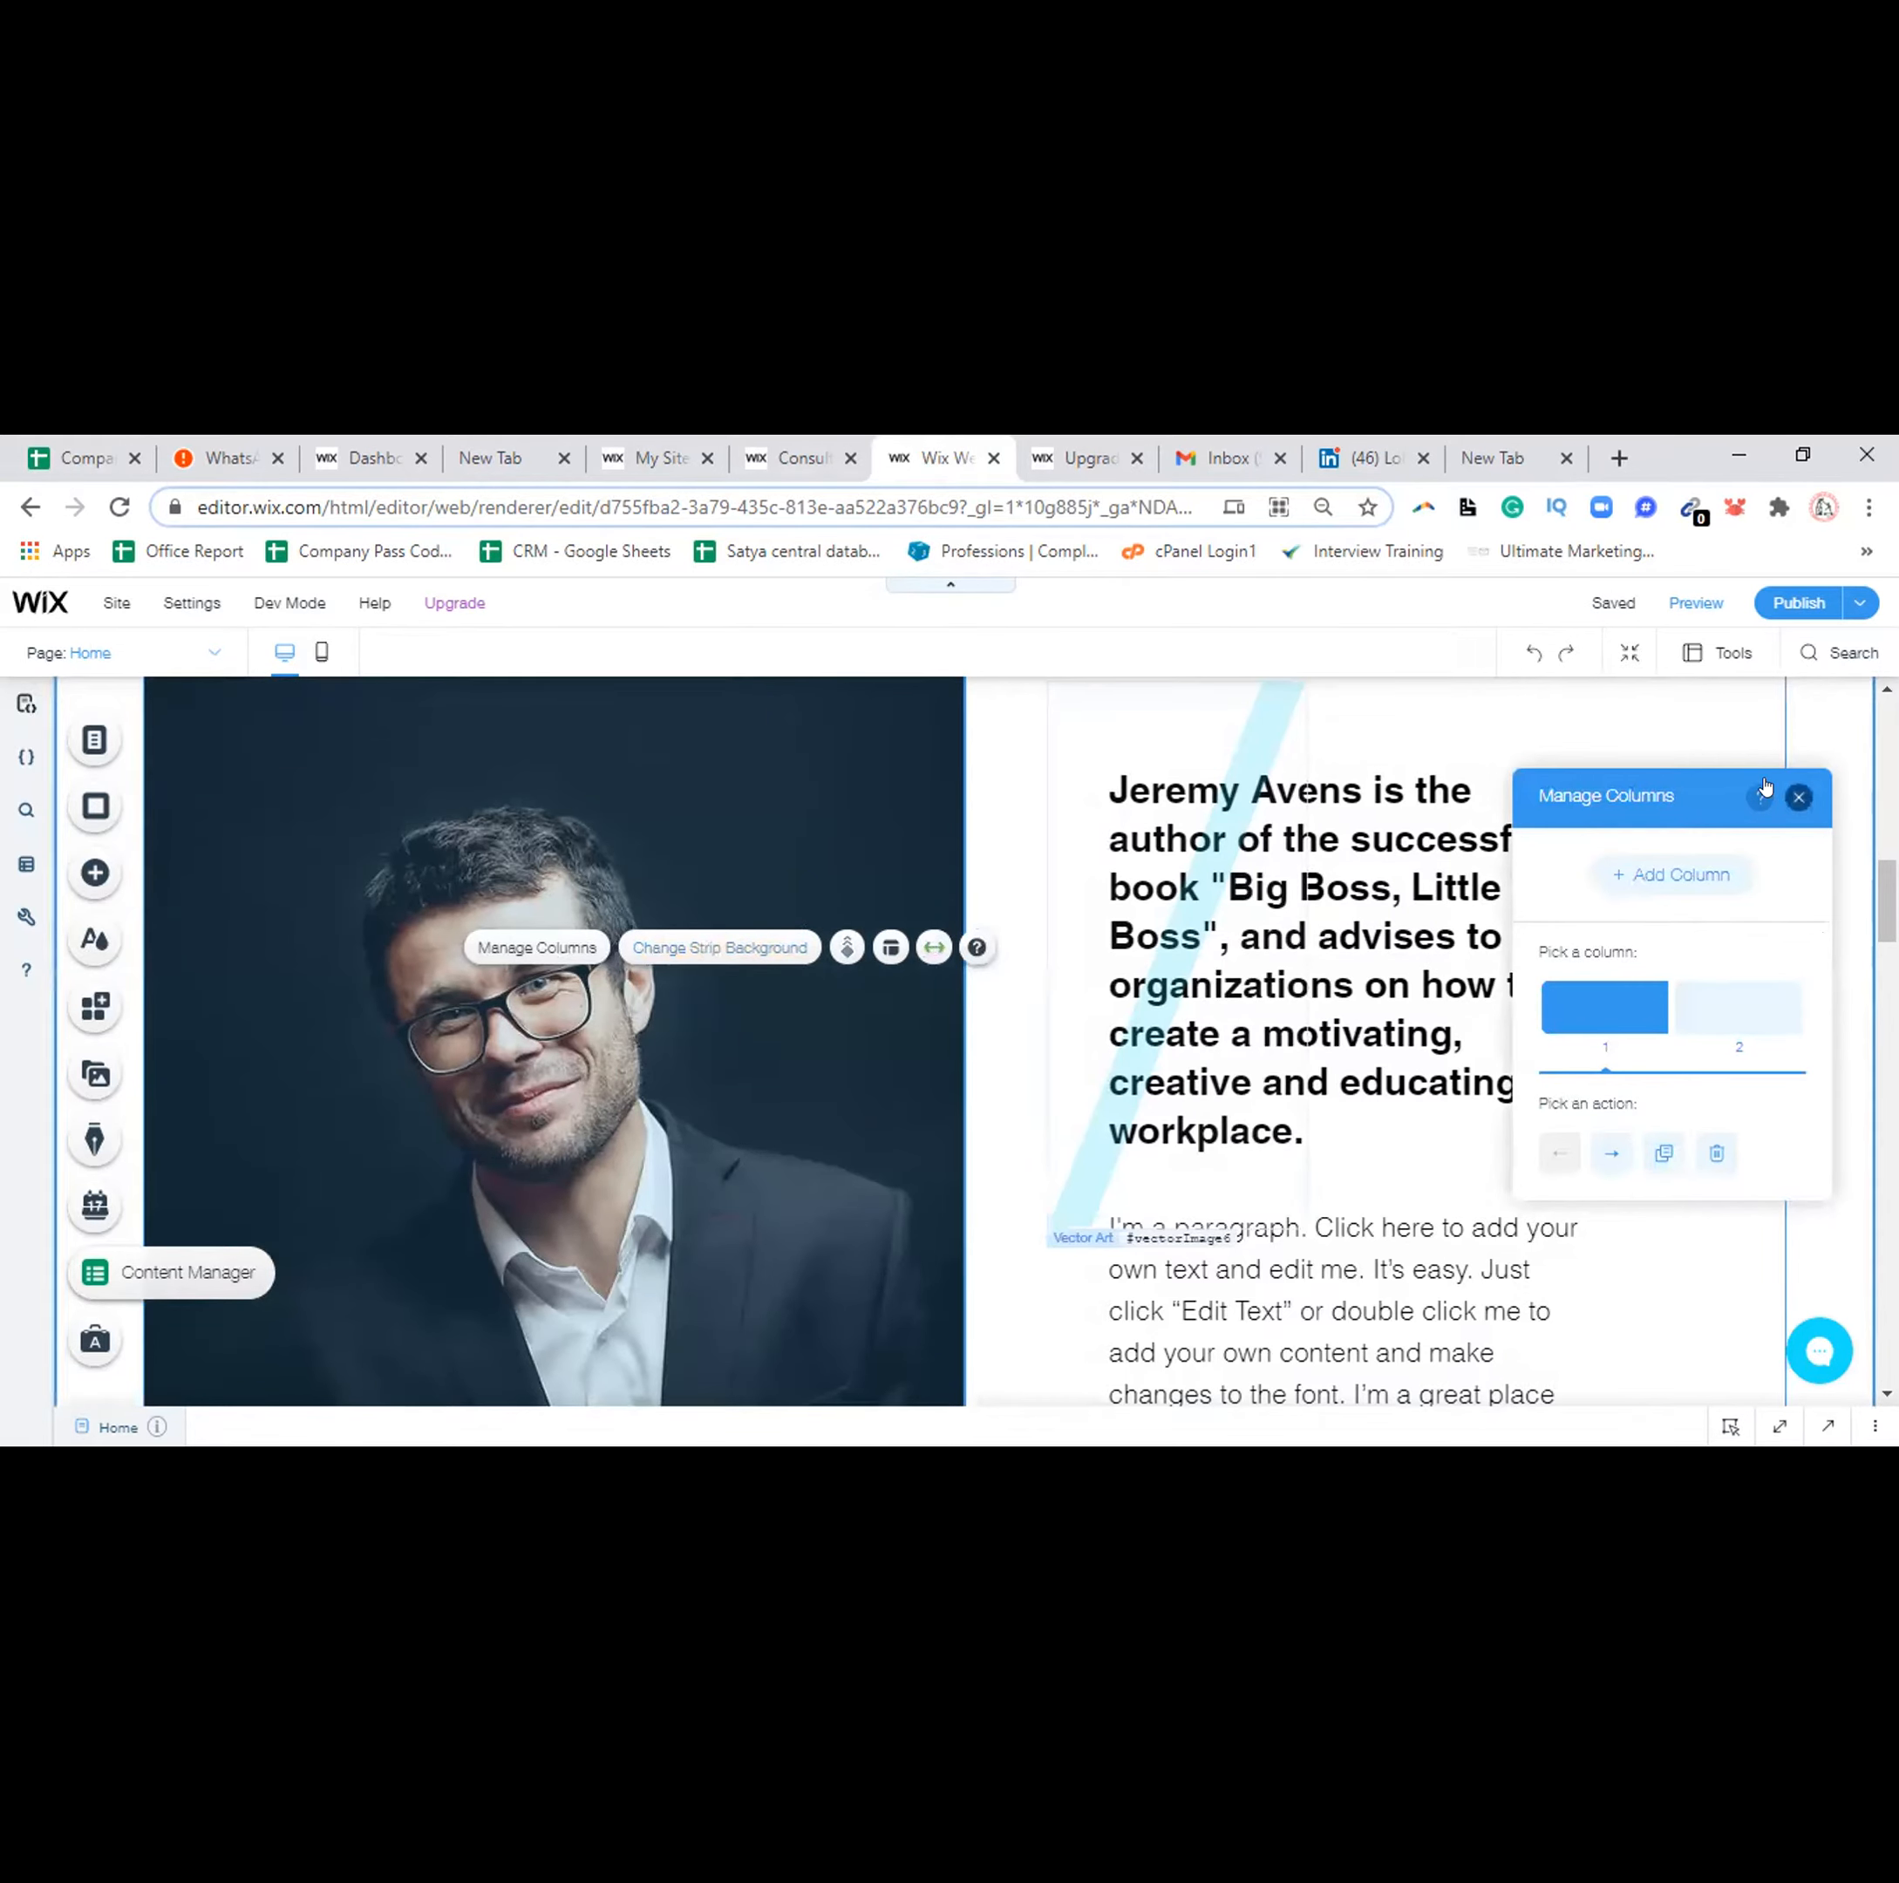
left_click(1797, 791)
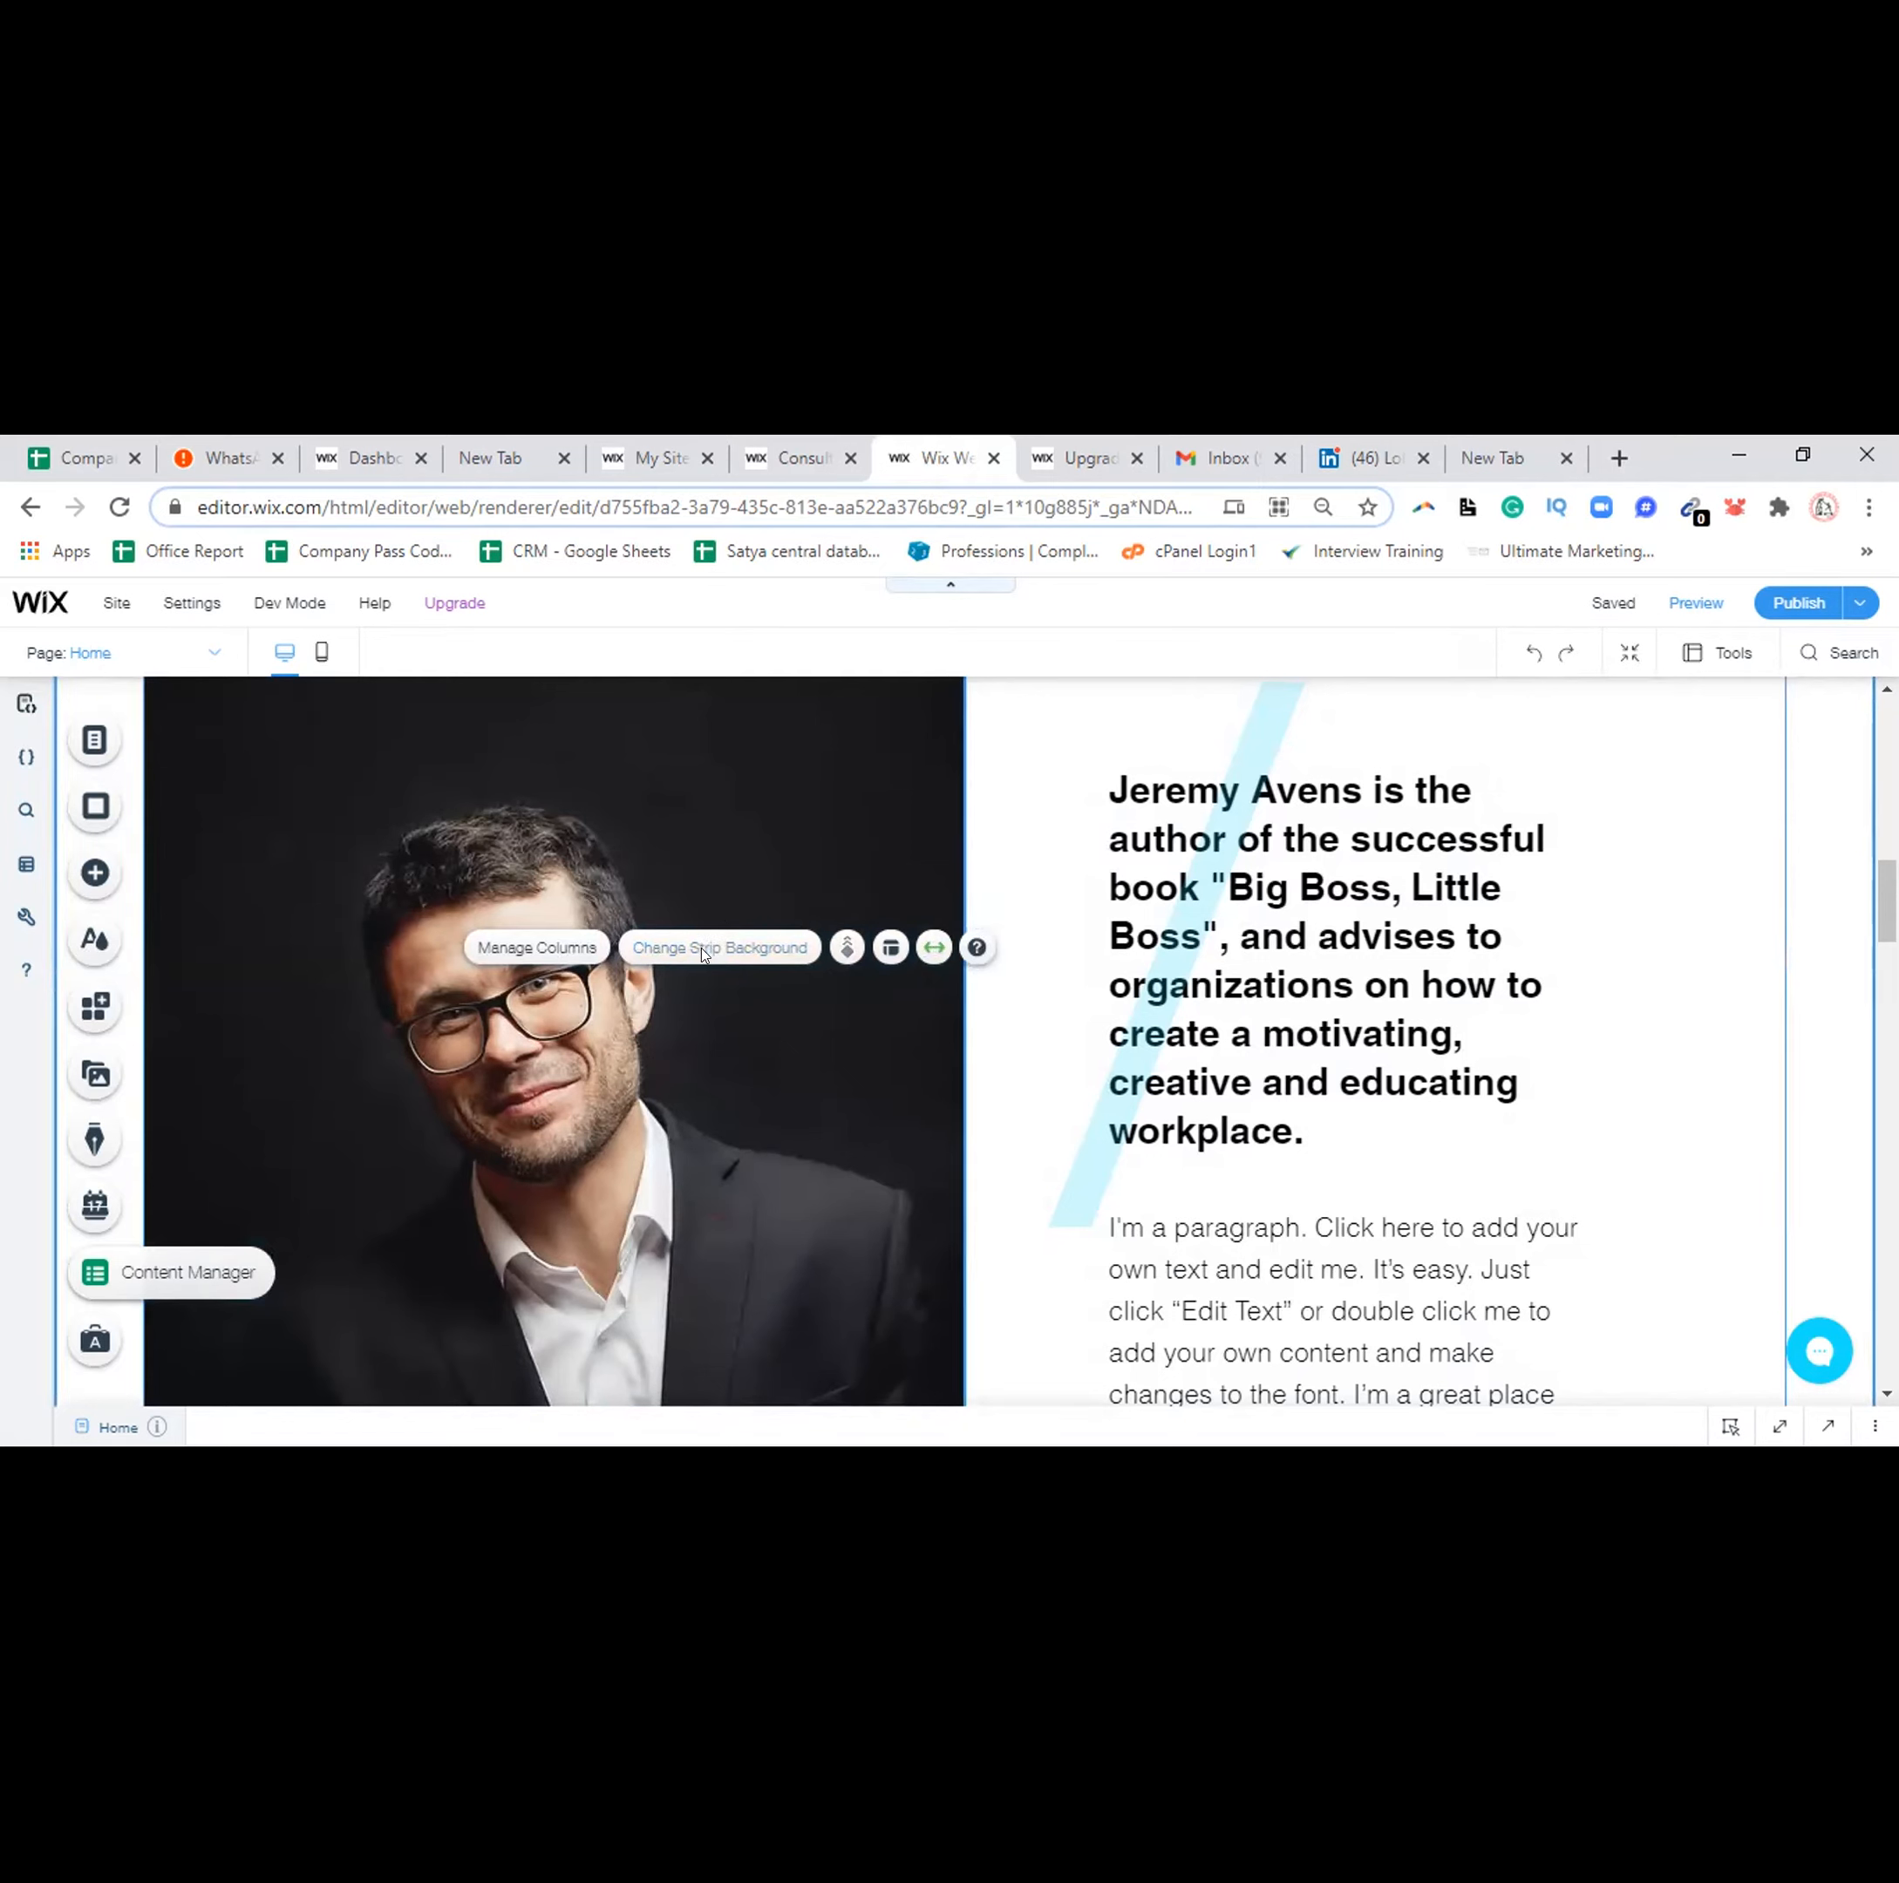
left_click(571, 943)
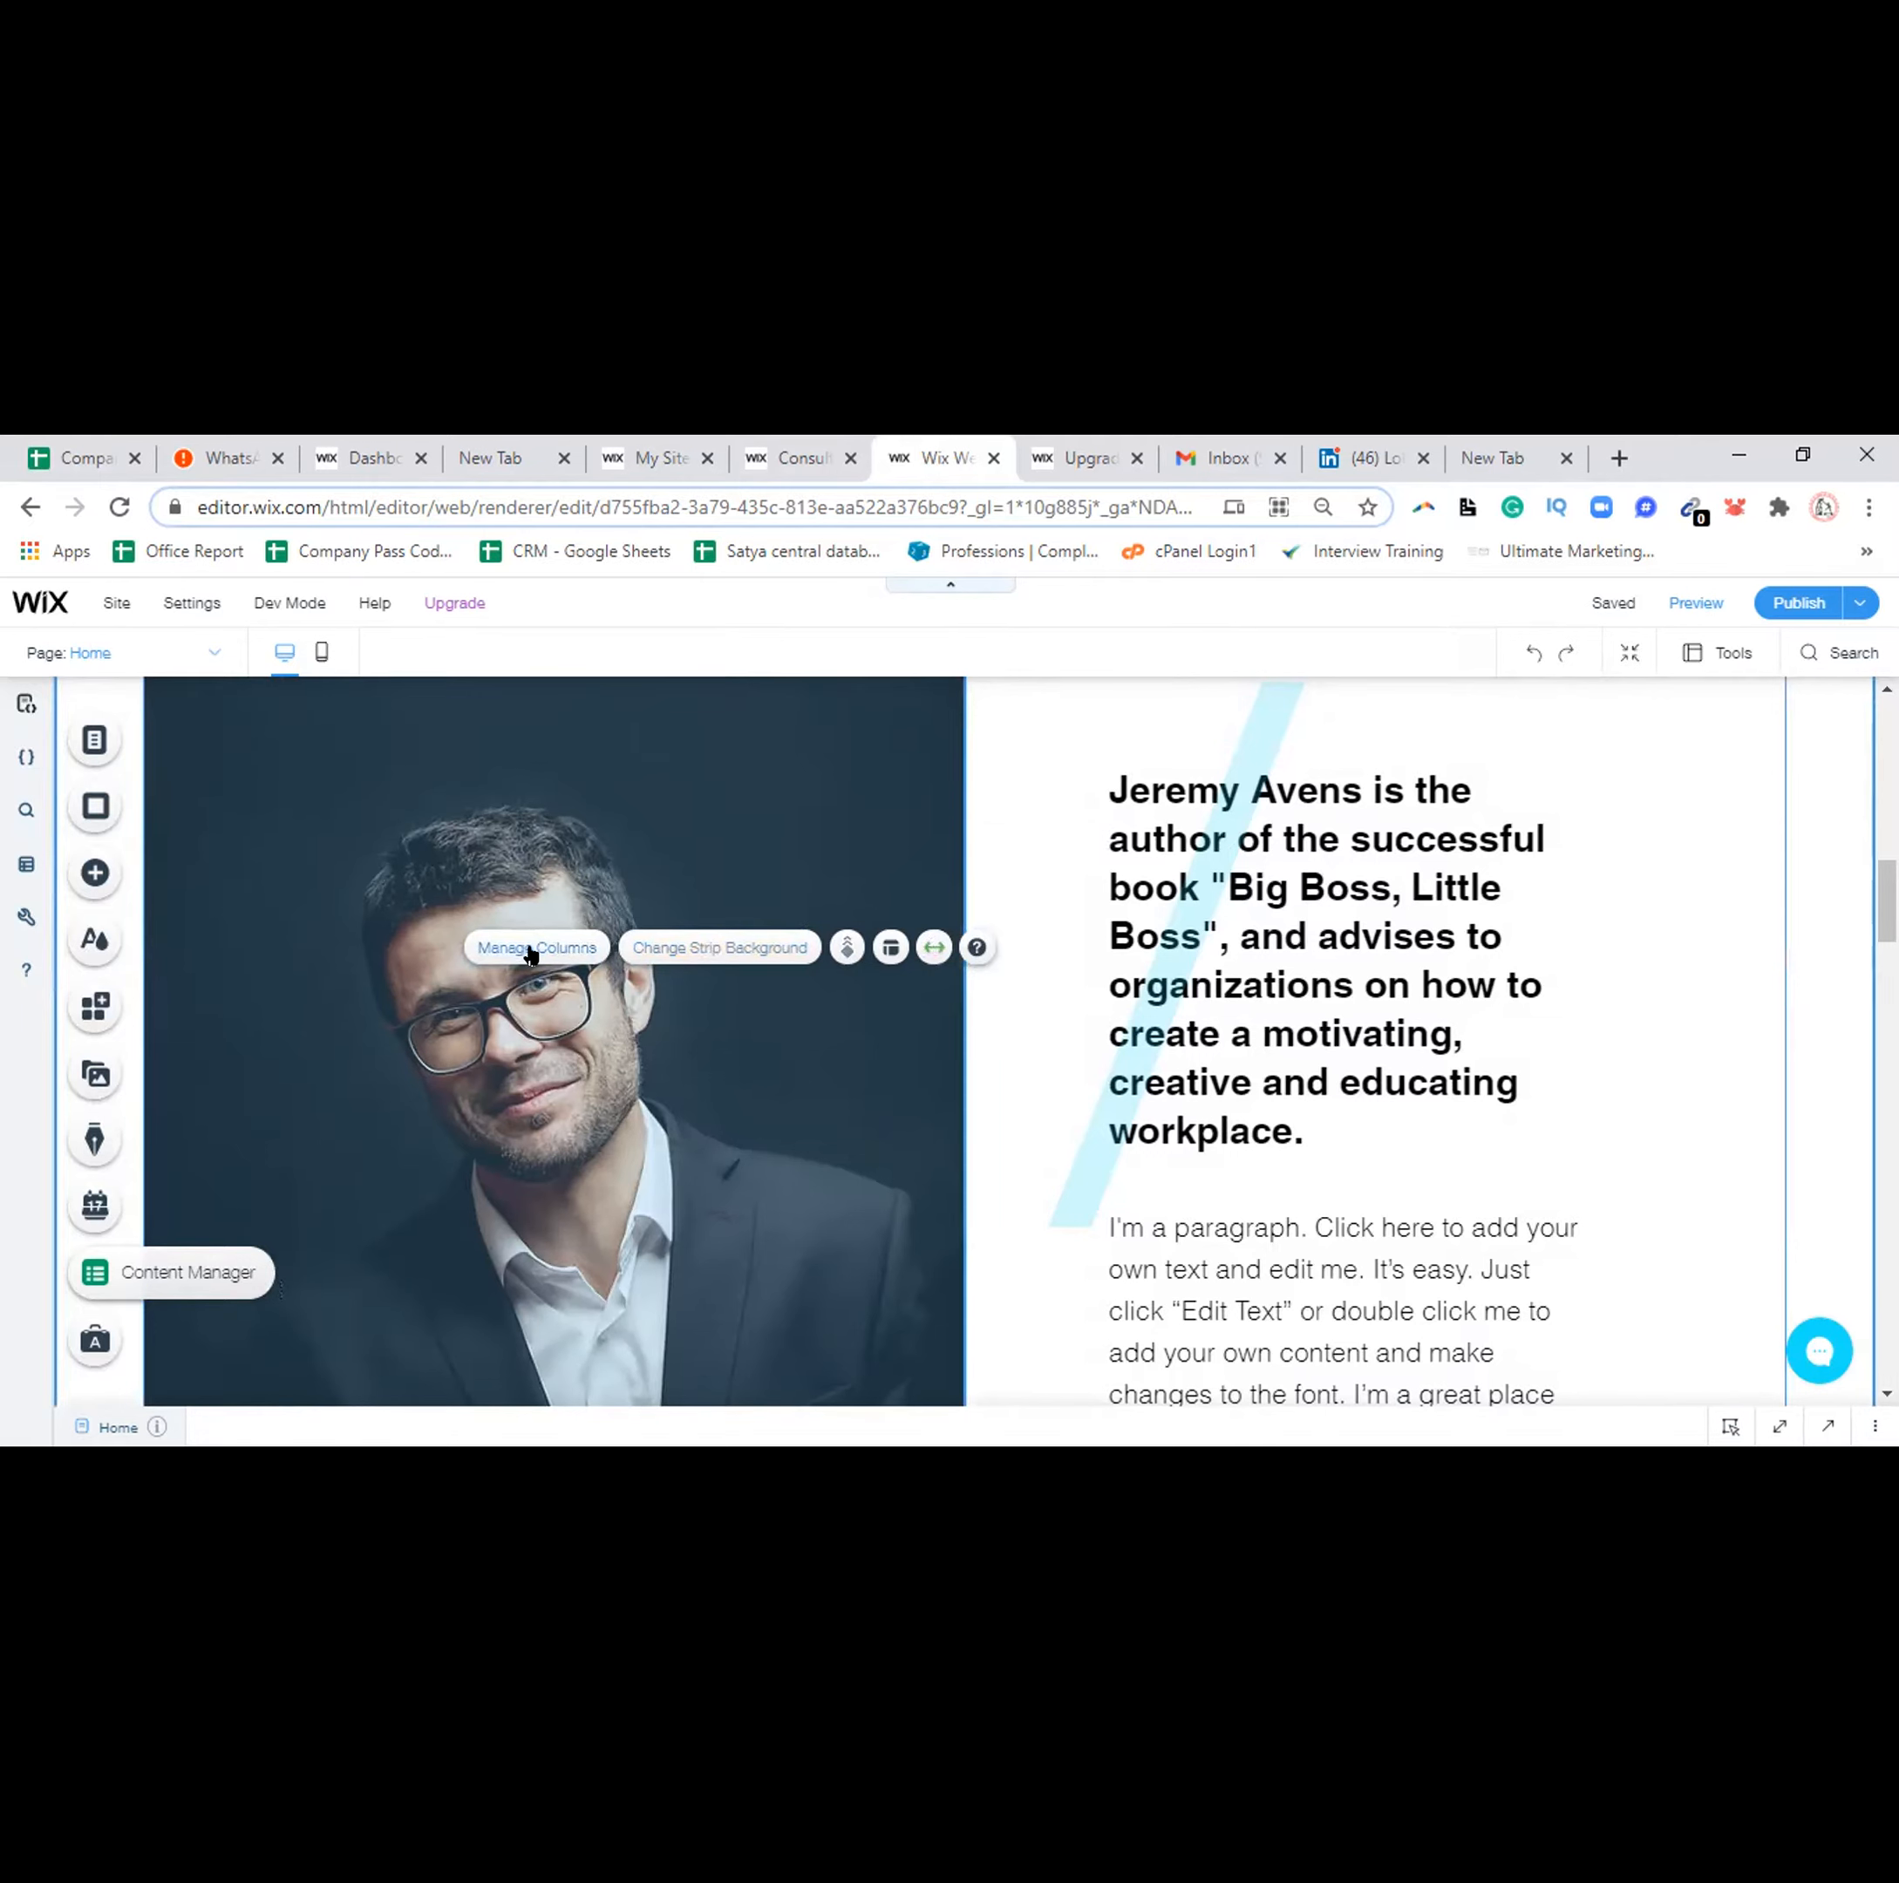
left_click(530, 950)
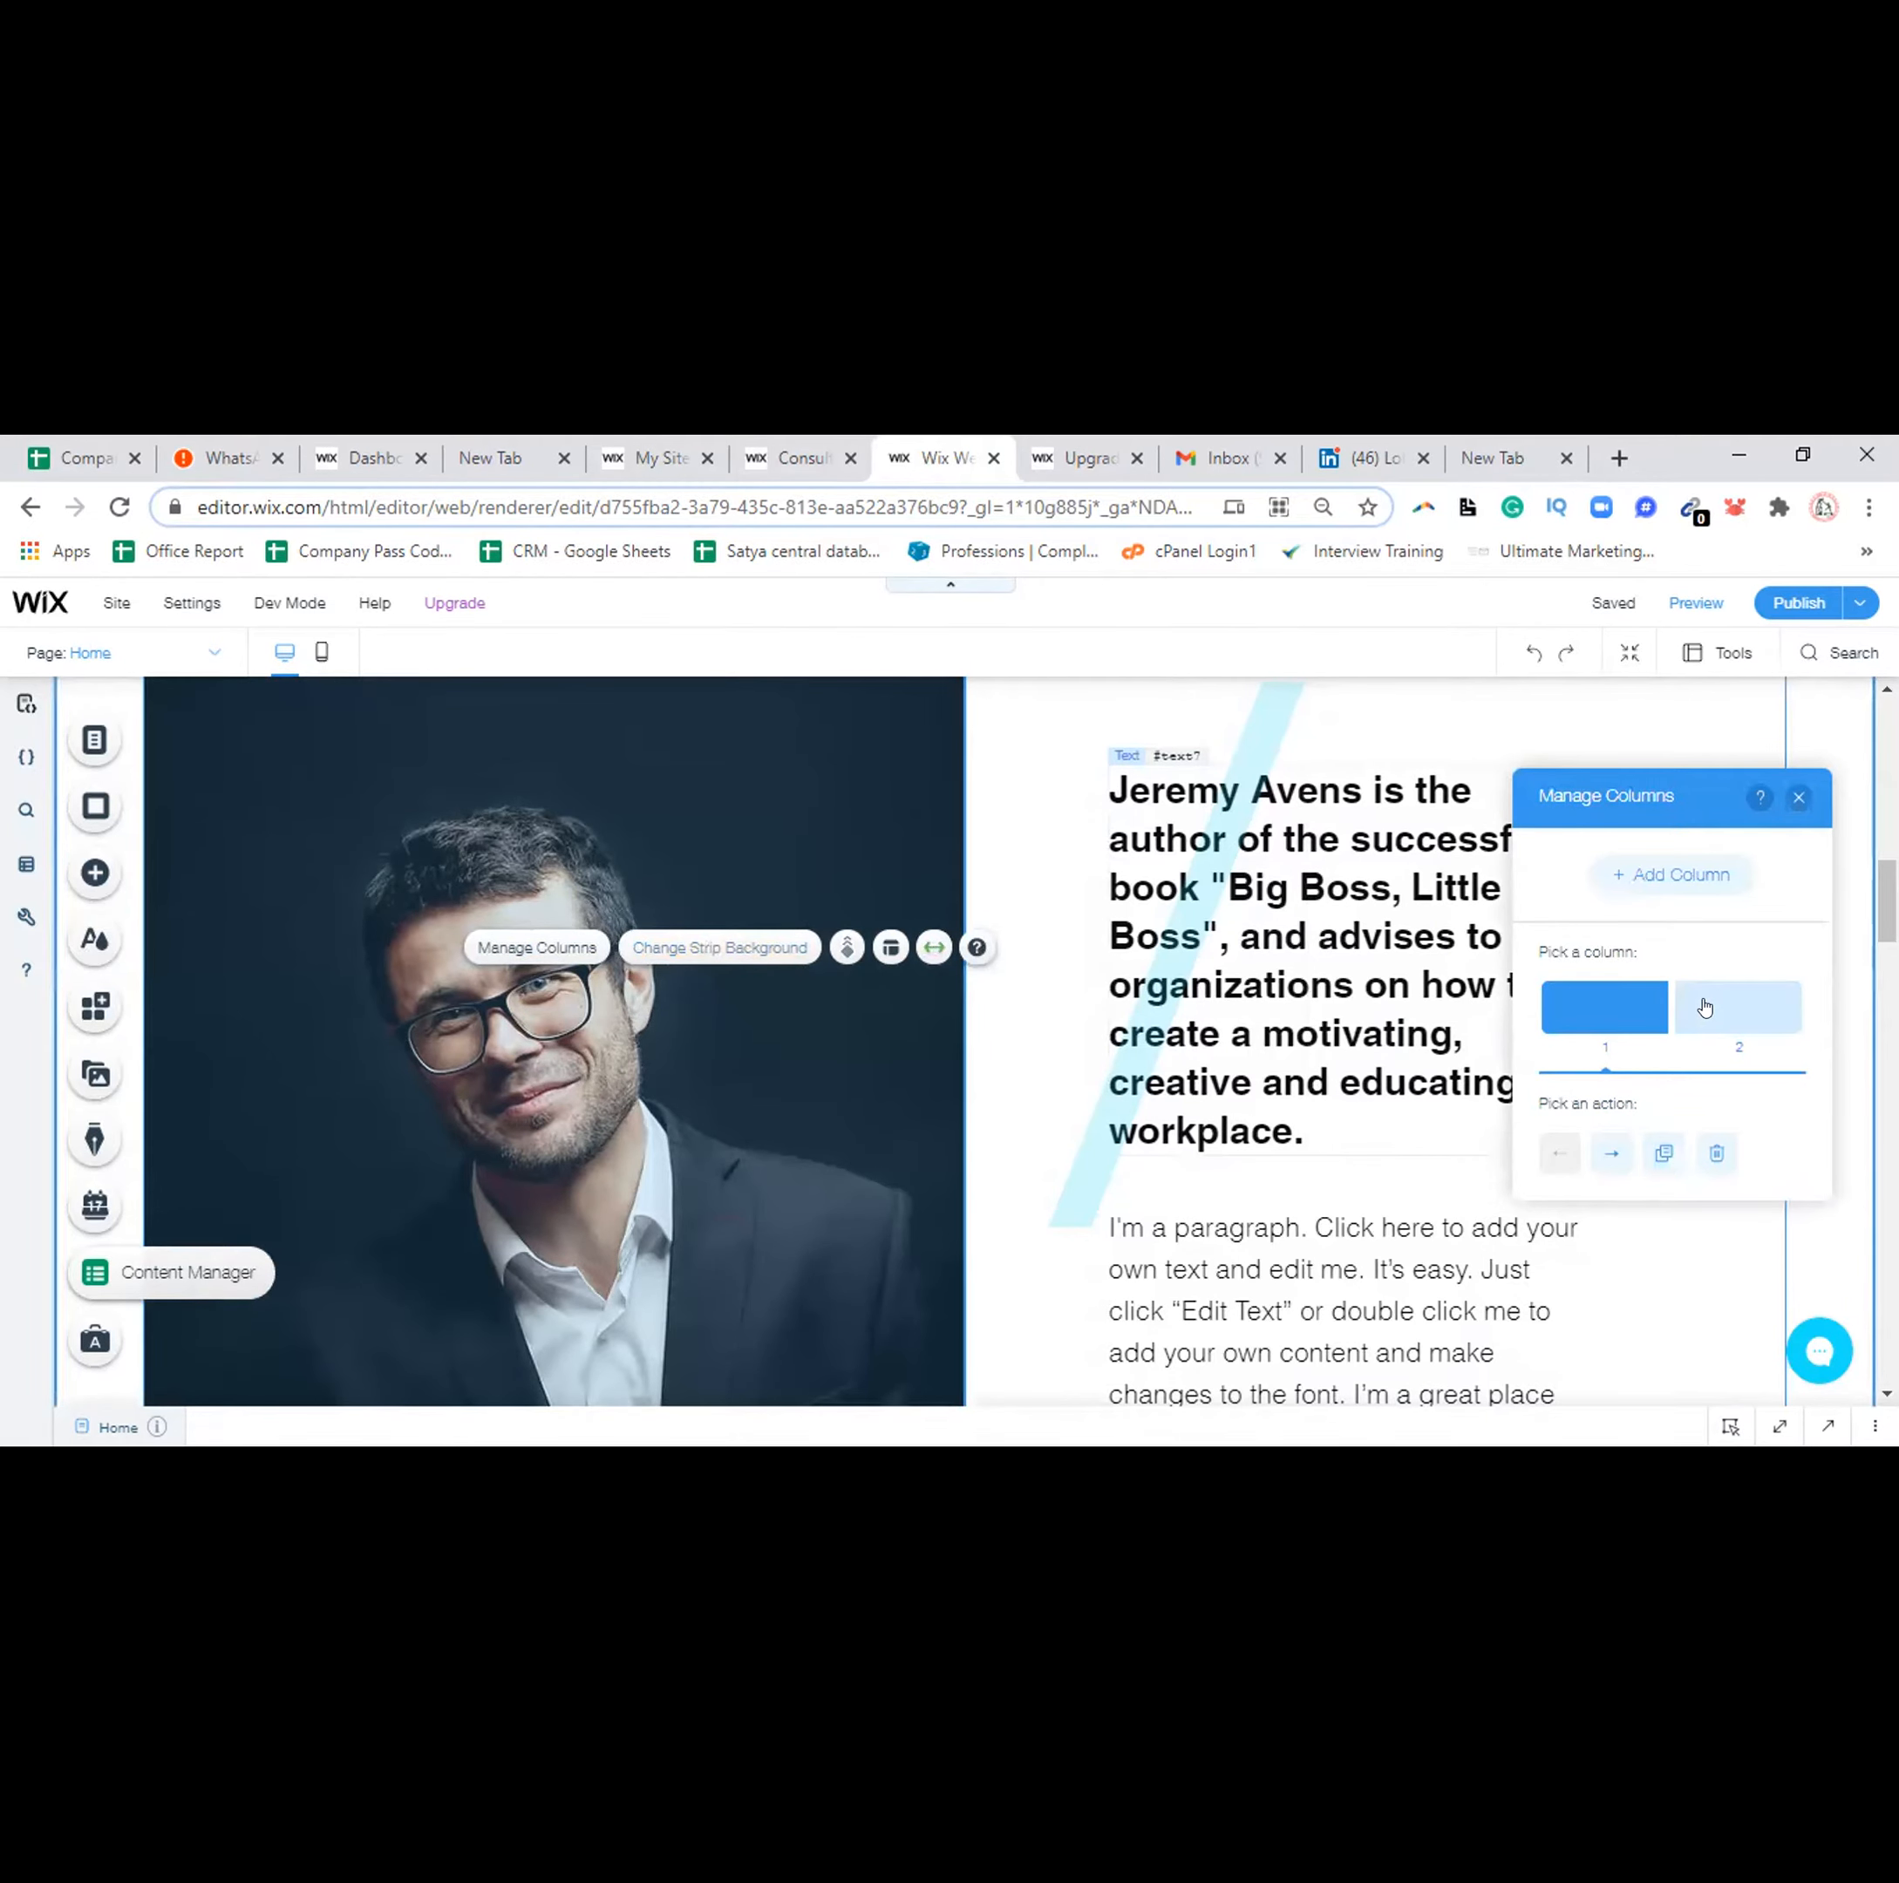
left_click(1704, 1007)
left_click(1798, 796)
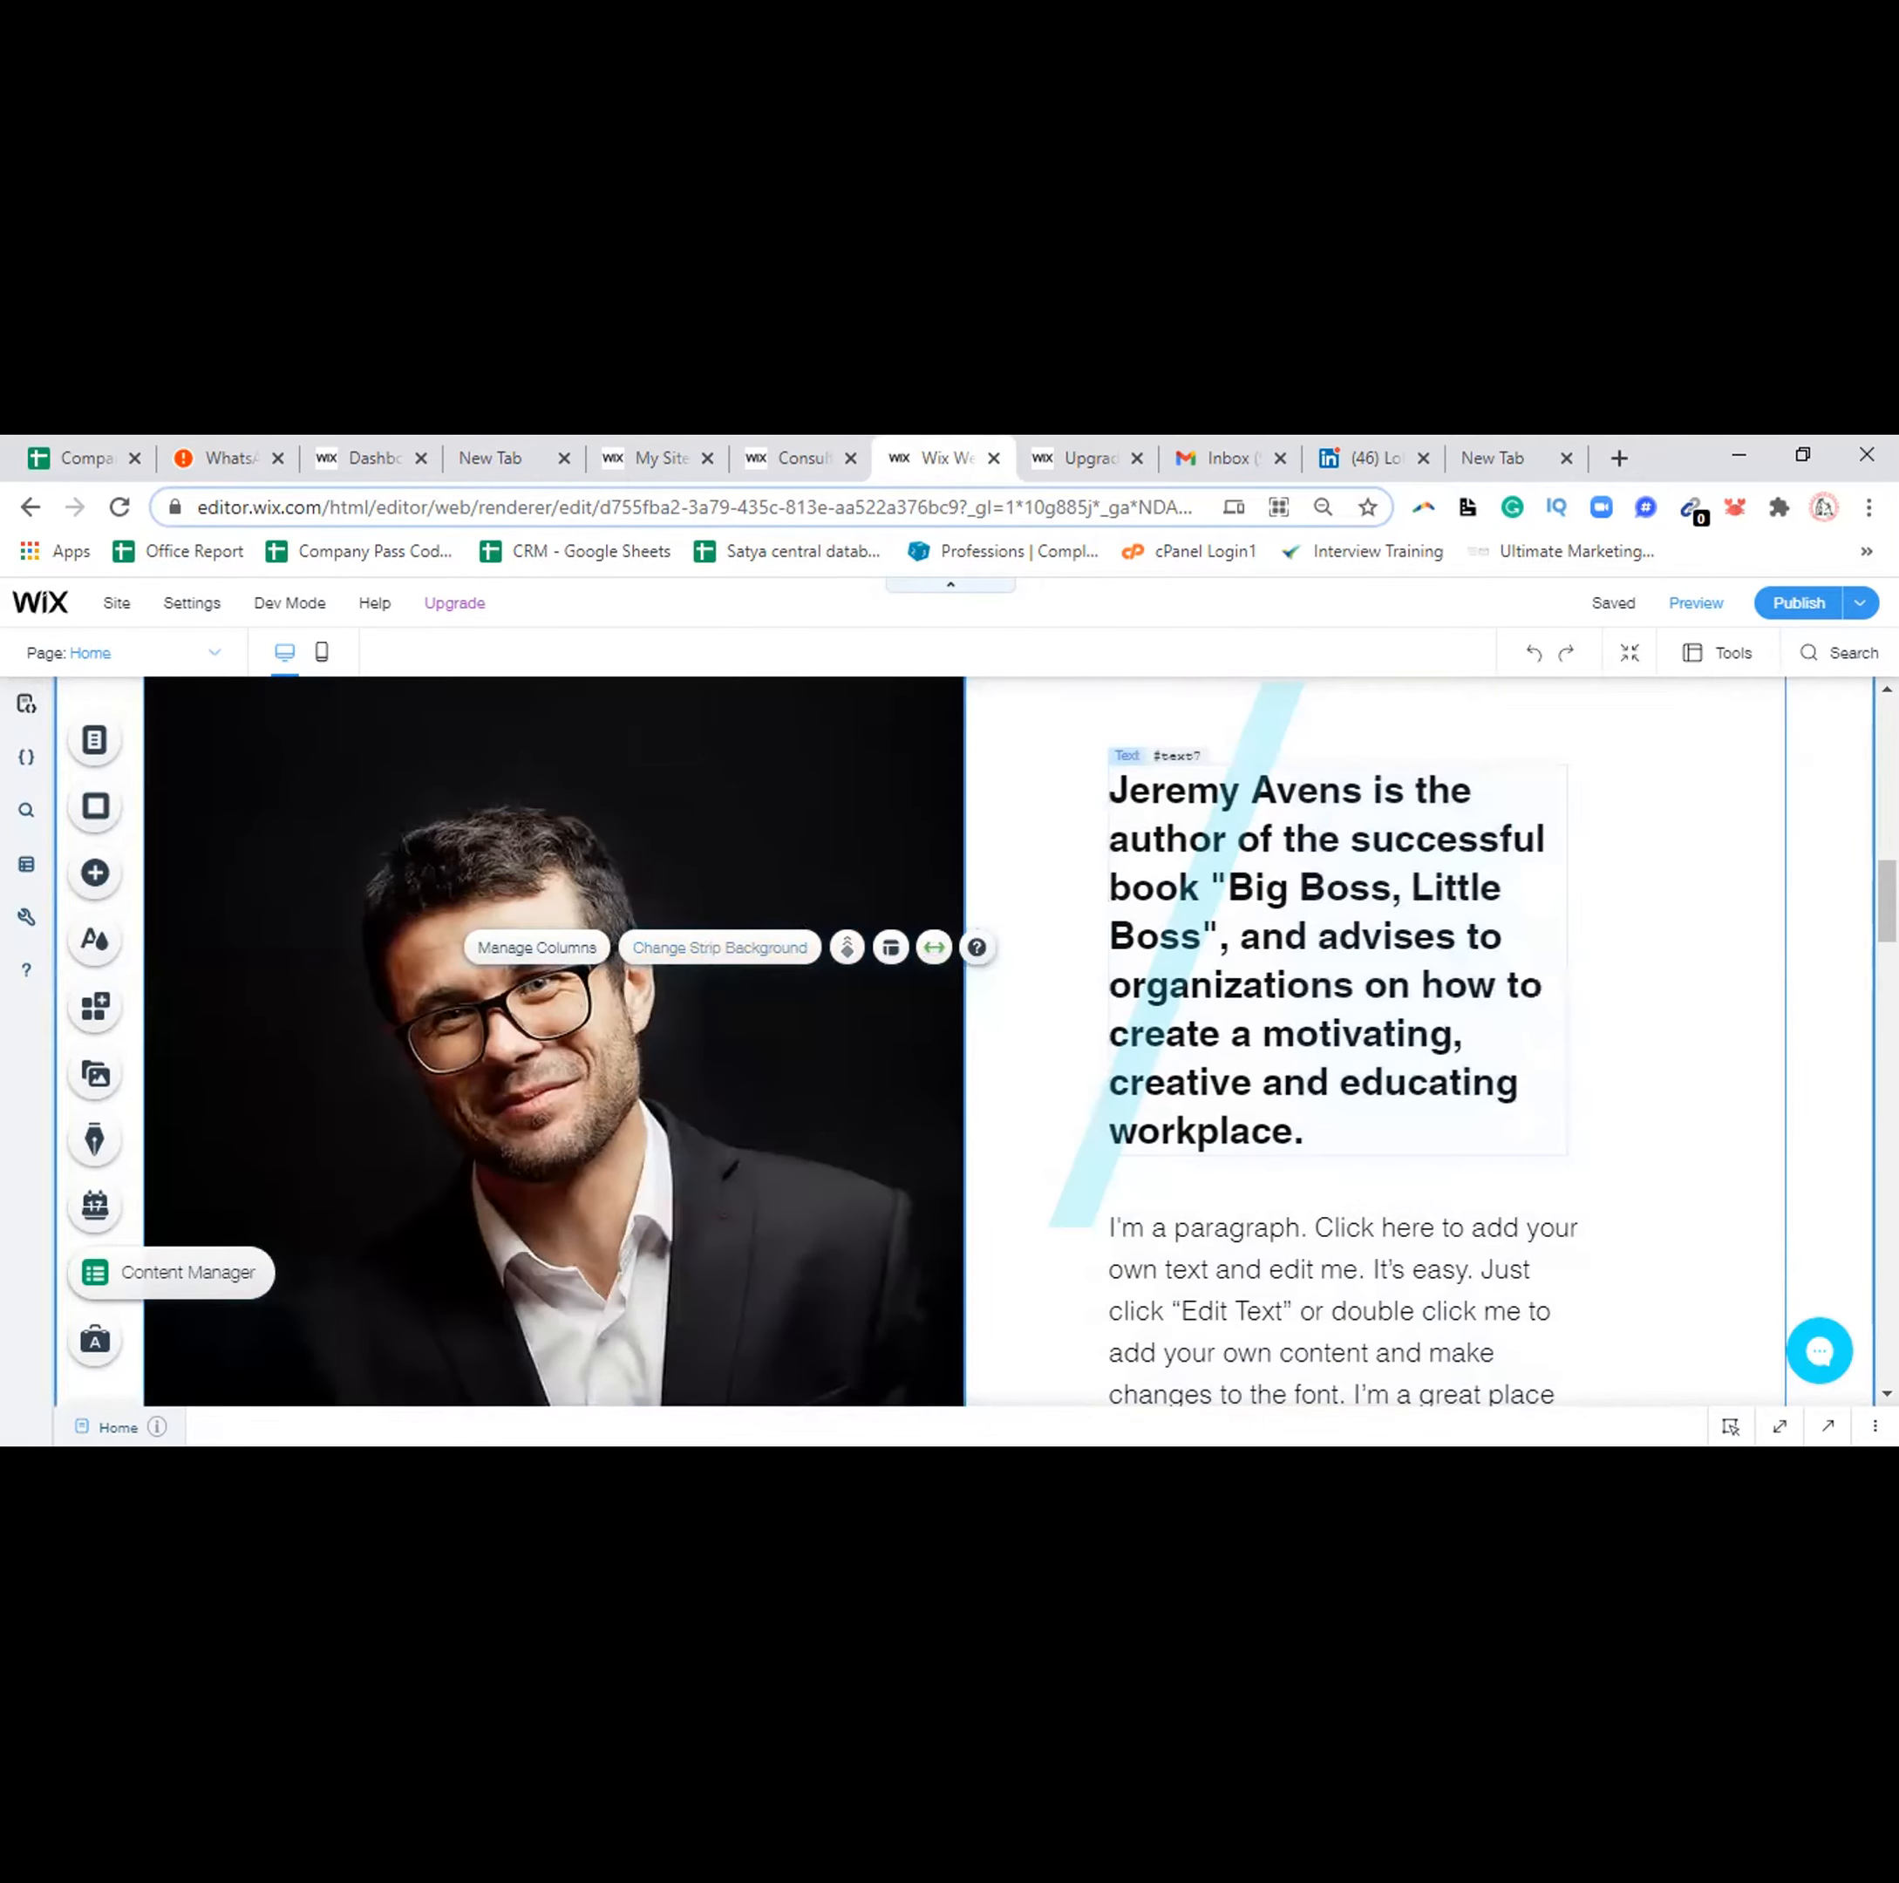
mouse_move(1886, 900)
left_mouse_down()
mouse_move(1886, 1006)
mouse_move(1887, 943)
left_mouse_up()
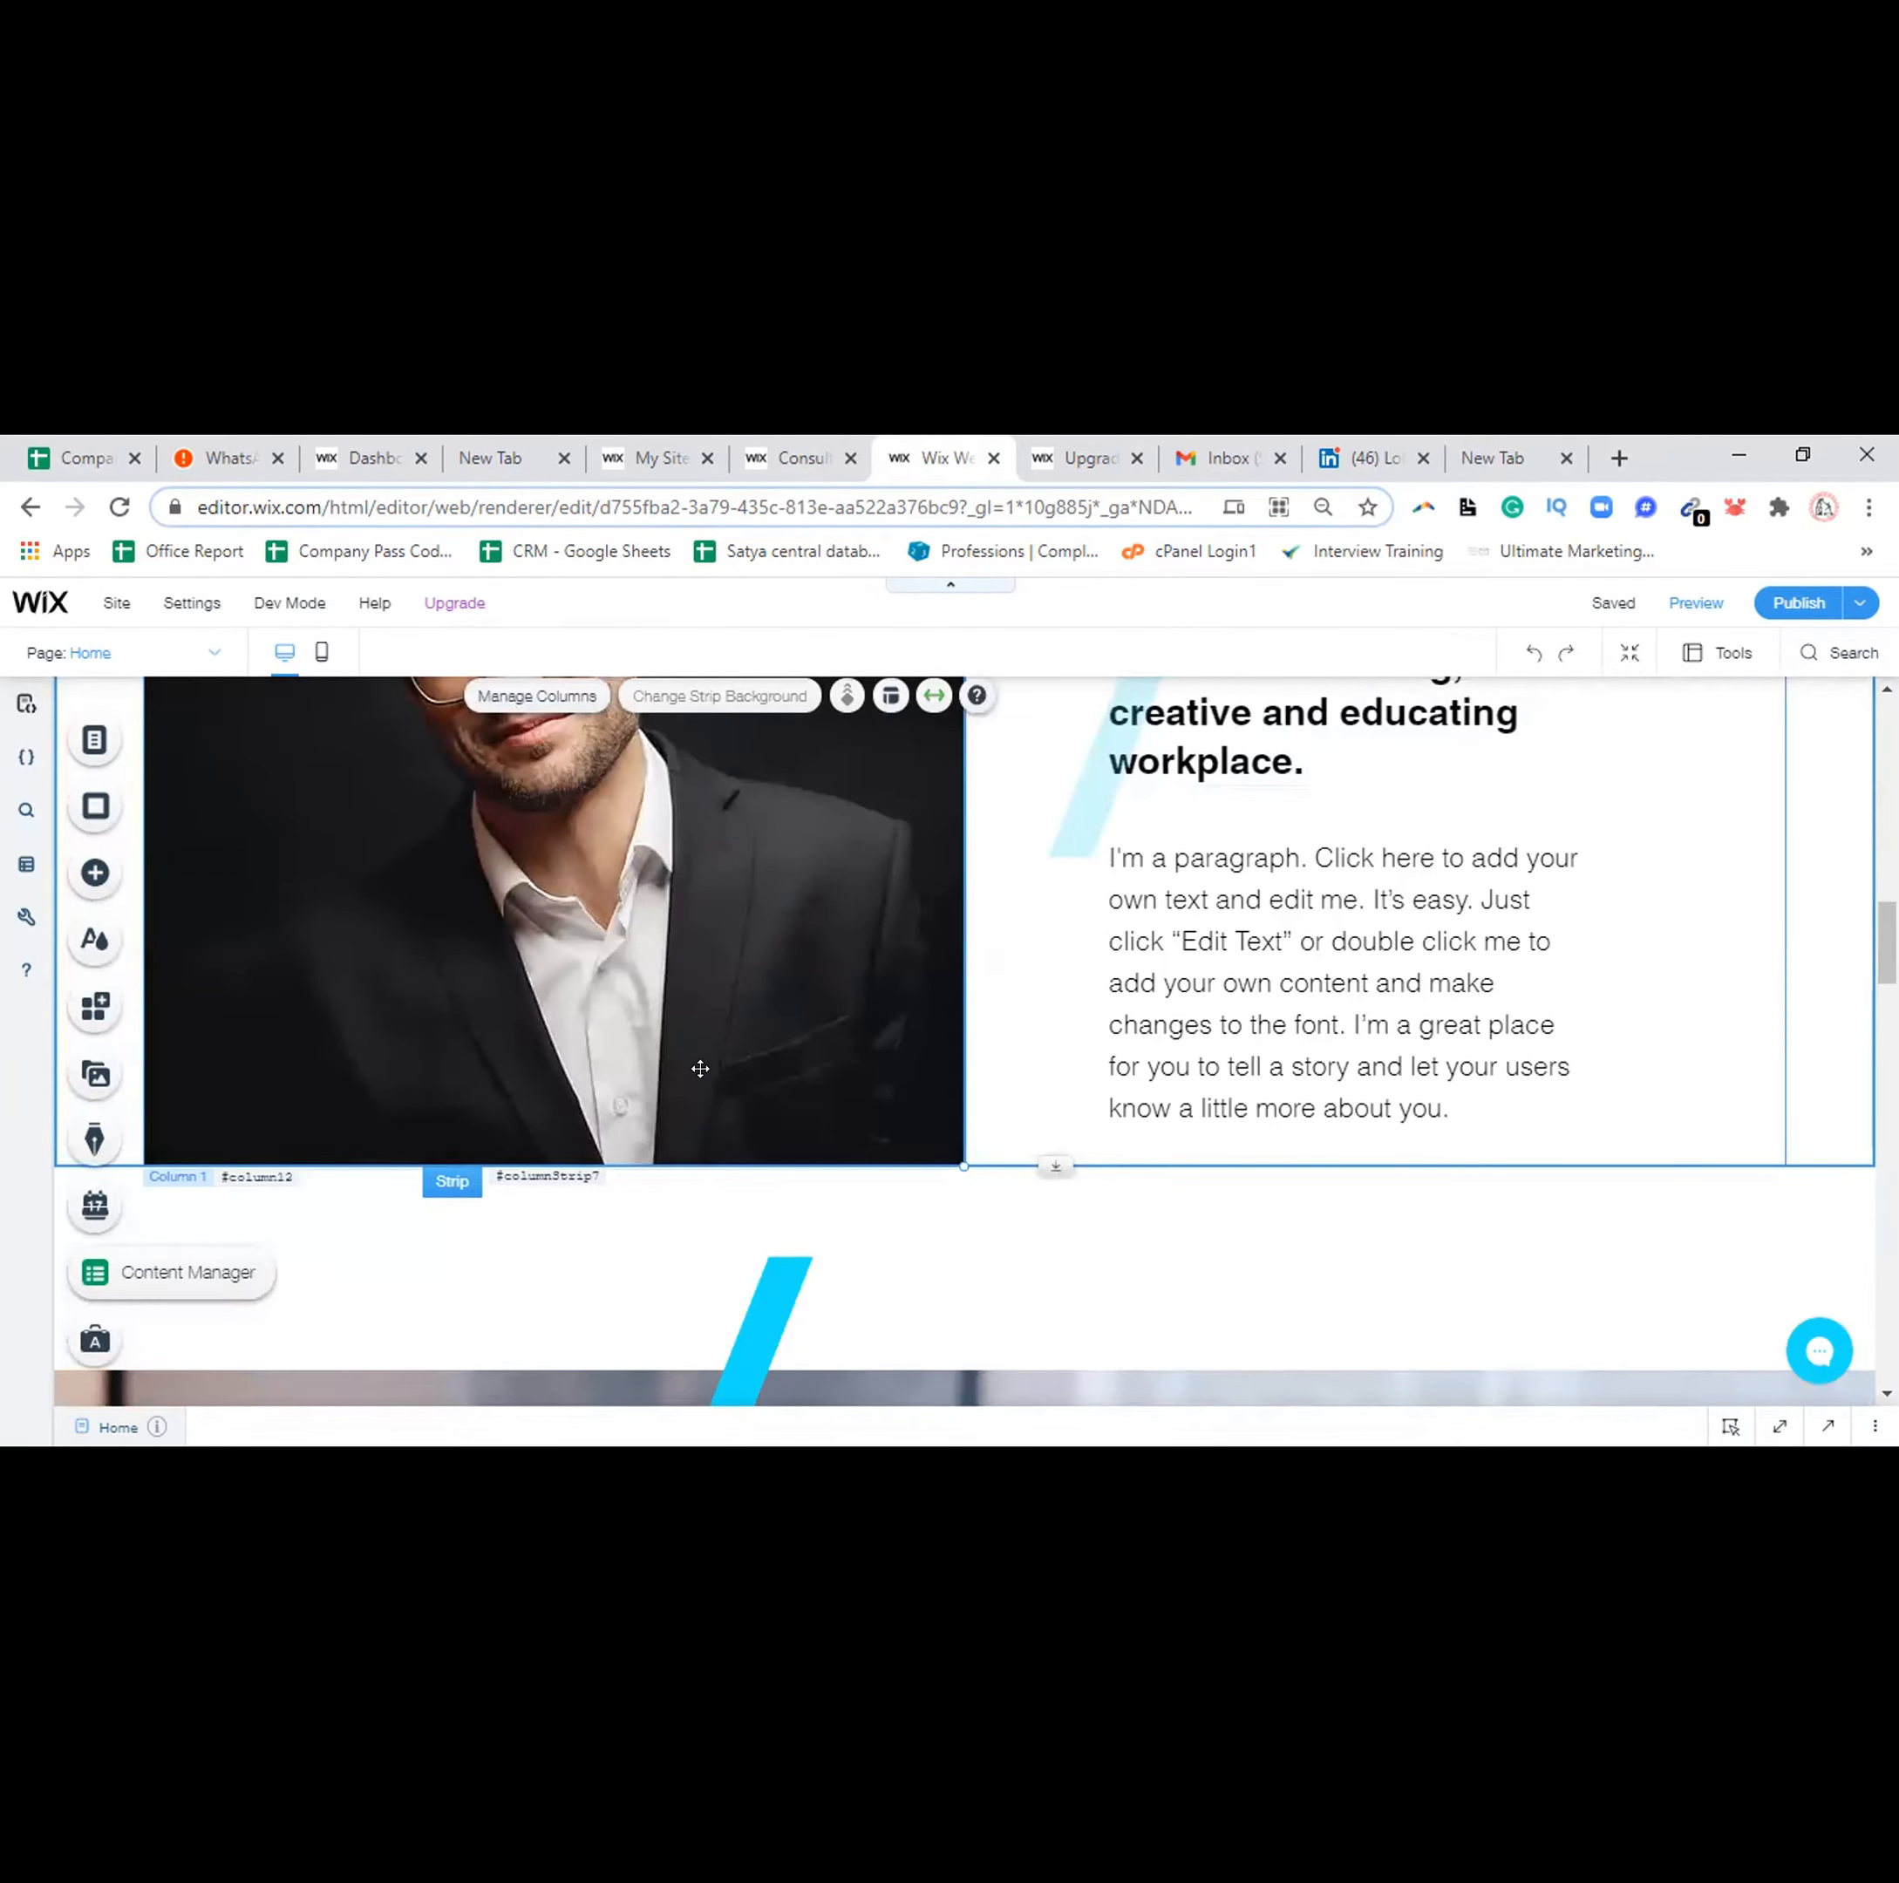
double_click(700, 1068)
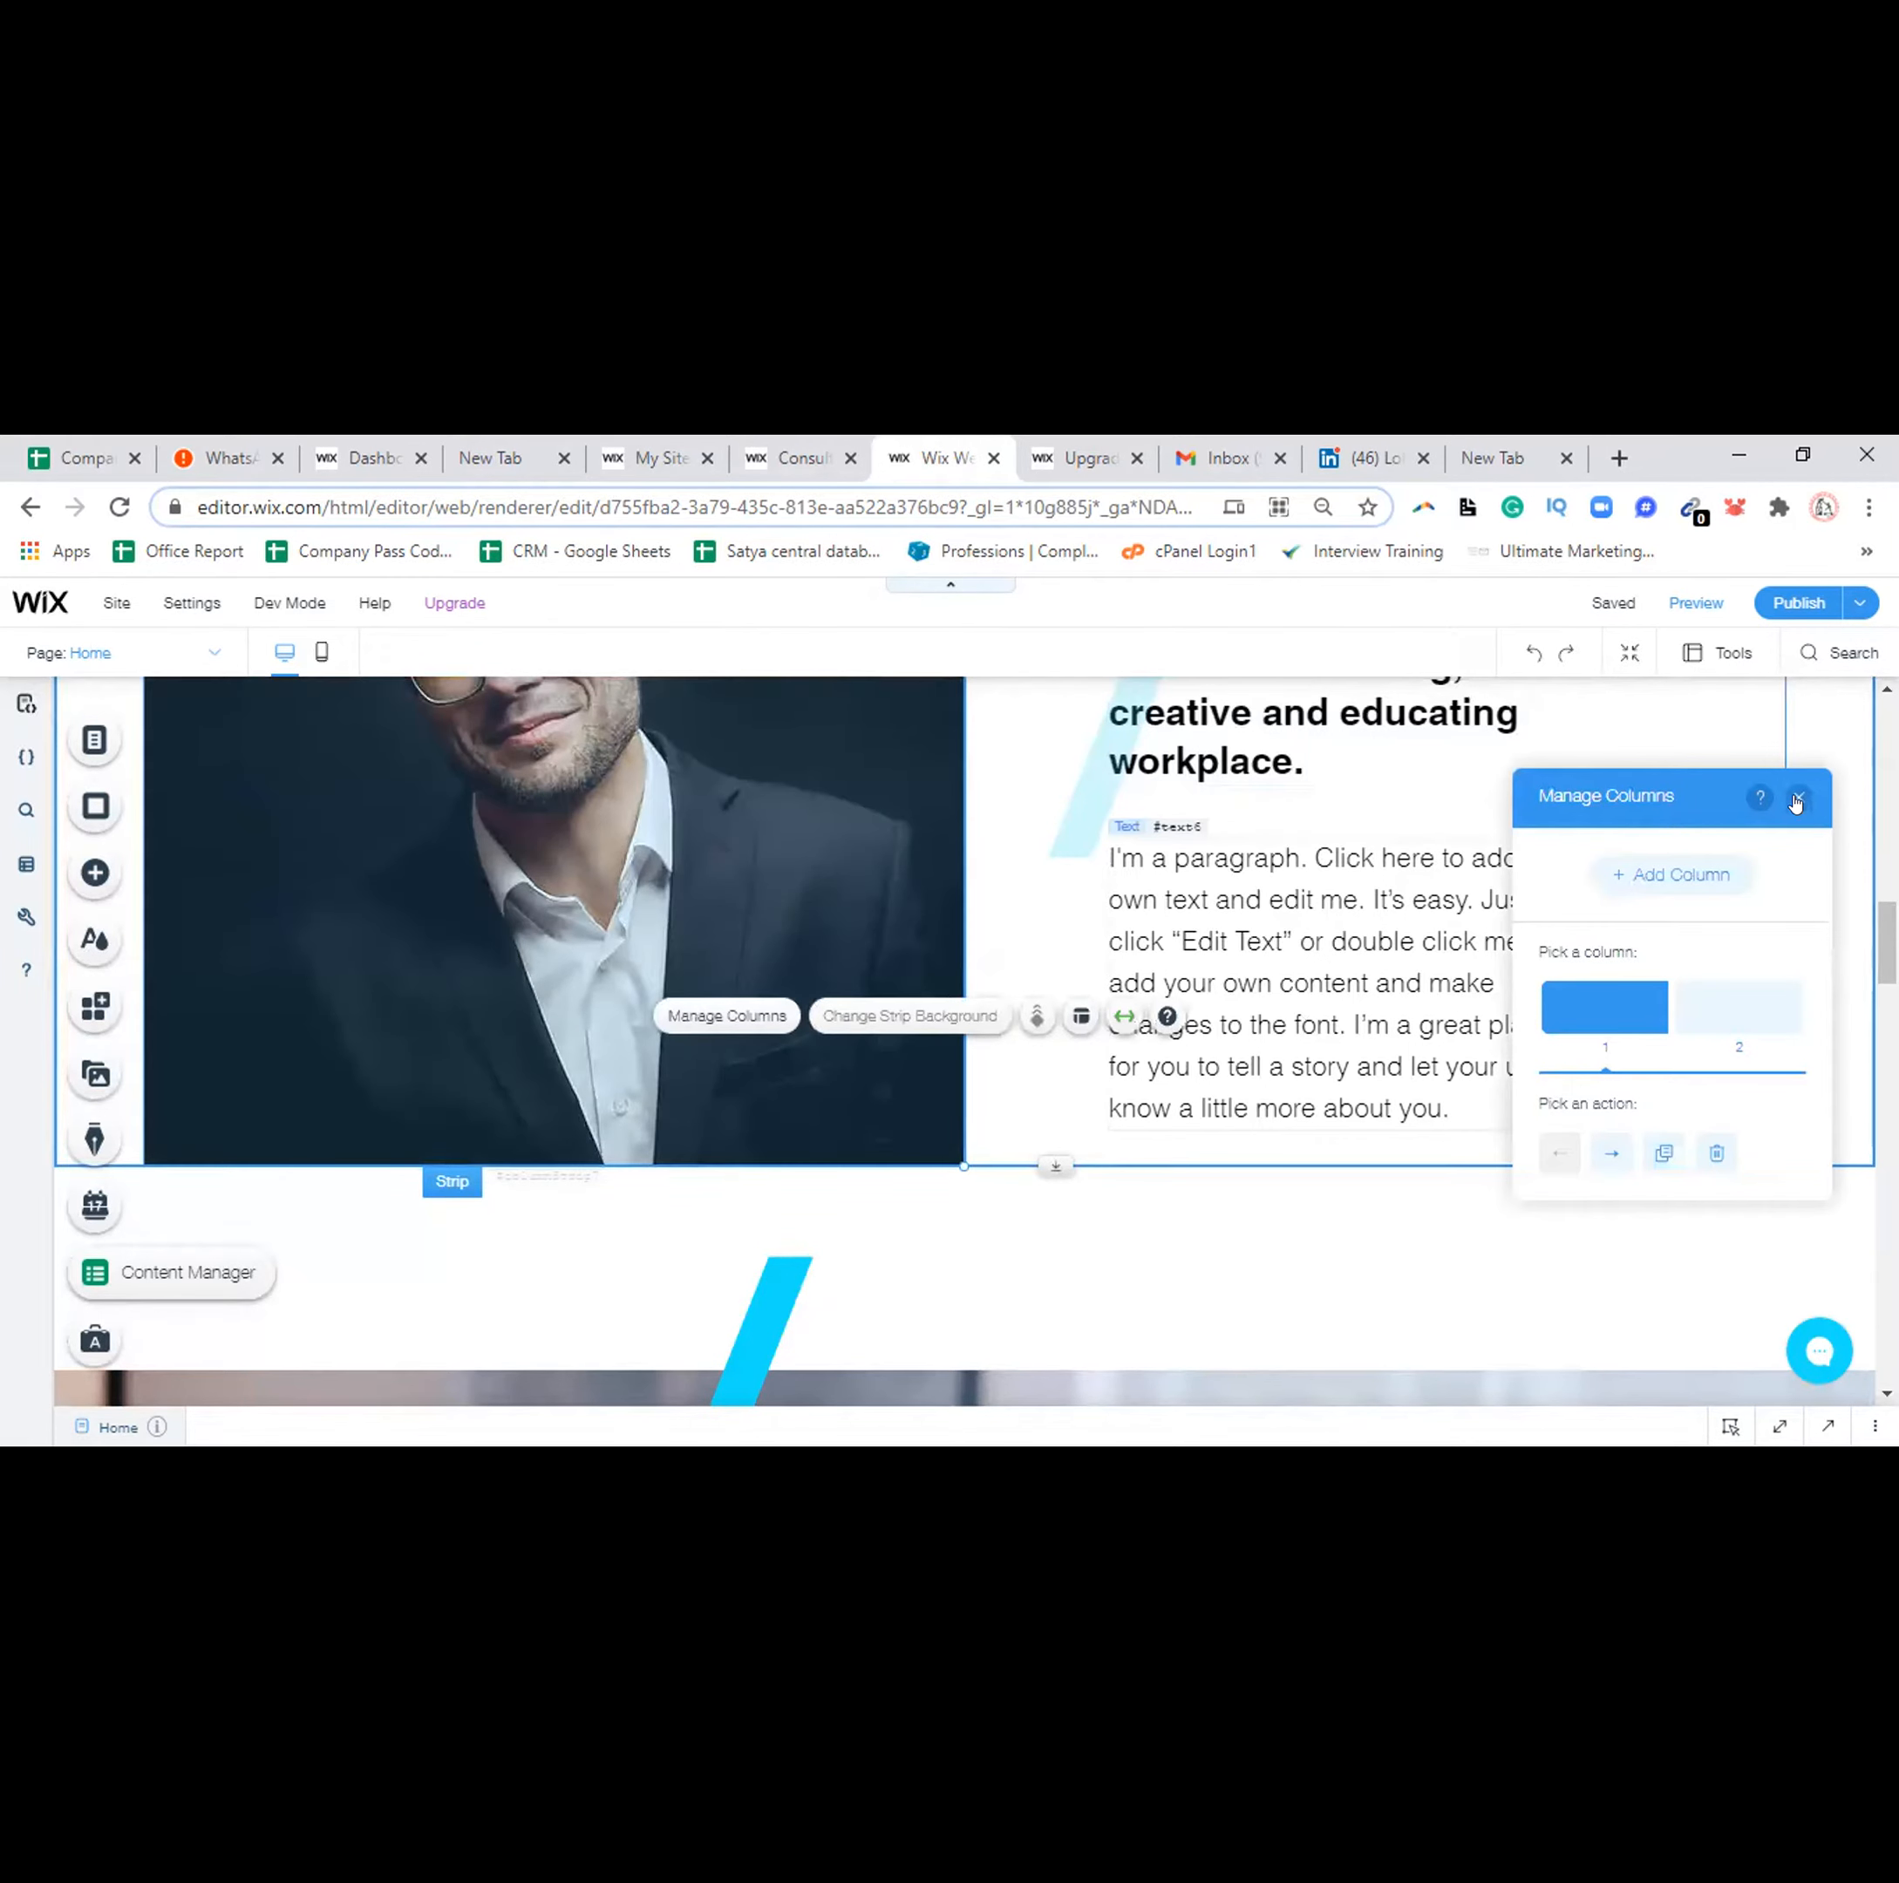
left_click(1798, 797)
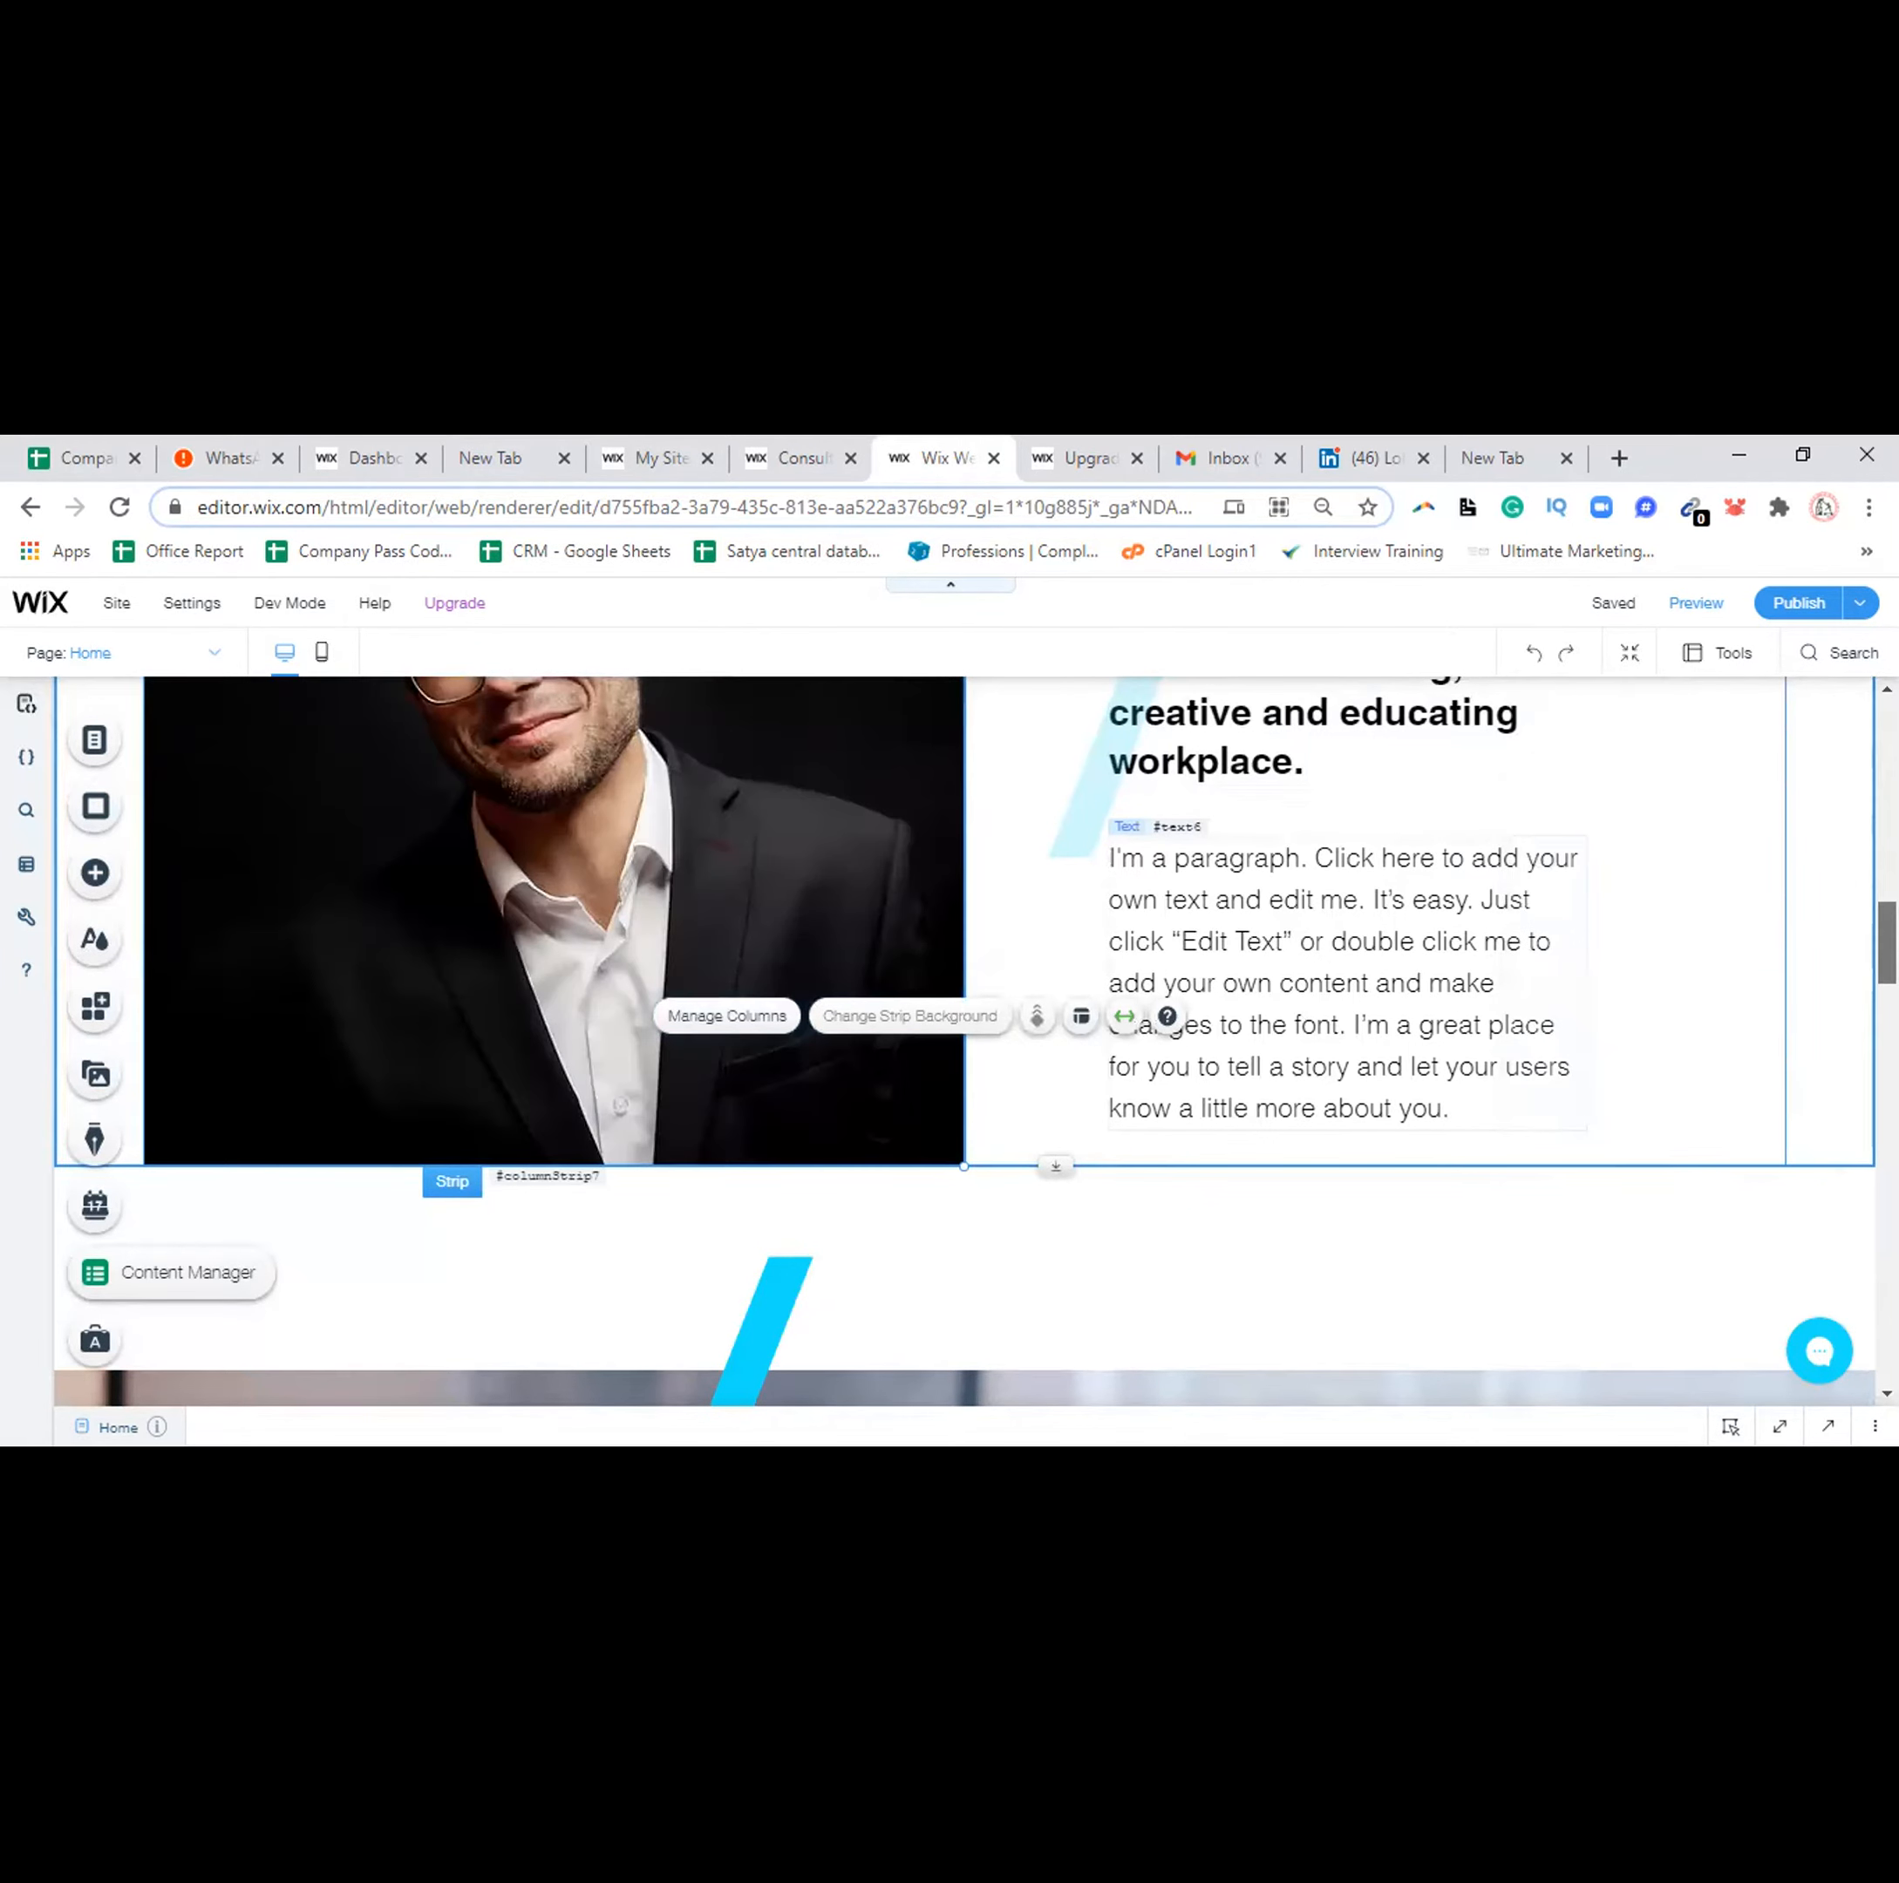
scroll(373, 985, "up", 5)
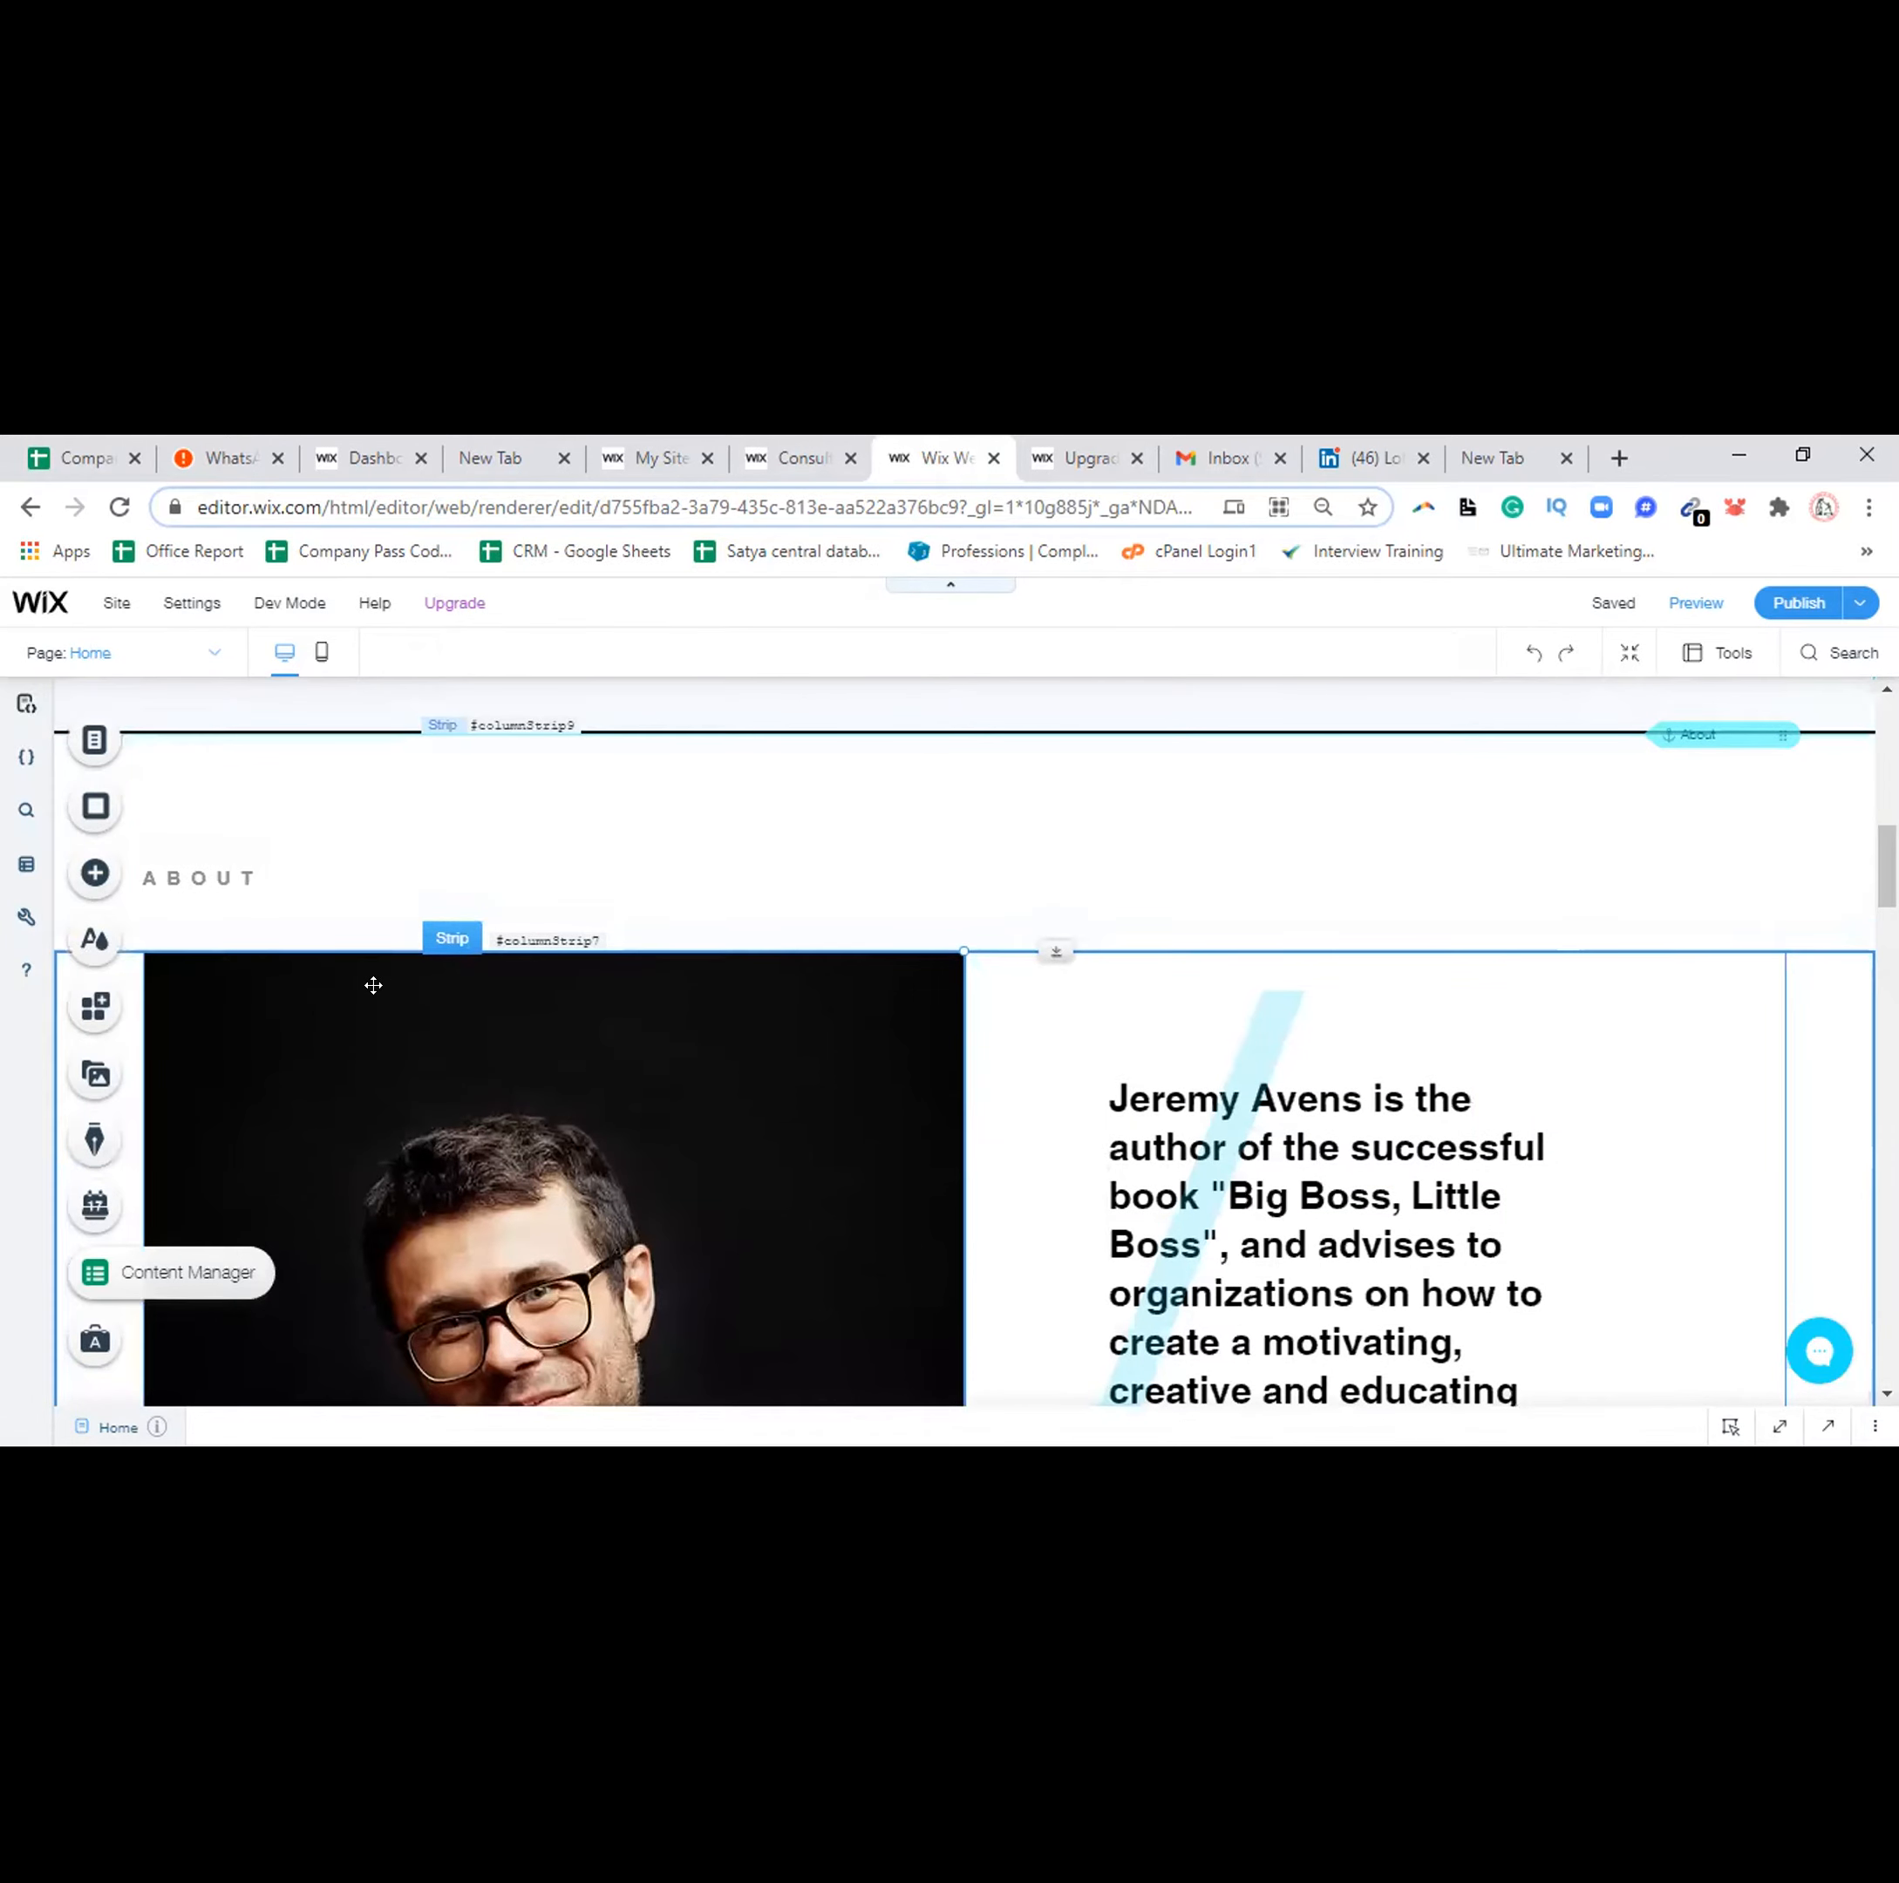
left_click(373, 985)
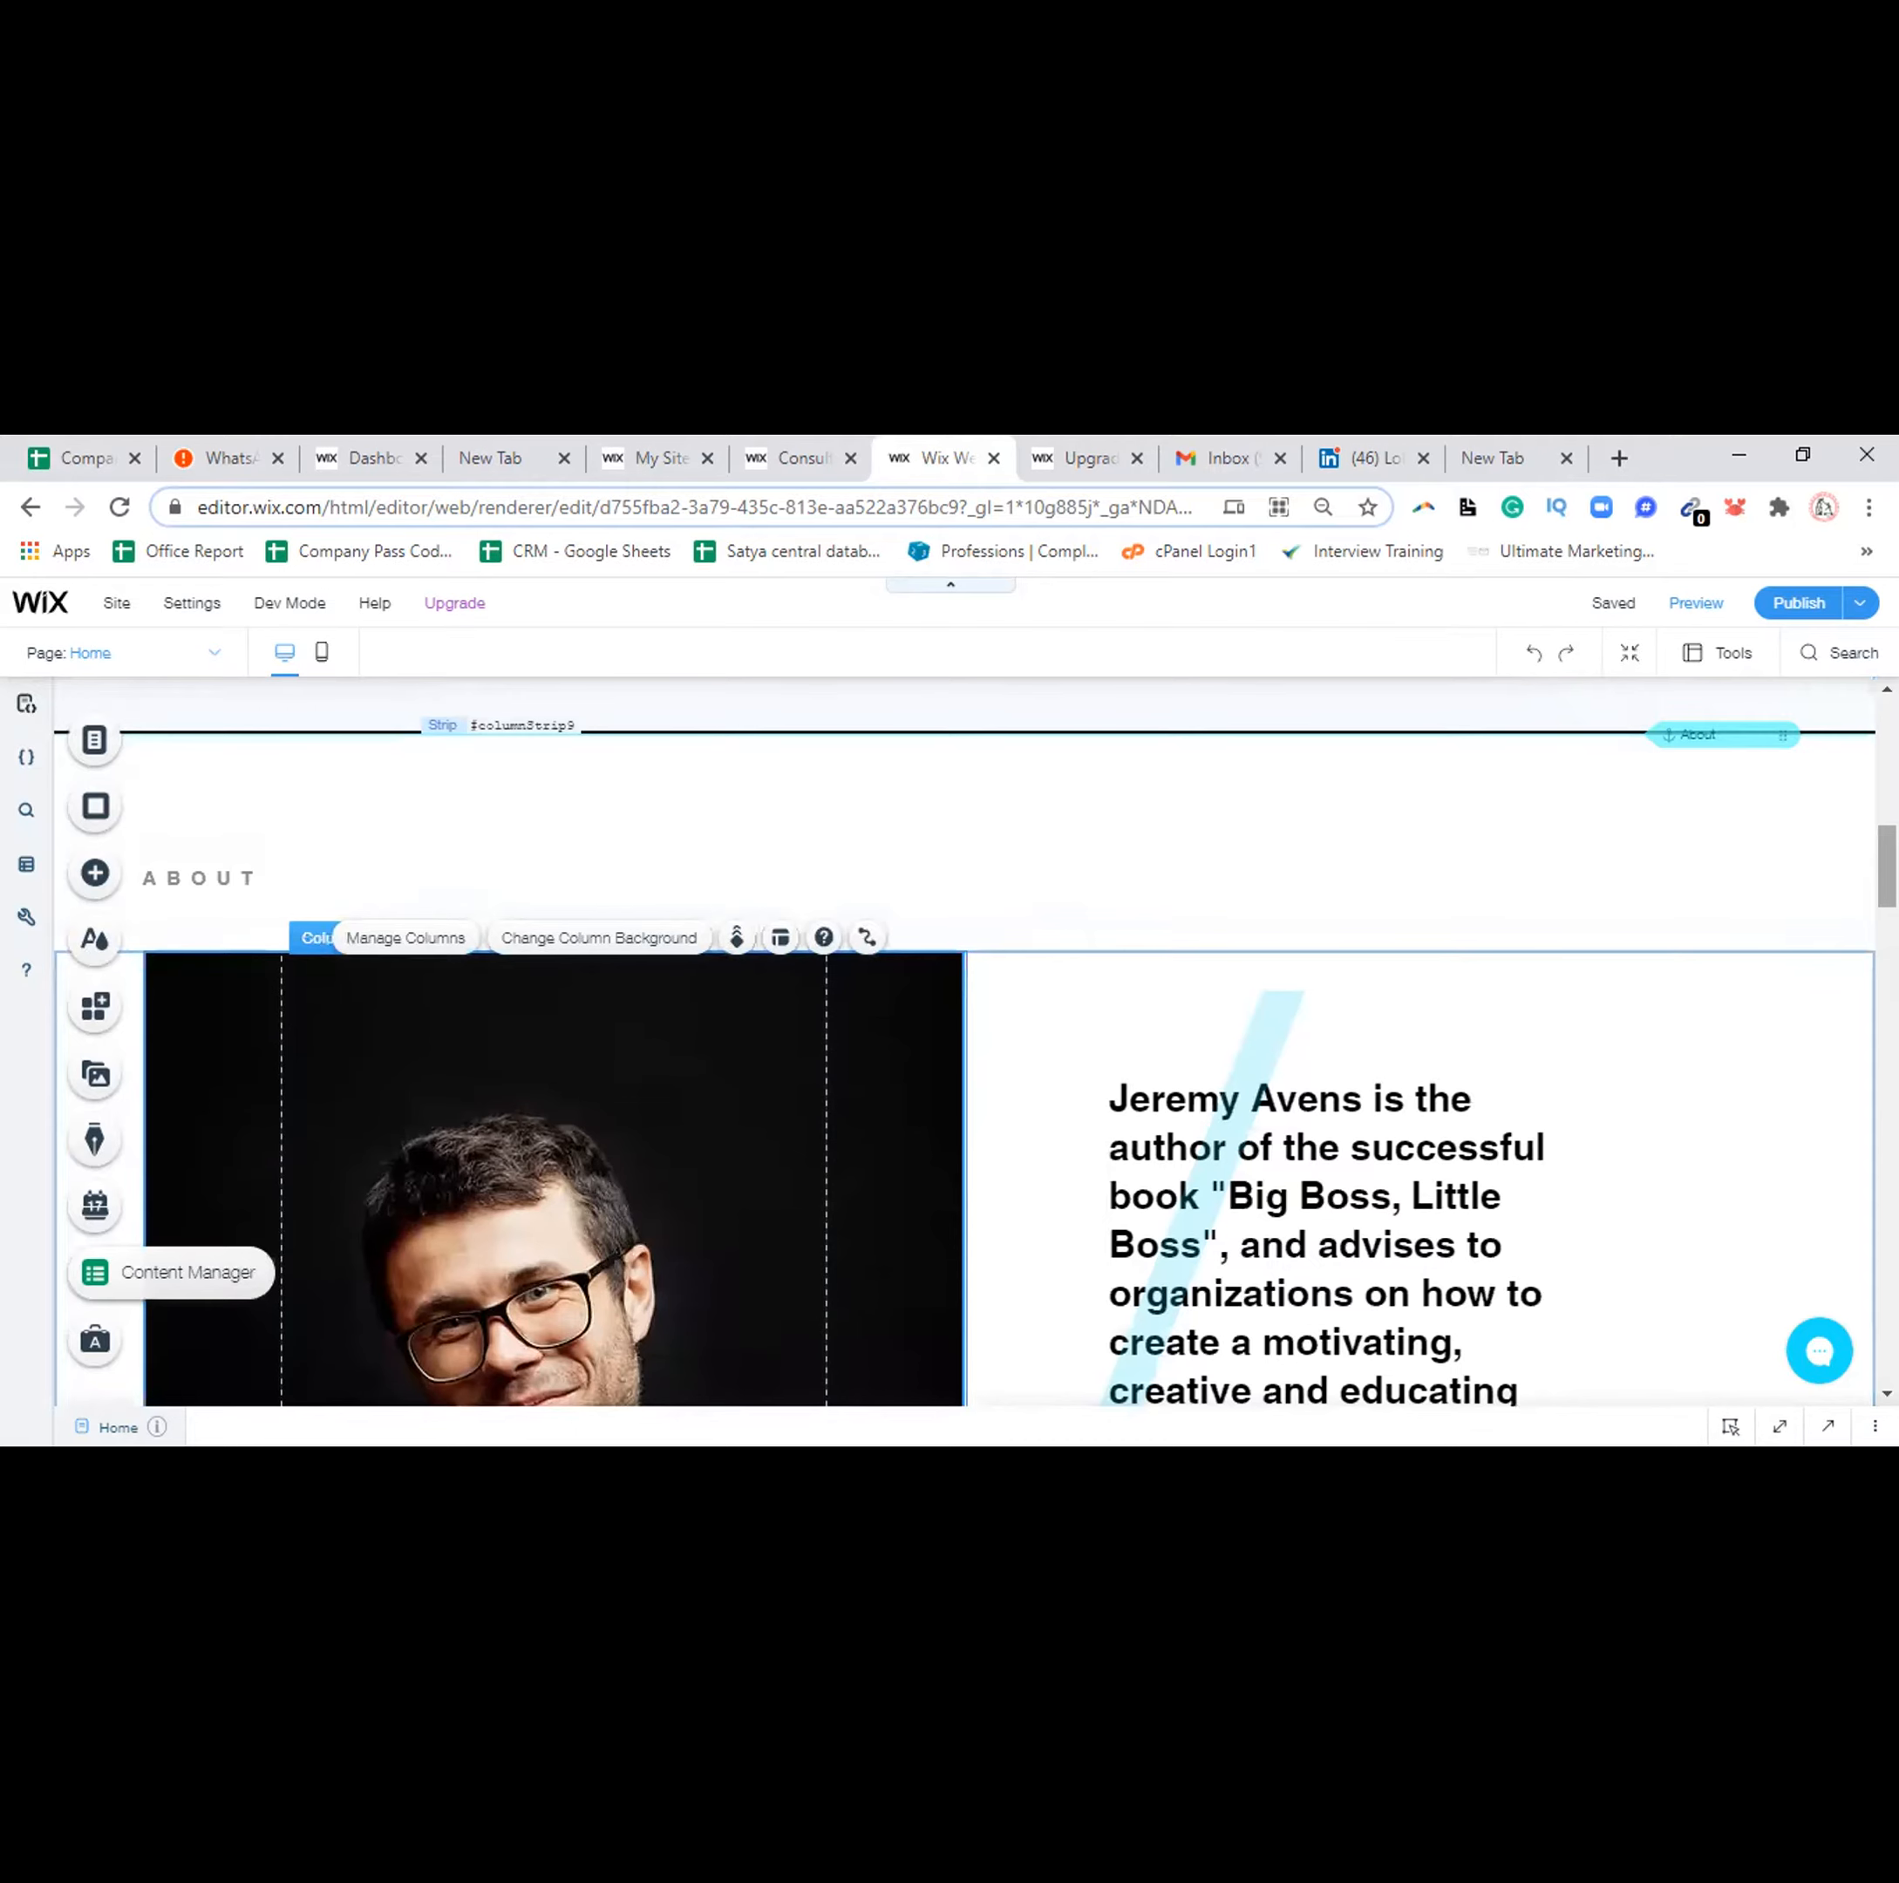
scroll(989, 1038, "down", 3)
left_click_drag(1887, 906, 1887, 903)
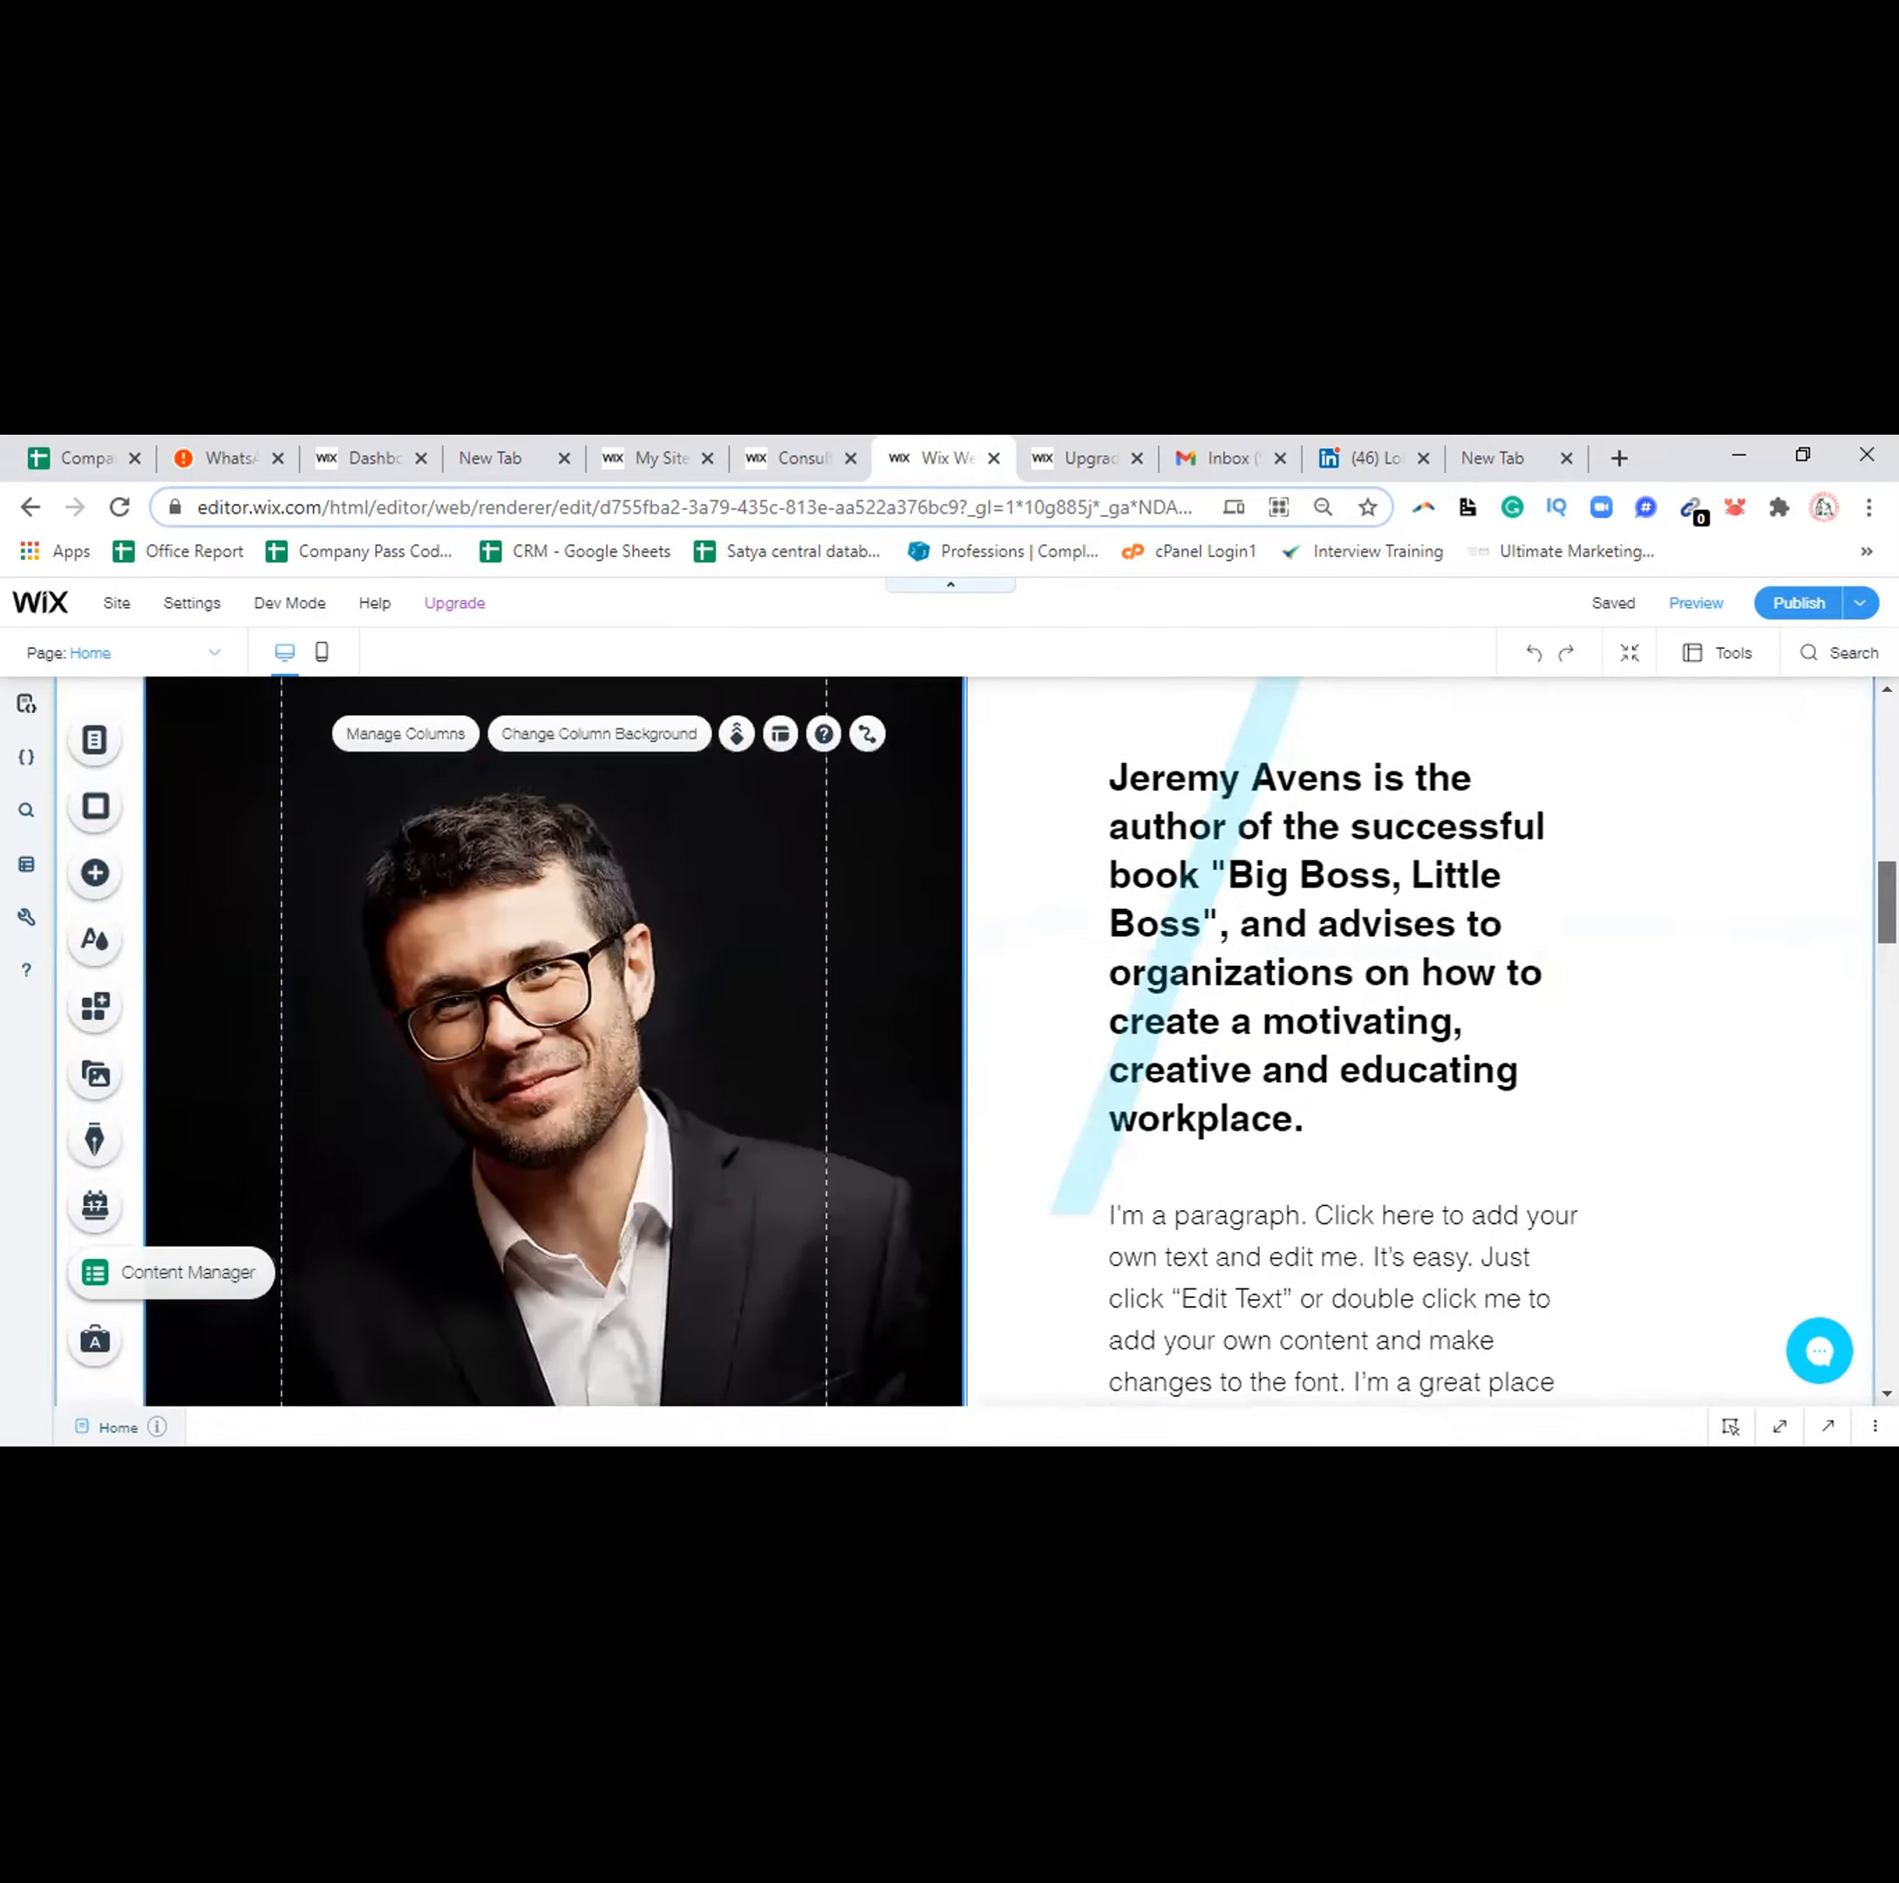
Change the About heading beside the portrait to 'Margdarshan Guru'
left_click(1328, 887)
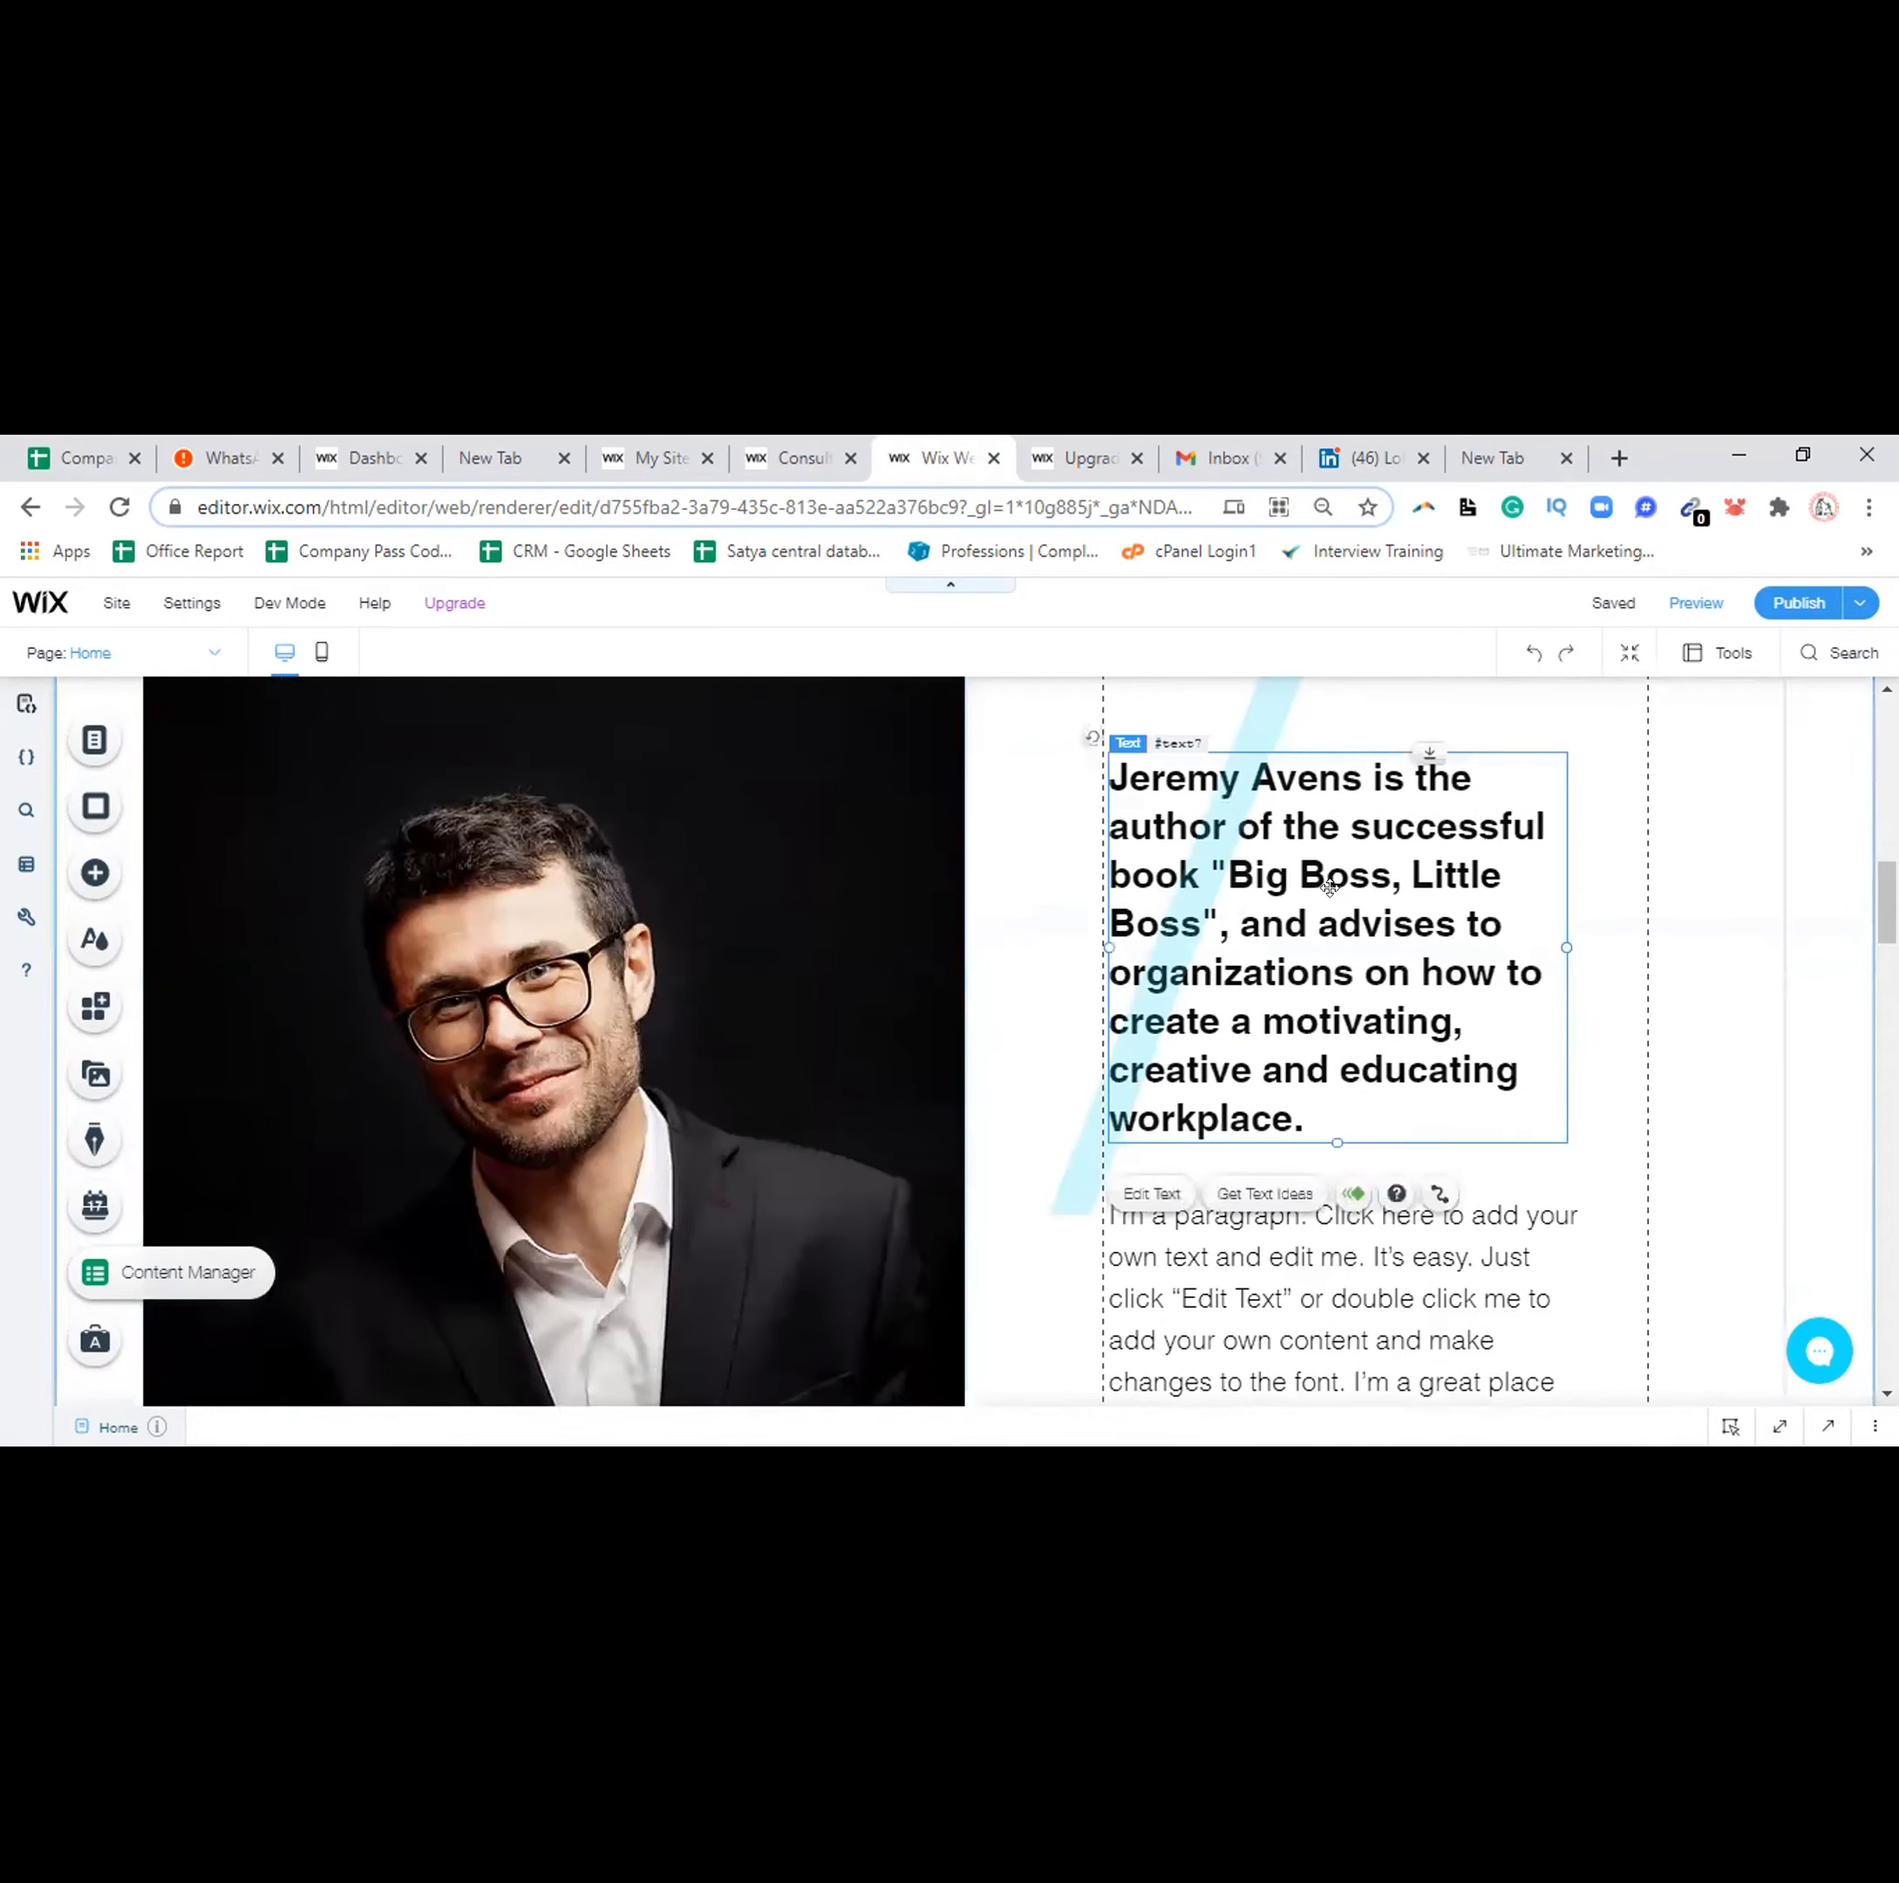
double_click(1309, 1068)
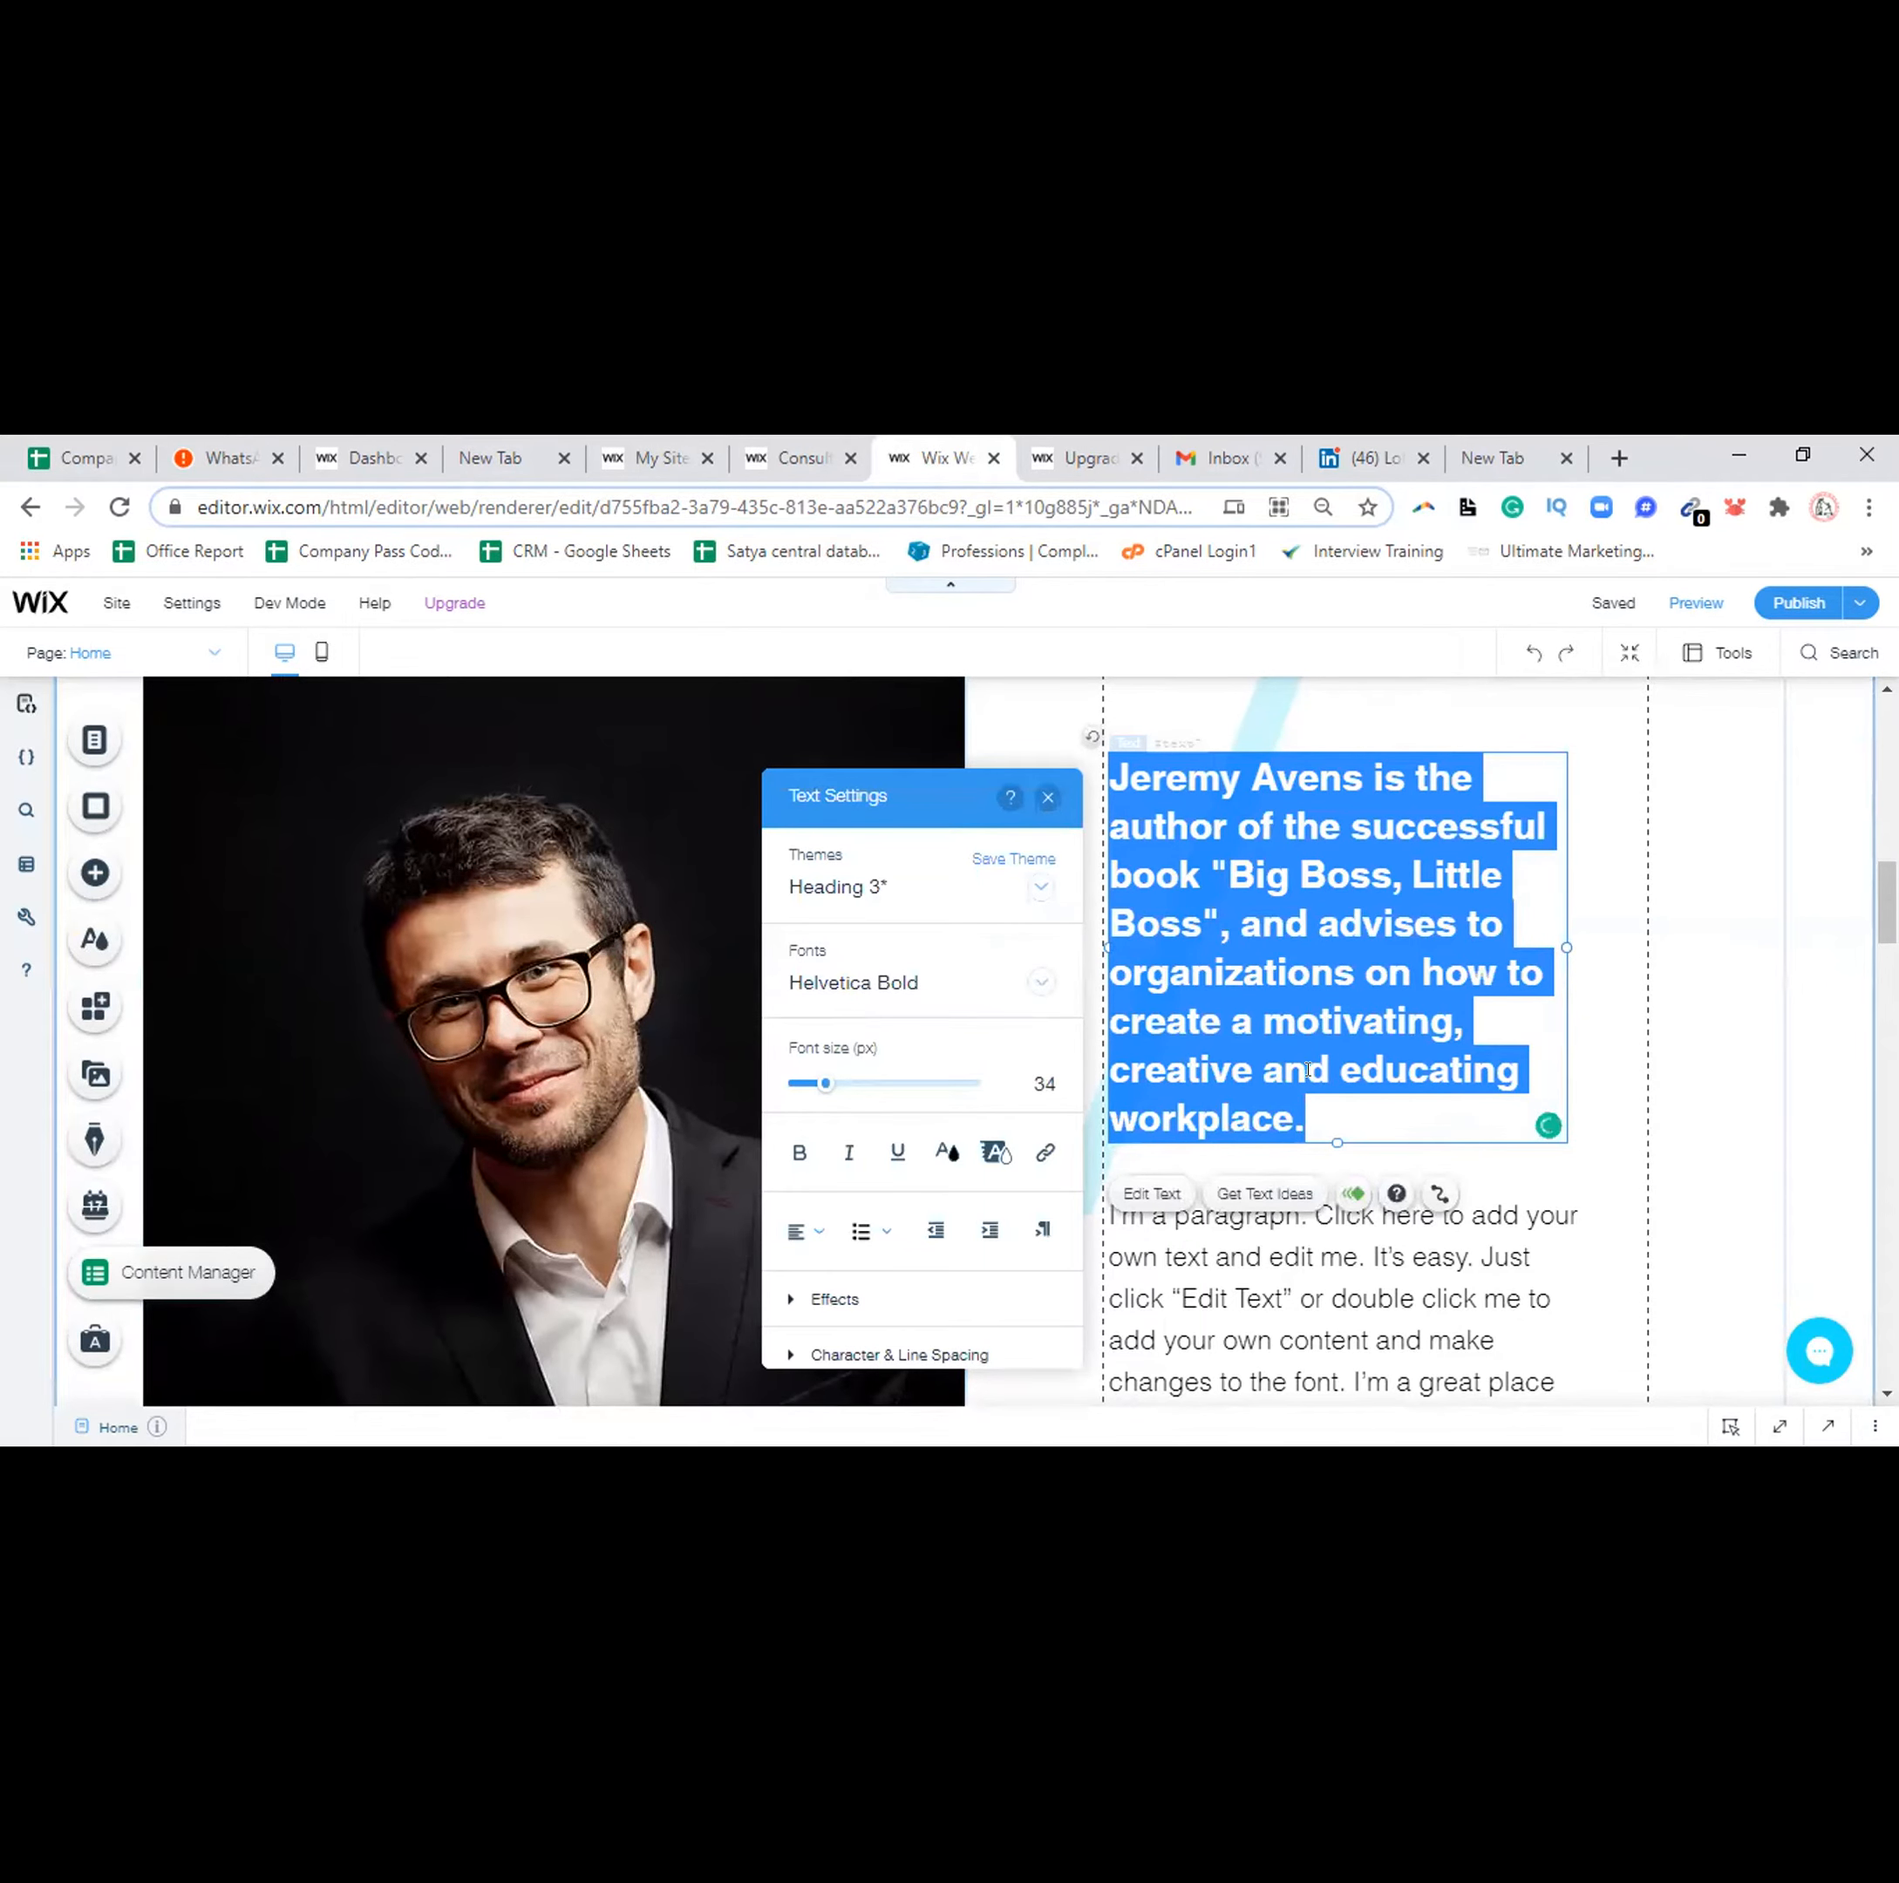
type("Mar")
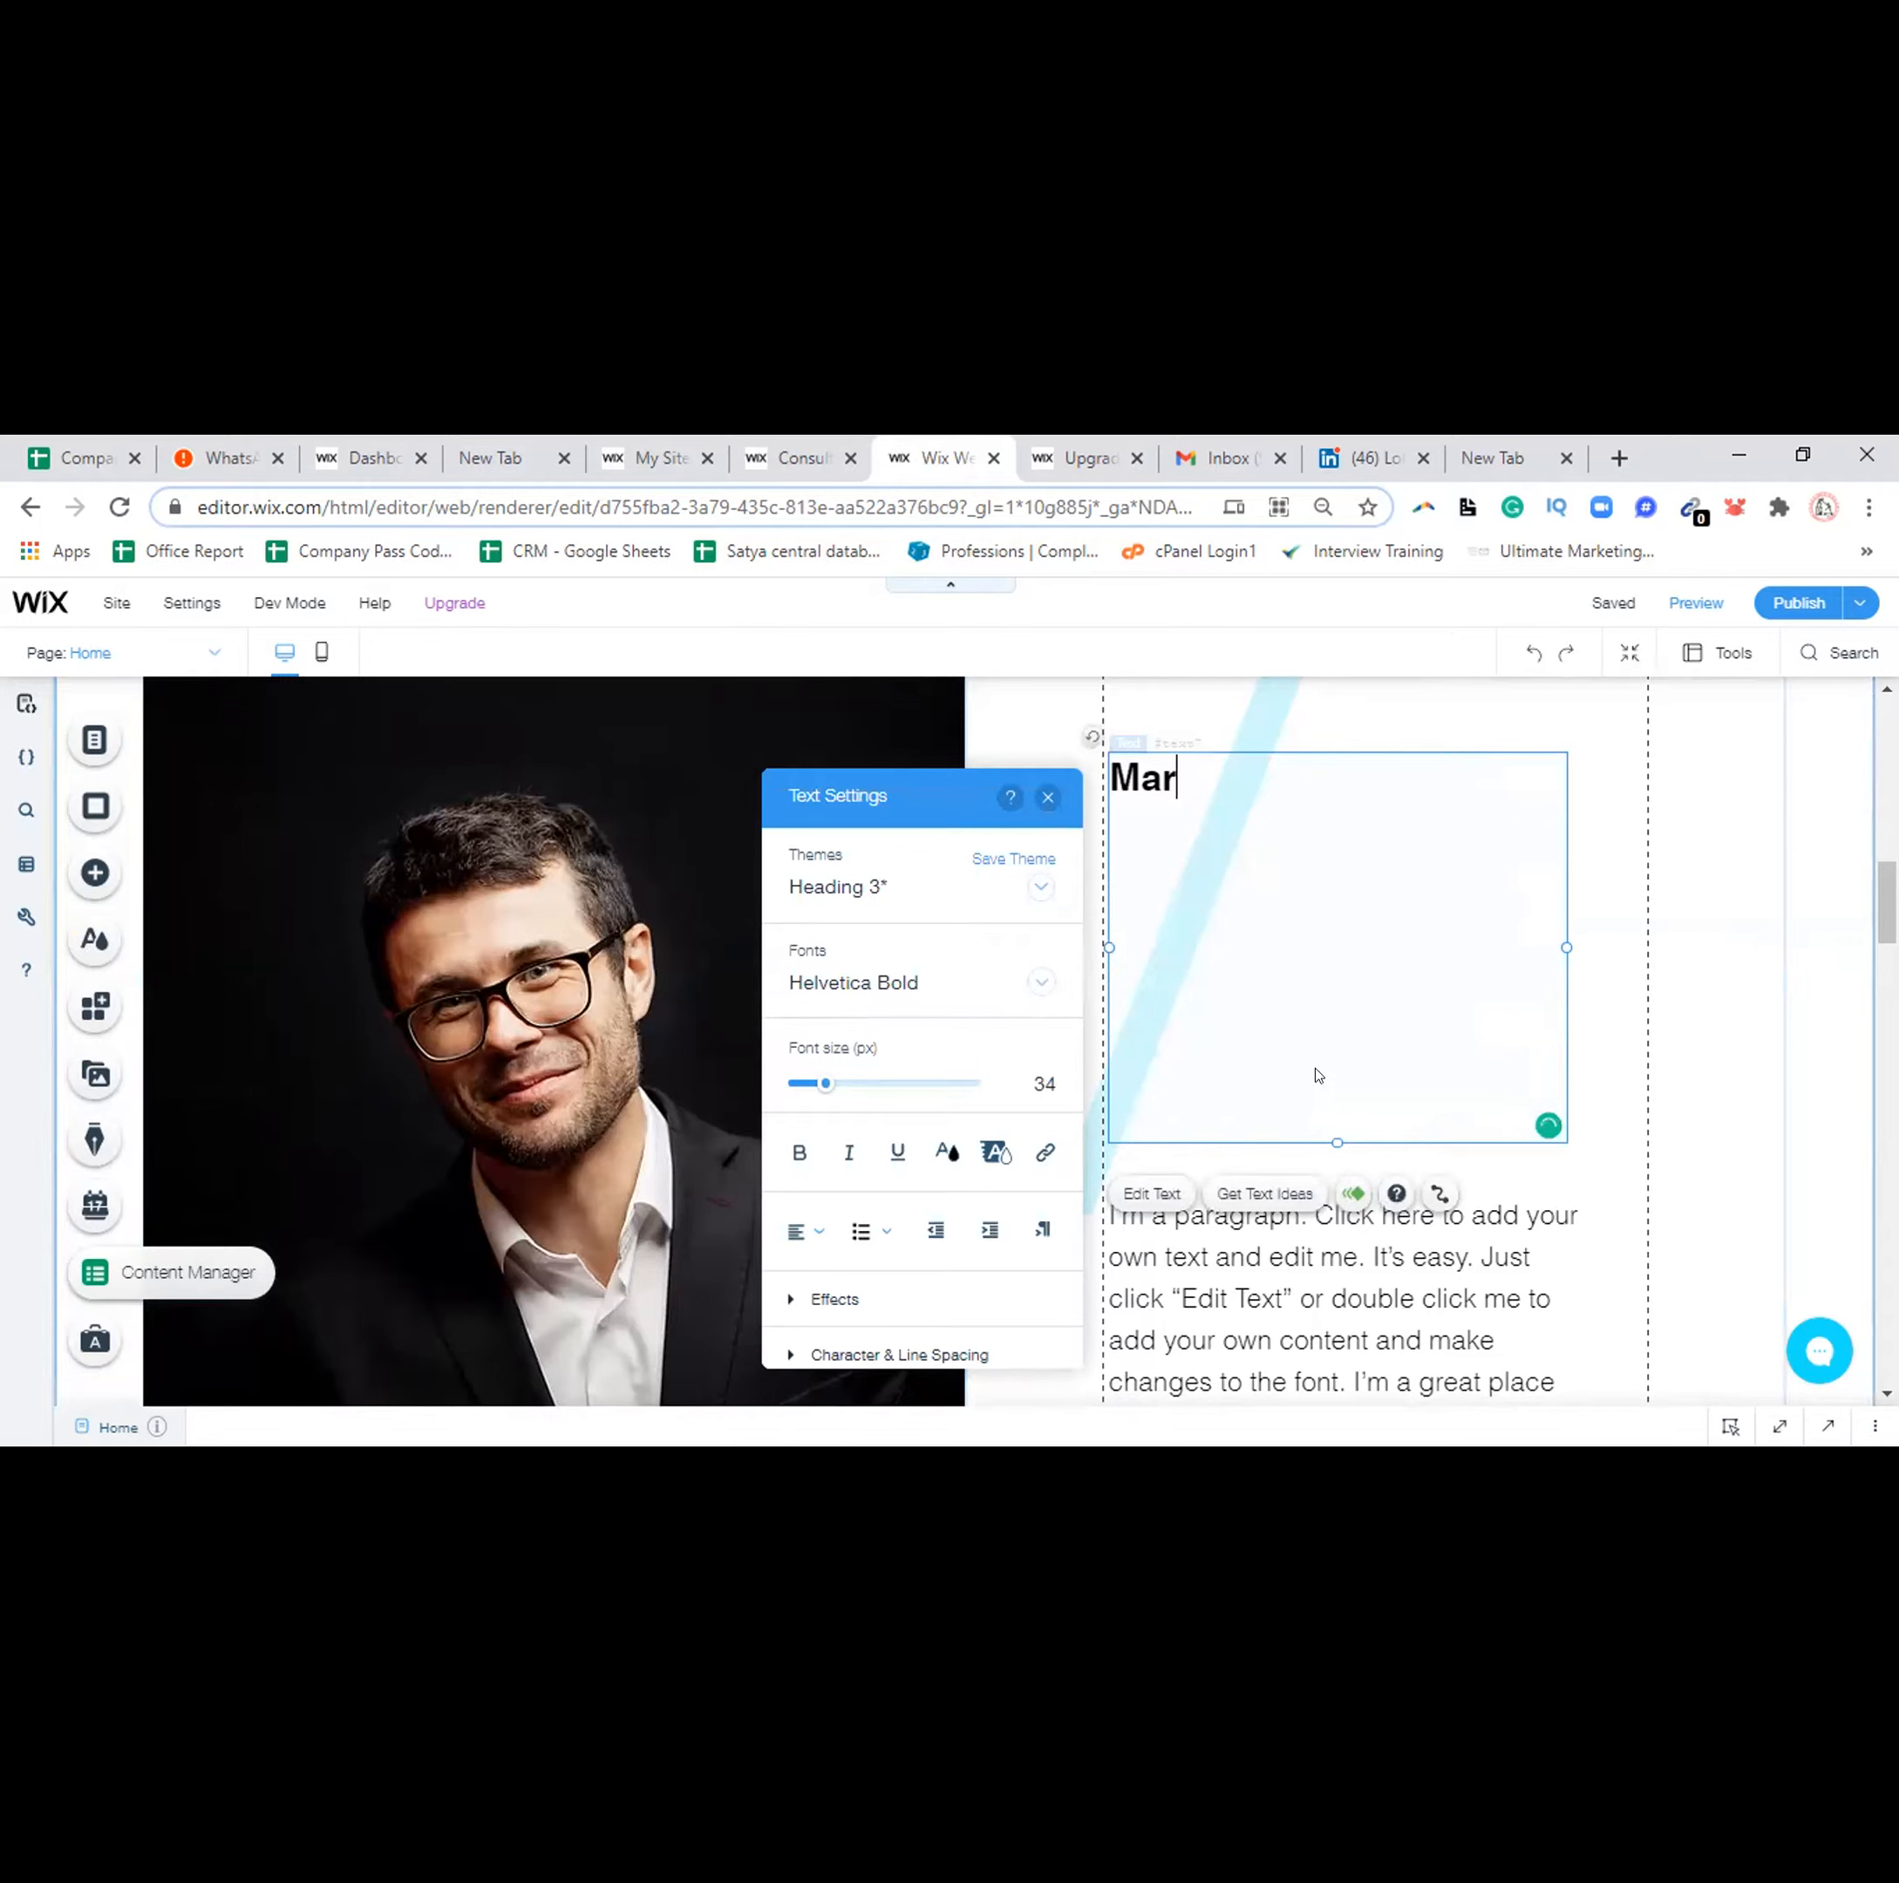
type("gdarshan Guru")
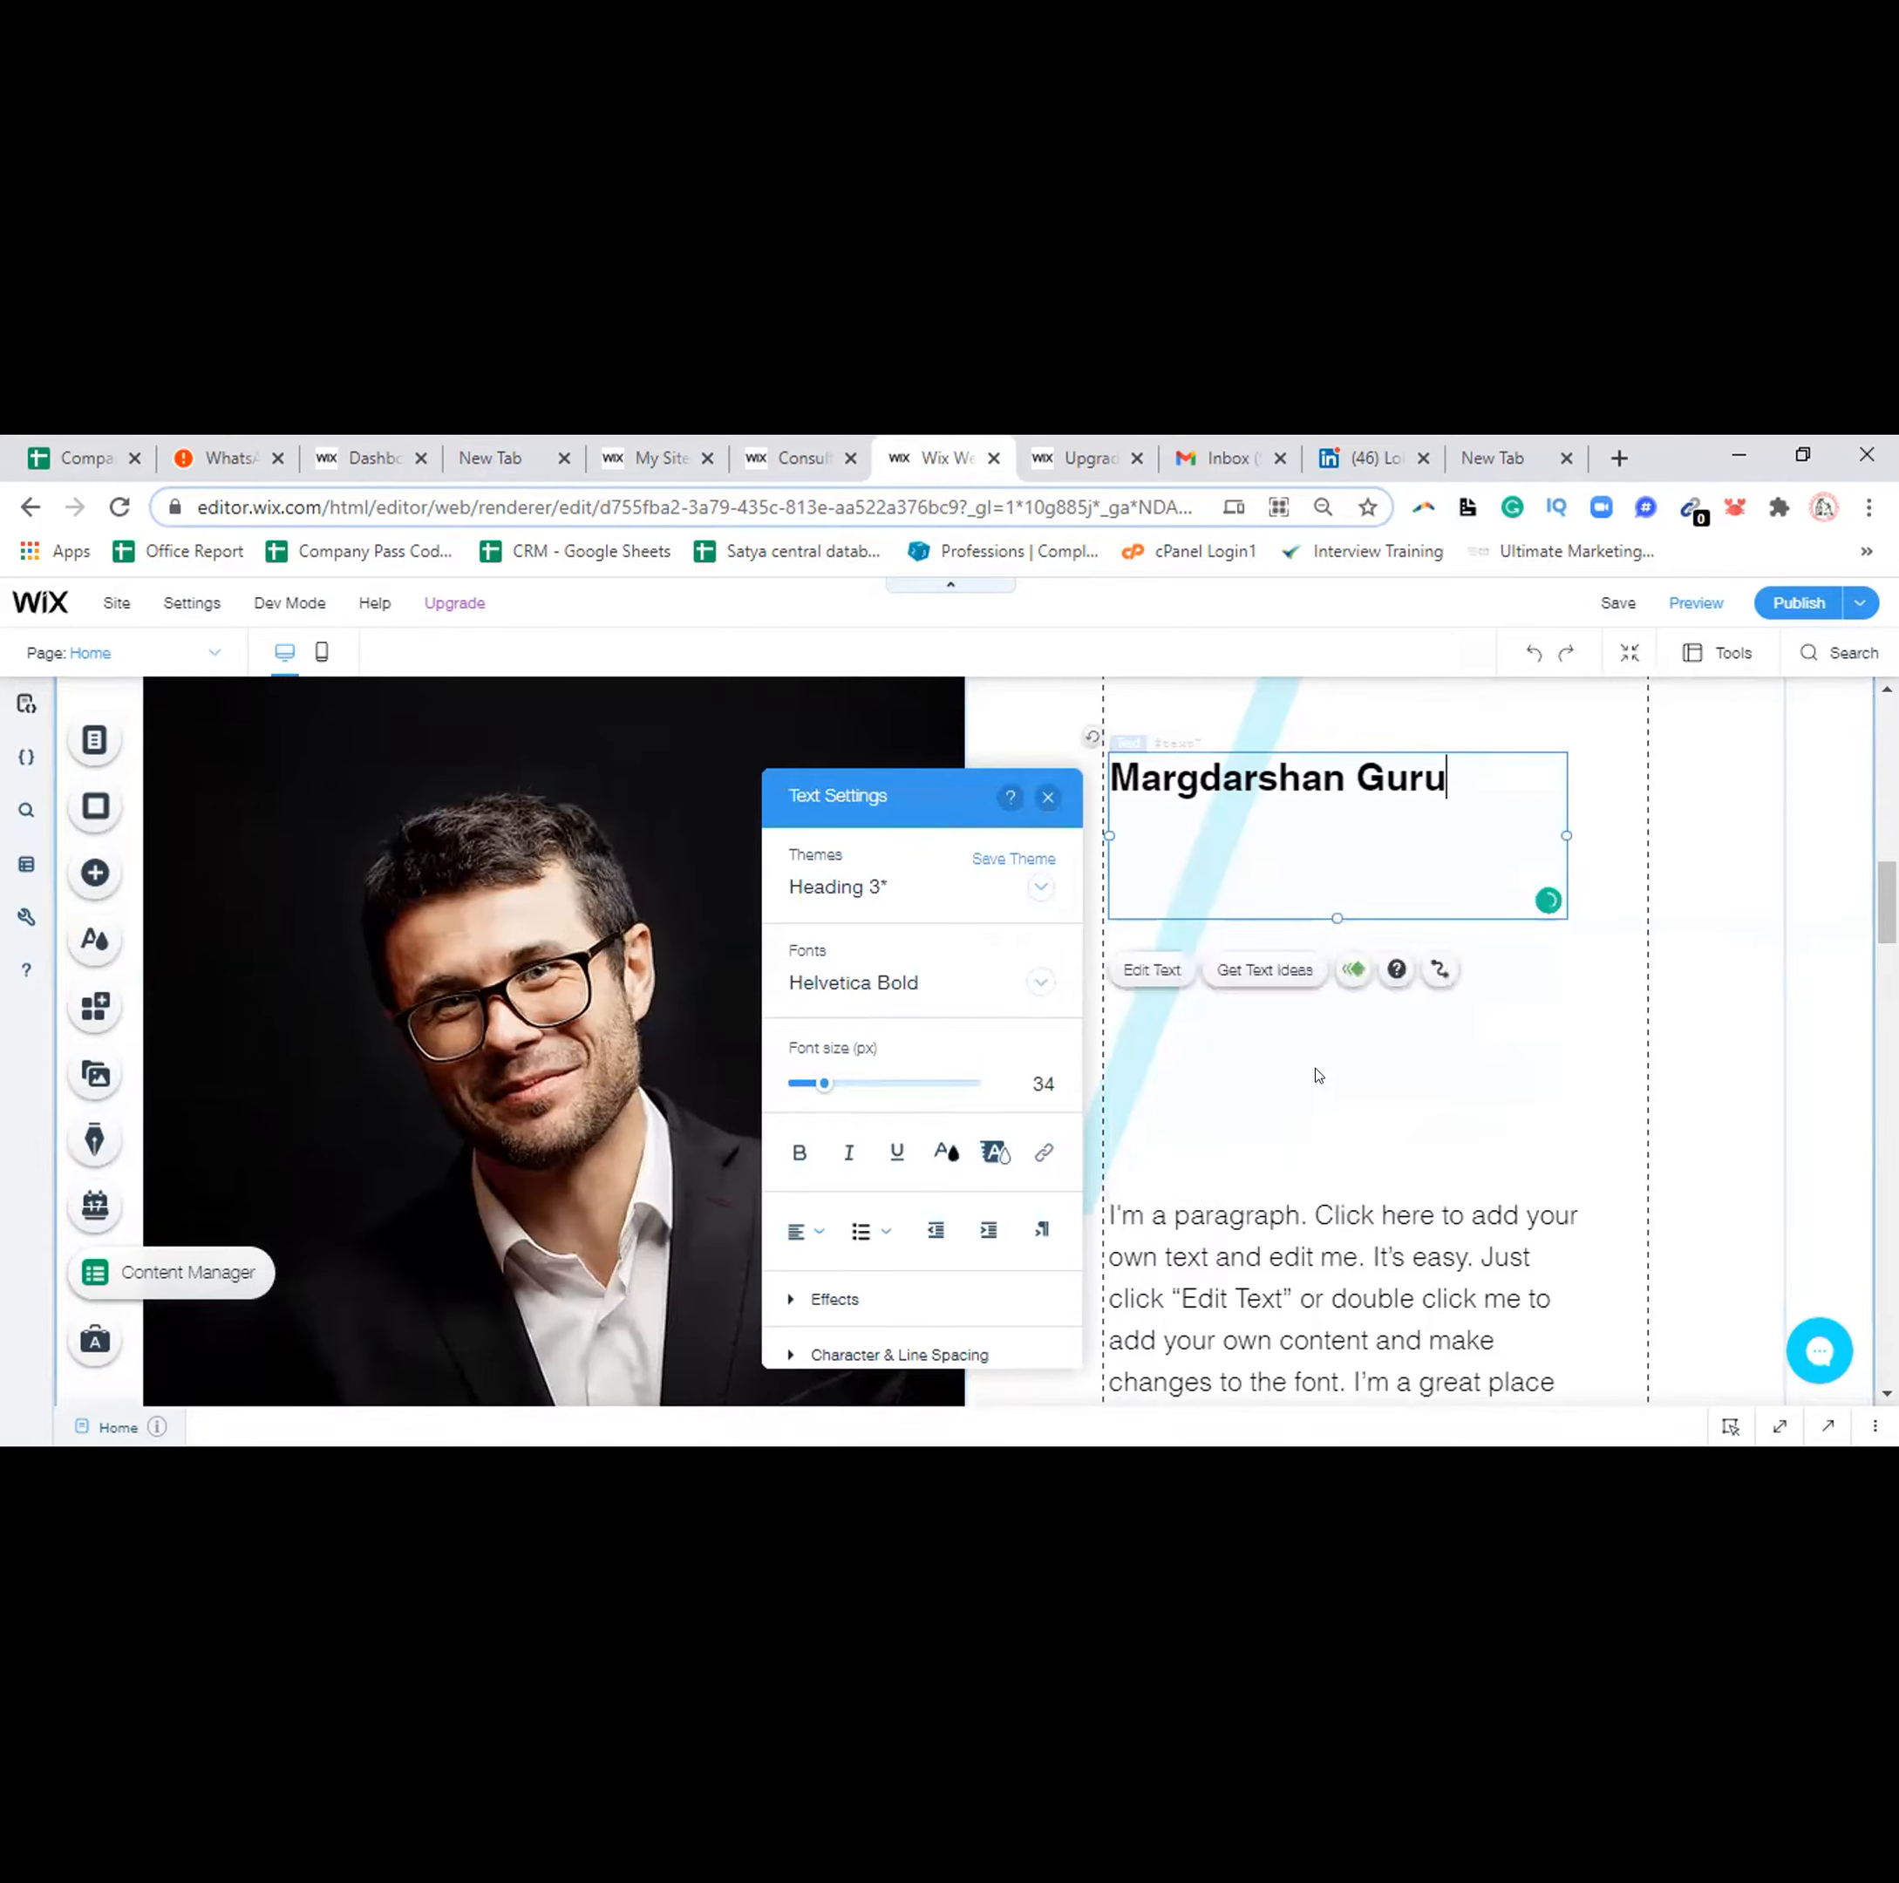
left_click(1274, 1229)
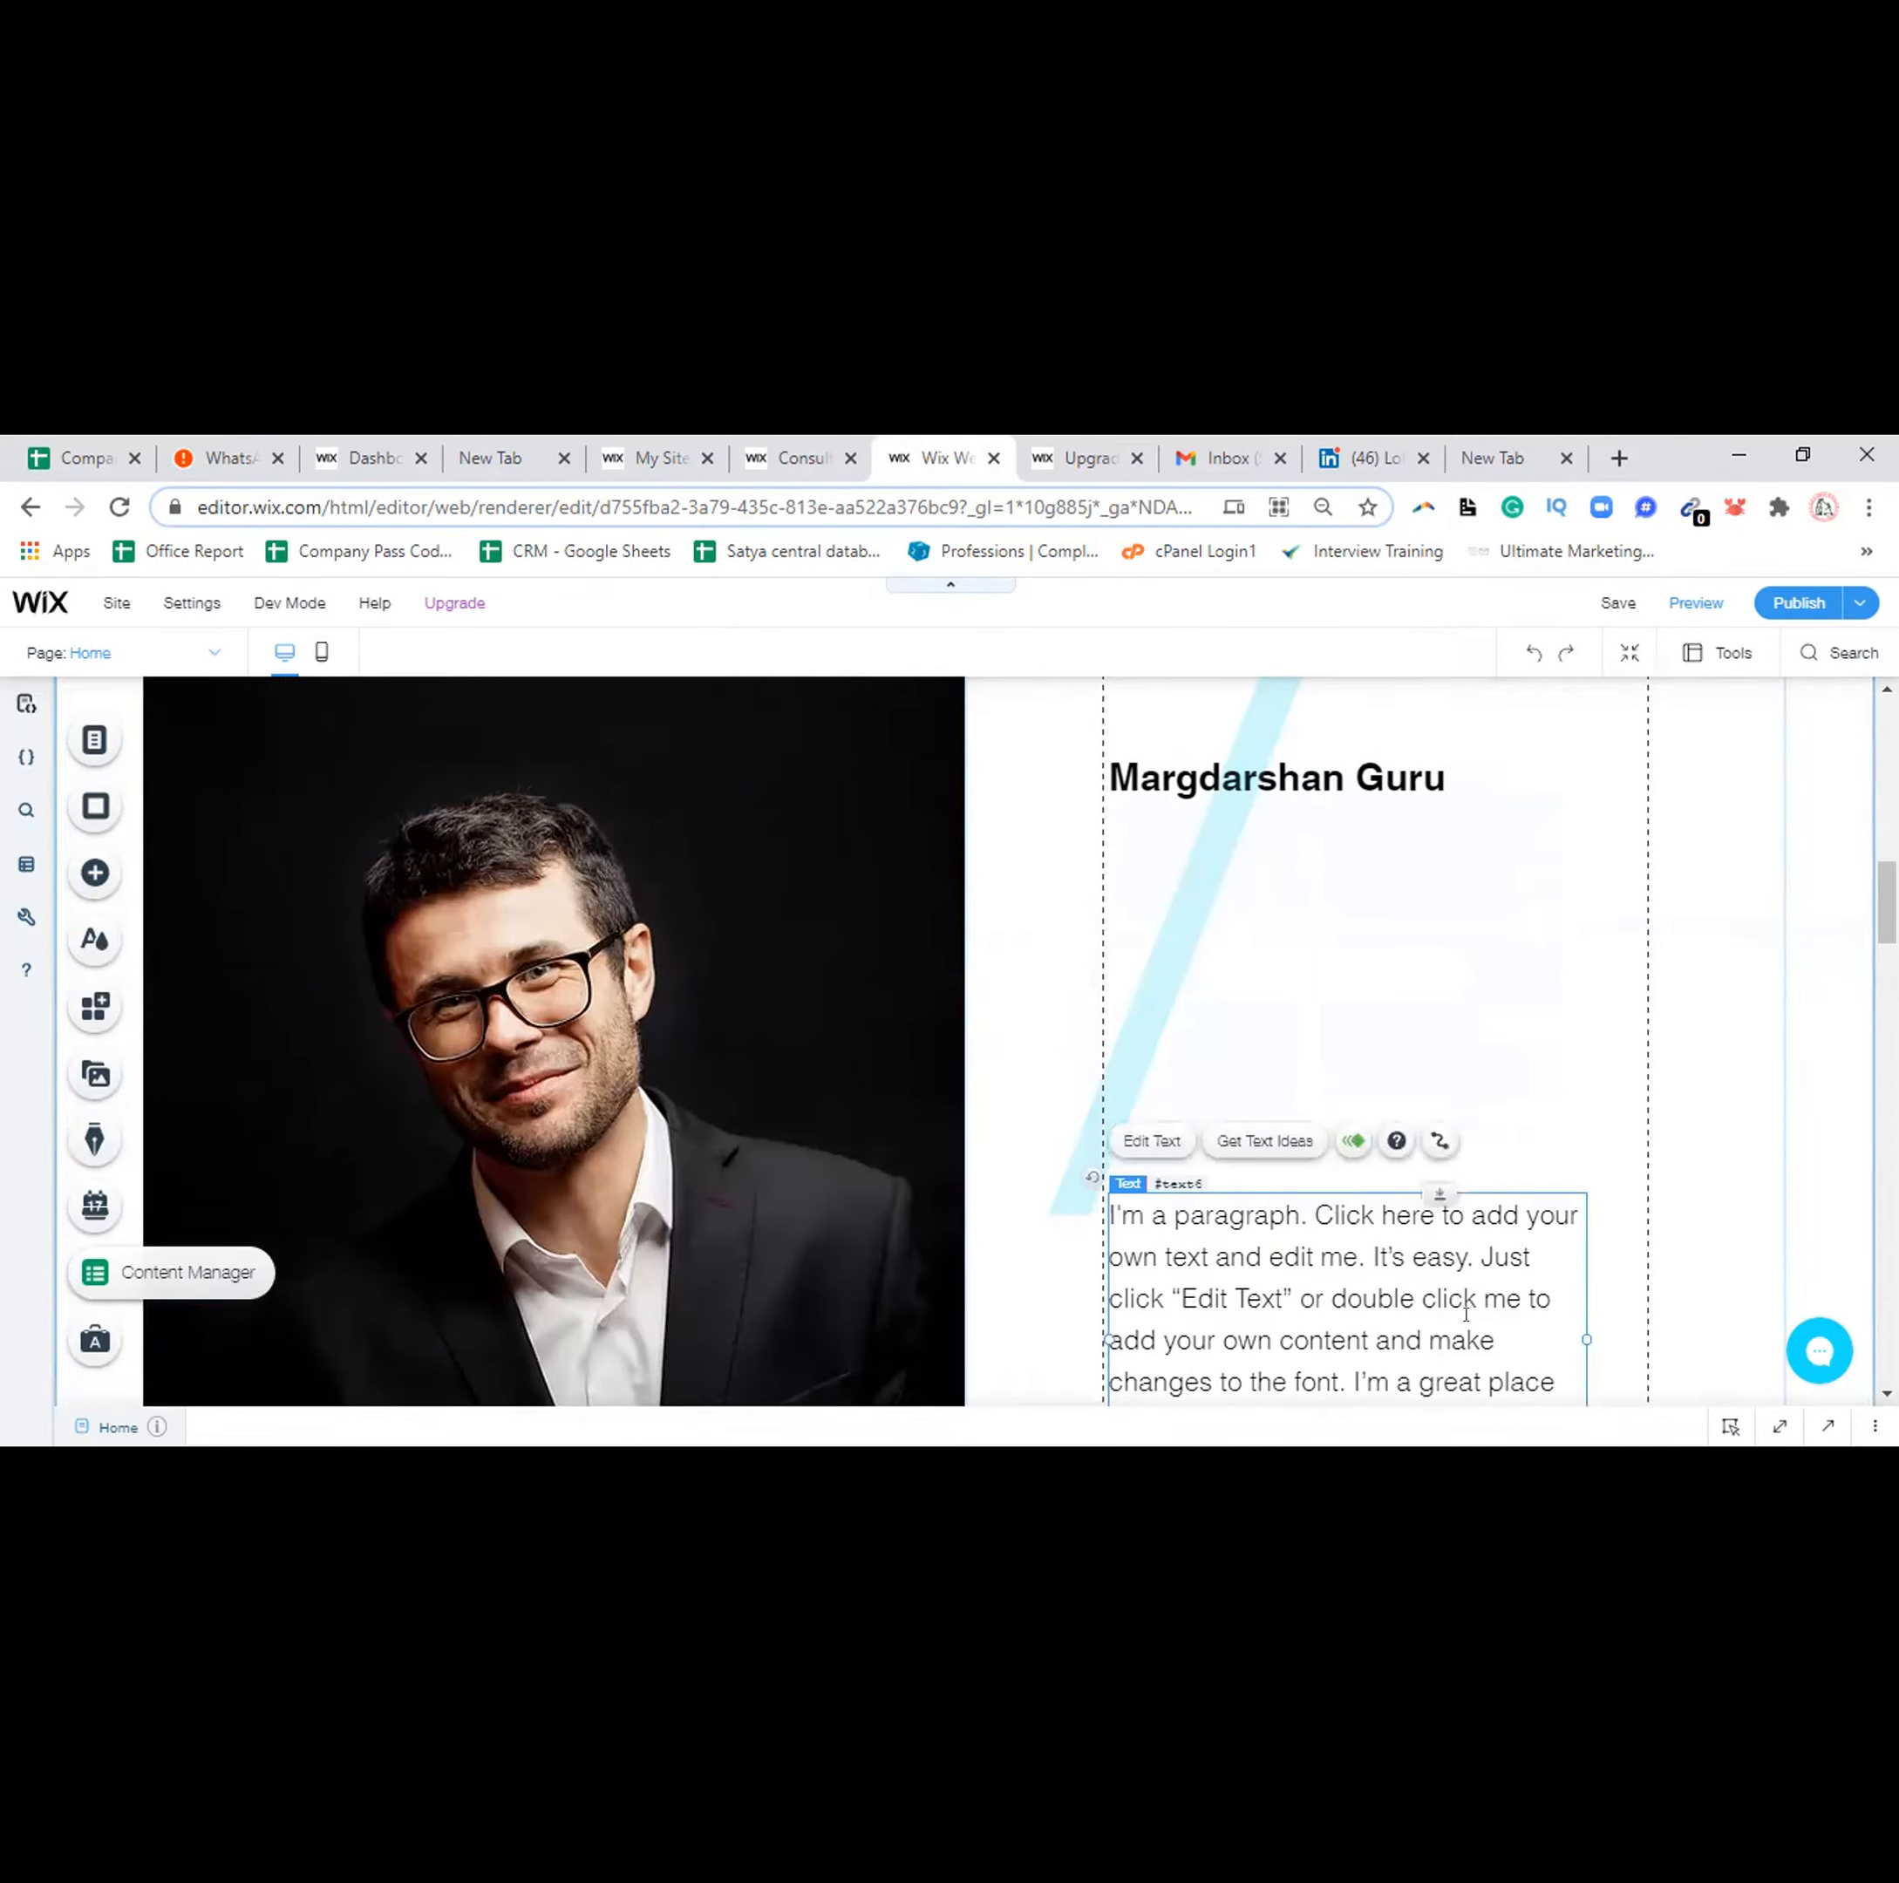
Replace the placeholder paragraph below the heading with 'Hello Everyone'
double_click(1465, 1314)
type("Hello Everyone")
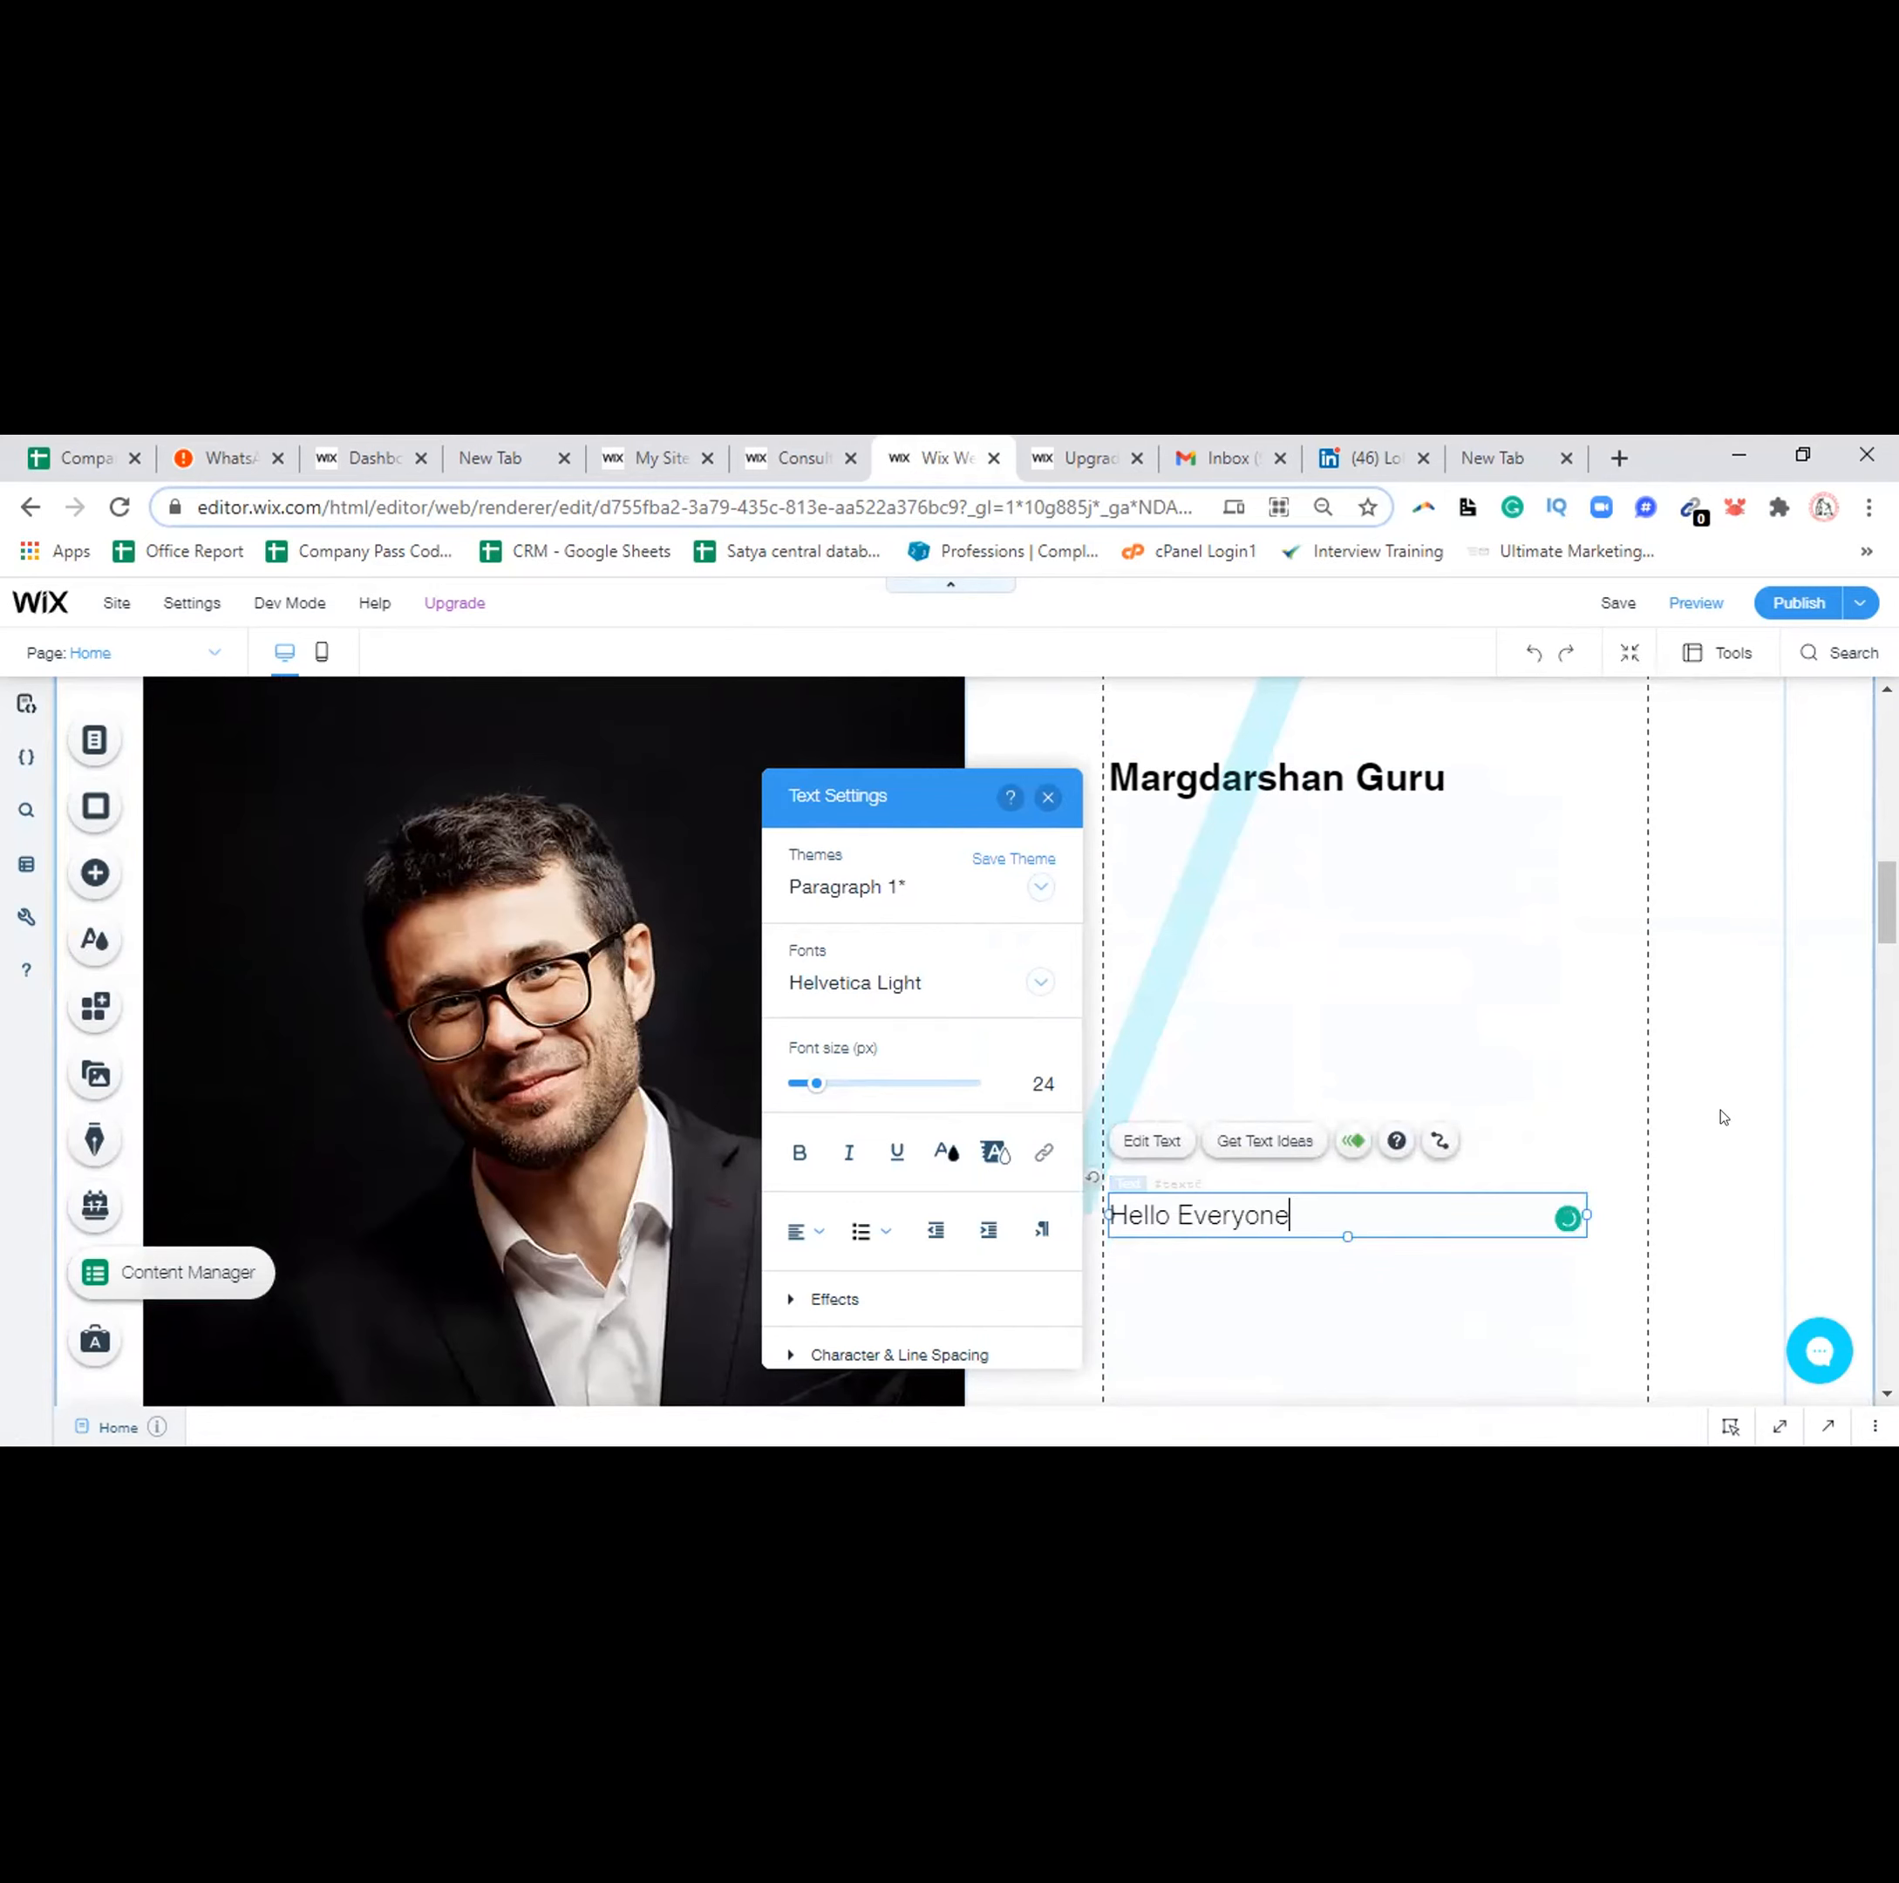
left_click(1711, 1064)
left_click_drag(1886, 902, 1886, 971)
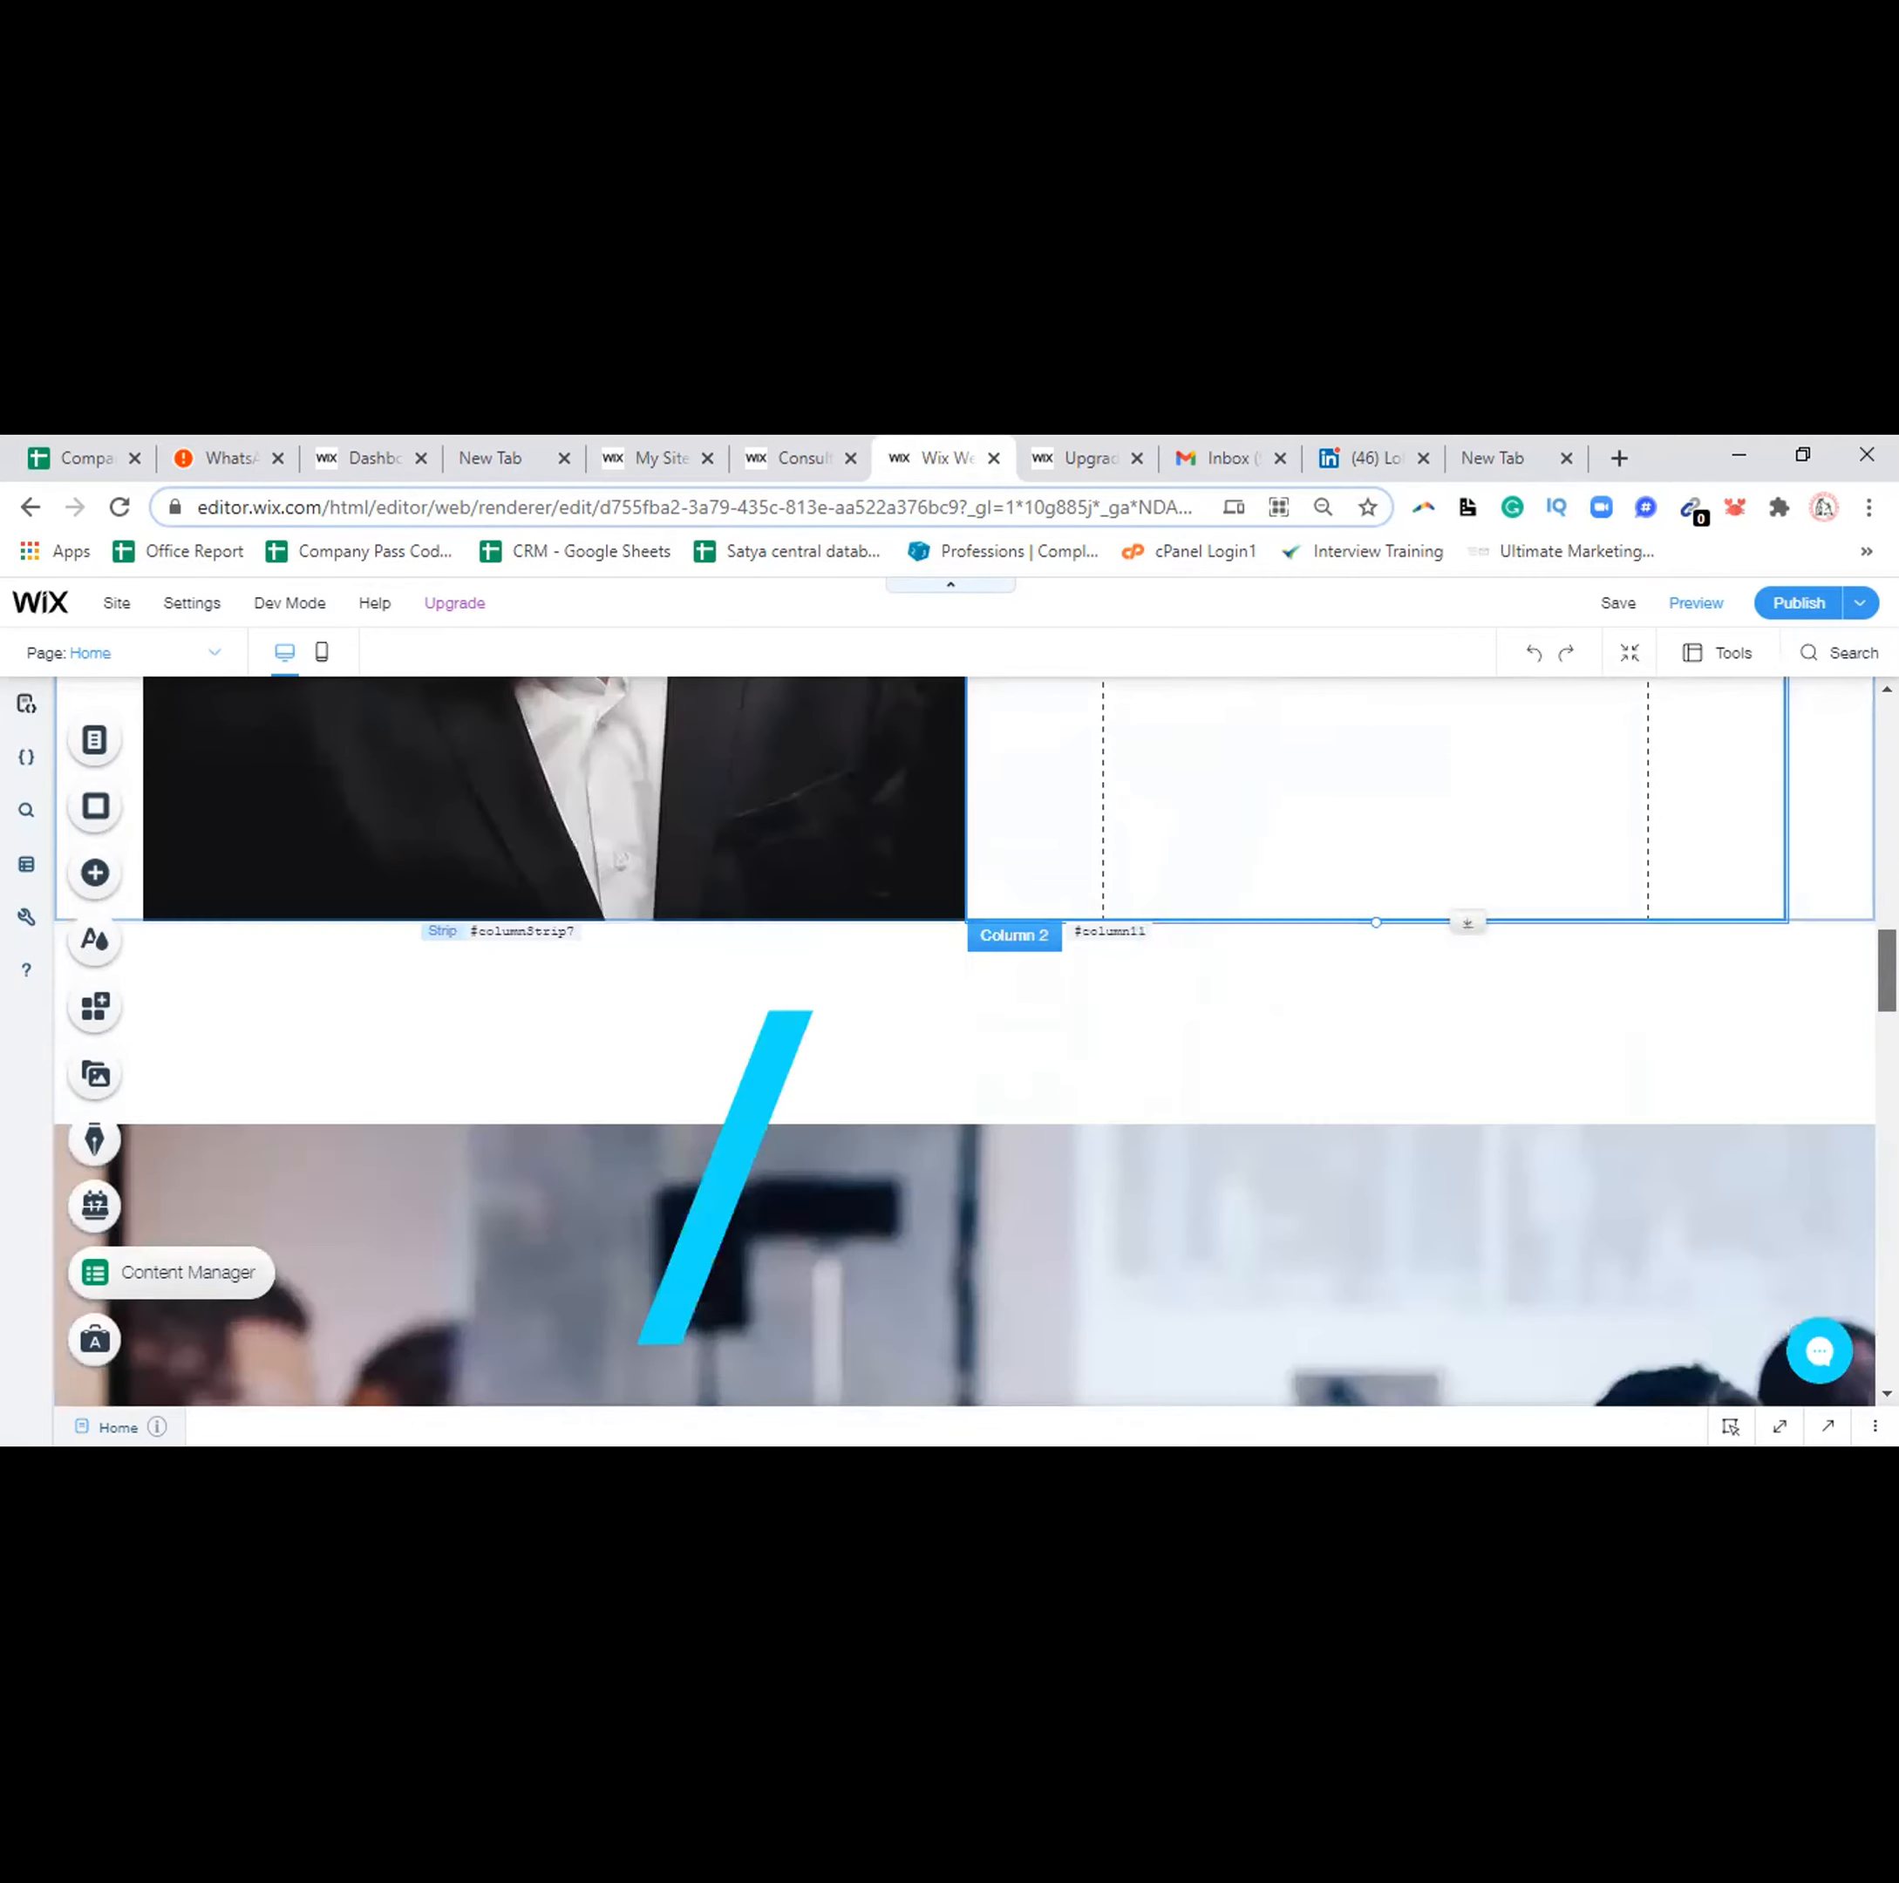
Set the Wooden Hut mountain image as the audience-photo strip's background
scroll(1225, 1027, "down", 3)
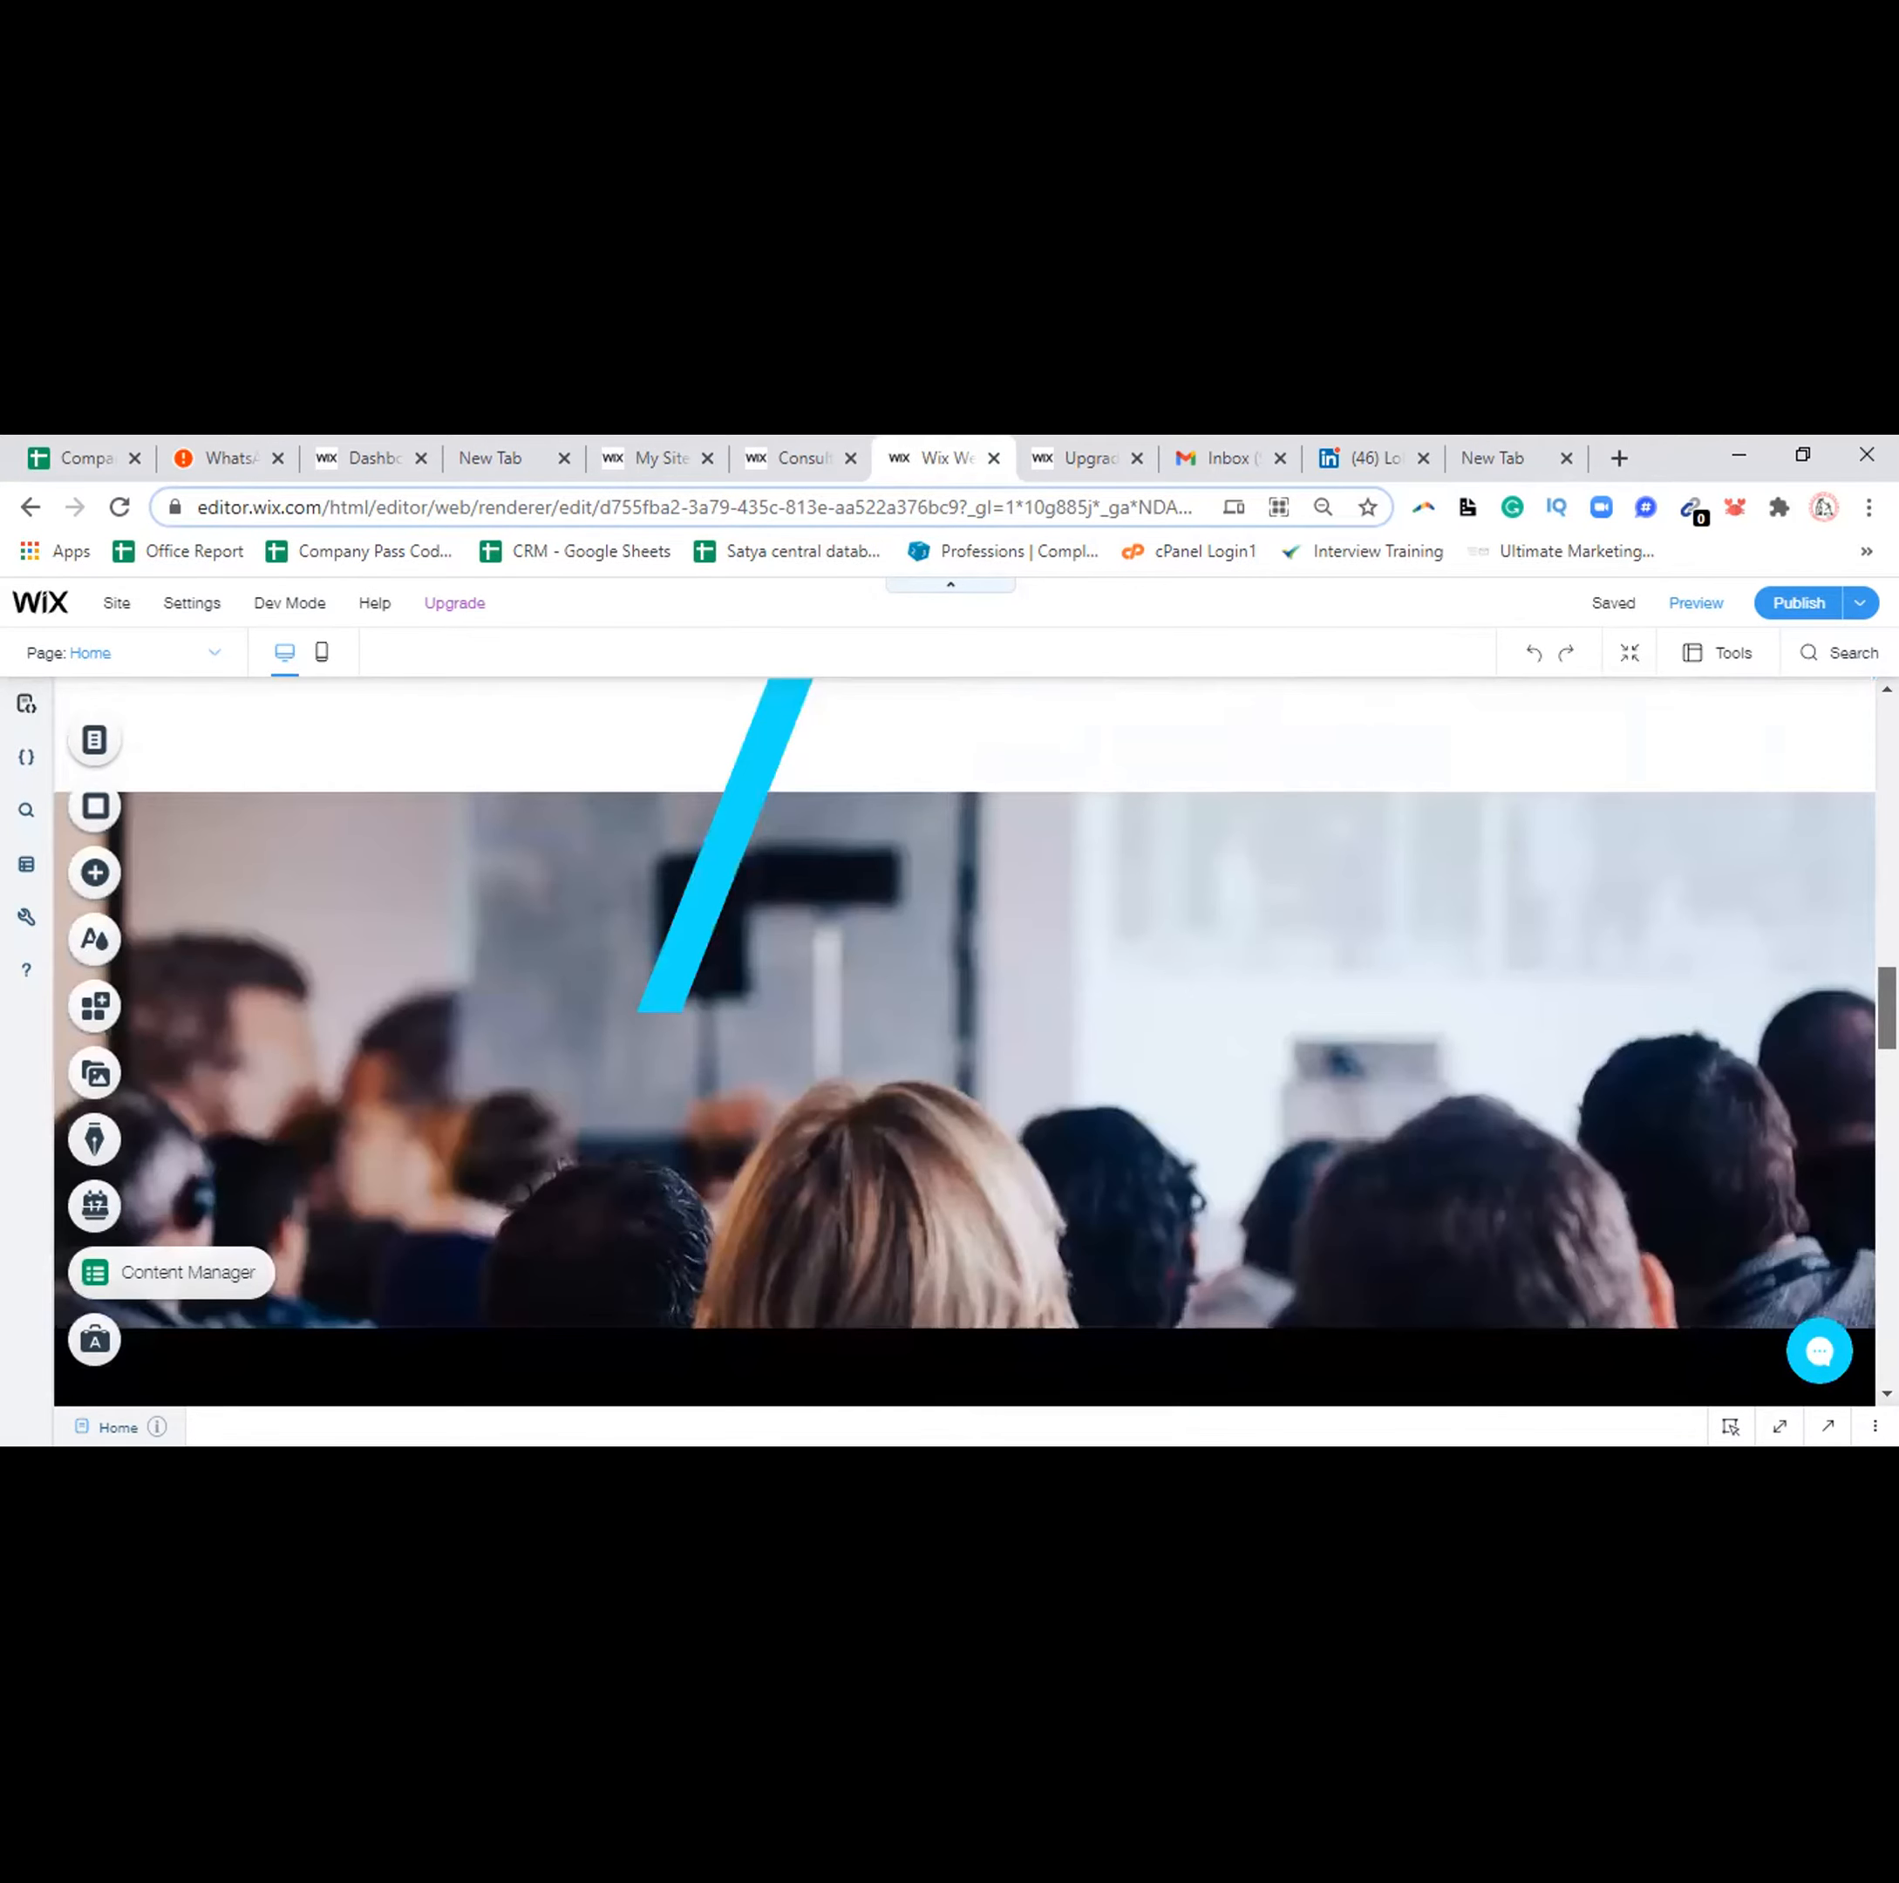
scroll(1224, 1027, "down", 2)
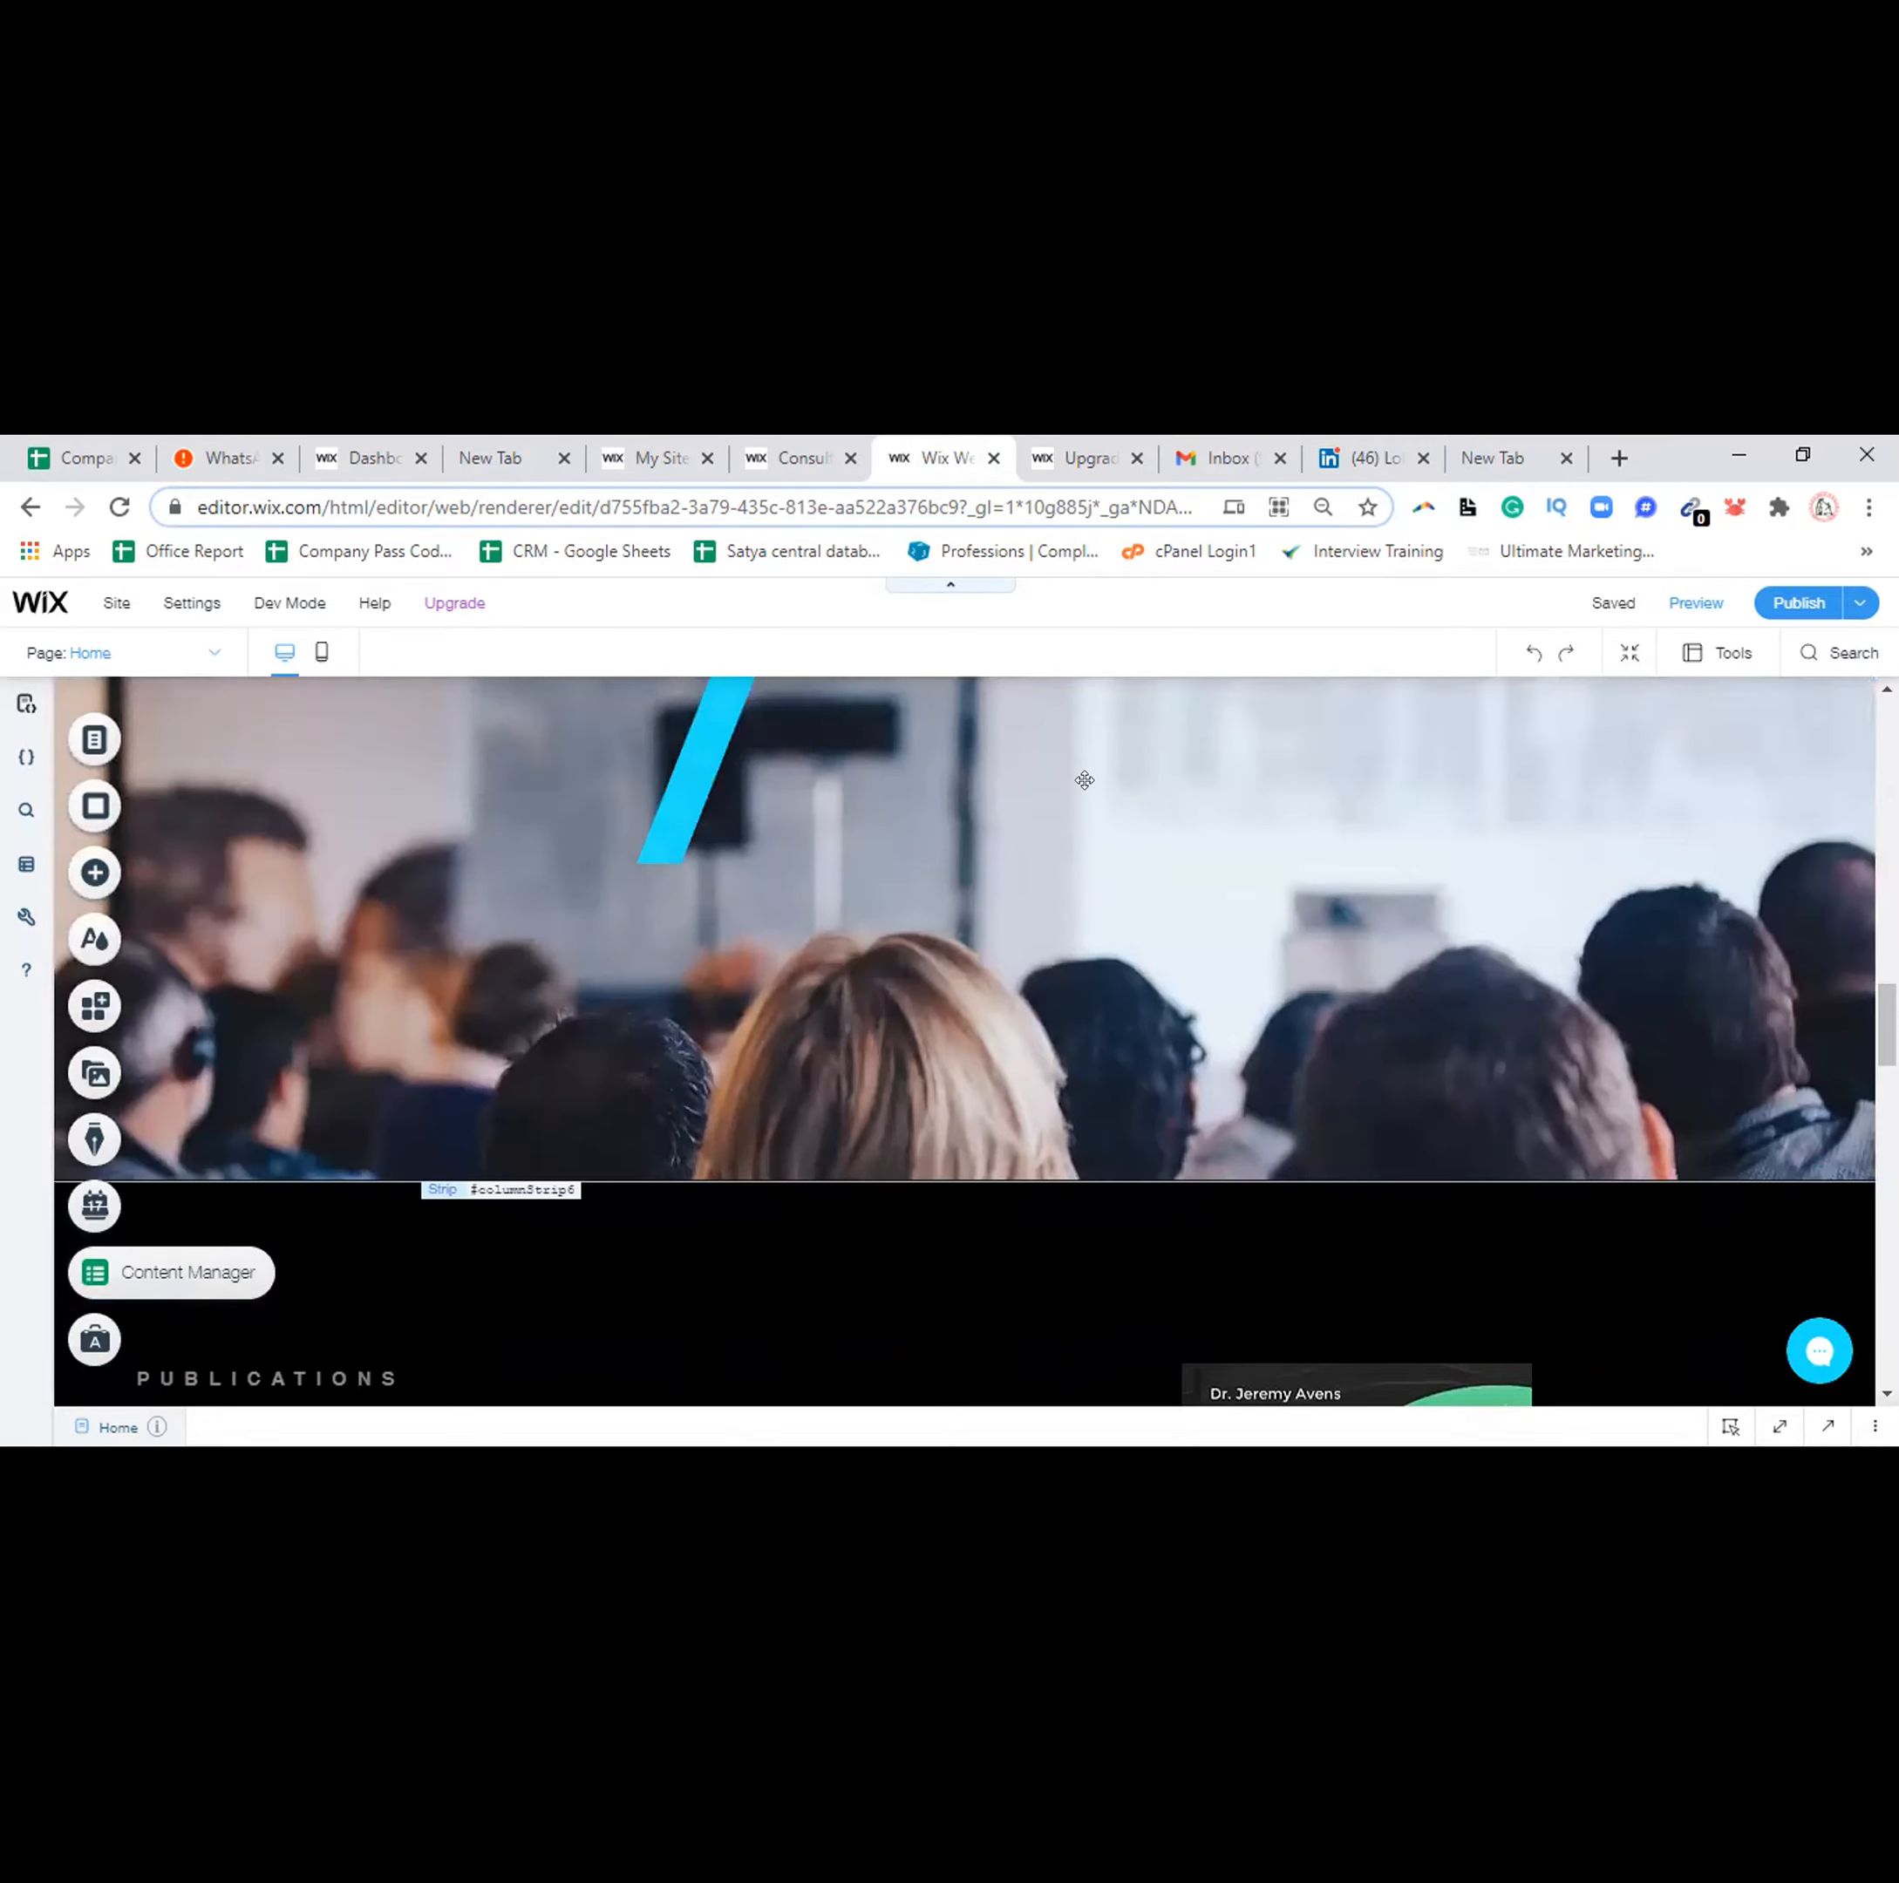
left_click(1085, 781)
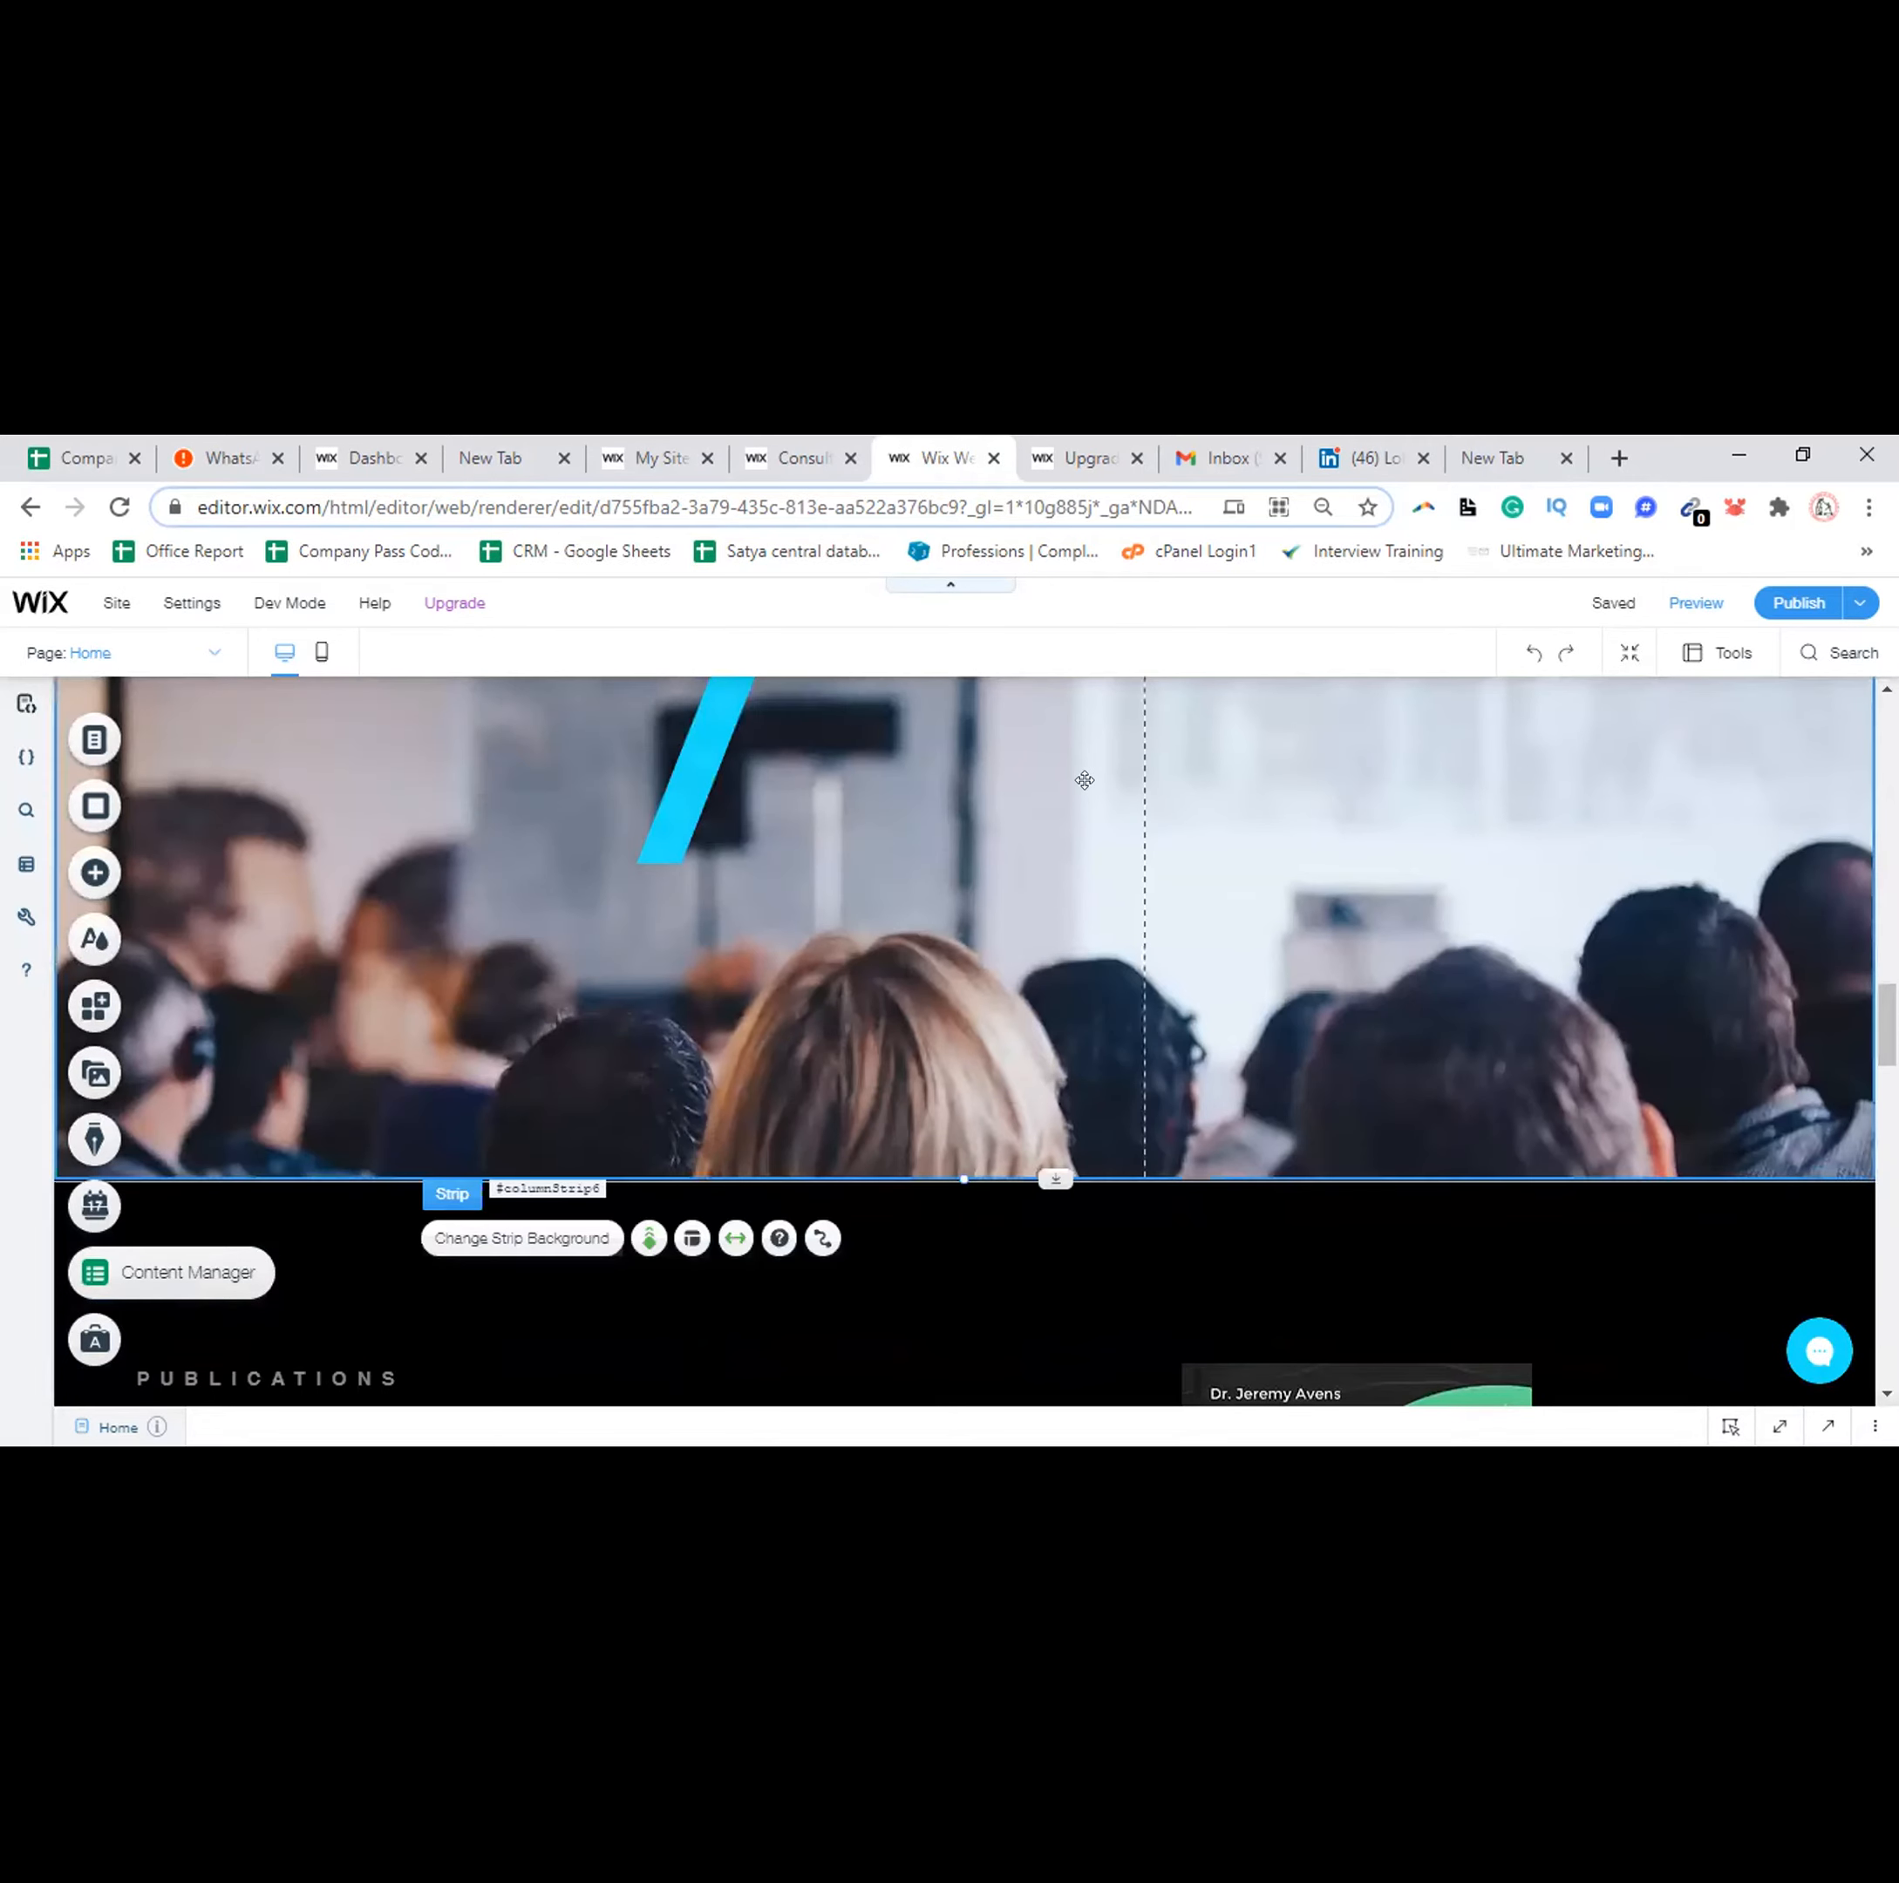
left_click(539, 1245)
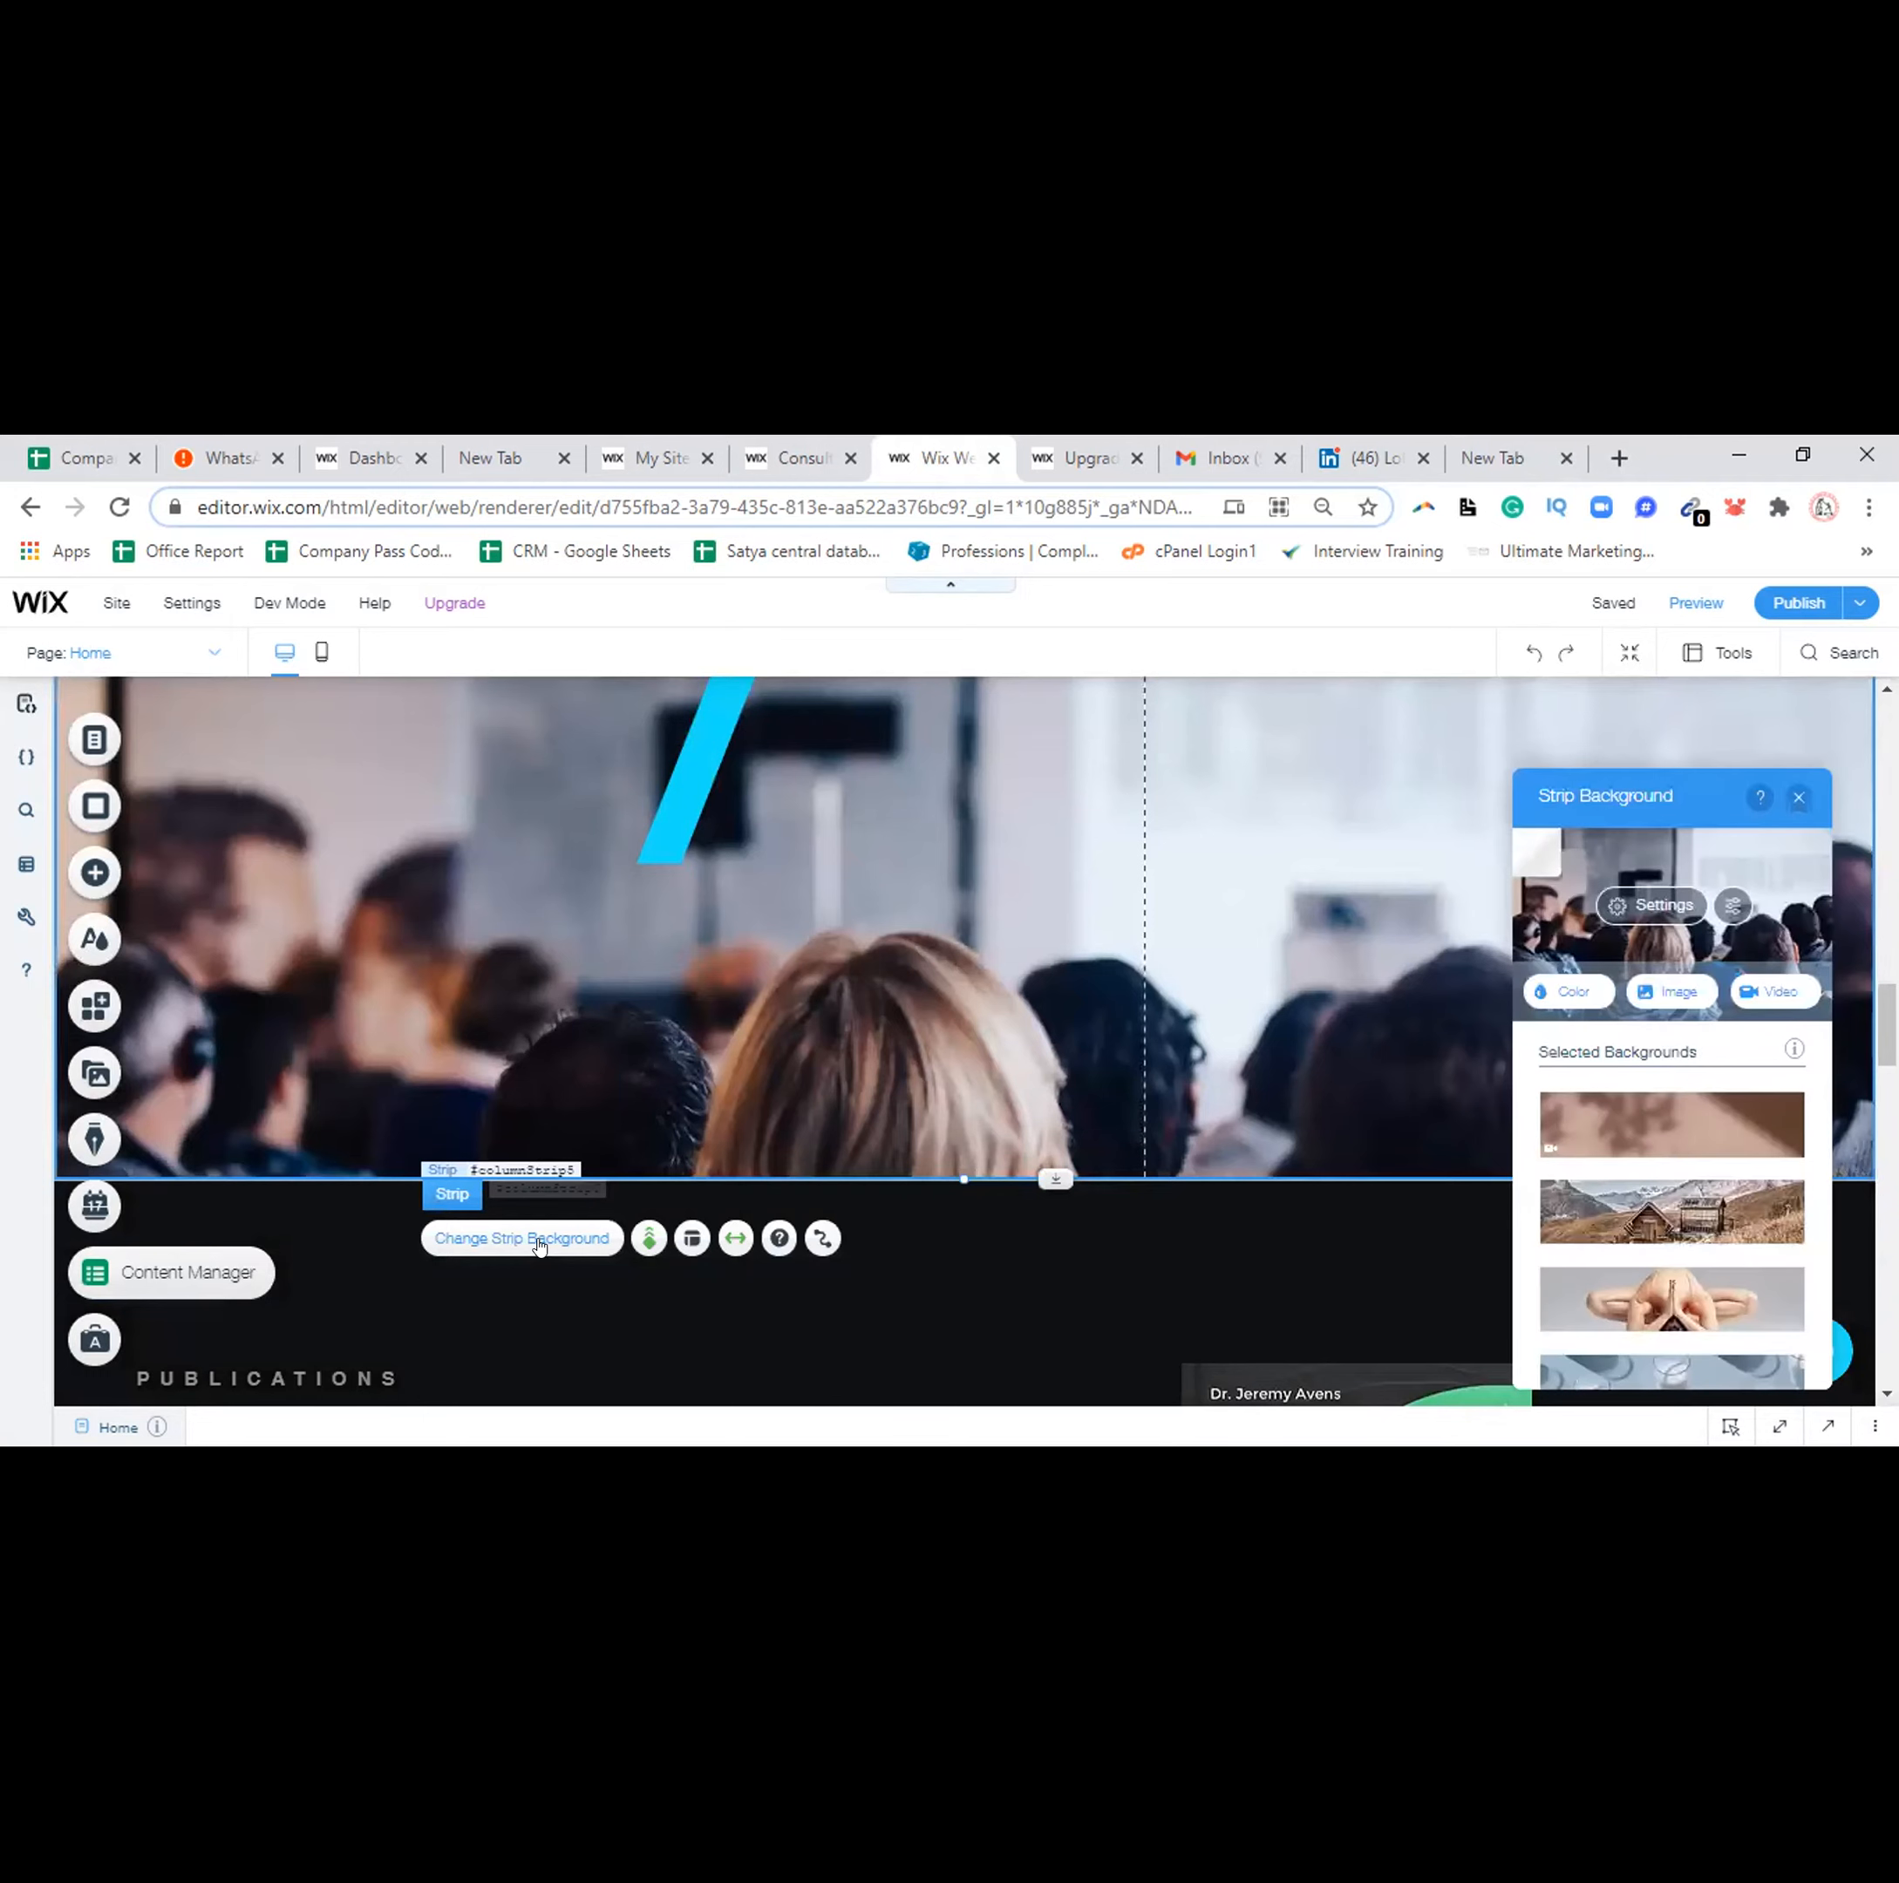
mouse_move(1678, 1228)
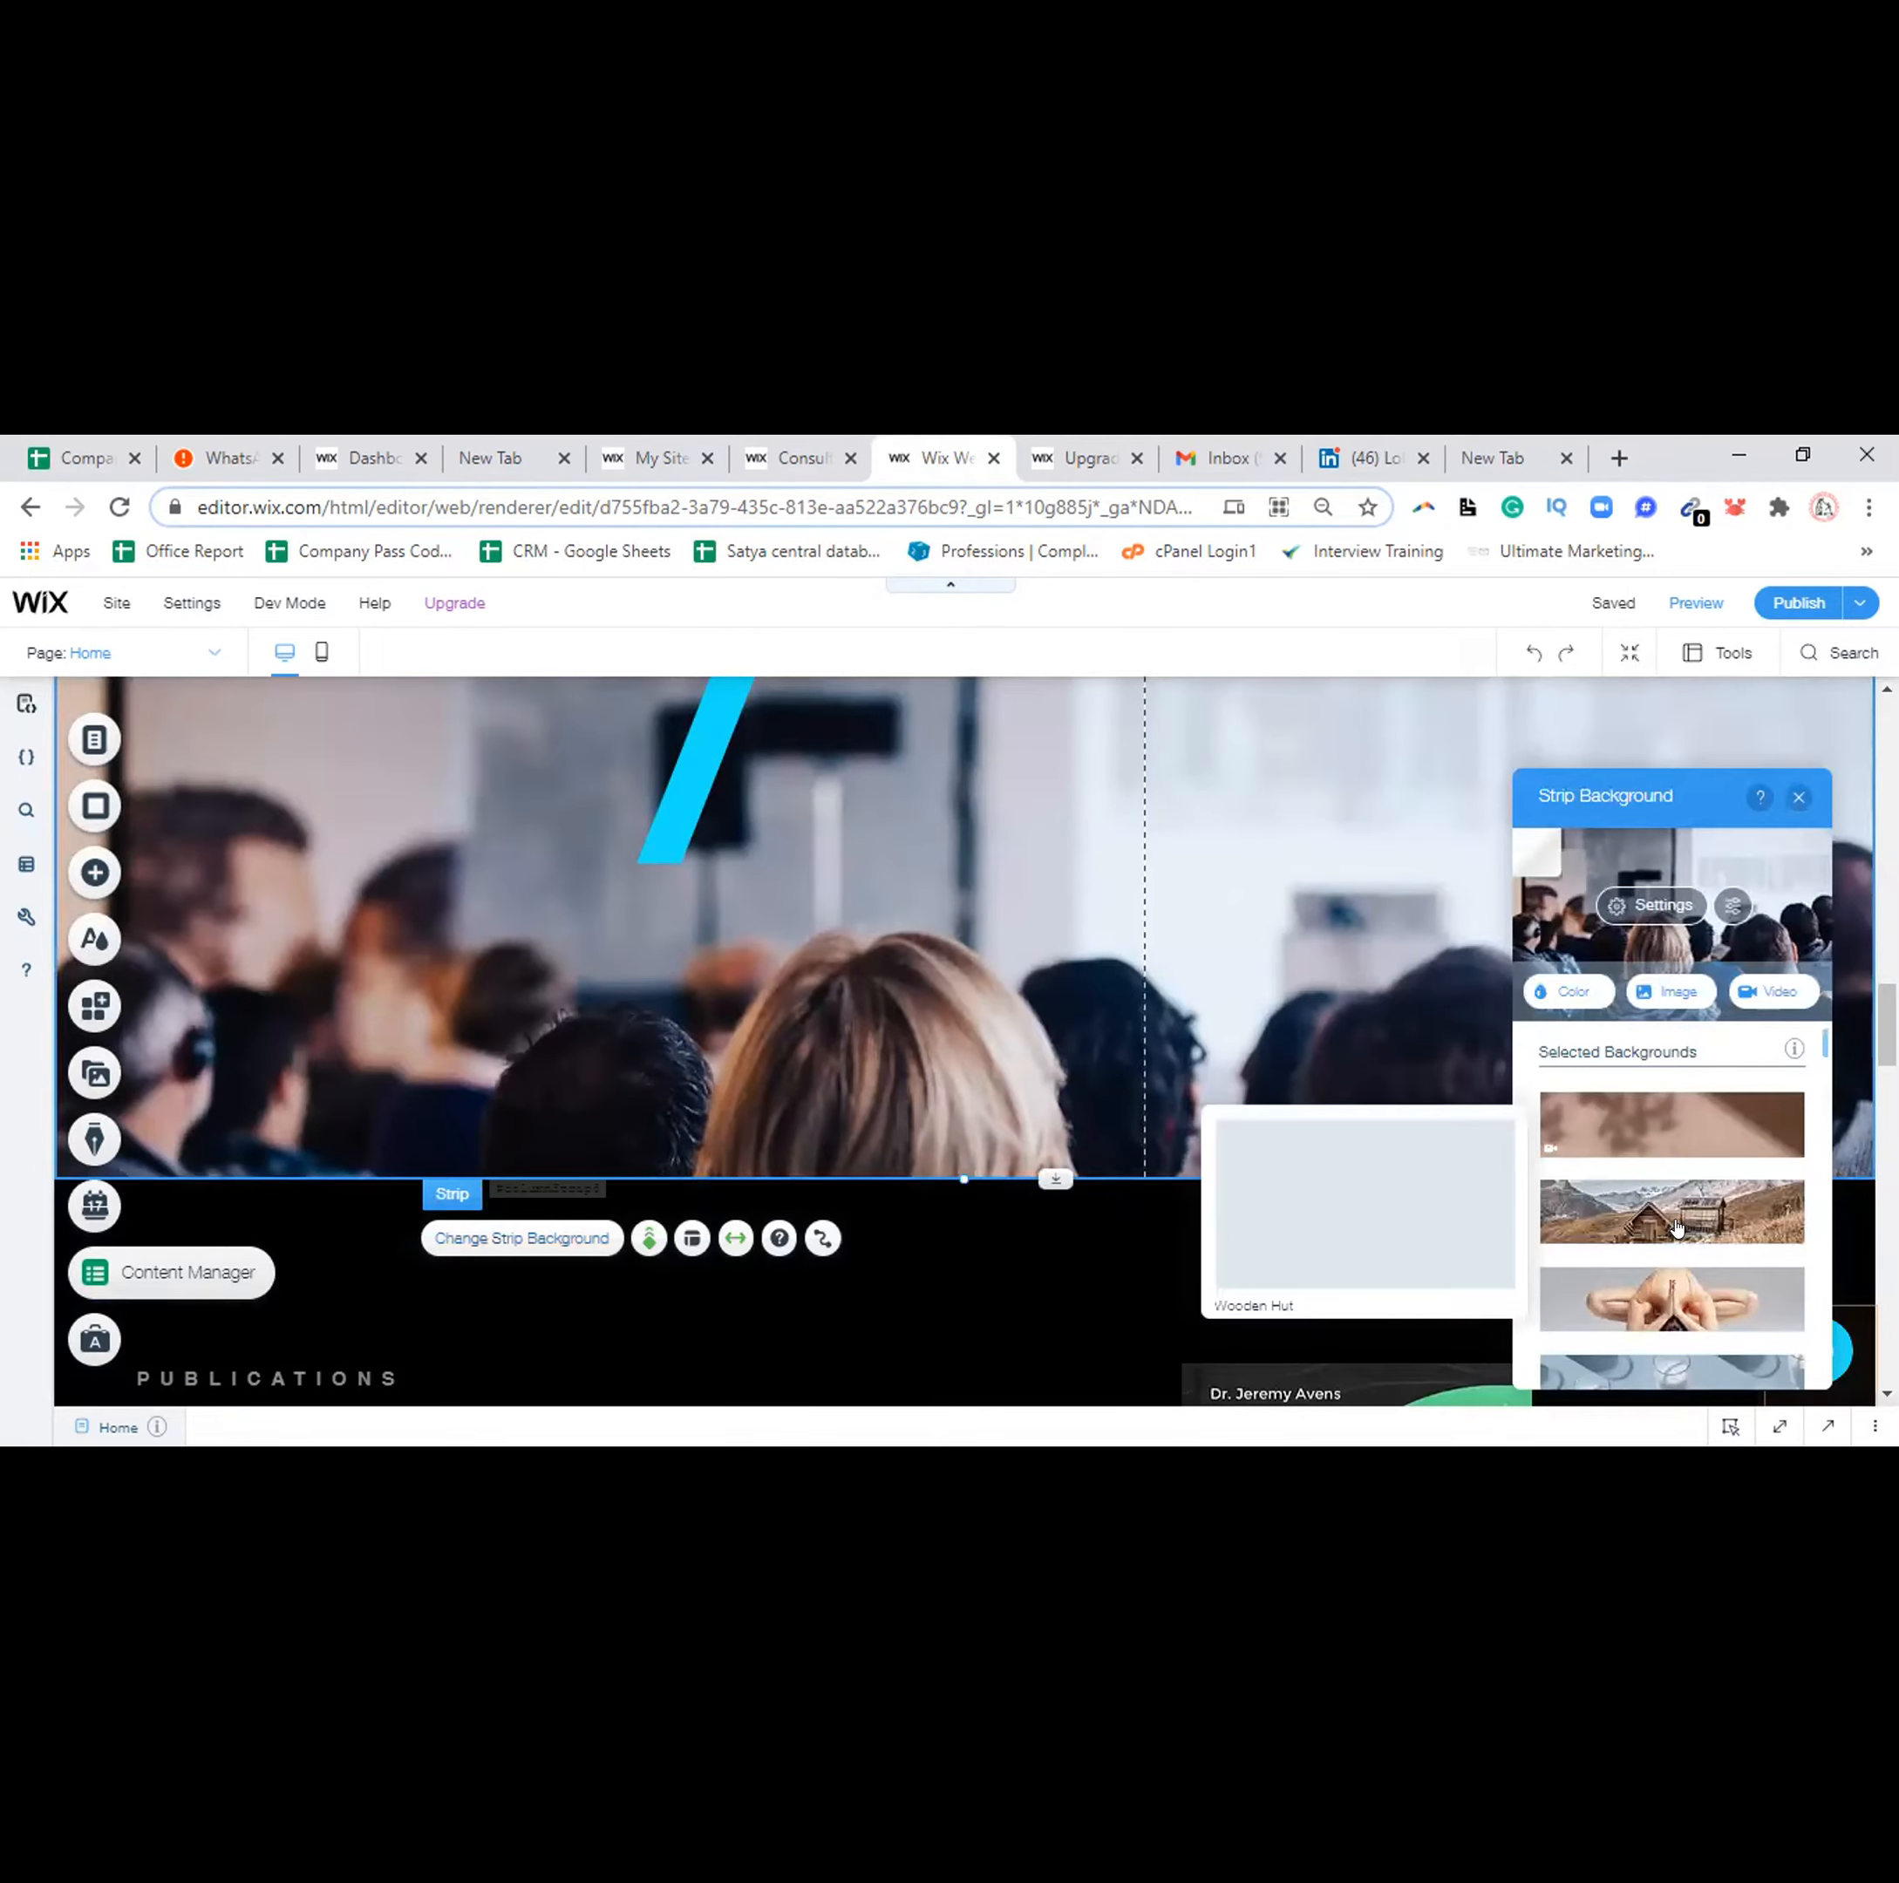
left_click(1679, 1228)
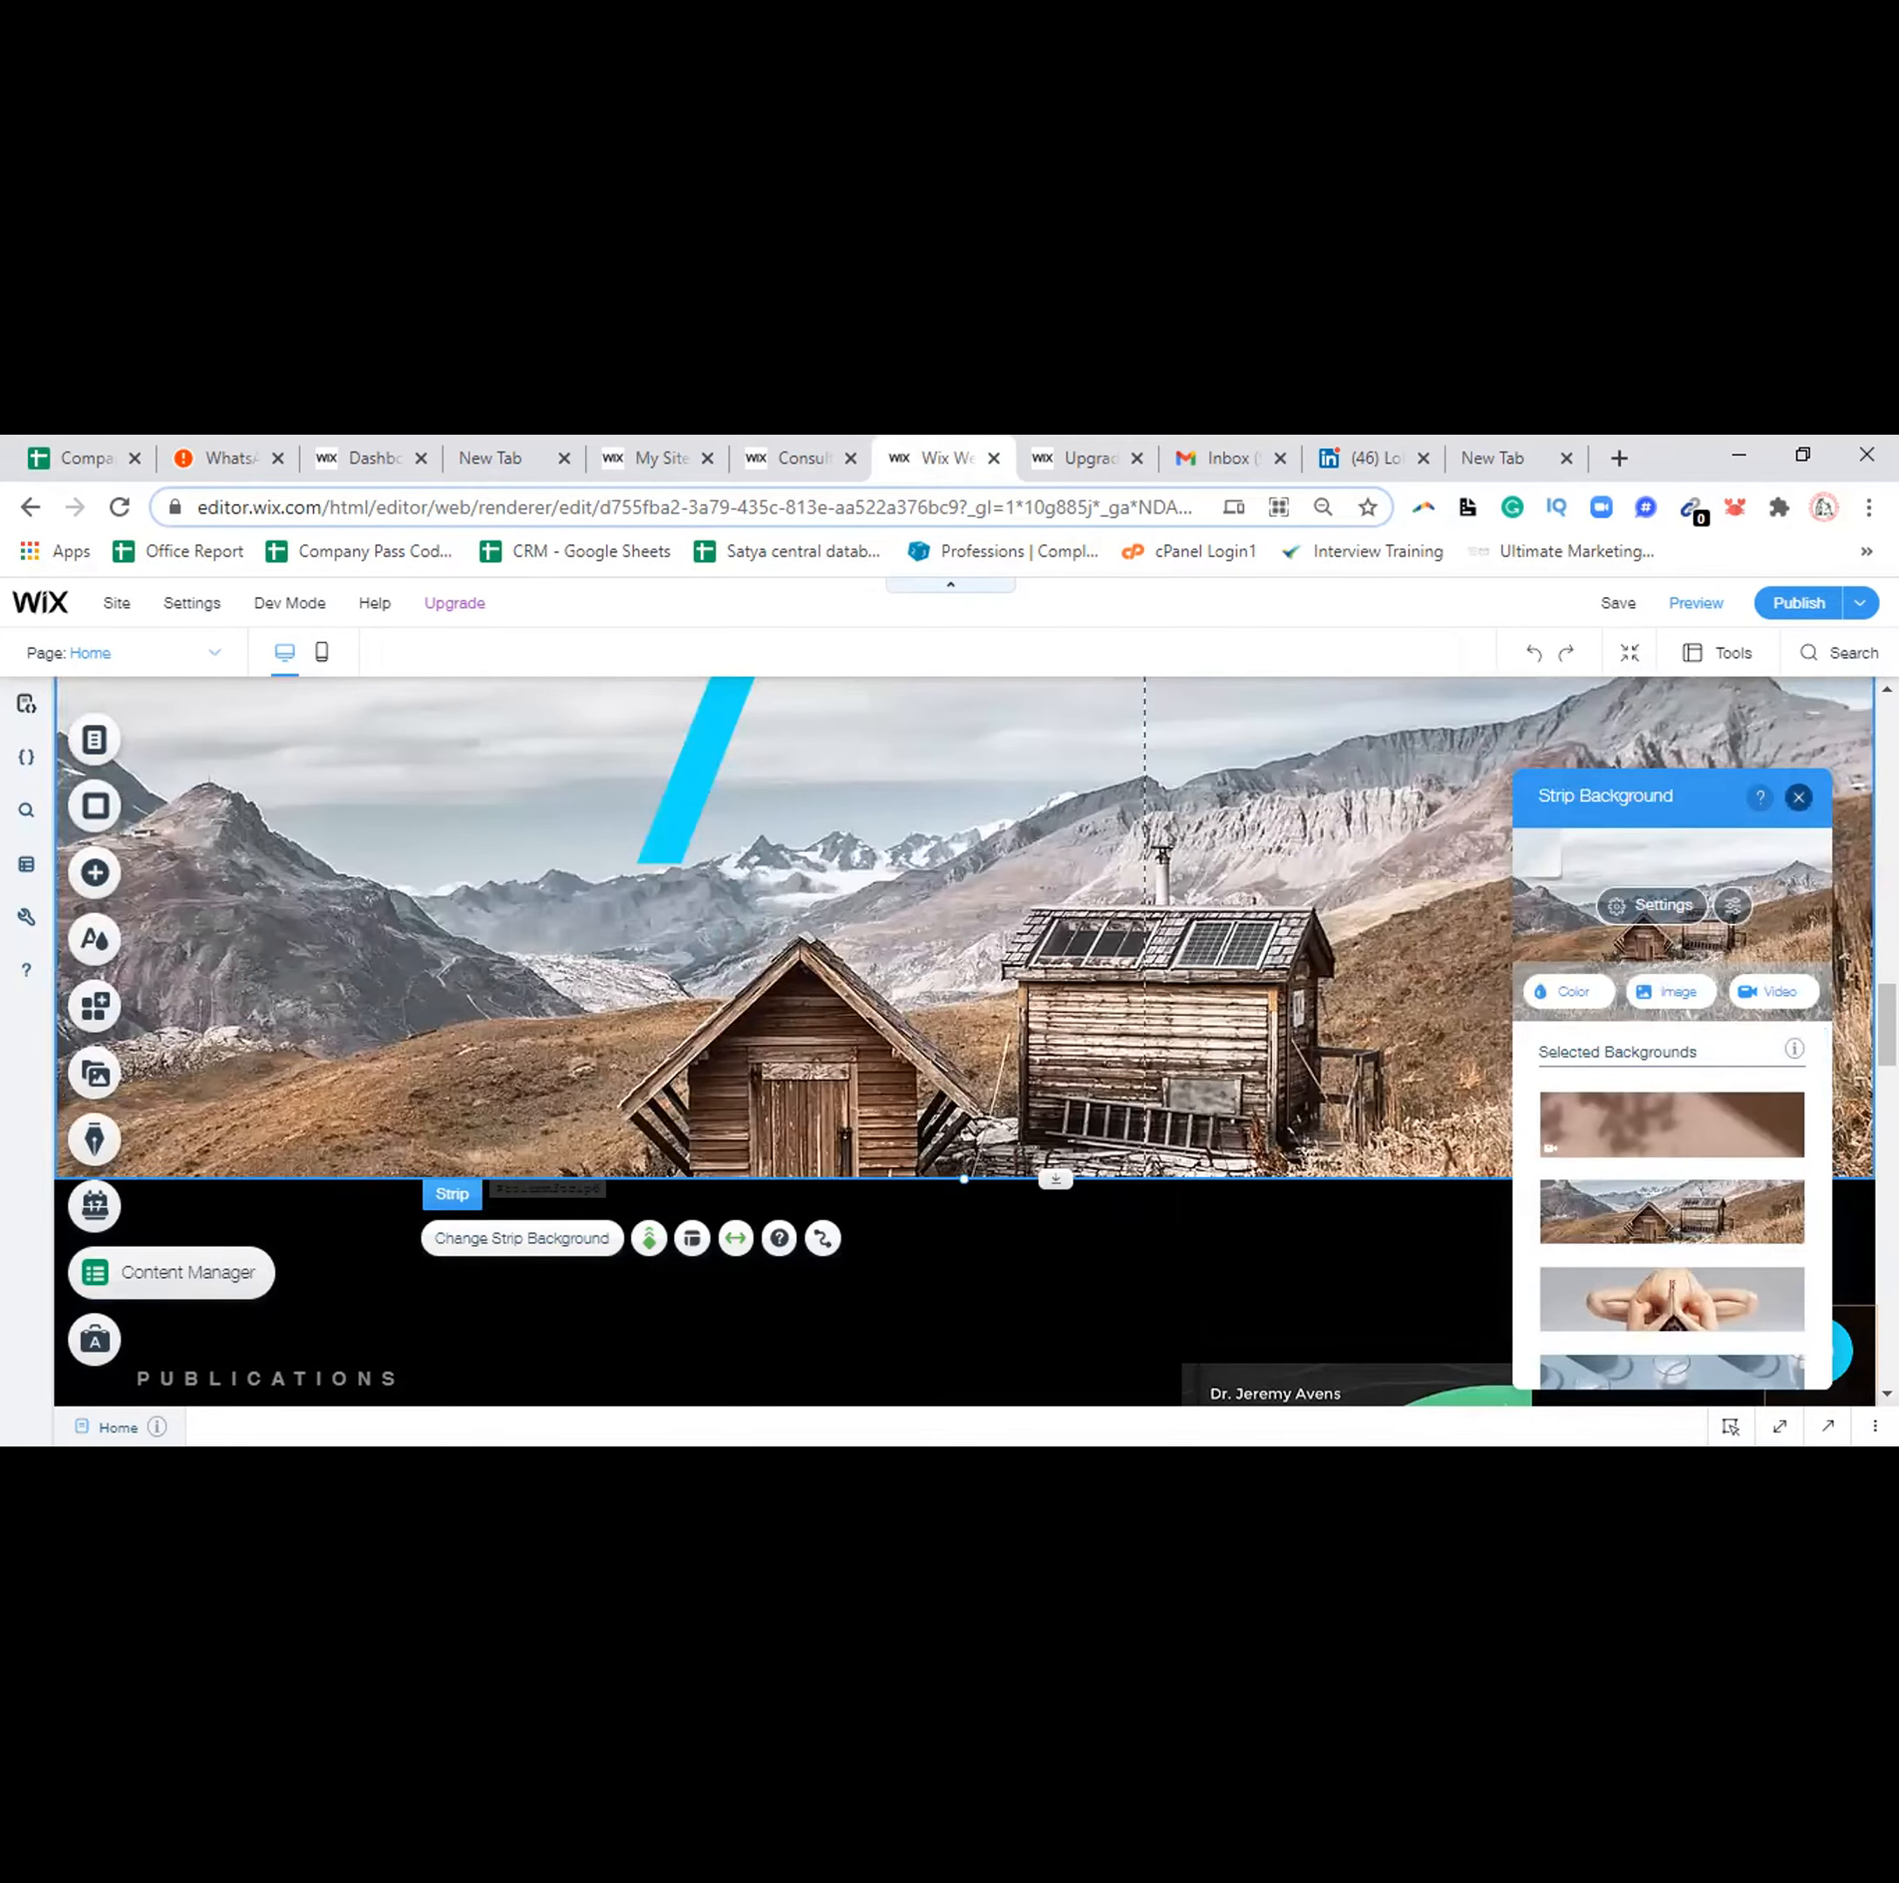
left_click(1797, 797)
Scroll down the page toward the Publications section
scroll(964, 1039, "up", 5)
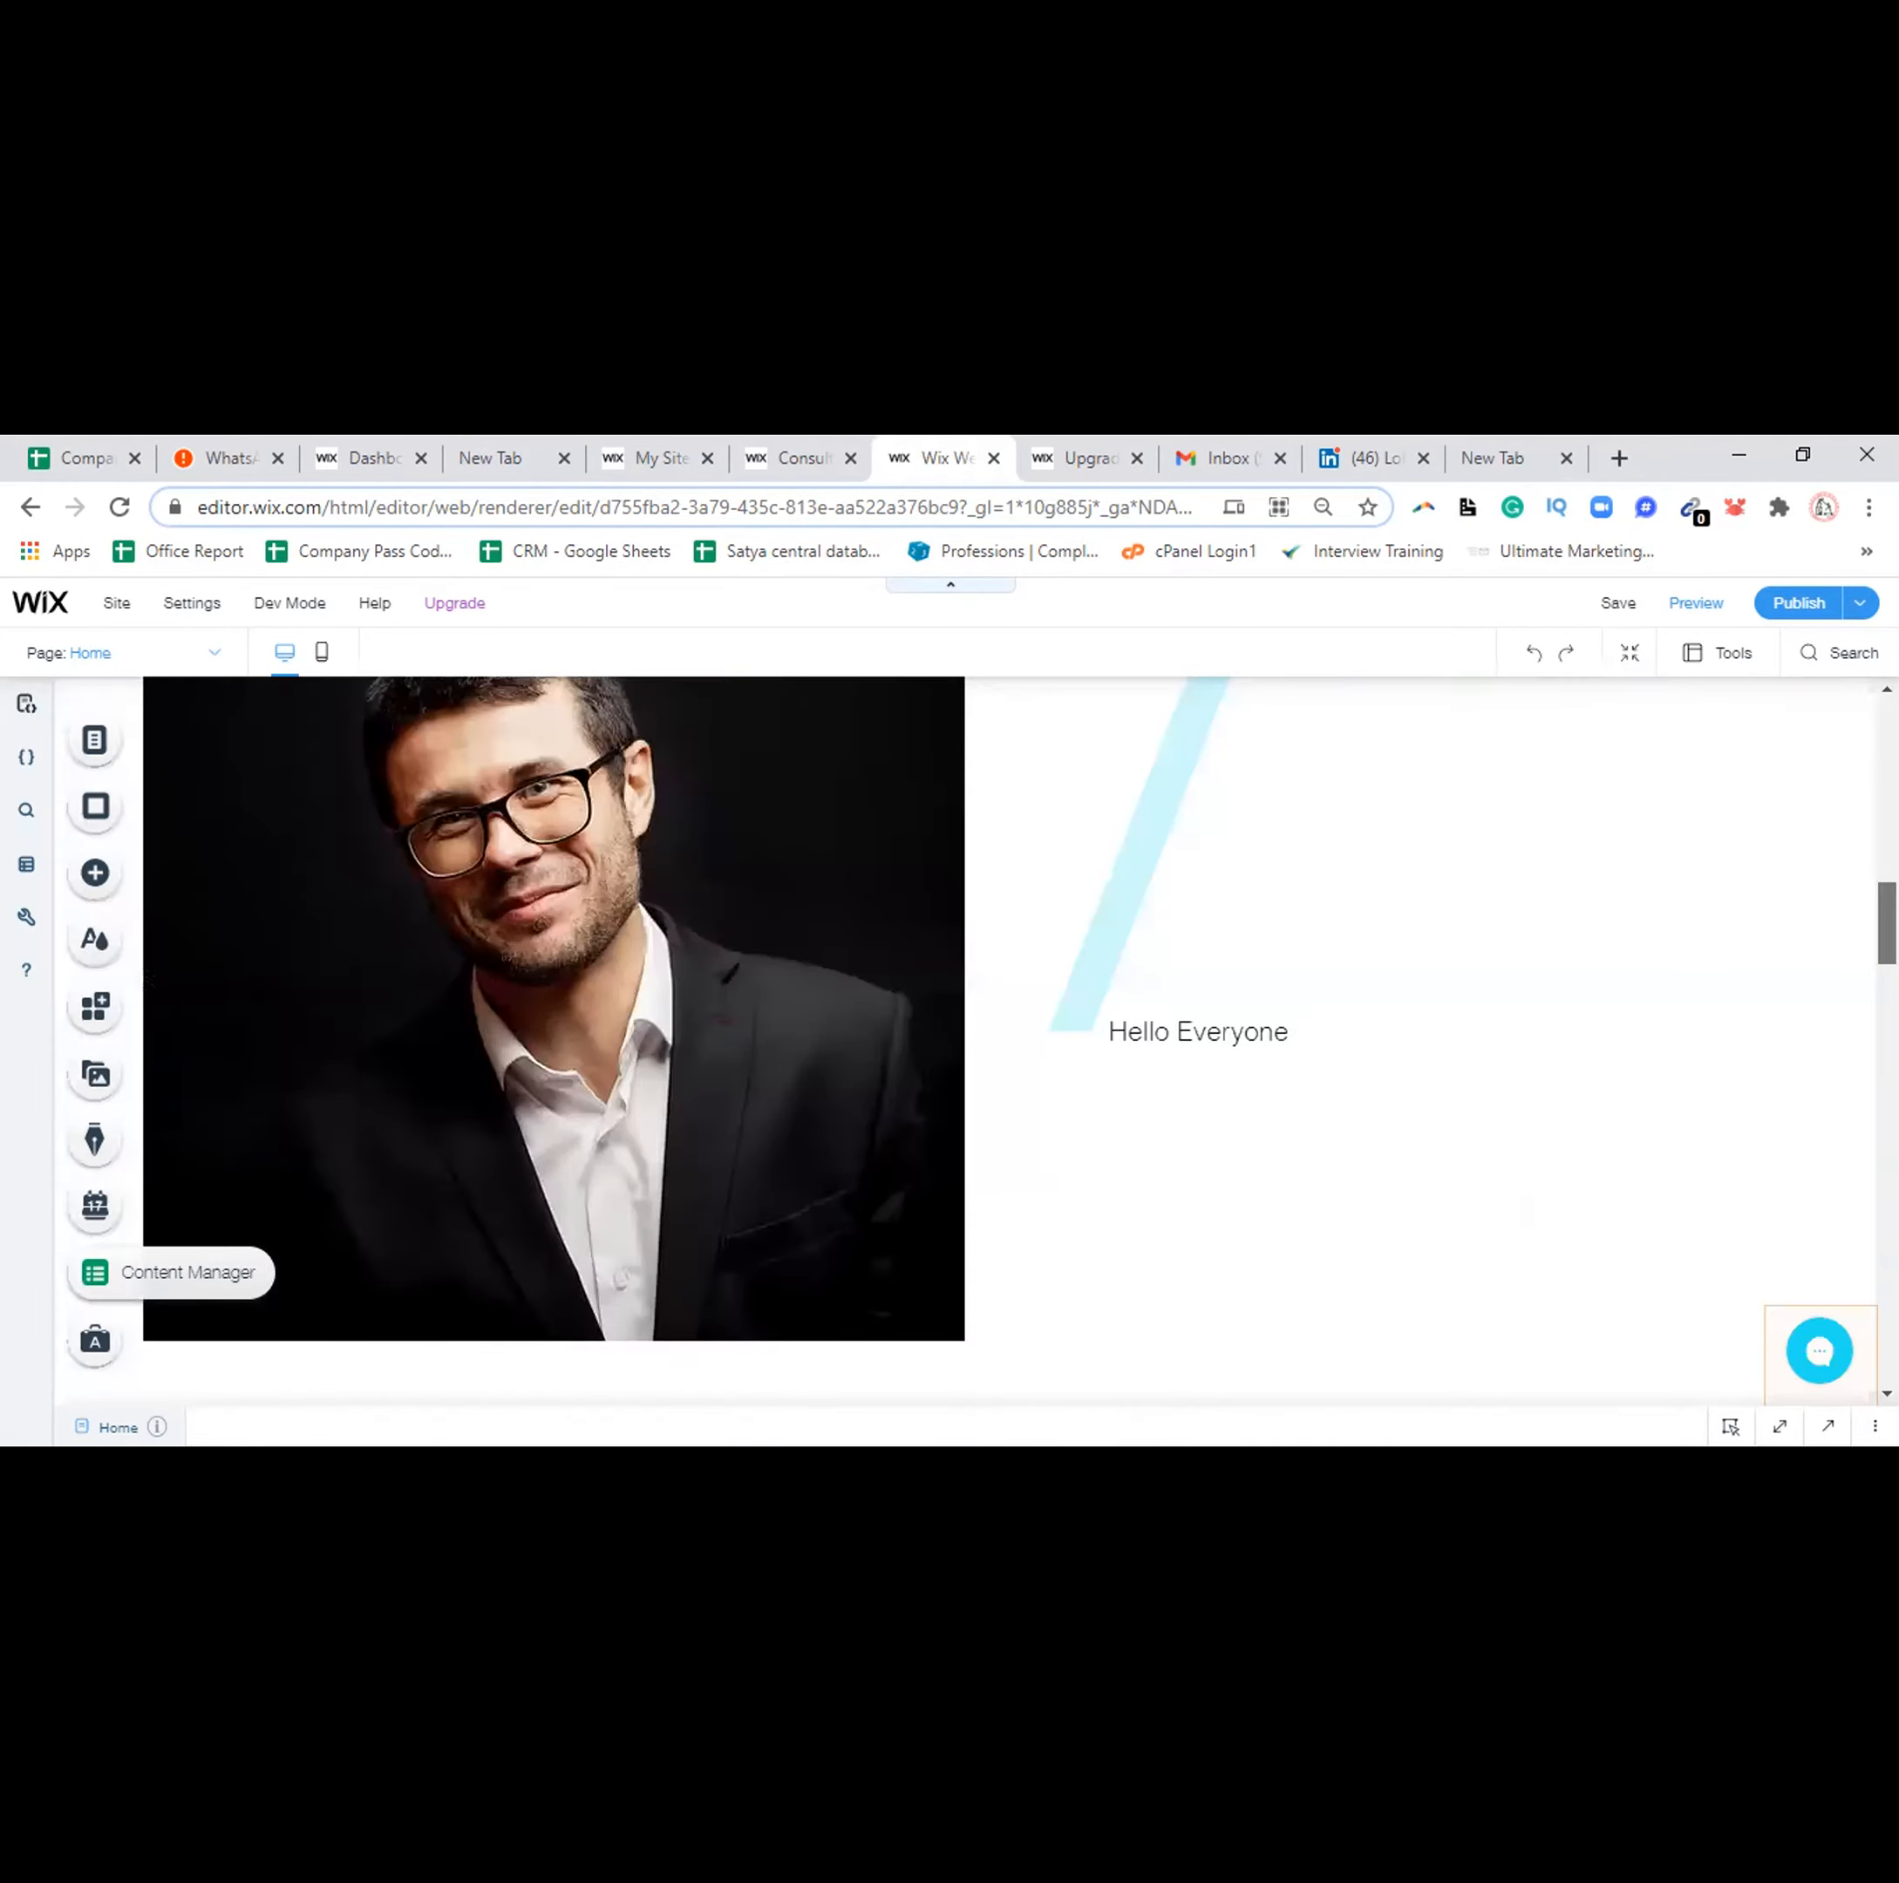
scroll(964, 1038, "up", 2)
scroll(964, 1038, "down", 1)
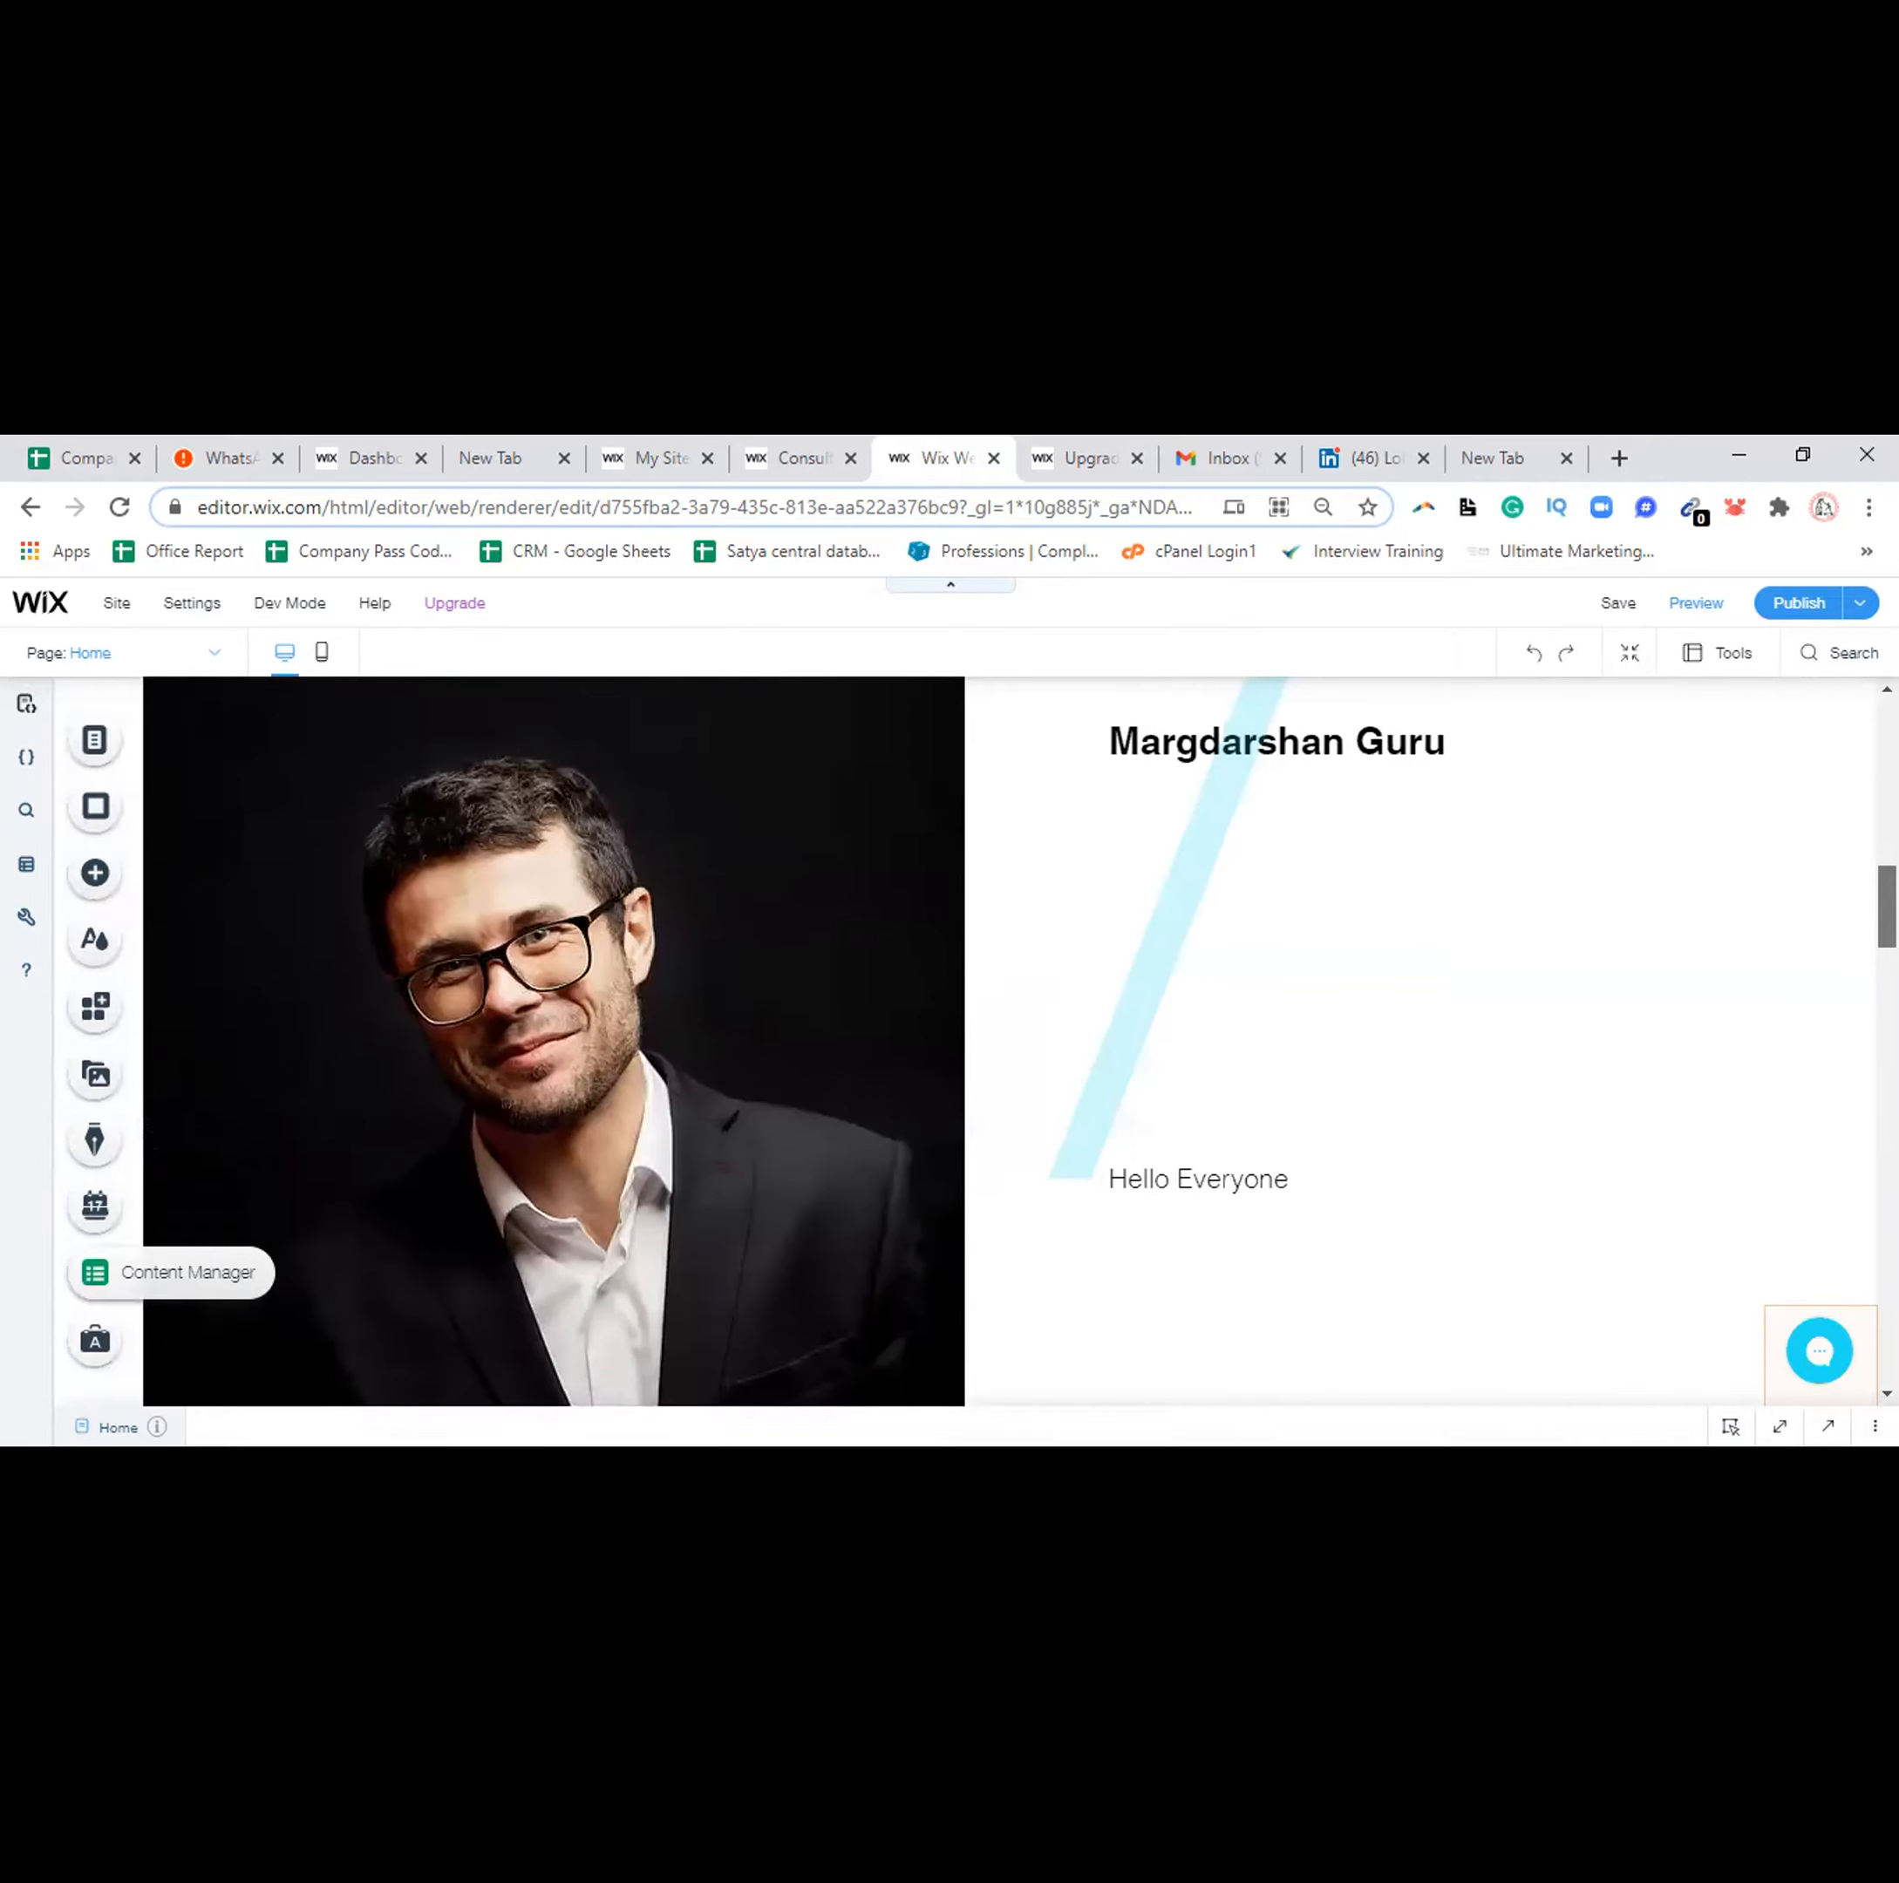
scroll(964, 1038, "down", 5)
scroll(964, 1038, "down", 4)
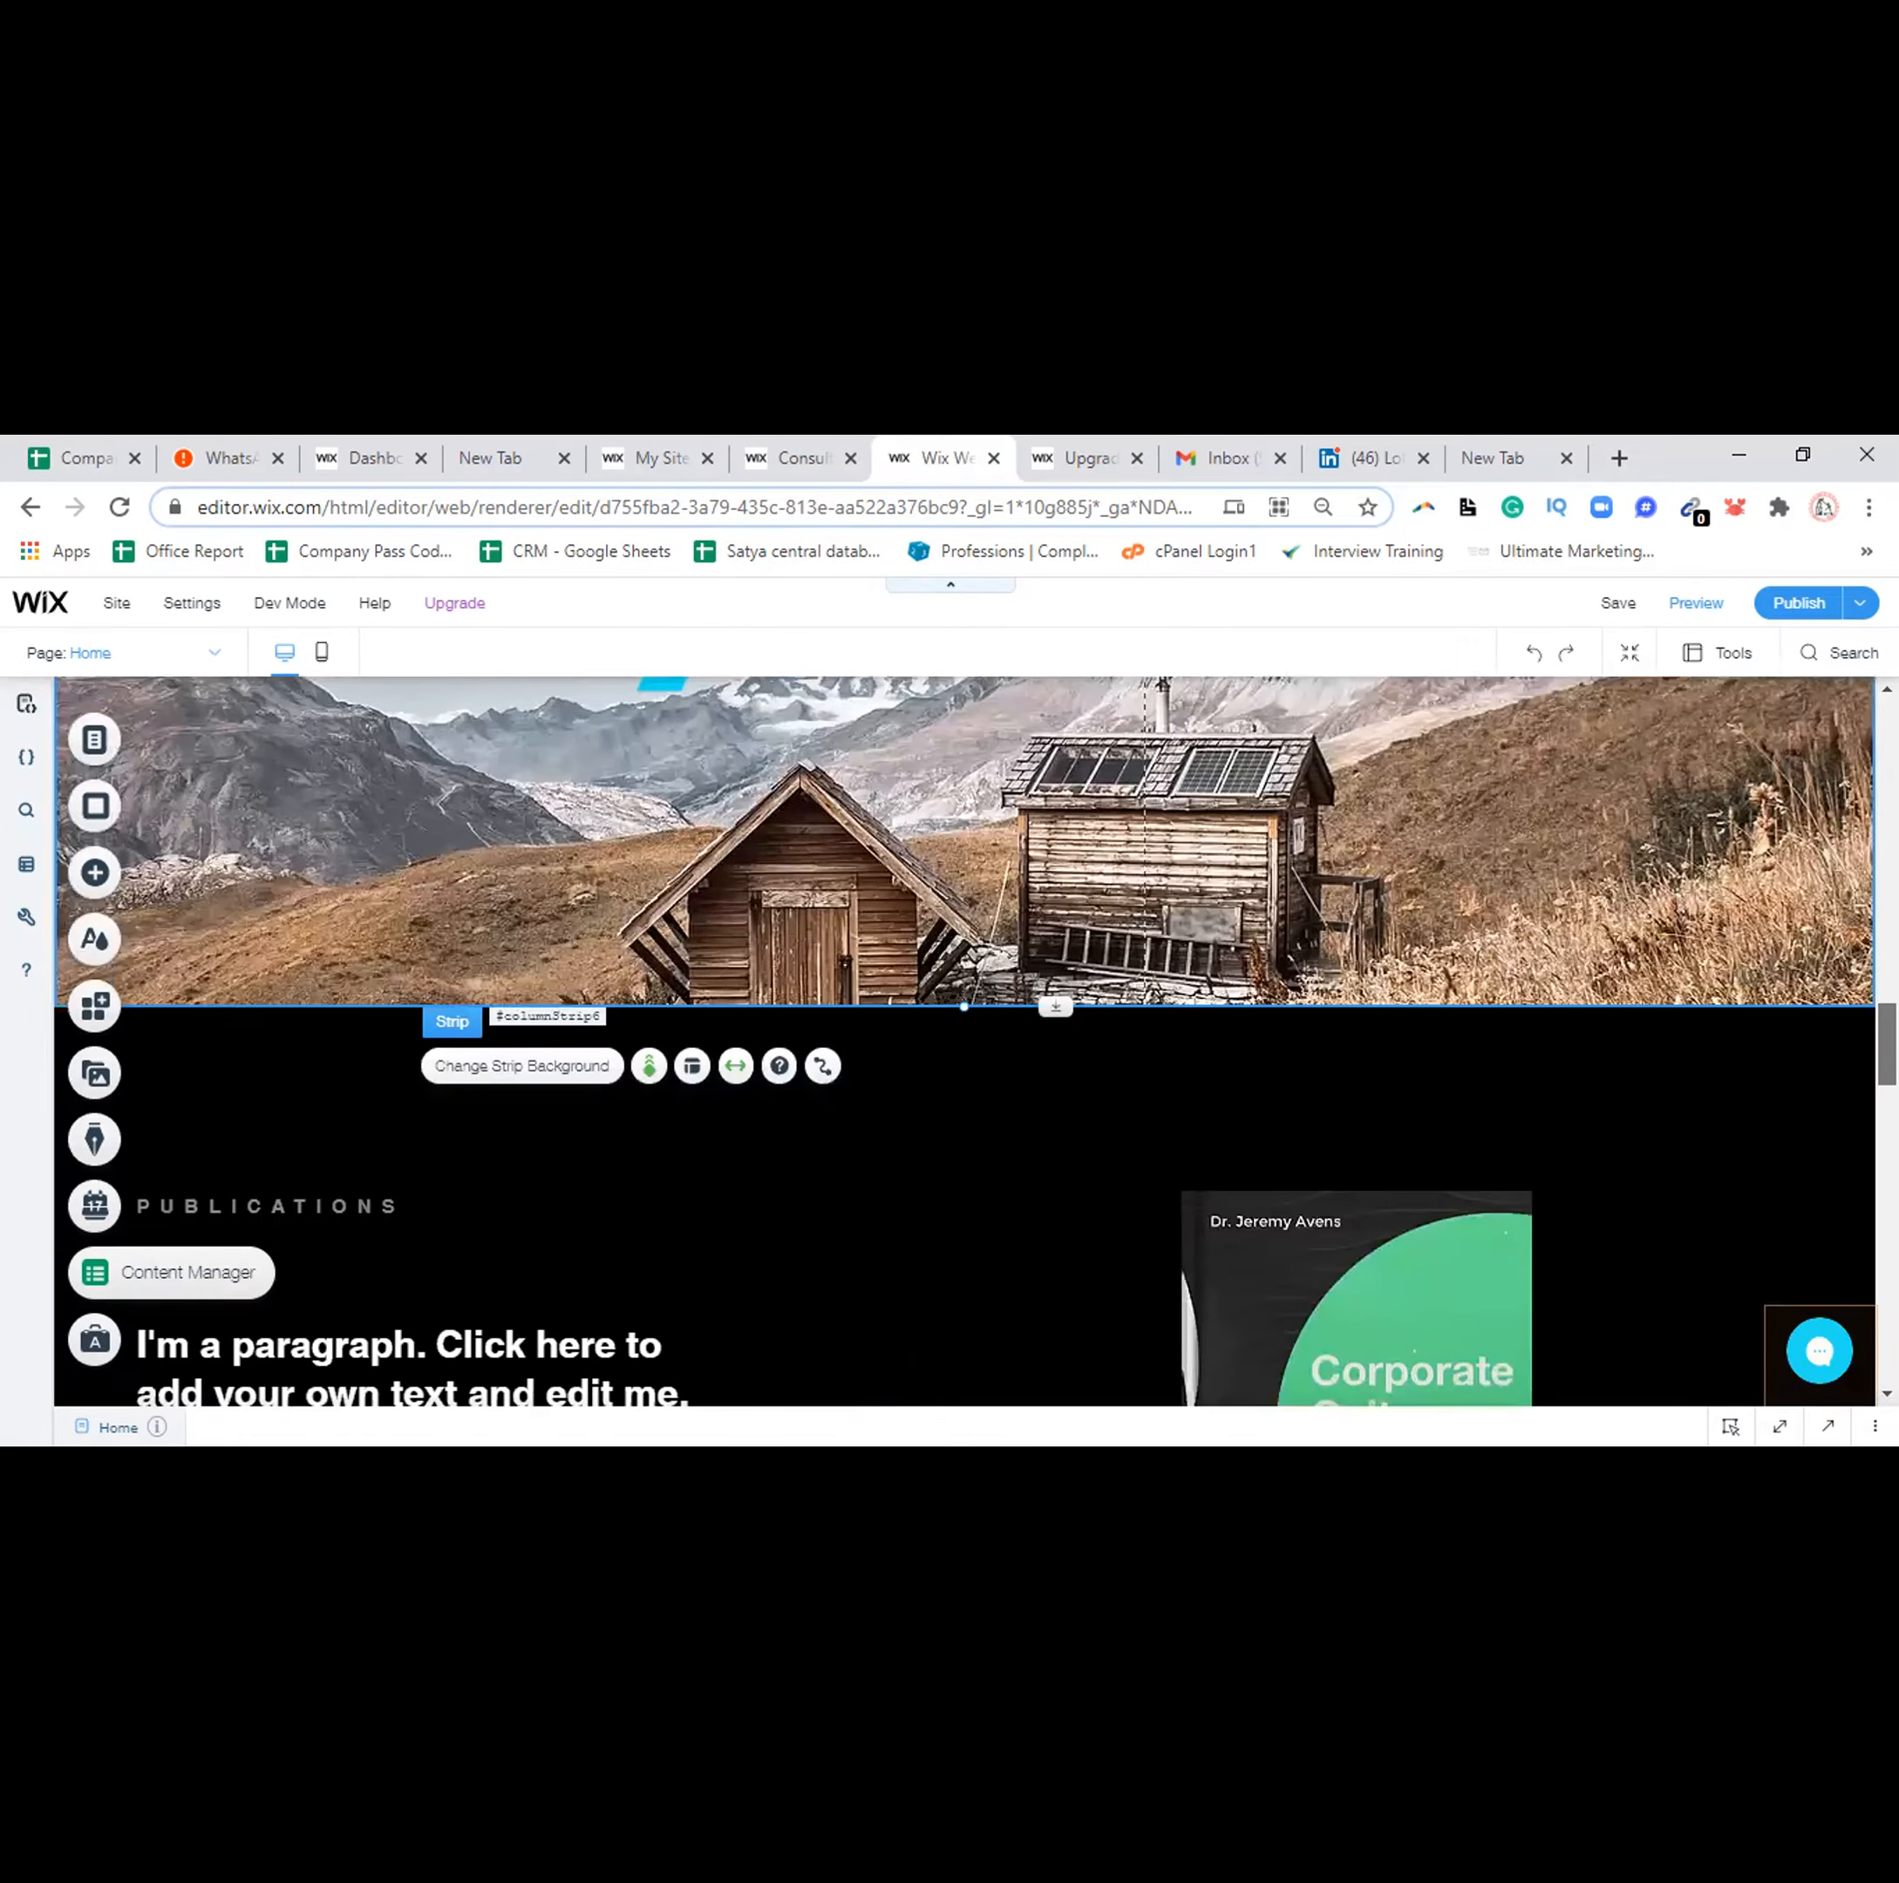
scroll(965, 1038, "down", 2)
scroll(1275, 1002, "down", 2)
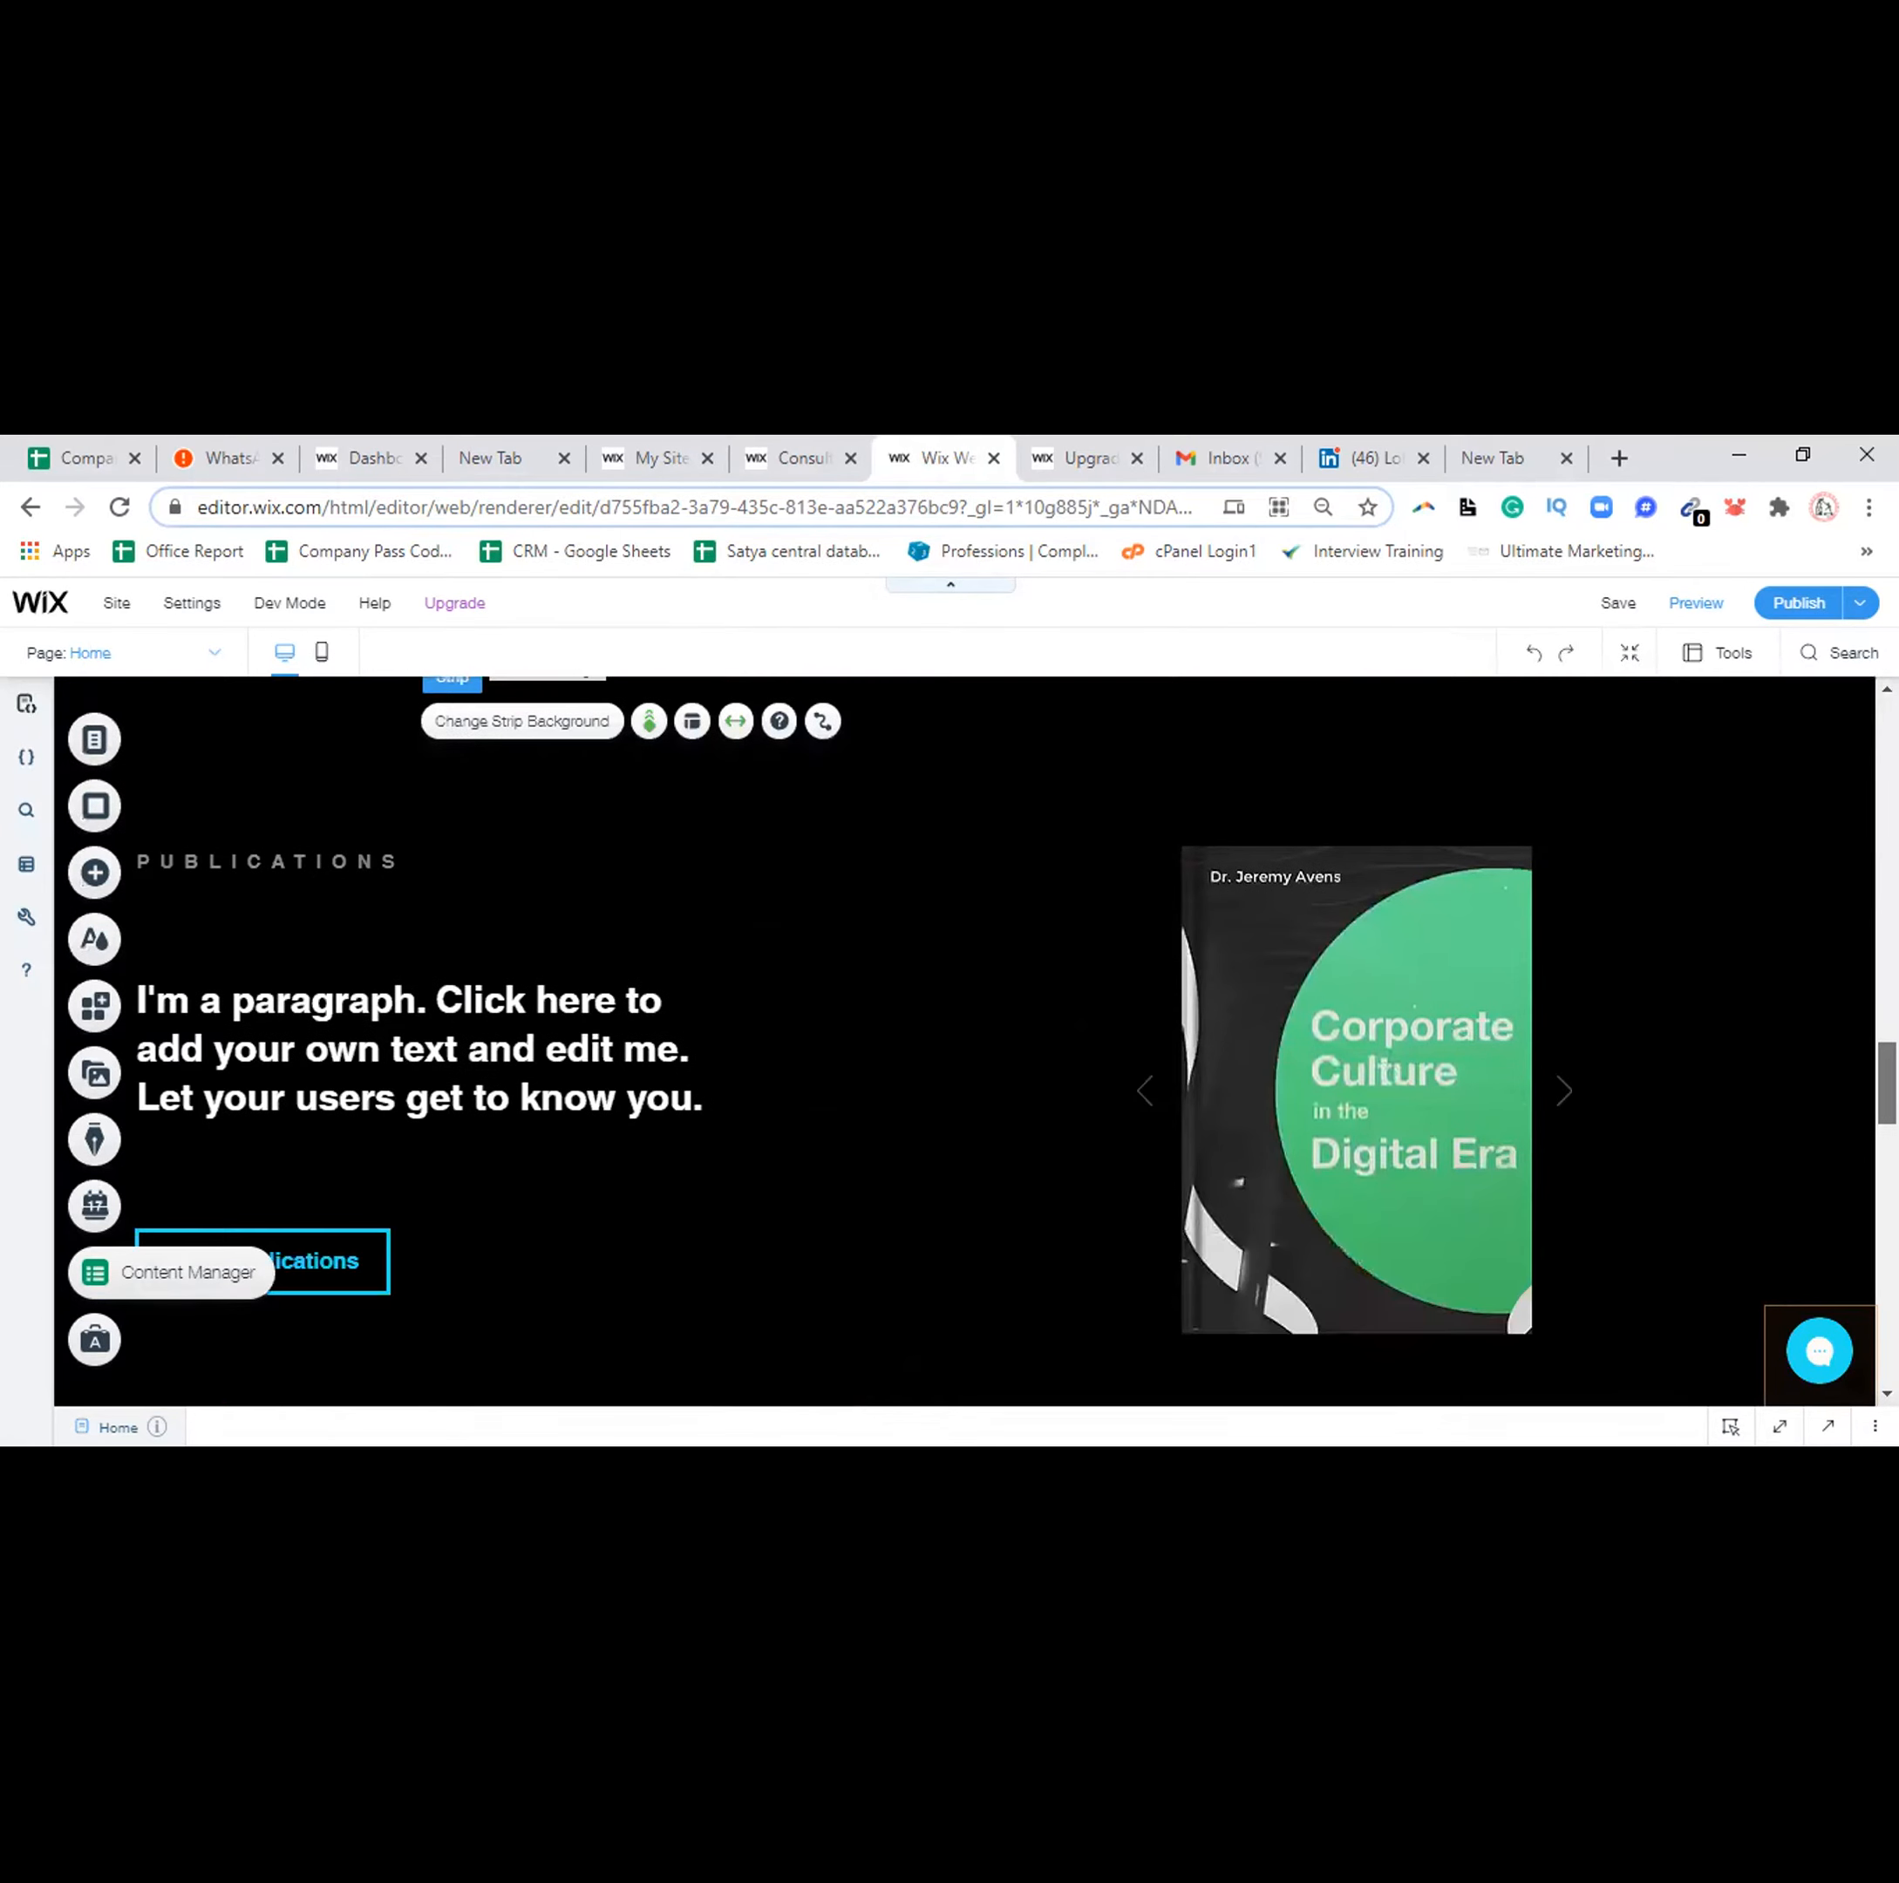
Replace the Publications placeholder paragraph with 'Get Free eBook'
left_click(1266, 986)
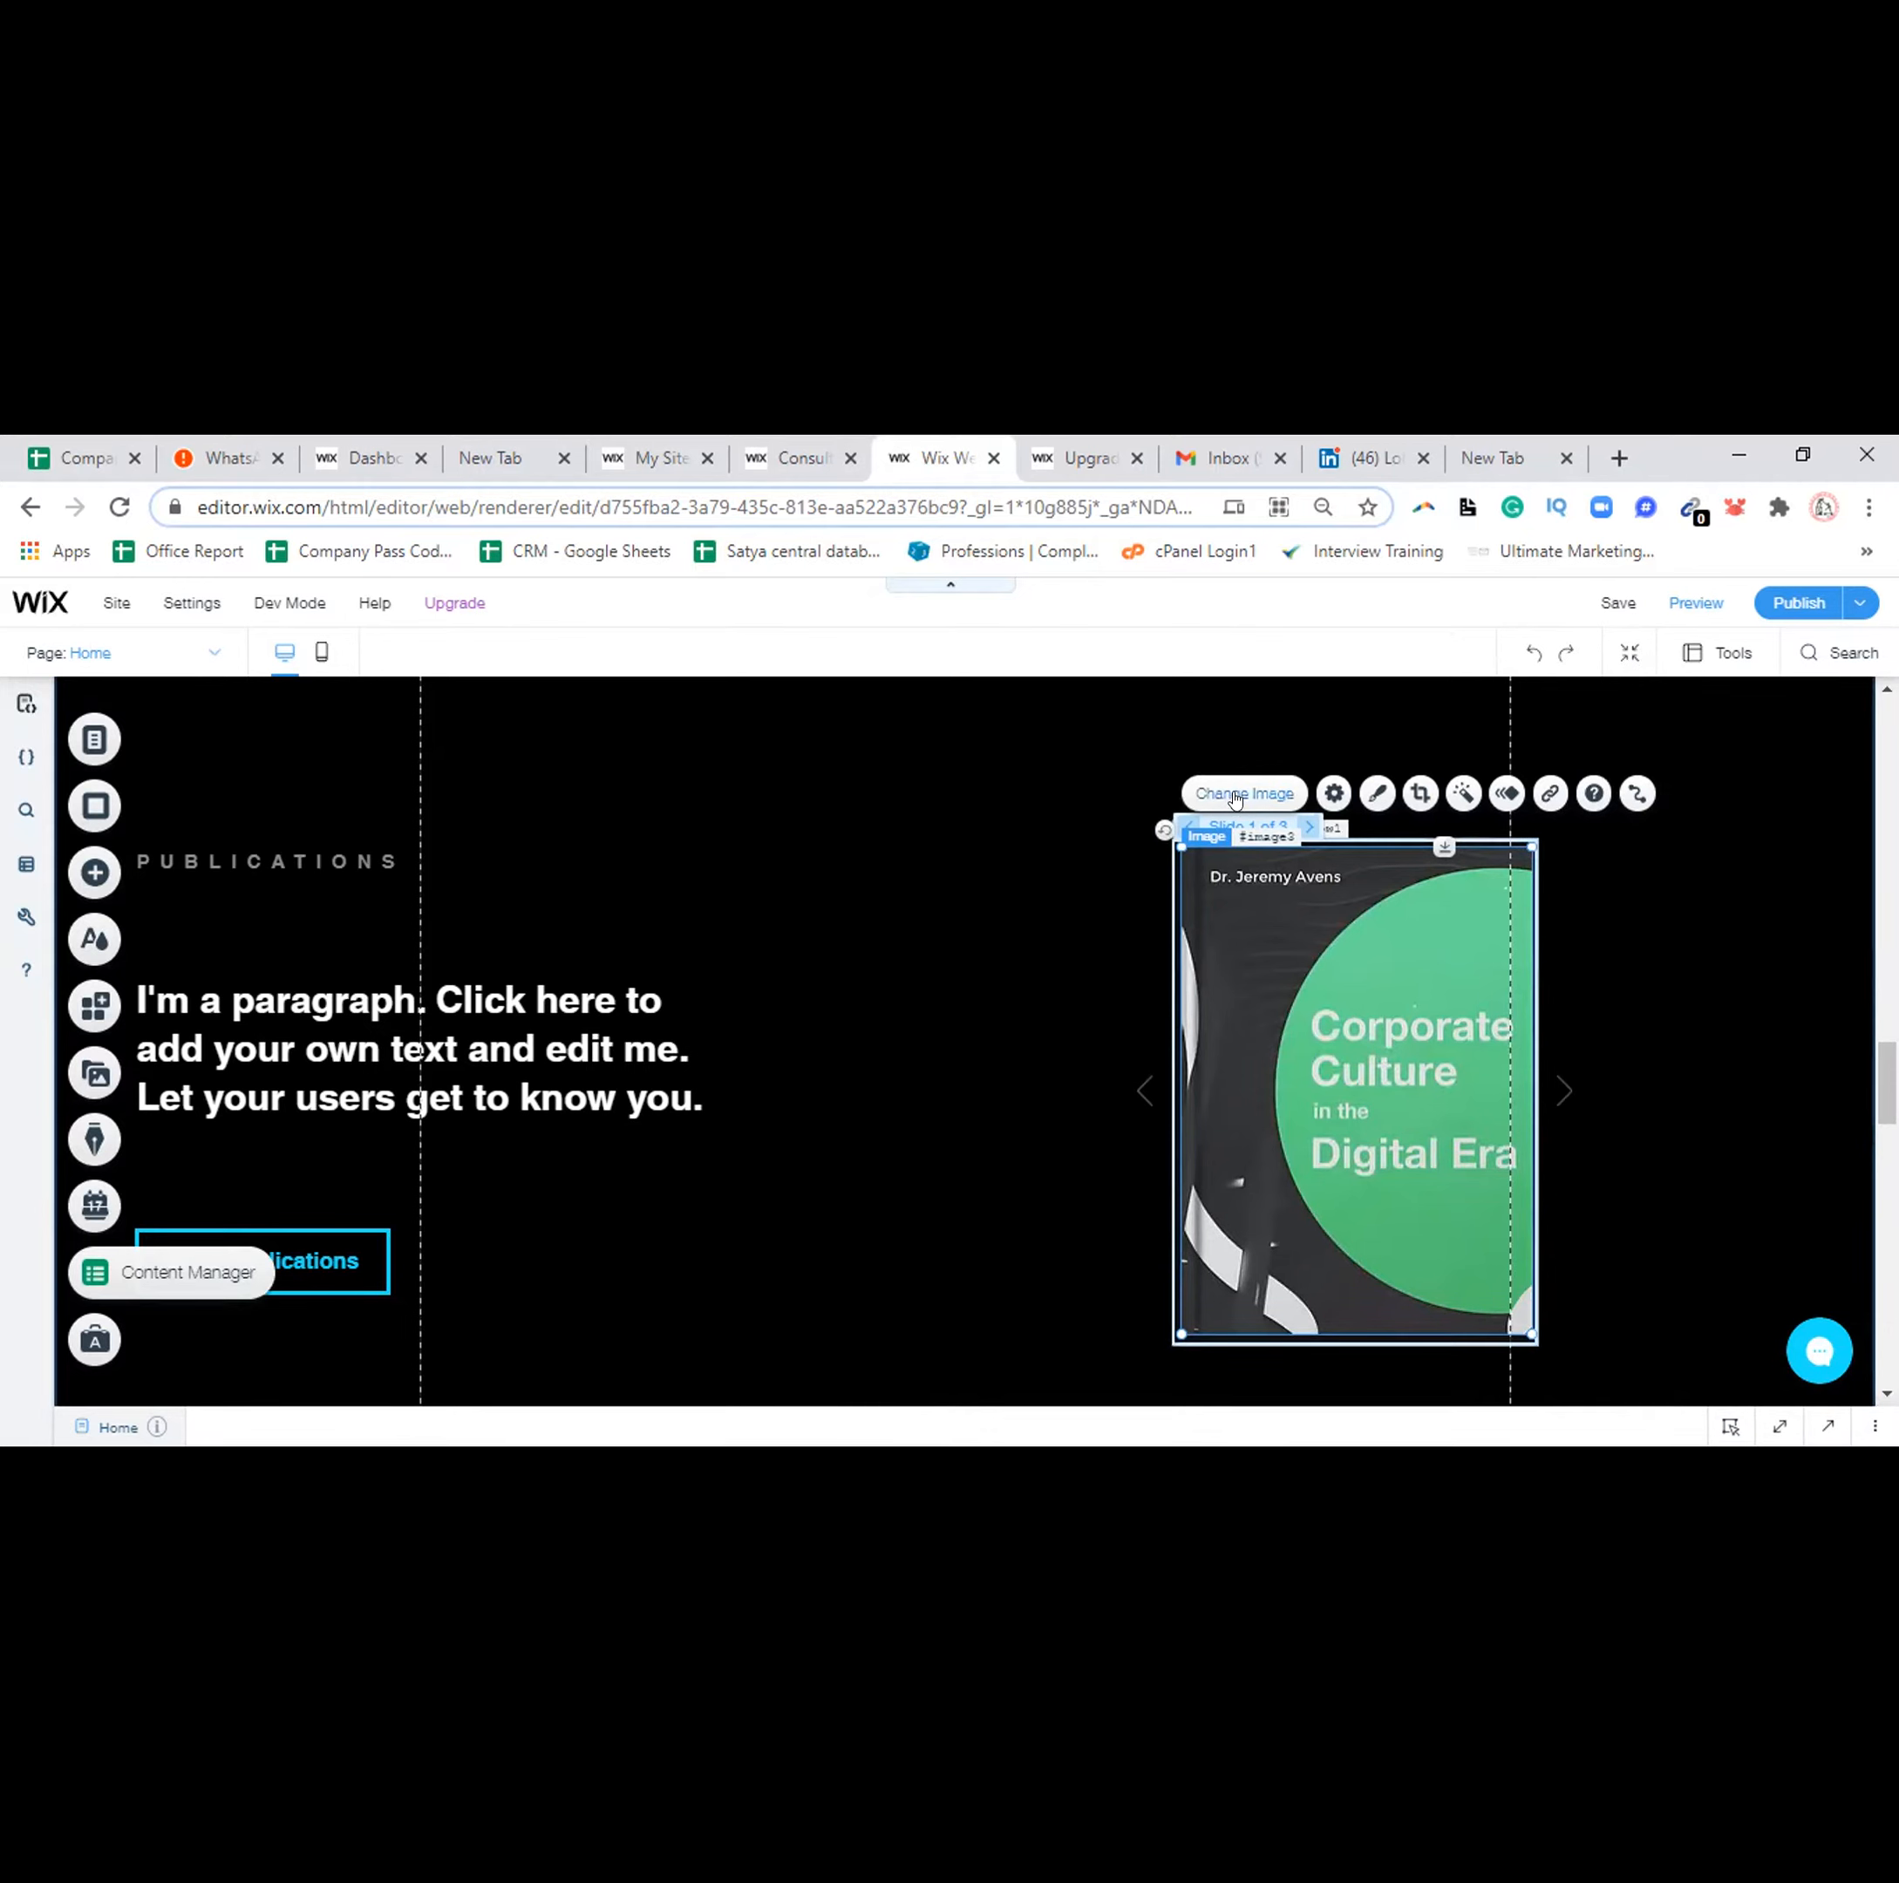
left_click(287, 983)
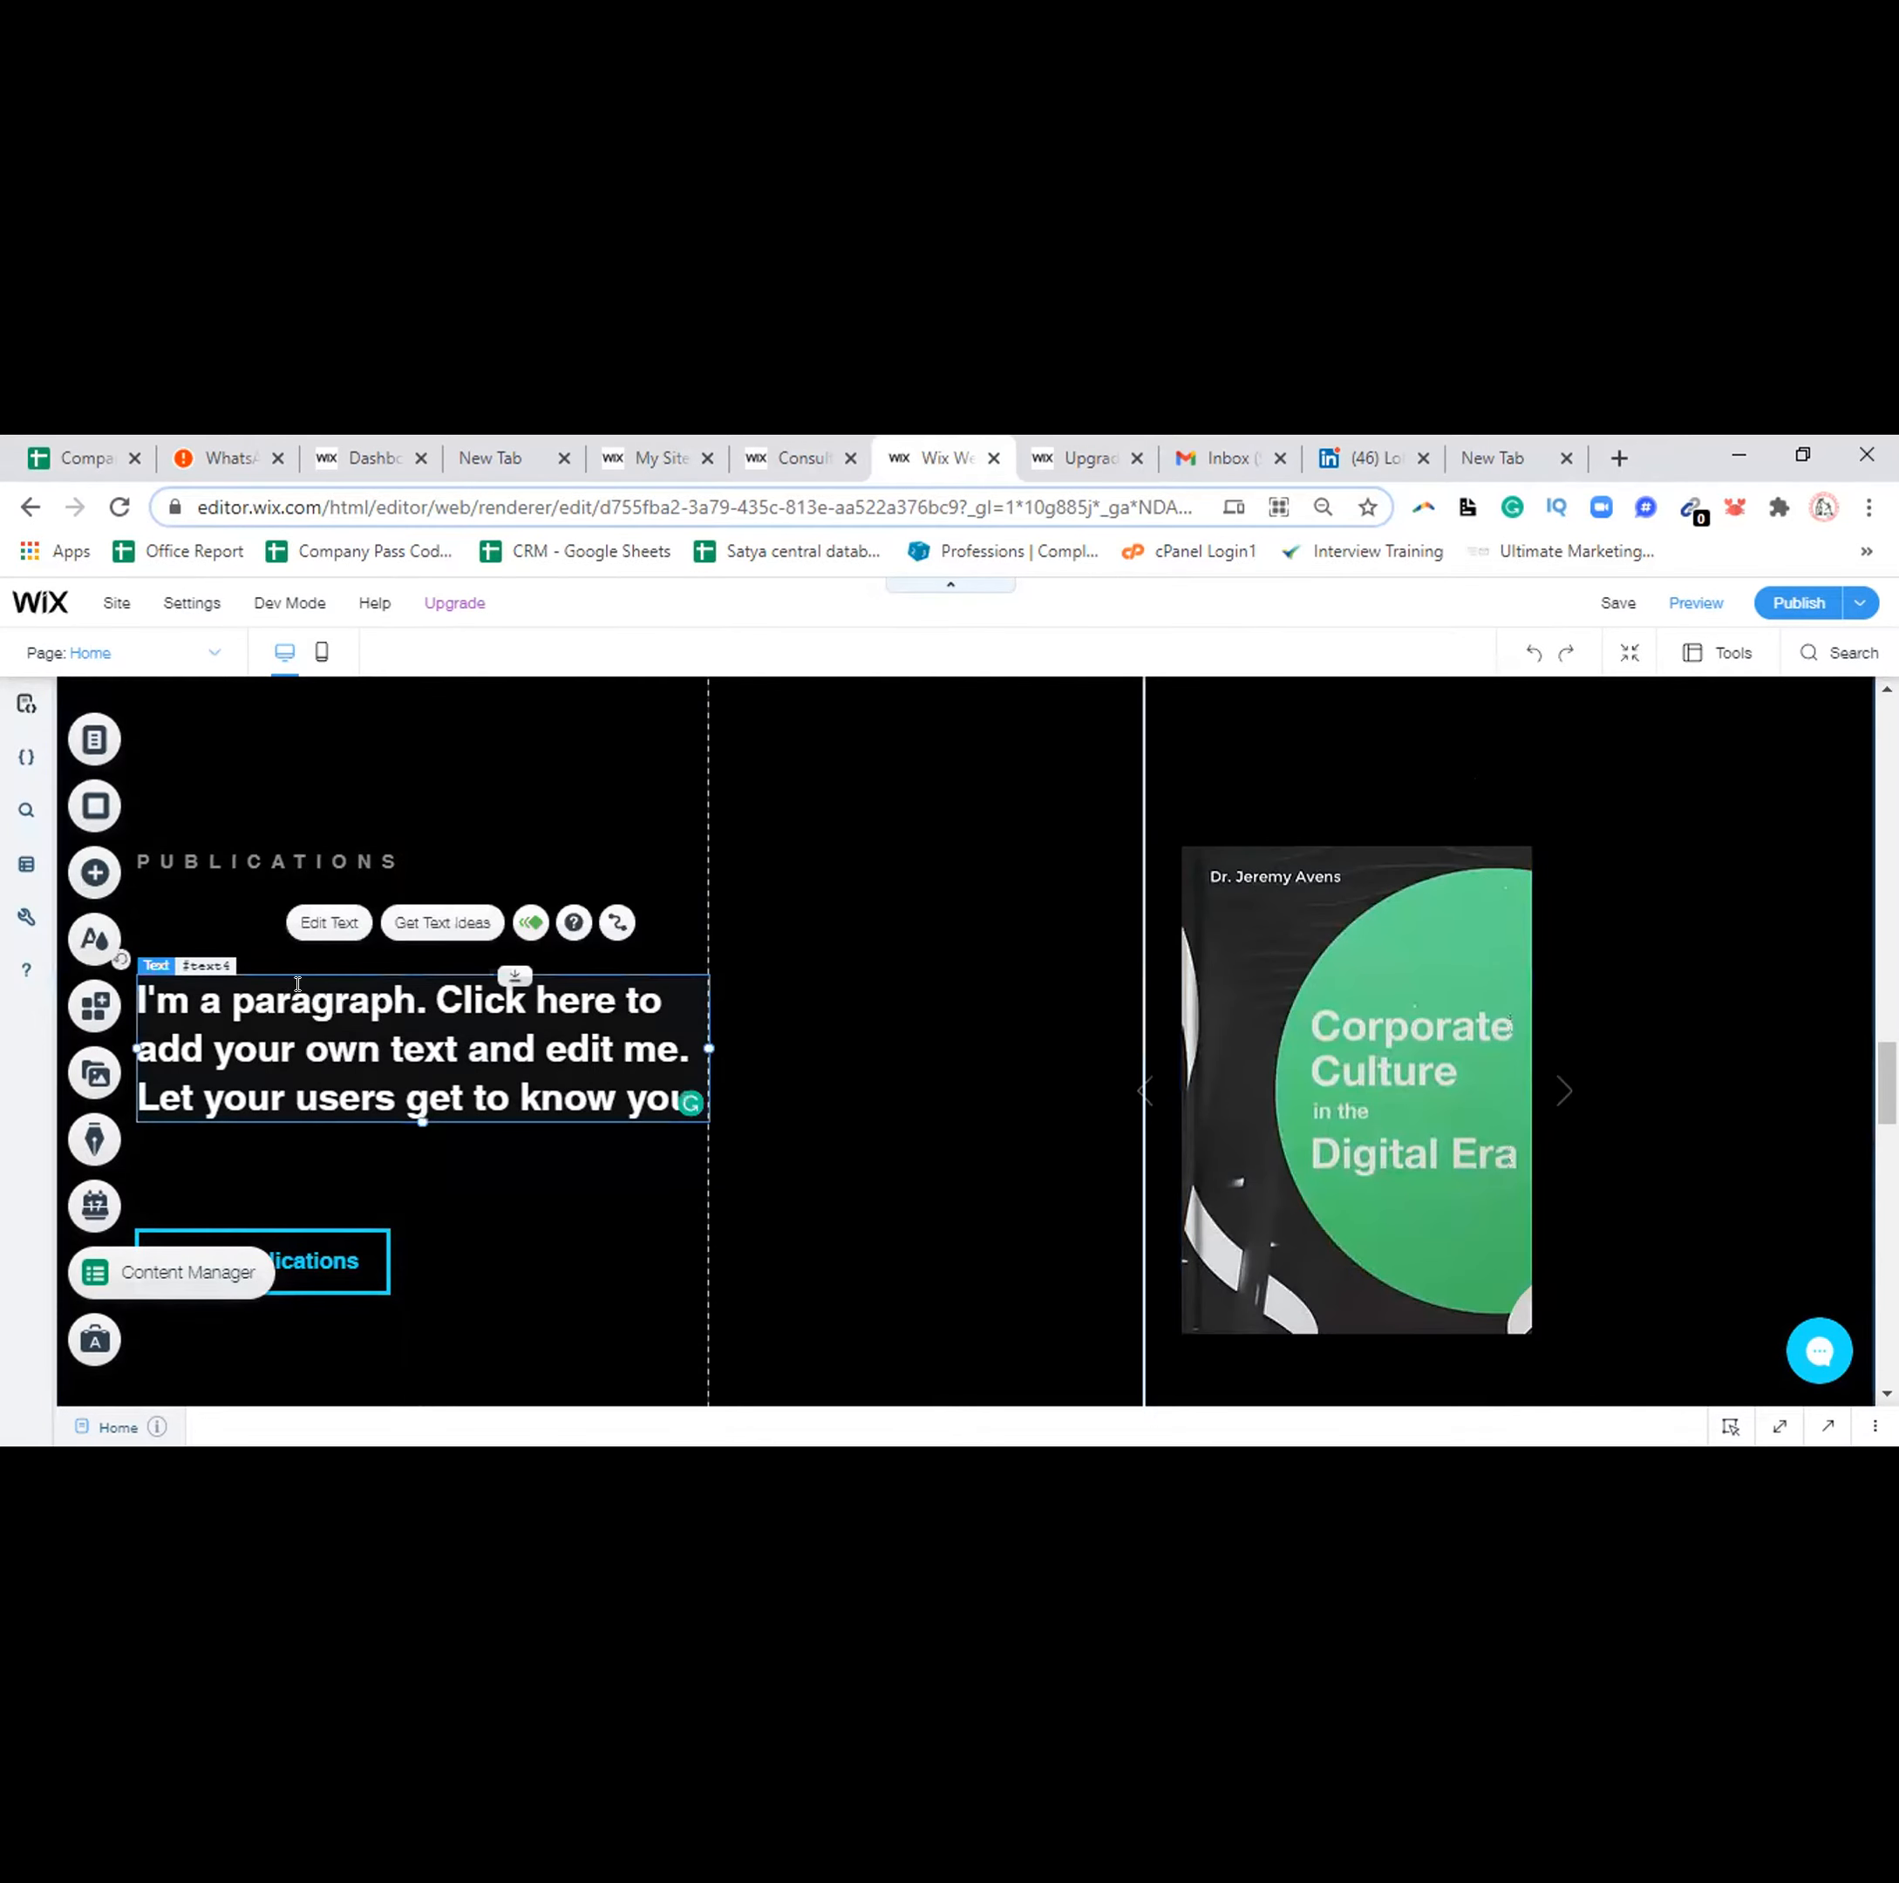
double_click(296, 984)
type("Get Free e")
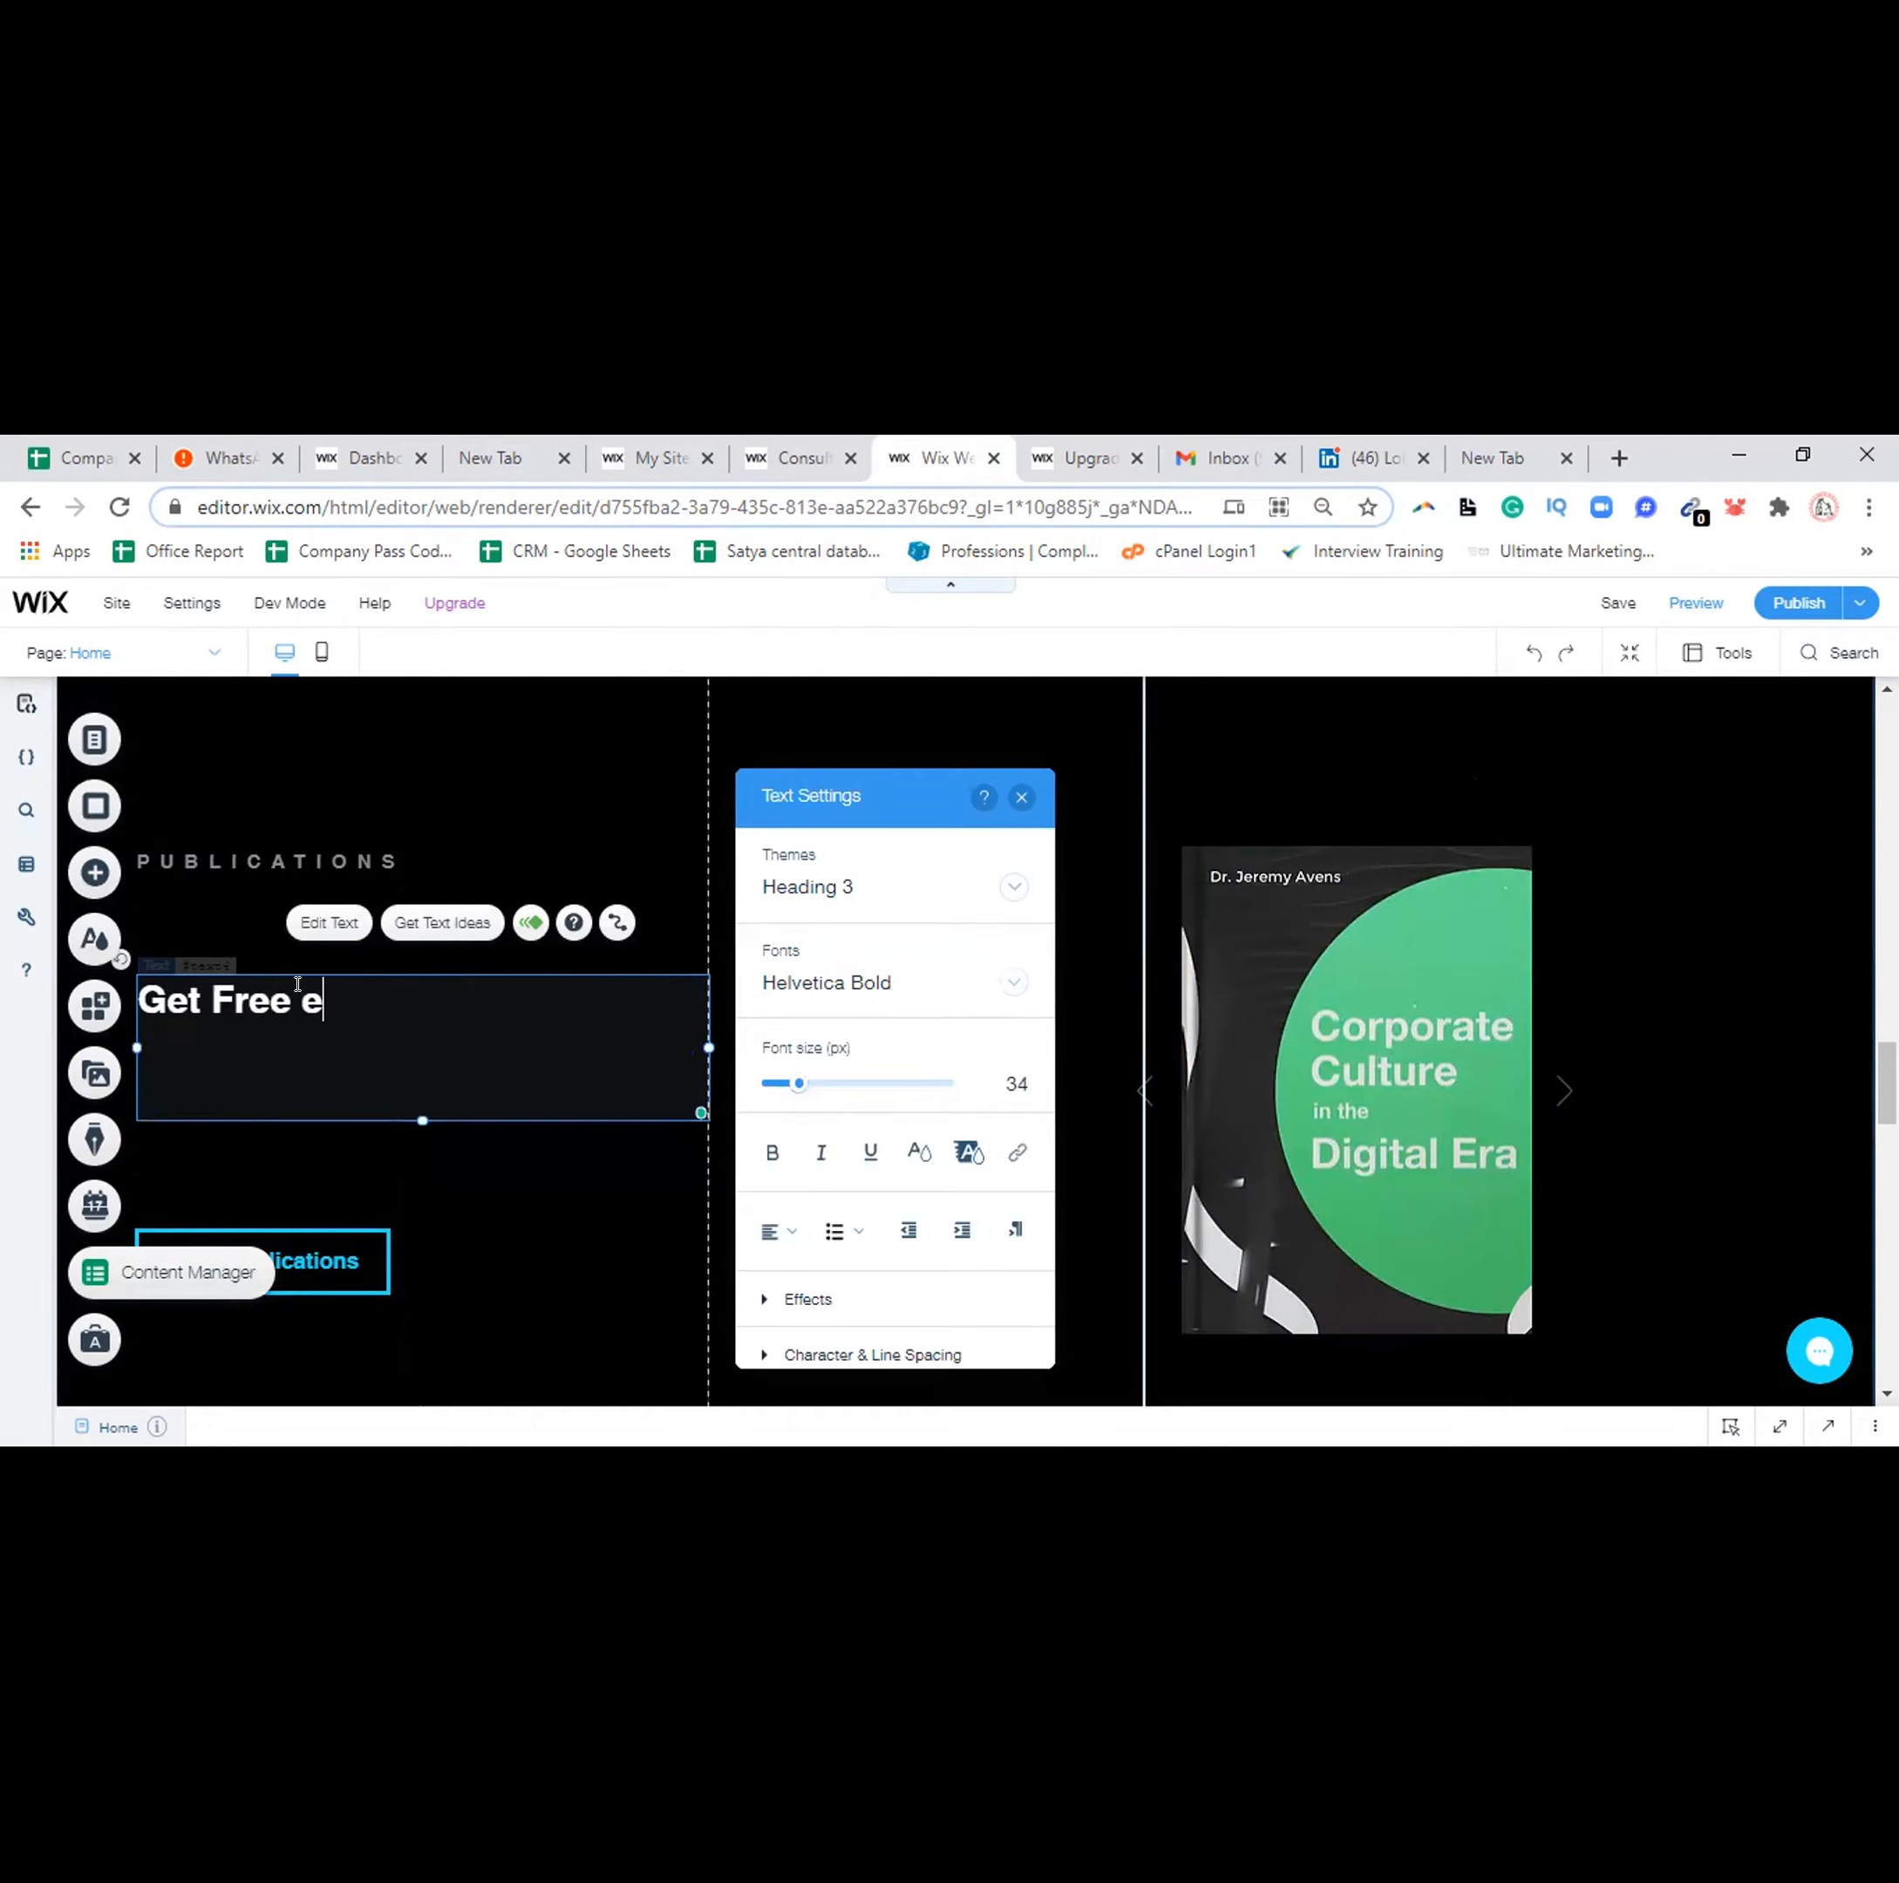
type("Book")
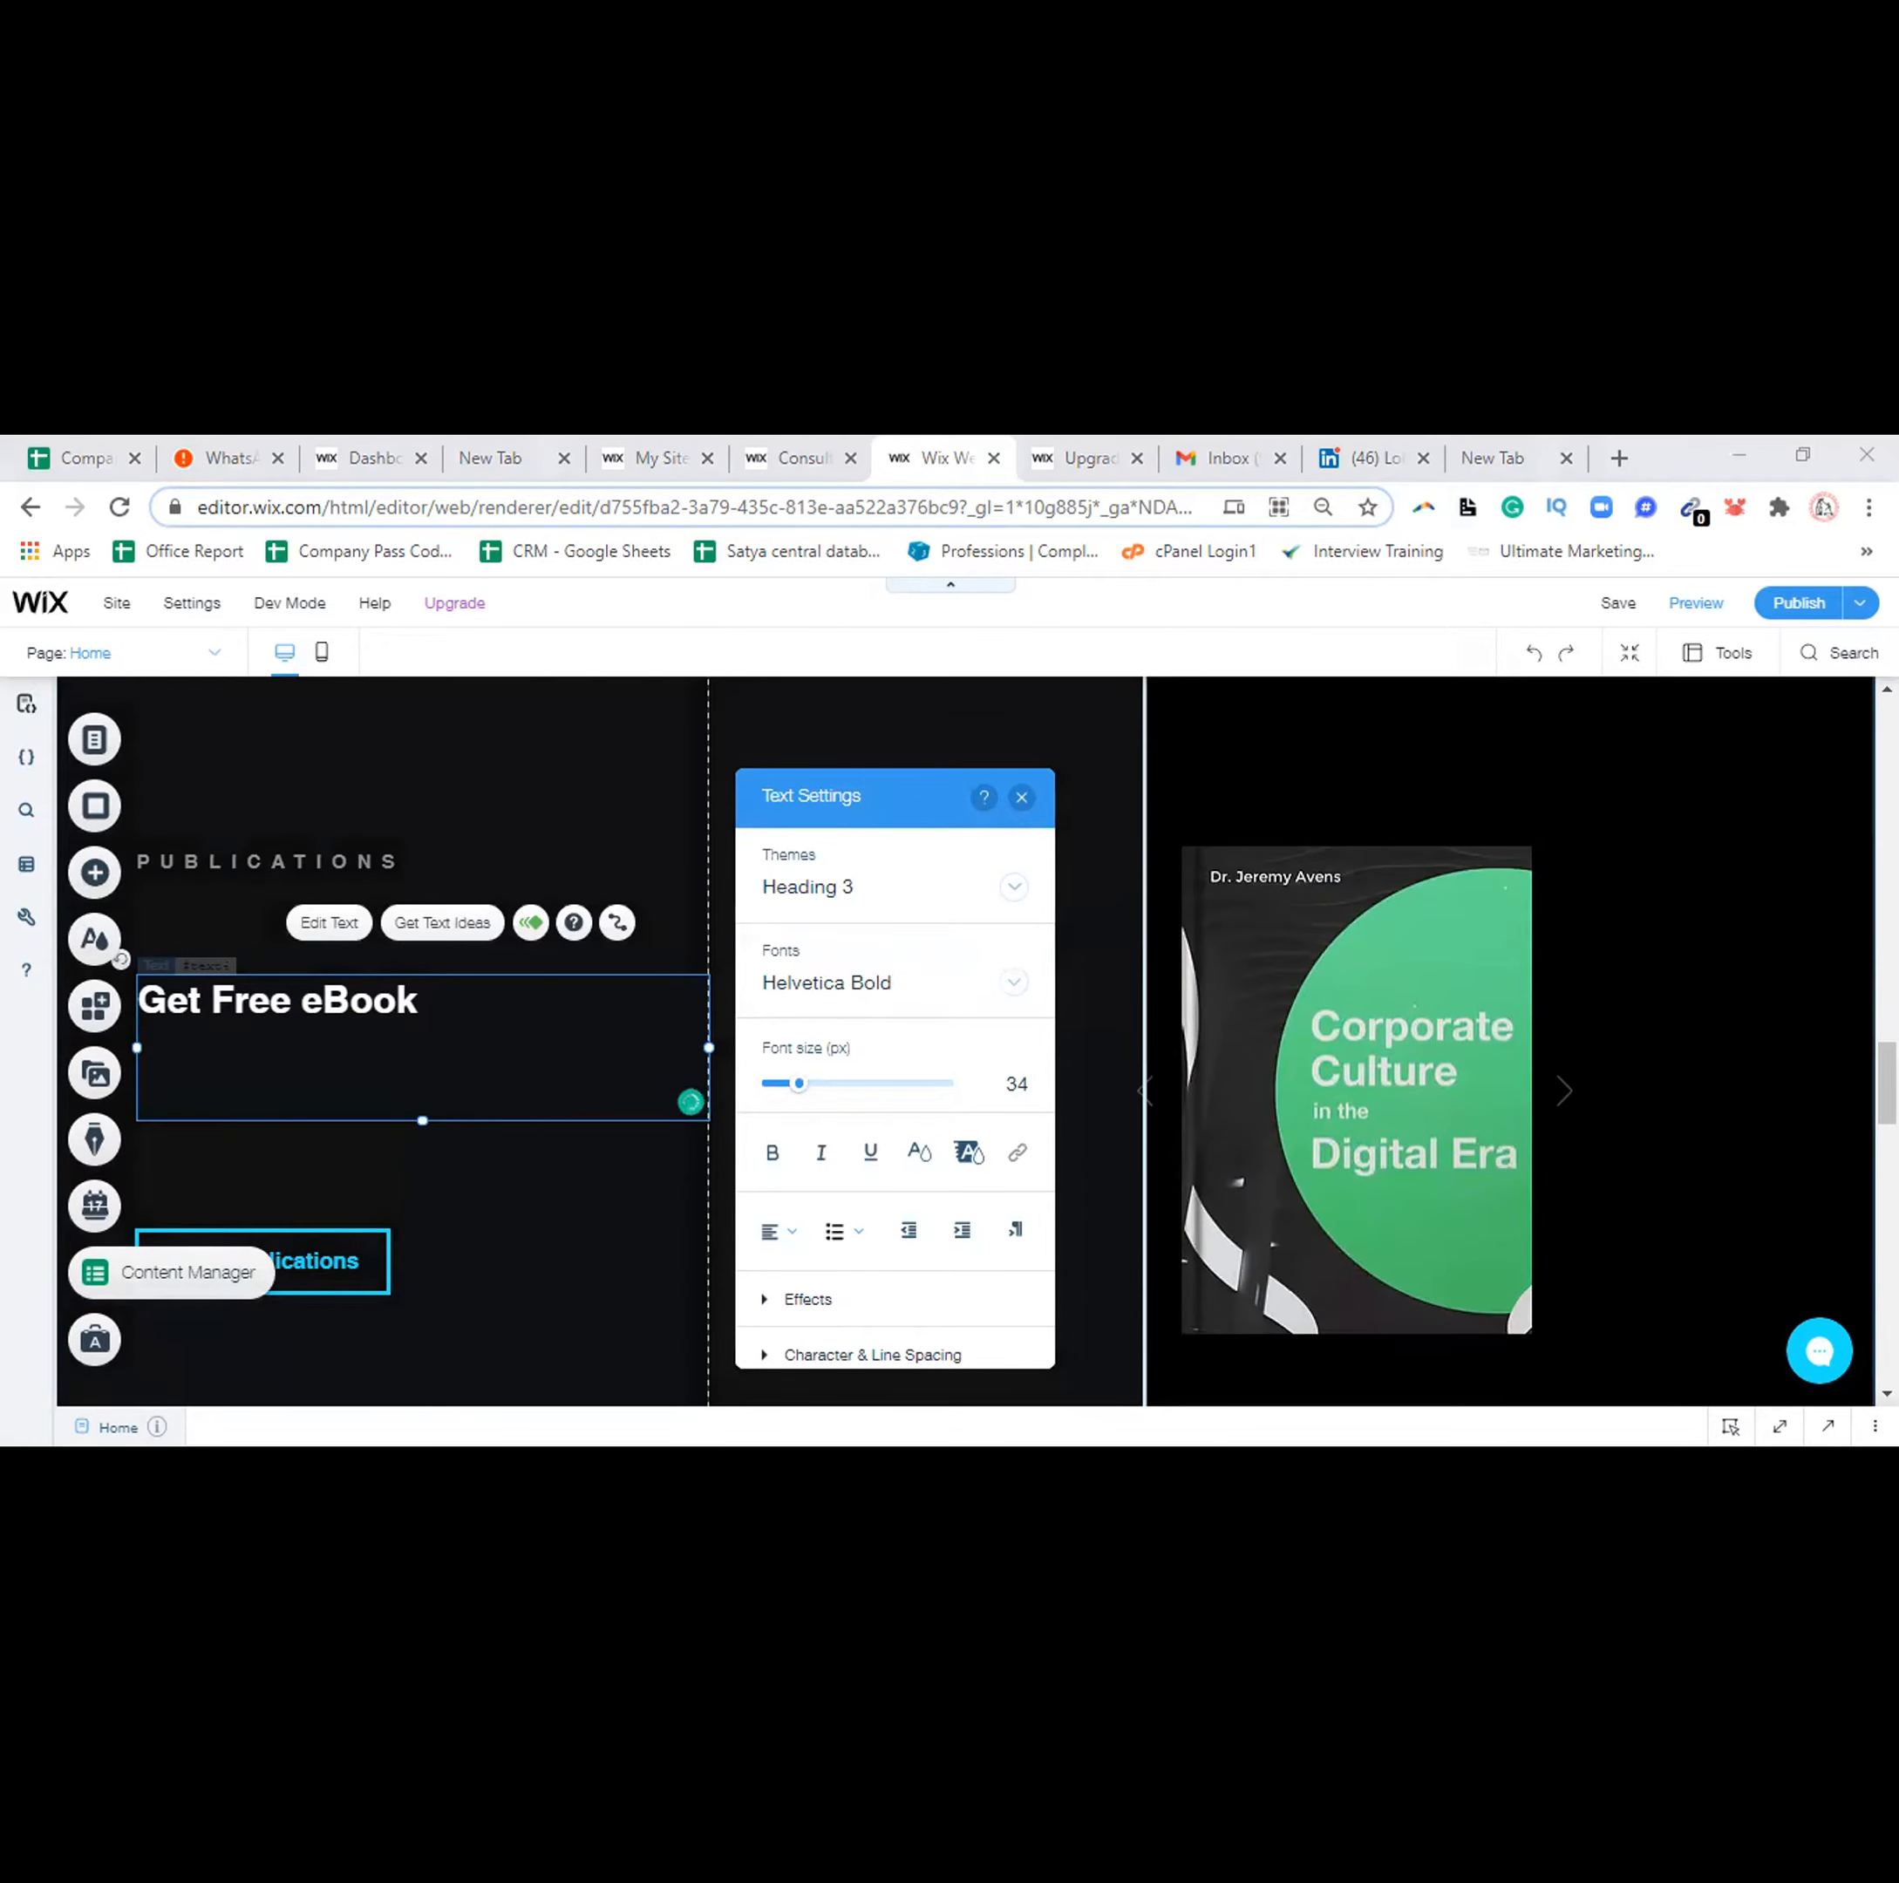
Replace the Speaking section's placeholder text with 'Margdarshan Guru'
scroll(593, 1038, "down", 3)
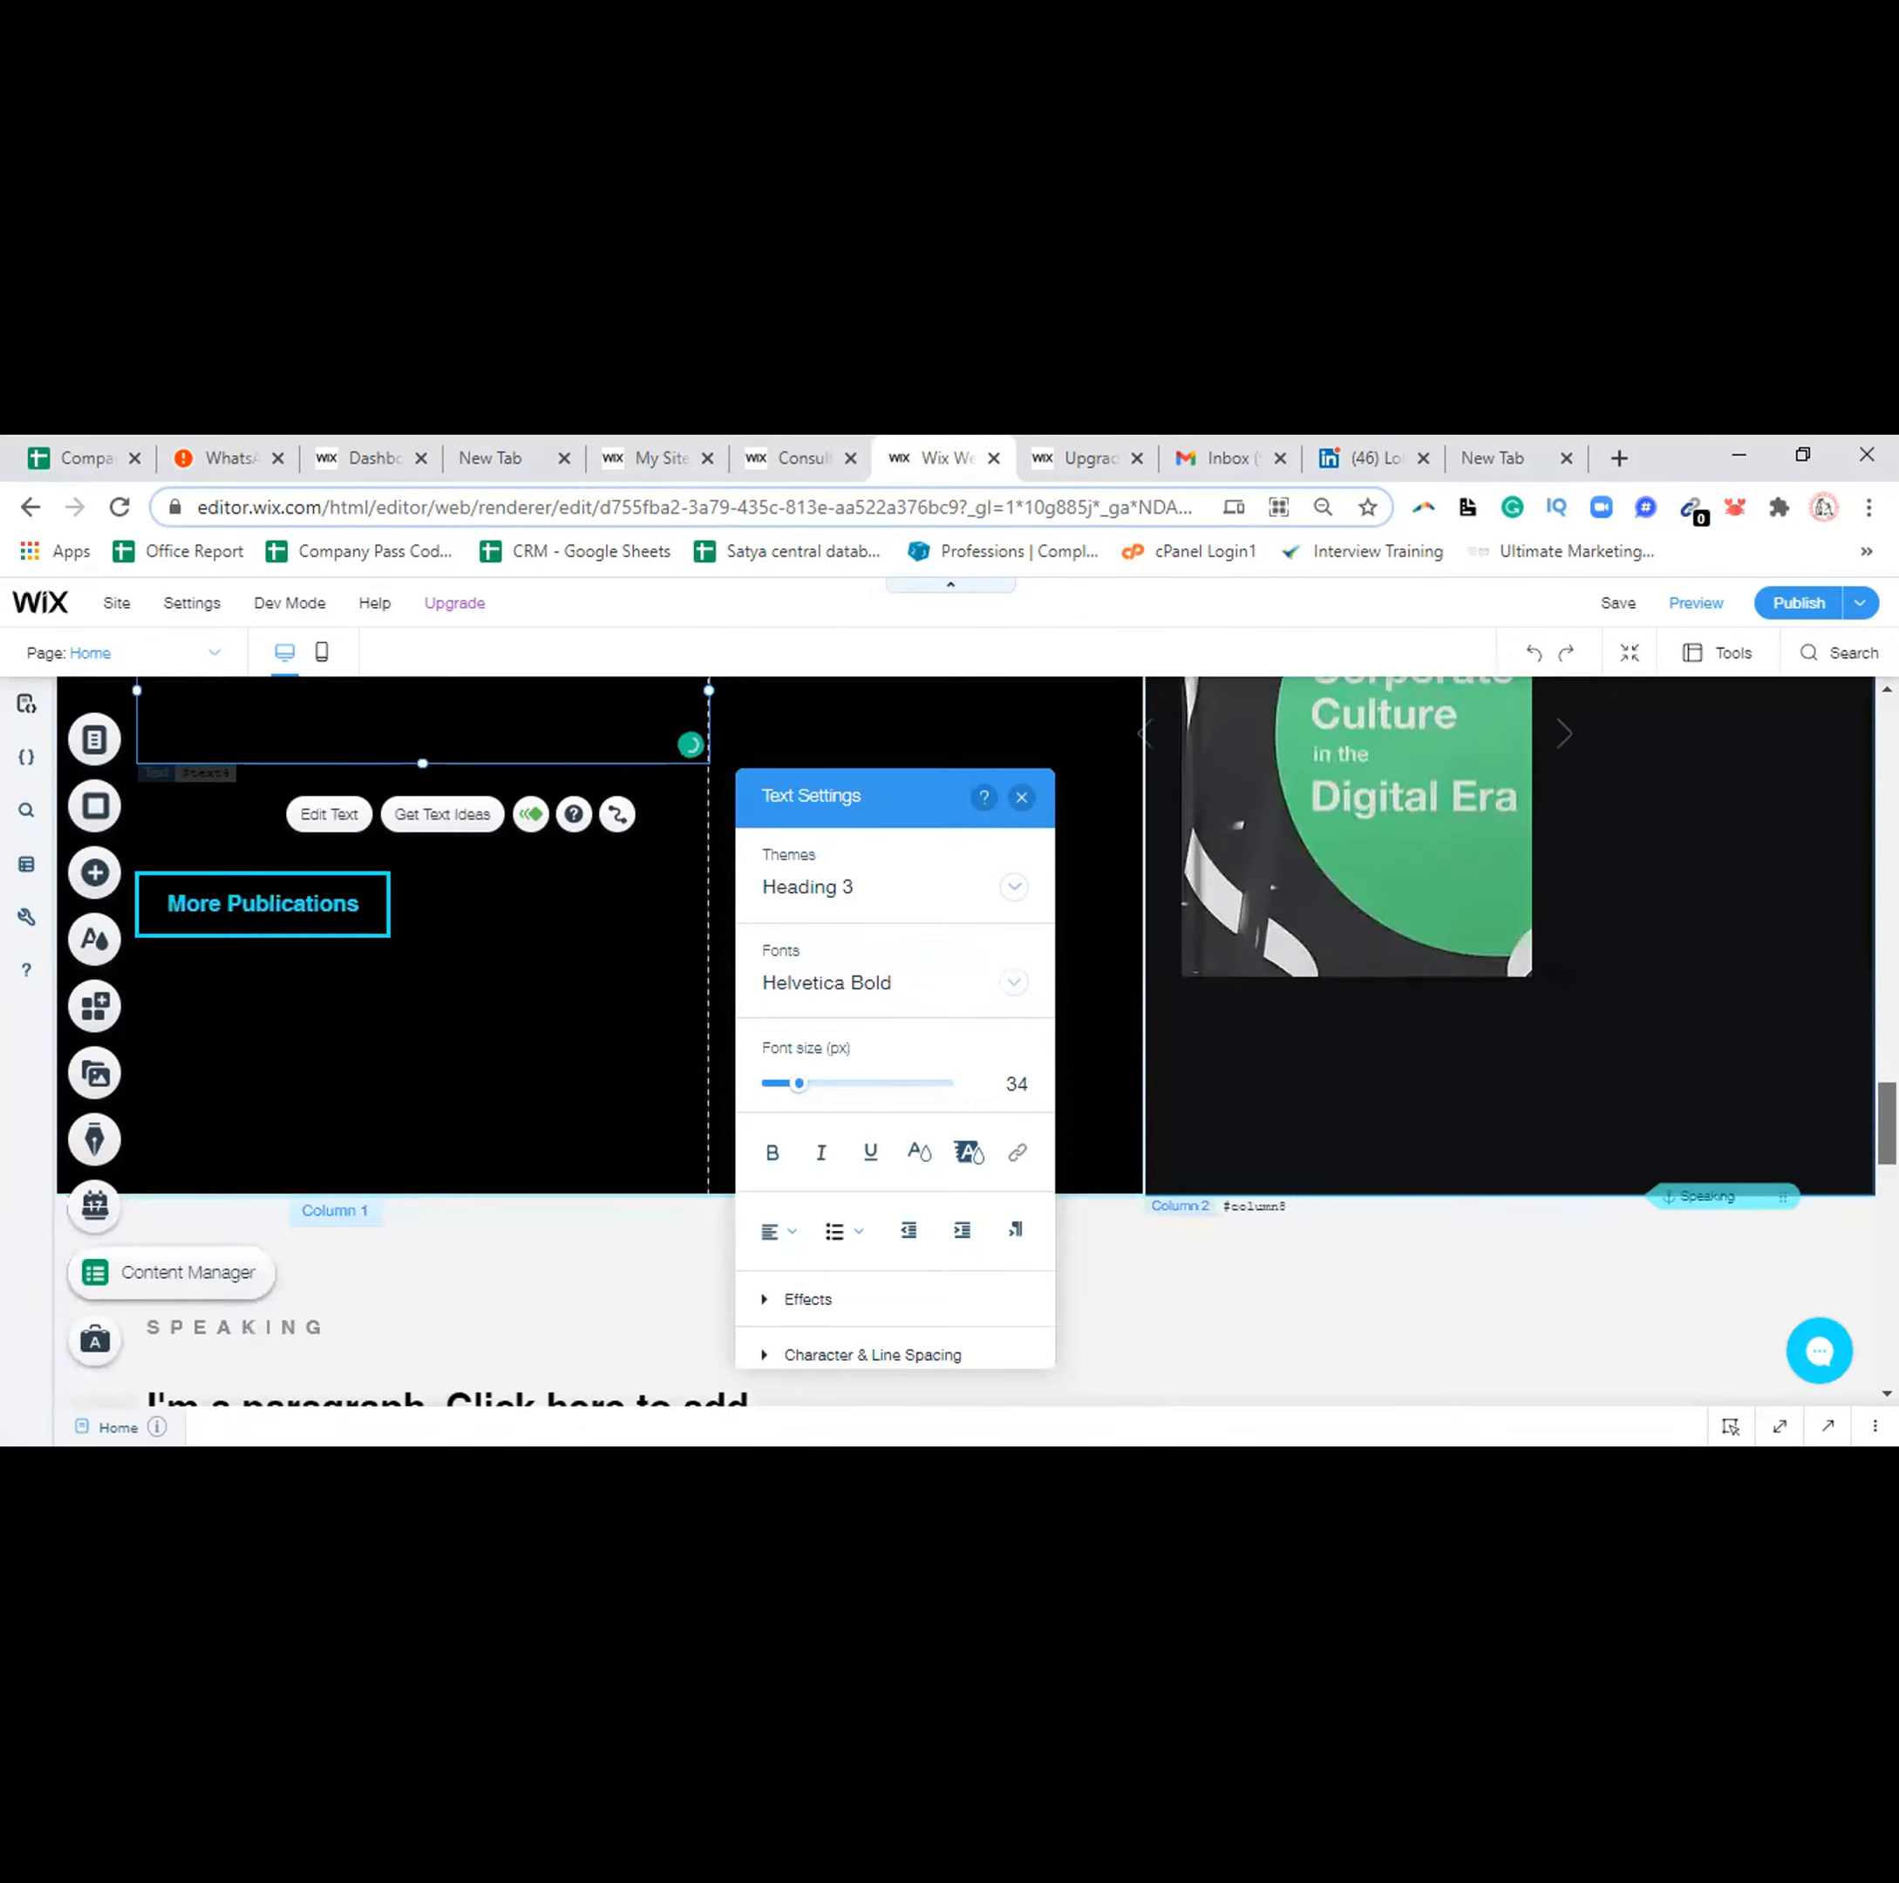
scroll(1602, 1064, "down", 2)
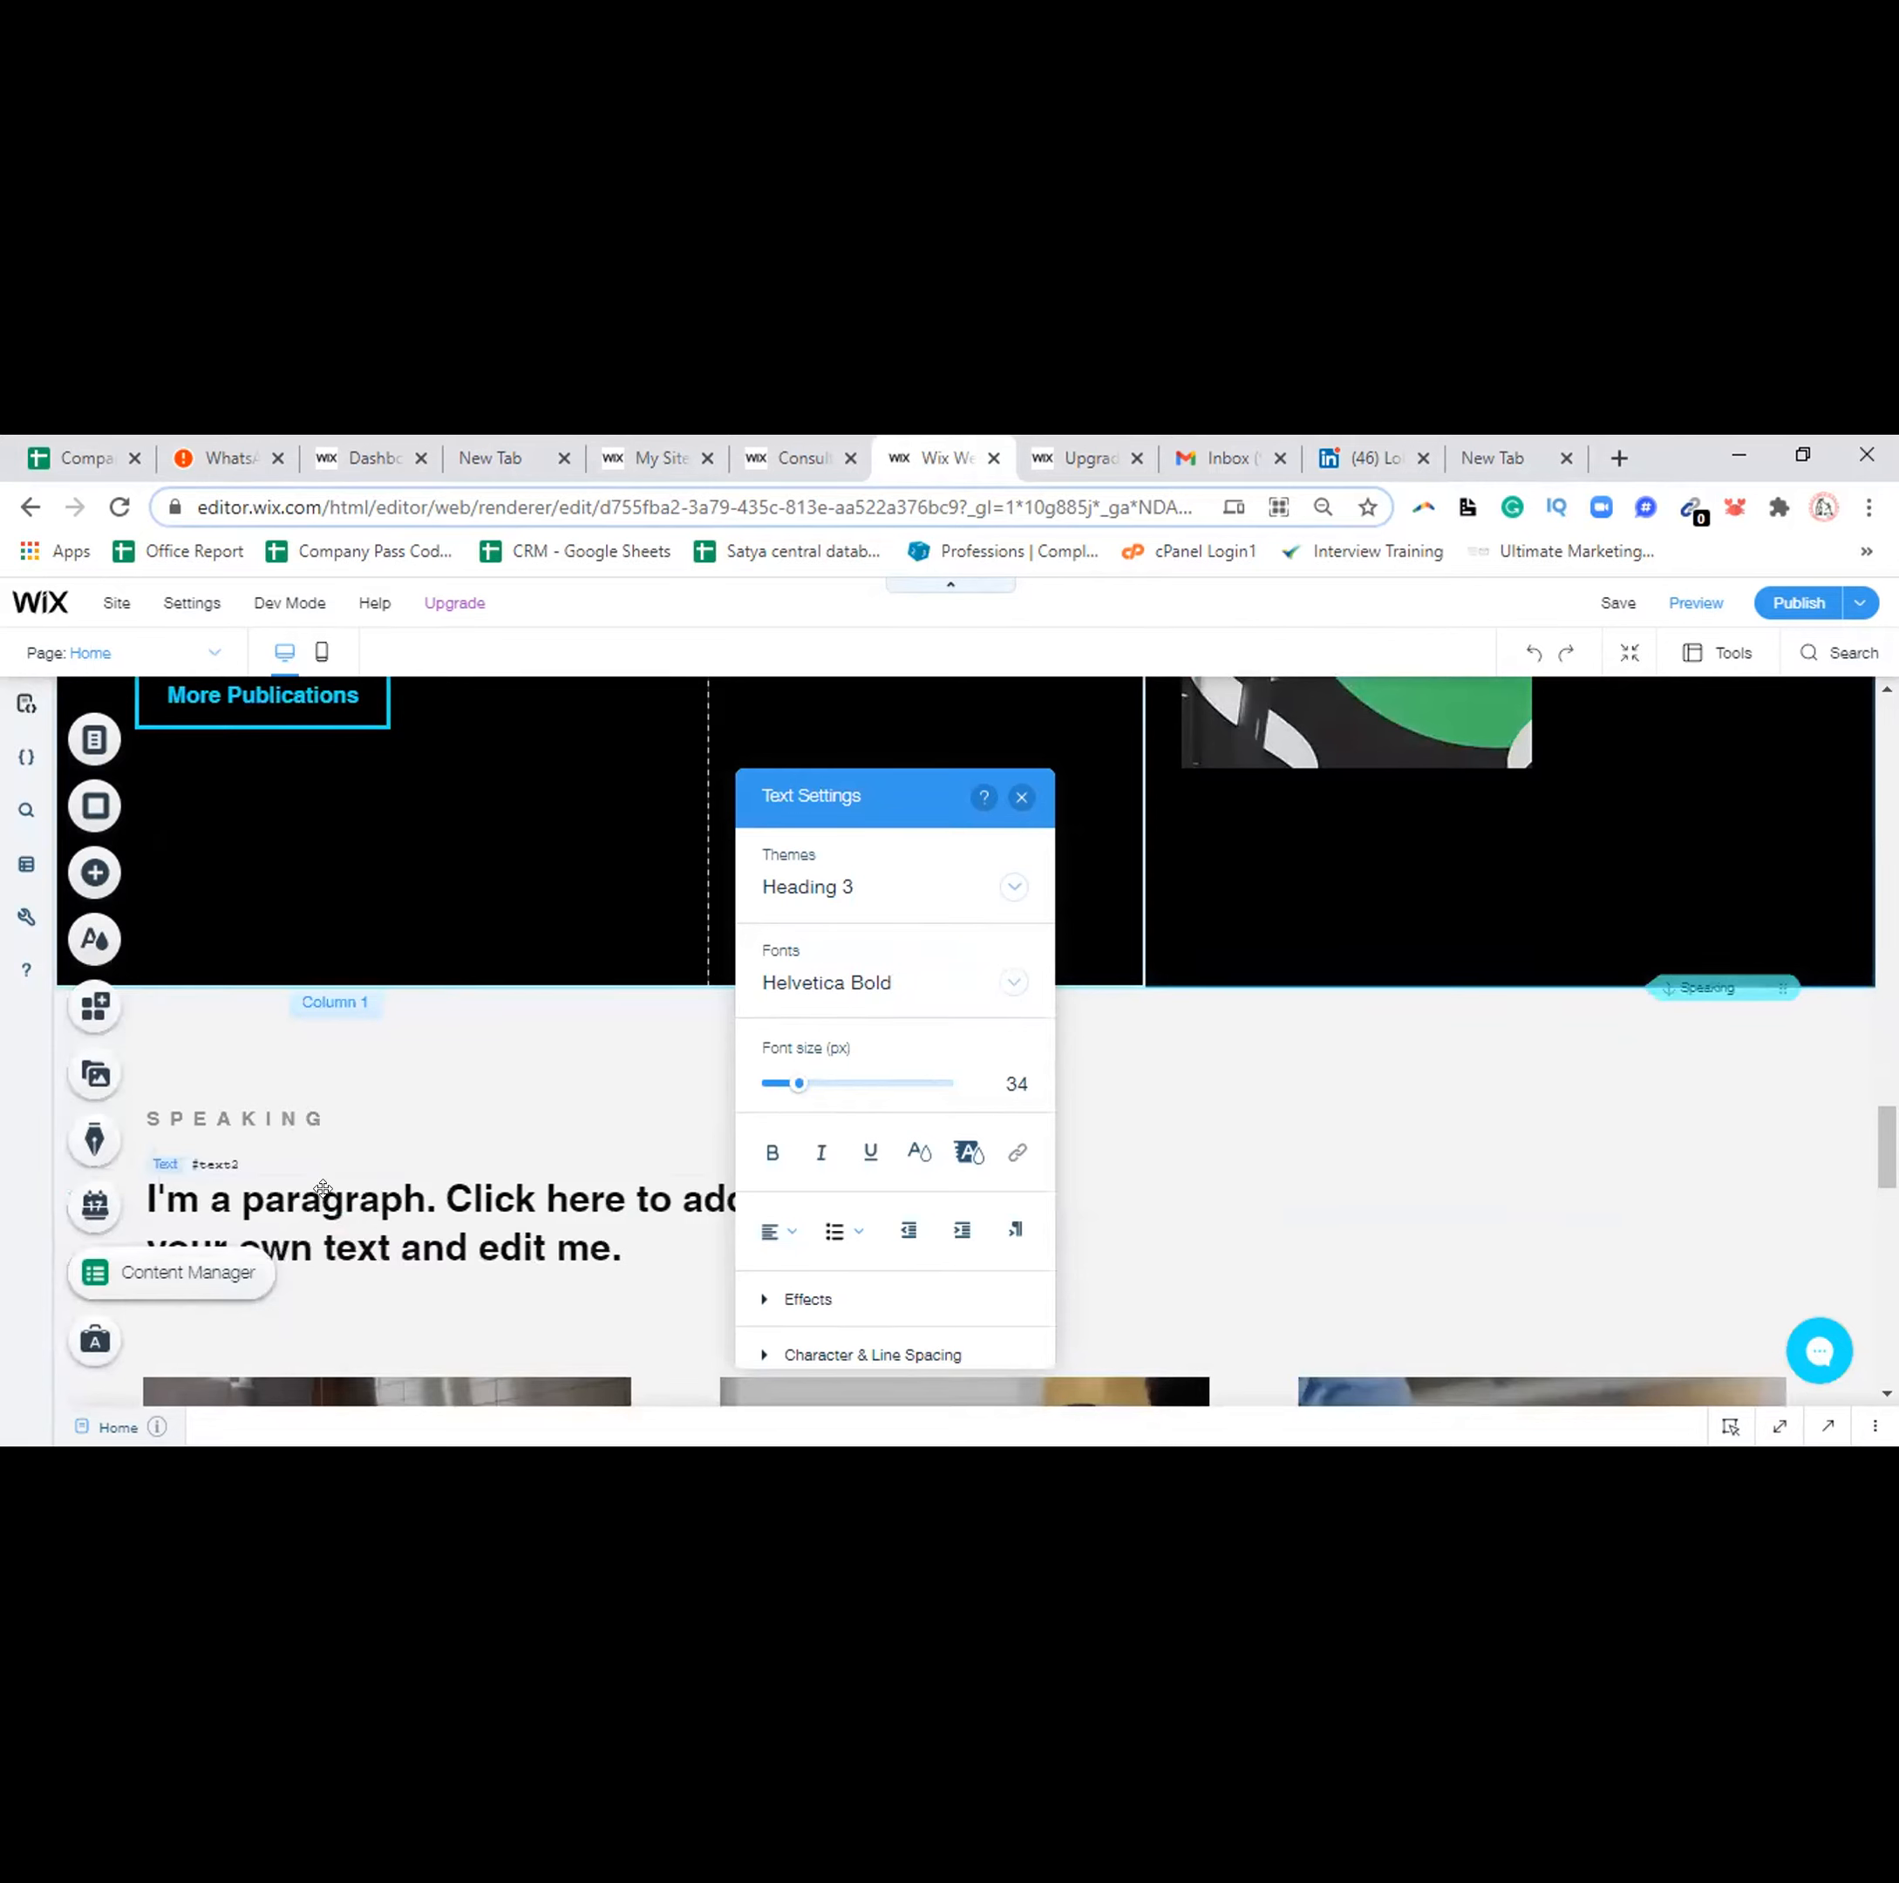
left_click(323, 1187)
double_click(326, 1187)
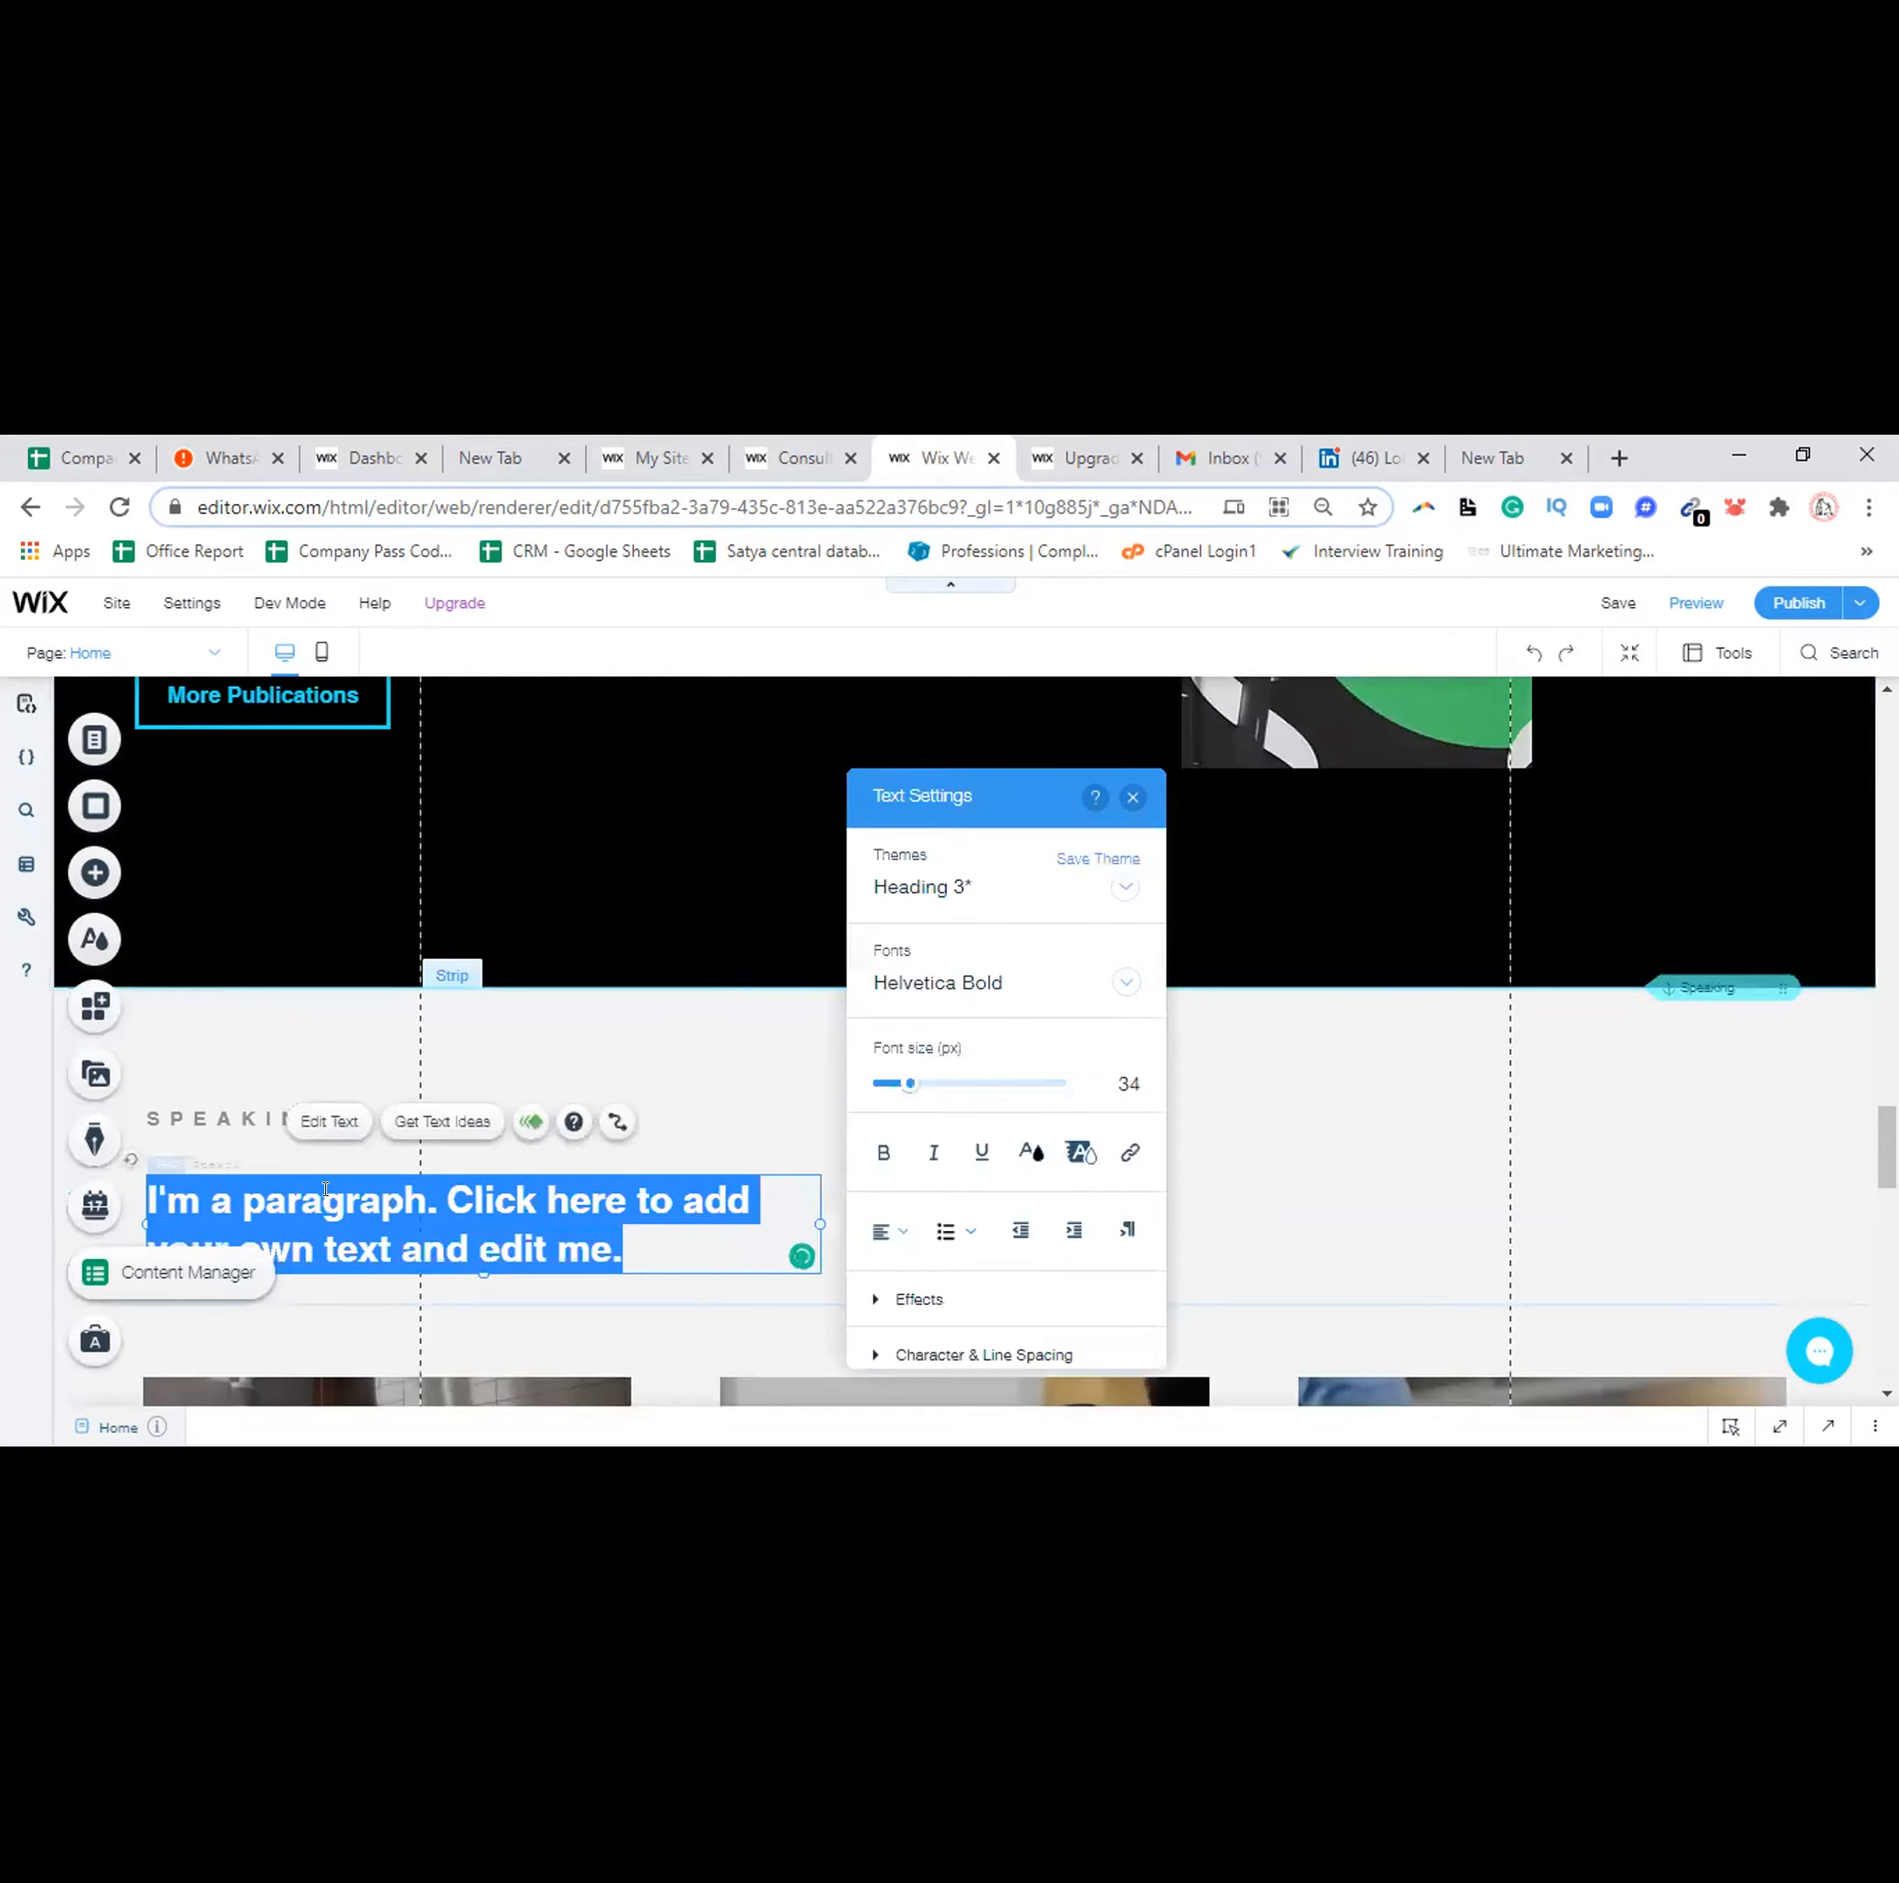
type("M")
type("rgdars")
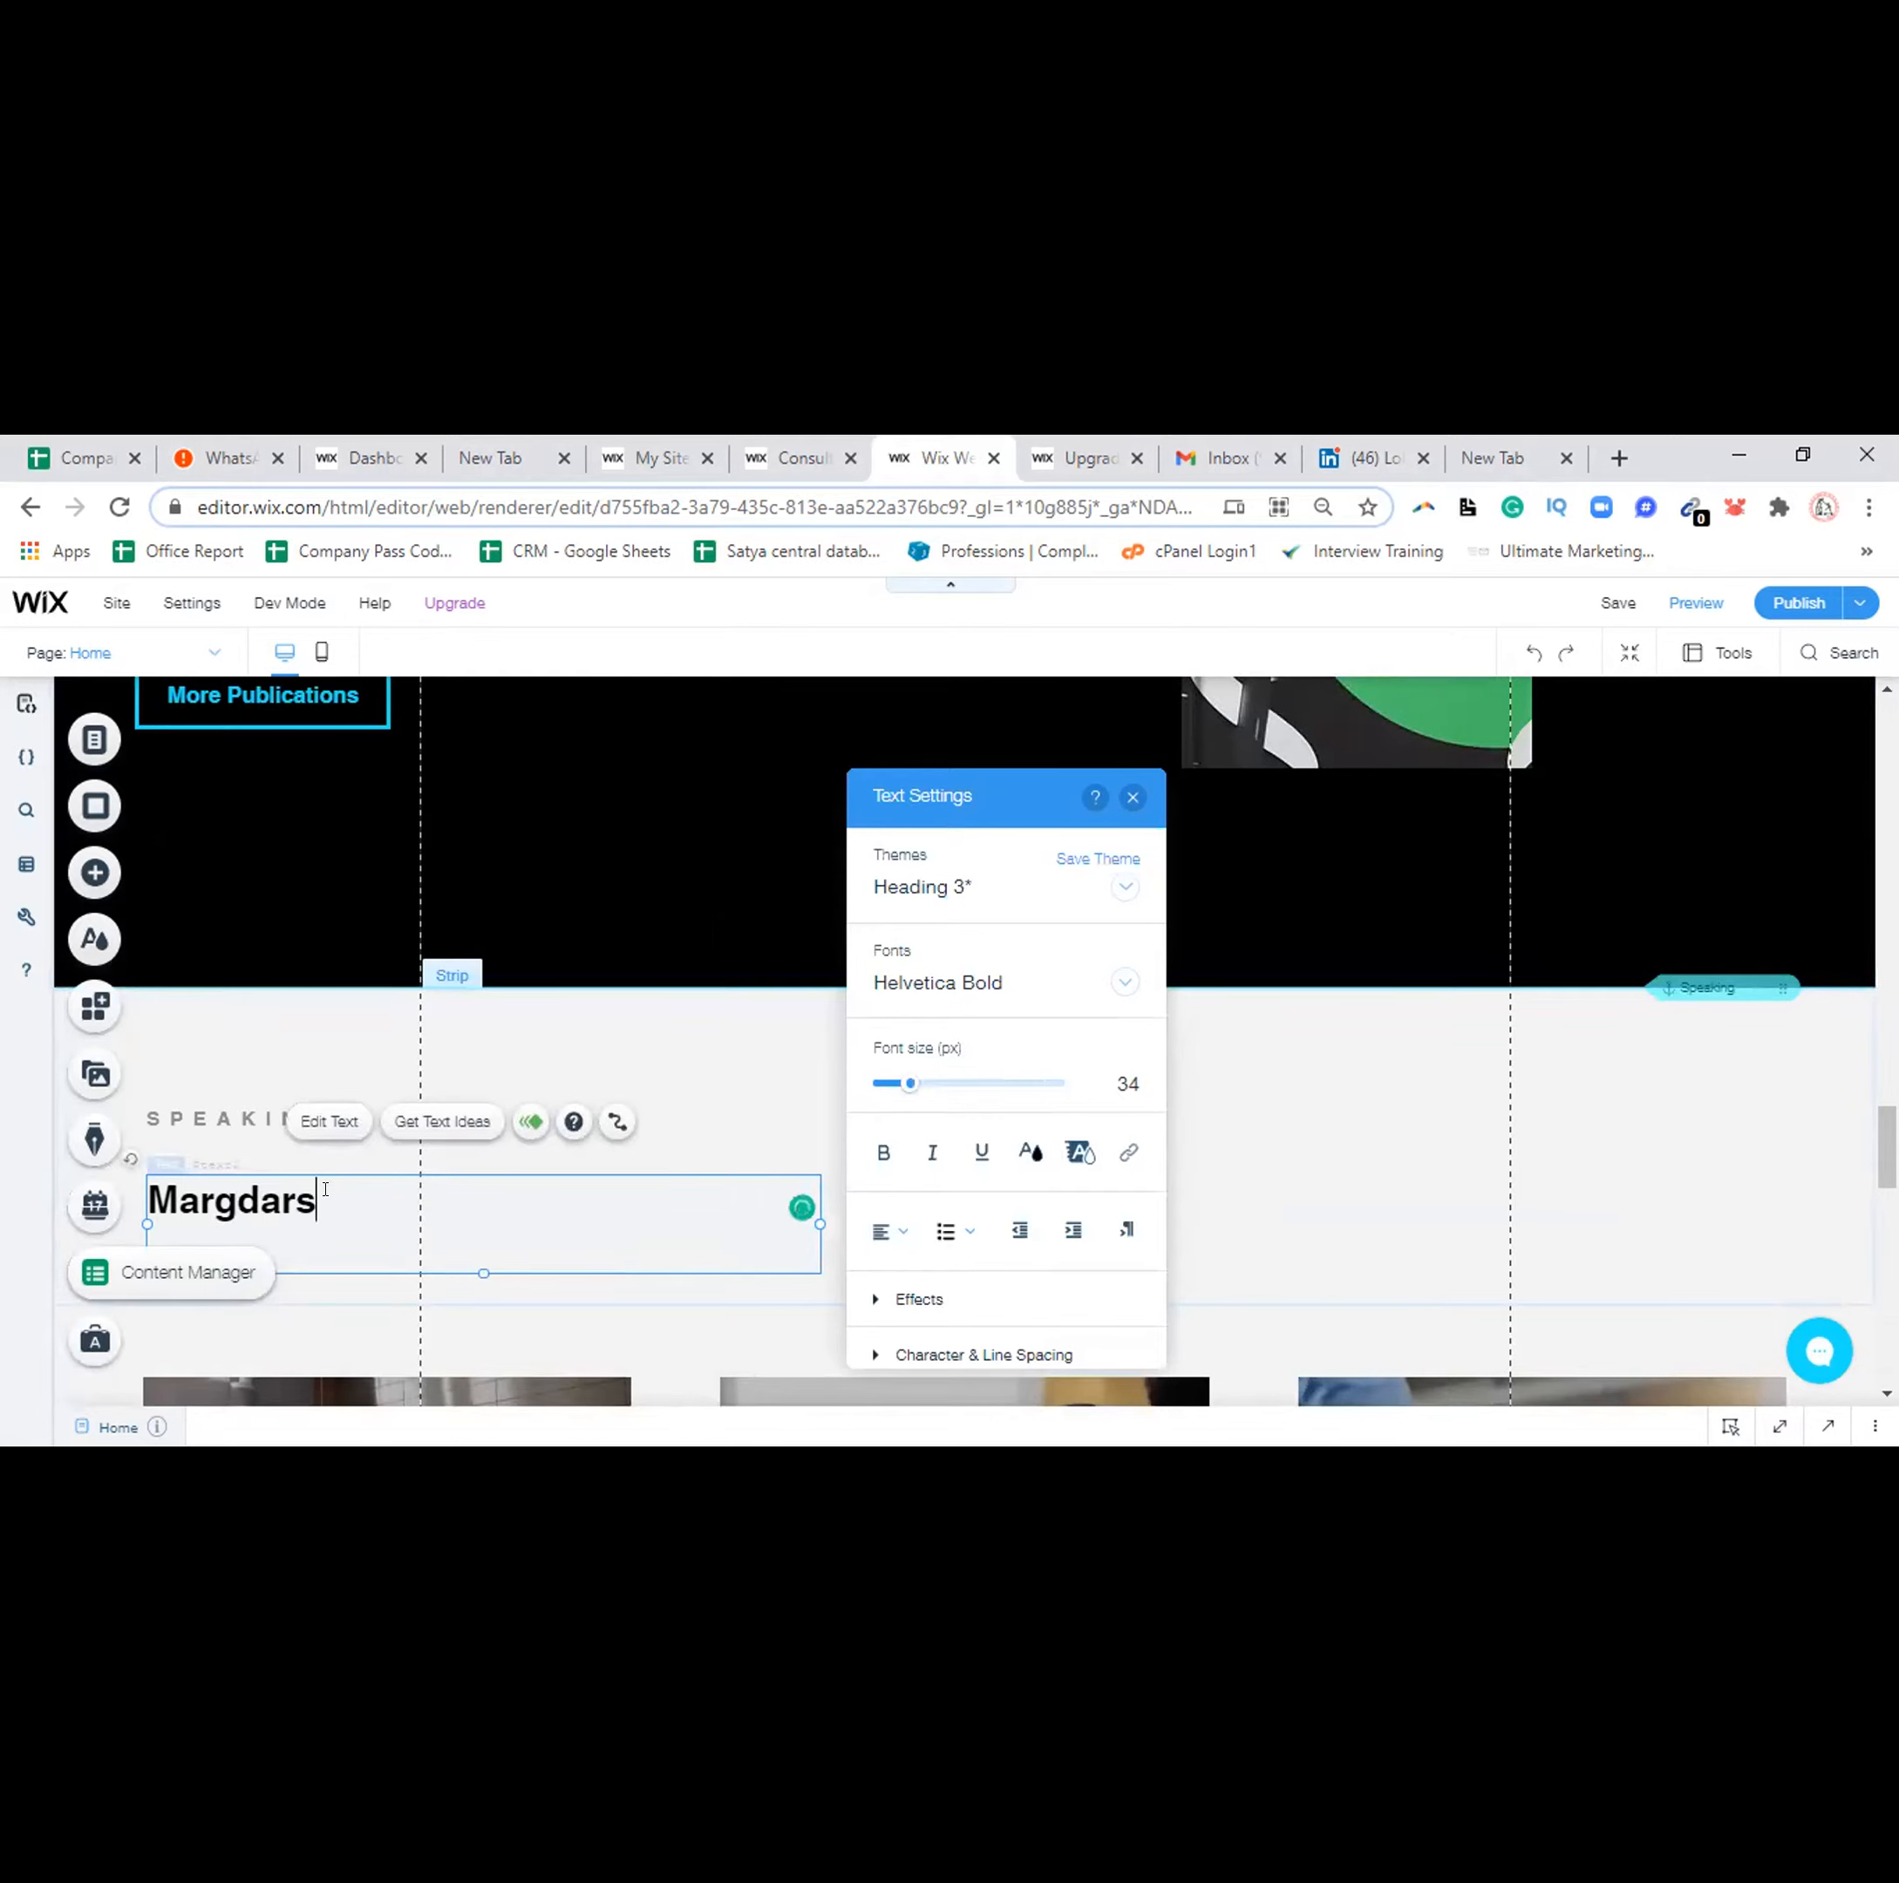
type("han Guru")
Close the Text Settings and open the video gallery's Wix Video settings
mouse_move(1886, 1147)
left_mouse_down()
mouse_move(1886, 1267)
mouse_move(1886, 1200)
left_mouse_up()
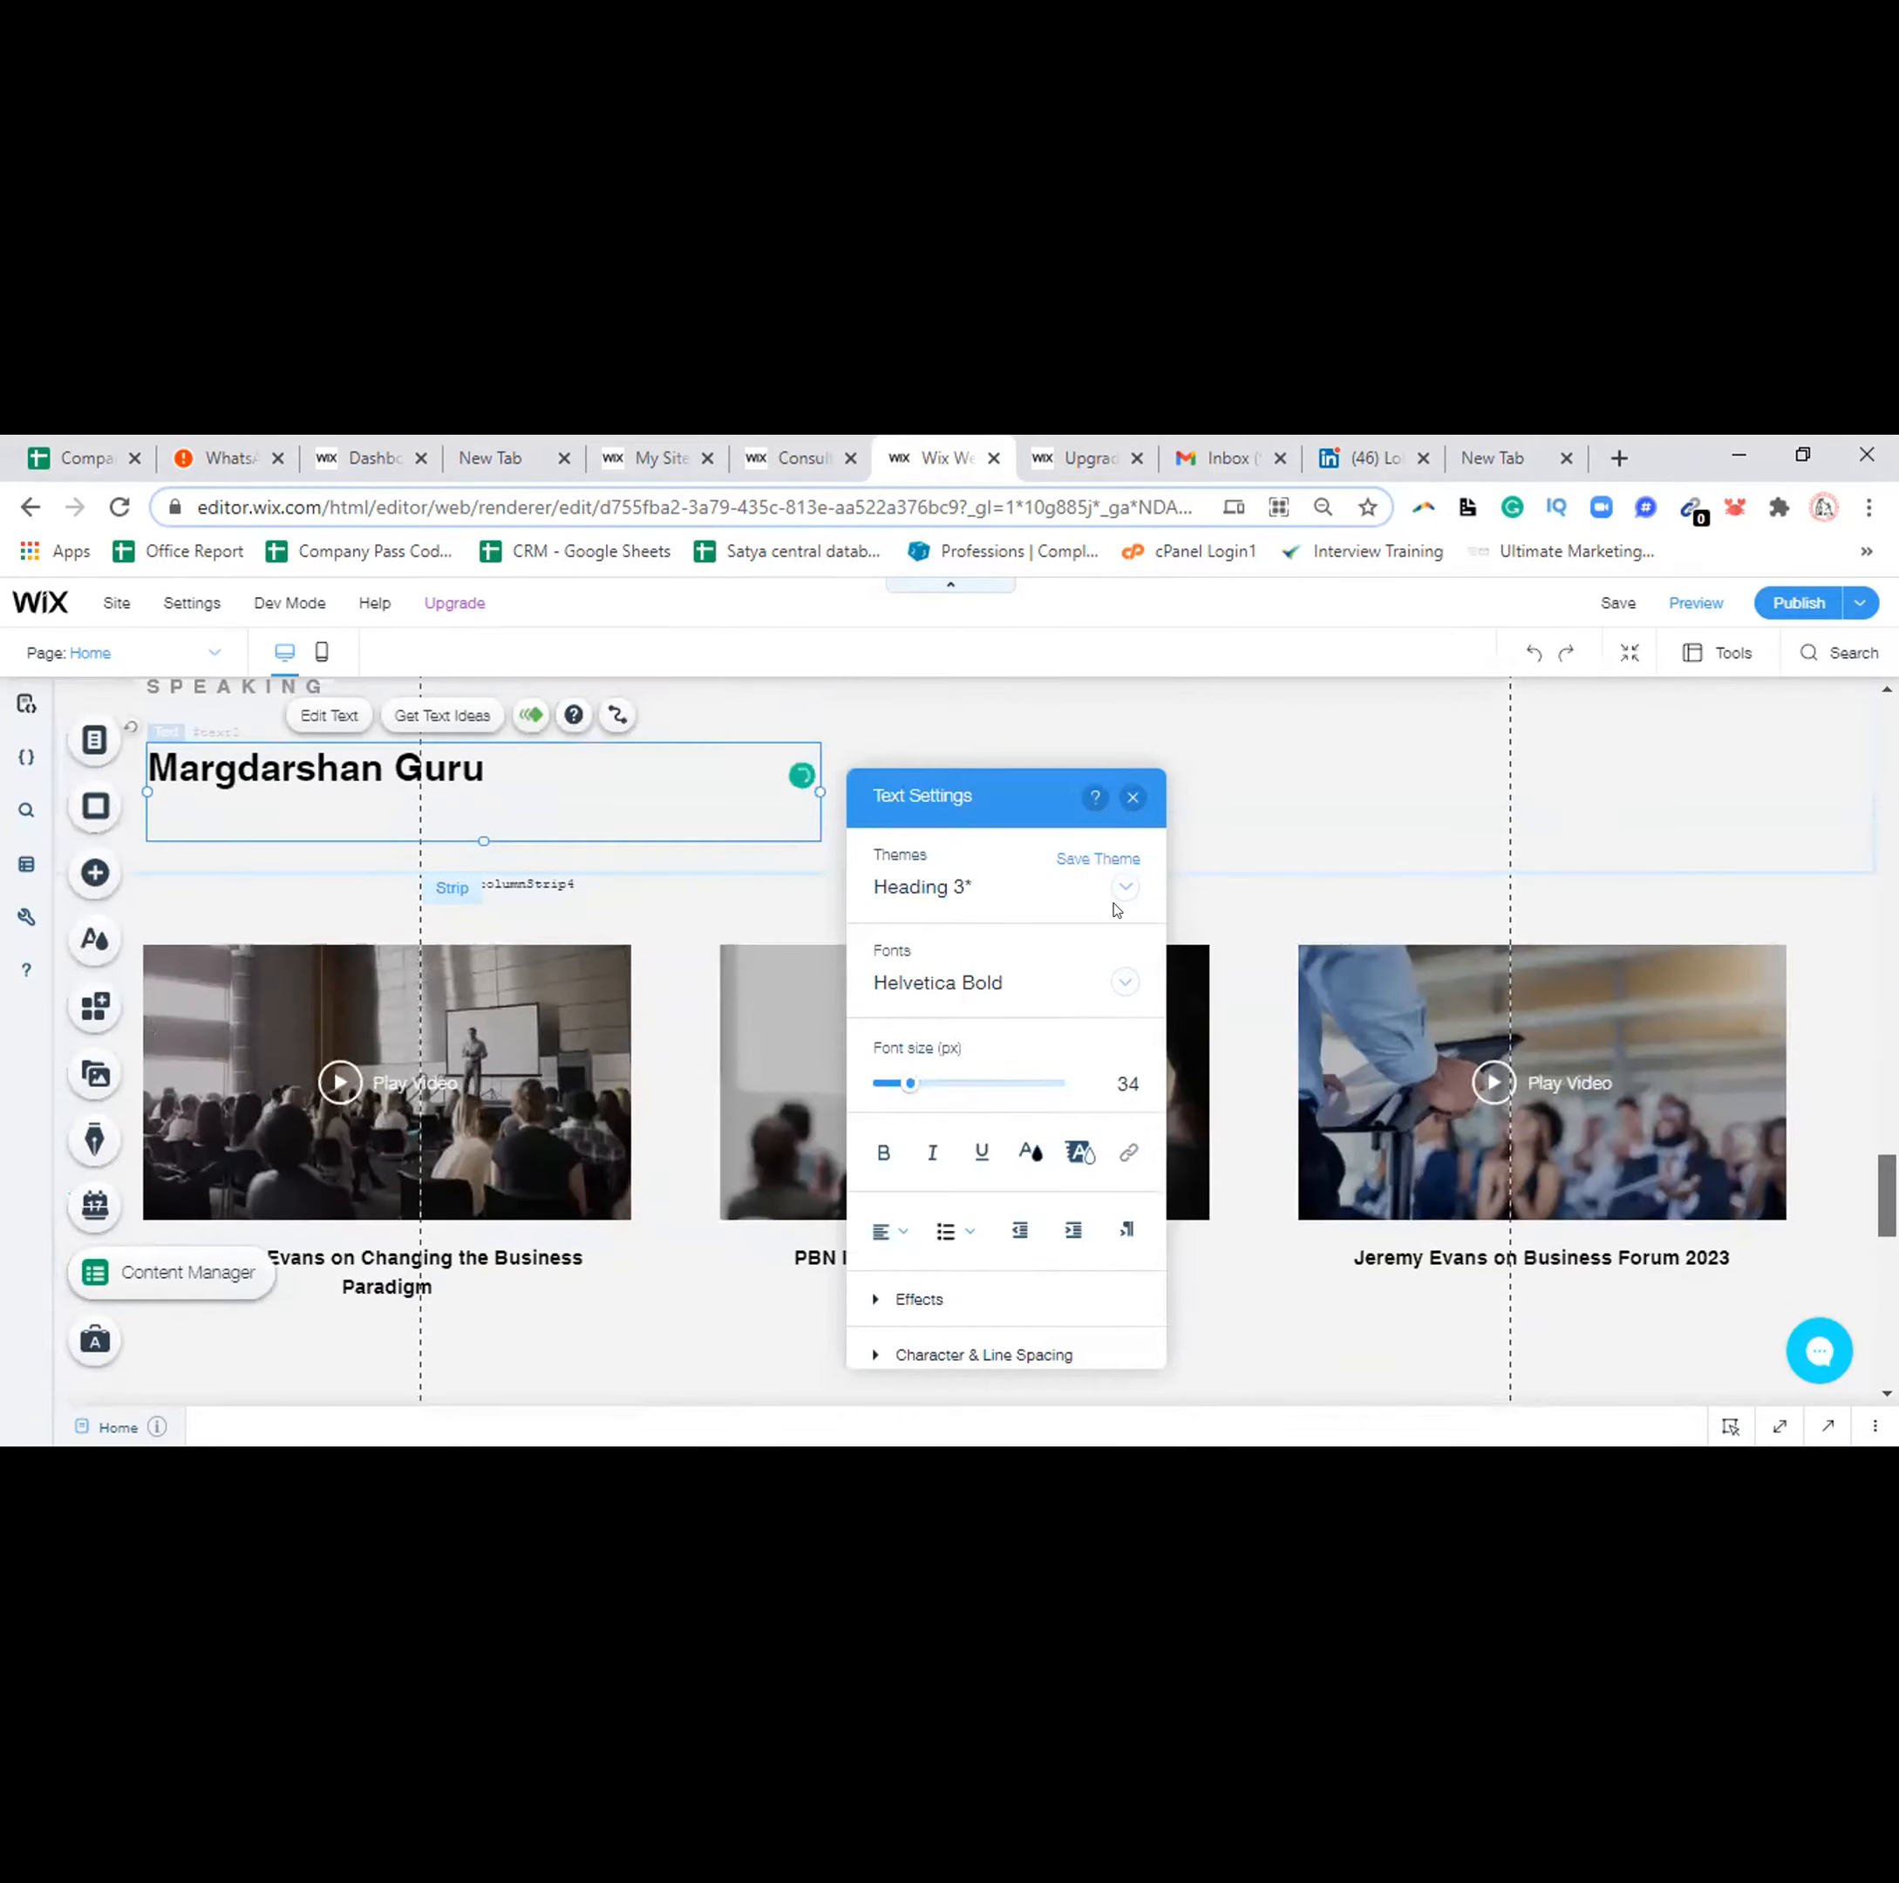
left_click(1131, 799)
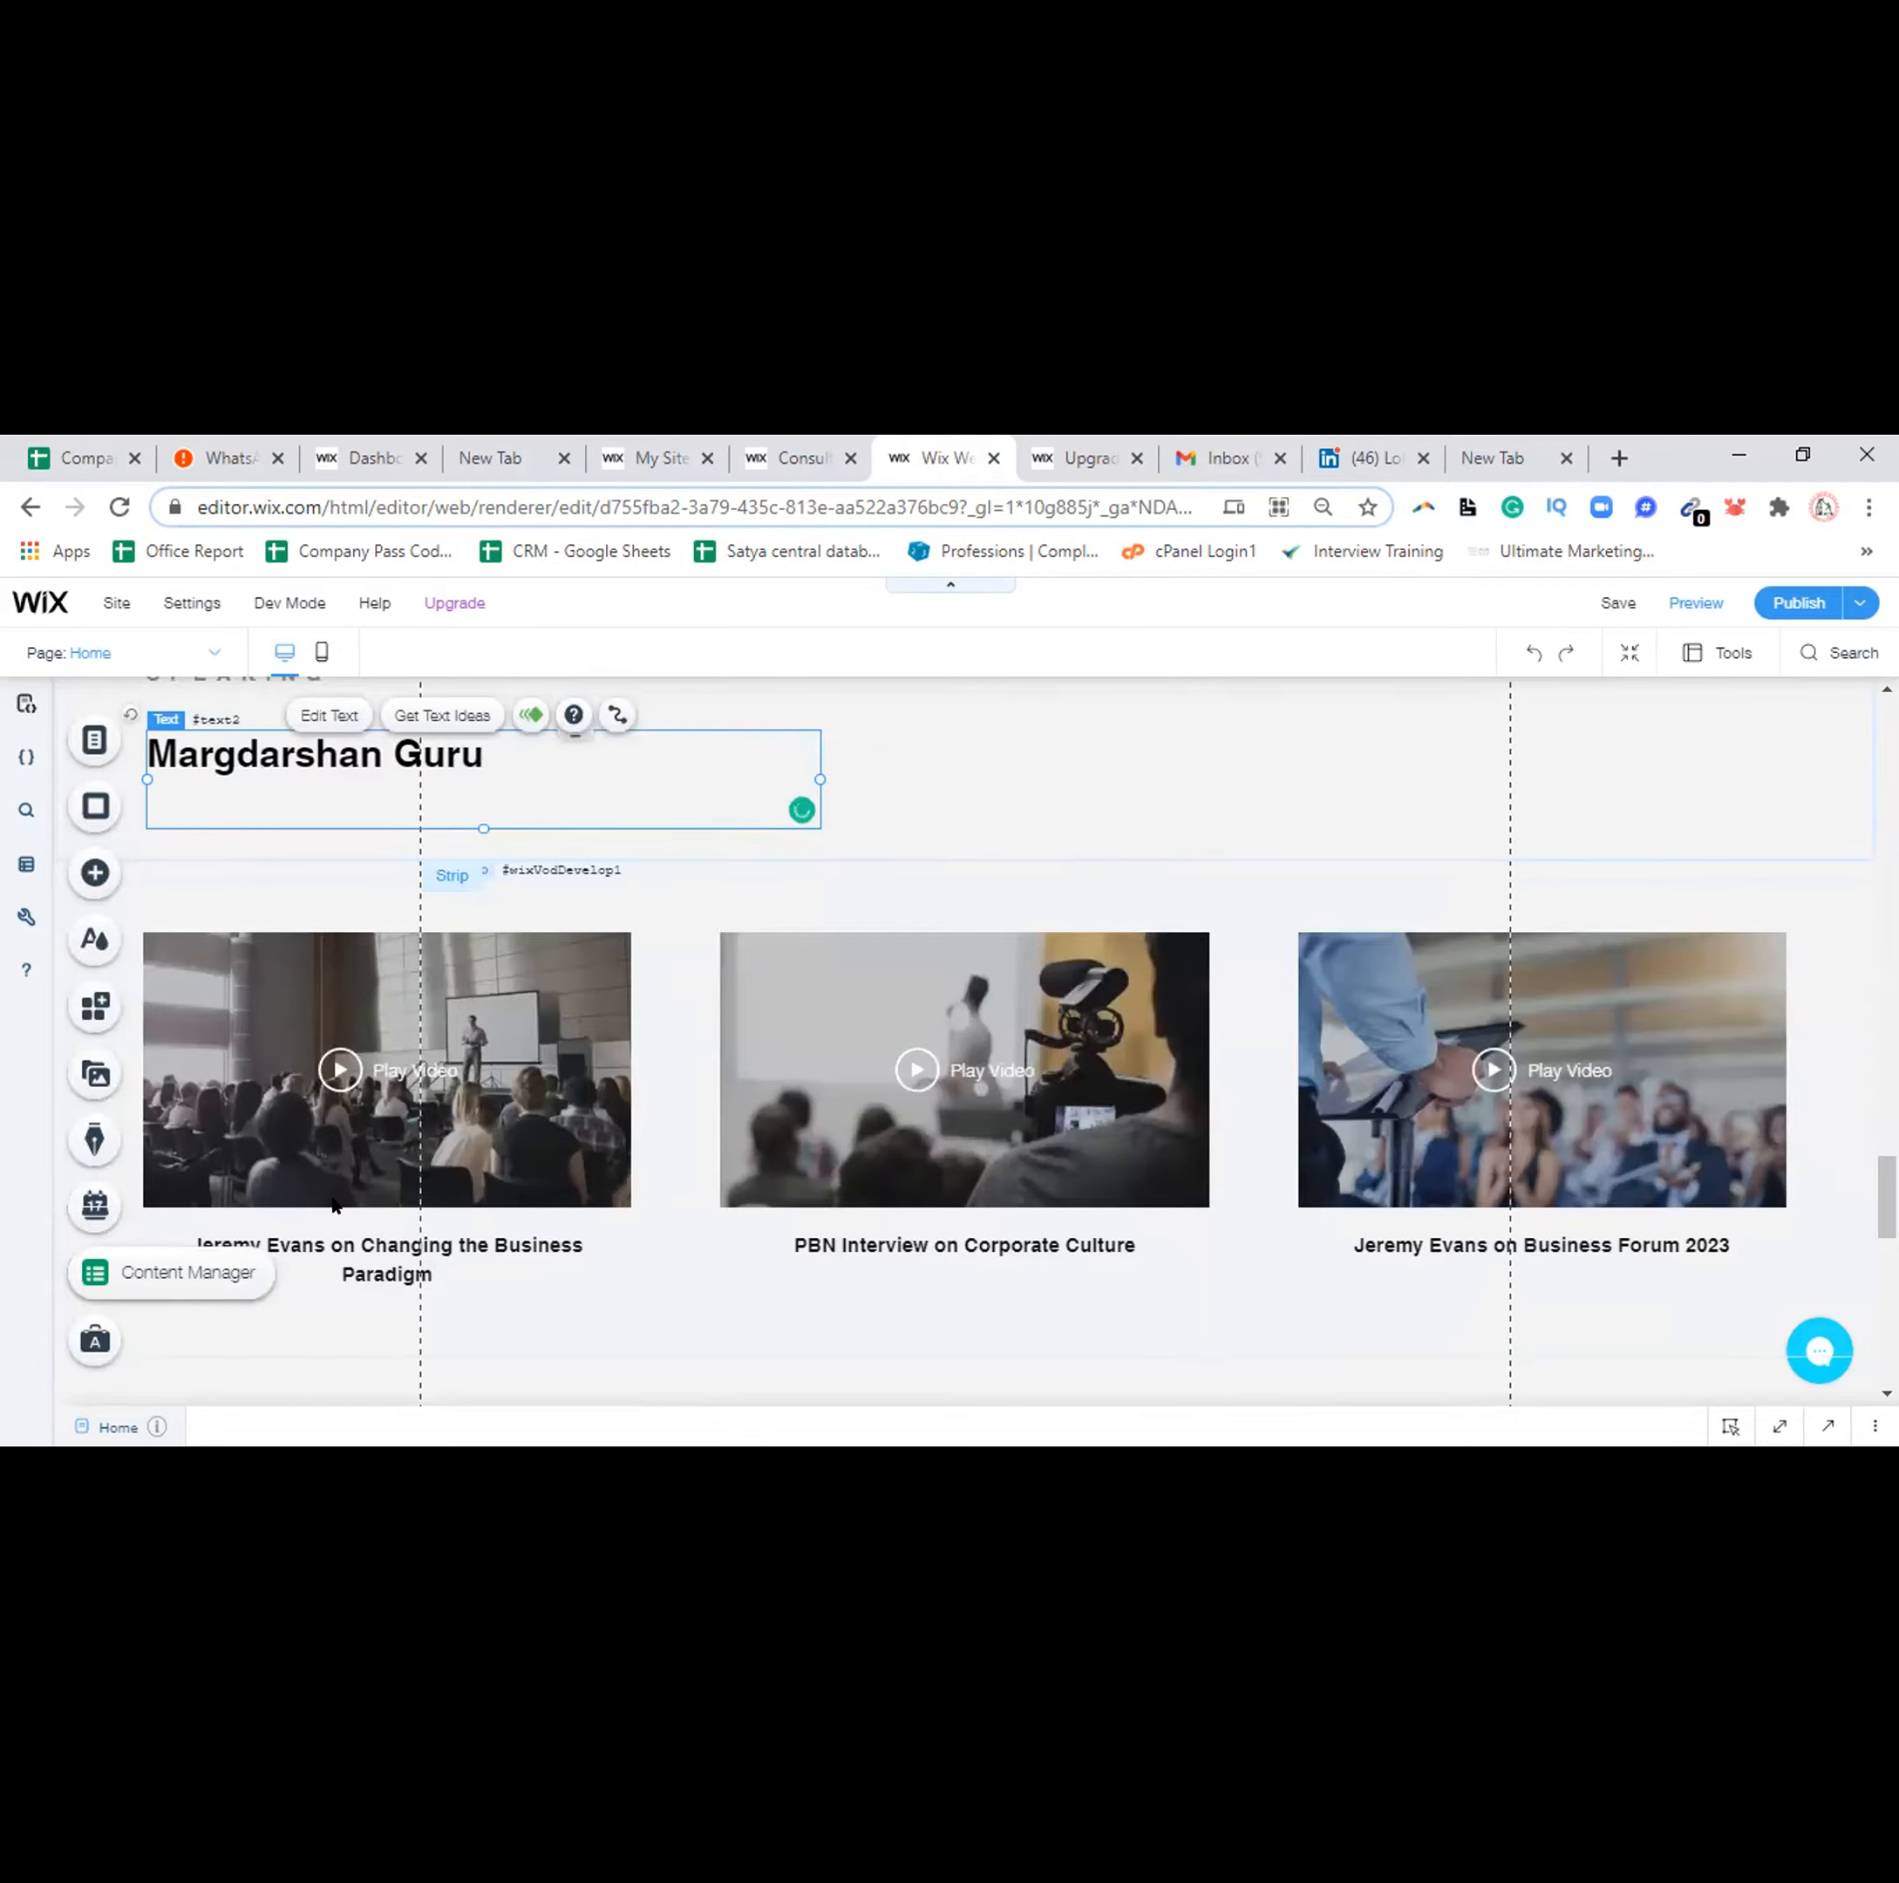
double_click(435, 1093)
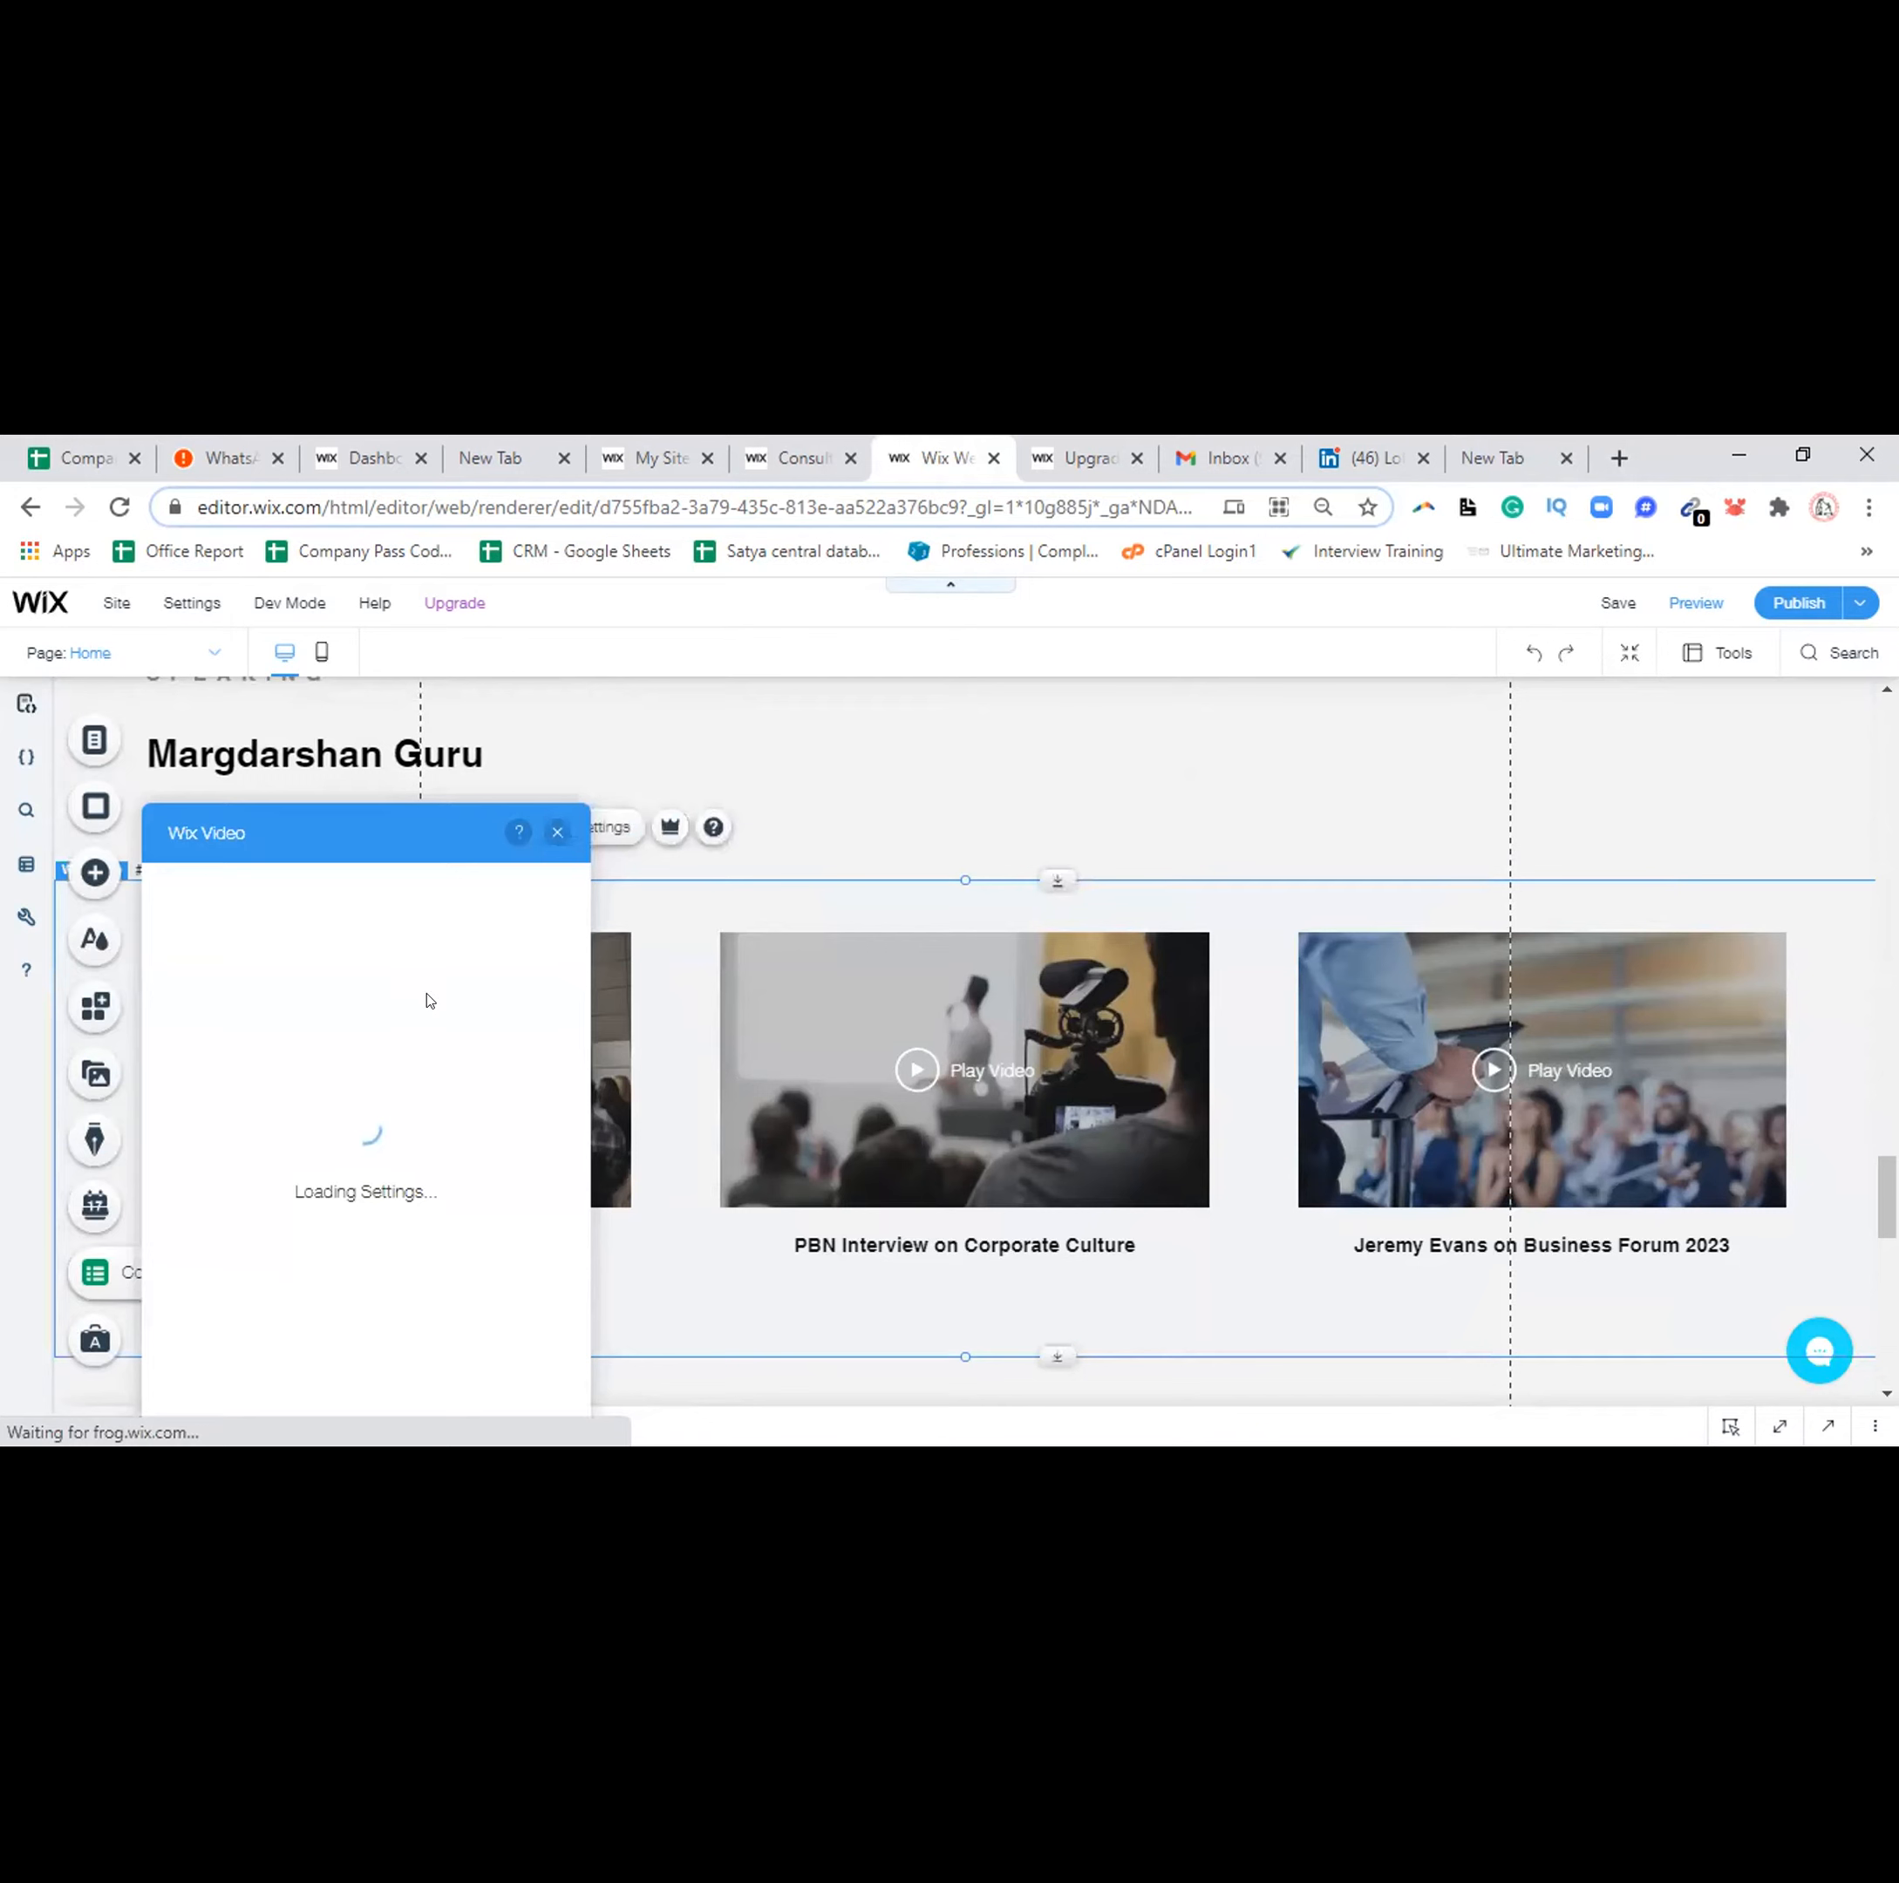